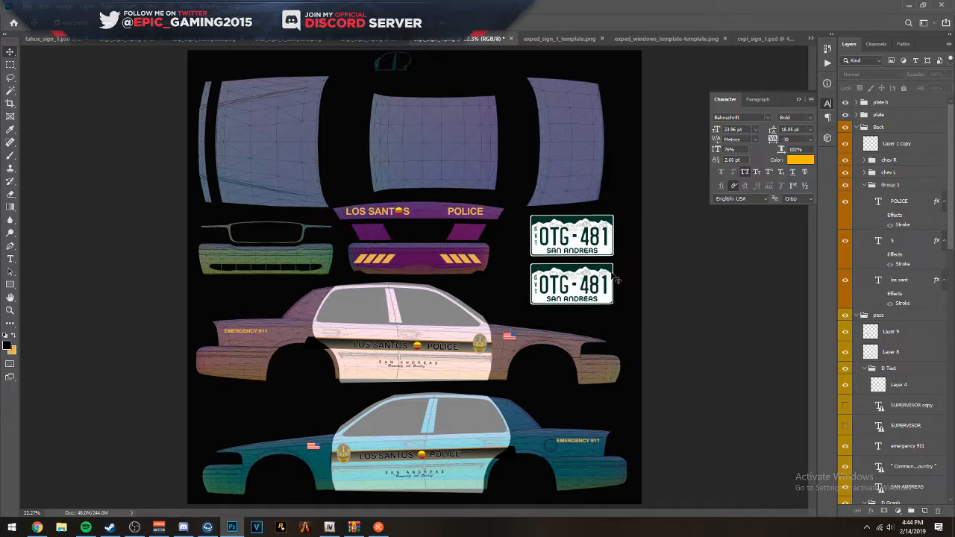
{"action": "scroll", "coordinate": [529, 254], "scroll_direction": "down", "scroll_amount": 2}
{"action": "scroll", "coordinate": [485, 276], "scroll_direction": "up", "scroll_amount": 3}
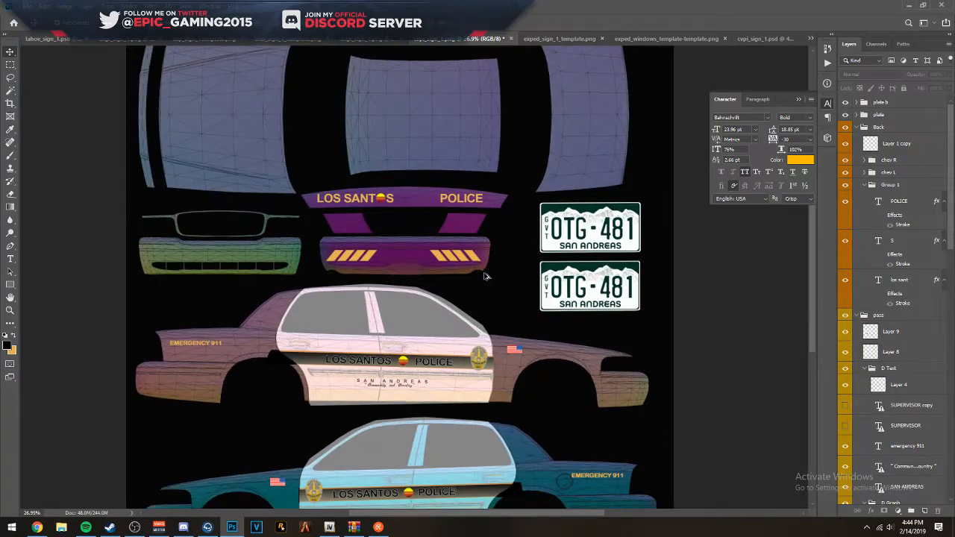
{"action": "scroll", "coordinate": [485, 276], "scroll_direction": "down", "scroll_amount": 1}
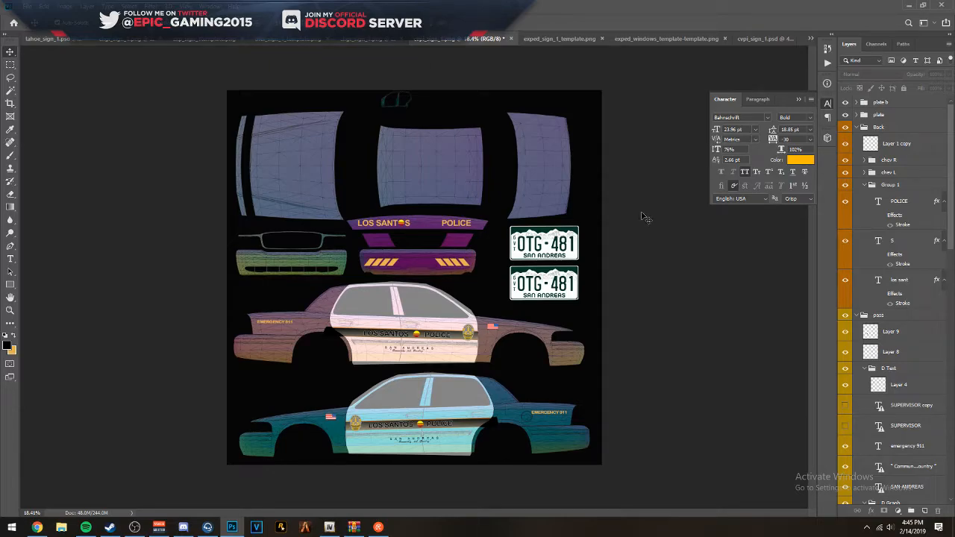
{"action": "left_click", "coordinate": [158, 527]}
{"action": "left_click_drag", "start_coordinate": [453, 118], "coordinate": [0, 117]}
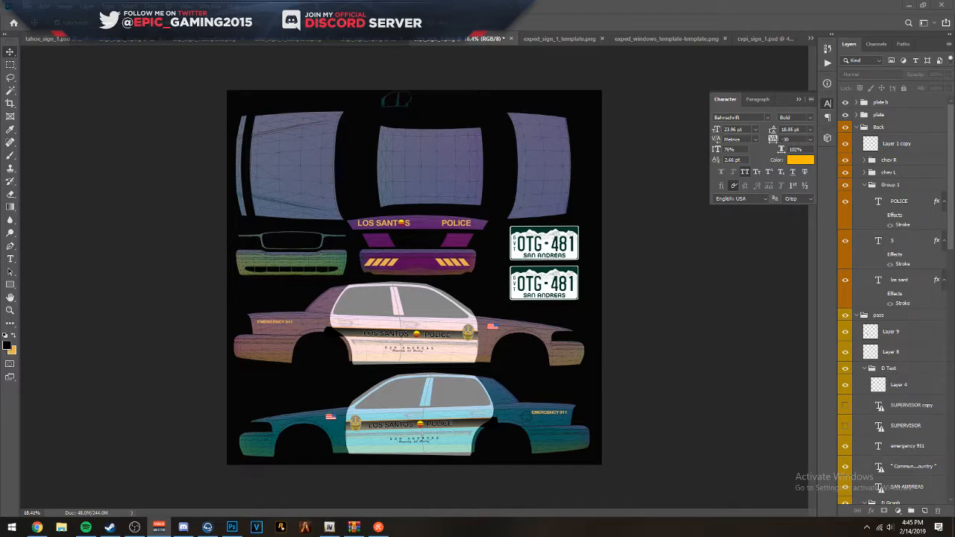
{"action": "key", "text": "alt+Tab"}
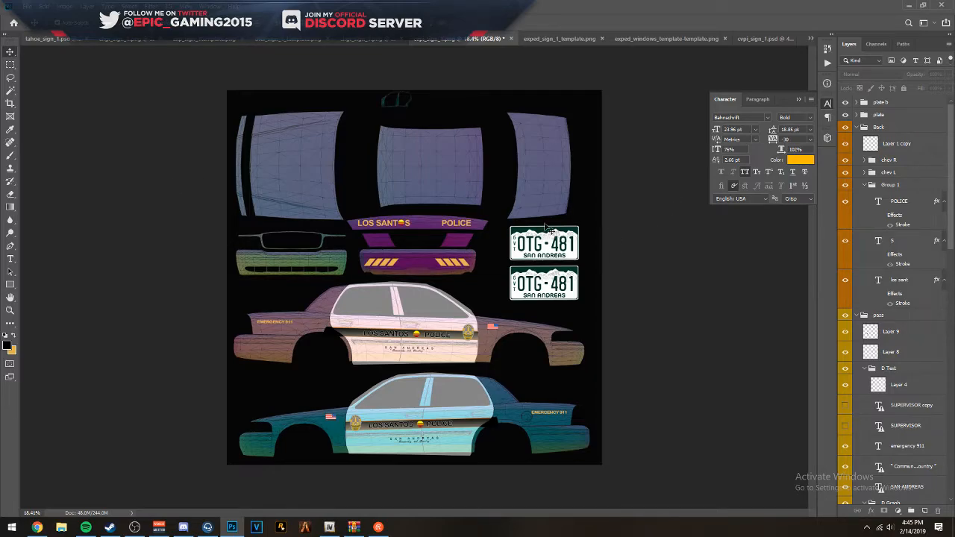
- Examine the police car livery template, covering the side graphics, rear panels and central roof panel
{"action": "scroll", "coordinate": [412, 270], "scroll_direction": "up", "scroll_amount": 2}
{"action": "scroll", "coordinate": [418, 231], "scroll_direction": "down", "scroll_amount": 2}
{"action": "scroll", "coordinate": [437, 301], "scroll_direction": "up", "scroll_amount": 2}
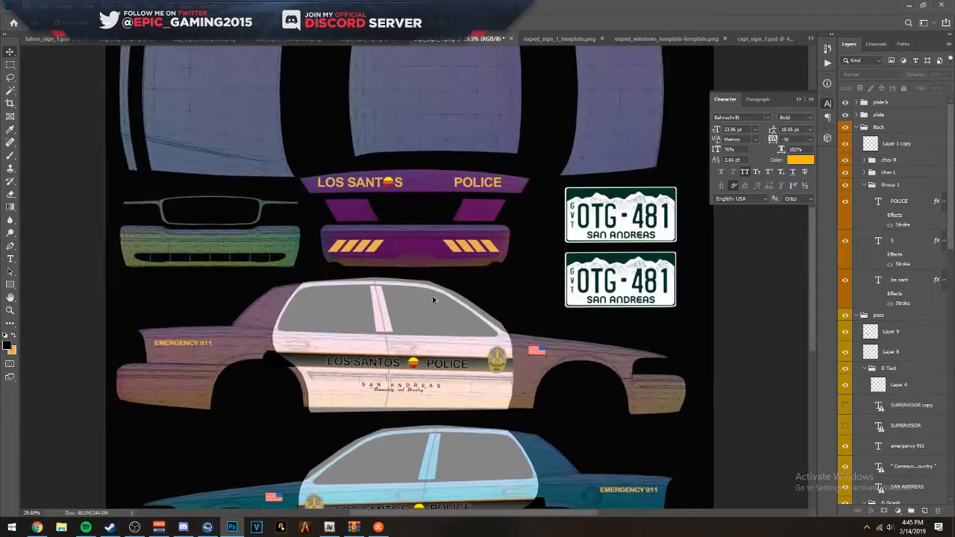
{"action": "left_click_drag", "start_coordinate": [466, 407], "coordinate": [472, 228]}
{"action": "scroll", "coordinate": [393, 277], "scroll_direction": "up", "scroll_amount": 2}
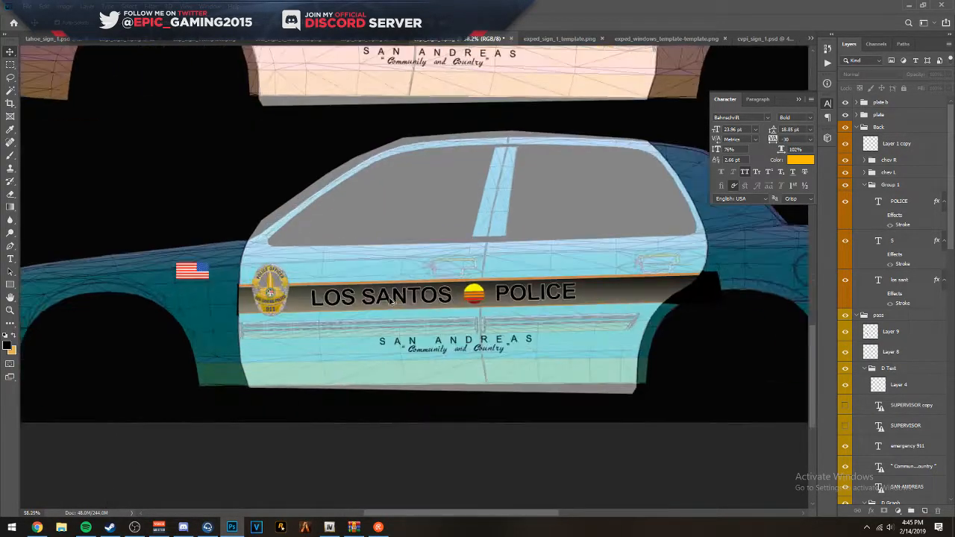
{"action": "scroll", "coordinate": [396, 226], "scroll_direction": "down", "scroll_amount": 4}
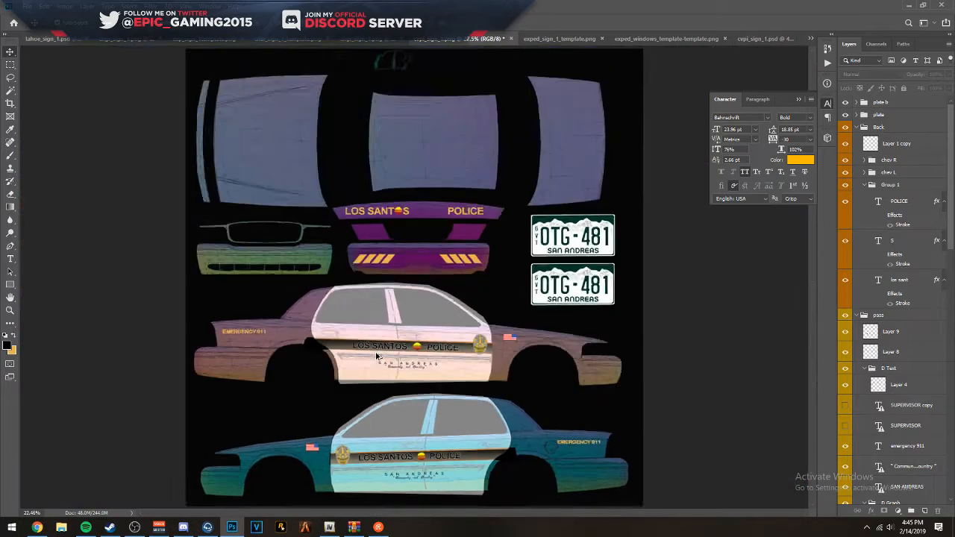
{"action": "scroll", "coordinate": [398, 225], "scroll_direction": "up", "scroll_amount": 2}
{"action": "scroll", "coordinate": [386, 160], "scroll_direction": "up", "scroll_amount": 1}
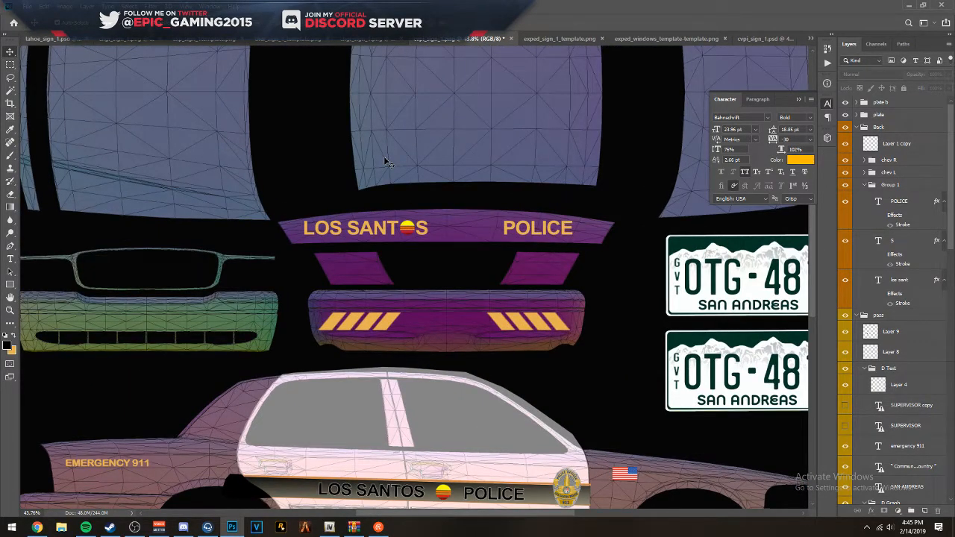
{"action": "scroll", "coordinate": [482, 247], "scroll_direction": "down", "scroll_amount": 2}
{"action": "scroll", "coordinate": [479, 255], "scroll_direction": "up", "scroll_amount": 1}
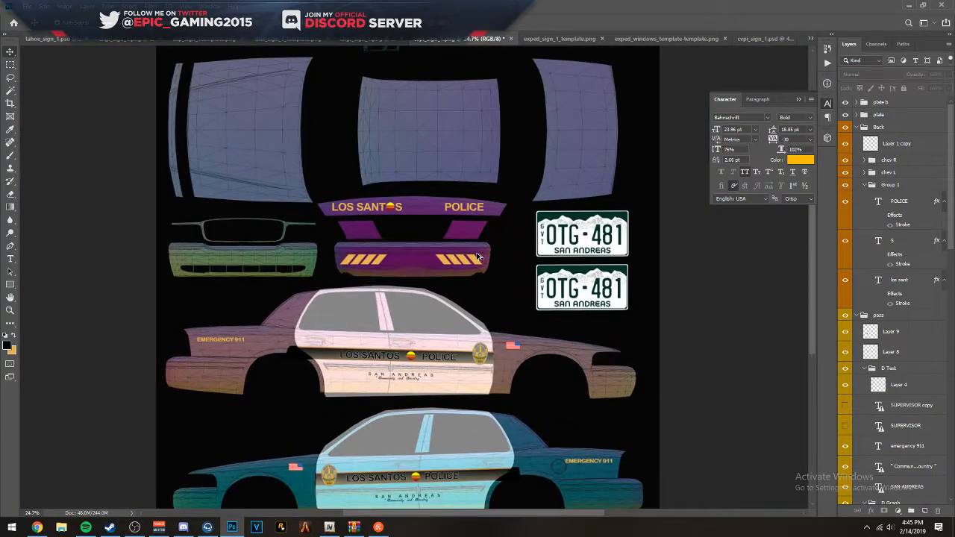
{"action": "scroll", "coordinate": [496, 313], "scroll_direction": "down", "scroll_amount": 1}
{"action": "scroll", "coordinate": [508, 351], "scroll_direction": "down", "scroll_amount": 2}
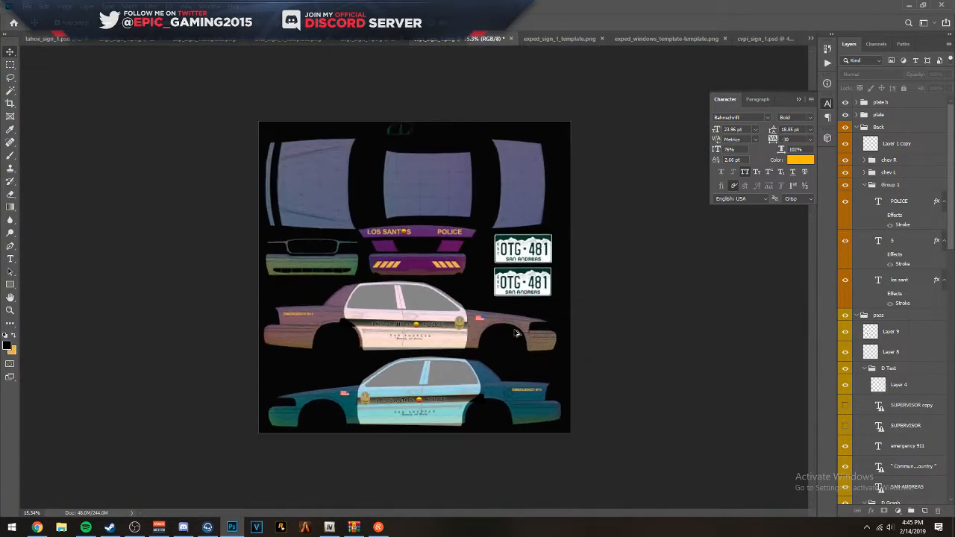
{"action": "scroll", "coordinate": [388, 260], "scroll_direction": "up", "scroll_amount": 1}
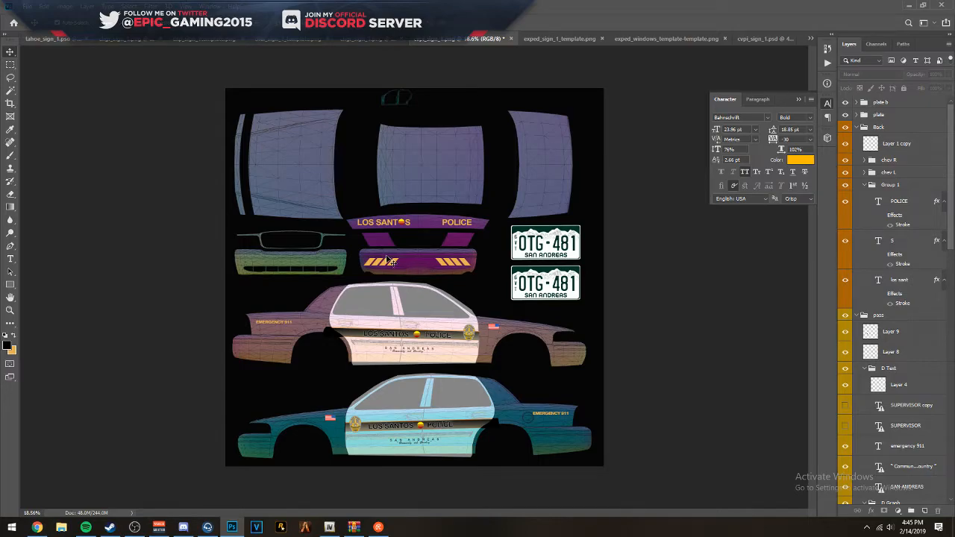
{"action": "scroll", "coordinate": [298, 157], "scroll_direction": "up", "scroll_amount": 2}
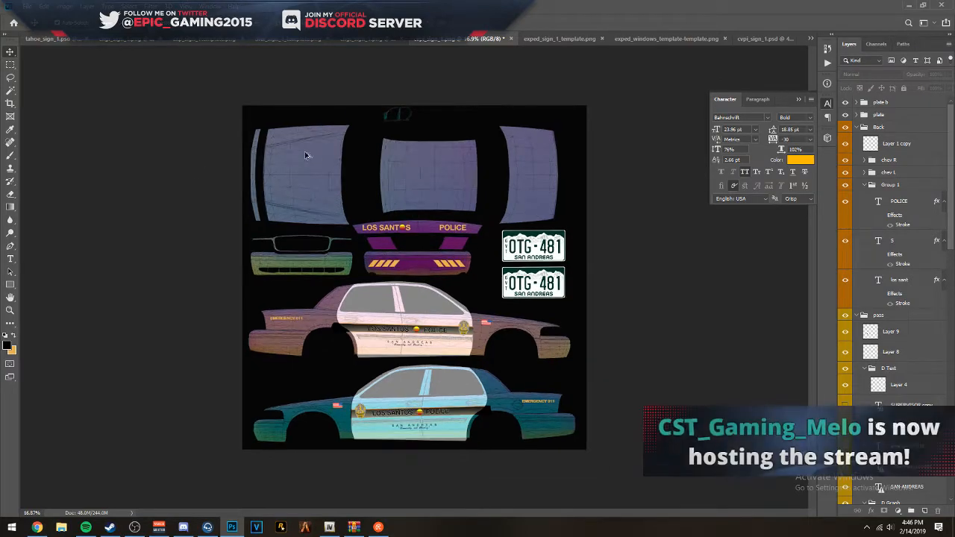
{"action": "scroll", "coordinate": [386, 181], "scroll_direction": "down", "scroll_amount": 1}
{"action": "scroll", "coordinate": [417, 110], "scroll_direction": "up", "scroll_amount": 2}
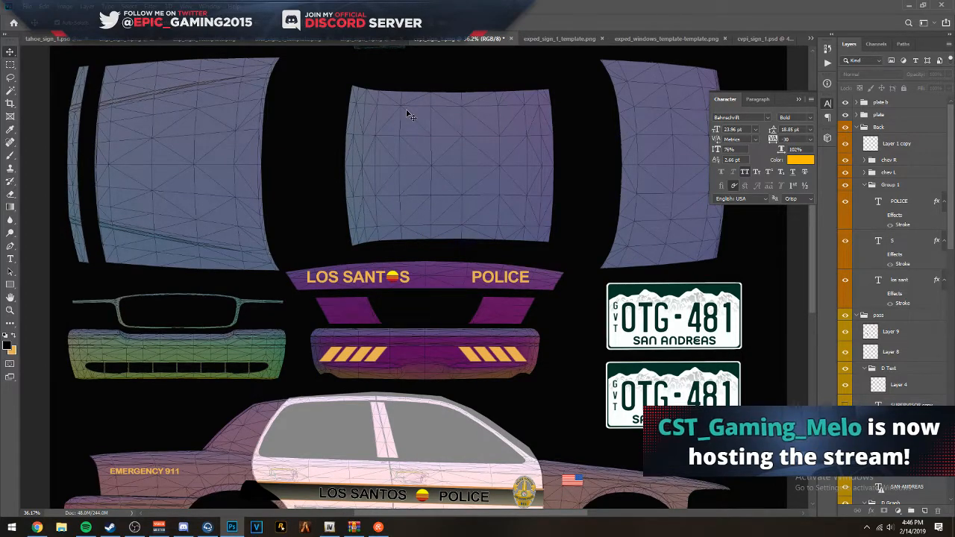
{"action": "left_click_drag", "start_coordinate": [511, 155], "coordinate": [499, 167]}
{"action": "scroll", "coordinate": [499, 166], "scroll_direction": "up", "scroll_amount": 3}
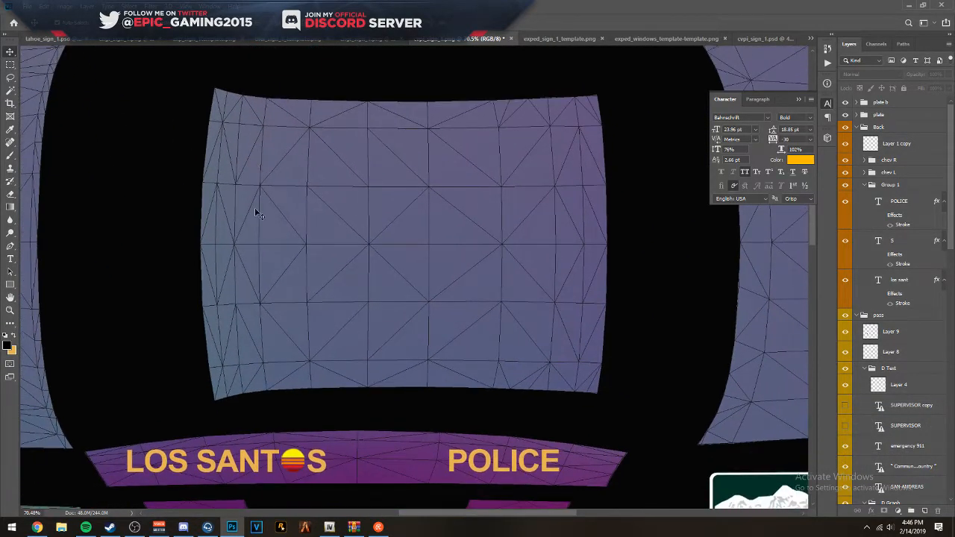
{"action": "scroll", "coordinate": [255, 207], "scroll_direction": "down", "scroll_amount": 2}
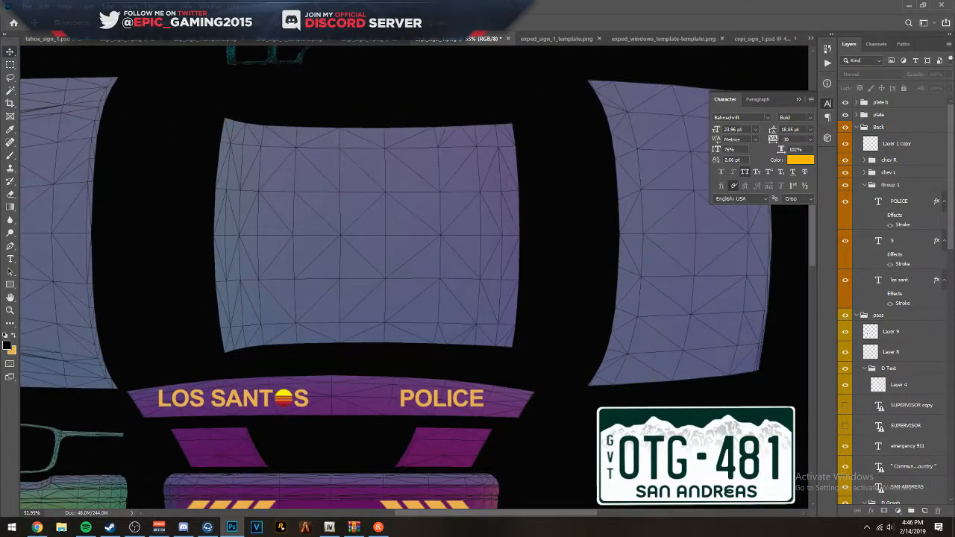
- Switch to Chrome and search Google Images for "pueblo colorado police department"
{"action": "left_click", "coordinate": [37, 527]}
{"action": "double_click", "coordinate": [339, 150]}
{"action": "left_click", "coordinate": [273, 27]}
{"action": "type", "text": "pueb"}
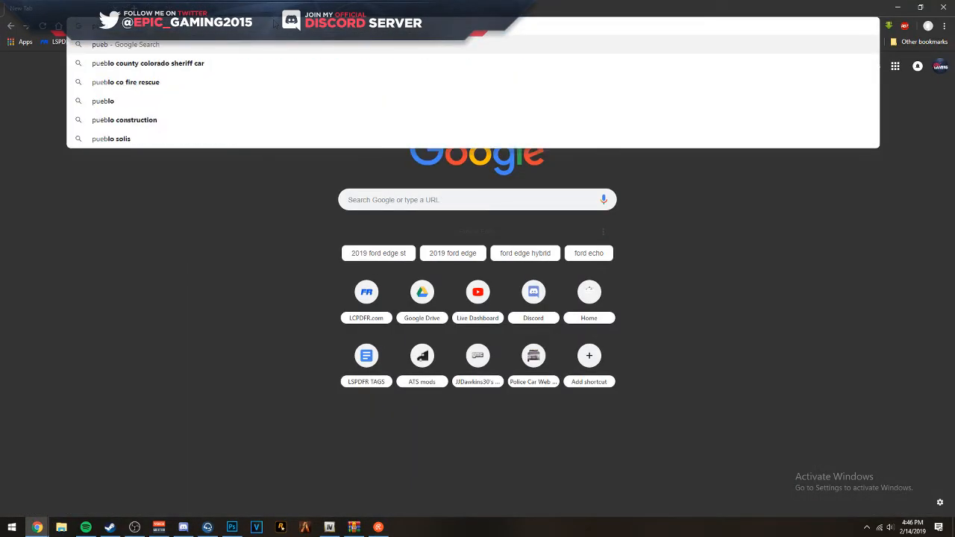
{"action": "type", "text": "lo"}
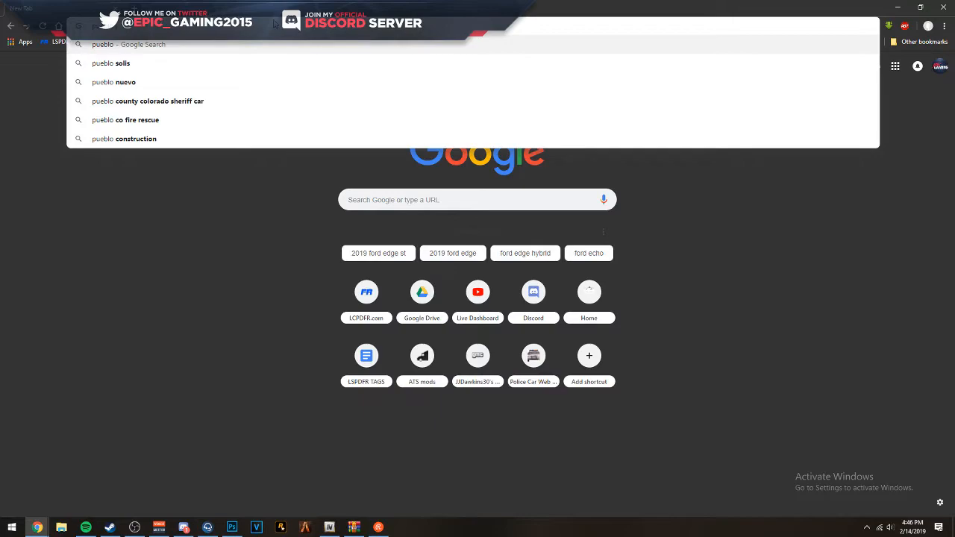
{"action": "left_click", "coordinate": [184, 526]}
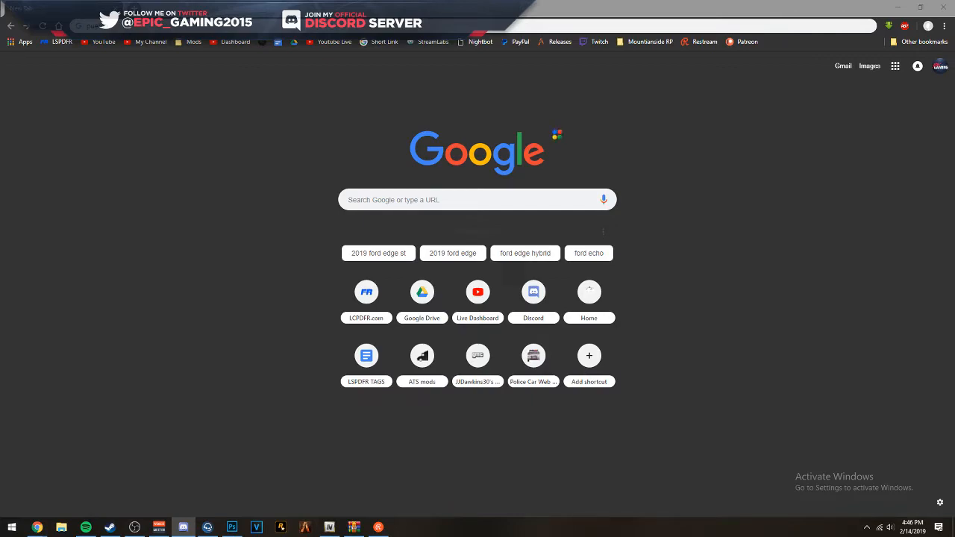
{"action": "left_click", "coordinate": [101, 173]}
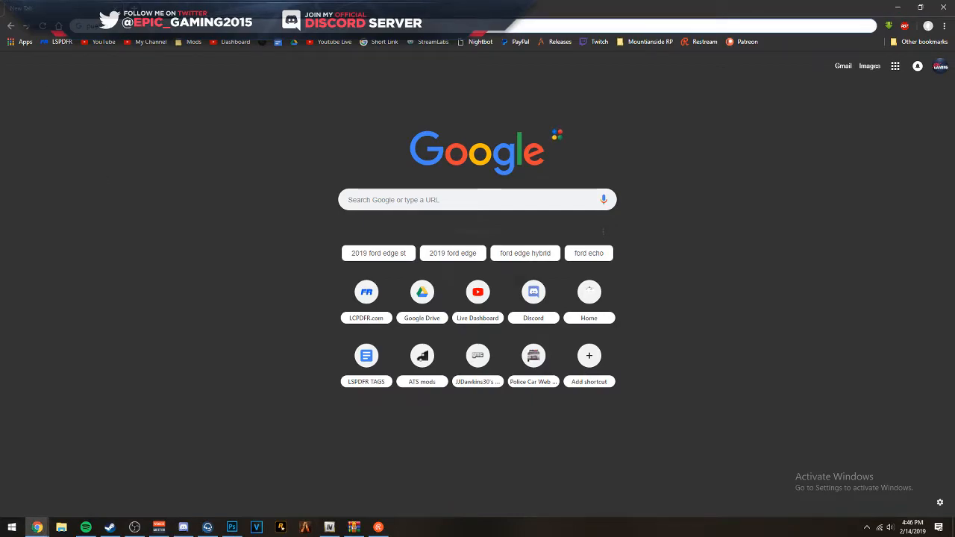
{"action": "type", "text": "colorado"}
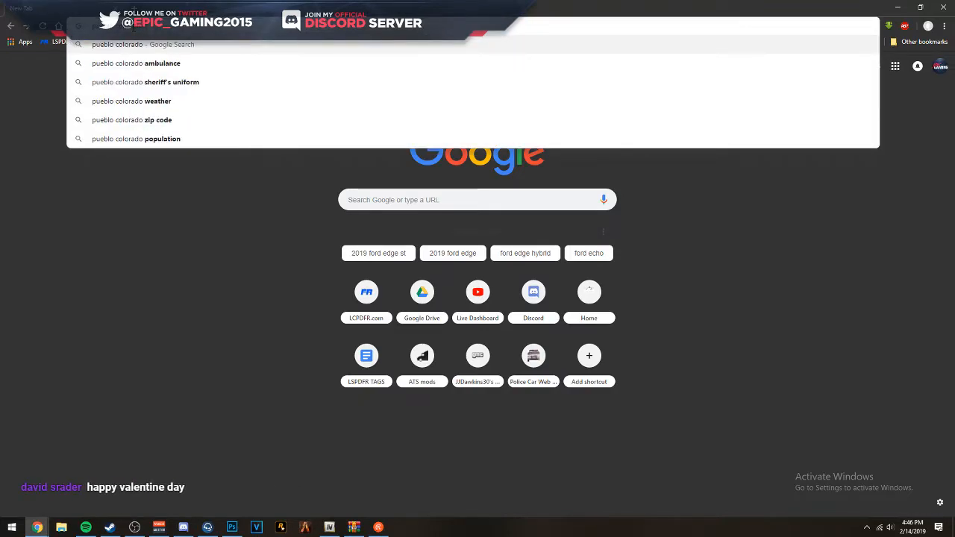
{"action": "type", "text": " police"}
{"action": "key", "text": "Return"}
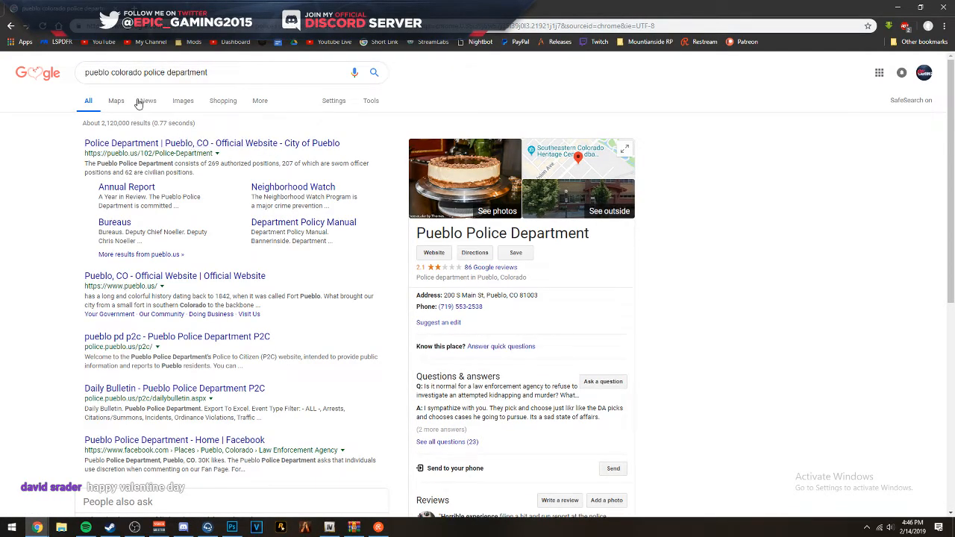
{"action": "left_click", "coordinate": [184, 101]}
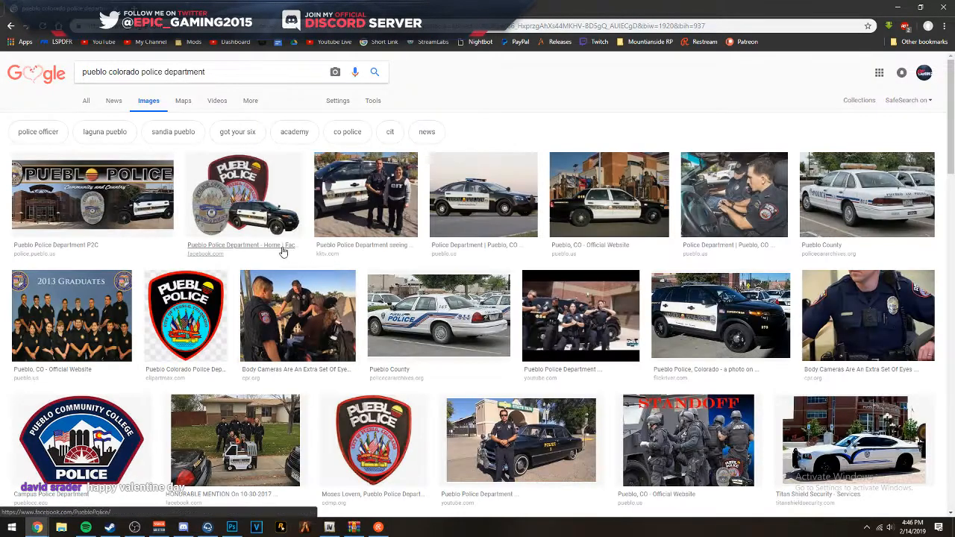
- Examine the reference photos of the black-and-white Pueblo Police sedans and Ford Explorers, and return to Photoshop
{"action": "left_click", "coordinate": [594, 217]}
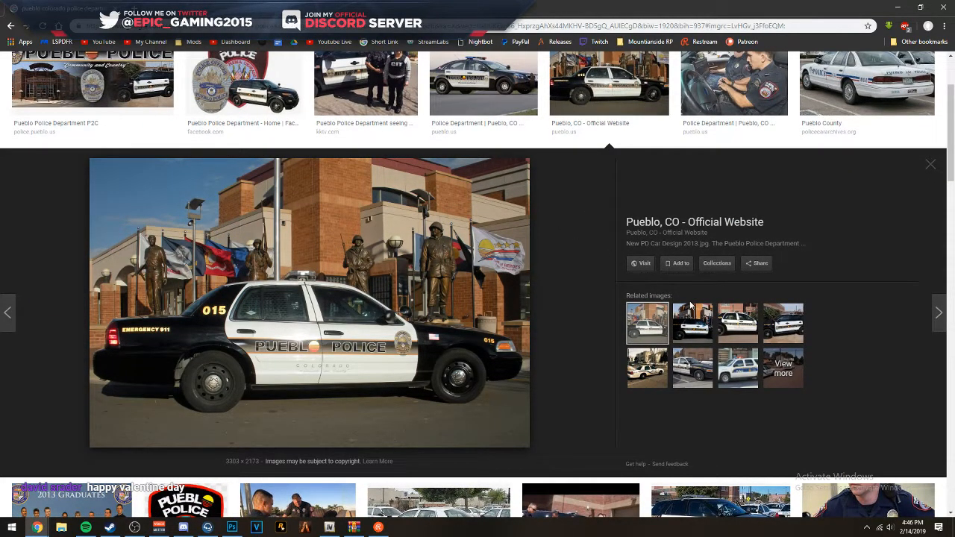
{"action": "left_click", "coordinate": [691, 333]}
{"action": "left_click", "coordinate": [781, 324]}
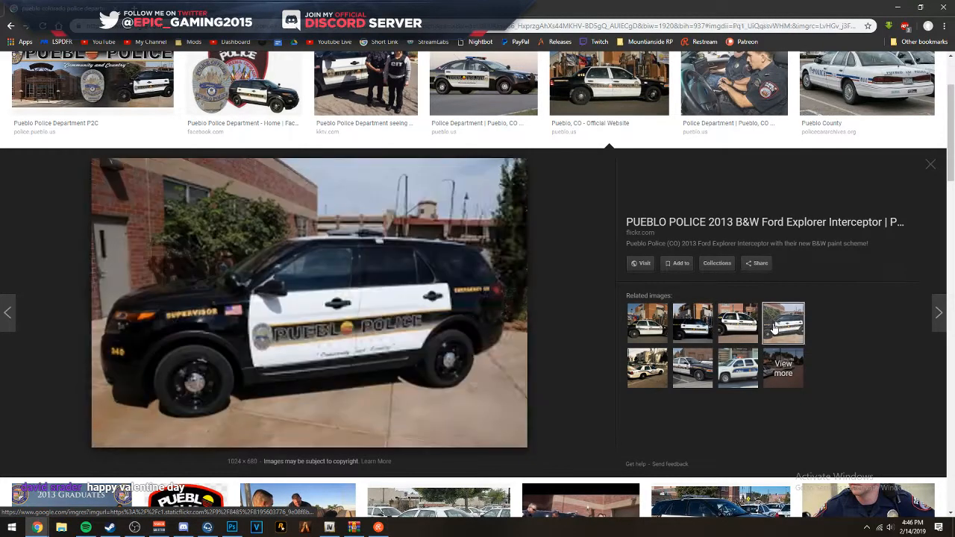
{"action": "left_click", "coordinate": [693, 326]}
{"action": "left_click", "coordinate": [698, 326]}
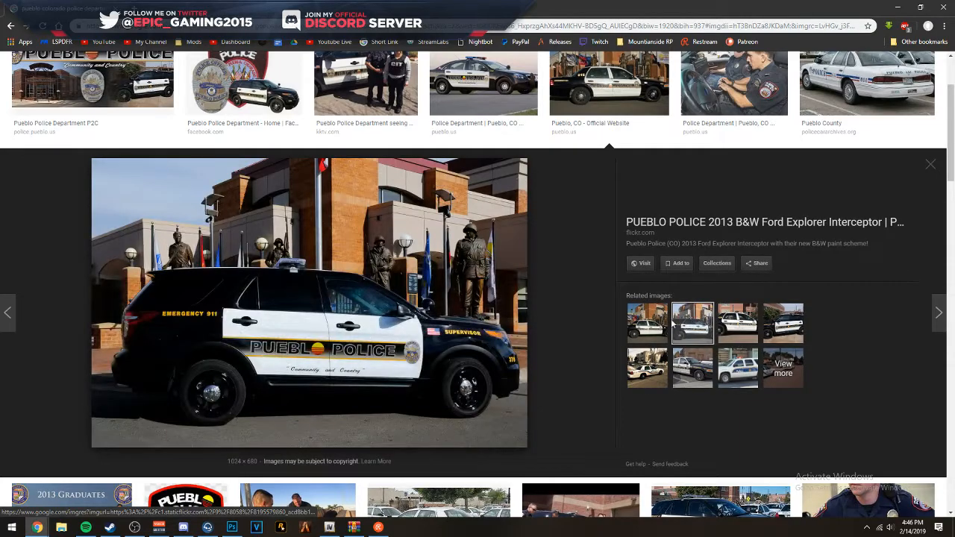
{"action": "left_click", "coordinate": [673, 326]}
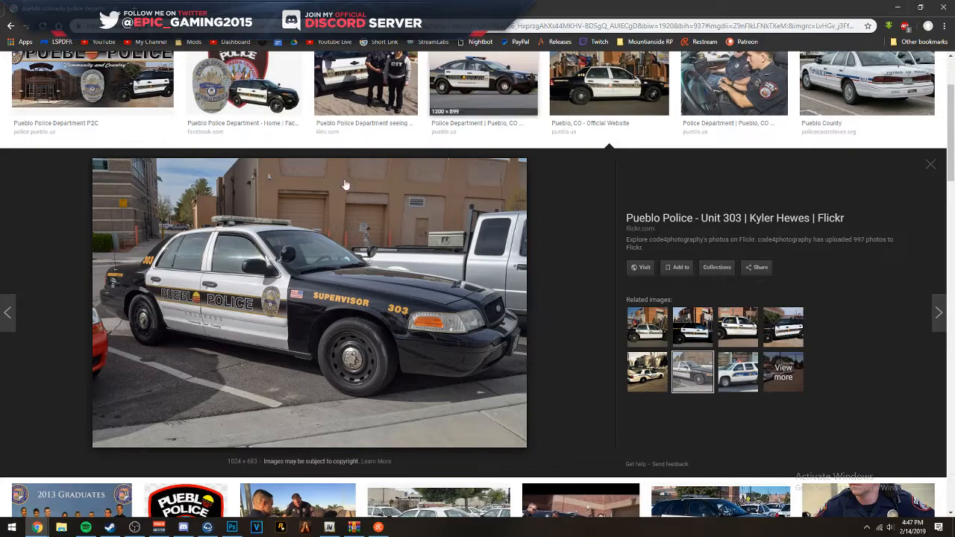
{"action": "left_click", "coordinate": [895, 9]}
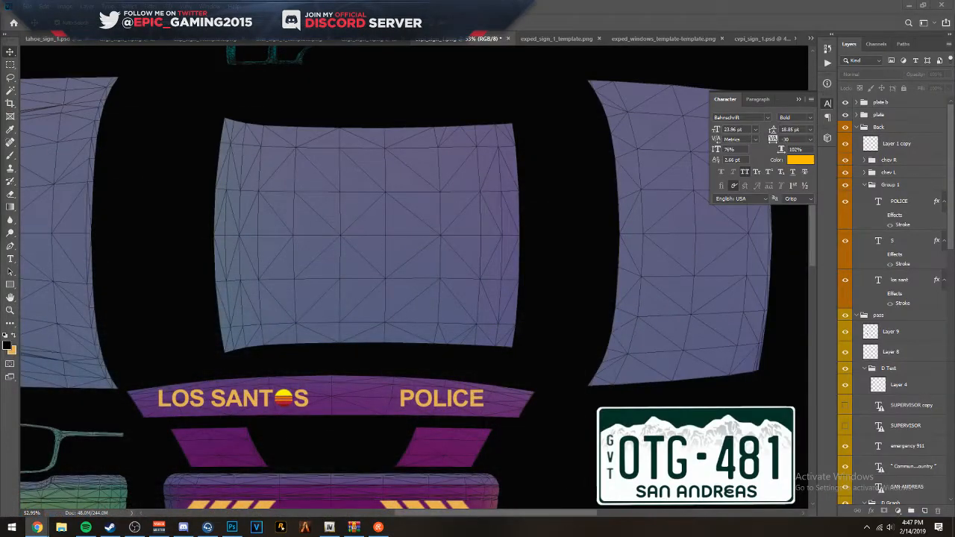
- Draw a closed, straight-edged Pen path loosely around the central roof panel of the template
{"action": "key", "text": "p"}
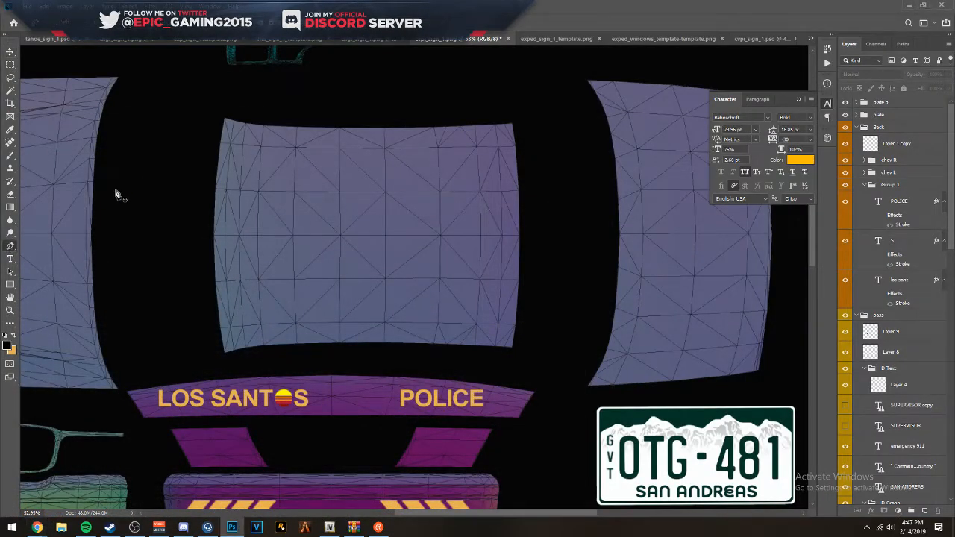
{"action": "left_click", "coordinate": [244, 110]}
{"action": "left_click", "coordinate": [203, 114]}
{"action": "left_click", "coordinate": [197, 276]}
{"action": "left_click", "coordinate": [210, 357]}
{"action": "left_click", "coordinate": [225, 362]}
{"action": "left_click", "coordinate": [499, 356]}
{"action": "left_click", "coordinate": [532, 341]}
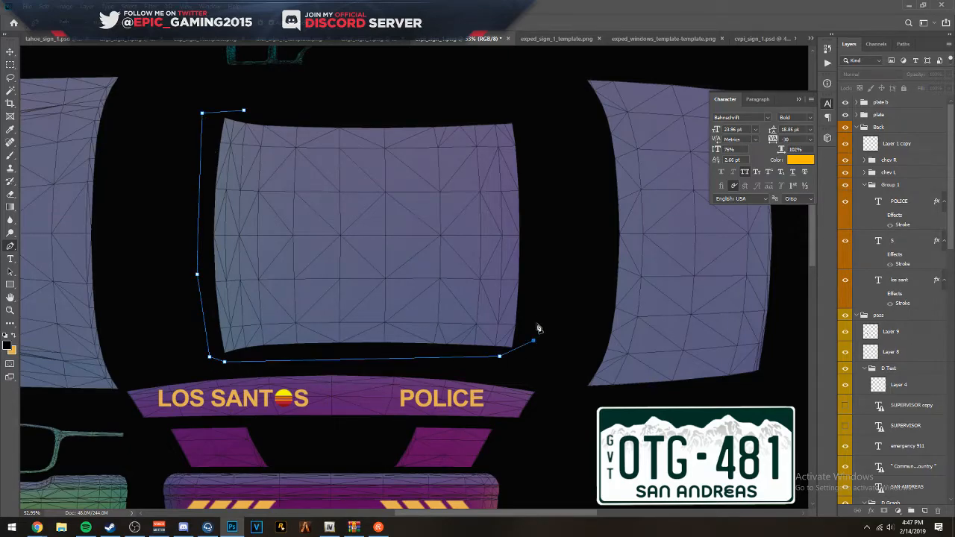
{"action": "left_click", "coordinate": [528, 115]}
{"action": "left_click", "coordinate": [519, 96]}
{"action": "left_click", "coordinate": [313, 110]}
{"action": "left_click", "coordinate": [244, 110]}
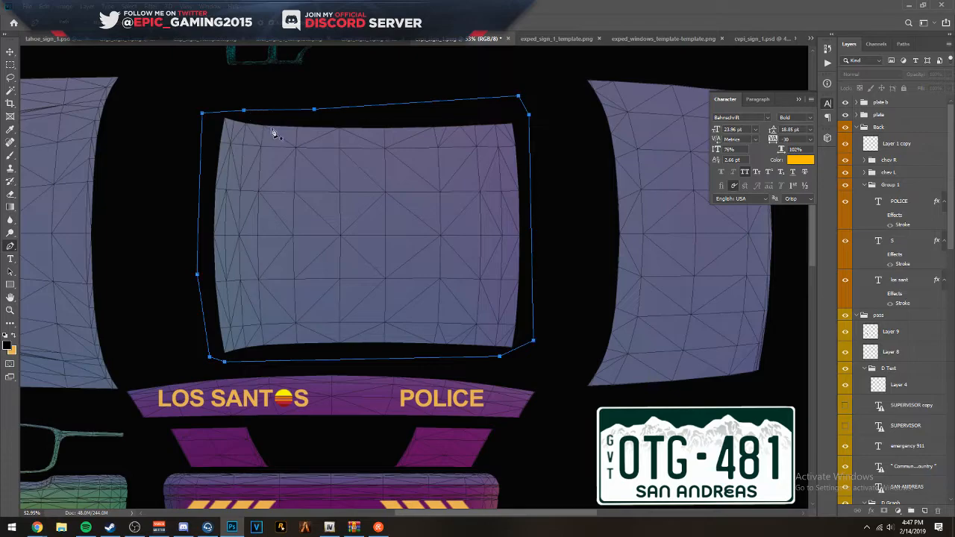
- Collapse the D Text, D Graph, pass and DRIVER layer groups to shorten the layer stack
{"action": "right_click", "coordinate": [337, 174]}
{"action": "left_click", "coordinate": [942, 435]}
{"action": "scroll", "coordinate": [896, 502], "scroll_direction": "down", "scroll_amount": 10}
{"action": "scroll", "coordinate": [896, 502], "scroll_direction": "down", "scroll_amount": 8}
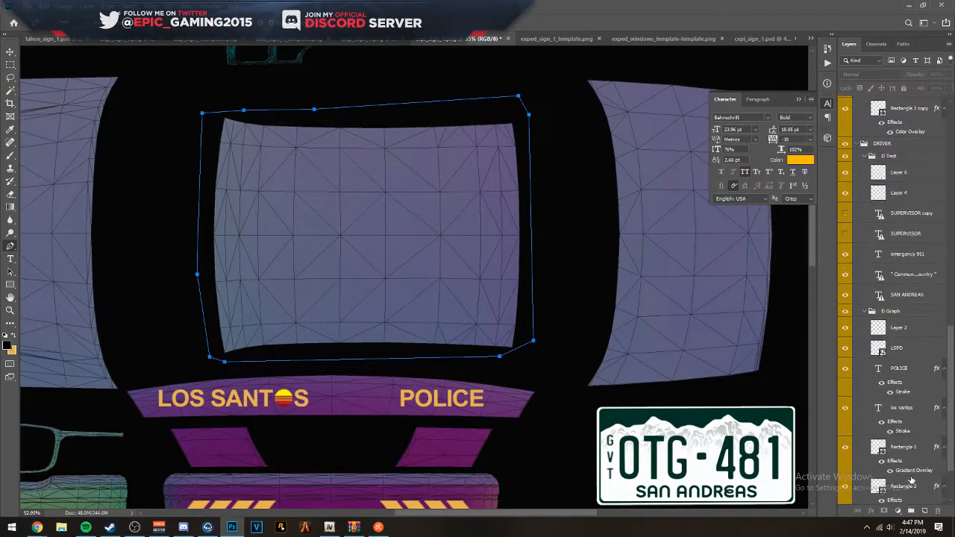
{"action": "scroll", "coordinate": [871, 281], "scroll_direction": "up", "scroll_amount": 4}
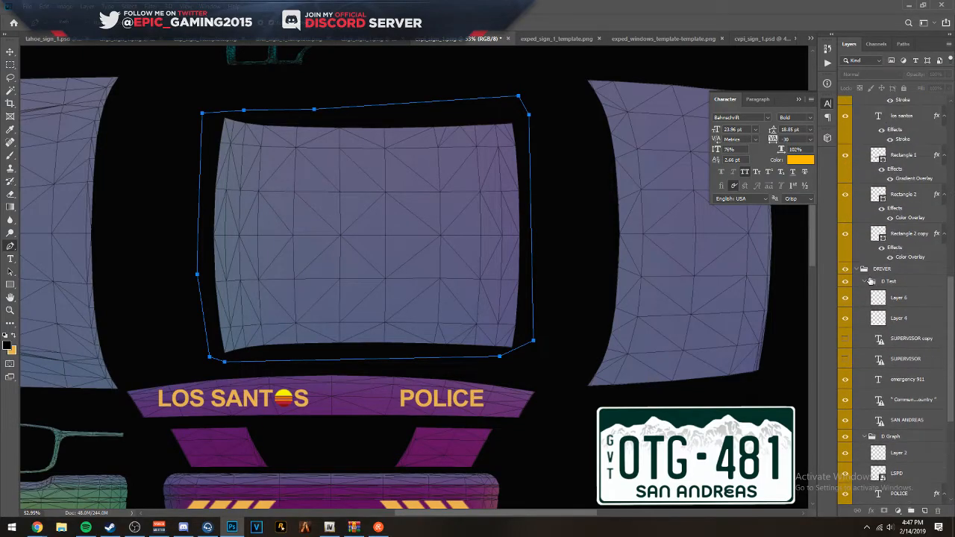
{"action": "scroll", "coordinate": [862, 262], "scroll_direction": "down", "scroll_amount": 5}
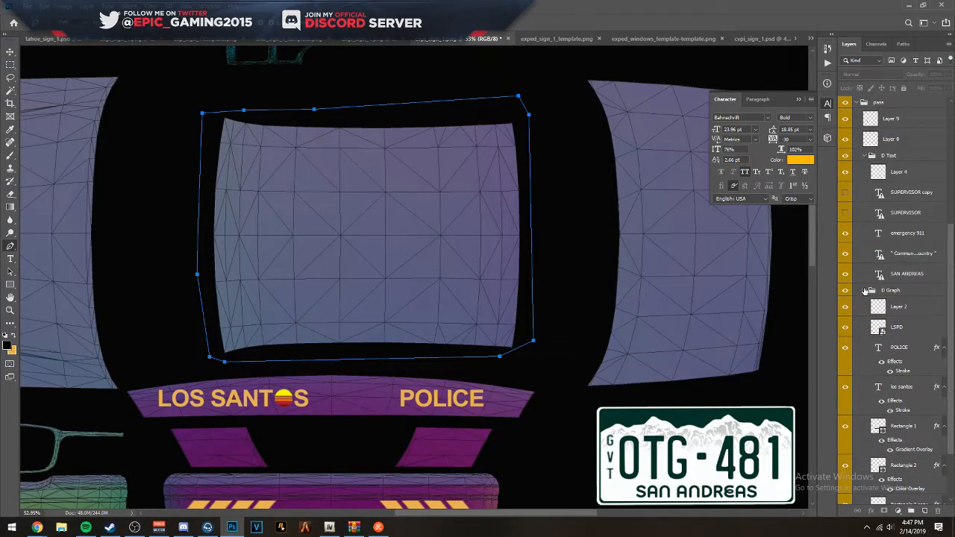
{"action": "left_click", "coordinate": [866, 156]}
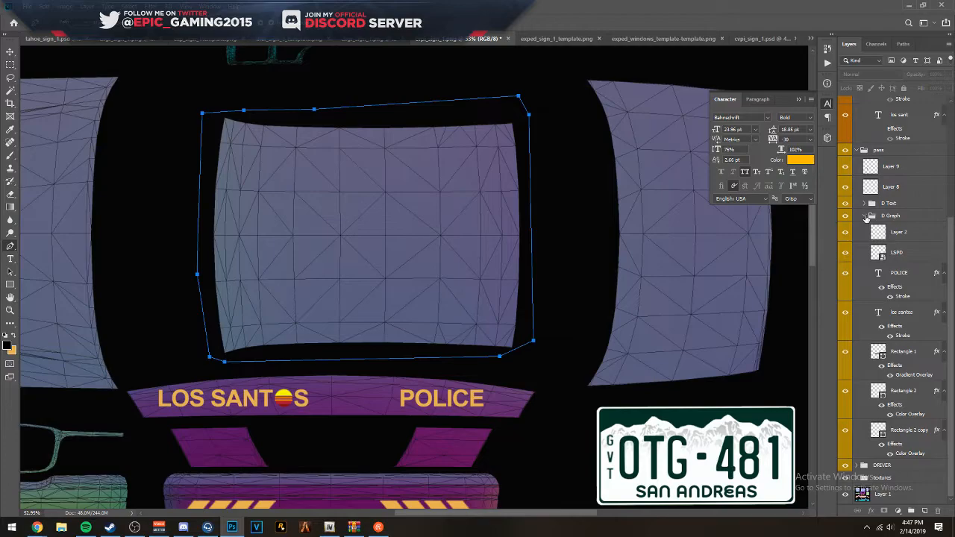
{"action": "left_click", "coordinate": [865, 215]}
{"action": "left_click", "coordinate": [863, 316]}
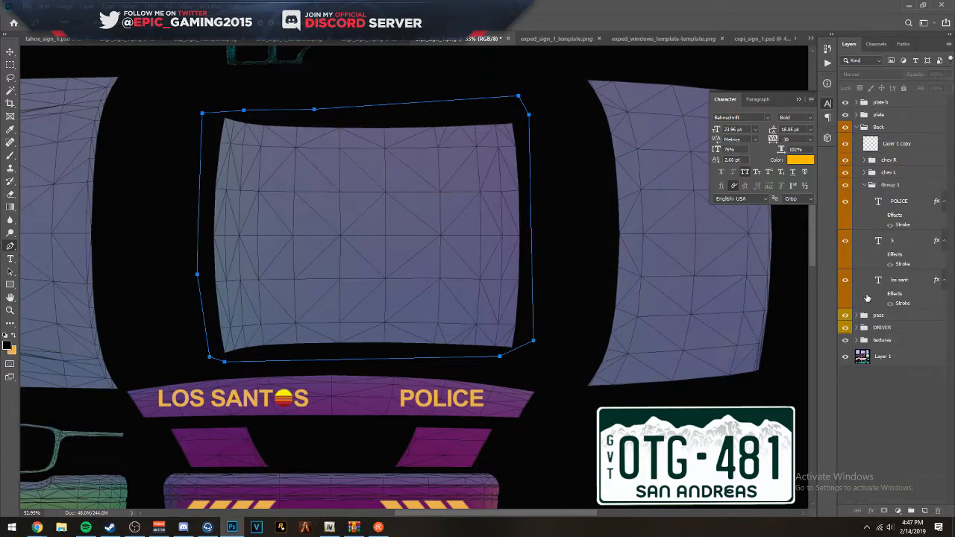
- Collapse the Back group and toggle the textures, DRIVER, pass, Back and plate groups off and on to check what each contains
{"action": "left_click", "coordinate": [857, 128]}
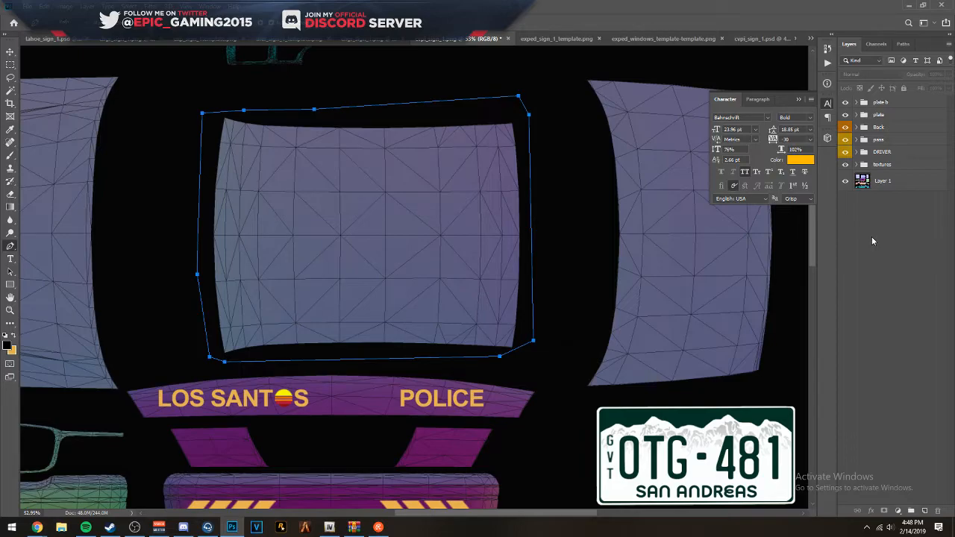
{"action": "left_click", "coordinate": [891, 162]}
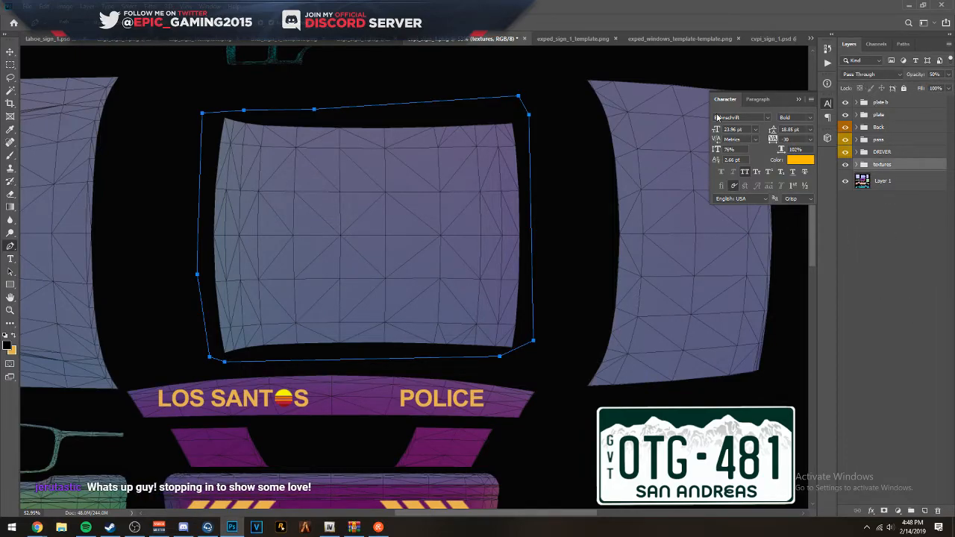
{"action": "scroll", "coordinate": [457, 142], "scroll_direction": "down", "scroll_amount": 3}
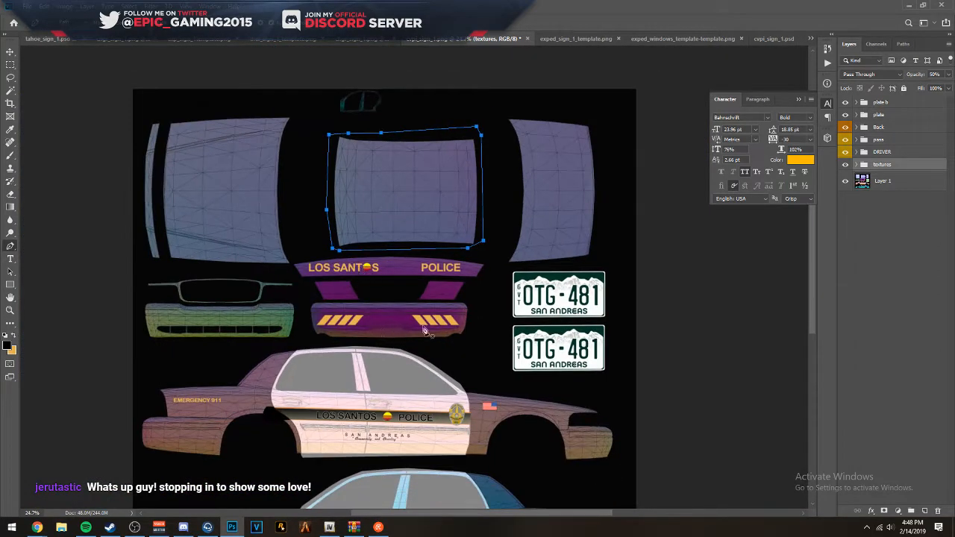
{"action": "scroll", "coordinate": [411, 237], "scroll_direction": "up", "scroll_amount": 1}
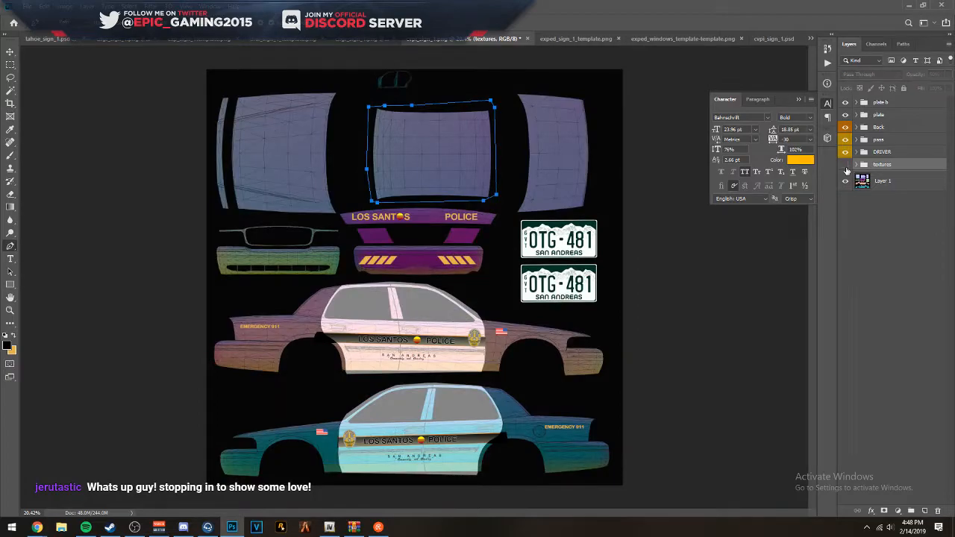
{"action": "left_click", "coordinate": [846, 167]}
{"action": "left_click", "coordinate": [846, 165]}
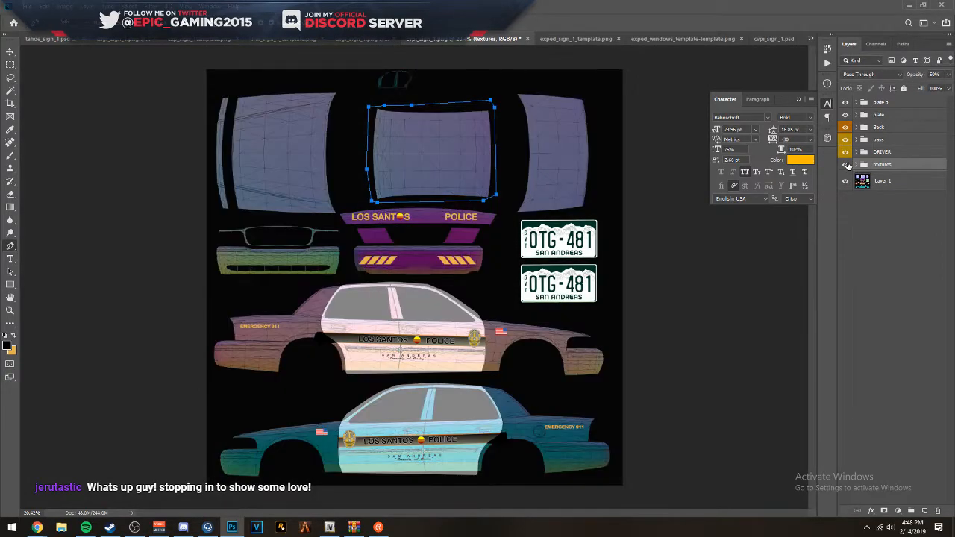
{"action": "left_click", "coordinate": [846, 153]}
{"action": "left_click", "coordinate": [846, 153]}
{"action": "left_click", "coordinate": [846, 140]}
{"action": "left_click", "coordinate": [846, 140]}
{"action": "left_click", "coordinate": [846, 128]}
{"action": "left_click", "coordinate": [846, 128]}
{"action": "left_click", "coordinate": [846, 130]}
{"action": "left_click", "coordinate": [846, 130]}
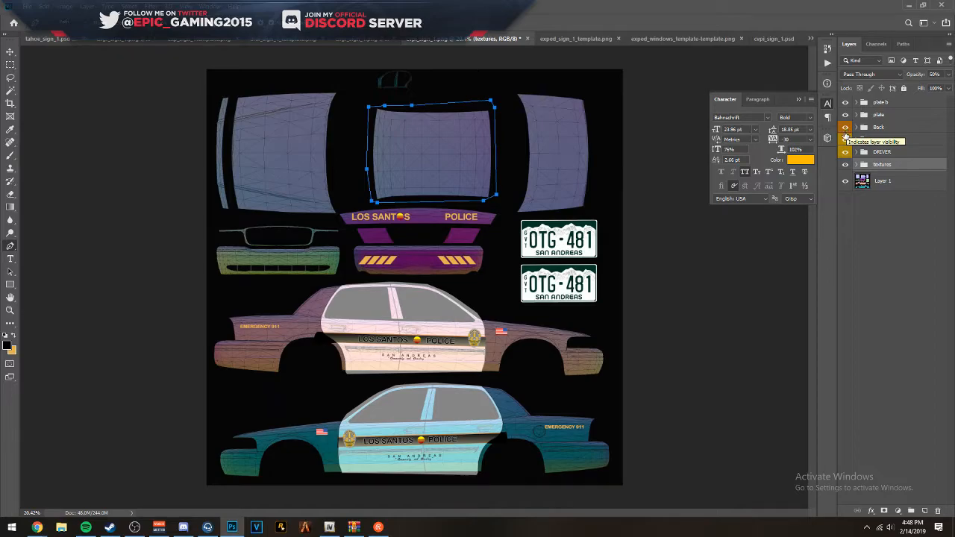
{"action": "left_click", "coordinate": [846, 116]}
{"action": "left_click", "coordinate": [845, 116]}
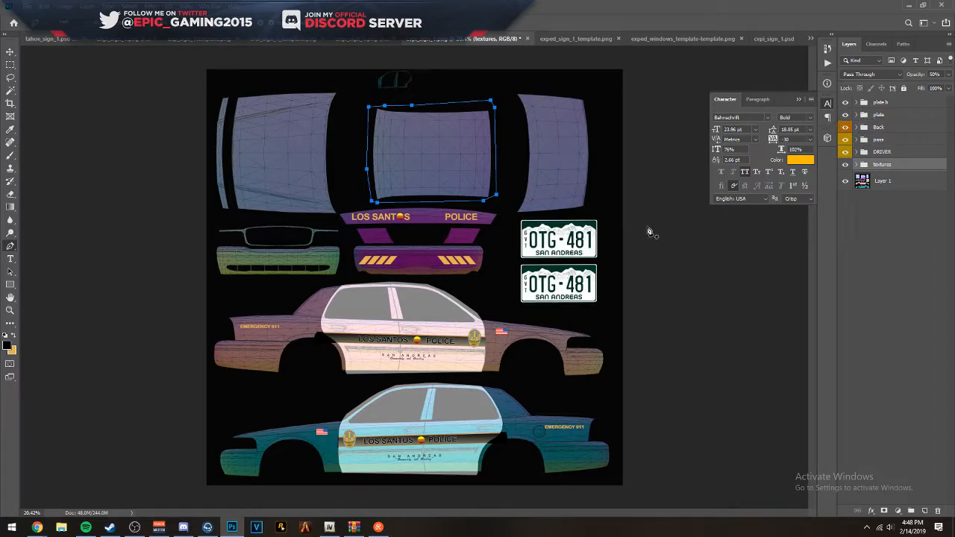
- Examine the upper license plate artwork closely and the layers inside the plate group
{"action": "scroll", "coordinate": [608, 248], "scroll_direction": "up", "scroll_amount": 6}
{"action": "scroll", "coordinate": [392, 159], "scroll_direction": "up", "scroll_amount": 3}
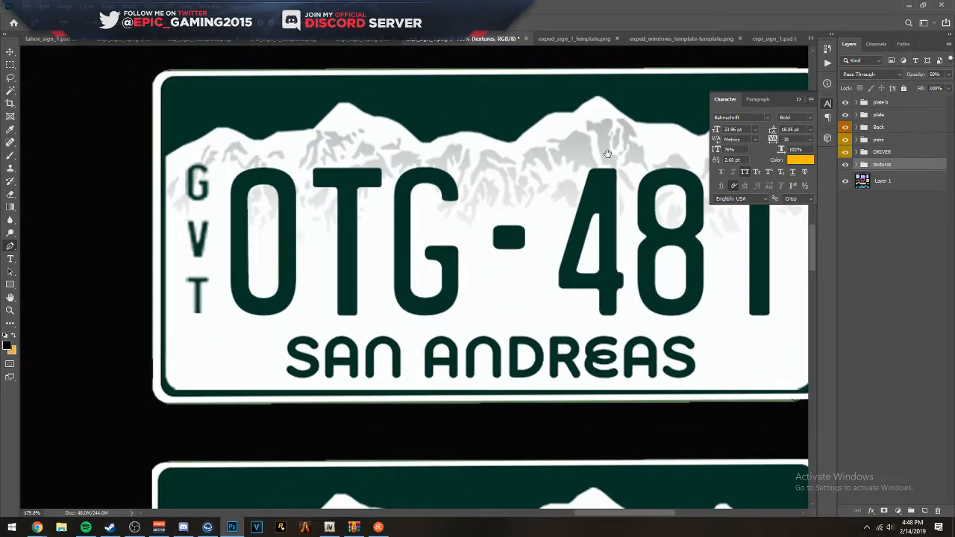
{"action": "mouse_move", "coordinate": [579, 160]}
{"action": "left_mouse_down"}
{"action": "mouse_move", "coordinate": [348, 147]}
{"action": "mouse_move", "coordinate": [563, 163]}
{"action": "left_mouse_up"}
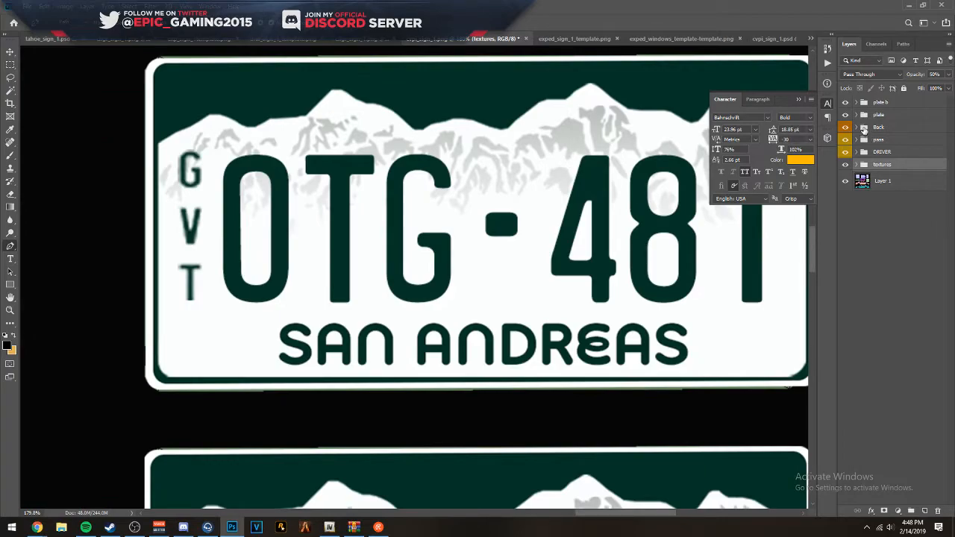
{"action": "left_click", "coordinate": [856, 115]}
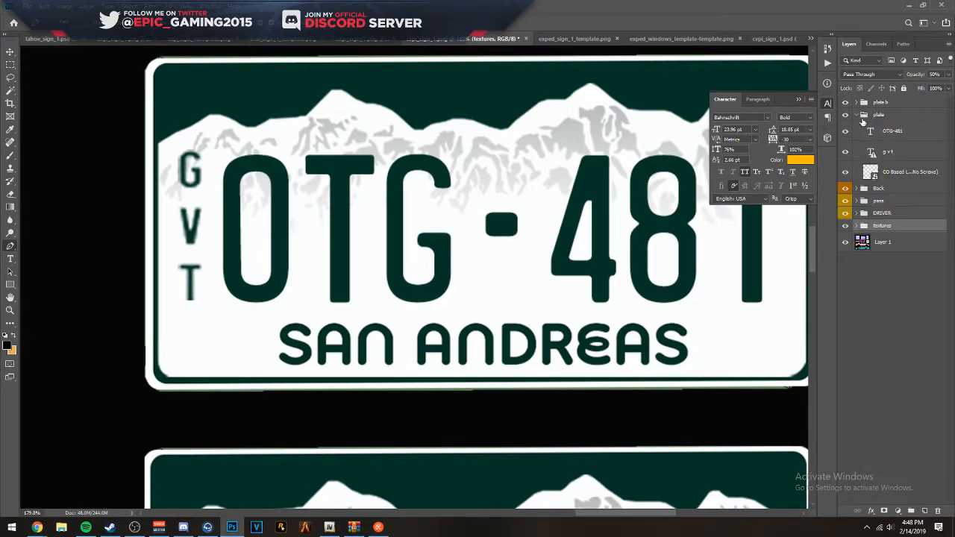
{"action": "left_click", "coordinate": [857, 116]}
{"action": "scroll", "coordinate": [440, 181], "scroll_direction": "down", "scroll_amount": 12}
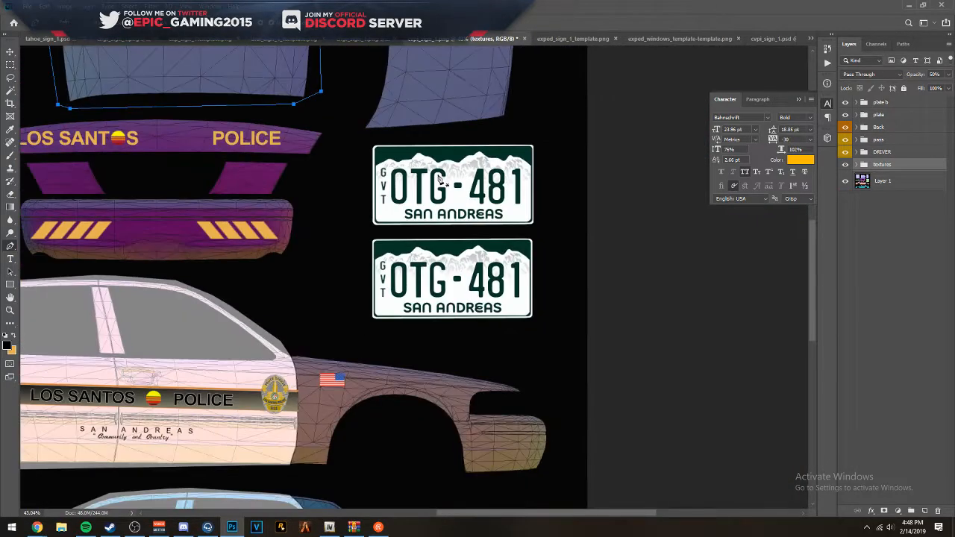
{"action": "scroll", "coordinate": [438, 182], "scroll_direction": "down", "scroll_amount": 1}
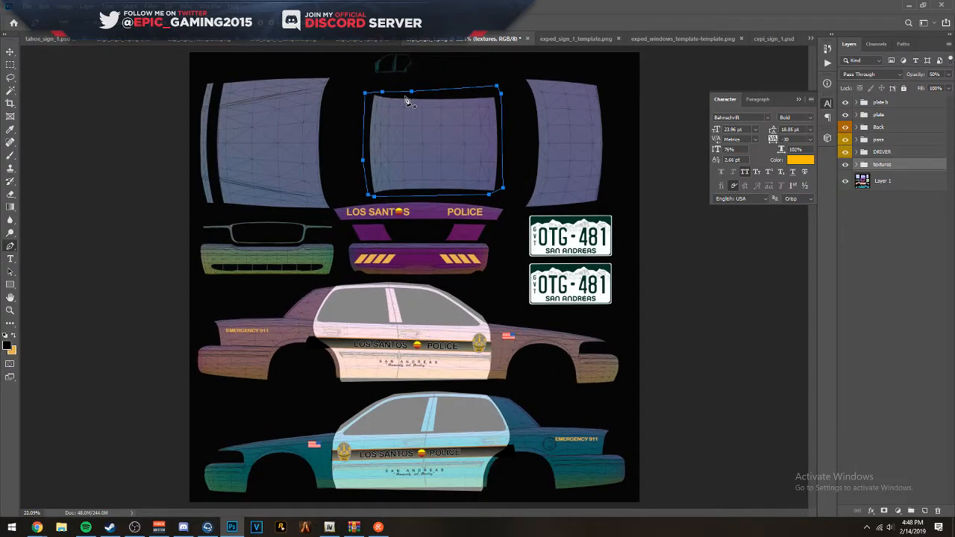
- Add a new empty layer above the white copy layer inside the textures group
{"action": "scroll", "coordinate": [408, 171], "scroll_direction": "up", "scroll_amount": 6}
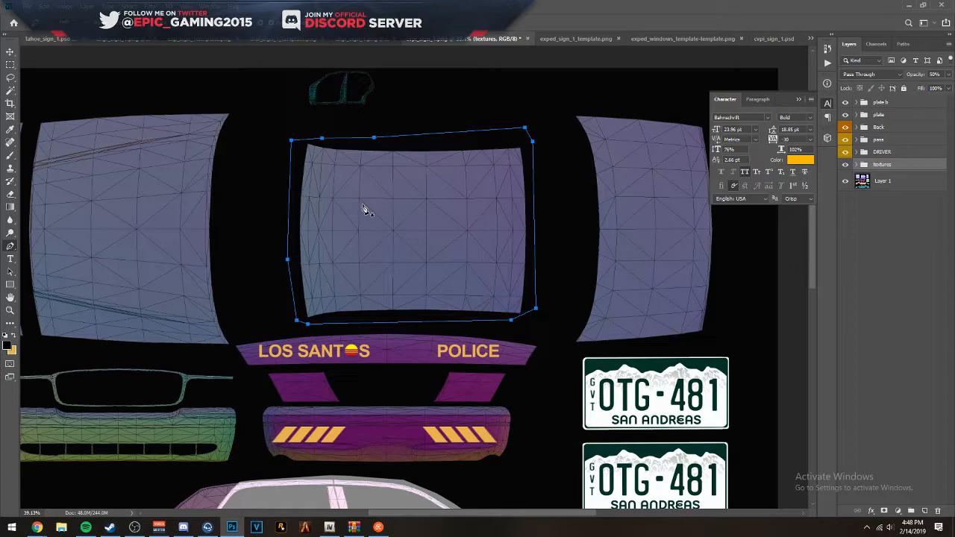
{"action": "right_click", "coordinate": [385, 197]}
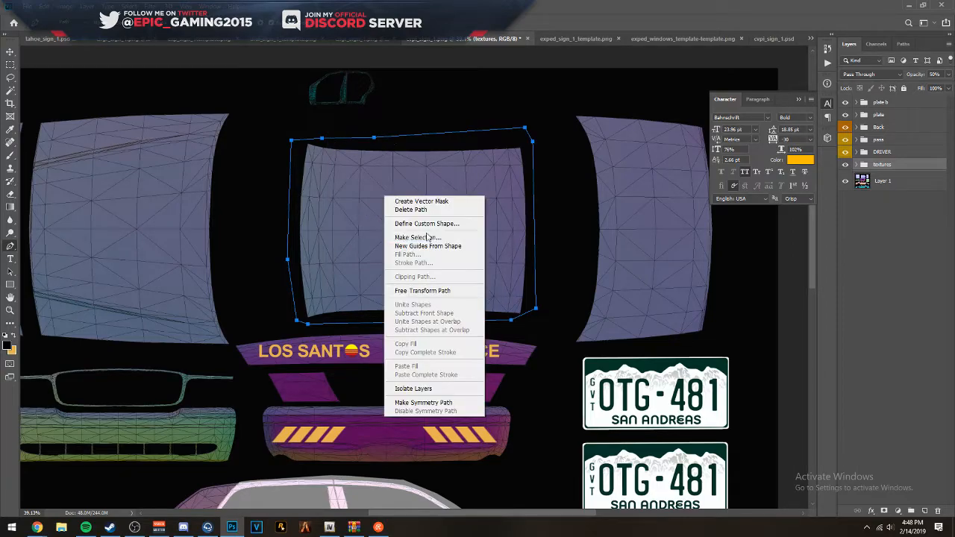
{"action": "left_click", "coordinate": [896, 156]}
{"action": "left_click", "coordinate": [887, 116]}
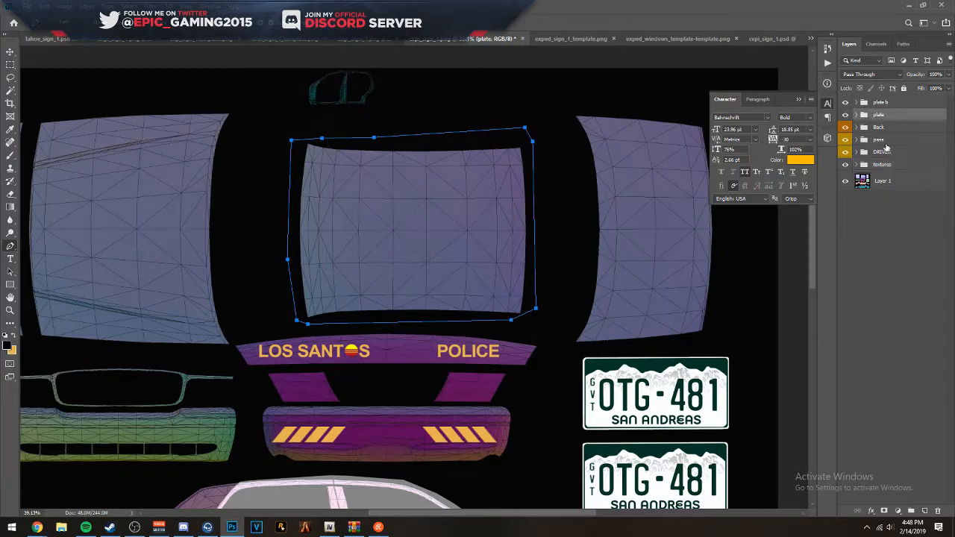
{"action": "left_click", "coordinate": [878, 165]}
{"action": "left_click", "coordinate": [855, 165]}
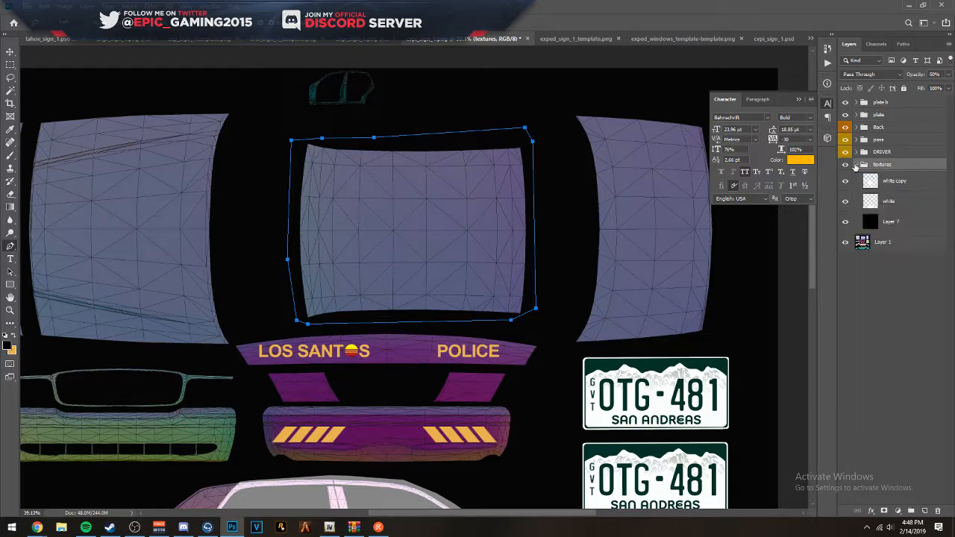
{"action": "left_click", "coordinate": [885, 182]}
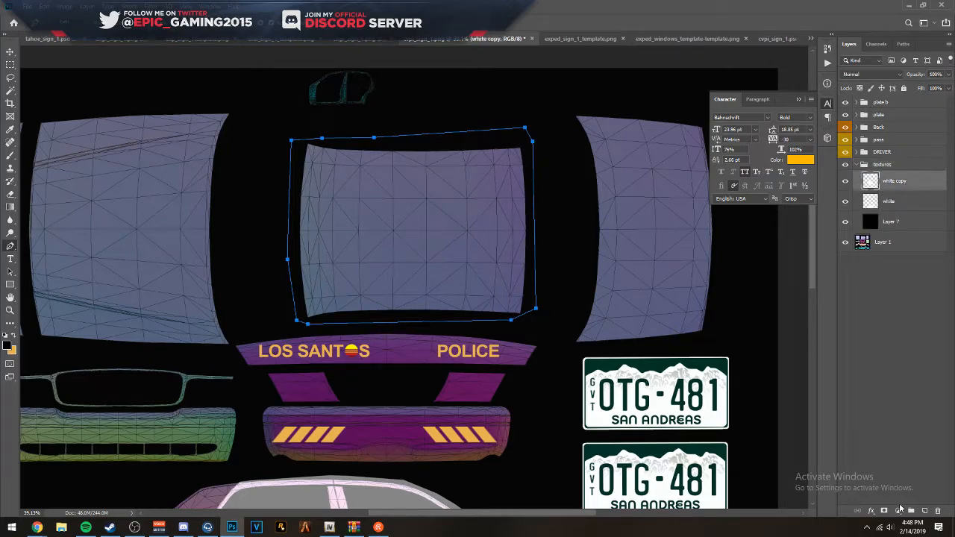
{"action": "left_click", "coordinate": [925, 511]}
- Fill the path around the central roof panel with solid white on the new layer
{"action": "right_click", "coordinate": [446, 217]}
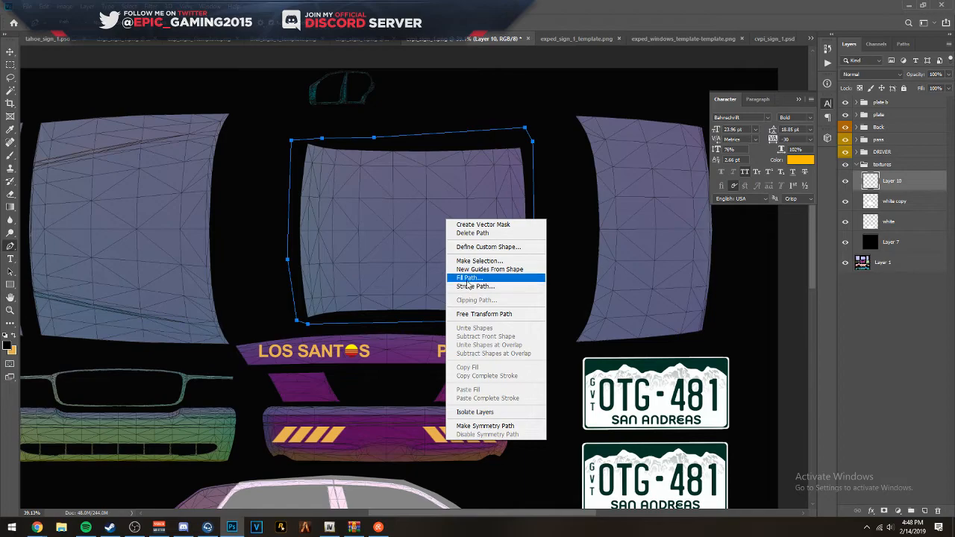
{"action": "left_click", "coordinate": [466, 275]}
{"action": "left_click", "coordinate": [399, 168]}
{"action": "left_click", "coordinate": [403, 196]}
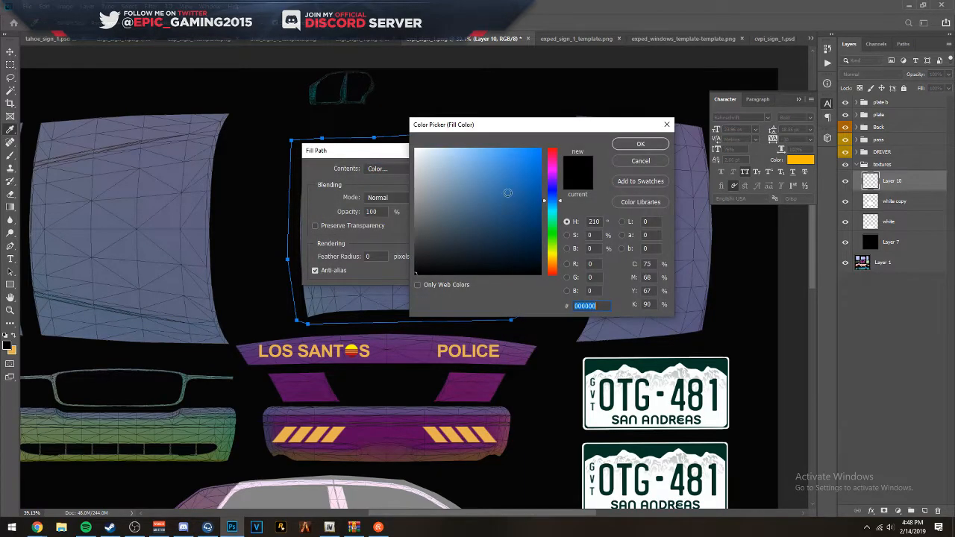
{"action": "left_click", "coordinate": [636, 143]}
{"action": "left_click", "coordinate": [457, 169]}
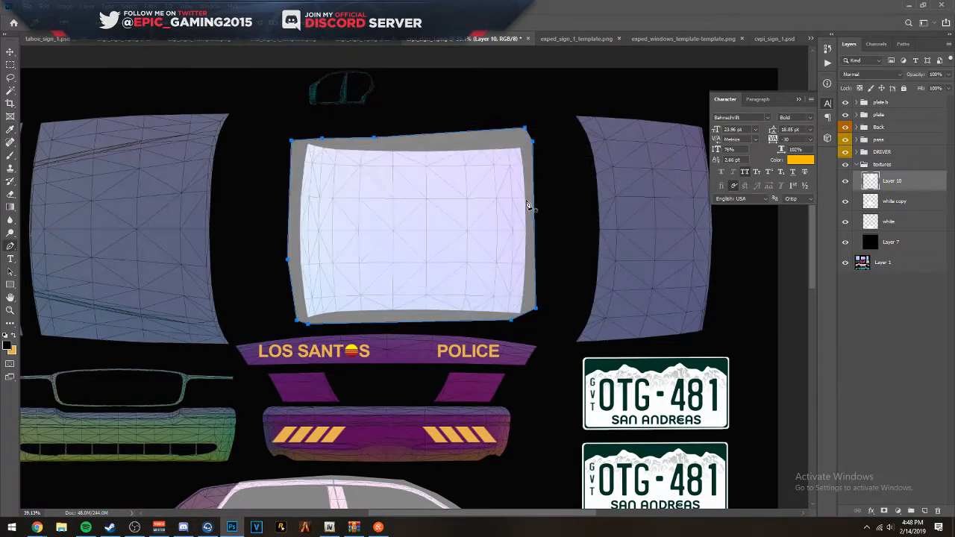
- Collapse the textures group and set its opacity to 100%
{"action": "scroll", "coordinate": [657, 301], "scroll_direction": "down", "scroll_amount": 5}
{"action": "scroll", "coordinate": [543, 265], "scroll_direction": "up", "scroll_amount": 3}
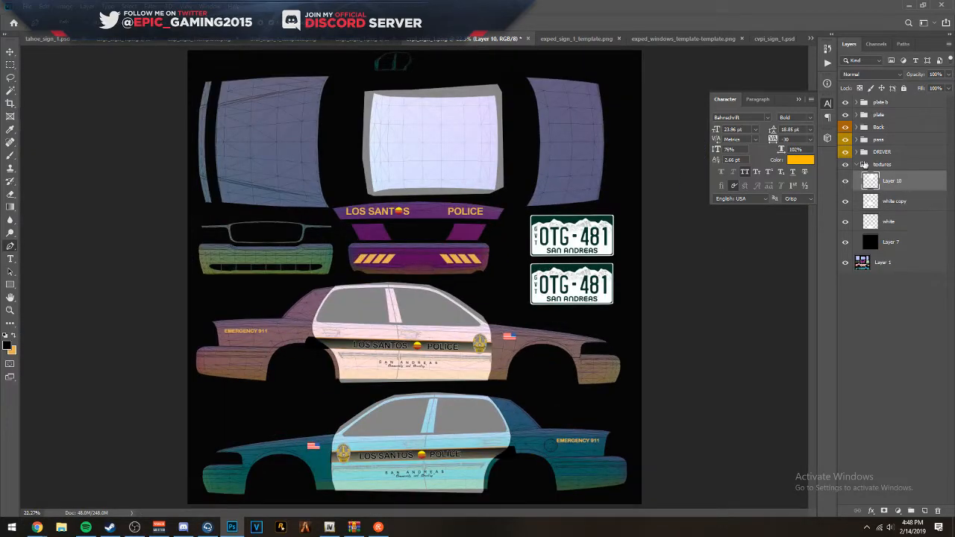
{"action": "left_click", "coordinate": [856, 164]}
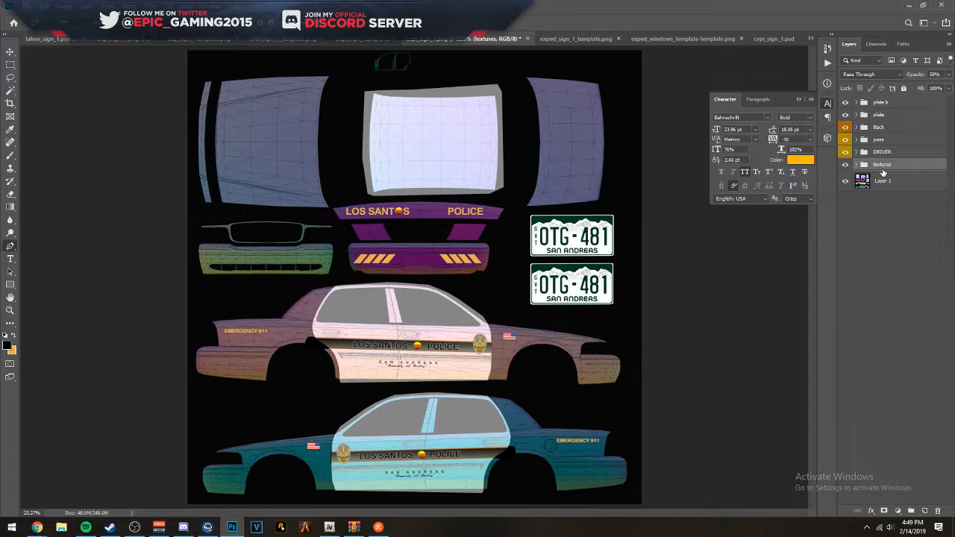
{"action": "key", "text": "0"}
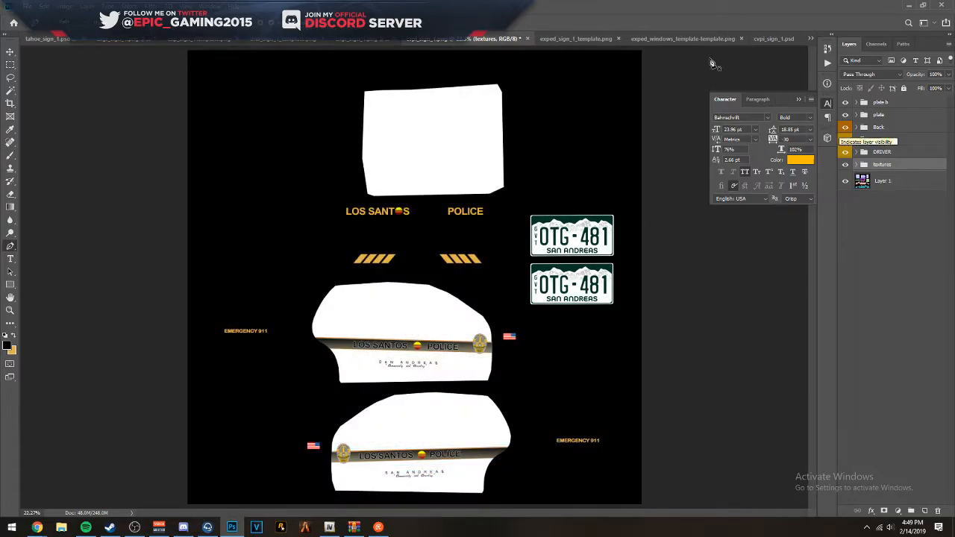
- Save a PNG copy of the template to the Desktop as cvpi_sign_1
{"action": "scroll", "coordinate": [667, 127], "scroll_direction": "down", "scroll_amount": 1}
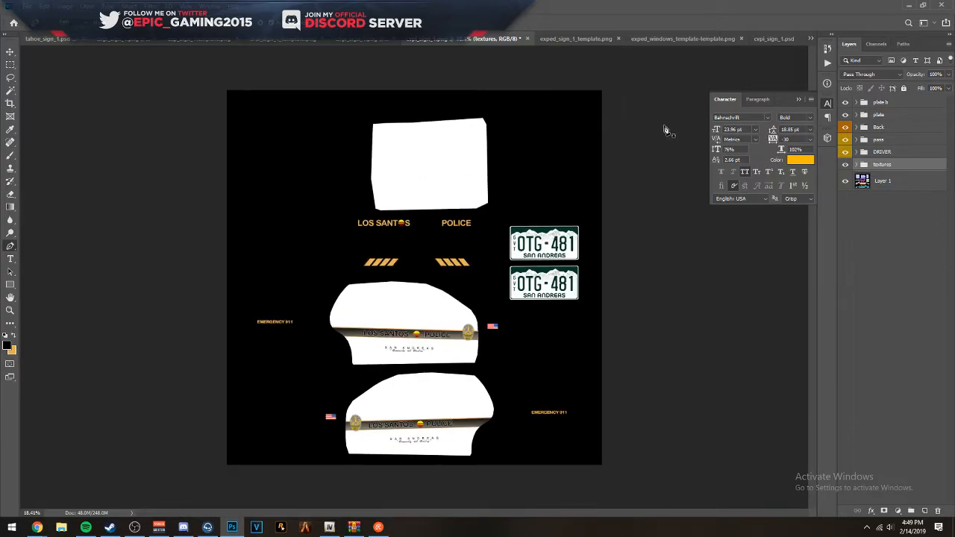
{"action": "left_click", "coordinate": [852, 239]}
{"action": "key", "text": "ctrl+shift+s"}
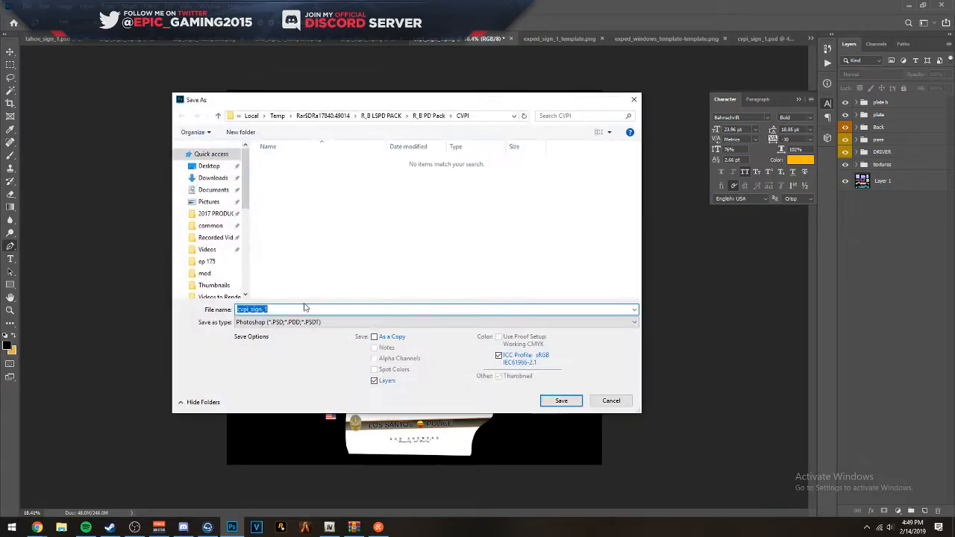
{"action": "left_click", "coordinate": [314, 322]}
{"action": "left_click", "coordinate": [276, 401]}
{"action": "left_click", "coordinate": [209, 165]}
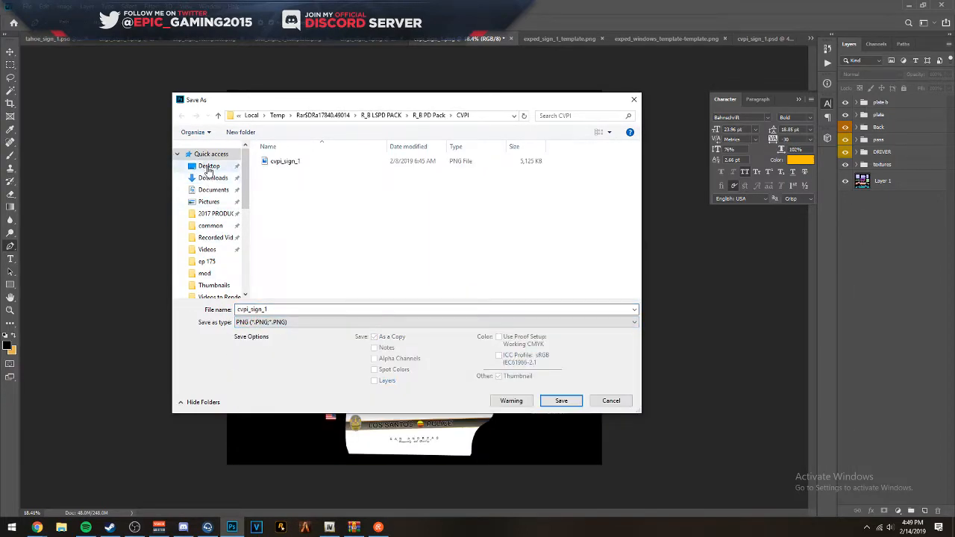
{"action": "key", "text": "Return"}
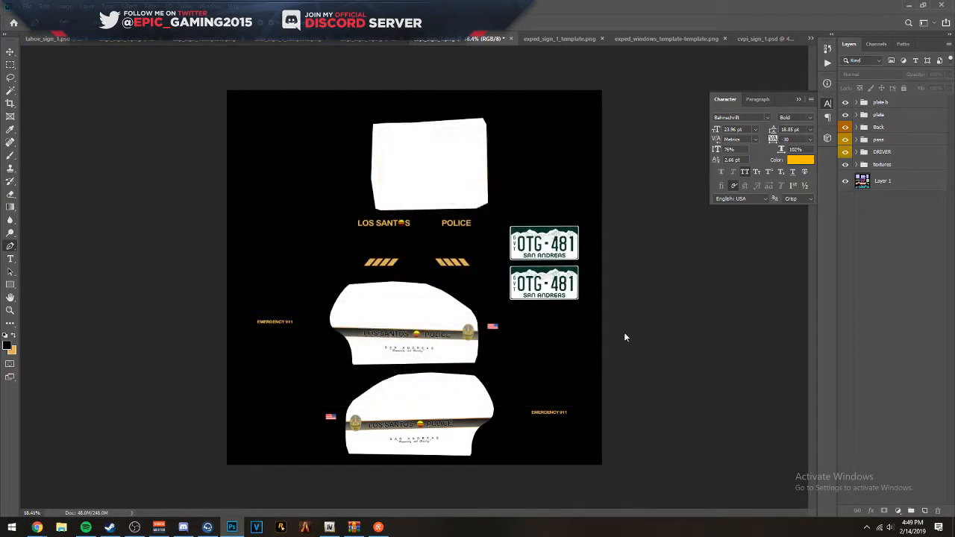
{"action": "key", "text": "Return"}
- Switch to OpenIV and open vicleo.ytd from the GTA V mods folder in the texture editor
{"action": "left_click", "coordinate": [907, 5]}
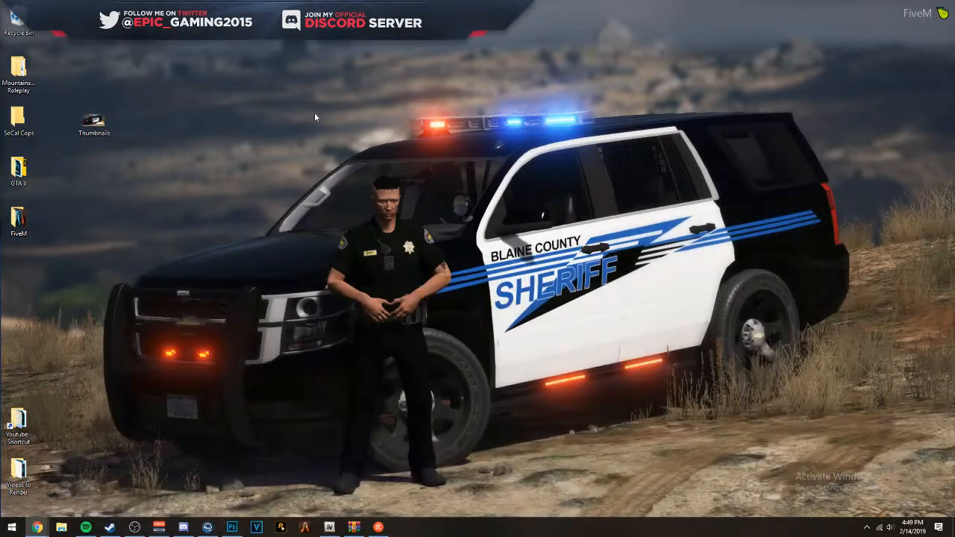
{"action": "left_click", "coordinate": [329, 527]}
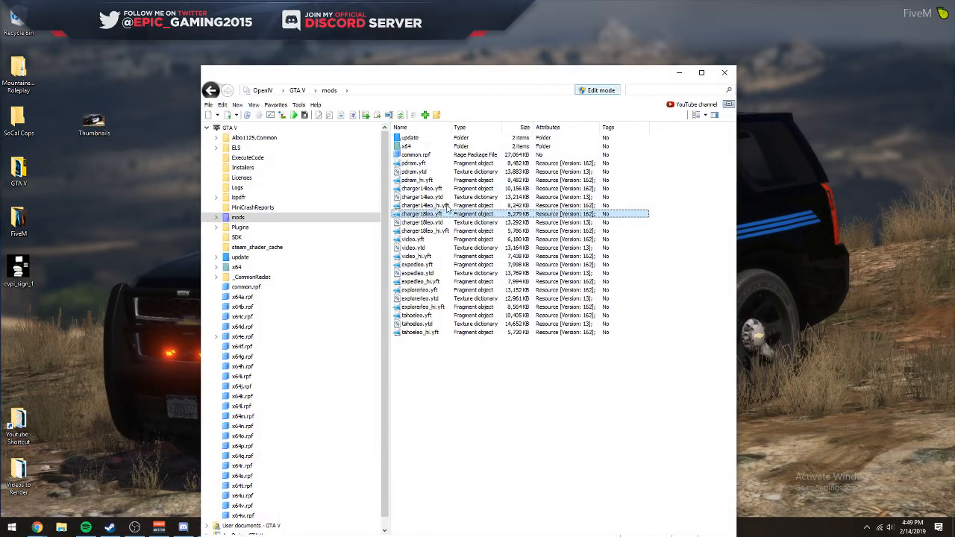
{"action": "left_click", "coordinate": [416, 249]}
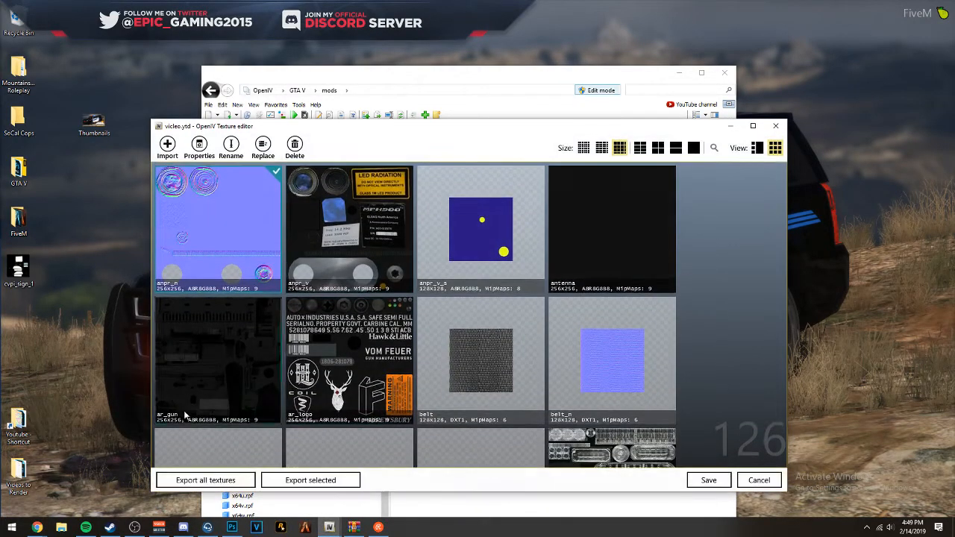
- Import the cvpi_sign_1 PNG from the Desktop folder into the open vicleo.ytd texture dictionary
{"action": "left_click", "coordinate": [61, 526]}
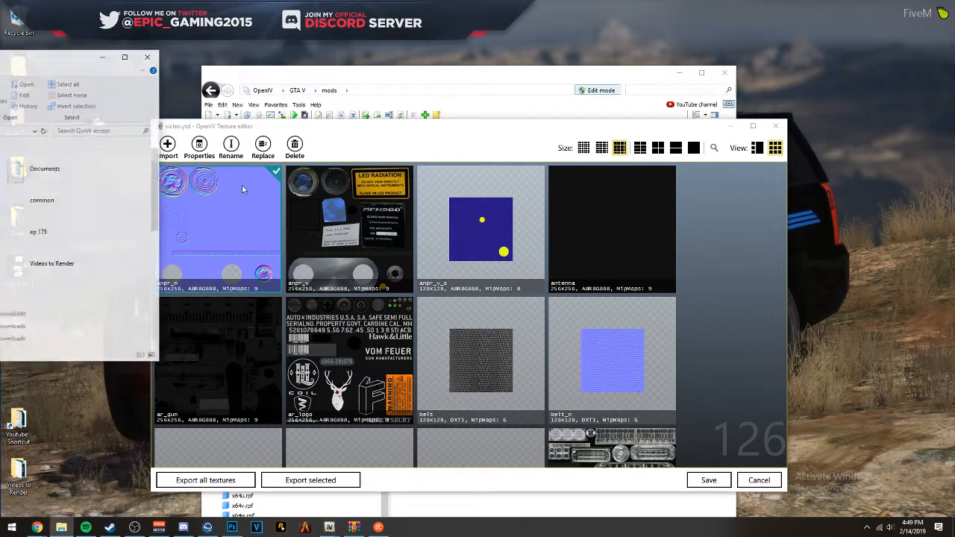
{"action": "left_click_drag", "start_coordinate": [0, 61], "coordinate": [393, 107]}
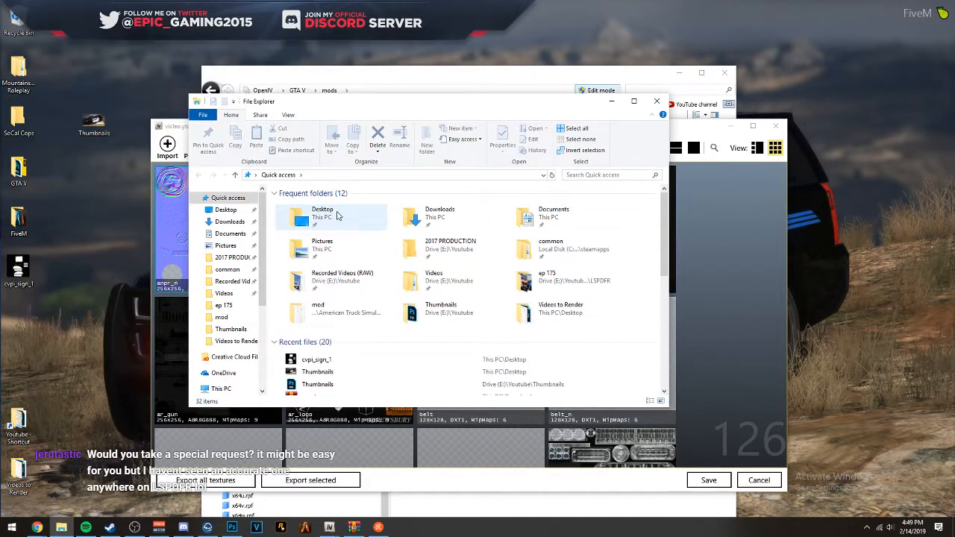
{"action": "left_click", "coordinate": [226, 210]}
{"action": "left_click", "coordinate": [412, 280]}
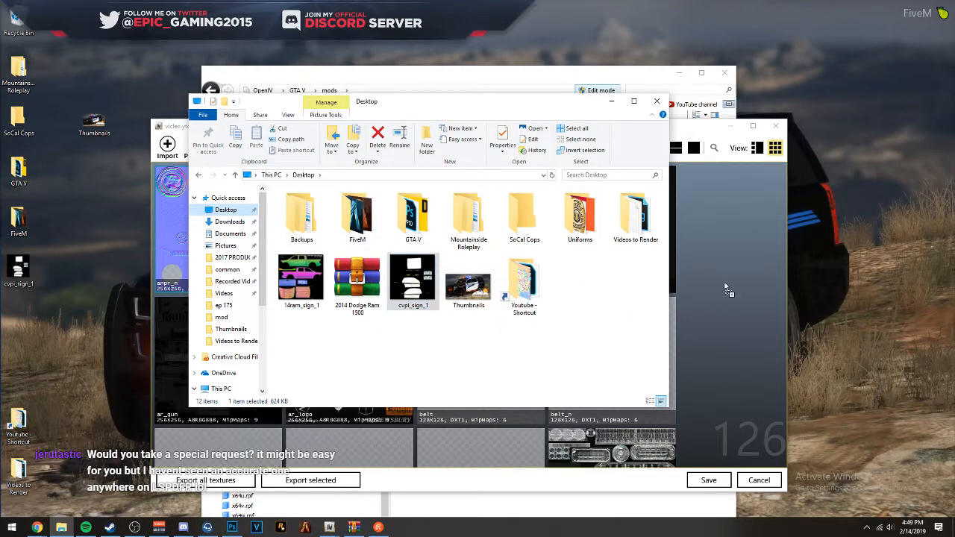
{"action": "left_click_drag", "start_coordinate": [737, 285], "coordinate": [736, 287]}
{"action": "left_click", "coordinate": [501, 366]}
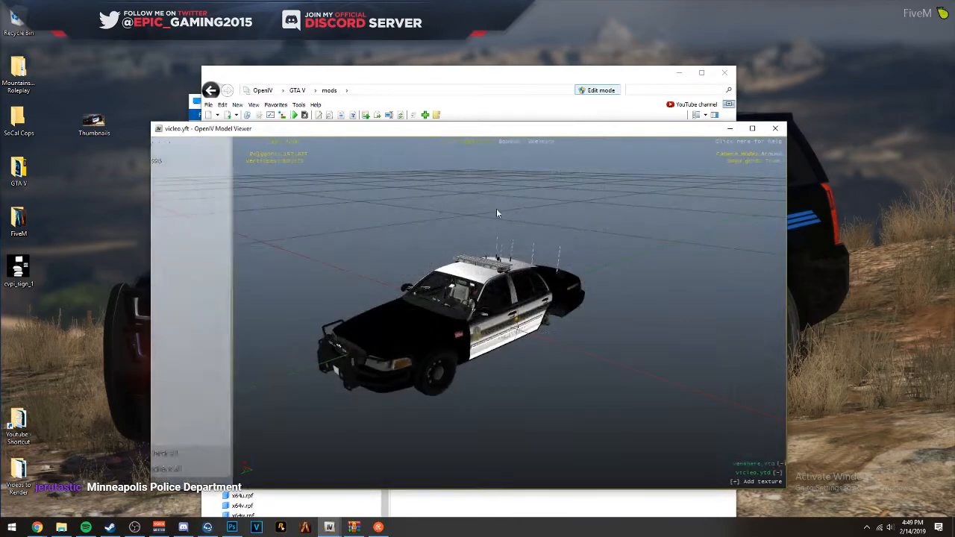
- Maximize the vicleo model viewer and examine the car's livery from the front and side
{"action": "left_click", "coordinate": [752, 129]}
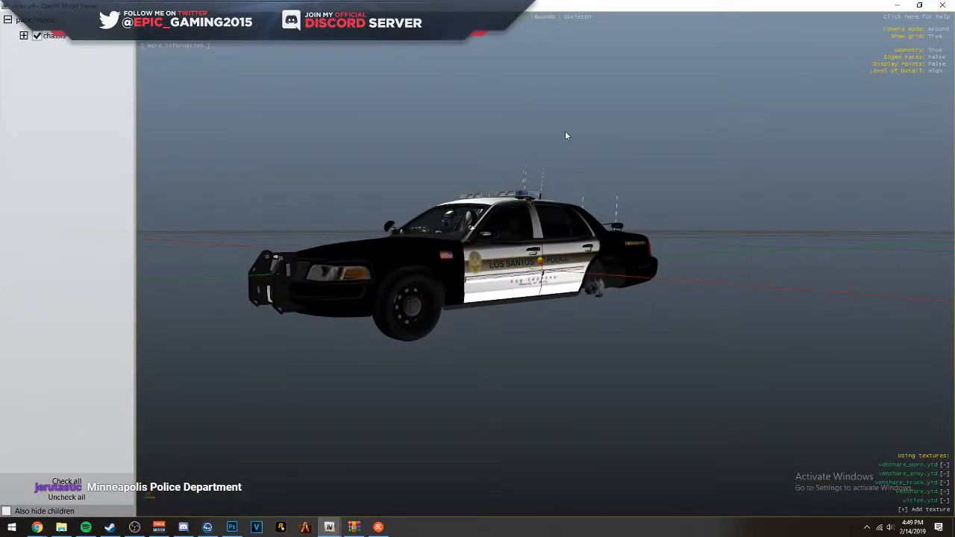
{"action": "left_click_drag", "start_coordinate": [438, 151], "coordinate": [522, 162]}
{"action": "scroll", "coordinate": [340, 182], "scroll_direction": "down", "scroll_amount": 3}
{"action": "scroll", "coordinate": [306, 161], "scroll_direction": "up", "scroll_amount": 3}
{"action": "scroll", "coordinate": [656, 173], "scroll_direction": "down", "scroll_amount": 5}
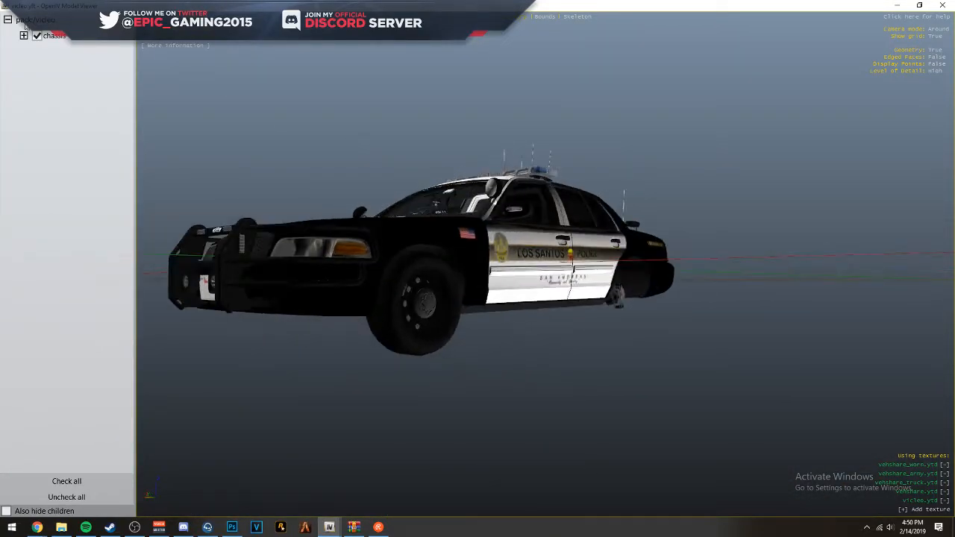
- Expand the chassis part list and hide extra_2, extra_3, extra_4 and extra_6
{"action": "left_click", "coordinate": [24, 36]}
{"action": "left_click_drag", "start_coordinate": [217, 119], "coordinate": [296, 158]}
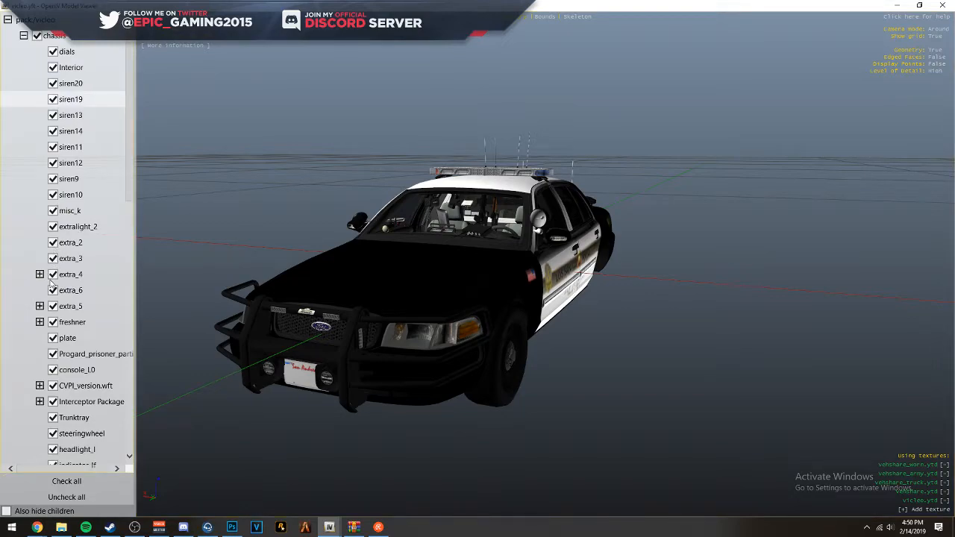
{"action": "left_click", "coordinate": [53, 243]}
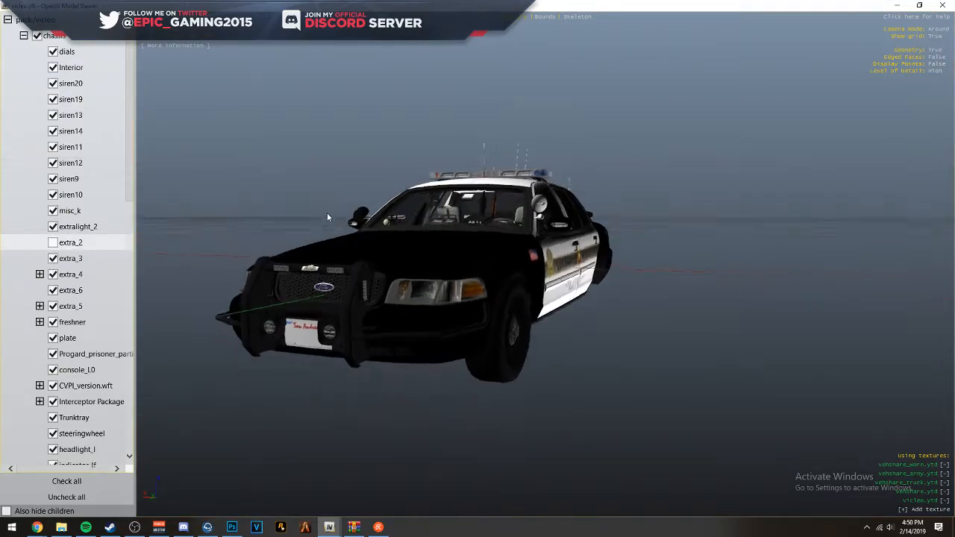
{"action": "left_click", "coordinate": [53, 259]}
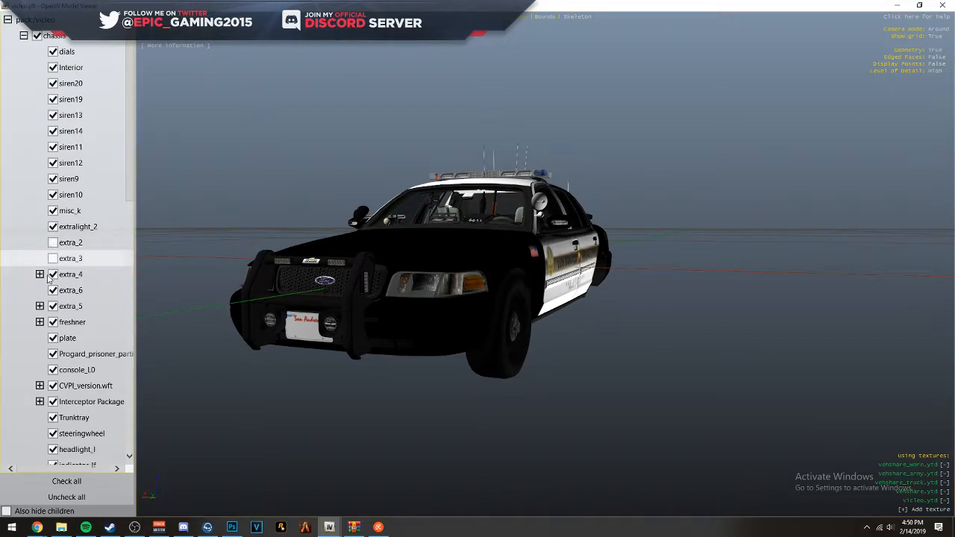
{"action": "left_click", "coordinate": [51, 276]}
{"action": "left_click", "coordinate": [53, 292]}
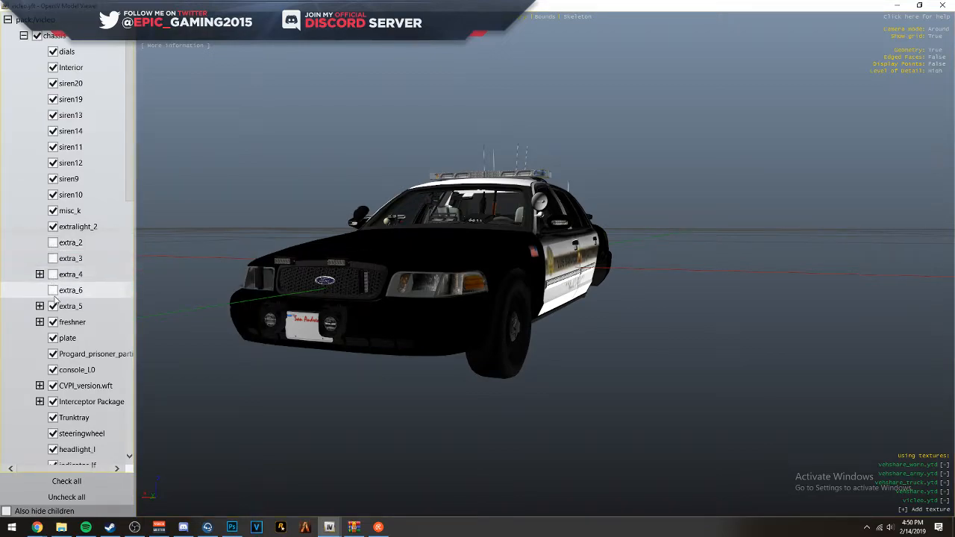
- Toggle extra_5 and extra_6 on and off to see which car parts they control, leaving both shown
{"action": "left_click_drag", "start_coordinate": [375, 253], "coordinate": [302, 295]}
{"action": "left_click", "coordinate": [54, 290]}
{"action": "left_click", "coordinate": [54, 290]}
{"action": "left_click", "coordinate": [53, 290]}
{"action": "left_click", "coordinate": [53, 290]}
{"action": "left_click", "coordinate": [55, 308]}
{"action": "left_click", "coordinate": [55, 308]}
{"action": "left_click", "coordinate": [55, 308]}
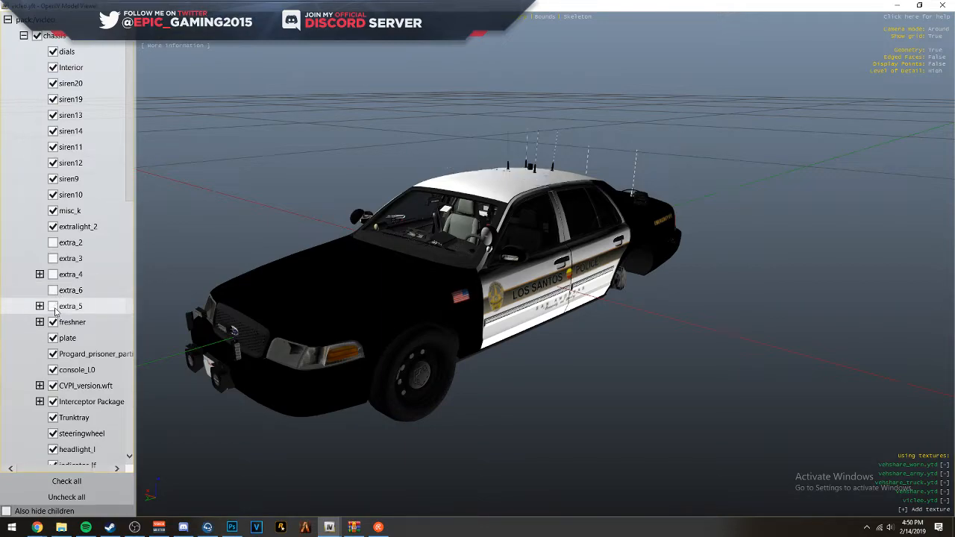
{"action": "left_click", "coordinate": [55, 308]}
{"action": "left_click", "coordinate": [55, 308]}
{"action": "left_click", "coordinate": [54, 308]}
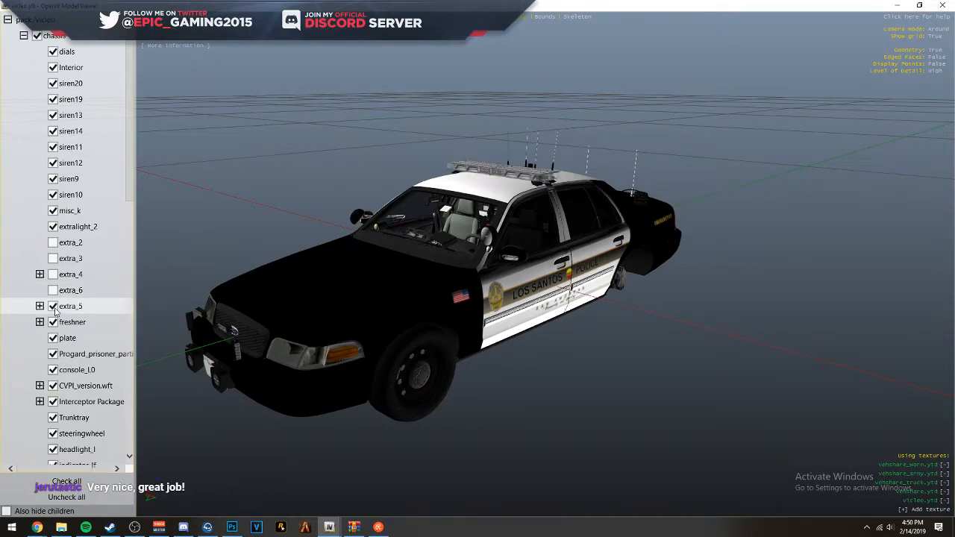
{"action": "left_click", "coordinate": [53, 307]}
{"action": "left_click", "coordinate": [54, 307]}
{"action": "left_click", "coordinate": [53, 308]}
{"action": "left_click", "coordinate": [54, 307]}
{"action": "left_click_drag", "start_coordinate": [359, 271], "coordinate": [141, 256]}
{"action": "left_click", "coordinate": [53, 290]}
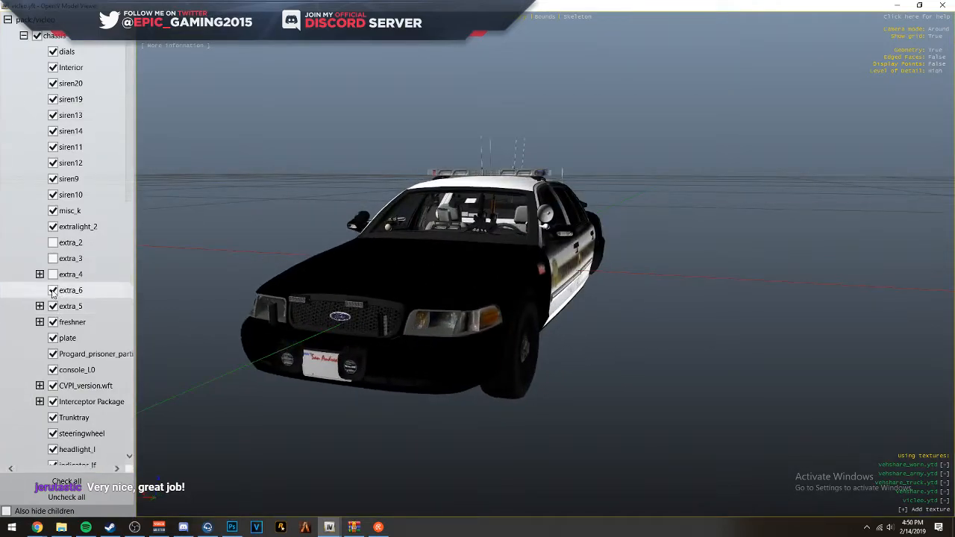
- Examine the door lettering, stripe and badge on both sides of the car at close range
{"action": "left_click_drag", "start_coordinate": [421, 221], "coordinate": [521, 200]}
{"action": "scroll", "coordinate": [548, 247], "scroll_direction": "up", "scroll_amount": 5}
{"action": "left_click_drag", "start_coordinate": [461, 190], "coordinate": [449, 211]}
{"action": "scroll", "coordinate": [455, 217], "scroll_direction": "down", "scroll_amount": 6}
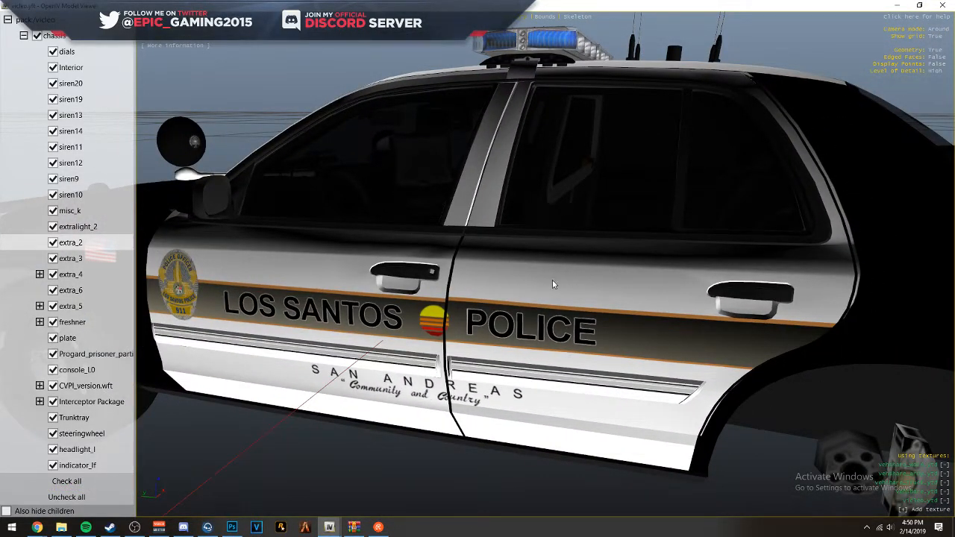
{"action": "left_click_drag", "start_coordinate": [552, 284], "coordinate": [660, 249]}
{"action": "left_click_drag", "start_coordinate": [363, 243], "coordinate": [831, 276]}
{"action": "left_click_drag", "start_coordinate": [782, 254], "coordinate": [208, 223]}
{"action": "left_click_drag", "start_coordinate": [334, 285], "coordinate": [289, 283]}
{"action": "scroll", "coordinate": [634, 281], "scroll_direction": "up", "scroll_amount": 5}
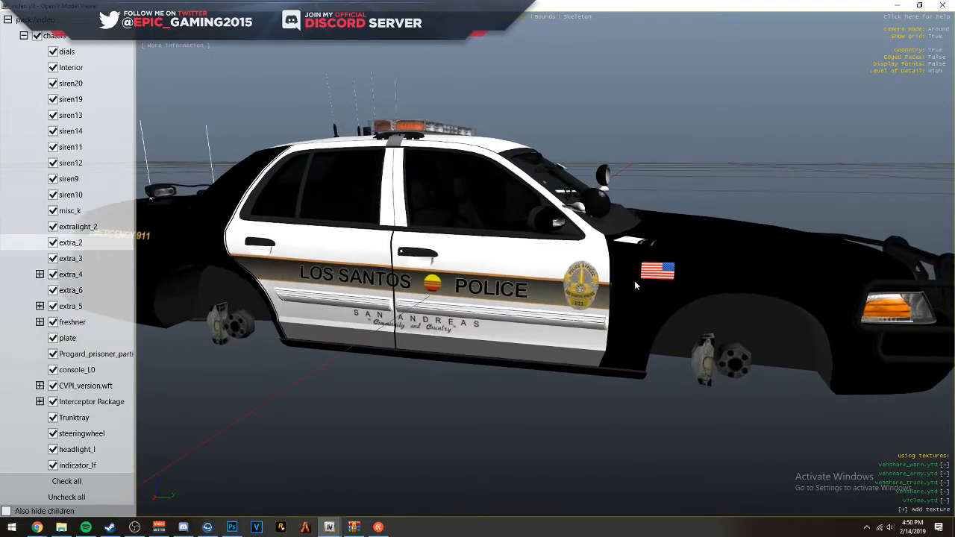
- Inspect the hood, the fender flag and the passenger-side markings on the car model
{"action": "left_click_drag", "start_coordinate": [694, 285], "coordinate": [482, 341]}
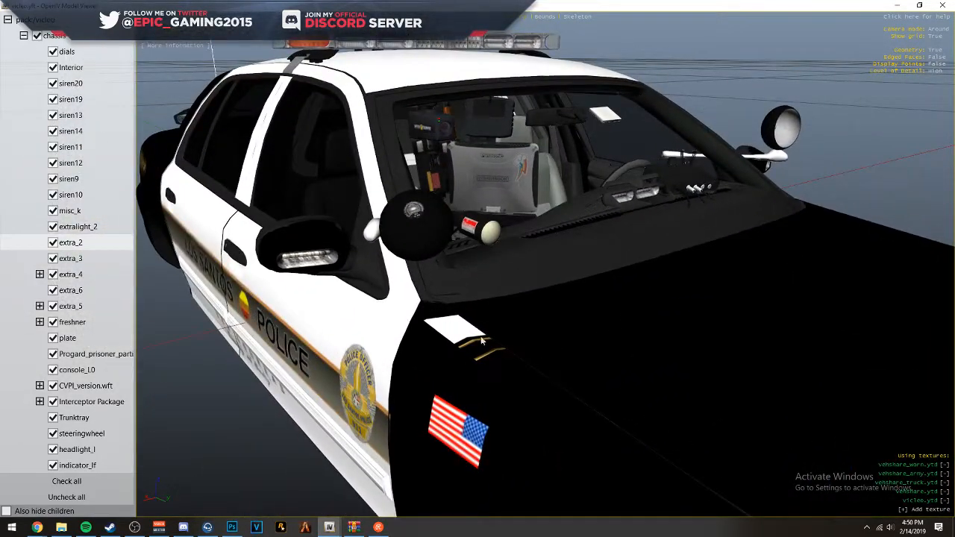
{"action": "scroll", "coordinate": [467, 328], "scroll_direction": "down", "scroll_amount": 10}
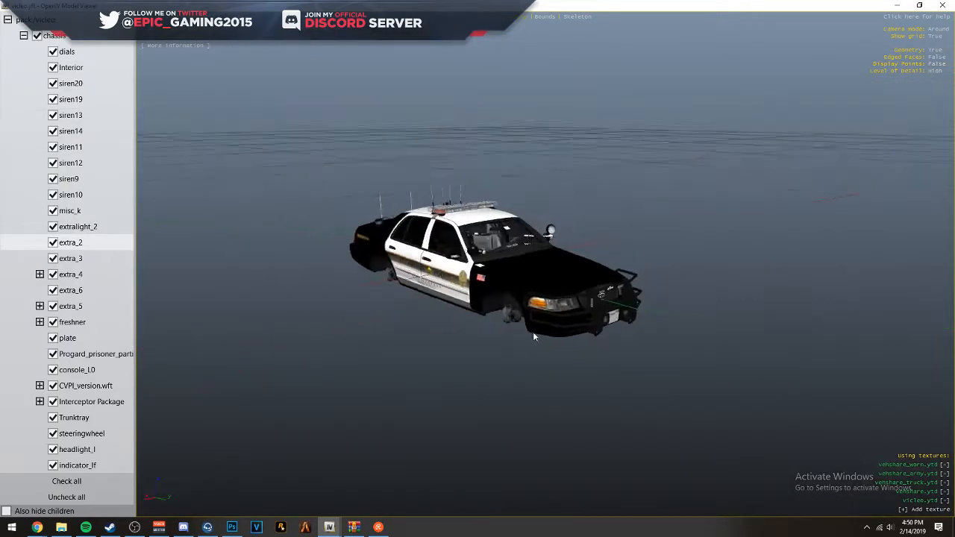
{"action": "left_click_drag", "start_coordinate": [533, 332], "coordinate": [552, 385]}
{"action": "scroll", "coordinate": [544, 351], "scroll_direction": "up", "scroll_amount": 10}
{"action": "left_click_drag", "start_coordinate": [543, 340], "coordinate": [558, 291]}
{"action": "scroll", "coordinate": [543, 331], "scroll_direction": "down", "scroll_amount": 4}
{"action": "left_click_drag", "start_coordinate": [283, 253], "coordinate": [259, 244]}
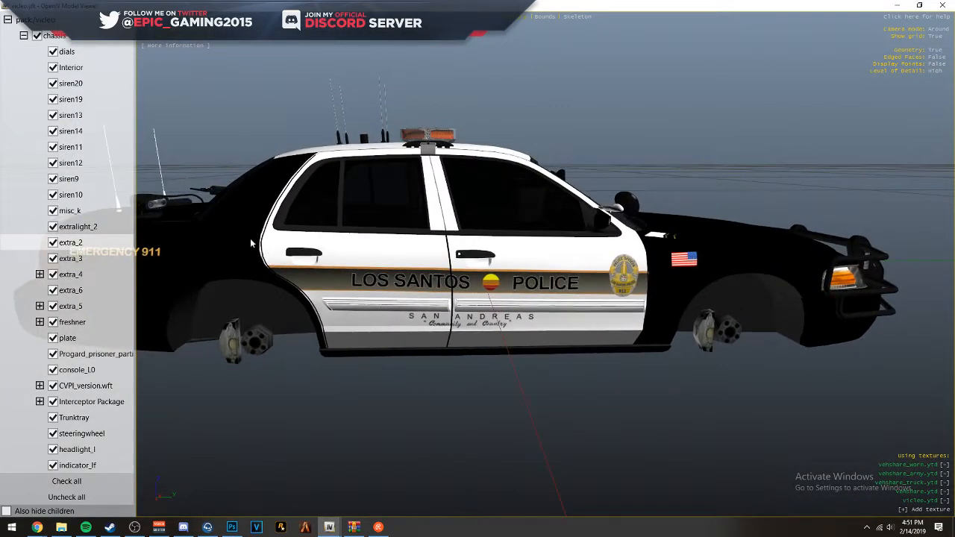
{"action": "left_click_drag", "start_coordinate": [201, 252], "coordinate": [191, 243]}
{"action": "scroll", "coordinate": [224, 248], "scroll_direction": "up", "scroll_amount": 4}
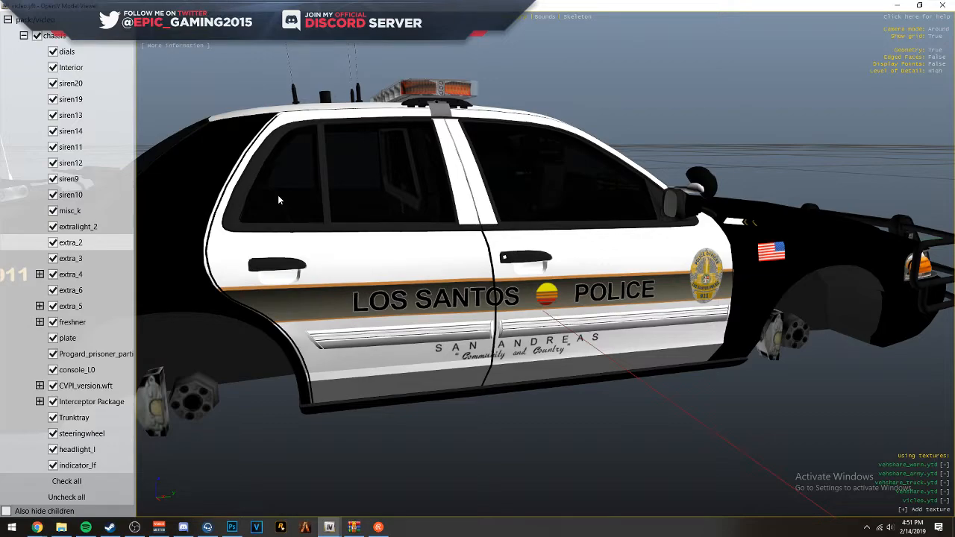
- Examine the trunk lettering and the bumper stripes at the rear of the car
{"action": "left_click_drag", "start_coordinate": [496, 67], "coordinate": [727, 60]}
{"action": "scroll", "coordinate": [703, 82], "scroll_direction": "down", "scroll_amount": 4}
{"action": "scroll", "coordinate": [589, 155], "scroll_direction": "up", "scroll_amount": 3}
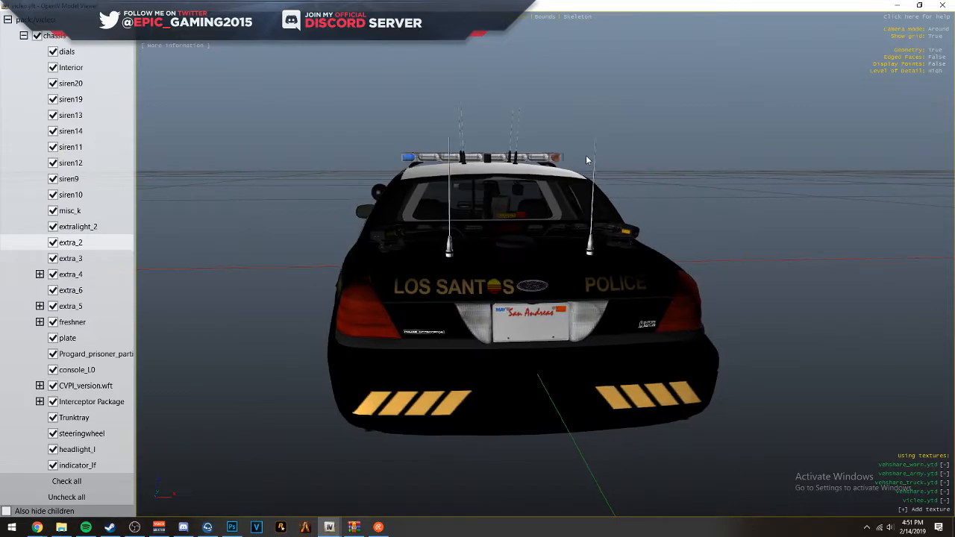
{"action": "left_click_drag", "start_coordinate": [589, 155], "coordinate": [570, 154]}
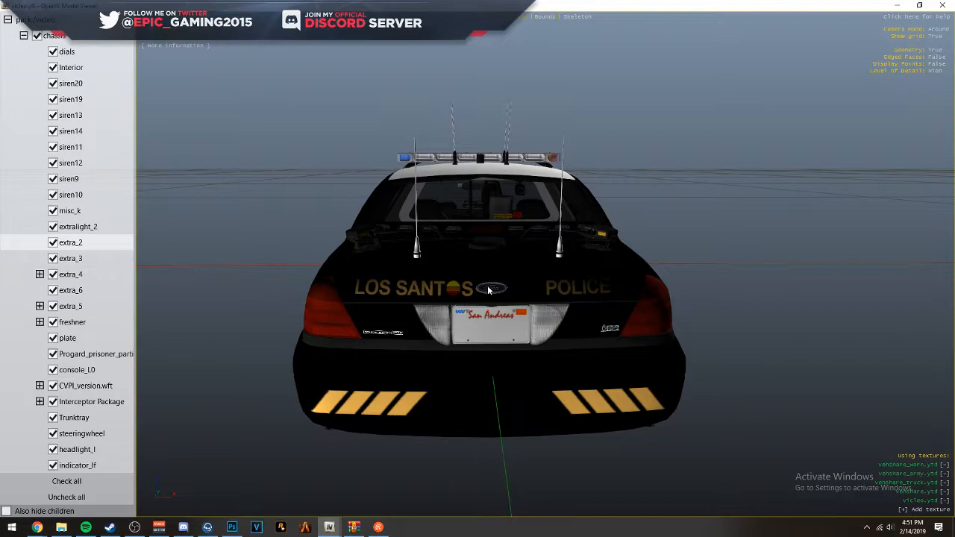
{"action": "left_click_drag", "start_coordinate": [489, 290], "coordinate": [485, 289]}
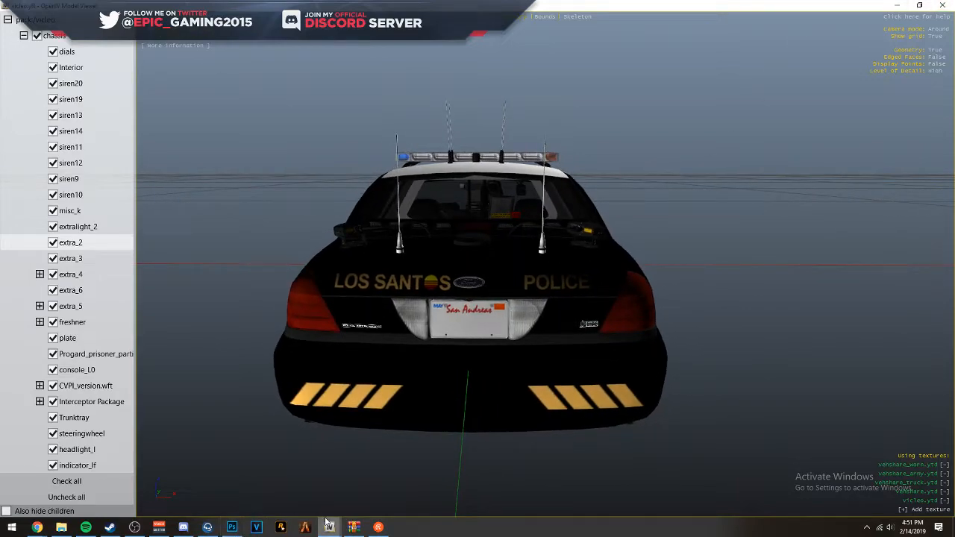
- Switch to Photoshop and set the textures group's opacity to 50% to reveal the wireframe template
{"action": "left_click", "coordinate": [232, 528]}
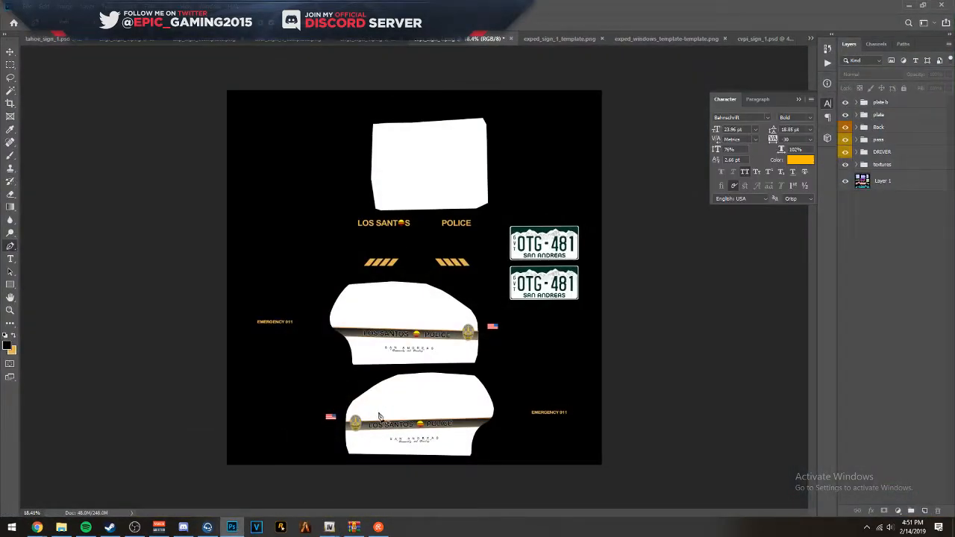
{"action": "scroll", "coordinate": [386, 232], "scroll_direction": "up", "scroll_amount": 3}
{"action": "scroll", "coordinate": [433, 252], "scroll_direction": "down", "scroll_amount": 4}
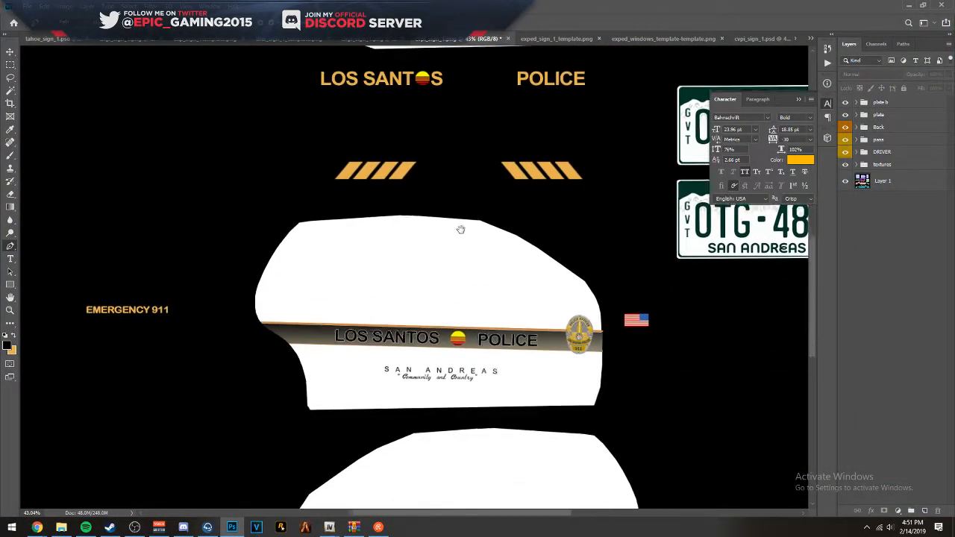
{"action": "left_click", "coordinate": [365, 471]}
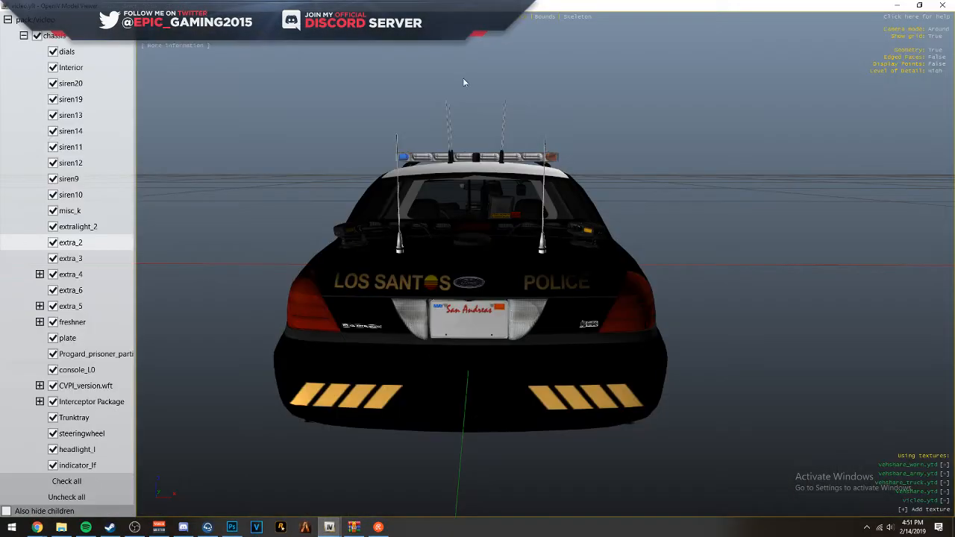
{"action": "left_click_drag", "start_coordinate": [489, 8], "coordinate": [0, 67]}
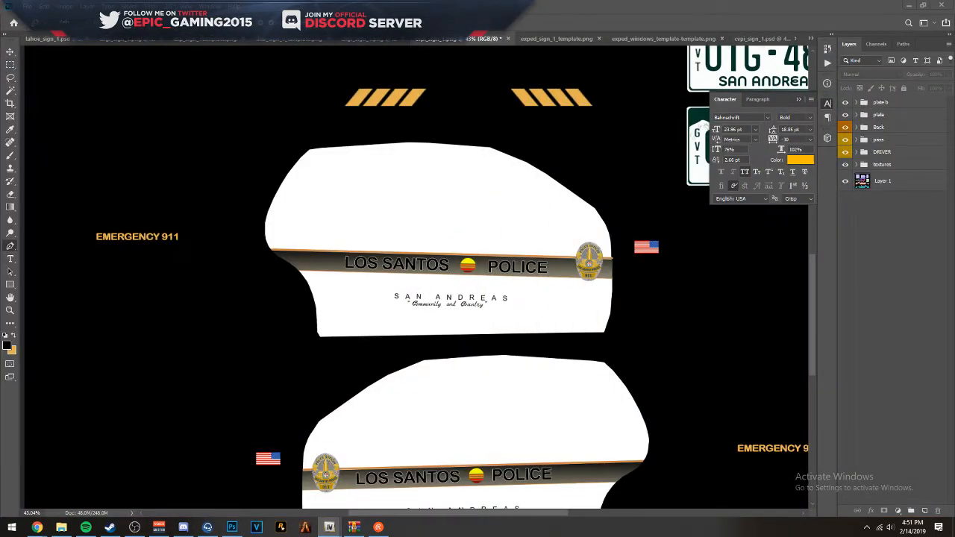
{"action": "left_click", "coordinate": [286, 216]}
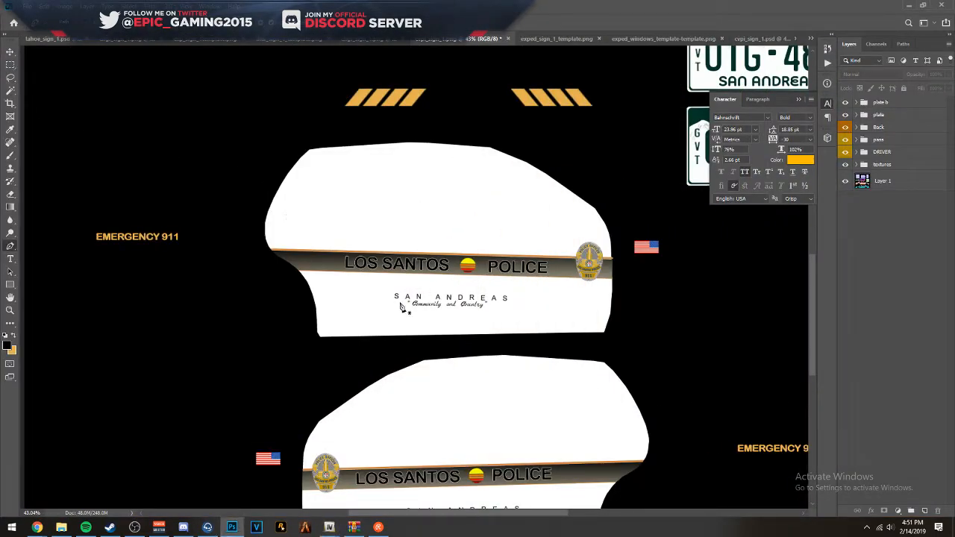
{"action": "scroll", "coordinate": [360, 296], "scroll_direction": "down", "scroll_amount": 3}
{"action": "scroll", "coordinate": [375, 330], "scroll_direction": "up", "scroll_amount": 1}
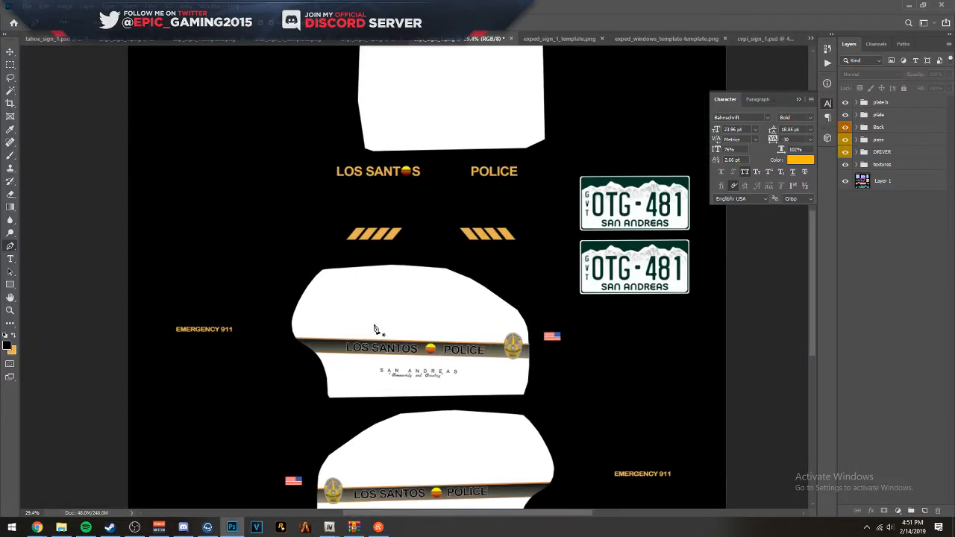
{"action": "left_click", "coordinate": [888, 164]}
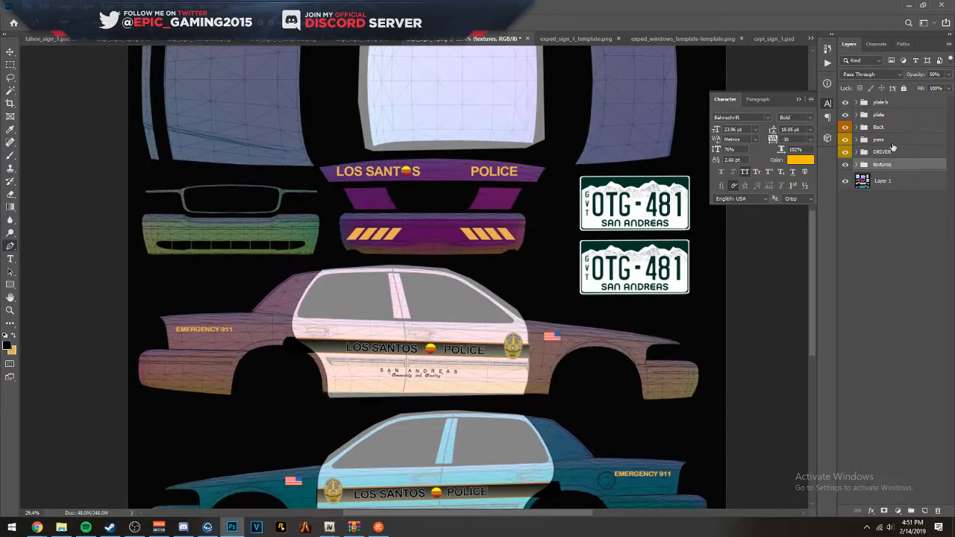
- Select the white copy layer and inspect the white panel's rear-door edge against the wireframe
{"action": "scroll", "coordinate": [328, 406], "scroll_direction": "up", "scroll_amount": 8}
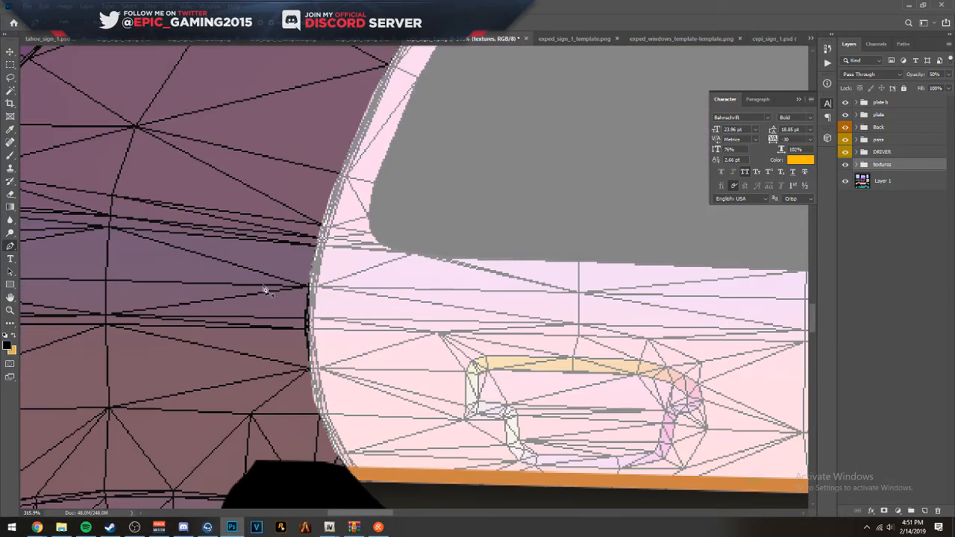
{"action": "scroll", "coordinate": [291, 343], "scroll_direction": "up", "scroll_amount": 4}
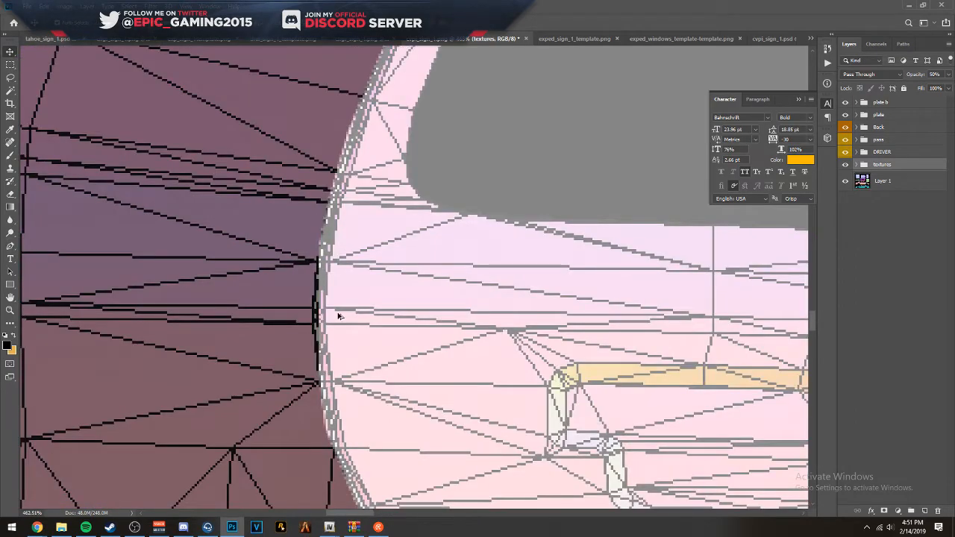
{"action": "left_click", "coordinate": [376, 314]}
{"action": "left_click_drag", "start_coordinate": [339, 470], "coordinate": [143, 128]}
{"action": "left_click_drag", "start_coordinate": [432, 433], "coordinate": [135, 77]}
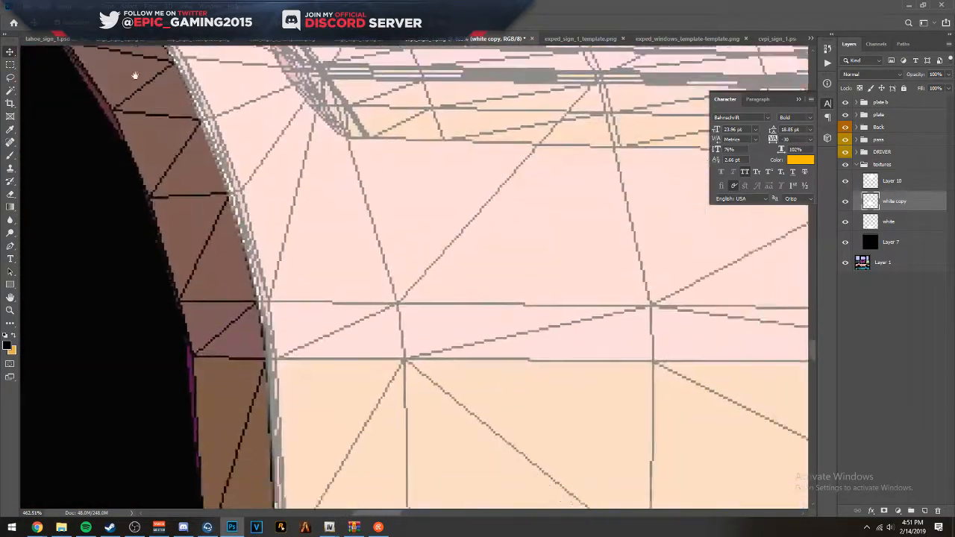
{"action": "left_click_drag", "start_coordinate": [641, 455], "coordinate": [573, 106]}
{"action": "scroll", "coordinate": [485, 305], "scroll_direction": "down", "scroll_amount": 20}
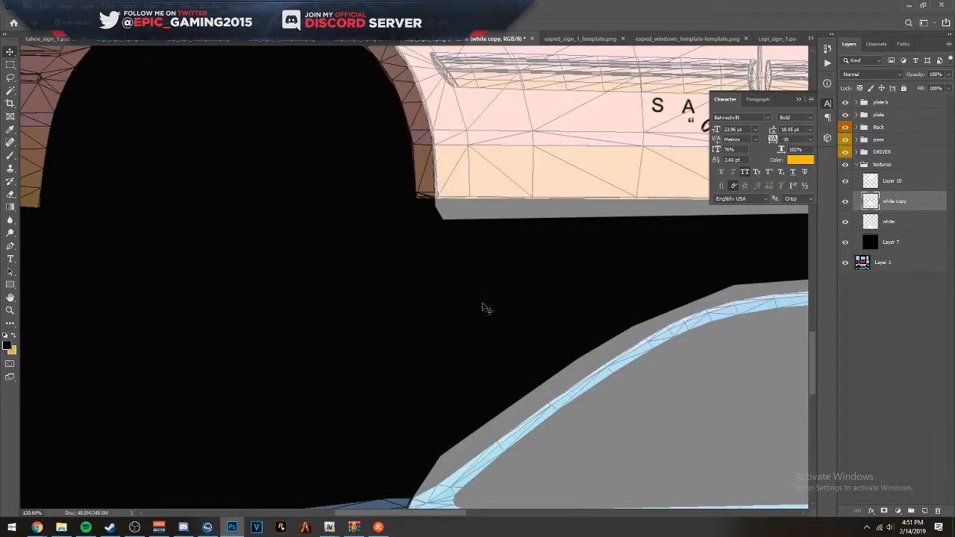
{"action": "scroll", "coordinate": [479, 312], "scroll_direction": "down", "scroll_amount": 2}
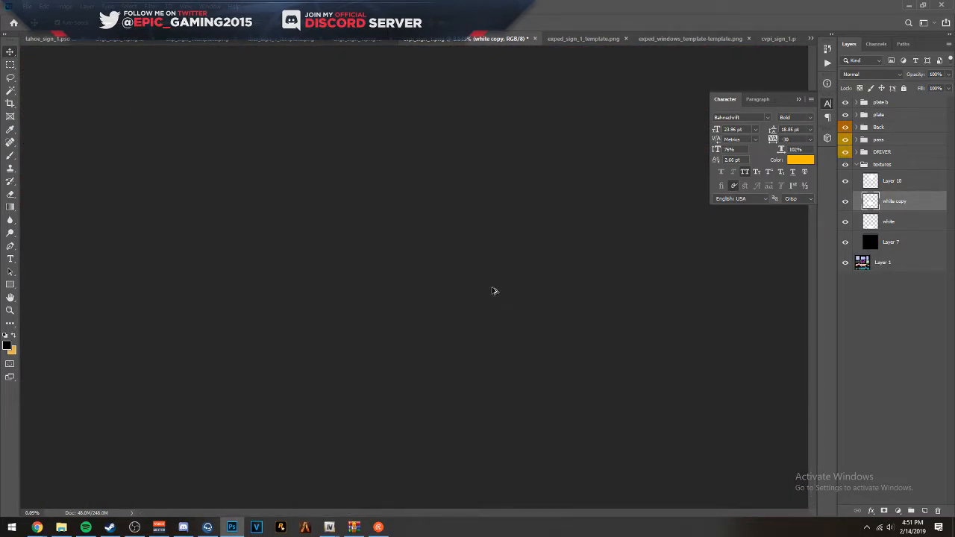
- Return to the layered cvpi livery template and examine the door graphics on both car sides
{"action": "left_click", "coordinate": [395, 39]}
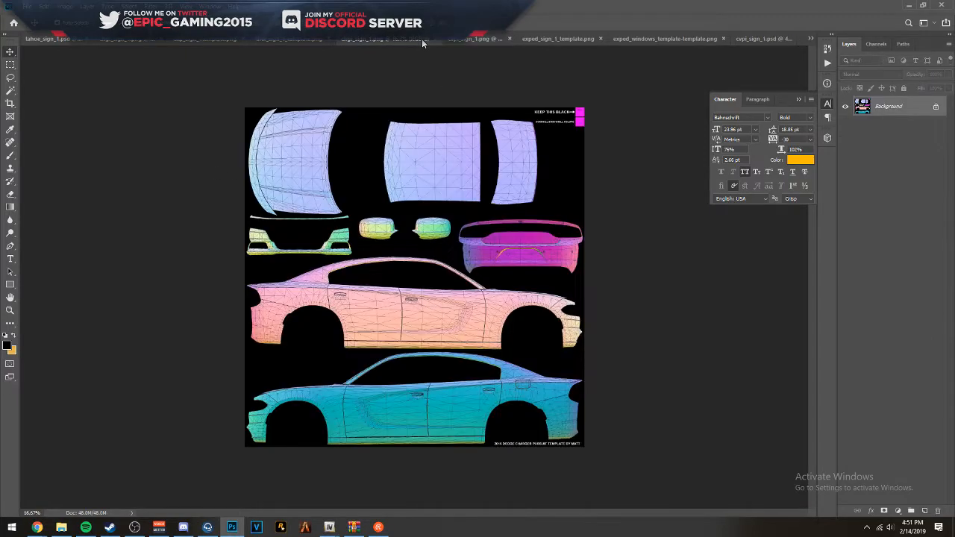
{"action": "left_click", "coordinate": [464, 39]}
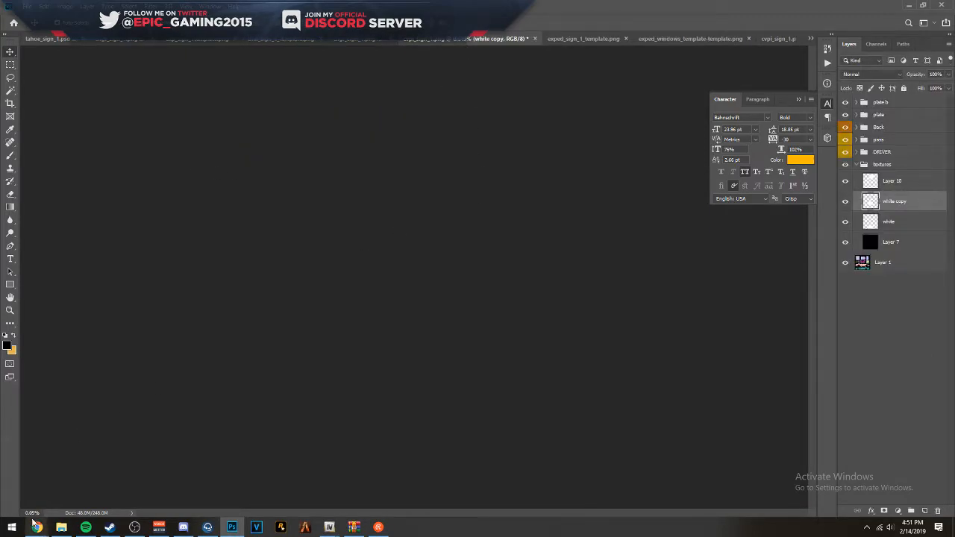
{"action": "scroll", "coordinate": [429, 287], "scroll_direction": "up", "scroll_amount": 10}
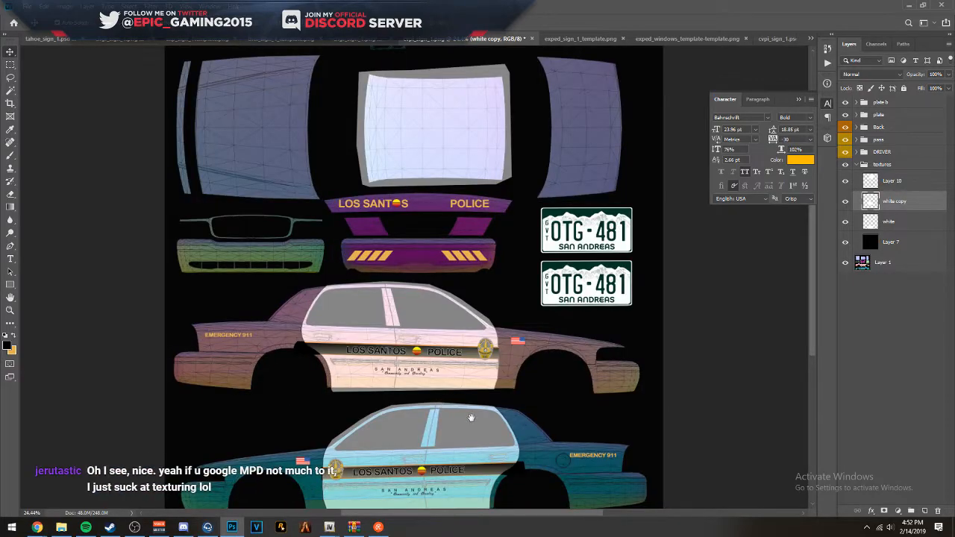
{"action": "scroll", "coordinate": [471, 417], "scroll_direction": "up", "scroll_amount": 5}
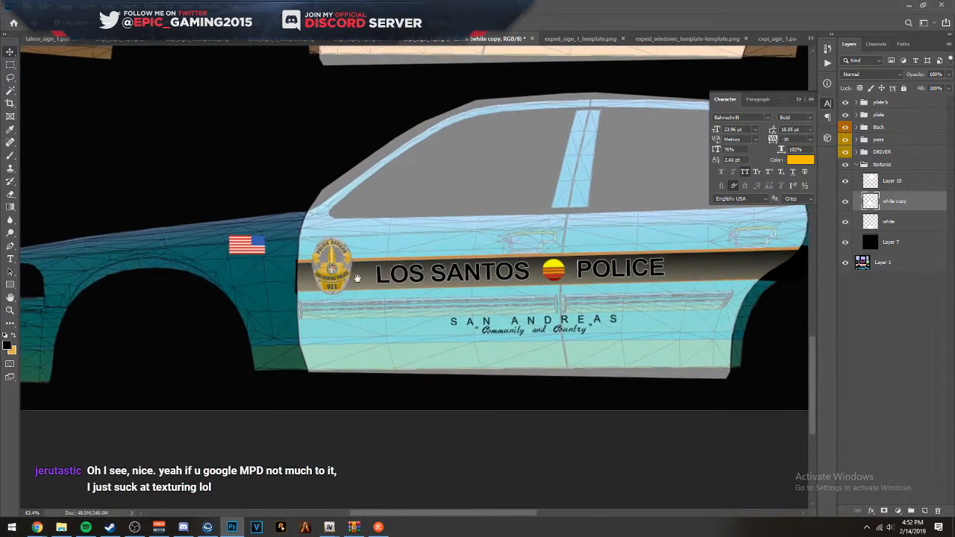
{"action": "scroll", "coordinate": [357, 278], "scroll_direction": "up", "scroll_amount": 5}
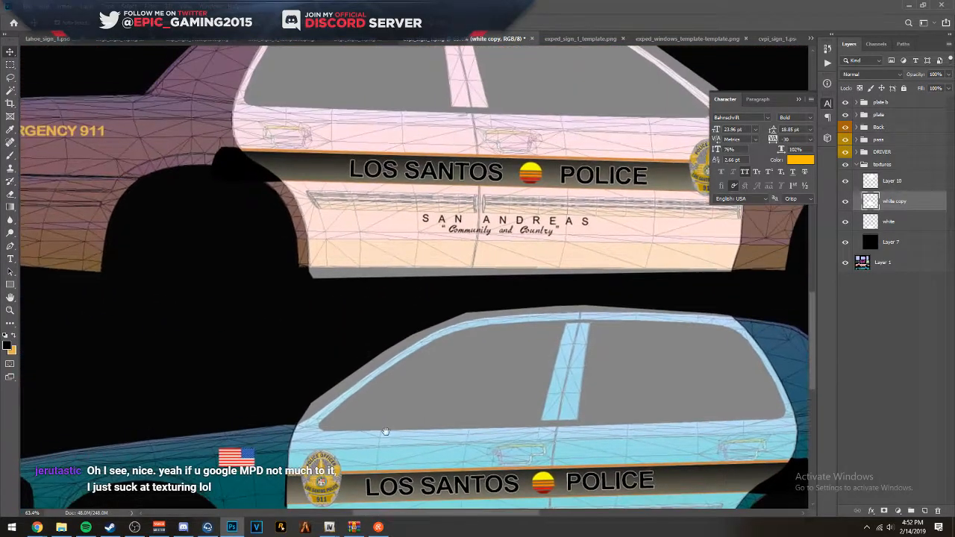
{"action": "left_click_drag", "start_coordinate": [445, 279], "coordinate": [362, 394]}
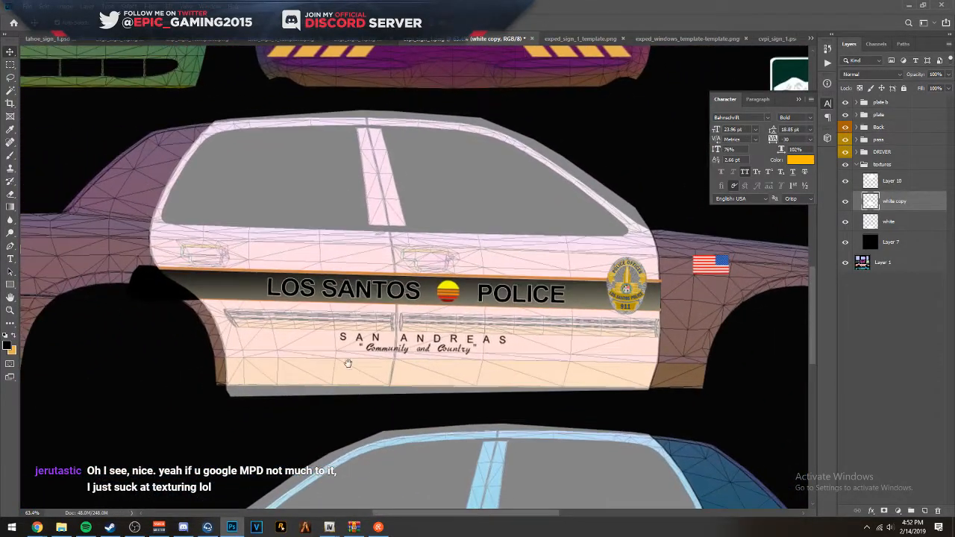
- Free-transform the white copy layer, pulling its rear edge in to the rear-door seam of the wireframe, about 22.49 in wide
{"action": "scroll", "coordinate": [141, 206], "scroll_direction": "up", "scroll_amount": 6}
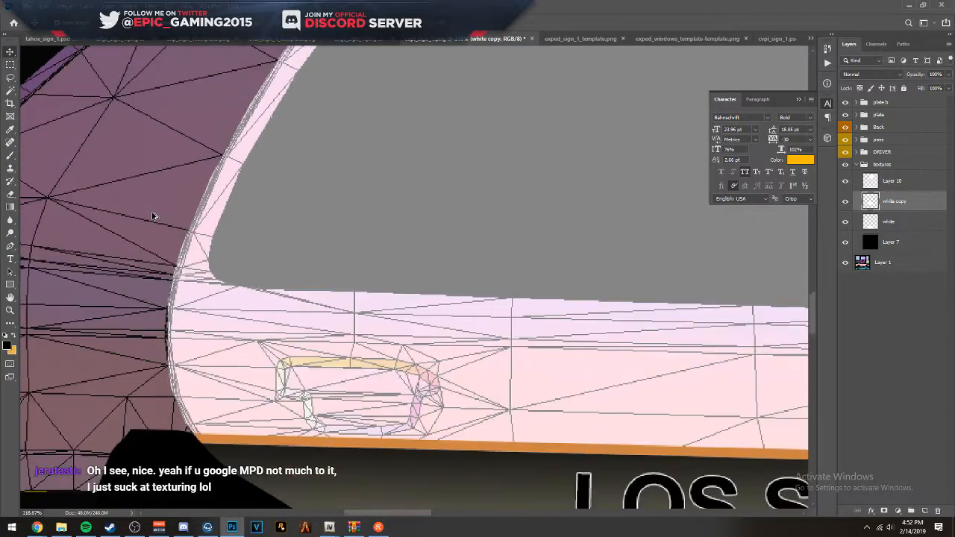
{"action": "scroll", "coordinate": [198, 257], "scroll_direction": "up", "scroll_amount": 3}
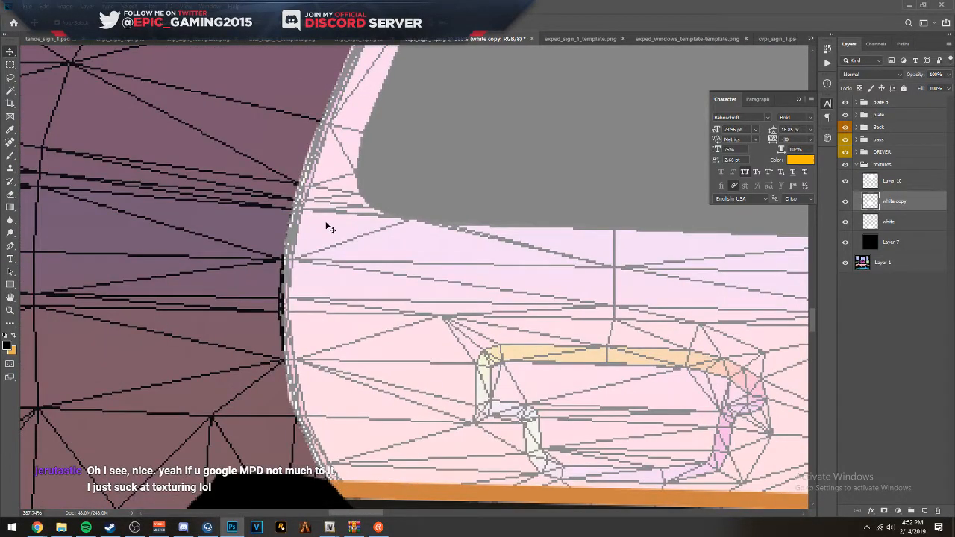
{"action": "key", "text": "ctrl+t"}
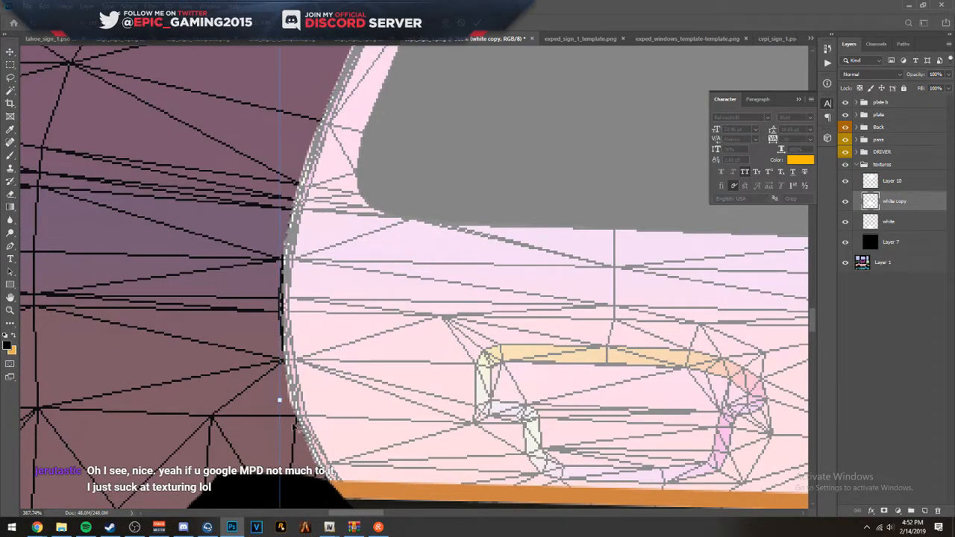
{"action": "scroll", "coordinate": [293, 425], "scroll_direction": "up", "scroll_amount": 6}
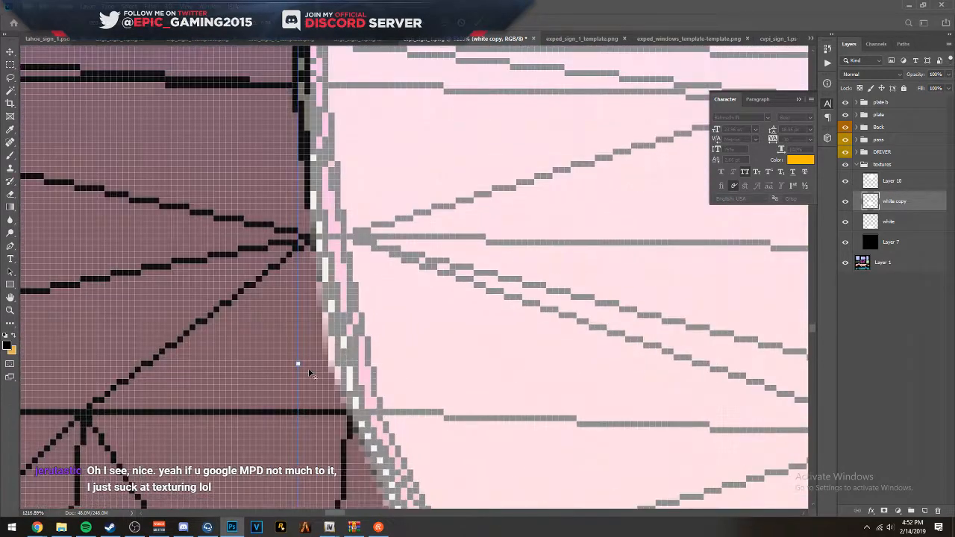
{"action": "left_click_drag", "start_coordinate": [299, 365], "coordinate": [317, 365]}
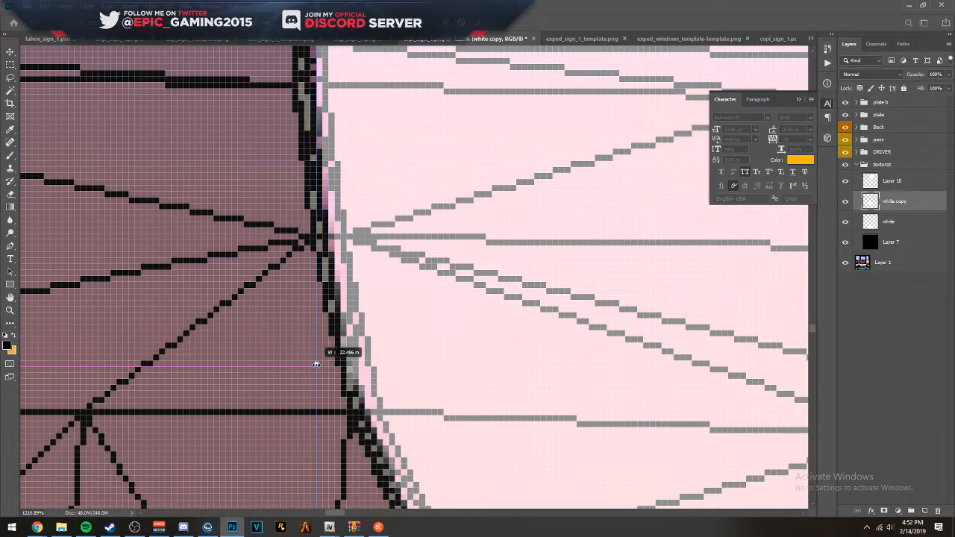
{"action": "scroll", "coordinate": [532, 356], "scroll_direction": "down", "scroll_amount": 7}
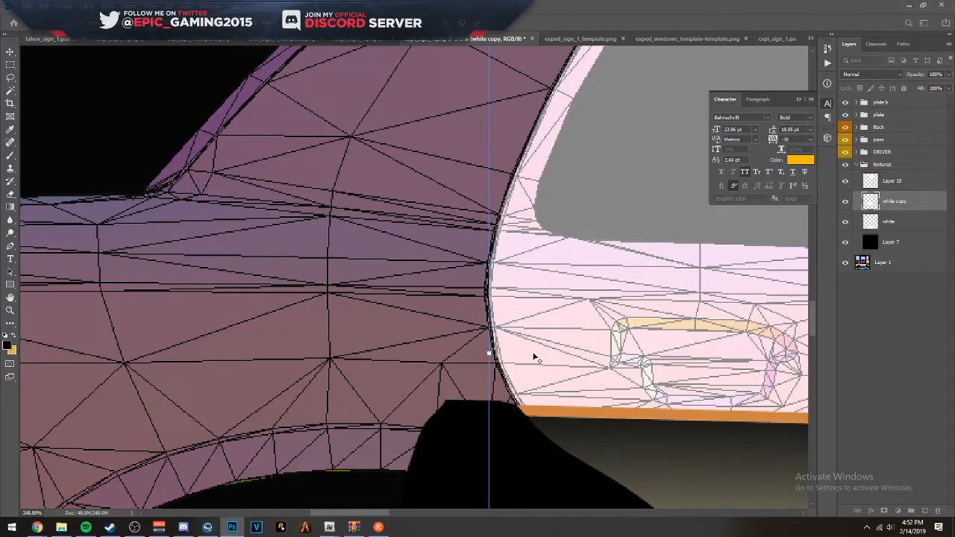
- Widen the white copy panel slightly at its rear edge and check its front-door edge beside the badge
{"action": "scroll", "coordinate": [505, 364], "scroll_direction": "up", "scroll_amount": 5}
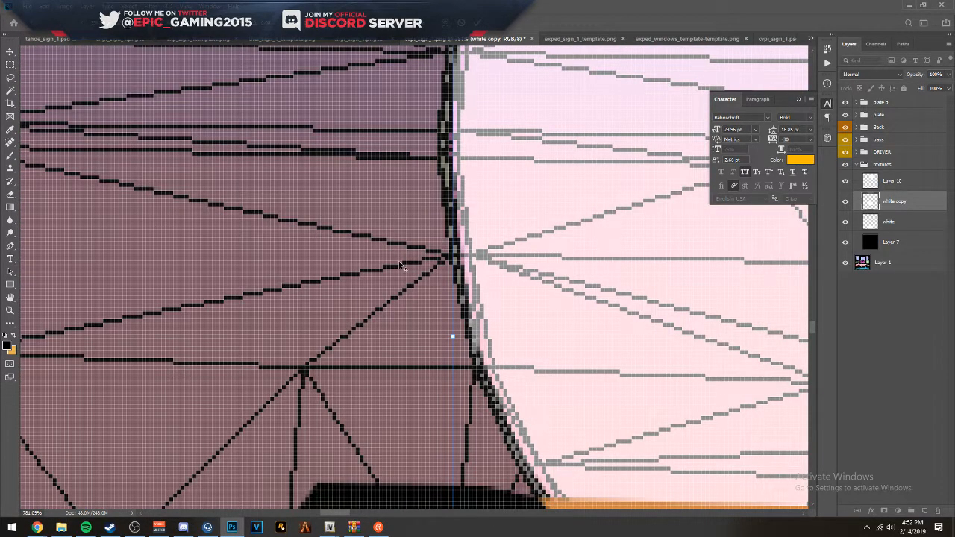
{"action": "scroll", "coordinate": [402, 265], "scroll_direction": "up", "scroll_amount": 1}
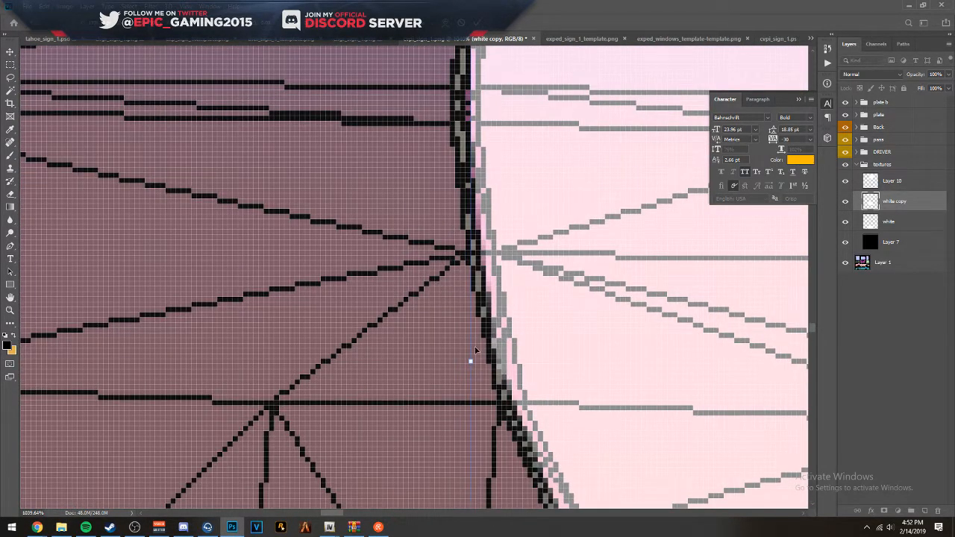
{"action": "left_click_drag", "start_coordinate": [470, 362], "coordinate": [465, 362]}
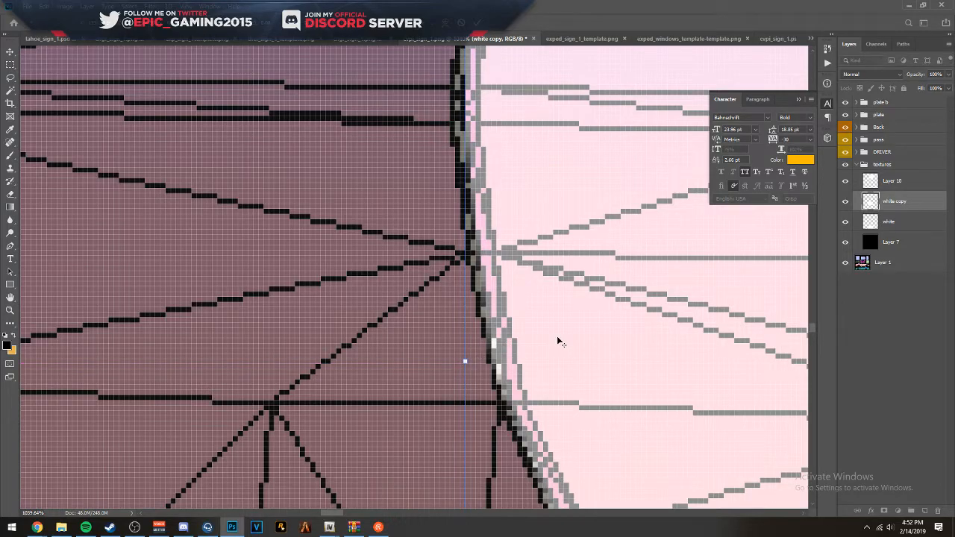
{"action": "scroll", "coordinate": [558, 340], "scroll_direction": "down", "scroll_amount": 8}
{"action": "left_click_drag", "start_coordinate": [558, 339], "coordinate": [169, 288]}
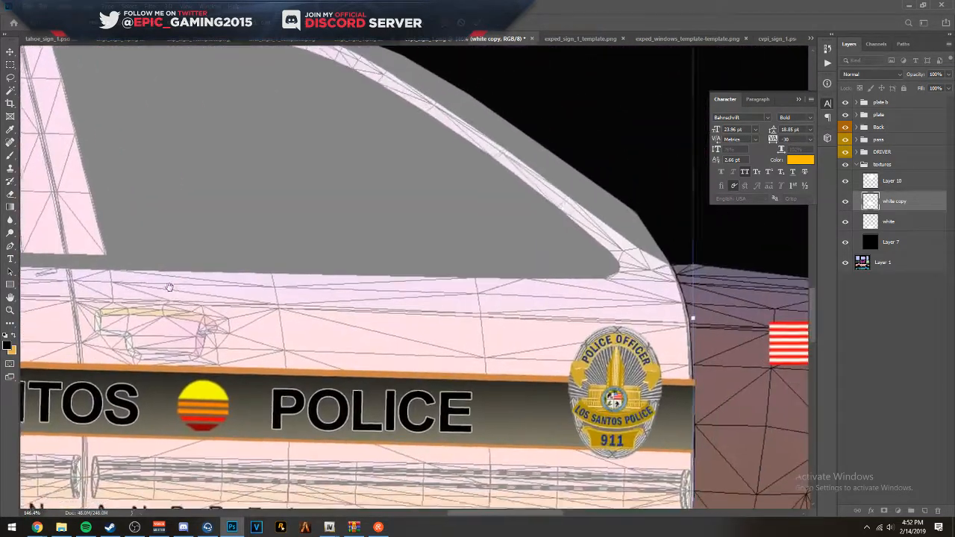
{"action": "left_click_drag", "start_coordinate": [680, 325], "coordinate": [357, 228]}
{"action": "scroll", "coordinate": [346, 257], "scroll_direction": "up", "scroll_amount": 4}
{"action": "key", "text": "alt+space"}
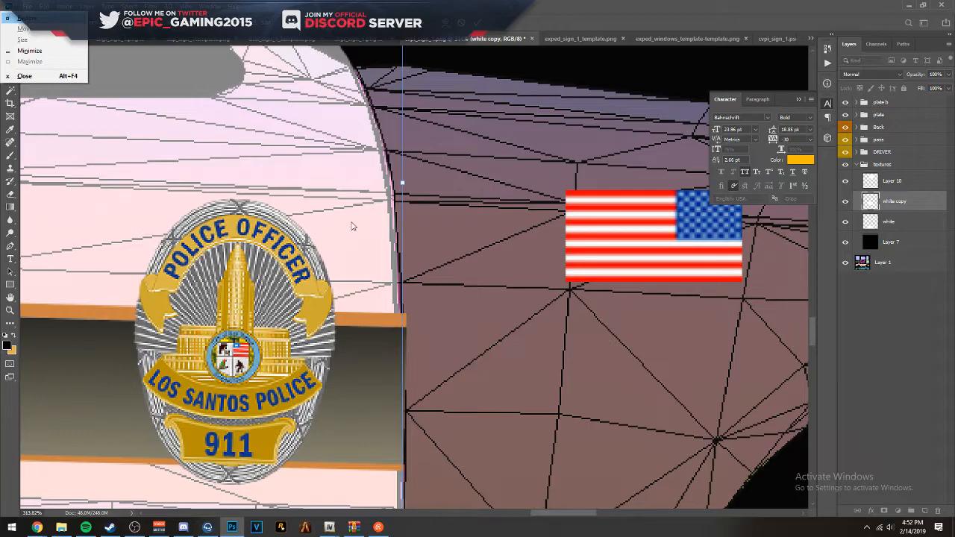
{"action": "key", "text": "Escape"}
{"action": "scroll", "coordinate": [303, 428], "scroll_direction": "down", "scroll_amount": 15}
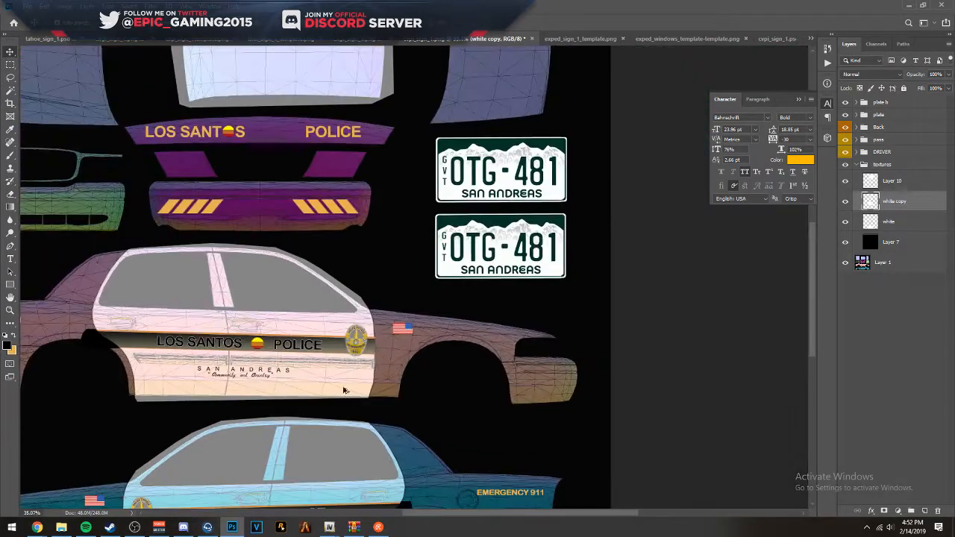
- Examine the front and rear door edges of the white panel on the driver-side car against the wireframe
{"action": "scroll", "coordinate": [303, 428], "scroll_direction": "up", "scroll_amount": 12}
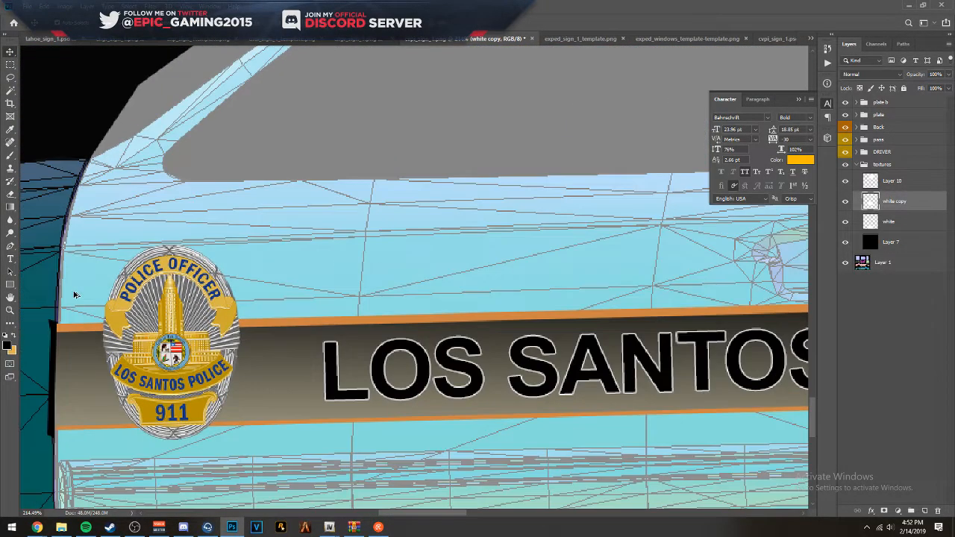
{"action": "left_click_drag", "start_coordinate": [657, 293], "coordinate": [30, 273]}
{"action": "left_click_drag", "start_coordinate": [642, 278], "coordinate": [13, 257]}
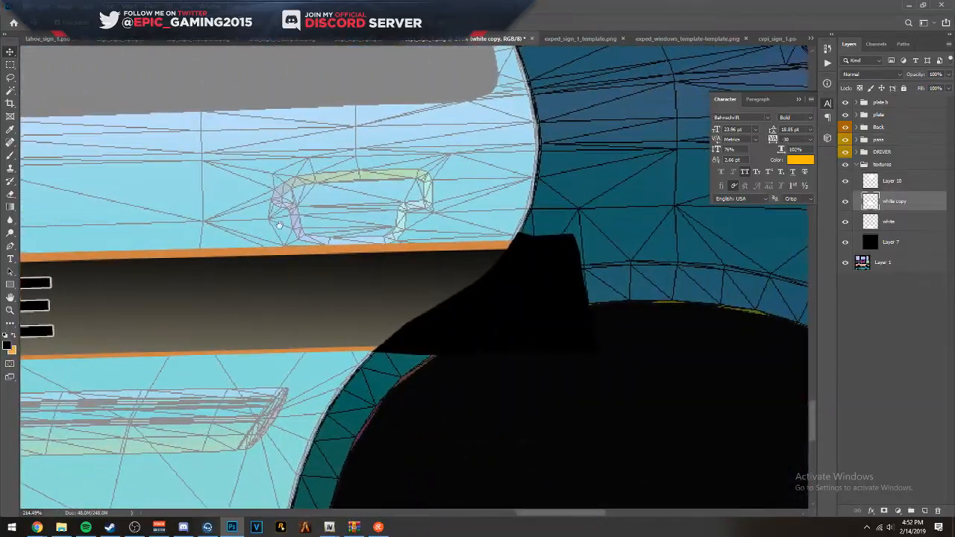
{"action": "left_click_drag", "start_coordinate": [491, 201], "coordinate": [478, 268]}
{"action": "scroll", "coordinate": [535, 238], "scroll_direction": "up", "scroll_amount": 6}
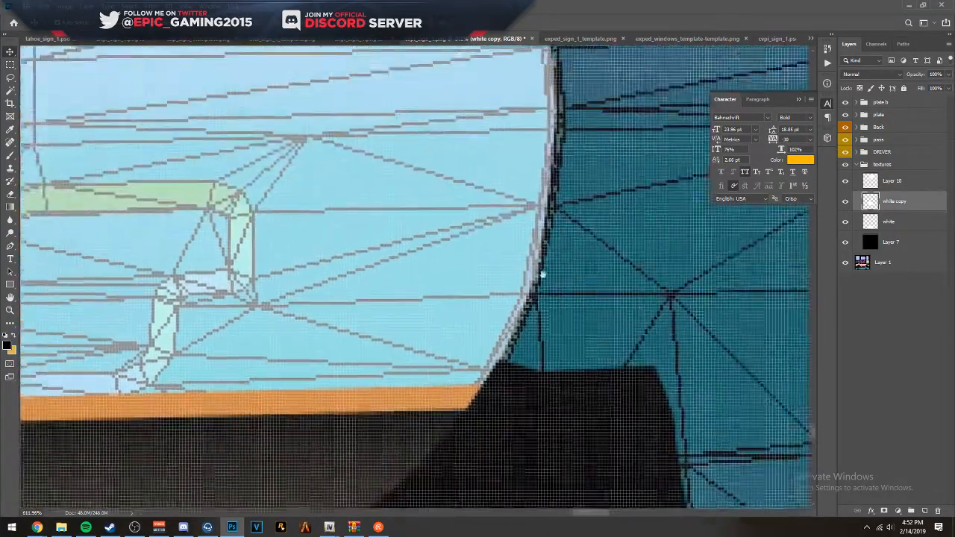
{"action": "left_click_drag", "start_coordinate": [543, 275], "coordinate": [635, 67]}
{"action": "left_click_drag", "start_coordinate": [332, 470], "coordinate": [659, 58]}
{"action": "scroll", "coordinate": [555, 140], "scroll_direction": "down", "scroll_amount": 15}
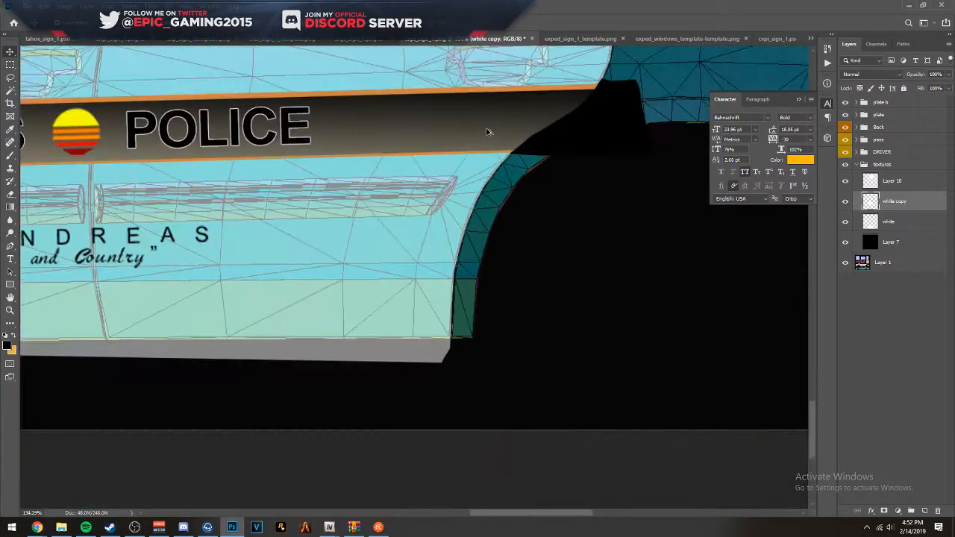
{"action": "left_click", "coordinate": [844, 153]}
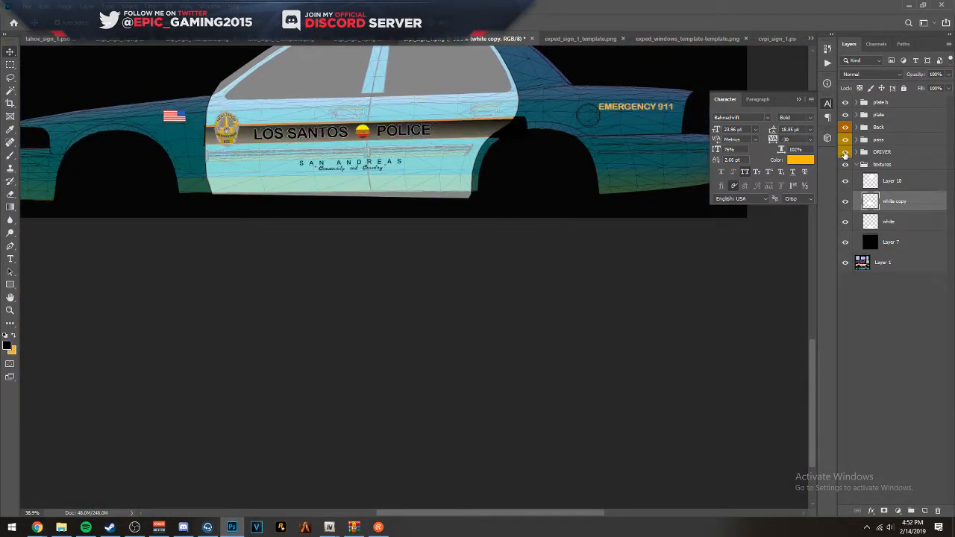
- Switch to the OpenIV Model Viewer, examine the rear-door edge on the vicleo model, and move the viewer off the template
{"action": "key", "text": "alt+Tab"}
{"action": "left_click_drag", "start_coordinate": [507, 259], "coordinate": [657, 347]}
{"action": "scroll", "coordinate": [649, 278], "scroll_direction": "up", "scroll_amount": 4}
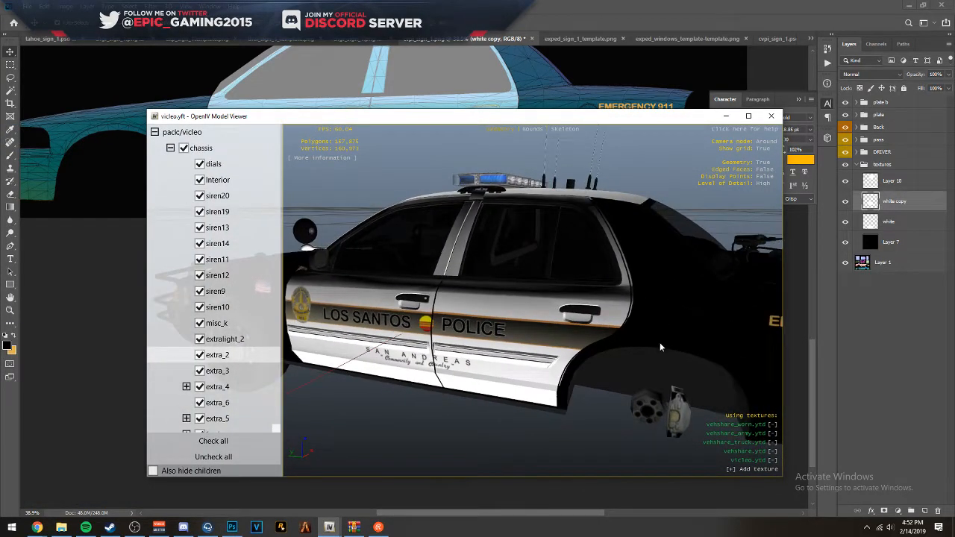
{"action": "scroll", "coordinate": [703, 261], "scroll_direction": "up", "scroll_amount": 3}
{"action": "left_click_drag", "start_coordinate": [704, 261], "coordinate": [593, 128]}
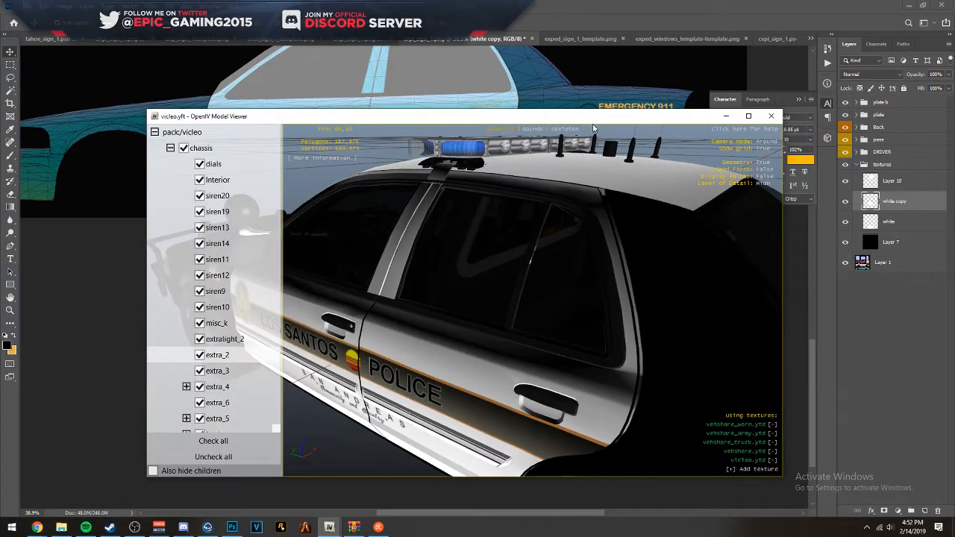
{"action": "left_click_drag", "start_coordinate": [486, 119], "coordinate": [3, 76]}
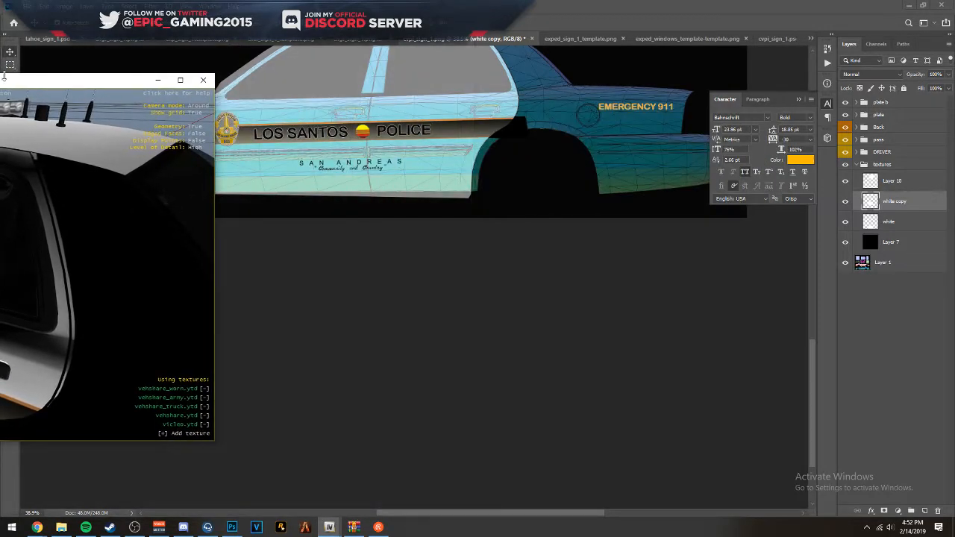
{"action": "left_click_drag", "start_coordinate": [72, 87], "coordinate": [0, 108]}
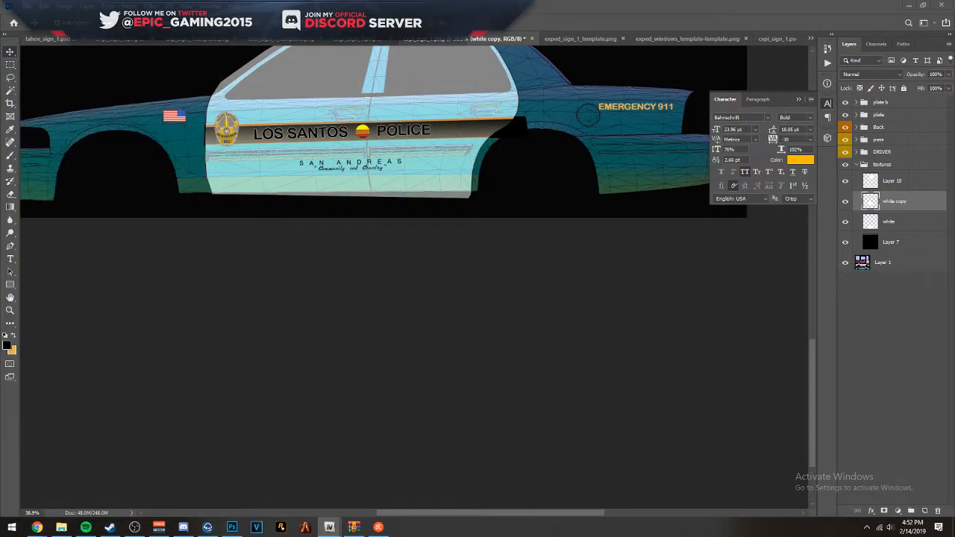
- Select the white layer and free-transform its rear edge inward at the driver-side rear-door seam, to a width of about 22.46 in
{"action": "scroll", "coordinate": [473, 320], "scroll_direction": "up", "scroll_amount": 5}
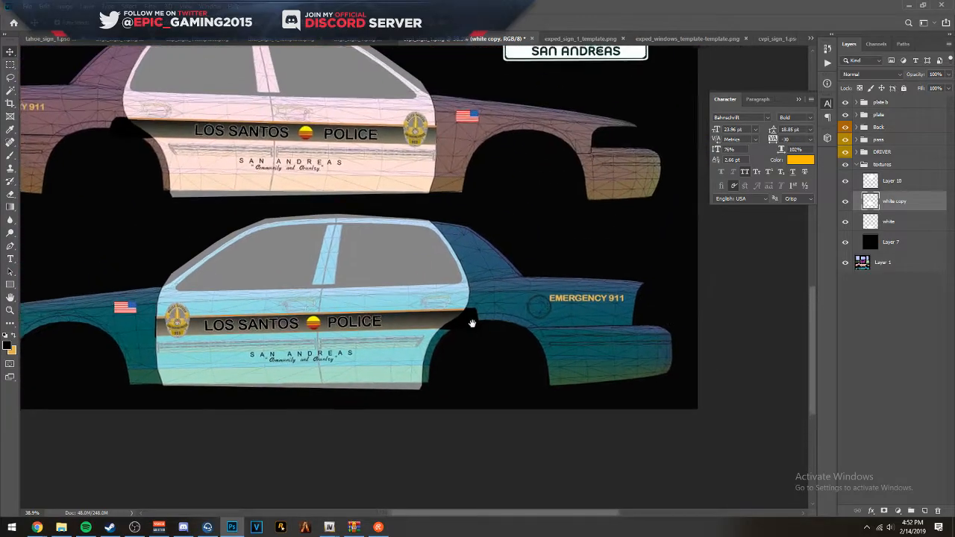
{"action": "scroll", "coordinate": [546, 302], "scroll_direction": "up", "scroll_amount": 5}
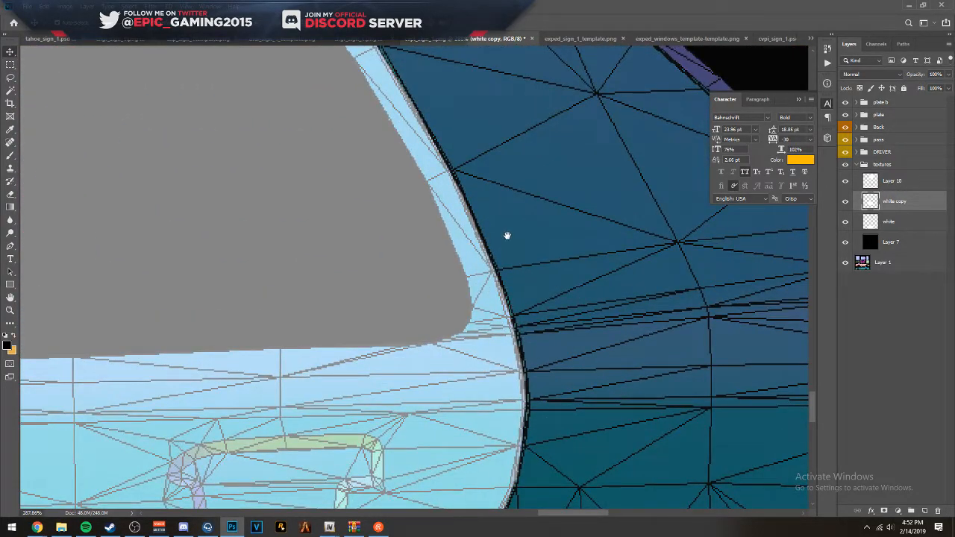
{"action": "left_click_drag", "start_coordinate": [507, 235], "coordinate": [648, 286]}
{"action": "left_click_drag", "start_coordinate": [218, 273], "coordinate": [482, 194]}
{"action": "scroll", "coordinate": [468, 218], "scroll_direction": "up", "scroll_amount": 11}
{"action": "left_click", "coordinate": [411, 252]}
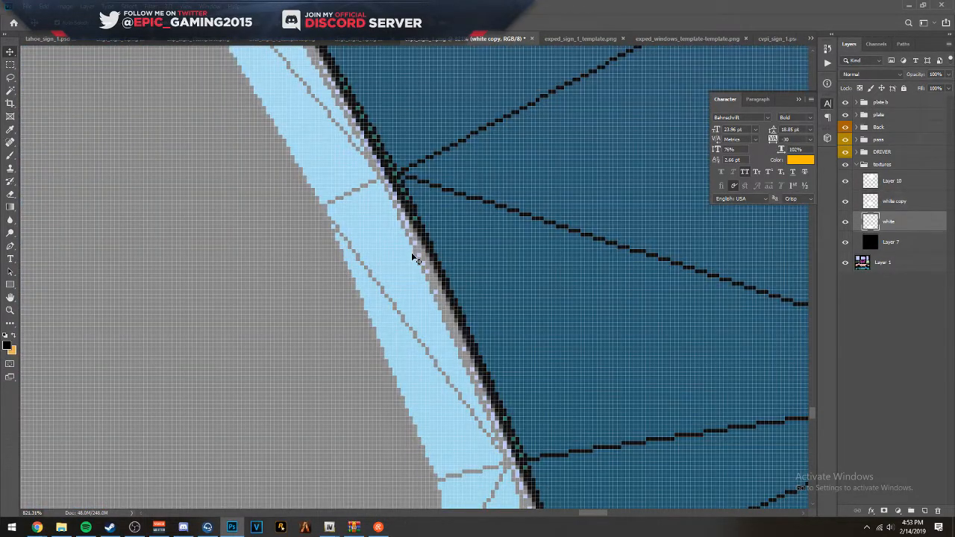
{"action": "key", "text": "ctrl+t"}
{"action": "left_click_drag", "start_coordinate": [538, 333], "coordinate": [406, 129]}
{"action": "left_click_drag", "start_coordinate": [444, 230], "coordinate": [446, 169]}
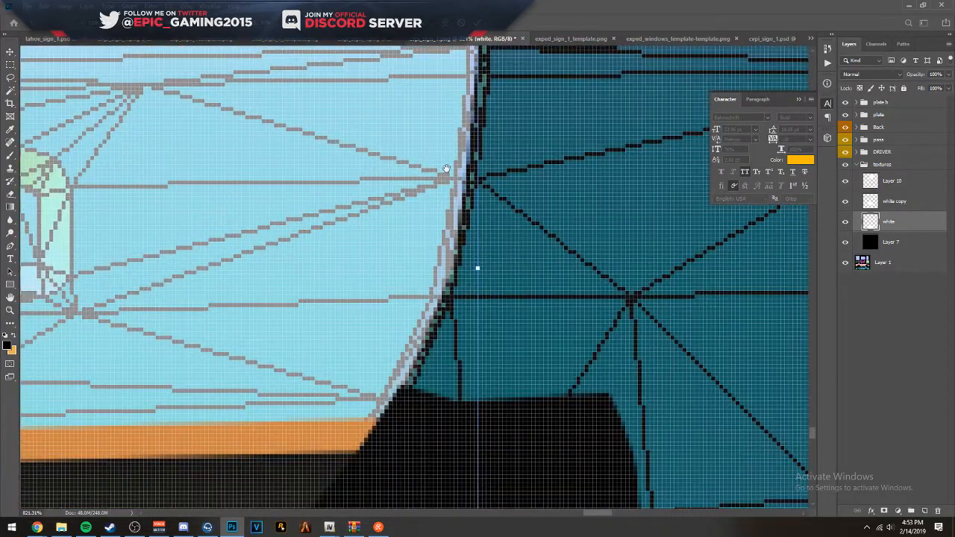
{"action": "scroll", "coordinate": [450, 288], "scroll_direction": "up", "scroll_amount": 3}
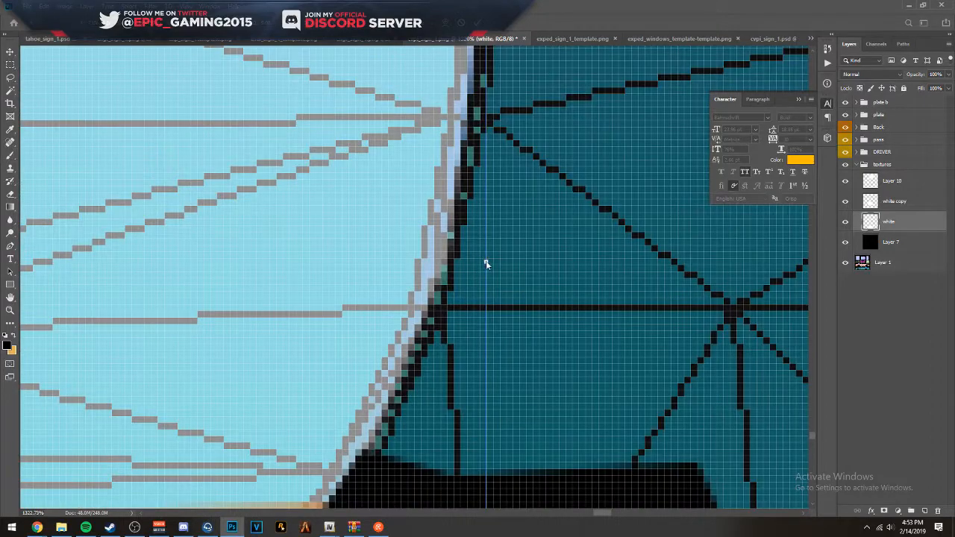
{"action": "left_click_drag", "start_coordinate": [486, 261], "coordinate": [474, 261]}
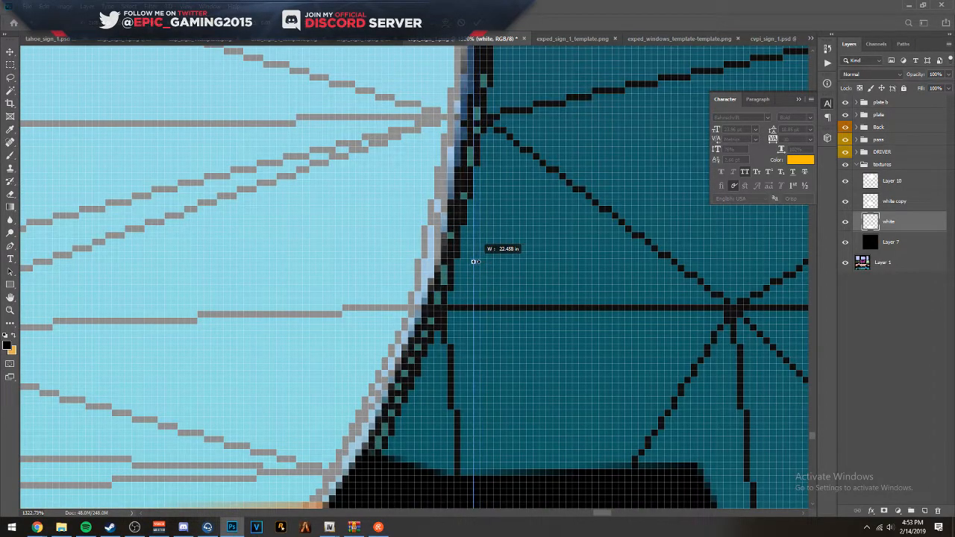
{"action": "key", "text": "Return"}
- Transform the white layer again, moving its rear edge slightly outward to meet the wireframe's door seam
{"action": "scroll", "coordinate": [507, 237], "scroll_direction": "up", "scroll_amount": 2}
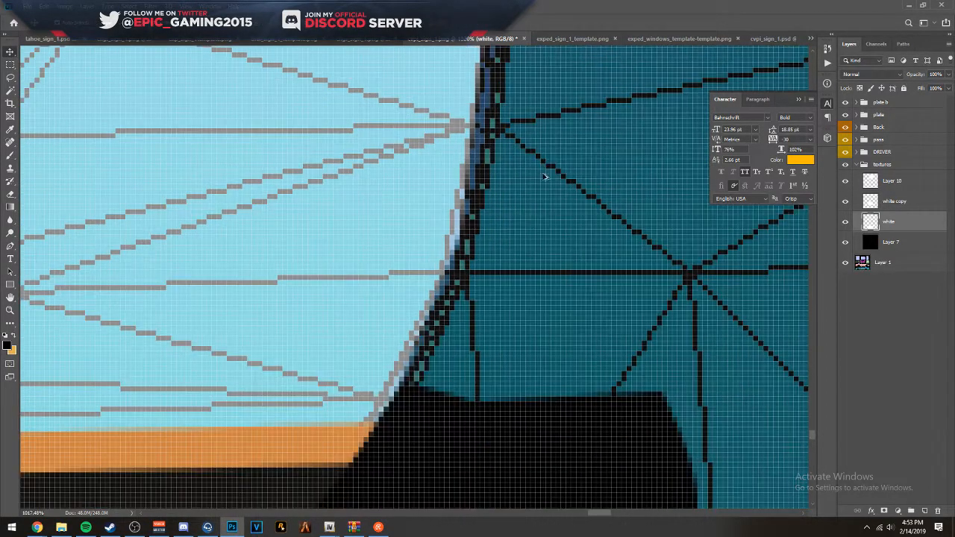
{"action": "key", "text": "ctrl+t"}
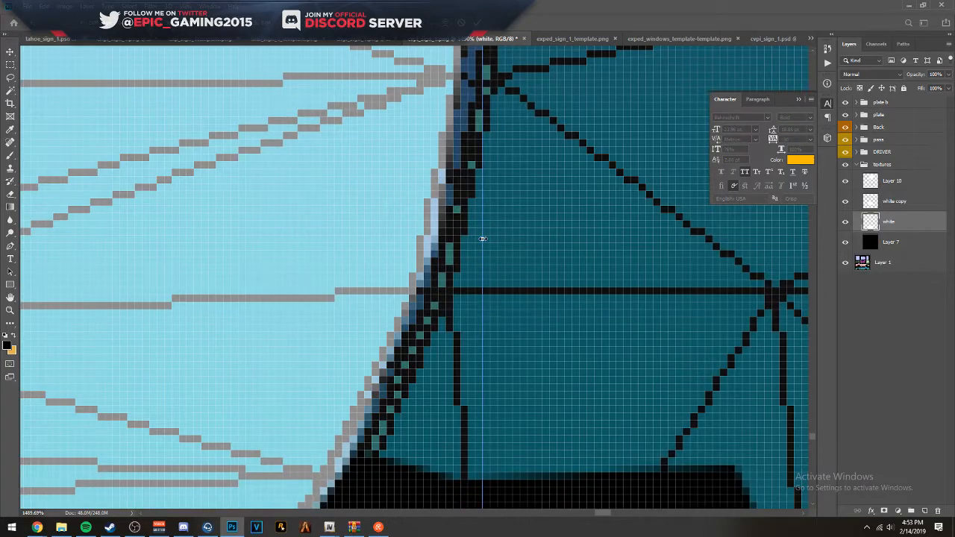
{"action": "left_click_drag", "start_coordinate": [483, 238], "coordinate": [488, 238]}
{"action": "key", "text": "Return"}
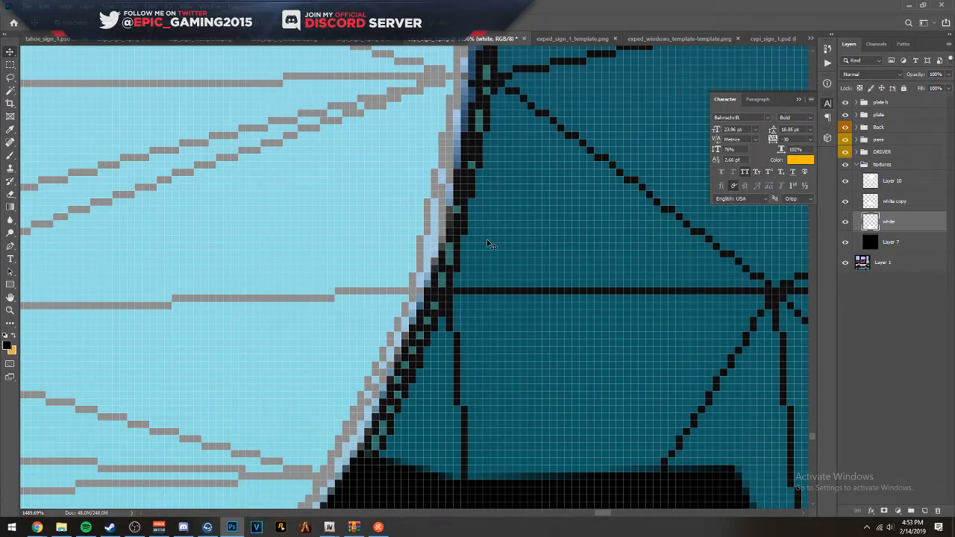
- Select the textures group and restore its opacity to 100%
{"action": "scroll", "coordinate": [516, 215], "scroll_direction": "down", "scroll_amount": 18}
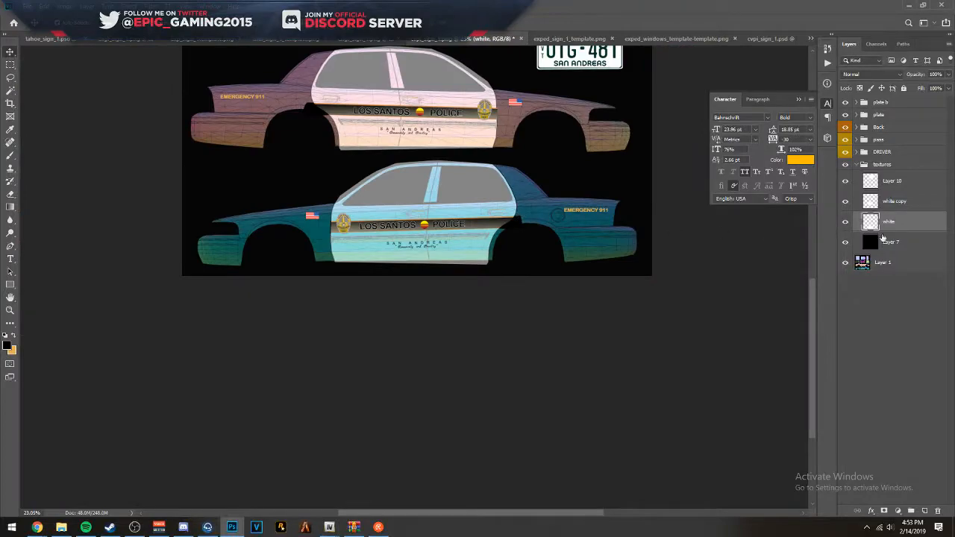
{"action": "left_click", "coordinate": [887, 165]}
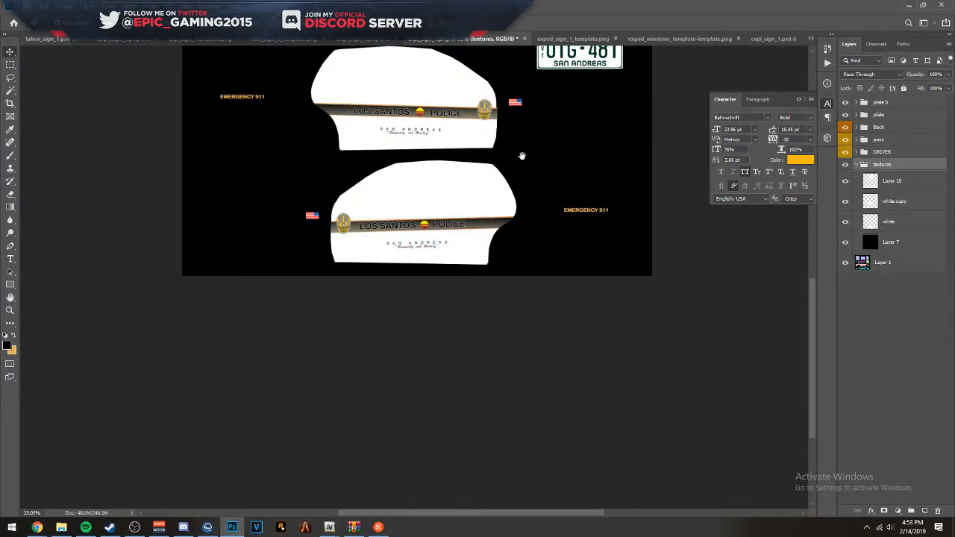
{"action": "scroll", "coordinate": [512, 415], "scroll_direction": "up", "scroll_amount": 5}
- Save the livery as the PNG file cvpi_sign_1 on the Desktop, replacing the existing file
{"action": "key", "text": "ctrl+shift+s"}
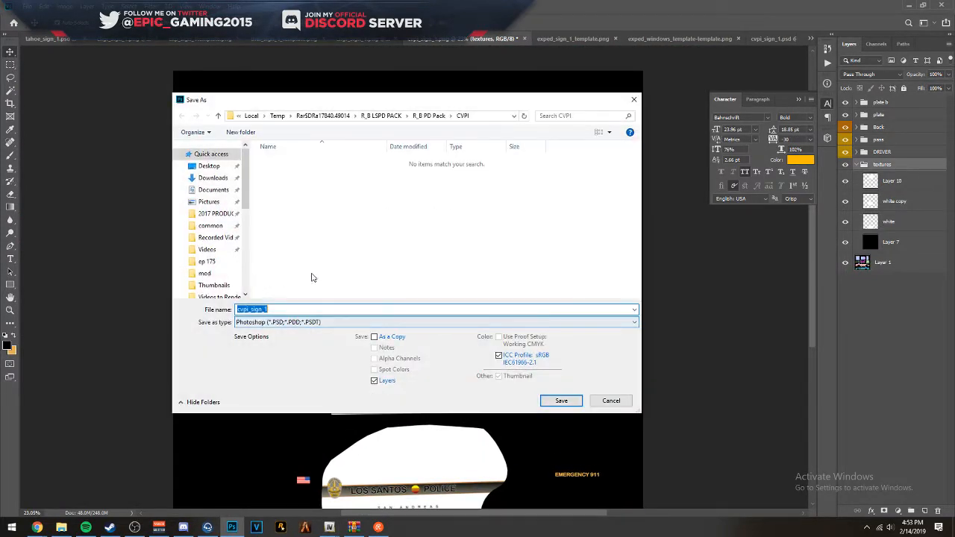
{"action": "left_click", "coordinate": [270, 323]}
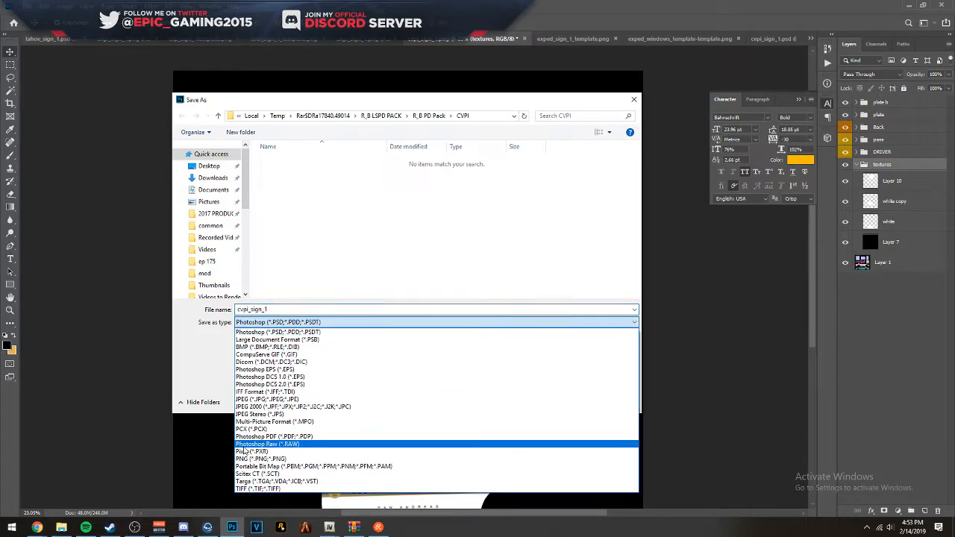
{"action": "left_click", "coordinate": [246, 455]}
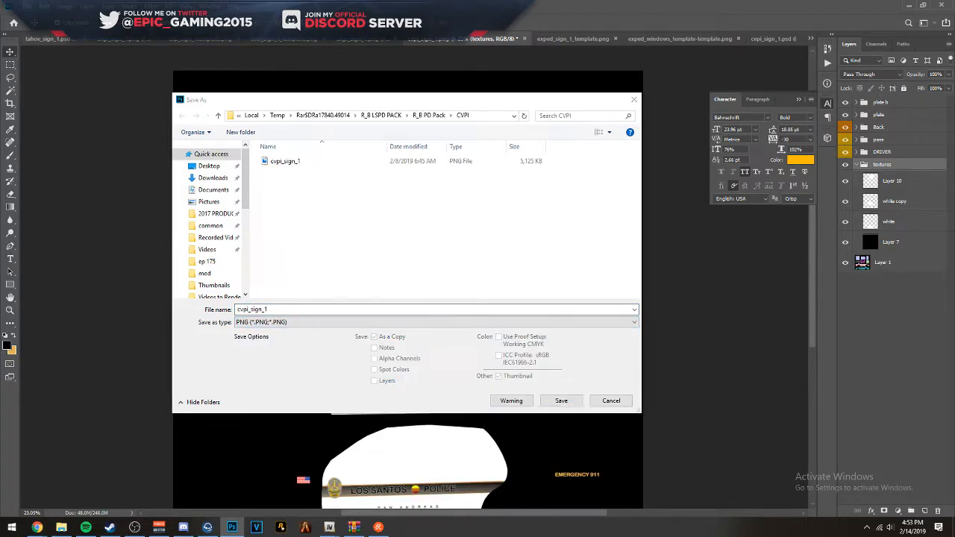
{"action": "key", "text": "alt+Tab"}
{"action": "left_click", "coordinate": [179, 106]}
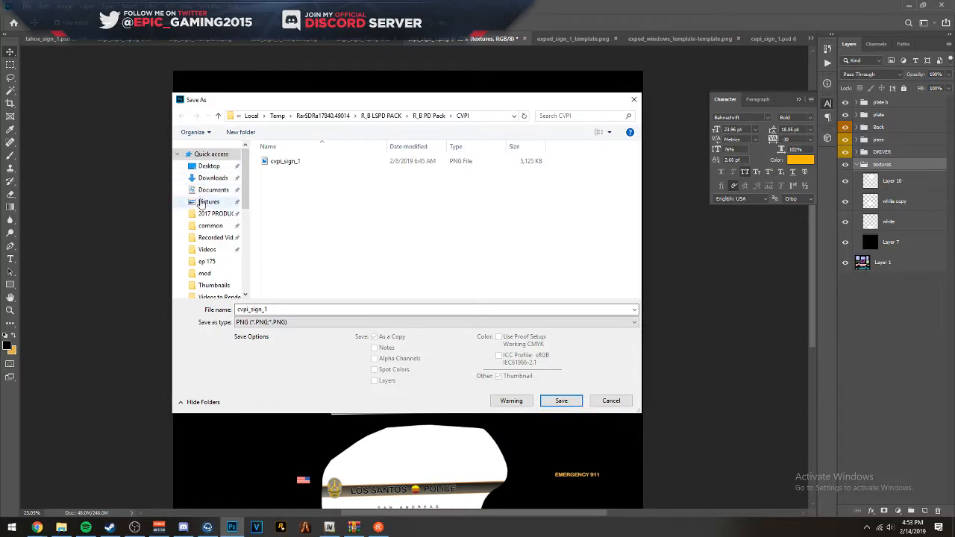
{"action": "left_click", "coordinate": [209, 165]}
{"action": "left_click", "coordinate": [561, 401]}
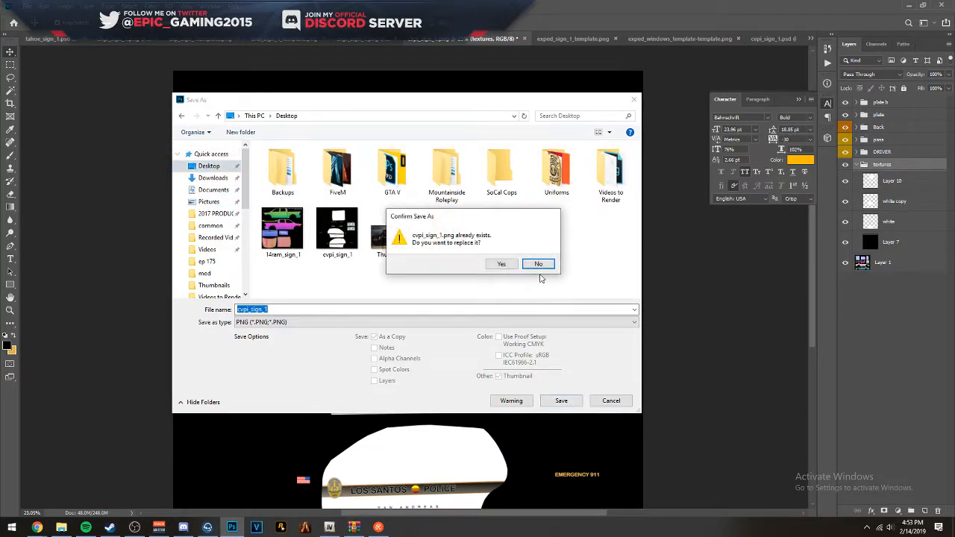
{"action": "left_click", "coordinate": [507, 265]}
{"action": "left_click", "coordinate": [539, 156]}
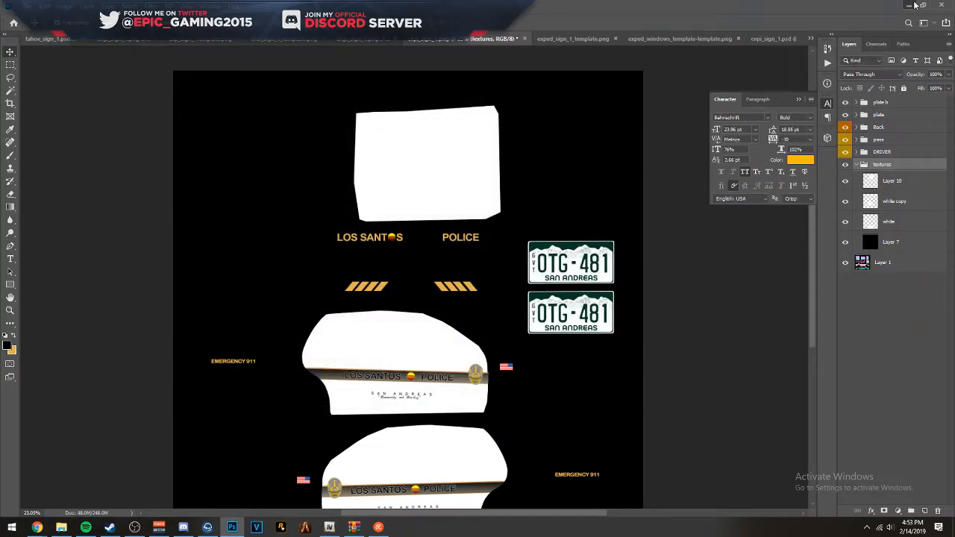
- Switch to the OpenIV Texture editor and import the desktop's cvpi_sign_1 into vicleo.ytd with automatic MipMap levels and texture format
{"action": "left_click", "coordinate": [908, 6]}
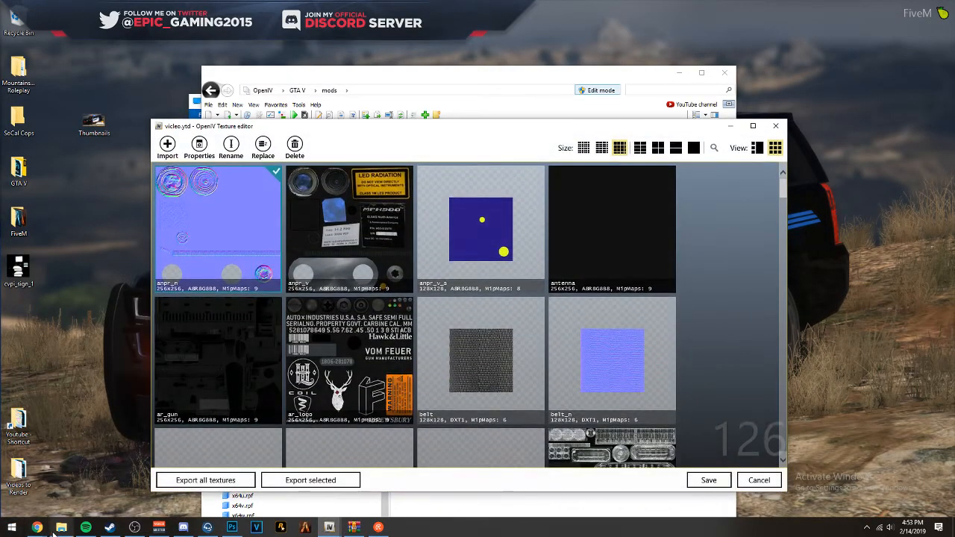
{"action": "left_click", "coordinate": [61, 527]}
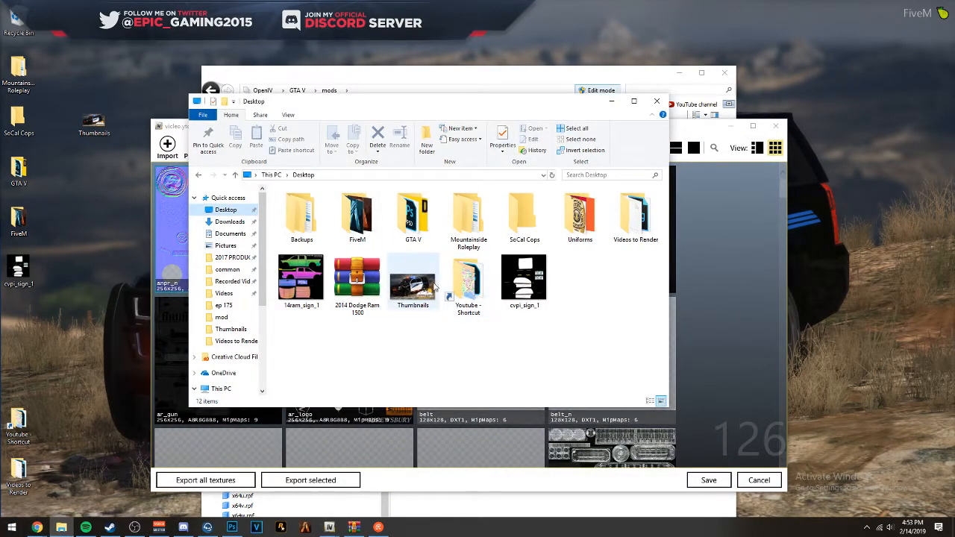
{"action": "left_click_drag", "start_coordinate": [526, 285], "coordinate": [703, 296]}
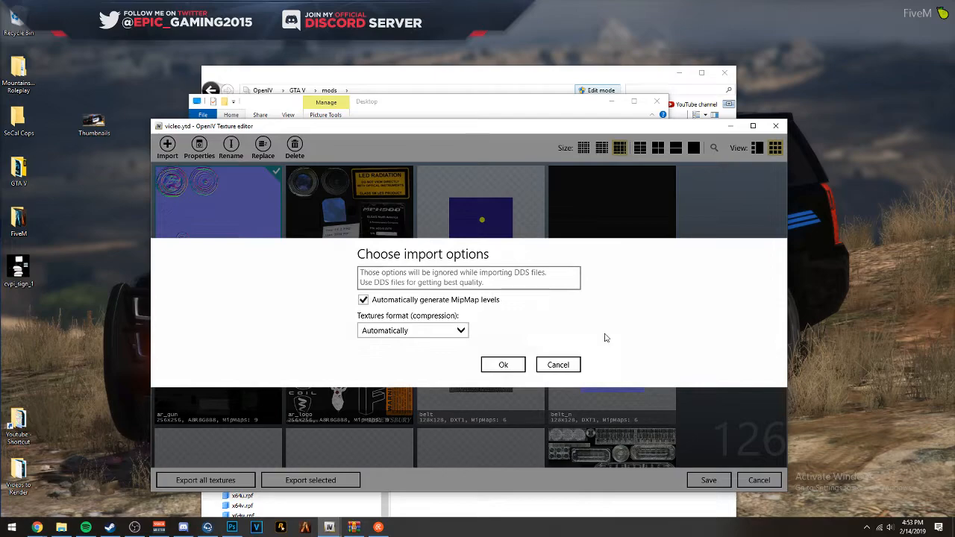
{"action": "key", "text": "Return"}
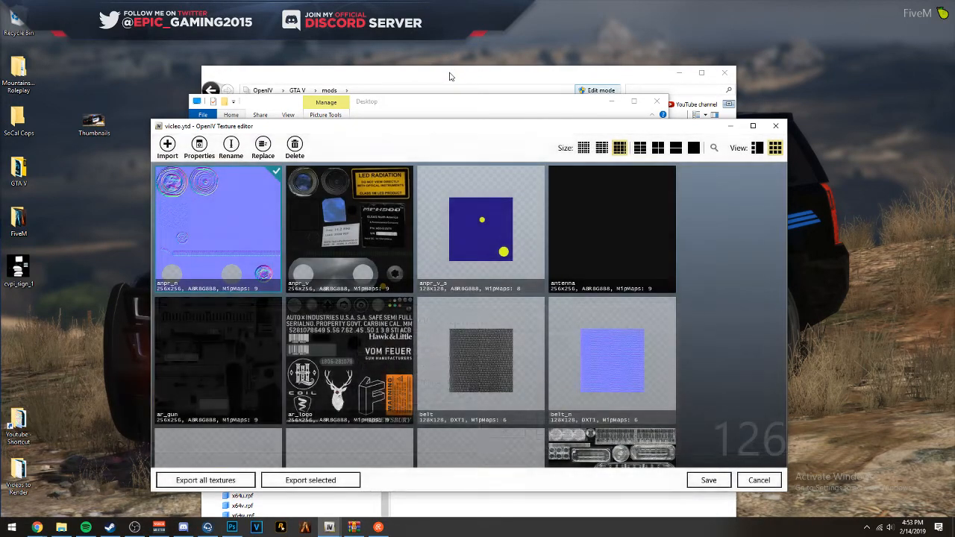
{"action": "scroll", "coordinate": [708, 429], "scroll_direction": "down", "scroll_amount": 2}
{"action": "scroll", "coordinate": [707, 429], "scroll_direction": "down", "scroll_amount": 1}
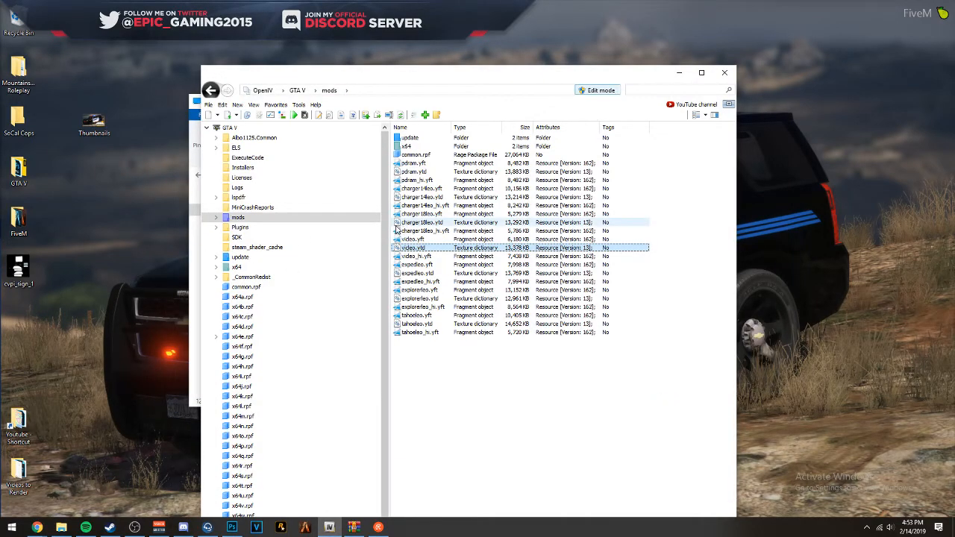
- Open vicleo.yft in the Model Viewer and examine the white door panels and rear-door edge on the driver side
{"action": "left_click", "coordinate": [403, 240]}
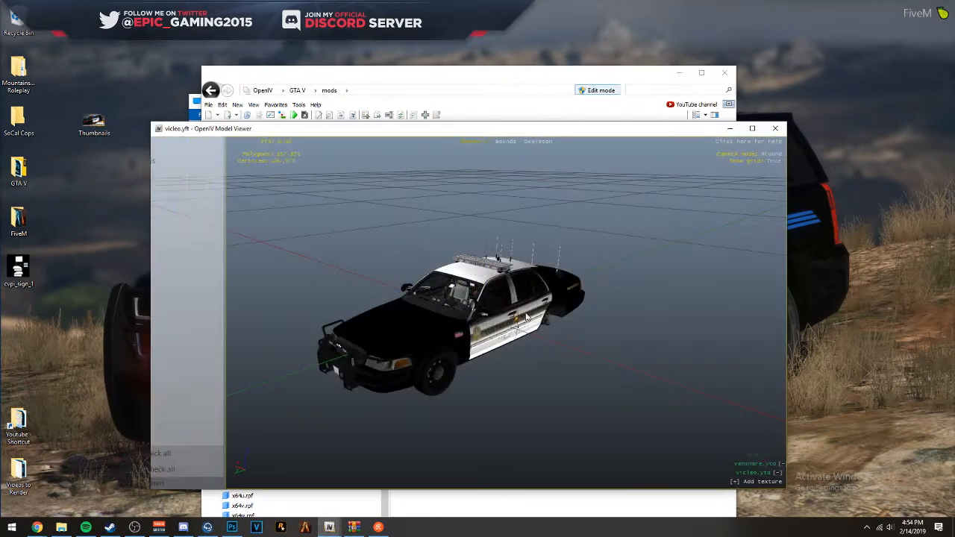
{"action": "left_click_drag", "start_coordinate": [538, 297], "coordinate": [478, 278]}
{"action": "scroll", "coordinate": [478, 278], "scroll_direction": "up", "scroll_amount": 5}
{"action": "scroll", "coordinate": [477, 278], "scroll_direction": "down", "scroll_amount": 5}
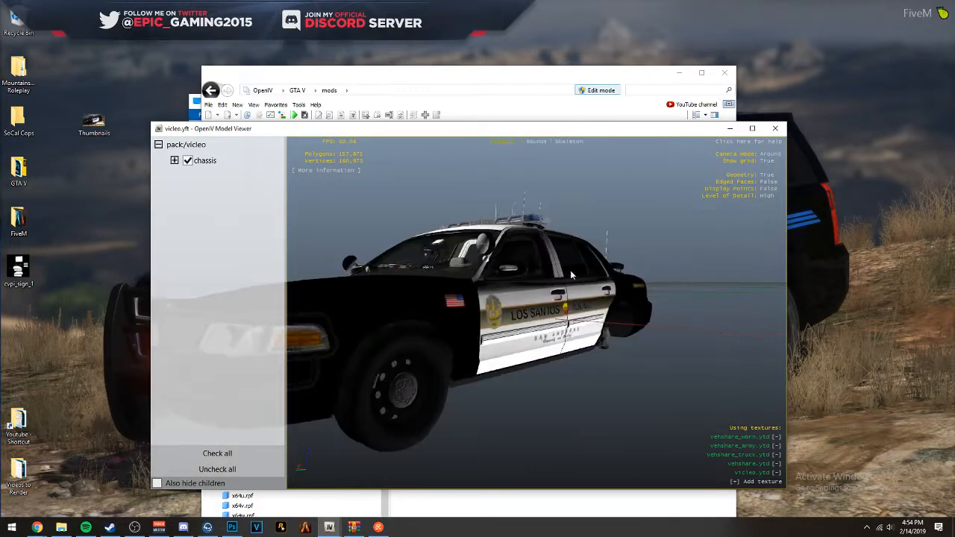
{"action": "left_click_drag", "start_coordinate": [546, 277], "coordinate": [501, 279]}
{"action": "left_click_drag", "start_coordinate": [556, 302], "coordinate": [678, 309]}
{"action": "scroll", "coordinate": [641, 314], "scroll_direction": "down", "scroll_amount": 1}
{"action": "scroll", "coordinate": [656, 301], "scroll_direction": "up", "scroll_amount": 5}
{"action": "scroll", "coordinate": [642, 289], "scroll_direction": "down", "scroll_amount": 5}
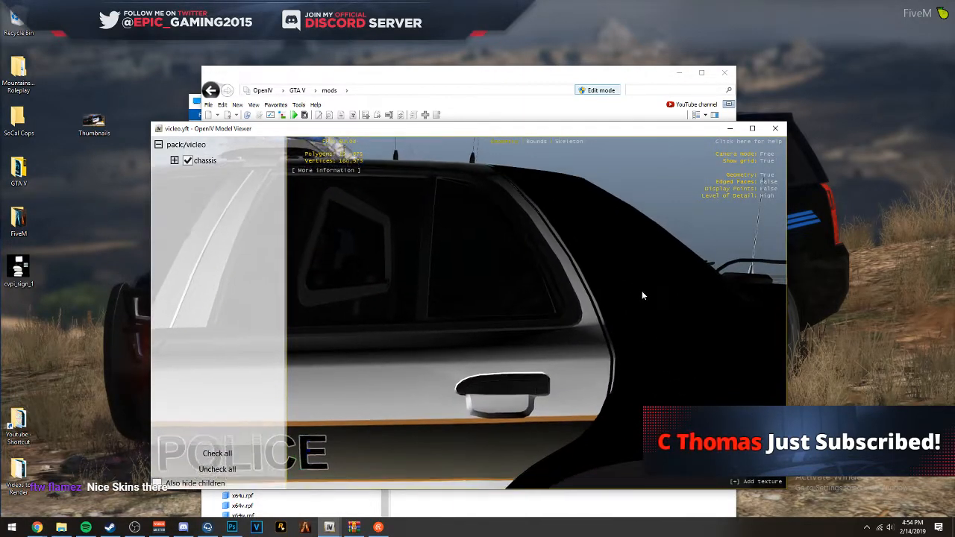
{"action": "scroll", "coordinate": [643, 302], "scroll_direction": "up", "scroll_amount": 5}
- Examine the passenger side of the vicleo model, checking the white edge along the rear-door seam and window frame
{"action": "left_click_drag", "start_coordinate": [635, 285], "coordinate": [371, 308]}
{"action": "left_click_drag", "start_coordinate": [663, 305], "coordinate": [439, 252]}
{"action": "scroll", "coordinate": [443, 292], "scroll_direction": "up", "scroll_amount": 5}
{"action": "scroll", "coordinate": [439, 287], "scroll_direction": "down", "scroll_amount": 7}
{"action": "scroll", "coordinate": [439, 253], "scroll_direction": "up", "scroll_amount": 7}
{"action": "scroll", "coordinate": [426, 303], "scroll_direction": "down", "scroll_amount": 8}
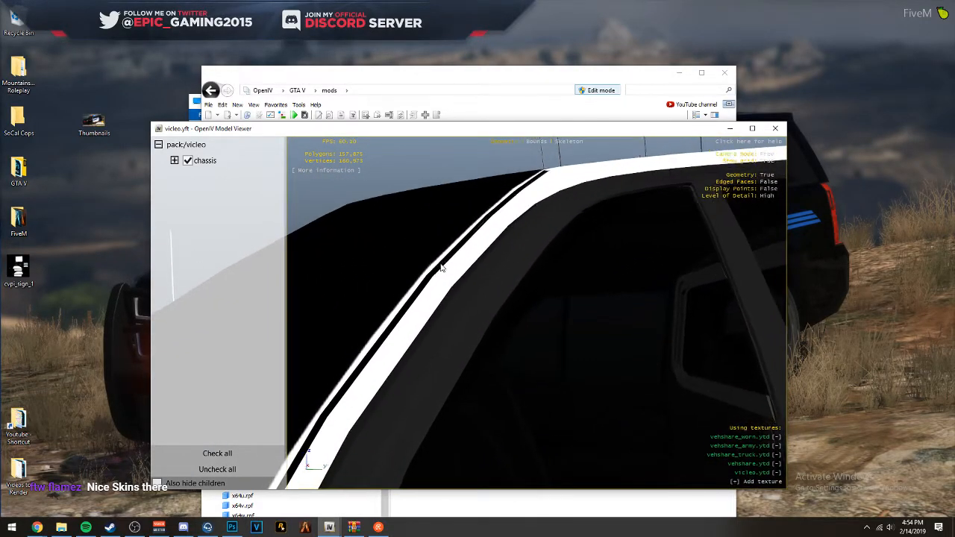
{"action": "scroll", "coordinate": [485, 313], "scroll_direction": "down", "scroll_amount": 3}
{"action": "left_click_drag", "start_coordinate": [468, 307], "coordinate": [569, 326]}
{"action": "scroll", "coordinate": [481, 322], "scroll_direction": "up", "scroll_amount": 5}
{"action": "scroll", "coordinate": [681, 380], "scroll_direction": "down", "scroll_amount": 3}
{"action": "scroll", "coordinate": [376, 321], "scroll_direction": "up", "scroll_amount": 3}
{"action": "scroll", "coordinate": [465, 328], "scroll_direction": "up", "scroll_amount": 3}
{"action": "left_click_drag", "start_coordinate": [439, 322], "coordinate": [520, 311]}
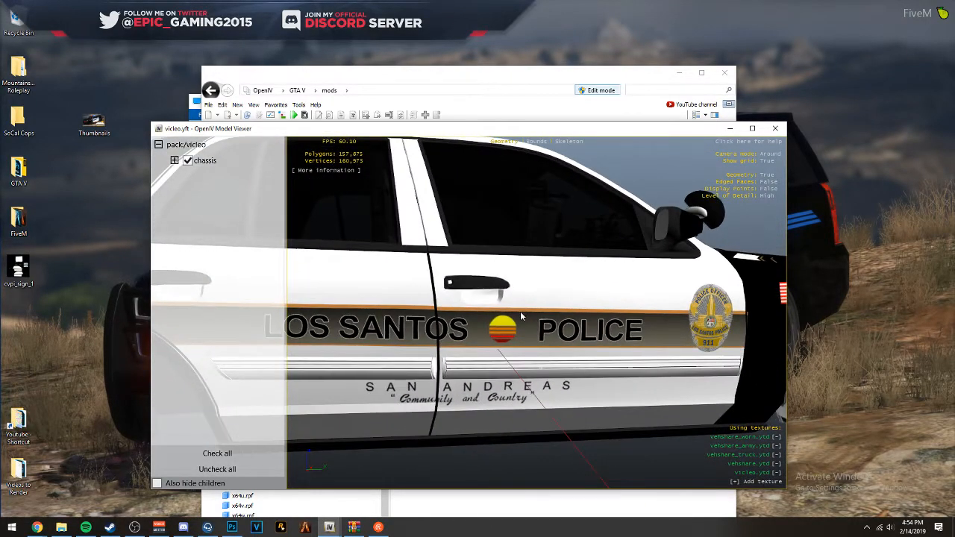
{"action": "left_click_drag", "start_coordinate": [390, 297], "coordinate": [546, 312]}
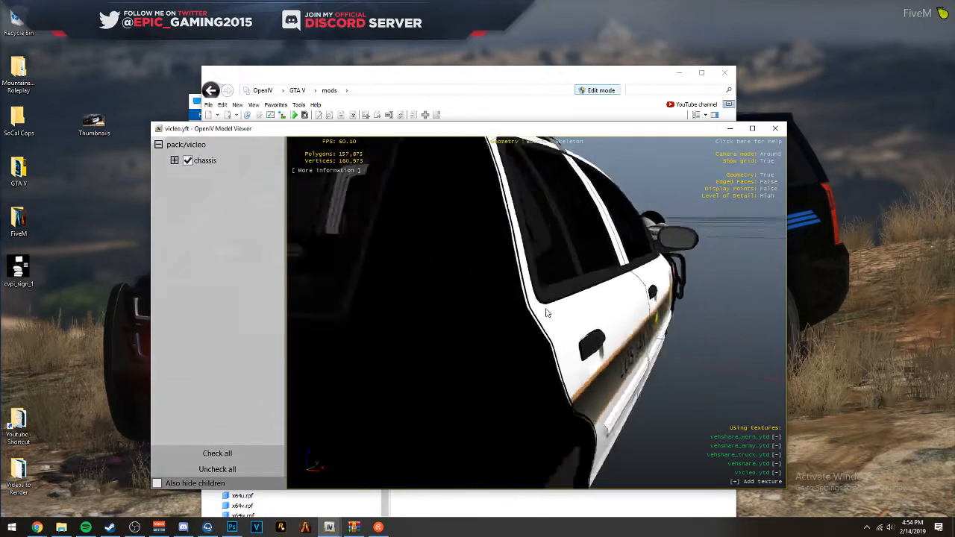
{"action": "scroll", "coordinate": [525, 304], "scroll_direction": "down", "scroll_amount": 6}
{"action": "left_click_drag", "start_coordinate": [484, 300], "coordinate": [373, 257]}
{"action": "scroll", "coordinate": [484, 285], "scroll_direction": "up", "scroll_amount": 3}
{"action": "scroll", "coordinate": [438, 308], "scroll_direction": "up", "scroll_amount": 4}
{"action": "scroll", "coordinate": [514, 339], "scroll_direction": "down", "scroll_amount": 5}
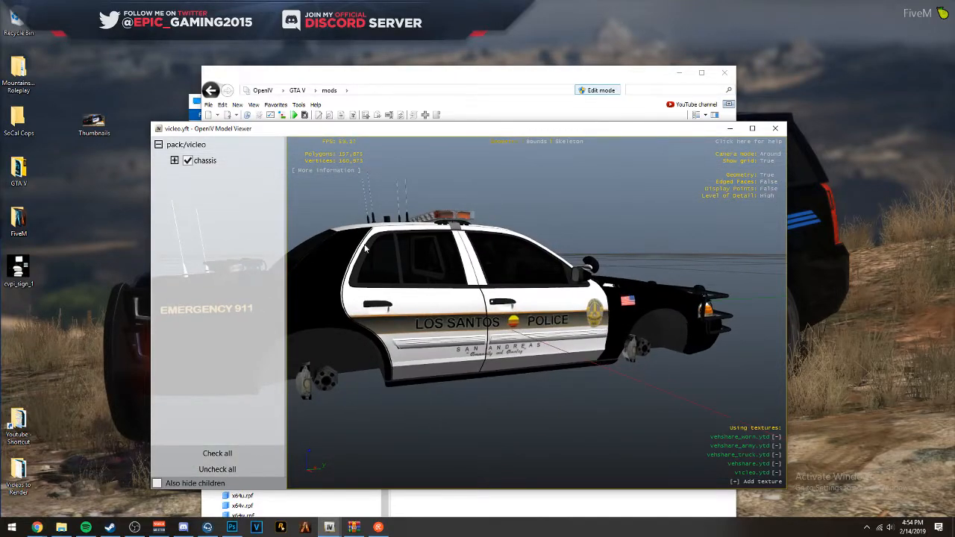
- Move the Model Viewer aside, switch to Photoshop, and lower the textures group's opacity to 50% to inspect the driver-side rear-door seam
{"action": "left_click_drag", "start_coordinate": [581, 131], "coordinate": [81, 133]}
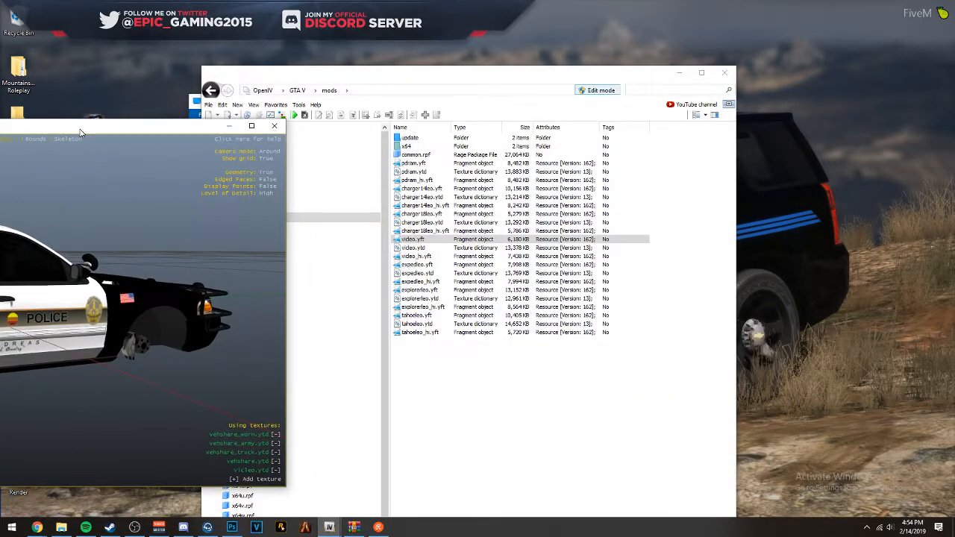
{"action": "left_click", "coordinate": [232, 528]}
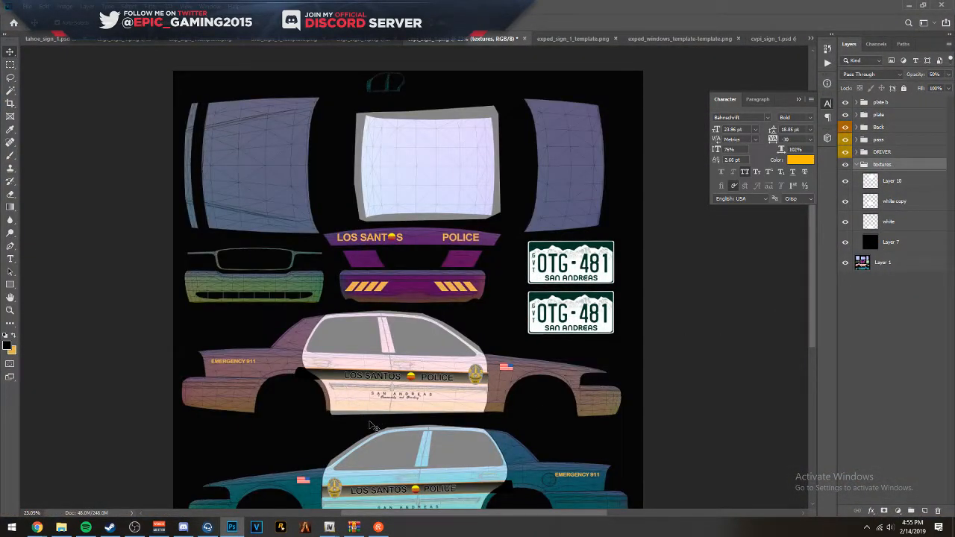
{"action": "scroll", "coordinate": [544, 224], "scroll_direction": "down", "scroll_amount": 3}
{"action": "scroll", "coordinate": [505, 217], "scroll_direction": "up", "scroll_amount": 10}
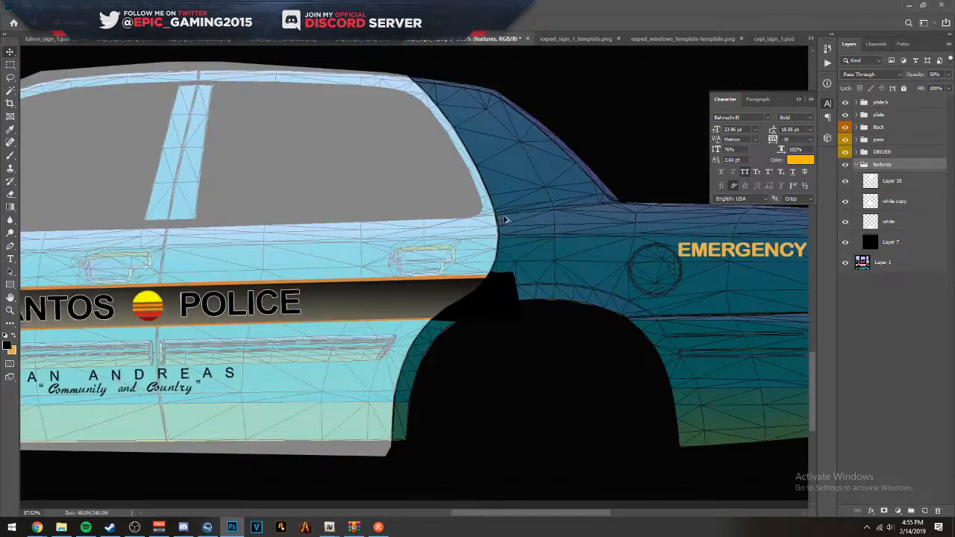
{"action": "scroll", "coordinate": [476, 250], "scroll_direction": "up", "scroll_amount": 5}
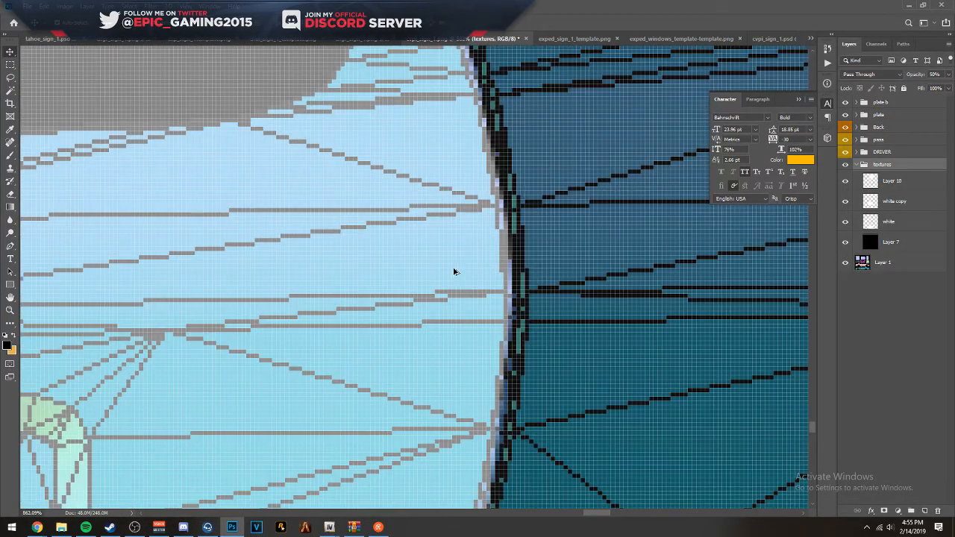
- Free-transform the white layer's rear edge slightly inward at the driver-side rear-door seam, to a width of about 22.46 in
{"action": "left_click", "coordinate": [453, 270]}
{"action": "key", "text": "ctrl+t"}
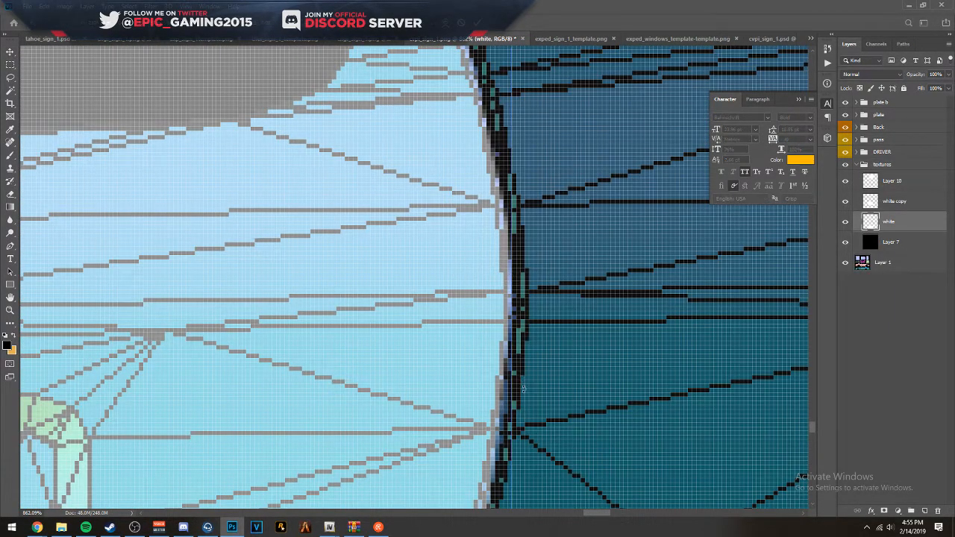
{"action": "left_click_drag", "start_coordinate": [512, 386], "coordinate": [508, 386]}
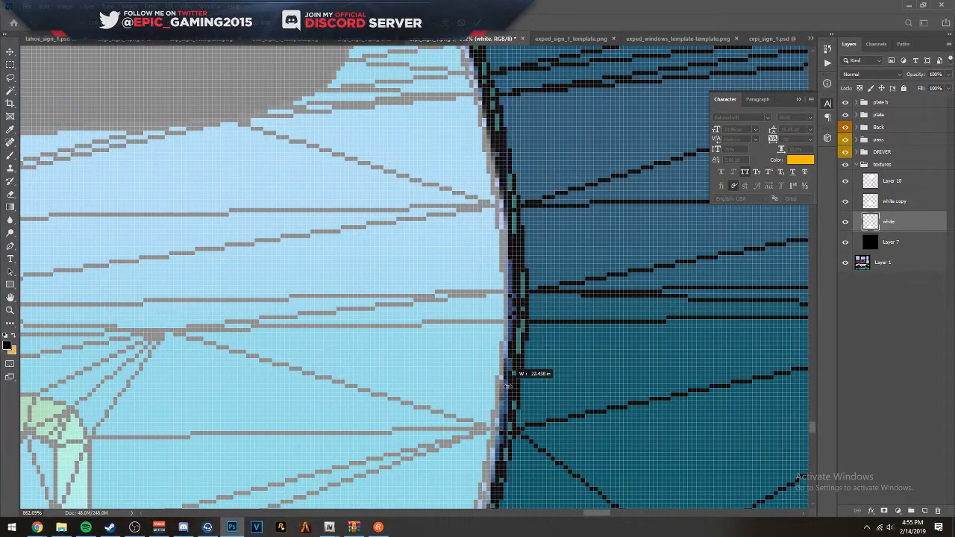
{"action": "key", "text": "Return"}
{"action": "scroll", "coordinate": [522, 358], "scroll_direction": "down", "scroll_amount": 5}
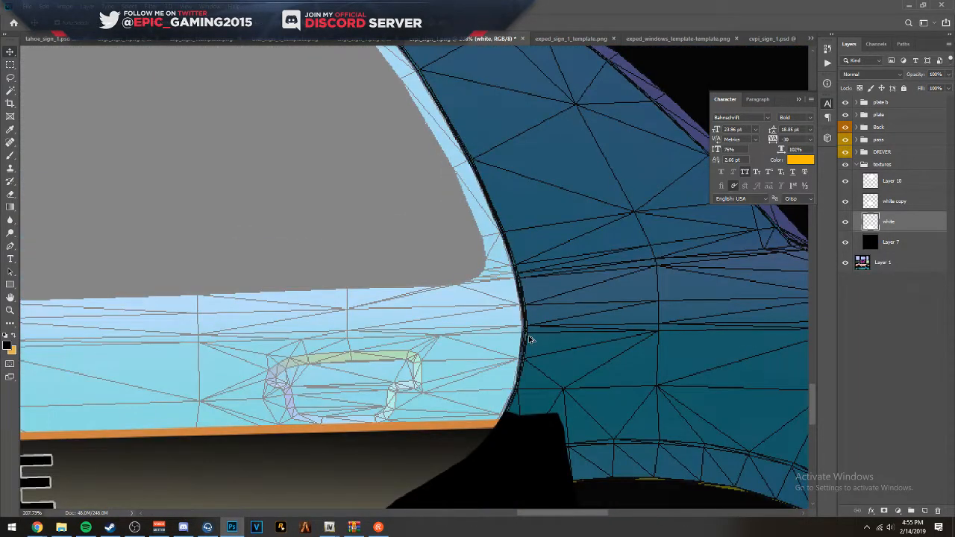
{"action": "scroll", "coordinate": [525, 358], "scroll_direction": "up", "scroll_amount": 5}
{"action": "scroll", "coordinate": [525, 355], "scroll_direction": "down", "scroll_amount": 4}
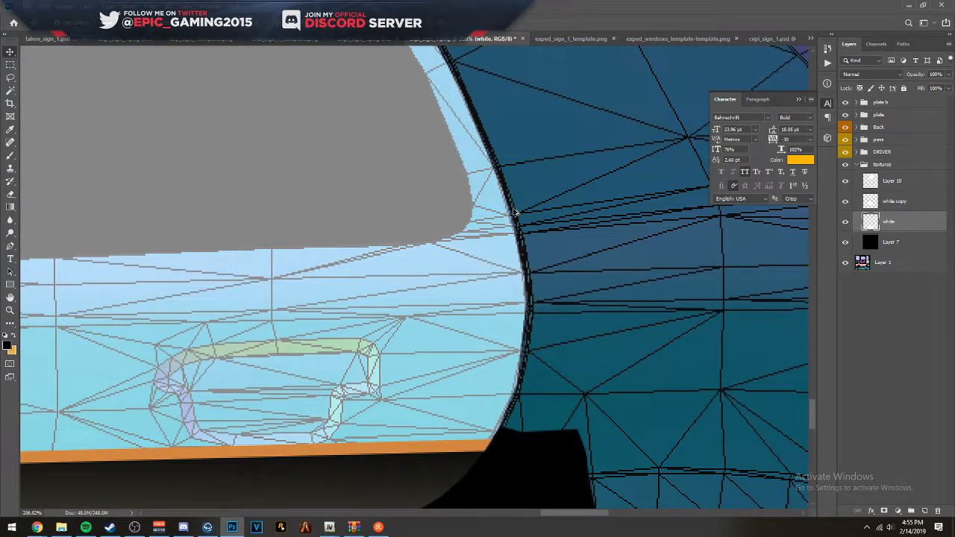
{"action": "scroll", "coordinate": [514, 212], "scroll_direction": "down", "scroll_amount": 5}
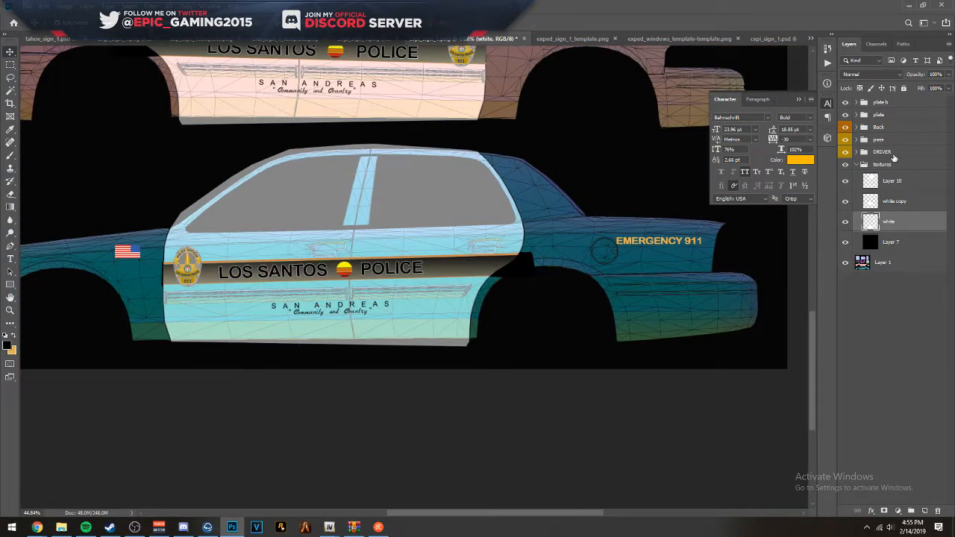
- Restore the textures group's opacity to 100% and save the livery as PNG cvpi_sign_1 on the Desktop, replacing the existing file
{"action": "left_click", "coordinate": [896, 165]}
{"action": "key", "text": "0"}
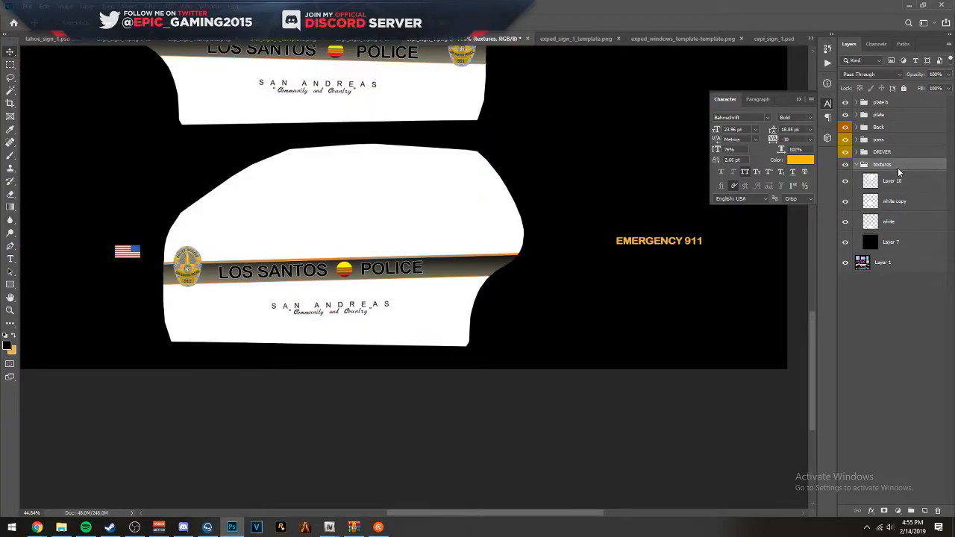
{"action": "key", "text": "ctrl+shift+s"}
{"action": "left_click", "coordinate": [323, 322]}
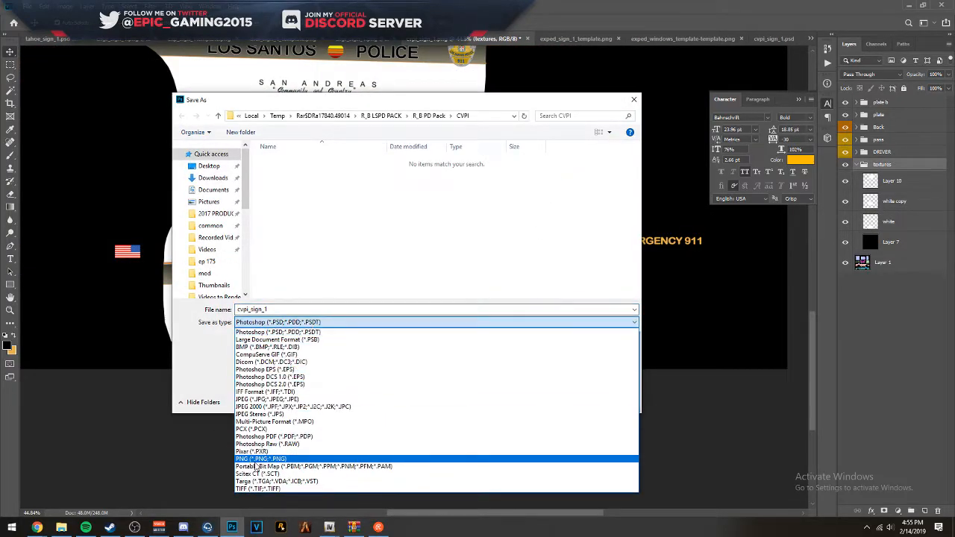
{"action": "left_click", "coordinate": [253, 461]}
{"action": "left_click", "coordinate": [208, 165]}
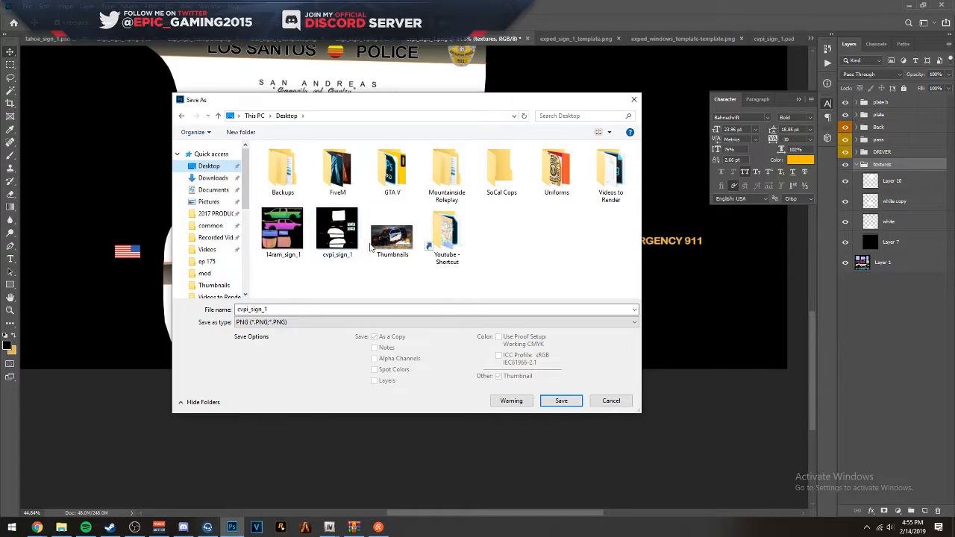
{"action": "double_click", "coordinate": [343, 239]}
{"action": "left_click", "coordinate": [498, 265]}
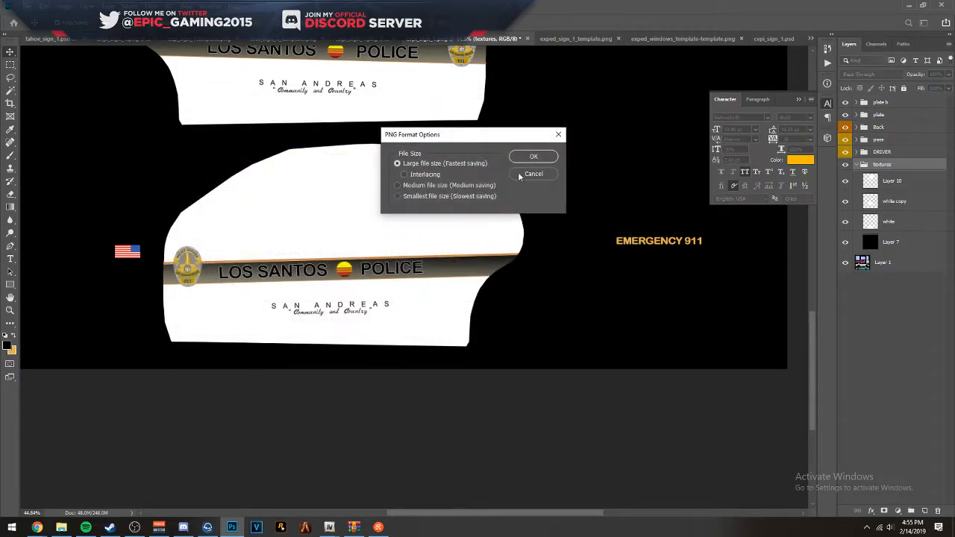
{"action": "left_click", "coordinate": [535, 156]}
- Switch to OpenIV, close the Model Viewer, and open the vicleo.ytd texture dictionary for editing
{"action": "left_click", "coordinate": [910, 4]}
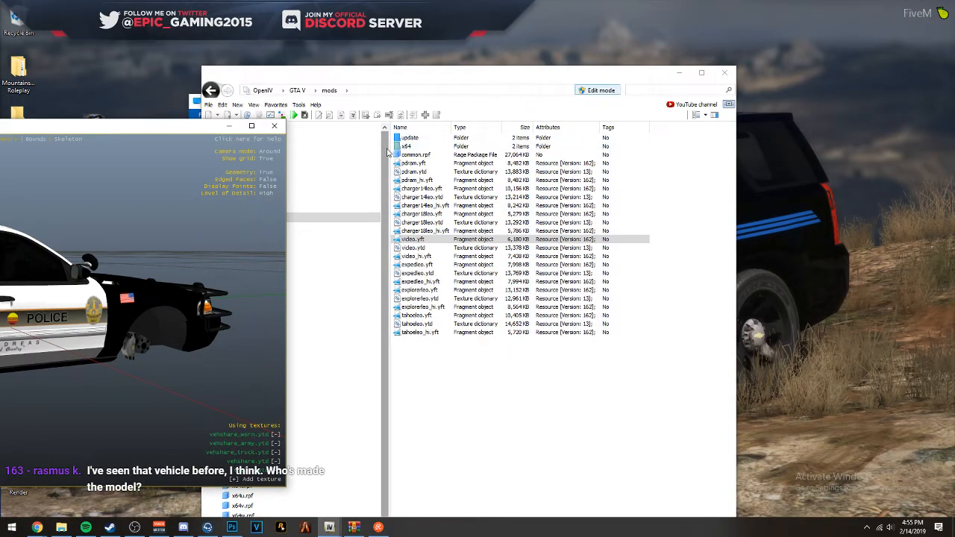
{"action": "double_click", "coordinate": [450, 249]}
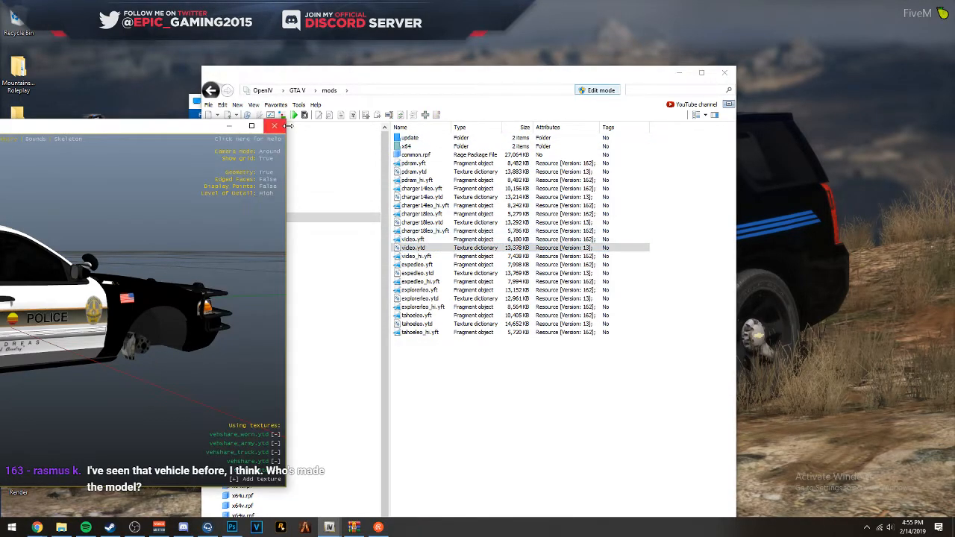
{"action": "left_click", "coordinate": [269, 129]}
{"action": "left_click", "coordinate": [418, 248]}
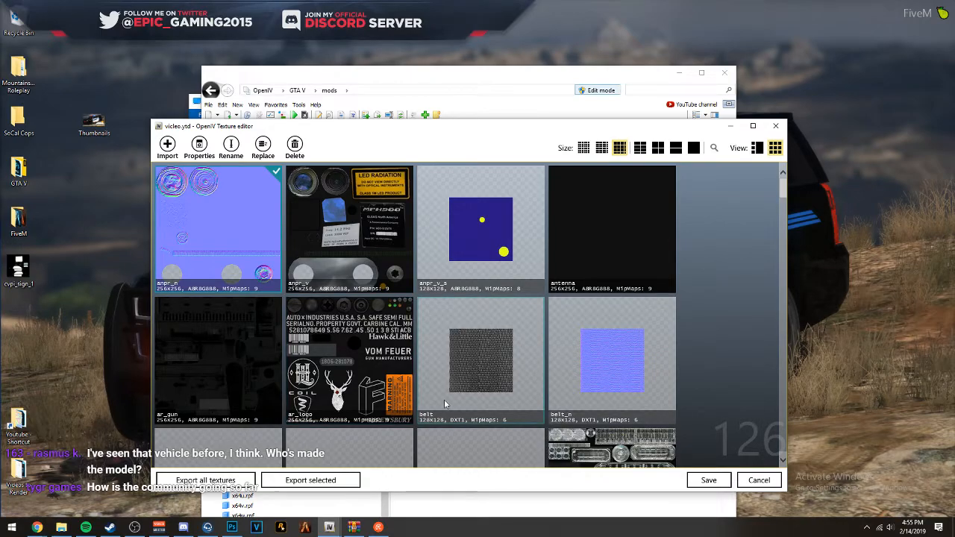
- Import the Desktop's cvpi_sign_1 PNG over the cvpi_sign_1 texture, save vicleo.ytd, and close the Desktop folder window
{"action": "scroll", "coordinate": [476, 399], "scroll_direction": "down", "scroll_amount": 10}
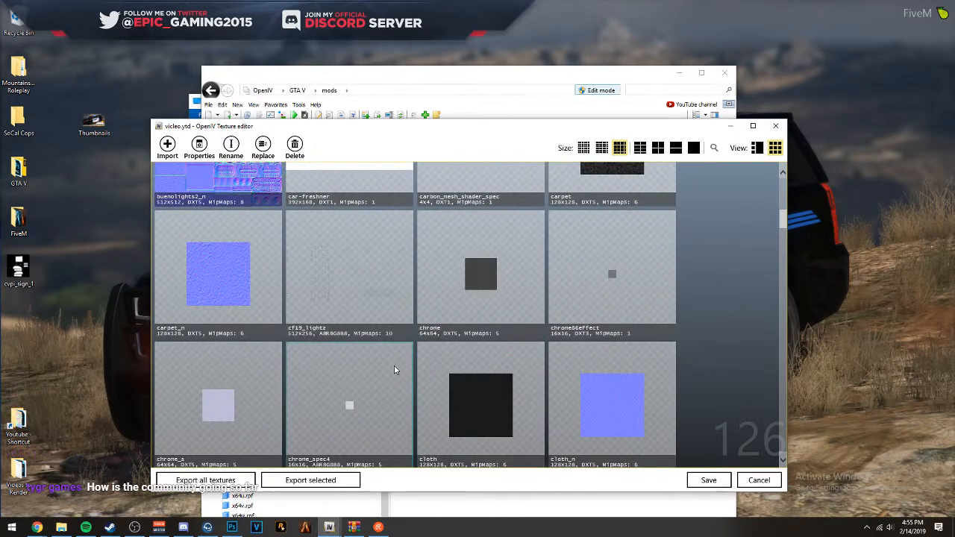
{"action": "scroll", "coordinate": [394, 366], "scroll_direction": "down", "scroll_amount": 10}
{"action": "left_click", "coordinate": [250, 293]}
{"action": "scroll", "coordinate": [336, 326], "scroll_direction": "up", "scroll_amount": 2}
{"action": "left_click", "coordinate": [511, 333]}
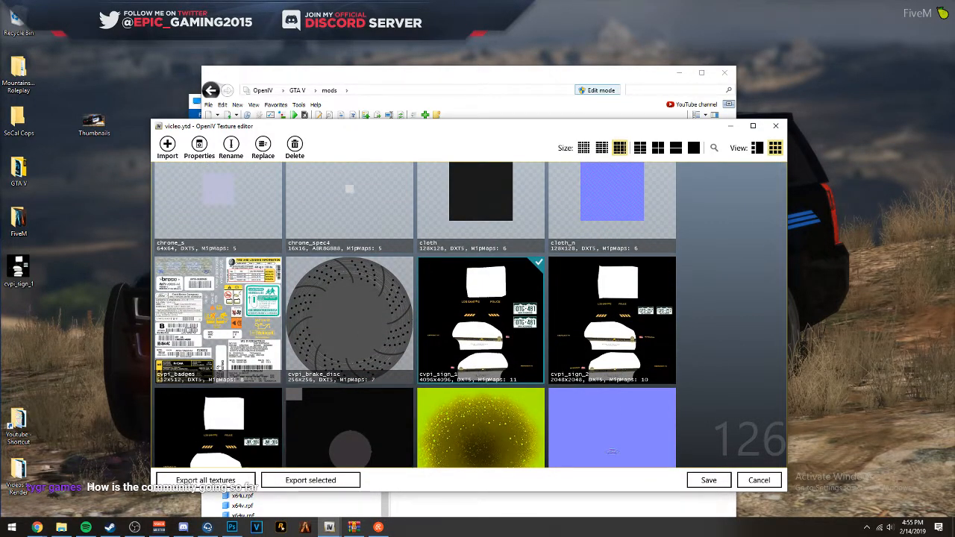
{"action": "left_click", "coordinate": [66, 527]}
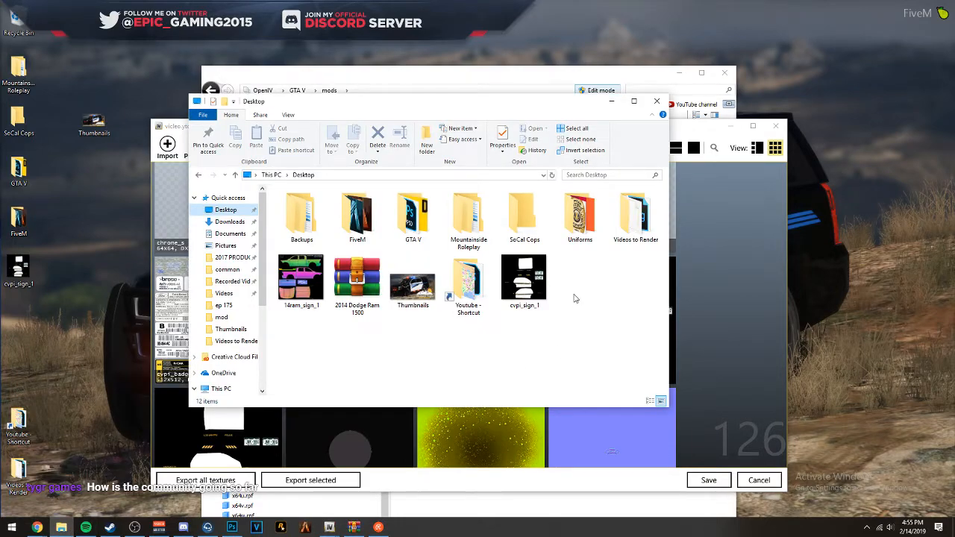
{"action": "left_click_drag", "start_coordinate": [398, 107], "coordinate": [7, 81]}
{"action": "left_click_drag", "start_coordinate": [137, 267], "coordinate": [485, 315]}
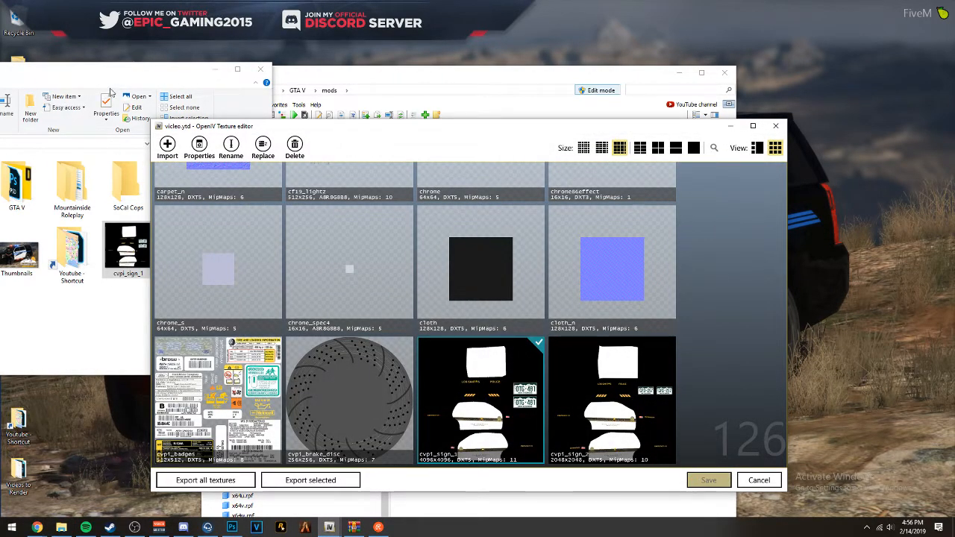
{"action": "left_click", "coordinate": [108, 91]}
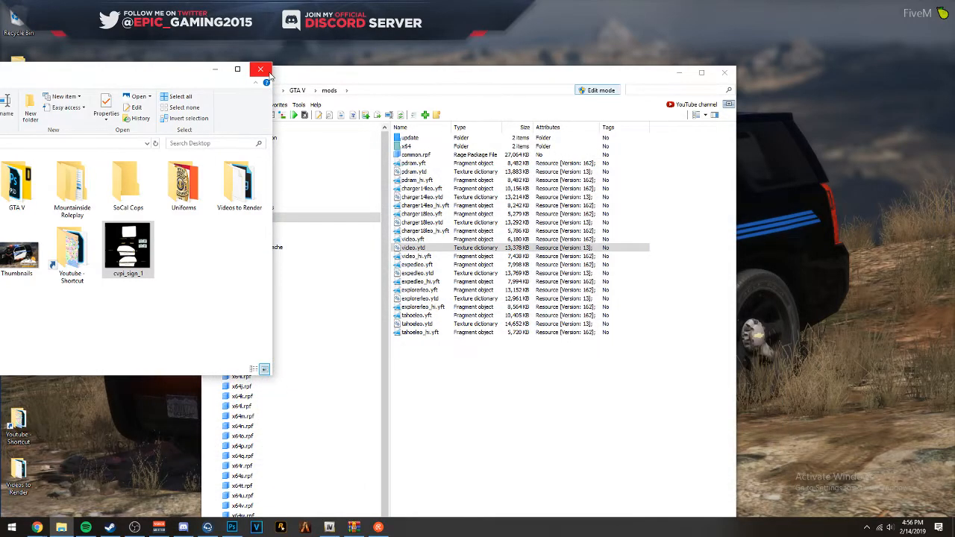
{"action": "left_click", "coordinate": [269, 73]}
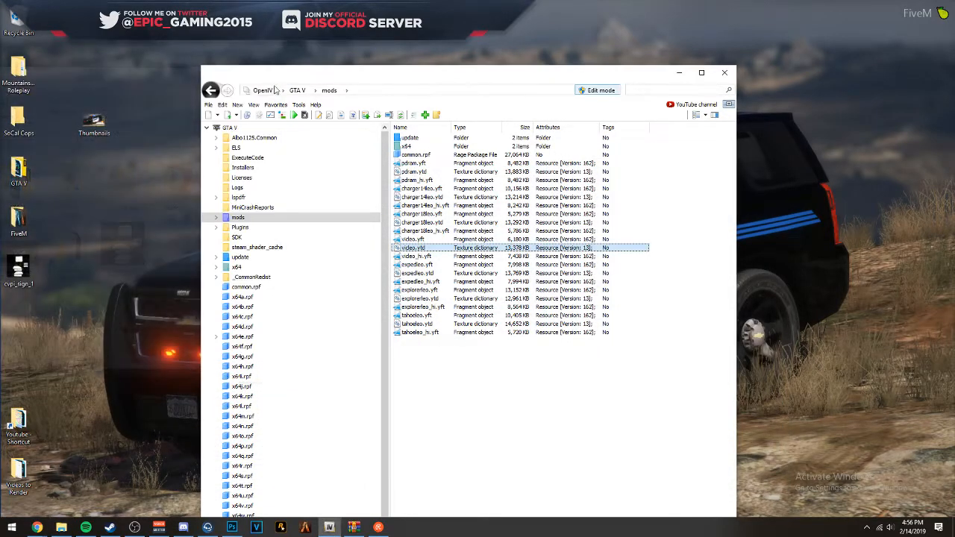
- View the vicleo.yft model in a maximized Model Viewer and examine the white door edges on both sides, closing in on the driver side
{"action": "left_click", "coordinate": [443, 239]}
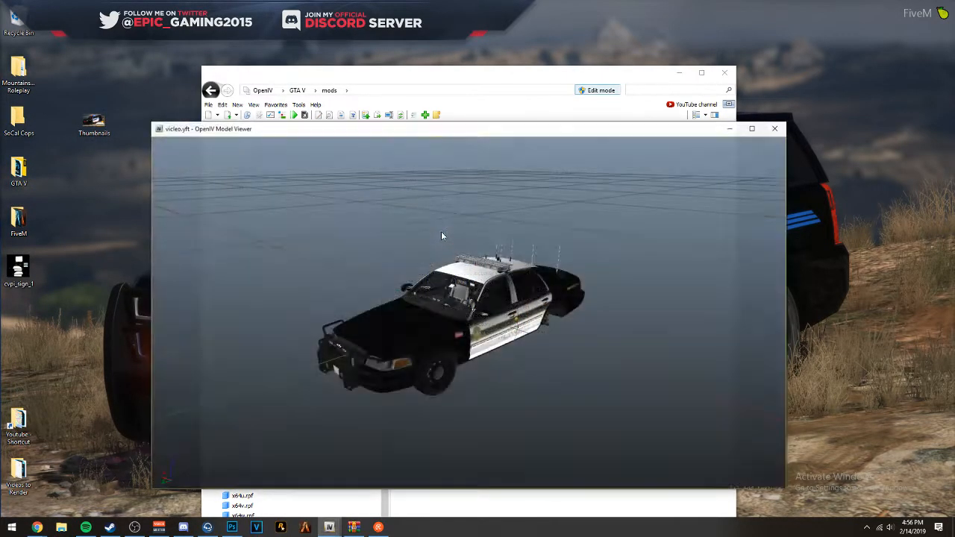
{"action": "left_click_drag", "start_coordinate": [445, 241], "coordinate": [511, 235]}
{"action": "scroll", "coordinate": [476, 267], "scroll_direction": "up", "scroll_amount": 5}
{"action": "scroll", "coordinate": [476, 266], "scroll_direction": "up", "scroll_amount": 4}
{"action": "left_click_drag", "start_coordinate": [476, 266], "coordinate": [798, 122]}
{"action": "scroll", "coordinate": [647, 270], "scroll_direction": "down", "scroll_amount": 5}
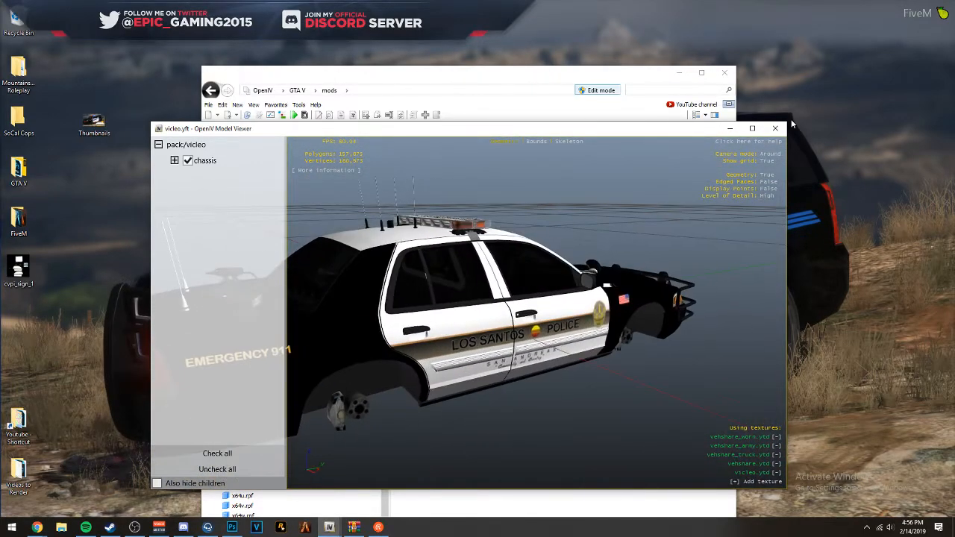
{"action": "left_click", "coordinate": [754, 131]}
{"action": "left_click_drag", "start_coordinate": [453, 179], "coordinate": [244, 224]}
{"action": "left_click_drag", "start_coordinate": [249, 185], "coordinate": [458, 224]}
{"action": "scroll", "coordinate": [346, 185], "scroll_direction": "up", "scroll_amount": 3}
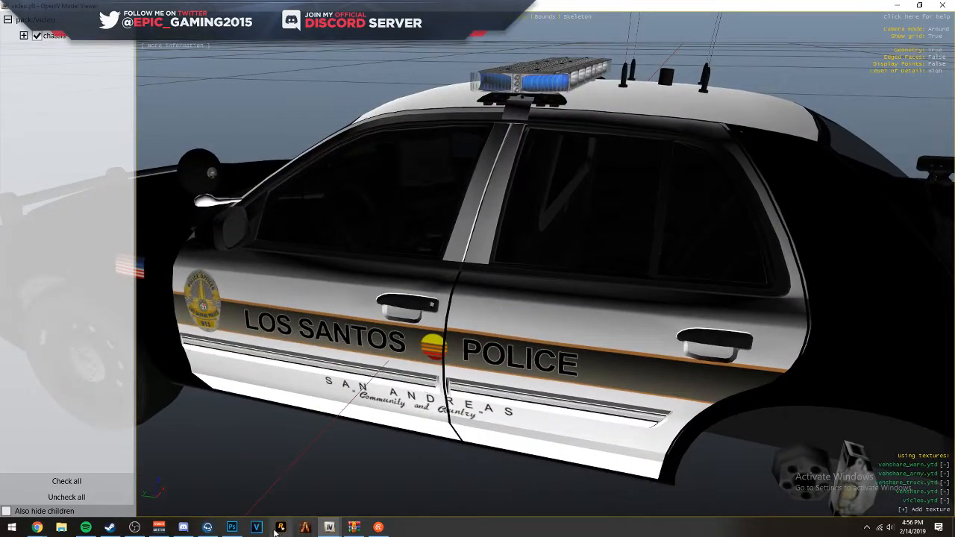
- Switch to Photoshop and lower the textures group's opacity to 50% to inspect the driver-side rear-door seam
{"action": "left_click", "coordinate": [232, 527]}
{"action": "scroll", "coordinate": [625, 223], "scroll_direction": "up", "scroll_amount": 5}
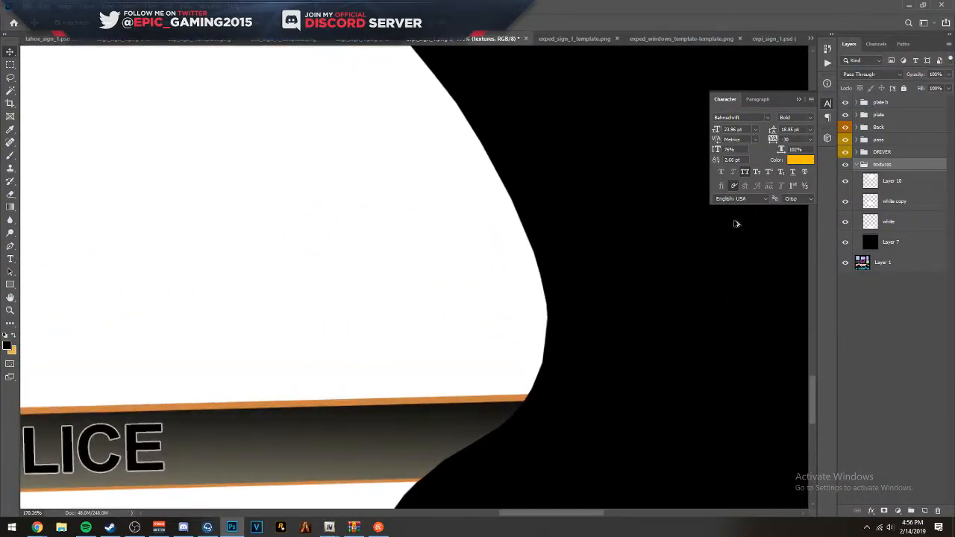
{"action": "left_click", "coordinate": [543, 316]}
{"action": "left_click", "coordinate": [879, 169]}
{"action": "key", "text": "5"}
{"action": "scroll", "coordinate": [581, 347], "scroll_direction": "up", "scroll_amount": 11}
- Free-transform the white layer's rear edge slightly further inward so it meets the driver-side rear-door seam
{"action": "left_click", "coordinate": [463, 292]}
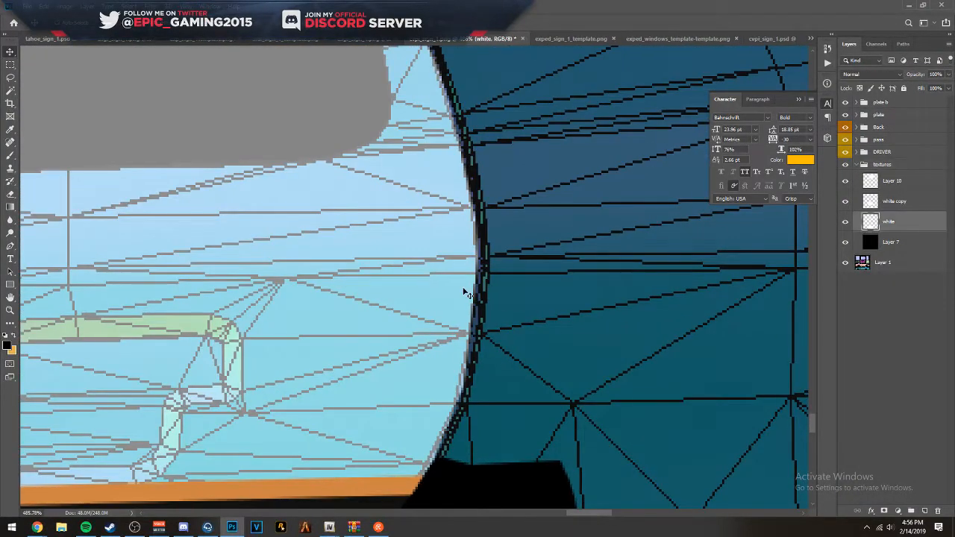
{"action": "scroll", "coordinate": [466, 292], "scroll_direction": "up", "scroll_amount": 10}
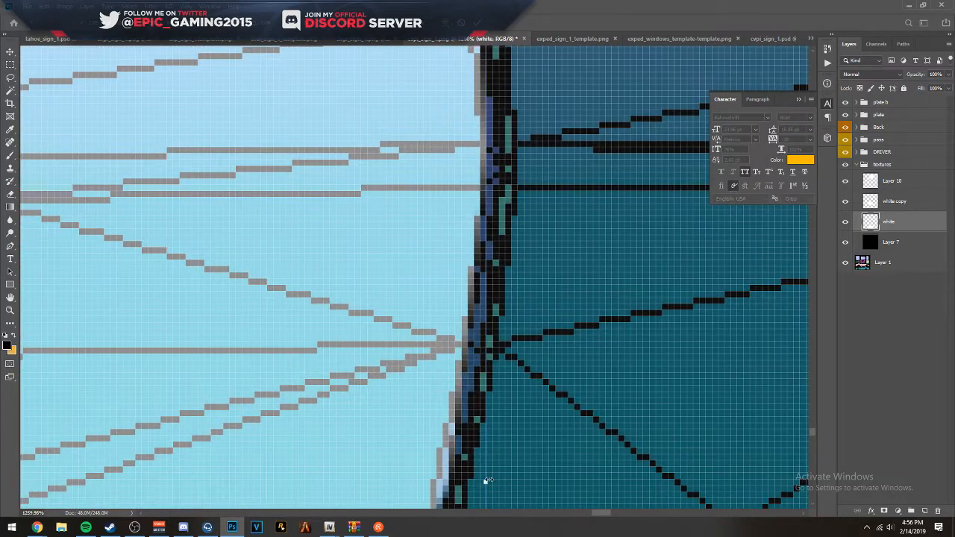
{"action": "left_click_drag", "start_coordinate": [485, 481], "coordinate": [476, 475]}
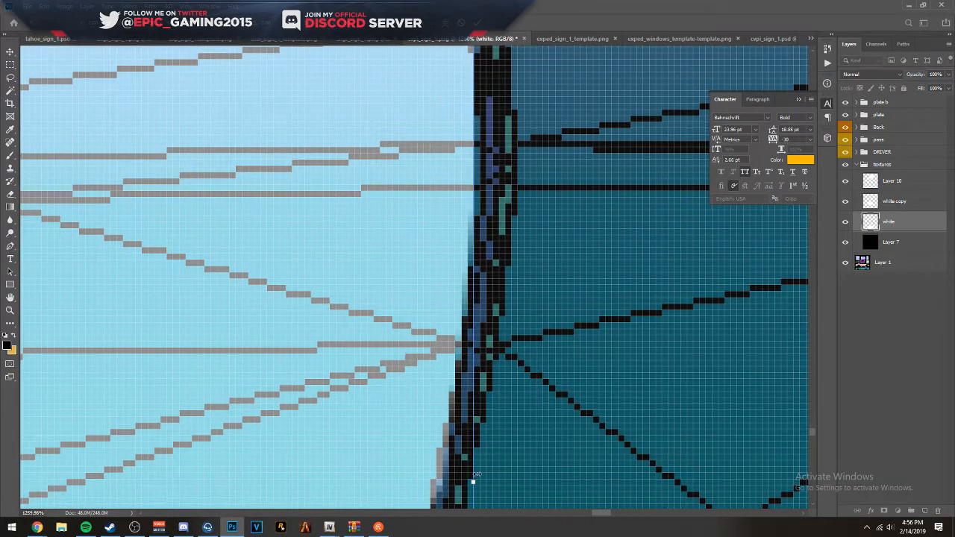
{"action": "key", "text": "Left"}
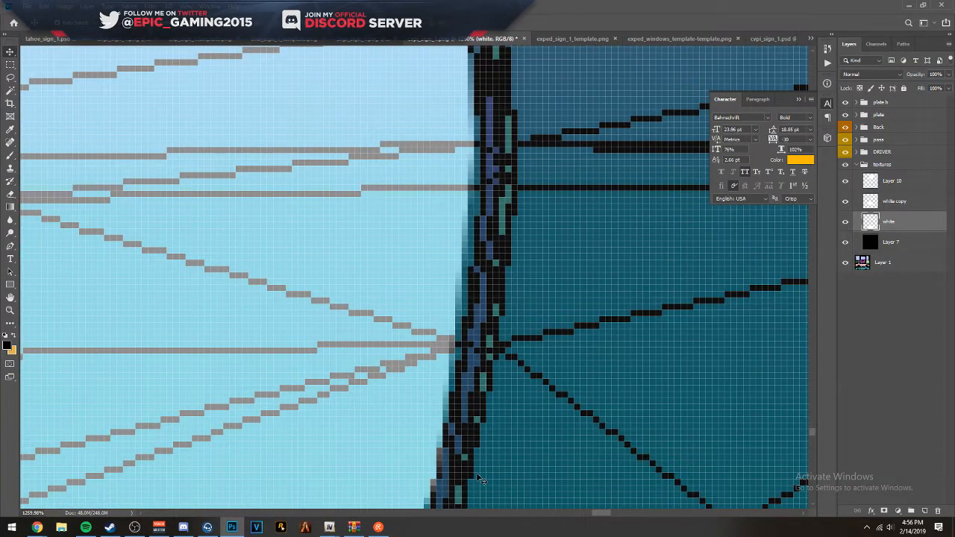
- Restore the textures group's opacity to 100% and save the livery as PNG cvpi_sign_1 on the Desktop, replacing the existing file
{"action": "left_click", "coordinate": [894, 169]}
{"action": "scroll", "coordinate": [518, 204], "scroll_direction": "down", "scroll_amount": 10}
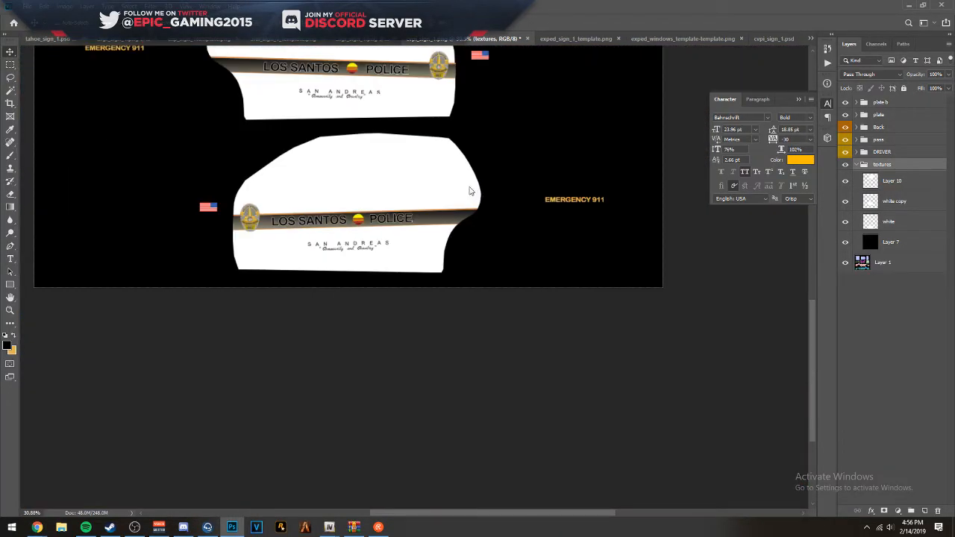
{"action": "key", "text": "ctrl+shift+s"}
{"action": "left_click", "coordinate": [324, 321]}
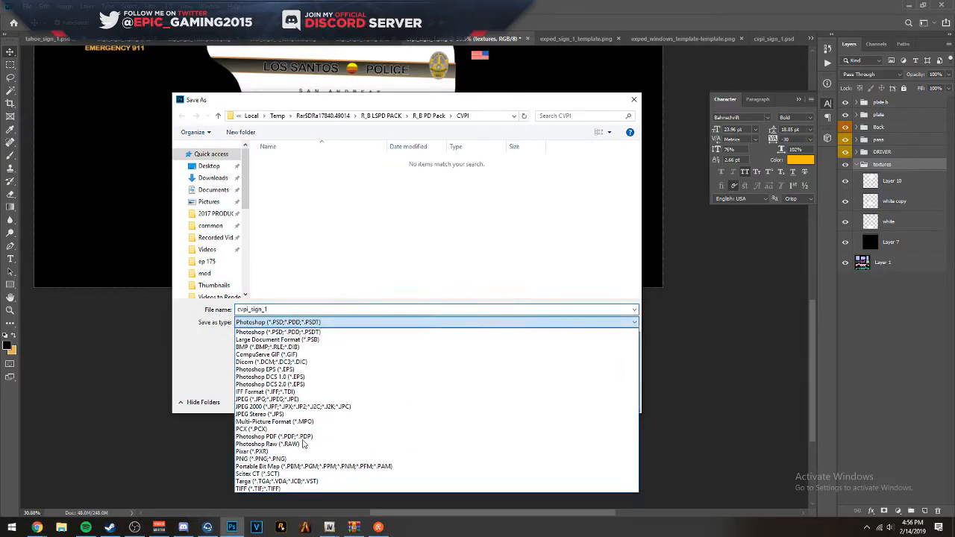
{"action": "left_click", "coordinate": [267, 460]}
{"action": "left_click", "coordinate": [213, 177]}
{"action": "left_click", "coordinate": [213, 167]}
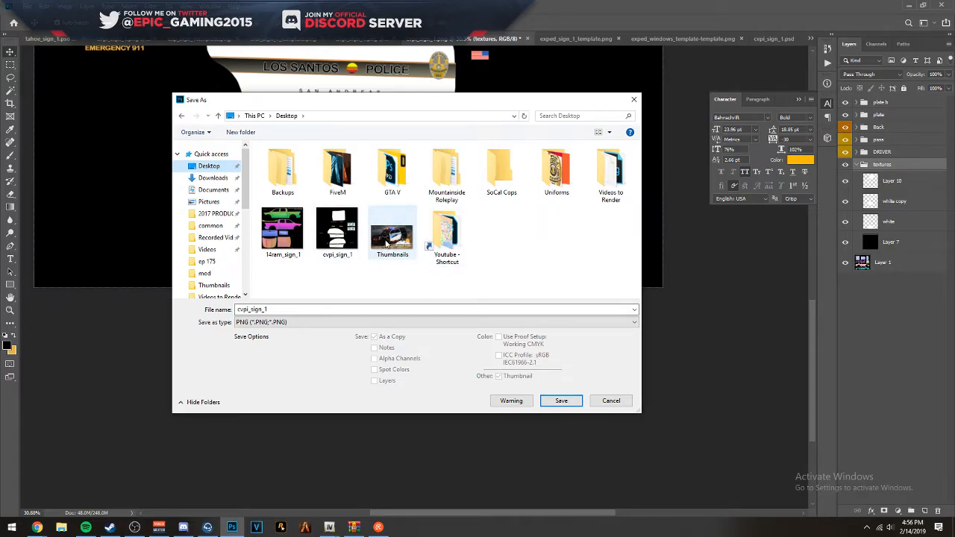
{"action": "double_click", "coordinate": [344, 238]}
{"action": "left_click", "coordinate": [500, 263]}
{"action": "key", "text": "Return"}
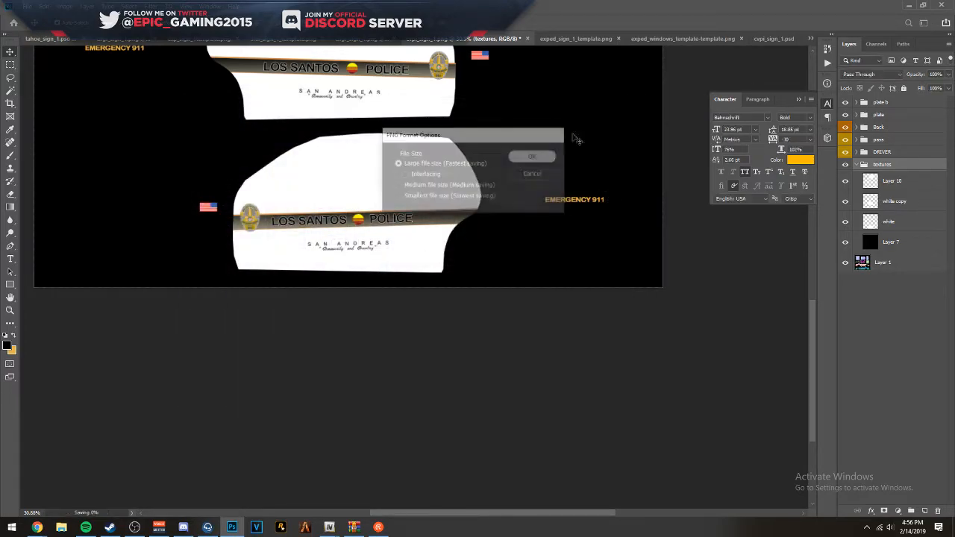
- Return to OpenIV, close the open vicleo model, and reopen the vicleo.ytd texture dictionary
{"action": "left_click", "coordinate": [913, 5]}
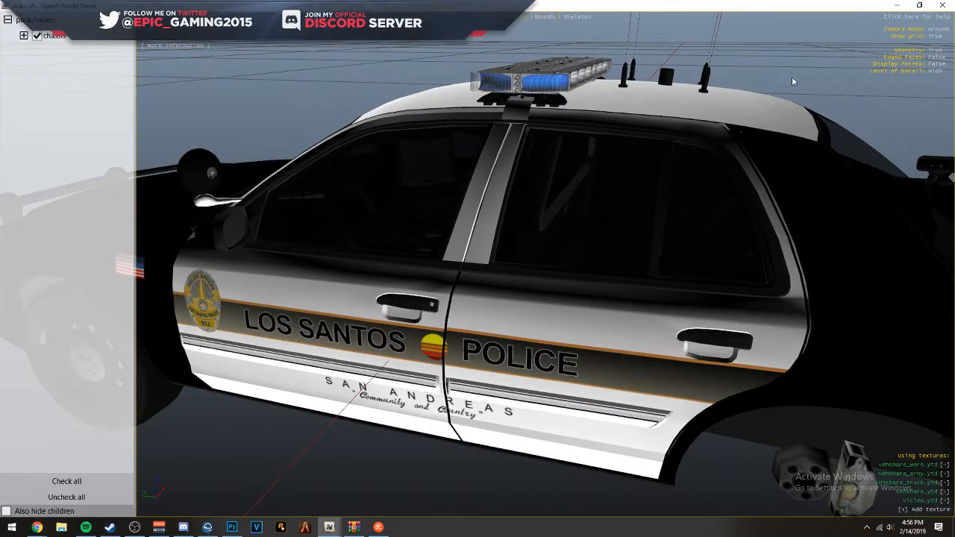
{"action": "left_click", "coordinate": [943, 5]}
{"action": "double_click", "coordinate": [415, 247]}
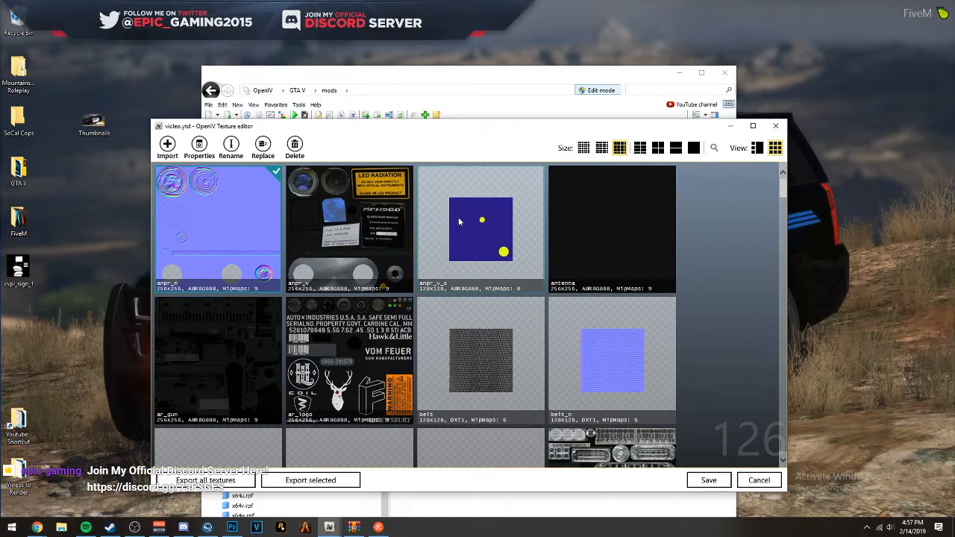
- Import the updated cvpi_sign_1 PNG with automatic MipMap generation and automatic texture format, save vicleo.ytd, and put the Desktop folder away
{"action": "scroll", "coordinate": [335, 358], "scroll_direction": "down", "scroll_amount": 3}
{"action": "left_click", "coordinate": [63, 527]}
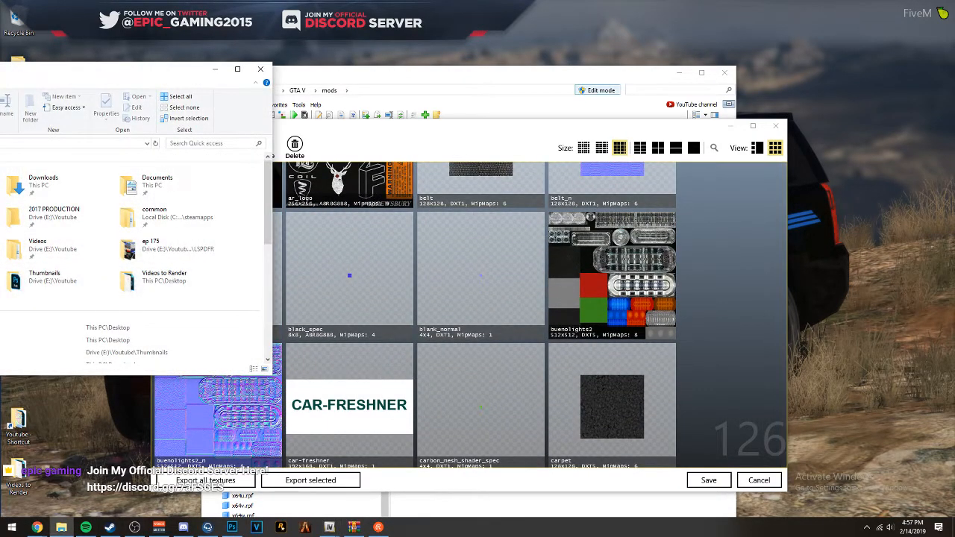
{"action": "left_click_drag", "start_coordinate": [14, 274], "coordinate": [443, 334]}
{"action": "left_click", "coordinate": [520, 370]}
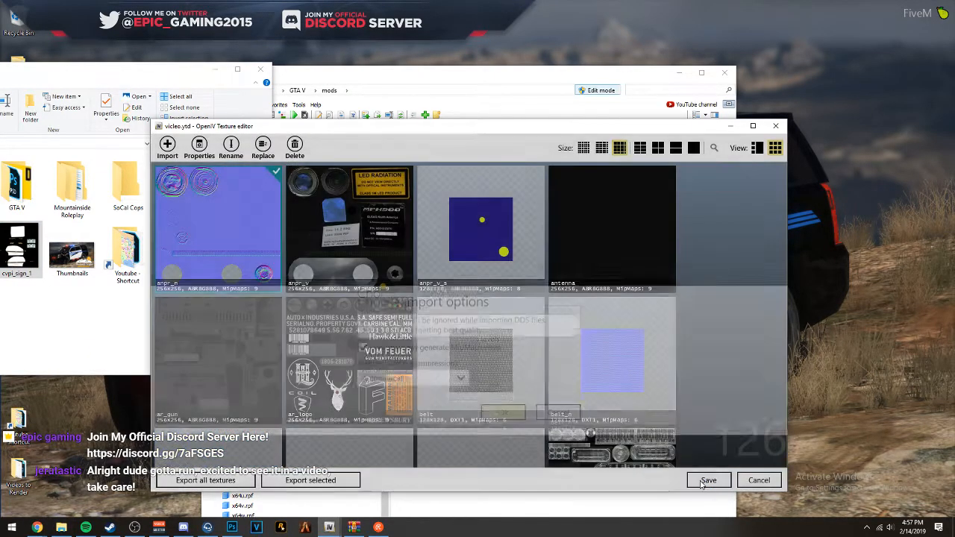
{"action": "left_click", "coordinate": [707, 482]}
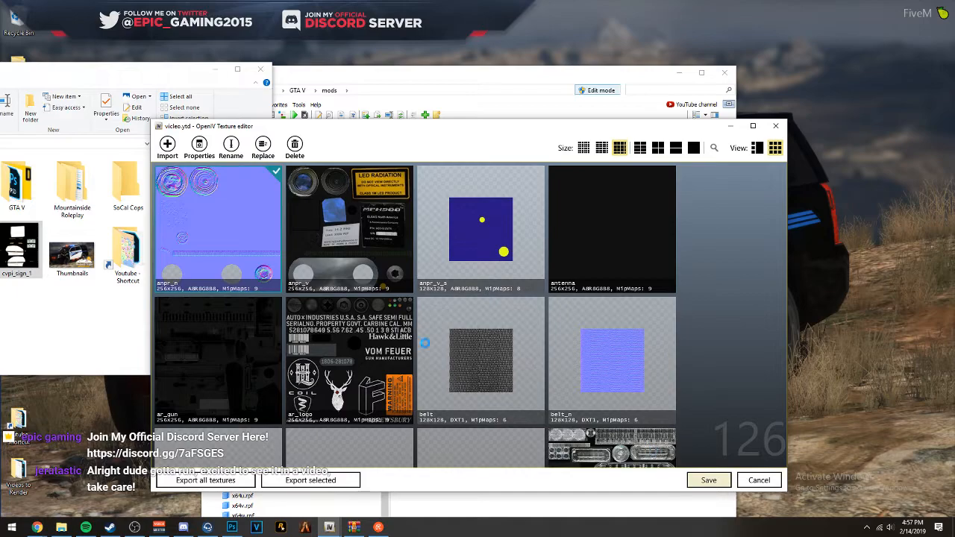
{"action": "left_click", "coordinate": [215, 70]}
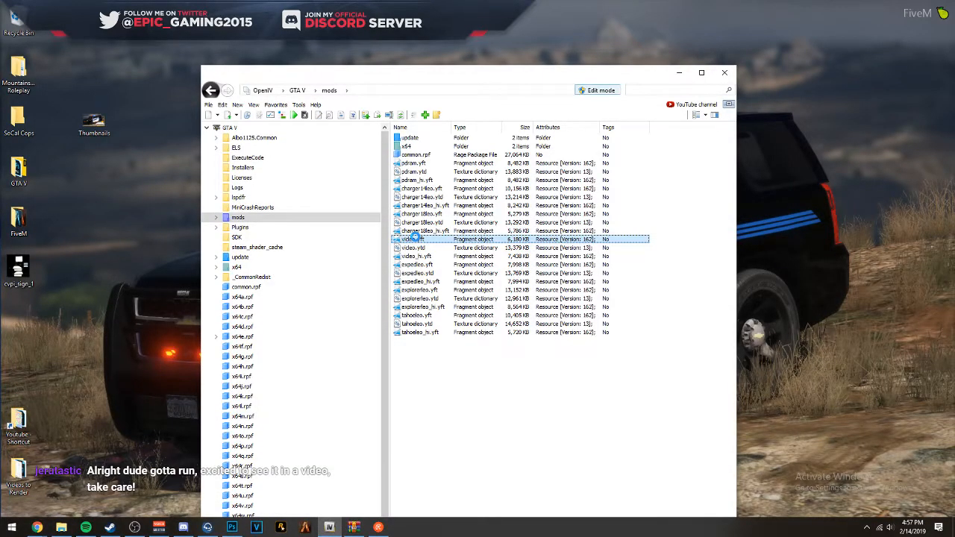
- Open vicleo.yft in a maximized Model Viewer and compare the rear-door seams on the driver and passenger sides
{"action": "double_click", "coordinate": [415, 235]}
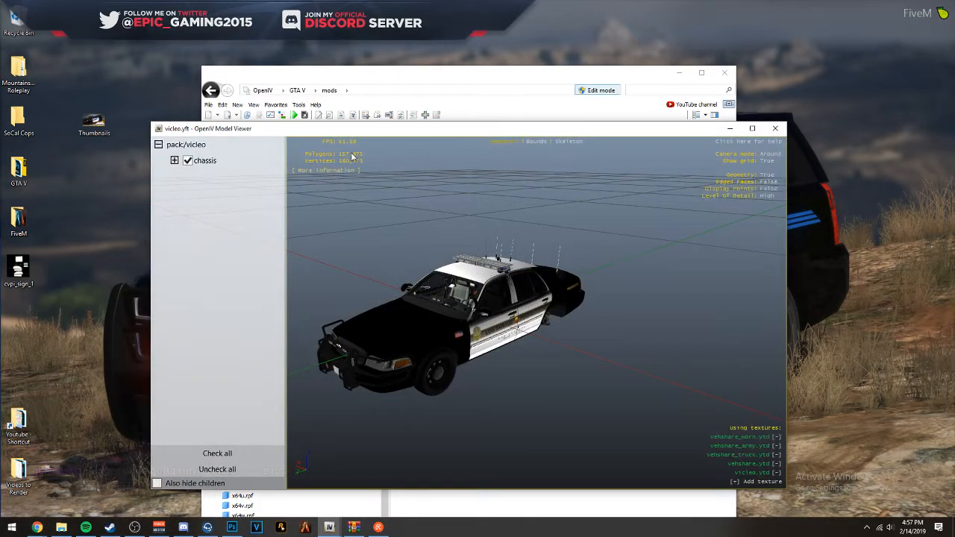
{"action": "left_click_drag", "start_coordinate": [349, 130], "coordinate": [377, 1]}
{"action": "left_click_drag", "start_coordinate": [433, 126], "coordinate": [608, 201]}
{"action": "scroll", "coordinate": [554, 158], "scroll_direction": "up", "scroll_amount": 5}
{"action": "scroll", "coordinate": [554, 157], "scroll_direction": "down", "scroll_amount": 6}
{"action": "scroll", "coordinate": [593, 166], "scroll_direction": "up", "scroll_amount": 4}
{"action": "left_click_drag", "start_coordinate": [413, 198], "coordinate": [306, 221]}
{"action": "scroll", "coordinate": [644, 179], "scroll_direction": "up", "scroll_amount": 5}
{"action": "scroll", "coordinate": [634, 217], "scroll_direction": "down", "scroll_amount": 5}
{"action": "scroll", "coordinate": [713, 188], "scroll_direction": "up", "scroll_amount": 5}
{"action": "scroll", "coordinate": [731, 191], "scroll_direction": "down", "scroll_amount": 5}
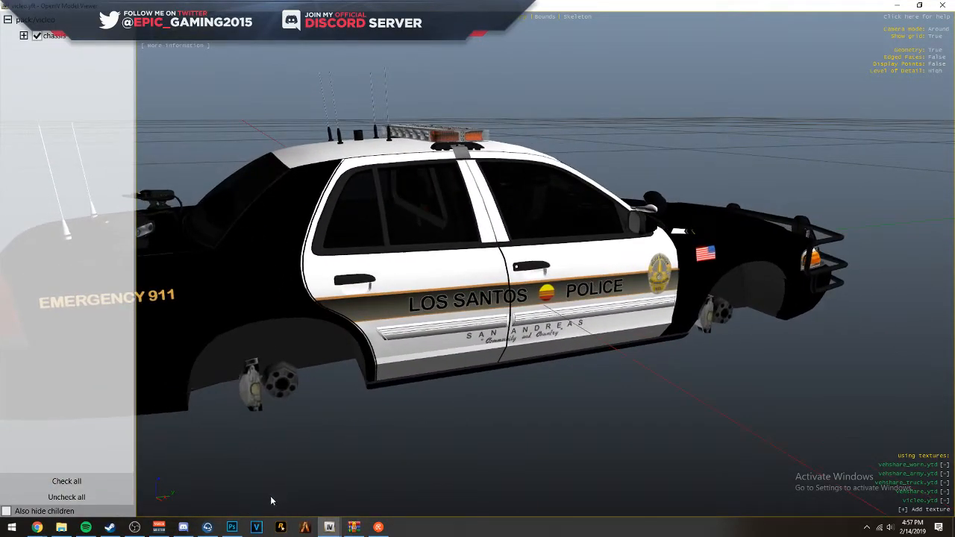
- Switch to Photoshop and lower the textures group's opacity to 50% to inspect the passenger-side rear-door seam
{"action": "left_click", "coordinate": [232, 527]}
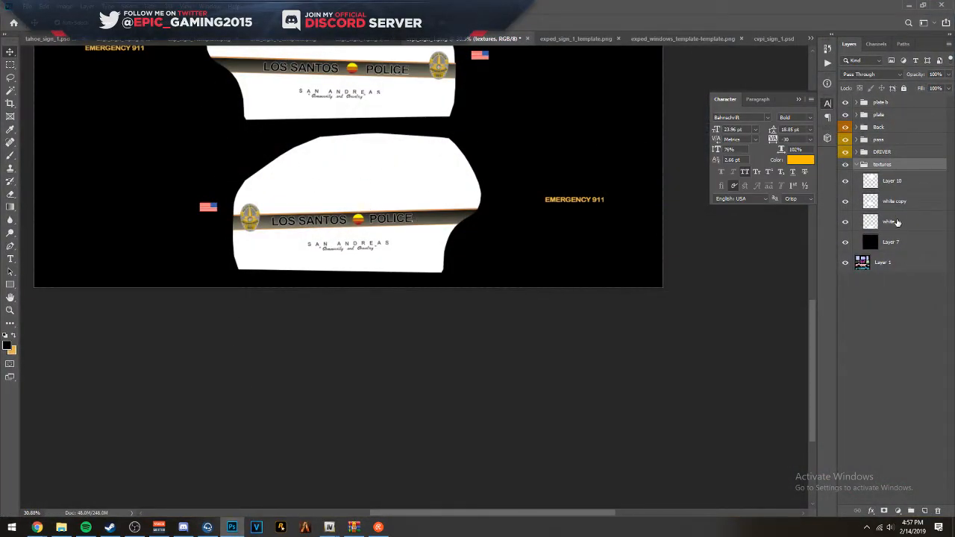
{"action": "key", "text": "5"}
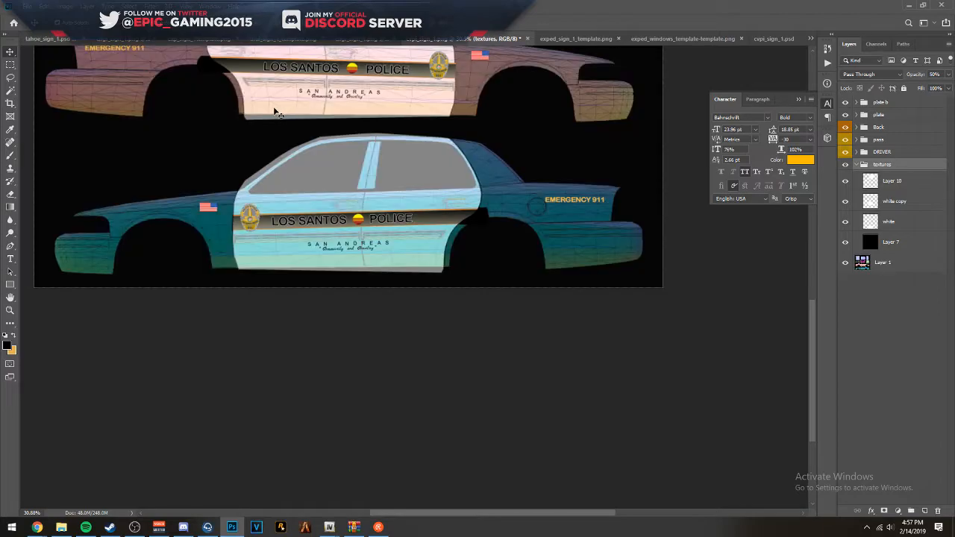
{"action": "scroll", "coordinate": [409, 125], "scroll_direction": "up", "scroll_amount": 3}
{"action": "left_click_drag", "start_coordinate": [367, 153], "coordinate": [512, 329]}
{"action": "left_click_drag", "start_coordinate": [151, 123], "coordinate": [303, 237]}
{"action": "scroll", "coordinate": [303, 237], "scroll_direction": "up", "scroll_amount": 4}
{"action": "scroll", "coordinate": [305, 247], "scroll_direction": "up", "scroll_amount": 15}
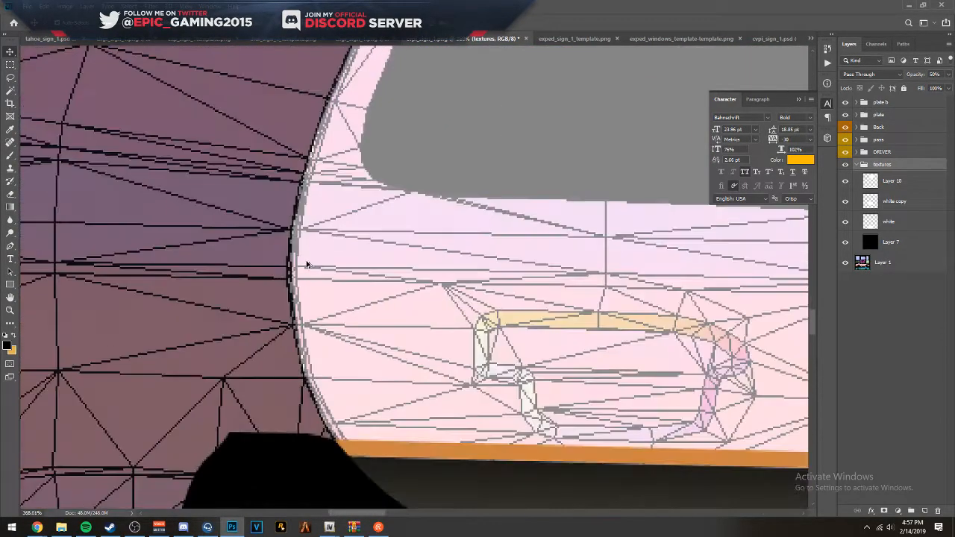
- Free-transform the white copy layer's rear edge slightly inward so it meets the passenger-side rear-door seam
{"action": "left_click", "coordinate": [306, 264], "text": "ctrl"}
{"action": "key", "text": "ctrl+t"}
{"action": "scroll", "coordinate": [273, 396], "scroll_direction": "up", "scroll_amount": 6}
{"action": "scroll", "coordinate": [273, 396], "scroll_direction": "up", "scroll_amount": 1}
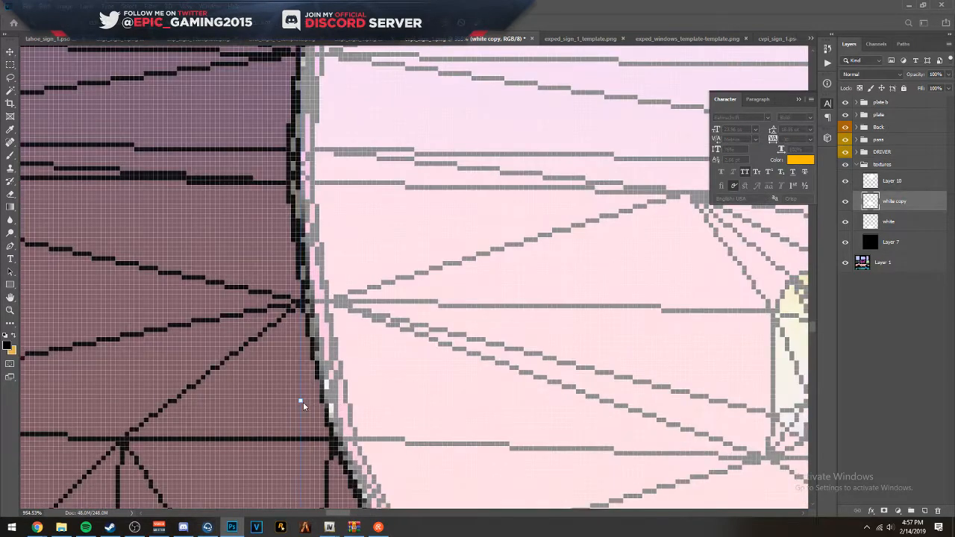
{"action": "left_click_drag", "start_coordinate": [301, 400], "coordinate": [319, 401]}
{"action": "key", "text": "Return"}
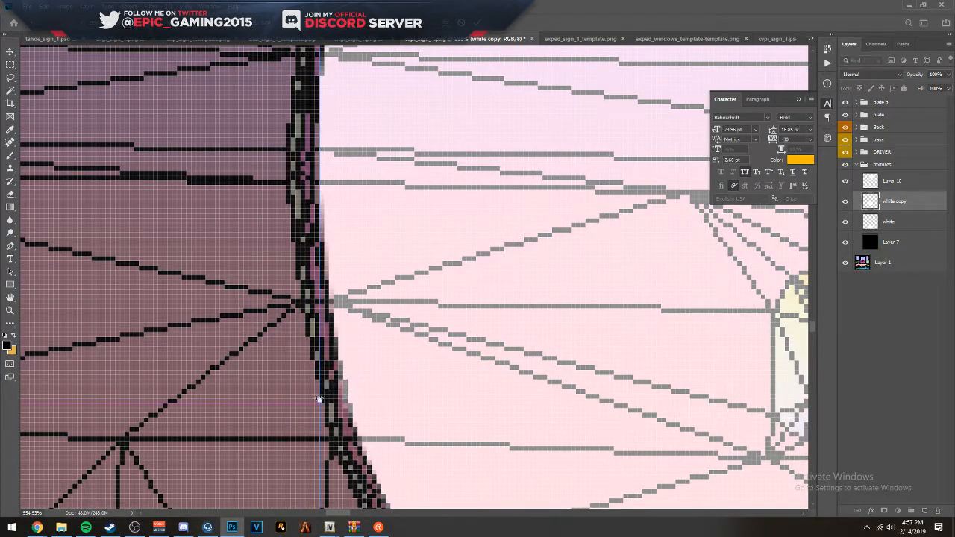
{"action": "left_click_drag", "start_coordinate": [416, 207], "coordinate": [411, 498]}
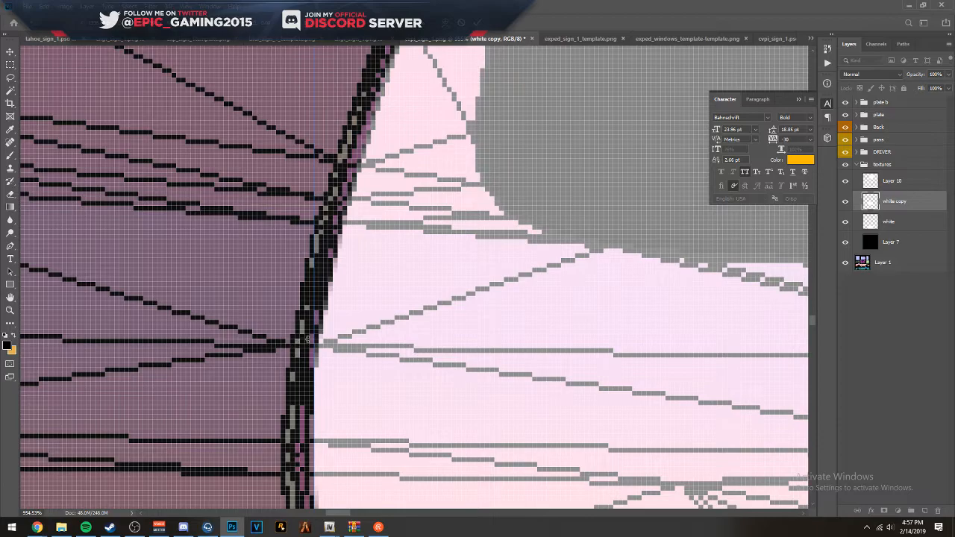
{"action": "scroll", "coordinate": [385, 319], "scroll_direction": "down", "scroll_amount": 8}
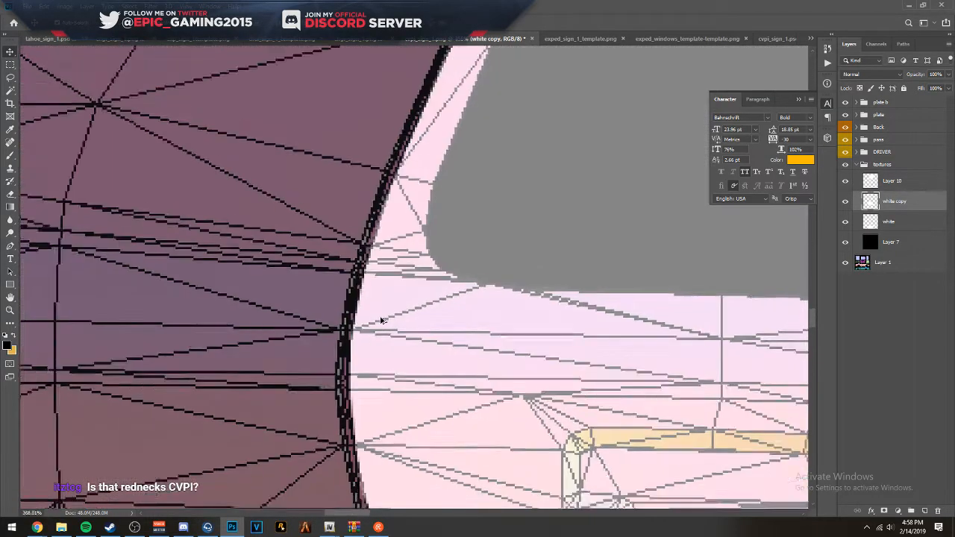
- Free-transform the white copy layer's rear edge outward over the passenger-side rear-door seam and pull it slightly back to fit the seam
{"action": "scroll", "coordinate": [398, 326], "scroll_direction": "up", "scroll_amount": 3}
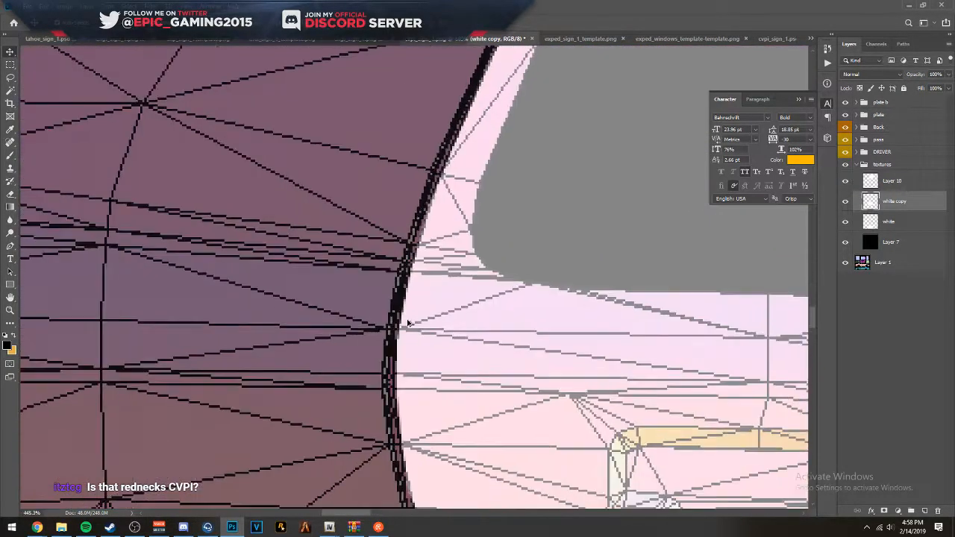
{"action": "key", "text": "ctrl+t"}
{"action": "left_click_drag", "start_coordinate": [395, 359], "coordinate": [390, 360]}
{"action": "key", "text": "Return"}
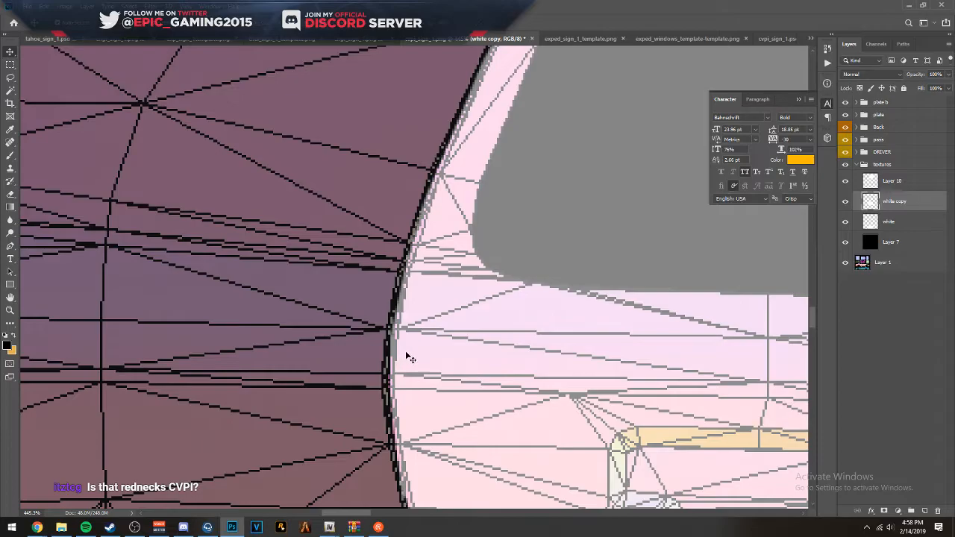
{"action": "scroll", "coordinate": [390, 381], "scroll_direction": "up", "scroll_amount": 3}
{"action": "scroll", "coordinate": [389, 380], "scroll_direction": "up", "scroll_amount": 2}
{"action": "left_click_drag", "start_coordinate": [393, 286], "coordinate": [400, 288]}
{"action": "key", "text": "Return"}
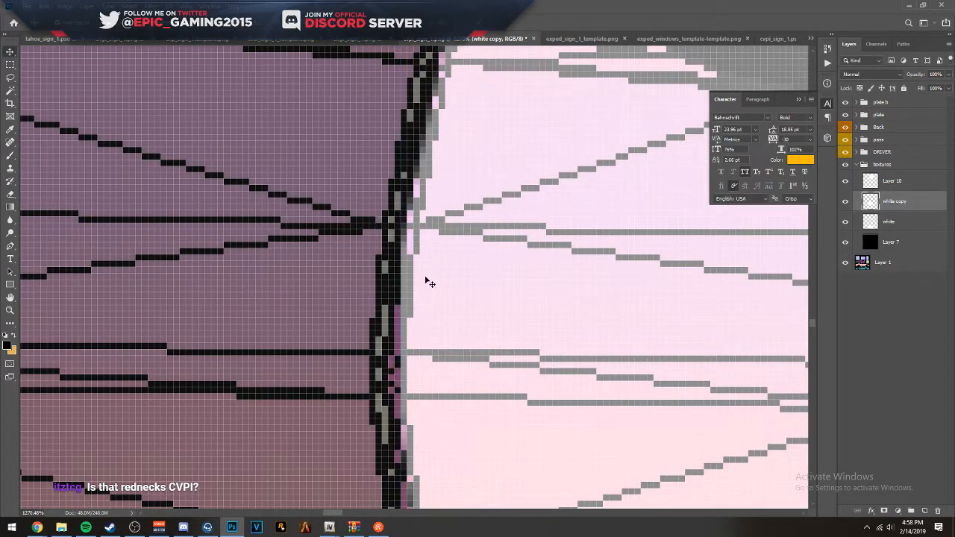
{"action": "scroll", "coordinate": [426, 277], "scroll_direction": "down", "scroll_amount": 8}
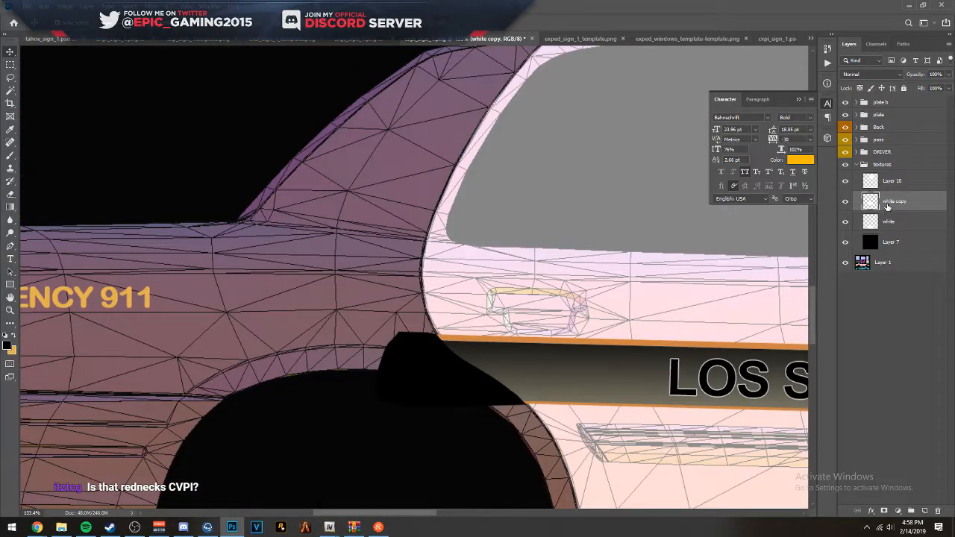
- Restore the textures group's opacity to 100% and export the livery to the Desktop as PNG cvpi_sign_1, replacing the existing file, with large file size
{"action": "left_click", "coordinate": [868, 167]}
{"action": "key", "text": "ctrl+shift+s"}
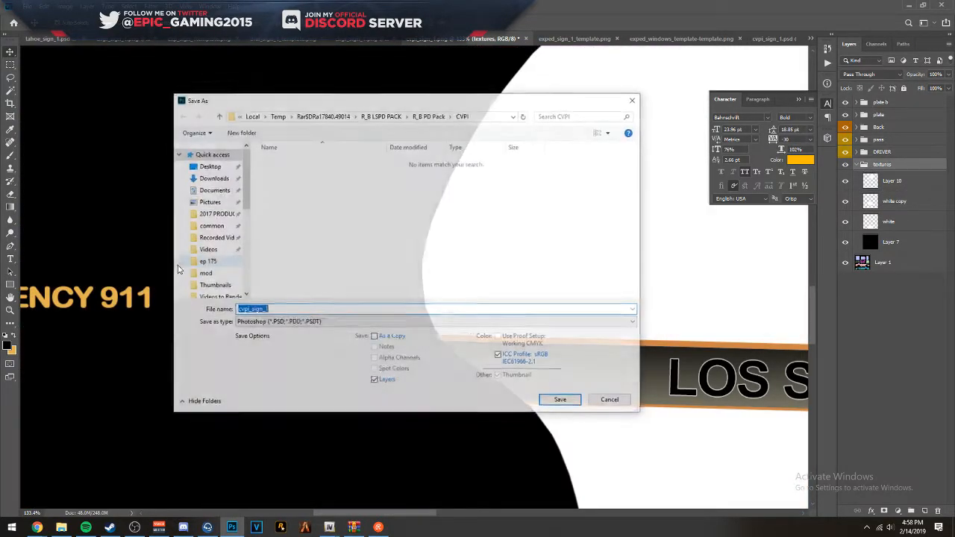
{"action": "left_click", "coordinate": [269, 323]}
{"action": "left_click", "coordinate": [255, 459]}
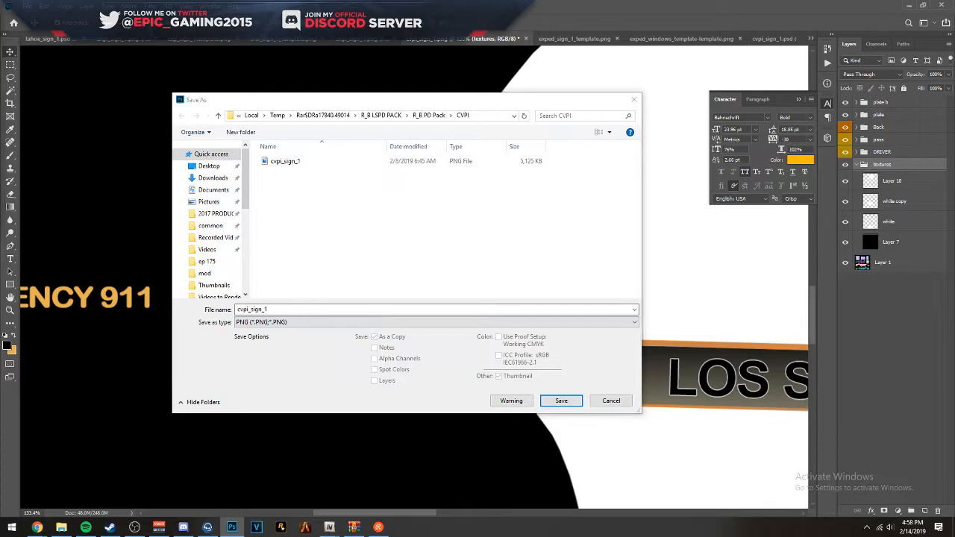
{"action": "key", "text": "alt+Tab"}
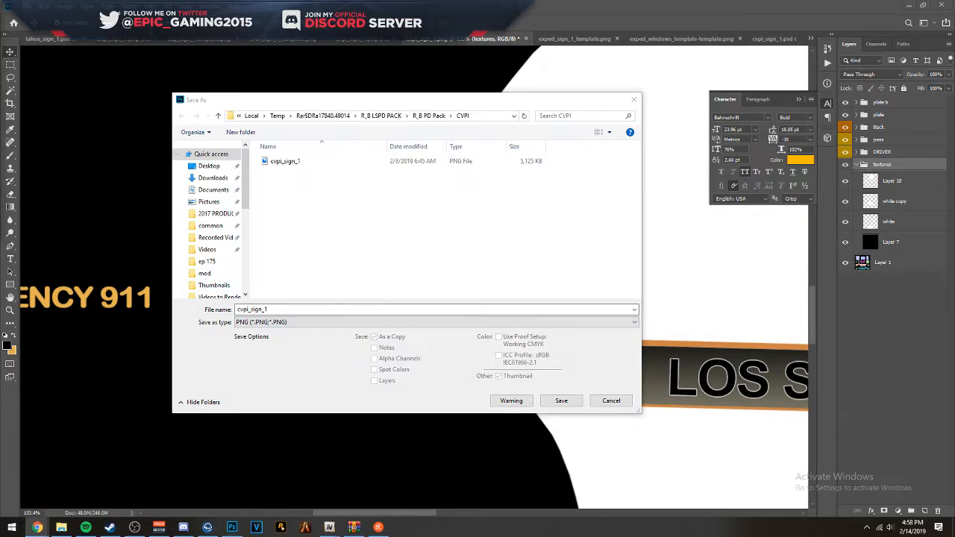
{"action": "left_click", "coordinate": [303, 324]}
{"action": "left_click", "coordinate": [294, 252]}
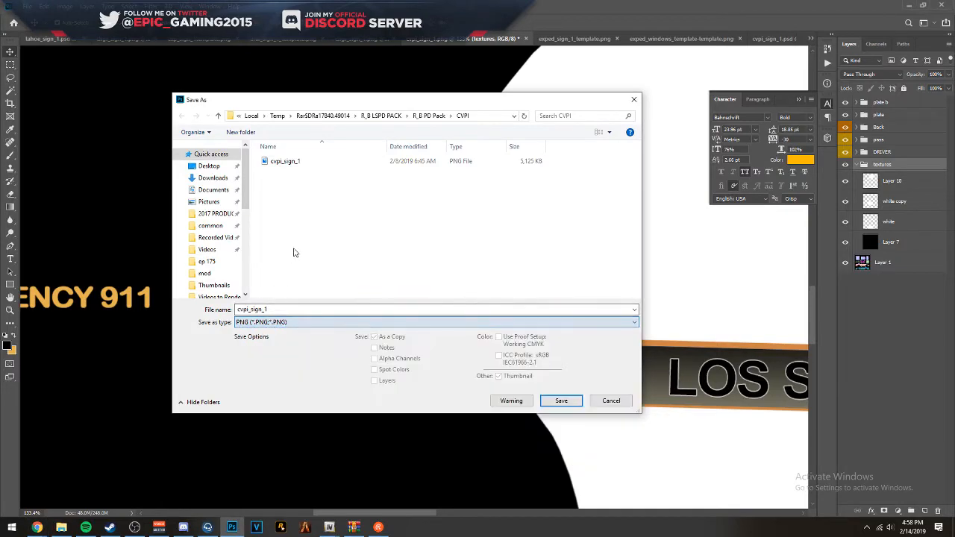
{"action": "left_click", "coordinate": [208, 166]}
{"action": "left_click", "coordinate": [578, 401]}
{"action": "left_click", "coordinate": [498, 263]}
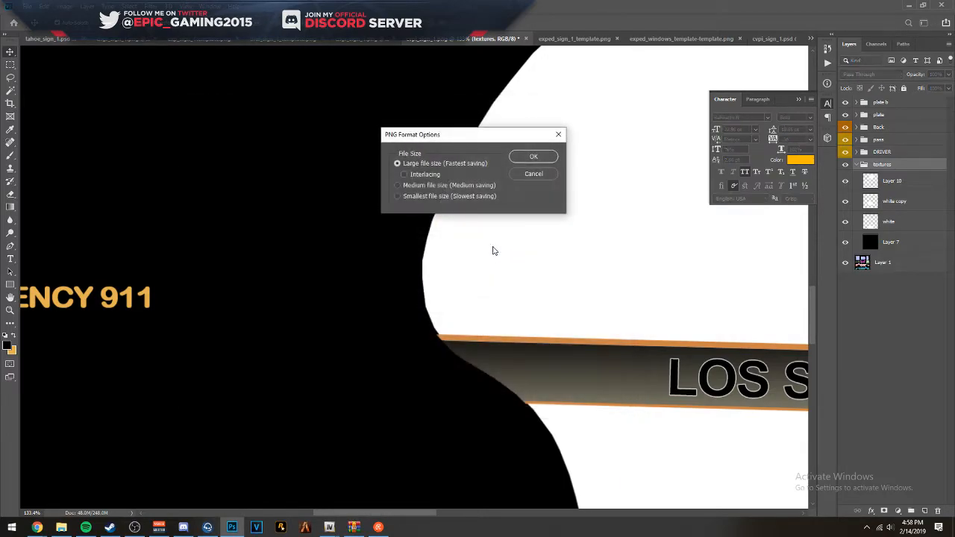
{"action": "left_click", "coordinate": [527, 161]}
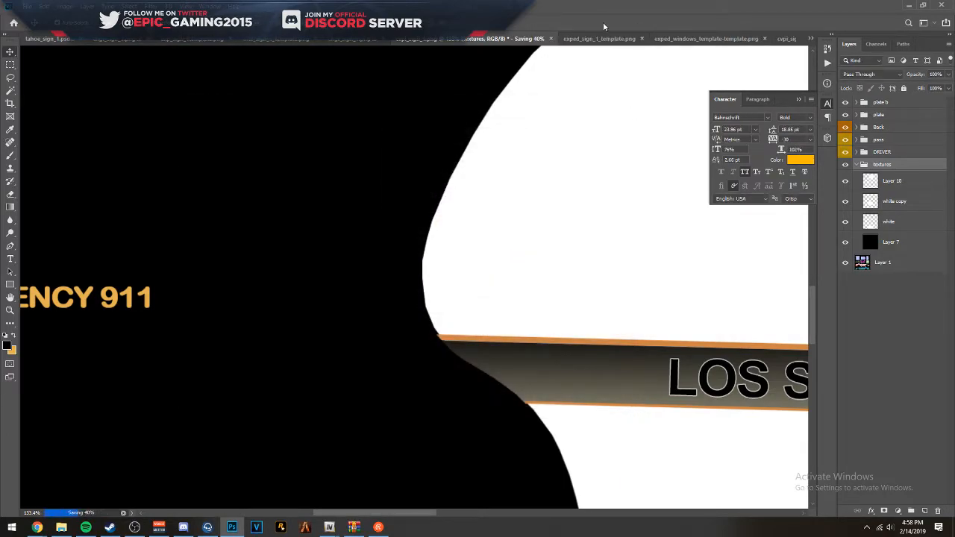
- Switch to OpenIV, open vicleo.ytd, import the updated cvpi_sign_1 PNG from the Desktop, and save the texture dictionary
{"action": "left_click", "coordinate": [905, 5]}
{"action": "left_click", "coordinate": [903, 4]}
{"action": "left_click", "coordinate": [420, 250]}
{"action": "double_click", "coordinate": [420, 248]}
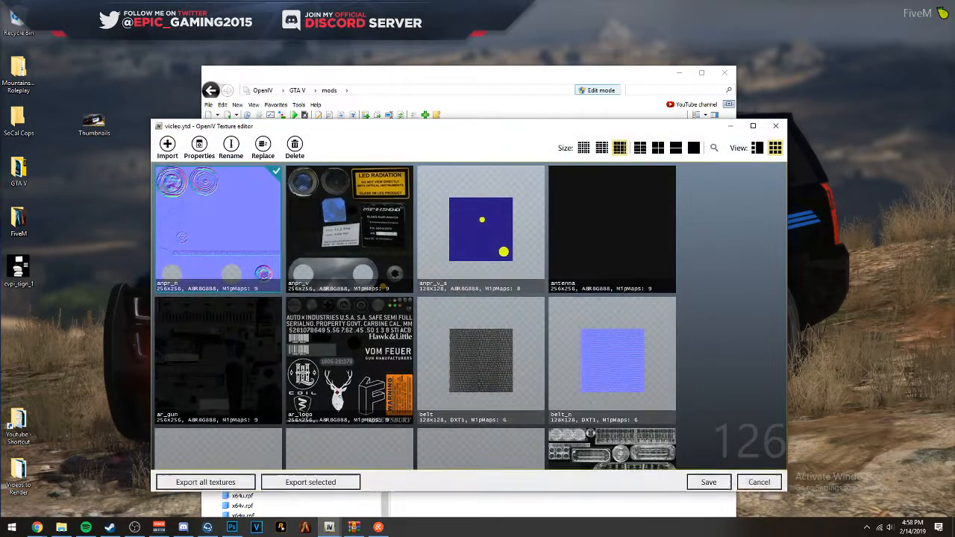
{"action": "left_click", "coordinate": [37, 527]}
{"action": "left_click_drag", "start_coordinate": [22, 269], "coordinate": [467, 302]}
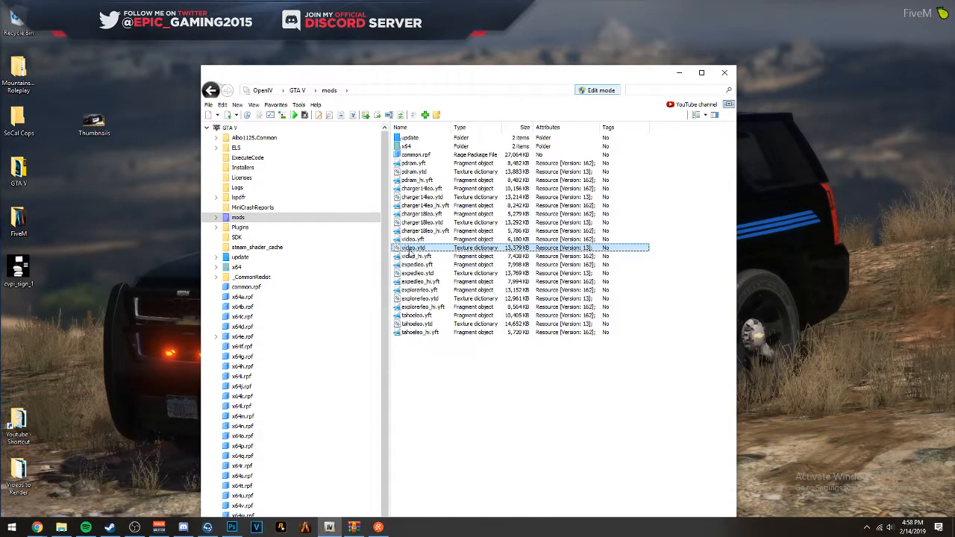
- Open vicleo.yft in a maximized Model Viewer, examine the passenger-side rear-door seam up close, and close the viewer
{"action": "left_click", "coordinate": [421, 240]}
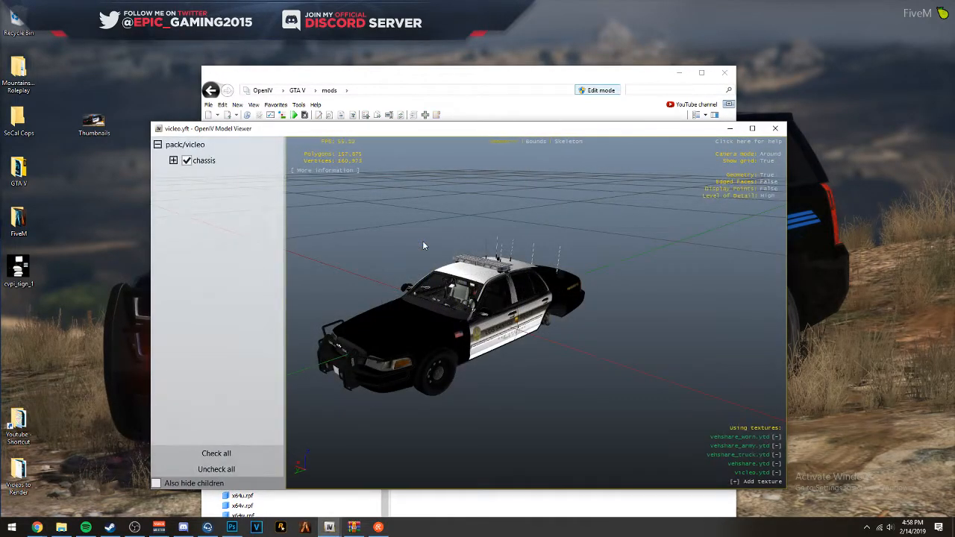
{"action": "left_click", "coordinate": [760, 131]}
{"action": "left_click_drag", "start_coordinate": [531, 147], "coordinate": [384, 155]}
{"action": "scroll", "coordinate": [607, 124], "scroll_direction": "up", "scroll_amount": 4}
{"action": "scroll", "coordinate": [294, 131], "scroll_direction": "up", "scroll_amount": 3}
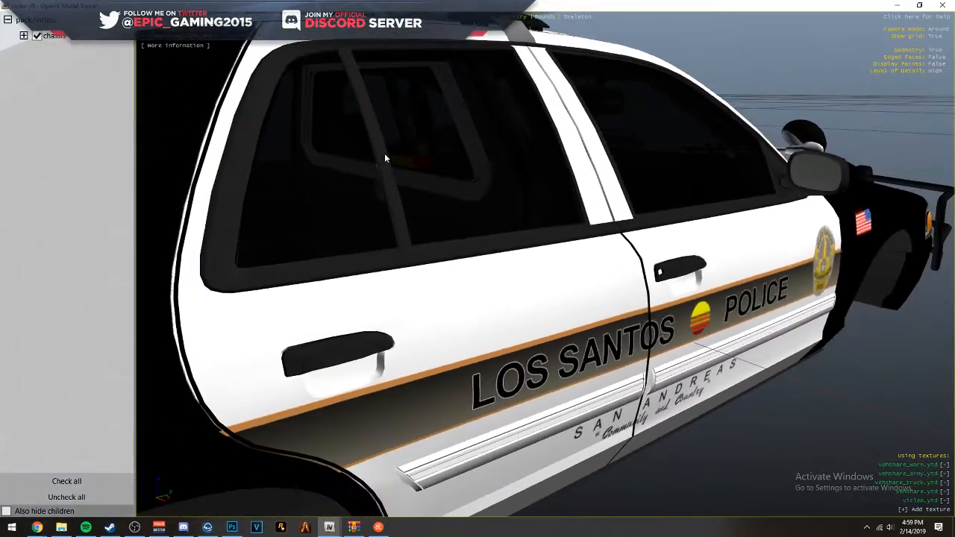
{"action": "left_click", "coordinate": [944, 4]}
- Reopen vicleo.ytd, import the cvpi_sign_1 PNG from the Desktop again, and save it
{"action": "double_click", "coordinate": [415, 247]}
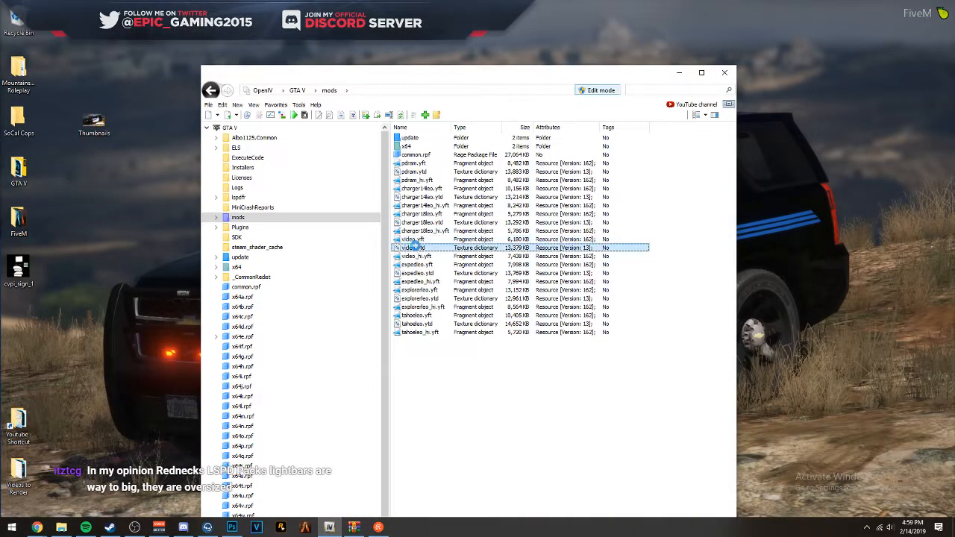
{"action": "left_click_drag", "start_coordinate": [18, 268], "coordinate": [232, 302]}
{"action": "left_click", "coordinate": [500, 365]}
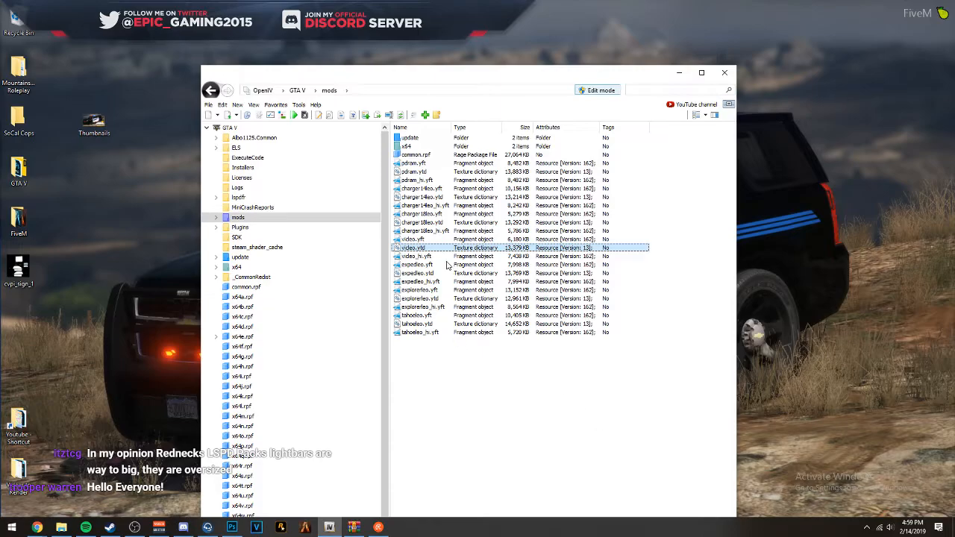
- Open vicleo.yft in the Model Viewer, compare the white door panels on the driver and passenger sides, and close the viewer
{"action": "left_click", "coordinate": [433, 240]}
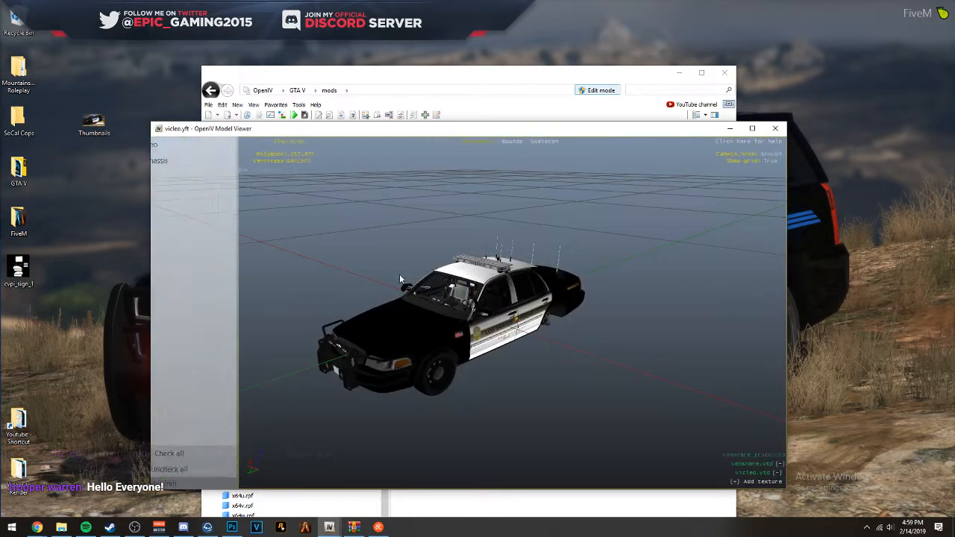
{"action": "left_click_drag", "start_coordinate": [399, 273], "coordinate": [607, 331]}
{"action": "scroll", "coordinate": [451, 268], "scroll_direction": "up", "scroll_amount": 5}
{"action": "scroll", "coordinate": [607, 332], "scroll_direction": "down", "scroll_amount": 5}
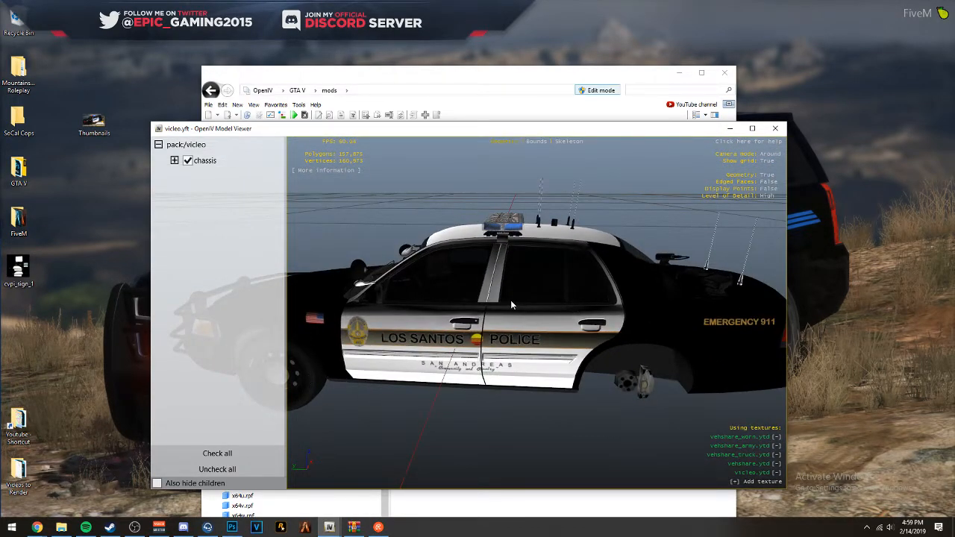
{"action": "left_click_drag", "start_coordinate": [419, 297], "coordinate": [439, 306]}
{"action": "scroll", "coordinate": [535, 289], "scroll_direction": "up", "scroll_amount": 4}
{"action": "left_click_drag", "start_coordinate": [644, 296], "coordinate": [712, 154]}
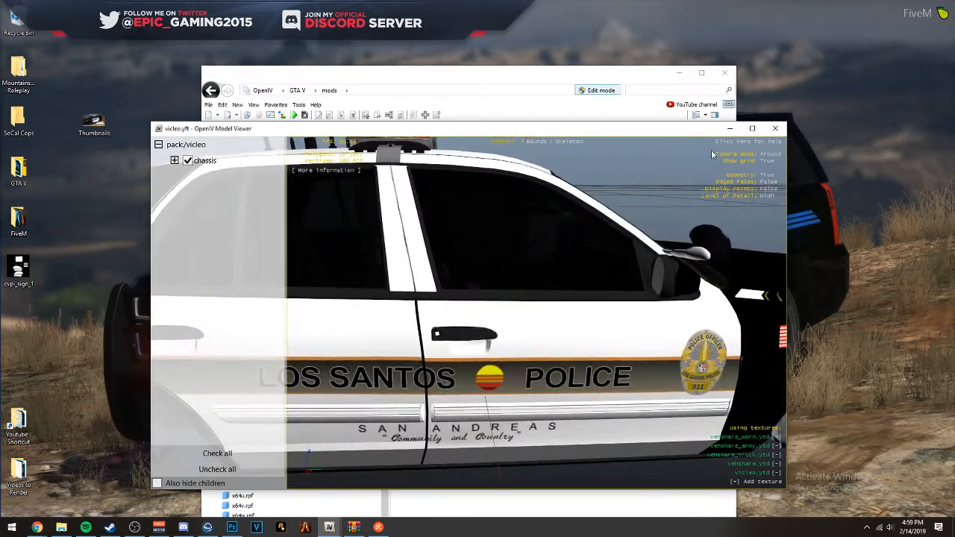
{"action": "left_click", "coordinate": [750, 130]}
{"action": "left_click_drag", "start_coordinate": [370, 199], "coordinate": [840, 157]}
{"action": "scroll", "coordinate": [467, 196], "scroll_direction": "down", "scroll_amount": 4}
{"action": "left_click", "coordinate": [942, 5]}
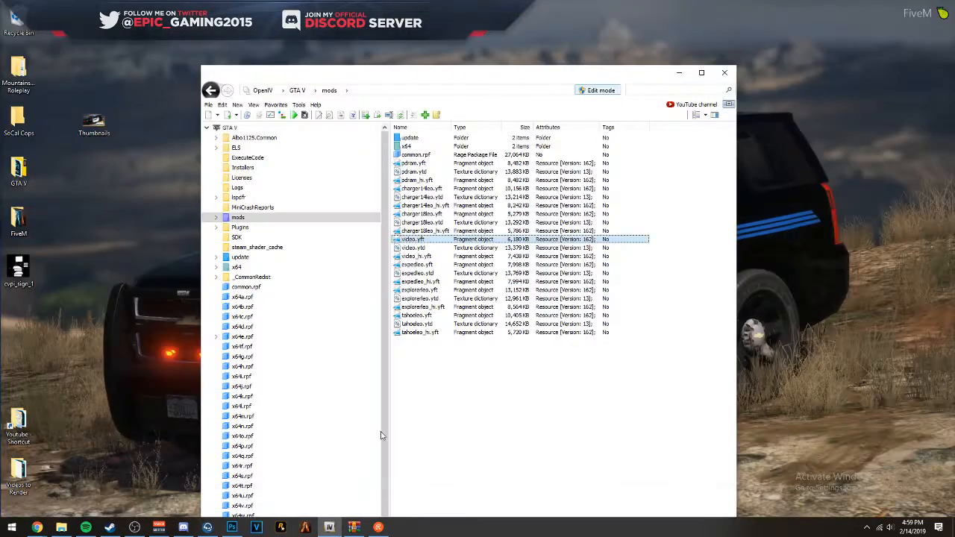
- Switch to Photoshop, set the textures group's opacity to 50%, and free-transform the white copy layer slightly inward along the rear window pillar seam
{"action": "left_click", "coordinate": [232, 528]}
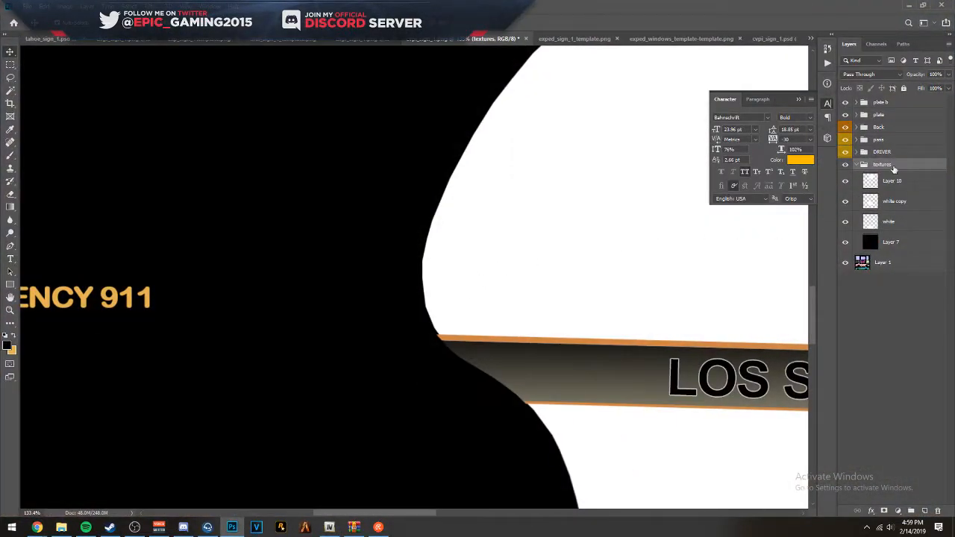
{"action": "key", "text": "5"}
{"action": "scroll", "coordinate": [493, 151], "scroll_direction": "up", "scroll_amount": 3}
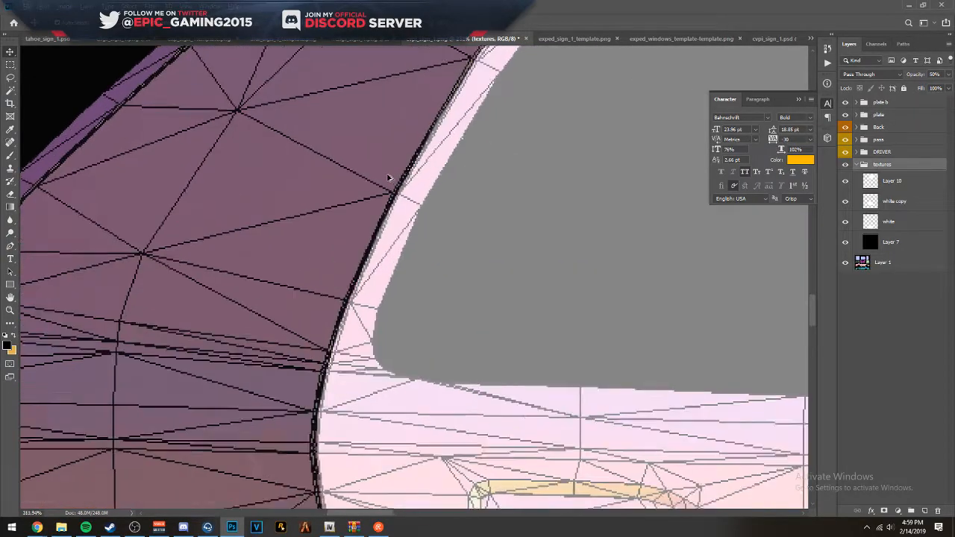
{"action": "scroll", "coordinate": [386, 175], "scroll_direction": "up", "scroll_amount": 3}
{"action": "left_click", "coordinate": [395, 201]}
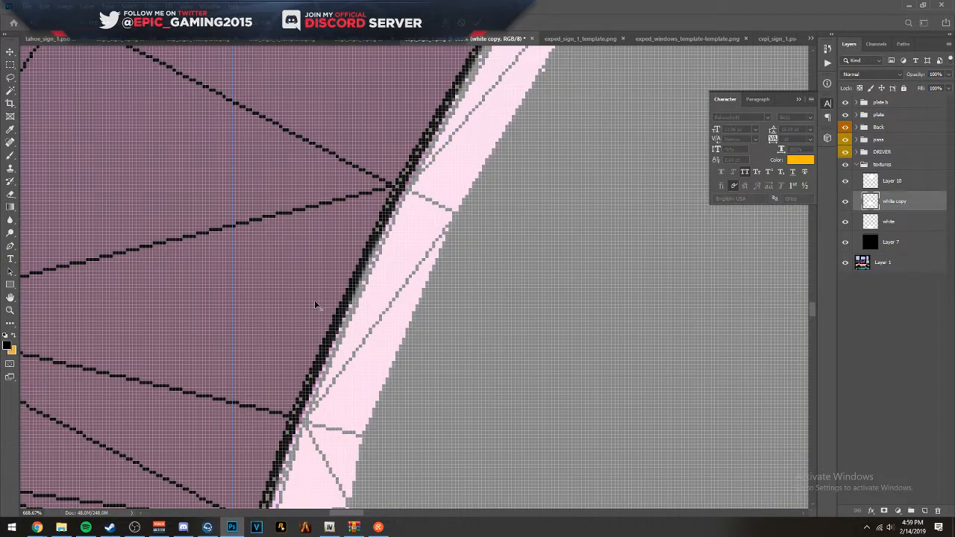
{"action": "scroll", "coordinate": [316, 305], "scroll_direction": "up", "scroll_amount": 2}
{"action": "left_click_drag", "start_coordinate": [168, 321], "coordinate": [177, 326]}
{"action": "key", "text": "Return"}
{"action": "scroll", "coordinate": [191, 326], "scroll_direction": "down", "scroll_amount": 5}
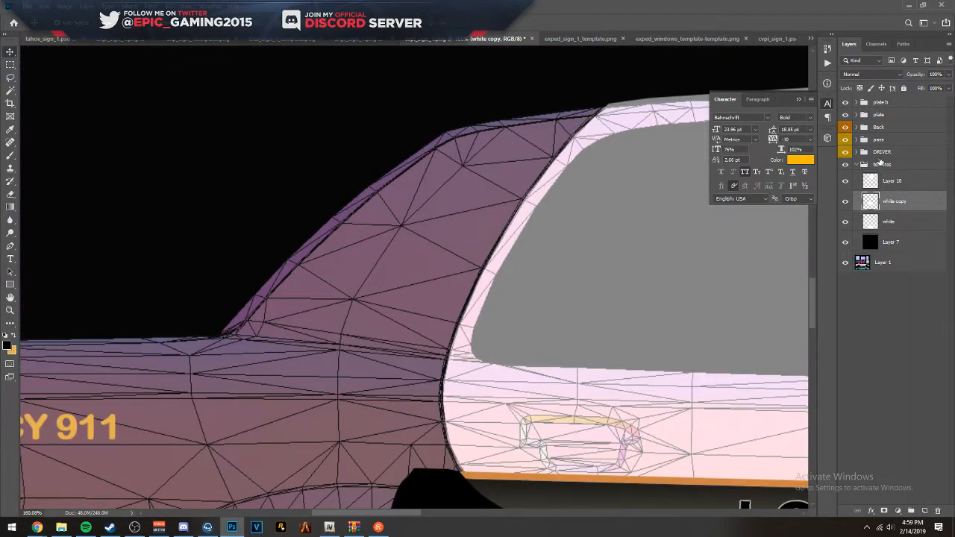
- Return the textures group to 100% opacity and overwrite the Desktop's cvpi_sign_1 PNG with the adjusted livery, using the large file size option
{"action": "left_click", "coordinate": [882, 164]}
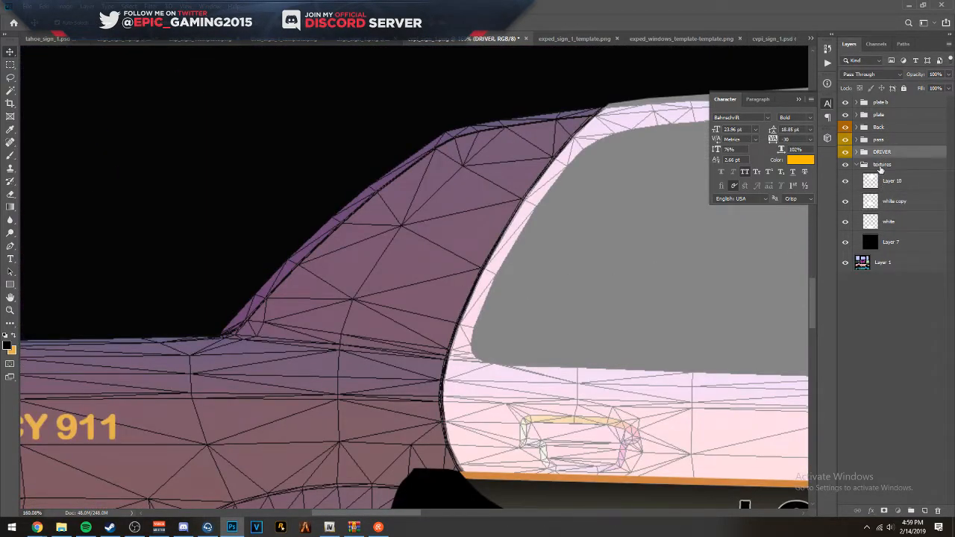
{"action": "key", "text": "ctrl+shift+s"}
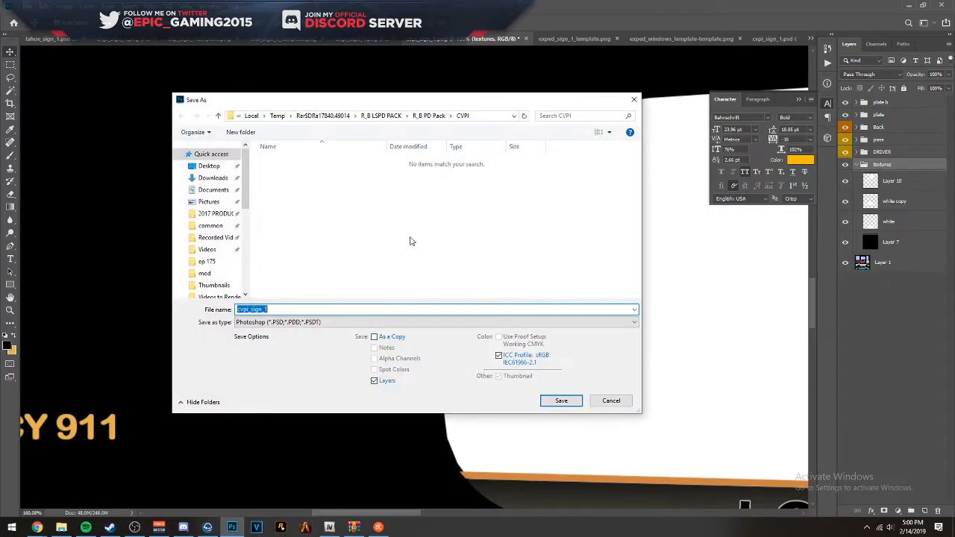
{"action": "left_click", "coordinate": [275, 321]}
{"action": "left_click", "coordinate": [273, 452]}
{"action": "left_click", "coordinate": [268, 324]}
{"action": "left_click", "coordinate": [257, 459]}
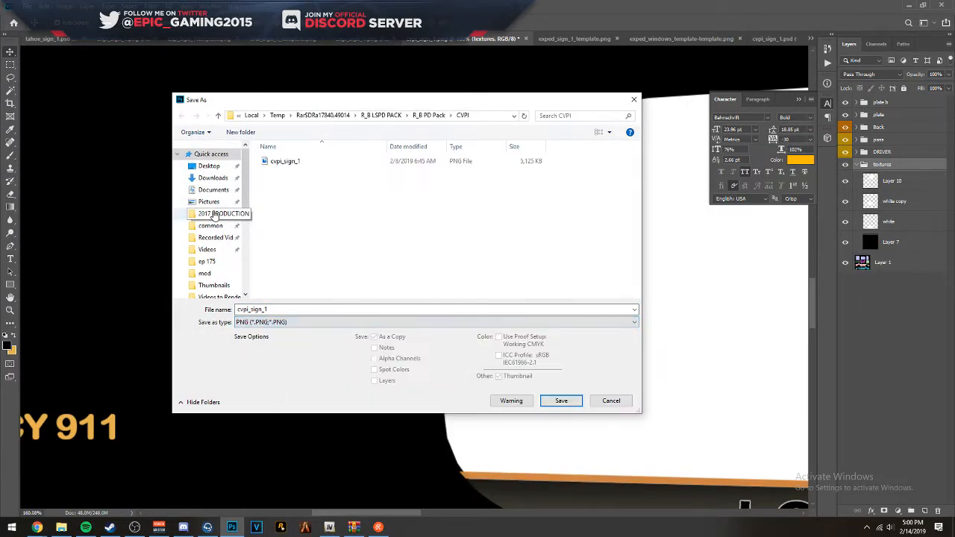
{"action": "left_click", "coordinate": [210, 166]}
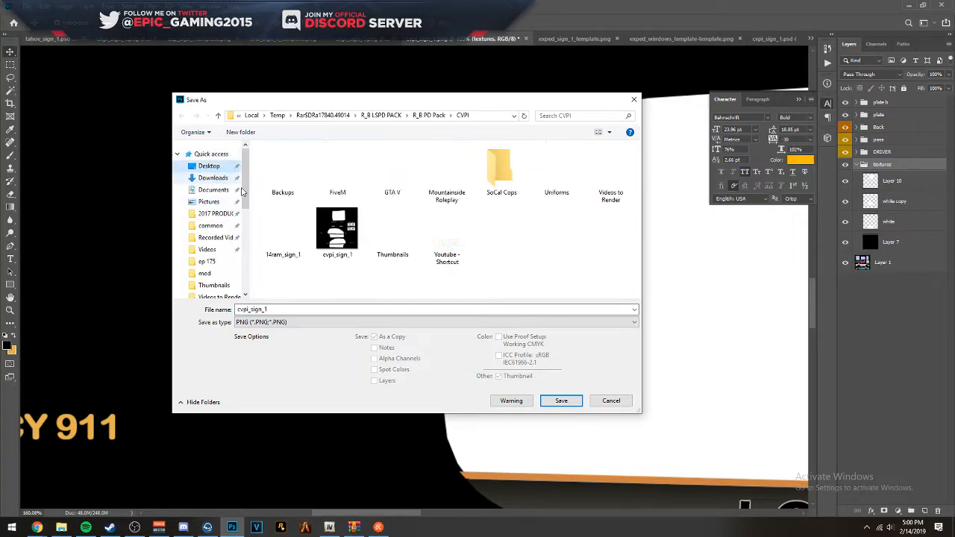
{"action": "left_click", "coordinate": [561, 401]}
{"action": "left_click", "coordinate": [499, 264]}
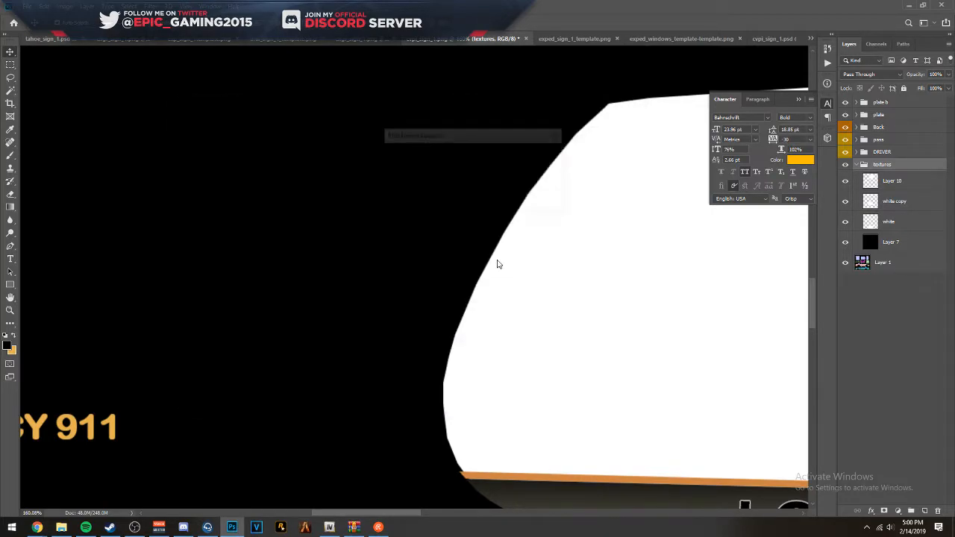
{"action": "left_click", "coordinate": [551, 154]}
- Switch to OpenIV, open vicleo.yft in the Model Viewer, and inspect the car's door panels from several angles
{"action": "left_click", "coordinate": [915, 5]}
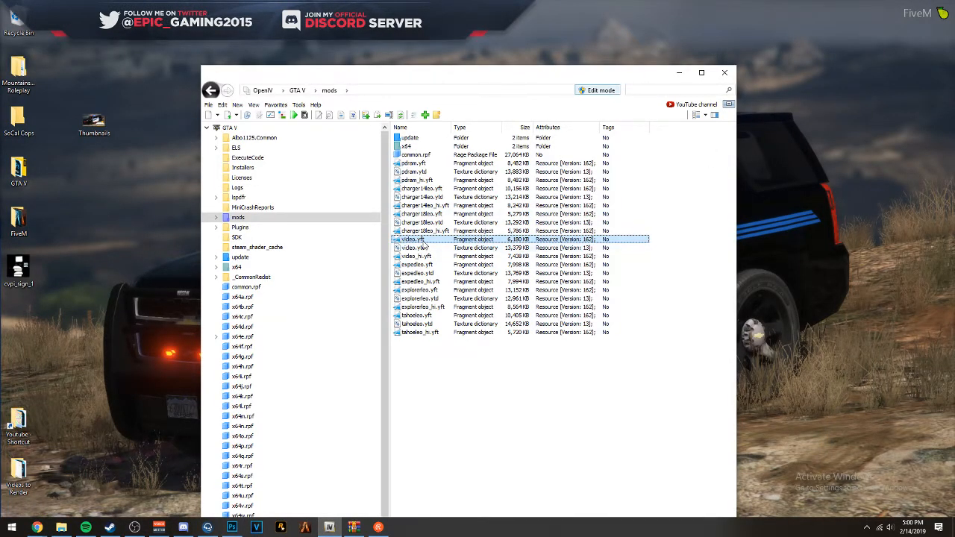
{"action": "double_click", "coordinate": [415, 240]}
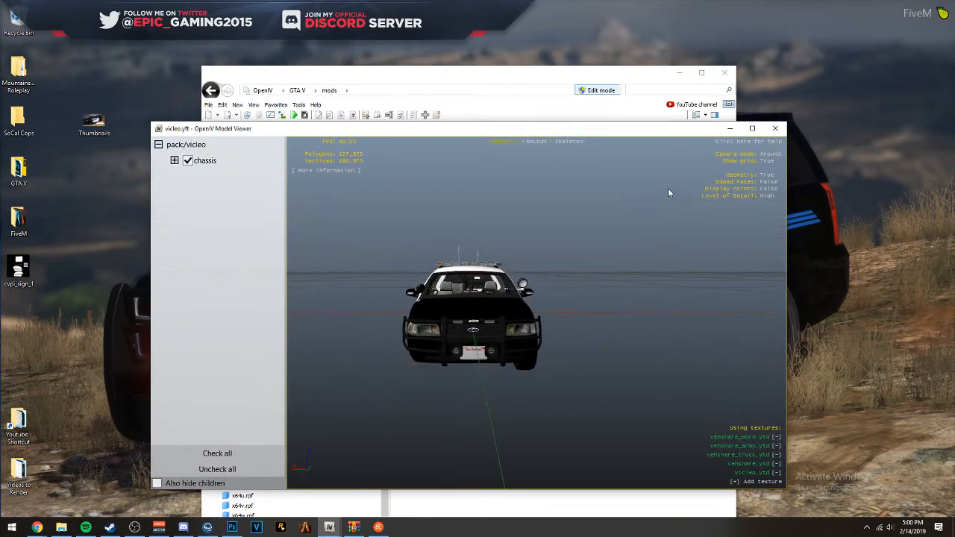
{"action": "left_click_drag", "start_coordinate": [668, 192], "coordinate": [693, 216]}
{"action": "scroll", "coordinate": [545, 199], "scroll_direction": "up", "scroll_amount": 5}
{"action": "scroll", "coordinate": [565, 199], "scroll_direction": "down", "scroll_amount": 3}
{"action": "scroll", "coordinate": [615, 201], "scroll_direction": "up", "scroll_amount": 5}
{"action": "left_click_drag", "start_coordinate": [615, 201], "coordinate": [419, 221]}
{"action": "scroll", "coordinate": [501, 248], "scroll_direction": "down", "scroll_amount": 5}
{"action": "scroll", "coordinate": [382, 230], "scroll_direction": "up", "scroll_amount": 5}
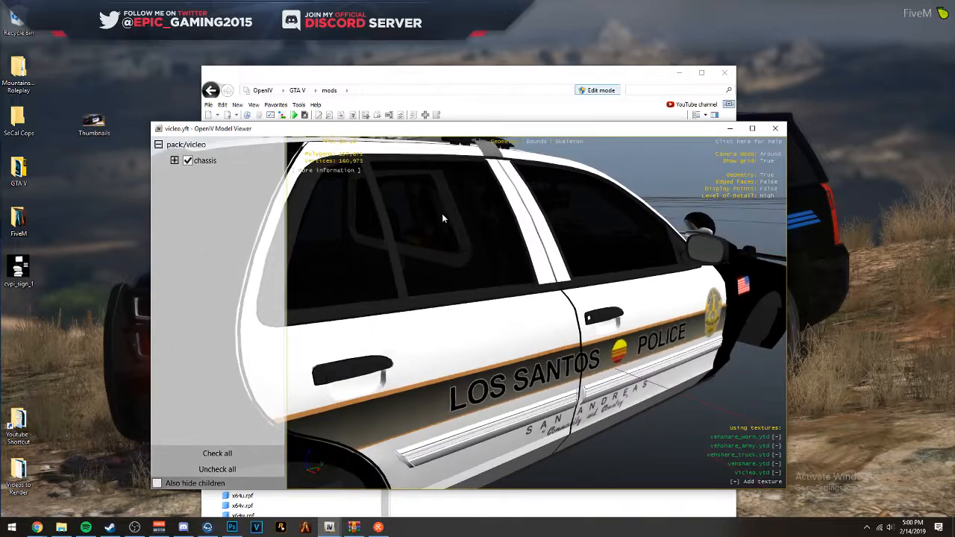
- Maximize the Model Viewer, examine the passenger-side rear-door seam at different distances, and close the viewer
{"action": "left_click", "coordinate": [752, 128]}
{"action": "left_click_drag", "start_coordinate": [411, 180], "coordinate": [346, 151]}
{"action": "scroll", "coordinate": [280, 175], "scroll_direction": "down", "scroll_amount": 5}
{"action": "scroll", "coordinate": [346, 151], "scroll_direction": "up", "scroll_amount": 5}
{"action": "scroll", "coordinate": [351, 157], "scroll_direction": "down", "scroll_amount": 3}
{"action": "scroll", "coordinate": [352, 158], "scroll_direction": "up", "scroll_amount": 5}
{"action": "scroll", "coordinate": [352, 158], "scroll_direction": "down", "scroll_amount": 5}
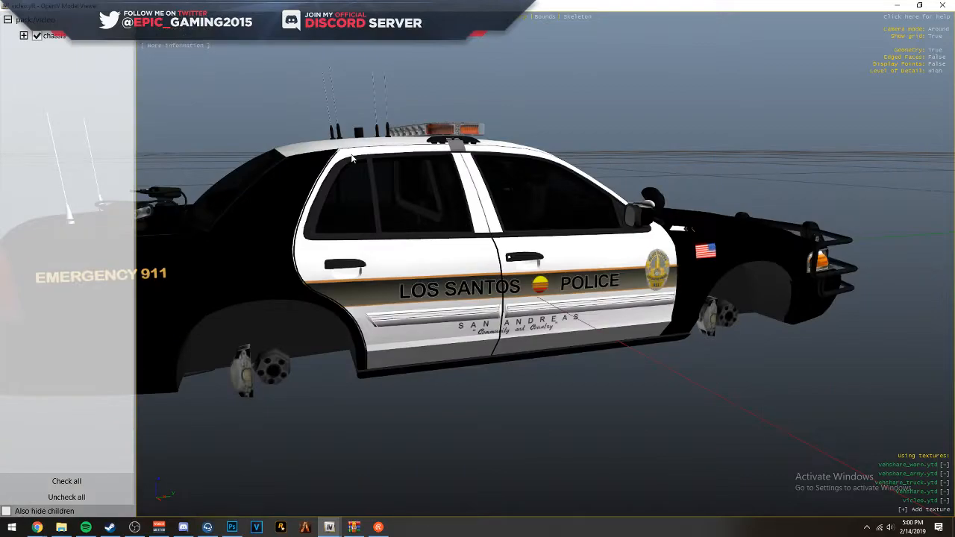
{"action": "left_click_drag", "start_coordinate": [352, 158], "coordinate": [319, 159]}
{"action": "left_click", "coordinate": [942, 5]}
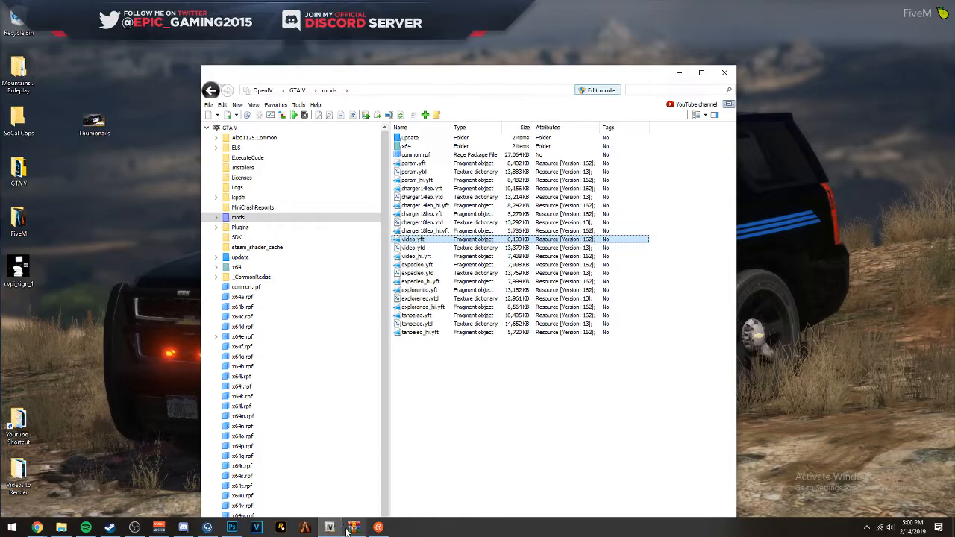
- Switch to Photoshop and free-transform the white copy layer, pulling its outer edge slightly inward along the rear window pillar seam
{"action": "left_click", "coordinate": [232, 527]}
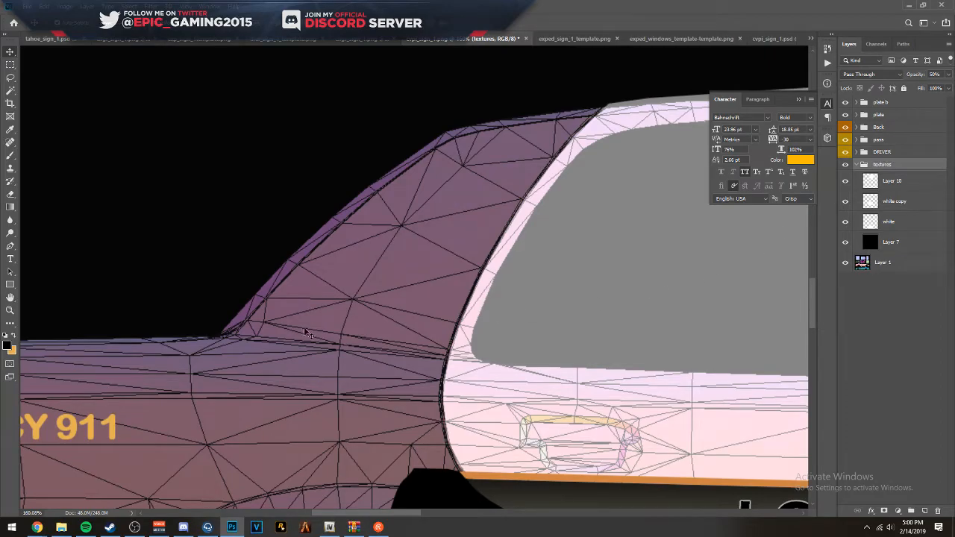
{"action": "scroll", "coordinate": [448, 313], "scroll_direction": "up", "scroll_amount": 4}
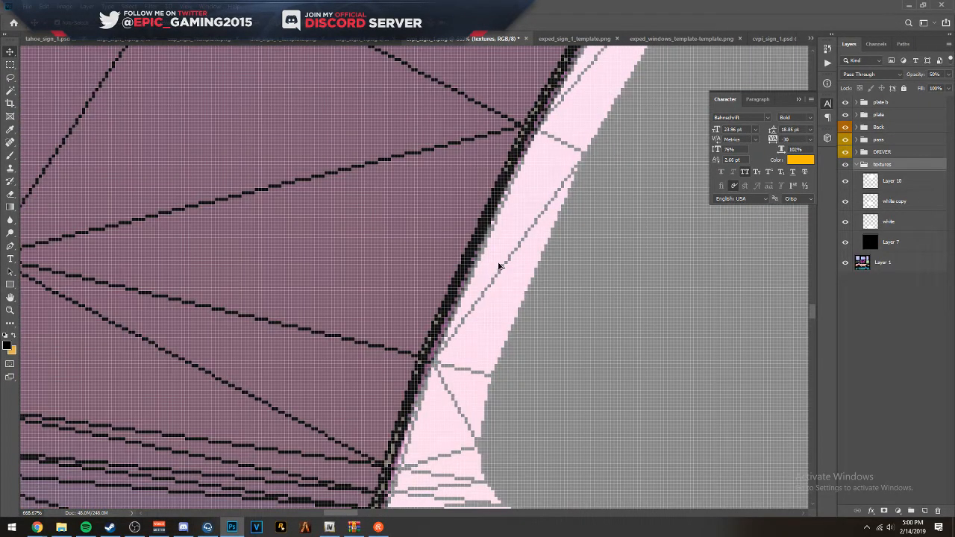
{"action": "left_click_drag", "start_coordinate": [560, 174], "coordinate": [400, 321]}
{"action": "key", "text": "ctrl+t"}
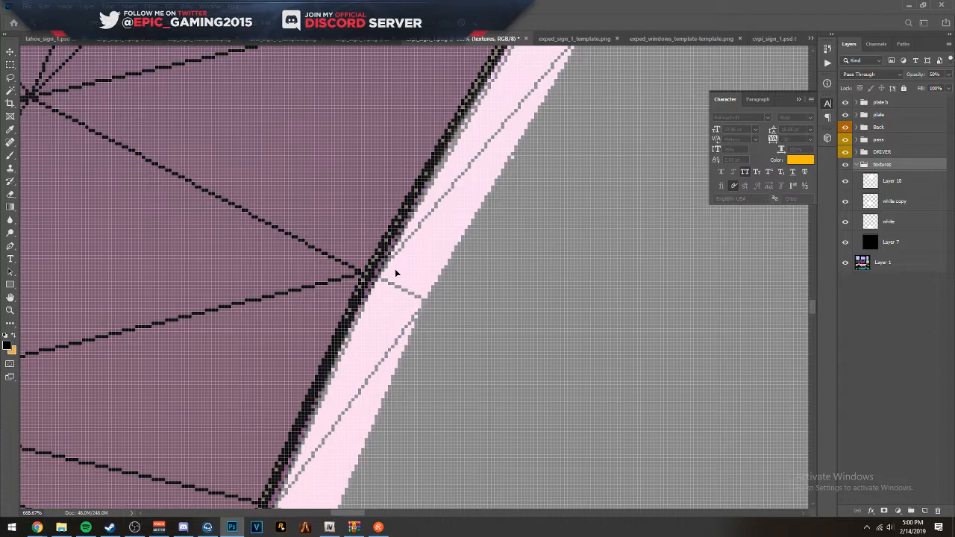
{"action": "key", "text": "Escape"}
{"action": "left_click", "coordinate": [920, 186]}
{"action": "left_click", "coordinate": [454, 243]}
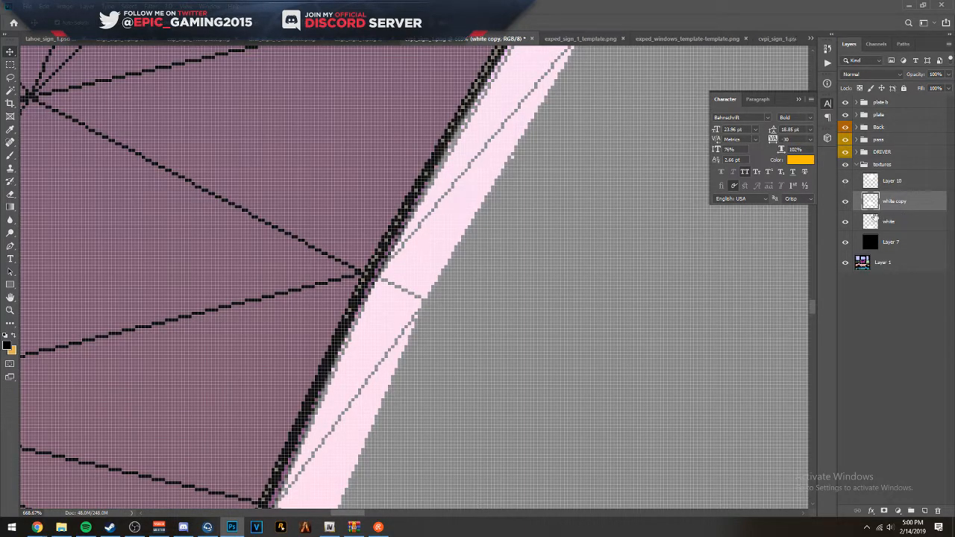
{"action": "key", "text": "ctrl+t"}
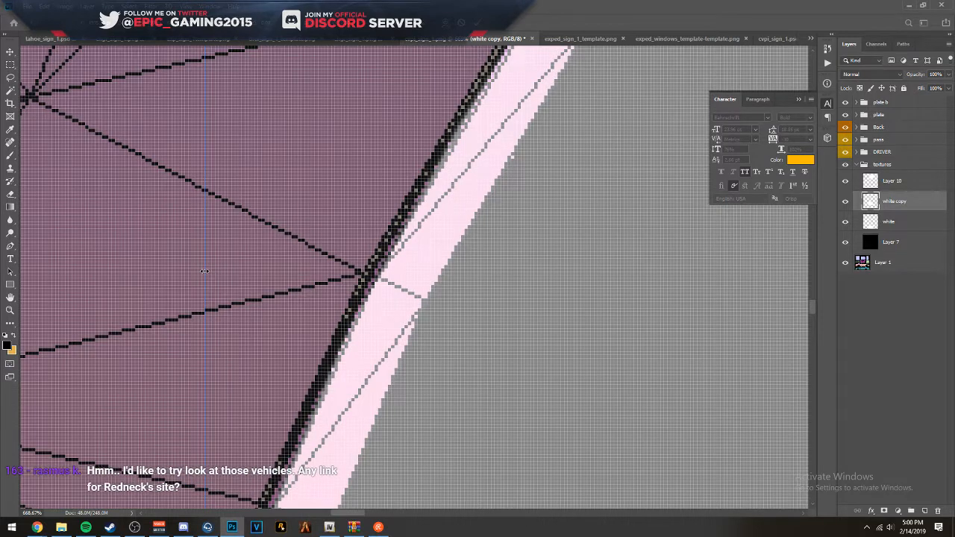
{"action": "left_click_drag", "start_coordinate": [205, 271], "coordinate": [208, 270]}
{"action": "key", "text": "Return"}
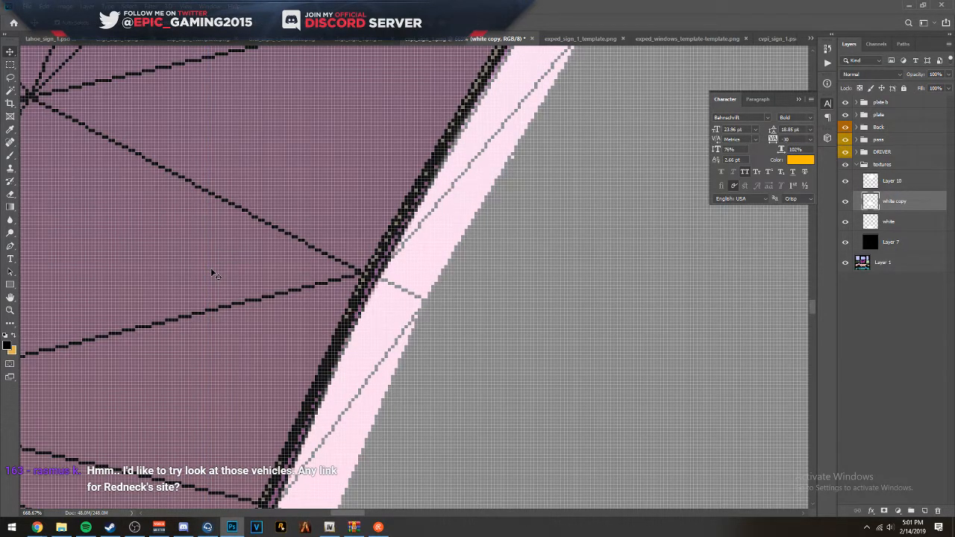
- Restore the textures group to full opacity and overwrite the Desktop's cvpi_sign_1 PNG with the refitted livery, using the large file size option
{"action": "left_click", "coordinate": [891, 164]}
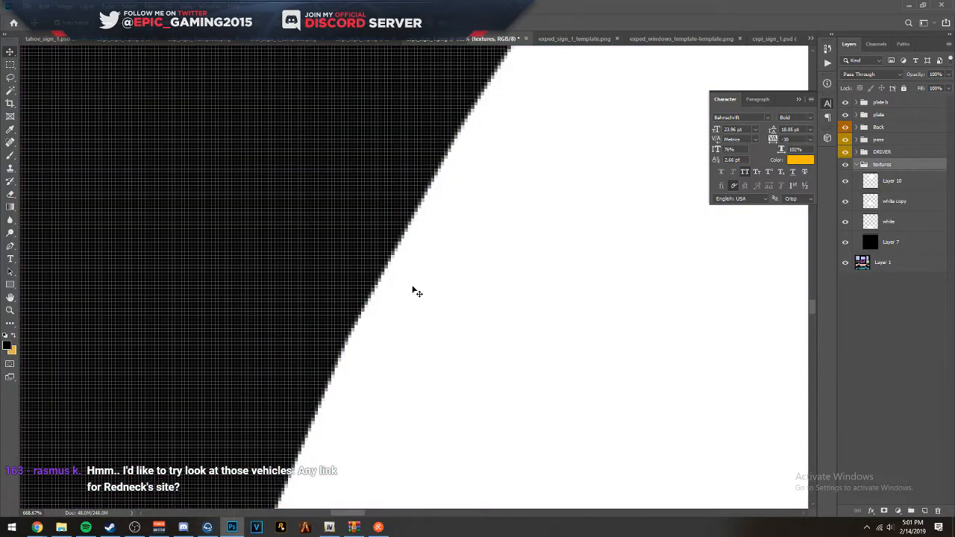
{"action": "scroll", "coordinate": [416, 288], "scroll_direction": "down", "scroll_amount": 12}
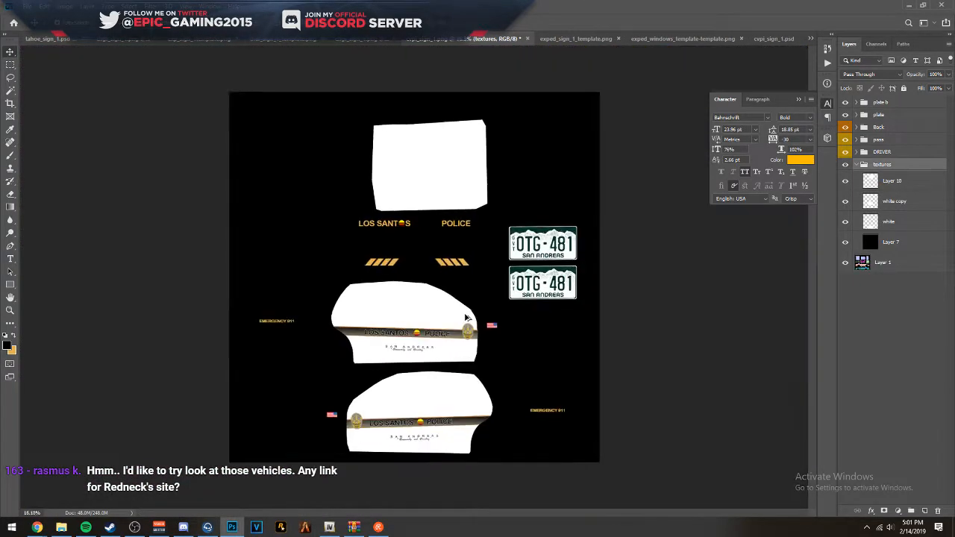
{"action": "scroll", "coordinate": [466, 318], "scroll_direction": "up", "scroll_amount": 1}
{"action": "key", "text": "ctrl+shift+s"}
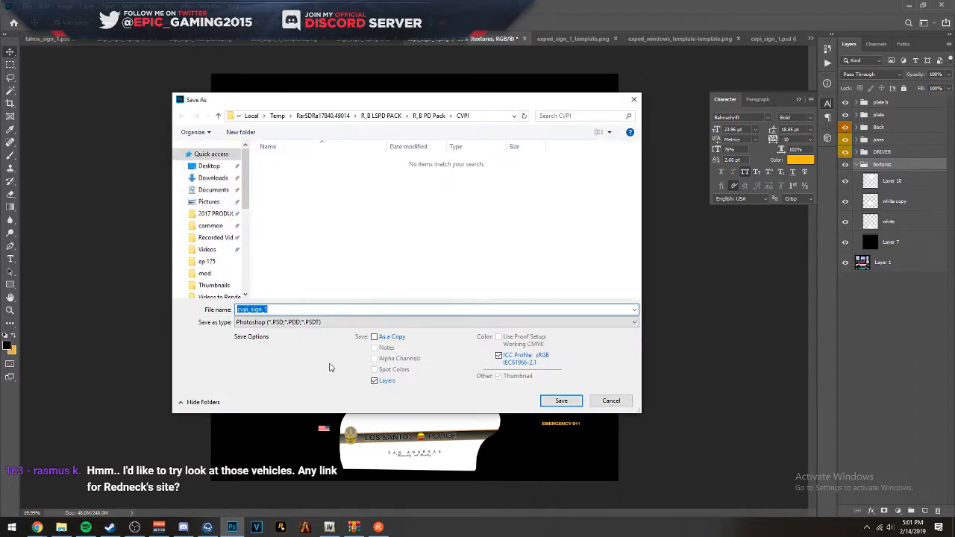
{"action": "left_click", "coordinate": [303, 322]}
{"action": "left_click", "coordinate": [258, 458]}
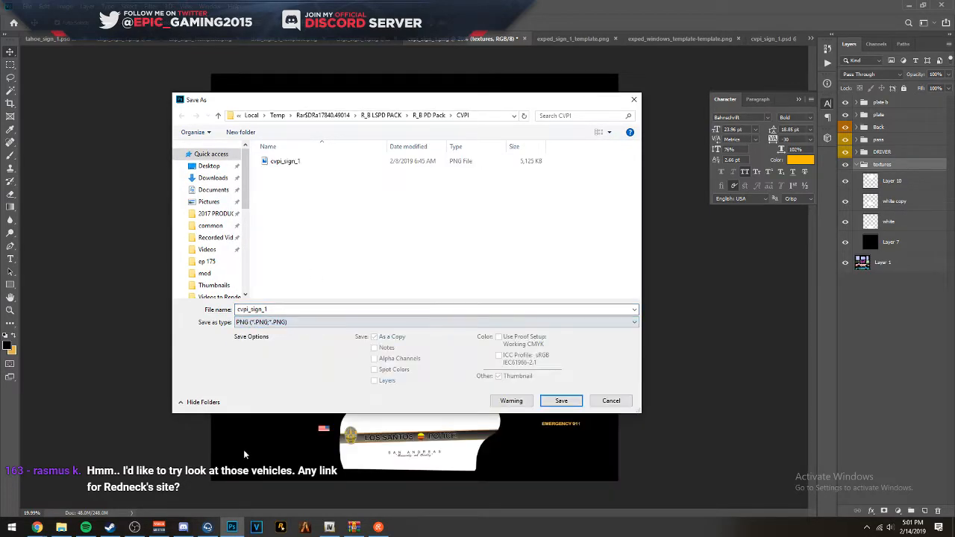
{"action": "left_click", "coordinate": [224, 165]}
{"action": "left_click", "coordinate": [561, 401]}
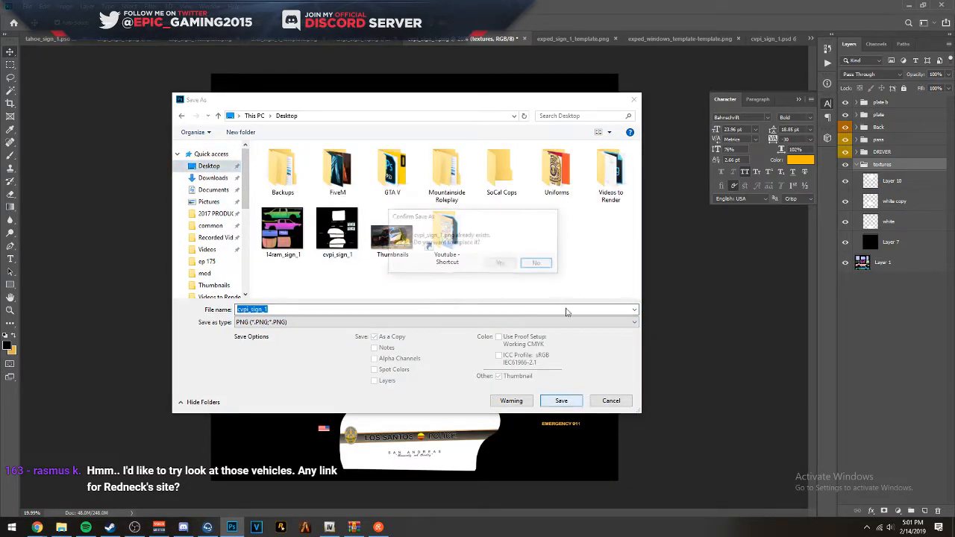
{"action": "left_click", "coordinate": [505, 261]}
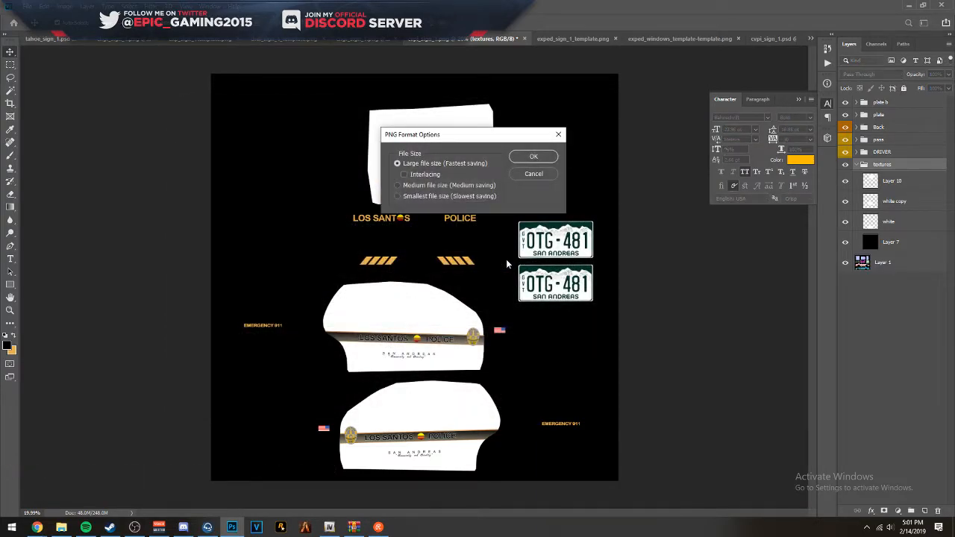
{"action": "left_click", "coordinate": [536, 158]}
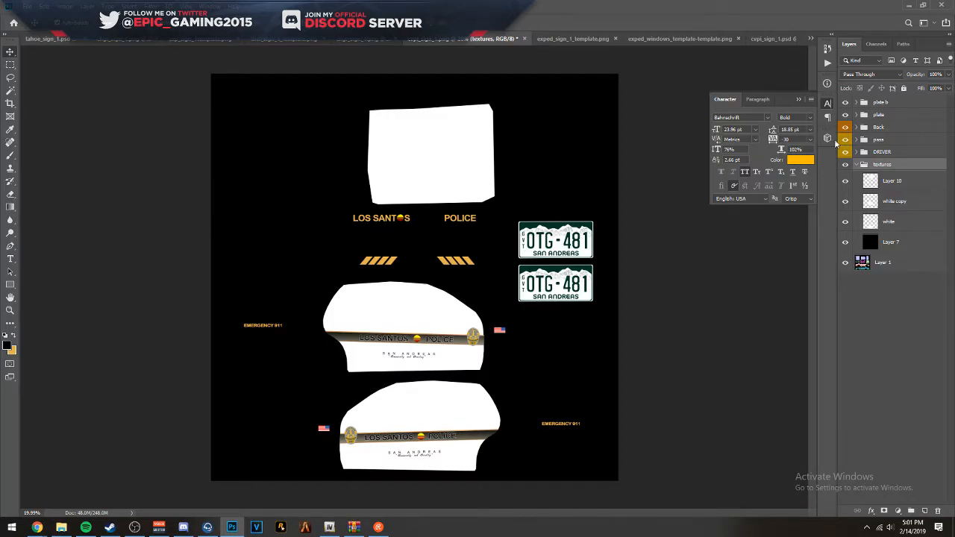
- Switch to OpenIV, open vicleo.yft in the Model Viewer, and inspect the rear-door seam up close and the car's full side
{"action": "left_click", "coordinate": [906, 4]}
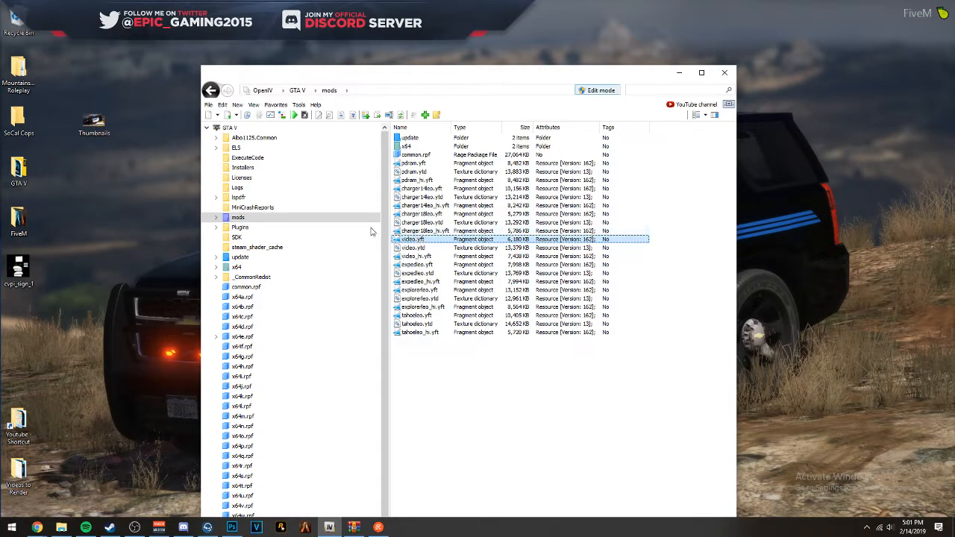
{"action": "double_click", "coordinate": [417, 239]}
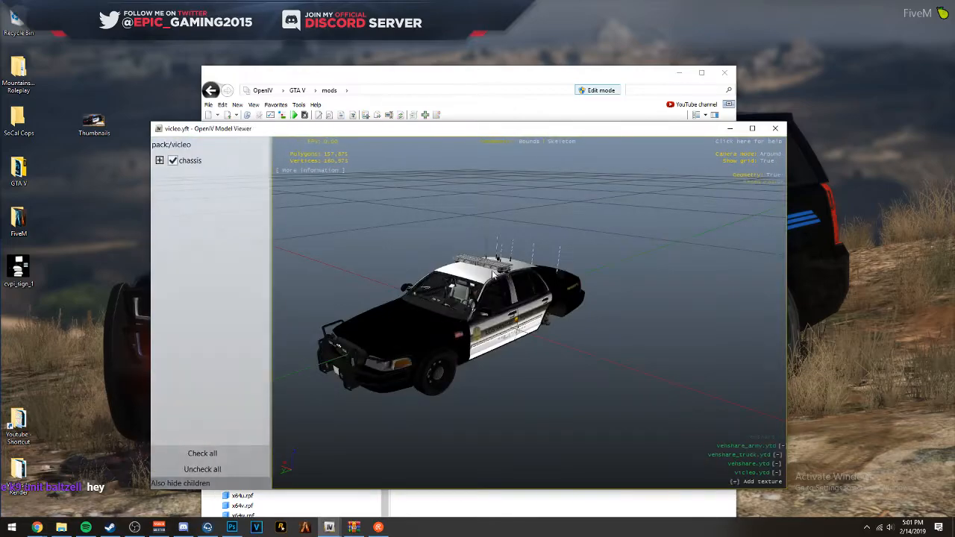
{"action": "left_click_drag", "start_coordinate": [484, 277], "coordinate": [431, 239]}
{"action": "scroll", "coordinate": [605, 241], "scroll_direction": "up", "scroll_amount": 3}
{"action": "scroll", "coordinate": [463, 261], "scroll_direction": "up", "scroll_amount": 5}
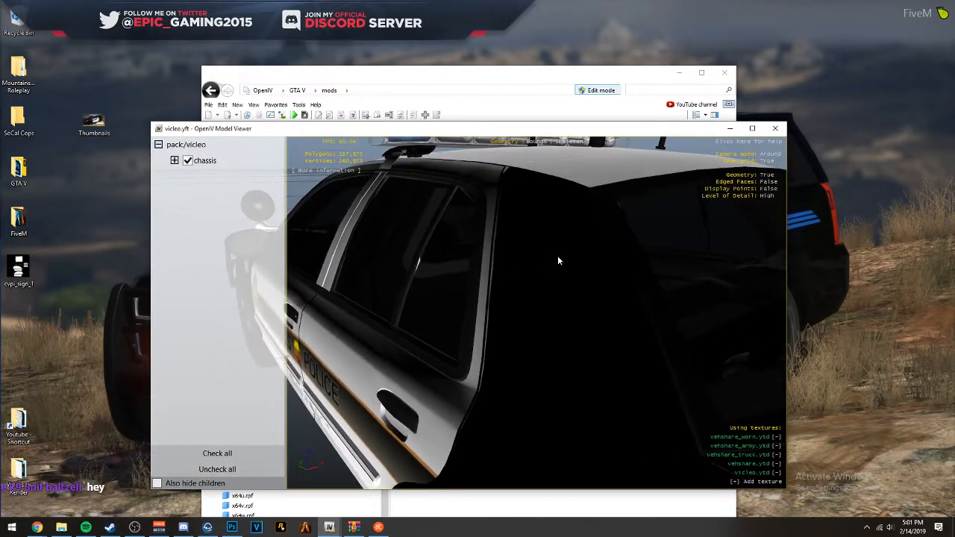
{"action": "scroll", "coordinate": [403, 257], "scroll_direction": "down", "scroll_amount": 6}
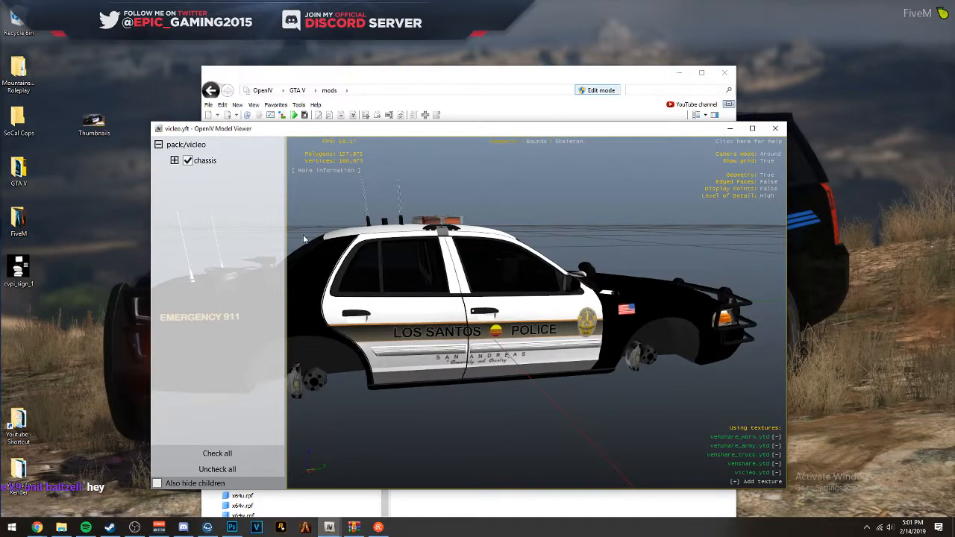
{"action": "left_click_drag", "start_coordinate": [303, 238], "coordinate": [815, 238]}
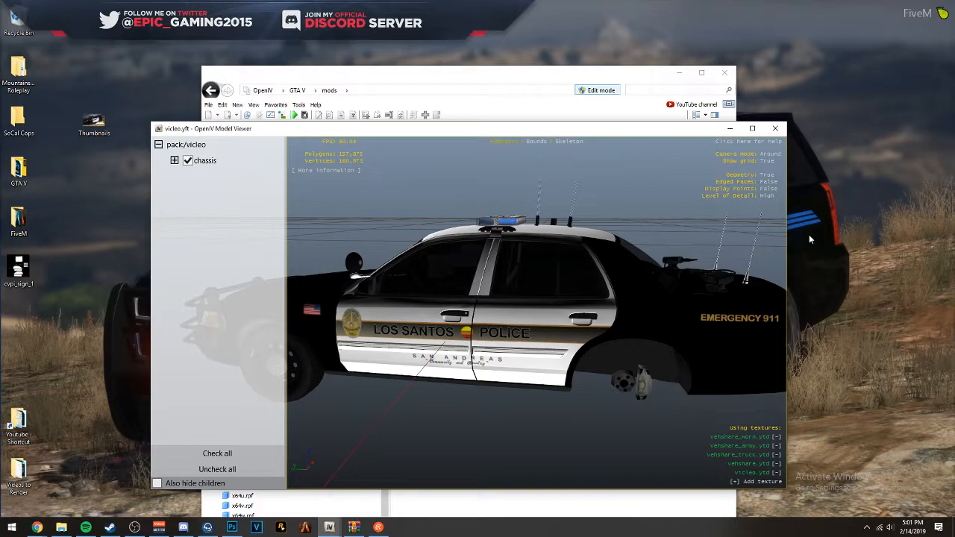
- Switch to Discord
{"action": "left_click", "coordinate": [183, 526]}
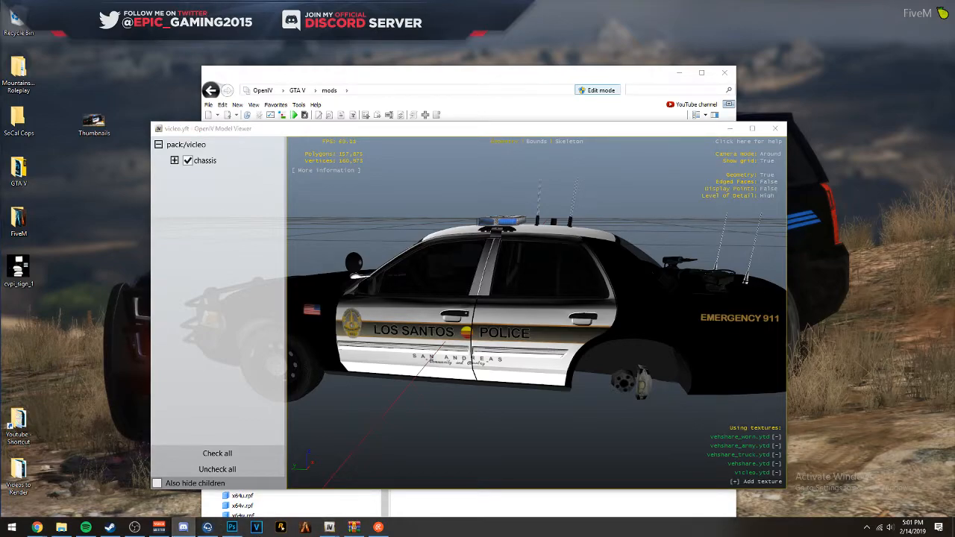
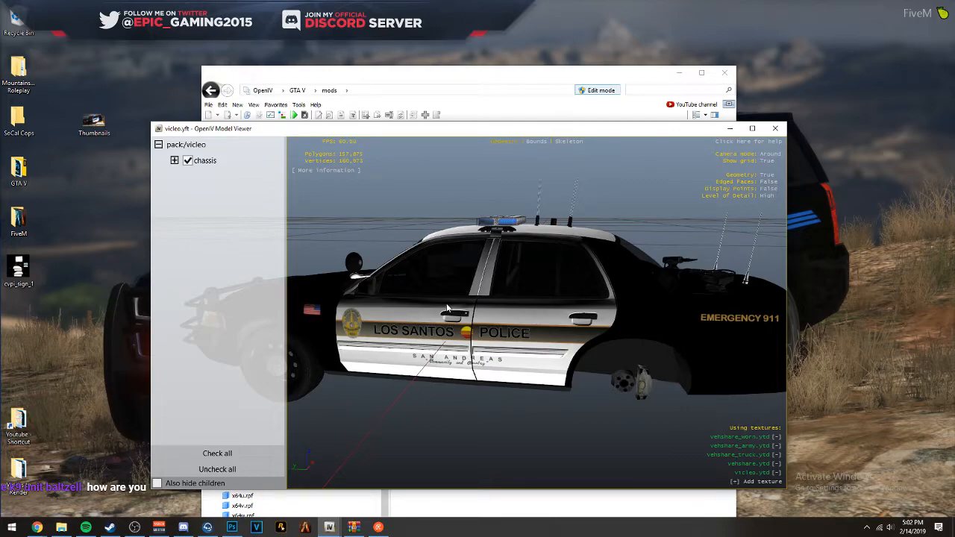
- Inspect the vicleo model's trunk lettering and its opposite side's door panels, and close the model viewer
{"action": "left_click_drag", "start_coordinate": [457, 230], "coordinate": [380, 226]}
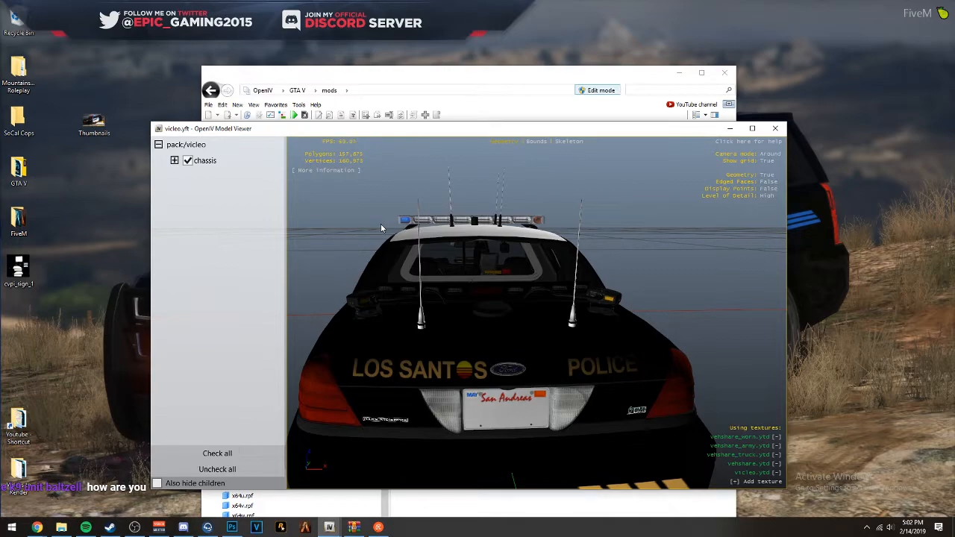
{"action": "left_click_drag", "start_coordinate": [383, 224], "coordinate": [311, 218]}
{"action": "scroll", "coordinate": [442, 211], "scroll_direction": "up", "scroll_amount": 5}
{"action": "scroll", "coordinate": [349, 232], "scroll_direction": "down", "scroll_amount": 5}
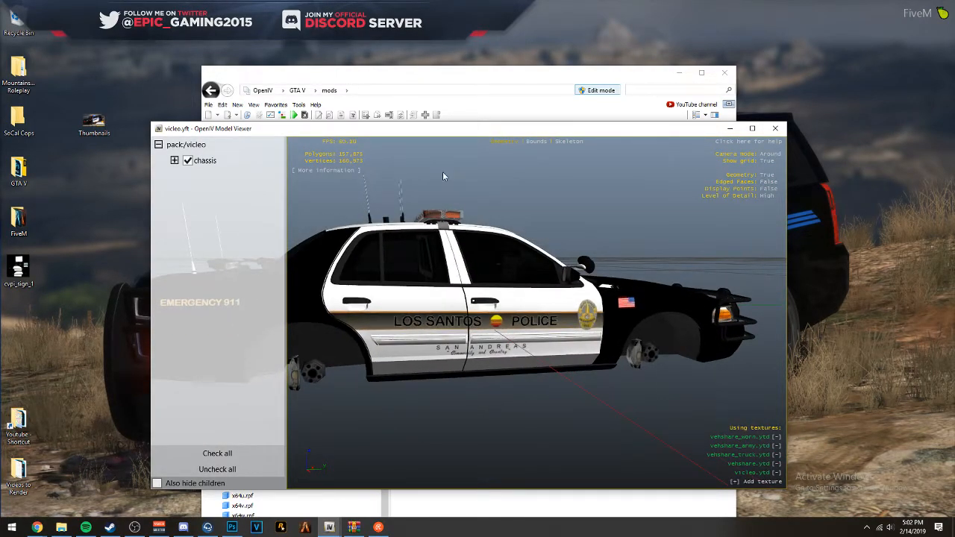
{"action": "left_click", "coordinate": [776, 129]}
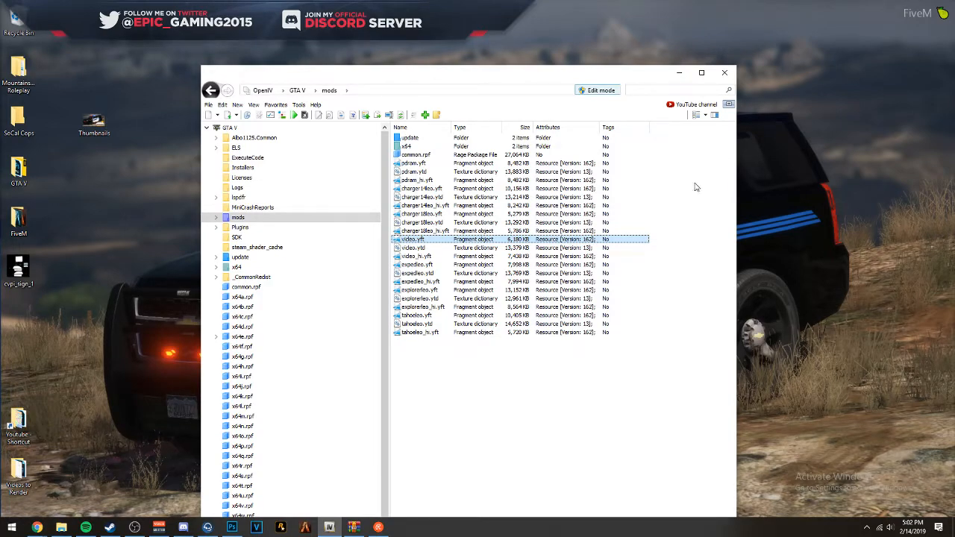
- Switch to Photoshop and set the textures group to 50% opacity to reveal the template seams beneath the white panels
{"action": "left_click", "coordinate": [232, 528]}
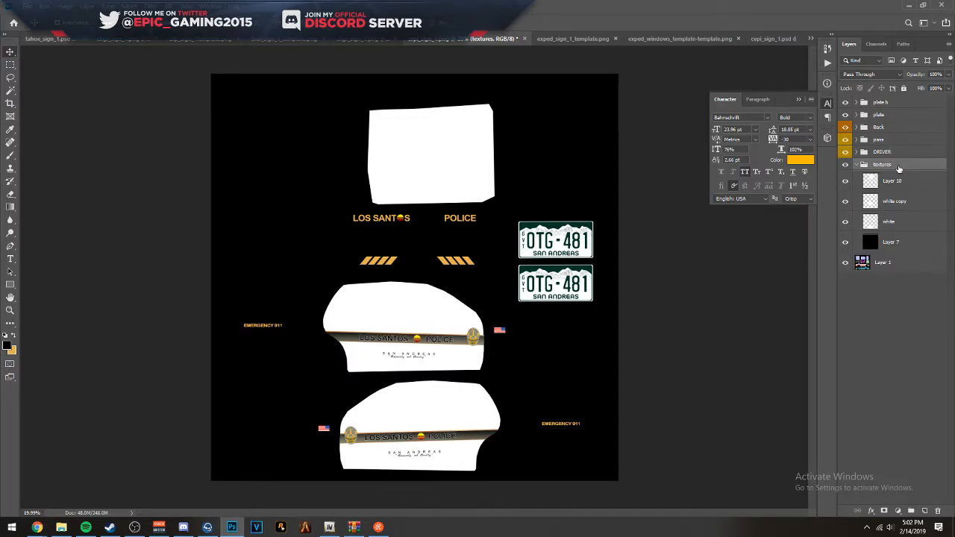
{"action": "key", "text": "5"}
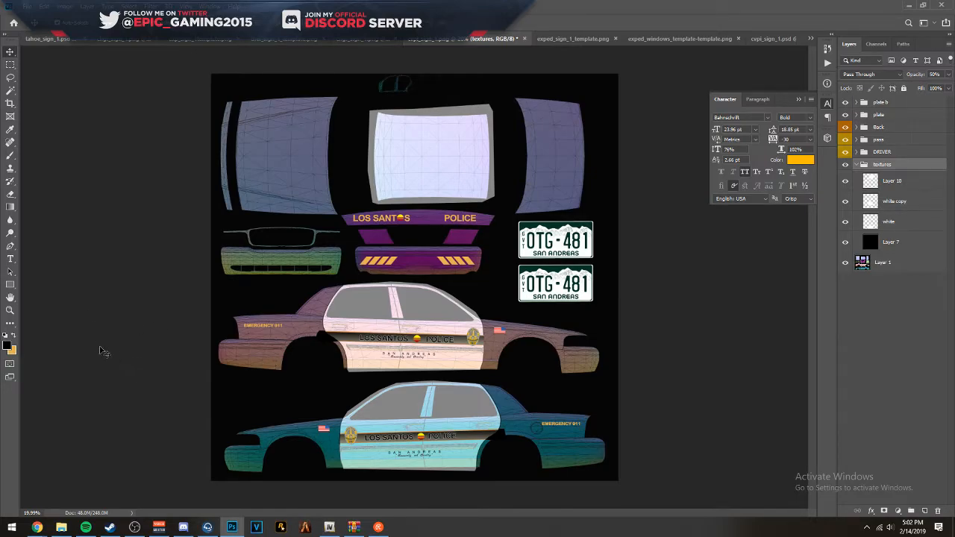
{"action": "scroll", "coordinate": [391, 317], "scroll_direction": "up", "scroll_amount": 15}
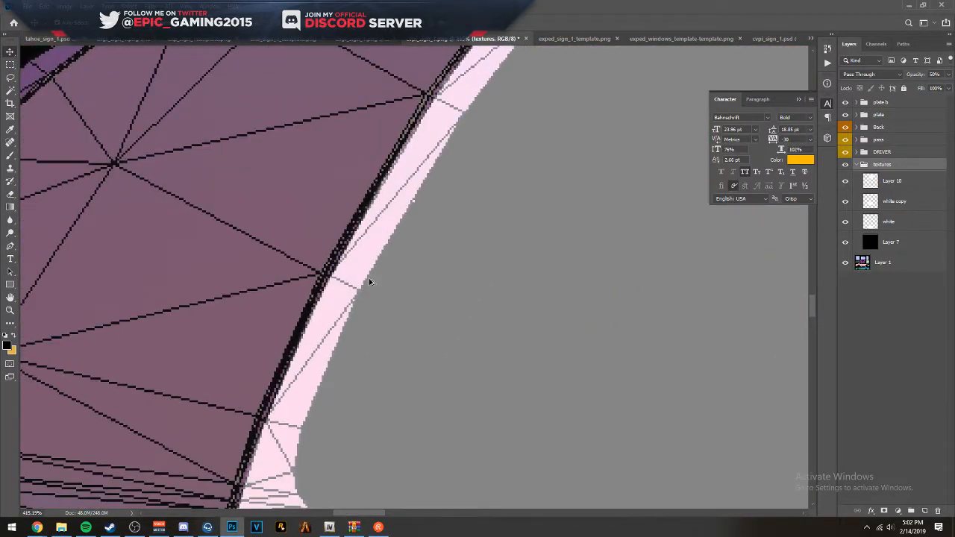
- Compare the rear-door seams on both sides and free-transform the white copy layer, nudging its outer edge along the rear window pillar seam
{"action": "left_click", "coordinate": [412, 222]}
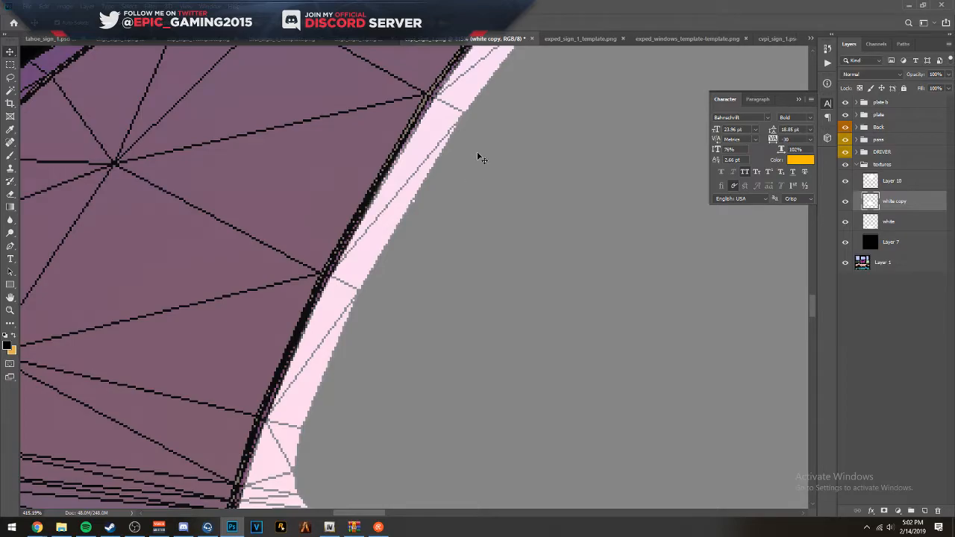
{"action": "scroll", "coordinate": [405, 251], "scroll_direction": "down", "scroll_amount": 6}
{"action": "scroll", "coordinate": [388, 365], "scroll_direction": "down", "scroll_amount": 6}
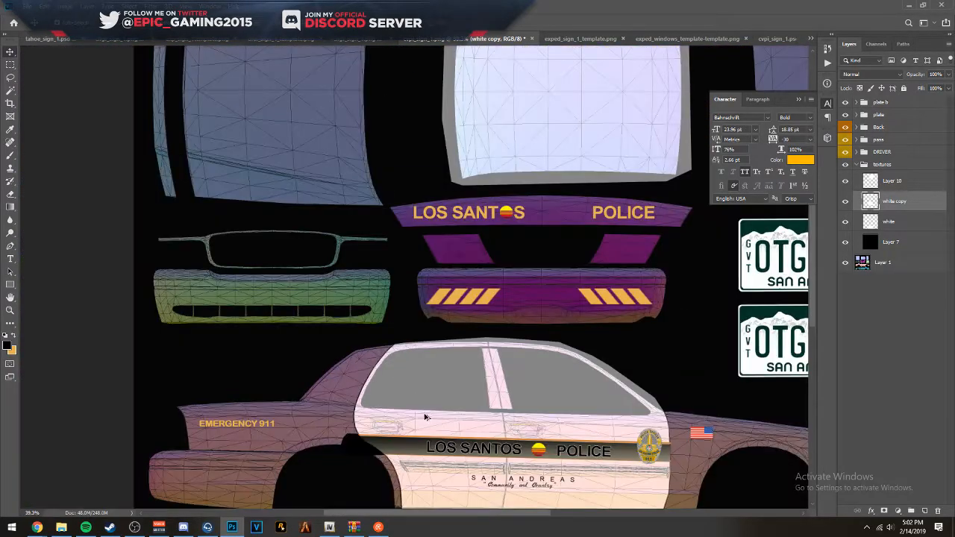
{"action": "left_click_drag", "start_coordinate": [411, 419], "coordinate": [478, 328]}
{"action": "scroll", "coordinate": [481, 321], "scroll_direction": "up", "scroll_amount": 6}
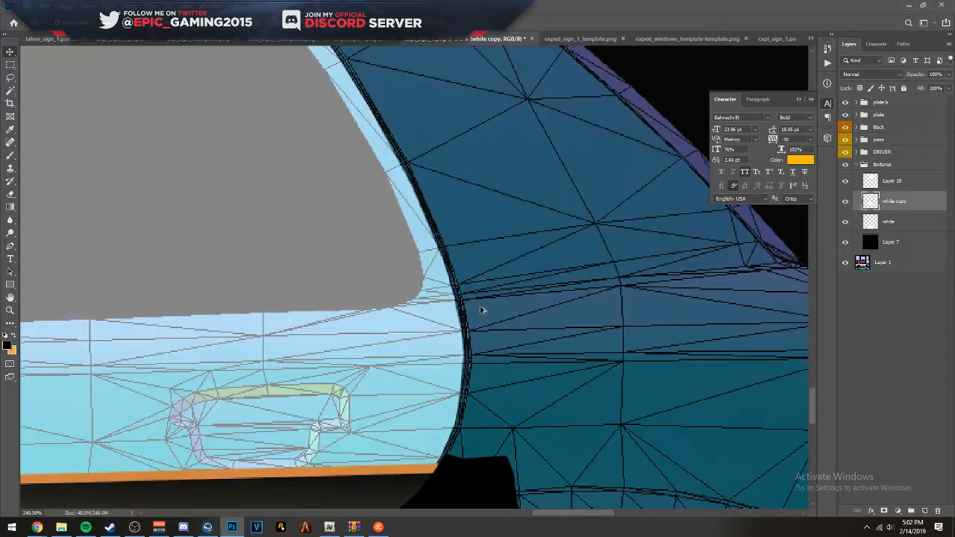
{"action": "scroll", "coordinate": [478, 306], "scroll_direction": "down", "scroll_amount": 5}
{"action": "scroll", "coordinate": [466, 285], "scroll_direction": "down", "scroll_amount": 2}
{"action": "scroll", "coordinate": [291, 125], "scroll_direction": "up", "scroll_amount": 10}
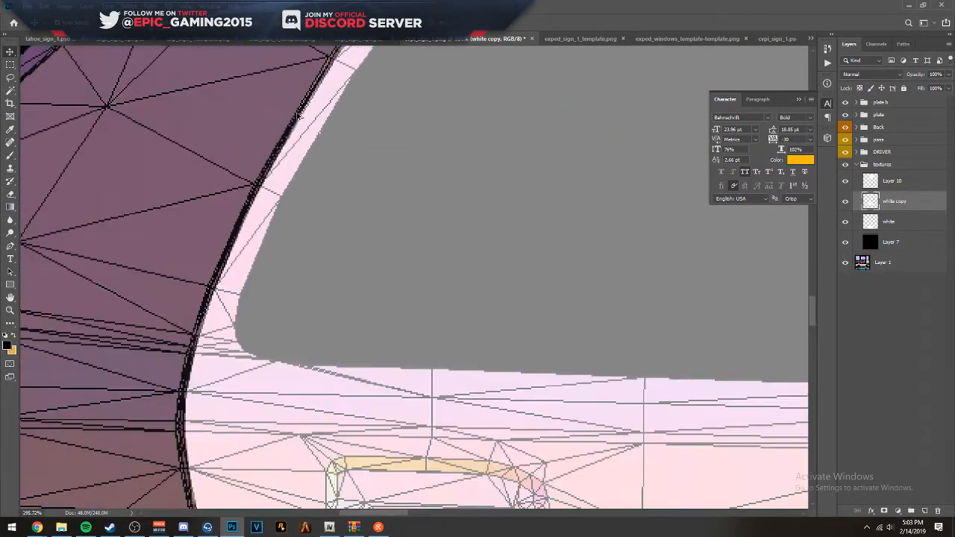
{"action": "scroll", "coordinate": [295, 142], "scroll_direction": "down", "scroll_amount": 2}
{"action": "scroll", "coordinate": [258, 215], "scroll_direction": "down", "scroll_amount": 4}
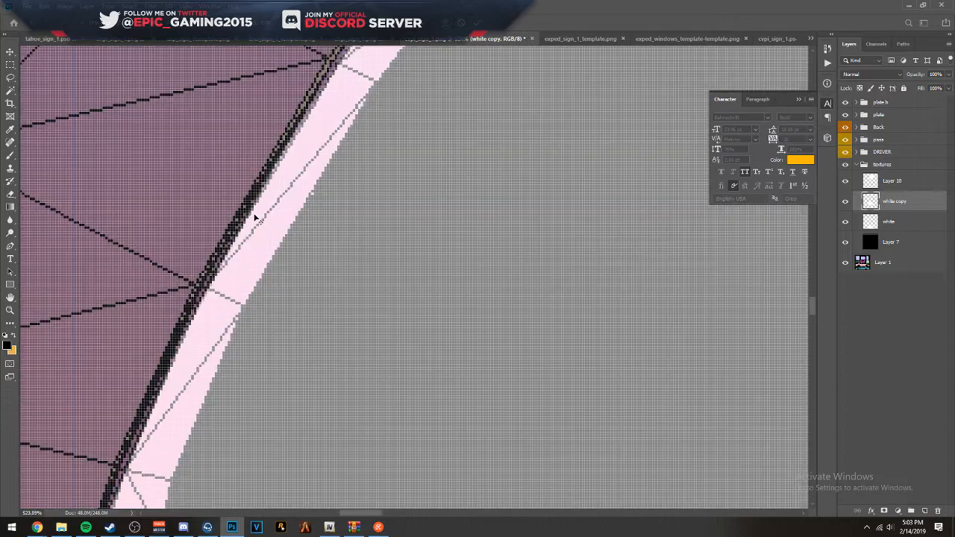
{"action": "left_click_drag", "start_coordinate": [161, 229], "coordinate": [162, 229]}
{"action": "key", "text": "Return"}
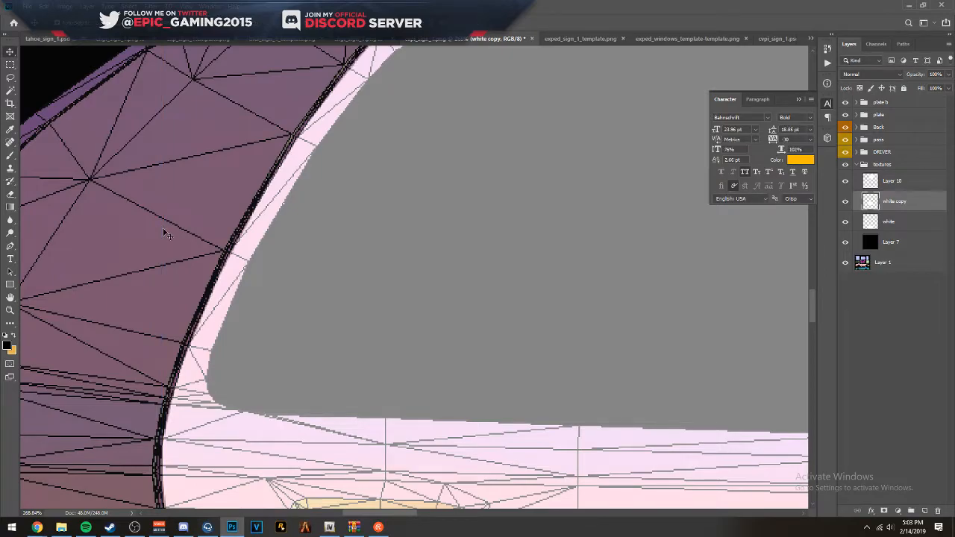
- Restore the textures group to full opacity and overwrite the Desktop's cvpi_sign_1 PNG with the adjusted livery
{"action": "left_click", "coordinate": [880, 165]}
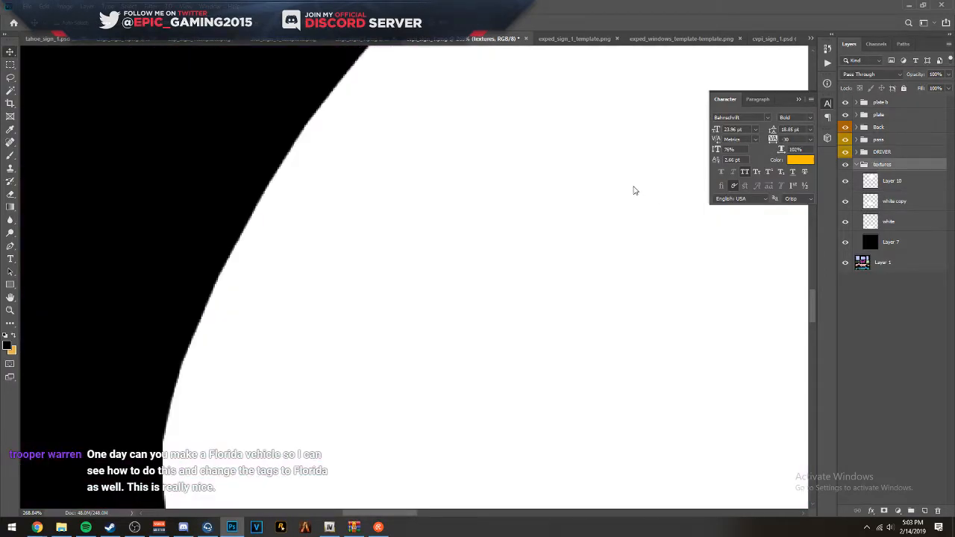
{"action": "key", "text": "ctrl+shift+s"}
{"action": "left_click", "coordinate": [290, 323]}
{"action": "left_click", "coordinate": [299, 452]}
{"action": "left_click", "coordinate": [209, 166]}
{"action": "double_click", "coordinate": [337, 231]}
{"action": "left_click", "coordinate": [488, 264]}
{"action": "key", "text": "Return"}
- Switch to OpenIV, replace the cvpi_sign_1 texture in vicleo.ytd with the Desktop's PNG, and save the texture dictionary
{"action": "left_click", "coordinate": [913, 6]}
{"action": "double_click", "coordinate": [413, 248]}
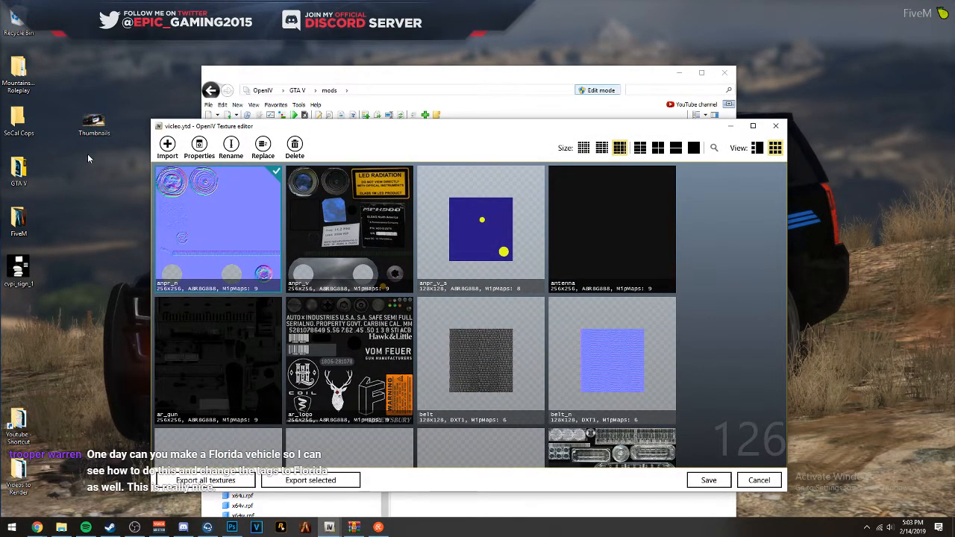
{"action": "left_click_drag", "start_coordinate": [23, 272], "coordinate": [563, 384]}
{"action": "left_click", "coordinate": [502, 367]}
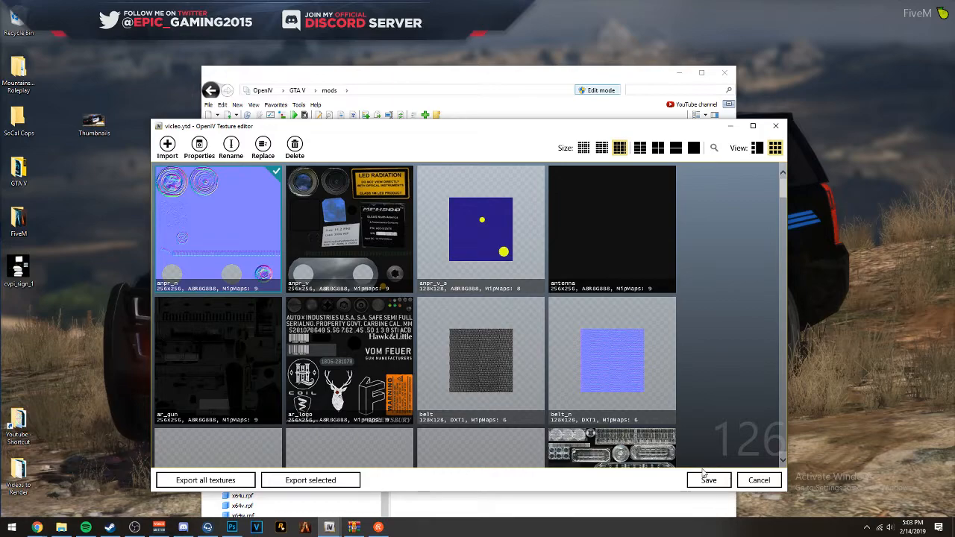
{"action": "left_click", "coordinate": [707, 479]}
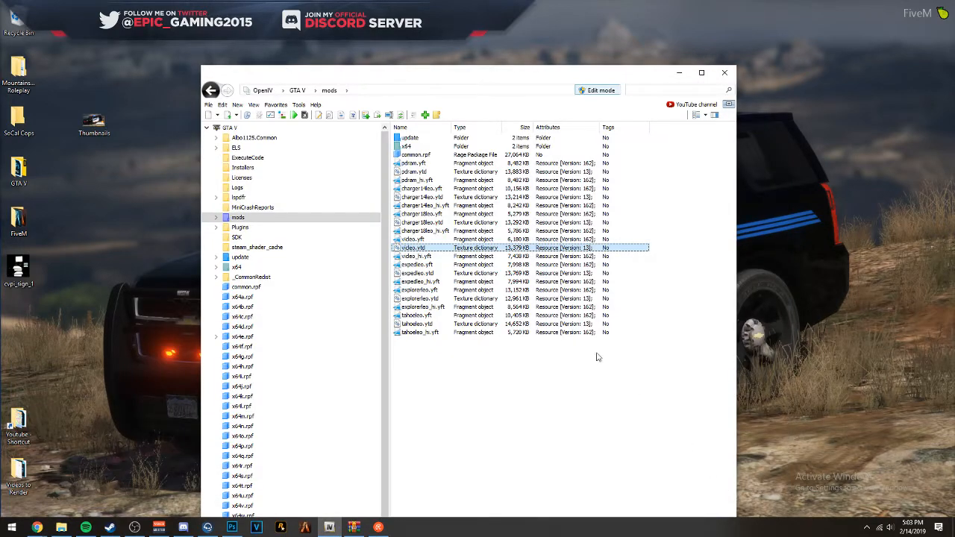
- Open vicleo.yft in the Model Viewer, inspect the updated livery around the sides and rear, and close the viewer
{"action": "double_click", "coordinate": [419, 239]}
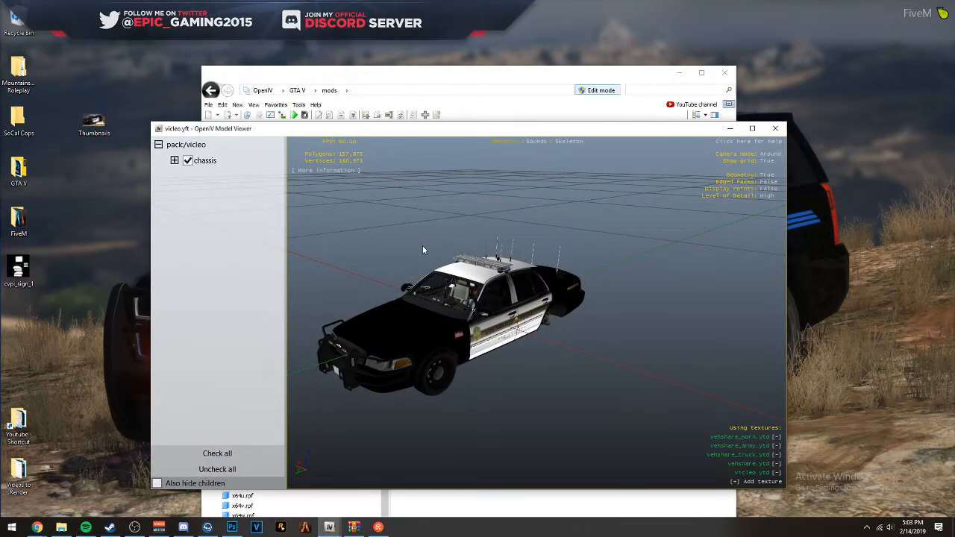
{"action": "left_click_drag", "start_coordinate": [422, 250], "coordinate": [710, 252]}
{"action": "left_click_drag", "start_coordinate": [628, 257], "coordinate": [636, 308]}
{"action": "scroll", "coordinate": [326, 292], "scroll_direction": "up", "scroll_amount": 5}
{"action": "scroll", "coordinate": [372, 280], "scroll_direction": "down", "scroll_amount": 5}
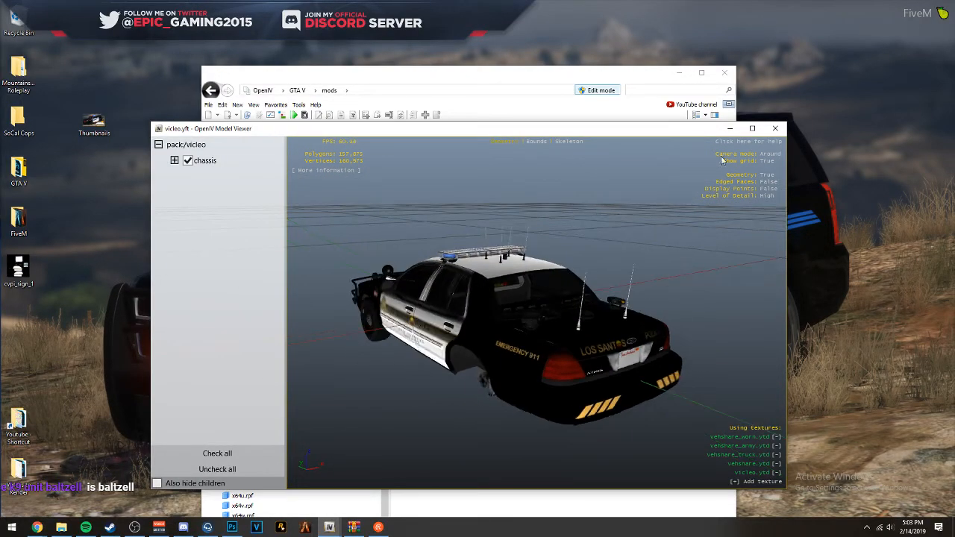
{"action": "left_click", "coordinate": [775, 128]}
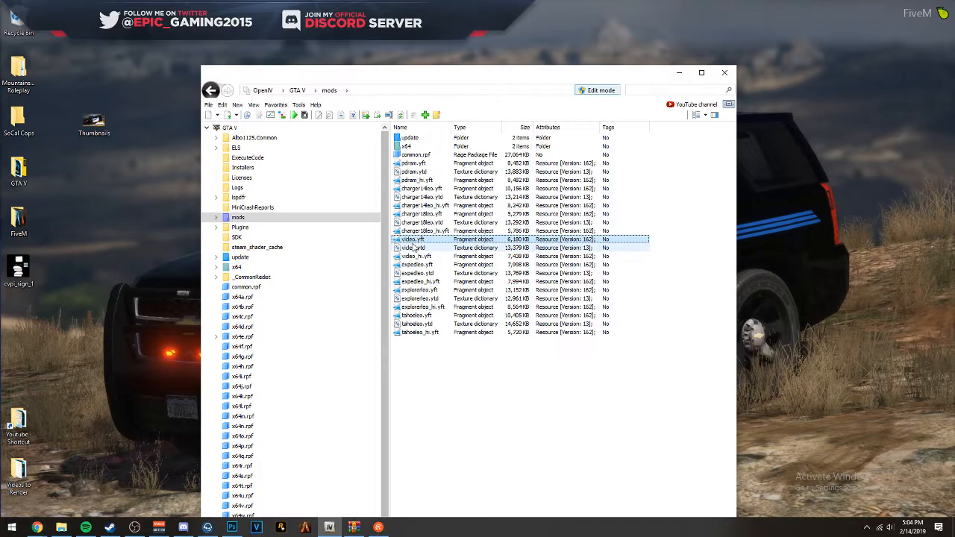
- Copy vicleo.yft, vicleo.ytd and vicleo_hi.yft from the mods folder to the Desktop and delete the originals from mods
{"action": "left_click", "coordinate": [639, 258], "text": "shift"}
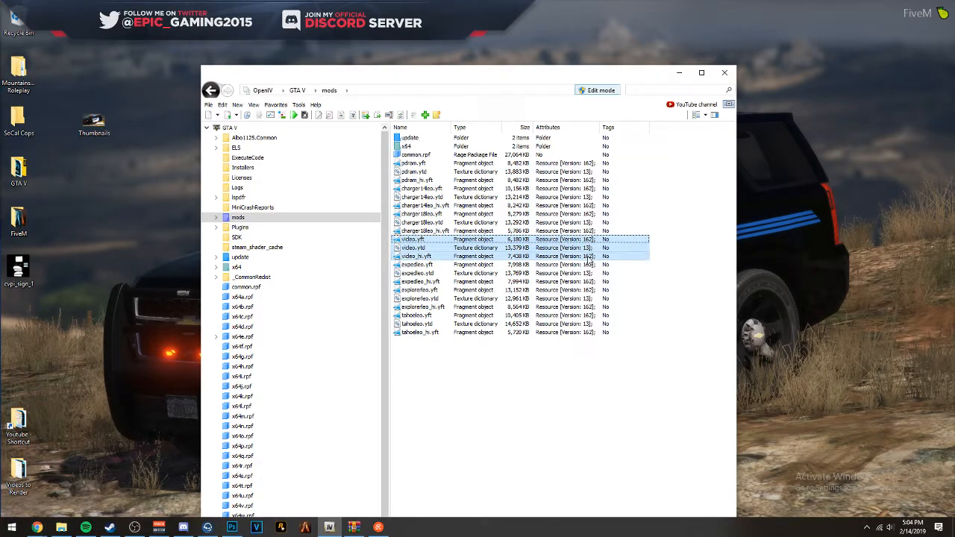
{"action": "left_click_drag", "start_coordinate": [819, 56], "coordinate": [819, 57]}
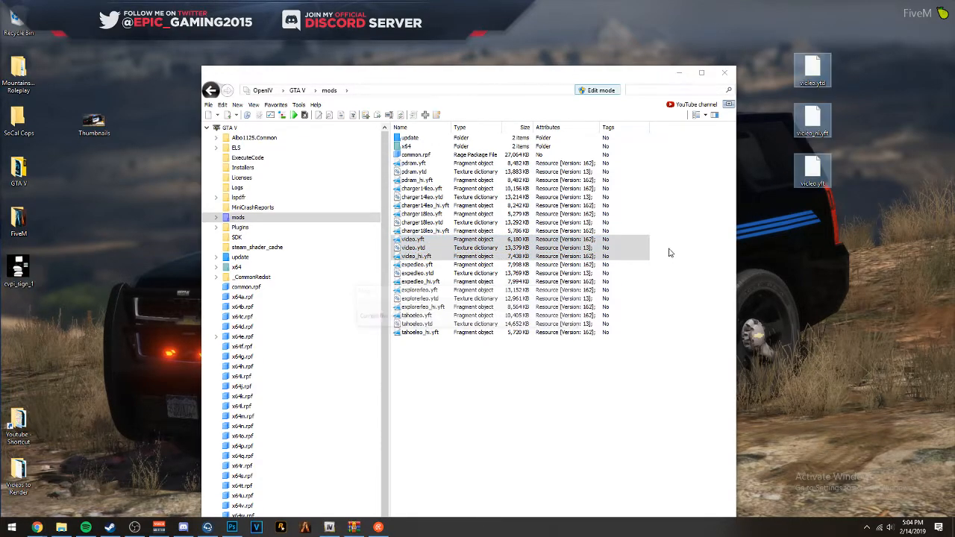
{"action": "left_click_drag", "start_coordinate": [466, 77], "coordinate": [410, 72]}
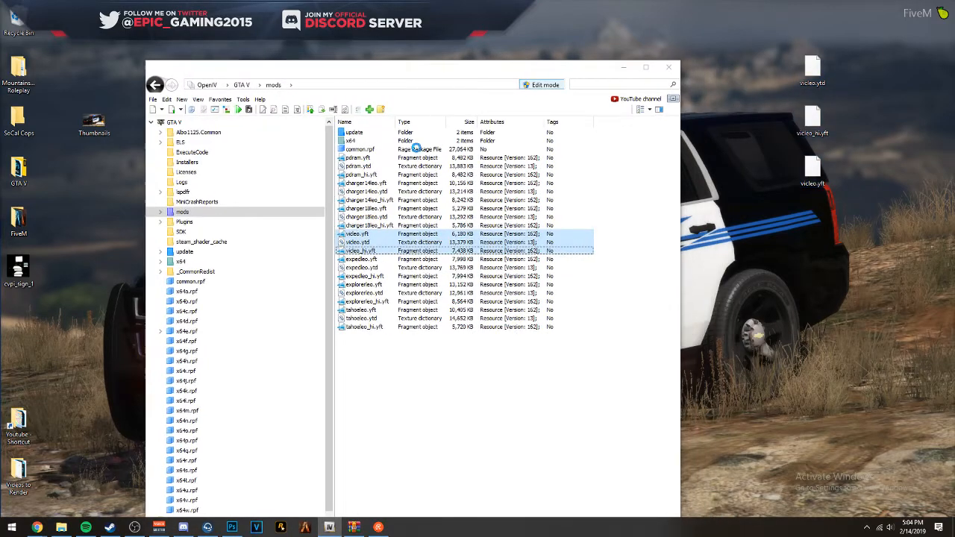
{"action": "key", "text": "Delete"}
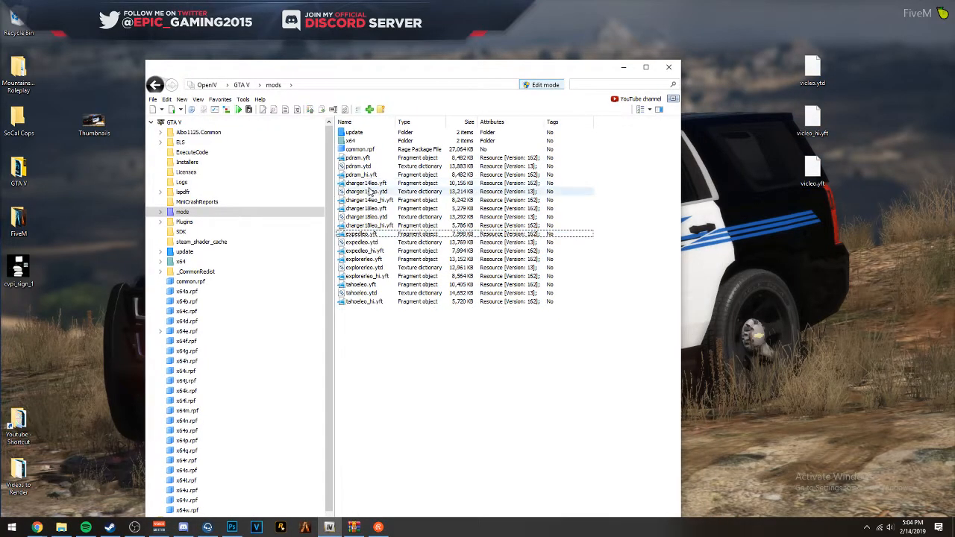
- Switch to Photoshop and look through the open vehicle templates and finished liveries, including the Charger, Tahoe, Explorer, Expedition and CVPI documents
{"action": "left_click", "coordinate": [232, 527]}
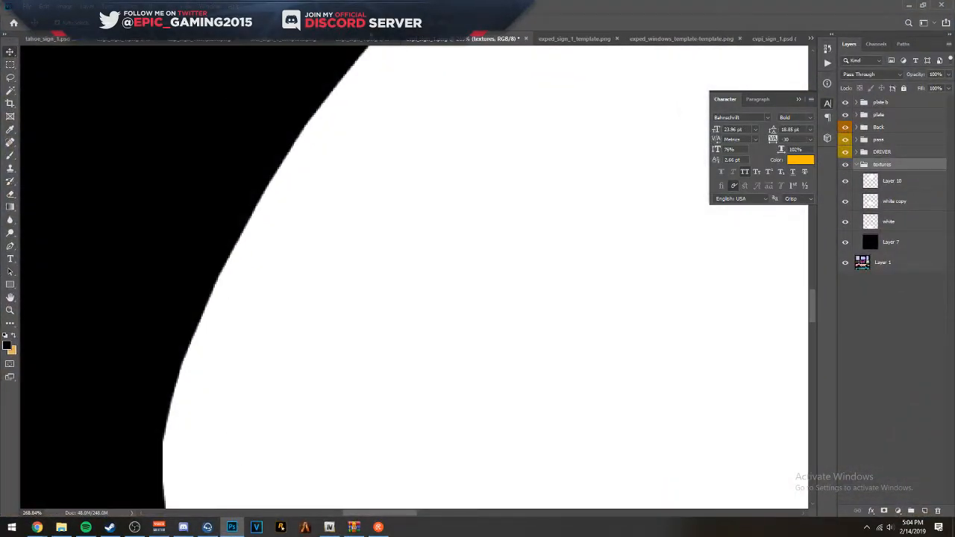
{"action": "left_click", "coordinate": [361, 39]}
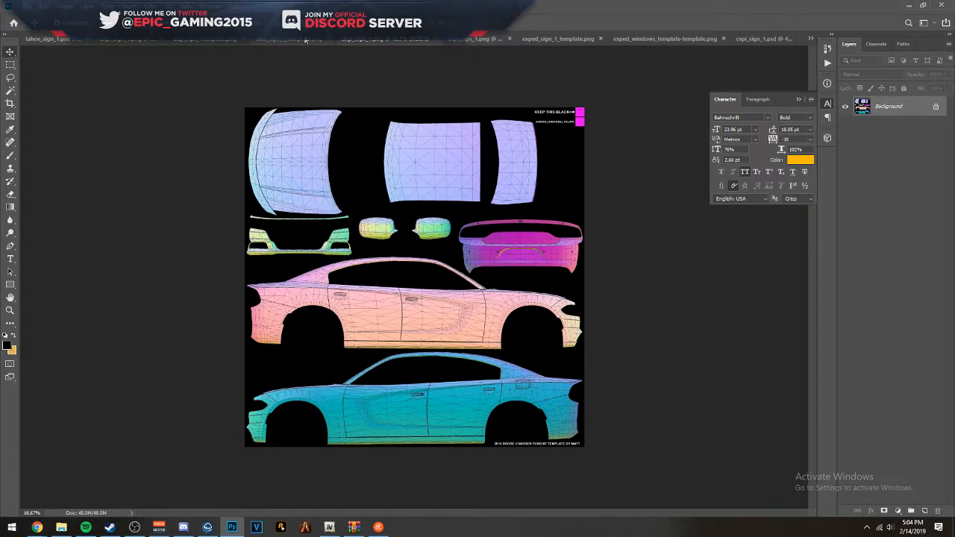
{"action": "left_click", "coordinate": [304, 39]}
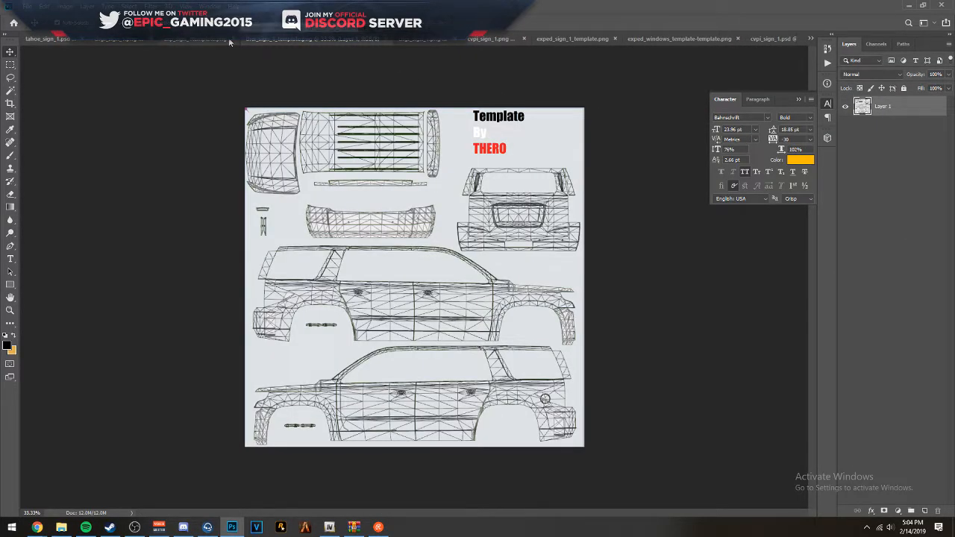
{"action": "left_click", "coordinate": [203, 41]}
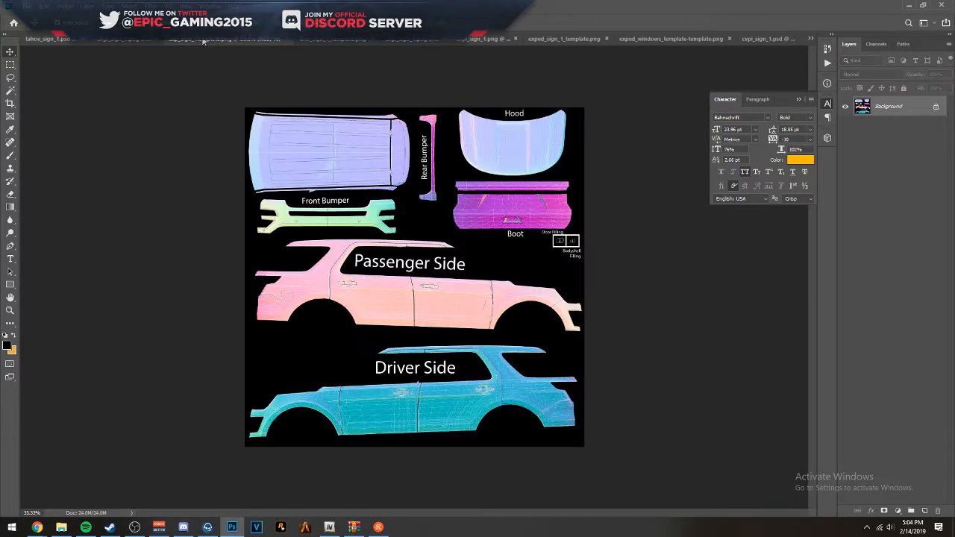
{"action": "left_click", "coordinate": [127, 41]}
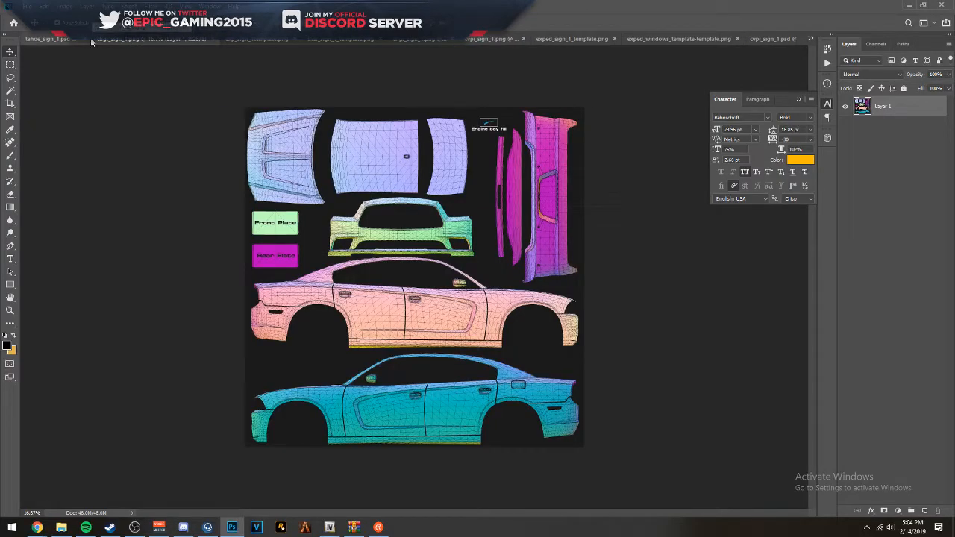
{"action": "left_click", "coordinate": [63, 42]}
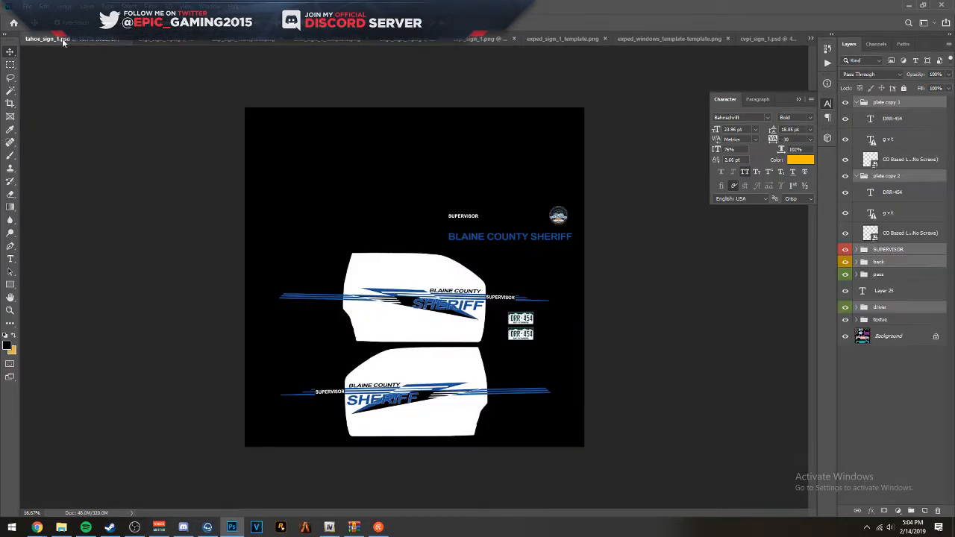
{"action": "left_click", "coordinate": [471, 41]}
{"action": "left_click", "coordinate": [566, 40]}
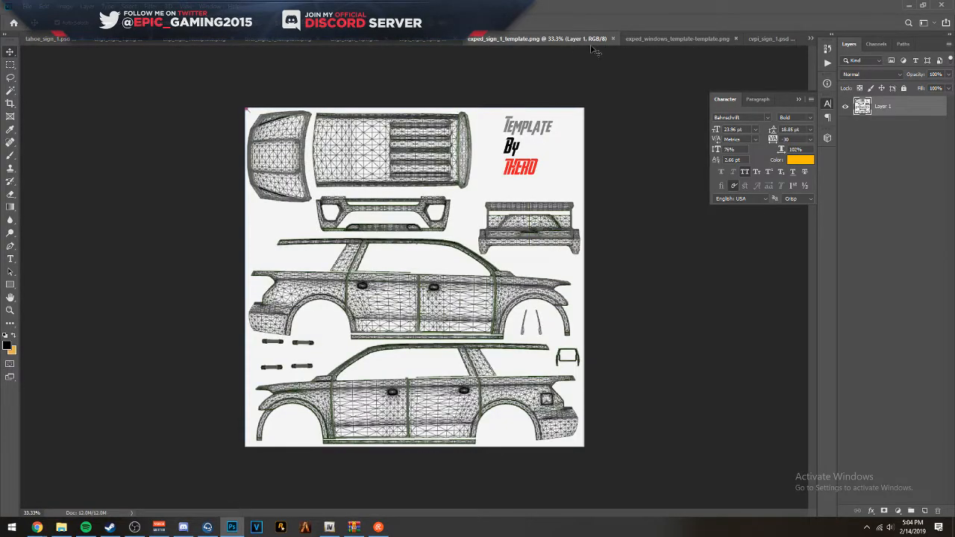
{"action": "left_click", "coordinate": [635, 41]}
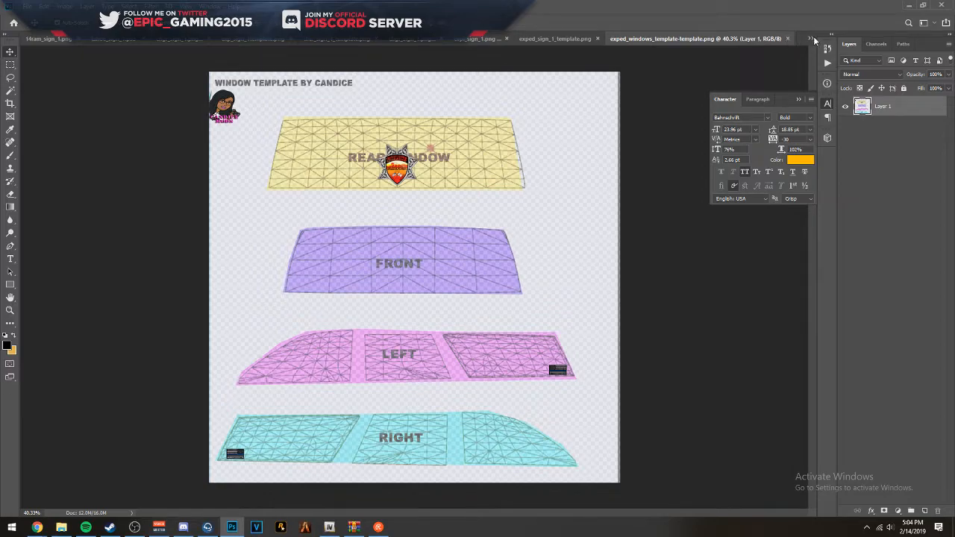
{"action": "left_click", "coordinate": [811, 39]}
{"action": "left_click", "coordinate": [703, 137]}
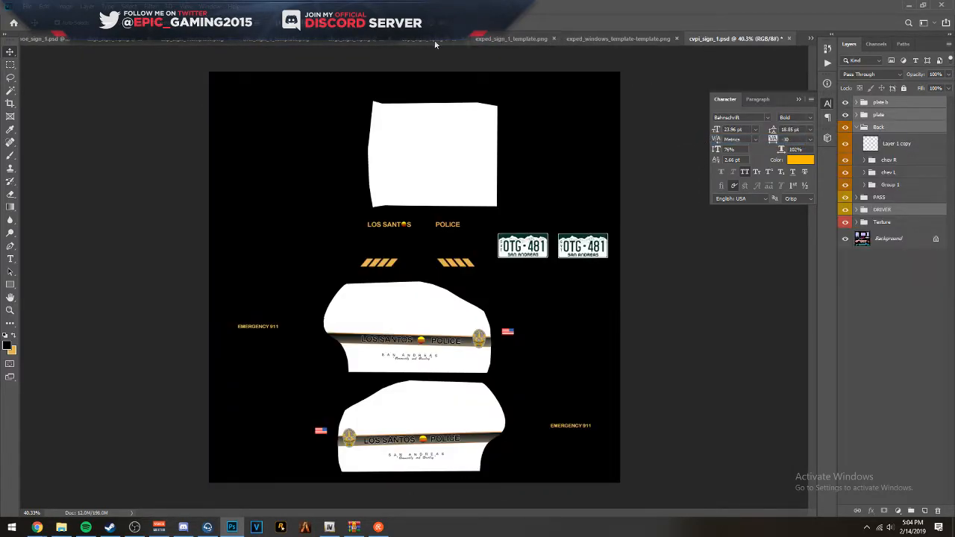
{"action": "left_click", "coordinate": [320, 39]}
{"action": "left_click", "coordinate": [269, 38]}
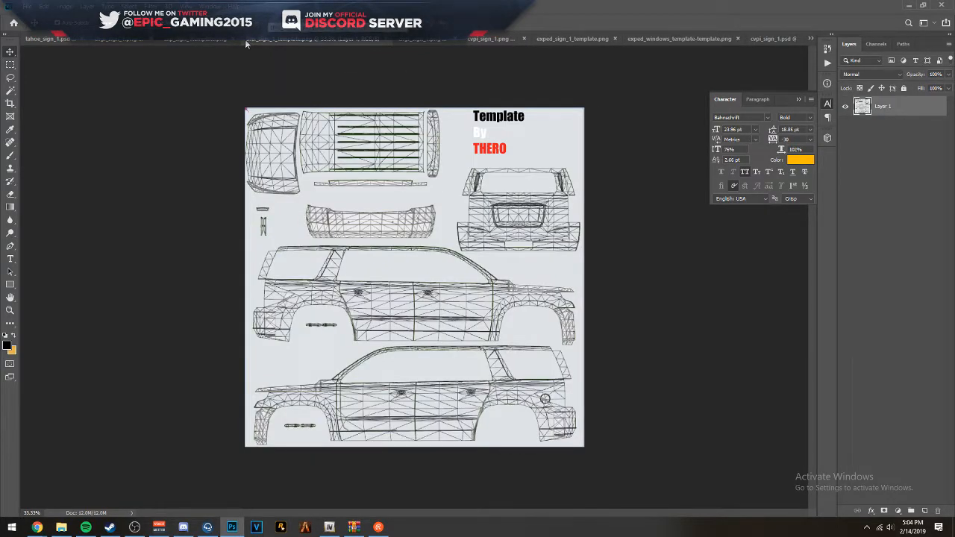
{"action": "left_click", "coordinate": [120, 39]}
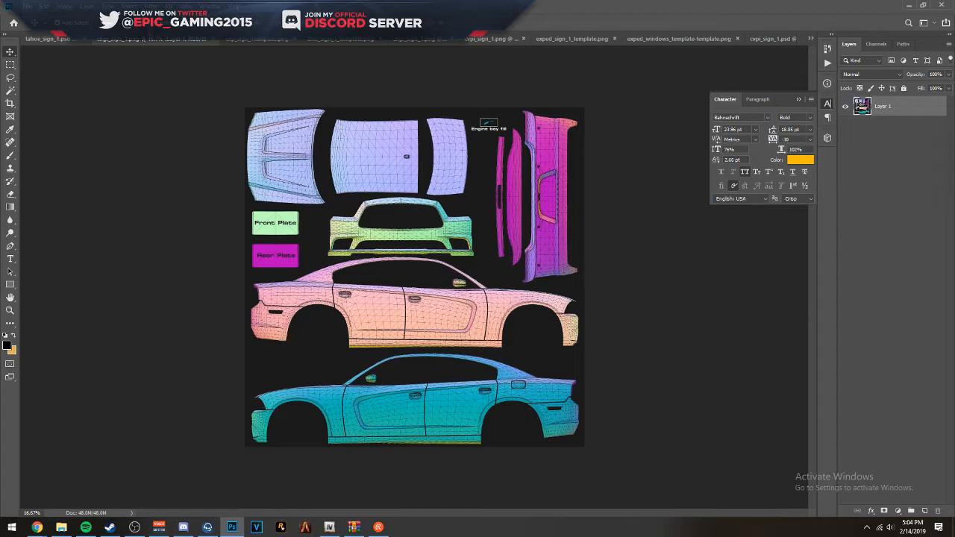
{"action": "left_click", "coordinate": [244, 39]}
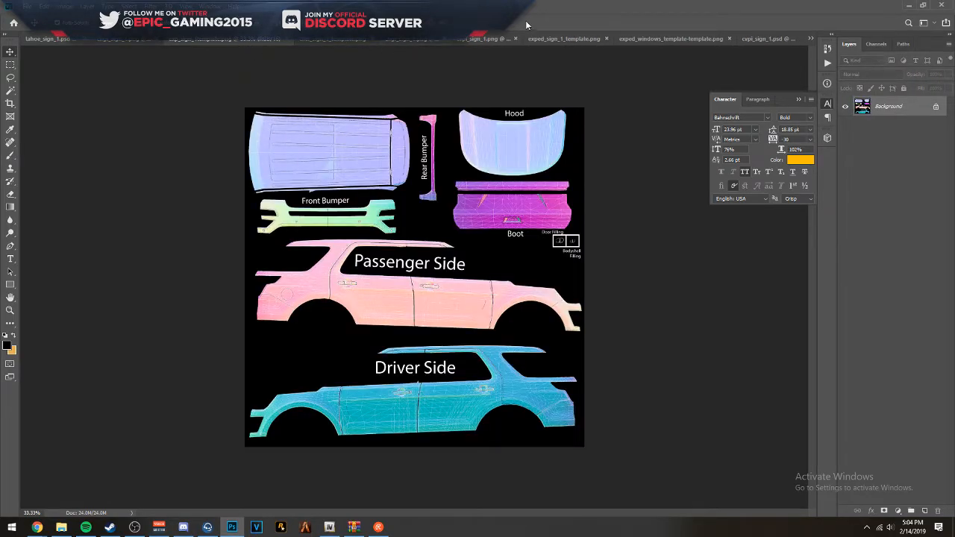
- Examine the open CVPI livery and the Expedition body, Expedition windows and two Charger templates to choose the next vehicle
{"action": "left_click", "coordinate": [482, 38]}
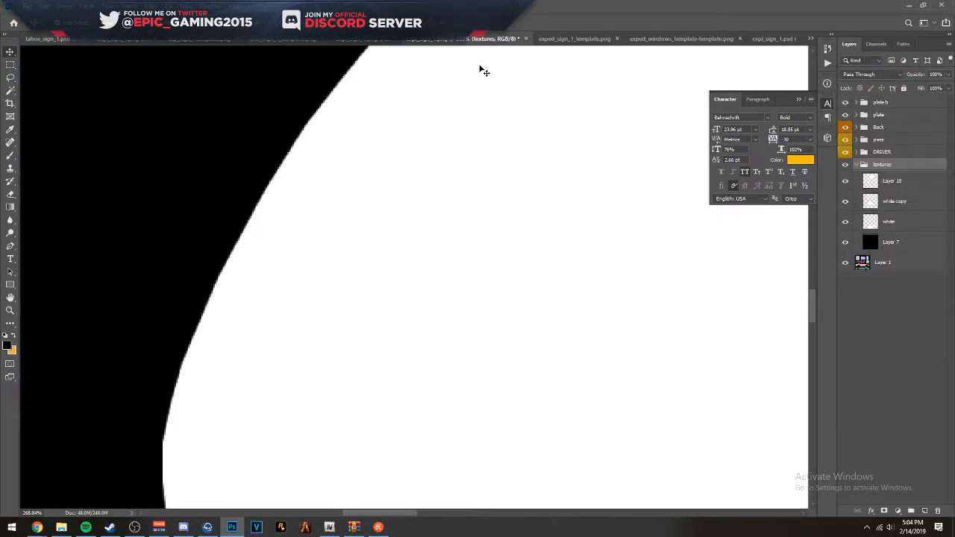
{"action": "scroll", "coordinate": [375, 220], "scroll_direction": "down", "scroll_amount": 3}
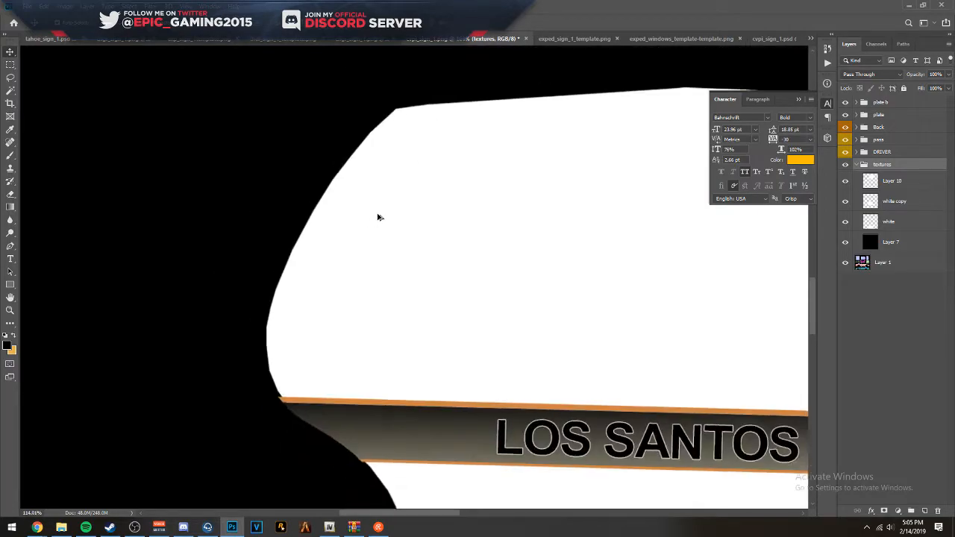
{"action": "scroll", "coordinate": [375, 221], "scroll_direction": "down", "scroll_amount": 5}
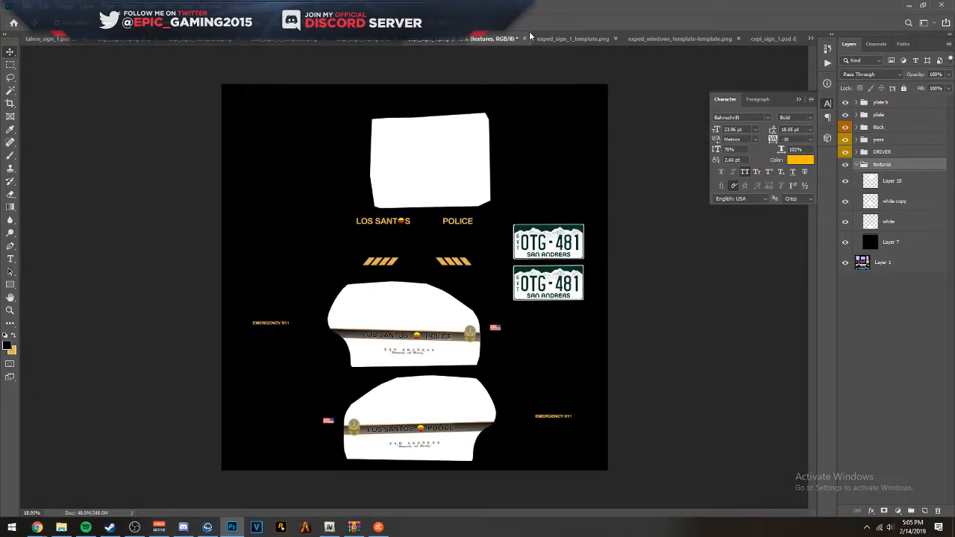
{"action": "left_click", "coordinate": [658, 39]}
{"action": "left_click", "coordinate": [564, 38]}
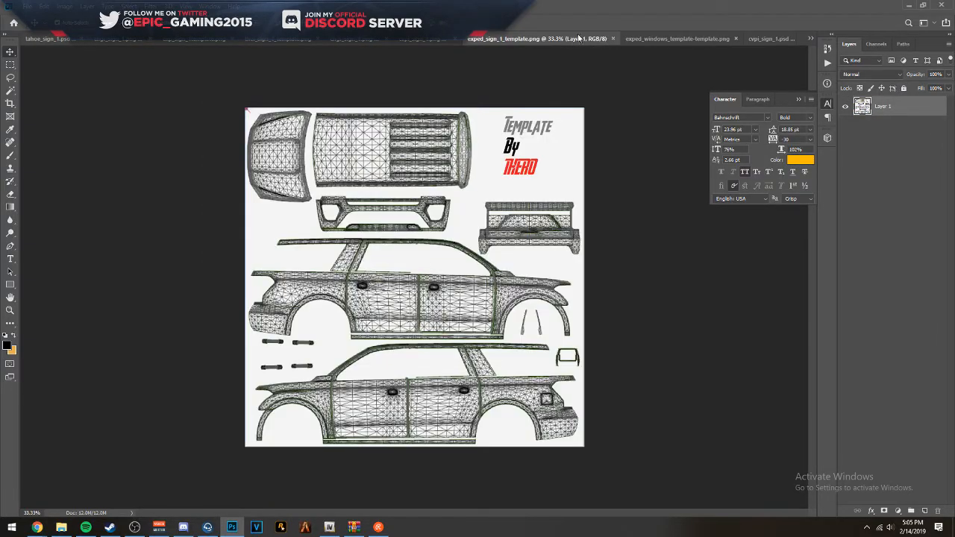
{"action": "left_click", "coordinate": [677, 40]}
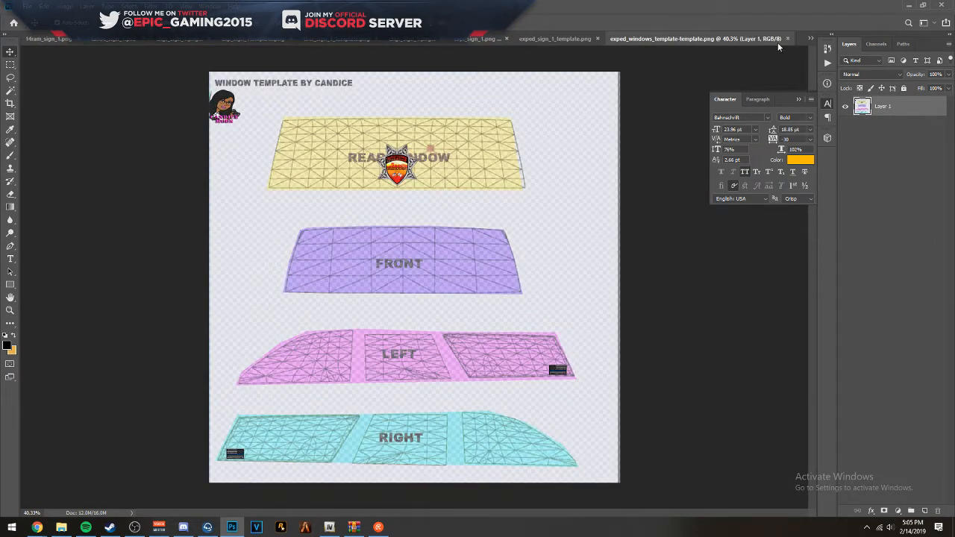
{"action": "left_click", "coordinate": [813, 39]}
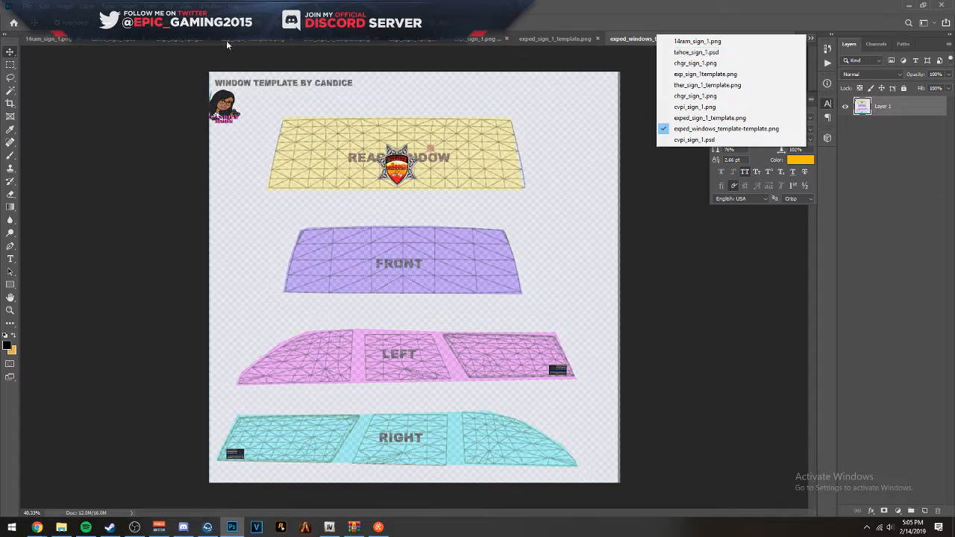
{"action": "left_click", "coordinate": [186, 40]}
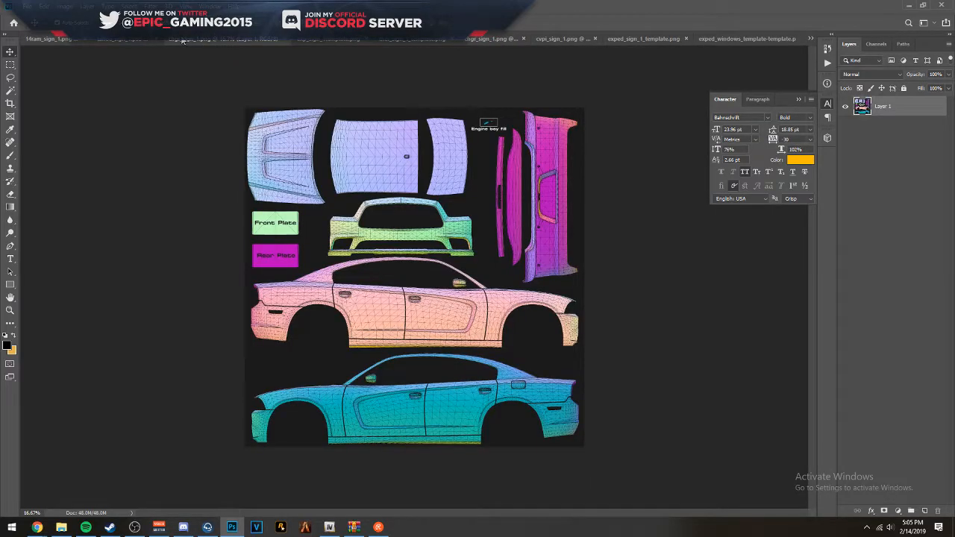
{"action": "left_click", "coordinate": [470, 39]}
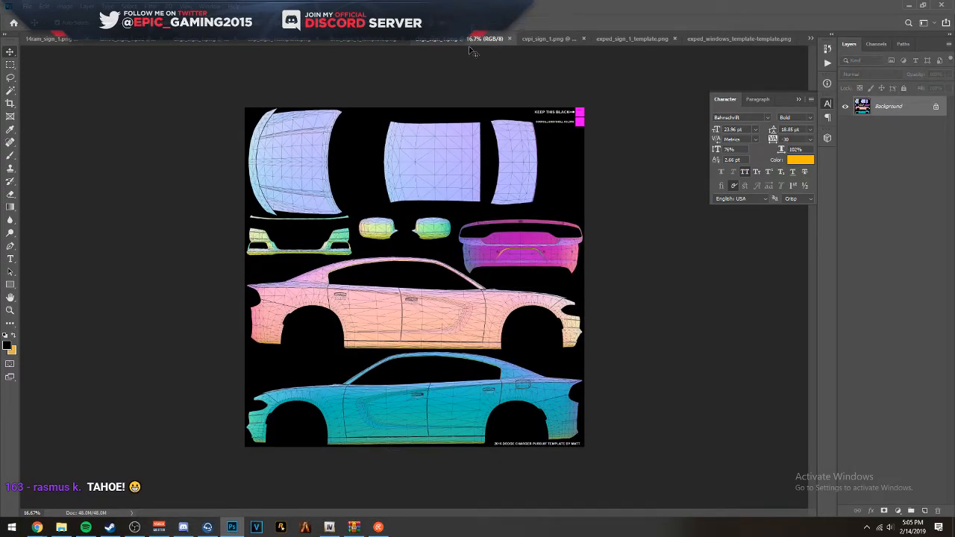
{"action": "scroll", "coordinate": [419, 177], "scroll_direction": "up", "scroll_amount": 2}
{"action": "scroll", "coordinate": [420, 176], "scroll_direction": "up", "scroll_amount": 2}
{"action": "scroll", "coordinate": [420, 177], "scroll_direction": "down", "scroll_amount": 3}
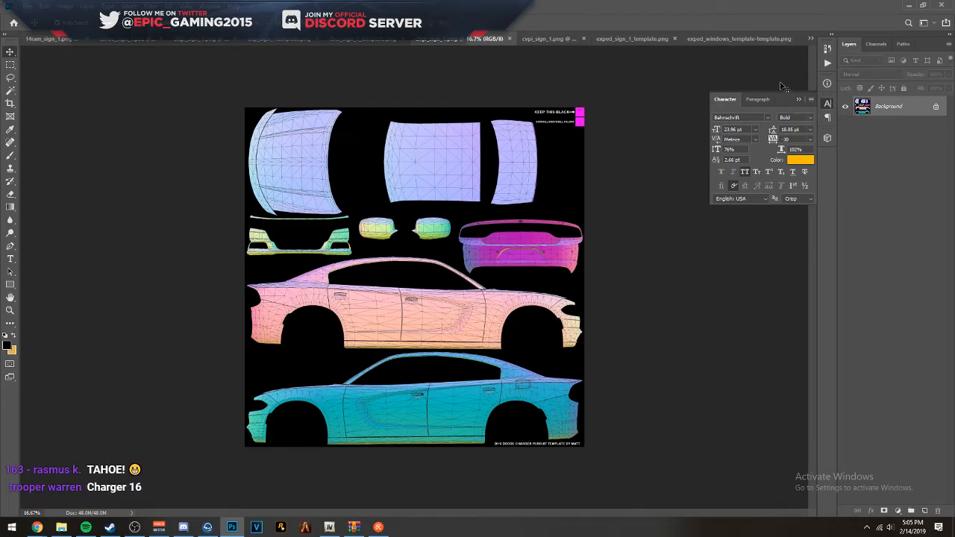
- Compare the livery in cvpi_sign_1.png with cvpi_sign_1.psd and collapse the Back layer group in the PSD
{"action": "left_click", "coordinate": [559, 39]}
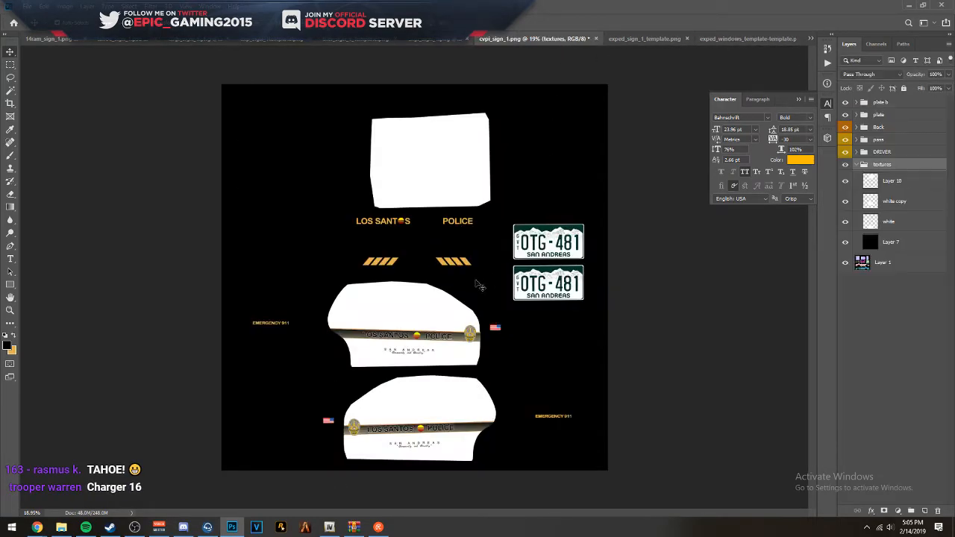
{"action": "left_click", "coordinate": [812, 38]}
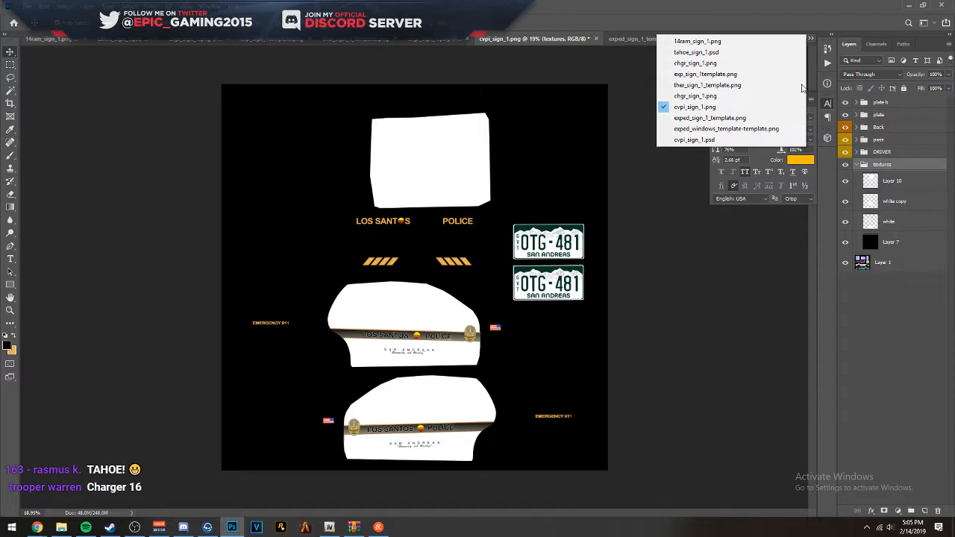
{"action": "left_click", "coordinate": [746, 137]}
{"action": "left_click", "coordinate": [884, 199]}
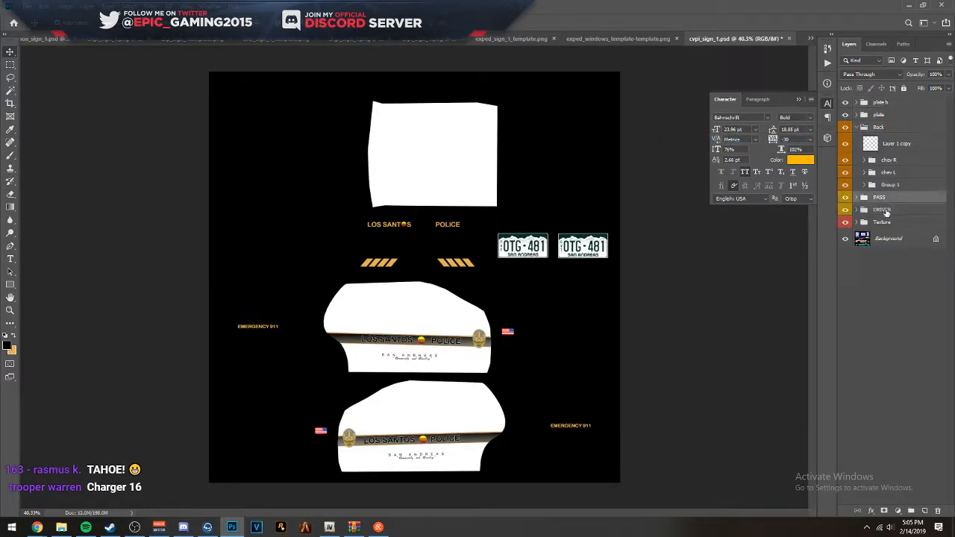
{"action": "left_click", "coordinate": [884, 221]}
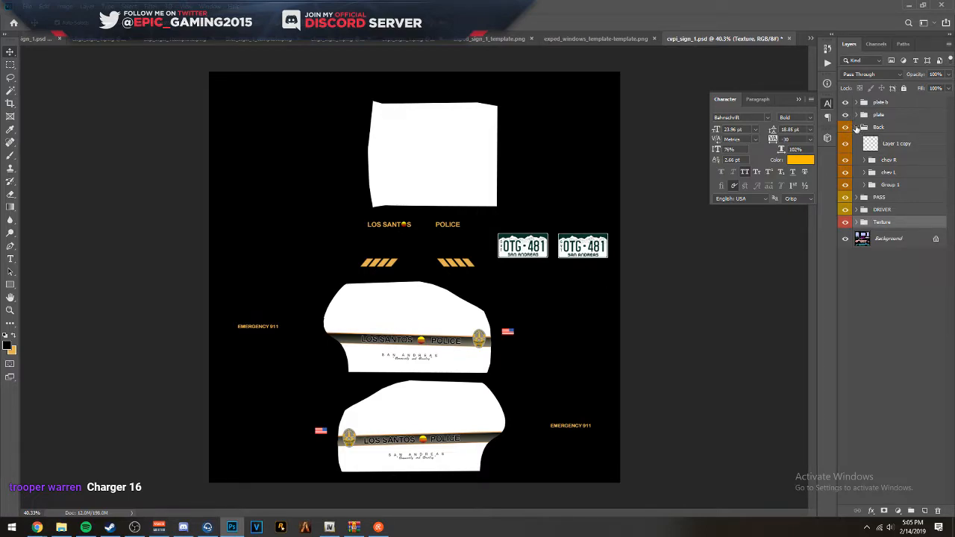
{"action": "left_click", "coordinate": [856, 127]}
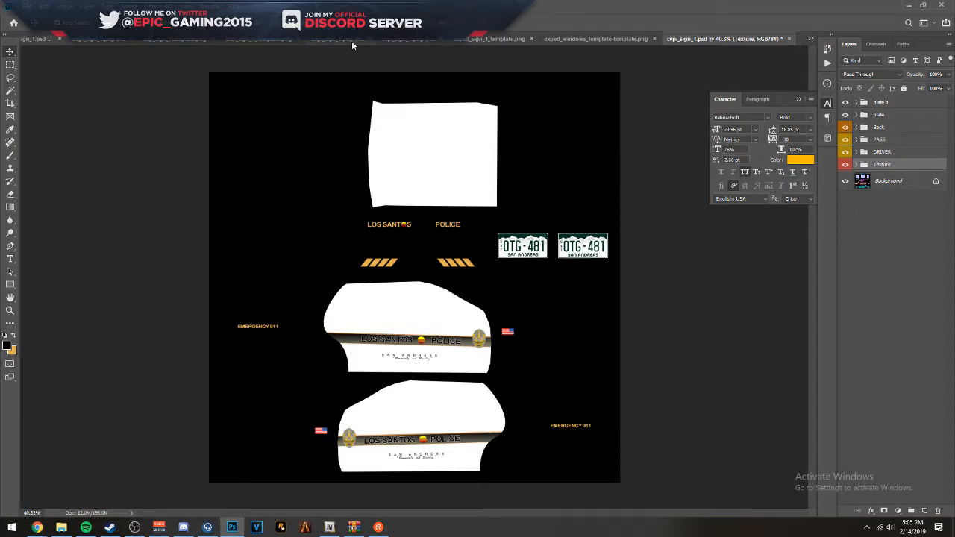
- Open exp_sign_1.psd from Mountainside Roleplay's LSPD vehicles, OLD ELS, 2014 FPIU folder, without updating its text layers
{"action": "left_click", "coordinate": [61, 526]}
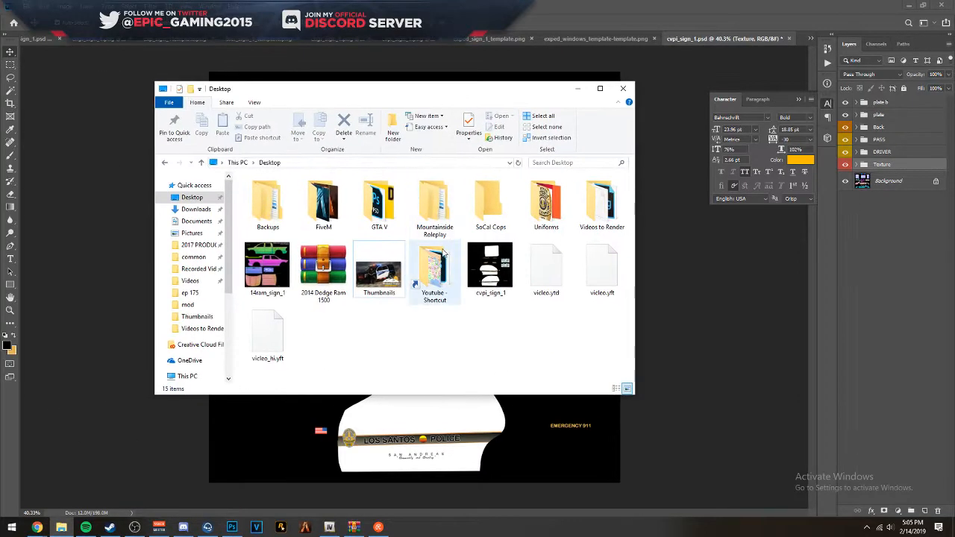
{"action": "double_click", "coordinate": [434, 205]}
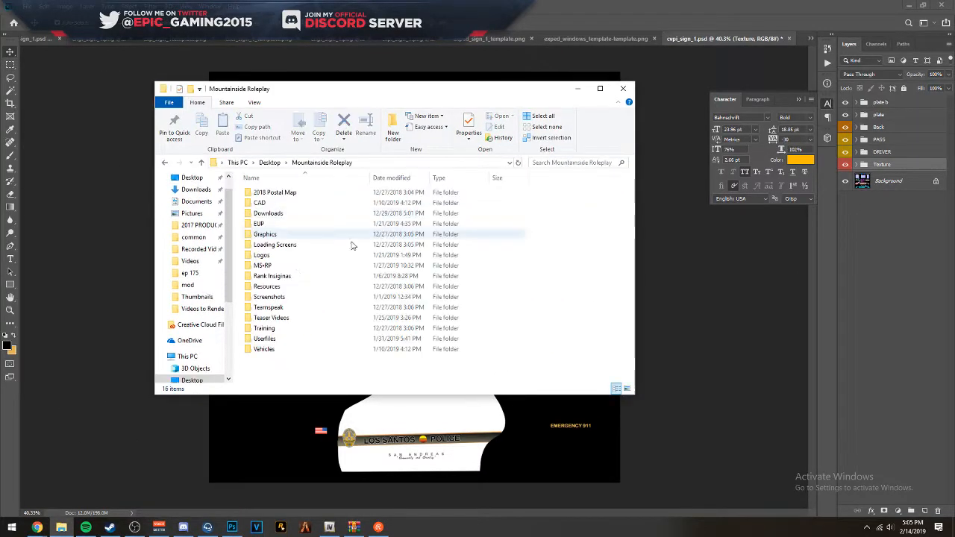
{"action": "double_click", "coordinate": [262, 345]}
{"action": "double_click", "coordinate": [261, 193]}
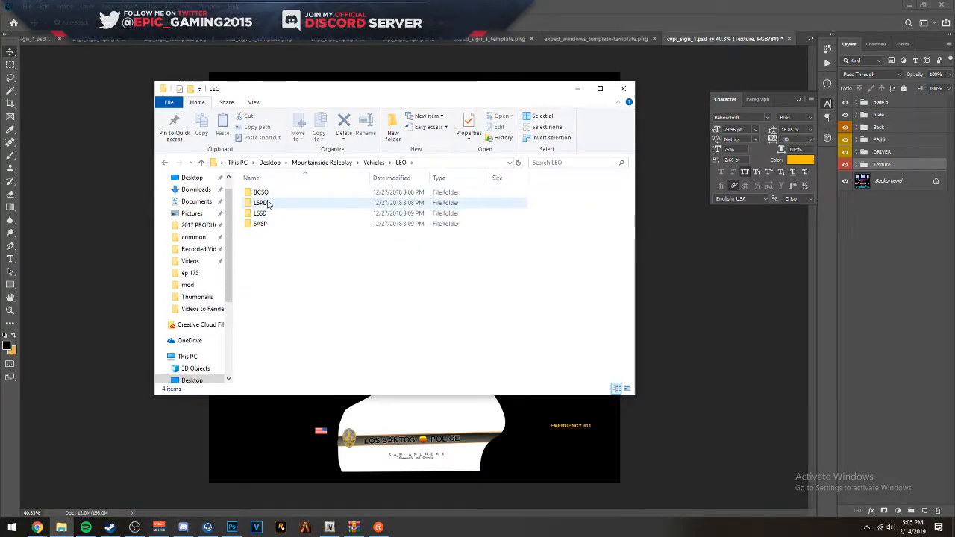
{"action": "double_click", "coordinate": [267, 205]}
{"action": "double_click", "coordinate": [269, 202]}
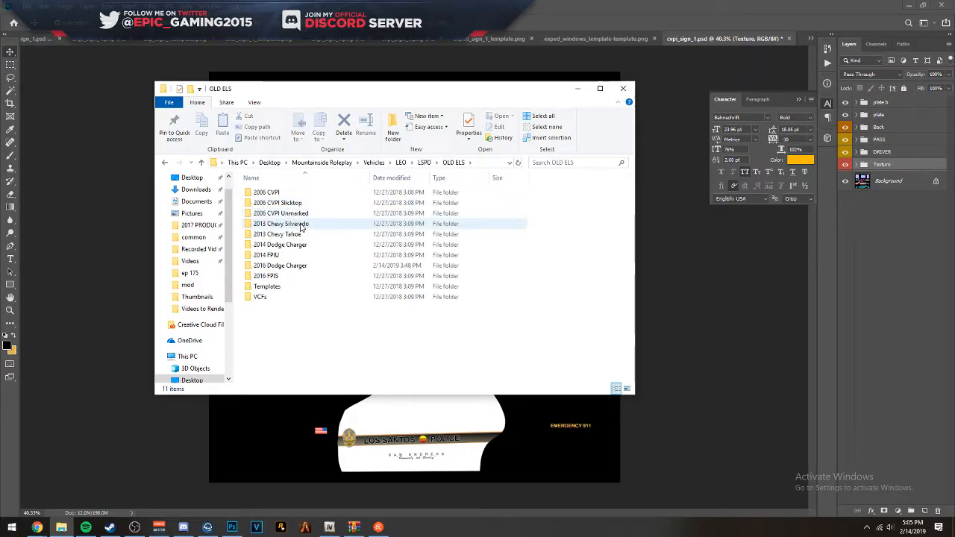
{"action": "left_click", "coordinate": [292, 255]}
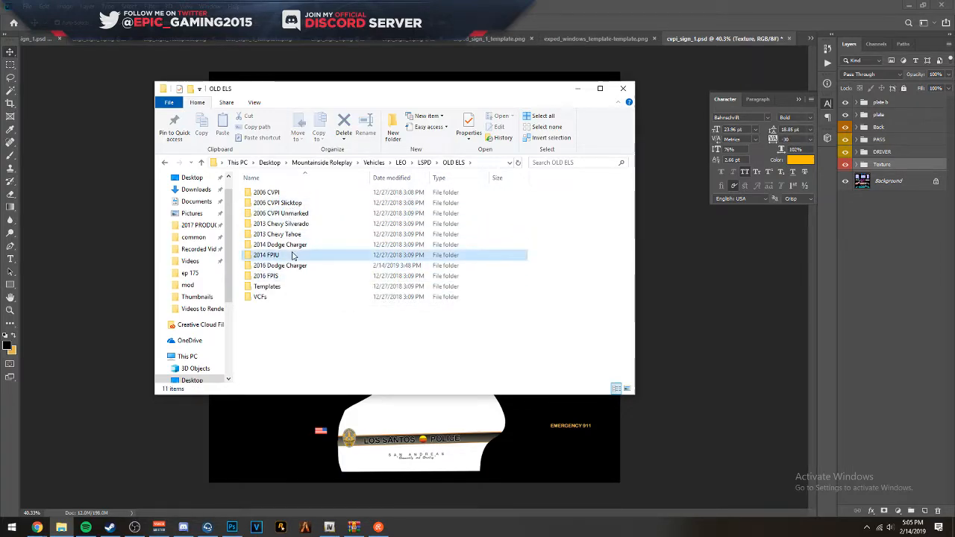
{"action": "double_click", "coordinate": [292, 255]}
{"action": "double_click", "coordinate": [291, 203]}
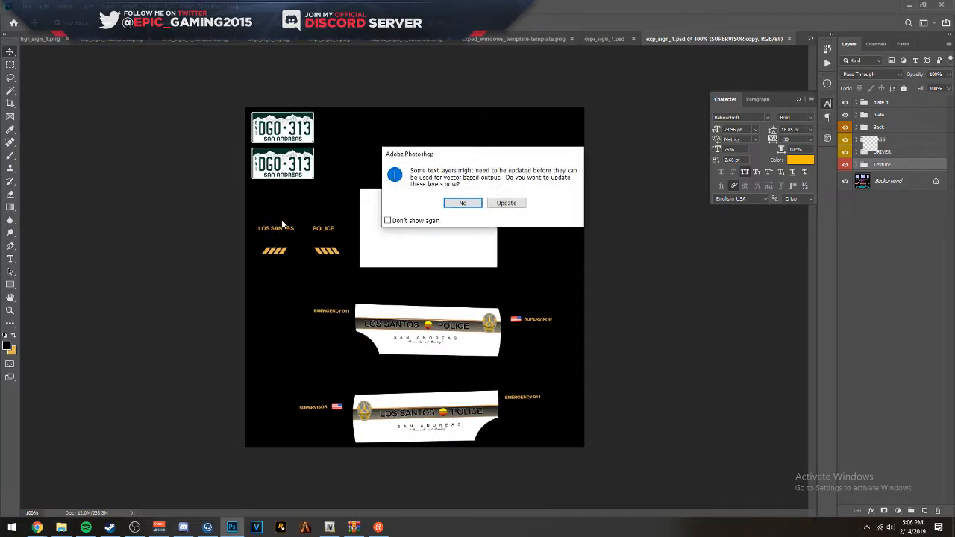
{"action": "left_click", "coordinate": [475, 204]}
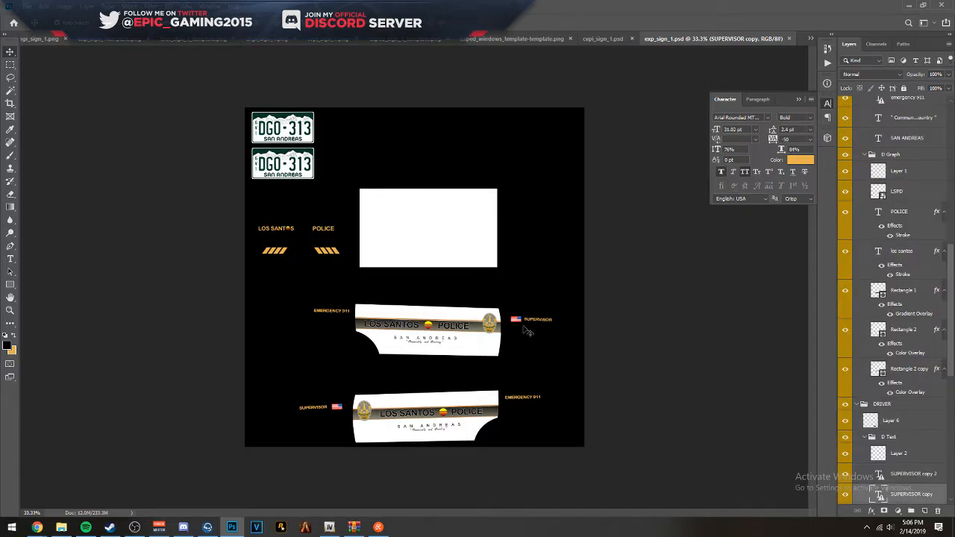
- Examine the SUPERVISOR lettering beside the passenger-side flag and its text layers in exp_sign_1.psd
{"action": "scroll", "coordinate": [550, 366], "scroll_direction": "up", "scroll_amount": 4}
{"action": "scroll", "coordinate": [550, 369], "scroll_direction": "up", "scroll_amount": 5}
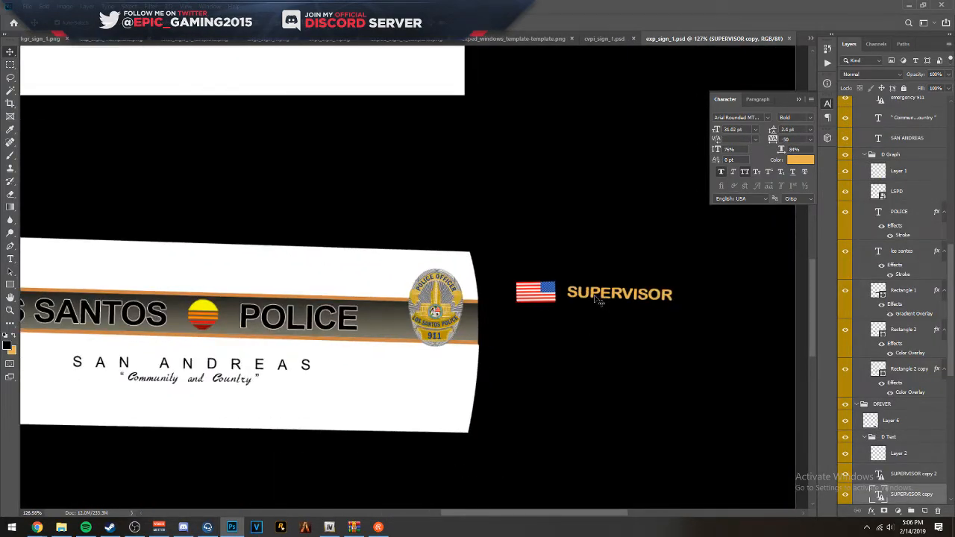
{"action": "scroll", "coordinate": [897, 403], "scroll_direction": "down", "scroll_amount": 3}
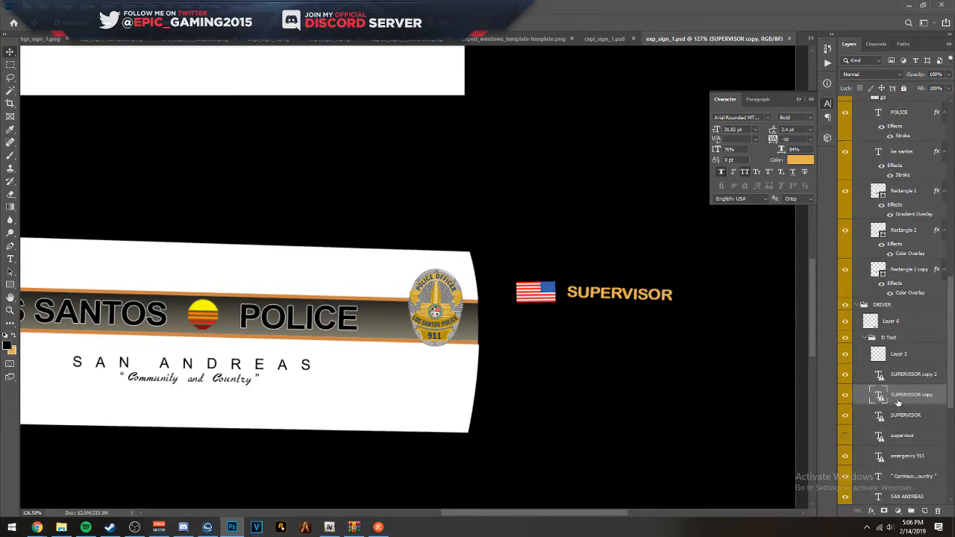
{"action": "scroll", "coordinate": [906, 386], "scroll_direction": "down", "scroll_amount": 2}
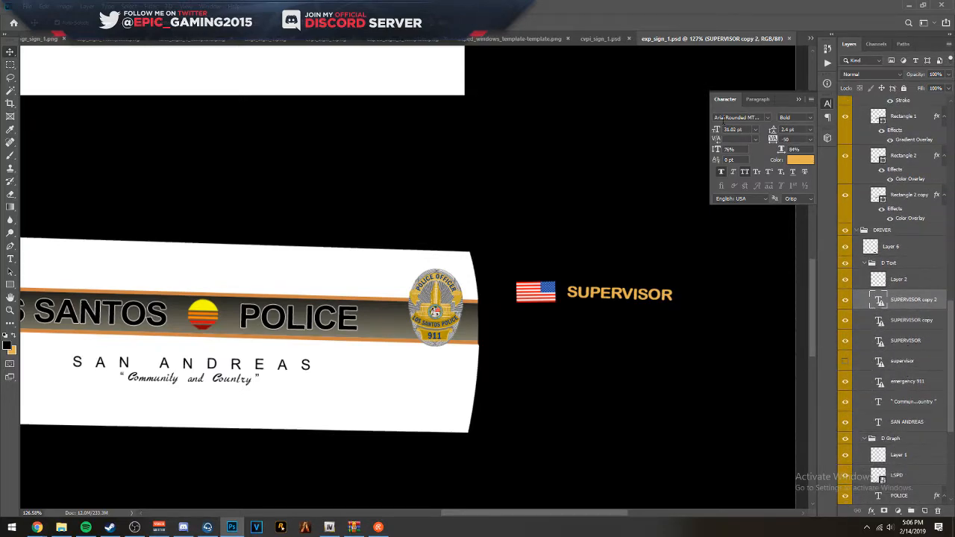
- Return to cvpi_sign_1.png and make the SUPERVISOR and SUPERVISOR copy text layers in the DRIVER group visible
{"action": "left_click", "coordinate": [607, 38]}
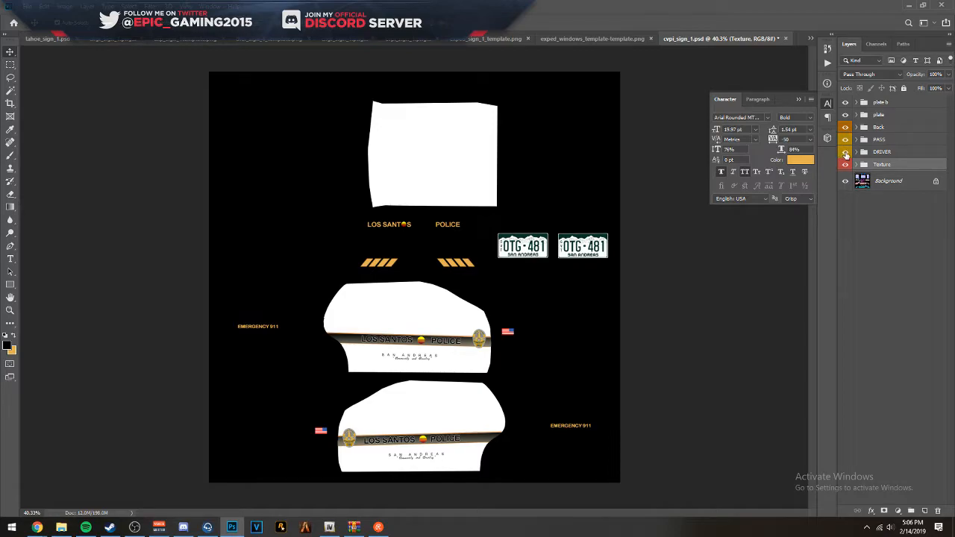
{"action": "left_click", "coordinate": [409, 39]}
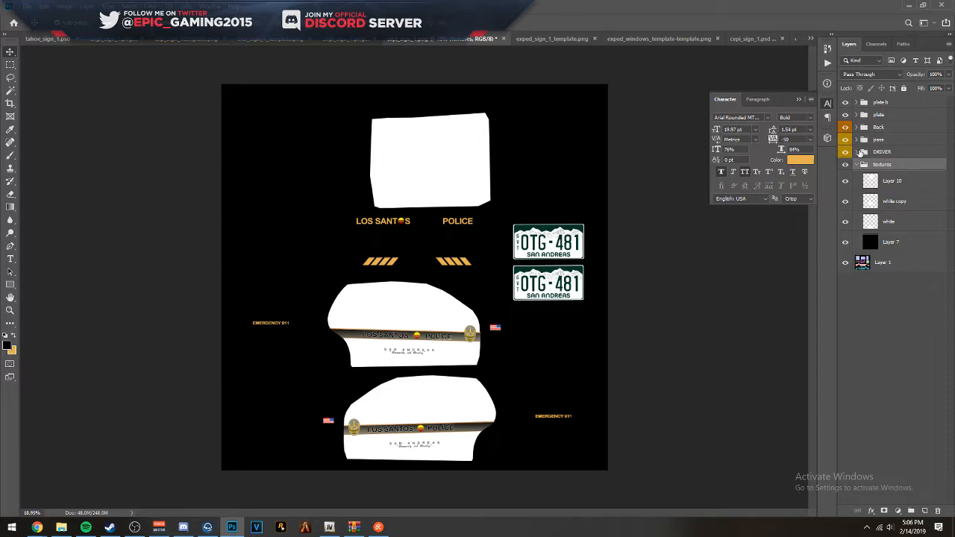
{"action": "left_click", "coordinate": [864, 152]}
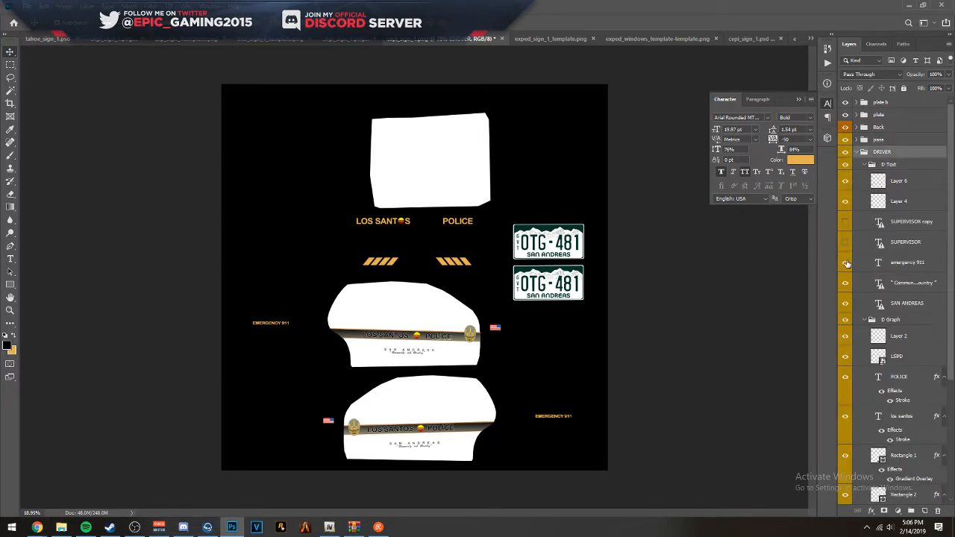
{"action": "left_click", "coordinate": [843, 223]}
{"action": "left_click", "coordinate": [843, 242]}
{"action": "left_click", "coordinate": [844, 242]}
{"action": "left_click", "coordinate": [846, 223]}
{"action": "left_click", "coordinate": [845, 222]}
{"action": "left_click", "coordinate": [845, 243]}
- Set the textures group's opacity to 50% to reveal the wireframe template, and collapse the group
{"action": "scroll", "coordinate": [930, 346], "scroll_direction": "down", "scroll_amount": 5}
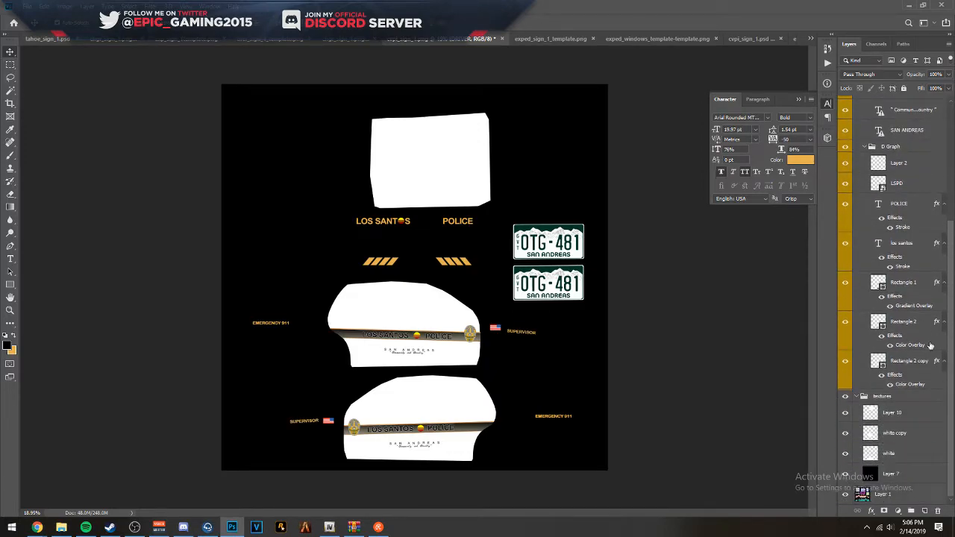
{"action": "left_click", "coordinate": [886, 399]}
{"action": "key", "text": "5"}
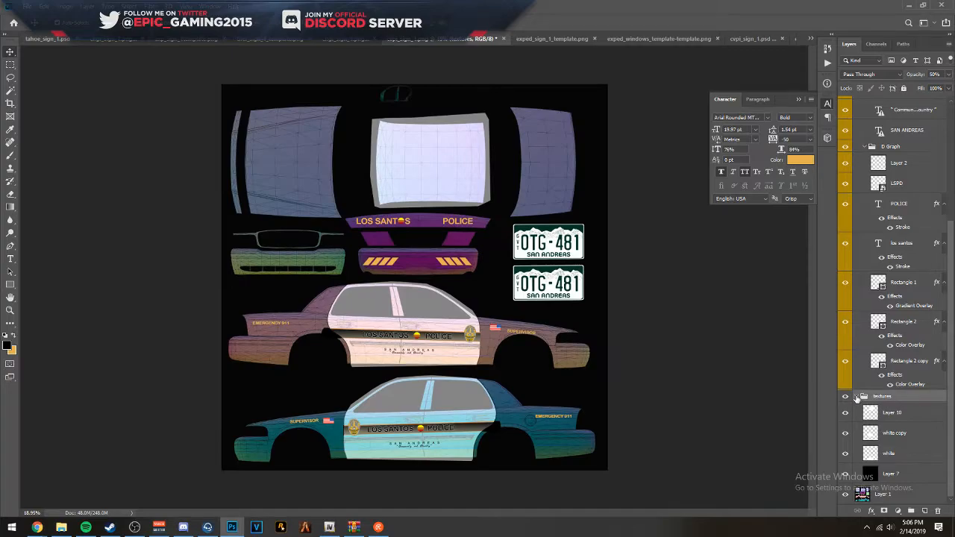
{"action": "left_click", "coordinate": [857, 397]}
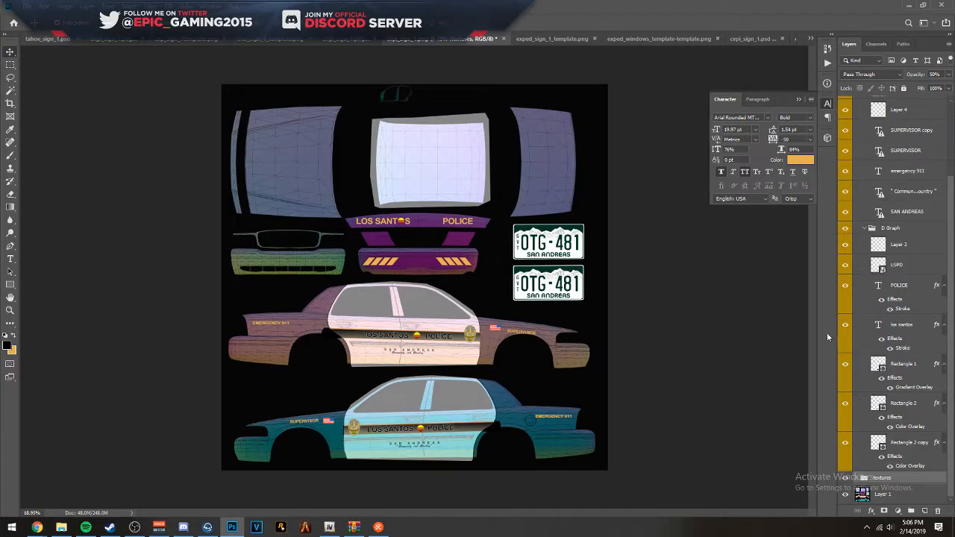
- Reposition and transform the passenger-side SUPERVISOR lettering so it sits on the front fender beside the flag
{"action": "scroll", "coordinate": [527, 266], "scroll_direction": "up", "scroll_amount": 5}
{"action": "scroll", "coordinate": [603, 308], "scroll_direction": "up", "scroll_amount": 3}
{"action": "left_click_drag", "start_coordinate": [412, 286], "coordinate": [393, 266]}
{"action": "key", "text": "ctrl+t"}
{"action": "left_click", "coordinate": [545, 214]}
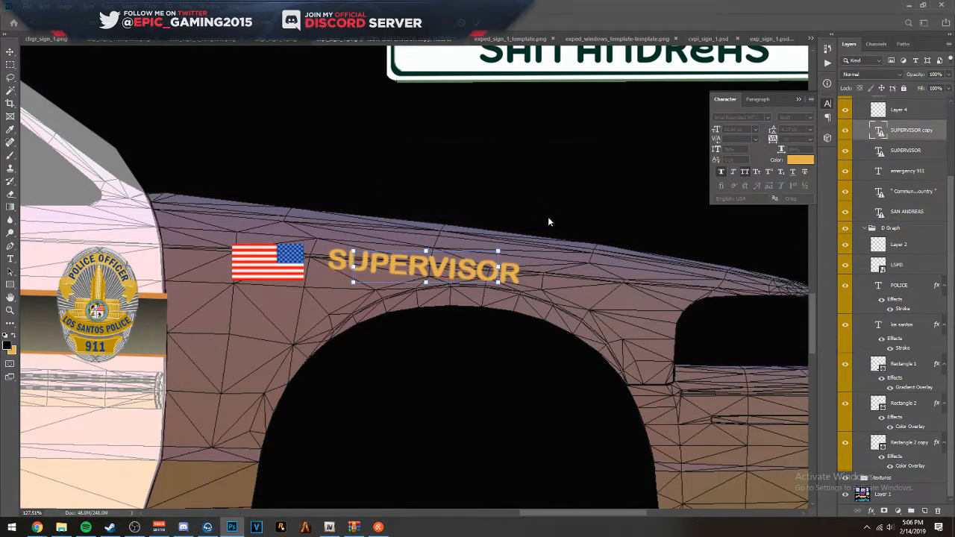
{"action": "left_click_drag", "start_coordinate": [509, 285], "coordinate": [515, 286]}
{"action": "key", "text": "Return"}
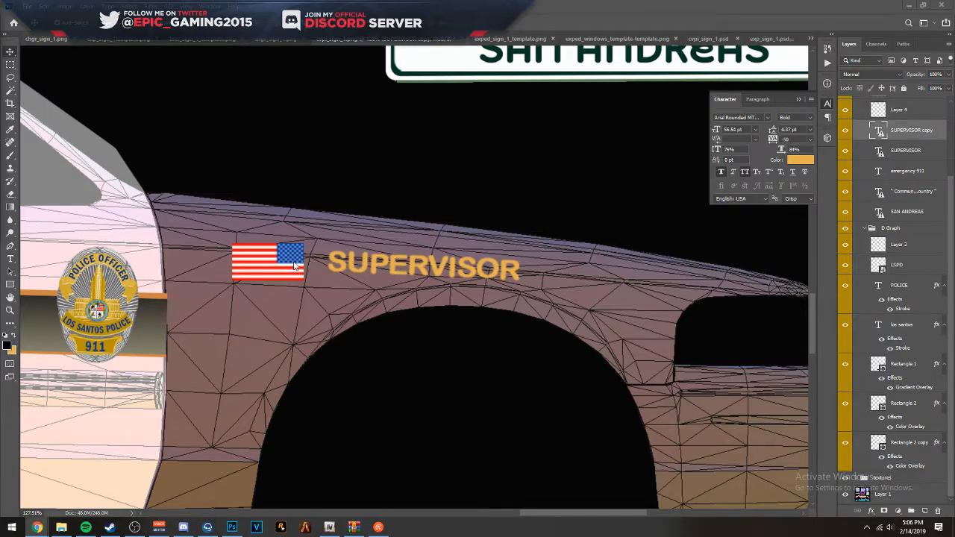
{"action": "scroll", "coordinate": [398, 266], "scroll_direction": "down", "scroll_amount": 5}
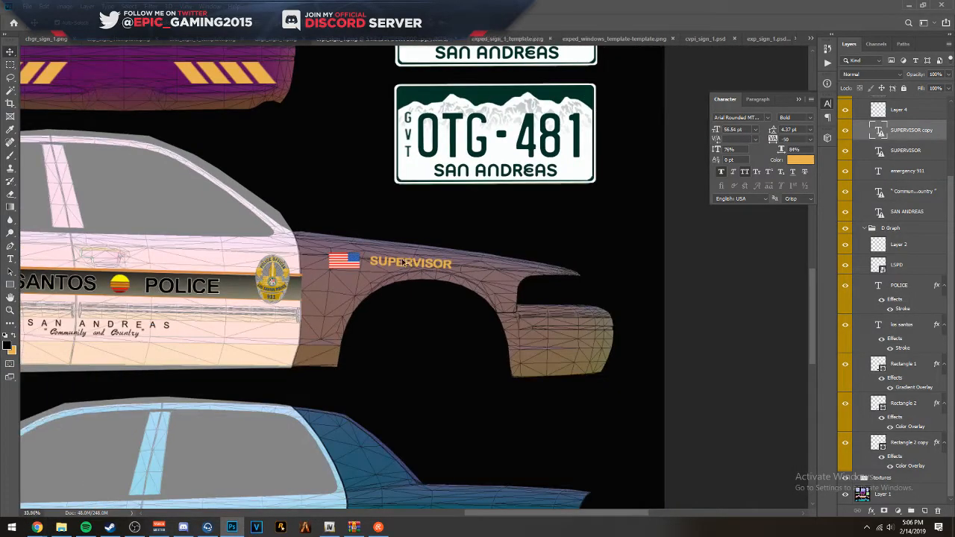
- Move the driver-side SUPERVISOR lettering slightly toward the front of the car, away from the flag
{"action": "scroll", "coordinate": [318, 360], "scroll_direction": "up", "scroll_amount": 5}
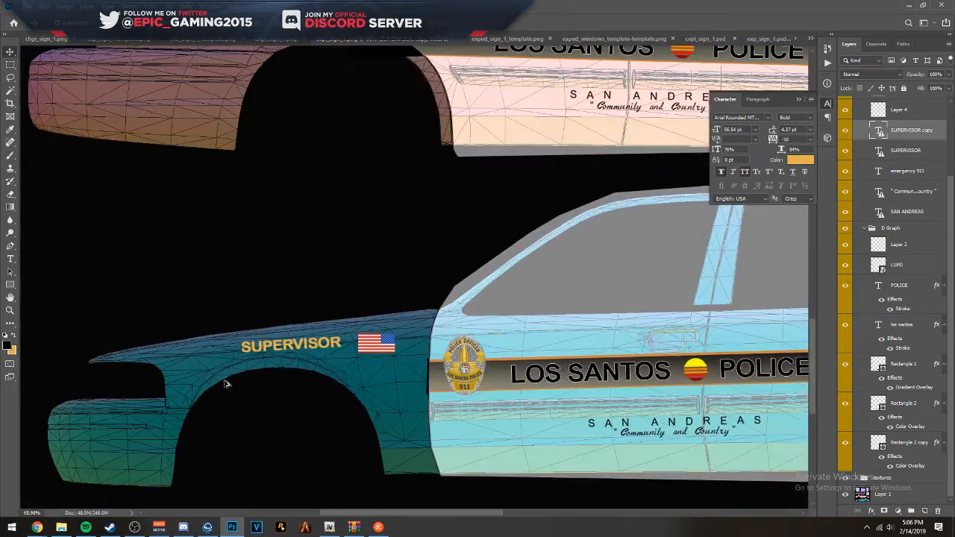
{"action": "left_click_drag", "start_coordinate": [294, 342], "coordinate": [273, 345]}
{"action": "scroll", "coordinate": [520, 351], "scroll_direction": "down", "scroll_amount": 5}
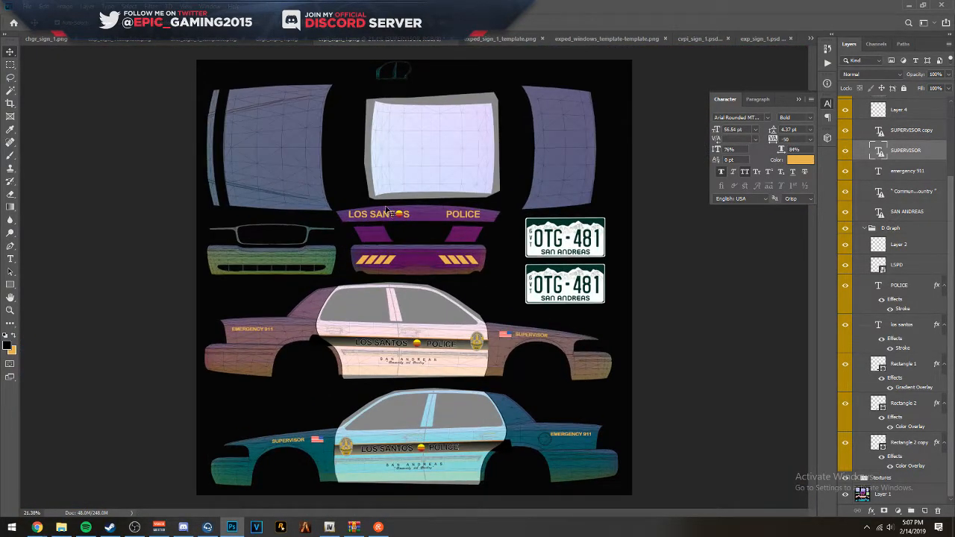
- Restore the textures group's opacity to 100% so the wireframe template is hidden
{"action": "left_click", "coordinate": [879, 478]}
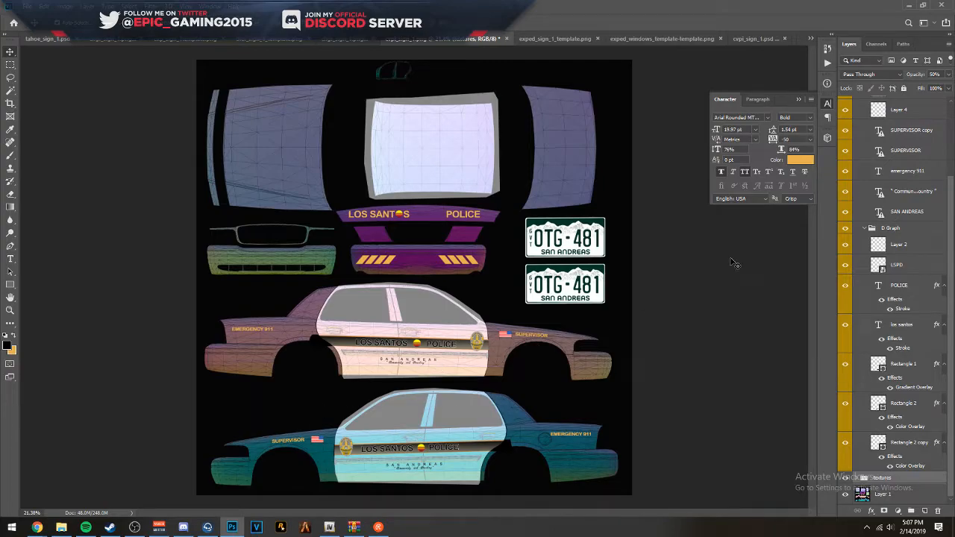
{"action": "scroll", "coordinate": [866, 187], "scroll_direction": "up", "scroll_amount": 4}
{"action": "scroll", "coordinate": [873, 447], "scroll_direction": "down", "scroll_amount": 3}
{"action": "key", "text": "0"}
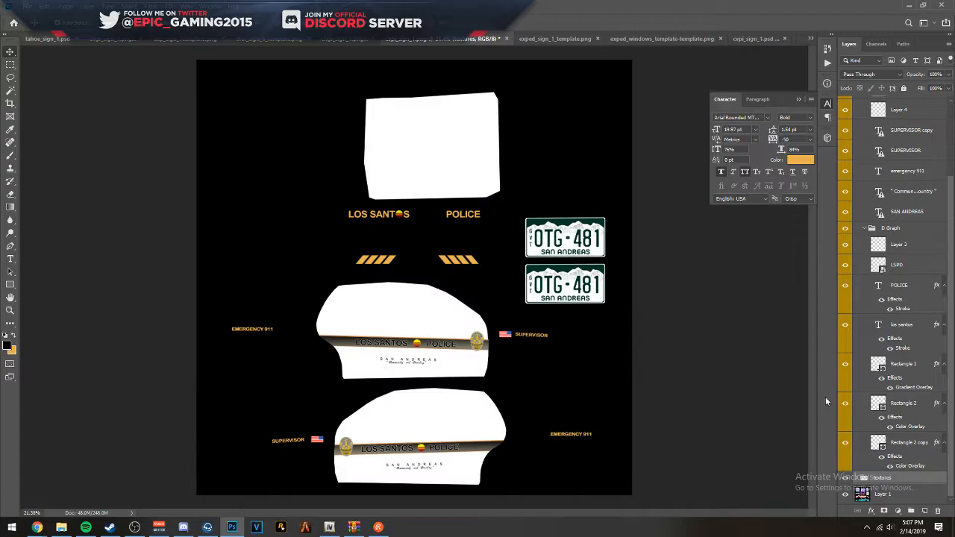
- Change the number on the upper license plate to OGJ-523
{"action": "left_click", "coordinate": [590, 246]}
{"action": "key", "text": "t"}
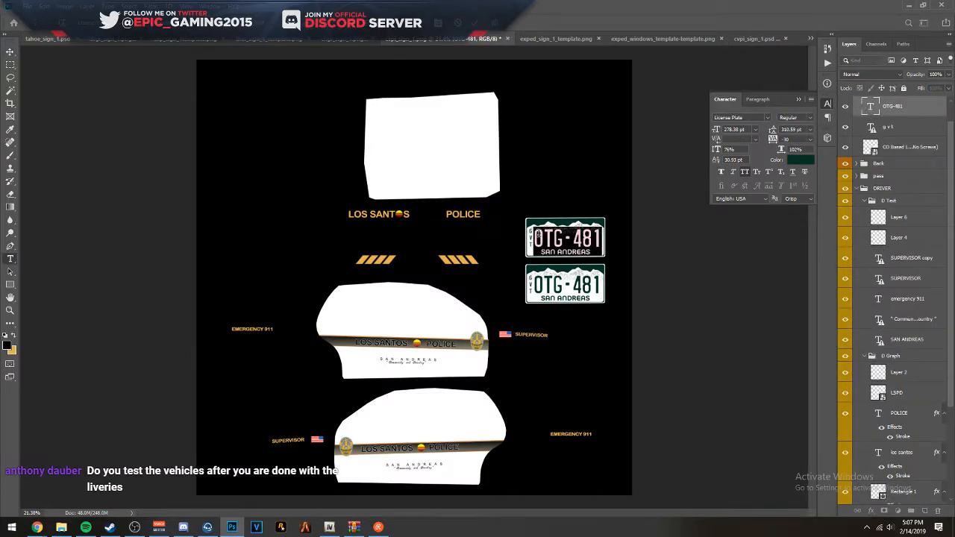
{"action": "type", "text": "HFE"}
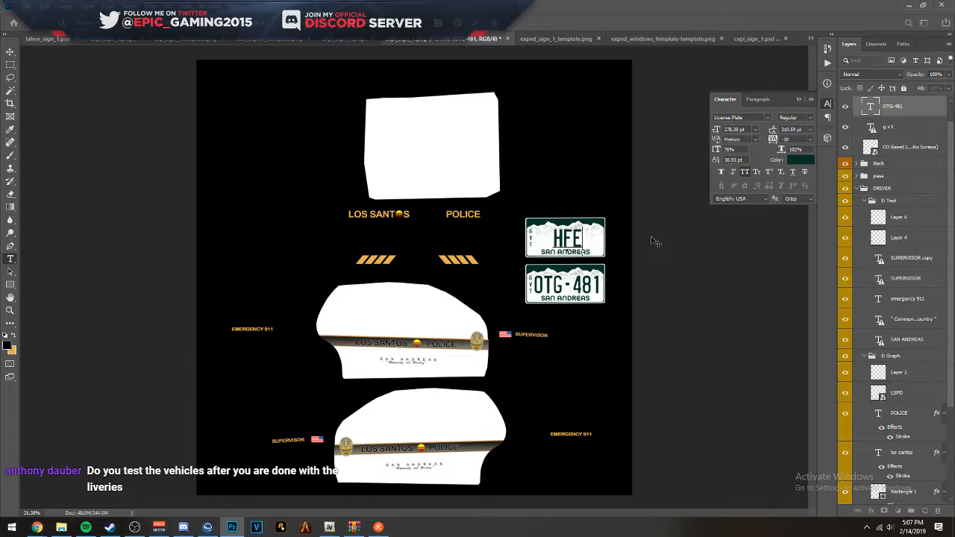
{"action": "key", "text": "BackSpace"}
{"action": "key", "text": "BackSpace"}
{"action": "type", "text": "GF"}
{"action": "key", "text": "BackSpace"}
{"action": "key", "text": "BackSpace"}
{"action": "key", "text": "BackSpace"}
{"action": "type", "text": "0S"}
{"action": "key", "text": "BackSpace"}
{"action": "key", "text": "BackSpace"}
{"action": "type", "text": "0VS"}
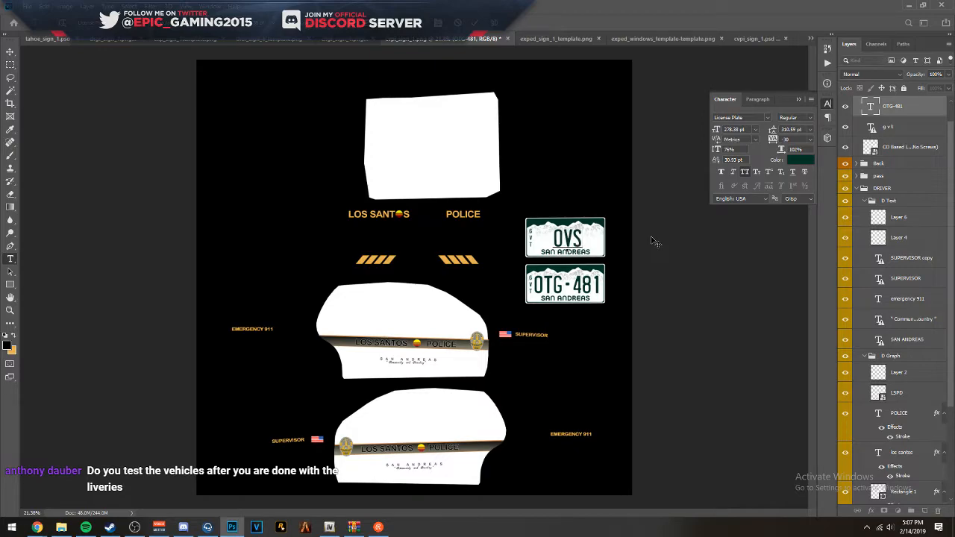
{"action": "key", "text": "BackSpace"}
{"action": "key", "text": "BackSpace"}
{"action": "type", "text": "GR"}
{"action": "key", "text": "BackSpace"}
{"action": "type", "text": "GH"}
{"action": "key", "text": "BackSpace"}
{"action": "key", "text": "BackSpace"}
{"action": "type", "text": "J-"}
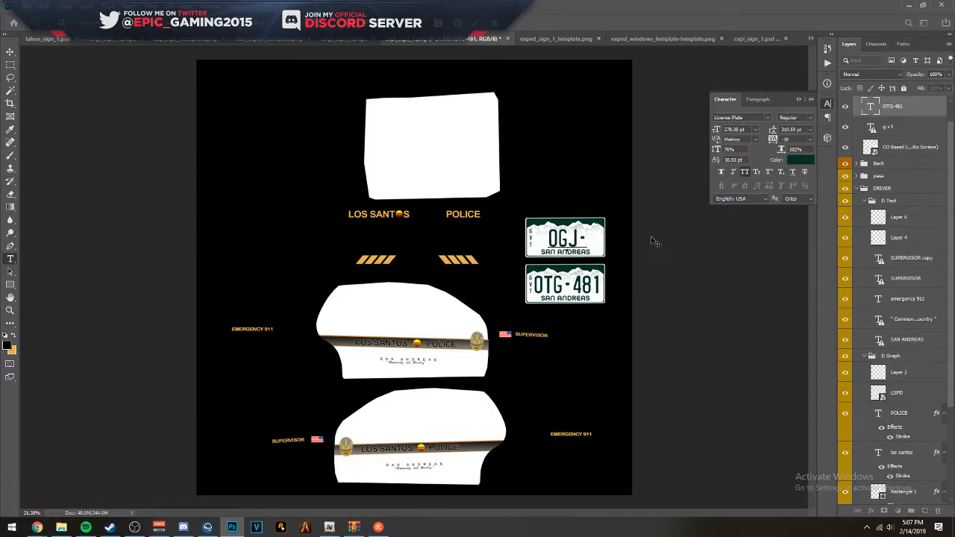
{"action": "type", "text": "4"}
{"action": "key", "text": "BackSpace"}
{"action": "type", "text": "5232"}
{"action": "key", "text": "BackSpace"}
{"action": "left_click", "coordinate": [652, 238]}
- Copy the upper plate's OGJ-523 text and replace the lower license plate's number with it
{"action": "double_click", "coordinate": [870, 107]}
{"action": "key", "text": "ctrl+c"}
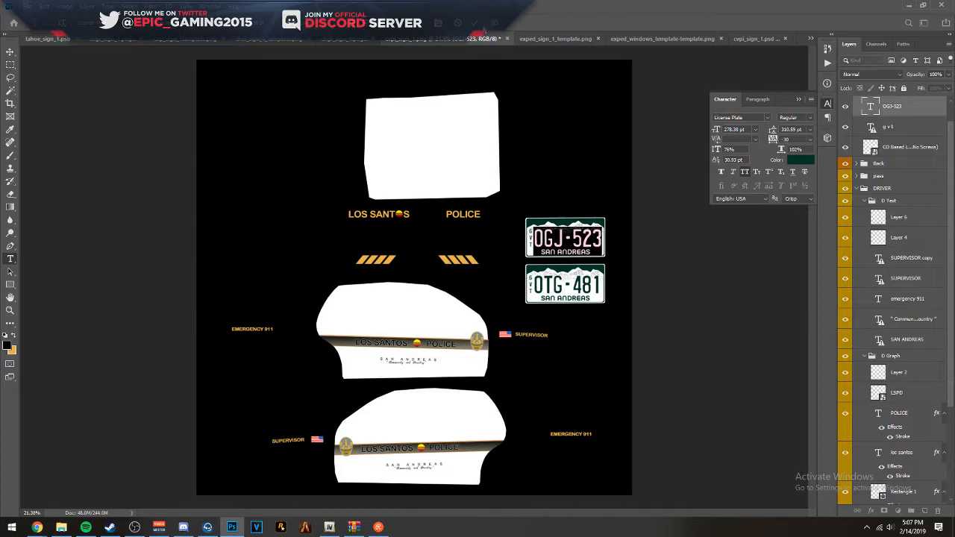
{"action": "left_click", "coordinate": [476, 23]}
{"action": "left_click", "coordinate": [560, 285]}
{"action": "double_click", "coordinate": [871, 107]}
{"action": "key", "text": "ctrl+v"}
{"action": "key", "text": "ctrl+Return"}
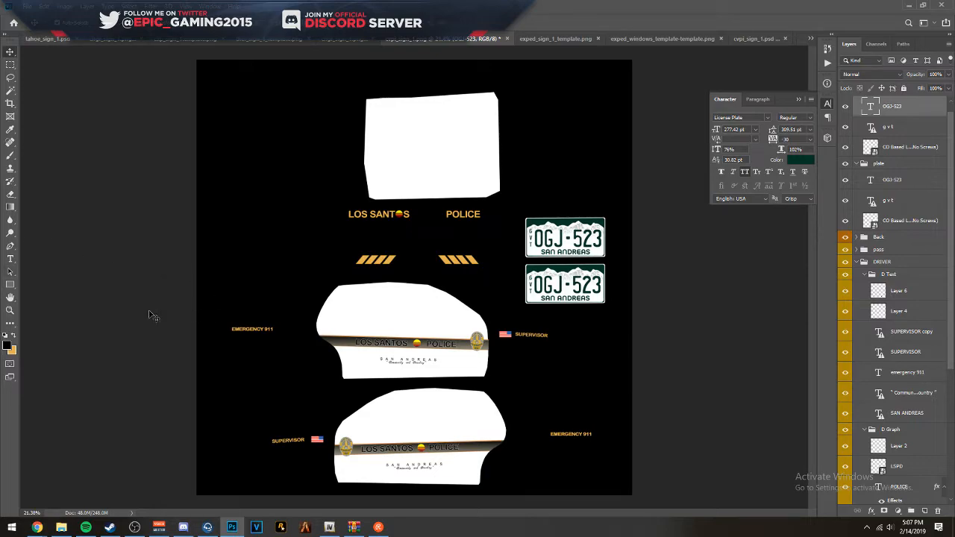
{"action": "key", "text": "alt+Tab"}
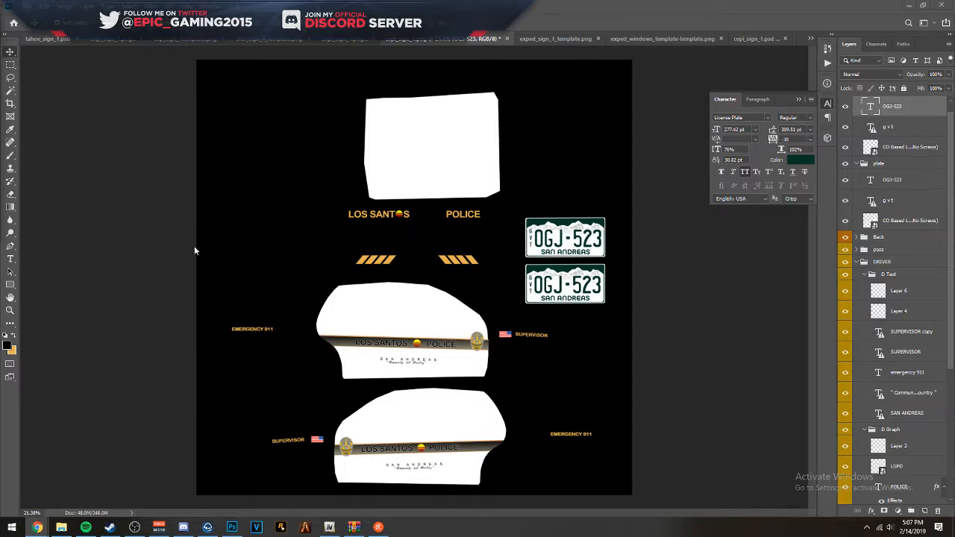
{"action": "left_click", "coordinate": [151, 266]}
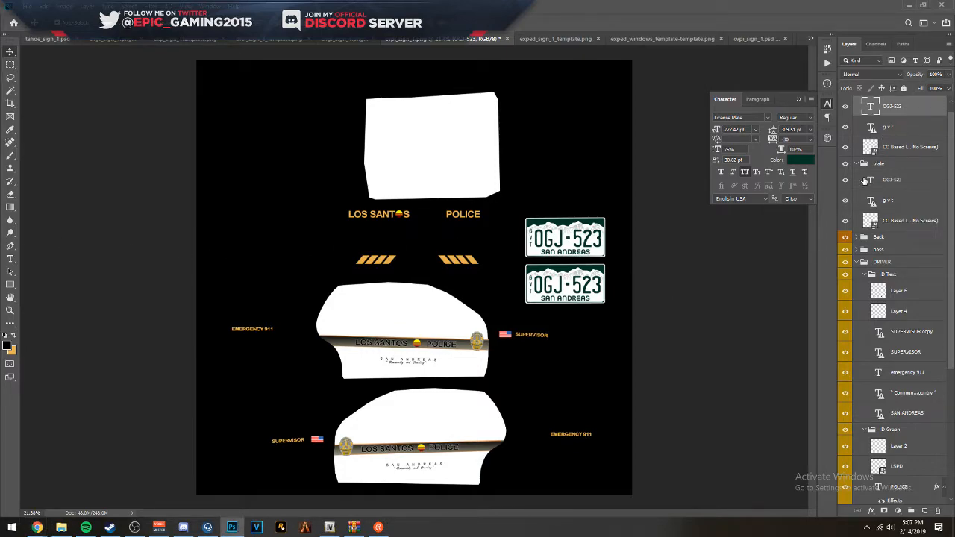
- Save the livery to the Desktop as a PNG file named cvpi_sign_2
{"action": "key", "text": "ctrl+shift+s"}
{"action": "left_click", "coordinate": [276, 322]}
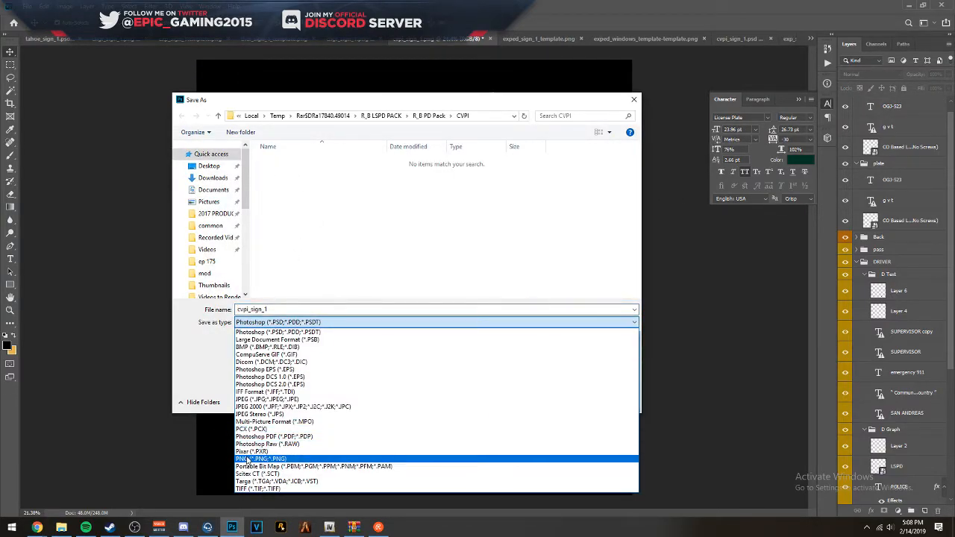
{"action": "left_click", "coordinate": [276, 458]}
{"action": "left_click", "coordinate": [208, 165]}
{"action": "left_click", "coordinate": [306, 311]}
{"action": "left_click", "coordinate": [306, 310]}
{"action": "key", "text": "BackSpace"}
{"action": "type", "text": "2"}
{"action": "key", "text": "Return"}
{"action": "key", "text": "Return"}
- Switch to File Explorer and create a folder named Cap 14 in the Mountainside Roleplay LSPD vehicles folder
{"action": "left_click", "coordinate": [909, 5]}
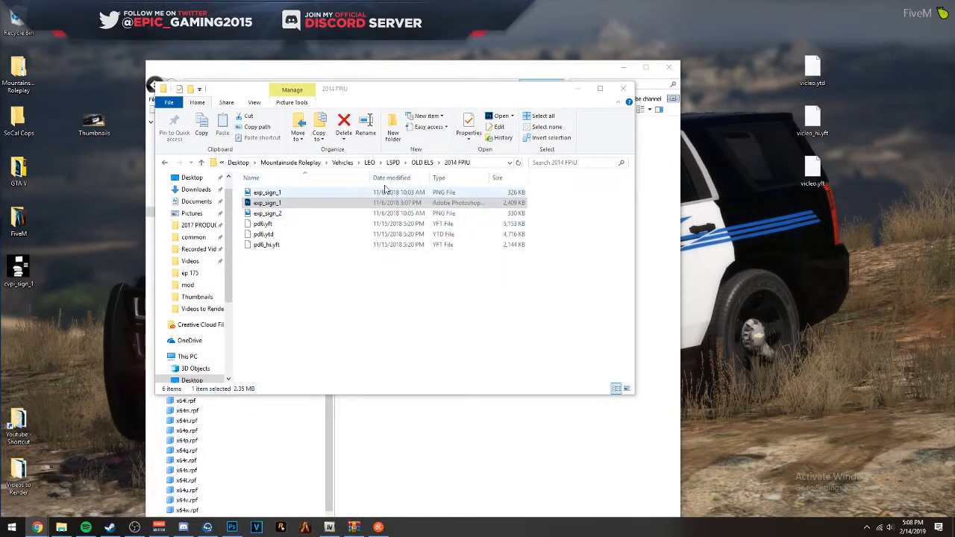
{"action": "left_click", "coordinate": [388, 162]}
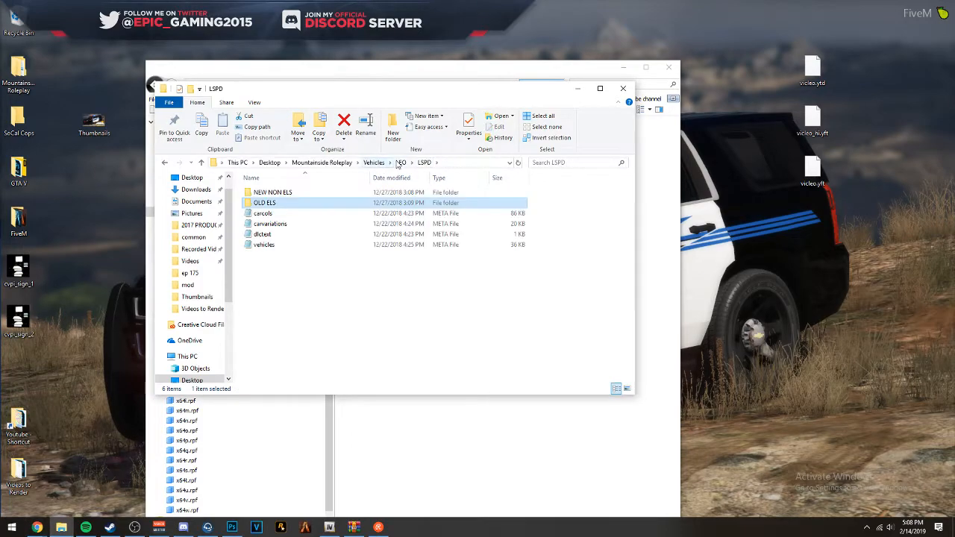
{"action": "left_click", "coordinate": [399, 164]}
{"action": "double_click", "coordinate": [290, 204]}
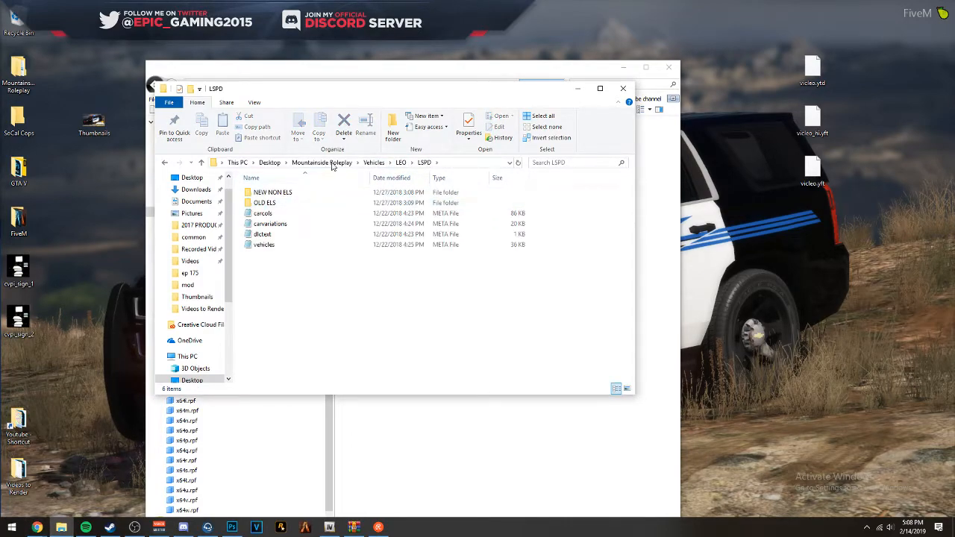
{"action": "left_click", "coordinate": [394, 127]}
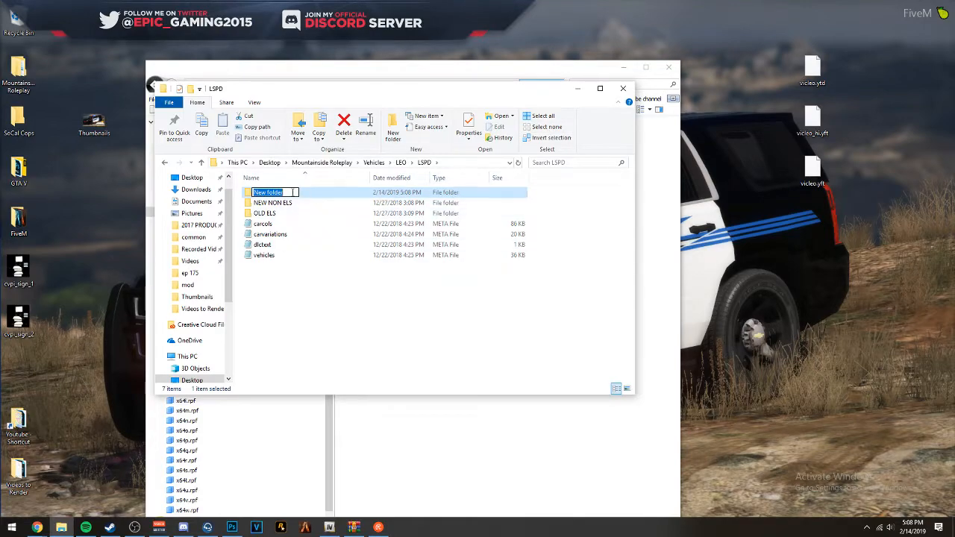
{"action": "type", "text": "cAP"}
{"action": "key", "text": "BackSpace"}
{"action": "key", "text": "BackSpace"}
{"action": "type", "text": "ap 14"}
{"action": "key", "text": "Return"}
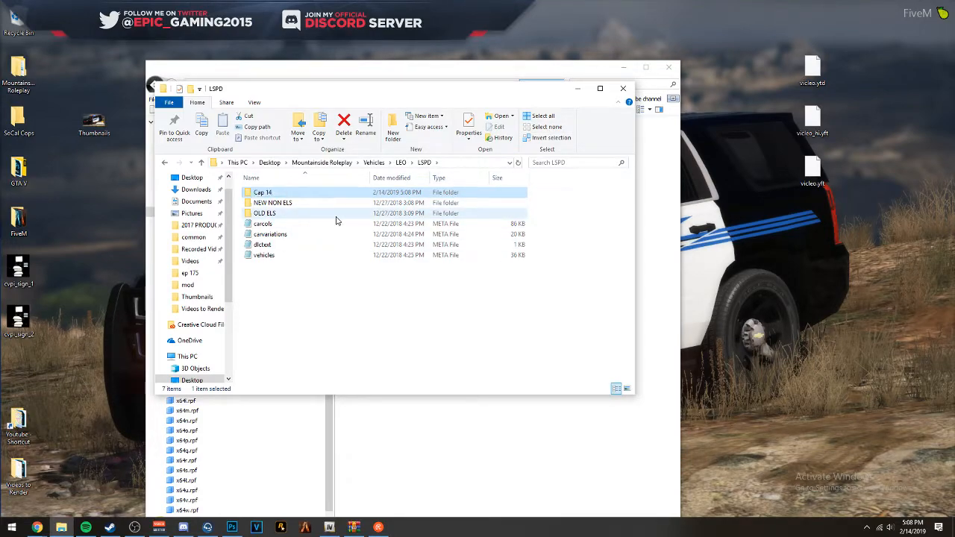
- Move the NEW NON ELS folder and the four META files into Cap 14, and create and open a folder named NEW
{"action": "left_click", "coordinate": [294, 203]}
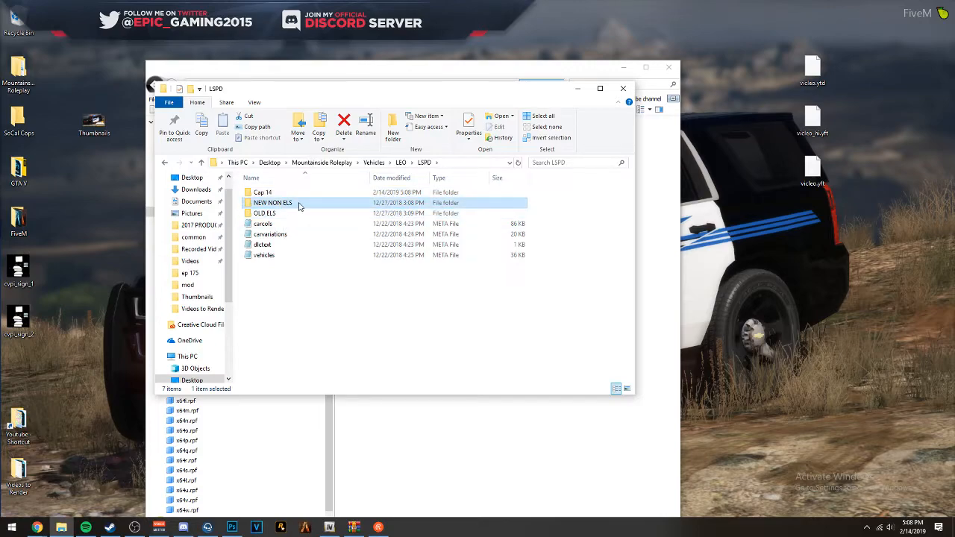
{"action": "left_click_drag", "start_coordinate": [272, 269], "coordinate": [269, 196], "text": "ctrl"}
{"action": "left_click", "coordinate": [393, 129]}
{"action": "type", "text": "NEW"}
{"action": "key", "text": "Return"}
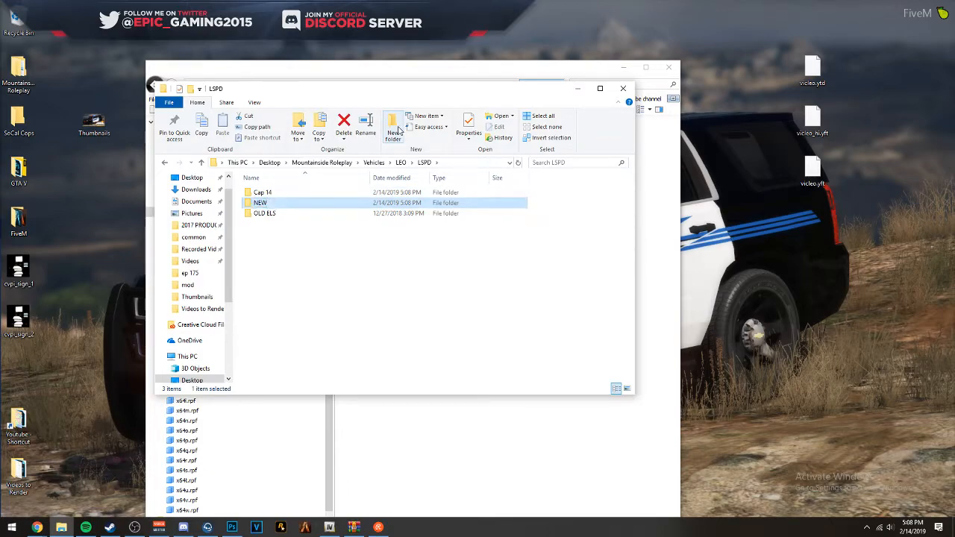
{"action": "key", "text": "Return"}
- Extract the cvpi folder from the R_B LSPD PACK archive into NEW, and open its stream subfolder
{"action": "left_click_drag", "start_coordinate": [393, 90], "coordinate": [636, 106]}
{"action": "left_click", "coordinate": [356, 528]}
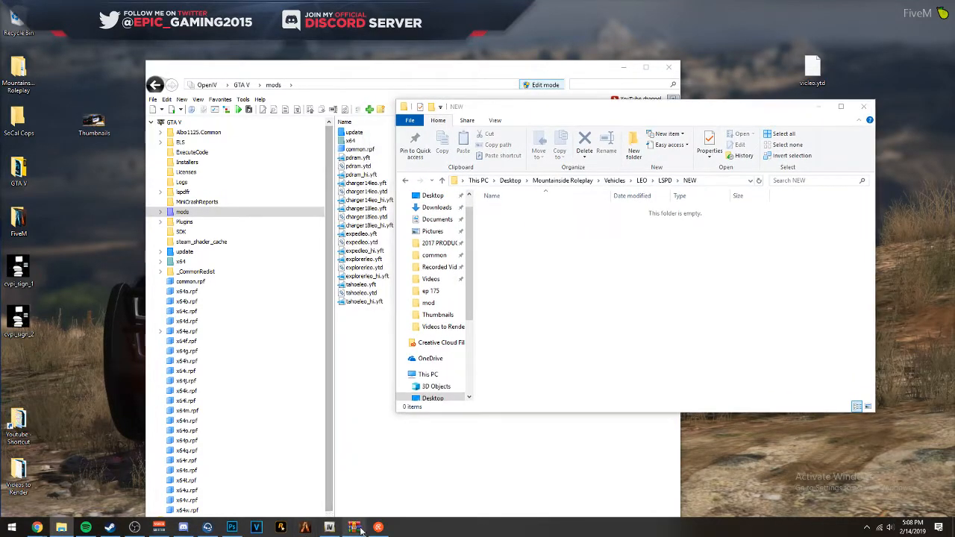
{"action": "left_click_drag", "start_coordinate": [0, 117], "coordinate": [487, 142]}
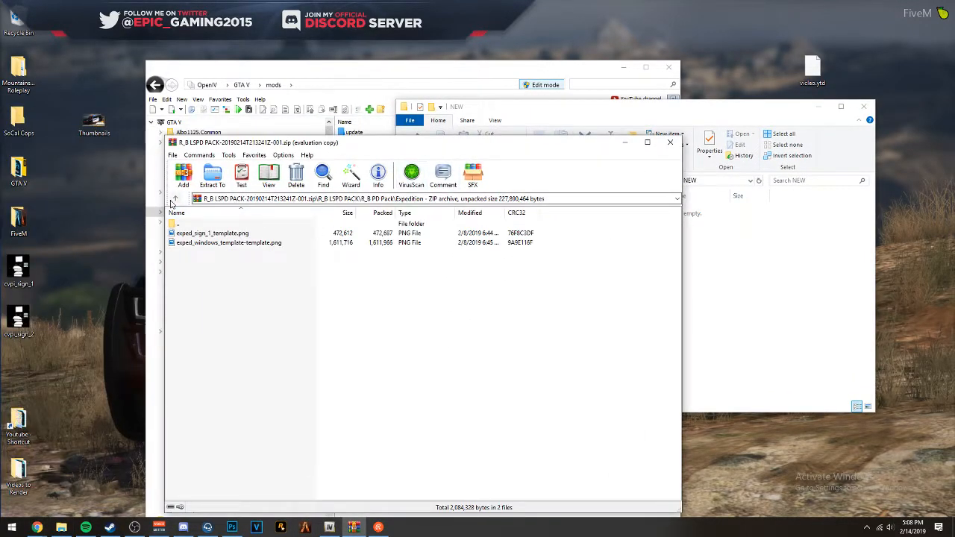
{"action": "left_click", "coordinate": [174, 199]}
{"action": "left_click", "coordinate": [183, 253]}
{"action": "double_click", "coordinate": [184, 253]}
{"action": "key", "text": "BackSpace"}
{"action": "left_click_drag", "start_coordinate": [185, 255], "coordinate": [752, 271]}
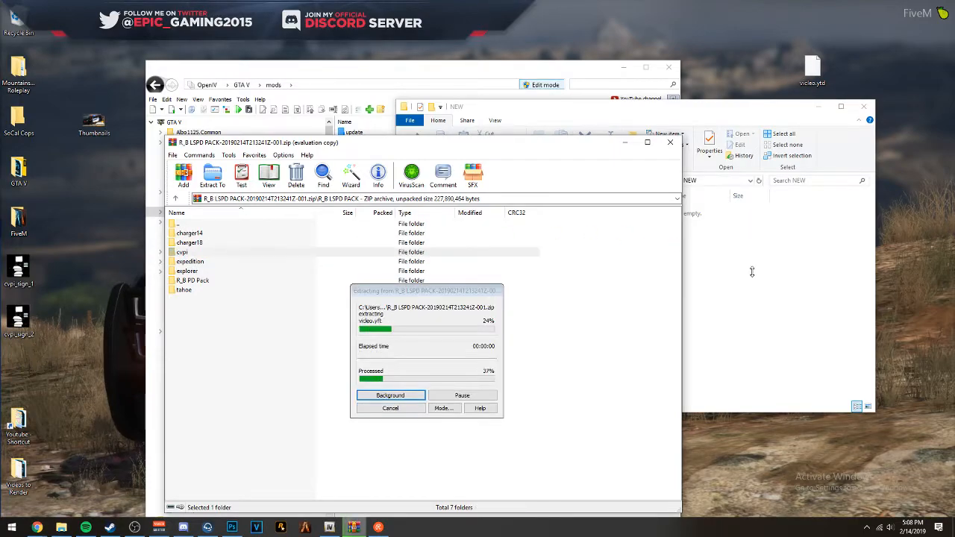
{"action": "double_click", "coordinate": [586, 212]}
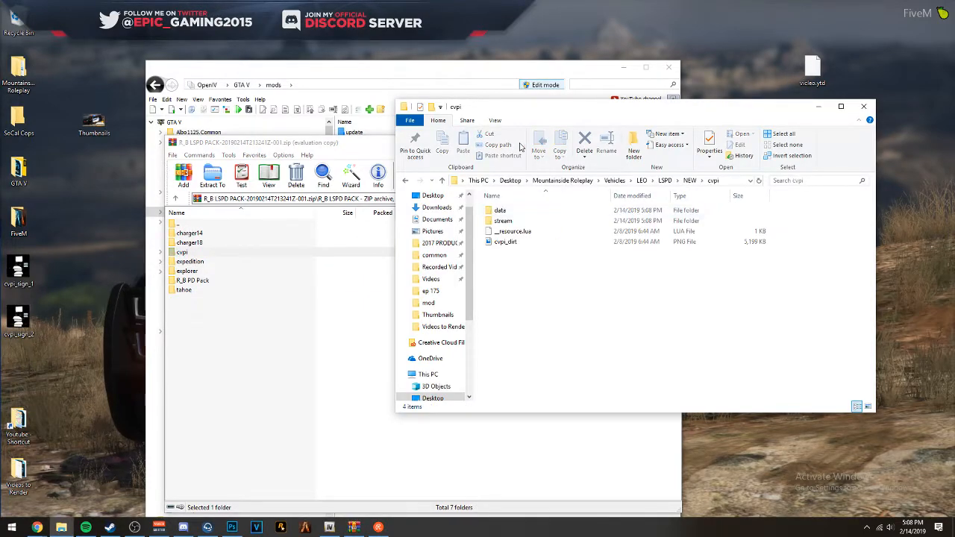
{"action": "double_click", "coordinate": [571, 221]}
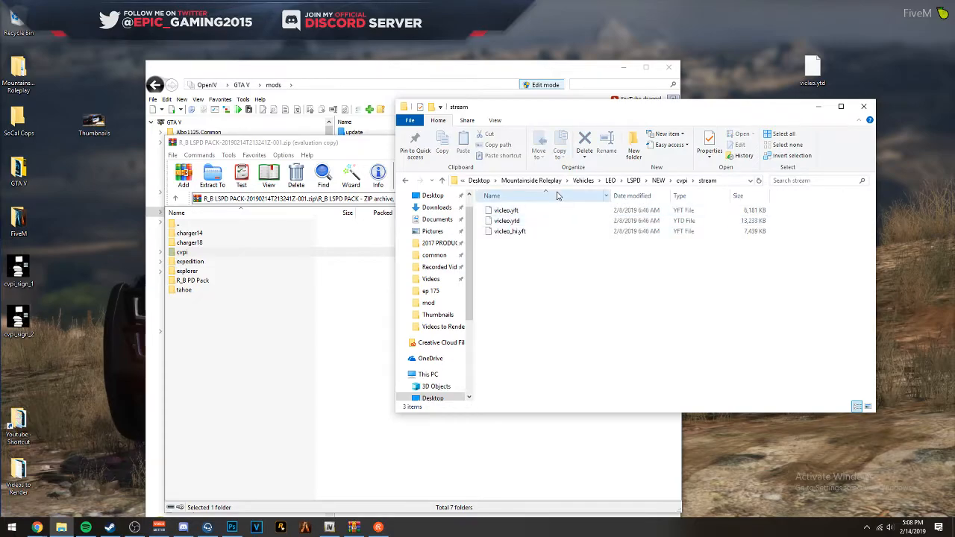
- Add vicleo.yft, vicleo.ytd and vicleo_hi.yft from the desktop to the mods folder in OpenIV
{"action": "left_click_drag", "start_coordinate": [754, 111], "coordinate": [729, 142]}
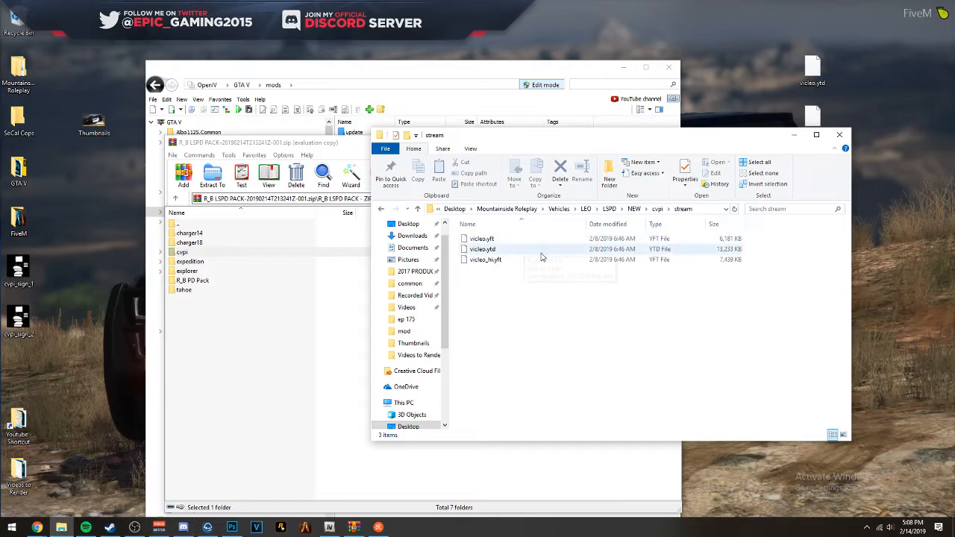
{"action": "left_click_drag", "start_coordinate": [374, 77], "coordinate": [325, 41]}
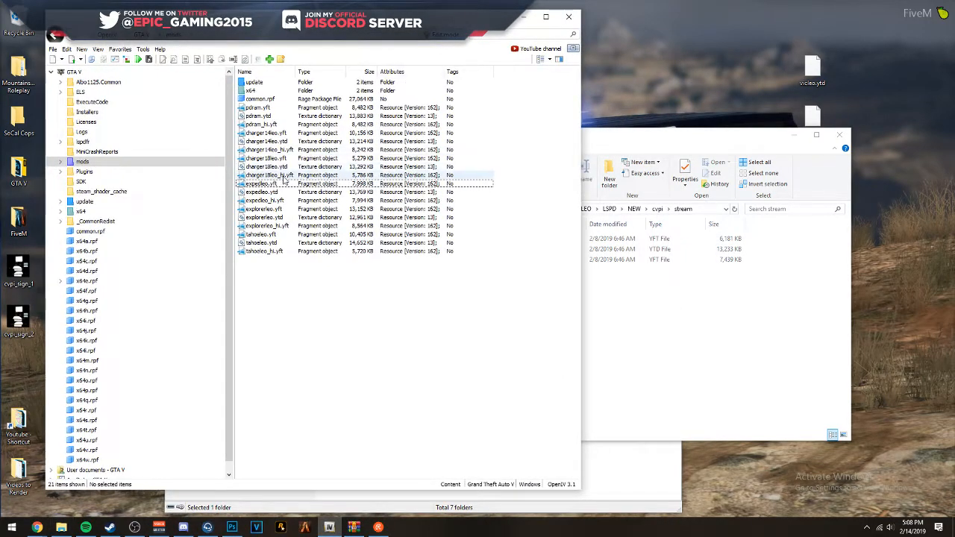
{"action": "left_click_drag", "start_coordinate": [725, 136], "coordinate": [622, 100]}
{"action": "left_click_drag", "start_coordinate": [814, 40], "coordinate": [844, 184]}
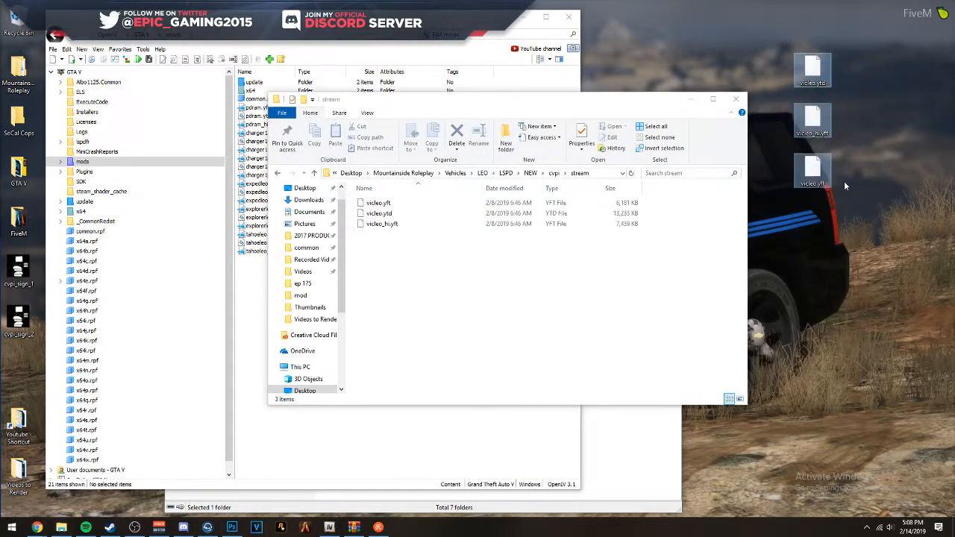
{"action": "left_click_drag", "start_coordinate": [613, 103], "coordinate": [881, 205]}
{"action": "left_click_drag", "start_coordinate": [753, 41], "coordinate": [837, 191]}
{"action": "left_click_drag", "start_coordinate": [813, 124], "coordinate": [471, 261]}
{"action": "left_click", "coordinate": [263, 277]}
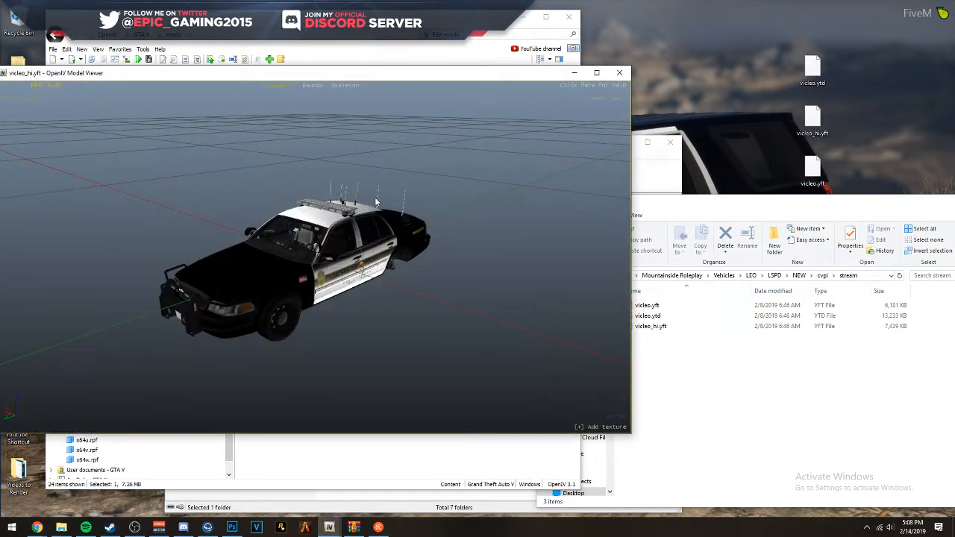
{"action": "left_click", "coordinate": [620, 74]}
- Import cvpi_sign_2 from the Desktop into vicleo.ytd with automatic MipMap levels and compression, and save the texture dictionary
{"action": "left_click", "coordinate": [255, 266]}
{"action": "left_click", "coordinate": [63, 527]}
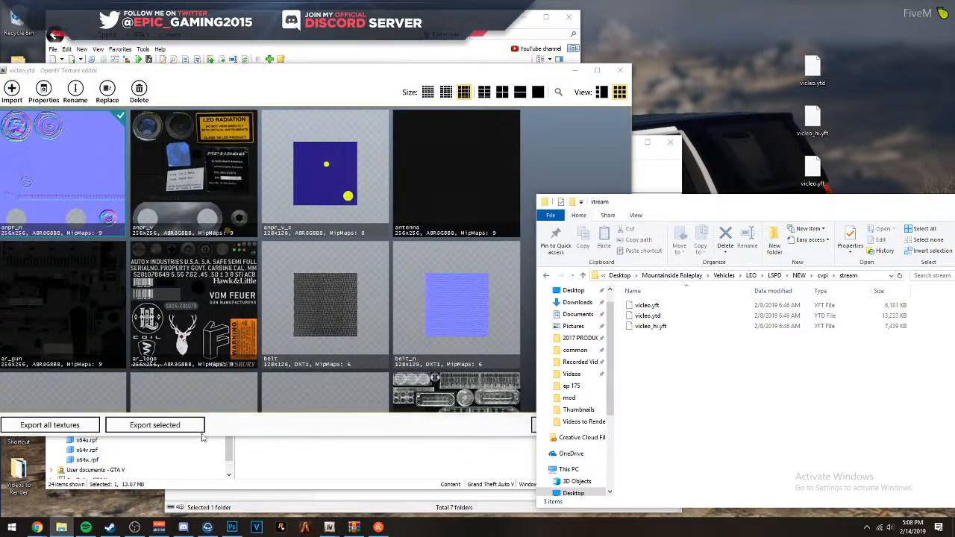
{"action": "left_click", "coordinate": [574, 311]}
{"action": "left_click_drag", "start_coordinate": [817, 381], "coordinate": [362, 306]}
{"action": "left_click", "coordinate": [363, 309]}
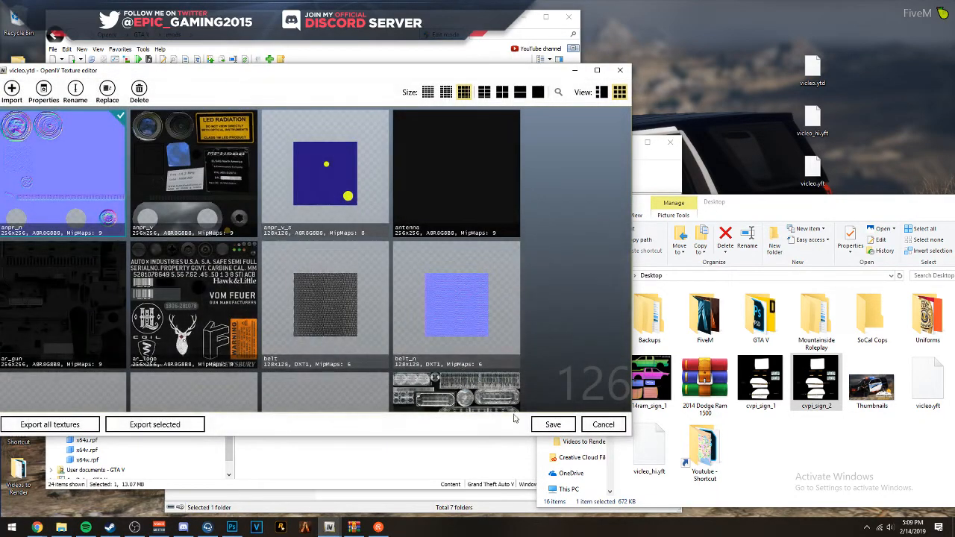
{"action": "left_click", "coordinate": [552, 423]}
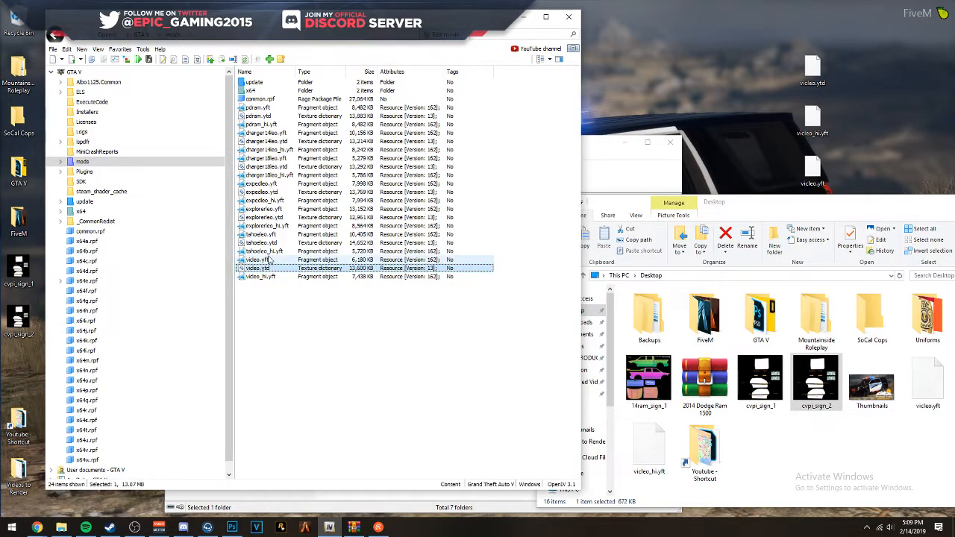
- Open the vicleo.yft model and examine the vehicle with its livery from another angle
{"action": "left_click", "coordinate": [268, 259]}
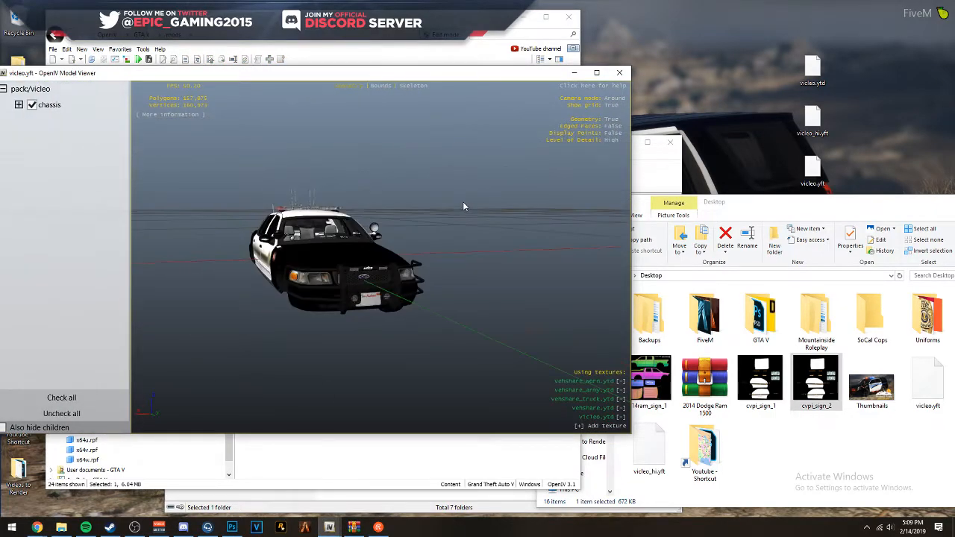
{"action": "left_click_drag", "start_coordinate": [462, 207], "coordinate": [627, 224]}
{"action": "left_click", "coordinate": [618, 73]}
{"action": "left_click", "coordinate": [256, 276]}
{"action": "left_click", "coordinate": [259, 261], "text": "shift"}
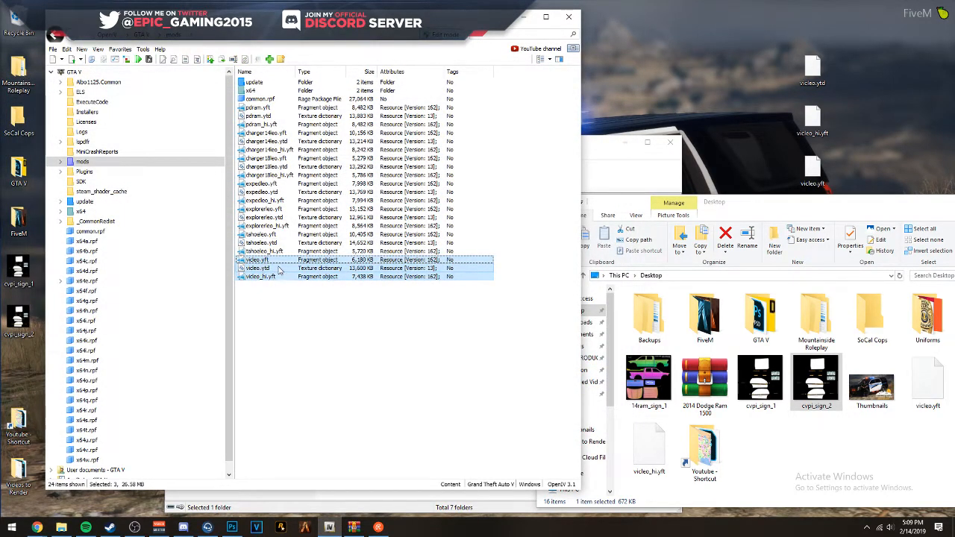
{"action": "left_click", "coordinate": [267, 260]}
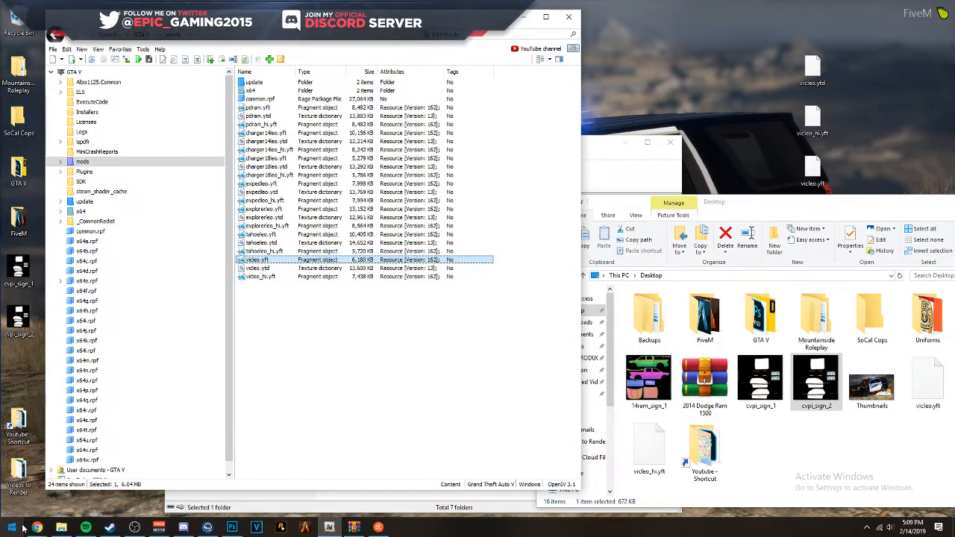
{"action": "left_click", "coordinate": [209, 527]}
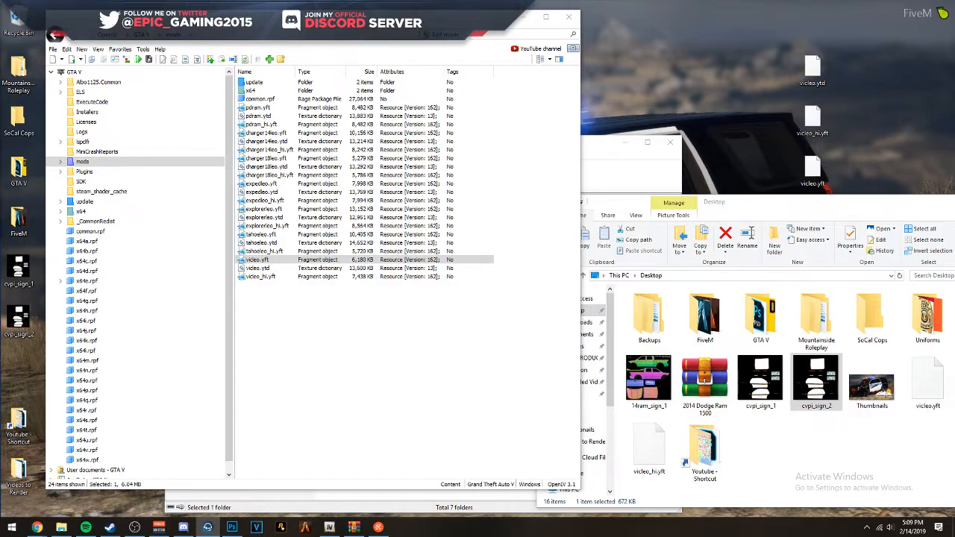
- Switch to the LEO Patrol Structure spreadsheet in Chrome and clear all vehicle names in B4:B11 of the LSPD sheet
{"action": "mouse_move", "coordinate": [36, 528]}
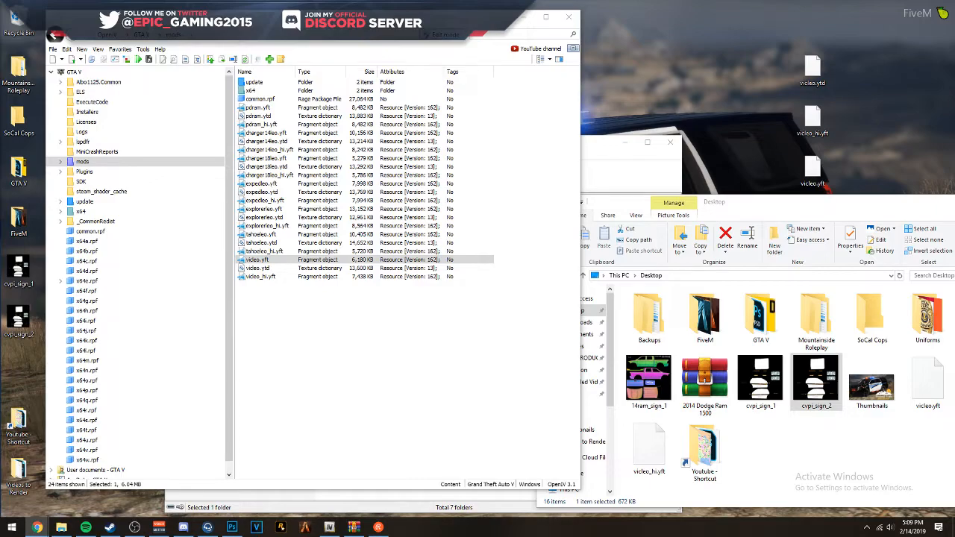
{"action": "left_click_drag", "start_coordinate": [0, 119], "coordinate": [414, 0]}
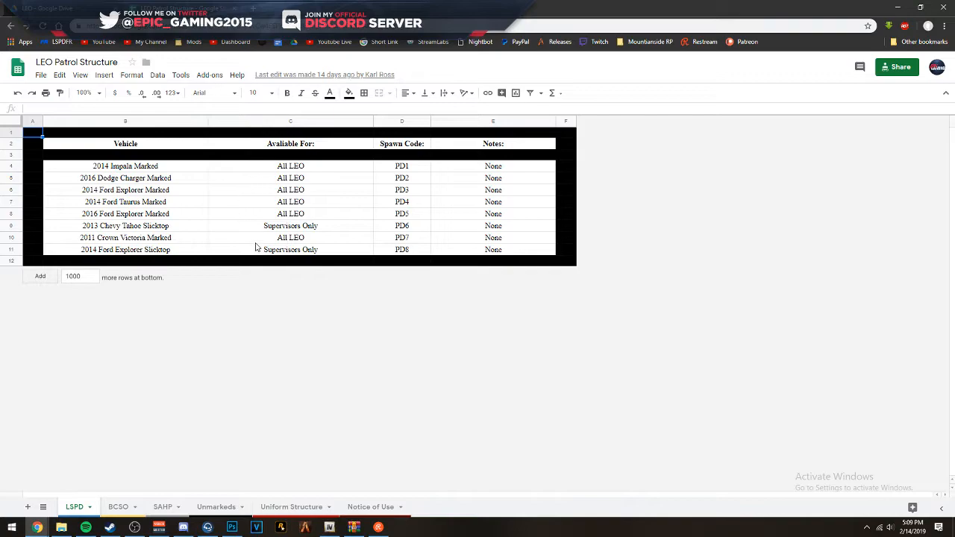
{"action": "left_click", "coordinate": [205, 216]}
{"action": "left_click_drag", "start_coordinate": [149, 165], "coordinate": [155, 252]}
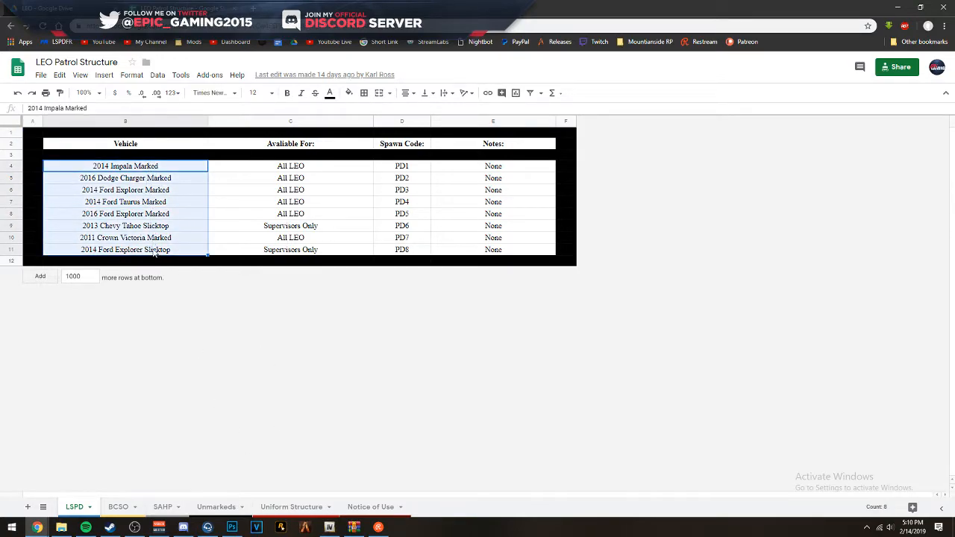
{"action": "key", "text": "Delete"}
{"action": "left_click", "coordinate": [193, 226]}
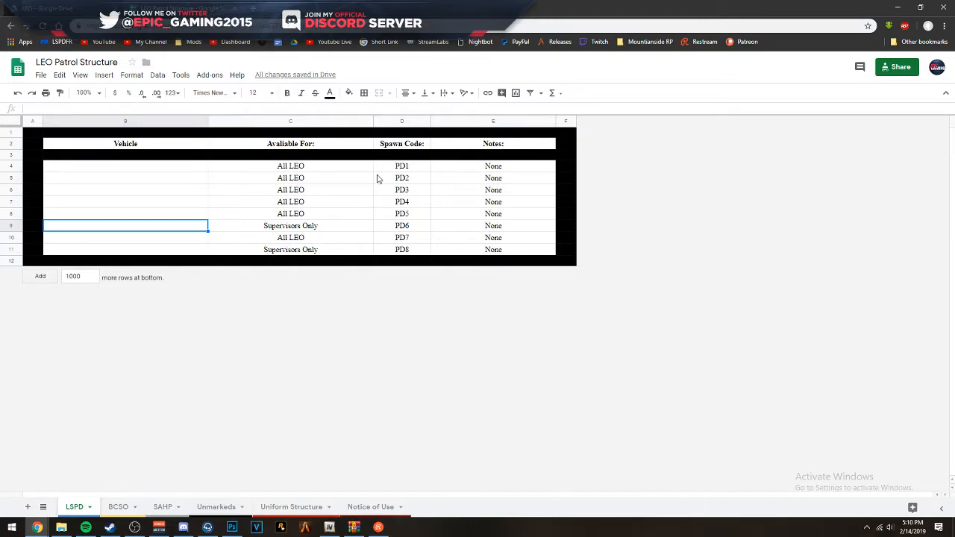
{"action": "left_click", "coordinate": [301, 192]}
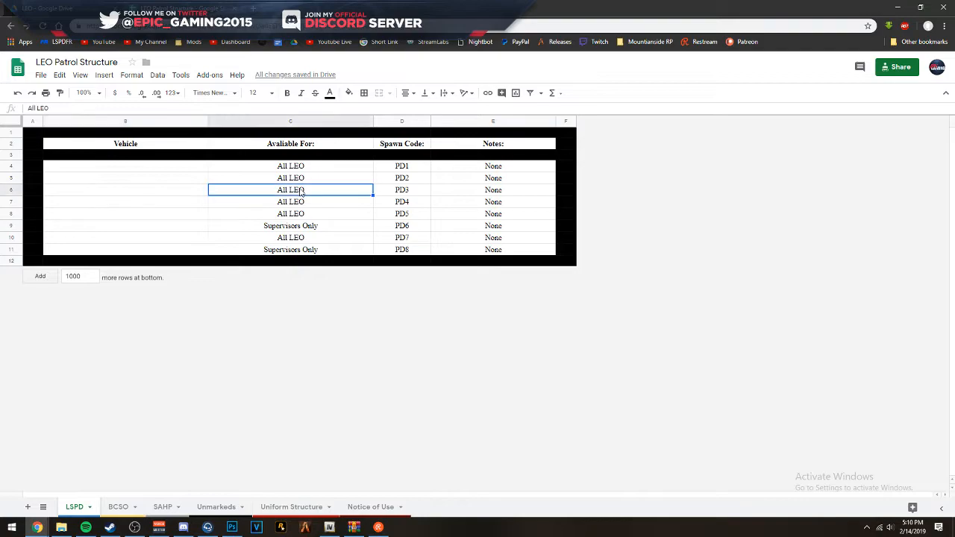
{"action": "left_click", "coordinate": [176, 180]}
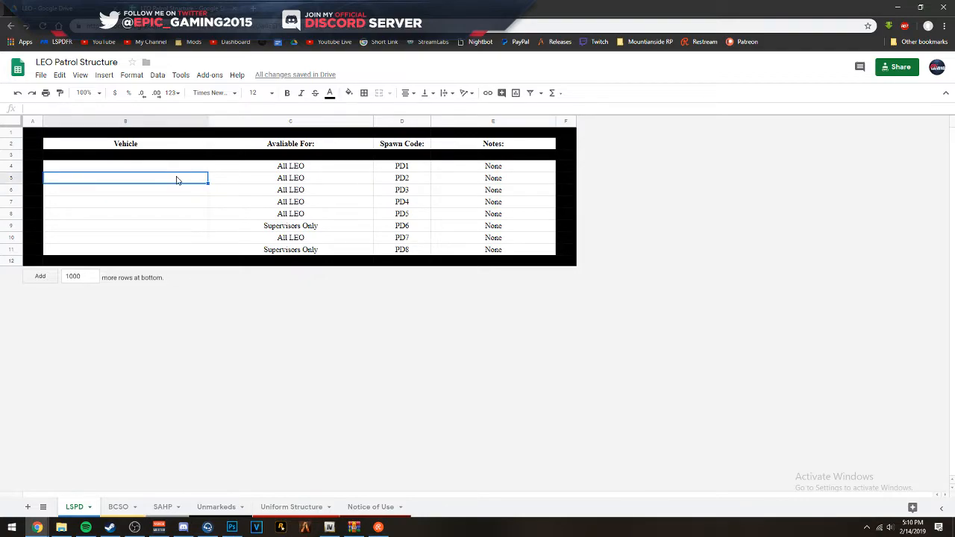
{"action": "left_click", "coordinate": [237, 168]}
{"action": "left_click", "coordinate": [412, 203]}
{"action": "left_click", "coordinate": [314, 238]}
{"action": "left_click", "coordinate": [300, 177]}
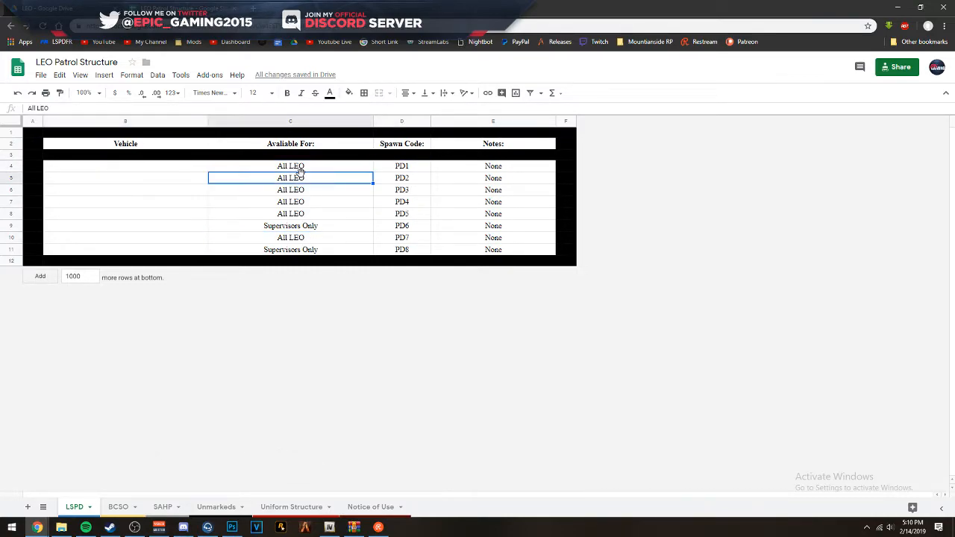
- Check the vehicle folders in the R_B LSPD PACK archive, and delete rows 10–11 (PD7 and PD8) from the LSPD sheet
{"action": "left_click", "coordinate": [354, 527]}
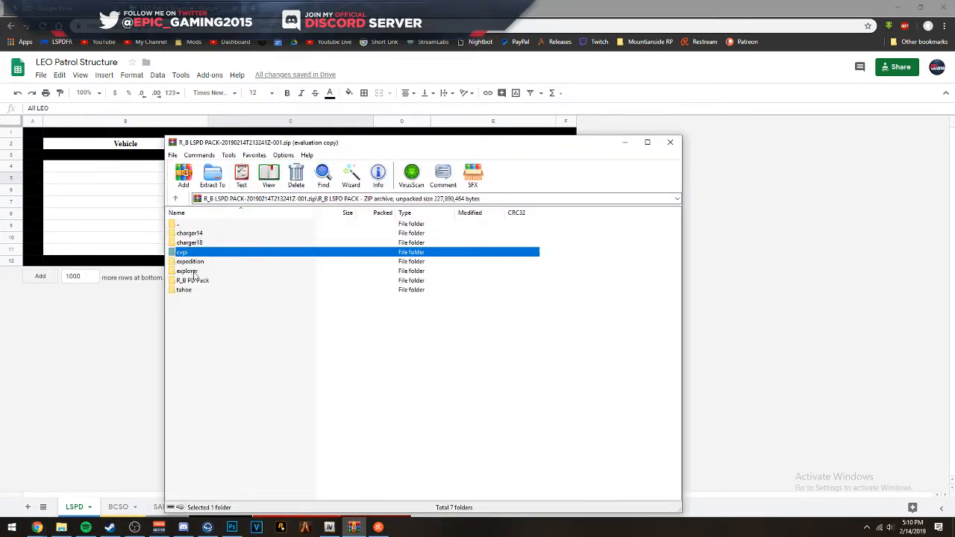
{"action": "left_click", "coordinate": [117, 230]}
{"action": "left_click", "coordinate": [414, 215]}
{"action": "left_click", "coordinate": [404, 229]}
{"action": "left_click", "coordinate": [401, 239]}
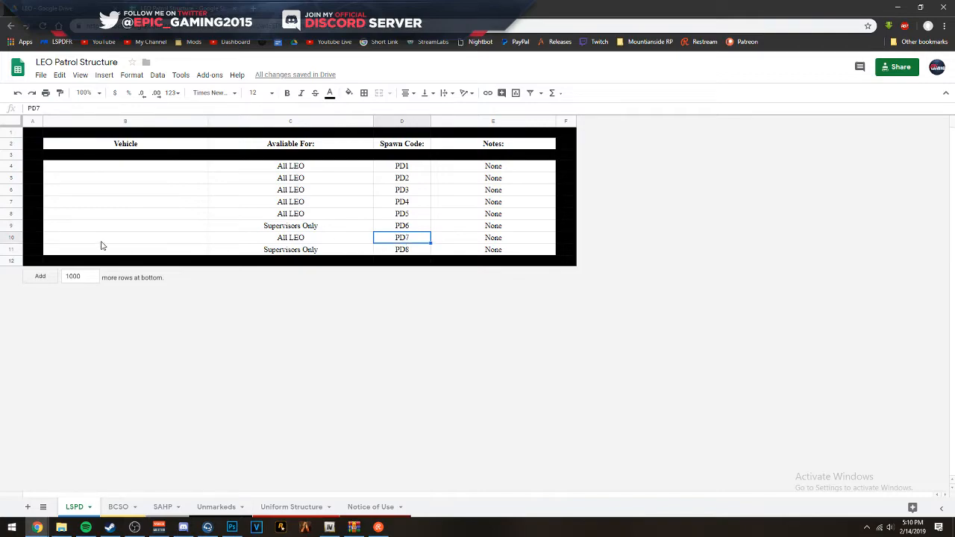
{"action": "left_click_drag", "start_coordinate": [12, 237], "coordinate": [12, 249]}
{"action": "right_click", "coordinate": [15, 250]}
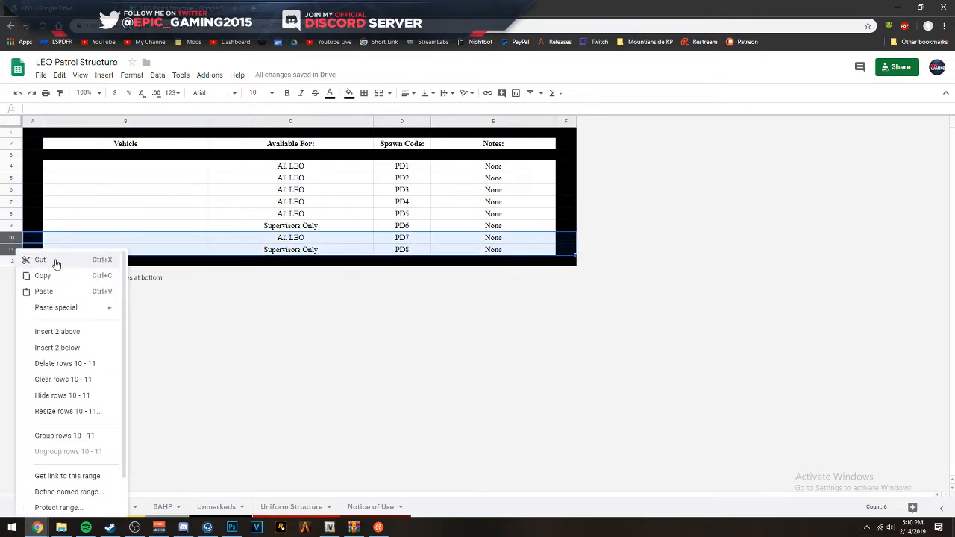
{"action": "left_click", "coordinate": [62, 364]}
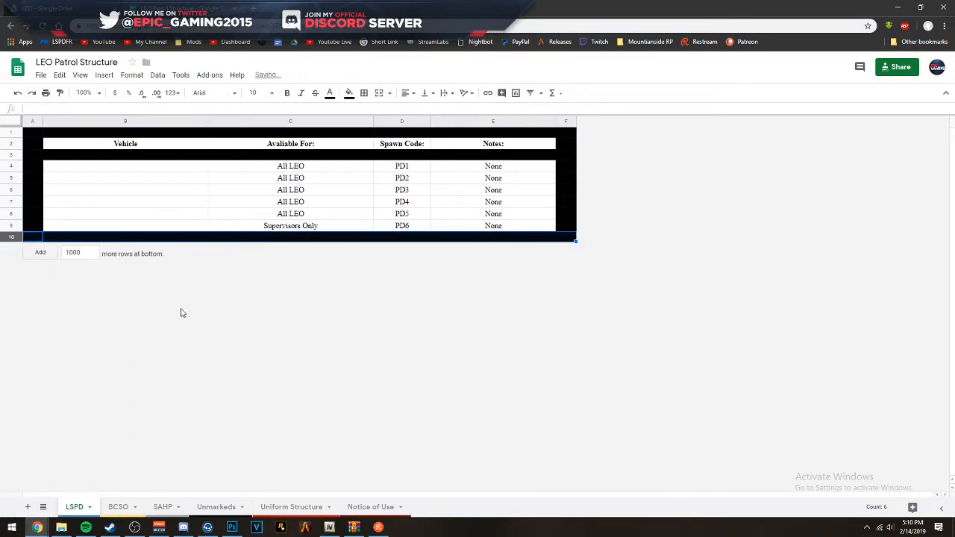
- Review the BCSO, SAHP, Unmarkeds, Uniform Structure and Notice of Use sheets for comparison with the LSPD sheet
{"action": "left_click", "coordinate": [287, 217]}
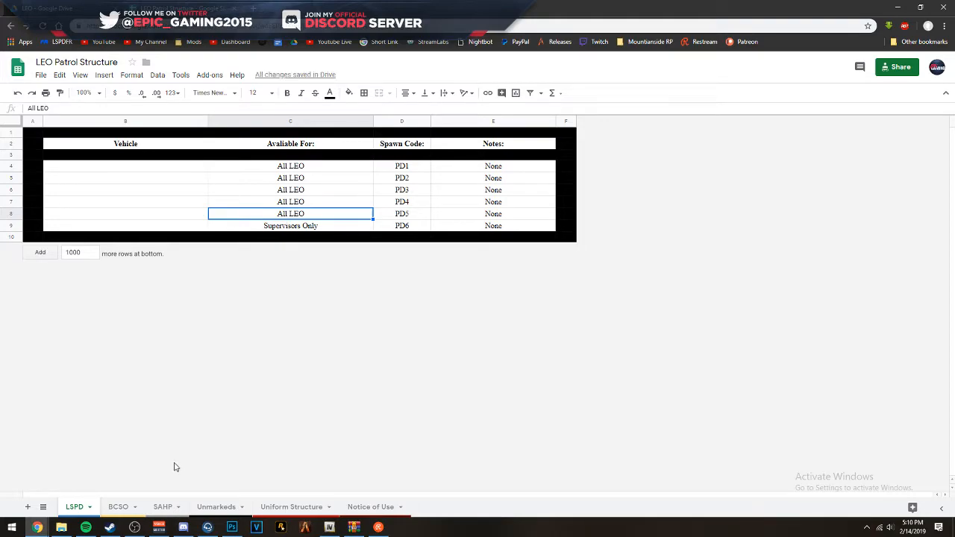
{"action": "left_click", "coordinate": [123, 511]}
{"action": "left_click", "coordinate": [157, 507]}
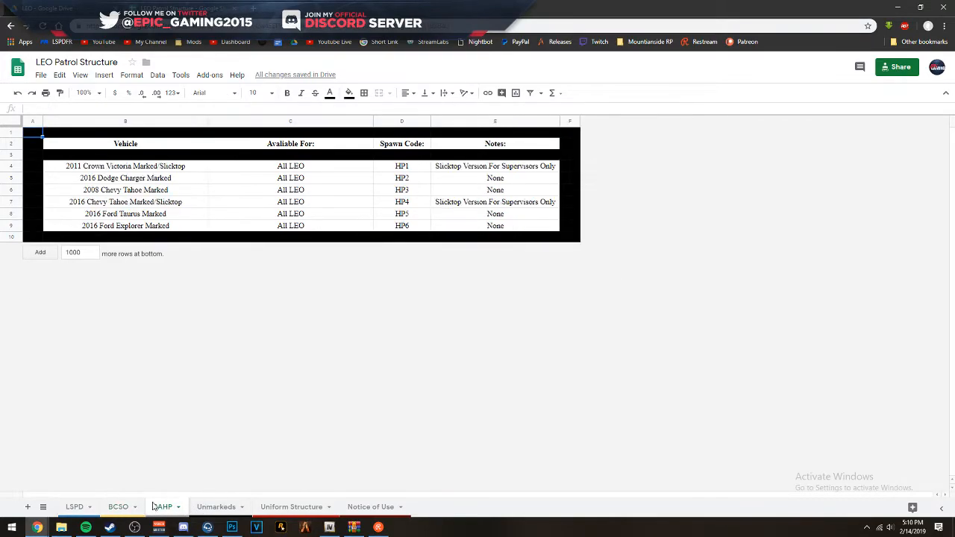
{"action": "left_click", "coordinate": [210, 507]}
{"action": "left_click", "coordinate": [158, 508]}
{"action": "left_click", "coordinate": [121, 509]}
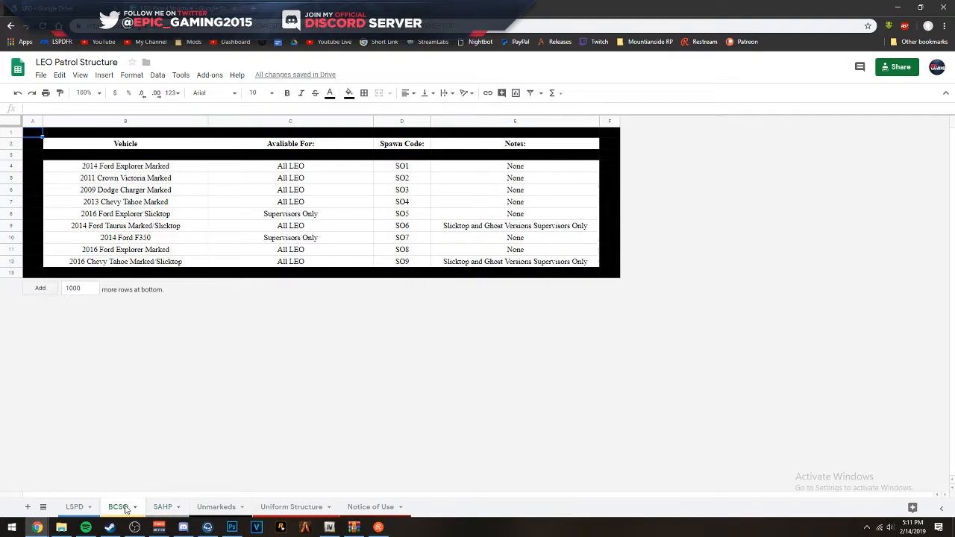
{"action": "left_click", "coordinate": [75, 506]}
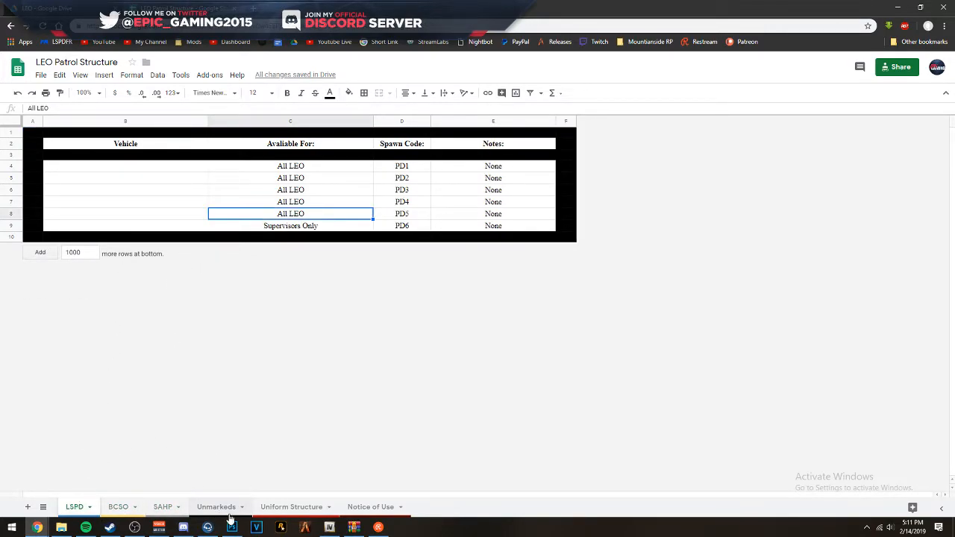
{"action": "left_click", "coordinate": [382, 510]}
{"action": "left_click", "coordinate": [307, 509]}
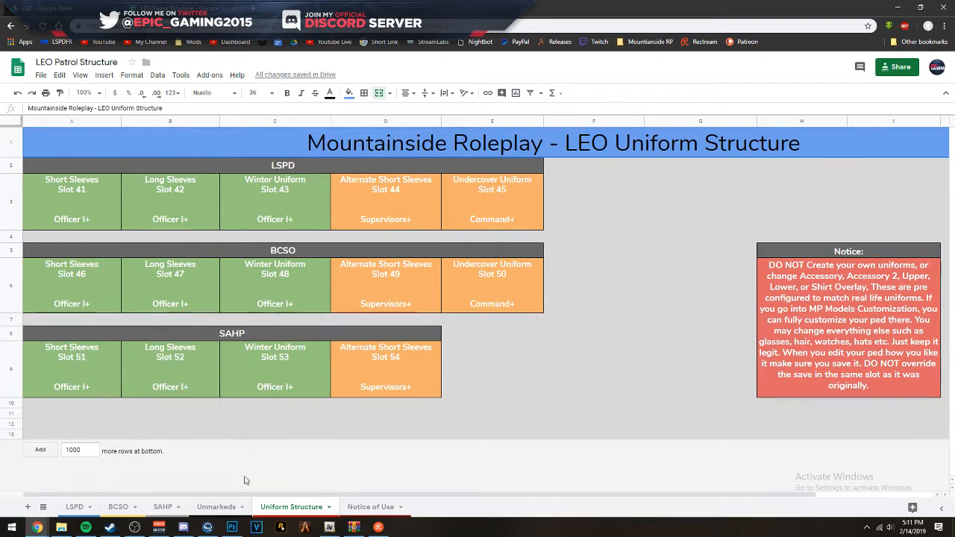
{"action": "left_click", "coordinate": [217, 509]}
{"action": "left_click", "coordinate": [163, 507]}
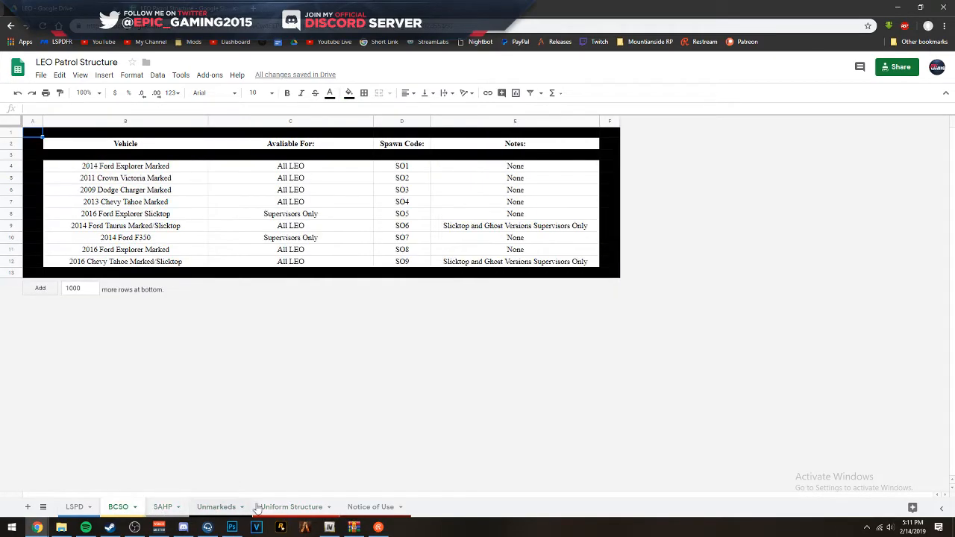
{"action": "left_click", "coordinate": [262, 507]}
{"action": "left_click", "coordinate": [75, 507]}
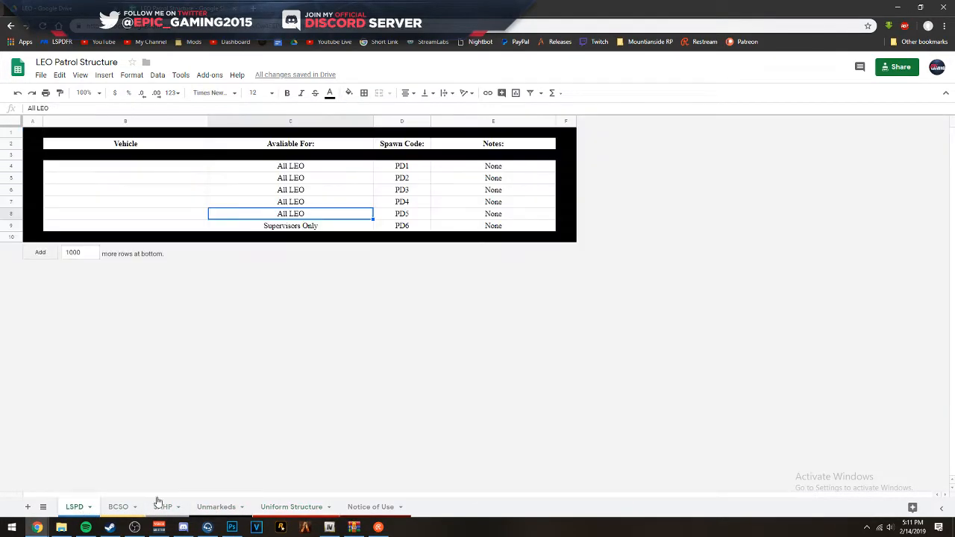
{"action": "left_click", "coordinate": [270, 507]}
{"action": "left_click", "coordinate": [73, 507]}
{"action": "left_click", "coordinate": [177, 167]}
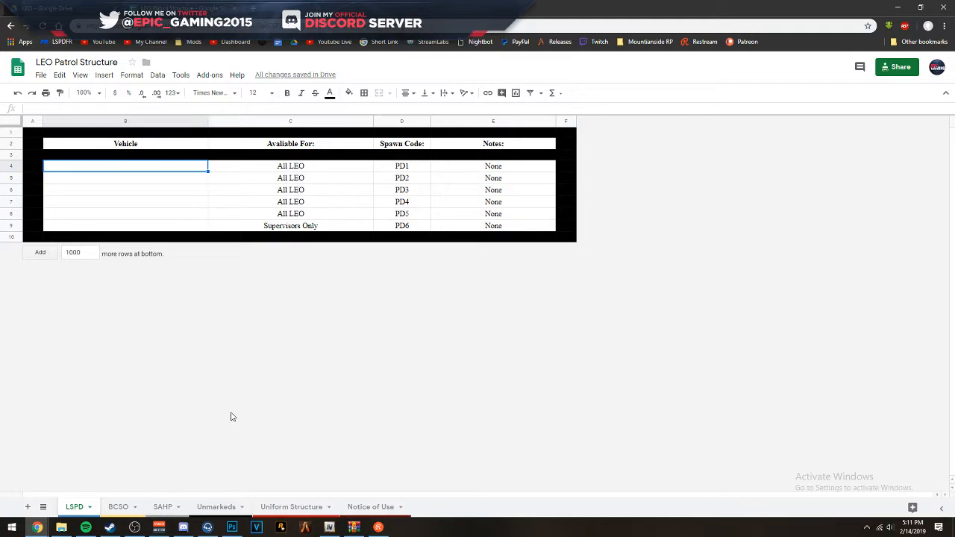
{"action": "left_click", "coordinate": [131, 507]}
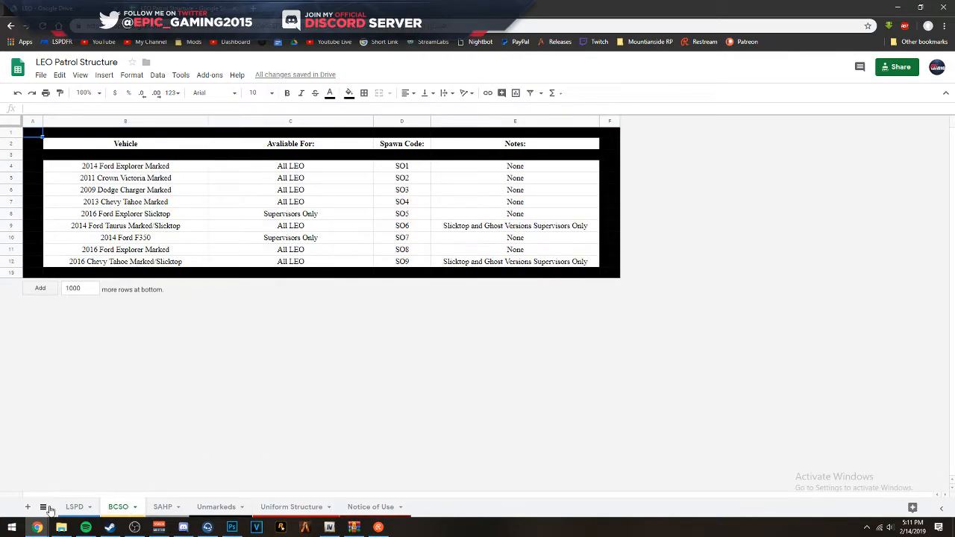
{"action": "left_click", "coordinate": [75, 508]}
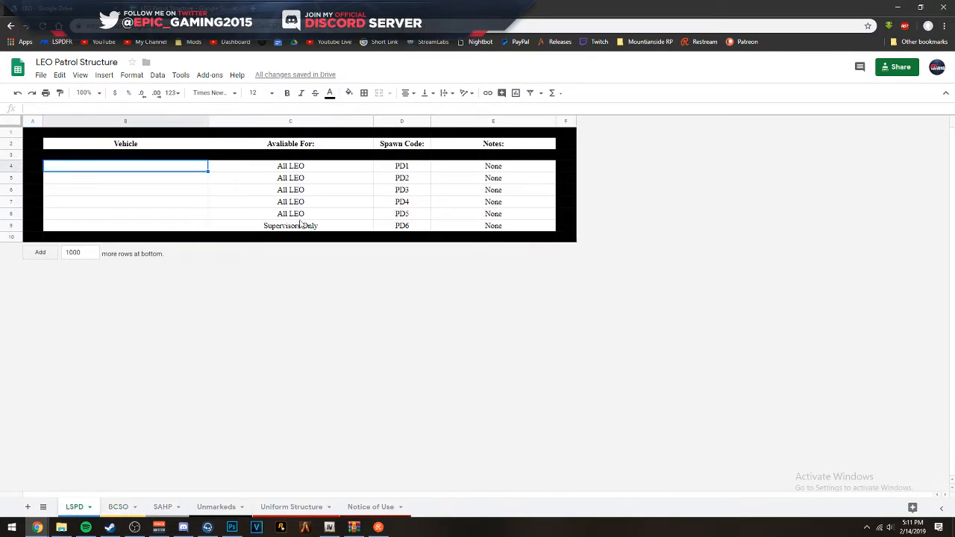
{"action": "left_click", "coordinate": [367, 213]}
{"action": "left_click", "coordinate": [323, 179]}
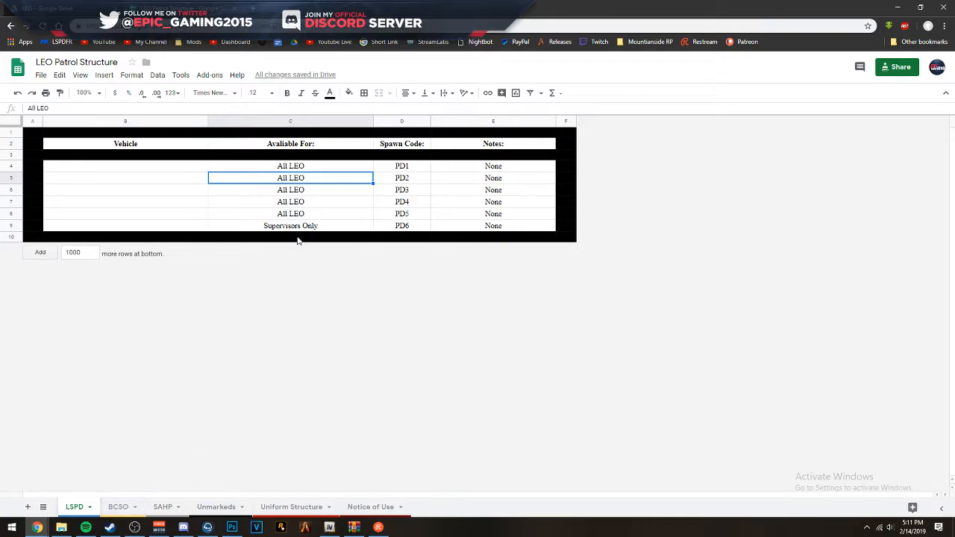
{"action": "key", "text": "Down"}
{"action": "key", "text": "Down"}
{"action": "key", "text": "Down"}
{"action": "key", "text": "Down"}
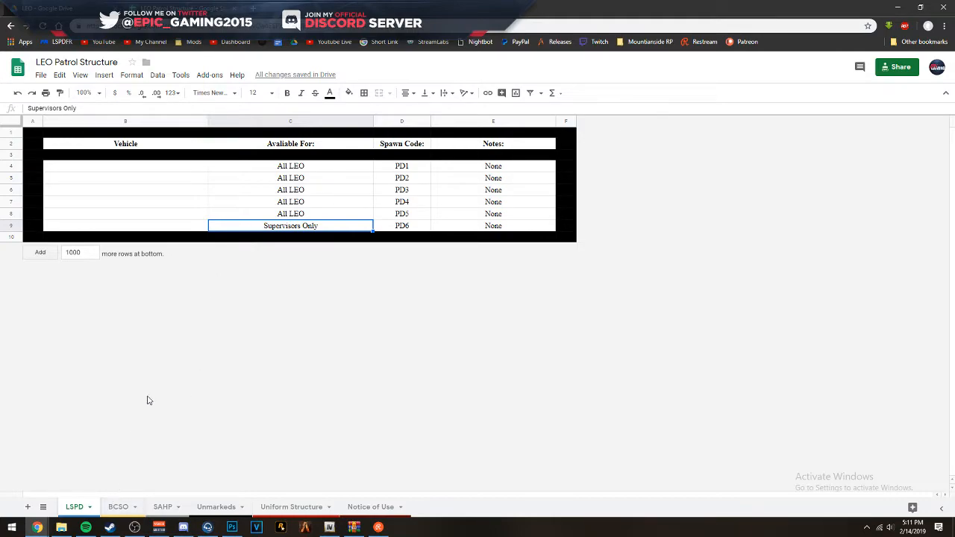
- Enter "2011 Crown Victoria Marked/Slicktop" as the vehicle for spawn code PD1 on the LSPD sheet
{"action": "left_click", "coordinate": [191, 170]}
{"action": "type", "text": "2001 "}
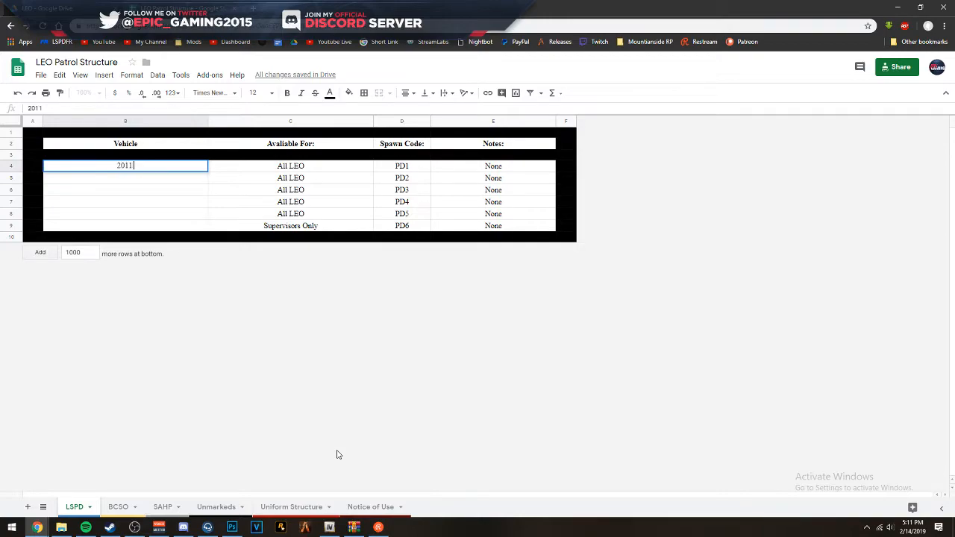
{"action": "type", "text": "cROW"}
{"action": "key", "text": "BackSpace"}
{"action": "key", "text": "BackSpace"}
{"action": "key", "text": "BackSpace"}
{"action": "key", "text": "BackSpace"}
{"action": "type", "text": "VC"}
{"action": "key", "text": "BackSpace"}
{"action": "key", "text": "BackSpace"}
{"action": "type", "text": "Crown Victoria Marked/Slicktop"}
{"action": "left_click", "coordinate": [290, 177]}
{"action": "left_click", "coordinate": [304, 225]}
- Copy the SAHP note "Slicktop Version For Supervisors Only" into the LSPD notes for PD1 to PD6, and widen the Notes column
{"action": "left_click", "coordinate": [126, 508]}
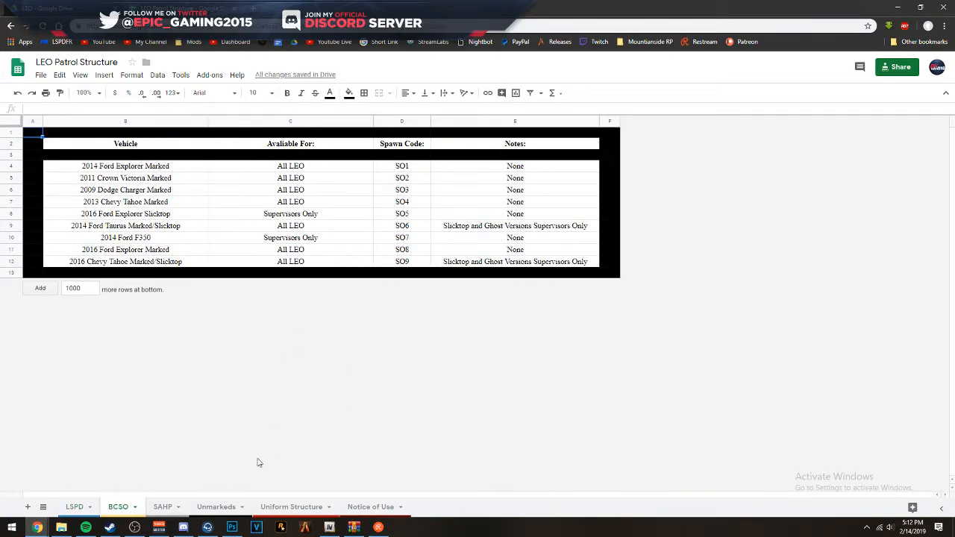
{"action": "left_click", "coordinate": [166, 509]}
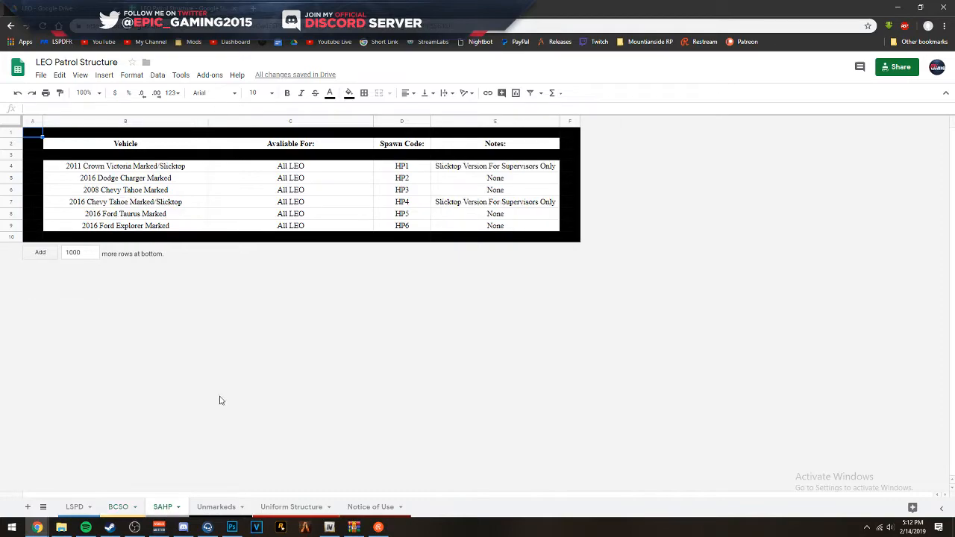
{"action": "left_click", "coordinate": [496, 201]}
{"action": "key", "text": "ctrl+c"}
{"action": "left_click", "coordinate": [76, 507]}
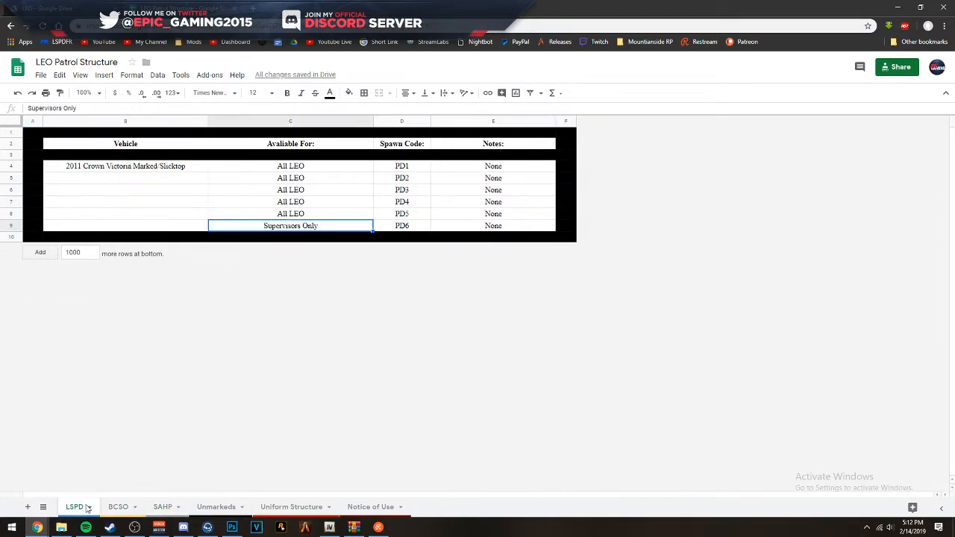
{"action": "left_click_drag", "start_coordinate": [468, 172], "coordinate": [478, 228]}
{"action": "key", "text": "ctrl+v"}
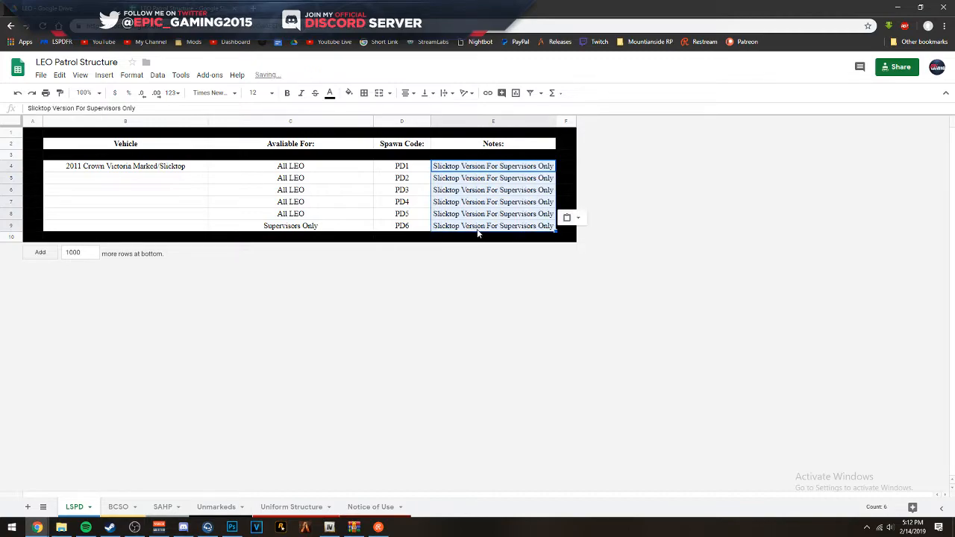
{"action": "left_click_drag", "start_coordinate": [556, 120], "coordinate": [582, 119]}
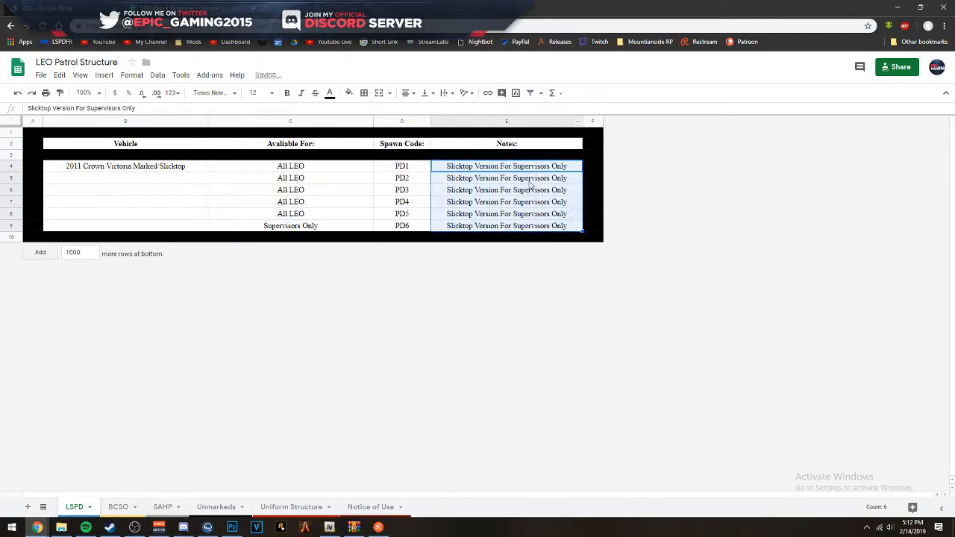
- Copy the "All LEO" availability from the PD5 row into the PD6 row
{"action": "left_click", "coordinate": [305, 187]}
{"action": "left_click", "coordinate": [304, 215]}
{"action": "key", "text": "ctrl+c"}
{"action": "left_click", "coordinate": [304, 225]}
{"action": "key", "text": "ctrl+v"}
{"action": "left_click", "coordinate": [291, 205]}
{"action": "left_click", "coordinate": [171, 167]}
{"action": "left_click", "coordinate": [158, 177]}
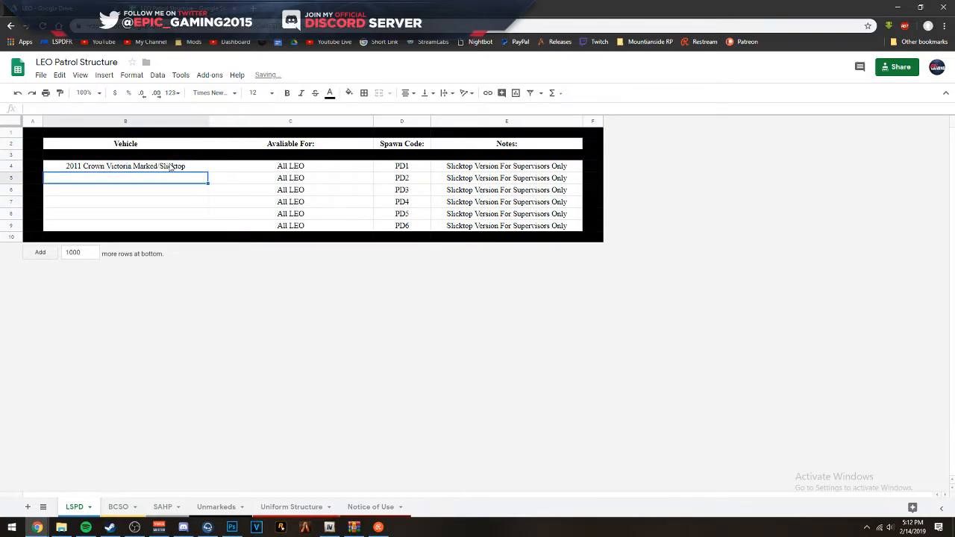
{"action": "left_click", "coordinate": [256, 167]}
{"action": "left_click", "coordinate": [199, 166]}
{"action": "left_click_drag", "start_coordinate": [255, 163], "coordinate": [299, 233]}
{"action": "left_click", "coordinate": [277, 194]}
{"action": "left_click_drag", "start_coordinate": [165, 164], "coordinate": [290, 205]}
{"action": "left_click", "coordinate": [289, 205]}
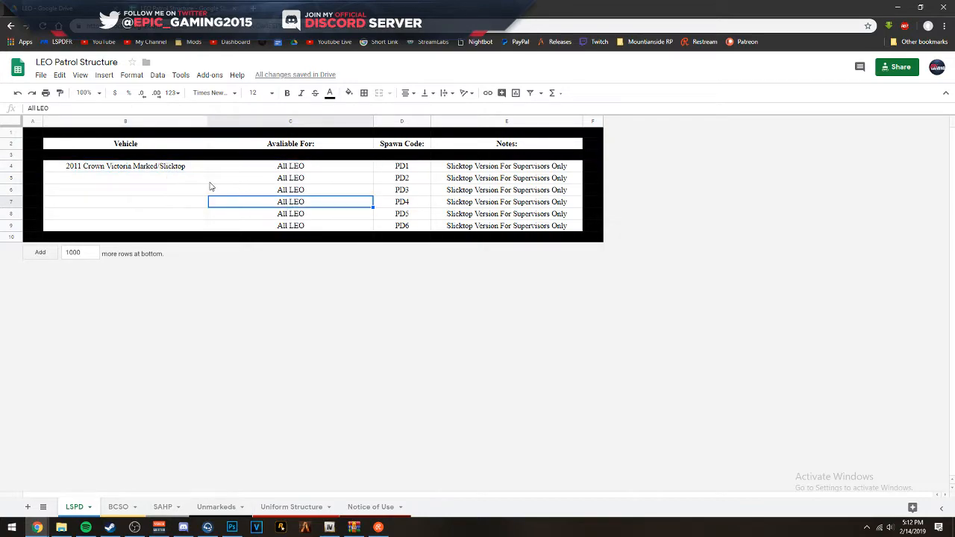
{"action": "left_click", "coordinate": [181, 166]}
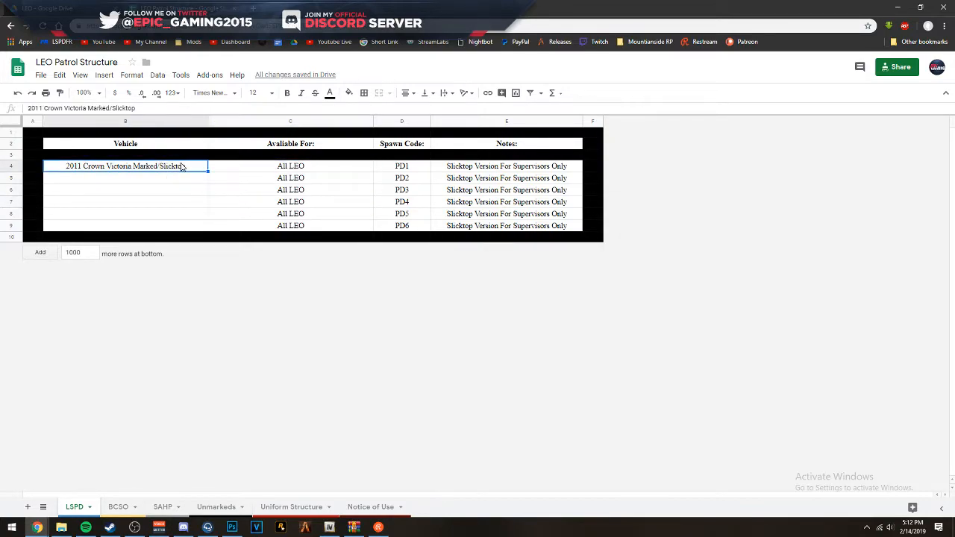
{"action": "left_click", "coordinate": [167, 187]}
{"action": "left_click", "coordinate": [165, 169]}
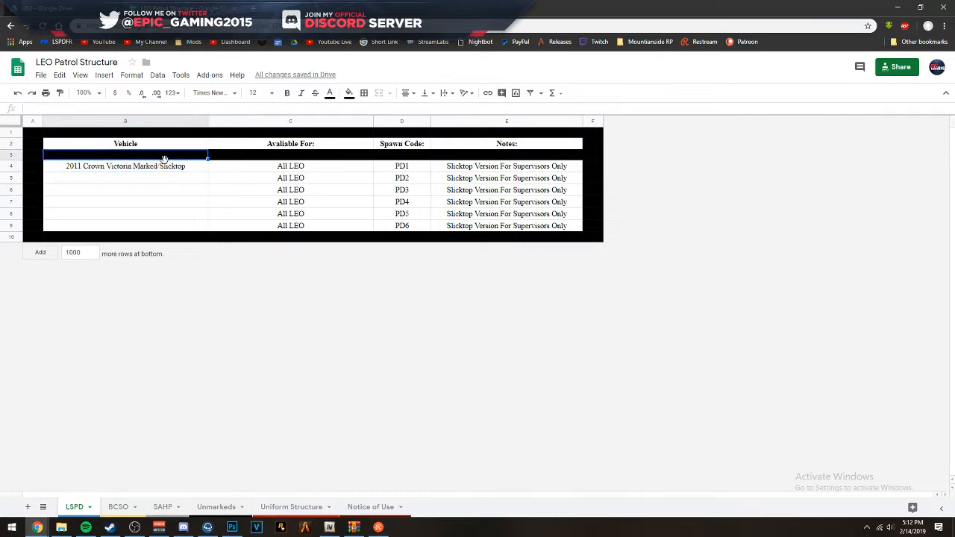
{"action": "left_click", "coordinate": [202, 180]}
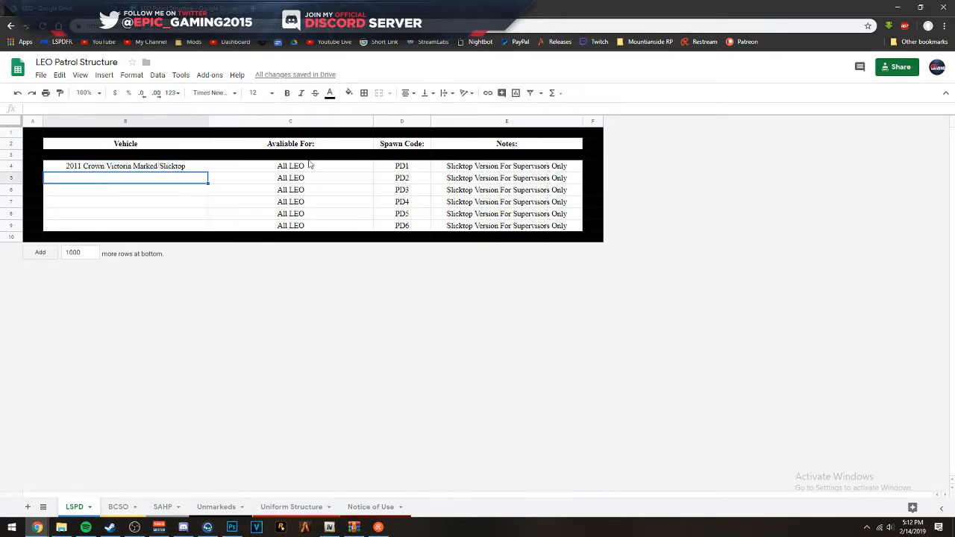
- Minimise the spreadsheet and bring the R_B LSPD PACK archive and the Desktop folder window to the front
{"action": "left_click", "coordinate": [899, 7]}
{"action": "left_click", "coordinate": [424, 303]}
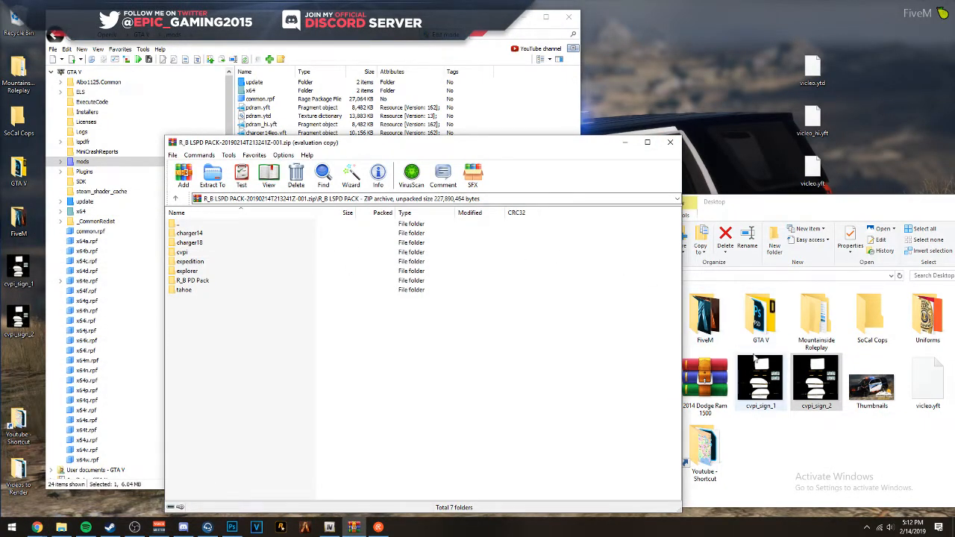
{"action": "left_click", "coordinate": [835, 398]}
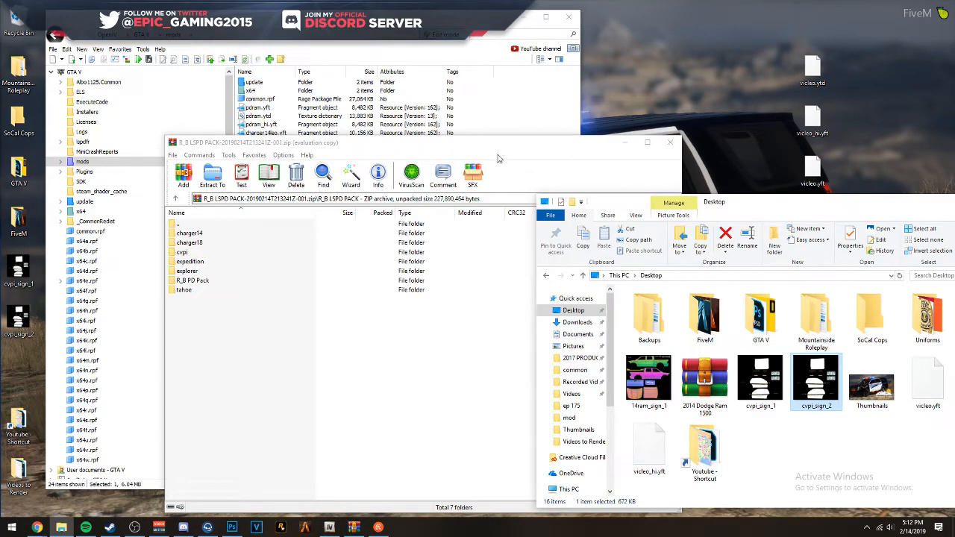
- Open the Mountainside Roleplay folder's Vehicles > LEO > LSPD > NEW subfolder and arrange its window beside the OpenIV file list
{"action": "left_click_drag", "start_coordinate": [481, 145], "coordinate": [661, 169]}
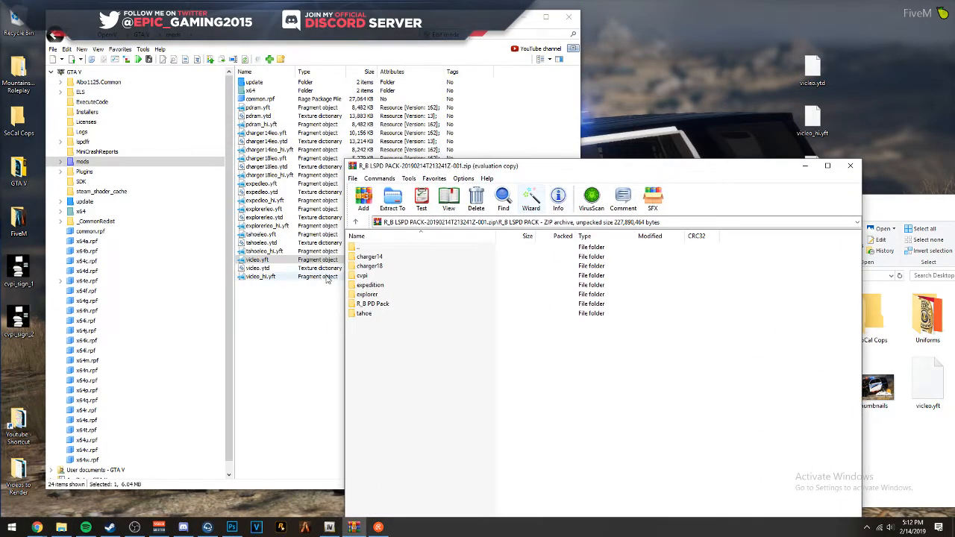
{"action": "left_click", "coordinate": [368, 279]}
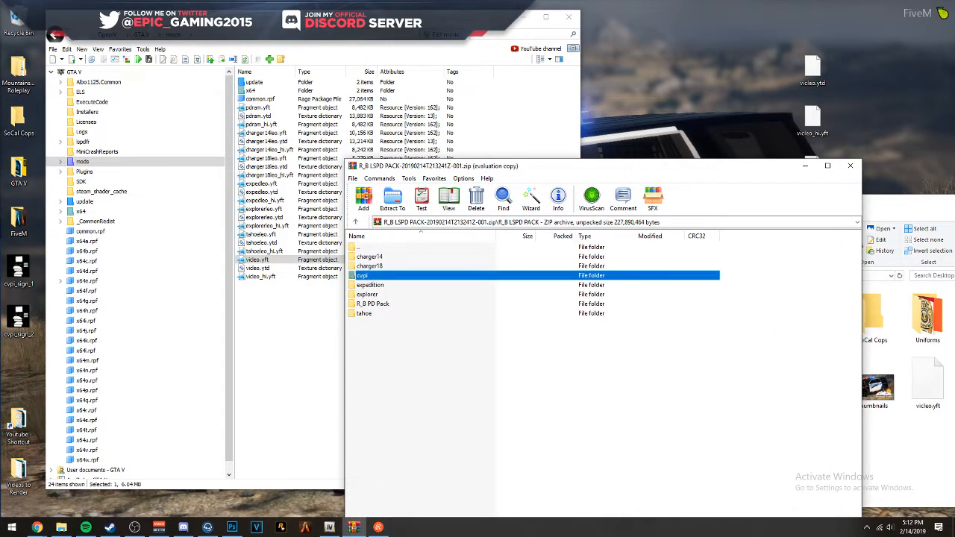
{"action": "left_click", "coordinate": [61, 526]}
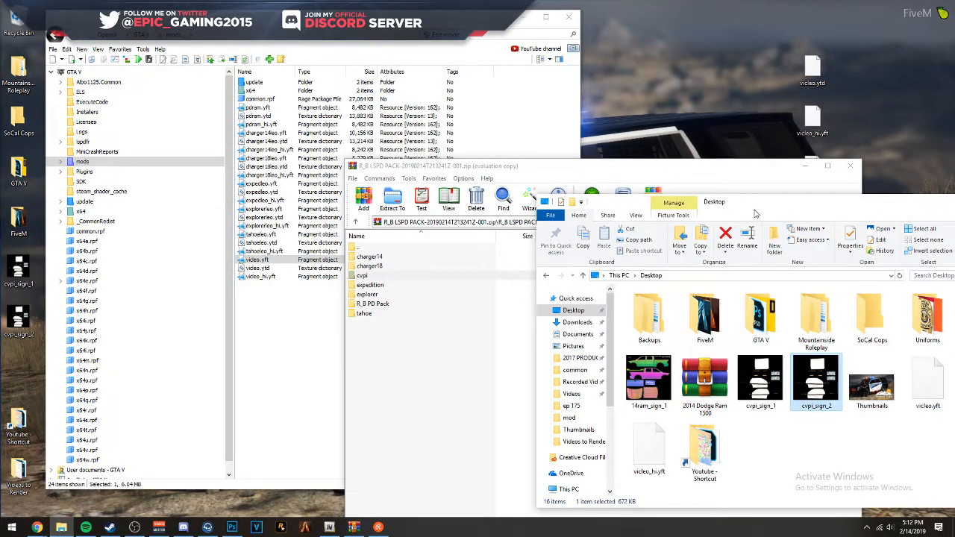
{"action": "left_click_drag", "start_coordinate": [778, 207], "coordinate": [353, 82]}
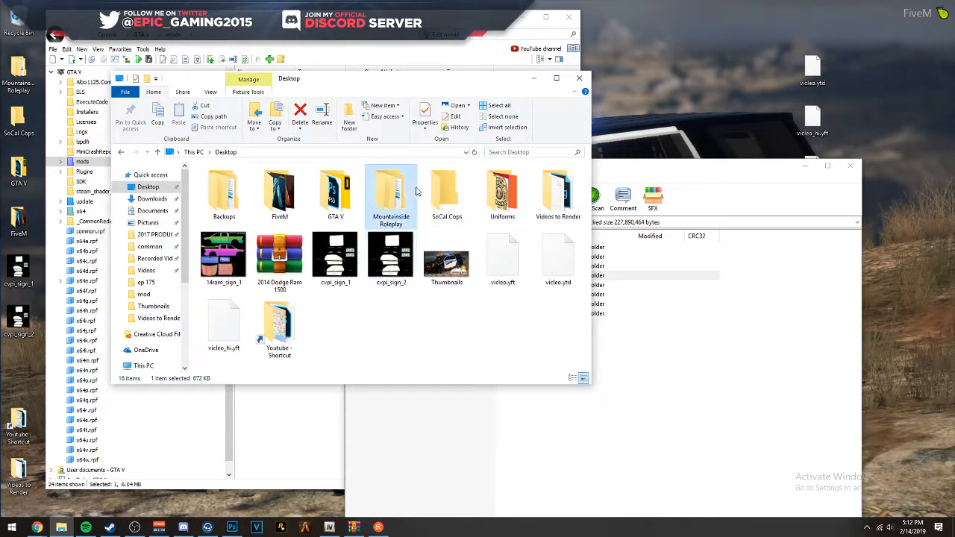
{"action": "double_click", "coordinate": [391, 190]}
{"action": "double_click", "coordinate": [246, 340]}
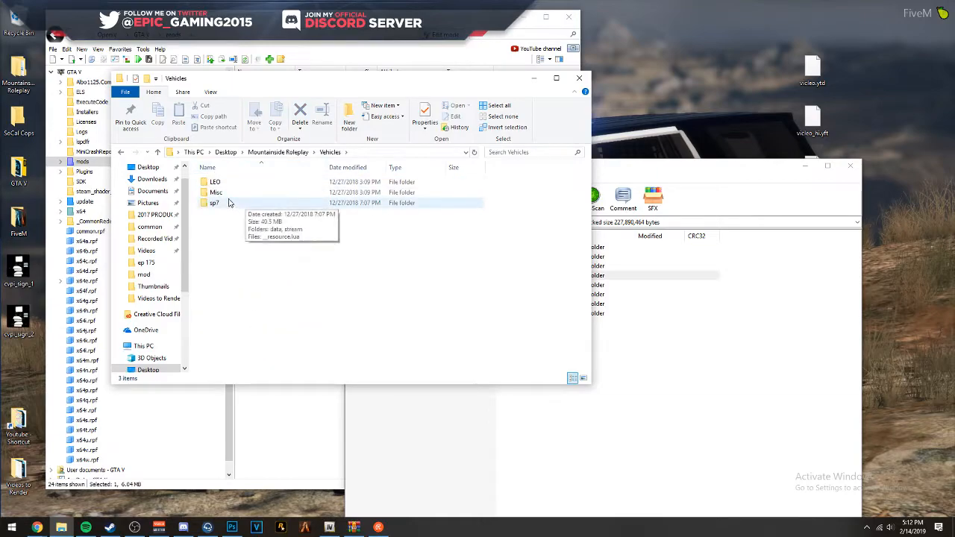
{"action": "double_click", "coordinate": [218, 182]}
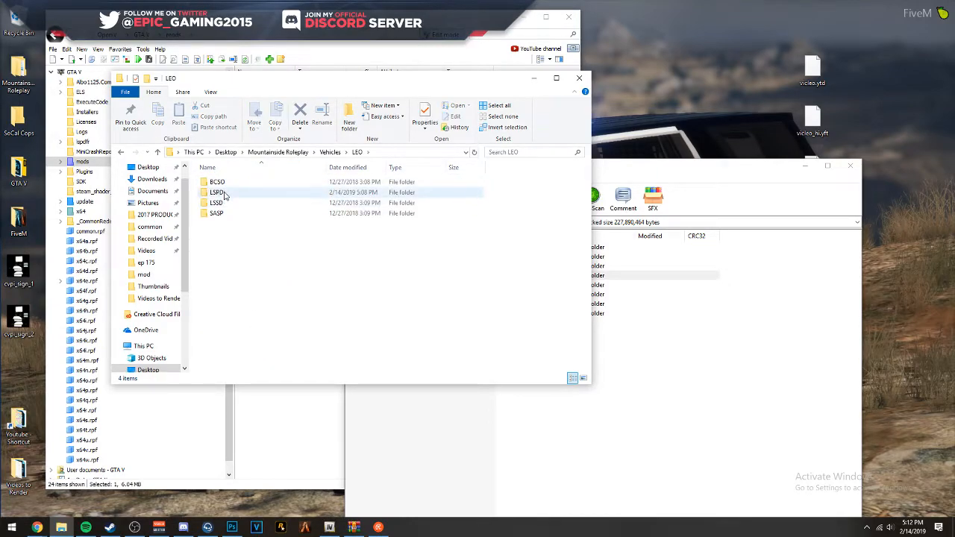
{"action": "double_click", "coordinate": [224, 192]}
{"action": "double_click", "coordinate": [241, 195]}
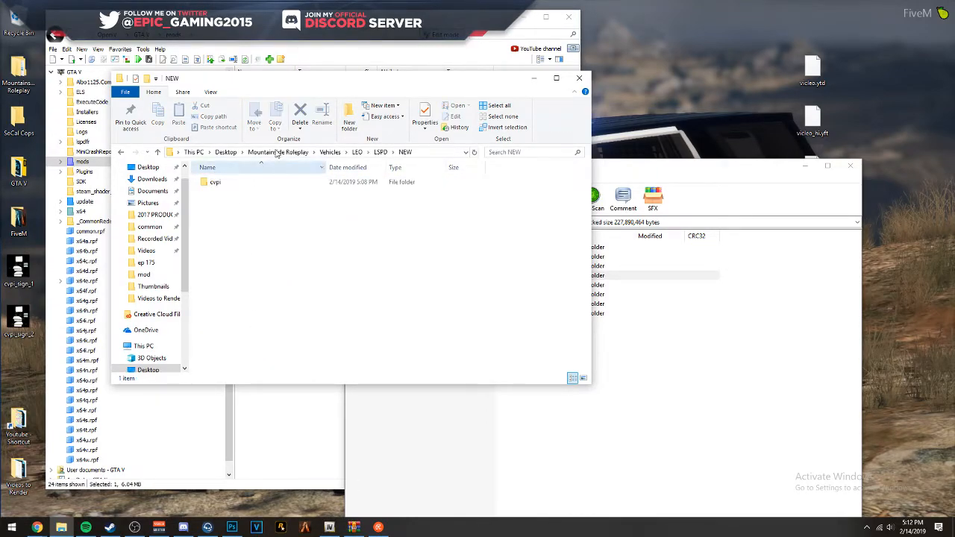
{"action": "left_click_drag", "start_coordinate": [328, 79], "coordinate": [741, 140]}
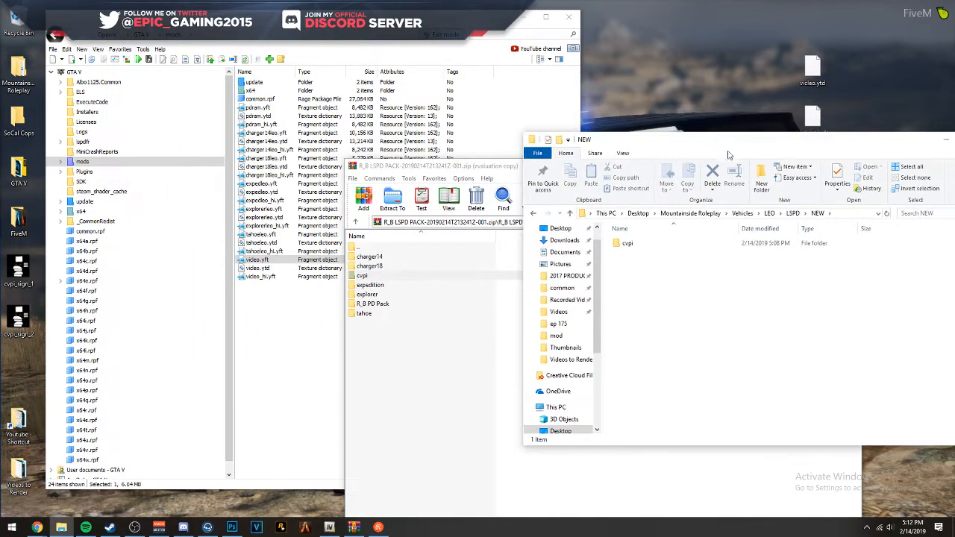
- Copy vicleo.yft, vicleo.ytd and vicleo_hi.yft from the GTA V mods folder into the stream folder of NEW > cvpi
{"action": "left_click_drag", "start_coordinate": [259, 299], "coordinate": [261, 265]}
{"action": "double_click", "coordinate": [630, 244]}
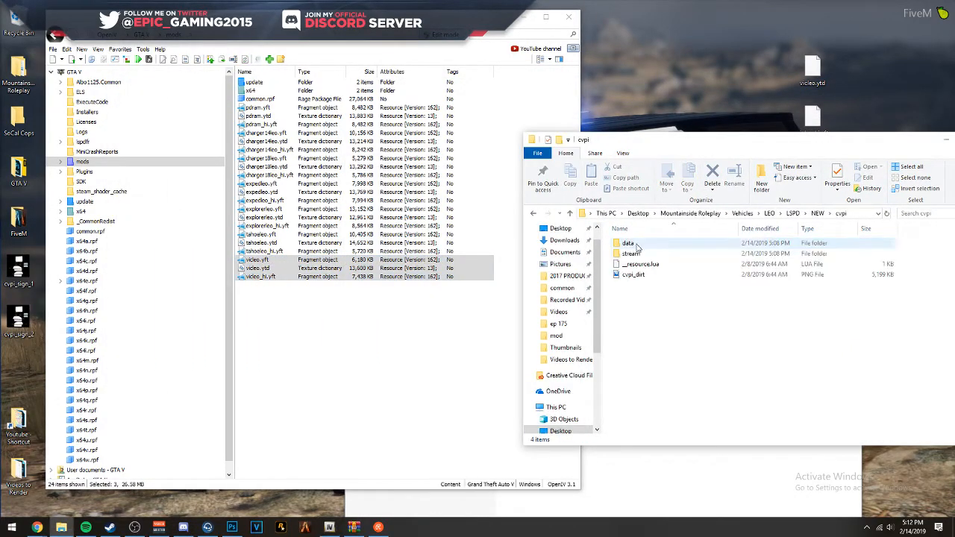
{"action": "double_click", "coordinate": [627, 246]}
{"action": "left_click", "coordinate": [305, 290]}
{"action": "left_click_drag", "start_coordinate": [306, 291], "coordinate": [614, 303]}
{"action": "left_click", "coordinate": [563, 350]}
{"action": "left_click_drag", "start_coordinate": [337, 323], "coordinate": [252, 262]}
{"action": "left_click_drag", "start_coordinate": [257, 268], "coordinate": [641, 305]}
{"action": "left_click", "coordinate": [416, 209]}
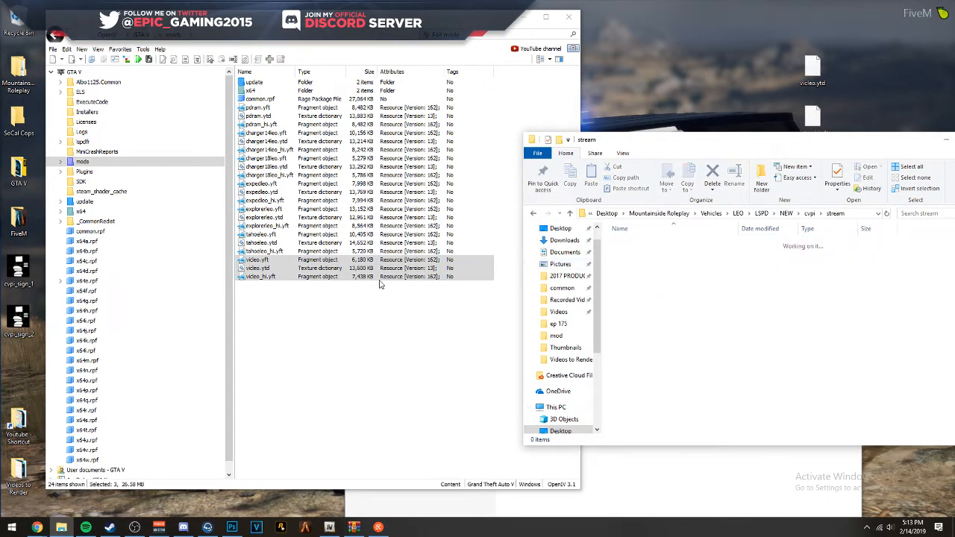
{"action": "left_click", "coordinate": [719, 332]}
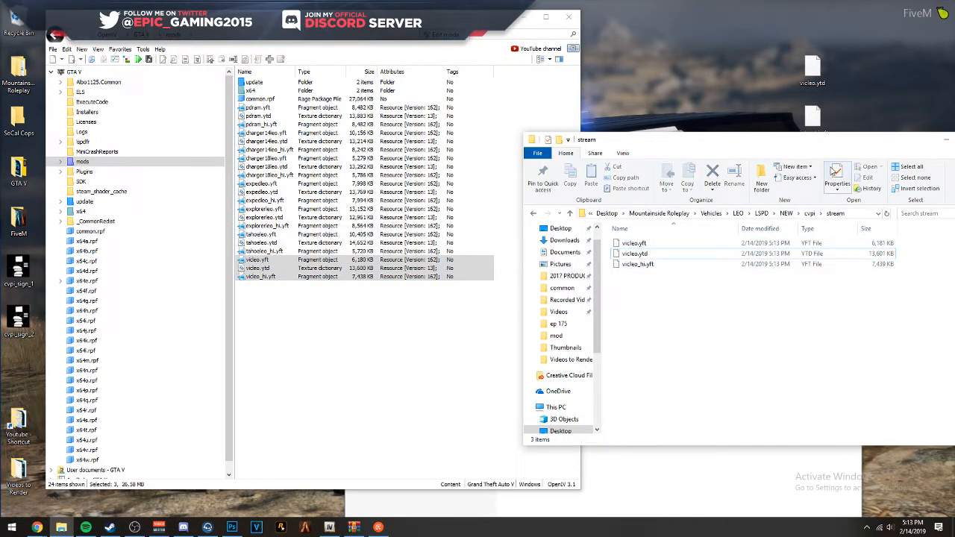
- Return to the NEW folder and delete the three vicleo files from the GTA V mods folder in OpenIV
{"action": "left_click_drag", "start_coordinate": [791, 142], "coordinate": [545, 118]}
{"action": "left_click", "coordinate": [561, 188]}
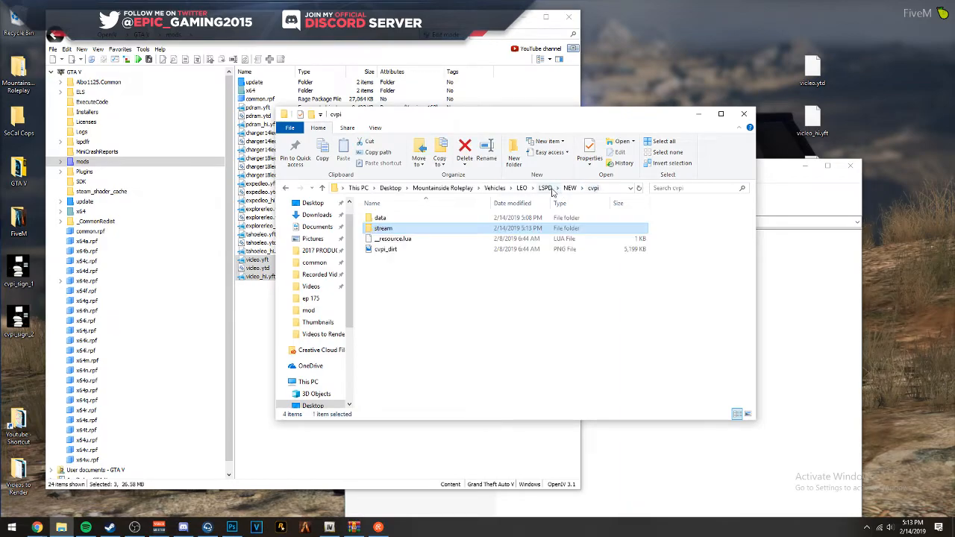
{"action": "left_click", "coordinate": [538, 188]}
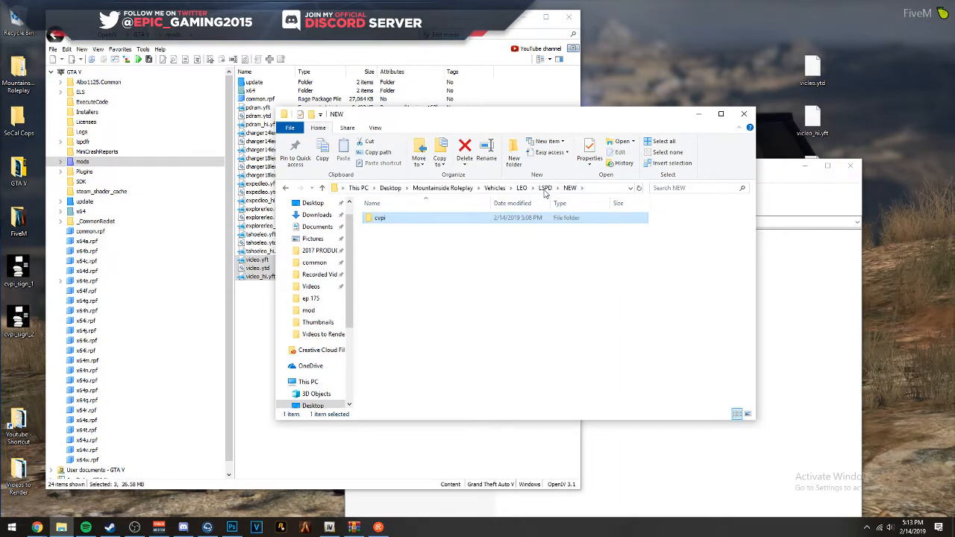
{"action": "left_click", "coordinate": [241, 311]}
{"action": "left_click_drag", "start_coordinate": [284, 308], "coordinate": [267, 257]}
{"action": "key", "text": "Delete"}
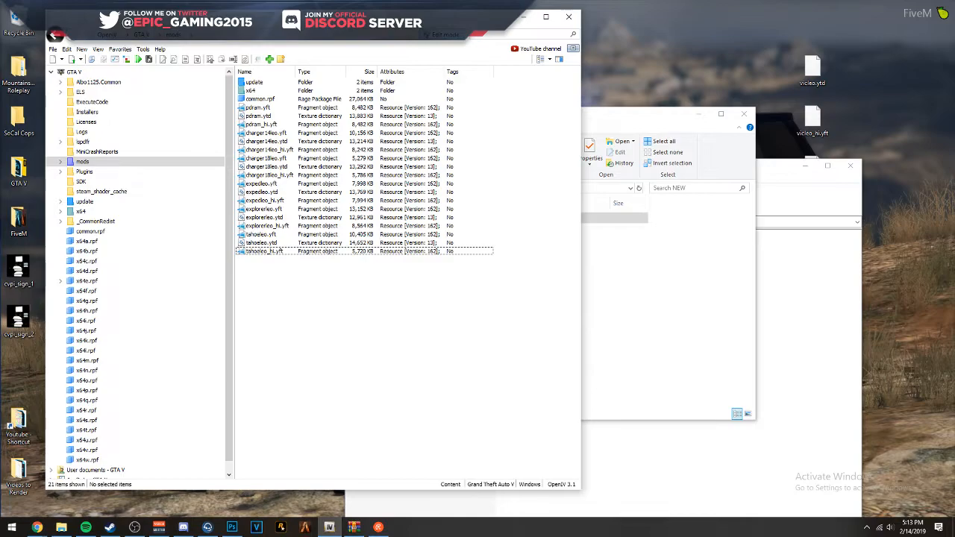
- Switch to Photoshop, select the Back and DRIVER groups in the CVPI livery document, and collapse the DRIVER, plate and plate b groups
{"action": "left_click", "coordinate": [37, 527]}
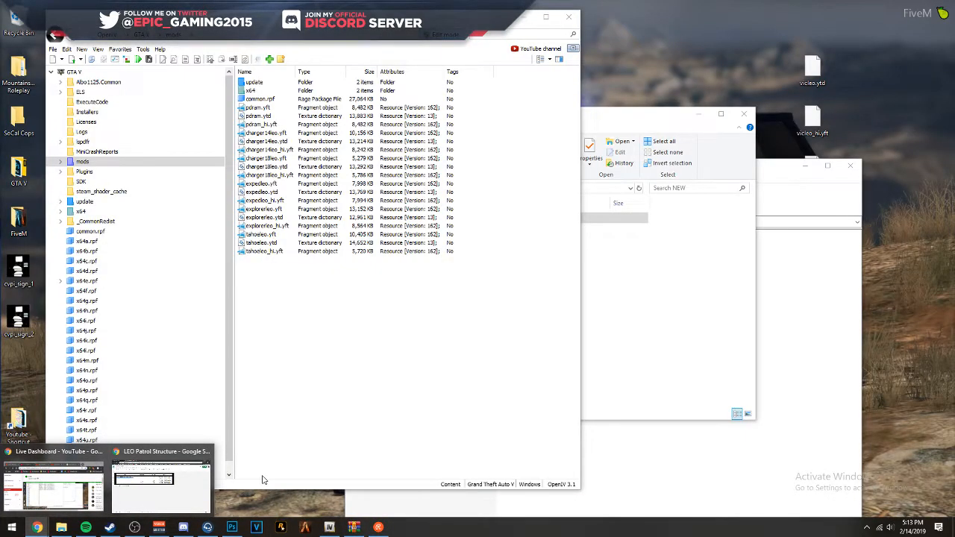
{"action": "left_click", "coordinate": [232, 527]}
{"action": "left_click", "coordinate": [358, 39]}
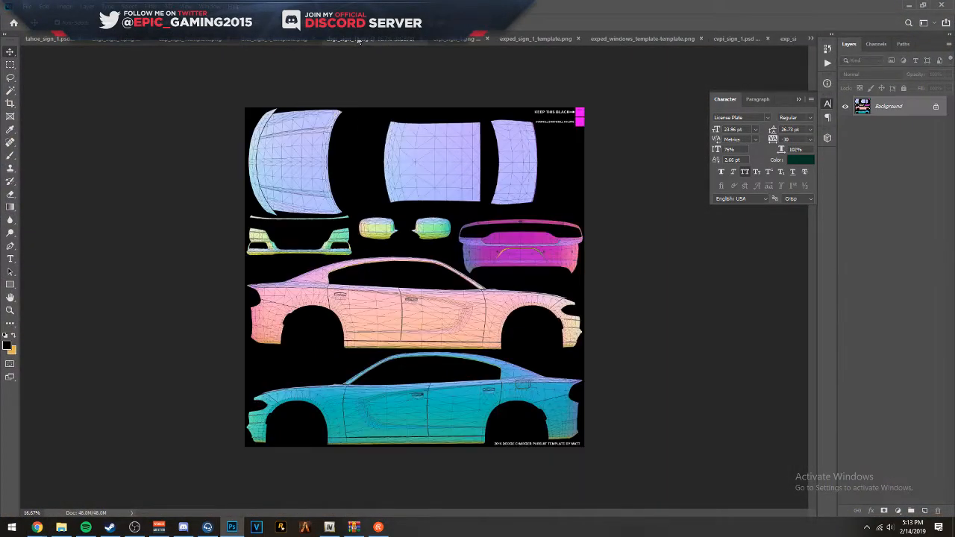
{"action": "left_click", "coordinate": [445, 38]}
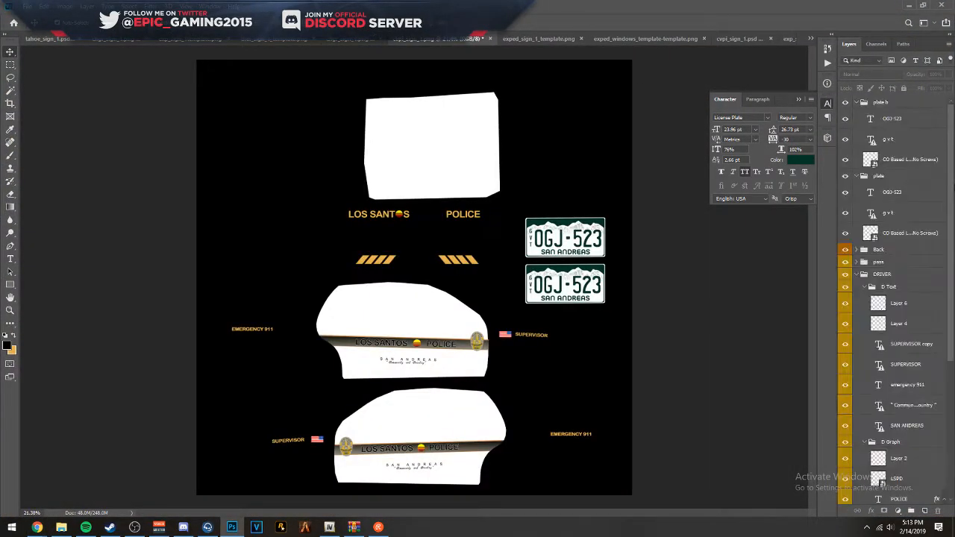
{"action": "left_click", "coordinate": [864, 274]}
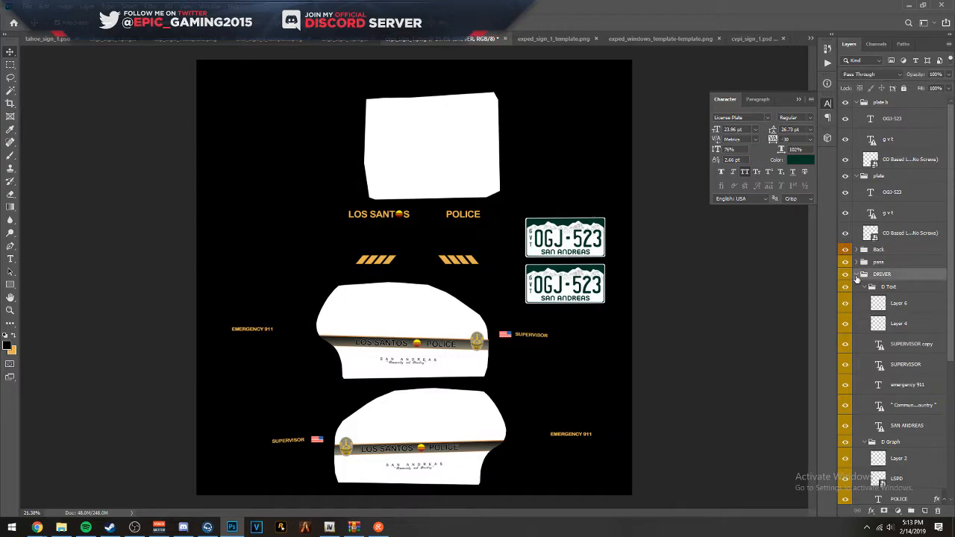
{"action": "left_click", "coordinate": [857, 273]}
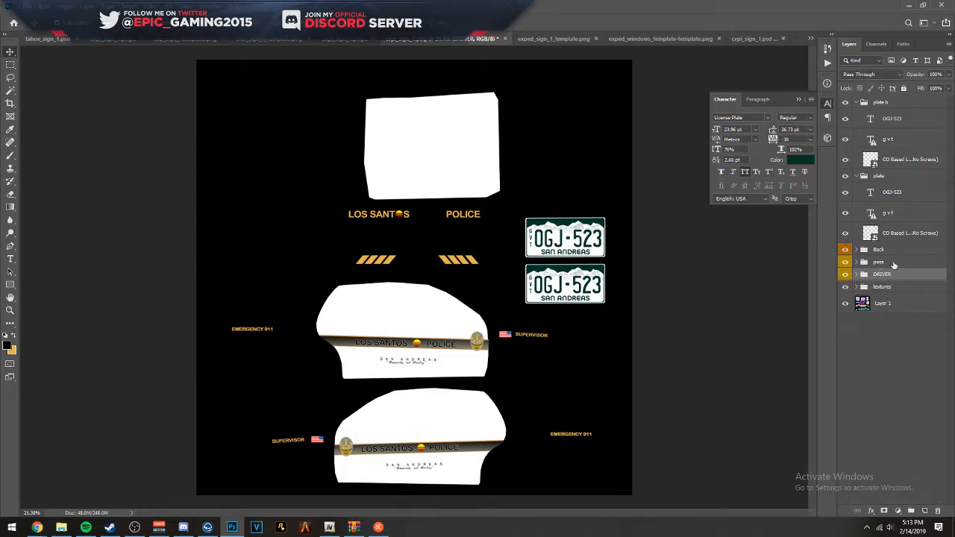
{"action": "left_click", "coordinate": [893, 250], "text": "ctrl"}
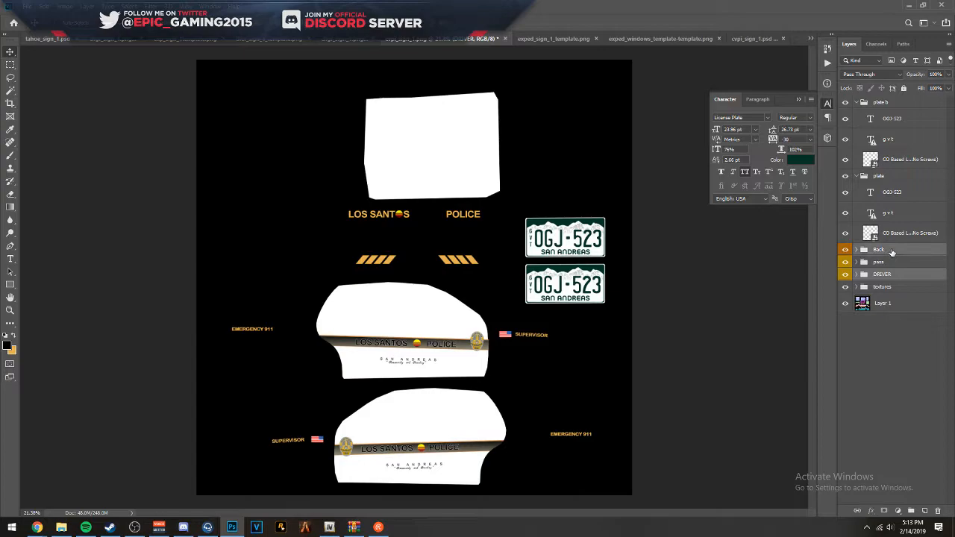
{"action": "left_click", "coordinate": [863, 177]}
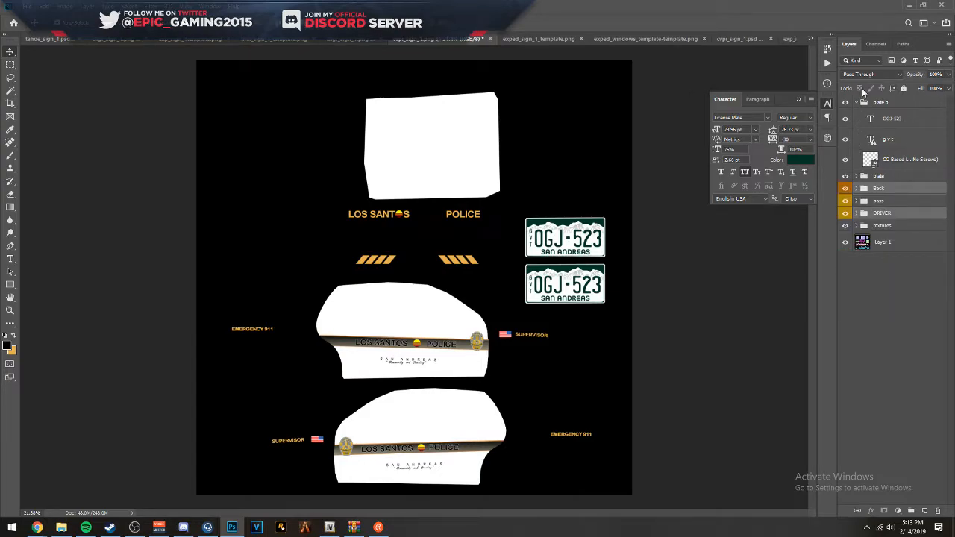
{"action": "left_click", "coordinate": [857, 103]}
{"action": "left_click", "coordinate": [909, 5]}
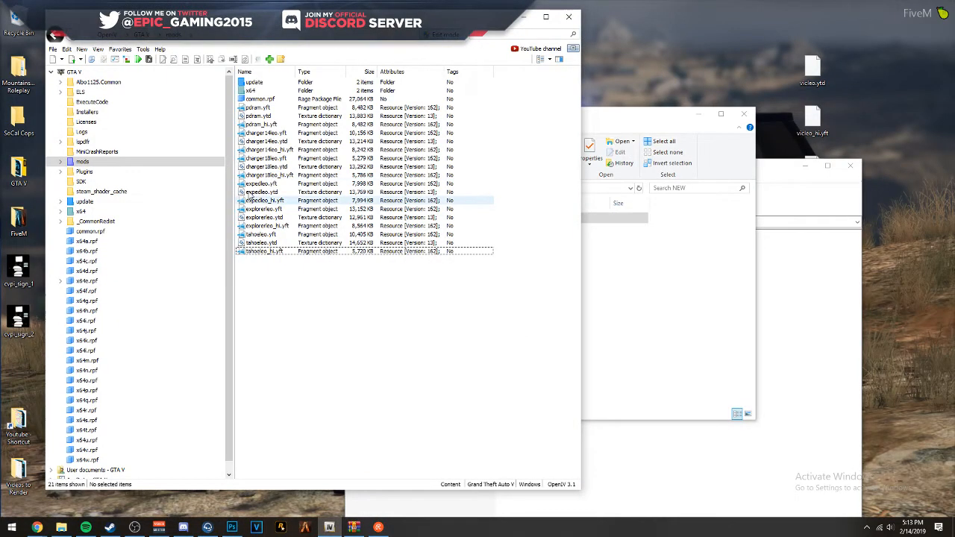
- Open the charger18leo.yft model in OpenIV, examine the car's rear and licence plates, and close the viewer
{"action": "left_click", "coordinate": [272, 158]}
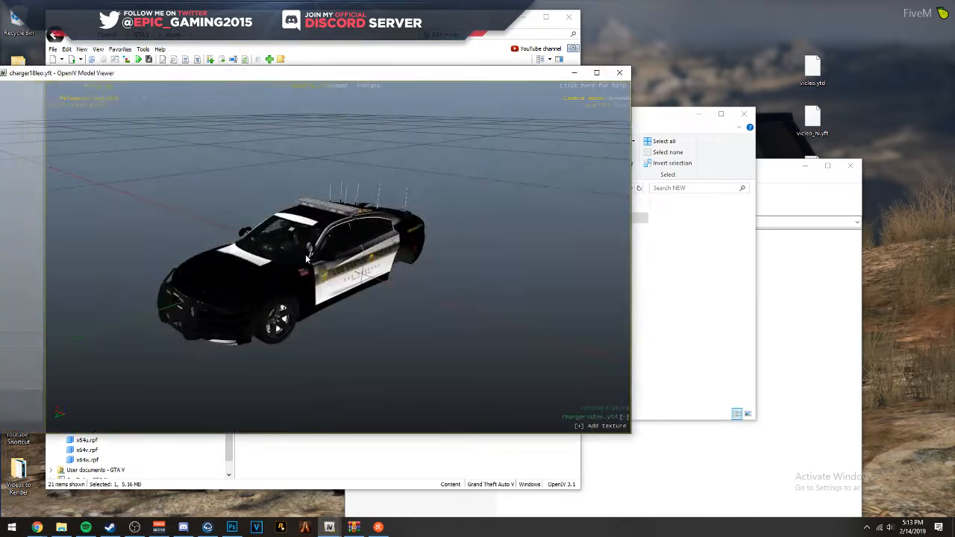
{"action": "left_click_drag", "start_coordinate": [366, 196], "coordinate": [564, 212]}
{"action": "left_click_drag", "start_coordinate": [464, 217], "coordinate": [320, 284]}
{"action": "scroll", "coordinate": [323, 312], "scroll_direction": "up", "scroll_amount": 5}
{"action": "scroll", "coordinate": [319, 294], "scroll_direction": "up", "scroll_amount": 1}
{"action": "scroll", "coordinate": [319, 292], "scroll_direction": "down", "scroll_amount": 1}
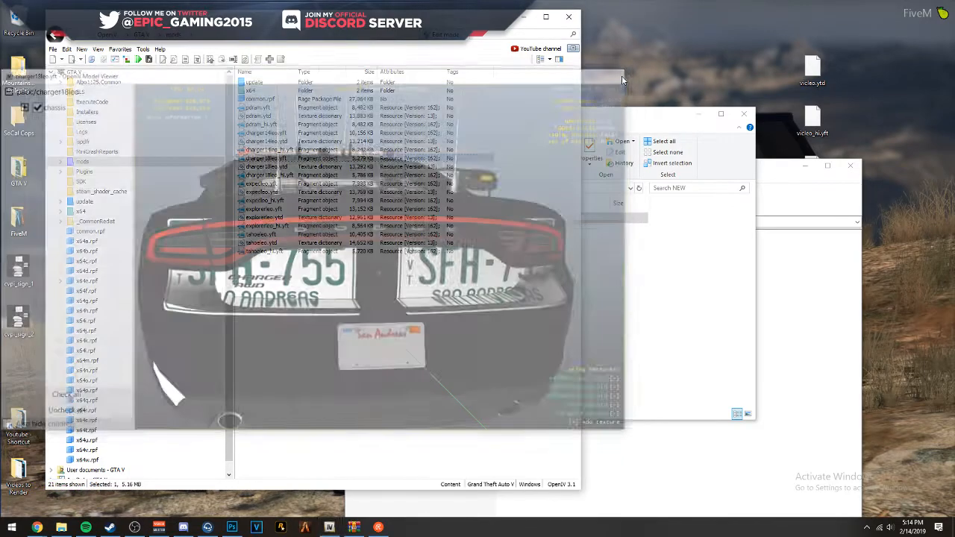
{"action": "left_click", "coordinate": [620, 72]}
- Open the charger18leo.ytd texture dictionary, examine the charger_sign_1 livery texture, and close the texture editor
{"action": "left_click", "coordinate": [282, 166]}
{"action": "double_click", "coordinate": [436, 166]}
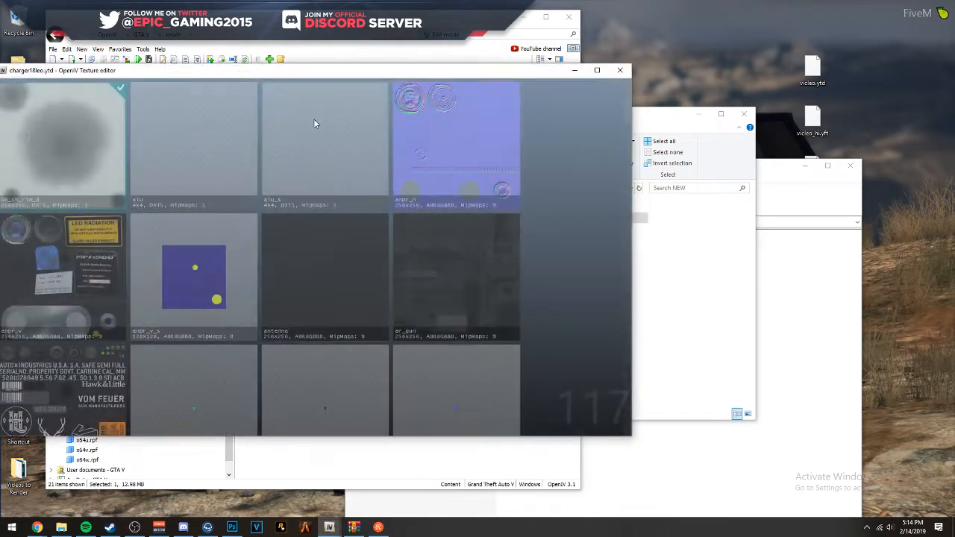
{"action": "scroll", "coordinate": [406, 212], "scroll_direction": "down", "scroll_amount": 10}
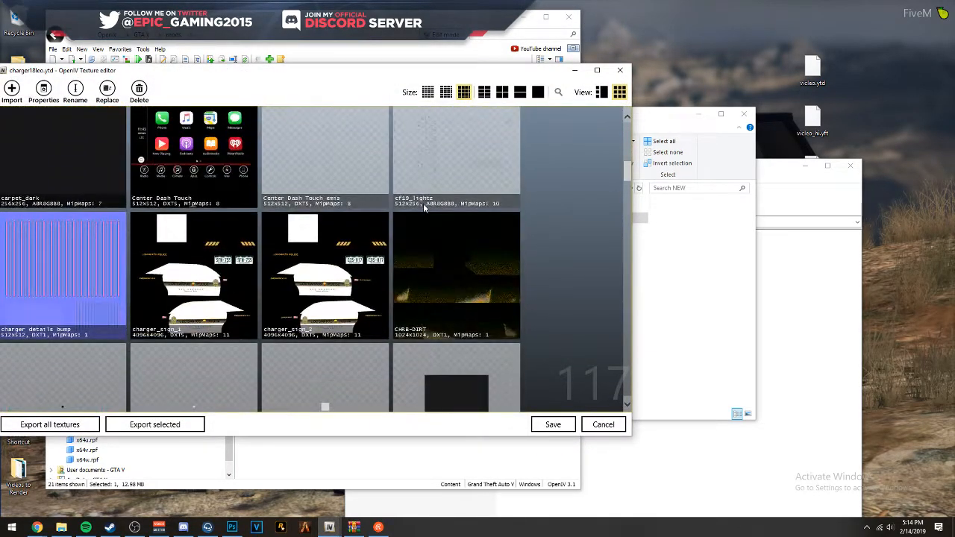
{"action": "left_click", "coordinate": [223, 183]}
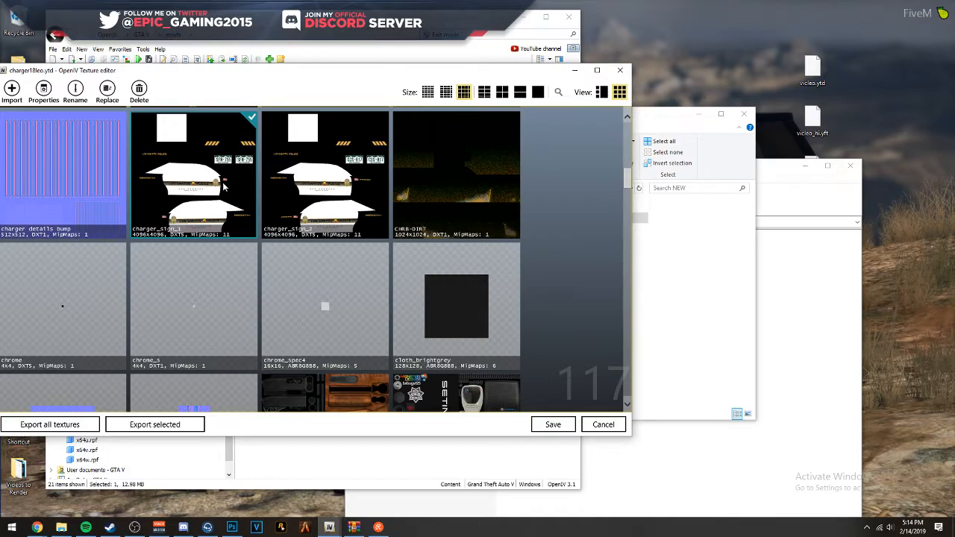
{"action": "left_click", "coordinate": [756, 183]}
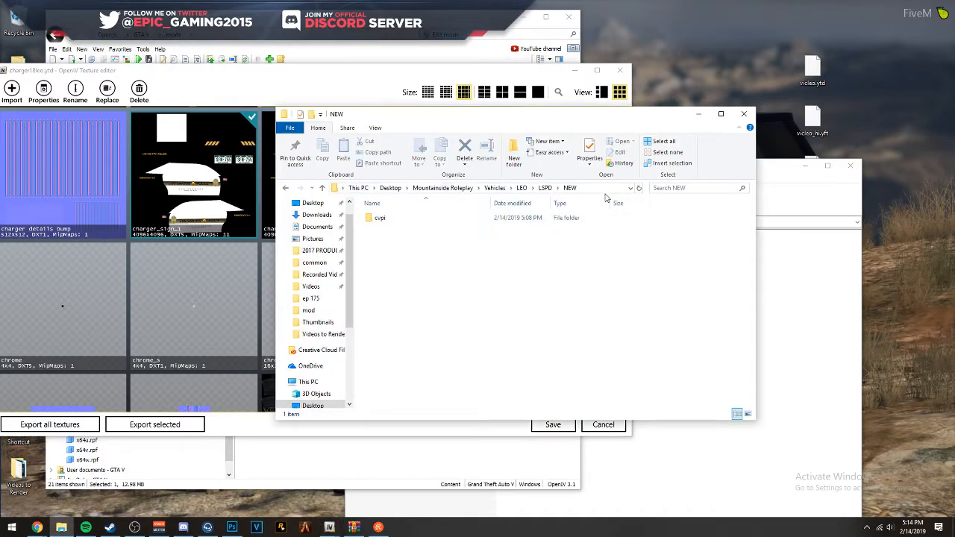
{"action": "left_click", "coordinate": [809, 259]}
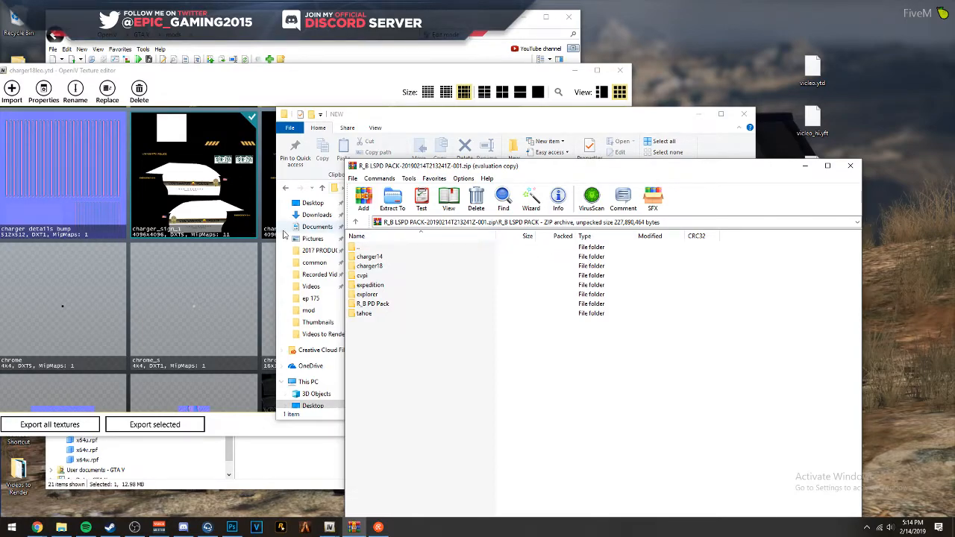
{"action": "left_click", "coordinate": [148, 176]}
{"action": "left_click", "coordinate": [620, 70]}
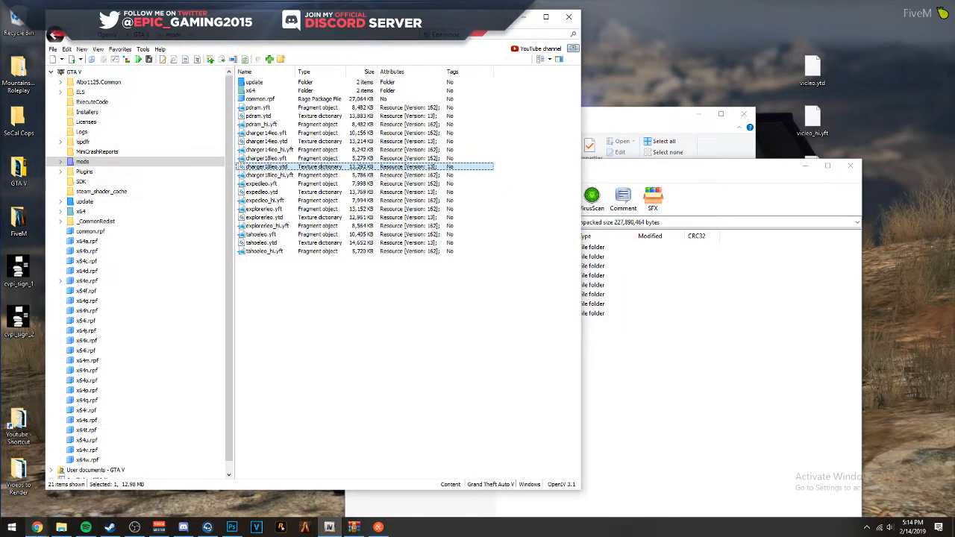
- Switch to Photoshop, duplicate the Back and DRIVER groups from the CVPI livery into chgr_sign_1.png, and show the Charger template
{"action": "left_click", "coordinate": [37, 527]}
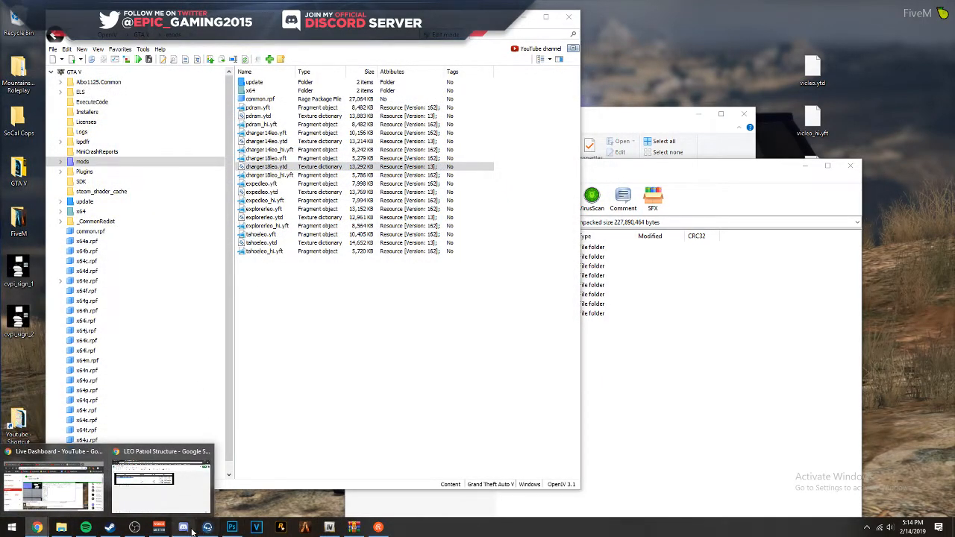
{"action": "left_click", "coordinate": [232, 527]}
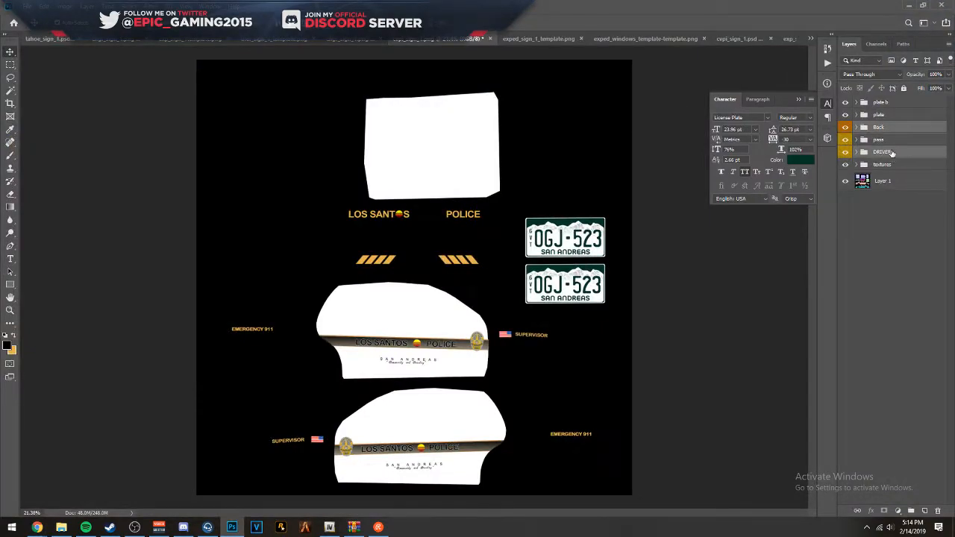
{"action": "right_click", "coordinate": [892, 152]}
{"action": "left_click", "coordinate": [836, 165]}
{"action": "left_click", "coordinate": [436, 183]}
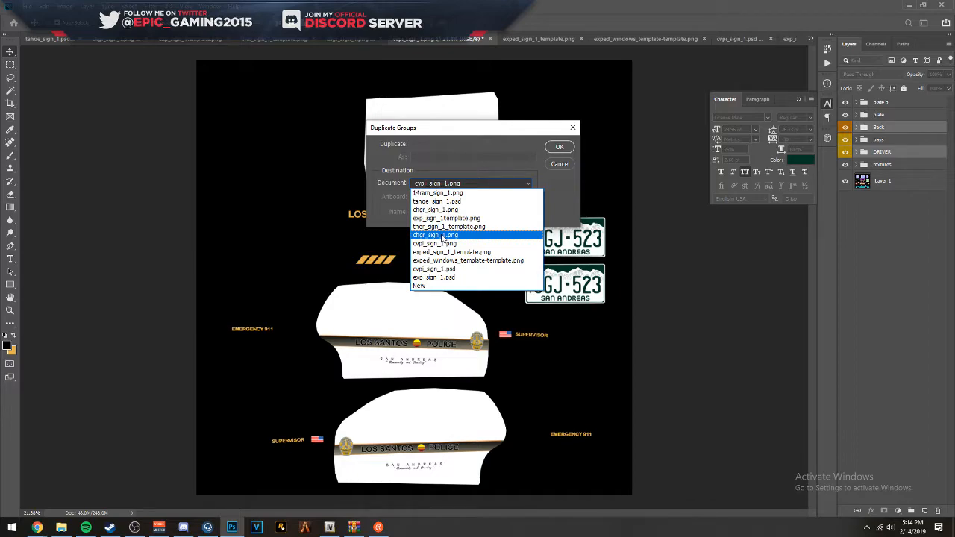
{"action": "left_click", "coordinate": [444, 235]}
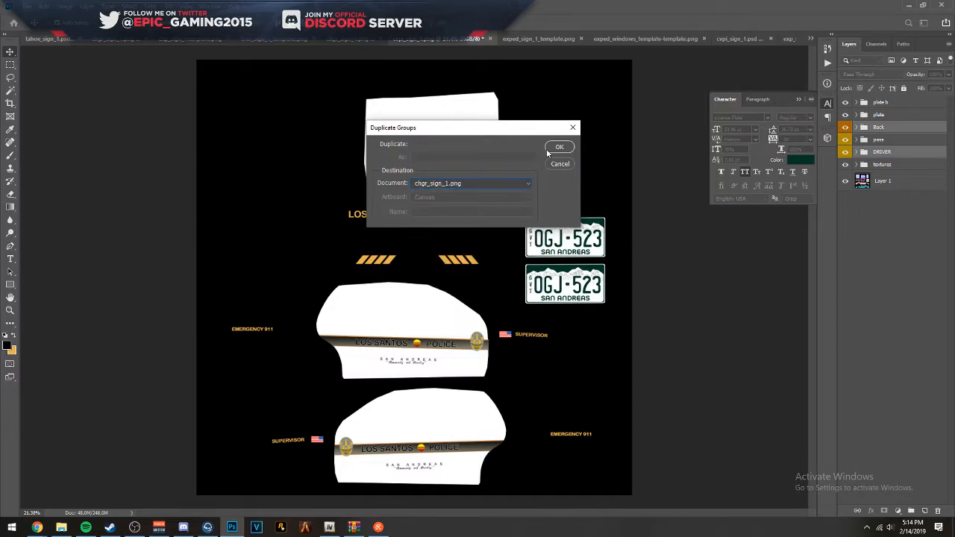
{"action": "left_click", "coordinate": [561, 148]}
{"action": "left_click", "coordinate": [357, 39]}
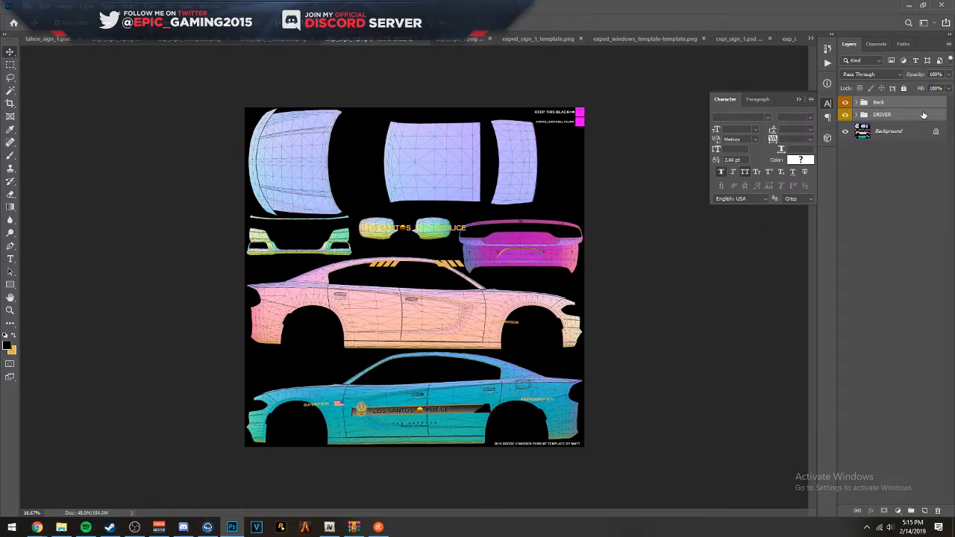
- Unlock the Background layer of the Charger template and add a new group above it containing an empty layer
{"action": "left_click", "coordinate": [936, 134]}
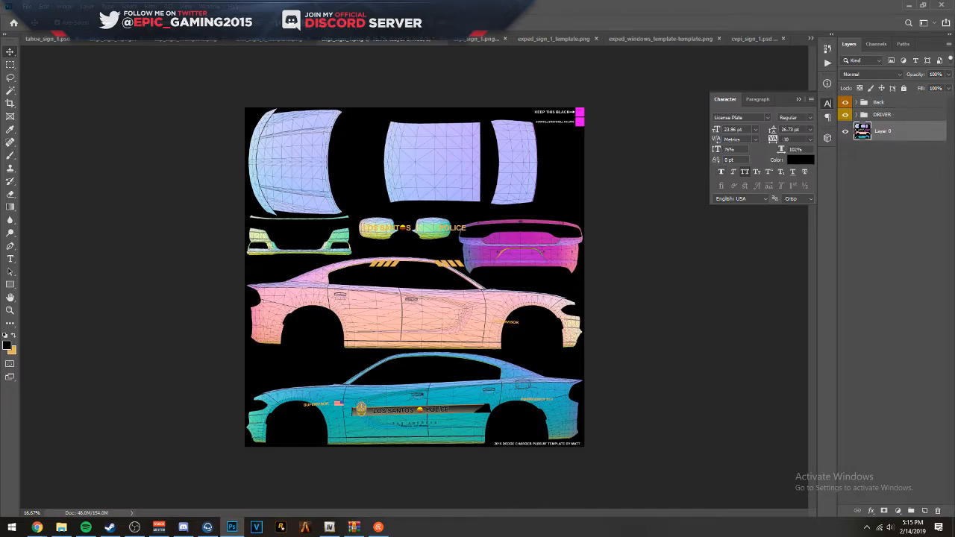
{"action": "left_click", "coordinate": [911, 511]}
{"action": "left_click", "coordinate": [925, 511]}
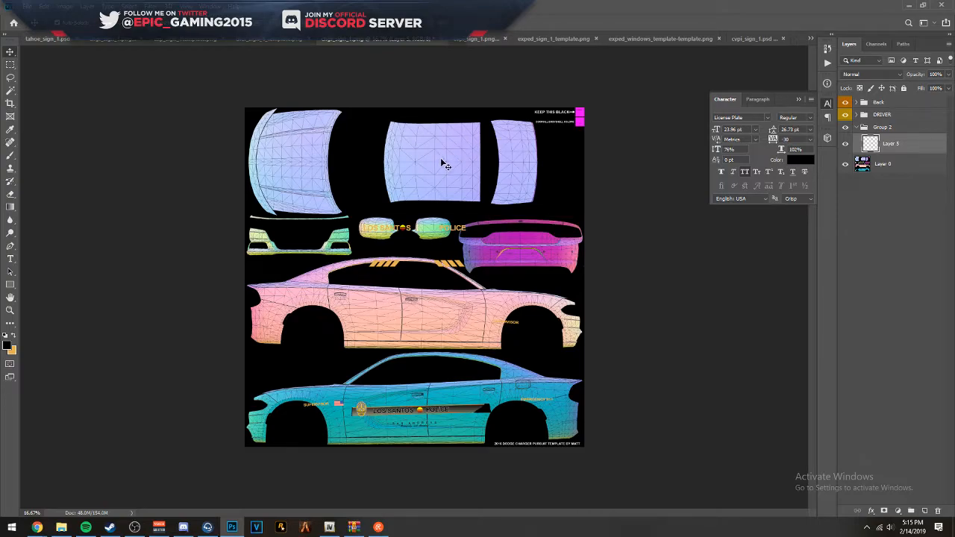
- Free-transform the DRIVER group, enlarging it slightly and positioning its decals over the lower car side of the Charger template
{"action": "left_click", "coordinate": [899, 118]}
{"action": "key", "text": "ctrl+t"}
{"action": "left_click", "coordinate": [531, 217]}
{"action": "scroll", "coordinate": [364, 410], "scroll_direction": "up", "scroll_amount": 7}
{"action": "left_click_drag", "start_coordinate": [232, 282], "coordinate": [143, 238]}
{"action": "left_click_drag", "start_coordinate": [208, 298], "coordinate": [252, 297]}
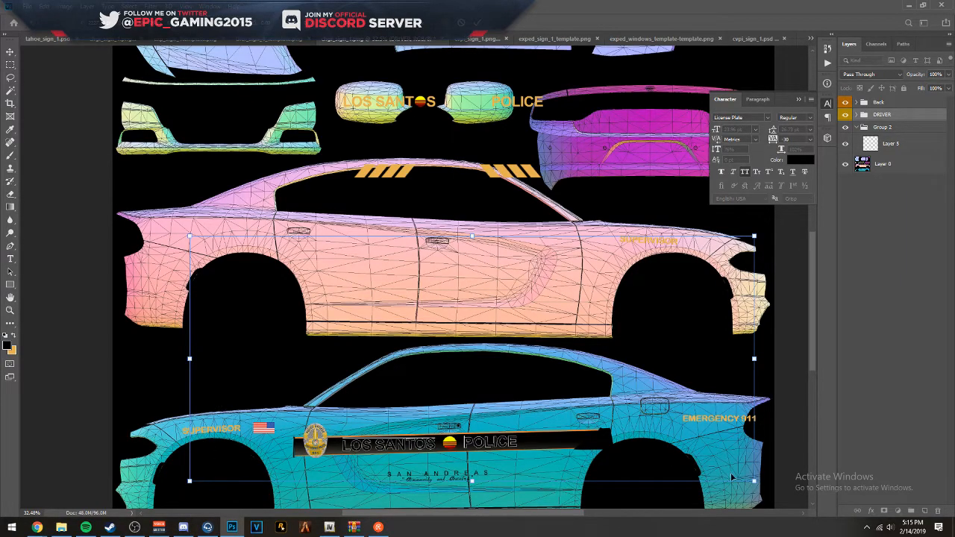
{"action": "left_click_drag", "start_coordinate": [731, 478], "coordinate": [468, 301]}
{"action": "left_click_drag", "start_coordinate": [586, 338], "coordinate": [420, 352]}
- Enlarge the DRIVER group further, nudge it into line with the Charger's driver-side doors, and apply the transform
{"action": "scroll", "coordinate": [247, 301], "scroll_direction": "up", "scroll_amount": 5}
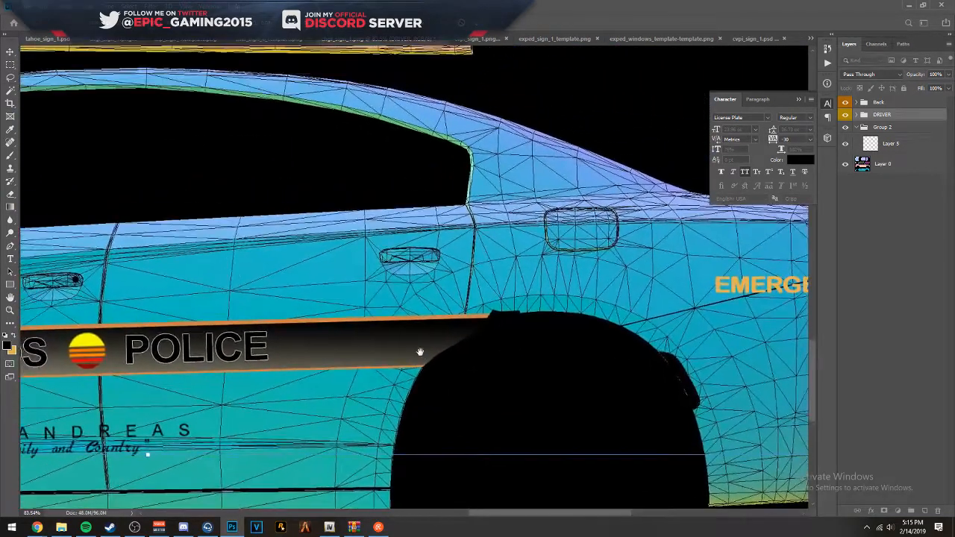
{"action": "left_click_drag", "start_coordinate": [331, 336], "coordinate": [685, 312]}
{"action": "scroll", "coordinate": [476, 302], "scroll_direction": "down", "scroll_amount": 3}
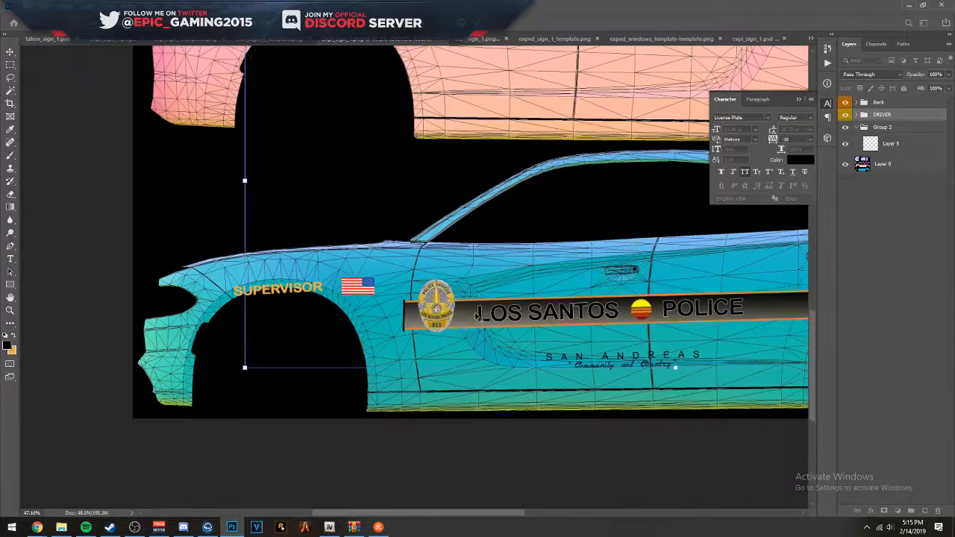
{"action": "scroll", "coordinate": [380, 331], "scroll_direction": "down", "scroll_amount": 2}
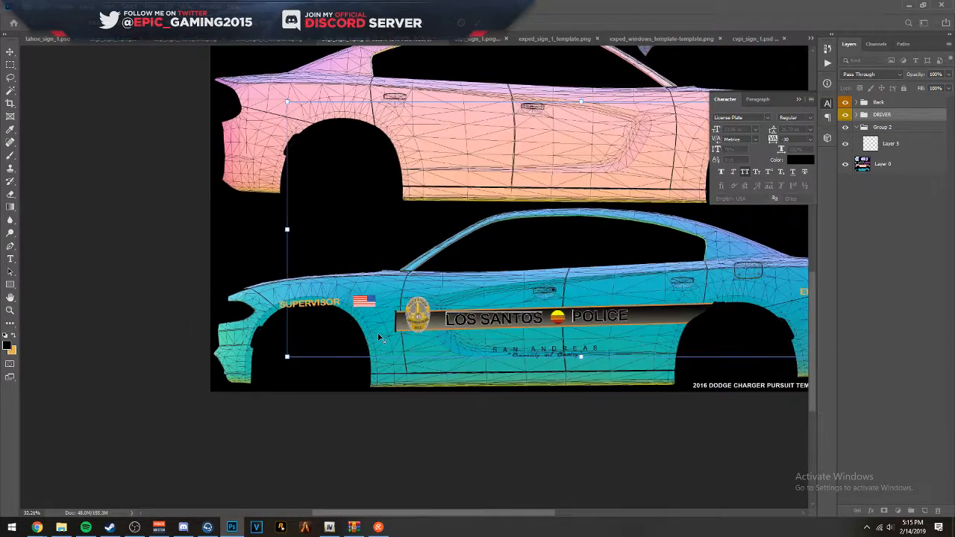
{"action": "left_click_drag", "start_coordinate": [515, 299], "coordinate": [373, 337]}
{"action": "scroll", "coordinate": [381, 361], "scroll_direction": "down", "scroll_amount": 1}
{"action": "scroll", "coordinate": [381, 361], "scroll_direction": "up", "scroll_amount": 2}
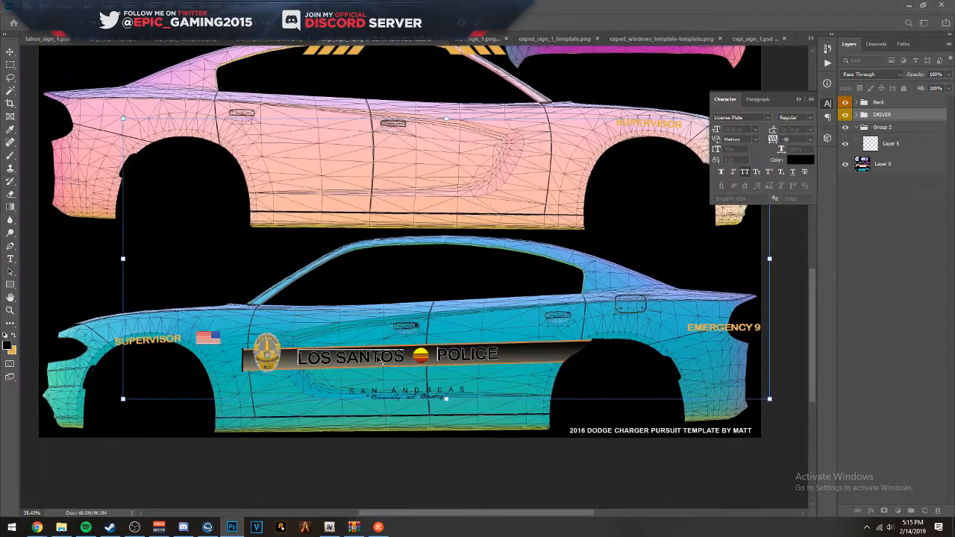
{"action": "scroll", "coordinate": [381, 361], "scroll_direction": "down", "scroll_amount": 5}
{"action": "scroll", "coordinate": [381, 361], "scroll_direction": "up", "scroll_amount": 2}
{"action": "left_click_drag", "start_coordinate": [451, 318], "coordinate": [443, 247]}
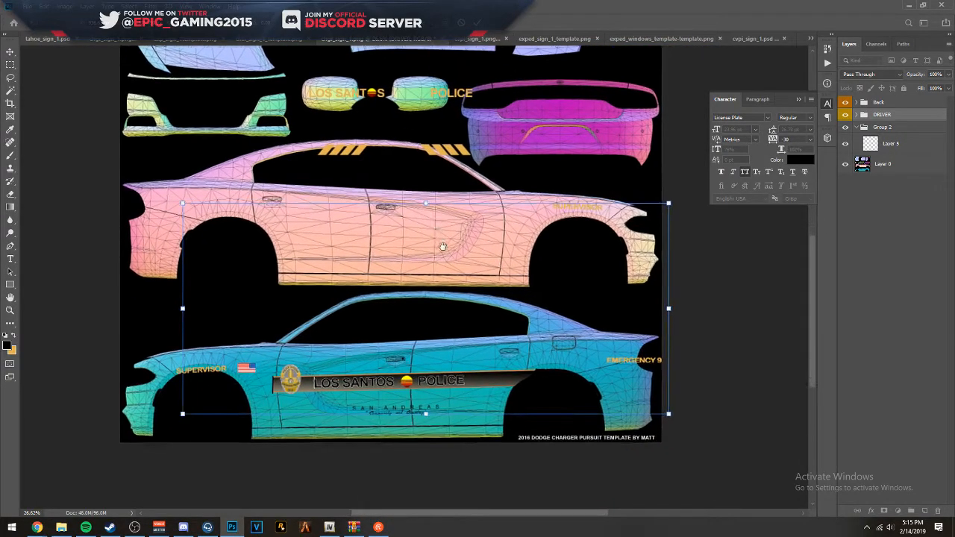
{"action": "left_click_drag", "start_coordinate": [668, 203], "coordinate": [712, 184]}
{"action": "left_click_drag", "start_coordinate": [626, 220], "coordinate": [622, 215]}
{"action": "key", "text": "Down"}
{"action": "key", "text": "Down"}
{"action": "key", "text": "Down"}
{"action": "key", "text": "Down"}
{"action": "key", "text": "Left"}
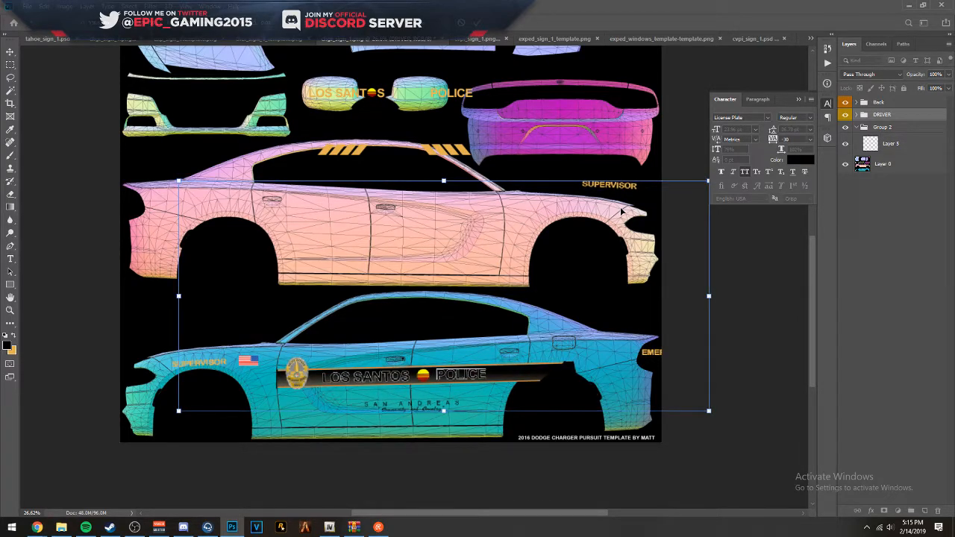
{"action": "key", "text": "Return"}
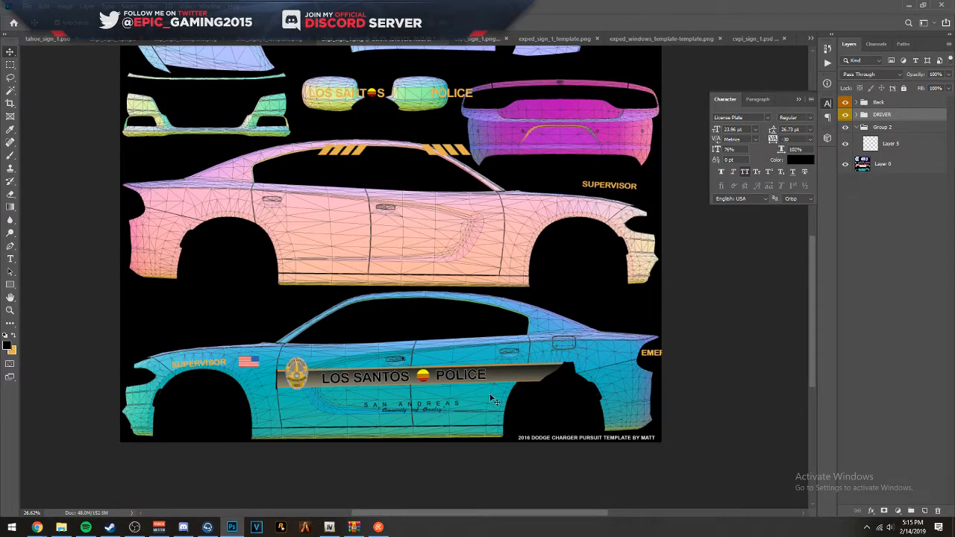
- Select the SAN ANDREAS and "Community and Country" text layers and nudge them up and slightly left, closer to the stripe
{"action": "left_click", "coordinate": [446, 406], "text": "ctrl"}
{"action": "scroll", "coordinate": [430, 432], "scroll_direction": "up", "scroll_amount": 17}
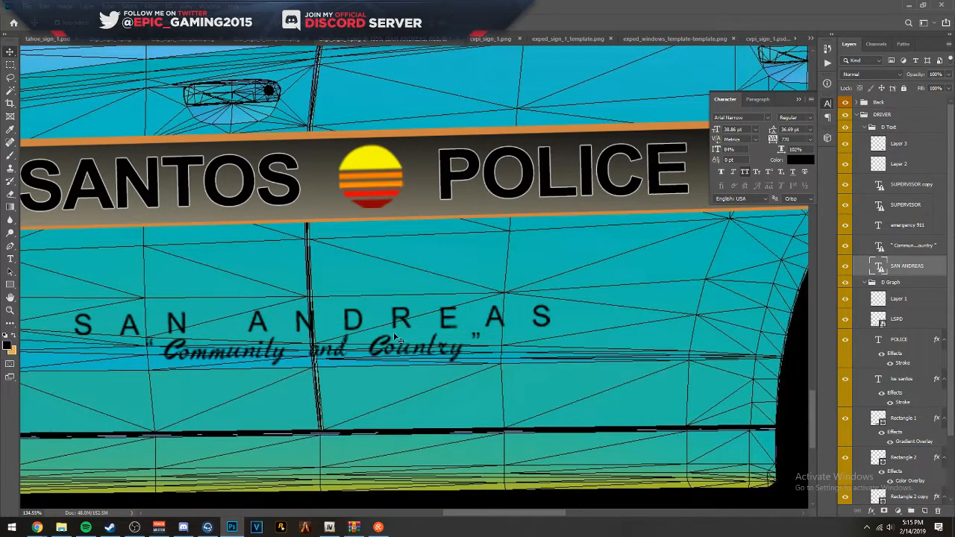
{"action": "left_click", "coordinate": [916, 249], "text": "shift"}
{"action": "key", "text": "shift+Up"}
{"action": "key", "text": "shift+Up"}
{"action": "key", "text": "shift+Up"}
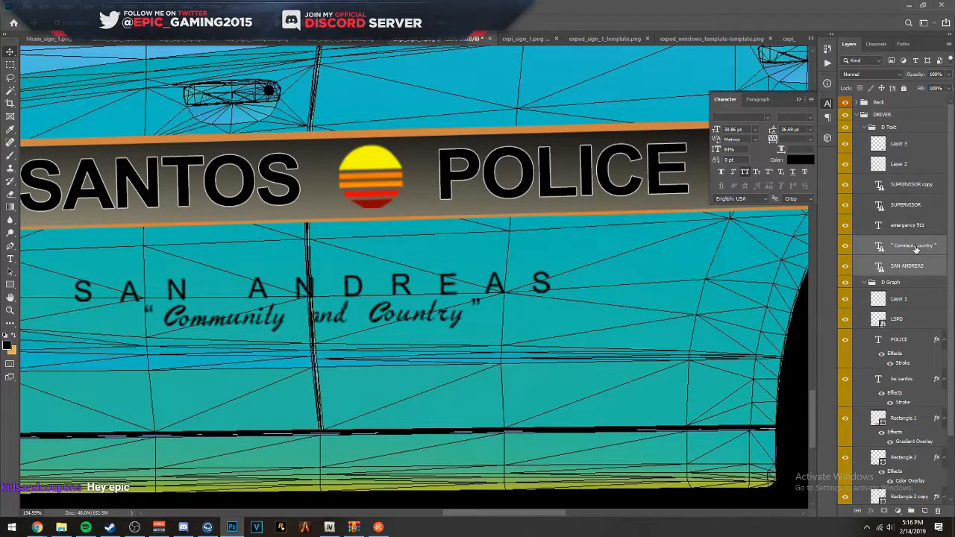
{"action": "key", "text": "Left"}
{"action": "key", "text": "Left"}
{"action": "key", "text": "Left"}
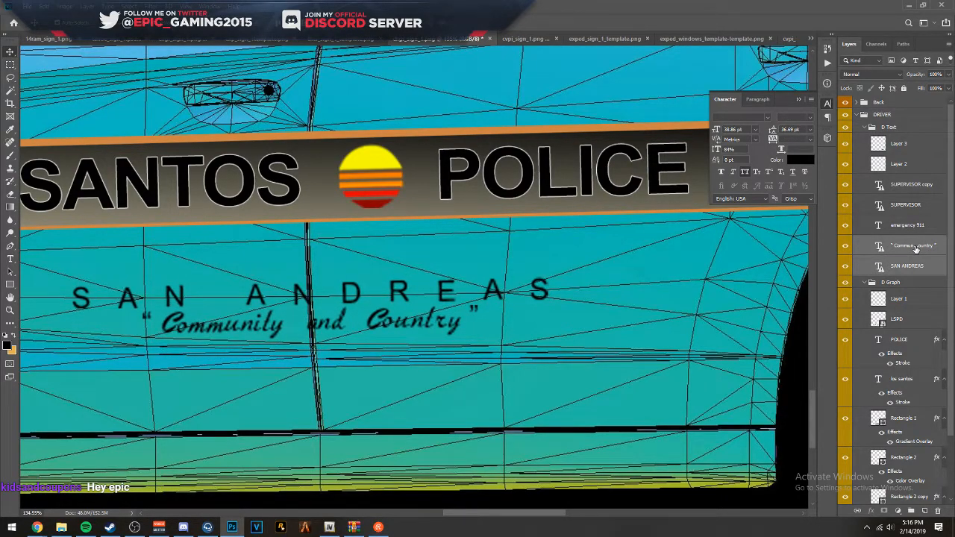
- Scale the driver-side SUPERVISOR text down to 44.83 pt and position it above the front wheel arch
{"action": "scroll", "coordinate": [222, 223], "scroll_direction": "down", "scroll_amount": 3}
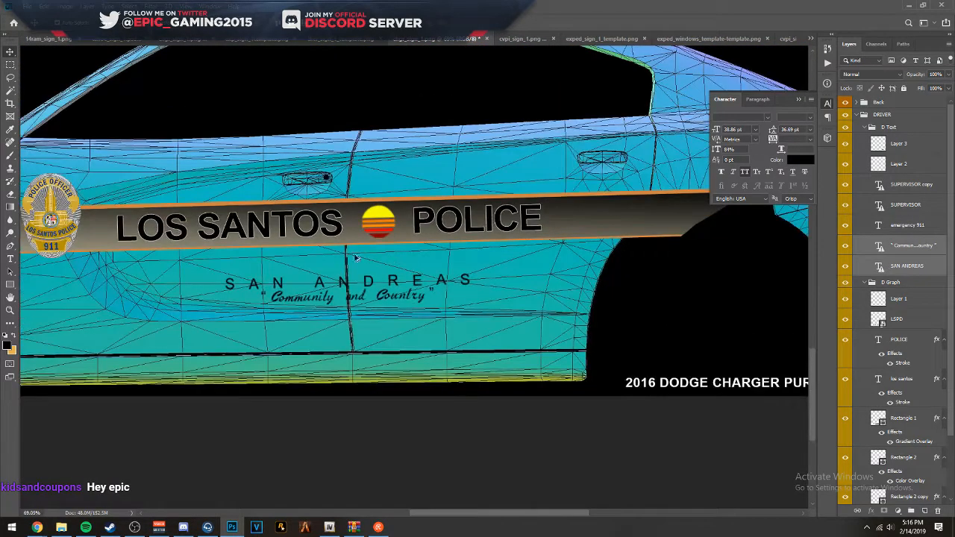
{"action": "scroll", "coordinate": [221, 222], "scroll_direction": "down", "scroll_amount": 1}
{"action": "left_click_drag", "start_coordinate": [171, 212], "coordinate": [380, 245]}
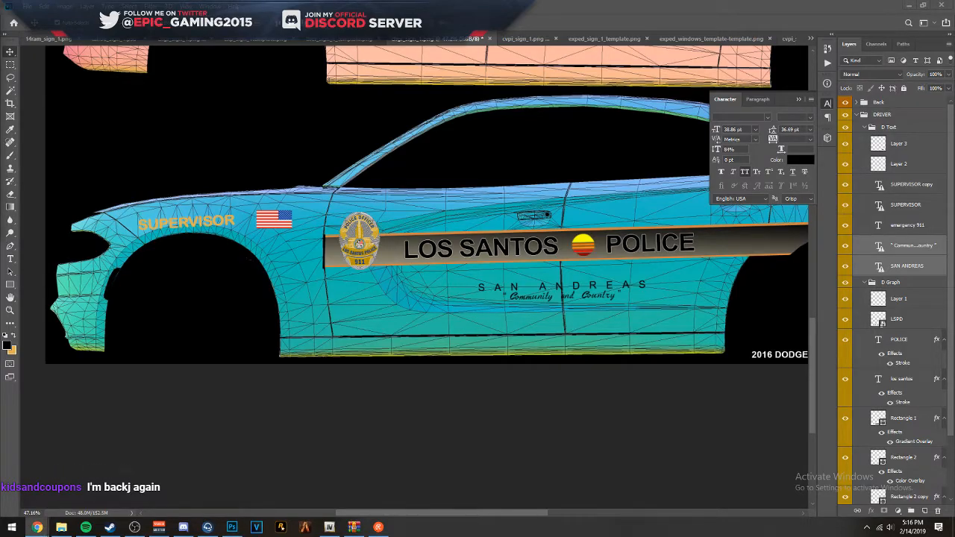
{"action": "scroll", "coordinate": [142, 246], "scroll_direction": "up", "scroll_amount": 11}
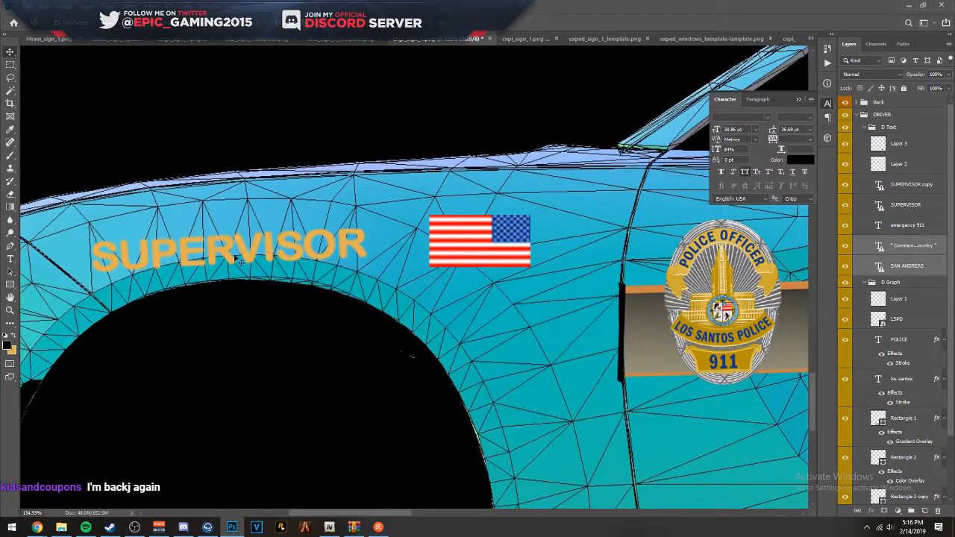
{"action": "left_click", "coordinate": [221, 265]}
{"action": "key", "text": "ctrl+t"}
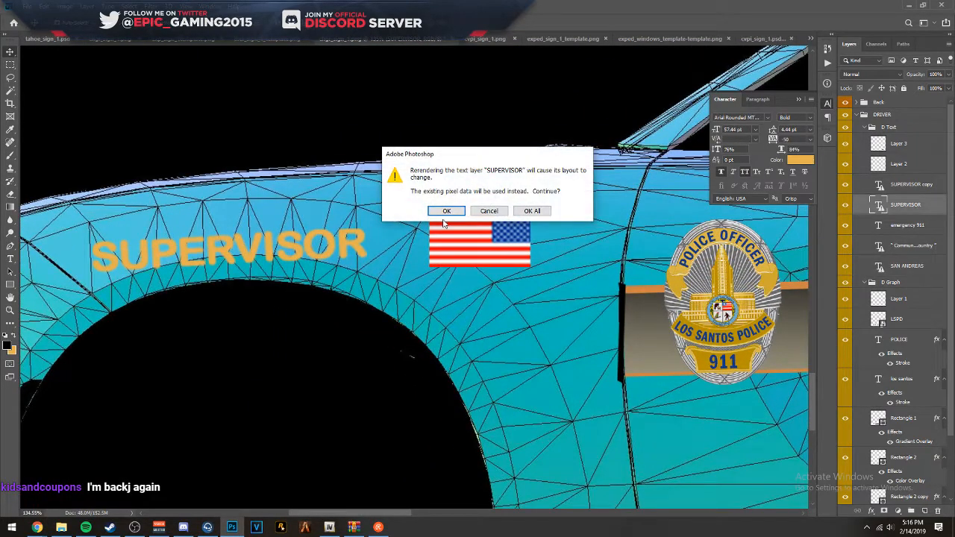
{"action": "left_click", "coordinate": [531, 211]}
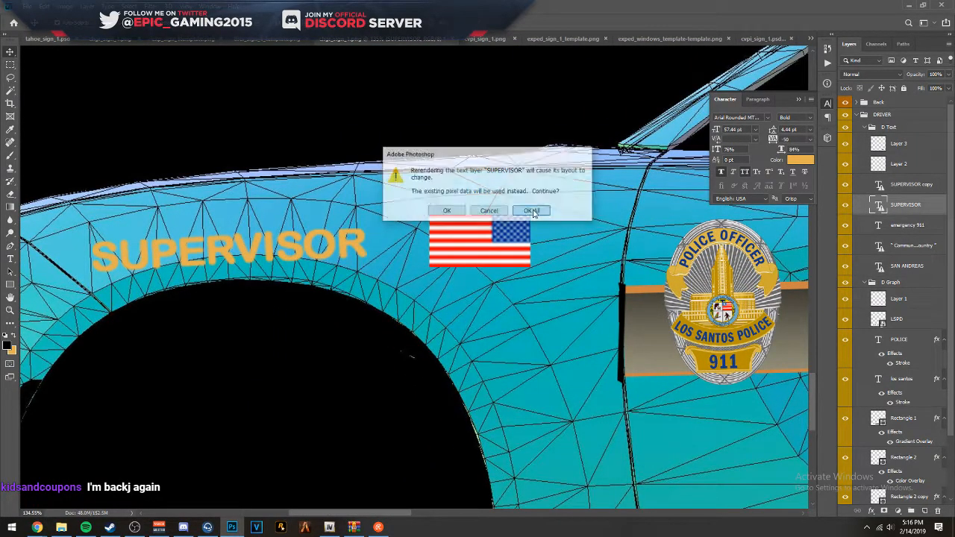
{"action": "left_click_drag", "start_coordinate": [126, 273], "coordinate": [191, 238]}
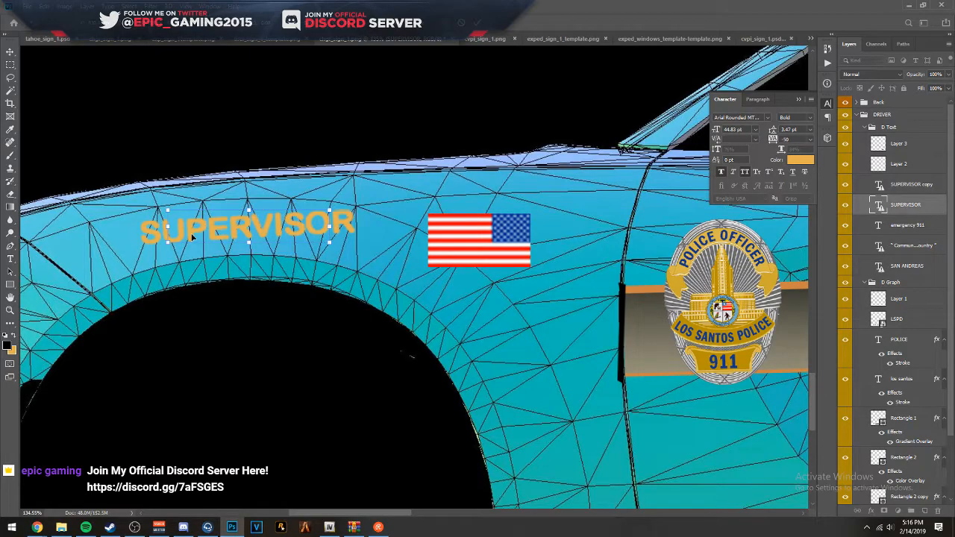
{"action": "key", "text": "Return"}
- Hide the SUPERVISOR and SUPERVISOR copy text layers
{"action": "scroll", "coordinate": [371, 220], "scroll_direction": "down", "scroll_amount": 5}
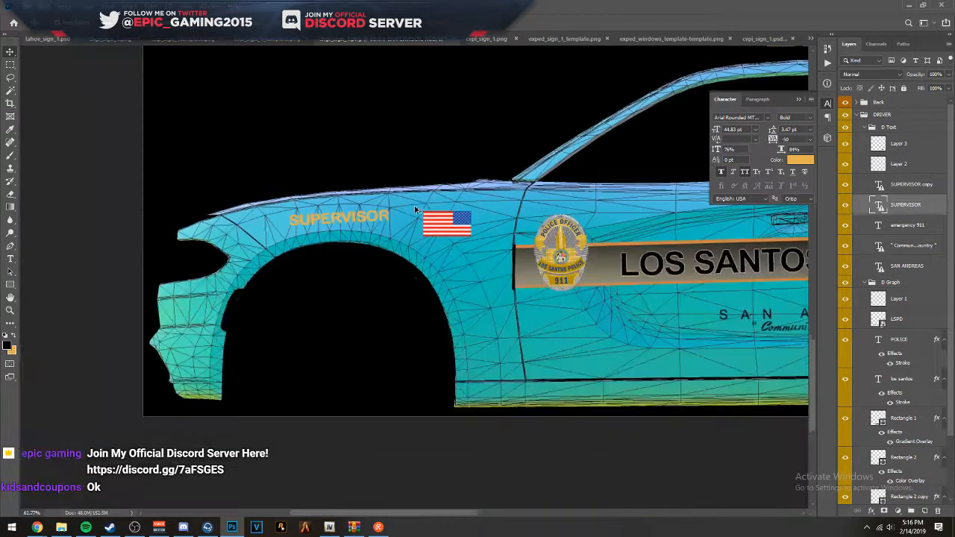
{"action": "scroll", "coordinate": [381, 208], "scroll_direction": "up", "scroll_amount": 2}
{"action": "scroll", "coordinate": [392, 226], "scroll_direction": "down", "scroll_amount": 6}
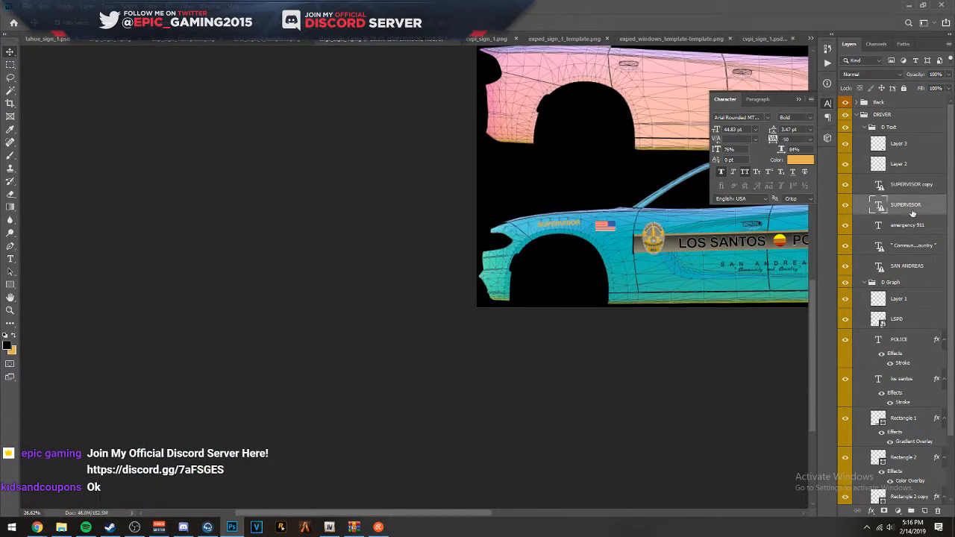
{"action": "left_click", "coordinate": [846, 205]}
- Delete Layer 3, the black patch layer masking the ends of the driver-side stripe
{"action": "left_click_drag", "start_coordinate": [603, 212], "coordinate": [225, 216]}
{"action": "left_click_drag", "start_coordinate": [396, 193], "coordinate": [334, 228]}
{"action": "scroll", "coordinate": [291, 269], "scroll_direction": "up", "scroll_amount": 3}
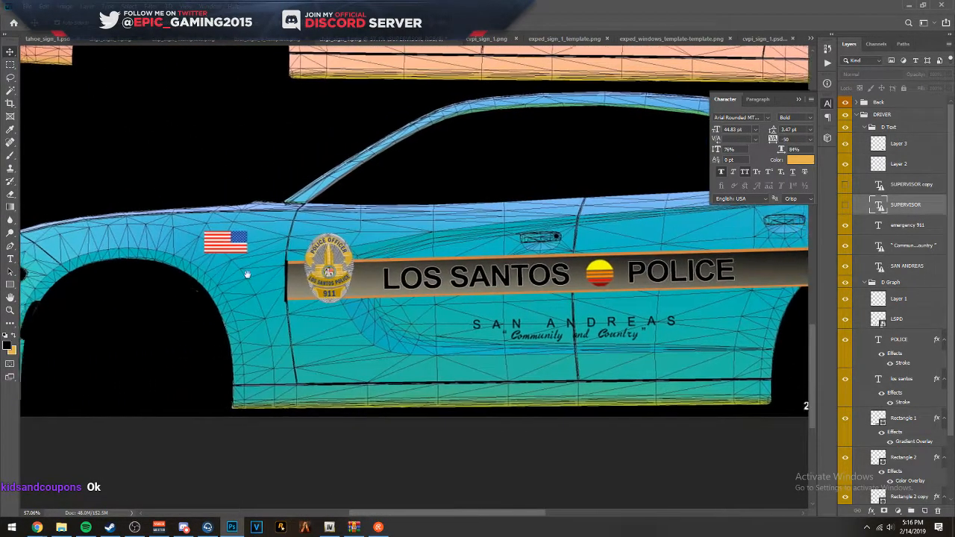
{"action": "left_click_drag", "start_coordinate": [247, 275], "coordinate": [315, 263]}
{"action": "scroll", "coordinate": [338, 253], "scroll_direction": "up", "scroll_amount": 8}
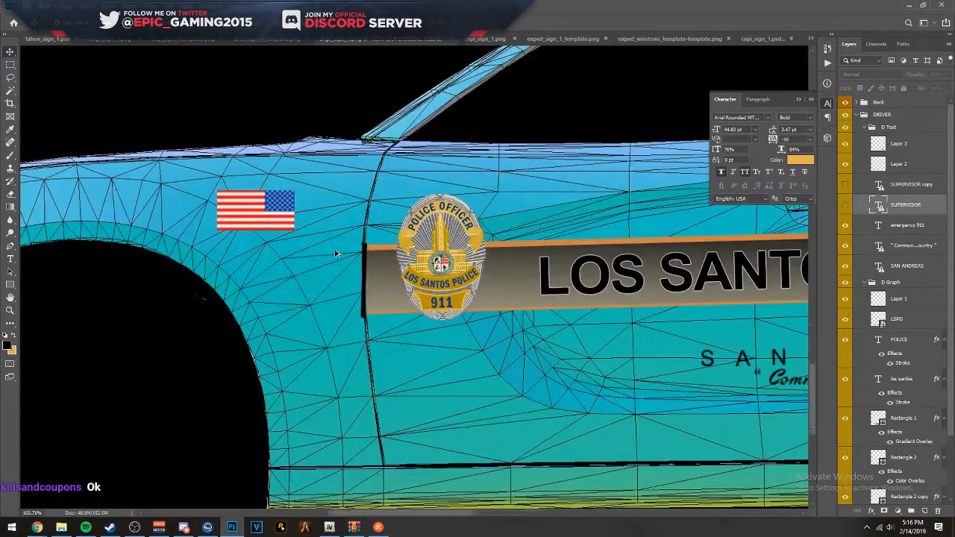
{"action": "left_click", "coordinate": [385, 249]}
{"action": "key", "text": "Delete"}
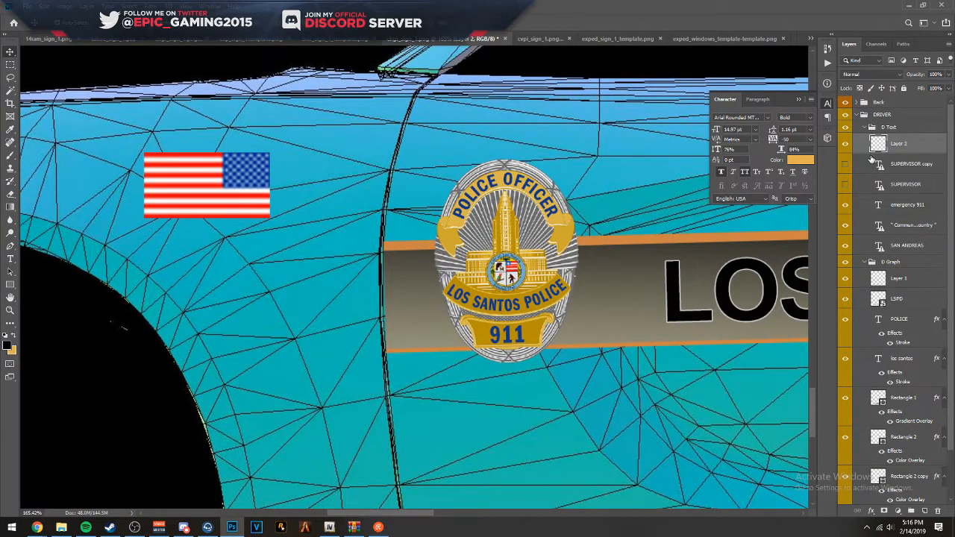
- Collapse the D Text group and nudge the whole DRIVER group left so the stripe meets the front door seam
{"action": "left_click", "coordinate": [868, 127]}
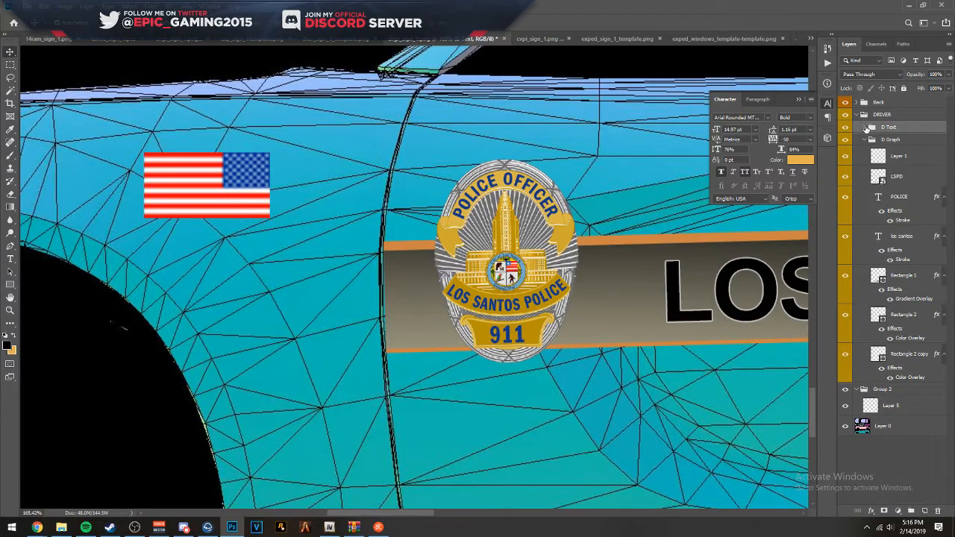
{"action": "left_click", "coordinate": [871, 140]}
{"action": "left_click", "coordinate": [881, 116]}
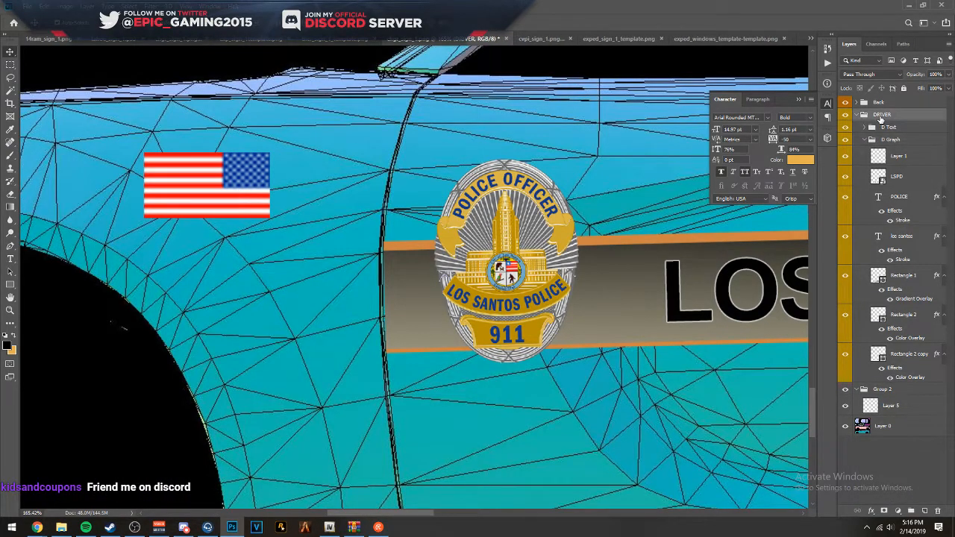
{"action": "key", "text": "Left"}
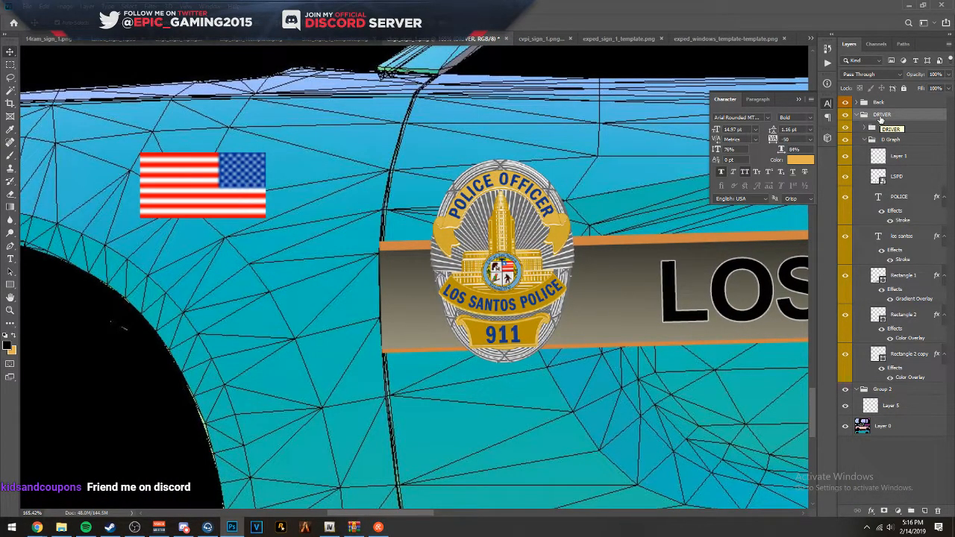
- Nudge the Rectangle 2 and Rectangle 2 copy orange borders slightly down to even out their thickness along the stripe
{"action": "left_click_drag", "start_coordinate": [594, 192], "coordinate": [246, 191]}
{"action": "left_click_drag", "start_coordinate": [555, 226], "coordinate": [731, 229]}
{"action": "scroll", "coordinate": [408, 214], "scroll_direction": "up", "scroll_amount": 2}
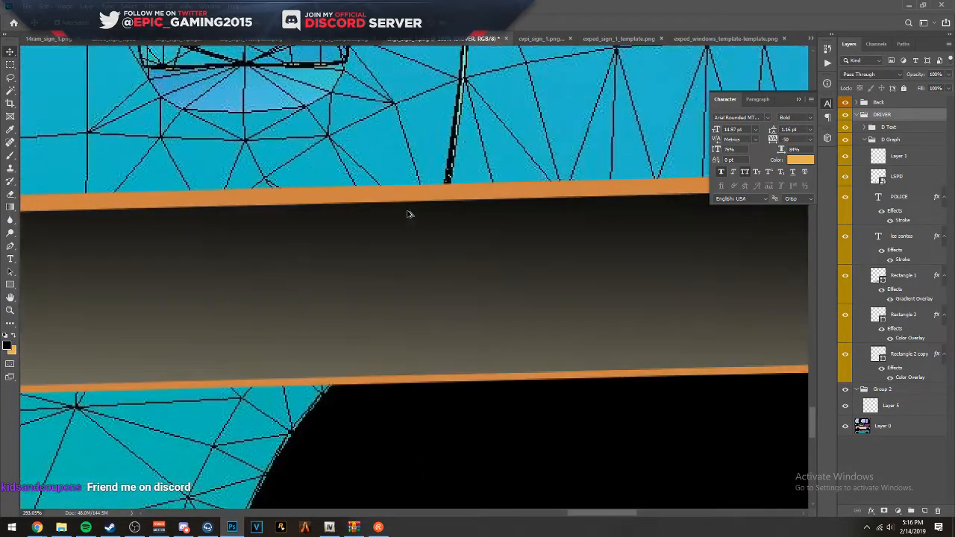
{"action": "scroll", "coordinate": [444, 218], "scroll_direction": "down", "scroll_amount": 5}
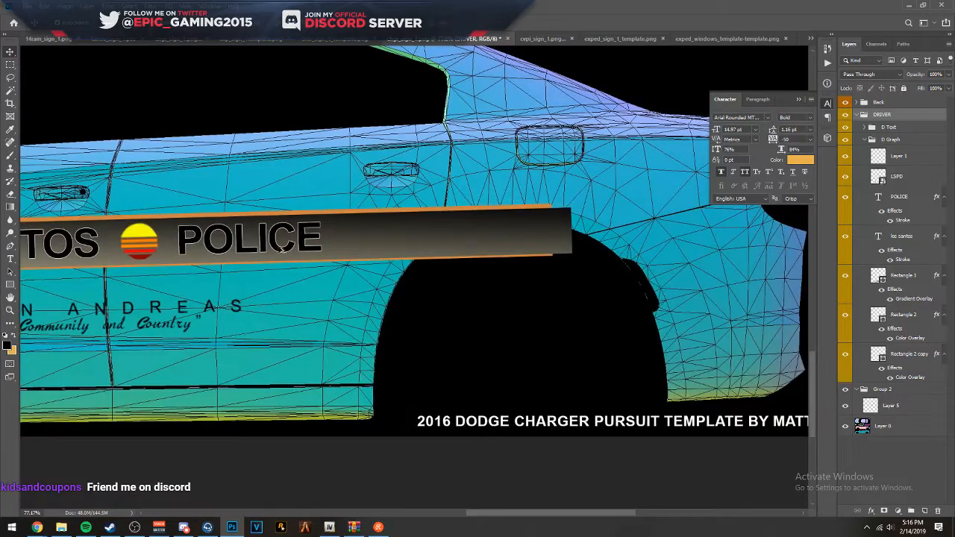
{"action": "scroll", "coordinate": [142, 239], "scroll_direction": "up", "scroll_amount": 3}
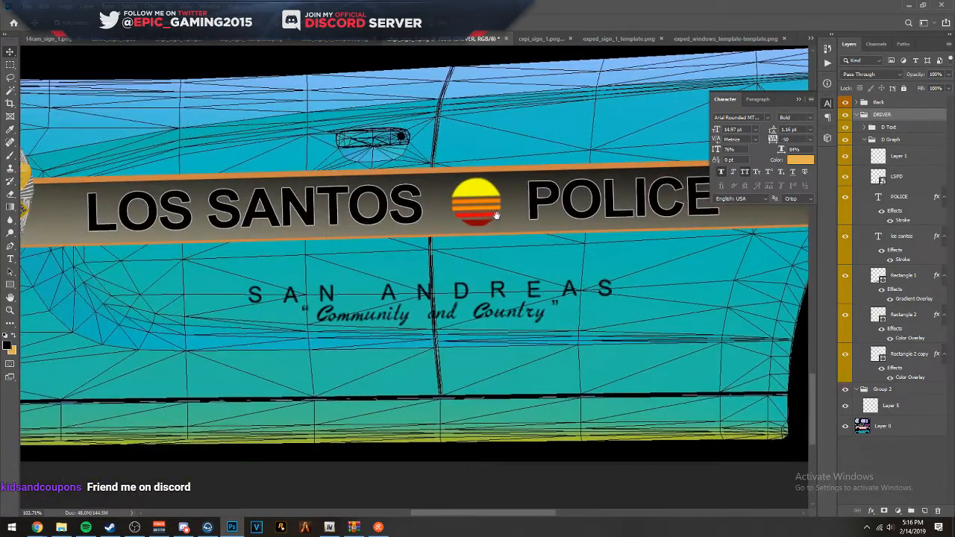
{"action": "scroll", "coordinate": [176, 228], "scroll_direction": "up", "scroll_amount": 2}
{"action": "left_click", "coordinate": [340, 142]}
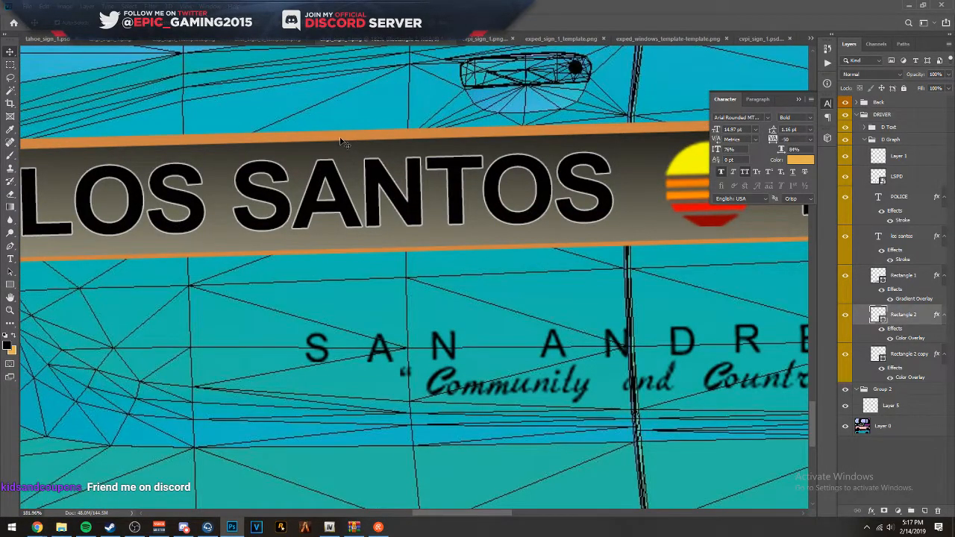
{"action": "left_click", "coordinate": [356, 253]}
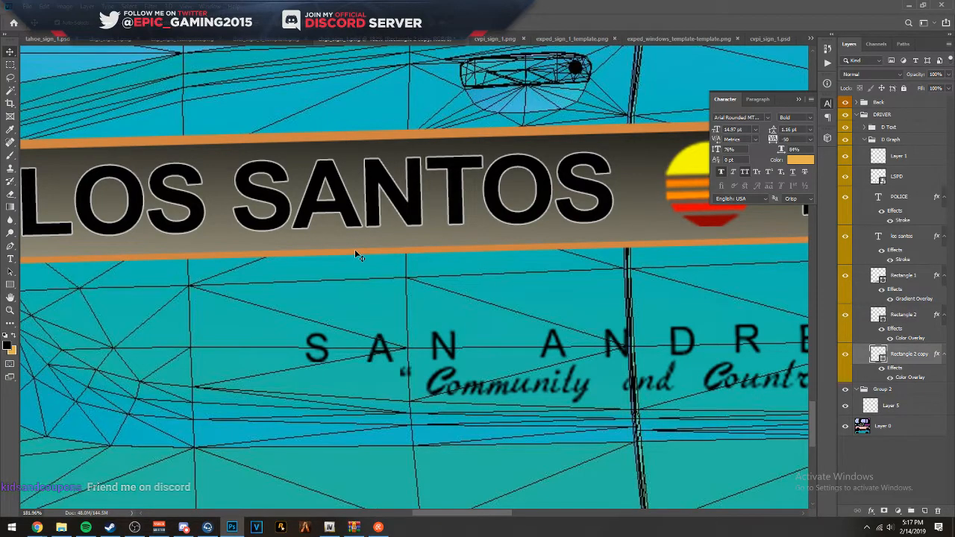
{"action": "left_click", "coordinate": [346, 141]}
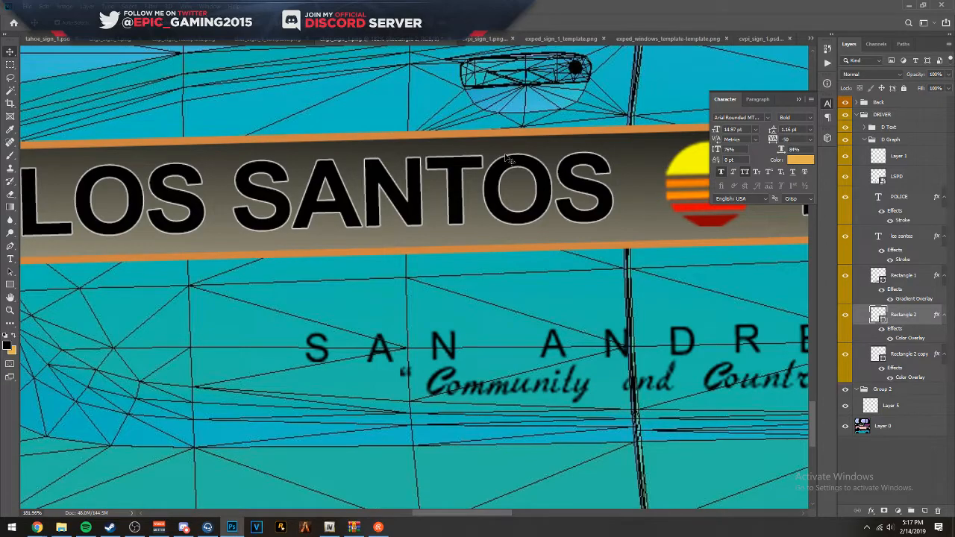
{"action": "scroll", "coordinate": [515, 173], "scroll_direction": "down", "scroll_amount": 4}
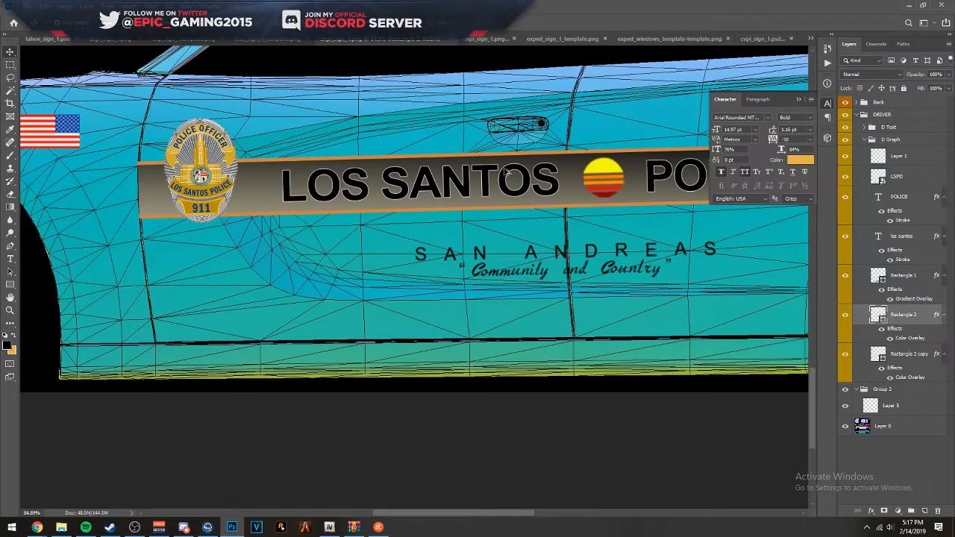
{"action": "scroll", "coordinate": [440, 143], "scroll_direction": "right", "scroll_amount": 10}
{"action": "scroll", "coordinate": [350, 187], "scroll_direction": "up", "scroll_amount": 5}
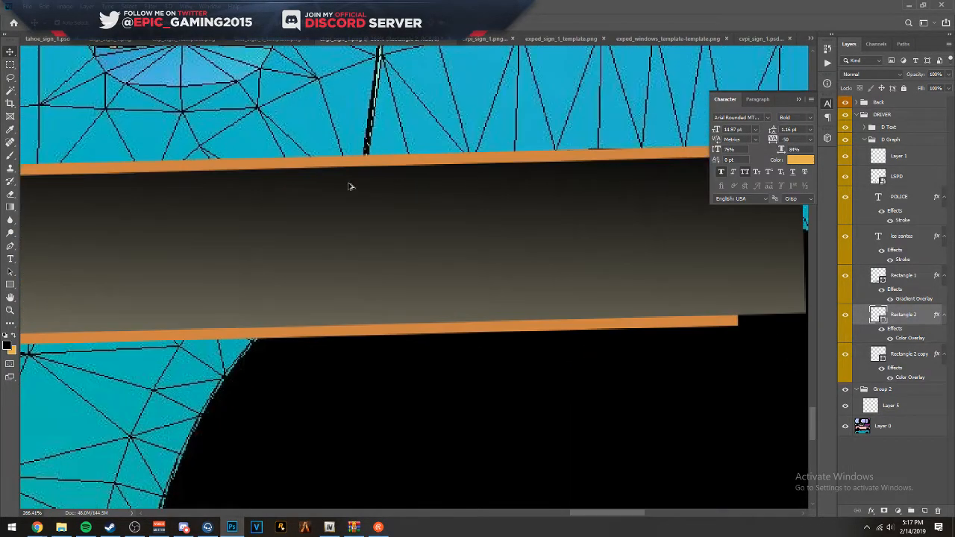
- Set the DRIVER group's opacity to 50% and collapse the group
{"action": "scroll", "coordinate": [876, 138], "scroll_direction": "up", "scroll_amount": 5}
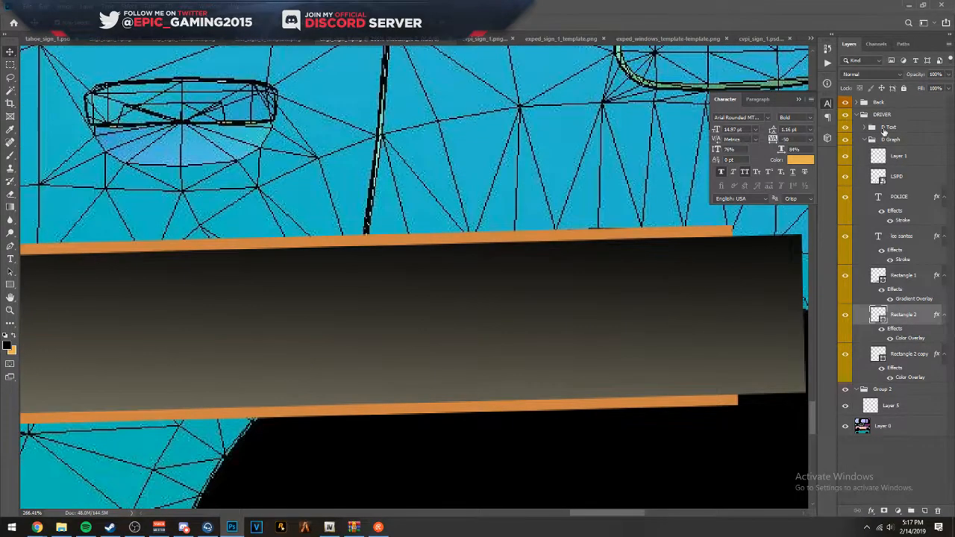
{"action": "scroll", "coordinate": [883, 131], "scroll_direction": "down", "scroll_amount": 2}
{"action": "left_click", "coordinate": [889, 116]}
{"action": "key", "text": "5"}
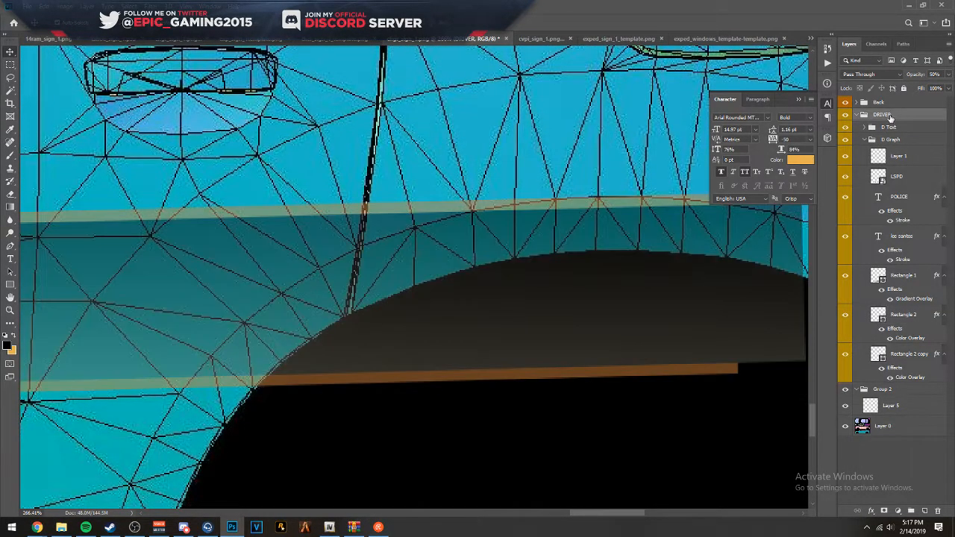
{"action": "left_click", "coordinate": [863, 115]}
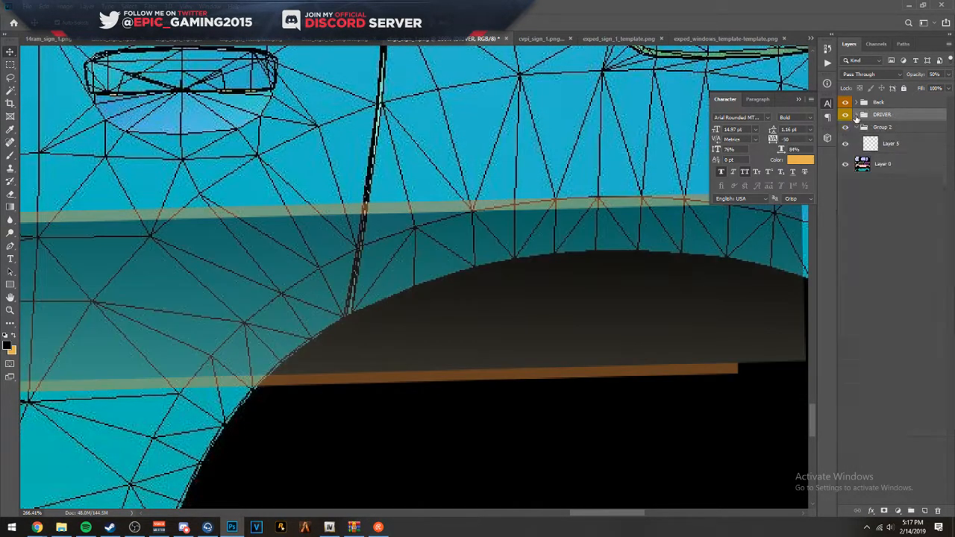
- Create a new empty layer and place it at the top inside the DRIVER group
{"action": "left_click", "coordinate": [925, 511]}
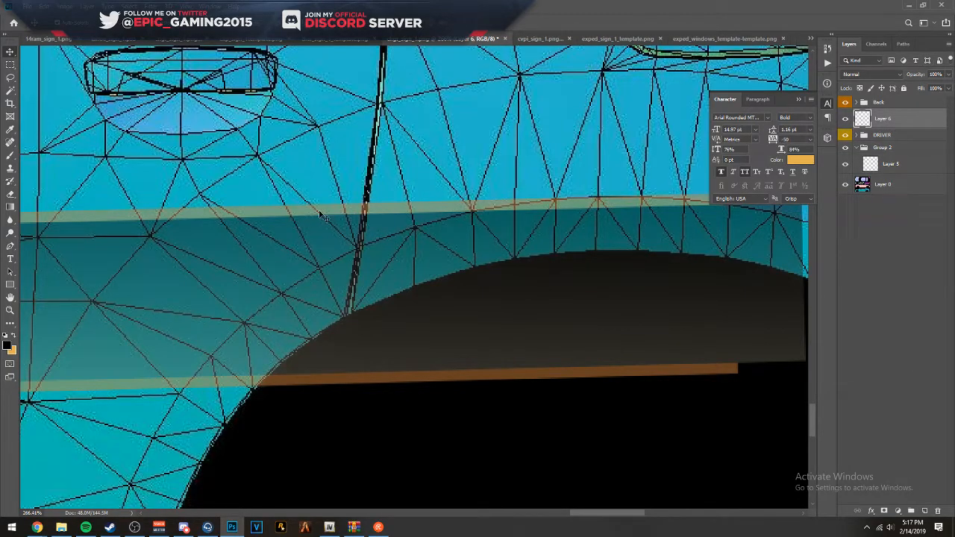
{"action": "left_click_drag", "start_coordinate": [877, 118], "coordinate": [883, 136]}
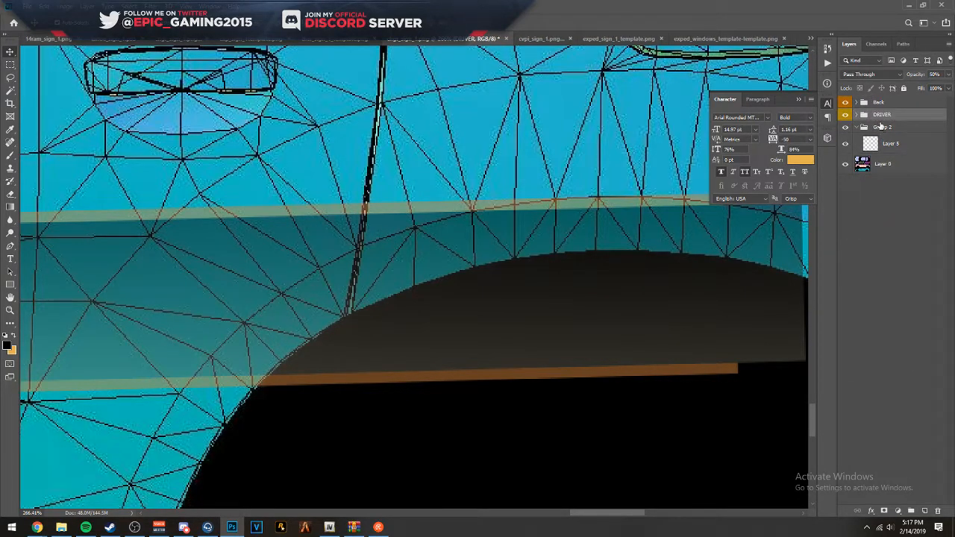
{"action": "left_click", "coordinate": [862, 116]}
{"action": "left_click", "coordinate": [885, 132]}
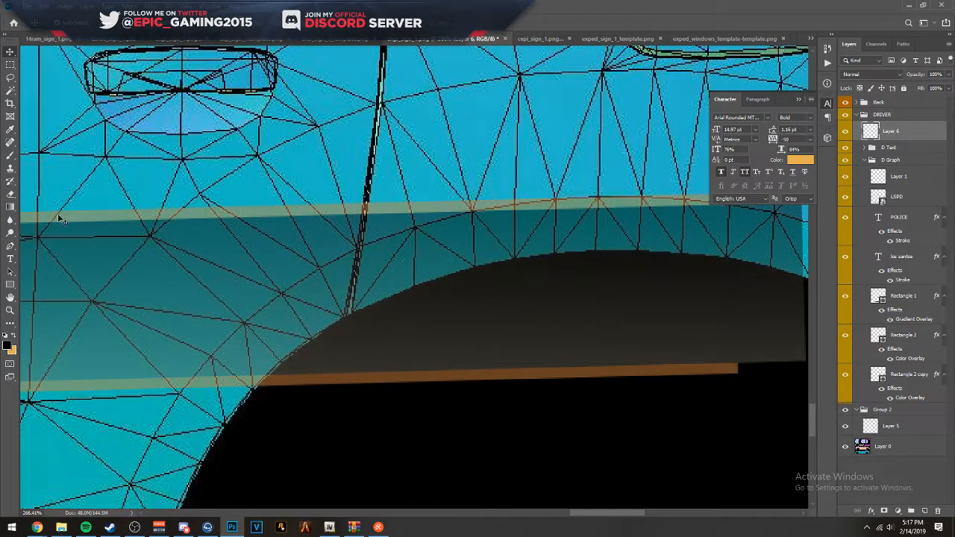
- Draw a closed Pen path from the rear door seam around the stripe's overhanging end above and inside the rear wheel arch
{"action": "key", "text": "p"}
{"action": "scroll", "coordinate": [379, 199], "scroll_direction": "up", "scroll_amount": 6}
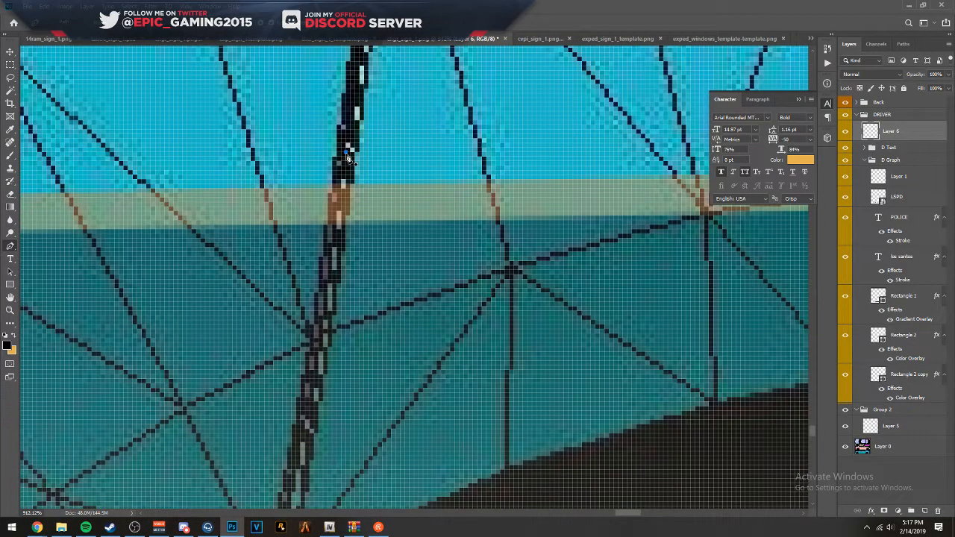
{"action": "left_click", "coordinate": [324, 335]}
{"action": "left_click_drag", "start_coordinate": [324, 343], "coordinate": [366, 164]}
{"action": "left_click", "coordinate": [330, 379]}
{"action": "scroll", "coordinate": [326, 396], "scroll_direction": "down", "scroll_amount": 6}
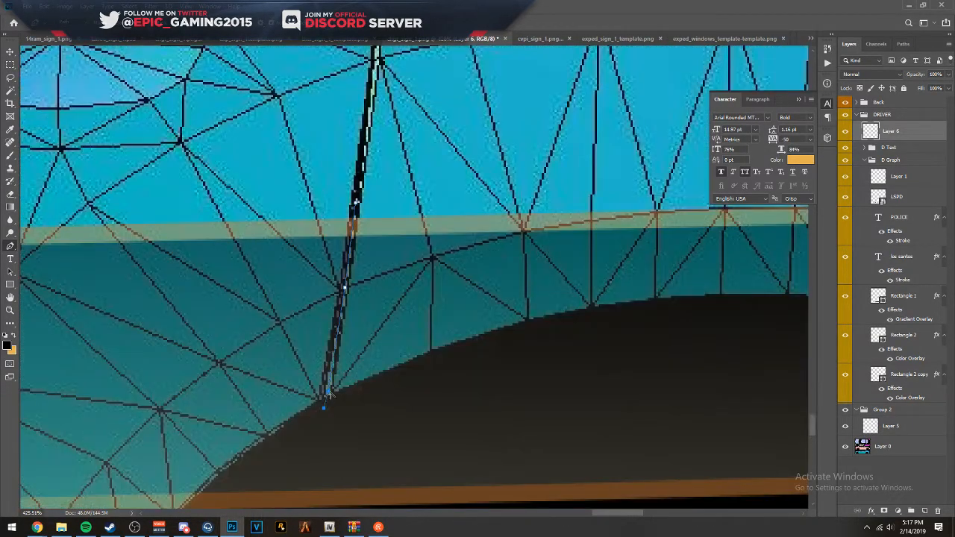
{"action": "left_click", "coordinate": [317, 464]}
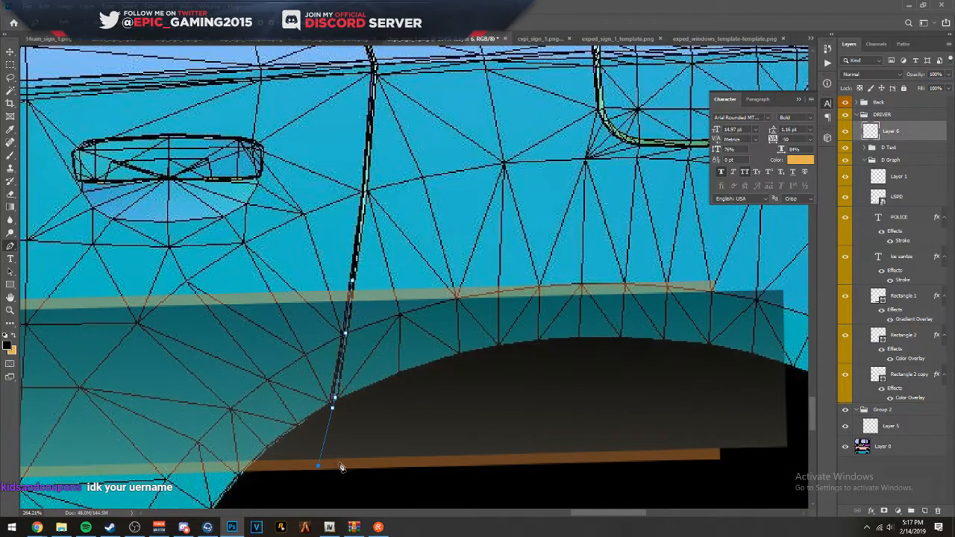
{"action": "left_click", "coordinate": [314, 478]}
{"action": "left_click", "coordinate": [622, 479]}
{"action": "left_click_drag", "start_coordinate": [715, 470], "coordinate": [737, 469]}
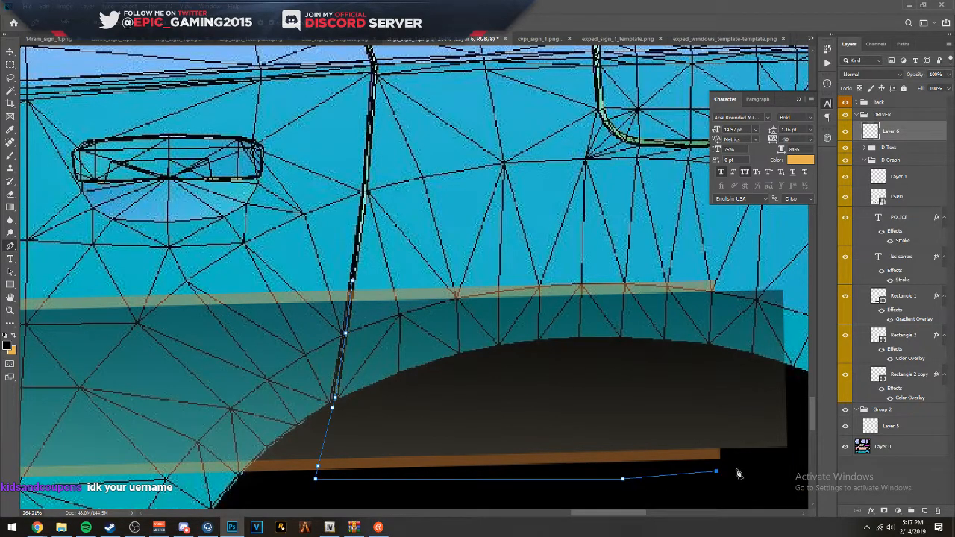
{"action": "left_click_drag", "start_coordinate": [731, 433], "coordinate": [471, 393]}
{"action": "left_click", "coordinate": [534, 430]}
{"action": "left_click", "coordinate": [553, 406]}
{"action": "left_click_drag", "start_coordinate": [554, 315], "coordinate": [555, 288]}
{"action": "left_click_drag", "start_coordinate": [549, 230], "coordinate": [481, 216]}
{"action": "left_click", "coordinate": [90, 240]}
- Fill the path on Layer 6 with solid black 000000 at Normal mode and 100% opacity
{"action": "right_click", "coordinate": [144, 252]}
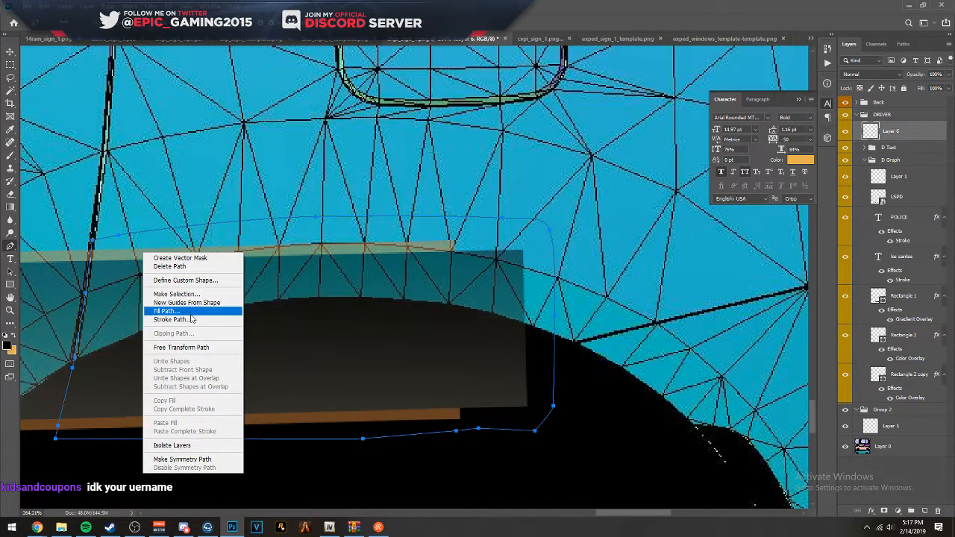
{"action": "right_click", "coordinate": [233, 528]}
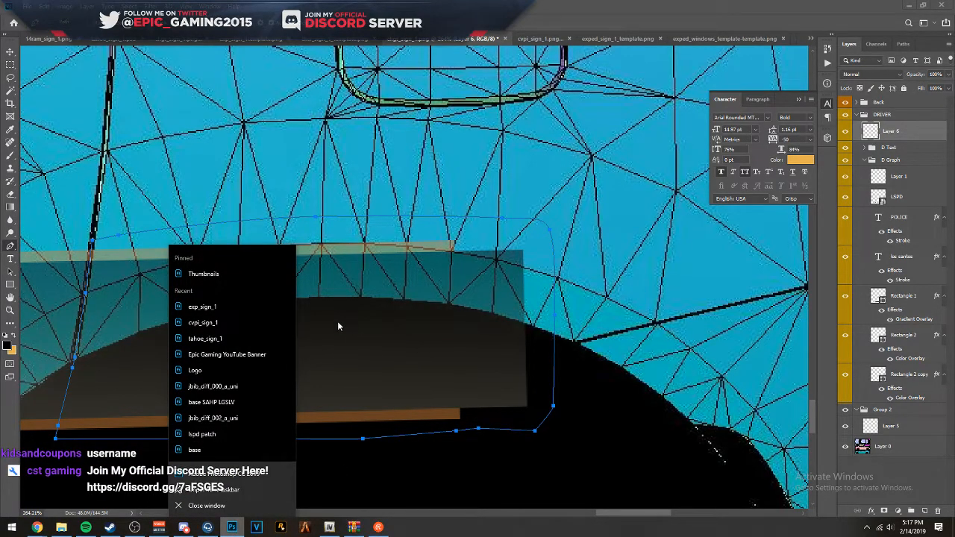
{"action": "left_click", "coordinate": [356, 365]}
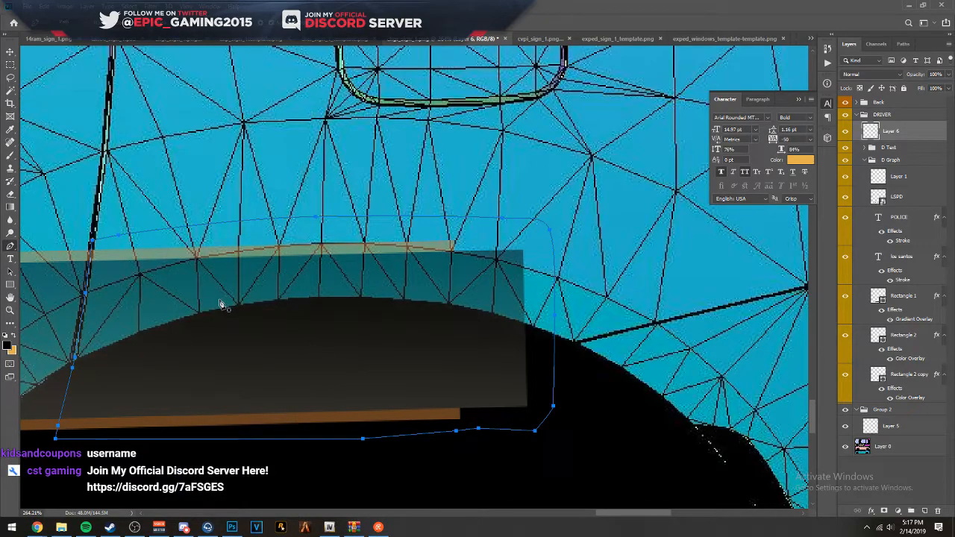
{"action": "right_click", "coordinate": [192, 301]}
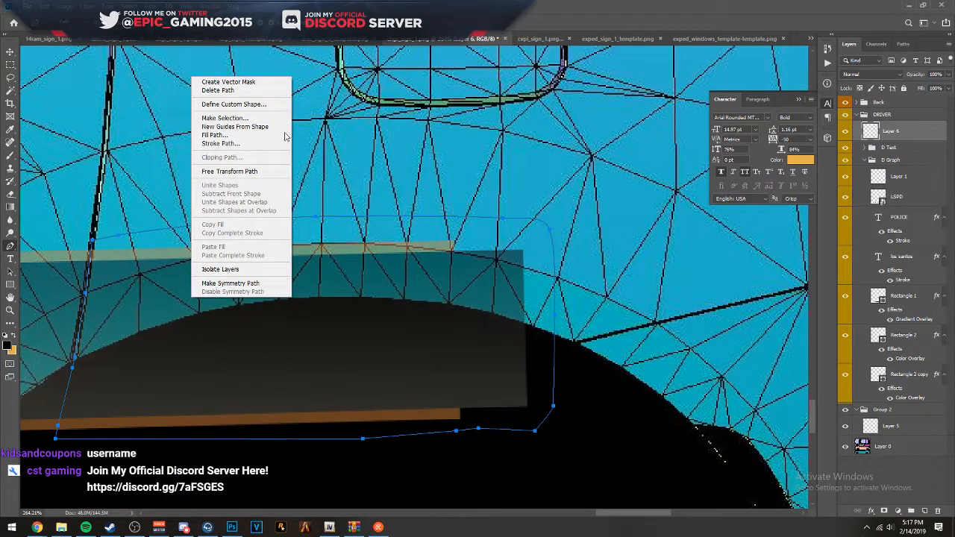
{"action": "left_click", "coordinate": [217, 135]}
{"action": "left_click", "coordinate": [399, 169]}
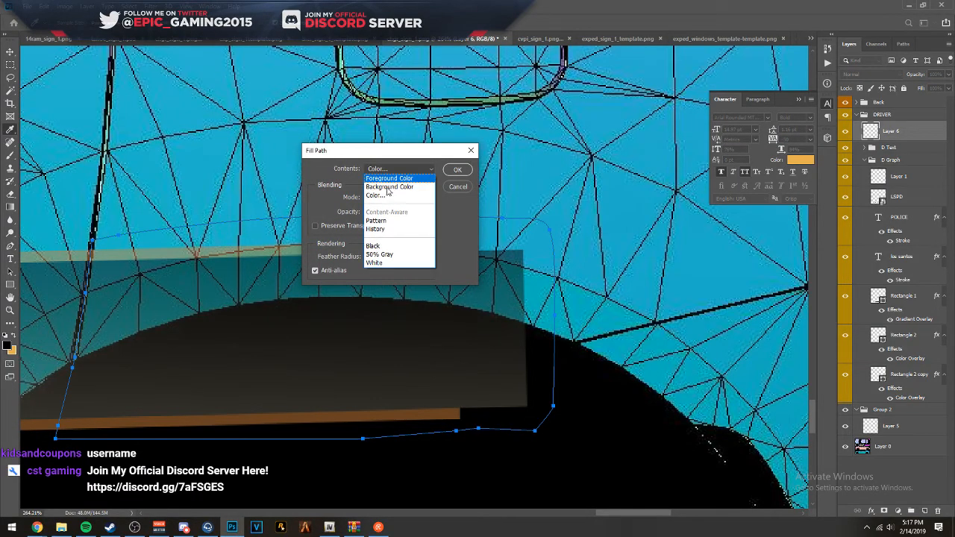
{"action": "left_click", "coordinate": [381, 188]}
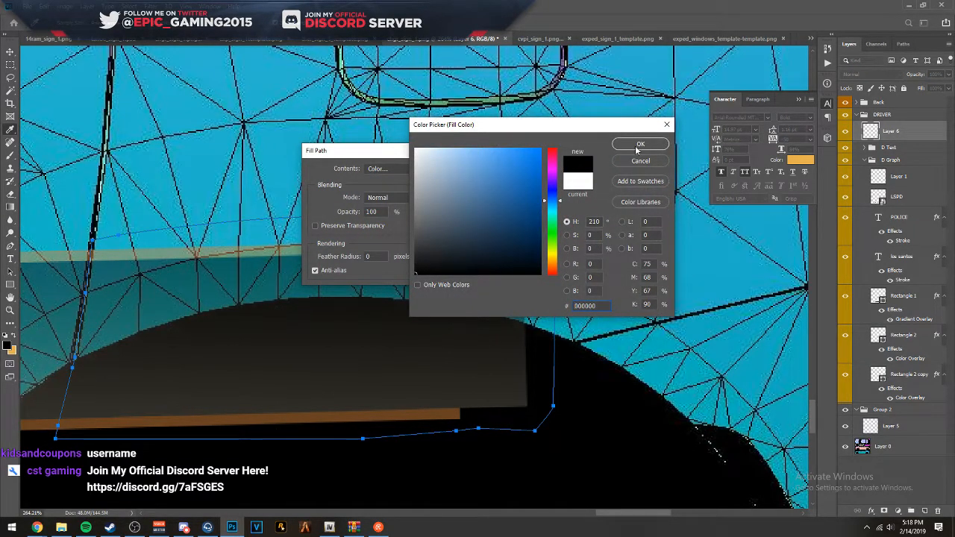
{"action": "left_click", "coordinate": [637, 144]}
{"action": "left_click", "coordinate": [450, 170]}
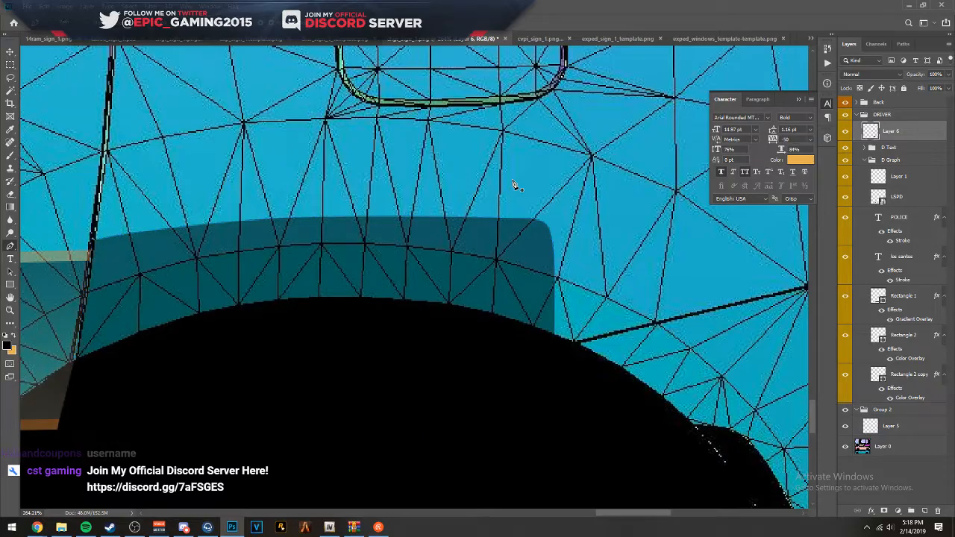
- Move the EMERGENCY 911 text onto the driver-side rear quarter panel, just below and behind the fuel door
{"action": "scroll", "coordinate": [269, 358], "scroll_direction": "down", "scroll_amount": 8}
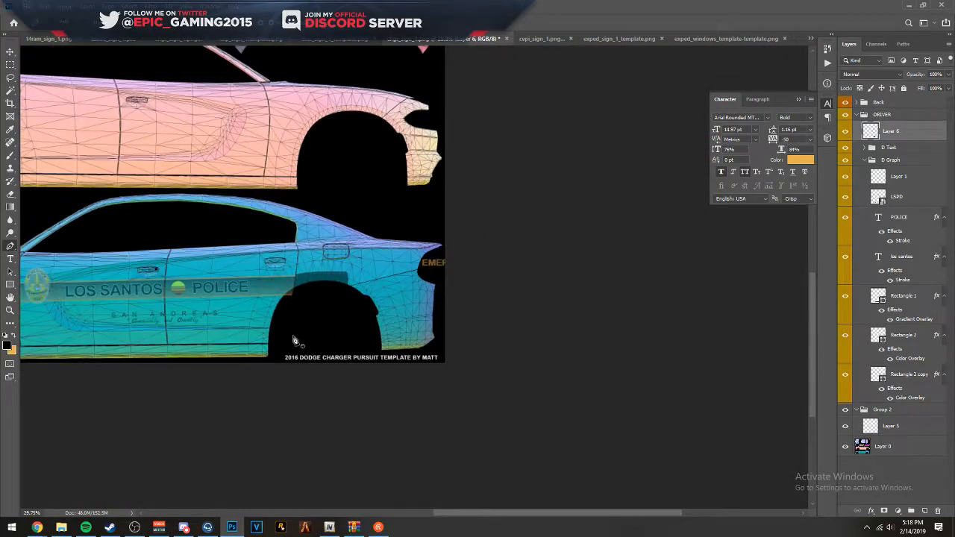
{"action": "scroll", "coordinate": [294, 341], "scroll_direction": "up", "scroll_amount": 5}
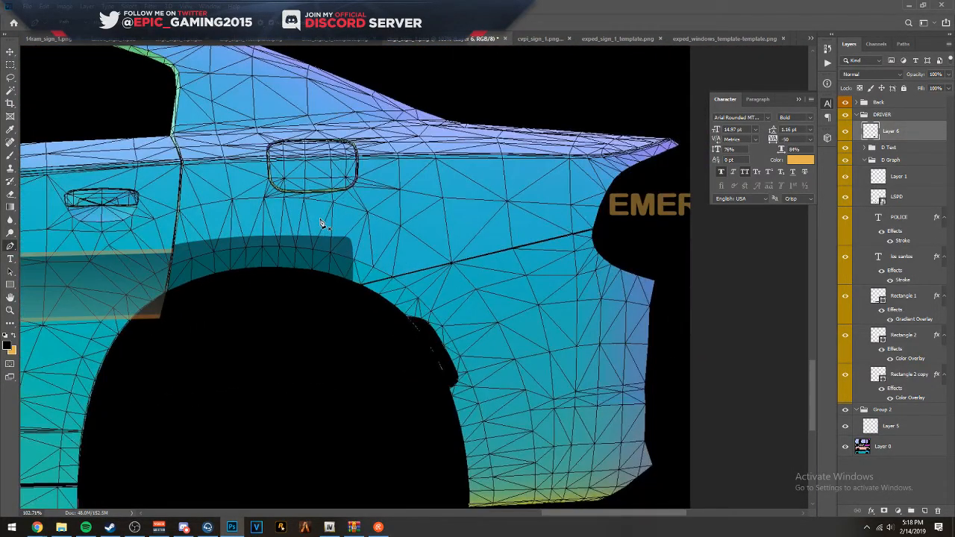
{"action": "left_click", "coordinate": [11, 53]}
{"action": "left_click_drag", "start_coordinate": [240, 192], "coordinate": [171, 146]}
{"action": "left_click_drag", "start_coordinate": [546, 155], "coordinate": [248, 164]}
{"action": "key", "text": "ctrl+t"}
{"action": "key", "text": "Return"}
{"action": "left_click_drag", "start_coordinate": [318, 151], "coordinate": [314, 160]}
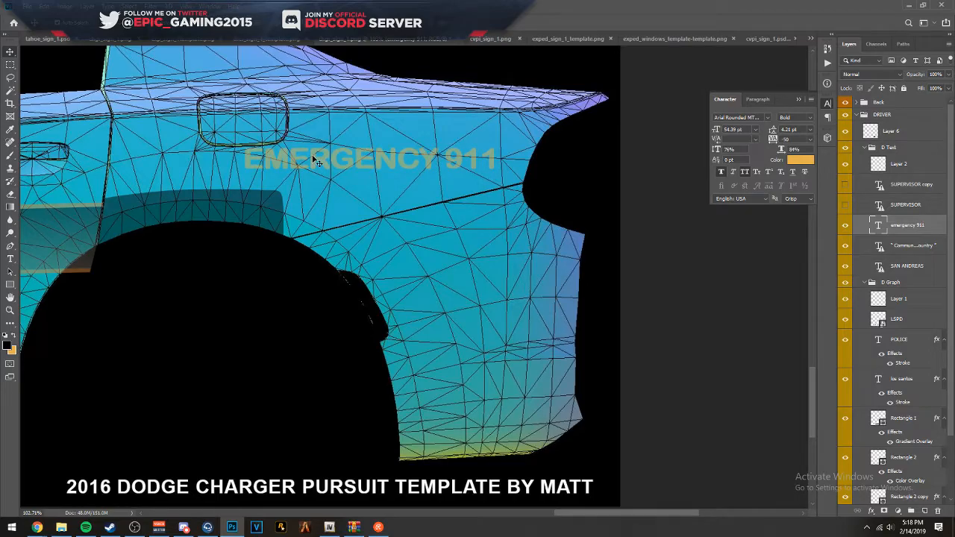
- Move the American flag decal on the front fender closer to the front door seam, about level with the badge's top
{"action": "scroll", "coordinate": [416, 174], "scroll_direction": "down", "scroll_amount": 12}
{"action": "scroll", "coordinate": [158, 198], "scroll_direction": "up", "scroll_amount": 4}
{"action": "left_click_drag", "start_coordinate": [227, 180], "coordinate": [415, 295]}
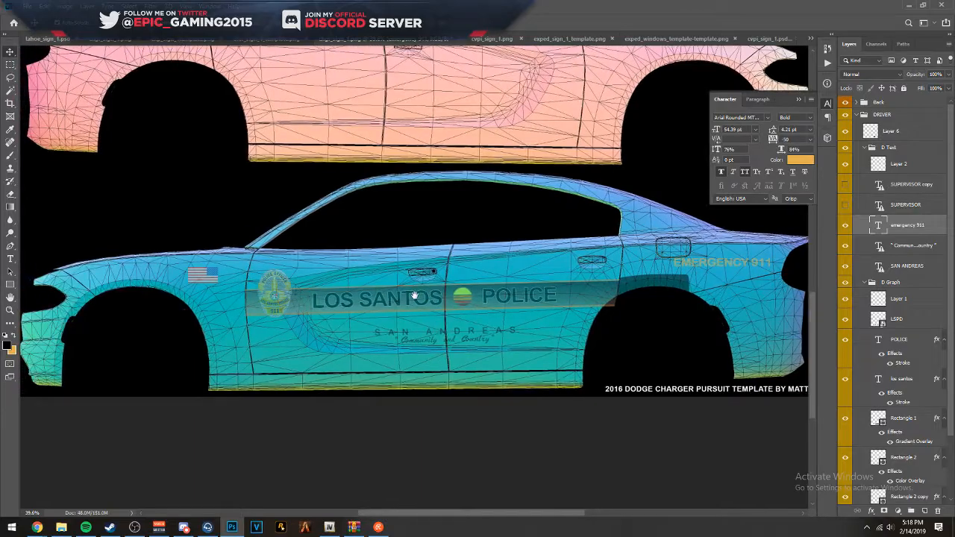
{"action": "scroll", "coordinate": [203, 313], "scroll_direction": "up", "scroll_amount": 6}
{"action": "left_click_drag", "start_coordinate": [218, 251], "coordinate": [244, 254]}
{"action": "scroll", "coordinate": [382, 251], "scroll_direction": "down", "scroll_amount": 16}
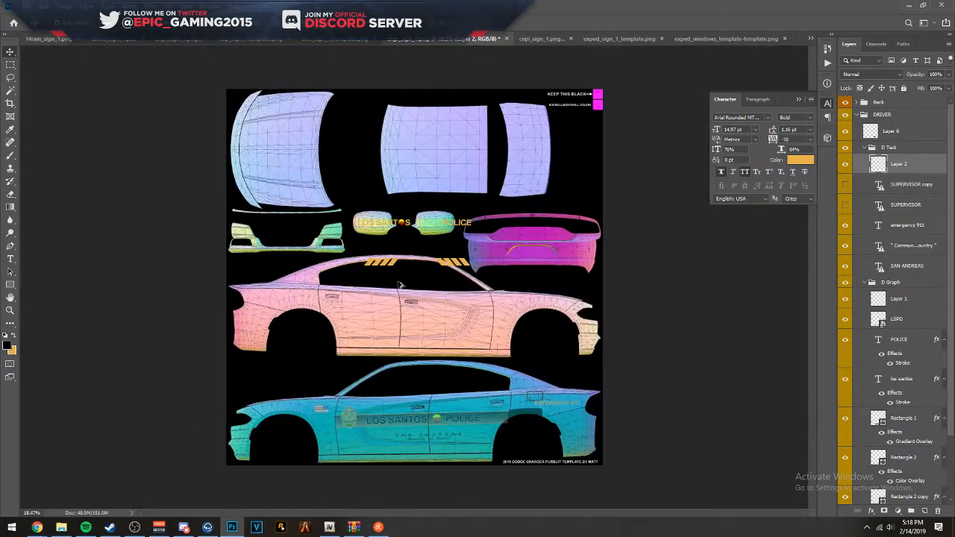
{"action": "scroll", "coordinate": [366, 377], "scroll_direction": "up", "scroll_amount": 6}
{"action": "scroll", "coordinate": [281, 445], "scroll_direction": "up", "scroll_amount": 9}
{"action": "left_click_drag", "start_coordinate": [281, 445], "coordinate": [235, 333]}
{"action": "key", "text": "Return"}
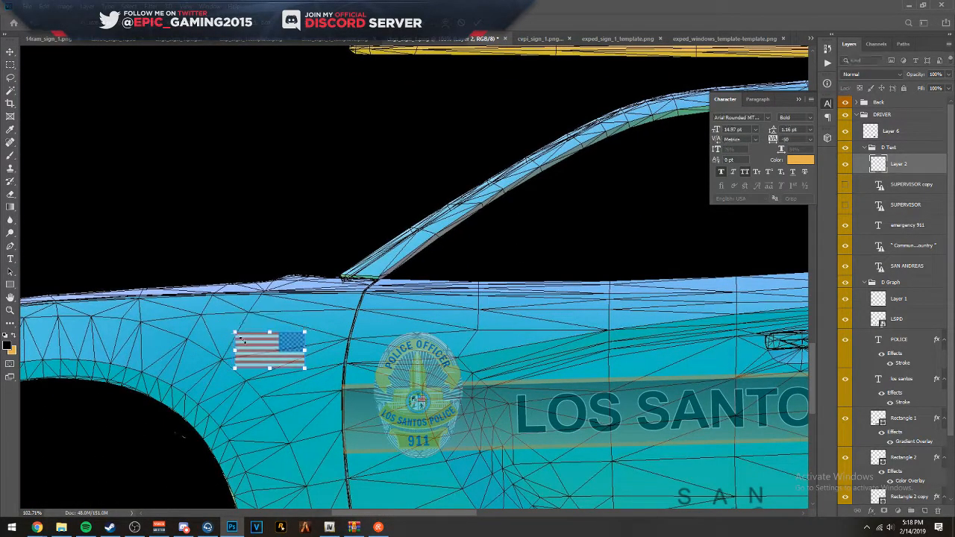
{"action": "left_click_drag", "start_coordinate": [272, 358], "coordinate": [272, 352]}
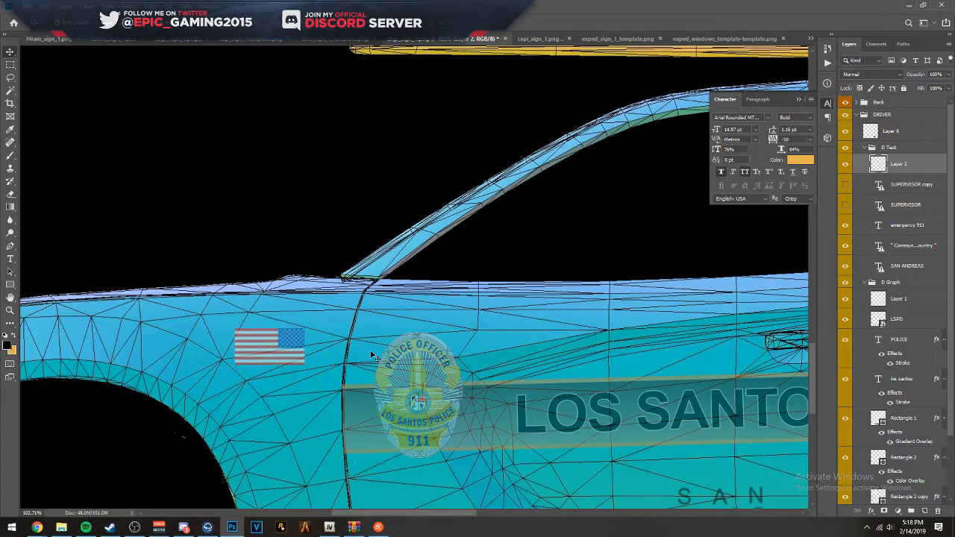
{"action": "scroll", "coordinate": [403, 224], "scroll_direction": "down", "scroll_amount": 10}
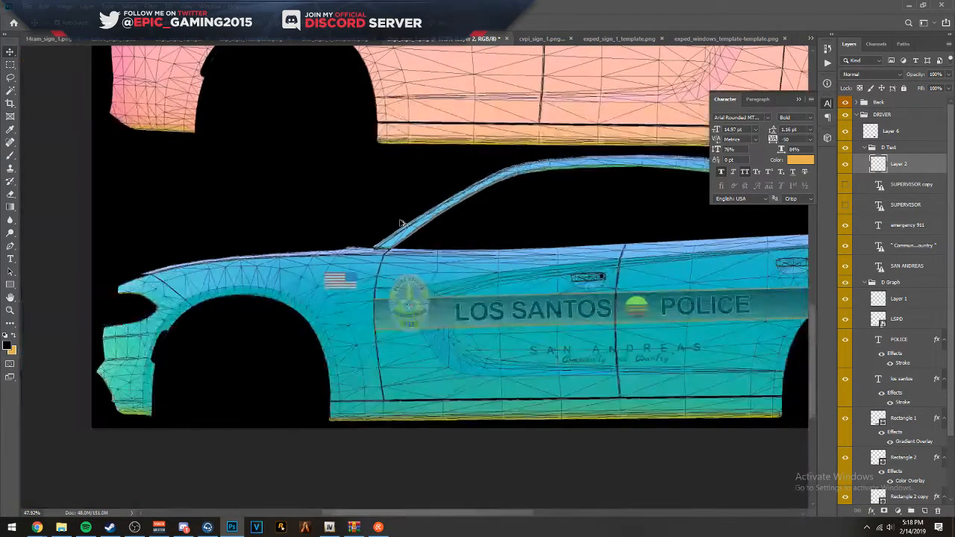
{"action": "left_click_drag", "start_coordinate": [500, 140], "coordinate": [317, 412]}
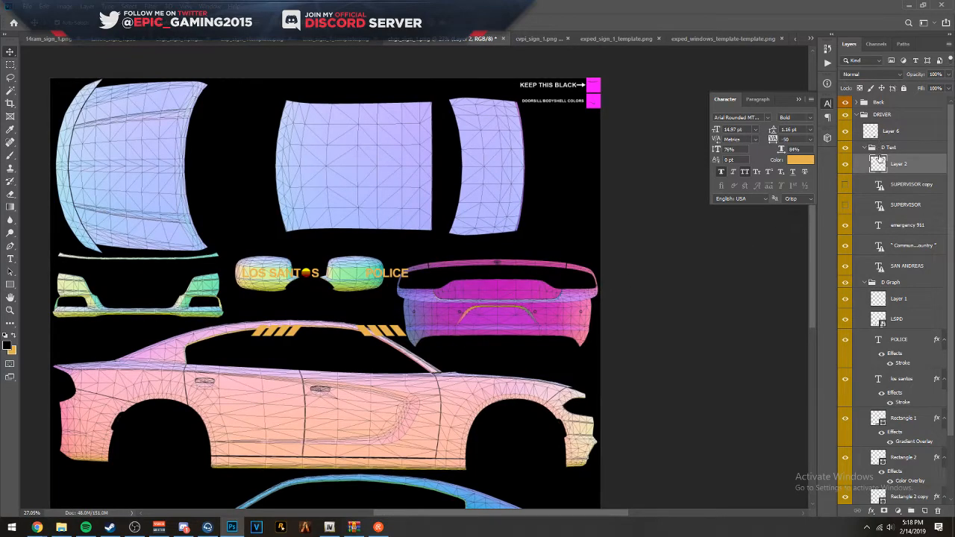
{"action": "scroll", "coordinate": [885, 238], "scroll_direction": "down", "scroll_amount": 3}
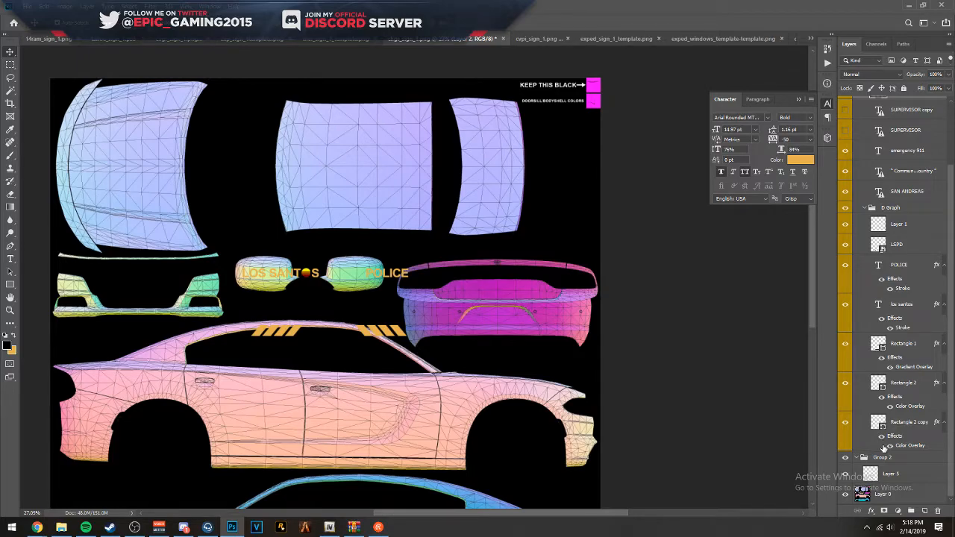
{"action": "right_click", "coordinate": [232, 527]}
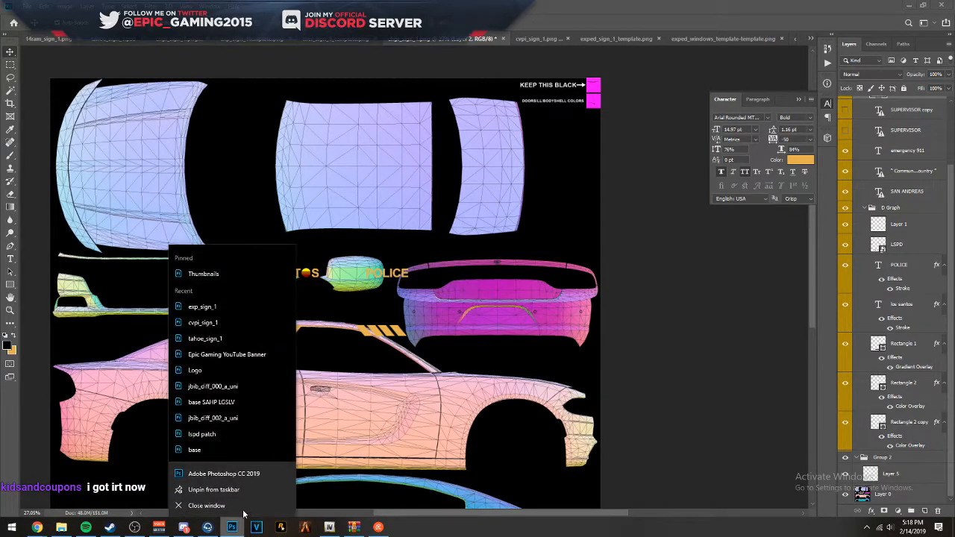
{"action": "left_click", "coordinate": [739, 345]}
- Collapse the D Text, D Graph and DRIVER groups
{"action": "scroll", "coordinate": [941, 195], "scroll_direction": "up", "scroll_amount": 3}
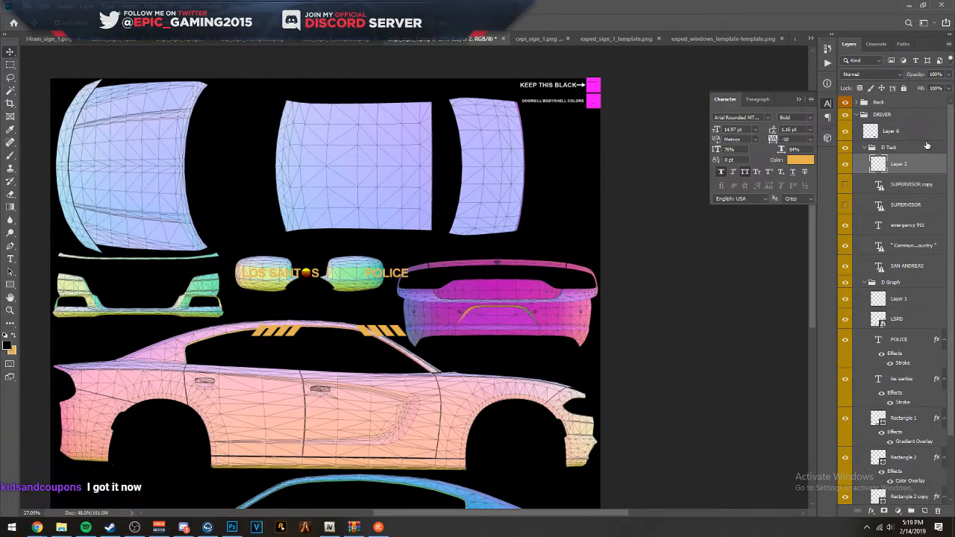
{"action": "left_click", "coordinate": [864, 147]}
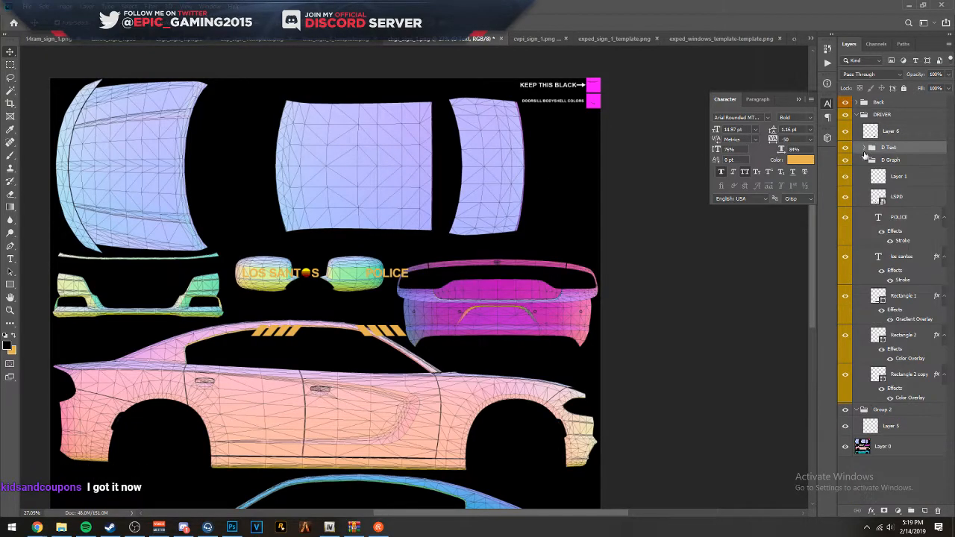
{"action": "left_click", "coordinate": [864, 160]}
{"action": "left_click", "coordinate": [891, 160]}
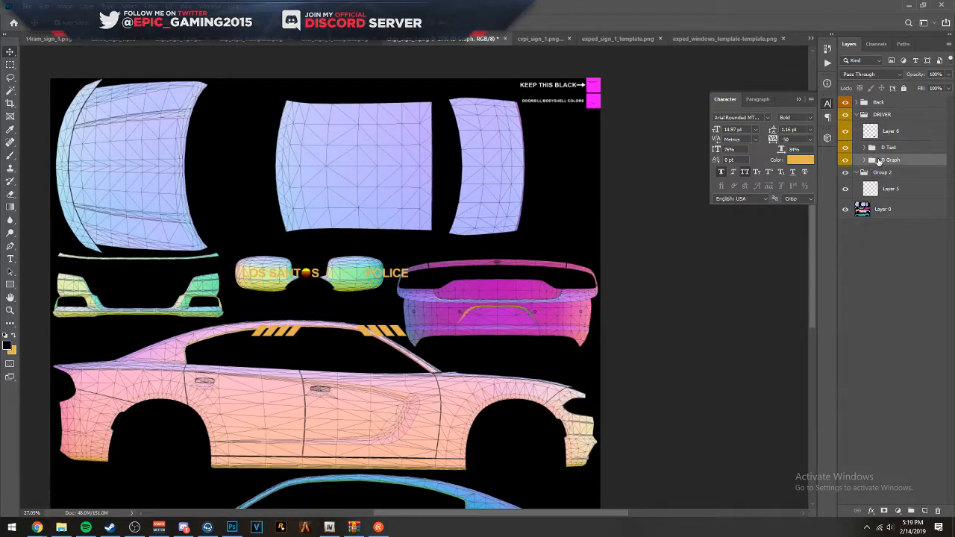
{"action": "left_click", "coordinate": [855, 115]}
{"action": "left_click", "coordinate": [888, 117]}
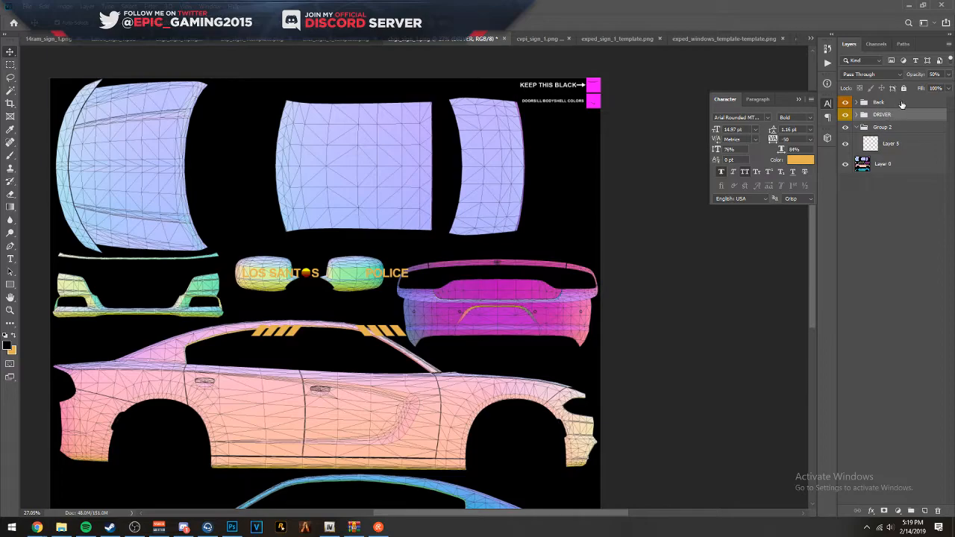
- Move the Back group onto the car's rear section so the LOS SANTOS POLICE text runs across the trunk lid
{"action": "left_click", "coordinate": [898, 103]}
{"action": "key", "text": "ctrl+t"}
{"action": "left_click_drag", "start_coordinate": [376, 287], "coordinate": [538, 285]}
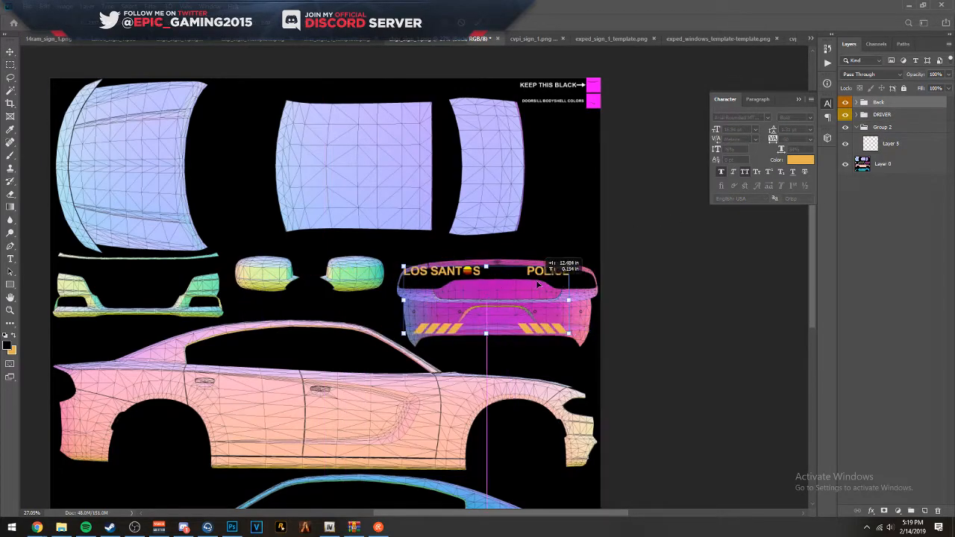
{"action": "scroll", "coordinate": [541, 325], "scroll_direction": "up", "scroll_amount": 7}
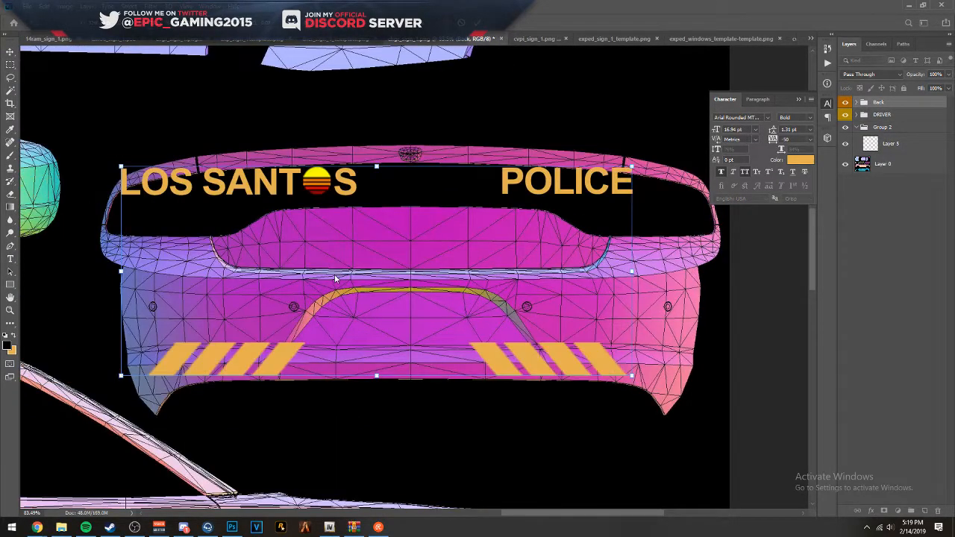
{"action": "left_click_drag", "start_coordinate": [294, 200], "coordinate": [338, 268]}
{"action": "key", "text": "Return"}
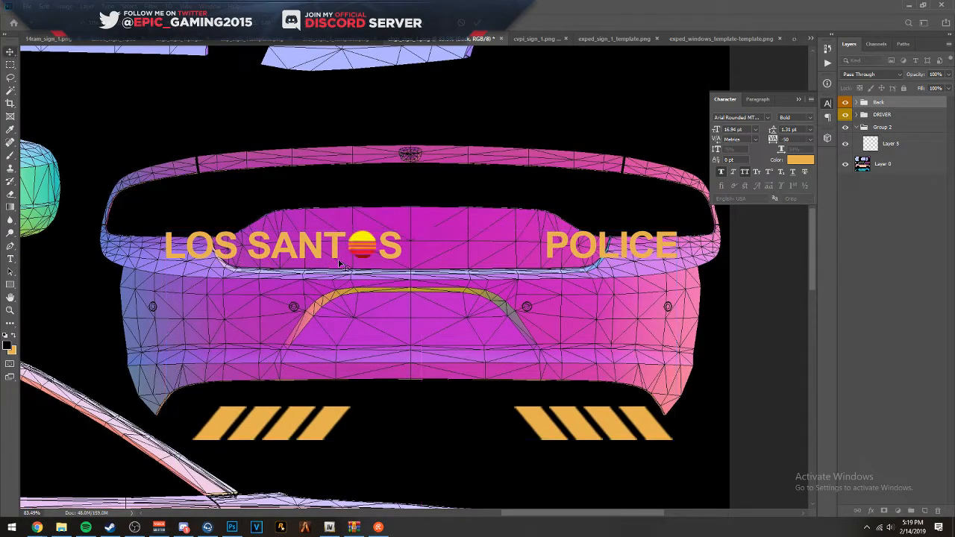
- Scale the LOS SANTOS POLICE text and its sunset graphic down together on the trunk lid, to about 50 pt text
{"action": "left_click", "coordinate": [594, 246]}
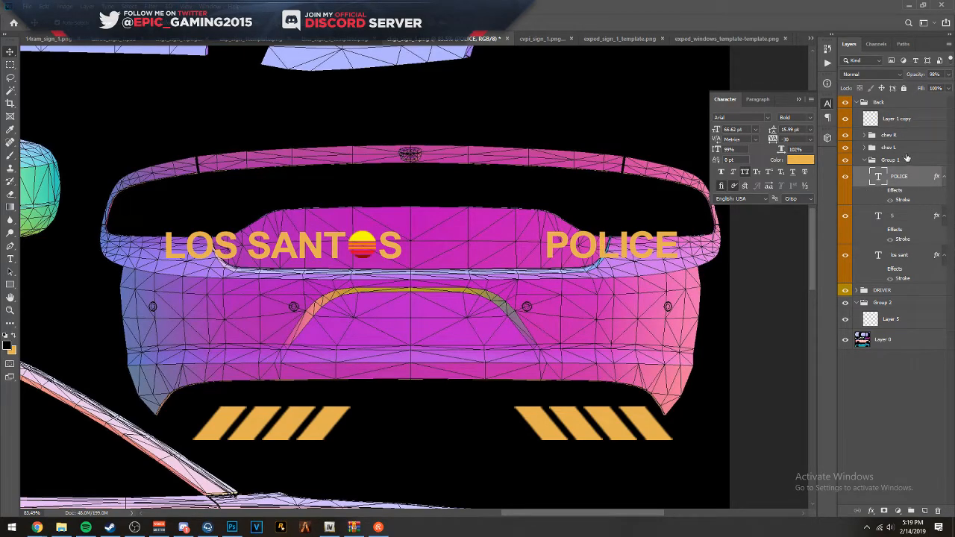
{"action": "left_click", "coordinate": [901, 216], "text": "shift"}
{"action": "left_click", "coordinate": [897, 254], "text": "shift"}
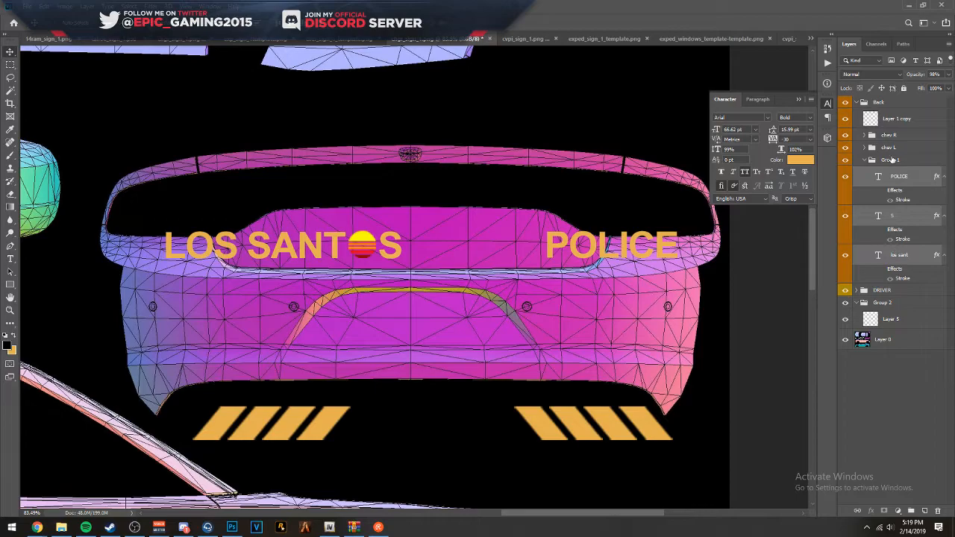
{"action": "left_click", "coordinate": [908, 119], "text": "ctrl"}
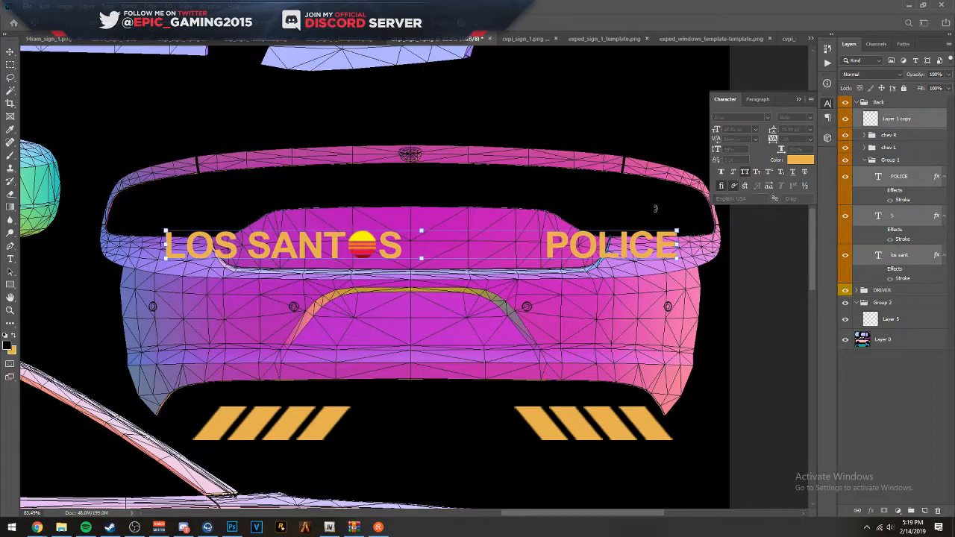
{"action": "left_click_drag", "start_coordinate": [678, 240], "coordinate": [552, 239]}
{"action": "key", "text": "Return"}
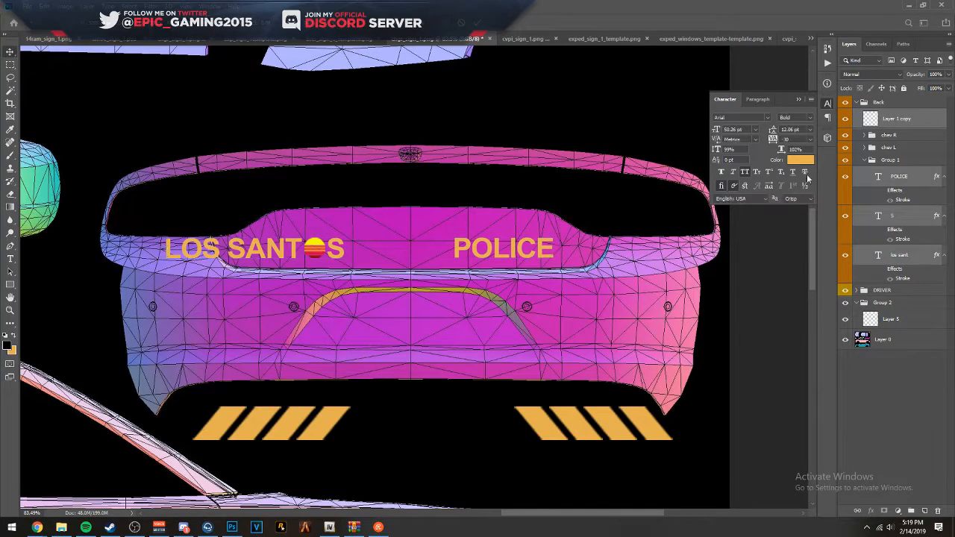
- Shift only the POLICE text toward LOS SANTOS until a single word space separates them on the trunk lid
{"action": "left_click", "coordinate": [859, 194]}
{"action": "key", "text": "shift+Left"}
{"action": "key", "text": "shift+Left"}
{"action": "key", "text": "shift+Left"}
{"action": "key", "text": "shift+Left"}
{"action": "key", "text": "shift+Left"}
{"action": "key", "text": "shift+Left"}
{"action": "key", "text": "shift+Left"}
{"action": "key", "text": "shift+Left"}
{"action": "key", "text": "shift+Left"}
{"action": "key", "text": "shift+Left"}
{"action": "key", "text": "shift+Left"}
{"action": "key", "text": "shift+Left"}
{"action": "key", "text": "shift+Left"}
{"action": "key", "text": "shift+Left"}
{"action": "key", "text": "shift+Left"}
{"action": "key", "text": "shift+Left"}
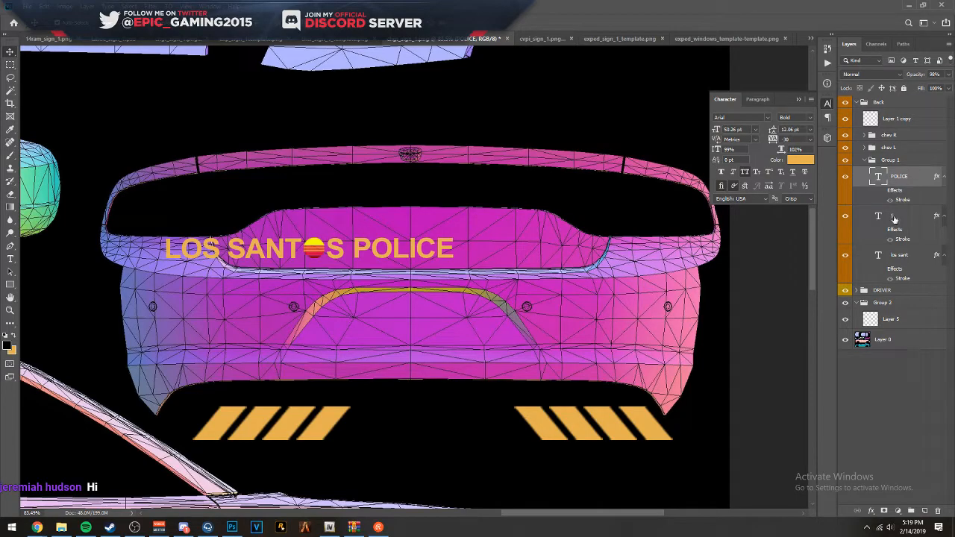
- Center the full LOS SANTOS POLICE lettering with its sunset graphic on the trunk panel and enlarge it slightly, to about 56.5 pt text
{"action": "left_click", "coordinate": [896, 258], "text": "shift"}
{"action": "left_click", "coordinate": [898, 121], "text": "ctrl"}
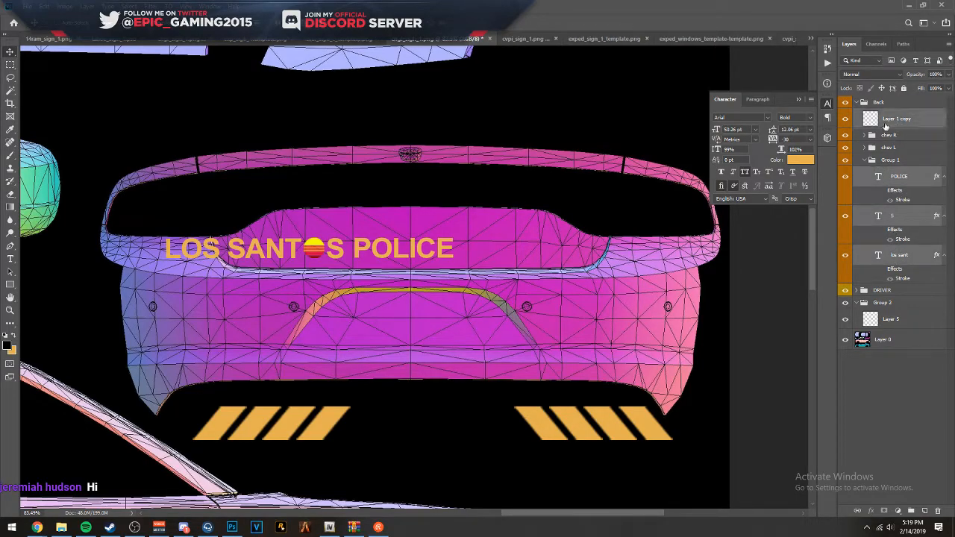
{"action": "left_click_drag", "start_coordinate": [382, 258], "coordinate": [471, 258]}
{"action": "mouse_move", "coordinate": [543, 263]}
{"action": "left_mouse_down"}
{"action": "mouse_move", "coordinate": [579, 261]}
{"action": "mouse_move", "coordinate": [553, 255]}
{"action": "left_mouse_up"}
{"action": "key", "text": "Return"}
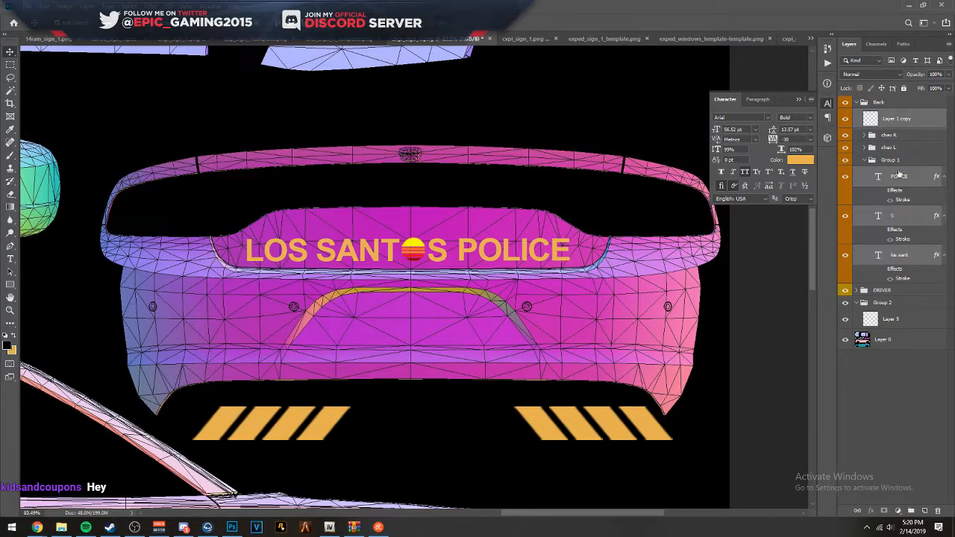
- Move the chev R and chev L groups together onto the rear bumper and resize them, with chev L just inside the bumper's outer edge
{"action": "left_click", "coordinate": [903, 149]}
{"action": "left_click", "coordinate": [893, 136], "text": "ctrl"}
{"action": "key", "text": "ctrl+t"}
{"action": "left_click_drag", "start_coordinate": [572, 423], "coordinate": [505, 328]}
{"action": "left_click_drag", "start_coordinate": [608, 341], "coordinate": [635, 343]}
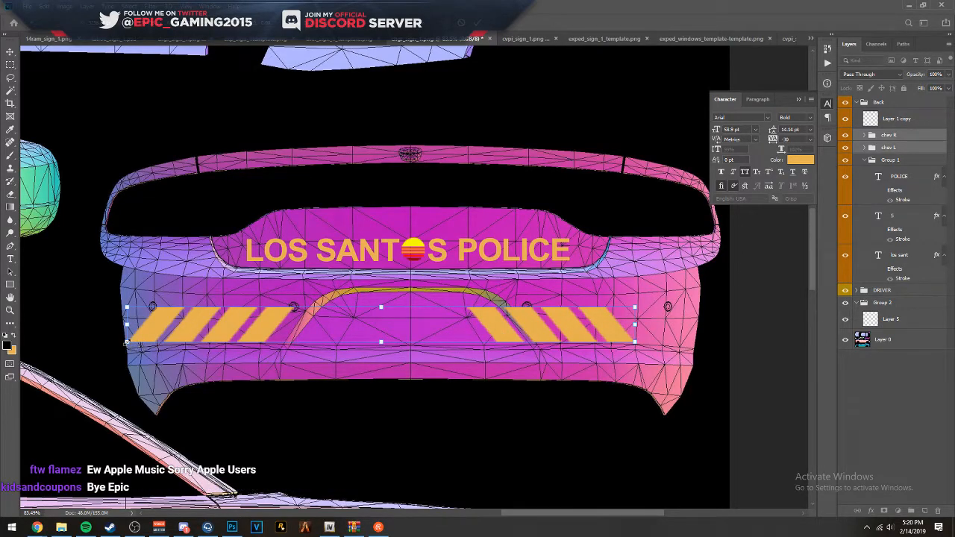
{"action": "left_click_drag", "start_coordinate": [127, 342], "coordinate": [139, 342]}
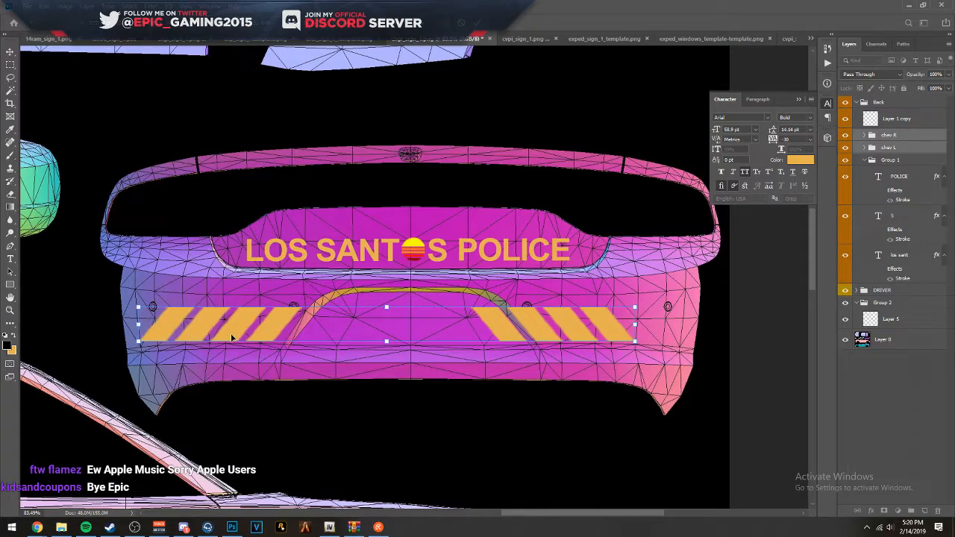
{"action": "left_click_drag", "start_coordinate": [266, 331], "coordinate": [255, 336]}
{"action": "left_click_drag", "start_coordinate": [129, 344], "coordinate": [154, 341]}
{"action": "left_click_drag", "start_coordinate": [190, 340], "coordinate": [178, 340]}
{"action": "key", "text": "Return"}
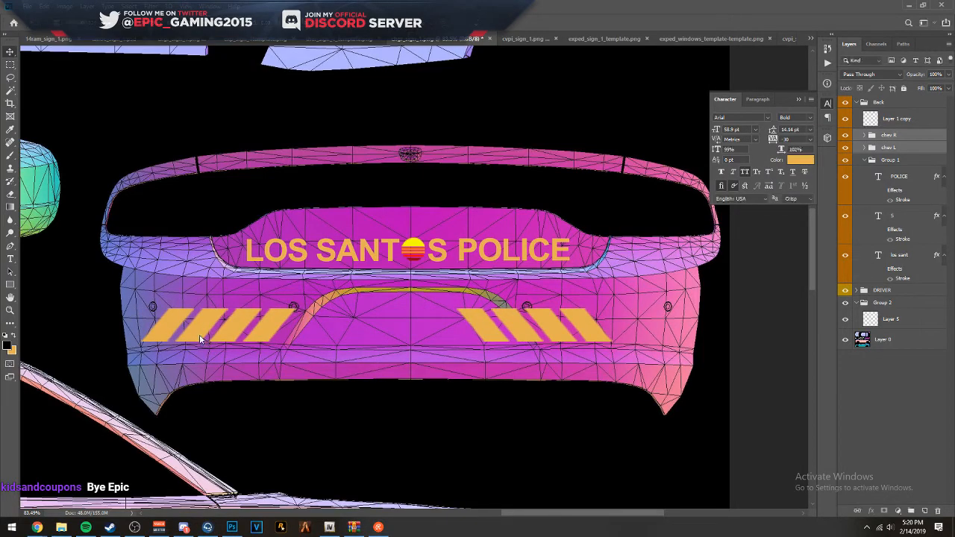
{"action": "key", "text": "shift+Left"}
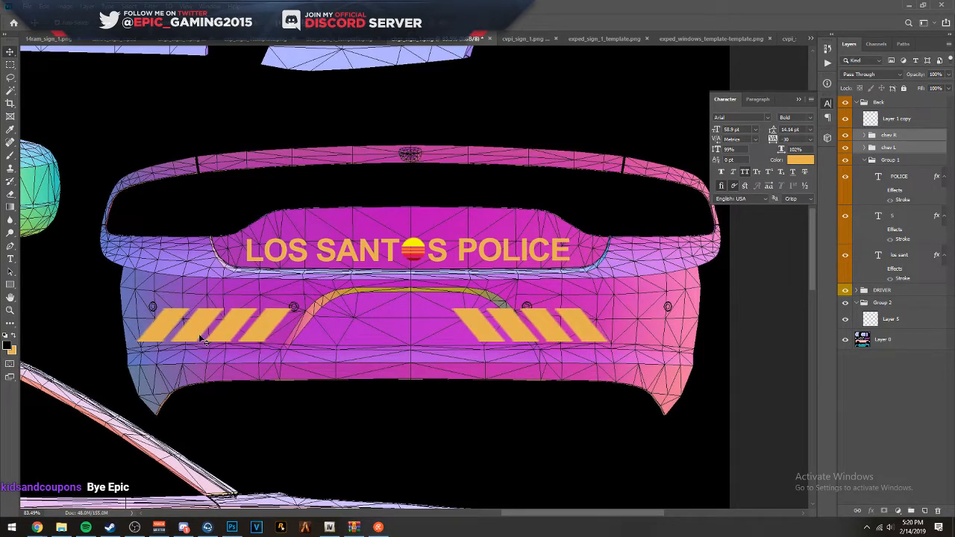
- Shift only the chev R group outward to the opposite end of the rear bumper so it mirrors chev L around the license plate recess
{"action": "left_click", "coordinate": [915, 147], "text": "ctrl"}
{"action": "key", "text": "Right"}
{"action": "key", "text": "Right"}
{"action": "key", "text": "Right"}
{"action": "key", "text": "Right"}
{"action": "key", "text": "Right"}
{"action": "key", "text": "Right"}
{"action": "key", "text": "Right"}
{"action": "key", "text": "Right"}
{"action": "key", "text": "Right"}
{"action": "key", "text": "Right"}
{"action": "key", "text": "Right"}
{"action": "key", "text": "Right"}
{"action": "key", "text": "Right"}
{"action": "key", "text": "Right"}
{"action": "key", "text": "Right"}
{"action": "key", "text": "Right"}
{"action": "key", "text": "Right"}
{"action": "key", "text": "Right"}
{"action": "key", "text": "Right"}
{"action": "key", "text": "Right"}
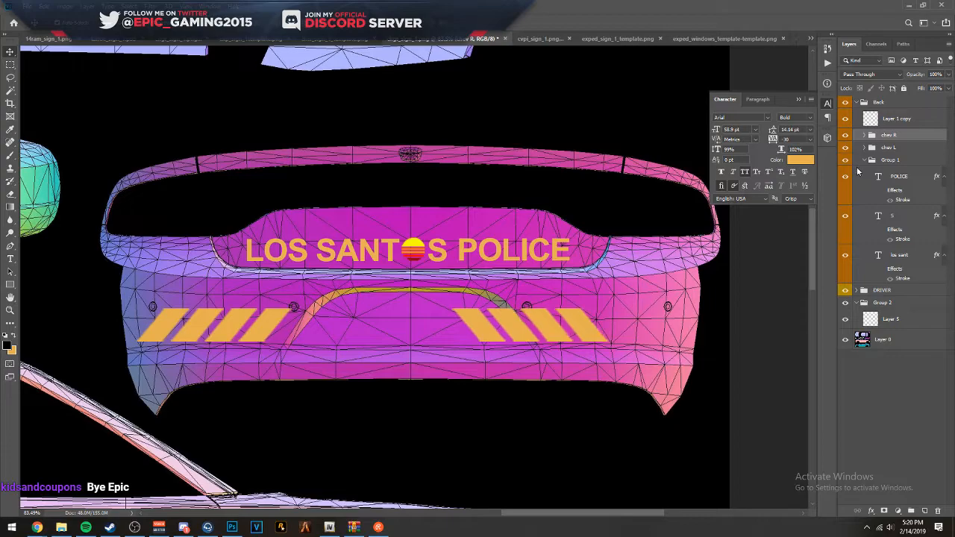
{"action": "key", "text": "shift+Right"}
{"action": "key", "text": "shift+Right"}
{"action": "key", "text": "shift+Right"}
{"action": "key", "text": "shift+Right"}
{"action": "key", "text": "shift+Right"}
{"action": "key", "text": "shift+Right"}
{"action": "key", "text": "shift+Right"}
{"action": "key", "text": "shift+Right"}
{"action": "key", "text": "shift+Right"}
{"action": "key", "text": "shift+Right"}
{"action": "key", "text": "shift+Right"}
{"action": "key", "text": "shift+Right"}
{"action": "key", "text": "shift+Right"}
{"action": "key", "text": "shift+Right"}
{"action": "key", "text": "shift+Right"}
{"action": "key", "text": "shift+Right"}
{"action": "key", "text": "shift+Right"}
{"action": "key", "text": "shift+Right"}
{"action": "key", "text": "shift+Right"}
{"action": "key", "text": "shift+Right"}
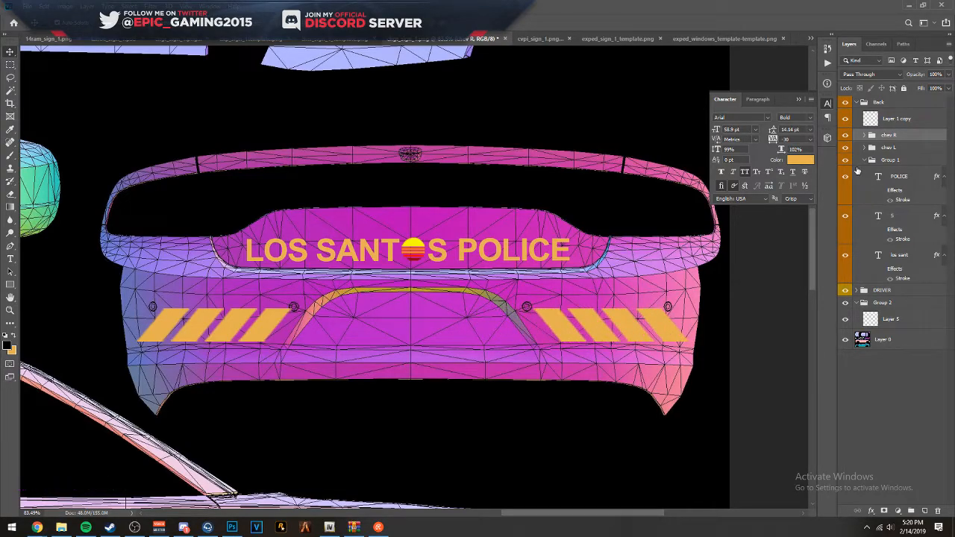
{"action": "key", "text": "Right"}
{"action": "key", "text": "Right"}
{"action": "key", "text": "Right"}
- Nudge the EMERGENCY 911 text slightly down and forward on the driver-side rear quarter panel
{"action": "scroll", "coordinate": [542, 276], "scroll_direction": "down", "scroll_amount": 5}
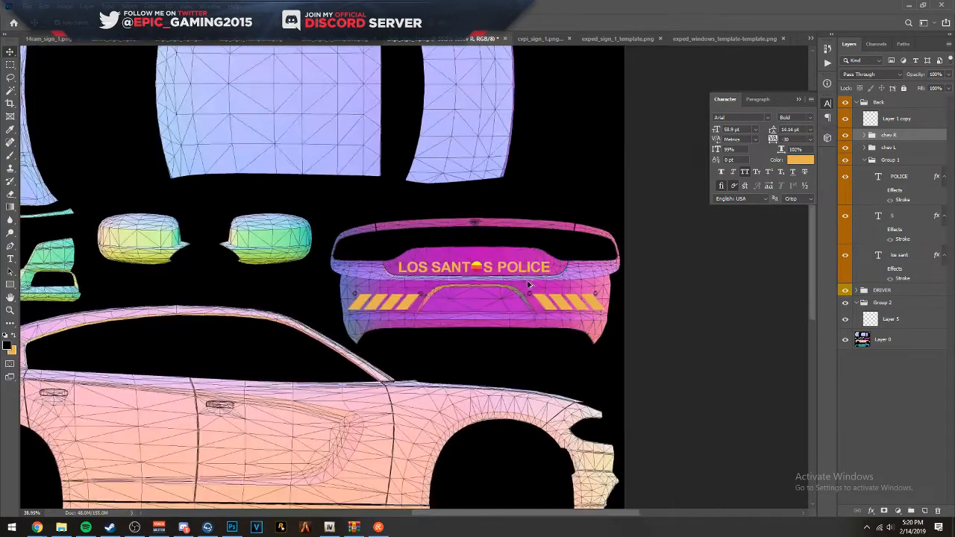
{"action": "scroll", "coordinate": [474, 263], "scroll_direction": "up", "scroll_amount": 1}
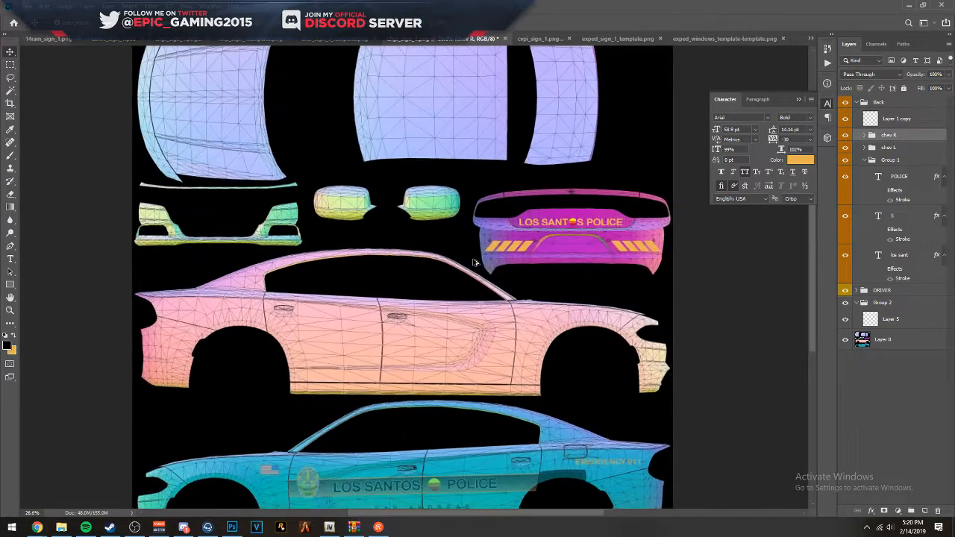
{"action": "scroll", "coordinate": [482, 238], "scroll_direction": "down", "scroll_amount": 1}
{"action": "scroll", "coordinate": [575, 239], "scroll_direction": "up", "scroll_amount": 3}
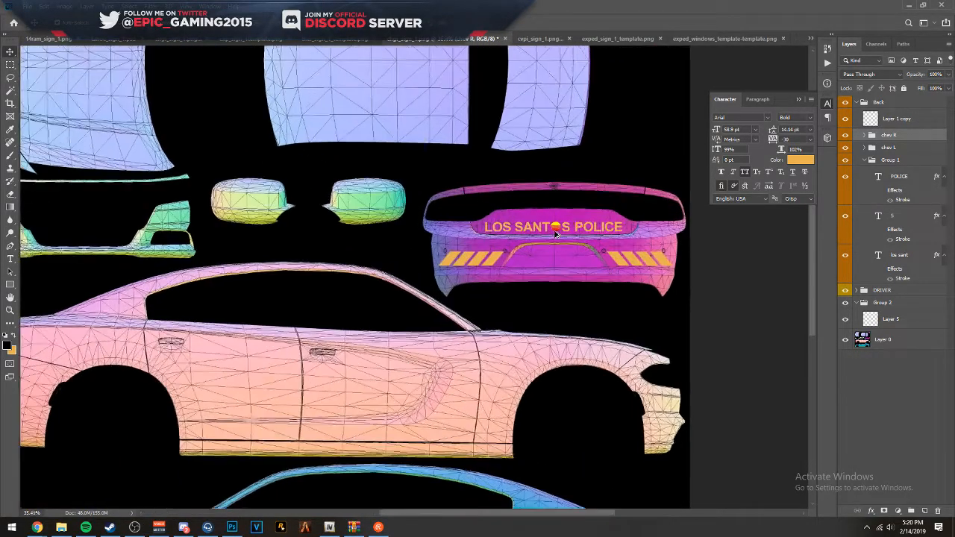
{"action": "scroll", "coordinate": [667, 217], "scroll_direction": "down", "scroll_amount": 3}
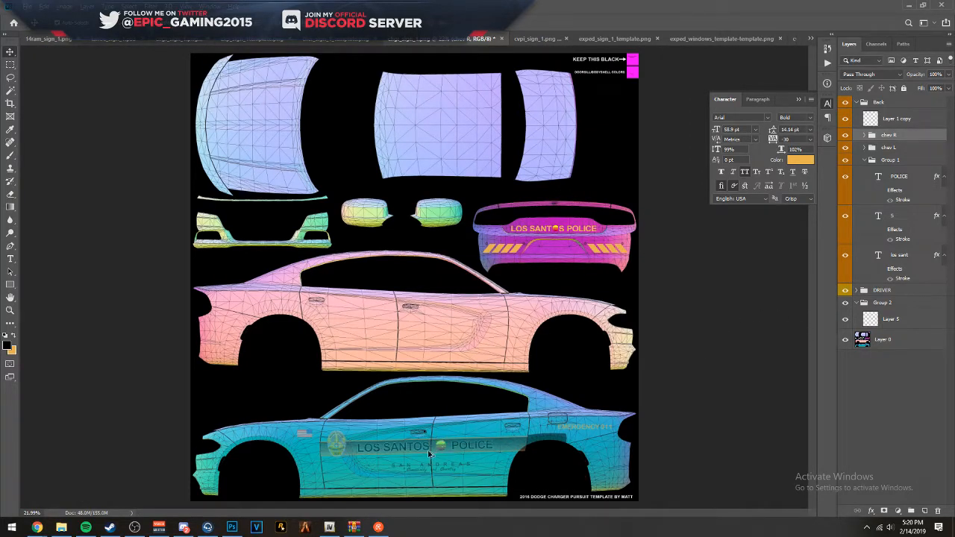
{"action": "scroll", "coordinate": [458, 475], "scroll_direction": "up", "scroll_amount": 2}
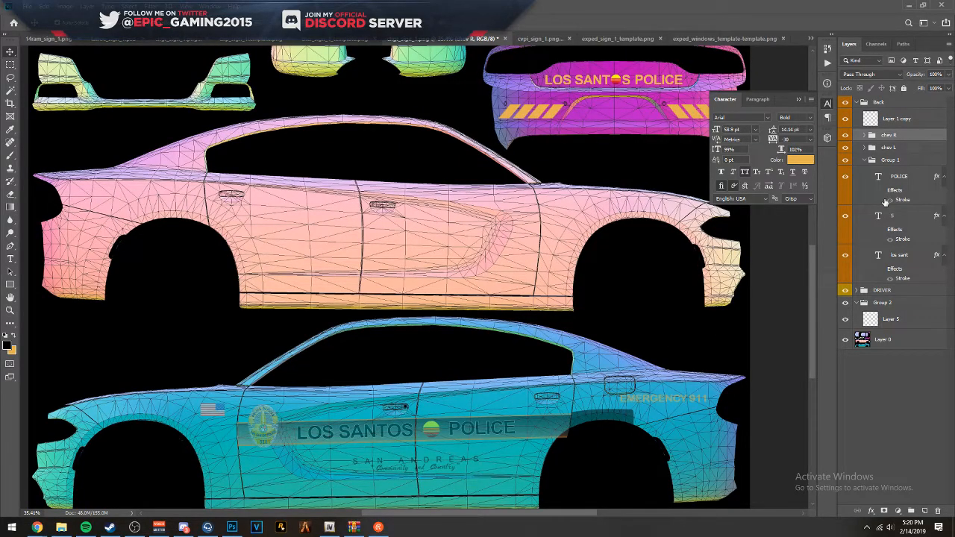
{"action": "scroll", "coordinate": [689, 420], "scroll_direction": "up", "scroll_amount": 3}
{"action": "left_click_drag", "start_coordinate": [550, 369], "coordinate": [537, 383]}
{"action": "scroll", "coordinate": [678, 299], "scroll_direction": "down", "scroll_amount": 5}
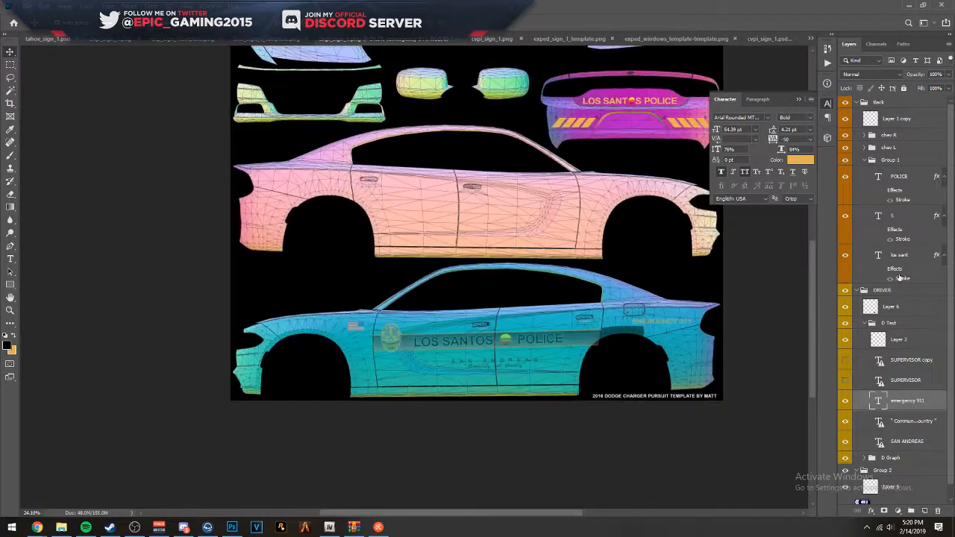
{"action": "scroll", "coordinate": [668, 322], "scroll_direction": "up", "scroll_amount": 3}
{"action": "scroll", "coordinate": [743, 299], "scroll_direction": "down", "scroll_amount": 2}
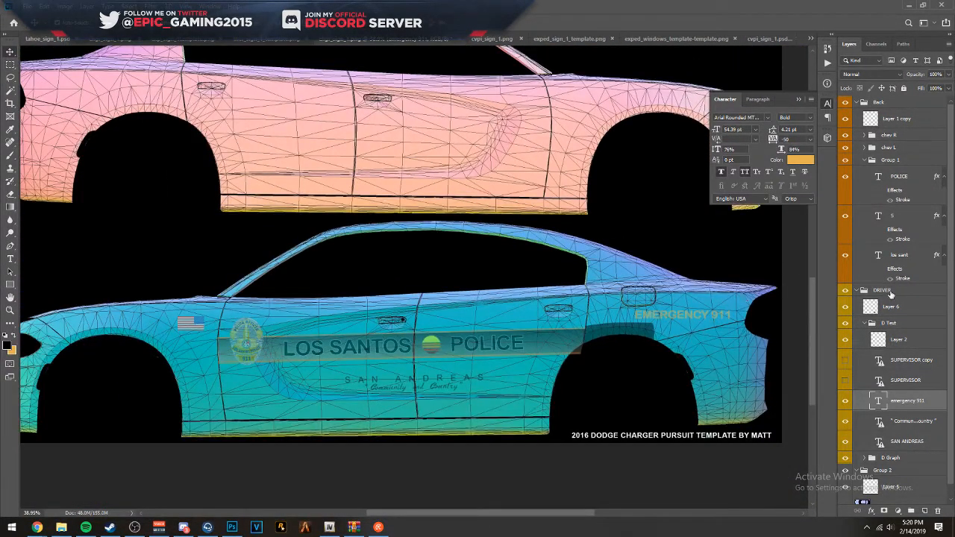
- Set the DRIVER group's opacity to 100% and nudge the EMERGENCY 911 text slightly up and forward, closer to the fuel door
{"action": "left_click", "coordinate": [891, 291]}
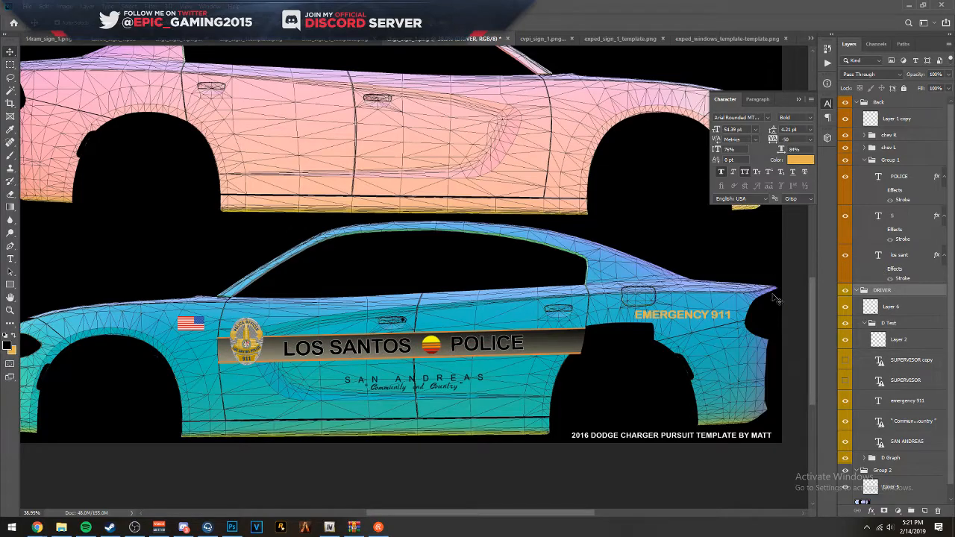
{"action": "scroll", "coordinate": [719, 323], "scroll_direction": "up", "scroll_amount": 3}
{"action": "left_click_drag", "start_coordinate": [627, 313], "coordinate": [613, 290]}
{"action": "scroll", "coordinate": [569, 273], "scroll_direction": "down", "scroll_amount": 5}
{"action": "scroll", "coordinate": [530, 283], "scroll_direction": "up", "scroll_amount": 1}
{"action": "scroll", "coordinate": [458, 353], "scroll_direction": "down", "scroll_amount": 1}
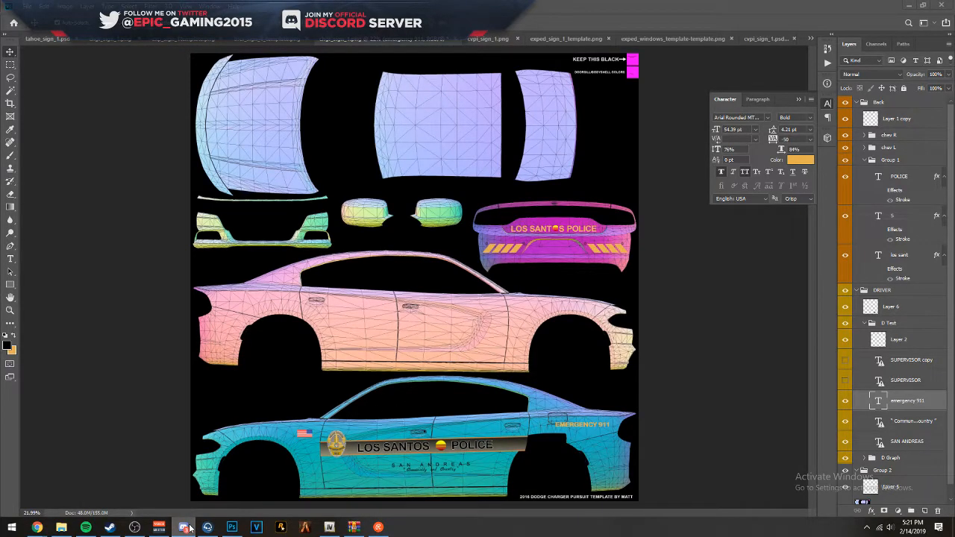
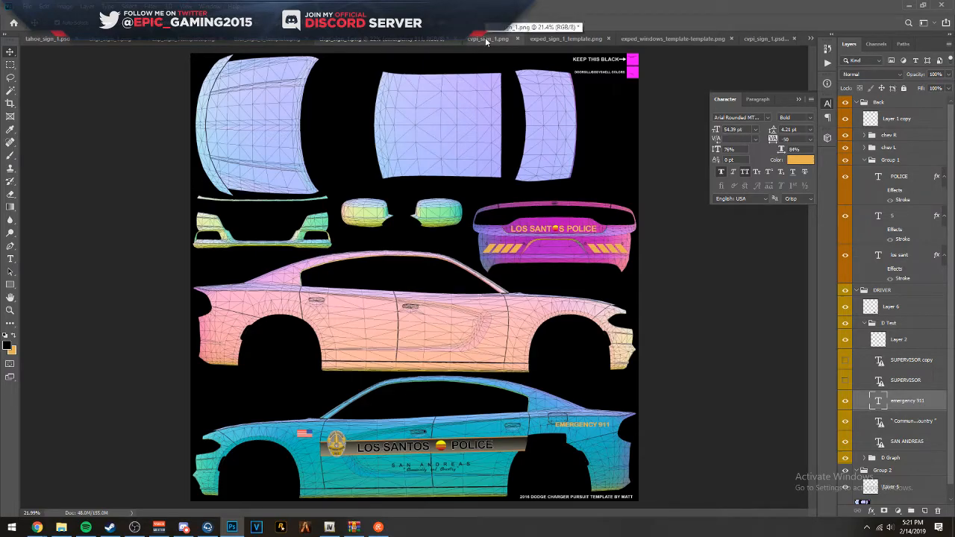
- Collapse the Back and DRIVER groups and duplicate the DRIVER group as "pass"
{"action": "left_click", "coordinate": [707, 218]}
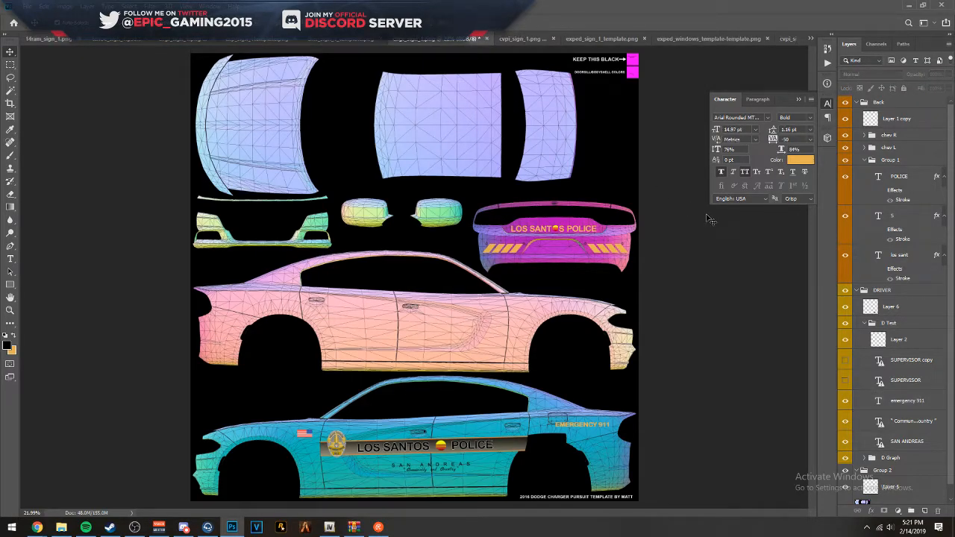
{"action": "left_click", "coordinate": [857, 102]}
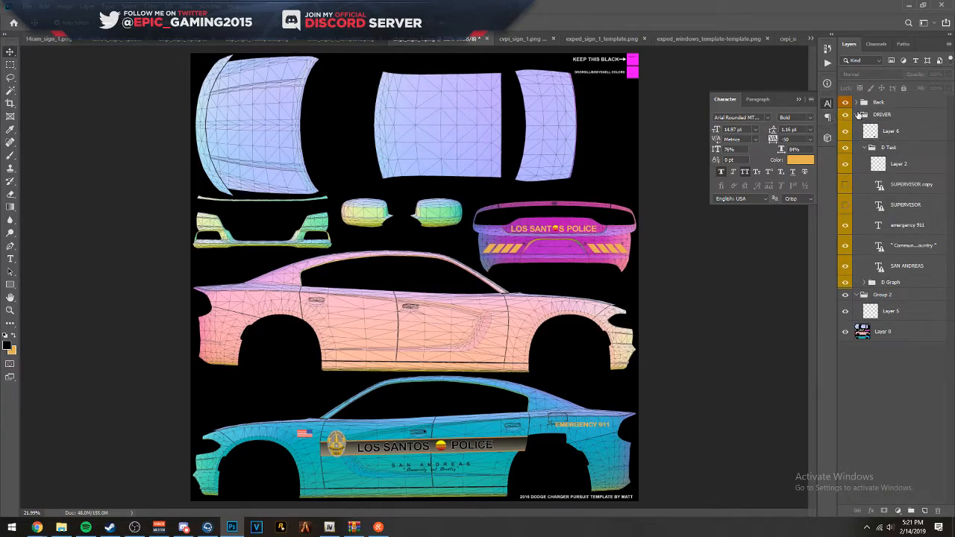
{"action": "left_click", "coordinate": [858, 114]}
{"action": "left_click", "coordinate": [887, 115]}
{"action": "right_click", "coordinate": [887, 116]}
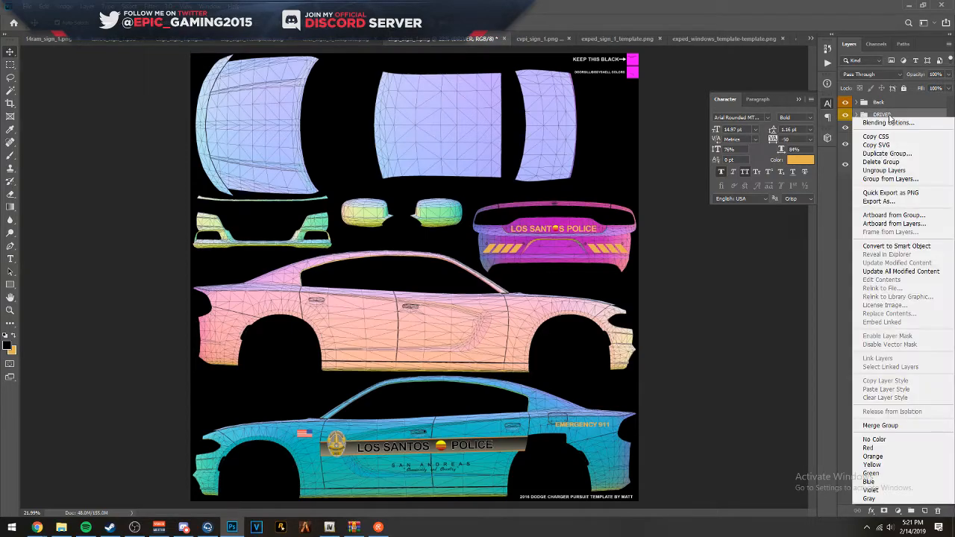
{"action": "left_click", "coordinate": [884, 154]}
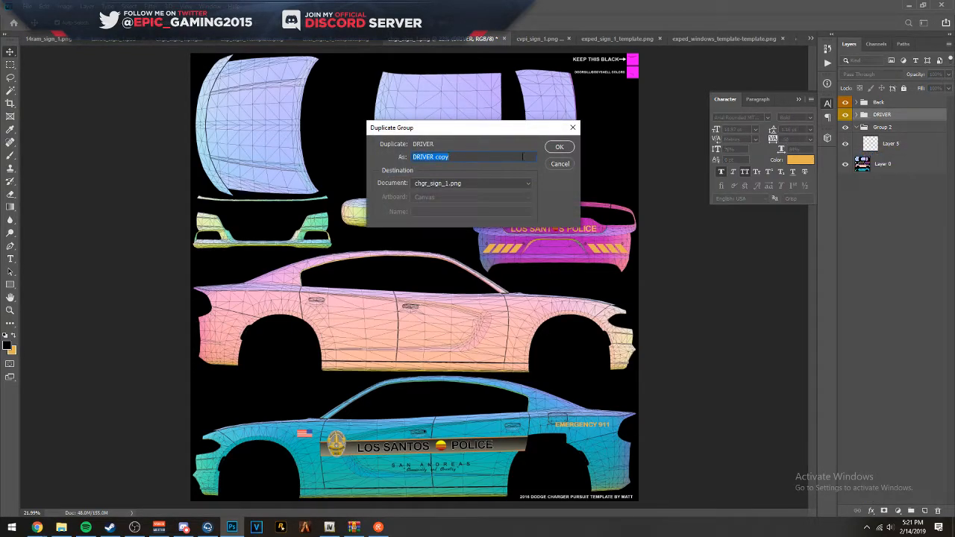
{"action": "type", "text": "pass"}
{"action": "key", "text": "Return"}
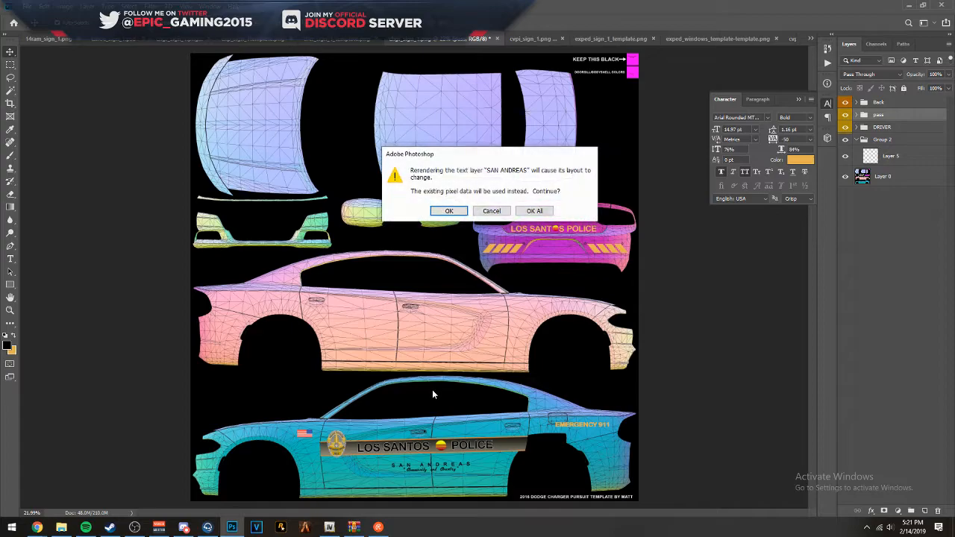
- Flip the pass group horizontally and move it onto the passenger side, with the badge at the front door
{"action": "left_click", "coordinate": [534, 210]}
{"action": "right_click", "coordinate": [473, 363]}
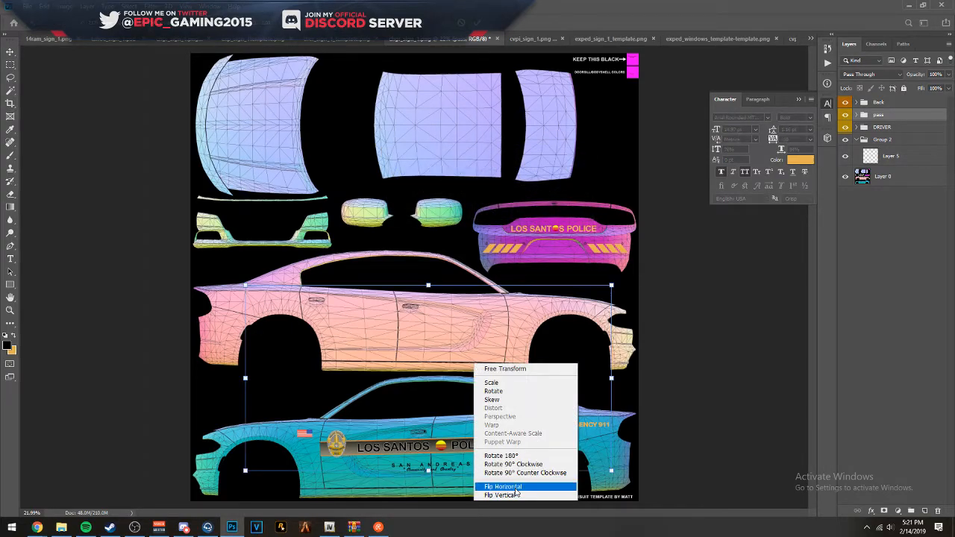
{"action": "left_click", "coordinate": [493, 488]}
{"action": "left_click_drag", "start_coordinate": [446, 431], "coordinate": [418, 315]}
{"action": "scroll", "coordinate": [417, 315], "scroll_direction": "up", "scroll_amount": 5}
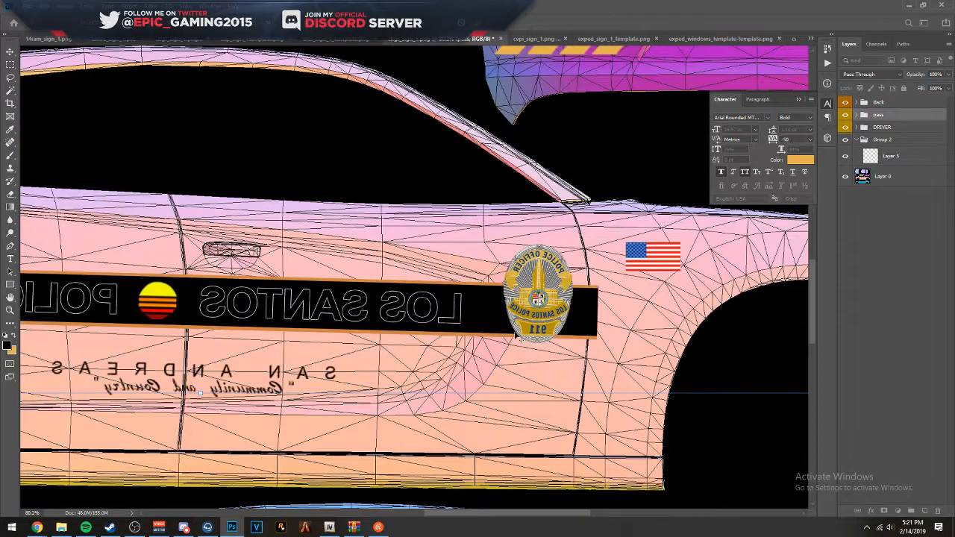
{"action": "scroll", "coordinate": [590, 297], "scroll_direction": "up", "scroll_amount": 5}
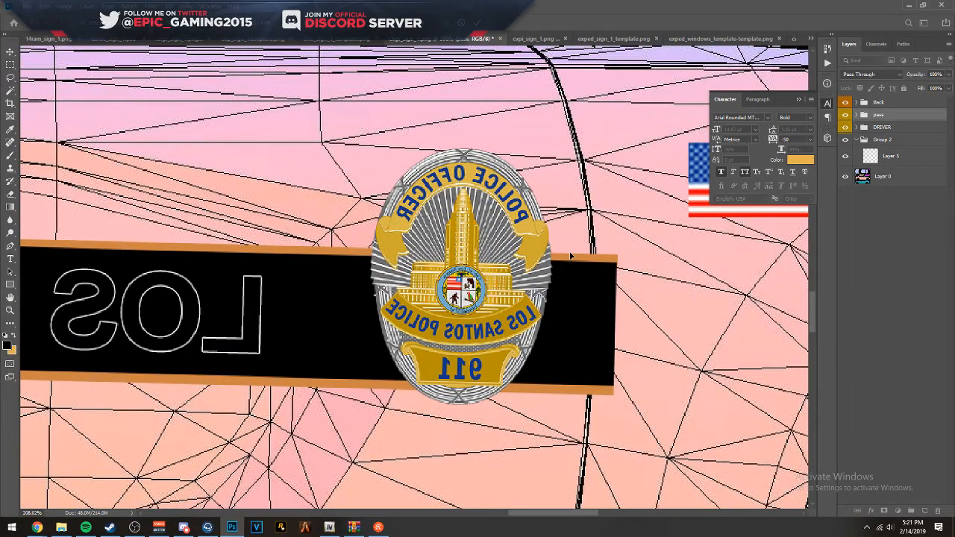
{"action": "left_click_drag", "start_coordinate": [577, 266], "coordinate": [548, 267]}
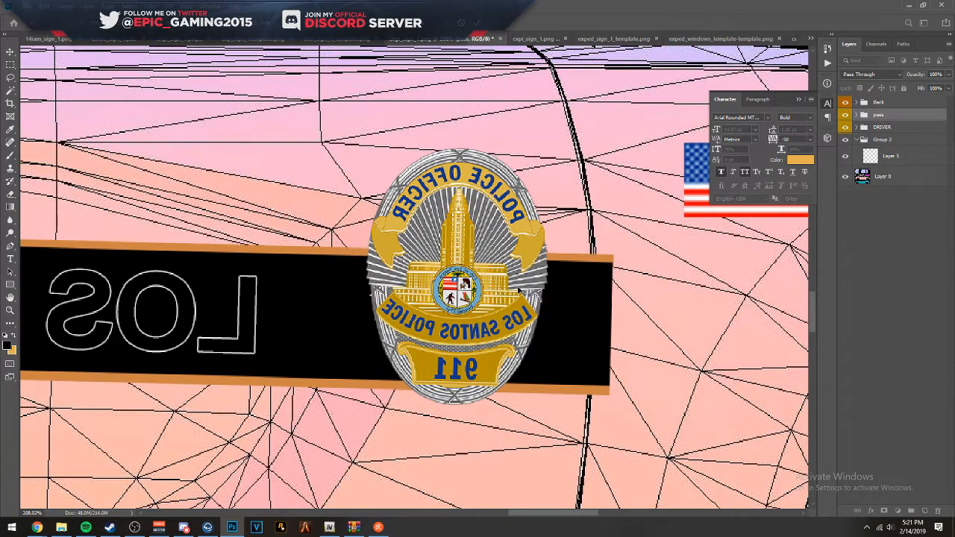
{"action": "left_click_drag", "start_coordinate": [485, 291], "coordinate": [515, 258]}
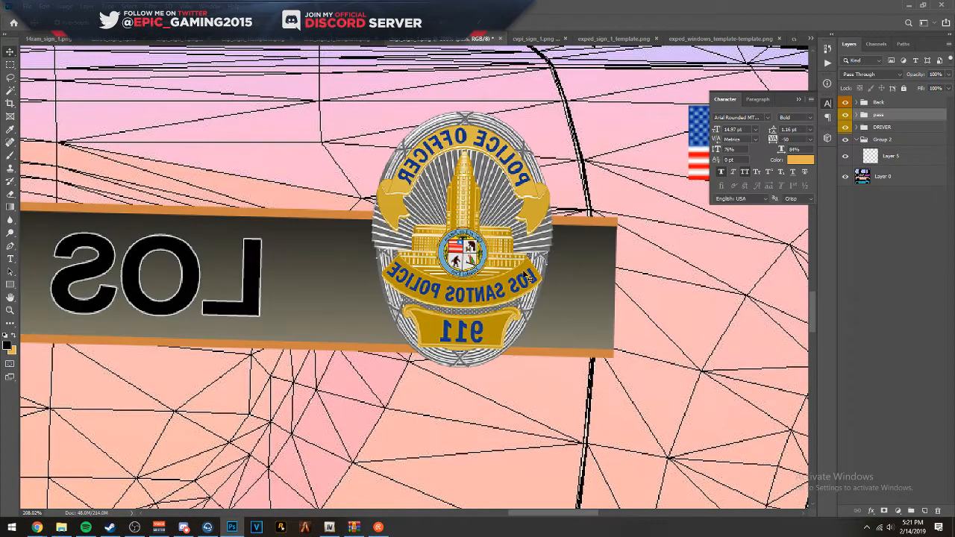
- Reposition the pass group vertically so its stripe runs just below the passenger-side door handles
{"action": "scroll", "coordinate": [522, 277], "scroll_direction": "down", "scroll_amount": 8}
{"action": "scroll", "coordinate": [406, 438], "scroll_direction": "up", "scroll_amount": 10}
{"action": "left_click_drag", "start_coordinate": [507, 275], "coordinate": [503, 328]}
{"action": "scroll", "coordinate": [407, 331], "scroll_direction": "up", "scroll_amount": 6}
{"action": "key", "text": "ctrl+t"}
{"action": "key", "text": "Tab"}
{"action": "key", "text": "Tab"}
{"action": "key", "text": "Return"}
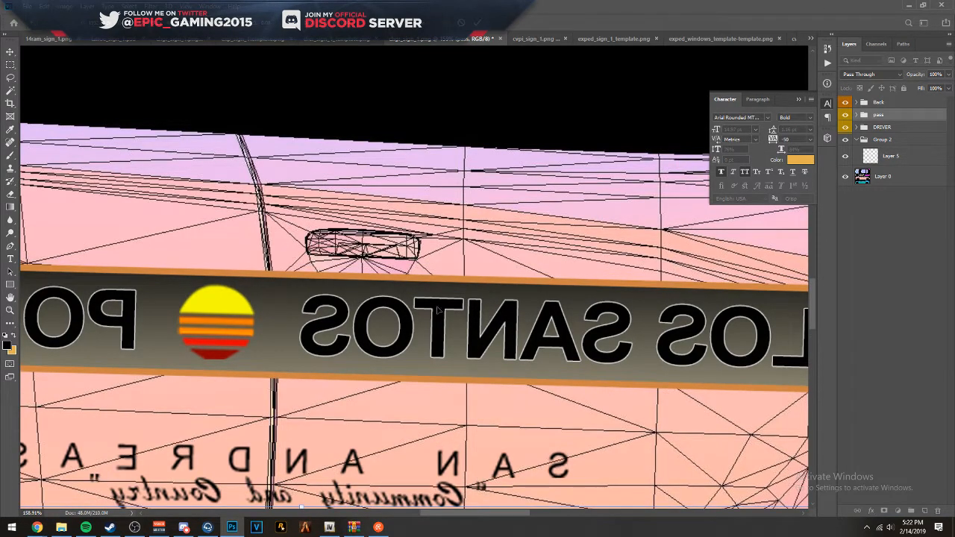
{"action": "left_click_drag", "start_coordinate": [435, 292], "coordinate": [409, 312]}
{"action": "key", "text": "Return"}
- Shift the pass group until the stripe's front end meets the front door's leading seam
{"action": "left_click_drag", "start_coordinate": [702, 296], "coordinate": [426, 256]}
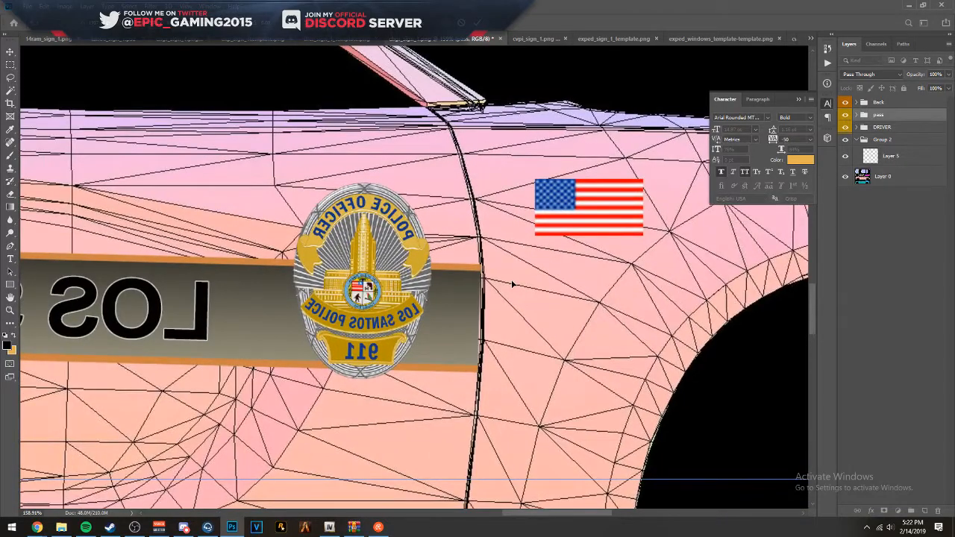
{"action": "key", "text": "Return"}
{"action": "key", "text": "Right"}
{"action": "key", "text": "Right"}
{"action": "key", "text": "Right"}
{"action": "key", "text": "Right"}
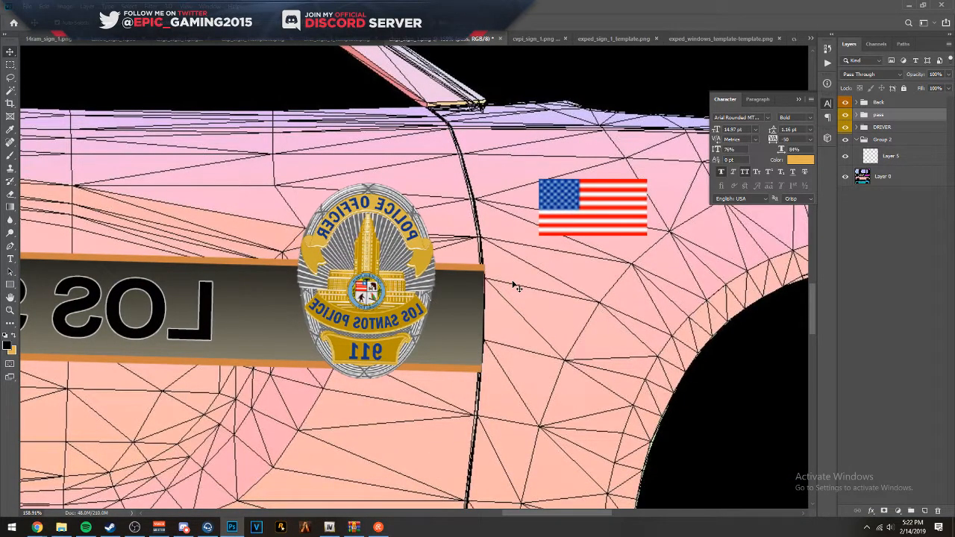
- Nudge the pass group's Layer 6 forward at the rear wheel arch, toward the stripe's rear end
{"action": "scroll", "coordinate": [492, 281], "scroll_direction": "left", "scroll_amount": 15}
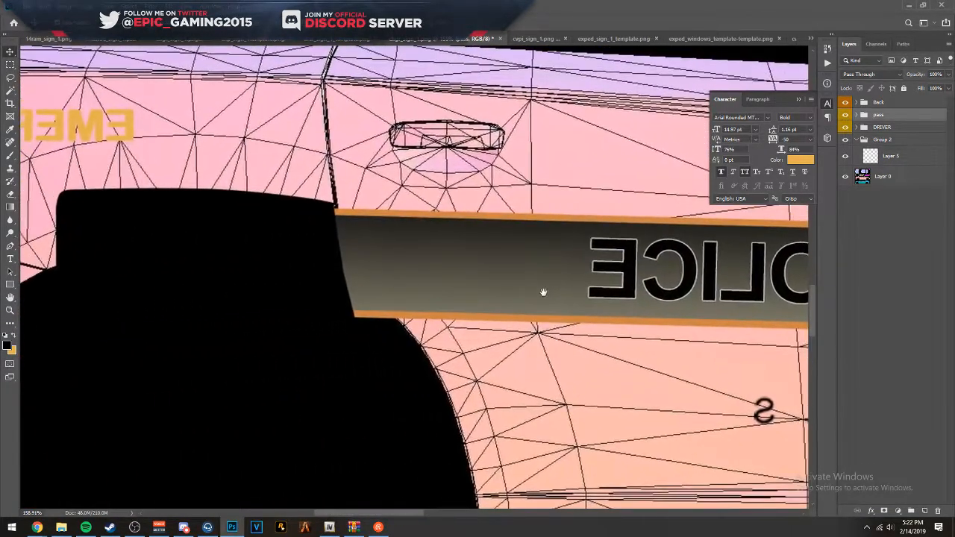
{"action": "scroll", "coordinate": [482, 281], "scroll_direction": "down", "scroll_amount": 8}
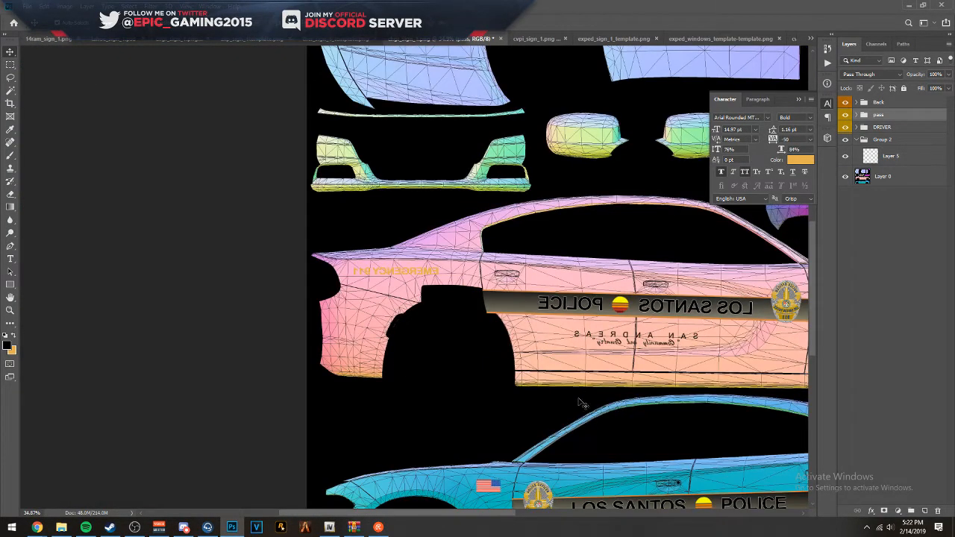
{"action": "left_click_drag", "start_coordinate": [583, 403], "coordinate": [353, 263]}
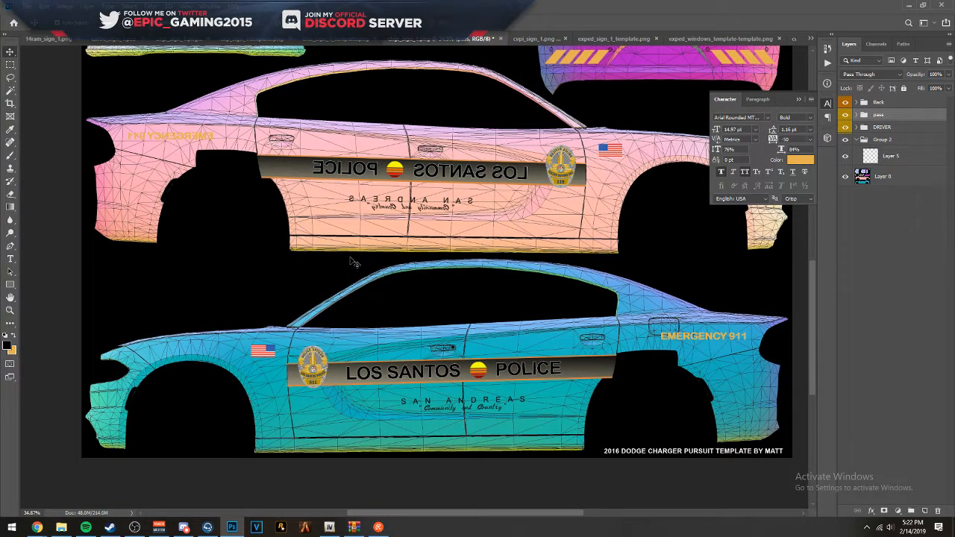
{"action": "scroll", "coordinate": [238, 139], "scroll_direction": "up", "scroll_amount": 4}
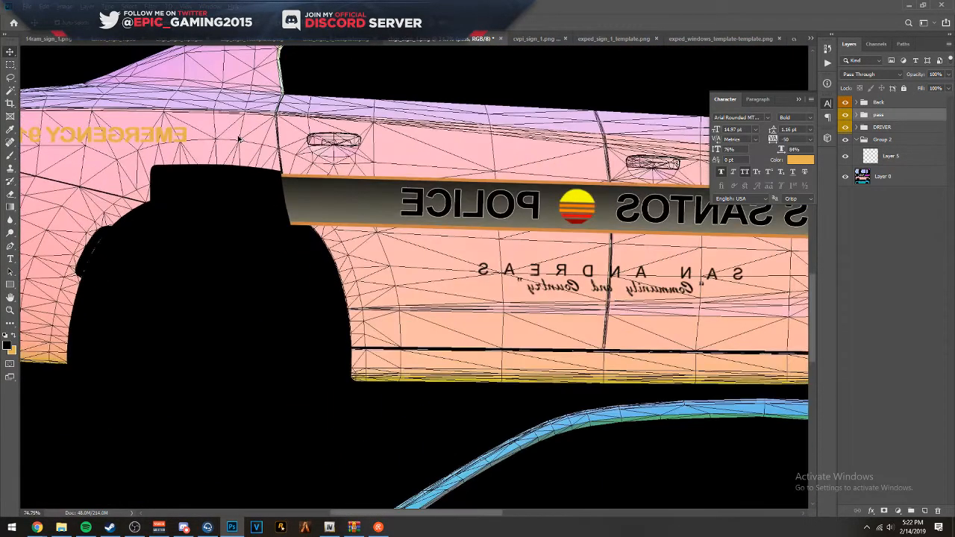
{"action": "scroll", "coordinate": [276, 165], "scroll_direction": "up", "scroll_amount": 15}
{"action": "left_click", "coordinate": [267, 197]}
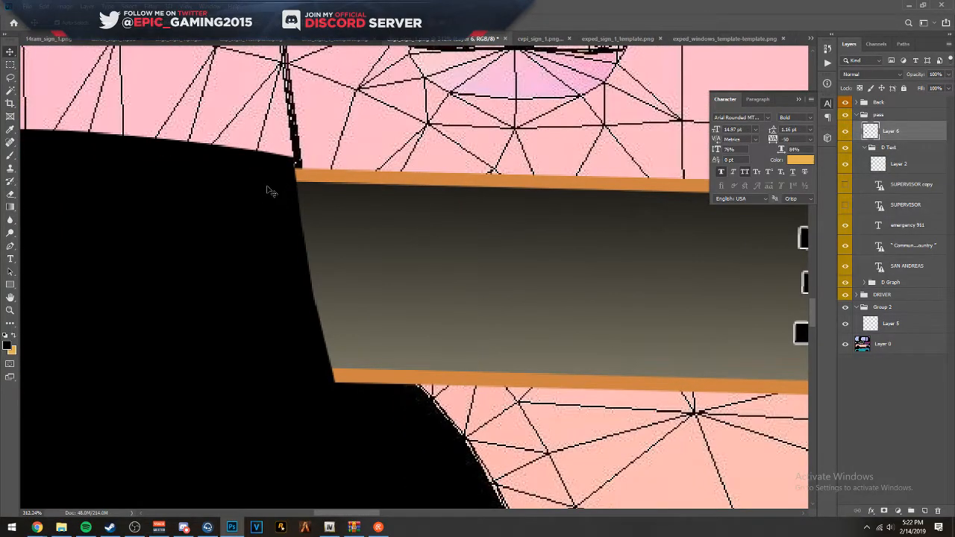
{"action": "key", "text": "Right"}
{"action": "key", "text": "Right"}
{"action": "key", "text": "Right"}
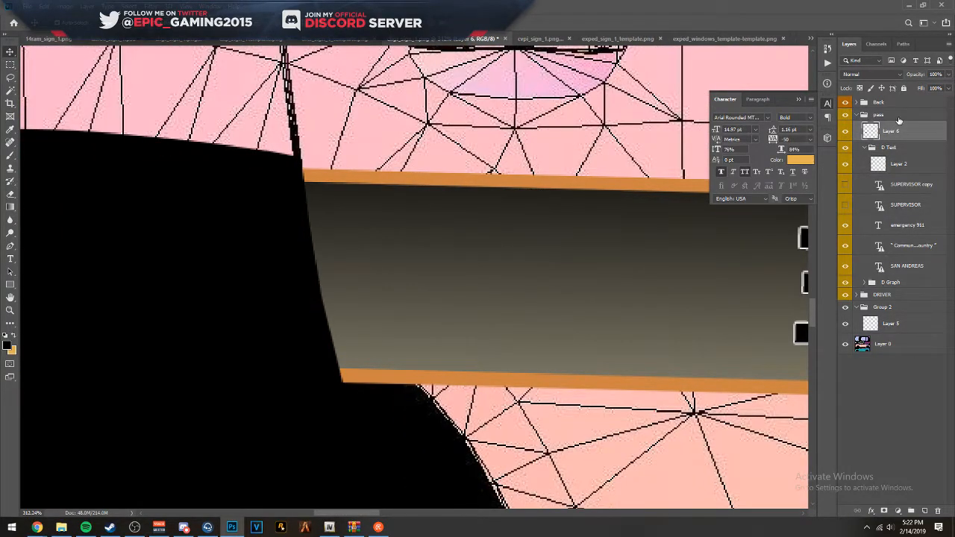
- Set the pass group's opacity to 50% and nudge Layer 6 slightly rearward to line up with the rear door seam
{"action": "left_click", "coordinate": [888, 116]}
{"action": "key", "text": "5"}
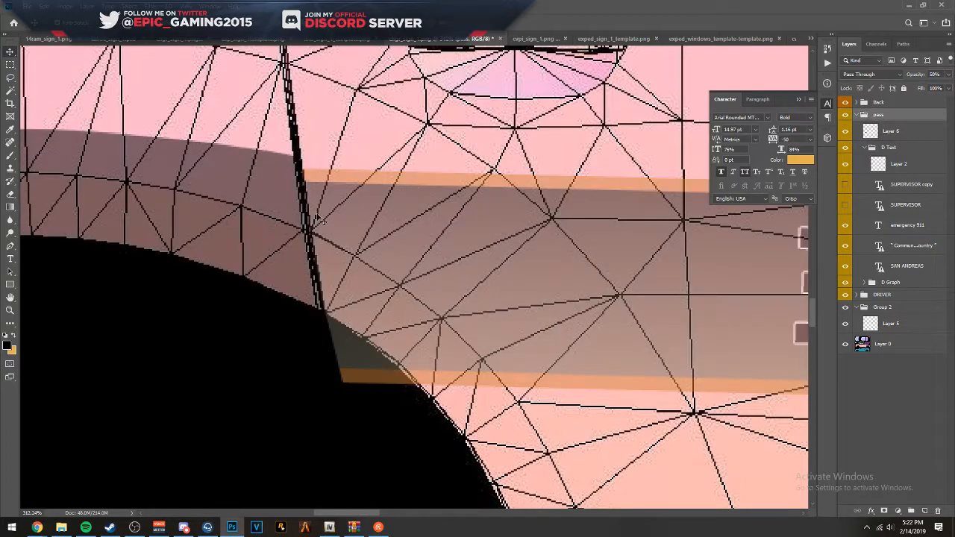
{"action": "left_click", "coordinate": [247, 223]}
{"action": "key", "text": "Left"}
{"action": "key", "text": "Right"}
{"action": "key", "text": "Left"}
{"action": "key", "text": "Left"}
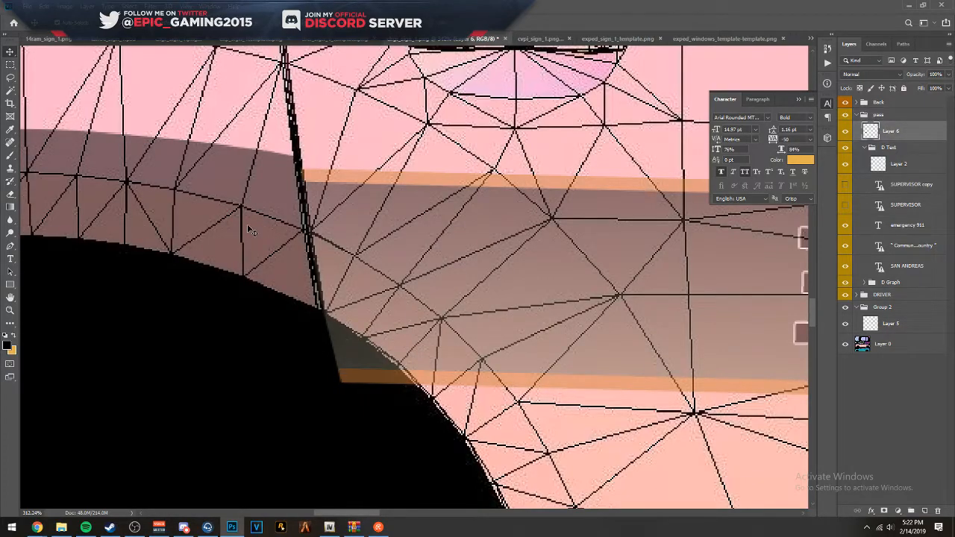
{"action": "key", "text": "Right"}
{"action": "key", "text": "Left"}
- Restore the pass group's opacity to 100%
{"action": "left_click", "coordinate": [902, 118]}
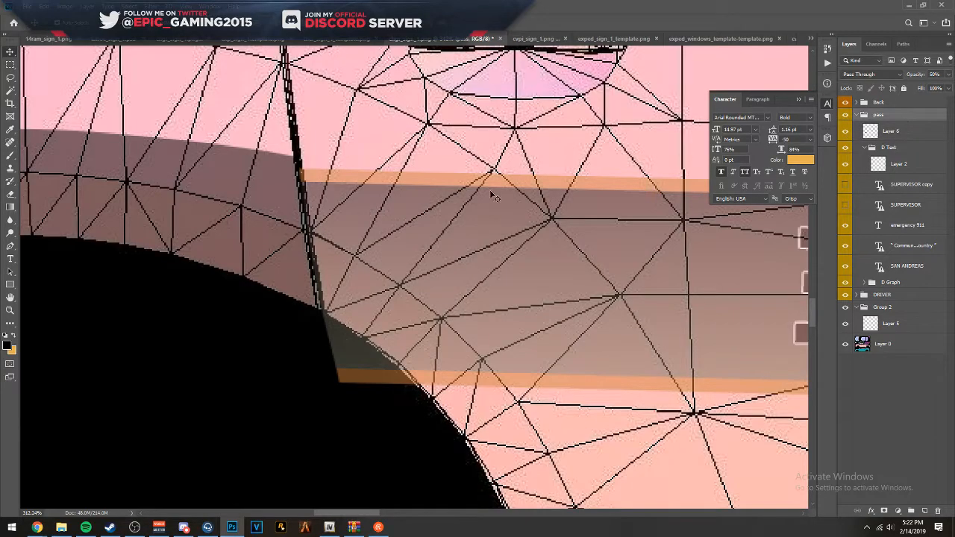
{"action": "scroll", "coordinate": [484, 199], "scroll_direction": "down", "scroll_amount": 5}
{"action": "scroll", "coordinate": [519, 193], "scroll_direction": "right", "scroll_amount": 6}
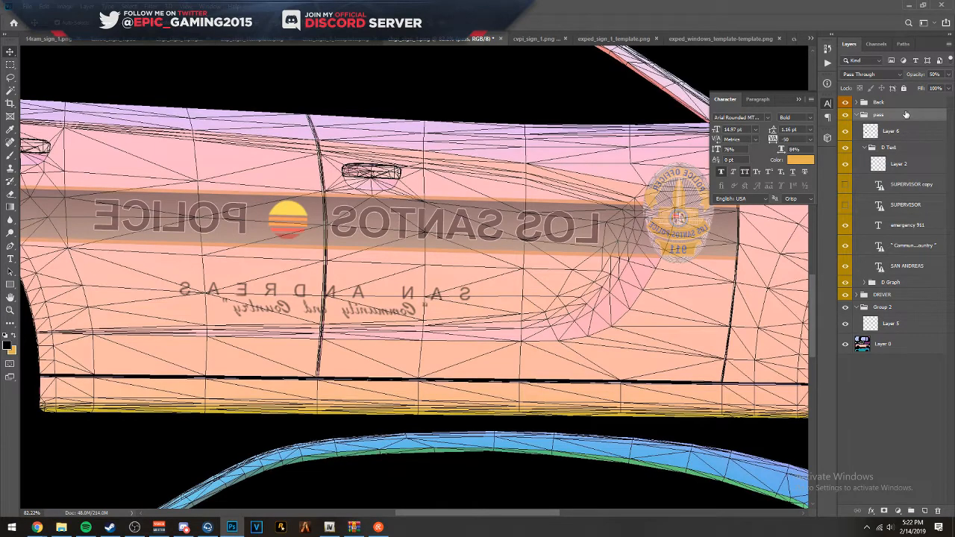
{"action": "key", "text": "0"}
- Flip the mirrored LOS SANTOS and POLICE texts on the passenger-side stripe horizontally so they read correctly
{"action": "scroll", "coordinate": [403, 205], "scroll_direction": "up", "scroll_amount": 3}
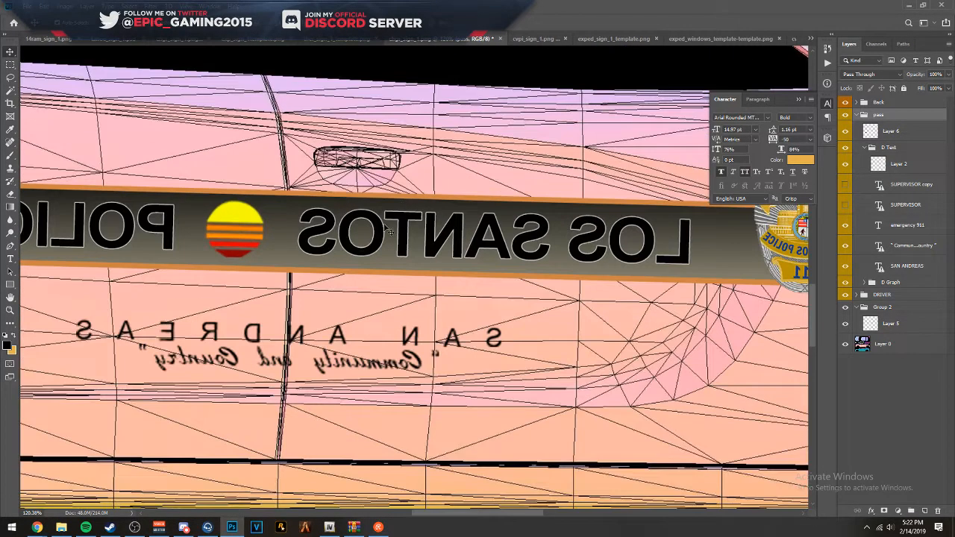
{"action": "left_click", "coordinate": [385, 232]}
{"action": "right_click", "coordinate": [385, 233]}
{"action": "left_click", "coordinate": [410, 356]}
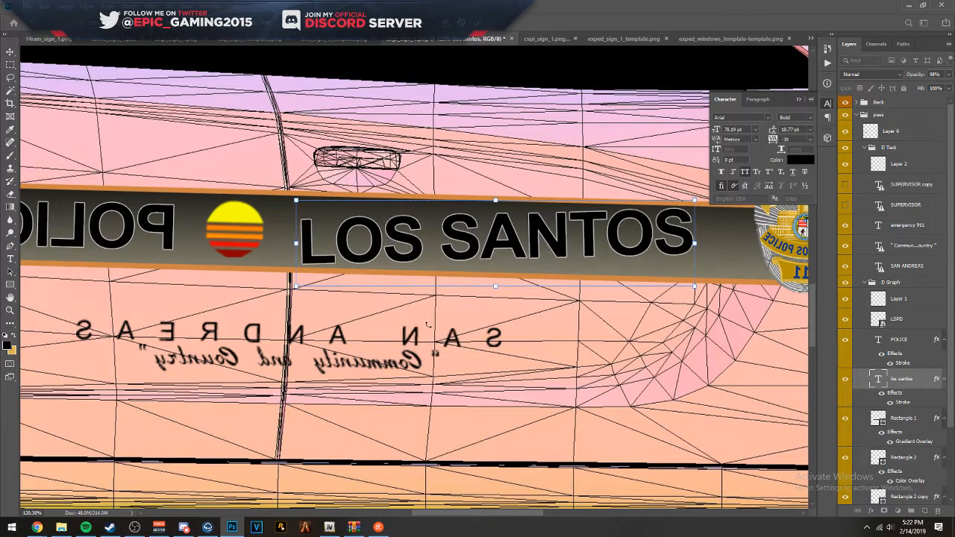
{"action": "left_click", "coordinate": [166, 214]}
{"action": "right_click", "coordinate": [166, 214]}
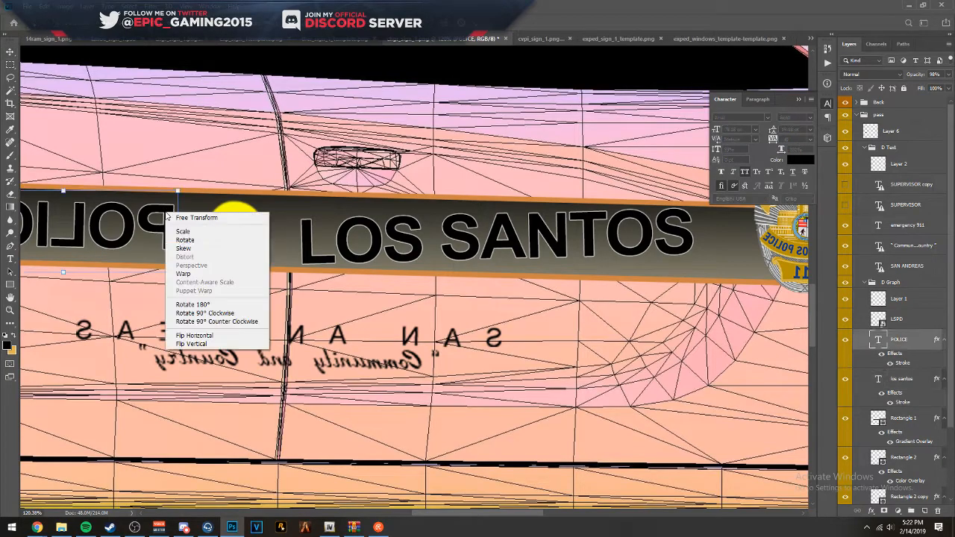
{"action": "left_click", "coordinate": [221, 337]}
{"action": "key", "text": "Return"}
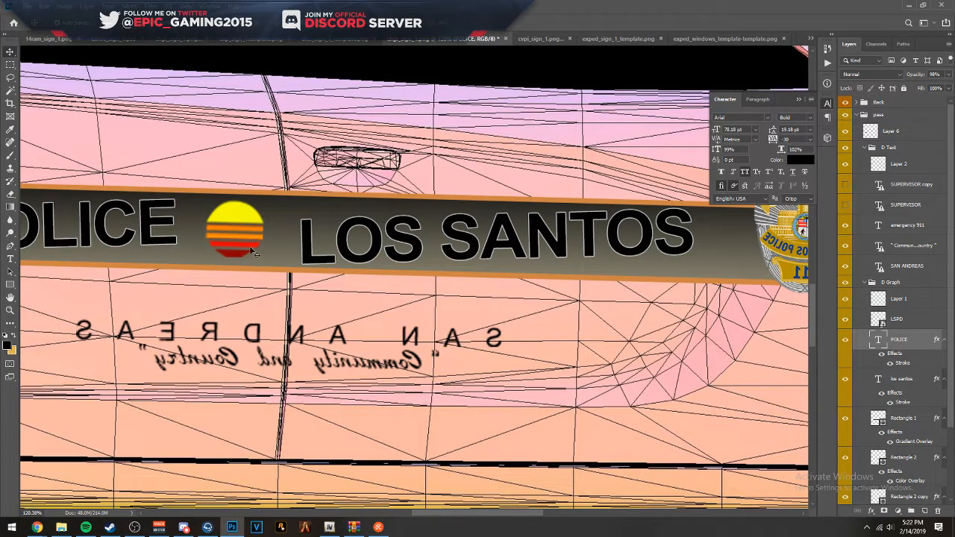
- Swap the LOS SANTOS and POLICE texts on the passenger-side stripe so LOS SANTOS comes first
{"action": "scroll", "coordinate": [336, 246], "scroll_direction": "down", "scroll_amount": 9}
{"action": "scroll", "coordinate": [335, 246], "scroll_direction": "up", "scroll_amount": 2}
{"action": "double_click", "coordinate": [324, 247]}
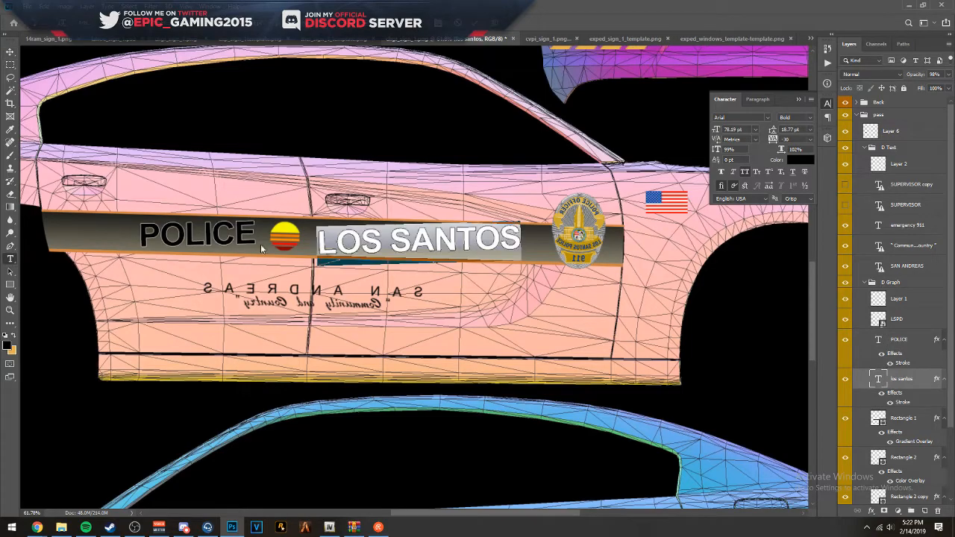
{"action": "left_click", "coordinate": [475, 23]}
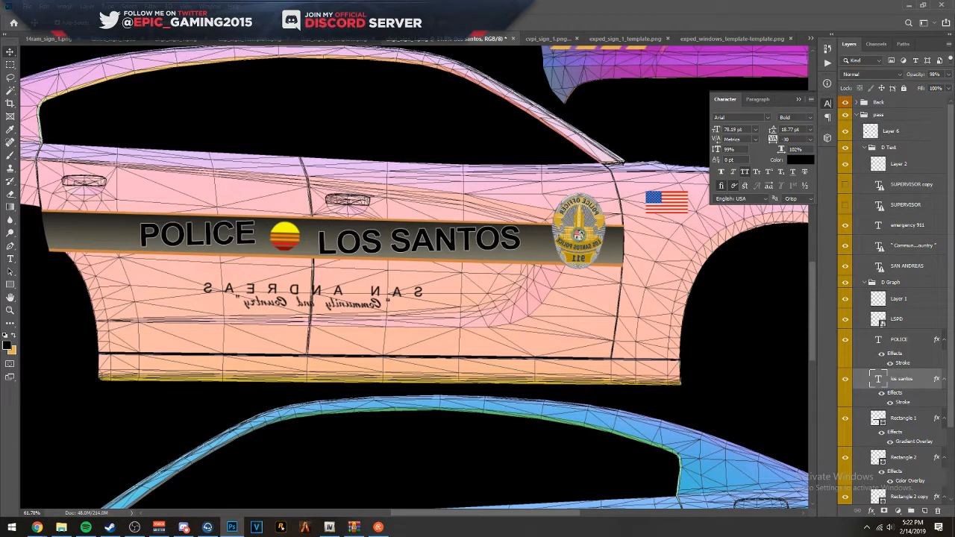
{"action": "left_click_drag", "start_coordinate": [326, 244], "coordinate": [409, 233]}
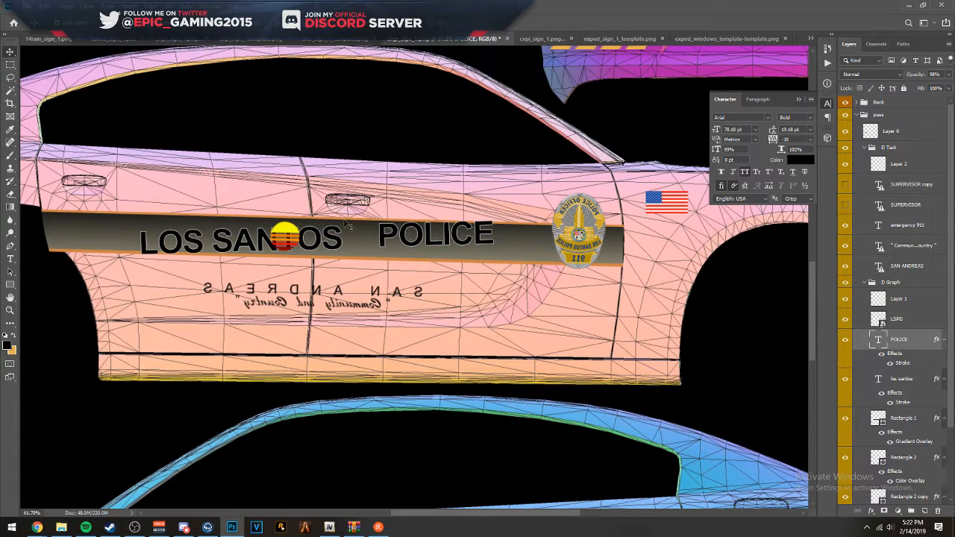
- Rotate LOS SANTOS to match the passenger stripe's slope, shift it rearward, and move the sun emblem just after its last letter
{"action": "scroll", "coordinate": [216, 198], "scroll_direction": "up", "scroll_amount": 4}
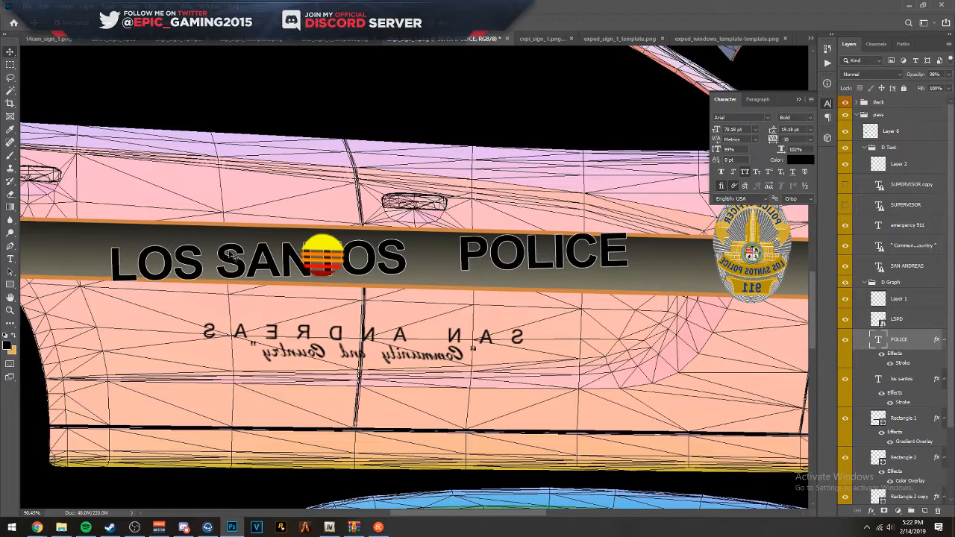
{"action": "left_click", "coordinate": [230, 255]}
{"action": "left_click_drag", "start_coordinate": [413, 285], "coordinate": [414, 307]}
{"action": "key", "text": "Return"}
{"action": "left_click_drag", "start_coordinate": [262, 265], "coordinate": [198, 255]}
{"action": "left_click_drag", "start_coordinate": [329, 248], "coordinate": [400, 251]}
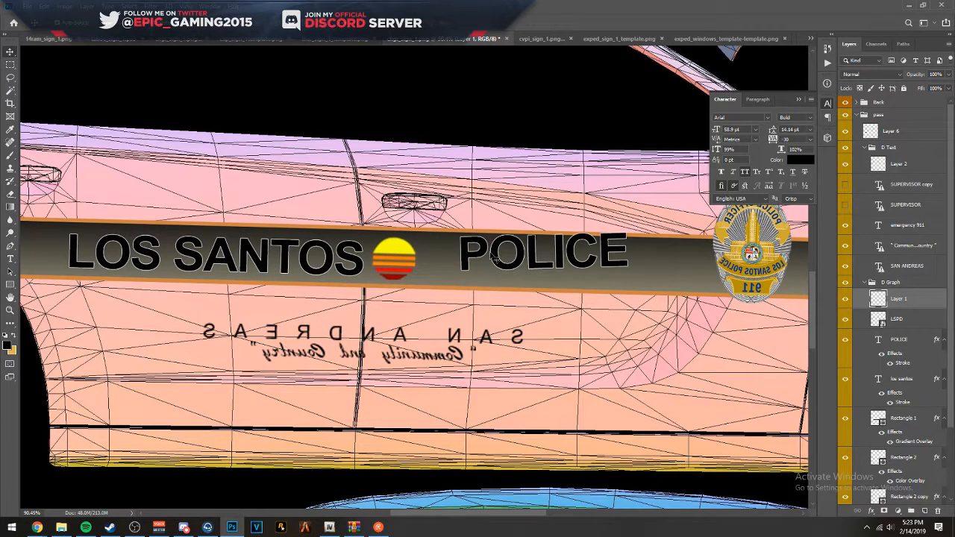
- Rotate the POLICE text to follow the passenger stripe's slope and position it just past the sun emblem
{"action": "left_click_drag", "start_coordinate": [490, 252], "coordinate": [472, 260]}
{"action": "key", "text": "ctrl+t"}
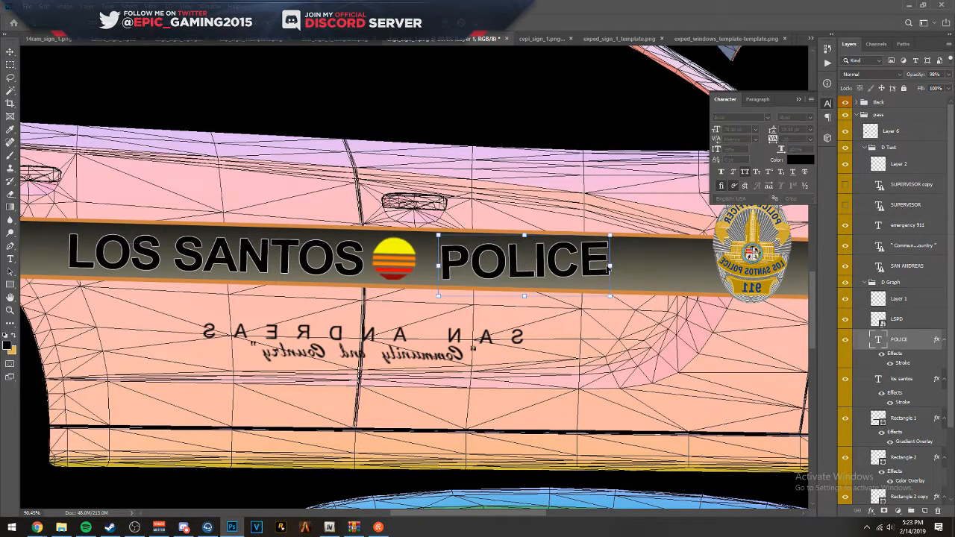
{"action": "key", "text": "Return"}
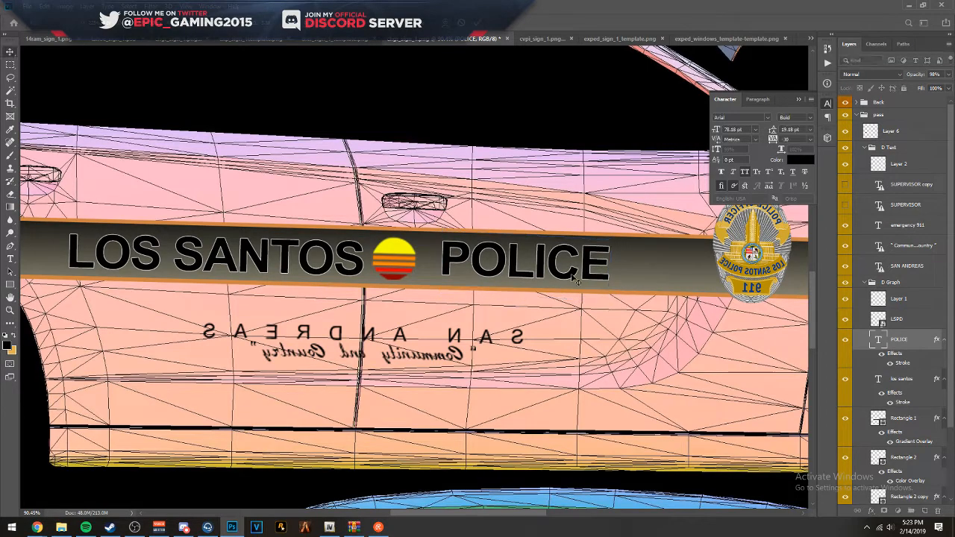
{"action": "left_click_drag", "start_coordinate": [517, 269], "coordinate": [526, 273]}
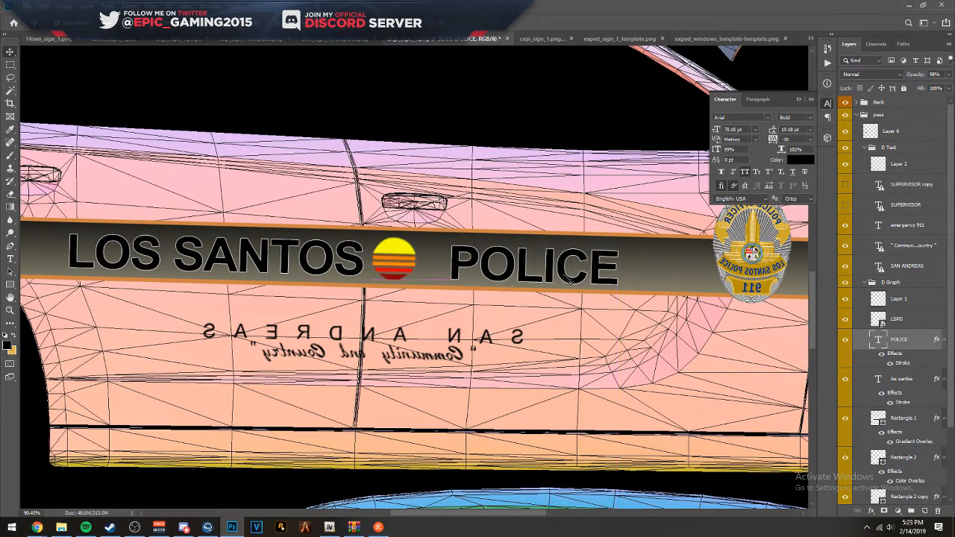
- Center the sun emblem between LOS SANTOS and POLICE on the passenger stripe, and nudge POLICE slightly forward and down
{"action": "key", "text": "ctrl+t"}
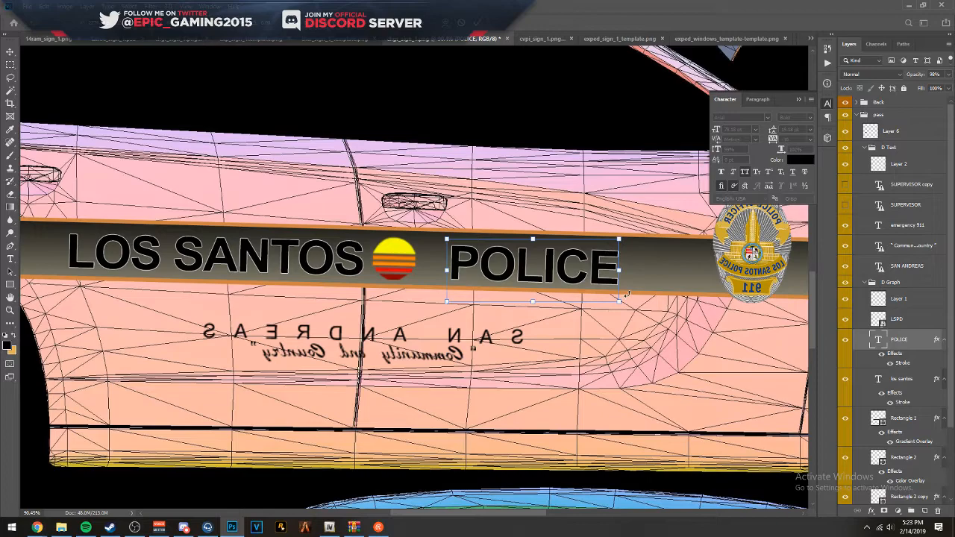
{"action": "key", "text": "Return"}
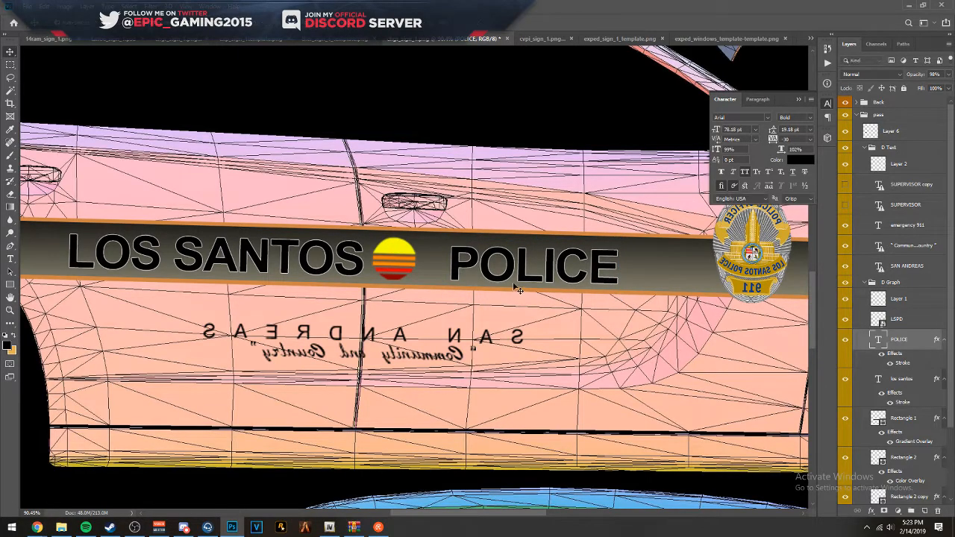
{"action": "left_click_drag", "start_coordinate": [381, 263], "coordinate": [395, 262]}
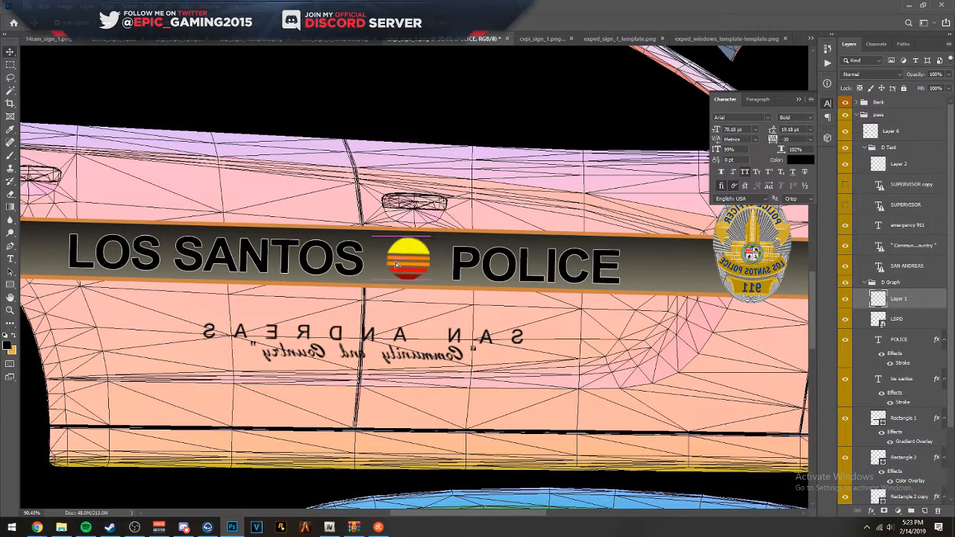
{"action": "key", "text": "Left"}
{"action": "key", "text": "Left"}
{"action": "key", "text": "Left"}
{"action": "key", "text": "Left"}
{"action": "key", "text": "Left"}
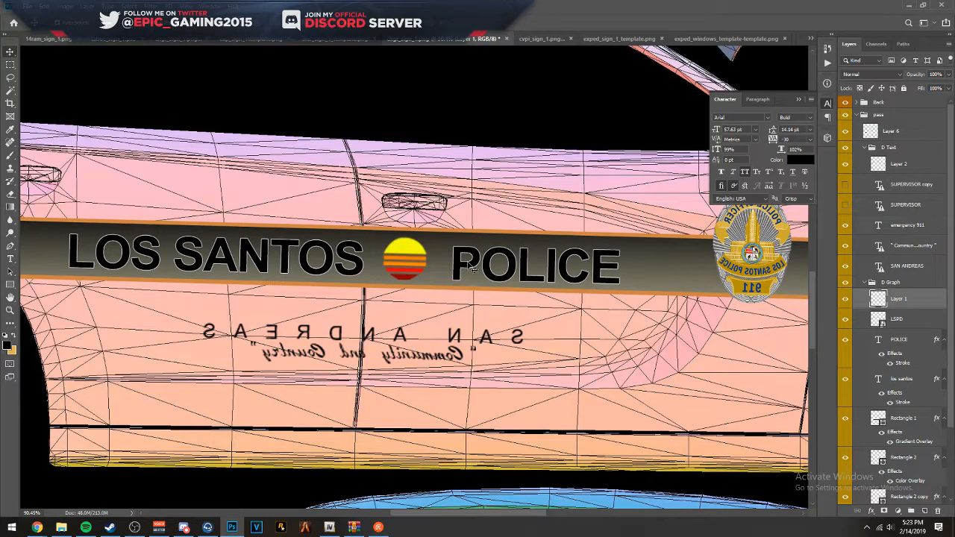
{"action": "left_click", "coordinate": [471, 270]}
{"action": "key", "text": "Right"}
{"action": "key", "text": "Right"}
{"action": "key", "text": "Down"}
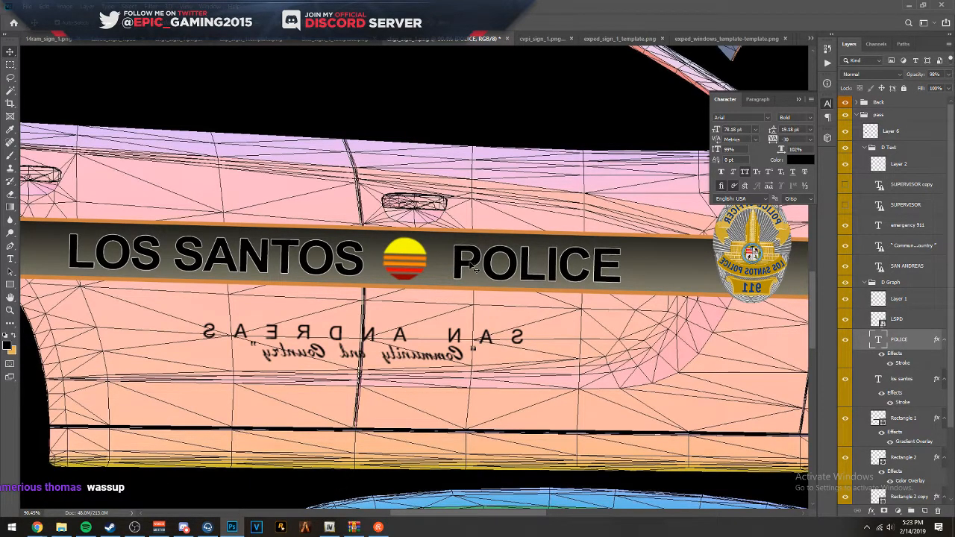
- Flip the police badge at the front end of the passenger stripe horizontally so its lettering reads correctly
{"action": "left_click", "coordinate": [739, 252]}
{"action": "key", "text": "ctrl+t"}
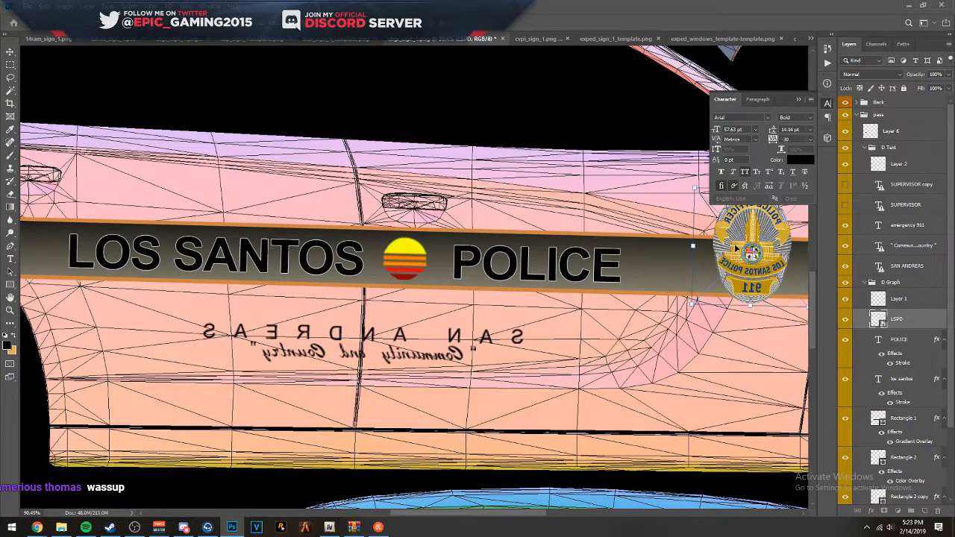
{"action": "right_click", "coordinate": [737, 248]}
{"action": "left_click", "coordinate": [764, 361]}
{"action": "left_click_drag", "start_coordinate": [609, 298], "coordinate": [256, 283]}
{"action": "left_click_drag", "start_coordinate": [478, 291], "coordinate": [470, 293]}
{"action": "key", "text": "Return"}
- Flip the American flag on the passenger-side front fender horizontally
{"action": "left_click_drag", "start_coordinate": [277, 290], "coordinate": [420, 320]}
{"action": "left_click", "coordinate": [660, 215]}
{"action": "key", "text": "ctrl+t"}
{"action": "right_click", "coordinate": [641, 209]}
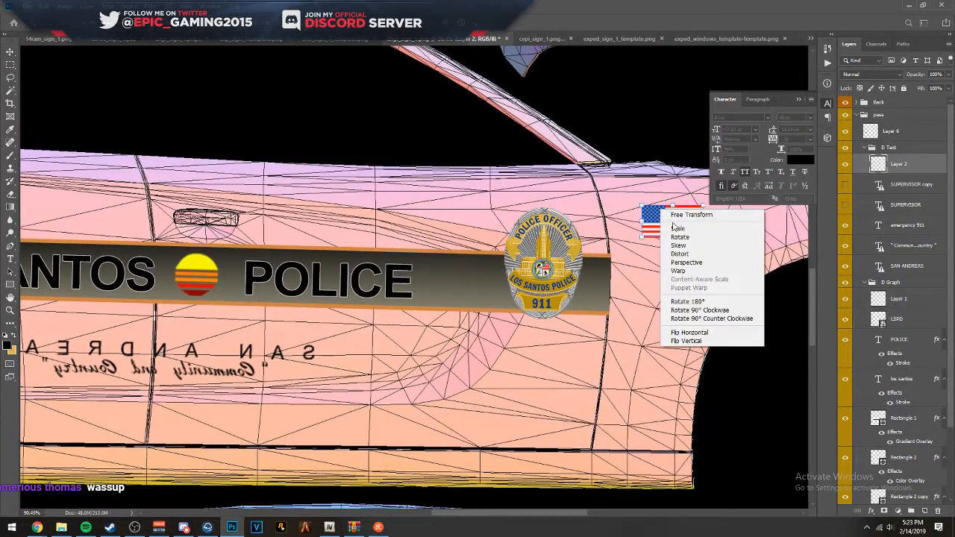
{"action": "left_click", "coordinate": [703, 335]}
{"action": "key", "text": "Return"}
{"action": "scroll", "coordinate": [216, 275], "scroll_direction": "up", "scroll_amount": 2}
{"action": "left_click_drag", "start_coordinate": [216, 275], "coordinate": [351, 273]}
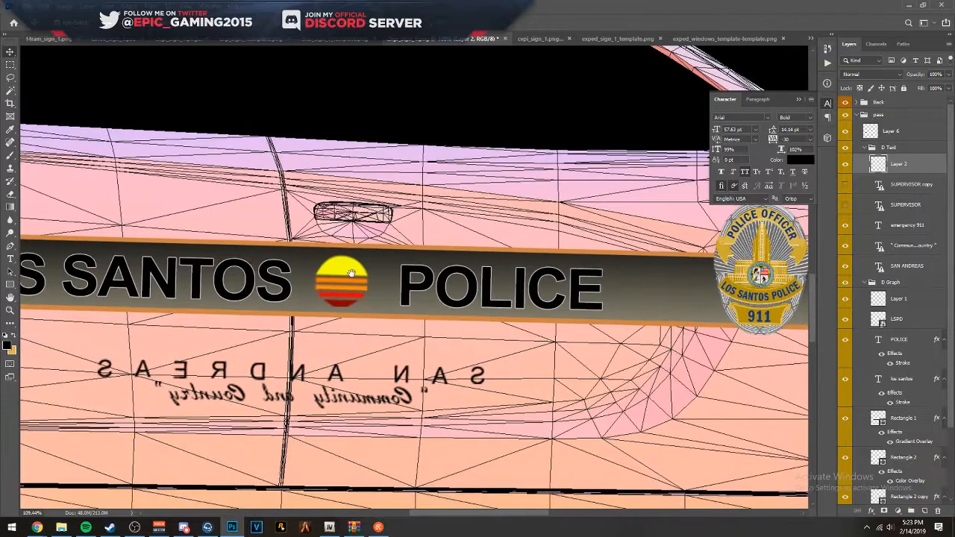
{"action": "left_click", "coordinate": [421, 288], "text": "ctrl"}
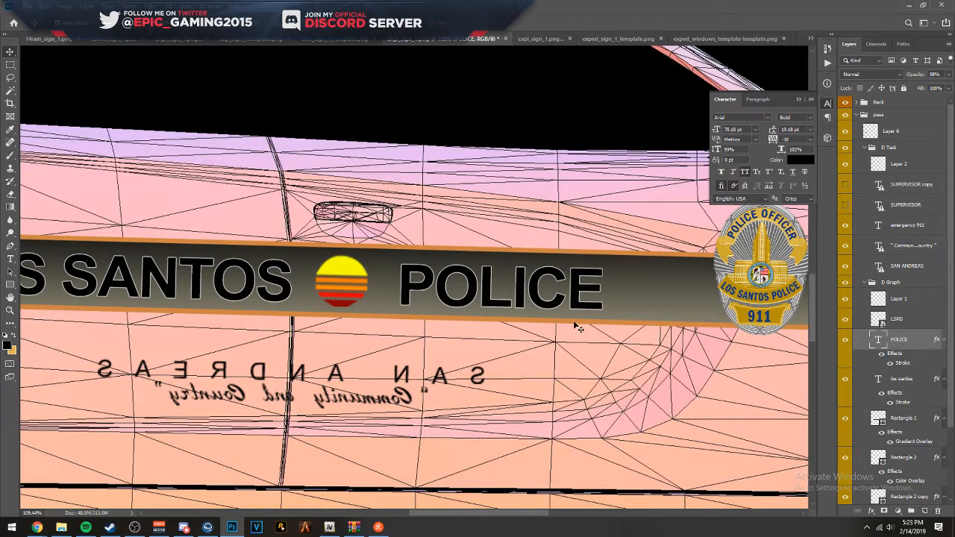
{"action": "scroll", "coordinate": [578, 326], "scroll_direction": "down", "scroll_amount": 3}
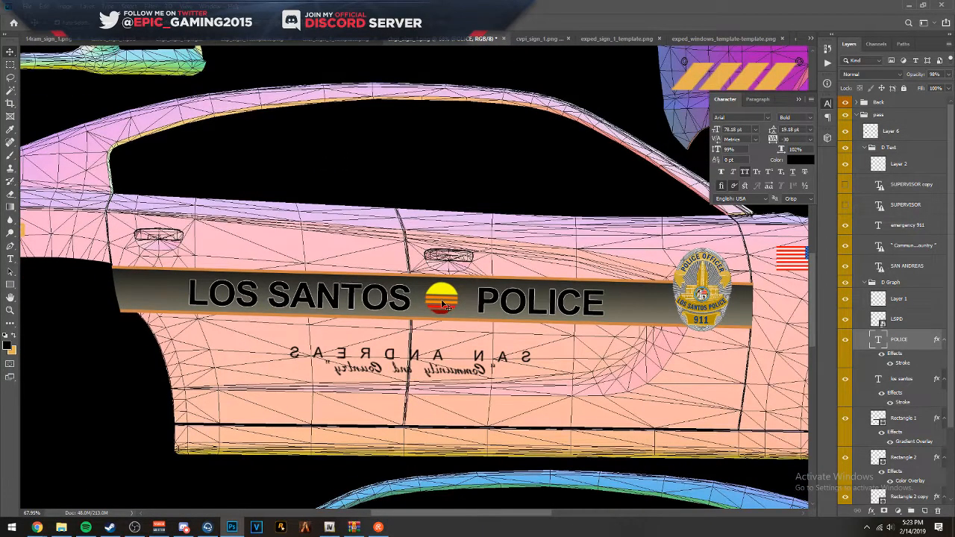
{"action": "left_click", "coordinate": [457, 300]}
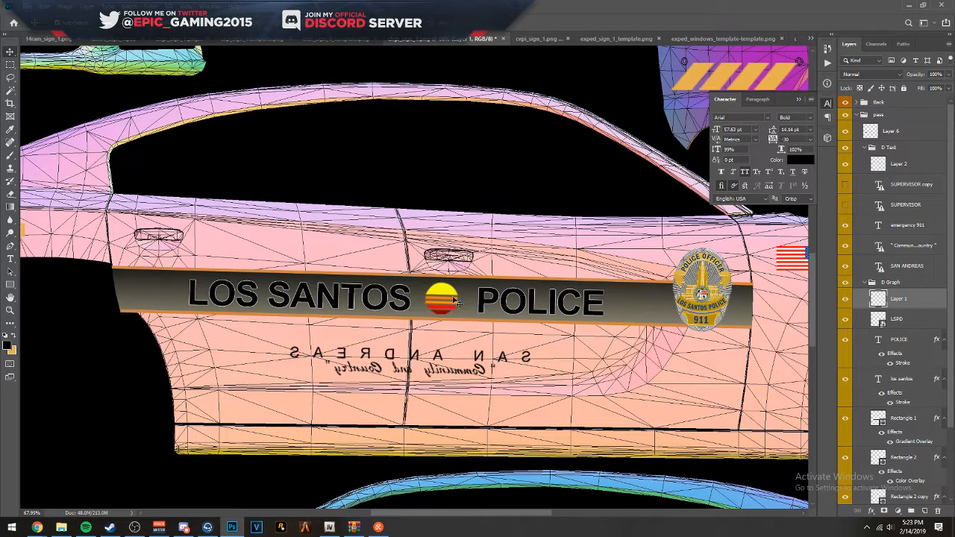
- Flip the SAN ANDREAS text below the passenger stripe horizontally and rotate it slightly to follow the stripe's slope
{"action": "left_click", "coordinate": [453, 362]}
{"action": "key", "text": "ctrl+t"}
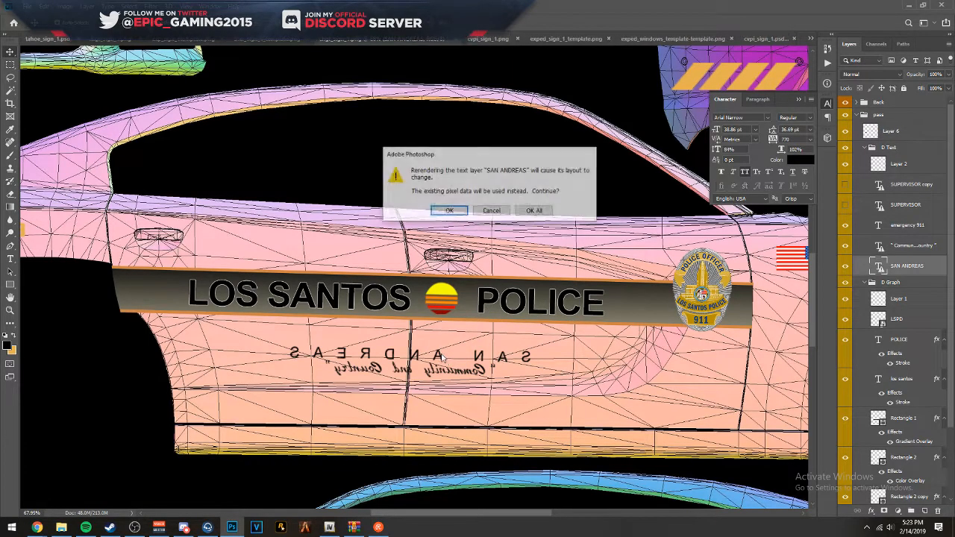
{"action": "left_click", "coordinate": [532, 210]}
{"action": "right_click", "coordinate": [473, 361]}
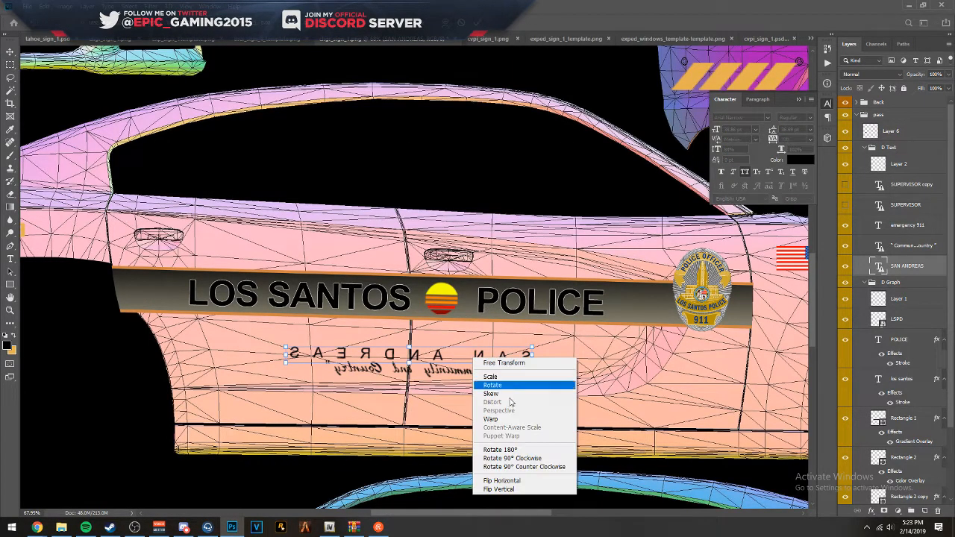
{"action": "left_click", "coordinate": [496, 481]}
{"action": "left_click_drag", "start_coordinate": [543, 363], "coordinate": [543, 366]}
{"action": "key", "text": "Return"}
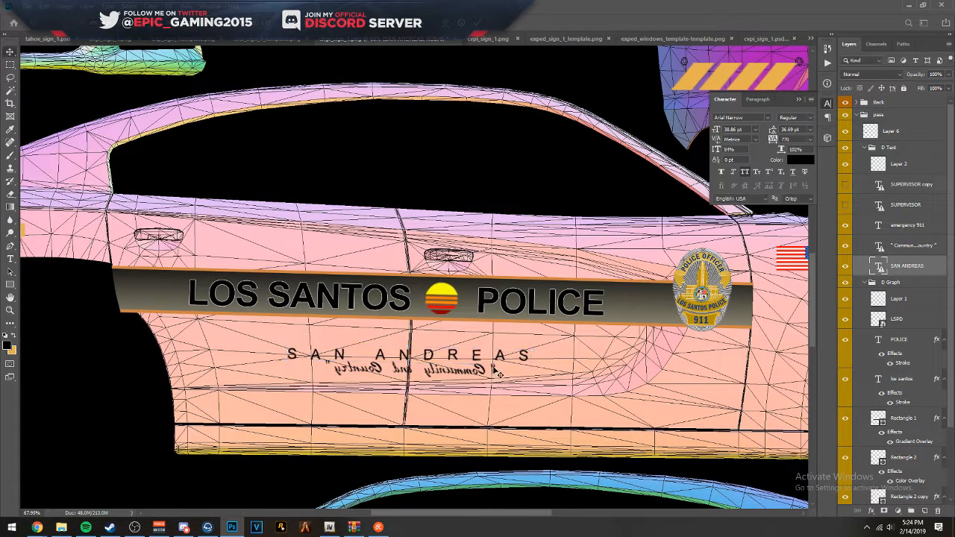
- Flip the "Community and Country" motto horizontally and rotate it slightly to line up beneath SAN ANDREAS
{"action": "left_click", "coordinate": [483, 367]}
{"action": "key", "text": "ctrl+t"}
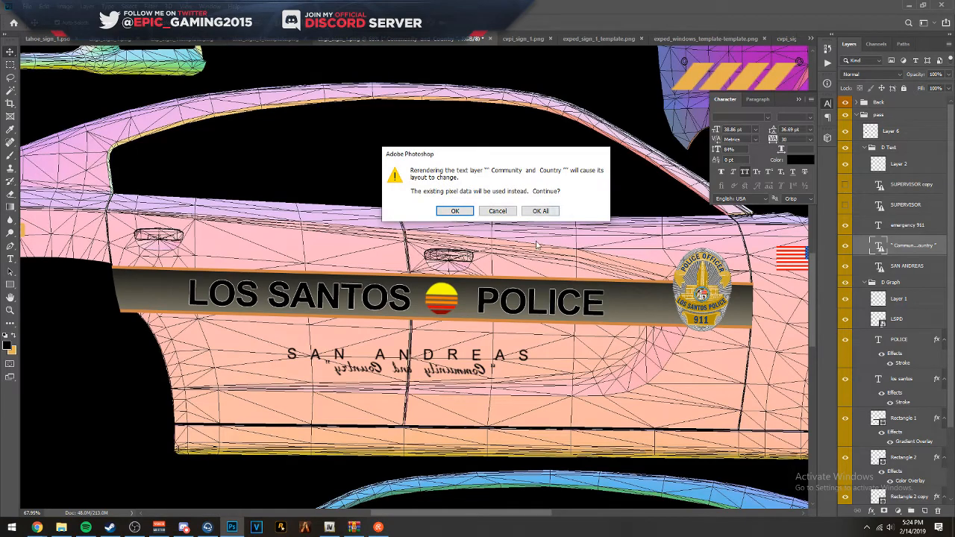
{"action": "left_click", "coordinate": [552, 213]}
{"action": "left_click_drag", "start_coordinate": [517, 373], "coordinate": [515, 381]}
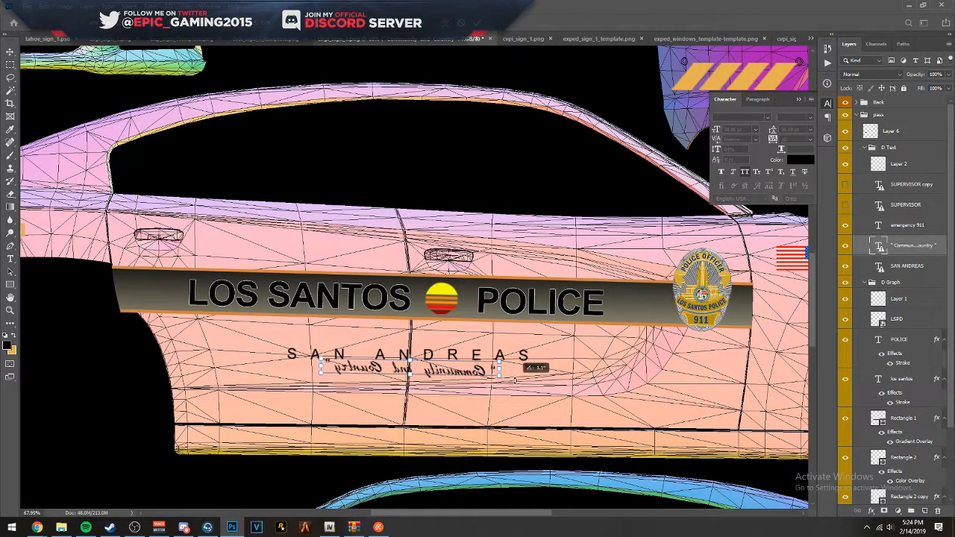
{"action": "right_click", "coordinate": [514, 380]}
{"action": "left_click", "coordinate": [478, 493]}
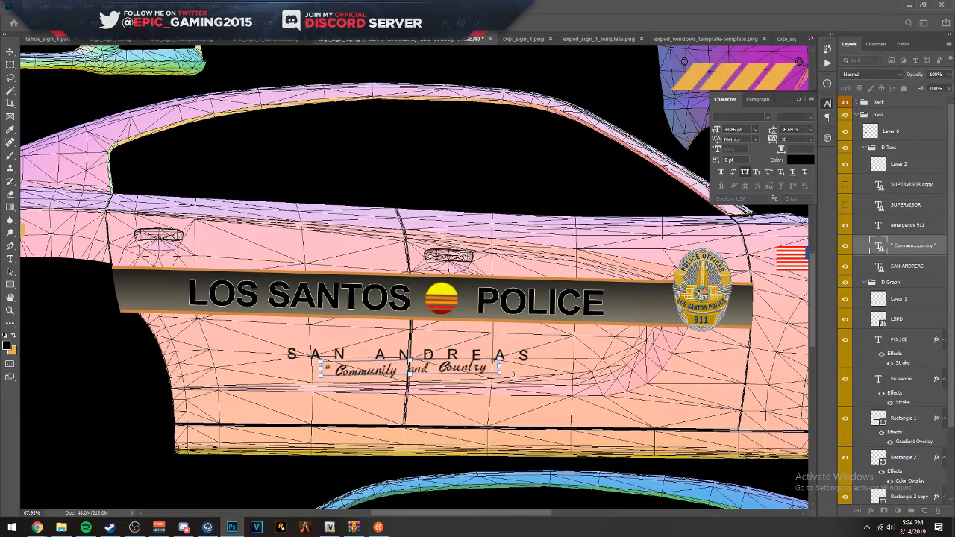
{"action": "left_click_drag", "start_coordinate": [512, 379], "coordinate": [513, 379]}
{"action": "scroll", "coordinate": [455, 394], "scroll_direction": "up", "scroll_amount": 8}
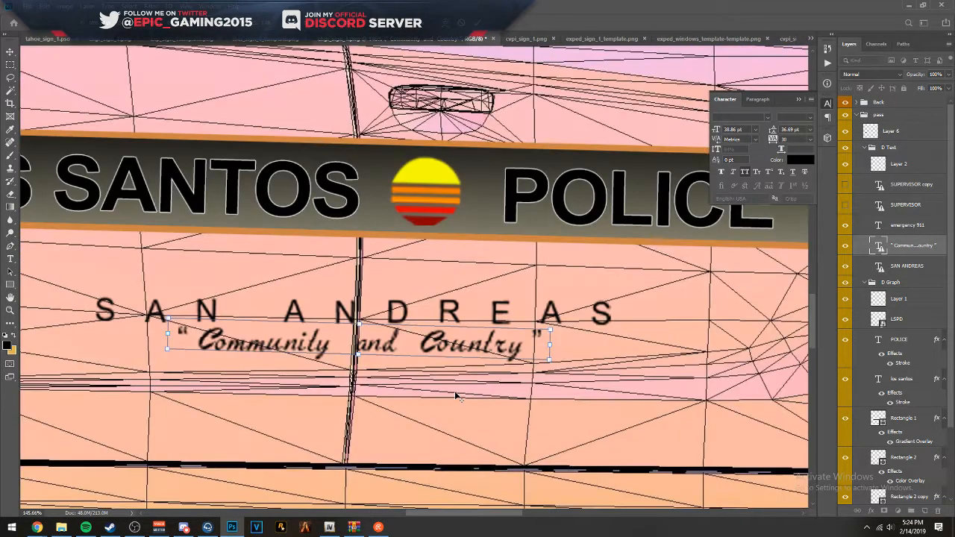
{"action": "scroll", "coordinate": [577, 355], "scroll_direction": "up", "scroll_amount": 1}
{"action": "left_click_drag", "start_coordinate": [559, 361], "coordinate": [559, 363]}
{"action": "key", "text": "Return"}
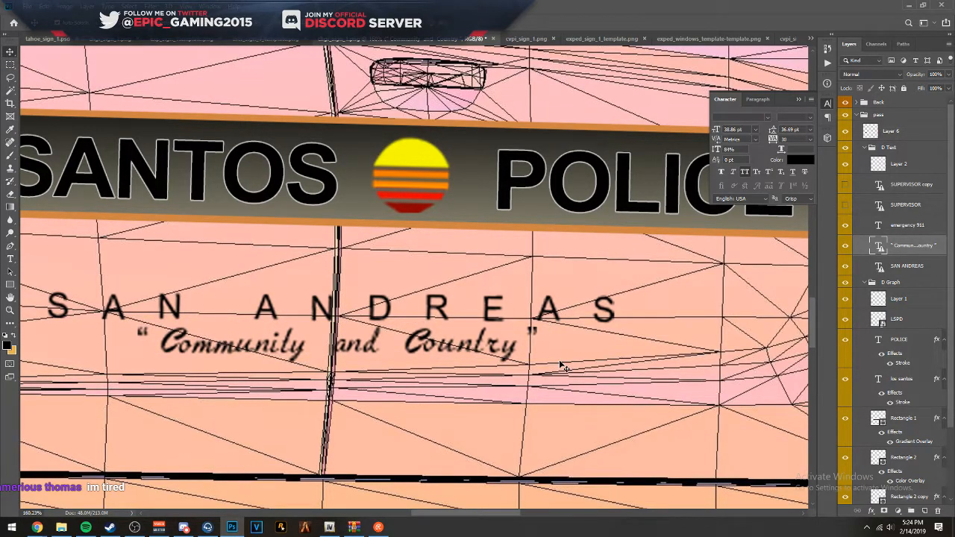
- Flip the EMERGENCY 911 text on the passenger-side rear quarter panel horizontally so it reads correctly
{"action": "scroll", "coordinate": [526, 341], "scroll_direction": "down", "scroll_amount": 5}
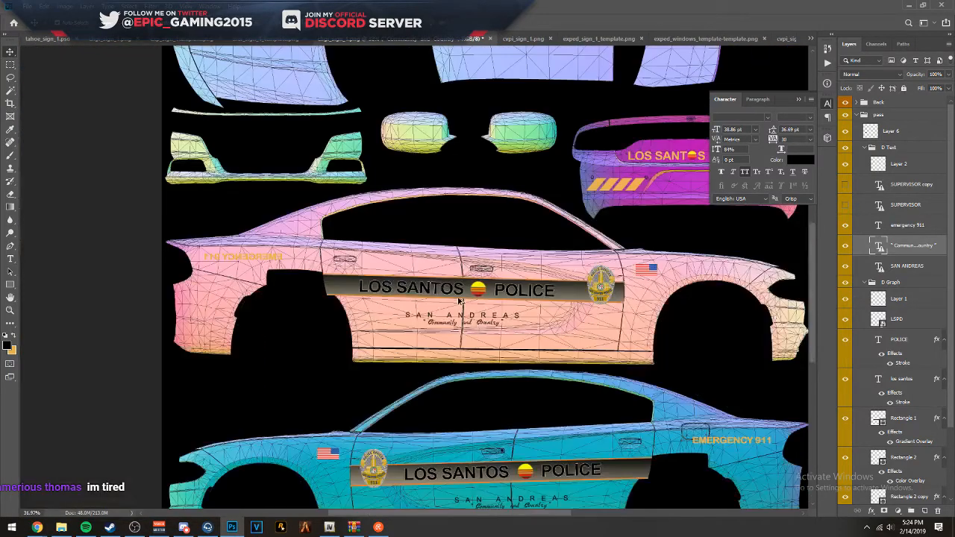
{"action": "scroll", "coordinate": [269, 239], "scroll_direction": "up", "scroll_amount": 5}
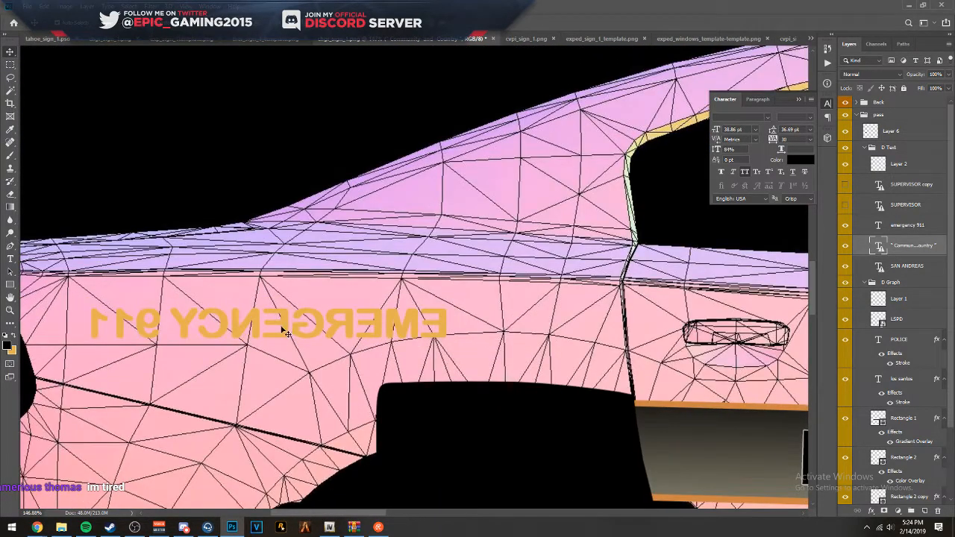
{"action": "left_click", "coordinate": [284, 330]}
{"action": "right_click", "coordinate": [284, 331]}
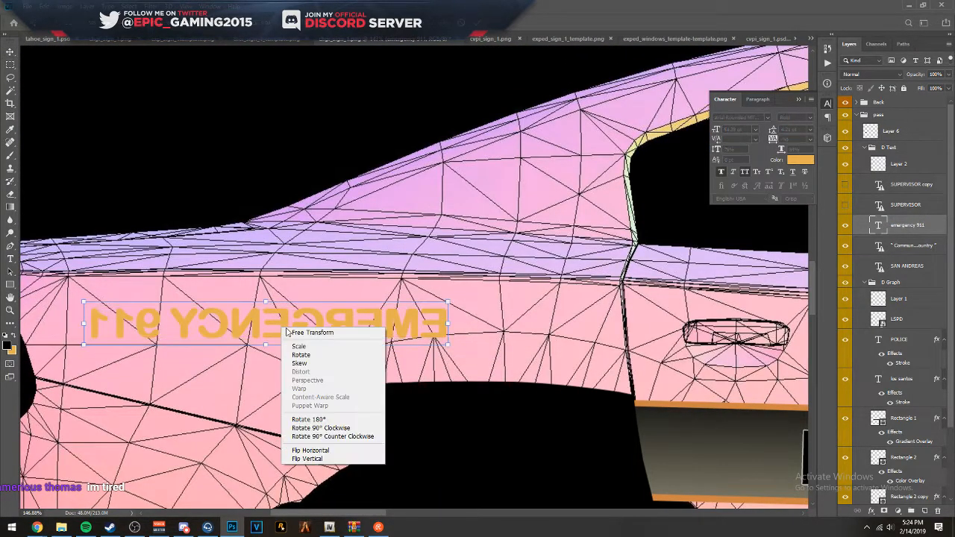
{"action": "left_click", "coordinate": [345, 451]}
{"action": "key", "text": "Return"}
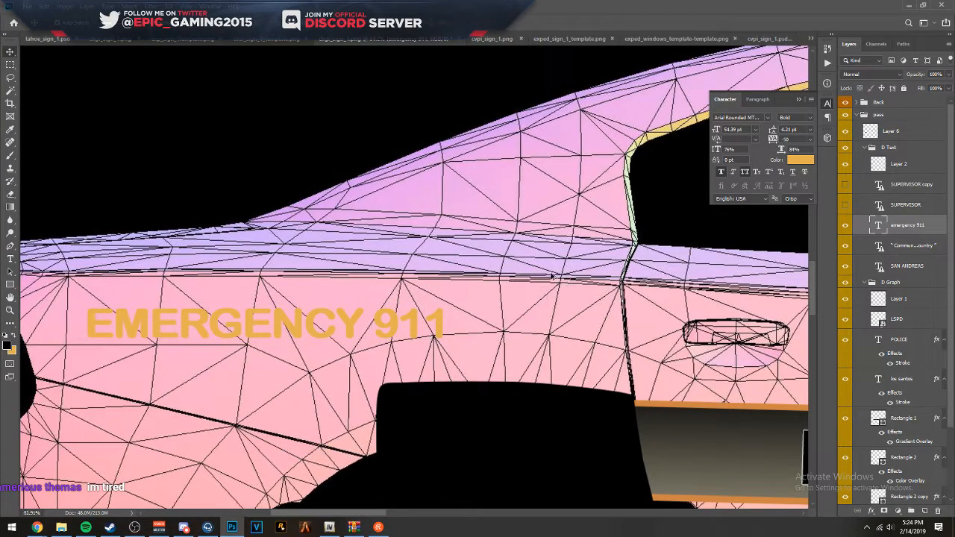
- Examine the whole template, comparing both sides' decals and checking the rear, roof and hood panels
{"action": "scroll", "coordinate": [565, 293], "scroll_direction": "down", "scroll_amount": 6}
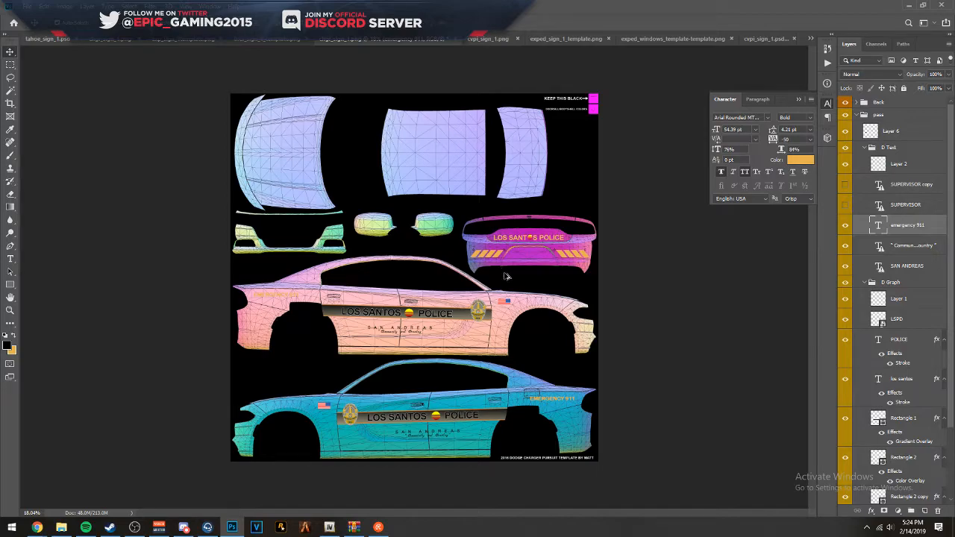
{"action": "scroll", "coordinate": [450, 392], "scroll_direction": "up", "scroll_amount": 2}
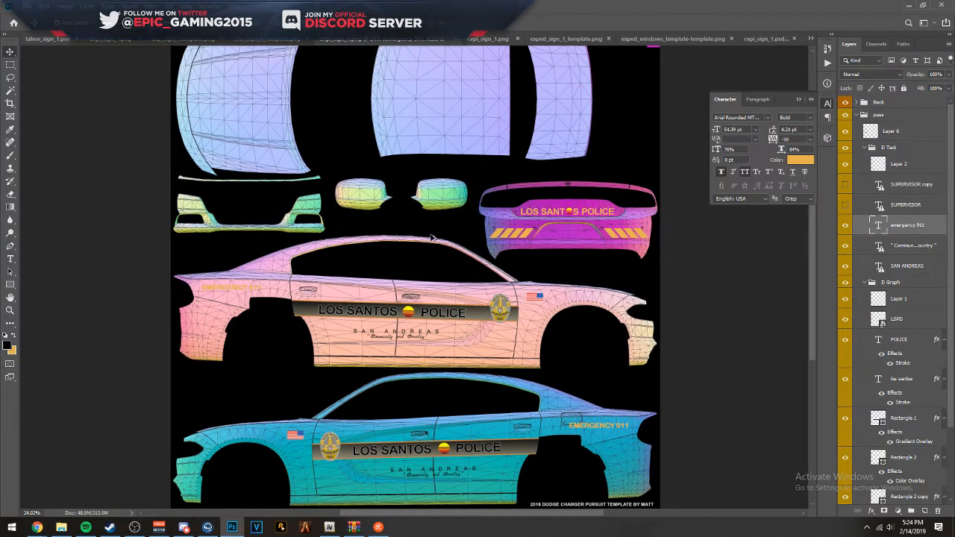
{"action": "left_click_drag", "start_coordinate": [503, 143], "coordinate": [529, 182]}
{"action": "scroll", "coordinate": [606, 374], "scroll_direction": "up", "scroll_amount": 7}
{"action": "scroll", "coordinate": [542, 309], "scroll_direction": "down", "scroll_amount": 8}
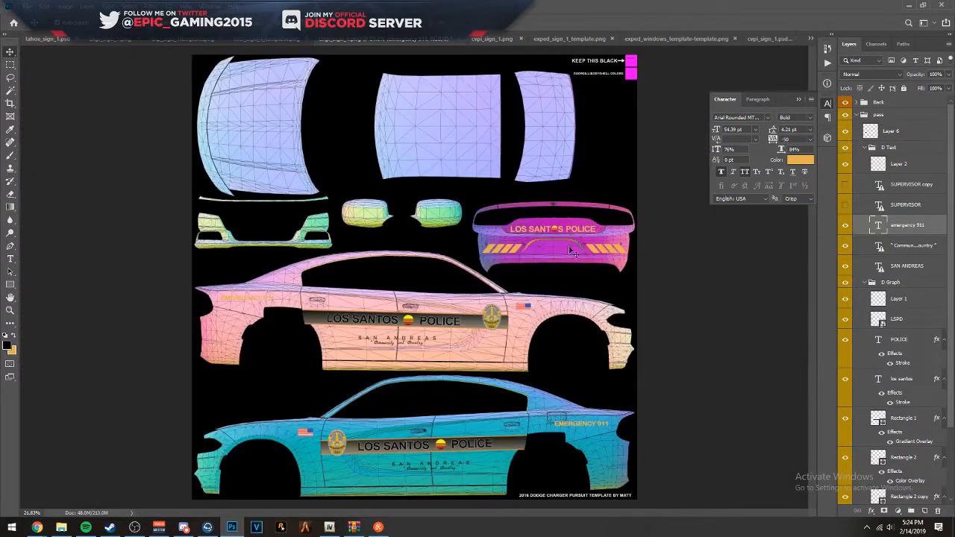
{"action": "scroll", "coordinate": [431, 155], "scroll_direction": "down", "scroll_amount": 2}
{"action": "scroll", "coordinate": [431, 157], "scroll_direction": "up", "scroll_amount": 1}
{"action": "left_click_drag", "start_coordinate": [428, 141], "coordinate": [428, 204]}
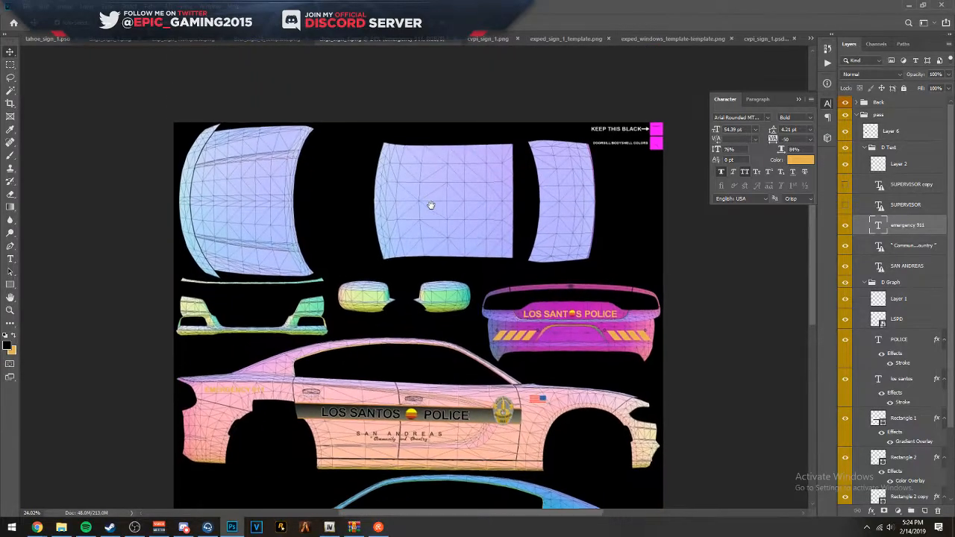
{"action": "scroll", "coordinate": [918, 287], "scroll_direction": "down", "scroll_amount": 3}
{"action": "scroll", "coordinate": [918, 287], "scroll_direction": "up", "scroll_amount": 3}
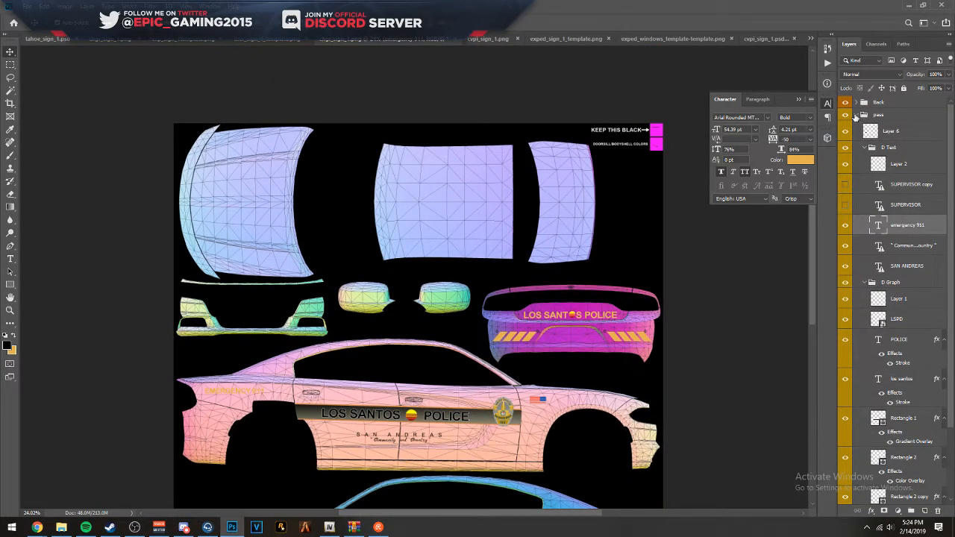
- Collapse the pass group and add a new layer above Layer 5 in Group 2
{"action": "left_click", "coordinate": [856, 116]}
{"action": "left_click", "coordinate": [907, 163]}
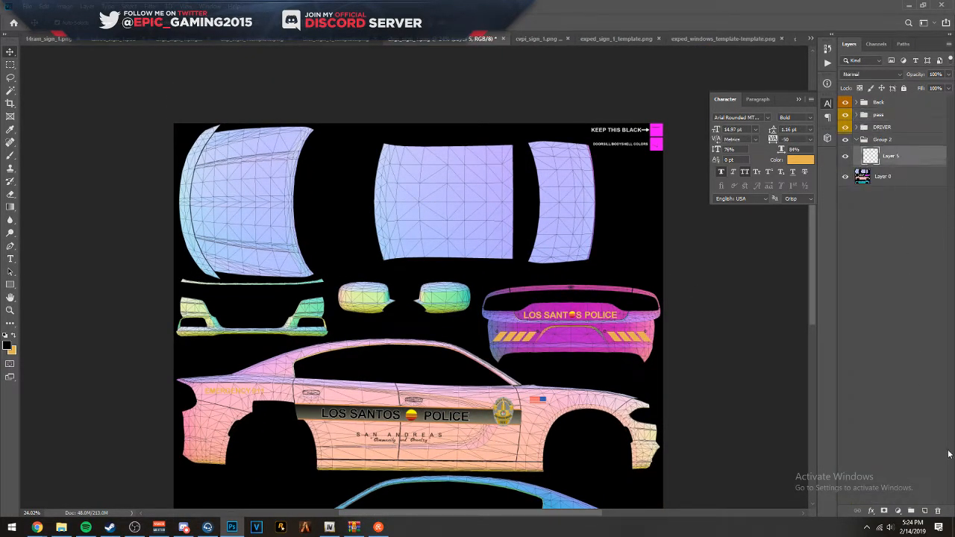
{"action": "left_click", "coordinate": [925, 511]}
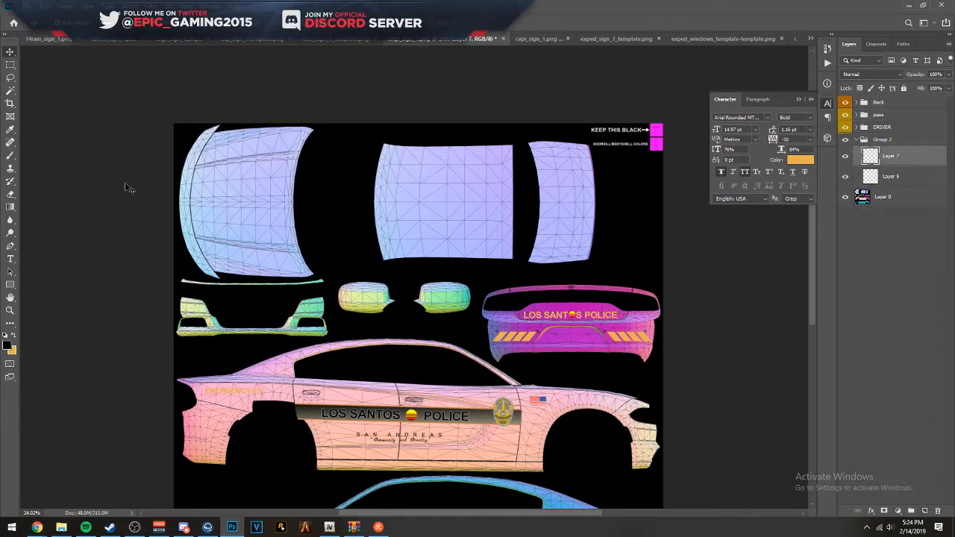
- Draw a closed Pen path around the roof panel, keeping it slightly outside the panel's edges
{"action": "left_click", "coordinate": [11, 245]}
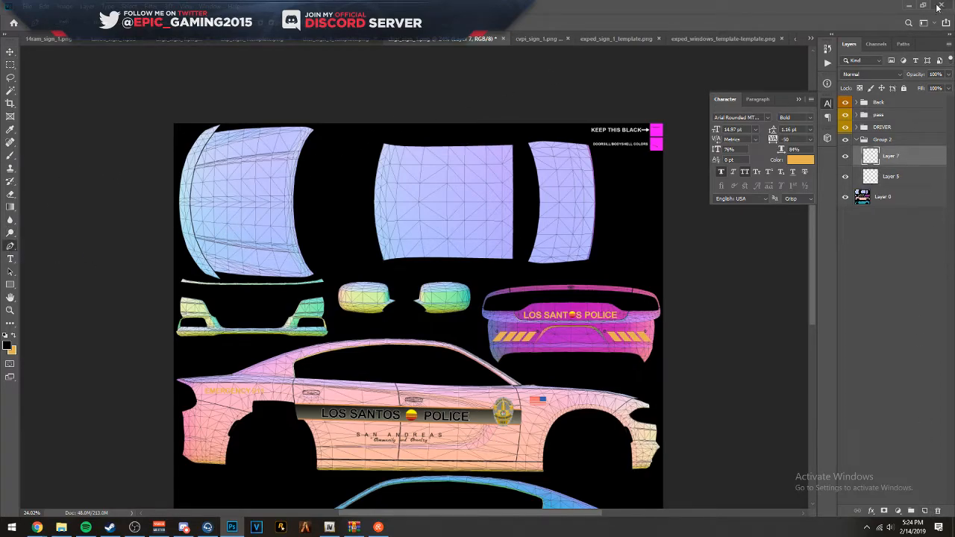
{"action": "left_click", "coordinate": [394, 141]}
{"action": "left_click", "coordinate": [381, 140]}
{"action": "left_click_drag", "start_coordinate": [371, 192], "coordinate": [370, 203]}
{"action": "scroll", "coordinate": [376, 171], "scroll_direction": "up", "scroll_amount": 4}
{"action": "scroll", "coordinate": [377, 186], "scroll_direction": "down", "scroll_amount": 2}
{"action": "left_click", "coordinate": [362, 311]}
{"action": "left_click", "coordinate": [383, 389]}
{"action": "left_click_drag", "start_coordinate": [448, 386], "coordinate": [468, 385]}
{"action": "left_click", "coordinate": [606, 373]}
{"action": "left_click", "coordinate": [656, 377]}
{"action": "left_click", "coordinate": [651, 126]}
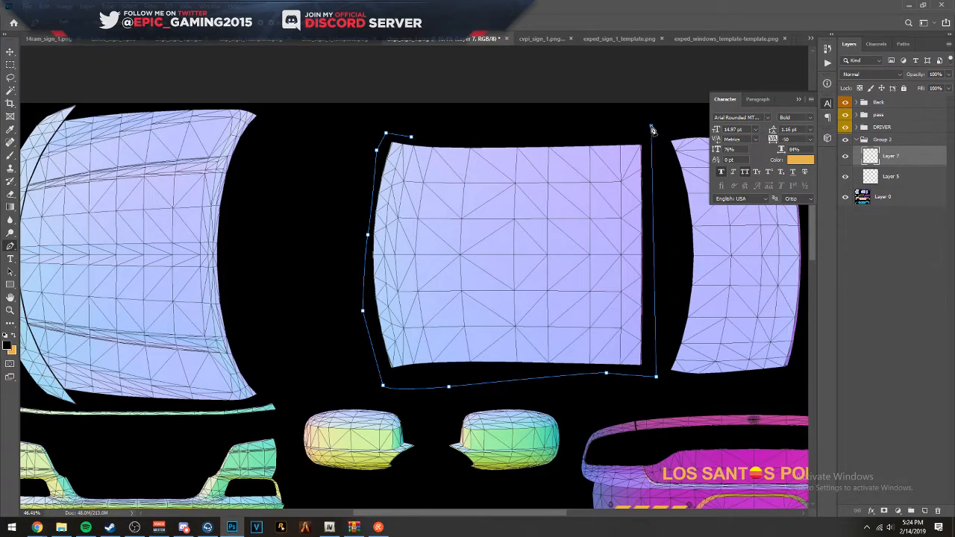
{"action": "left_click", "coordinate": [411, 136]}
- Fill the roof path with solid black (000000) in Normal mode at 100% opacity
{"action": "right_click", "coordinate": [428, 155]}
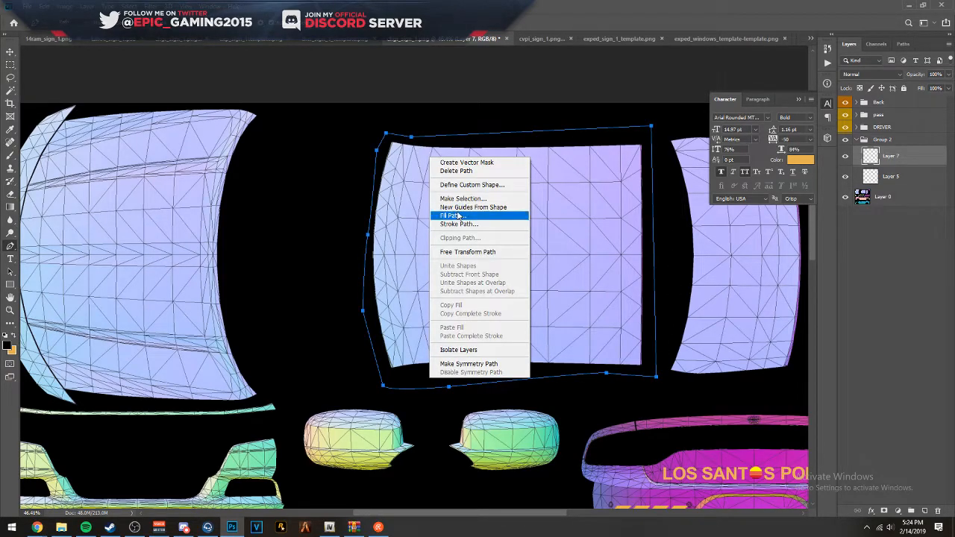
{"action": "left_click", "coordinate": [460, 217]}
{"action": "left_click", "coordinate": [415, 168]}
{"action": "left_click", "coordinate": [402, 194]}
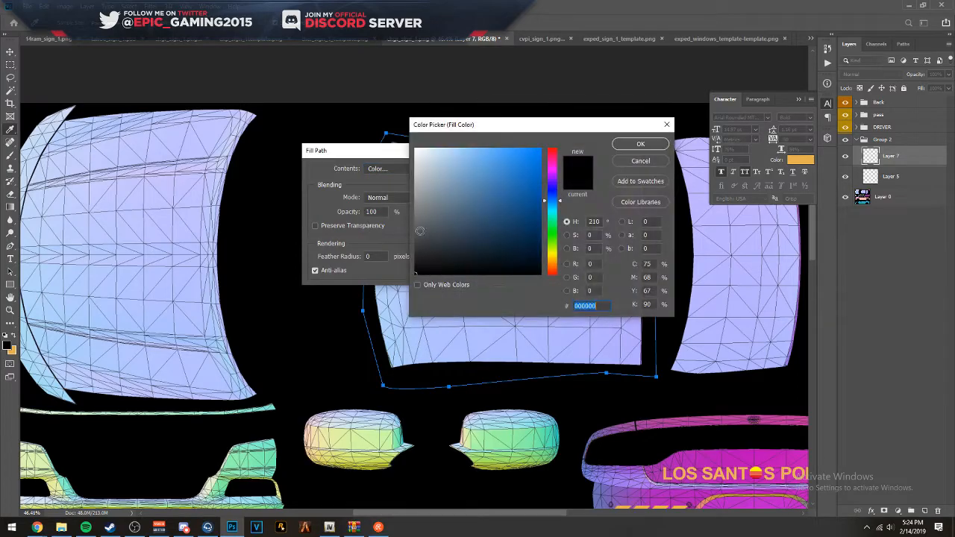
{"action": "left_click", "coordinate": [640, 143]}
{"action": "left_click", "coordinate": [466, 169]}
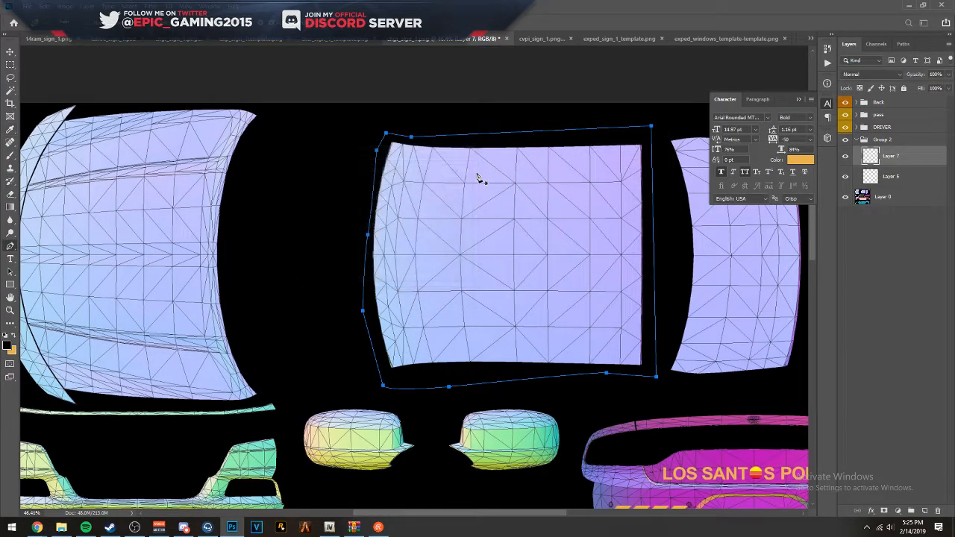
- Fill Layer 5 with solid black and lower its opacity to 20%
{"action": "scroll", "coordinate": [471, 383], "scroll_direction": "down", "scroll_amount": 5}
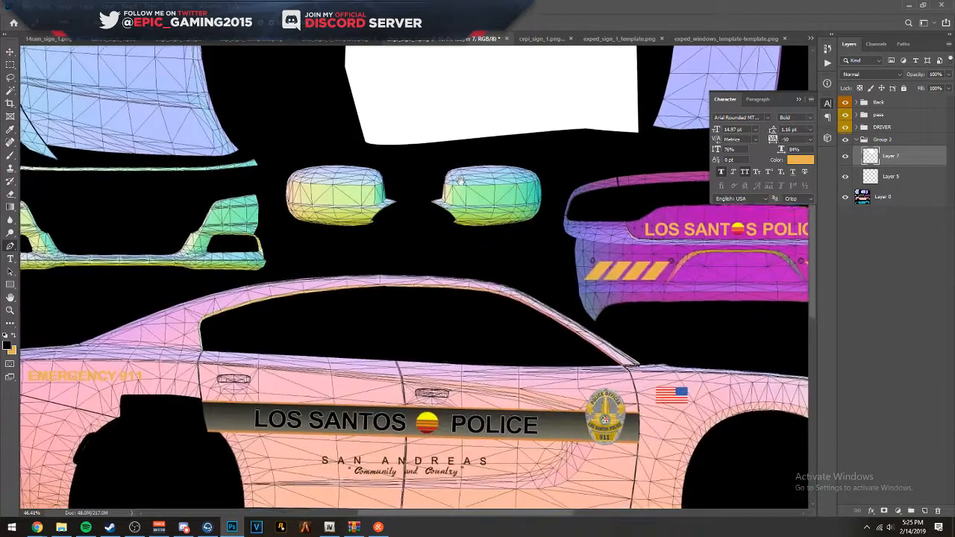
{"action": "scroll", "coordinate": [466, 207], "scroll_direction": "down", "scroll_amount": 4}
{"action": "scroll", "coordinate": [488, 418], "scroll_direction": "up", "scroll_amount": 6}
{"action": "left_click_drag", "start_coordinate": [476, 432], "coordinate": [545, 320]}
{"action": "left_click", "coordinate": [922, 179]}
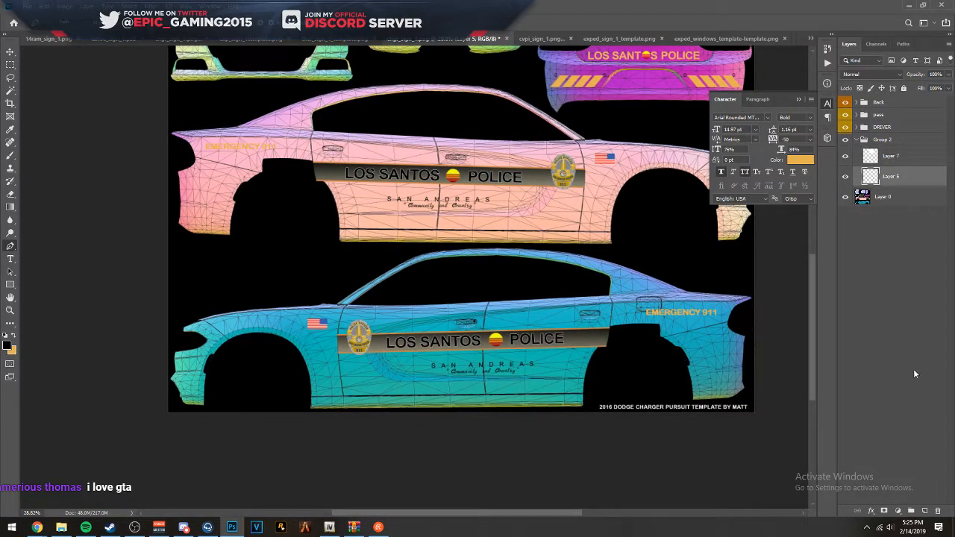
{"action": "left_click", "coordinate": [845, 178]}
{"action": "scroll", "coordinate": [631, 240], "scroll_direction": "down", "scroll_amount": 3}
{"action": "left_click", "coordinate": [845, 177]}
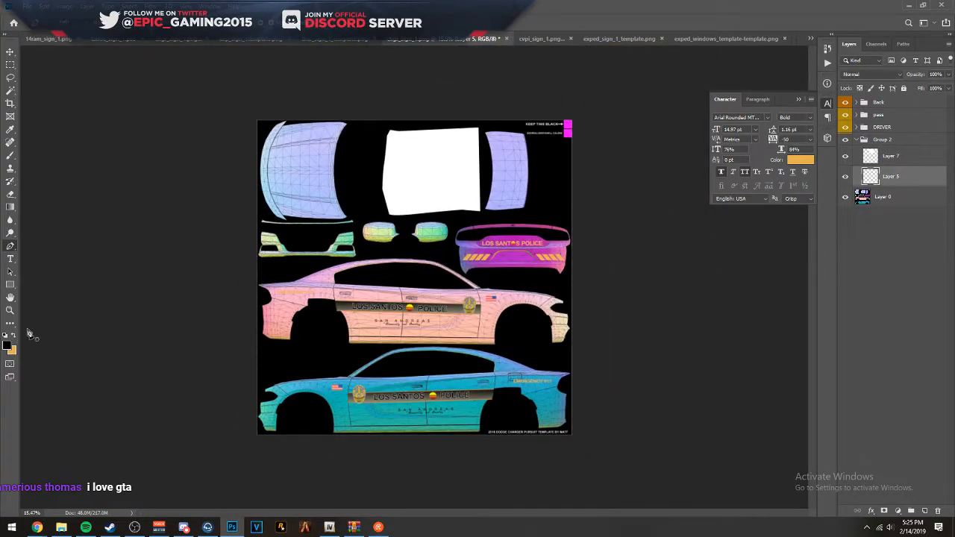
{"action": "left_click", "coordinate": [10, 155]}
{"action": "mouse_move", "coordinate": [347, 253]}
{"action": "left_mouse_down"}
{"action": "mouse_move", "coordinate": [298, 277]}
{"action": "mouse_move", "coordinate": [418, 328]}
{"action": "left_mouse_up"}
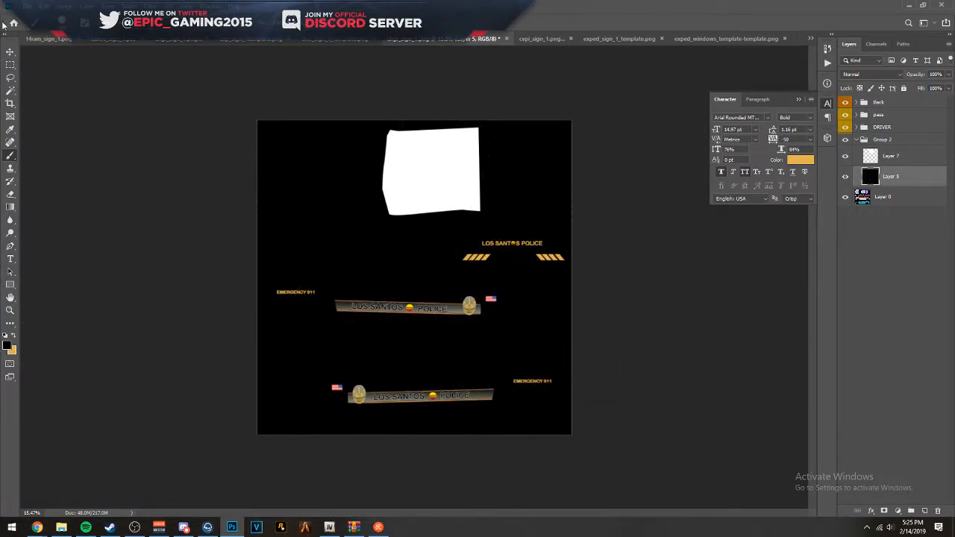
{"action": "left_click", "coordinate": [10, 51]}
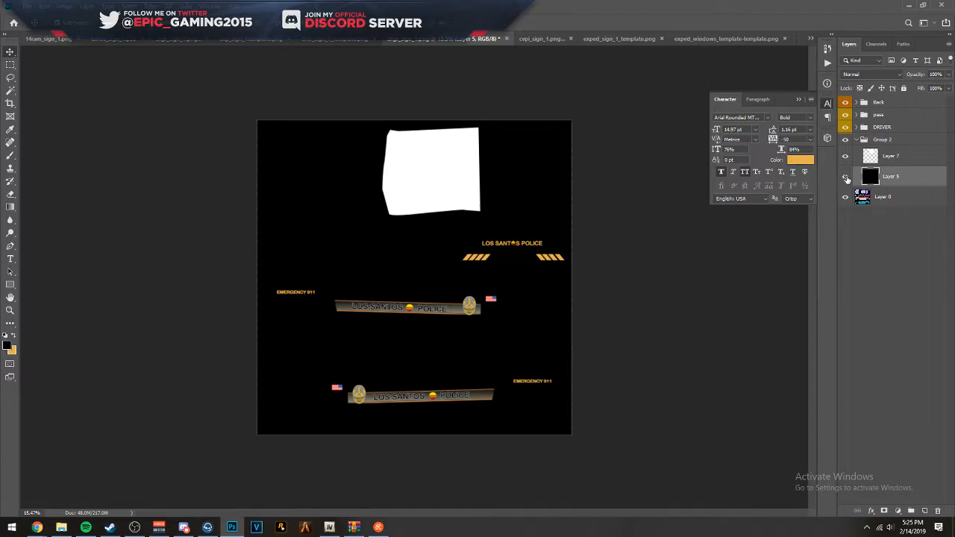
{"action": "key", "text": "2"}
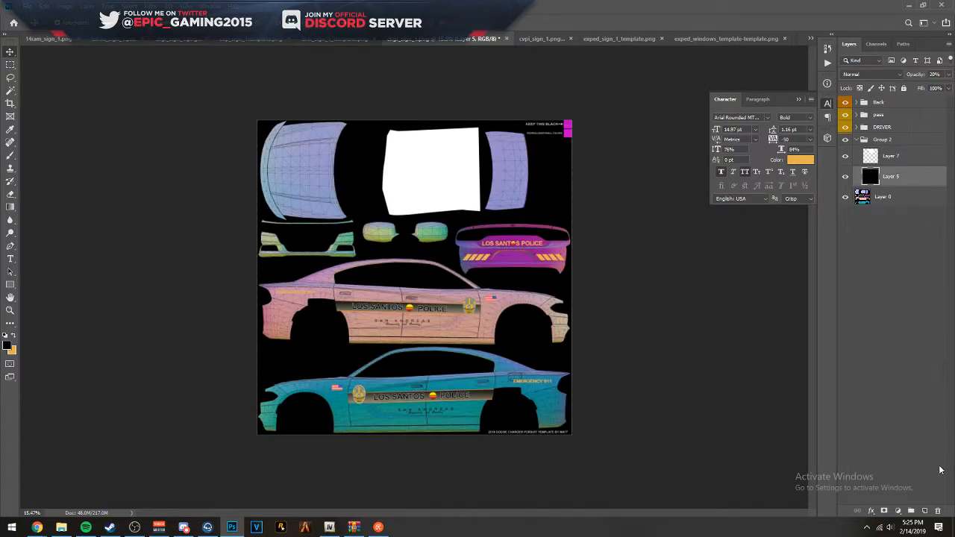
- Add a new layer above Layer 5 in Group 2 and ready the Pen tool near the blue side's windshield pillar
{"action": "left_click", "coordinate": [925, 511]}
{"action": "scroll", "coordinate": [426, 409], "scroll_direction": "up", "scroll_amount": 6}
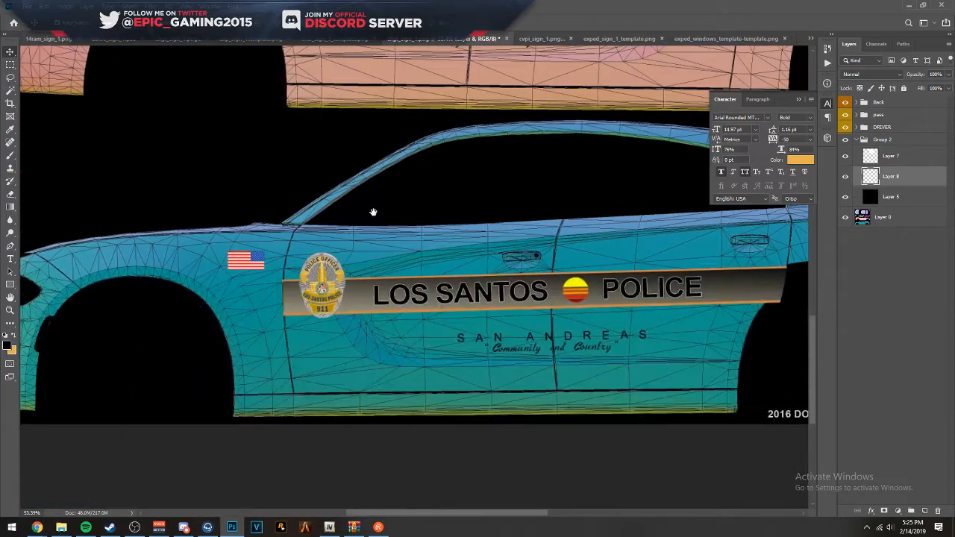
{"action": "left_click_drag", "start_coordinate": [373, 212], "coordinate": [391, 261]}
{"action": "scroll", "coordinate": [314, 379], "scroll_direction": "up", "scroll_amount": 4}
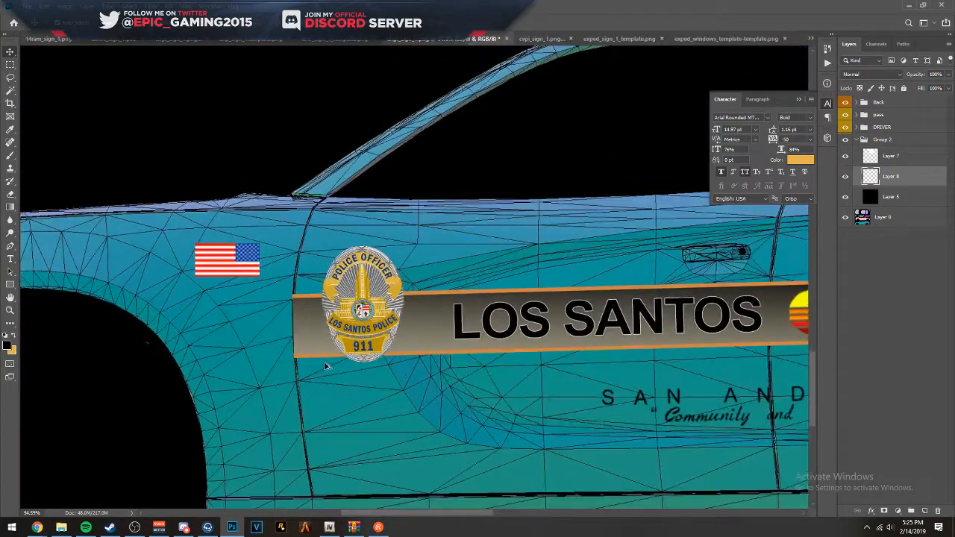
{"action": "left_click", "coordinate": [9, 248]}
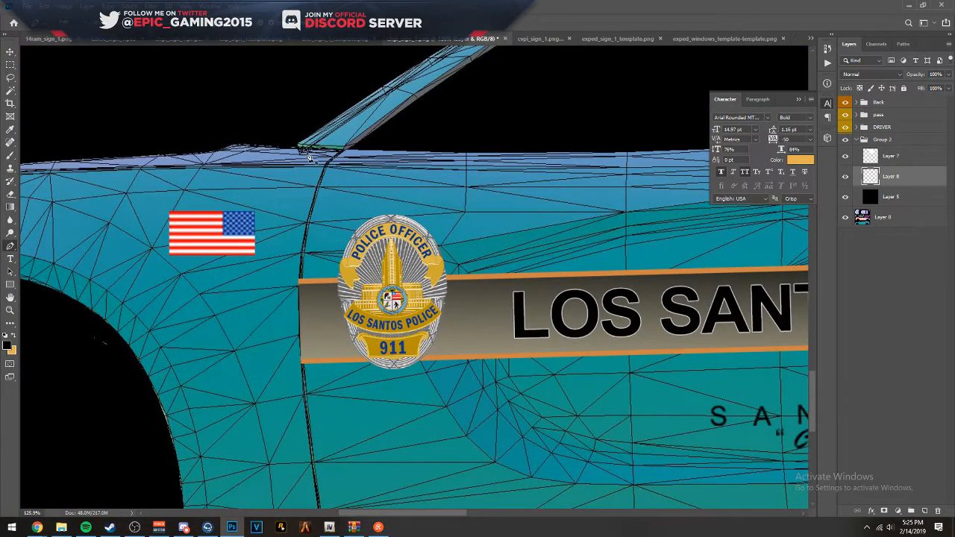
{"action": "scroll", "coordinate": [317, 155], "scroll_direction": "up", "scroll_amount": 4}
- Set the opacity of both the DRIVER and pass decal groups to 55%
{"action": "left_click", "coordinate": [900, 127]}
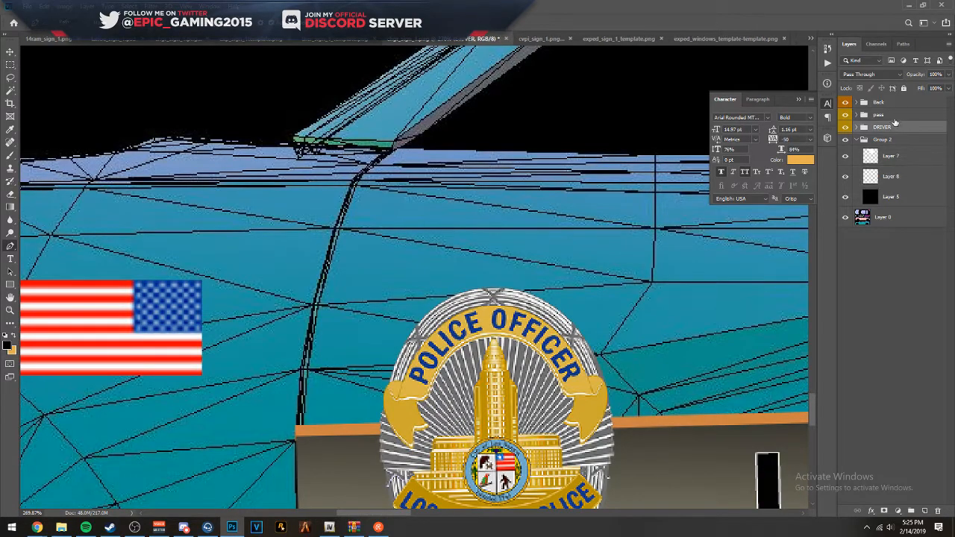
{"action": "key", "text": "5"}
{"action": "key", "text": "5"}
{"action": "left_click", "coordinate": [888, 116]}
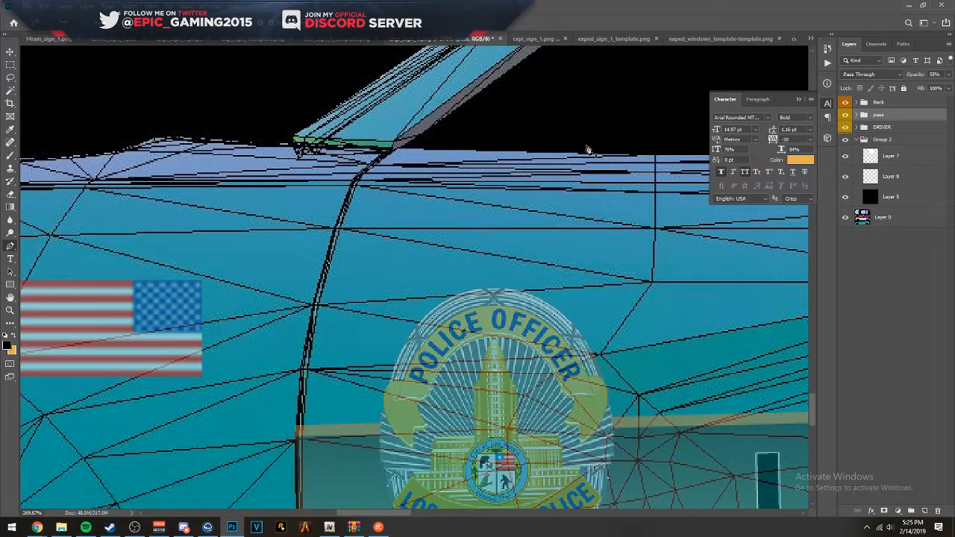
{"action": "scroll", "coordinate": [483, 158], "scroll_direction": "down", "scroll_amount": 12}
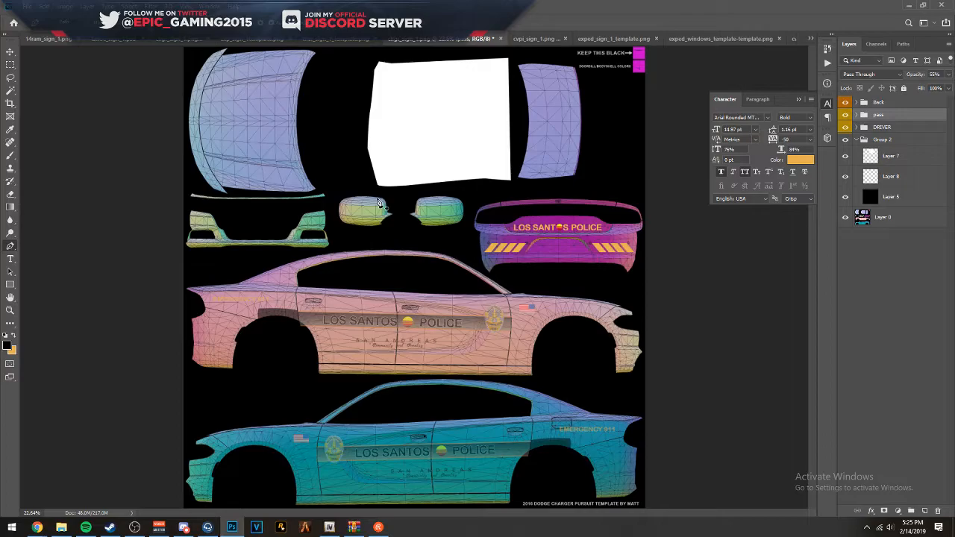
- Start a Pen path at the blue side's windshield pillar base and trace the front door seam down its upper curve
{"action": "scroll", "coordinate": [239, 400], "scroll_direction": "up", "scroll_amount": 8}
{"action": "scroll", "coordinate": [239, 399], "scroll_direction": "up", "scroll_amount": 10}
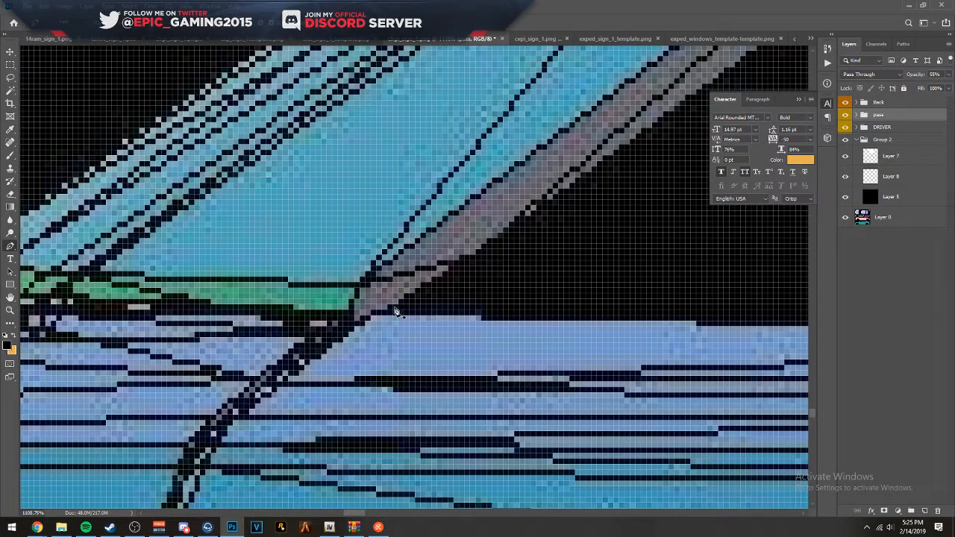
{"action": "scroll", "coordinate": [331, 313], "scroll_direction": "up", "scroll_amount": 5}
{"action": "left_click_drag", "start_coordinate": [307, 329], "coordinate": [417, 265]}
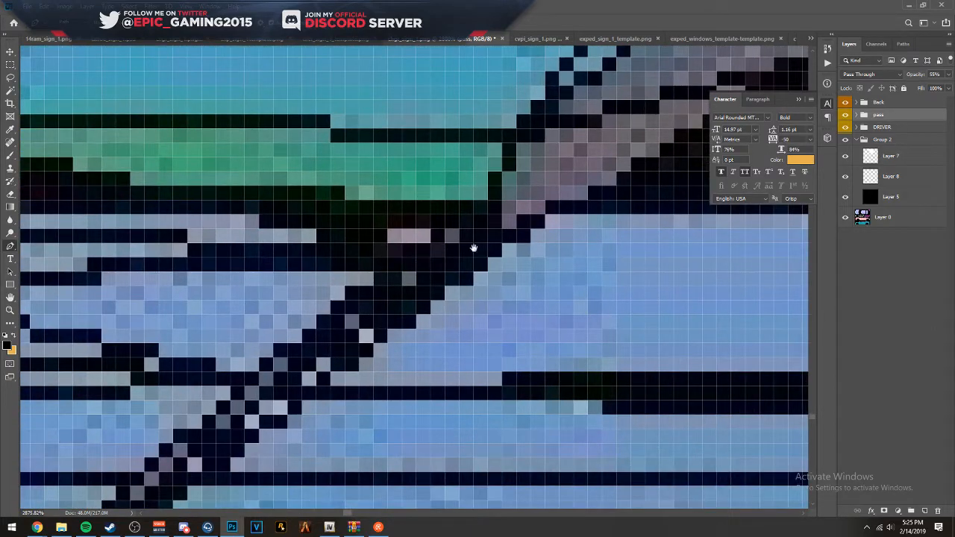
{"action": "left_click", "coordinate": [545, 200]}
{"action": "left_click", "coordinate": [302, 371]}
{"action": "scroll", "coordinate": [400, 322], "scroll_direction": "down", "scroll_amount": 7}
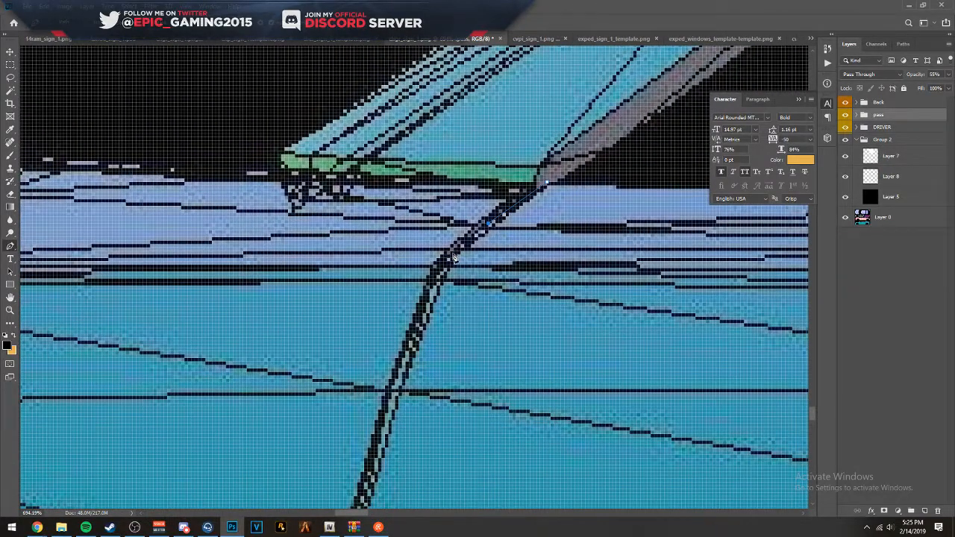
{"action": "left_click", "coordinate": [454, 252]}
{"action": "left_click", "coordinate": [439, 267]}
{"action": "left_click", "coordinate": [400, 383]}
{"action": "left_click_drag", "start_coordinate": [409, 403], "coordinate": [472, 279]}
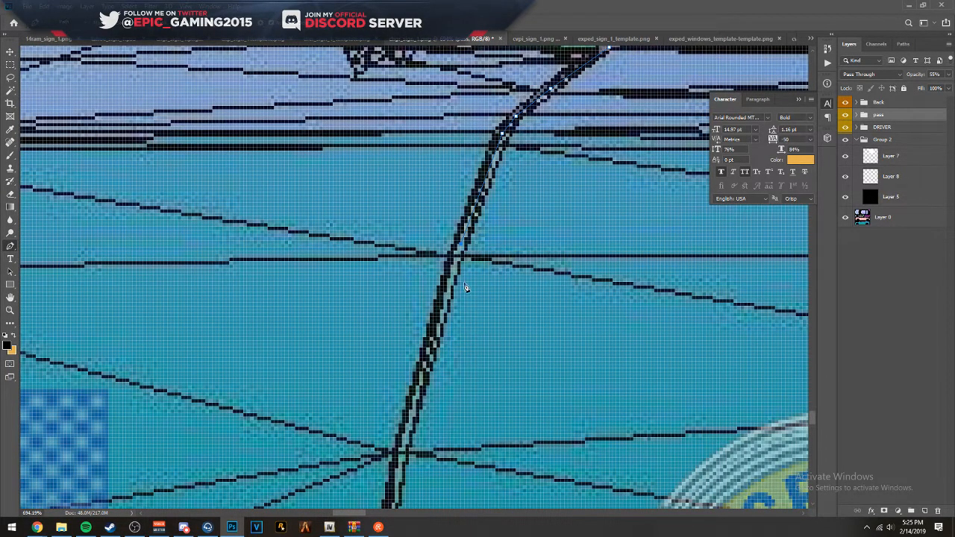
- Continue the Pen path down the front door seam to just above the decal stripe's upper orange edge
{"action": "scroll", "coordinate": [464, 288], "scroll_direction": "up", "scroll_amount": 3}
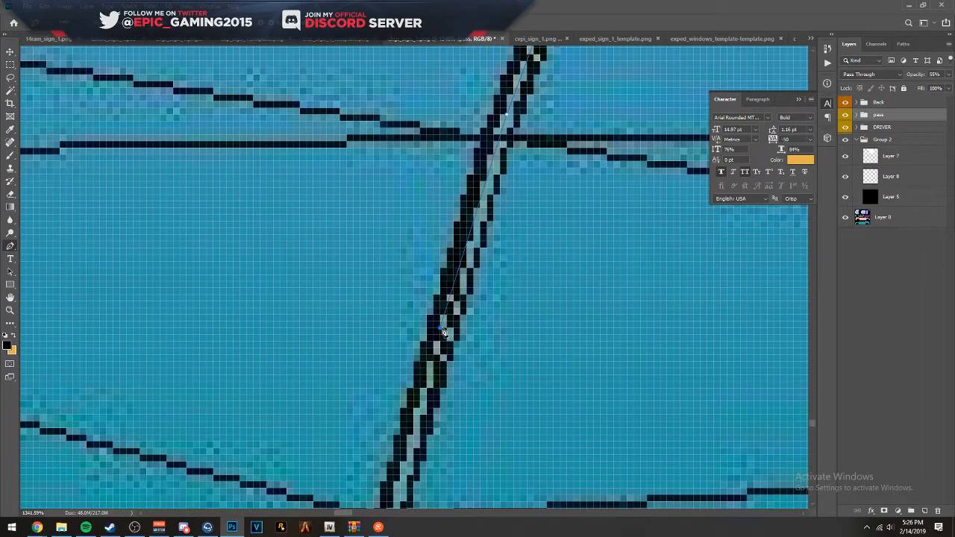
{"action": "left_click_drag", "start_coordinate": [458, 379], "coordinate": [458, 454]}
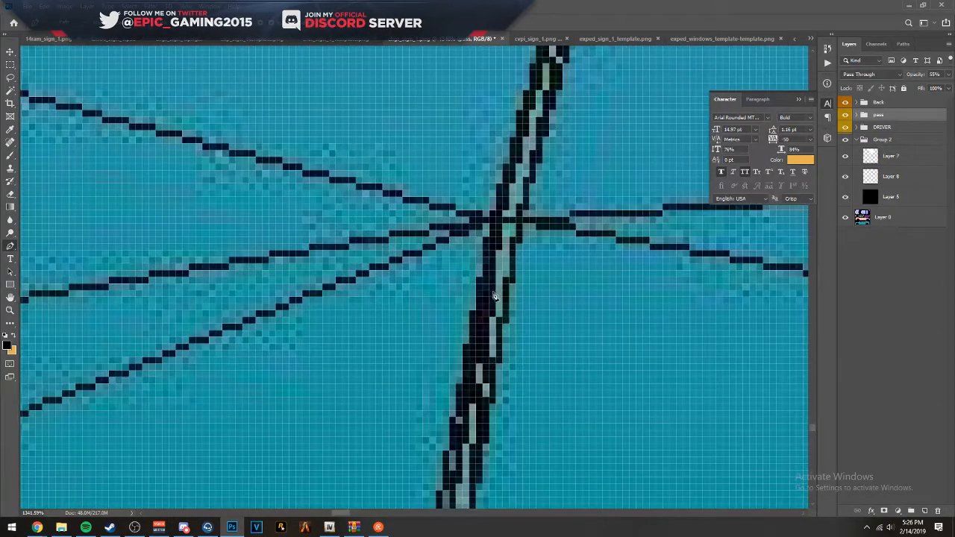
{"action": "scroll", "coordinate": [512, 304], "scroll_direction": "up", "scroll_amount": 5}
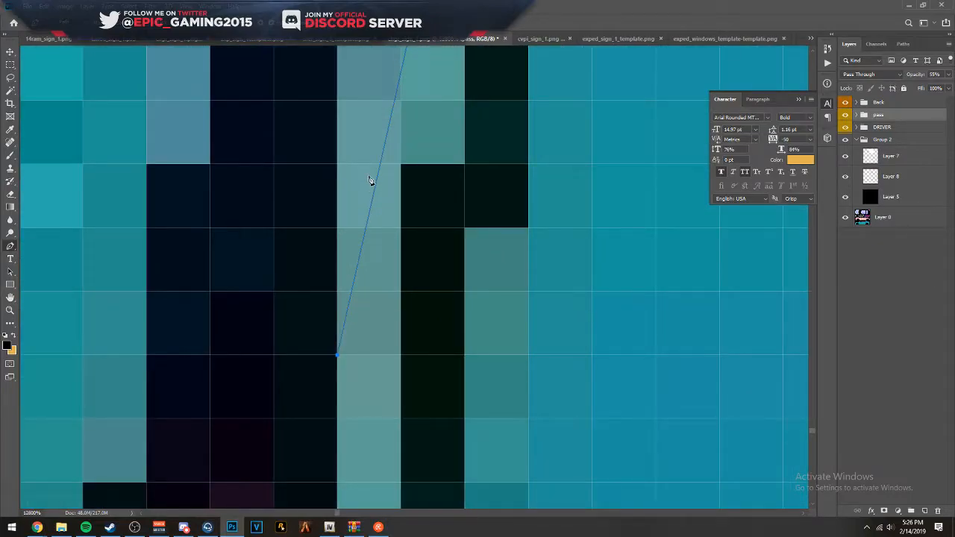
{"action": "scroll", "coordinate": [387, 141], "scroll_direction": "down", "scroll_amount": 5}
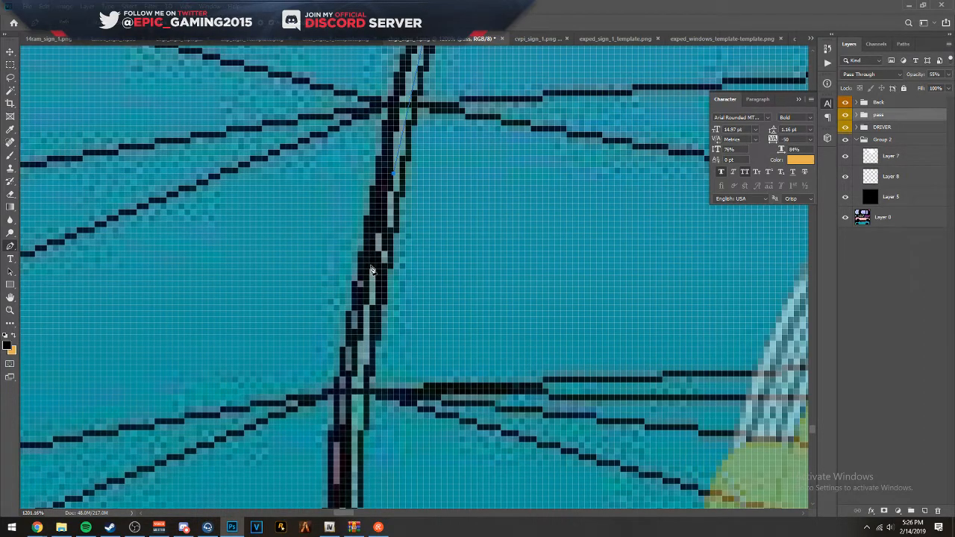
{"action": "left_click", "coordinate": [368, 289]}
{"action": "left_click", "coordinate": [352, 377]}
{"action": "scroll", "coordinate": [386, 239], "scroll_direction": "down", "scroll_amount": 6}
{"action": "left_click", "coordinate": [335, 246]}
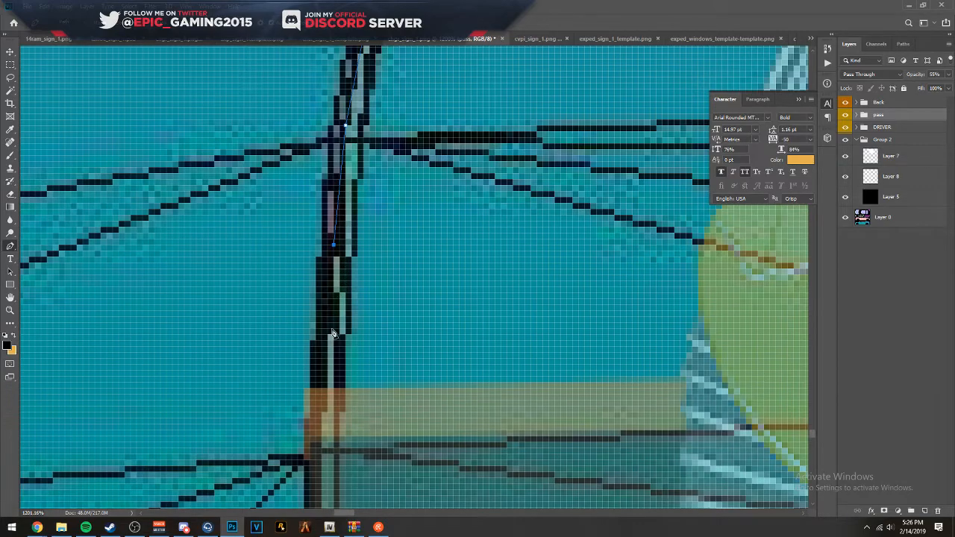
{"action": "left_click_drag", "start_coordinate": [348, 368], "coordinate": [358, 223]}
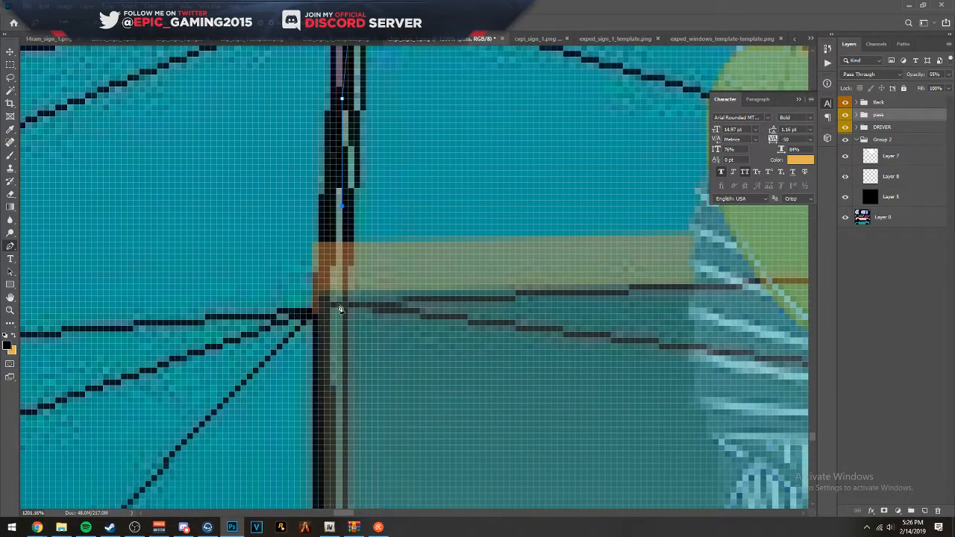
- Trace the front door seam with closely spaced path points across the faded decal stripe to just below its lower edge
{"action": "left_click", "coordinate": [333, 338]}
{"action": "left_click_drag", "start_coordinate": [346, 366], "coordinate": [344, 209]}
{"action": "left_click", "coordinate": [340, 274]}
{"action": "left_click_drag", "start_coordinate": [351, 331], "coordinate": [345, 177]}
{"action": "left_click_drag", "start_coordinate": [343, 301], "coordinate": [360, 171]}
{"action": "left_click_drag", "start_coordinate": [354, 280], "coordinate": [358, 240]}
{"action": "left_click", "coordinate": [358, 243]}
{"action": "left_click_drag", "start_coordinate": [366, 278], "coordinate": [366, 167]}
{"action": "left_click", "coordinate": [356, 228]}
{"action": "left_click_drag", "start_coordinate": [375, 278], "coordinate": [358, 221]}
{"action": "left_click_drag", "start_coordinate": [344, 175], "coordinate": [345, 163]}
{"action": "left_click", "coordinate": [358, 288]}
{"action": "left_click_drag", "start_coordinate": [363, 322], "coordinate": [357, 203]}
{"action": "left_click", "coordinate": [358, 258]}
{"action": "left_click_drag", "start_coordinate": [373, 295], "coordinate": [372, 202]}
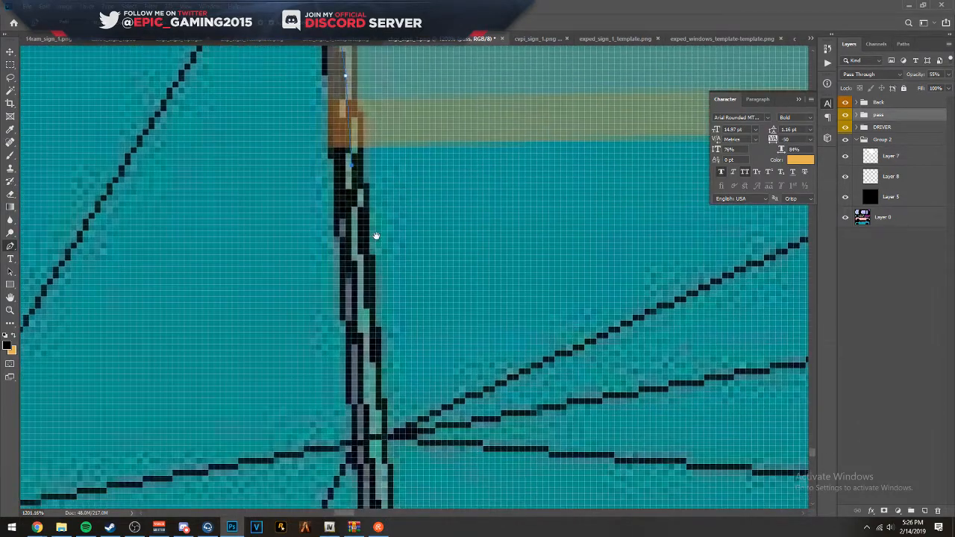
- Extend the Pen path down the lower front door seam to the corner where it meets the sill line
{"action": "scroll", "coordinate": [351, 196], "scroll_direction": "down", "scroll_amount": 4}
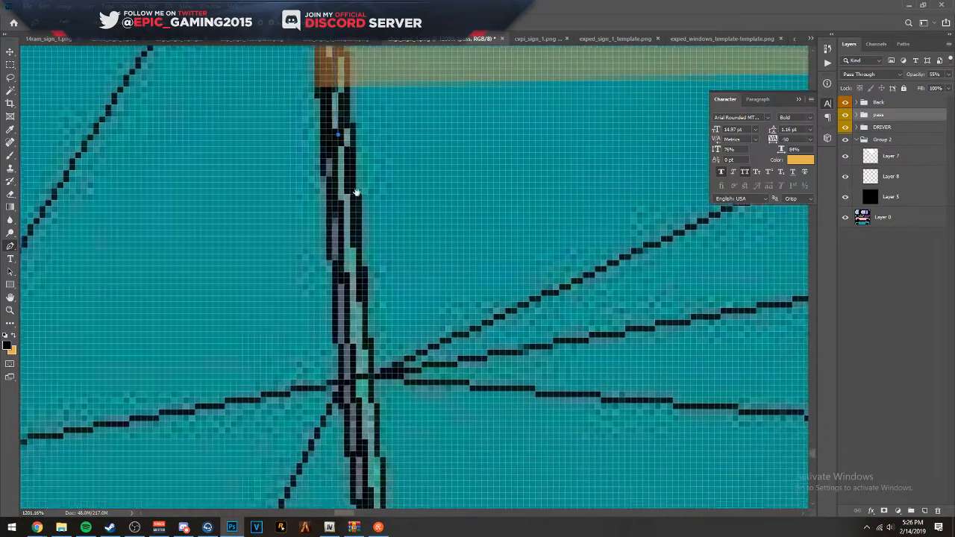
{"action": "scroll", "coordinate": [349, 289], "scroll_direction": "down", "scroll_amount": 3}
{"action": "scroll", "coordinate": [349, 298], "scroll_direction": "up", "scroll_amount": 3}
{"action": "scroll", "coordinate": [350, 329], "scroll_direction": "down", "scroll_amount": 1}
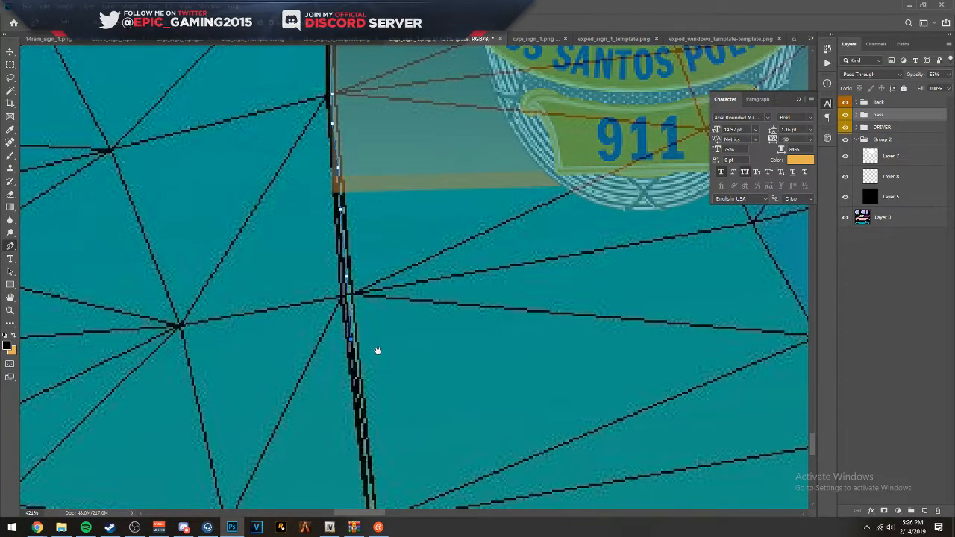
{"action": "scroll", "coordinate": [335, 246], "scroll_direction": "down", "scroll_amount": 1}
{"action": "scroll", "coordinate": [339, 243], "scroll_direction": "up", "scroll_amount": 2}
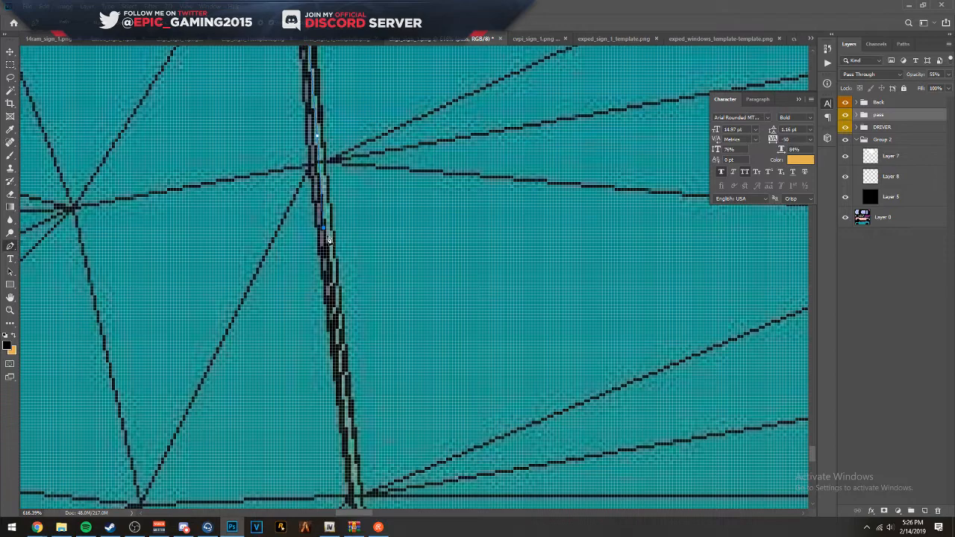
{"action": "left_click_drag", "start_coordinate": [328, 238], "coordinate": [312, 129]}
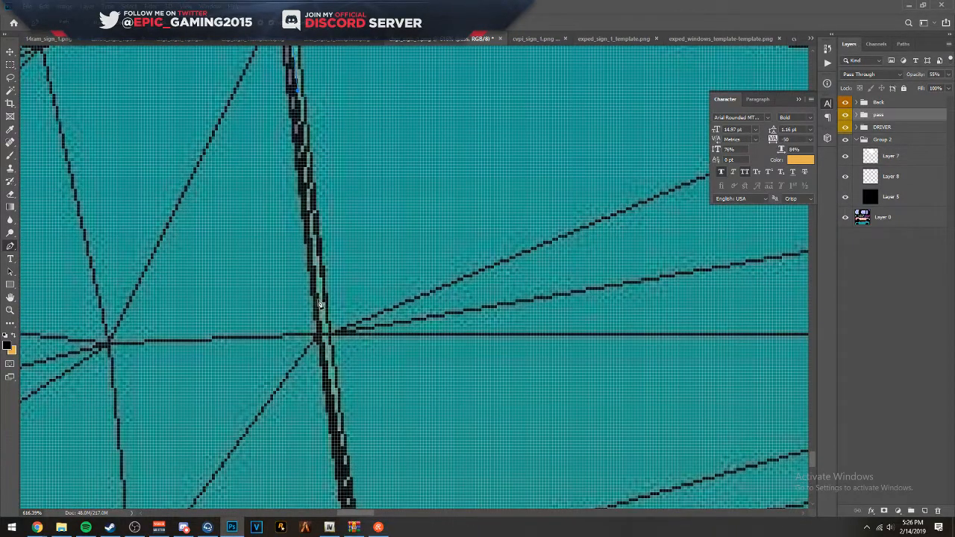
{"action": "left_click", "coordinate": [326, 336]}
{"action": "left_click_drag", "start_coordinate": [330, 344], "coordinate": [319, 77]}
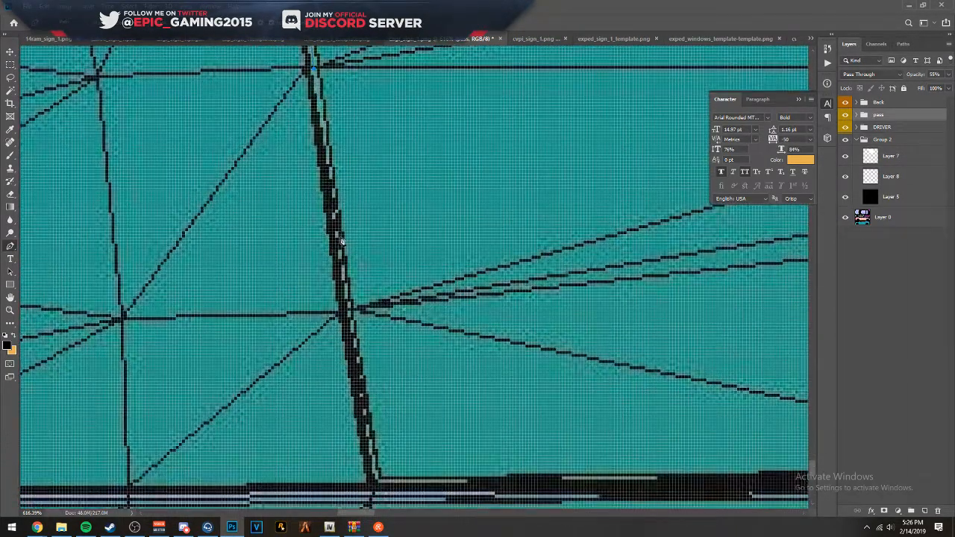
{"action": "left_click", "coordinate": [342, 281]}
{"action": "left_click_drag", "start_coordinate": [354, 316], "coordinate": [328, 144]}
{"action": "left_click", "coordinate": [341, 279]}
{"action": "left_click", "coordinate": [345, 306]}
{"action": "scroll", "coordinate": [345, 306], "scroll_direction": "down", "scroll_amount": 10}
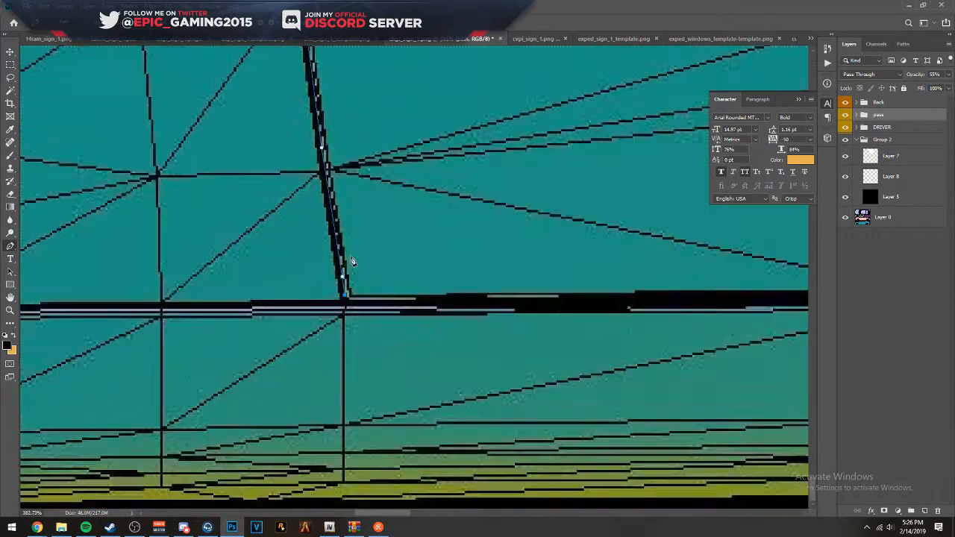
{"action": "scroll", "coordinate": [385, 191], "scroll_direction": "up", "scroll_amount": 10}
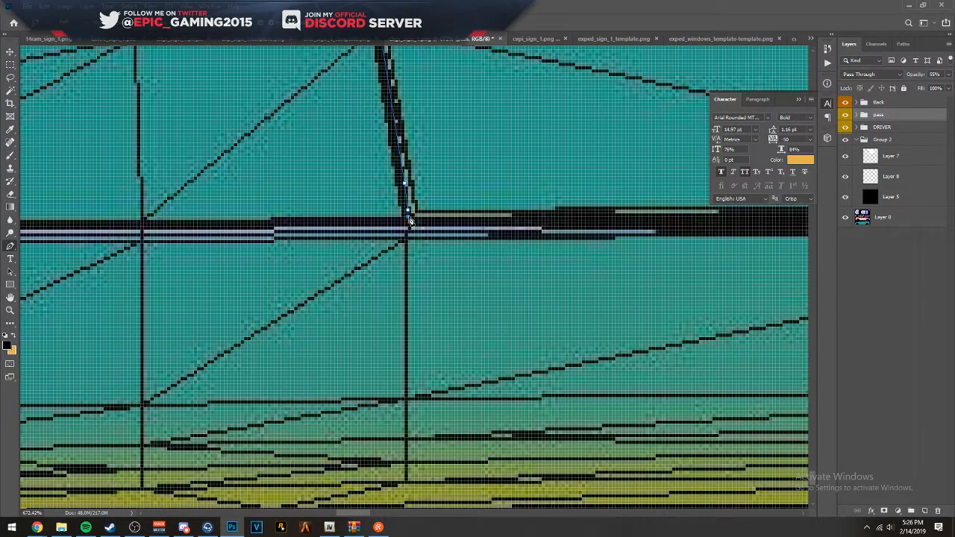
- Continue the Pen path along the blue side's sill line from the front door's lower corner to the seam between the two doors
{"action": "left_click", "coordinate": [539, 218]}
{"action": "left_click_drag", "start_coordinate": [534, 187], "coordinate": [143, 219]}
{"action": "left_click", "coordinate": [556, 254]}
{"action": "scroll", "coordinate": [567, 229], "scroll_direction": "down", "scroll_amount": 12}
{"action": "left_click_drag", "start_coordinate": [563, 227], "coordinate": [347, 248]}
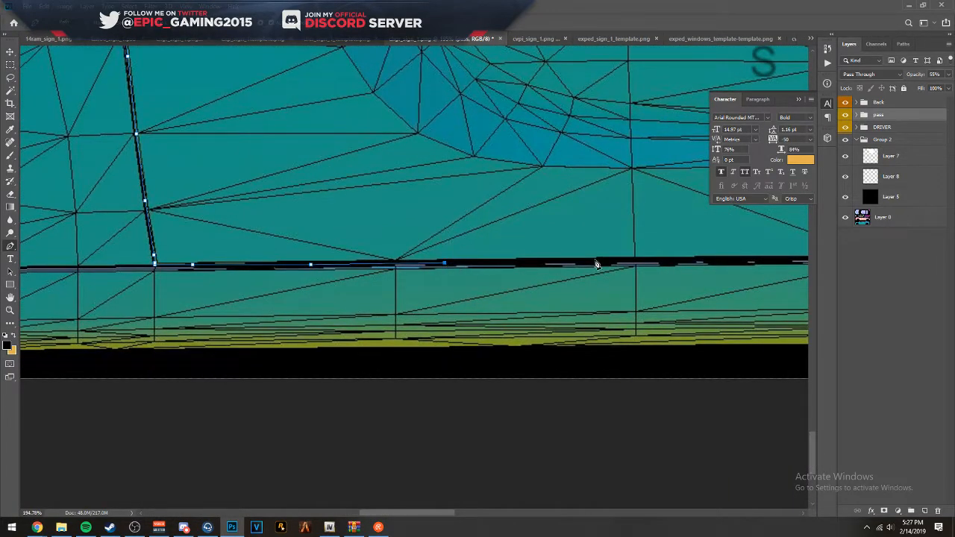
{"action": "left_click_drag", "start_coordinate": [633, 266], "coordinate": [274, 262]}
{"action": "left_click", "coordinate": [438, 266]}
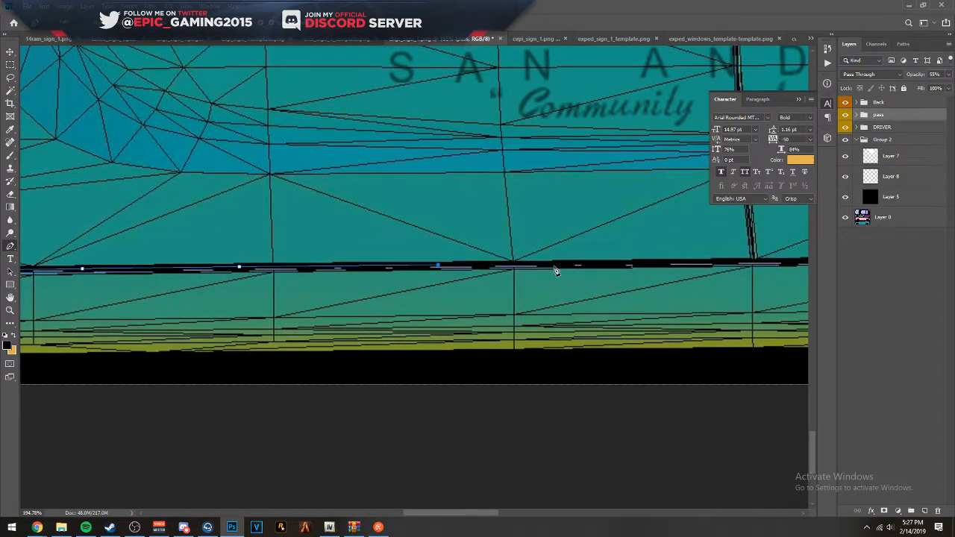
{"action": "left_click", "coordinate": [574, 266]}
{"action": "left_click_drag", "start_coordinate": [602, 266], "coordinate": [283, 249]}
{"action": "left_click", "coordinate": [447, 247]}
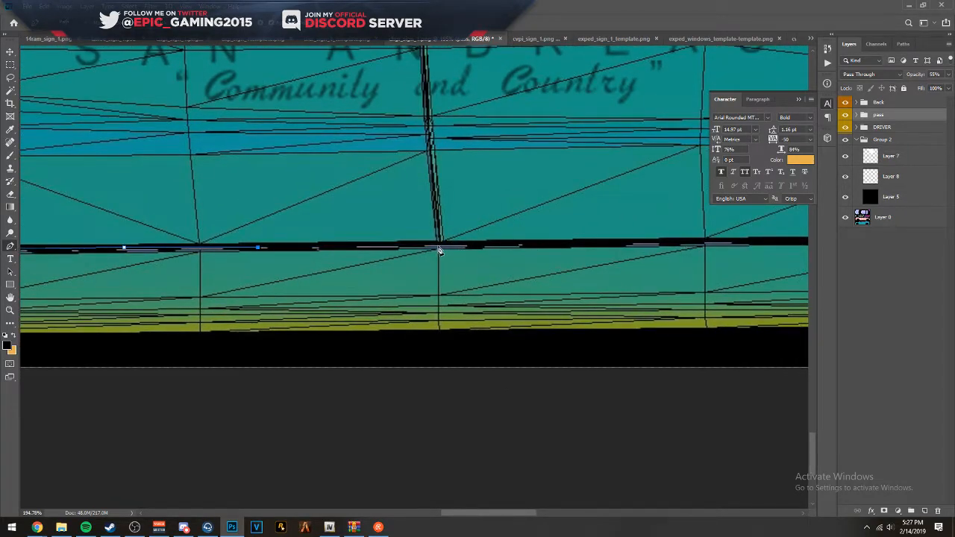
{"action": "left_click_drag", "start_coordinate": [630, 243], "coordinate": [356, 256]}
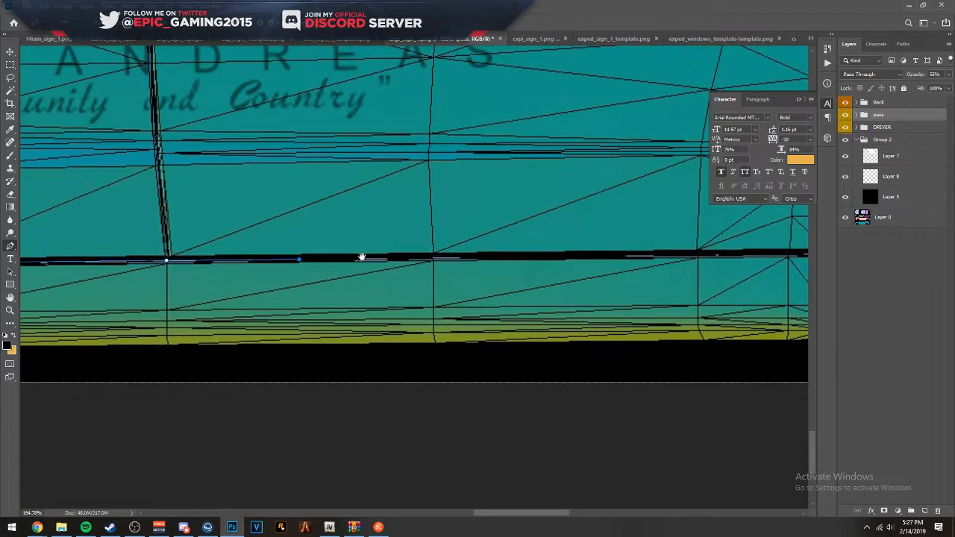
- Extend the Pen path along the sill line below the rear door to the edge of the rear wheel arch
{"action": "left_click", "coordinate": [447, 258]}
{"action": "left_click", "coordinate": [545, 256]}
{"action": "left_click", "coordinate": [561, 257]}
{"action": "left_click_drag", "start_coordinate": [651, 260], "coordinate": [314, 243]}
{"action": "left_click", "coordinate": [452, 237]}
- Route the Pen path through the black area beside the rear wheel arch up to the base of the rear door seam
{"action": "scroll", "coordinate": [549, 196], "scroll_direction": "down", "scroll_amount": 4}
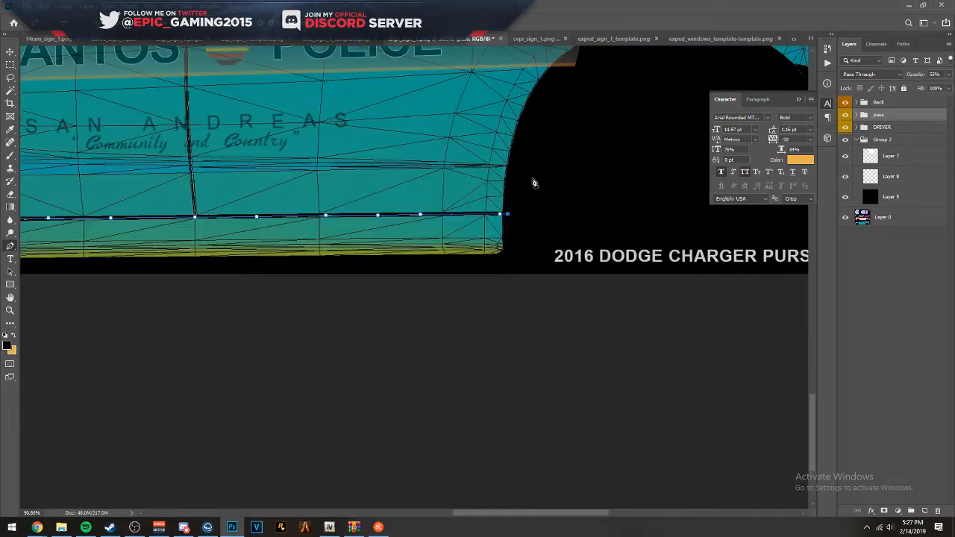
{"action": "scroll", "coordinate": [534, 185], "scroll_direction": "down", "scroll_amount": 2}
{"action": "scroll", "coordinate": [522, 150], "scroll_direction": "up", "scroll_amount": 1}
{"action": "left_click", "coordinate": [543, 100]}
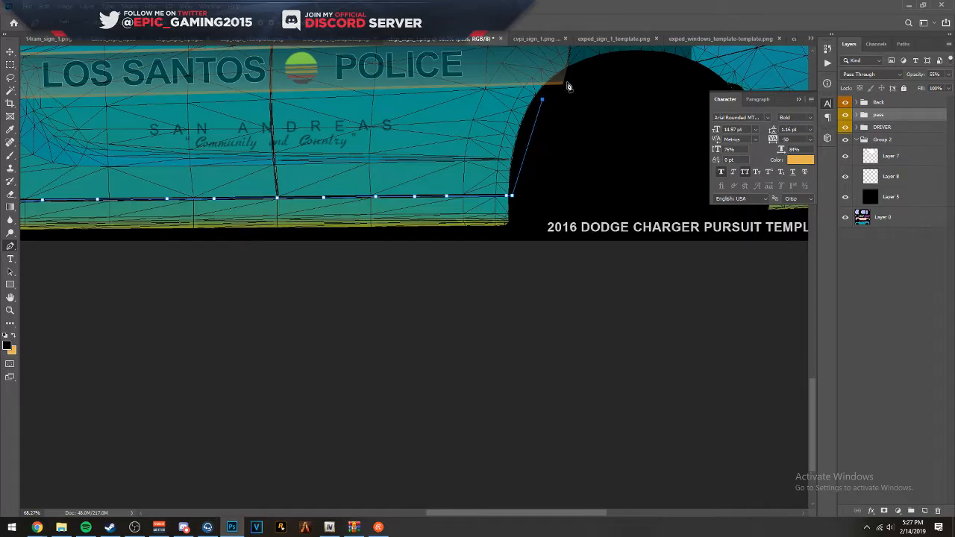
{"action": "scroll", "coordinate": [567, 89], "scroll_direction": "up", "scroll_amount": 5}
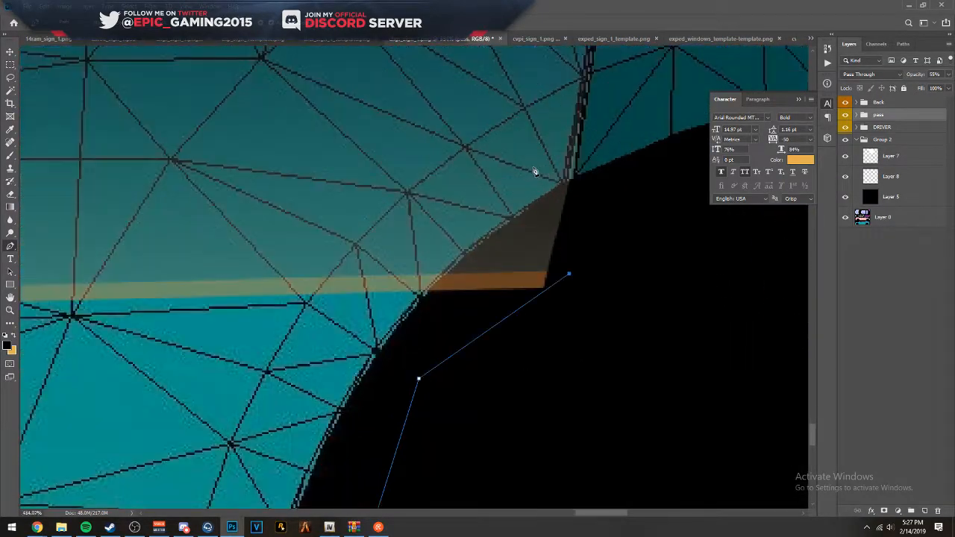
{"action": "scroll", "coordinate": [535, 168], "scroll_direction": "up", "scroll_amount": 2}
{"action": "left_click_drag", "start_coordinate": [585, 223], "coordinate": [585, 216]}
{"action": "left_click", "coordinate": [591, 183]}
{"action": "left_click_drag", "start_coordinate": [578, 145], "coordinate": [505, 250]}
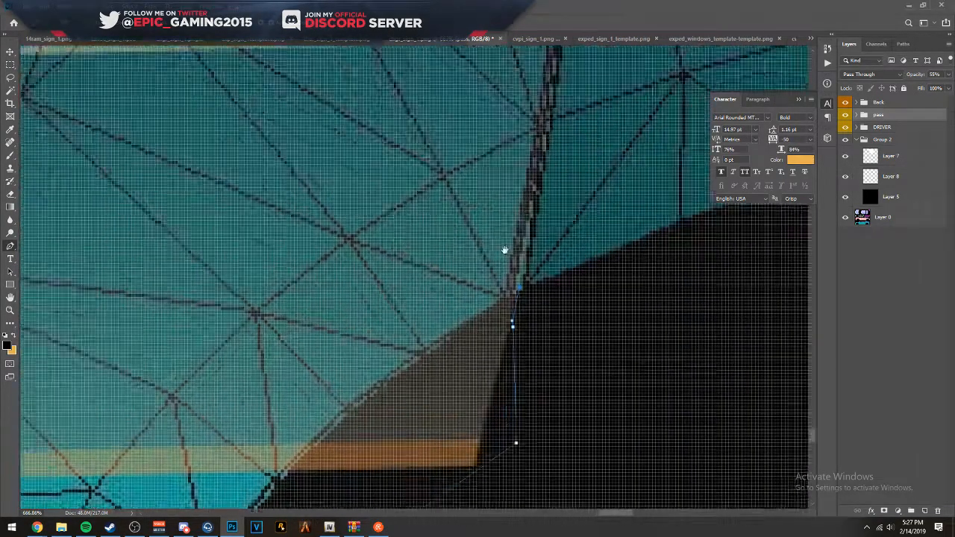
- Trace the rear door seam with the Pen path from the wheel arch up past the decal stripe to the body crease below the window
{"action": "left_click", "coordinate": [507, 137]}
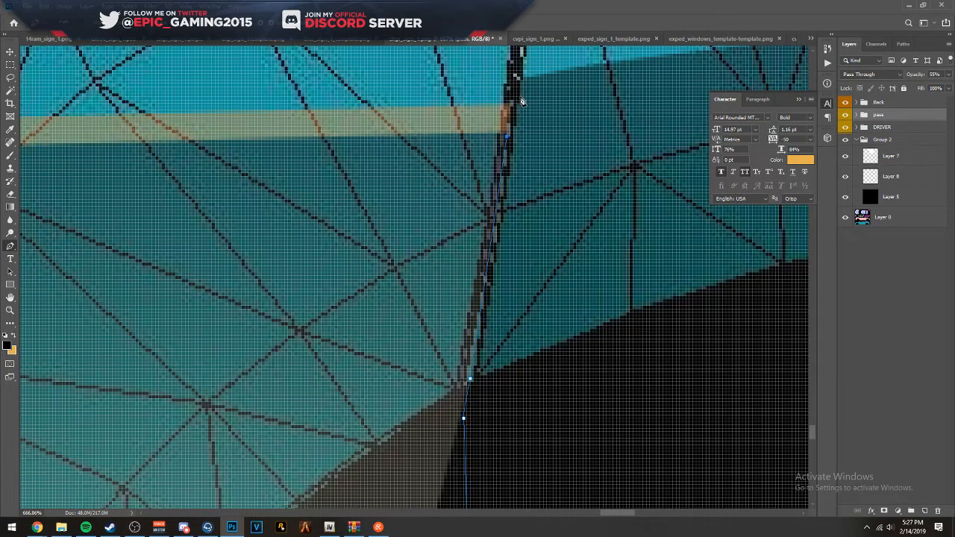
{"action": "left_click_drag", "start_coordinate": [522, 103], "coordinate": [491, 259]}
{"action": "left_click", "coordinate": [505, 151]}
{"action": "left_click_drag", "start_coordinate": [515, 124], "coordinate": [475, 261]}
{"action": "left_click", "coordinate": [469, 262]}
{"action": "left_click", "coordinate": [479, 146]}
{"action": "left_click_drag", "start_coordinate": [481, 135], "coordinate": [461, 279]}
{"action": "left_click", "coordinate": [473, 140]}
{"action": "left_click_drag", "start_coordinate": [476, 172], "coordinate": [411, 366]}
{"action": "left_click_drag", "start_coordinate": [427, 184], "coordinate": [436, 263]}
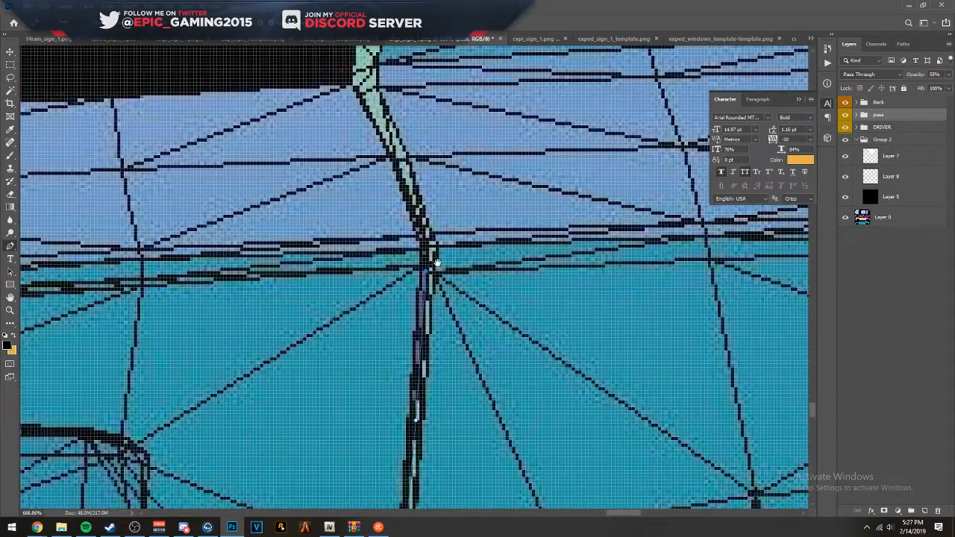
- Extend the Pen path from the body crease up to the rear lower corner of the side window opening
{"action": "left_click", "coordinate": [432, 245]}
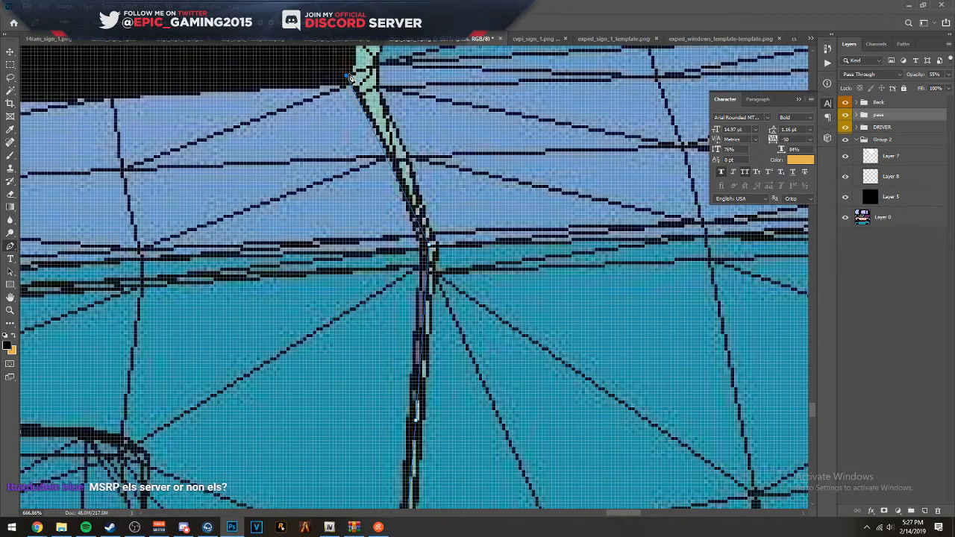
{"action": "scroll", "coordinate": [356, 119], "scroll_direction": "up", "scroll_amount": 2}
{"action": "left_click", "coordinate": [361, 167]}
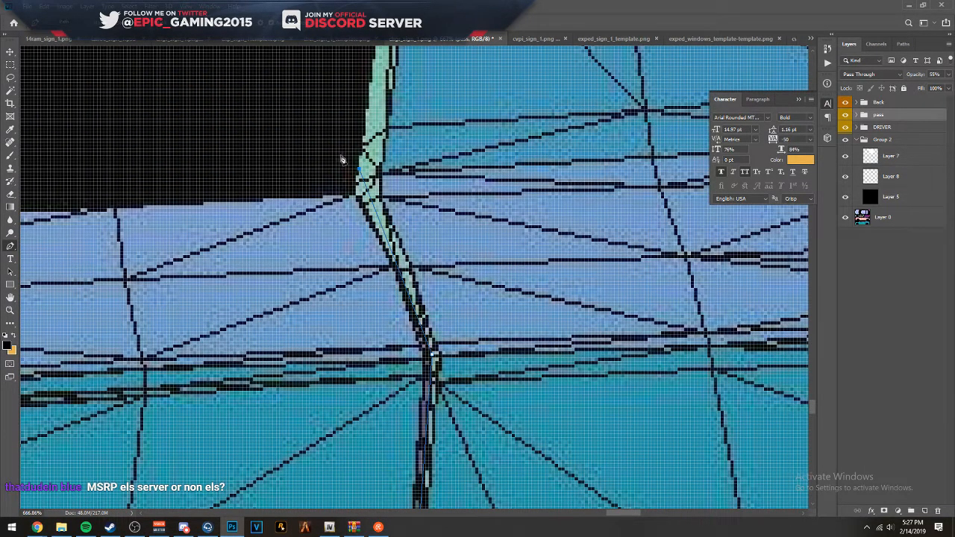
{"action": "left_click", "coordinate": [347, 153]}
{"action": "left_click_drag", "start_coordinate": [352, 153], "coordinate": [344, 137]}
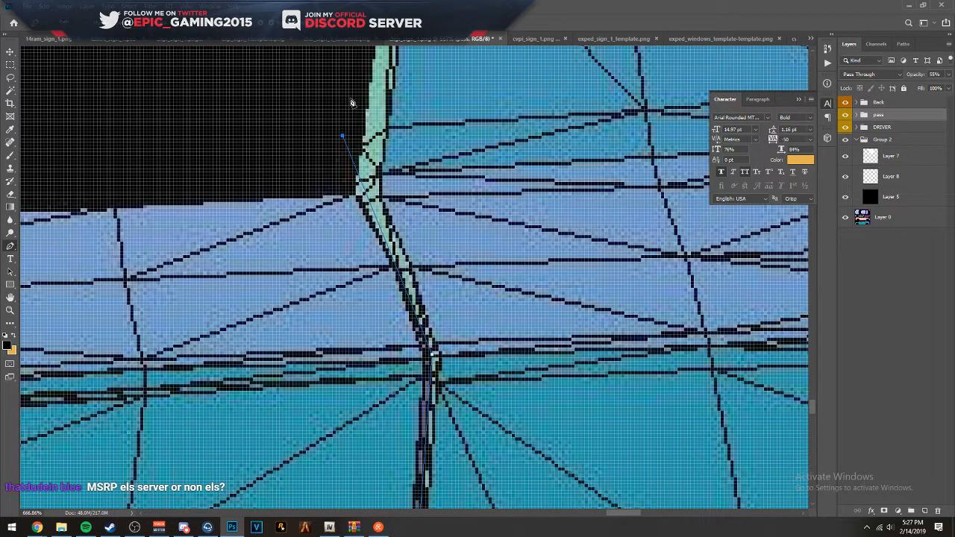
{"action": "scroll", "coordinate": [351, 136], "scroll_direction": "down", "scroll_amount": 3}
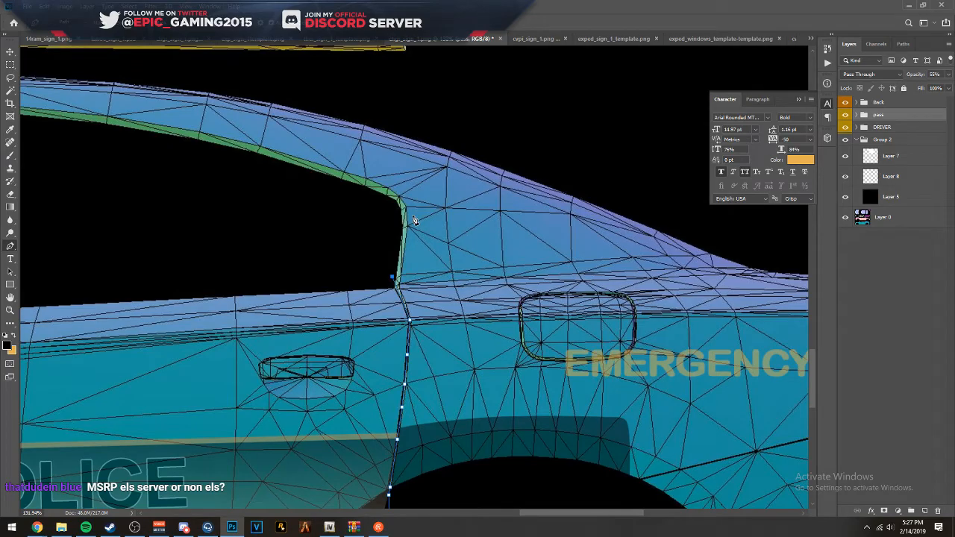
- Run the Pen path forward just above the window sill and close it at the windshield pillar base
{"action": "scroll", "coordinate": [414, 220], "scroll_direction": "down", "scroll_amount": 3}
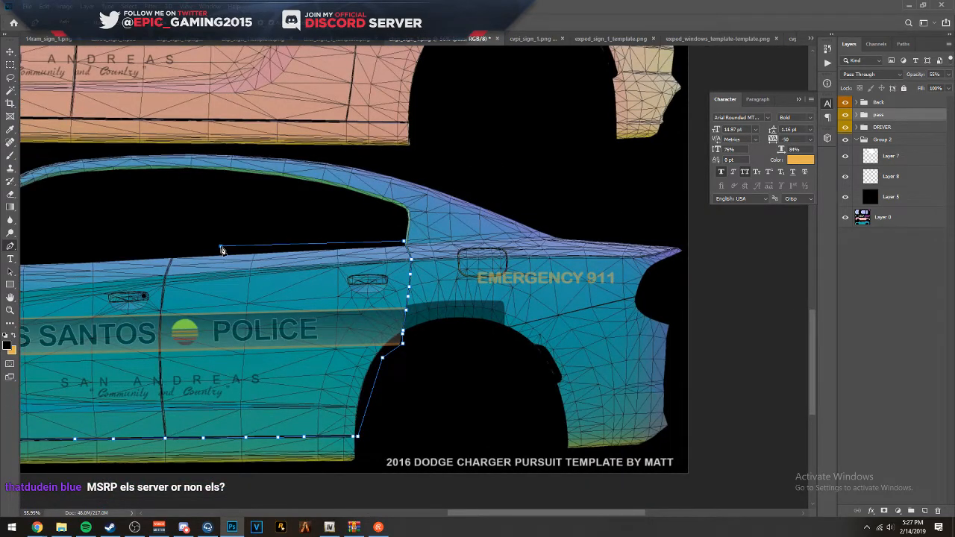
{"action": "scroll", "coordinate": [221, 250], "scroll_direction": "left", "scroll_amount": 5}
{"action": "scroll", "coordinate": [282, 230], "scroll_direction": "up", "scroll_amount": 8}
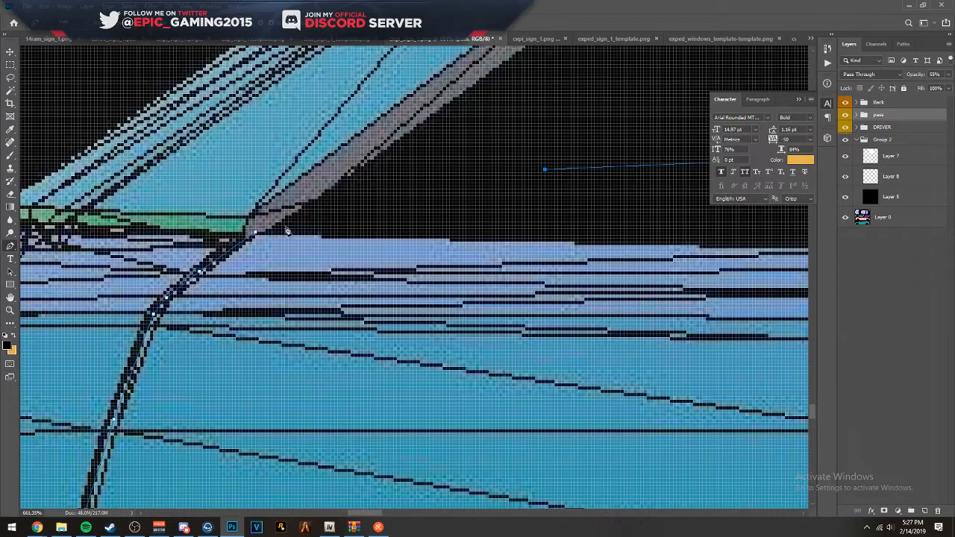
{"action": "left_click", "coordinate": [284, 225]}
{"action": "left_click", "coordinate": [256, 235]}
- Fill the closed door path on Layer 8 with white at 100% opacity in Normal mode
{"action": "scroll", "coordinate": [255, 235], "scroll_direction": "down", "scroll_amount": 8}
{"action": "right_click", "coordinate": [391, 247]}
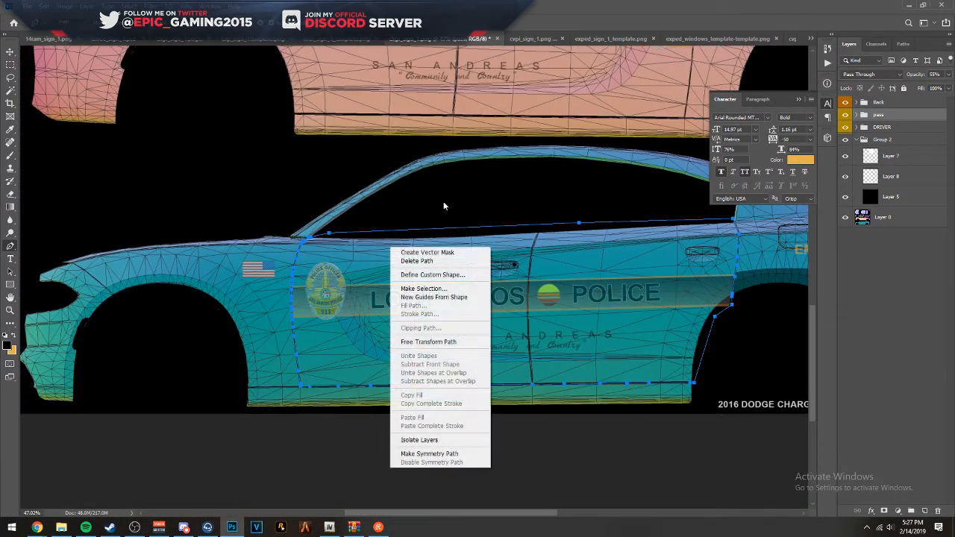
{"action": "left_click", "coordinate": [930, 160]}
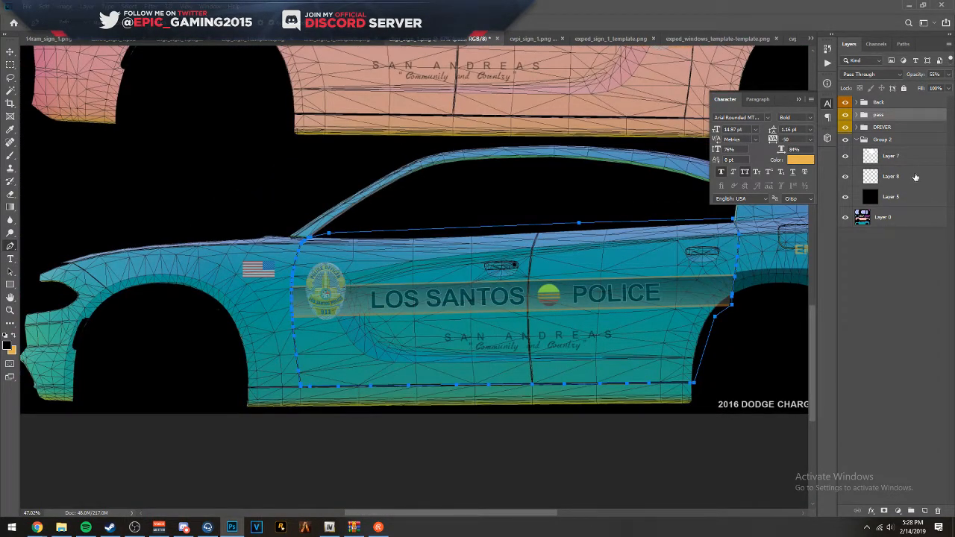
{"action": "left_click", "coordinate": [916, 177]}
{"action": "right_click", "coordinate": [470, 297]}
{"action": "left_click", "coordinate": [491, 350]}
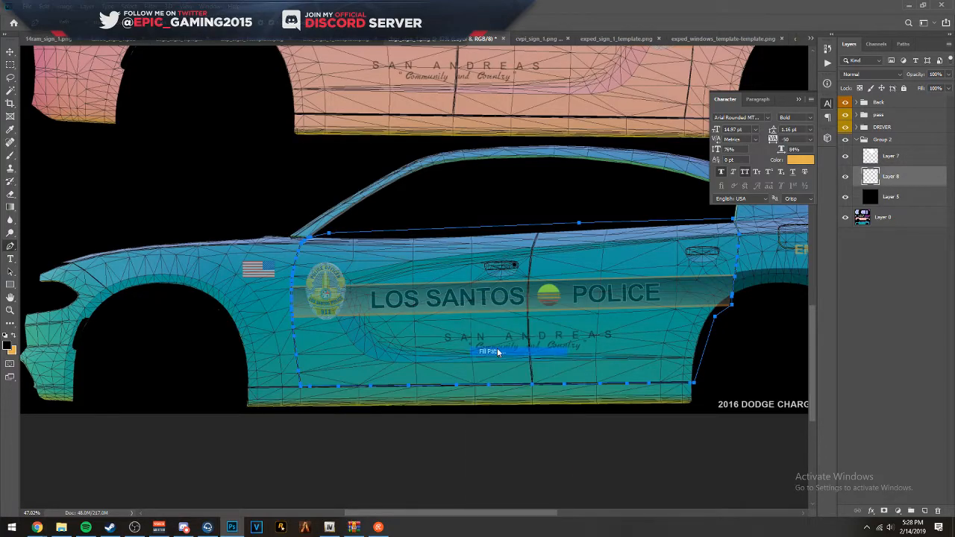
{"action": "left_click", "coordinate": [399, 169]}
{"action": "left_click", "coordinate": [379, 196]}
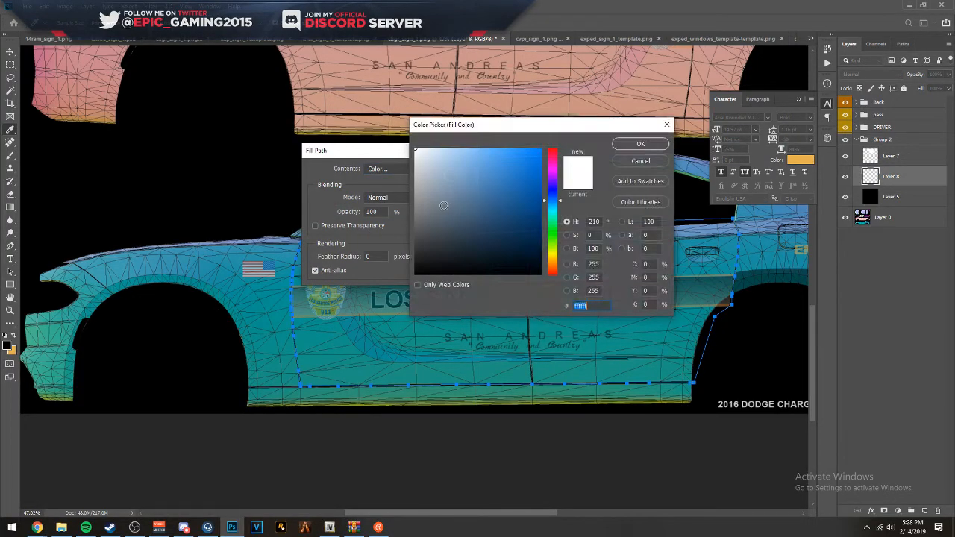
{"action": "left_click", "coordinate": [635, 146]}
{"action": "left_click", "coordinate": [457, 169]}
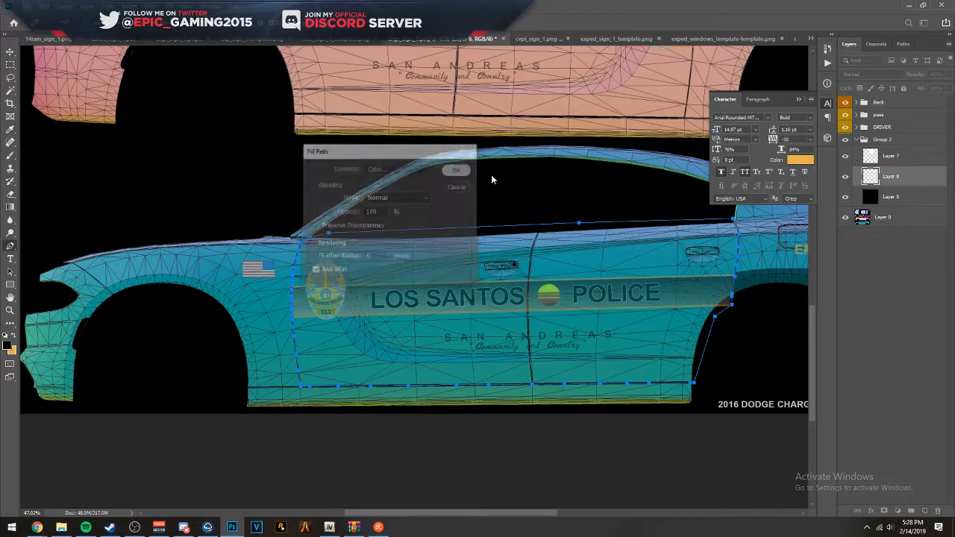
- Duplicate the white door panel onto the pink side of the car and flip the copy horizontally
{"action": "scroll", "coordinate": [291, 272], "scroll_direction": "up", "scroll_amount": 5}
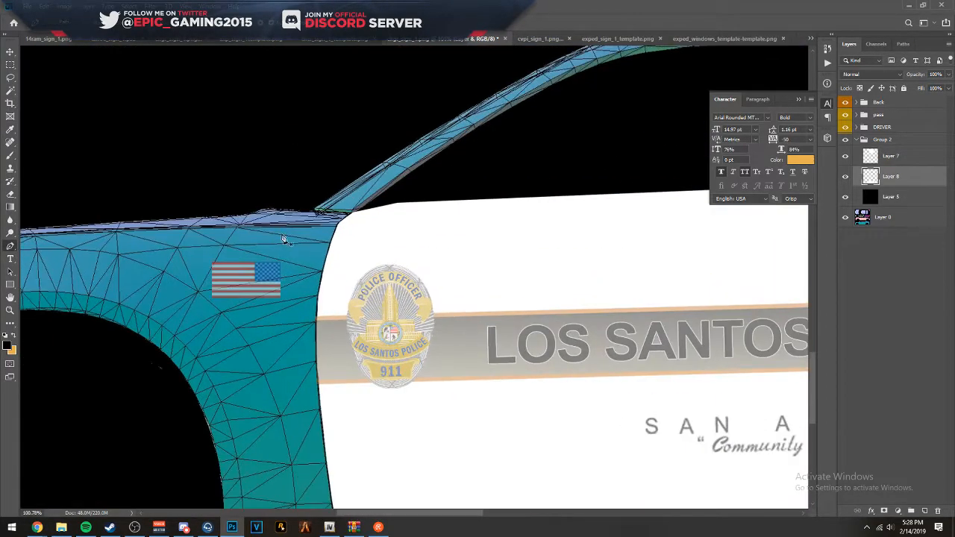
{"action": "scroll", "coordinate": [362, 232], "scroll_direction": "down", "scroll_amount": 6}
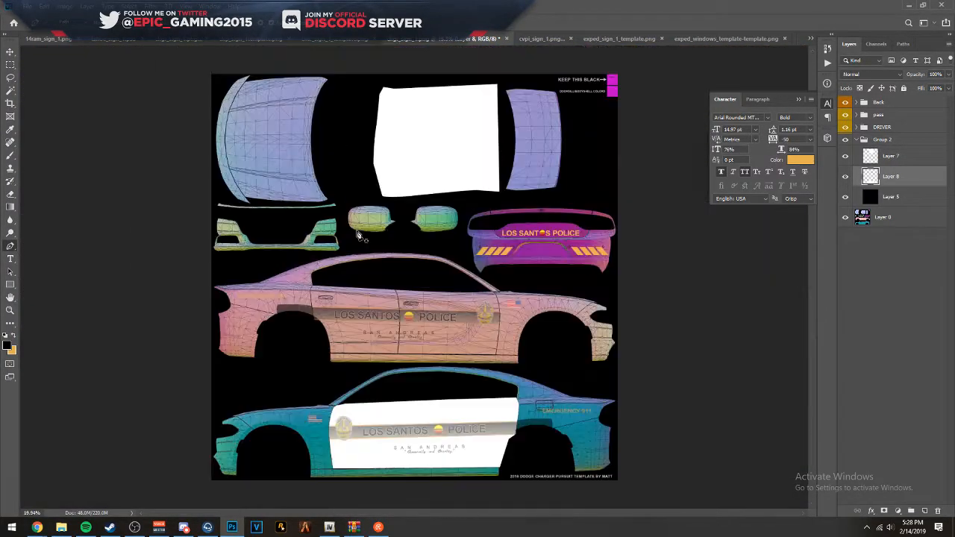
{"action": "scroll", "coordinate": [348, 329], "scroll_direction": "up", "scroll_amount": 2}
{"action": "scroll", "coordinate": [351, 343], "scroll_direction": "down", "scroll_amount": 1}
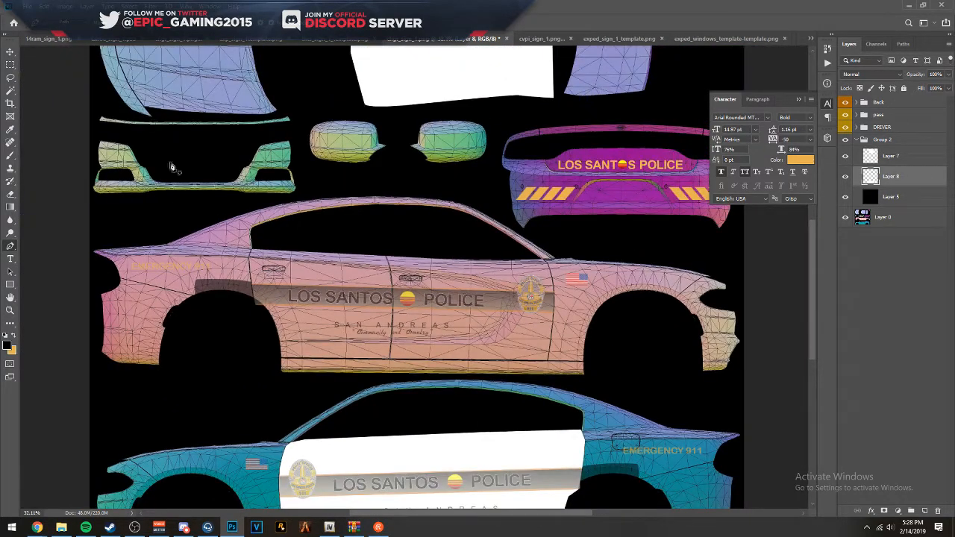
{"action": "scroll", "coordinate": [318, 240], "scroll_direction": "down", "scroll_amount": 3}
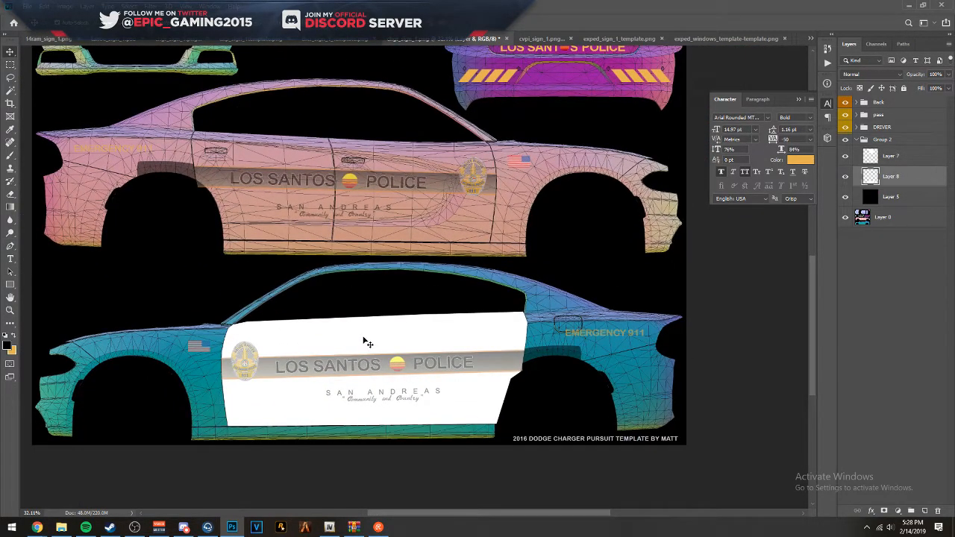
{"action": "left_click_drag", "start_coordinate": [364, 342], "coordinate": [332, 154], "text": "alt"}
{"action": "key", "text": "ctrl+t"}
{"action": "right_click", "coordinate": [400, 161]}
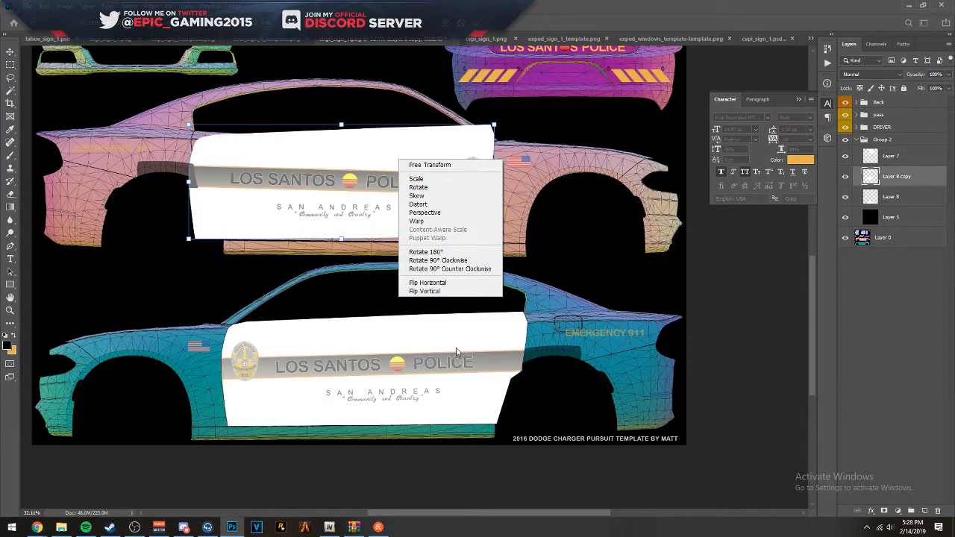
{"action": "left_click", "coordinate": [437, 282]}
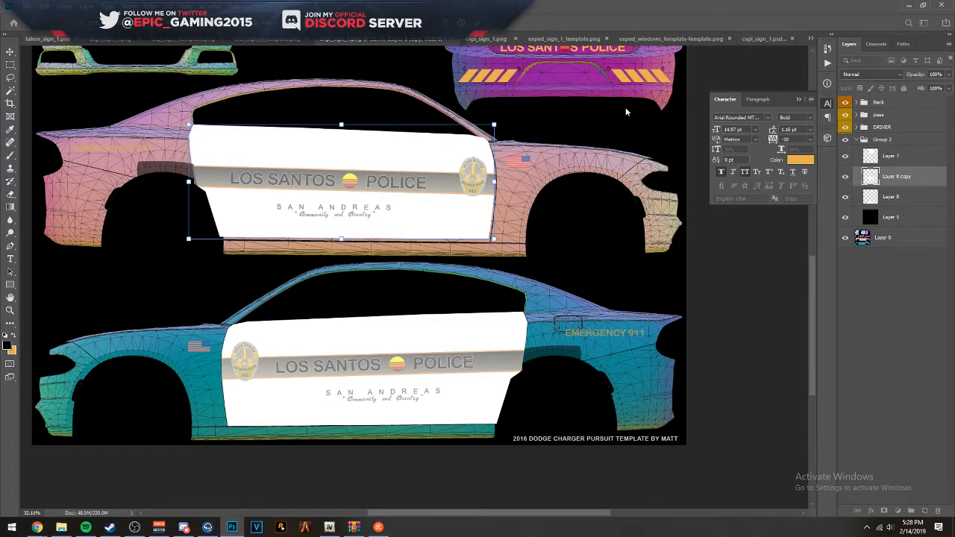
- Align the flipped panel copy with the pink side's front door seam and sill line
{"action": "scroll", "coordinate": [565, 110], "scroll_direction": "up", "scroll_amount": 8}
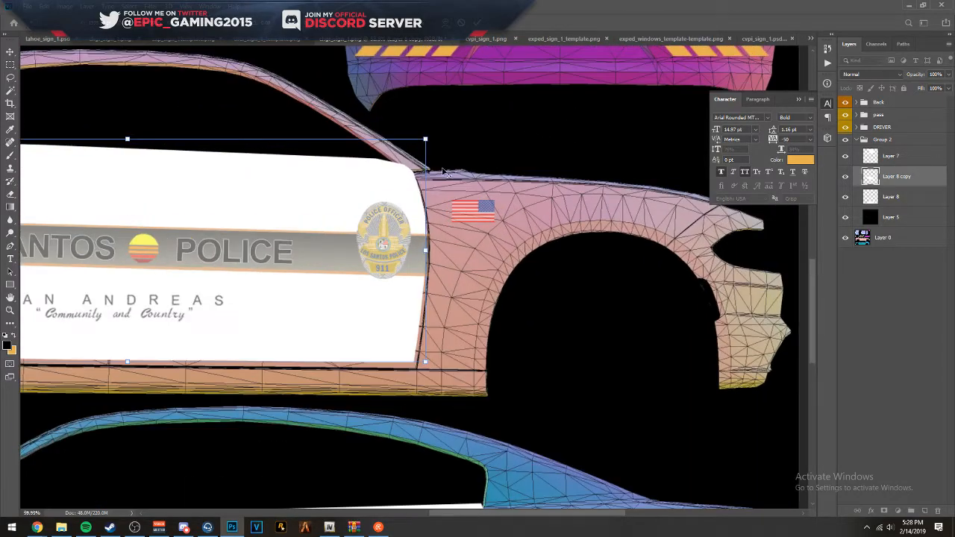
{"action": "left_click_drag", "start_coordinate": [412, 324], "coordinate": [404, 97]}
{"action": "scroll", "coordinate": [372, 242], "scroll_direction": "up", "scroll_amount": 5}
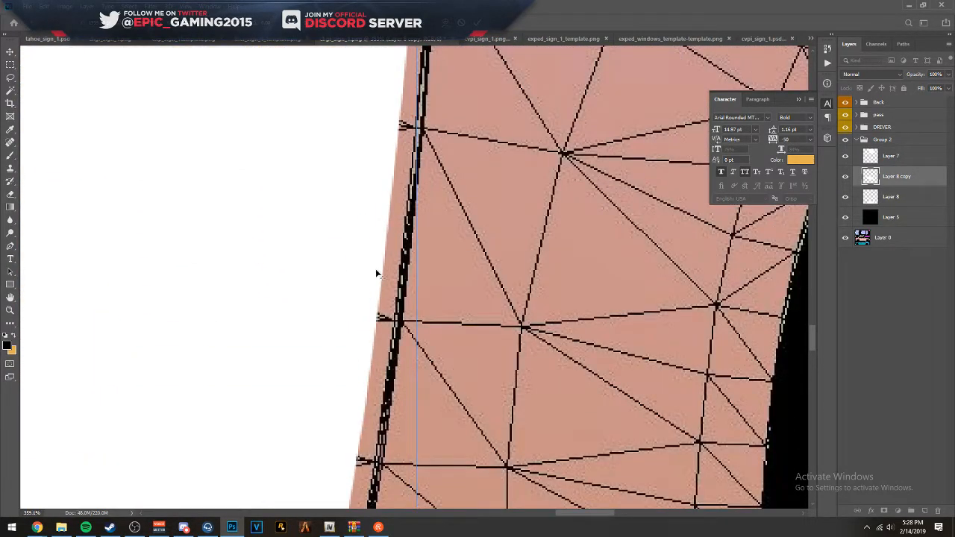
{"action": "left_click_drag", "start_coordinate": [372, 257], "coordinate": [387, 159]}
{"action": "left_click_drag", "start_coordinate": [350, 300], "coordinate": [368, 230]}
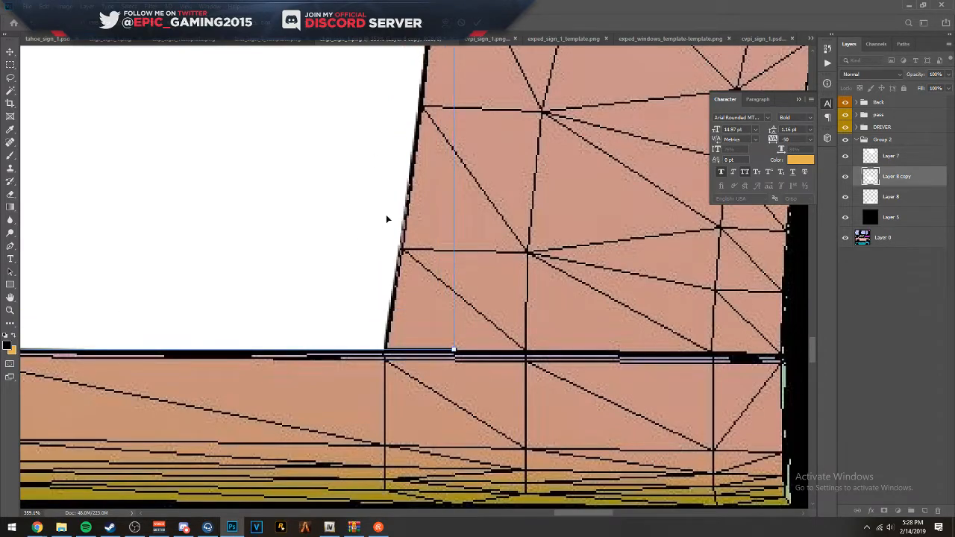
{"action": "key", "text": "Right"}
- Check the panel copy's fit along the front and rear door seams and the sill, and apply the transform
{"action": "left_click_drag", "start_coordinate": [426, 188], "coordinate": [412, 470]}
{"action": "left_click_drag", "start_coordinate": [498, 75], "coordinate": [483, 448]}
{"action": "left_click_drag", "start_coordinate": [440, 82], "coordinate": [477, 97]}
{"action": "left_click_drag", "start_coordinate": [336, 447], "coordinate": [672, 194]}
{"action": "left_click_drag", "start_coordinate": [112, 247], "coordinate": [716, 246]}
{"action": "left_click_drag", "start_coordinate": [112, 257], "coordinate": [791, 343]}
{"action": "left_click_drag", "start_coordinate": [485, 229], "coordinate": [354, 416]}
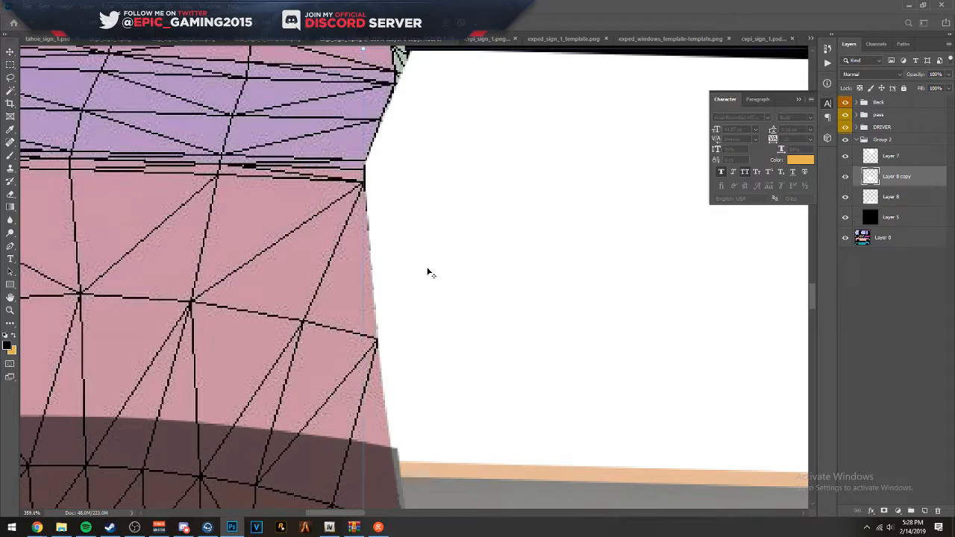
{"action": "scroll", "coordinate": [430, 269], "scroll_direction": "up", "scroll_amount": 3}
{"action": "left_click_drag", "start_coordinate": [306, 318], "coordinate": [328, 306]}
{"action": "scroll", "coordinate": [485, 226], "scroll_direction": "down", "scroll_amount": 5}
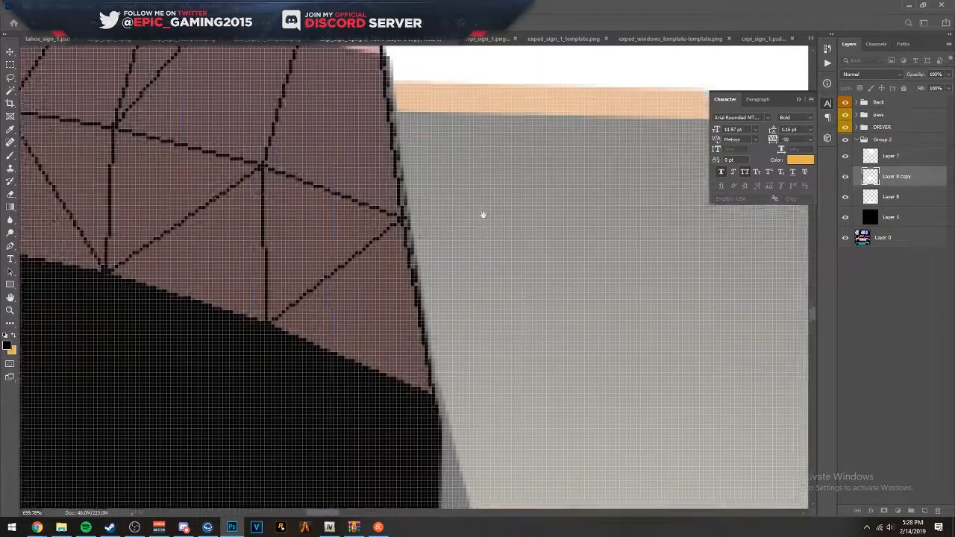
{"action": "key", "text": "alt+space"}
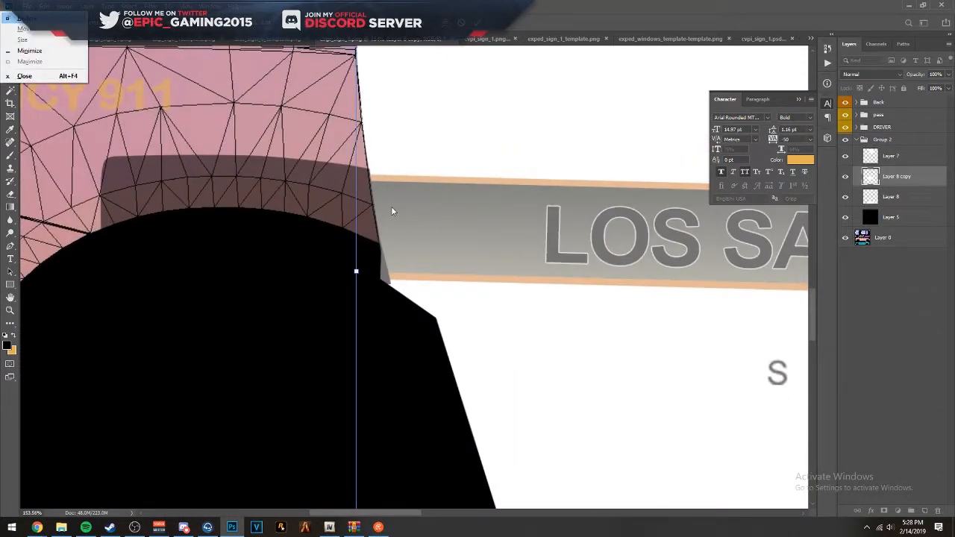
{"action": "key", "text": "Escape"}
{"action": "scroll", "coordinate": [507, 139], "scroll_direction": "down", "scroll_amount": 6}
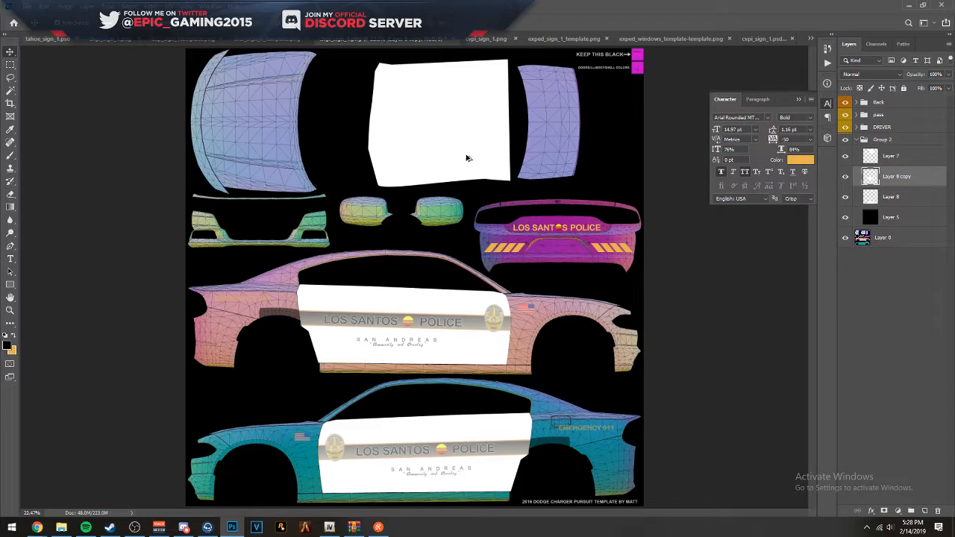
- Set the opacity of Layer 8 copy, Layer 8 and Layer 5 in Group 2 to 100%
{"action": "scroll", "coordinate": [438, 328], "scroll_direction": "down", "scroll_amount": 1}
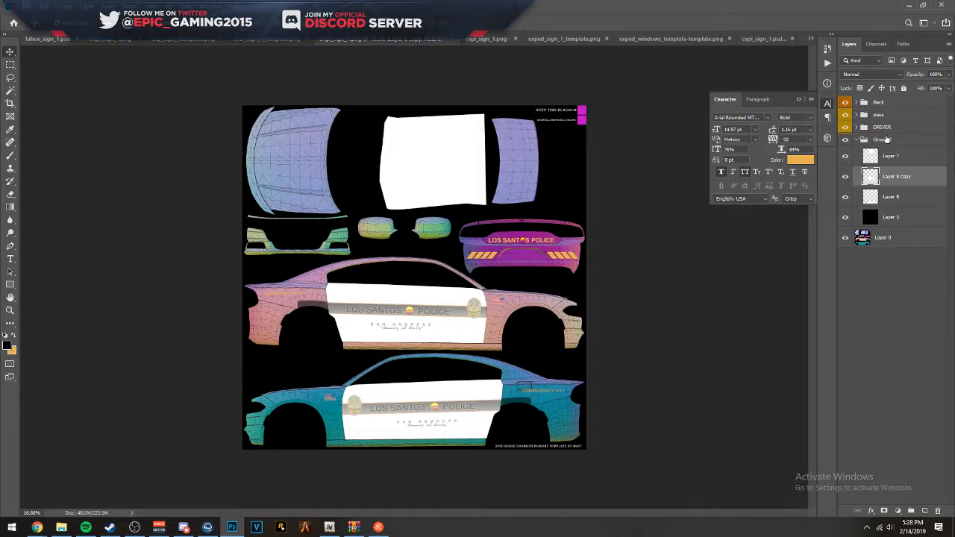
{"action": "left_click", "coordinate": [887, 140]}
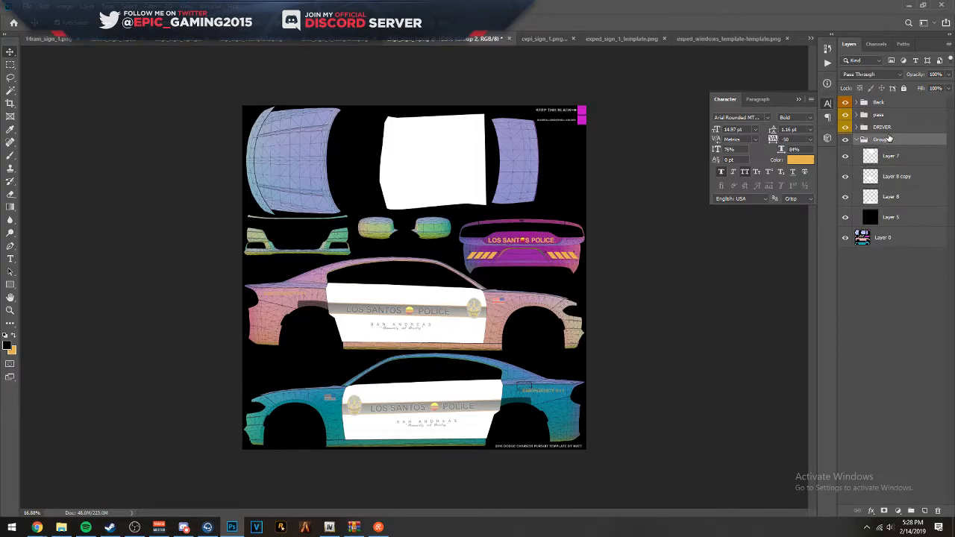
{"action": "left_click", "coordinate": [900, 161]}
{"action": "left_click", "coordinate": [901, 179]}
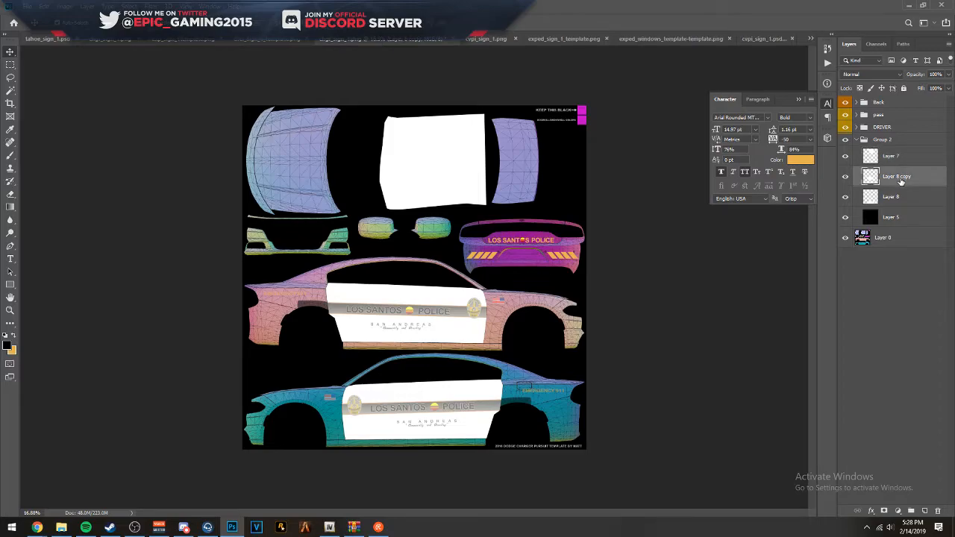
{"action": "key", "text": "0"}
{"action": "key", "text": "0"}
{"action": "left_click", "coordinate": [897, 200]}
{"action": "key", "text": "0"}
{"action": "key", "text": "0"}
{"action": "left_click", "coordinate": [903, 176]}
{"action": "left_click", "coordinate": [949, 75]}
{"action": "left_click_drag", "start_coordinate": [936, 87], "coordinate": [949, 87]}
{"action": "left_click", "coordinate": [902, 199]}
{"action": "left_click", "coordinate": [947, 75]}
{"action": "left_click", "coordinate": [895, 217]}
{"action": "key", "text": "0"}
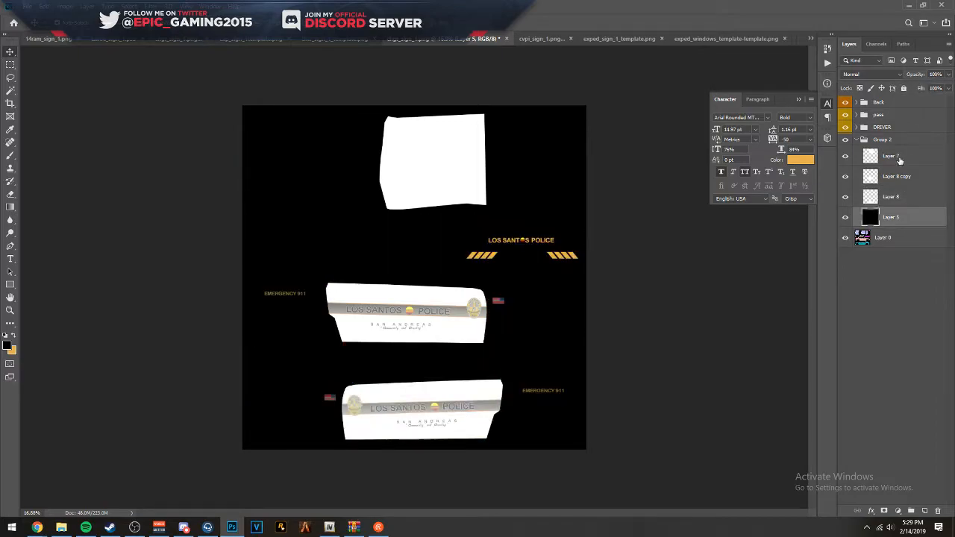
- Set the DRIVER and pass groups to 100% opacity and collapse Group 2
{"action": "left_click", "coordinate": [888, 141]}
{"action": "left_click", "coordinate": [882, 127]}
{"action": "key", "text": "0"}
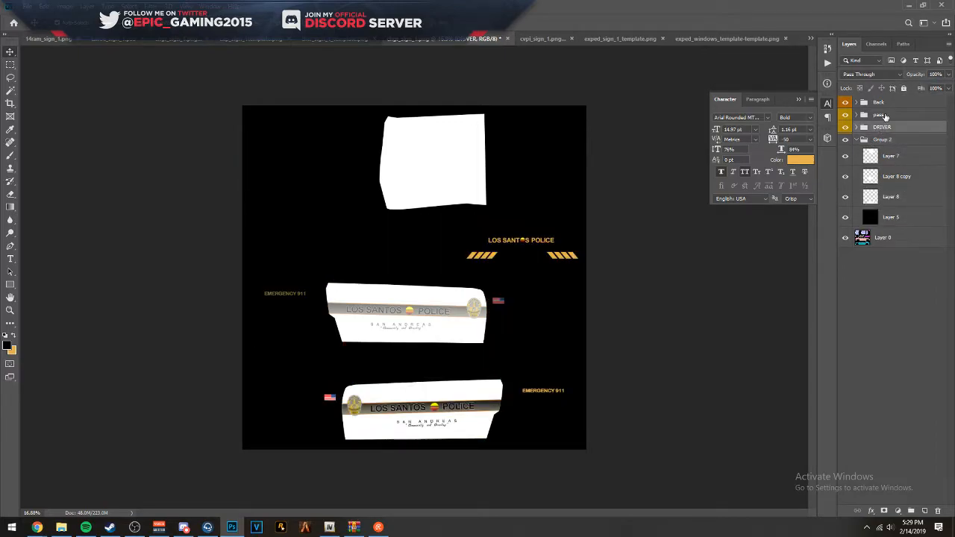
{"action": "left_click", "coordinate": [885, 116]}
{"action": "key", "text": "0"}
{"action": "key", "text": "1"}
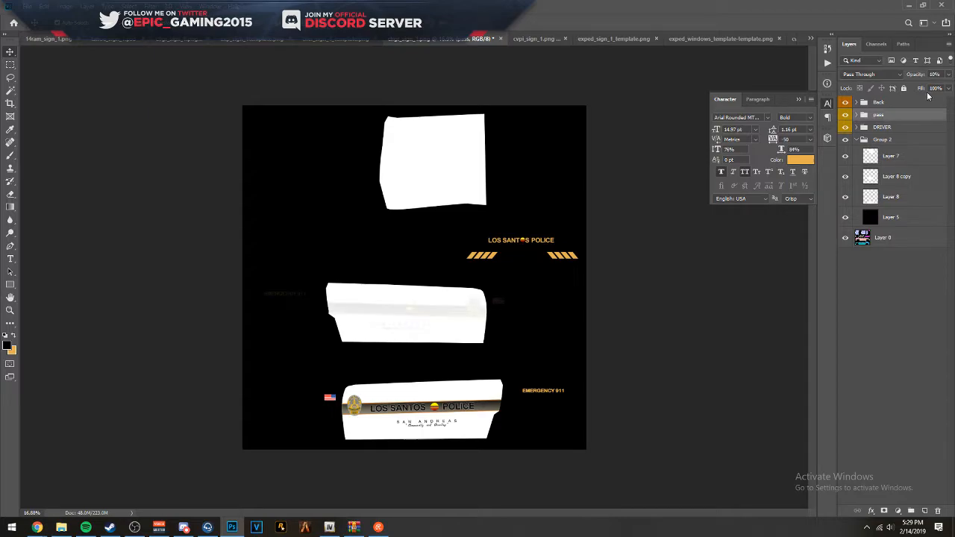
{"action": "left_click", "coordinate": [950, 76]}
{"action": "left_click_drag", "start_coordinate": [943, 90], "coordinate": [947, 88]}
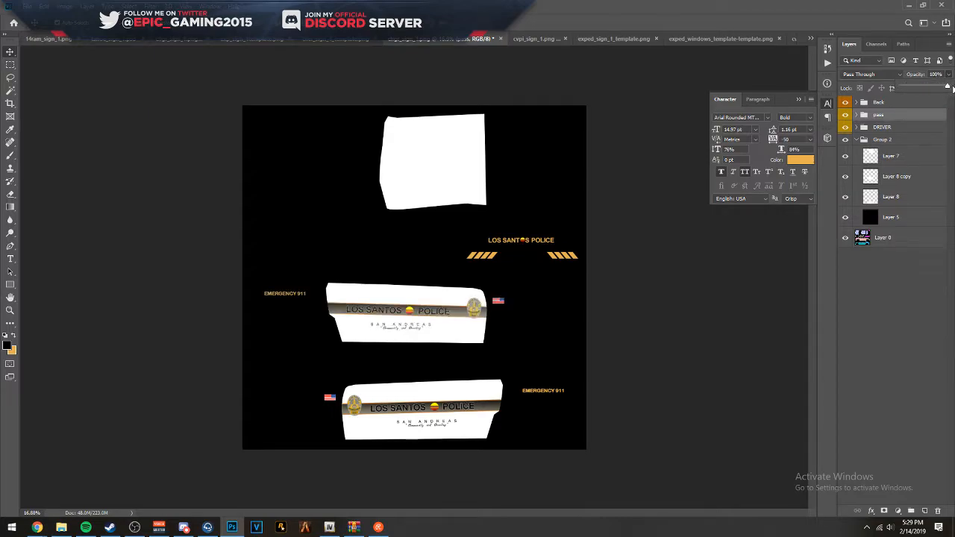
{"action": "left_click", "coordinate": [916, 292]}
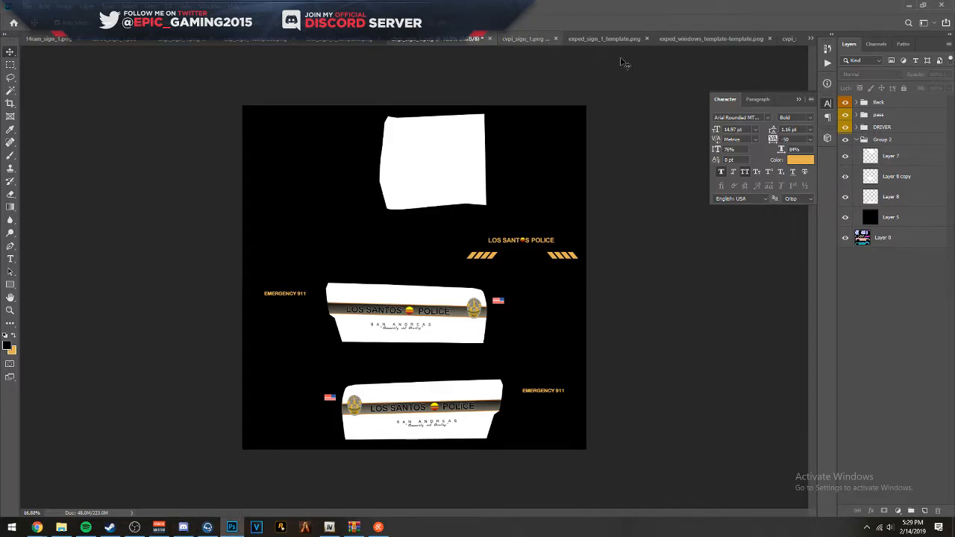
{"action": "left_click", "coordinate": [855, 141]}
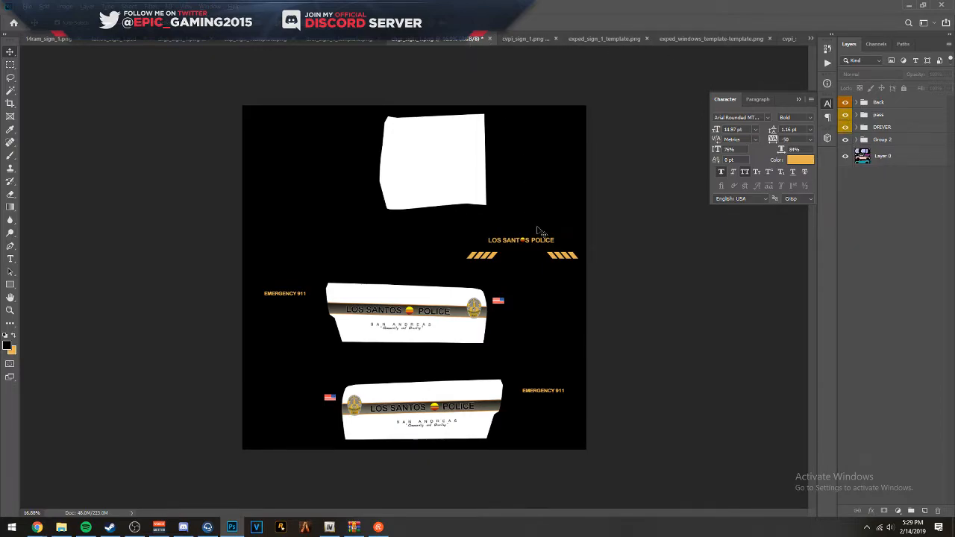
- Save a PNG copy of the livery to the Desktop as chgr_sign_1
{"action": "key", "text": "ctrl+shift+s"}
{"action": "left_click", "coordinate": [255, 322]}
{"action": "left_click", "coordinate": [255, 460]}
{"action": "left_click", "coordinate": [209, 166]}
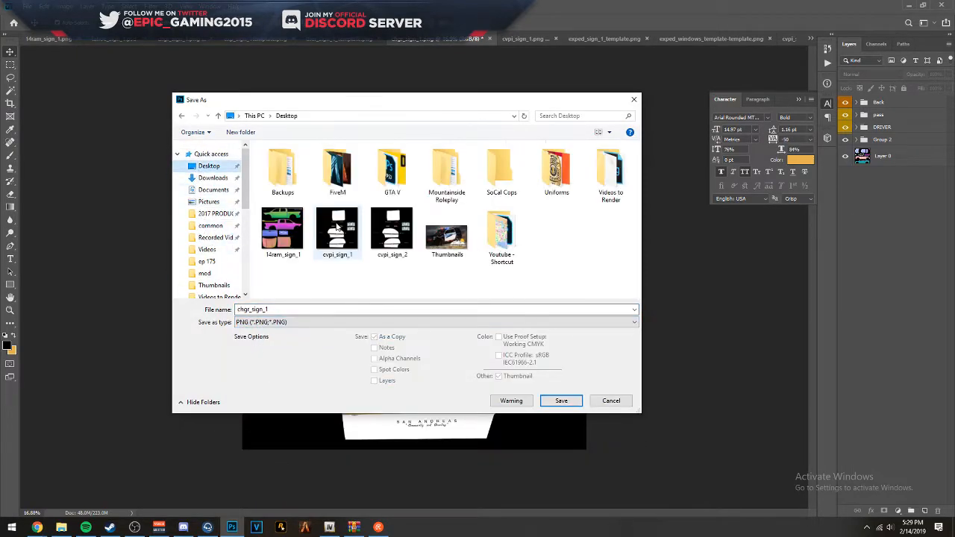
{"action": "left_click", "coordinate": [561, 400]}
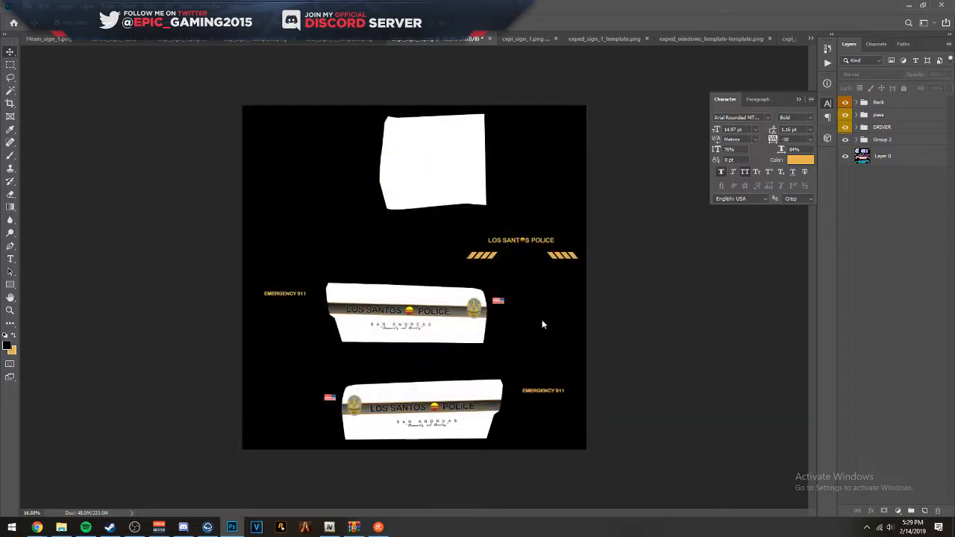
{"action": "left_click", "coordinate": [538, 155]}
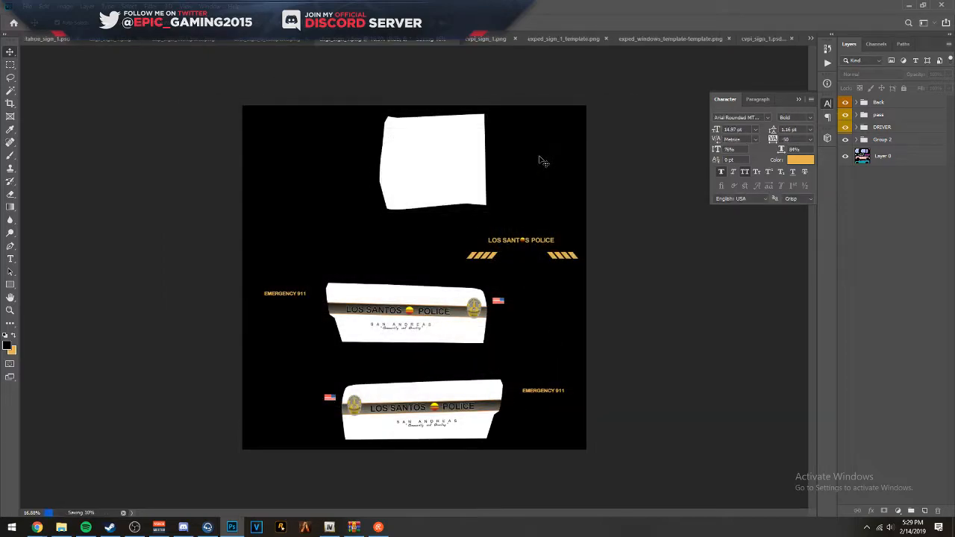
- Switch to OpenIV and import the Desktop image chgr_sign_1 into the charger18leo.ytd texture dictionary
{"action": "left_click", "coordinate": [906, 5]}
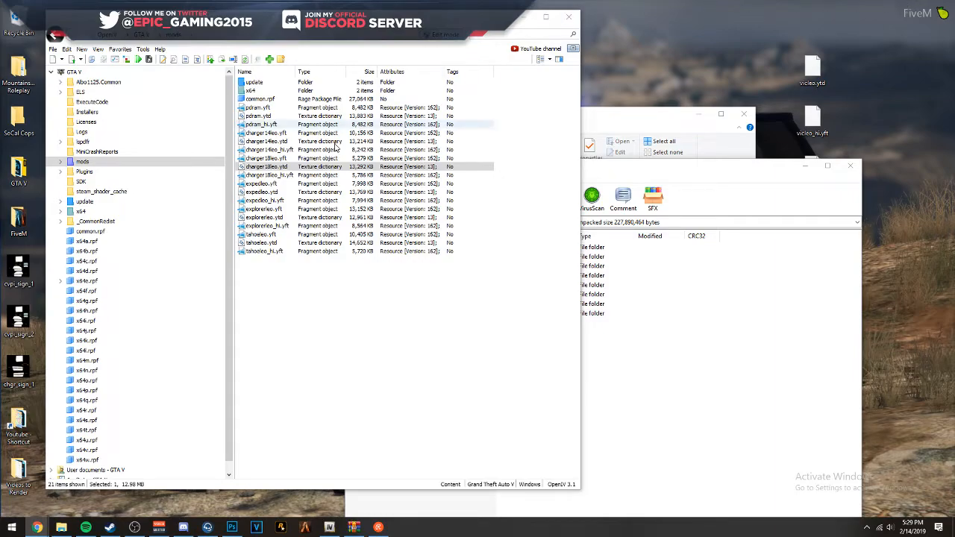
{"action": "double_click", "coordinate": [272, 166]}
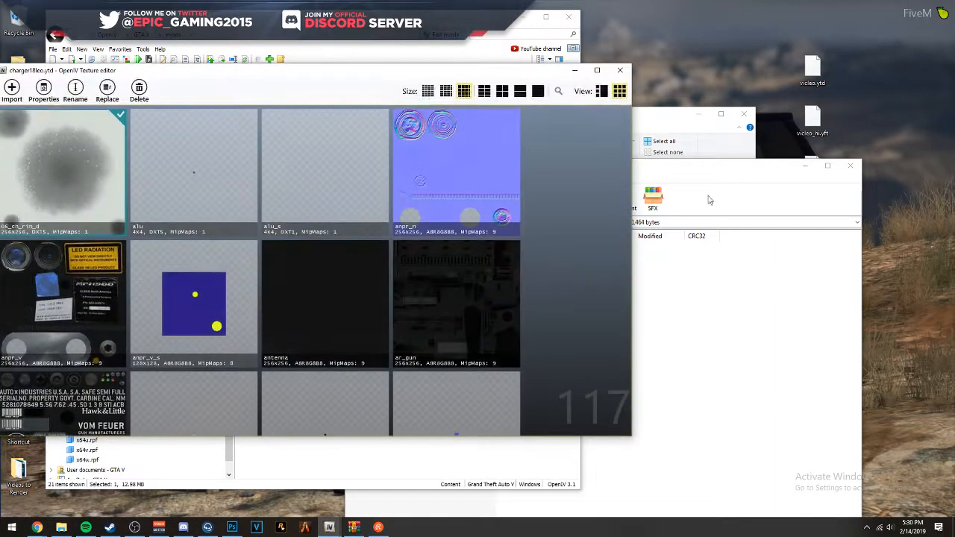
{"action": "left_click", "coordinate": [670, 129]}
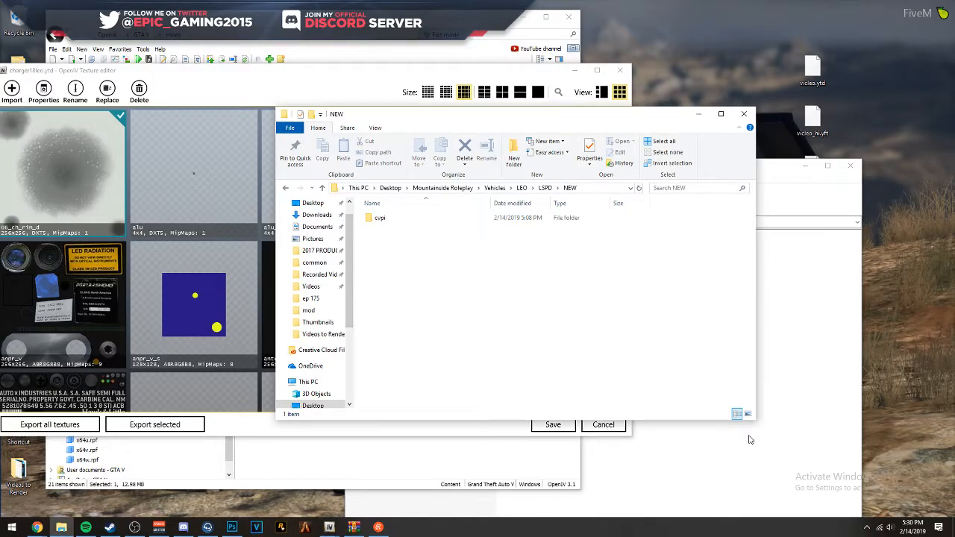
{"action": "left_click_drag", "start_coordinate": [187, 82], "coordinate": [391, 52]}
{"action": "left_click_drag", "start_coordinate": [41, 369], "coordinate": [413, 236]}
{"action": "left_click", "coordinate": [553, 282]}
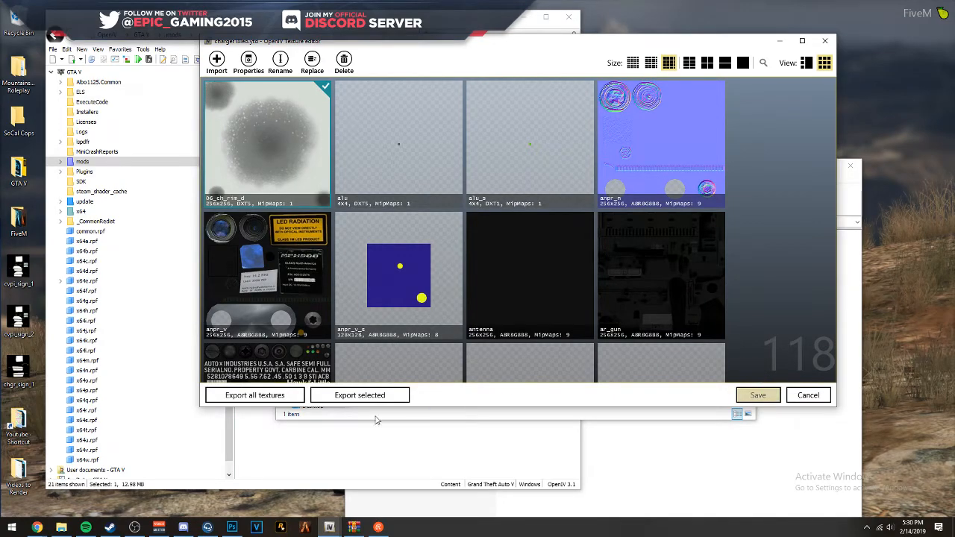
- Switch to File Explorer and create a folder called 2011 CVPI inside the NEW folder
{"action": "left_click", "coordinate": [61, 526]}
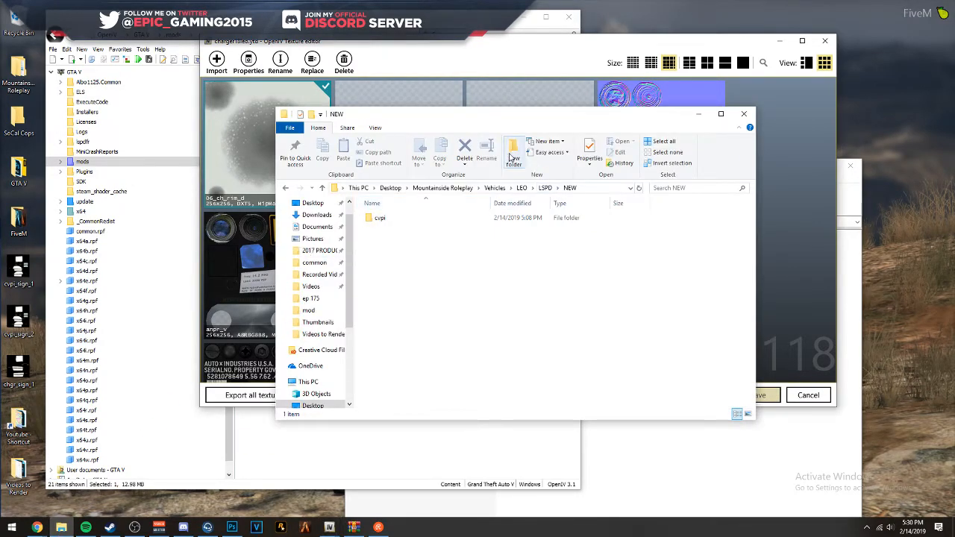
{"action": "left_click", "coordinate": [512, 157]}
{"action": "type", "text": "2011"}
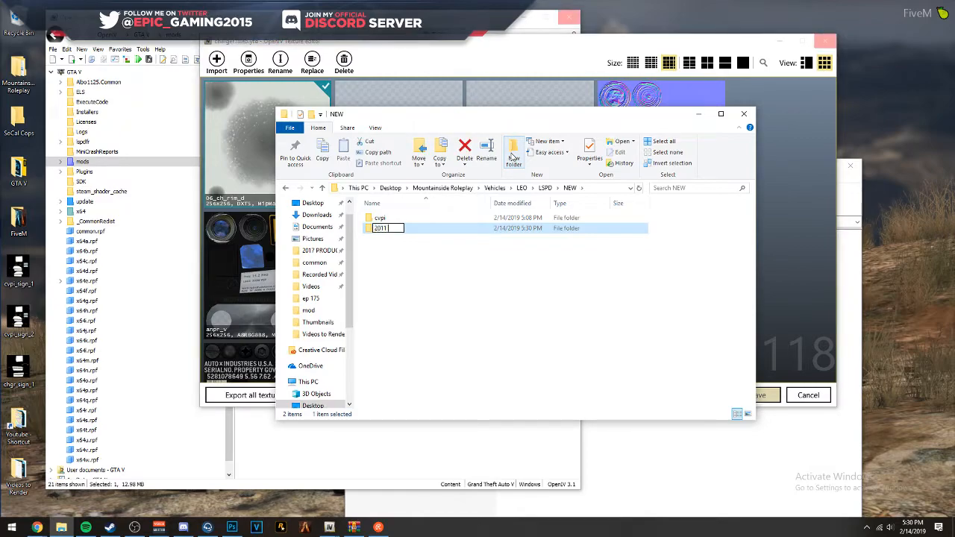
{"action": "type", "text": " CVPI"}
{"action": "key", "text": "Return"}
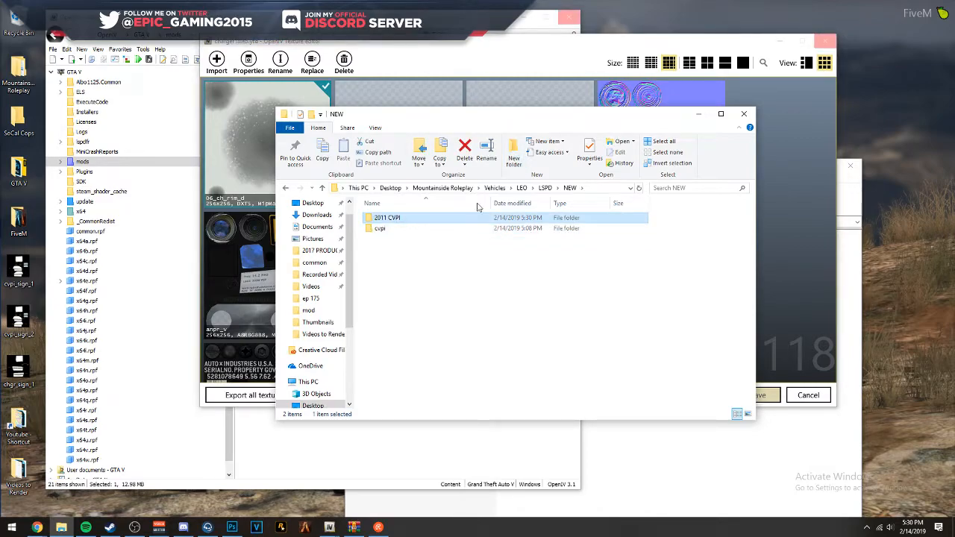
- Move the cvpi folder and the Desktop images cvpi_sign_1 and cvpi_sign_2 into the 2011 CVPI folder
{"action": "left_click", "coordinate": [396, 230]}
{"action": "left_click_drag", "start_coordinate": [397, 230], "coordinate": [386, 218]}
{"action": "double_click", "coordinate": [386, 217]}
{"action": "left_click_drag", "start_coordinate": [40, 326], "coordinate": [408, 279]}
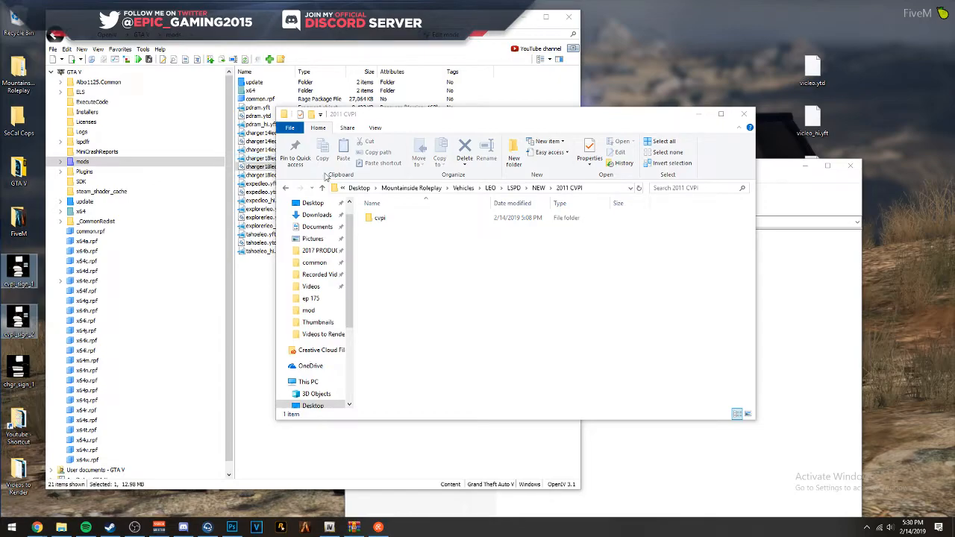
{"action": "left_click_drag", "start_coordinate": [18, 273], "coordinate": [433, 295]}
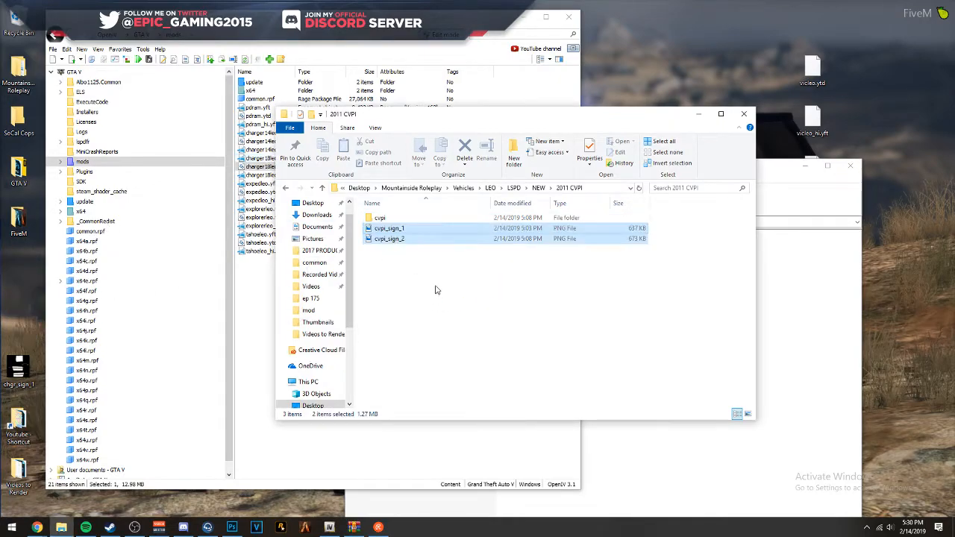
- Preview the charger18leo.yft model in OpenIV to check its livery
{"action": "left_click", "coordinate": [259, 158]}
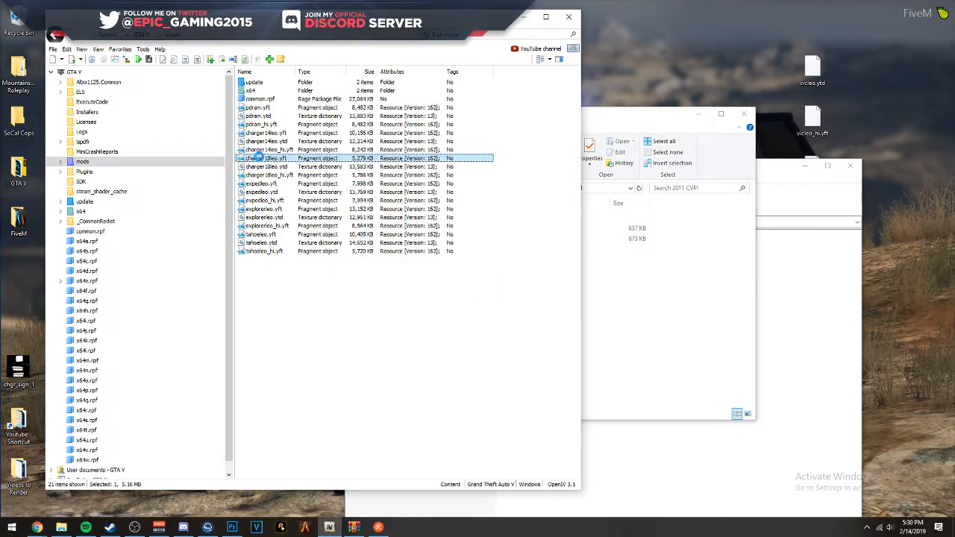
{"action": "double_click", "coordinate": [259, 158]}
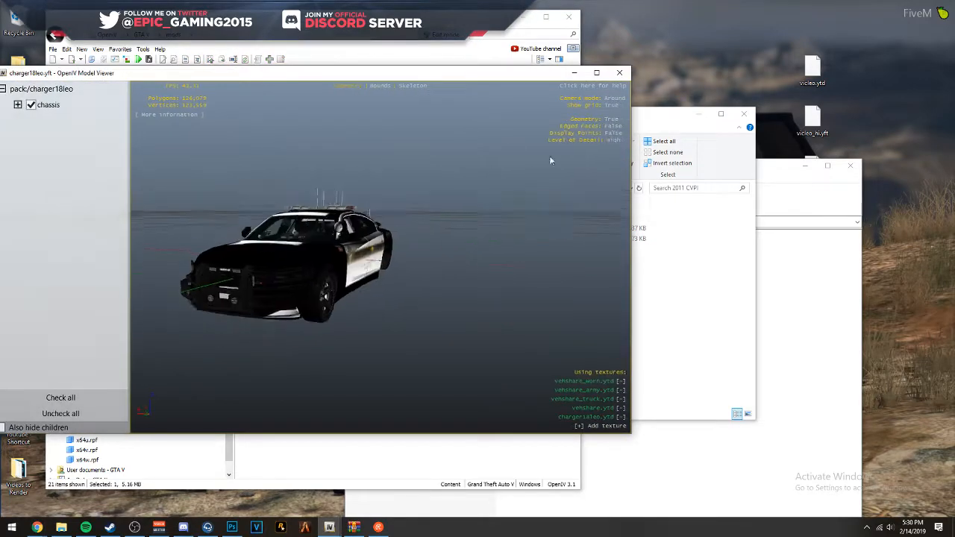
{"action": "left_click", "coordinate": [620, 72]}
- Open the charger18leo.ytd textures and compare the charger_sign textures with the imported chgr_sign_1
{"action": "left_click", "coordinate": [272, 167]}
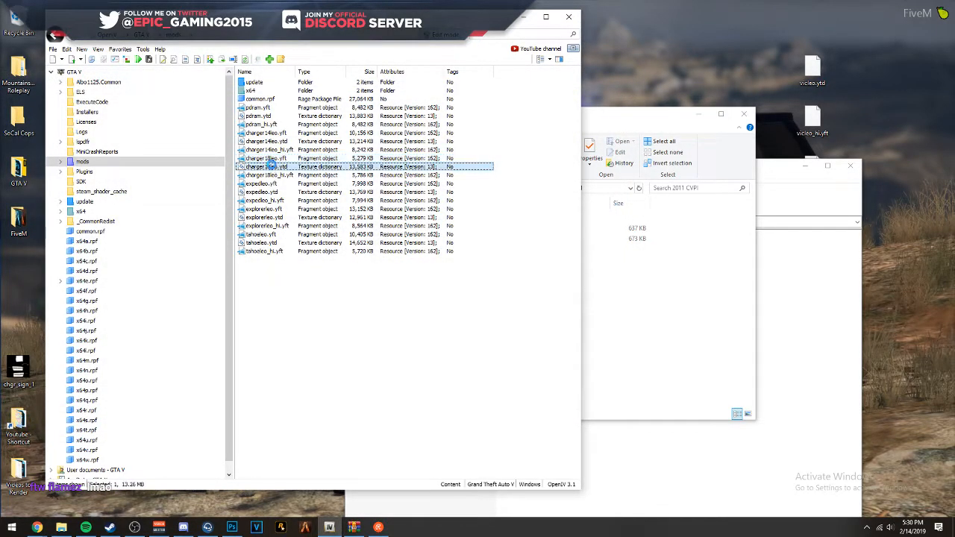
{"action": "double_click", "coordinate": [273, 166]}
{"action": "scroll", "coordinate": [430, 169], "scroll_direction": "down", "scroll_amount": 1}
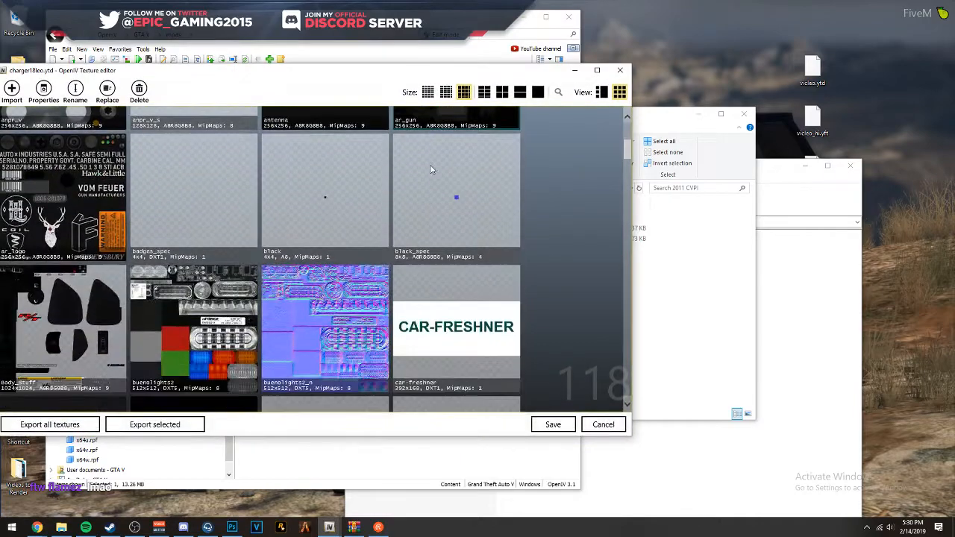
{"action": "scroll", "coordinate": [431, 169], "scroll_direction": "down", "scroll_amount": 2}
{"action": "scroll", "coordinate": [433, 163], "scroll_direction": "down", "scroll_amount": 2}
{"action": "scroll", "coordinate": [433, 164], "scroll_direction": "up", "scroll_amount": 2}
{"action": "left_click", "coordinate": [209, 277]}
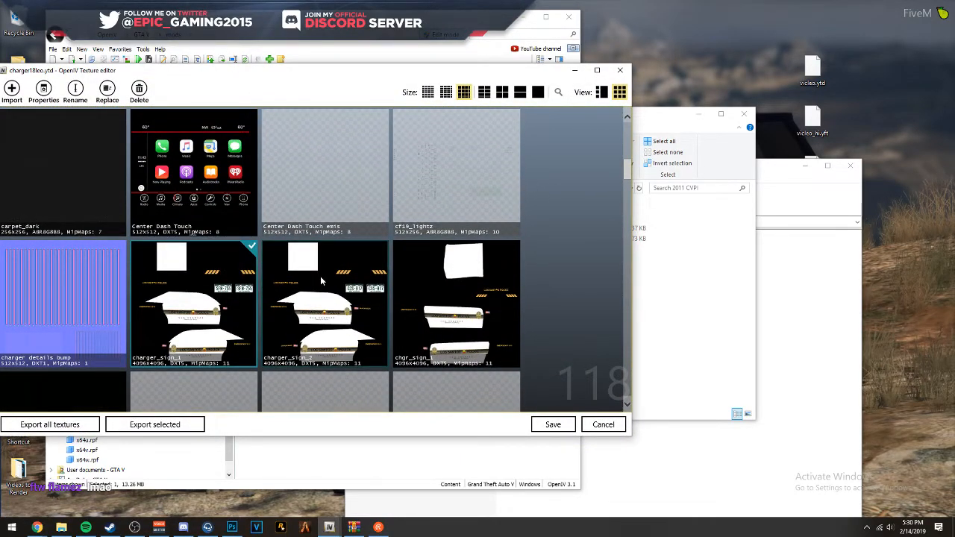
{"action": "left_click", "coordinate": [476, 303]}
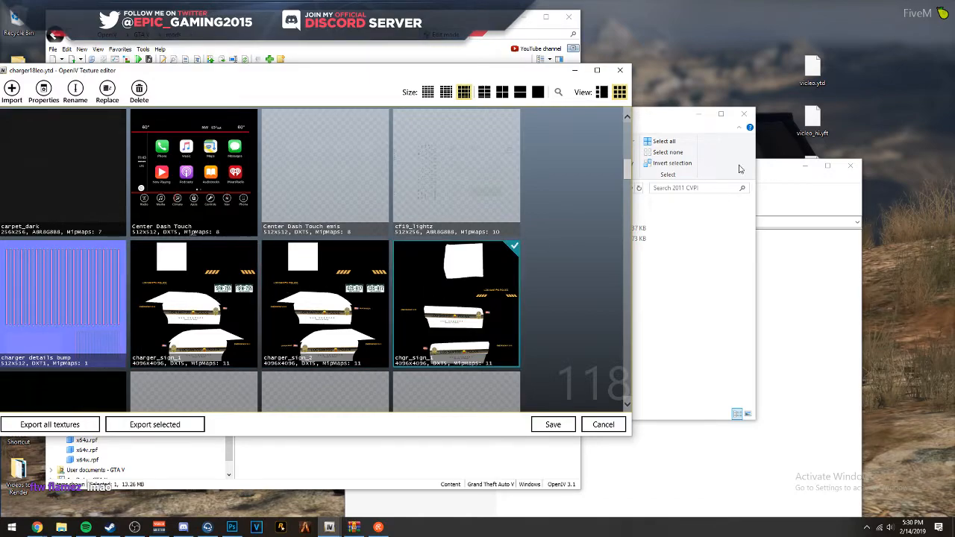
- Rename the Desktop image chgr_sign_1 as charger_sign_1 to match the existing livery texture's name
{"action": "left_click", "coordinate": [220, 287]}
{"action": "left_click", "coordinate": [76, 91]}
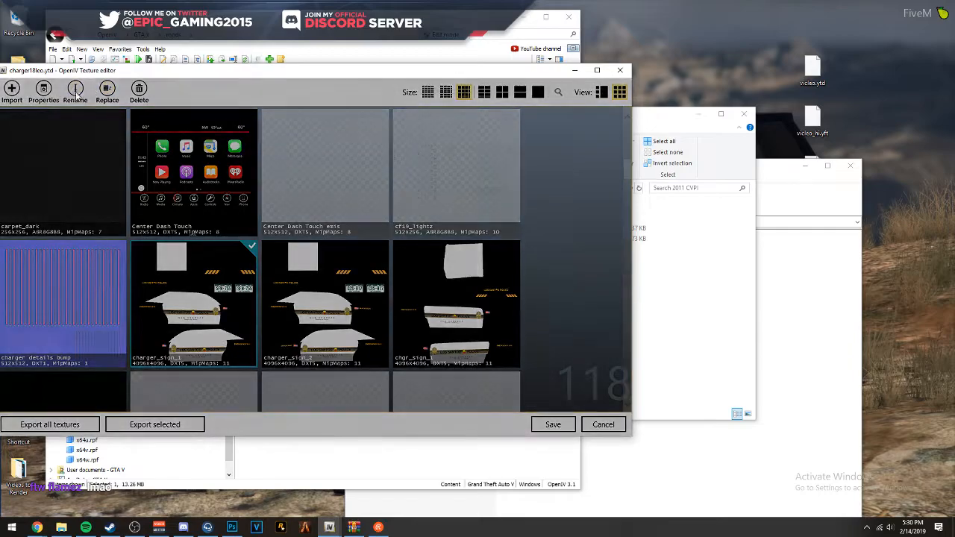
{"action": "left_click", "coordinate": [390, 283]}
{"action": "left_click_drag", "start_coordinate": [186, 71], "coordinate": [338, 45]}
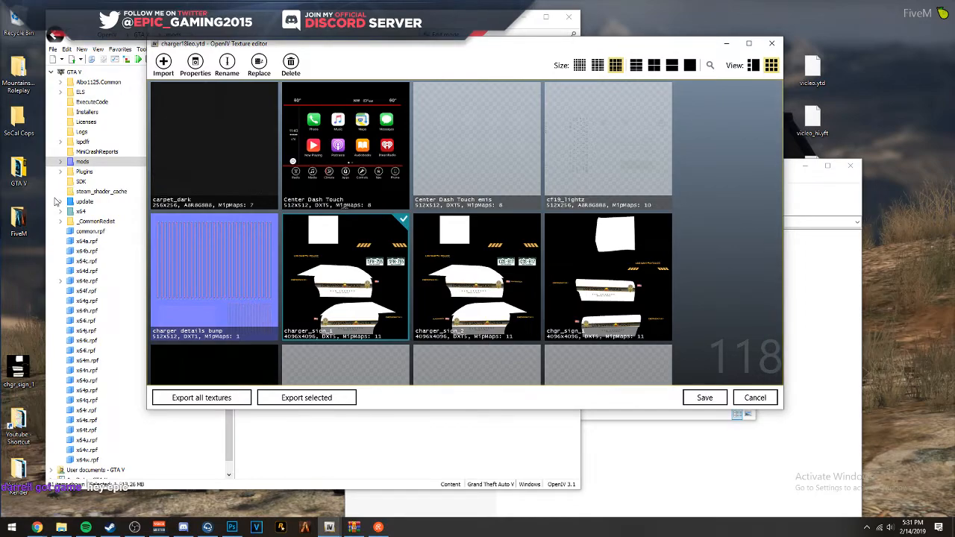
{"action": "left_click", "coordinate": [37, 368]}
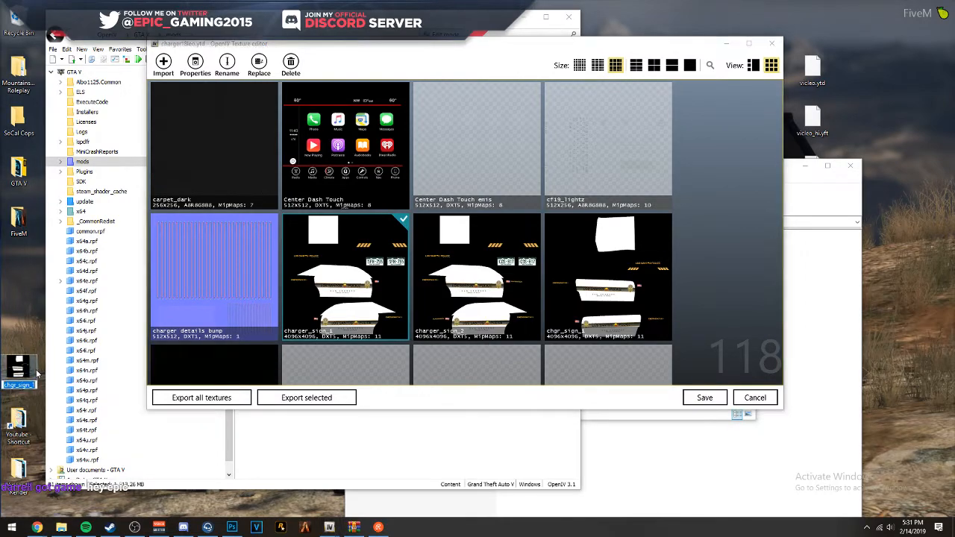
- Import the renamed image over charger_sign_1 with MipMaps and automatic compression, and delete the extra chgr_sign_1 texture
{"action": "left_click_drag", "start_coordinate": [19, 369], "coordinate": [357, 295]}
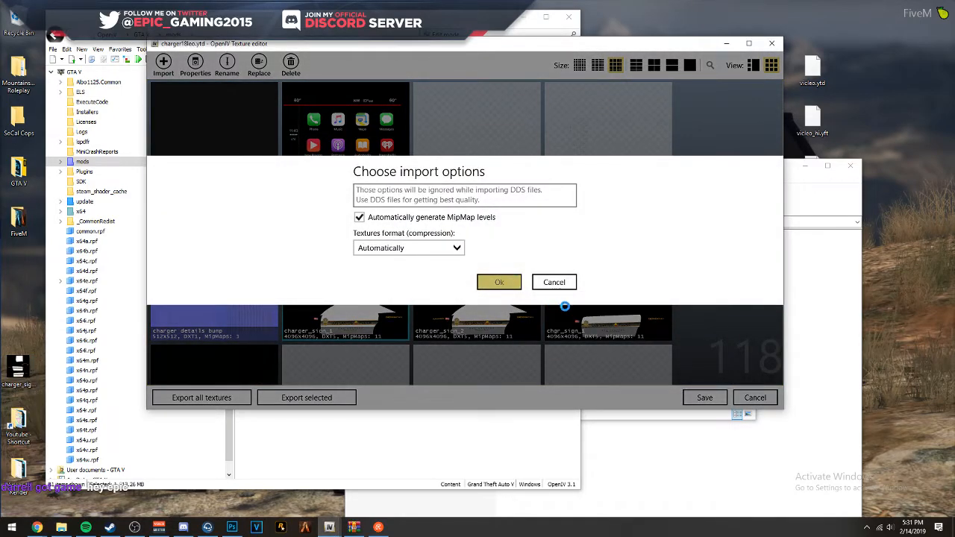
{"action": "scroll", "coordinate": [597, 307], "scroll_direction": "down", "scroll_amount": 8}
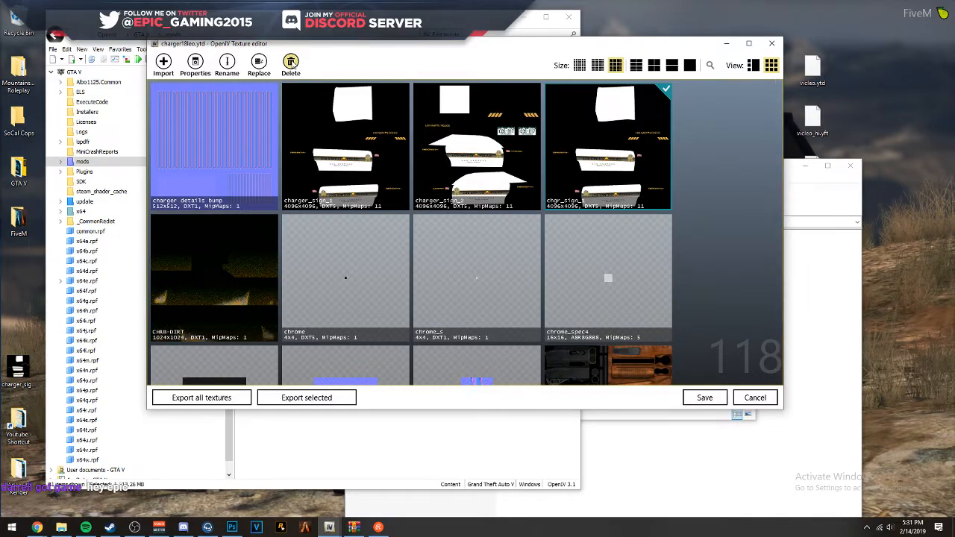
{"action": "left_click", "coordinate": [291, 62]}
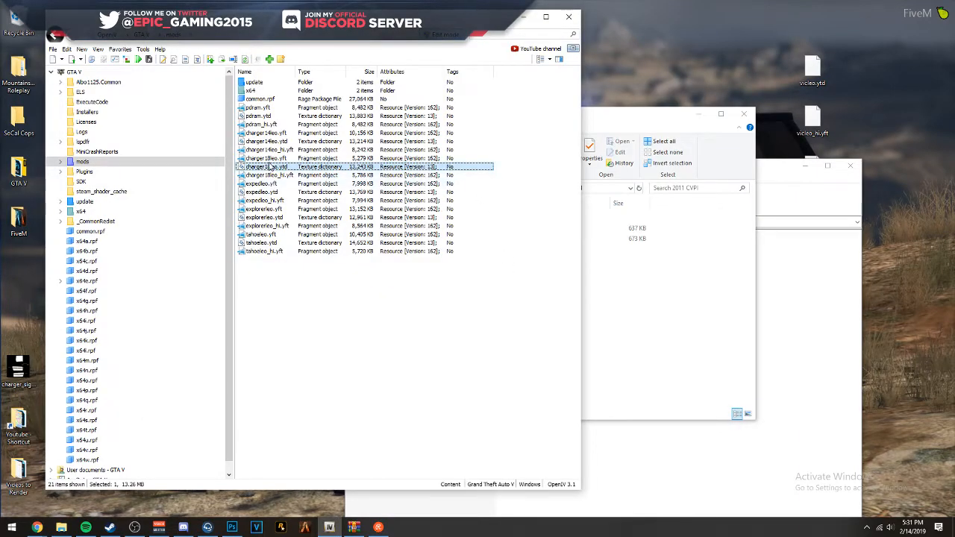
- Preview the charger18leo.yft model enlarged to check the Los Santos Police livery on the car
{"action": "left_click", "coordinate": [273, 159]}
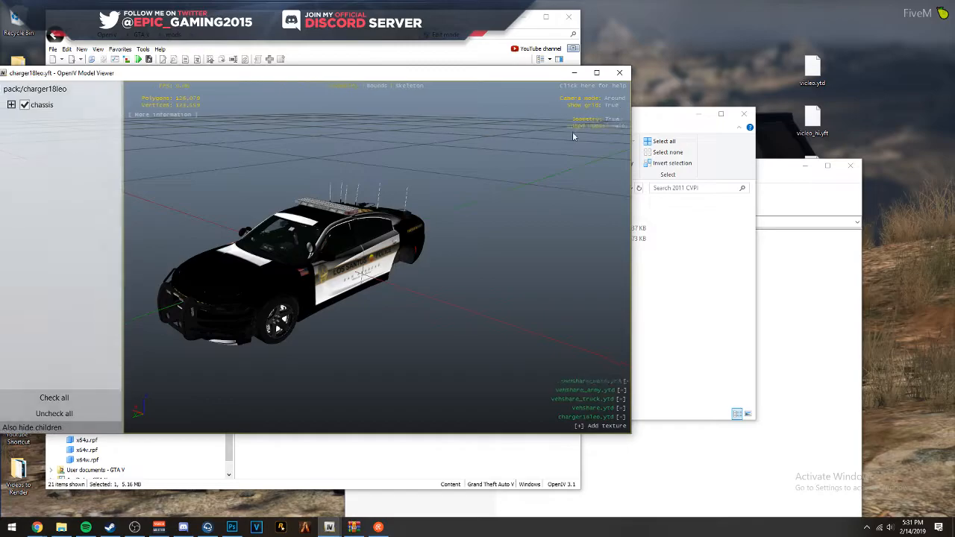
{"action": "left_click", "coordinate": [596, 72]}
{"action": "left_click", "coordinate": [946, 6]}
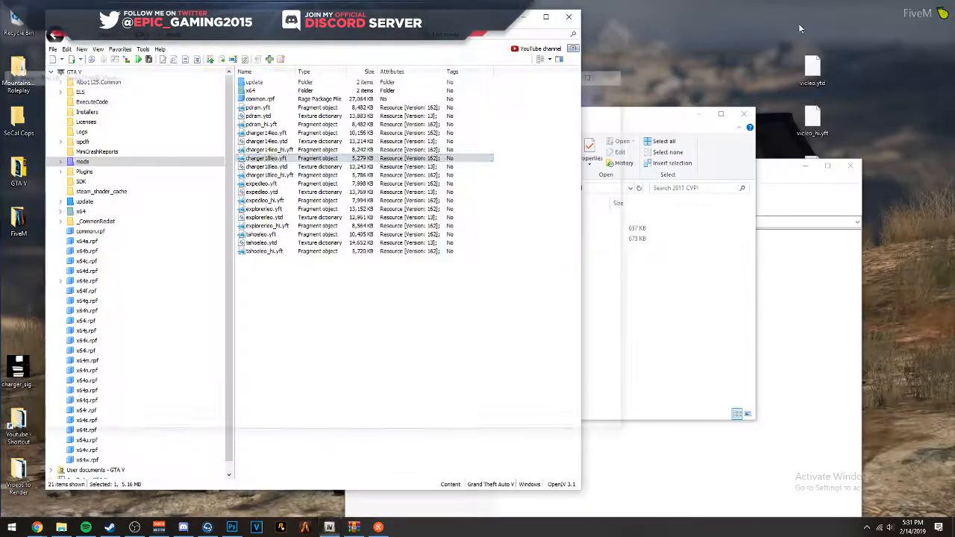
- Open the charger18leo.ytd textures and find and select the Livery_chrg_sign_1 texture
{"action": "double_click", "coordinate": [305, 166]}
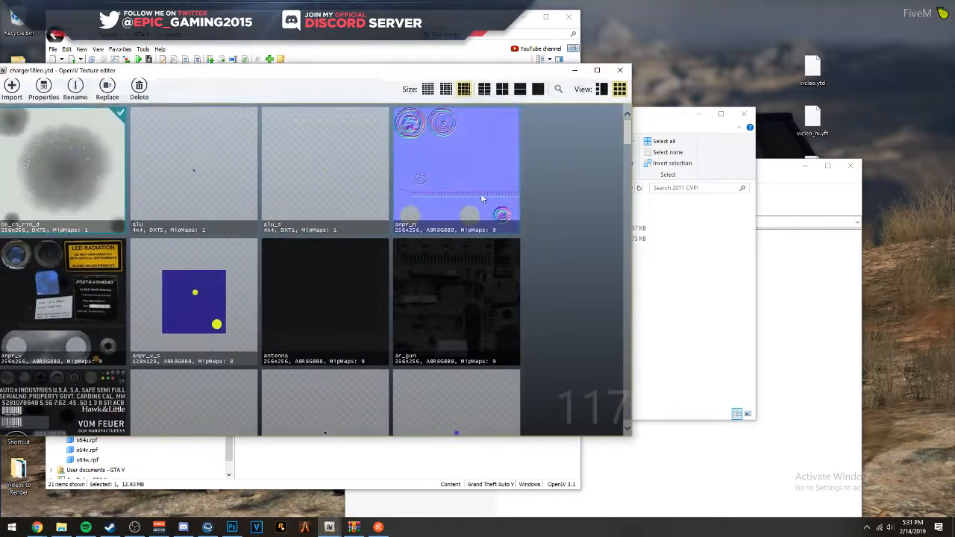
{"action": "scroll", "coordinate": [483, 191], "scroll_direction": "down", "scroll_amount": 3}
{"action": "scroll", "coordinate": [487, 189], "scroll_direction": "down", "scroll_amount": 5}
{"action": "scroll", "coordinate": [488, 190], "scroll_direction": "up", "scroll_amount": 2}
{"action": "left_click", "coordinate": [203, 264]}
{"action": "scroll", "coordinate": [398, 221], "scroll_direction": "down", "scroll_amount": 6}
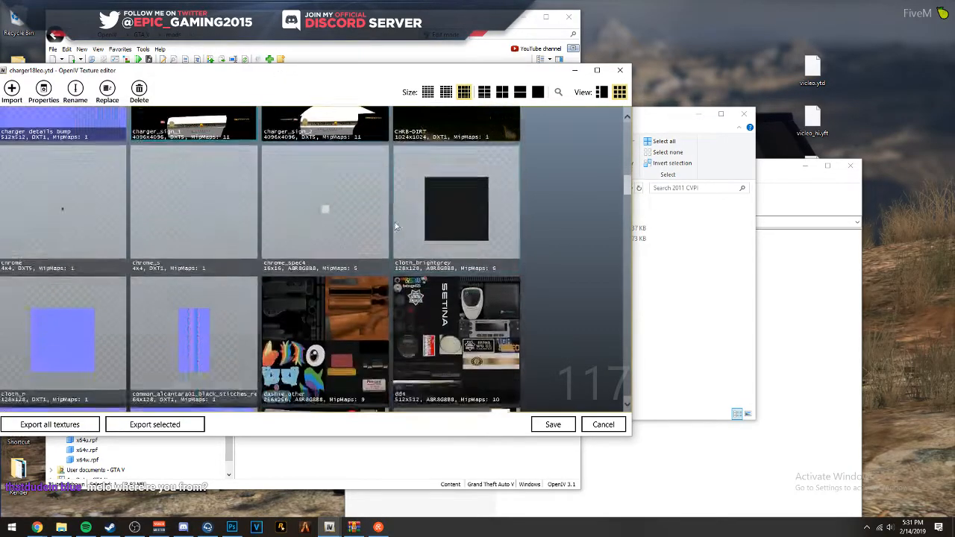
{"action": "scroll", "coordinate": [399, 221], "scroll_direction": "down", "scroll_amount": 10}
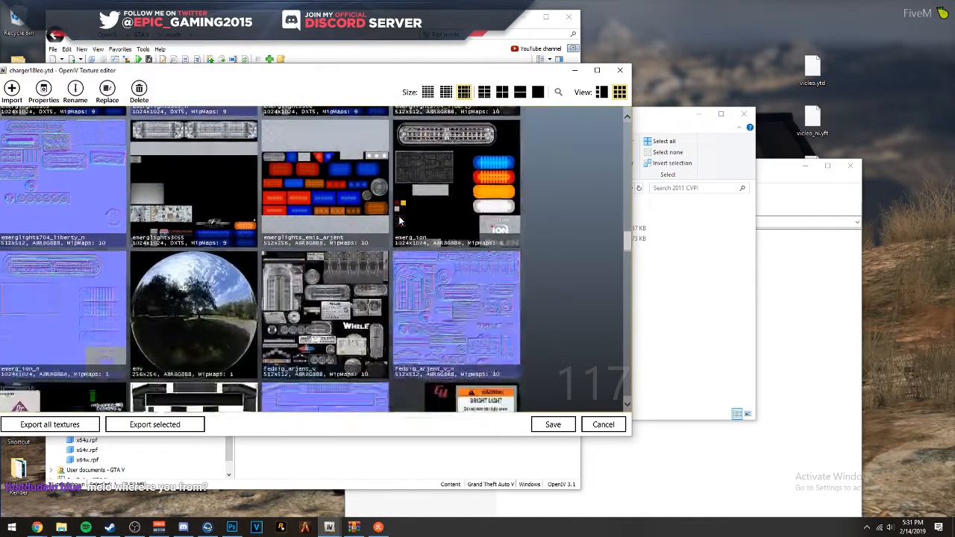
{"action": "scroll", "coordinate": [380, 223], "scroll_direction": "down", "scroll_amount": 3}
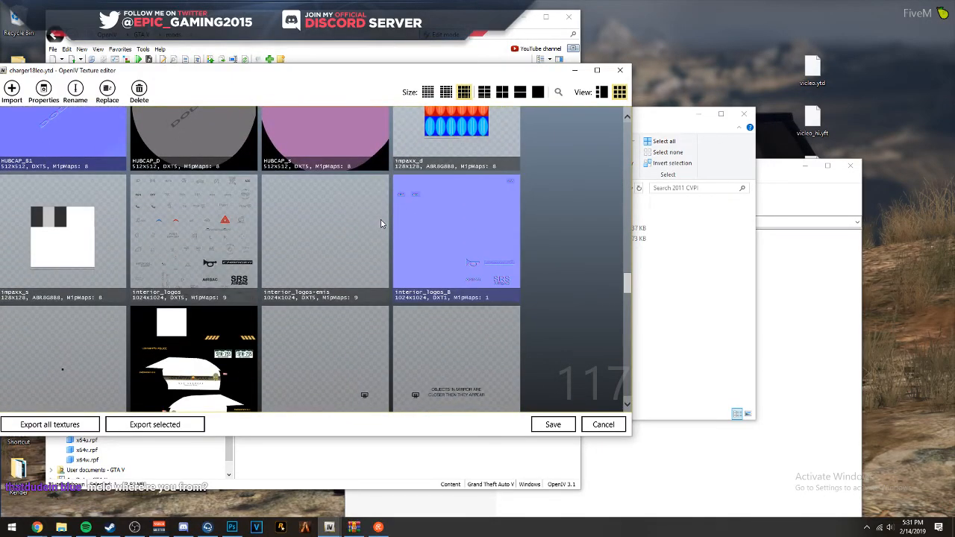
{"action": "scroll", "coordinate": [380, 223], "scroll_direction": "down", "scroll_amount": 3}
{"action": "left_click", "coordinate": [202, 211]}
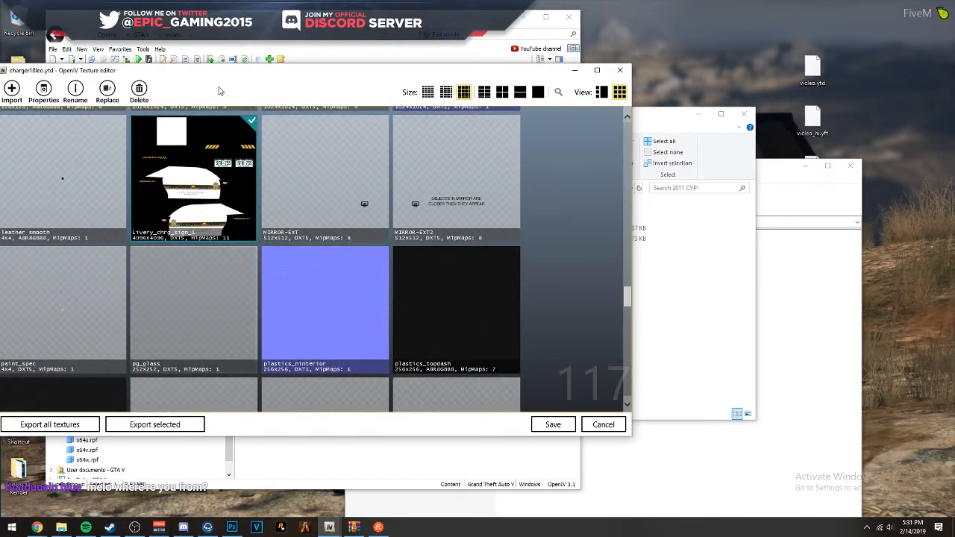
- Rename the Desktop livery image as Livery_chrg_sign_1, copying the texture's name, and import it over that texture in charger18leo.ytd
{"action": "left_click_drag", "start_coordinate": [252, 75], "coordinate": [427, 72]}
{"action": "left_click", "coordinate": [250, 88]}
{"action": "key", "text": "ctrl+c"}
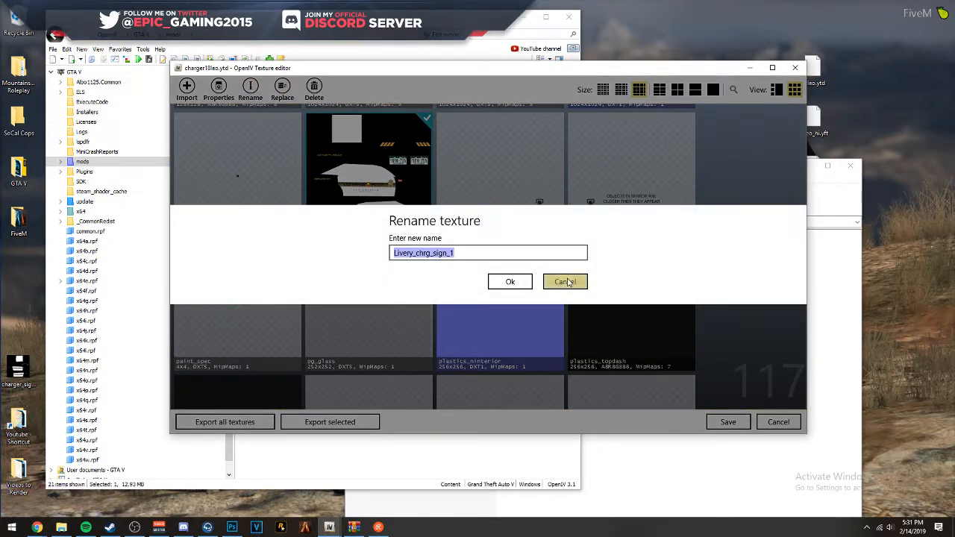
{"action": "left_click", "coordinate": [565, 281]}
{"action": "left_click", "coordinate": [22, 385]}
{"action": "key", "text": "F2"}
{"action": "key", "text": "ctrl+v"}
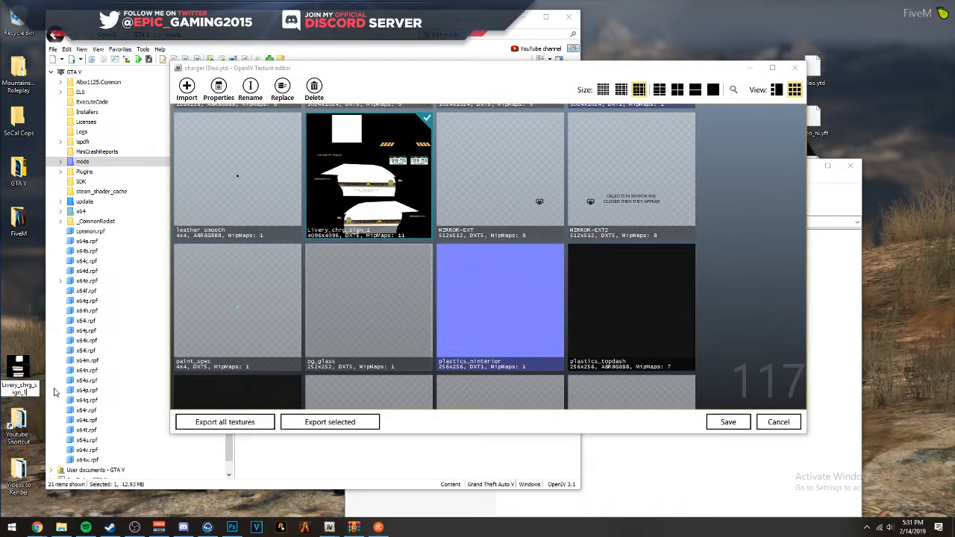
{"action": "key", "text": "Return"}
{"action": "left_click_drag", "start_coordinate": [26, 379], "coordinate": [405, 195]}
{"action": "left_click", "coordinate": [522, 305]}
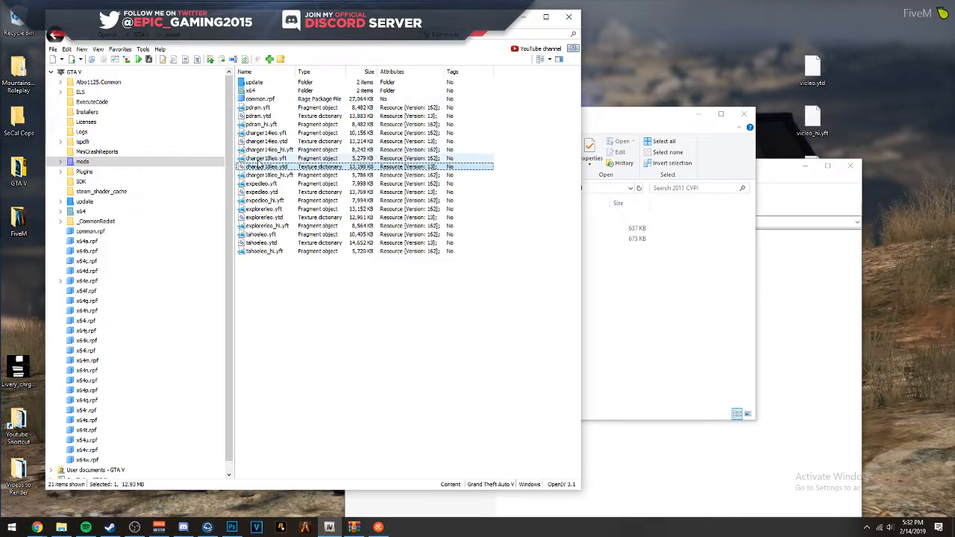
- Open the charger18leo.yft model enlarged and examine the livery on the rear and both sides, including the flags and door stripes
{"action": "left_click", "coordinate": [256, 159]}
{"action": "double_click", "coordinate": [256, 159]}
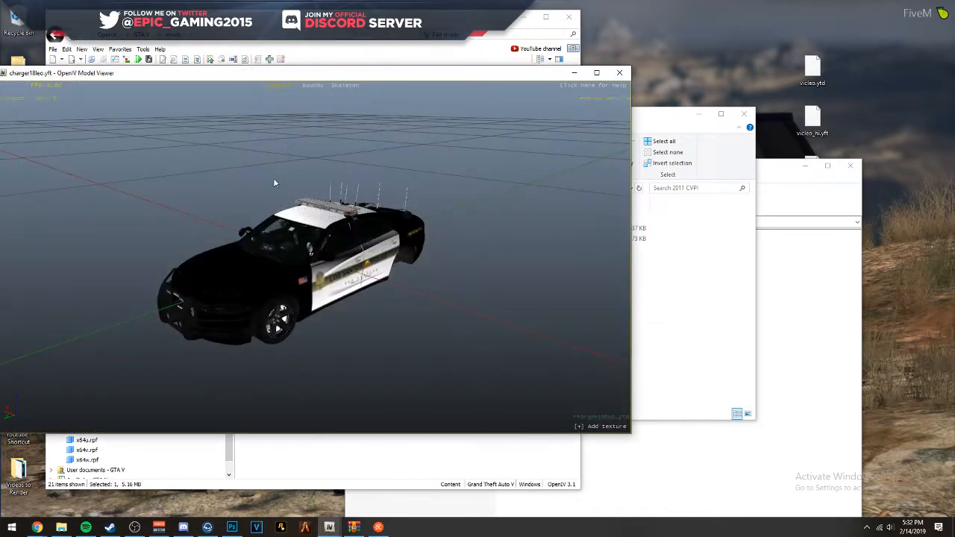
{"action": "left_click", "coordinate": [596, 73]}
{"action": "left_click_drag", "start_coordinate": [597, 80], "coordinate": [207, 141]}
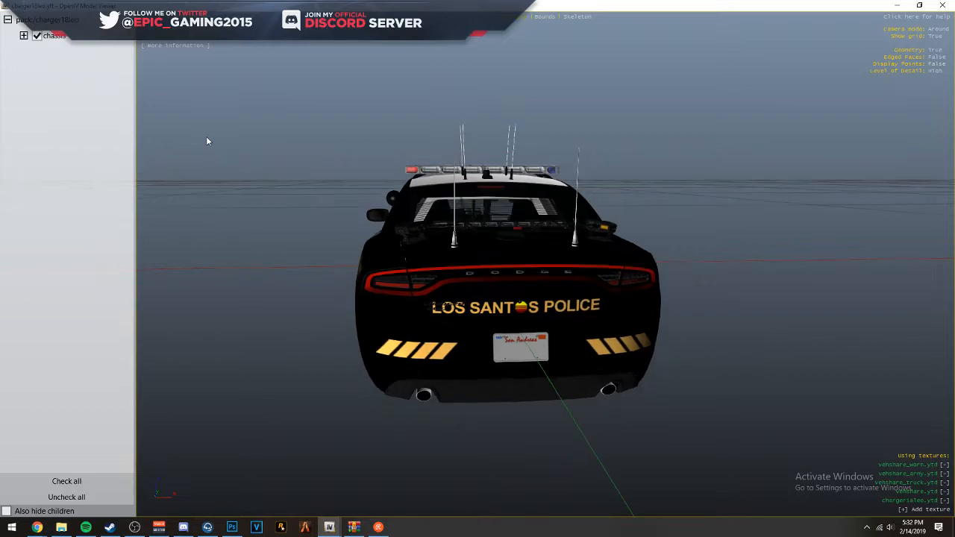
{"action": "scroll", "coordinate": [206, 136], "scroll_direction": "up", "scroll_amount": 5}
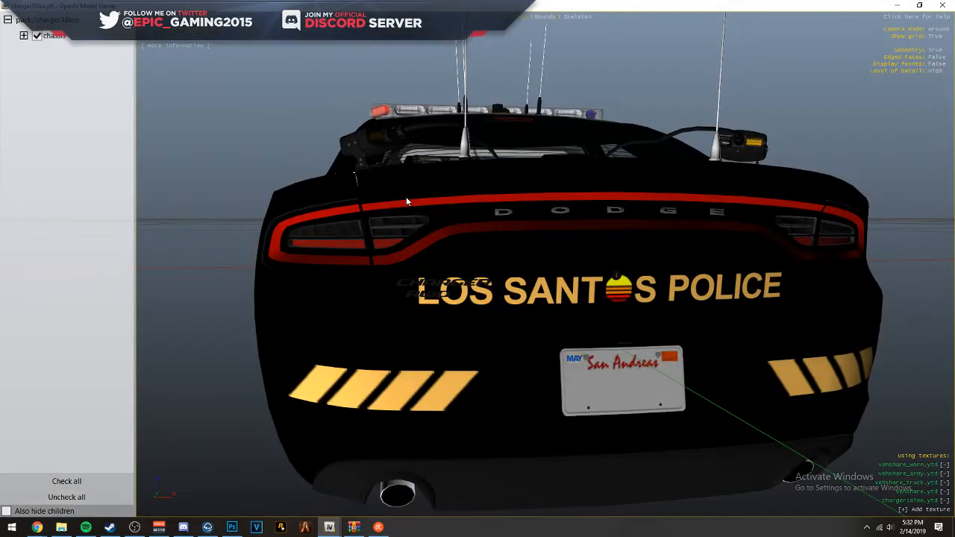
{"action": "left_click_drag", "start_coordinate": [407, 202], "coordinate": [673, 184]}
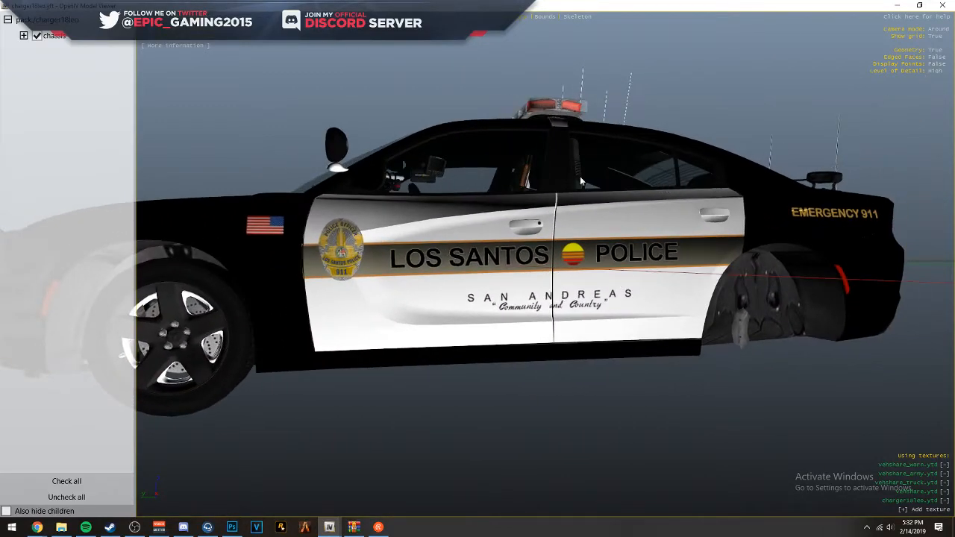
{"action": "left_click_drag", "start_coordinate": [398, 196], "coordinate": [284, 240]}
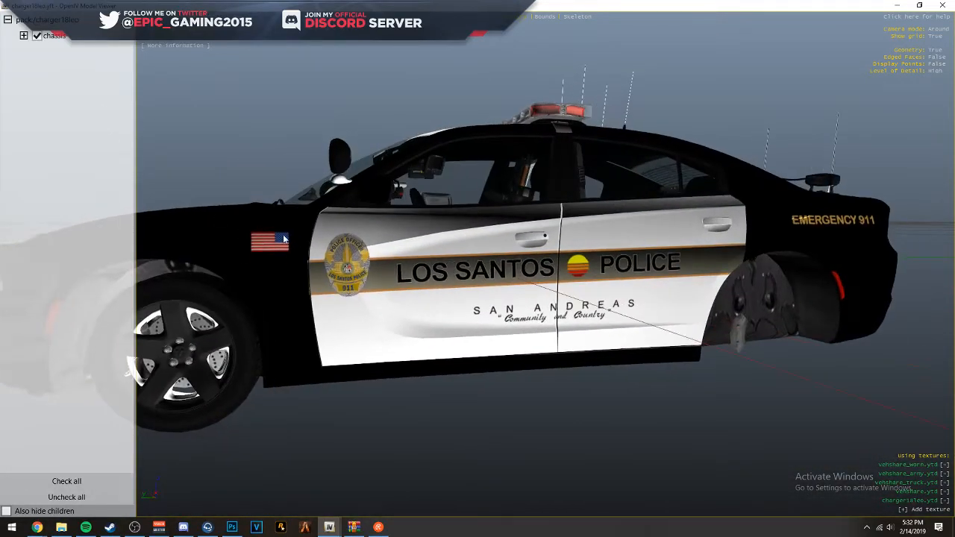
{"action": "left_click_drag", "start_coordinate": [796, 252], "coordinate": [621, 209]}
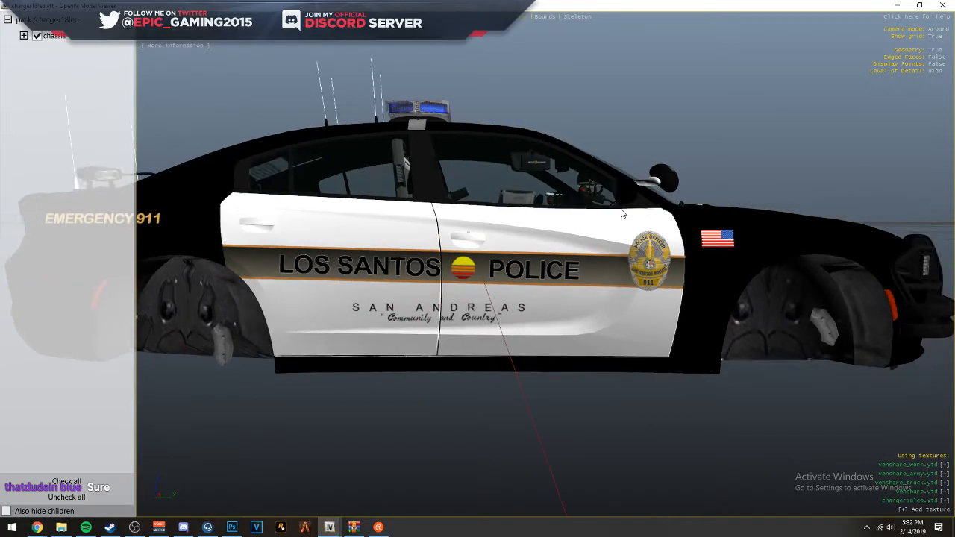
{"action": "left_click_drag", "start_coordinate": [347, 176], "coordinate": [189, 245]}
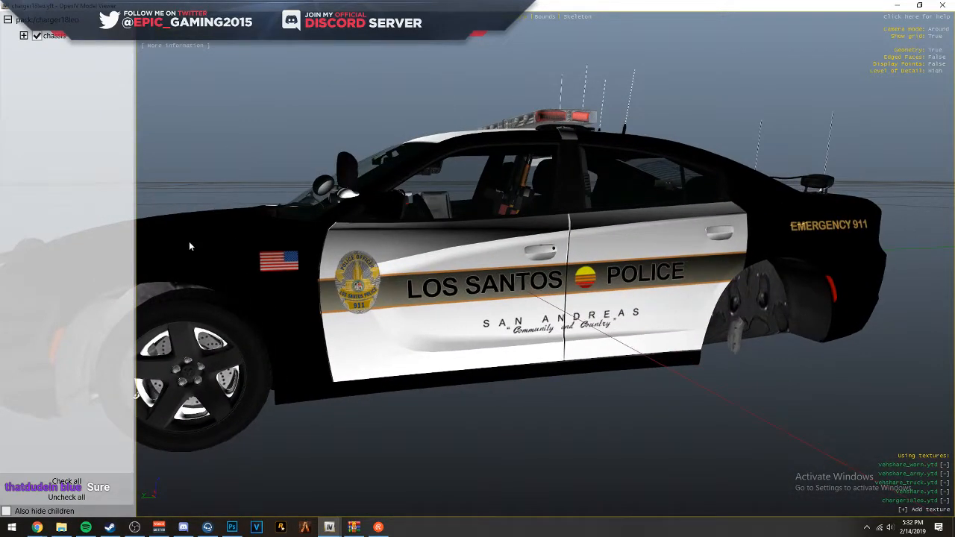
{"action": "left_click_drag", "start_coordinate": [189, 246], "coordinate": [597, 236]}
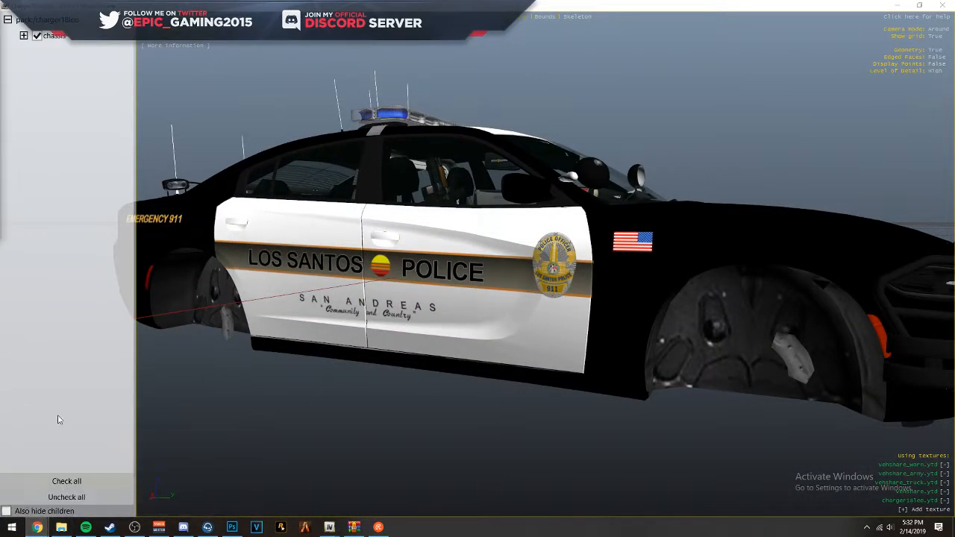
- Switch to Chrome, search Google Images for pueblo colorado police department, and enlarge the Crown Victoria photo as a livery reference
{"action": "mouse_move", "coordinate": [38, 522]}
{"action": "left_click", "coordinate": [146, 485]}
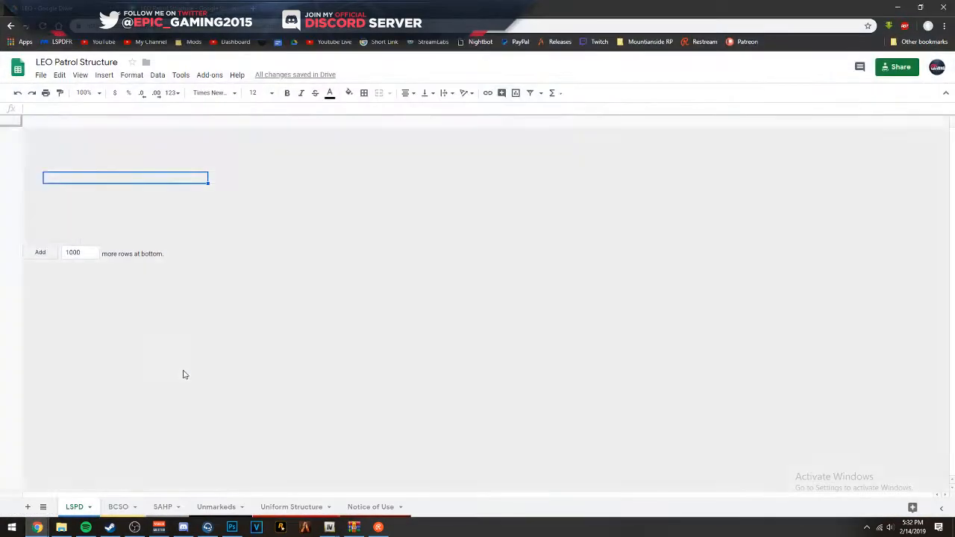
{"action": "left_click", "coordinate": [60, 12]}
{"action": "left_click", "coordinate": [179, 9]}
{"action": "left_click", "coordinate": [253, 9]}
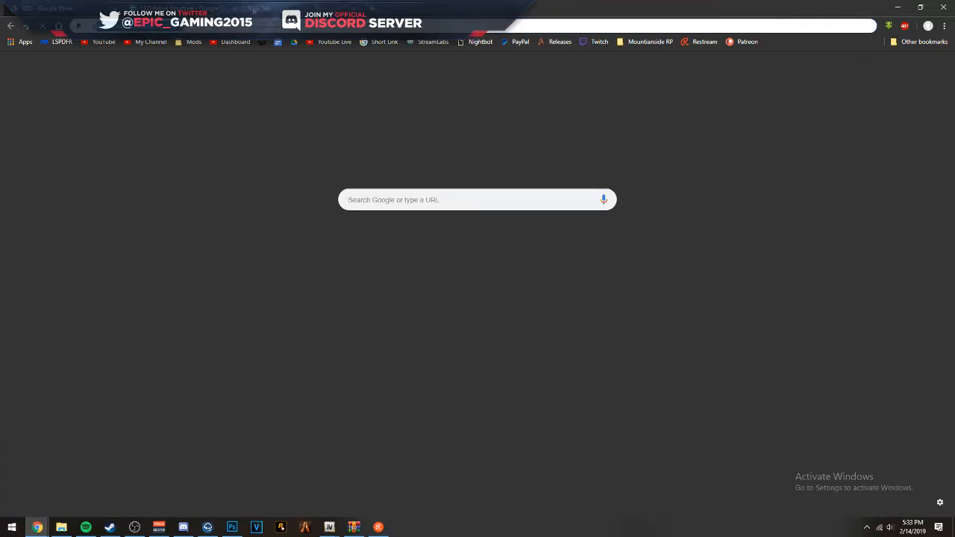
{"action": "type", "text": "pueblo"}
{"action": "key", "text": "Return"}
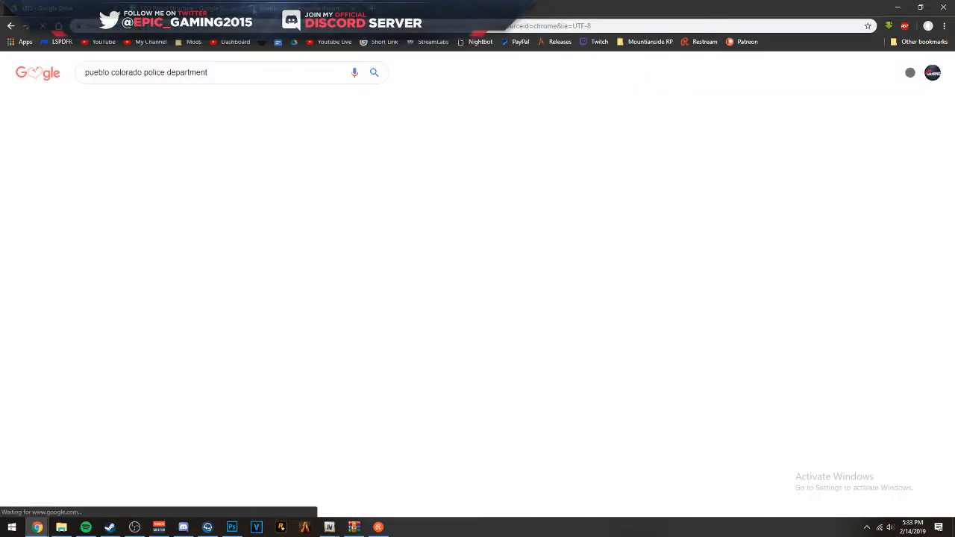
{"action": "left_click", "coordinate": [181, 102]}
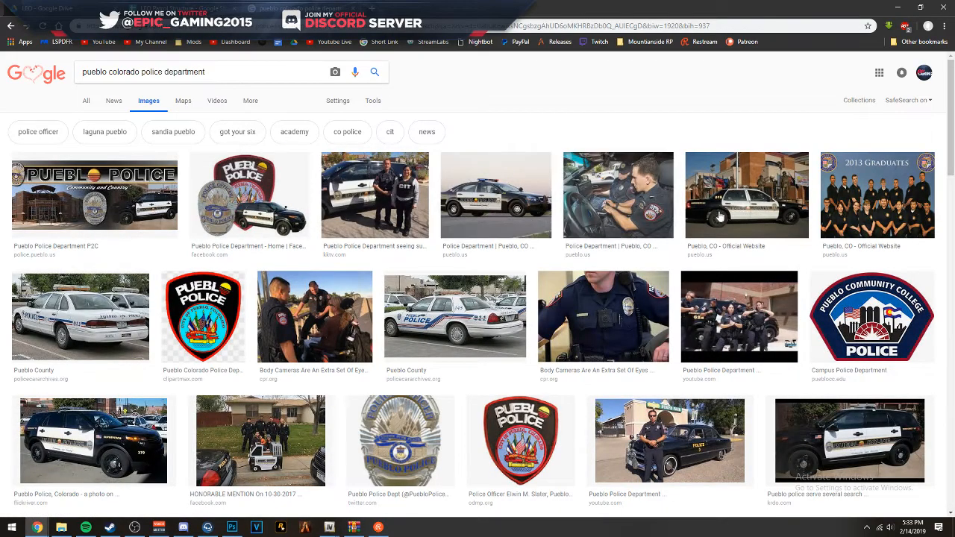
{"action": "left_click", "coordinate": [746, 195]}
{"action": "right_click", "coordinate": [471, 266]}
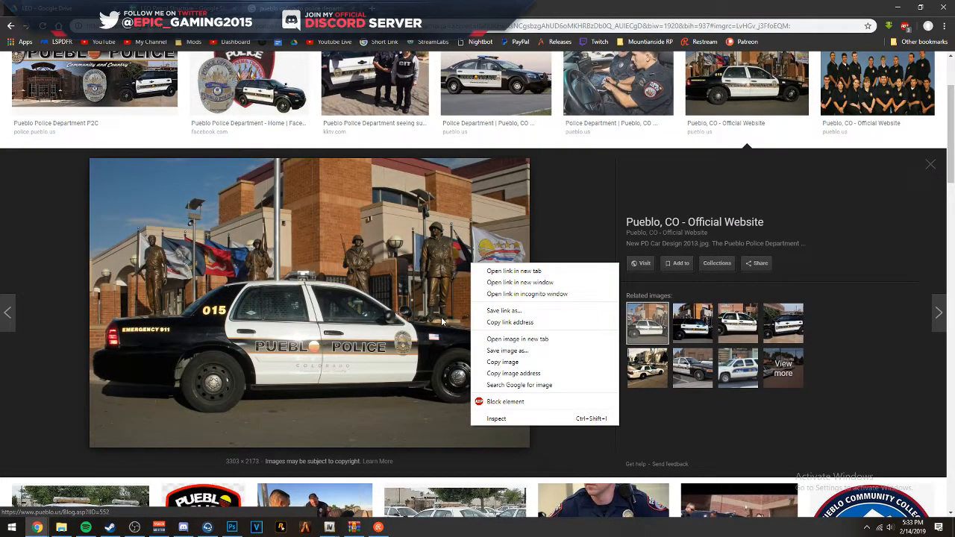
{"action": "left_click", "coordinate": [898, 6]}
{"action": "left_click", "coordinate": [898, 5]}
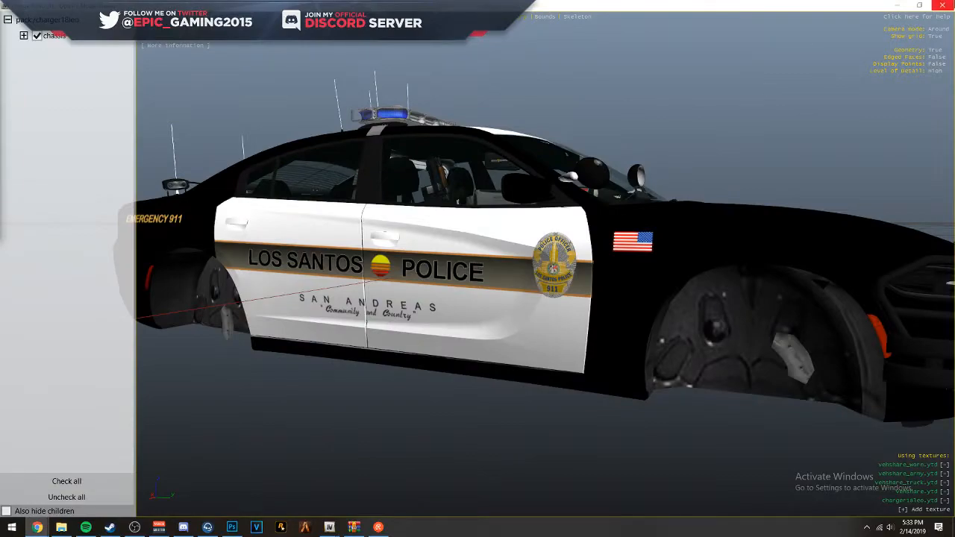
- Switch to Photoshop and flip the driver-side American flag horizontally
{"action": "left_click", "coordinate": [897, 5]}
{"action": "left_click", "coordinate": [232, 527]}
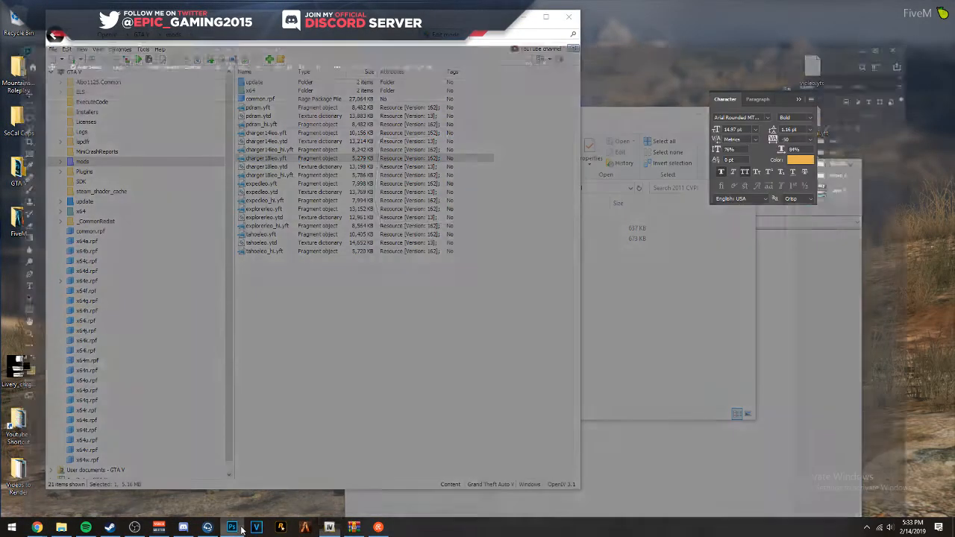
{"action": "scroll", "coordinate": [304, 438], "scroll_direction": "up", "scroll_amount": 4}
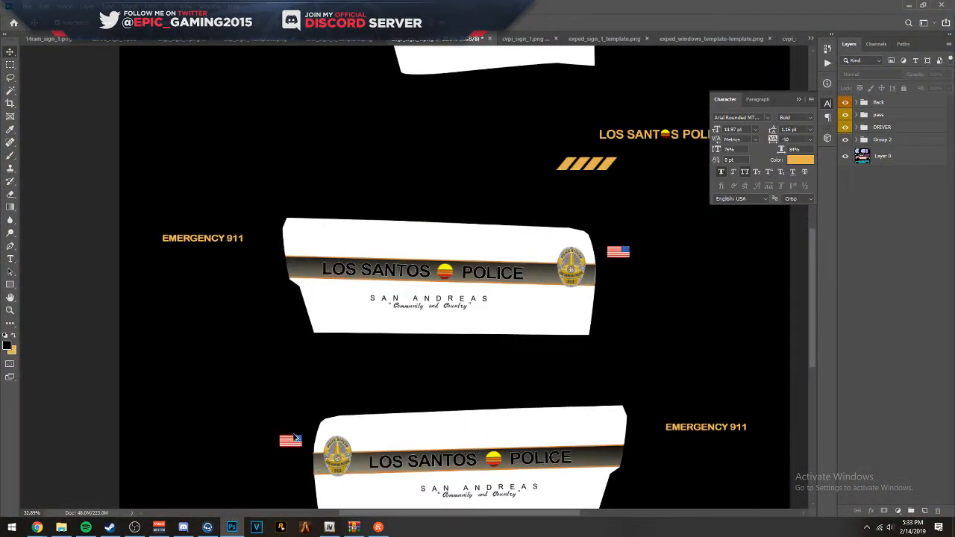
{"action": "left_click", "coordinate": [291, 440]}
{"action": "right_click", "coordinate": [292, 440]}
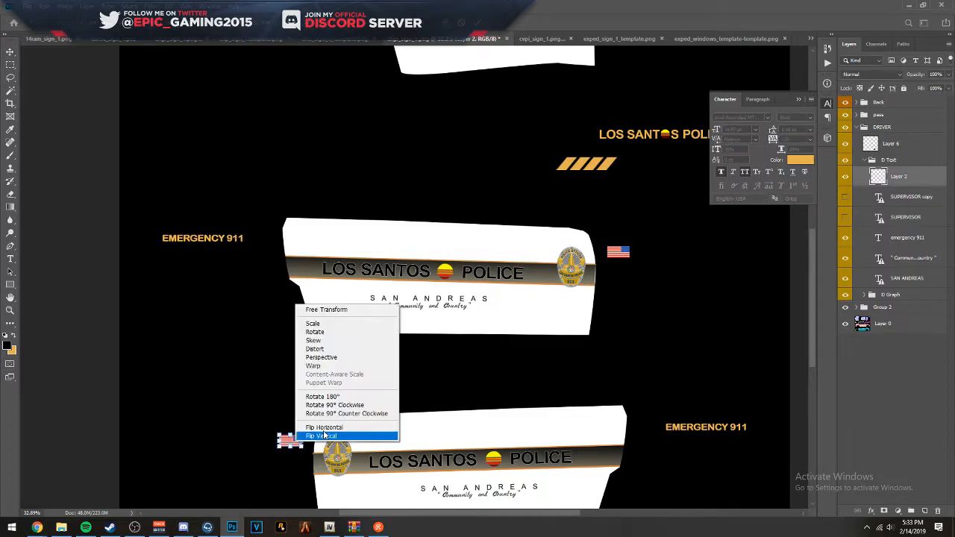
{"action": "left_click", "coordinate": [330, 423]}
{"action": "key", "text": "Return"}
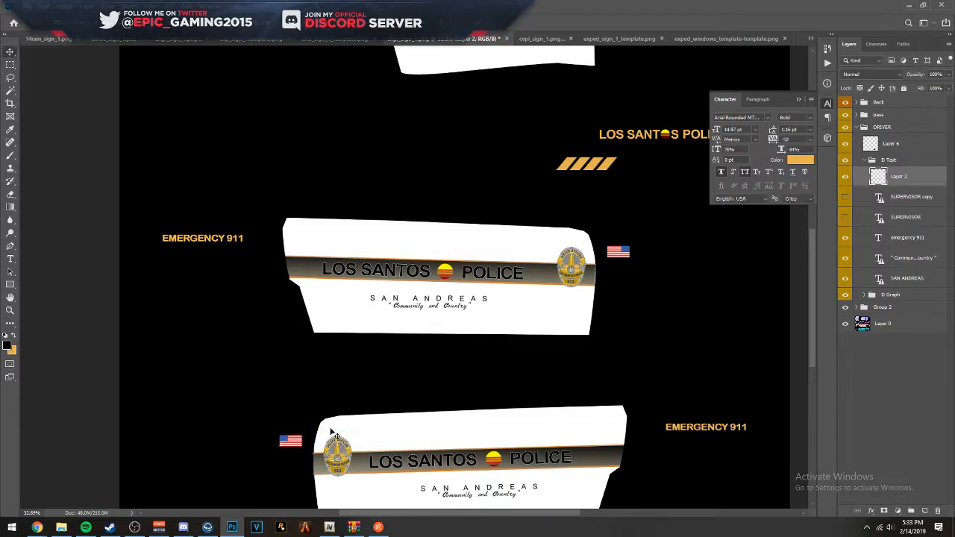
- Set the opacity of Group 2 to 50% so the template wireframe shows through the white door panels
{"action": "scroll", "coordinate": [334, 366], "scroll_direction": "down", "scroll_amount": 3}
{"action": "scroll", "coordinate": [341, 358], "scroll_direction": "up", "scroll_amount": 2}
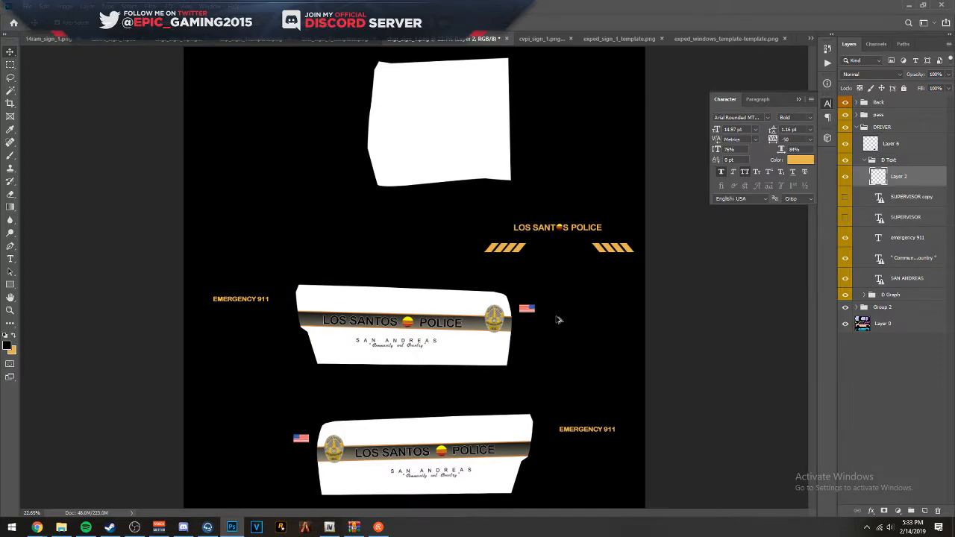
{"action": "scroll", "coordinate": [556, 321], "scroll_direction": "up", "scroll_amount": 8}
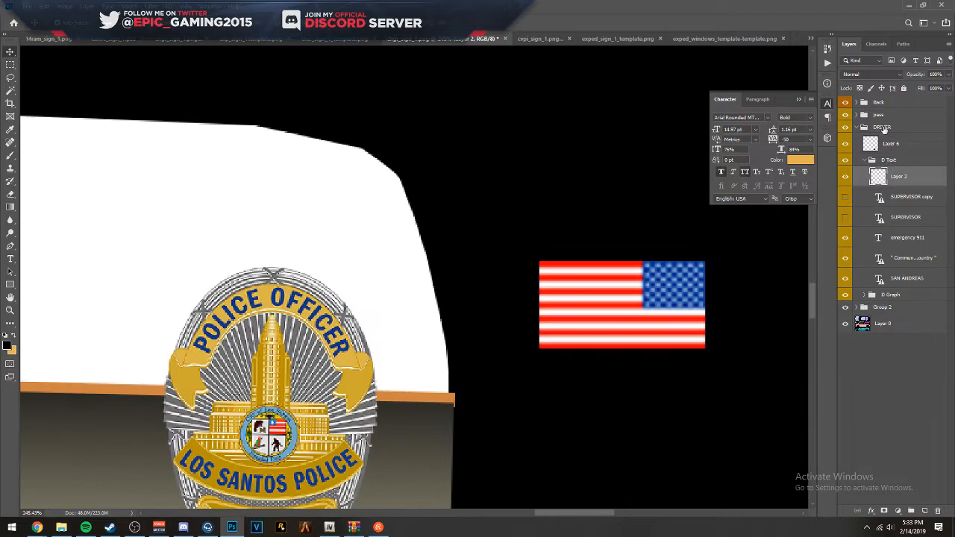
{"action": "left_click", "coordinate": [908, 308]}
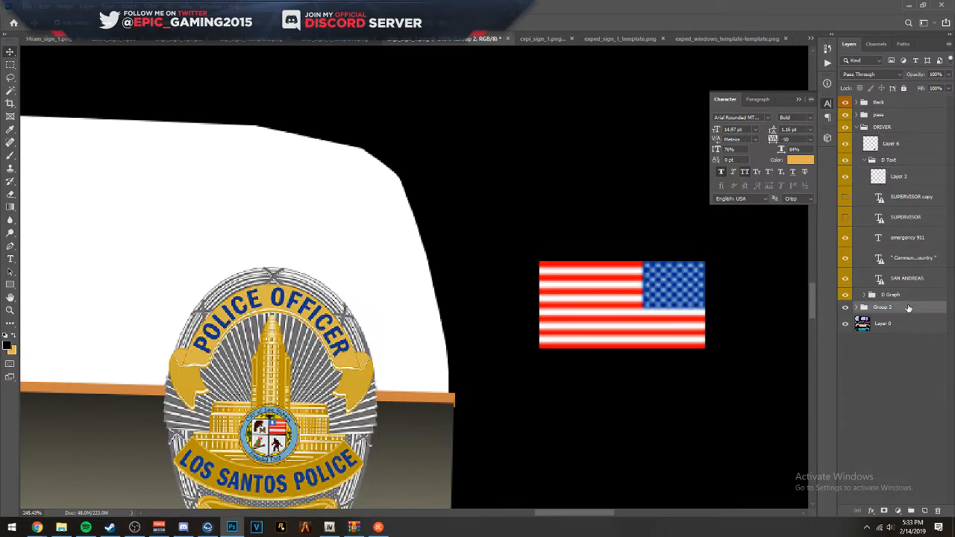
{"action": "key", "text": "5"}
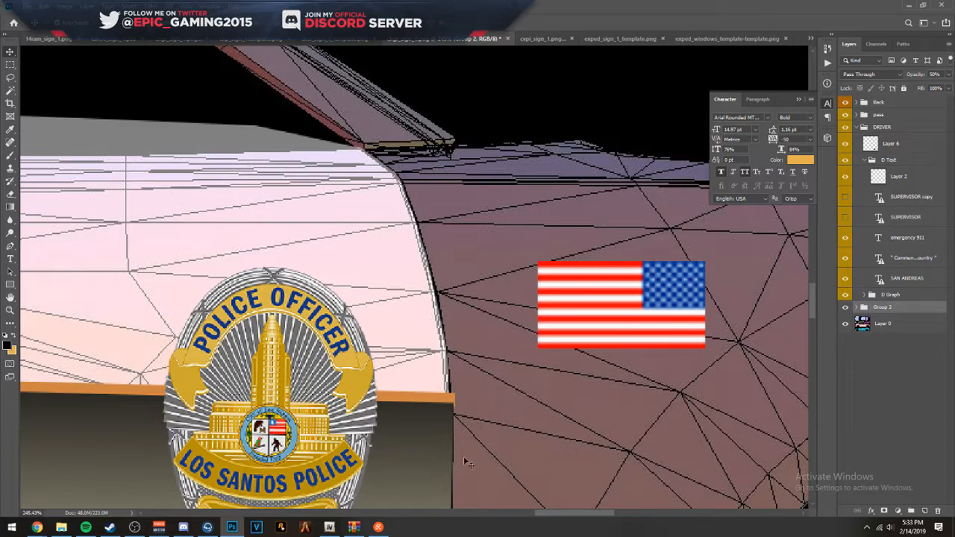
- Set the opacity of the pass group to 50% so the door seam shows through the badge and stripes
{"action": "scroll", "coordinate": [464, 460], "scroll_direction": "down", "scroll_amount": 5}
{"action": "left_click", "coordinate": [10, 247]}
{"action": "scroll", "coordinate": [492, 272], "scroll_direction": "up", "scroll_amount": 5}
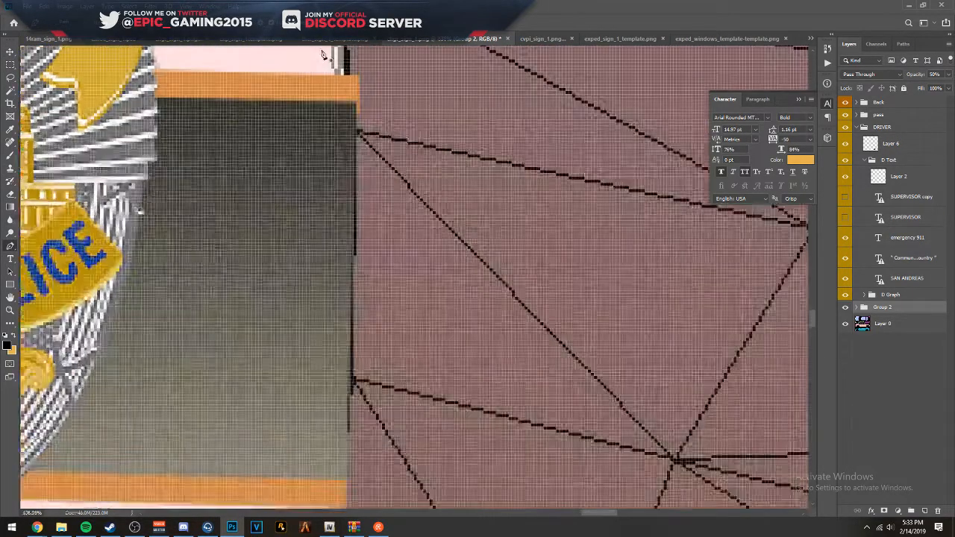
{"action": "left_click_drag", "start_coordinate": [382, 91], "coordinate": [420, 218]}
{"action": "scroll", "coordinate": [447, 127], "scroll_direction": "down", "scroll_amount": 6}
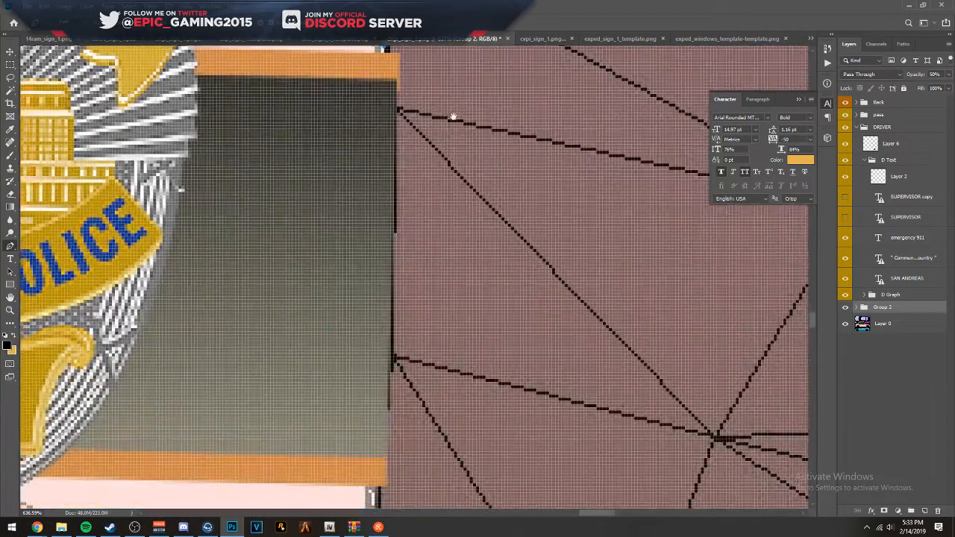
{"action": "left_click", "coordinate": [884, 128]}
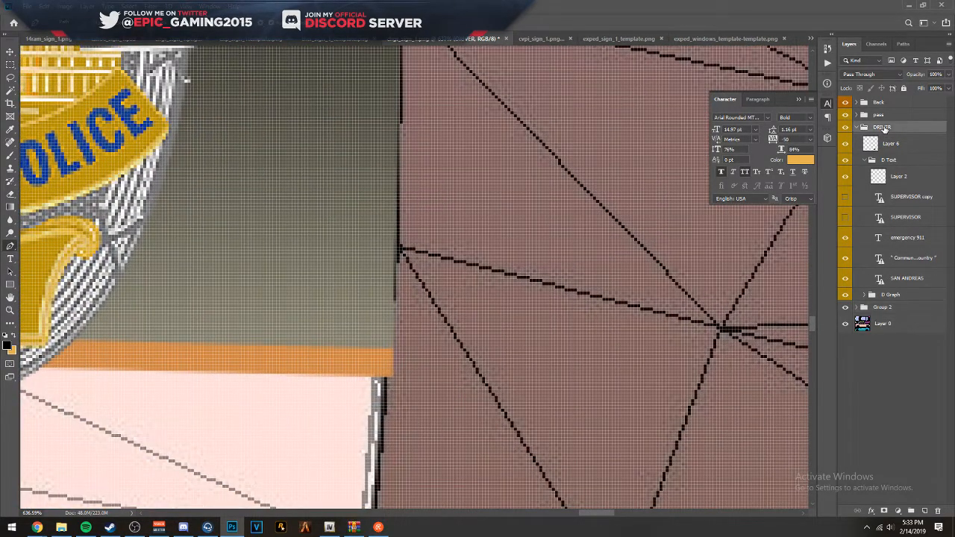
{"action": "left_click", "coordinate": [881, 117]}
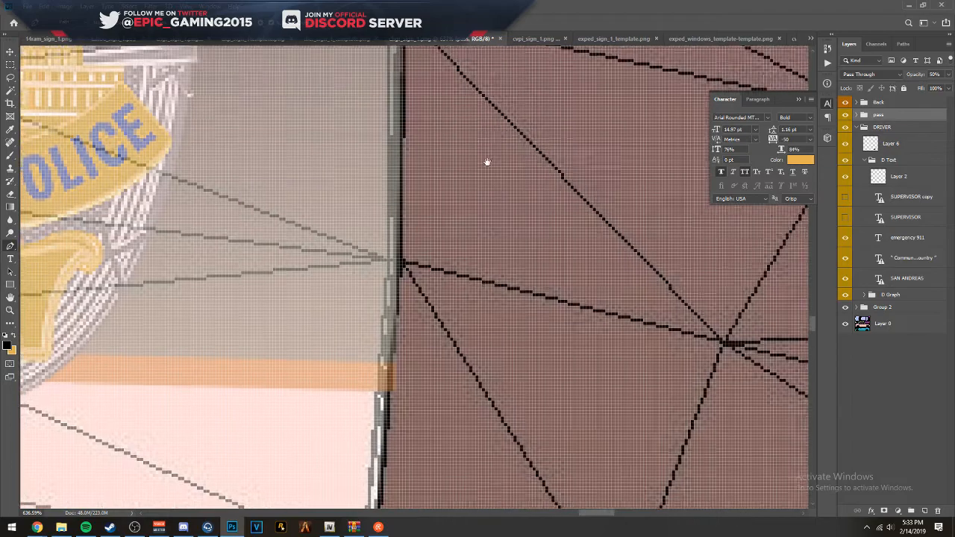
- Trace the front edge of the upper car's door with the Pen tool, from above the upper orange stripe to below the lower one
{"action": "scroll", "coordinate": [448, 128], "scroll_direction": "up", "scroll_amount": 3}
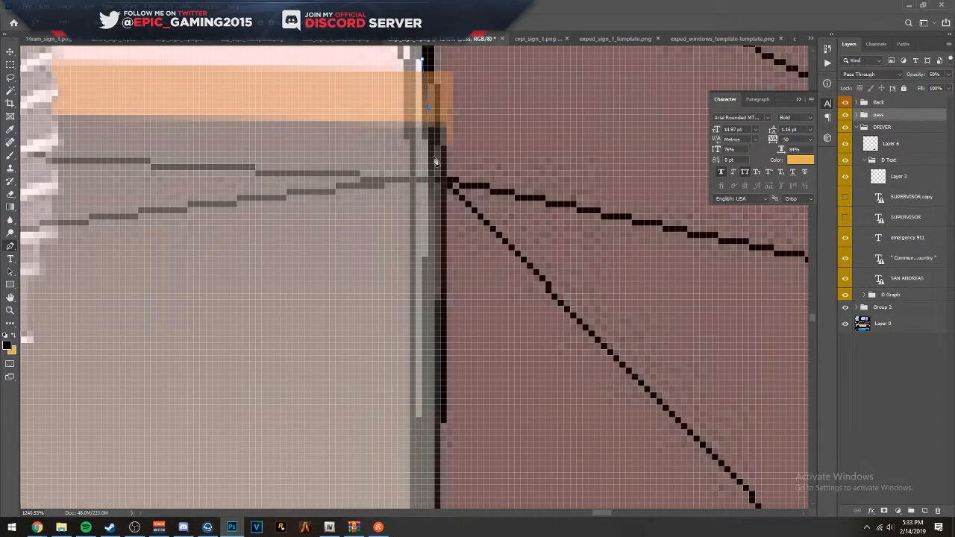
{"action": "left_click", "coordinate": [431, 160]}
{"action": "scroll", "coordinate": [440, 224], "scroll_direction": "down", "scroll_amount": 3}
{"action": "left_click", "coordinate": [428, 305]}
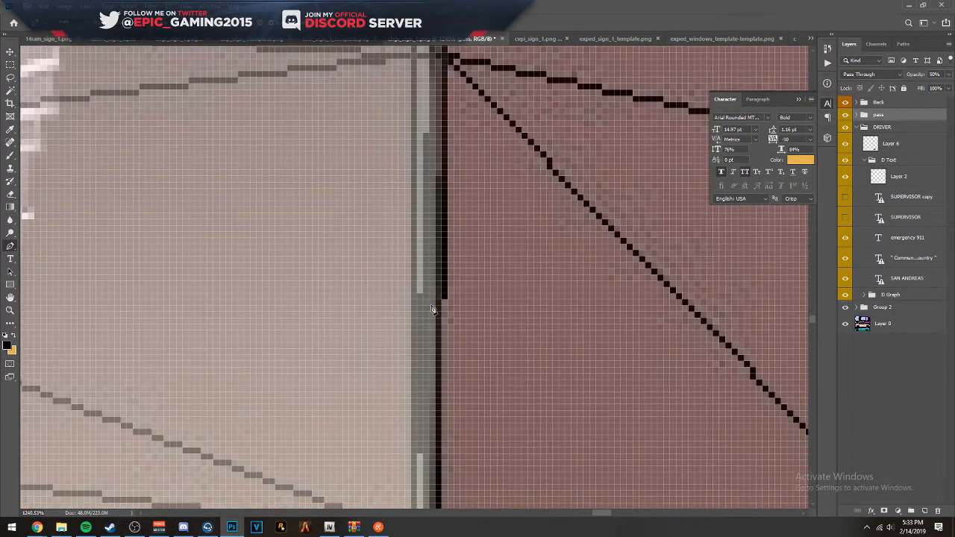
{"action": "left_click_drag", "start_coordinate": [465, 366], "coordinate": [469, 201]}
{"action": "left_click", "coordinate": [456, 321]}
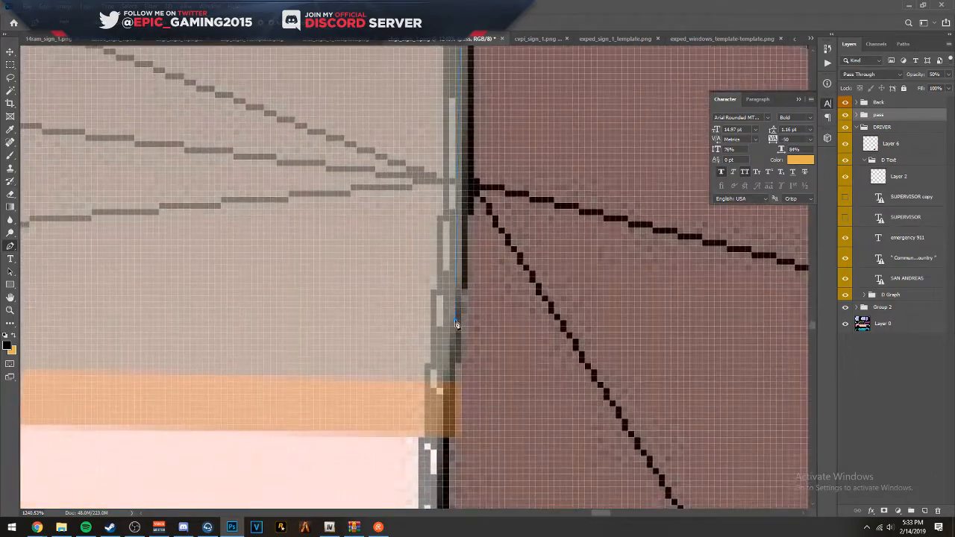
{"action": "left_click_drag", "start_coordinate": [463, 370], "coordinate": [470, 266]}
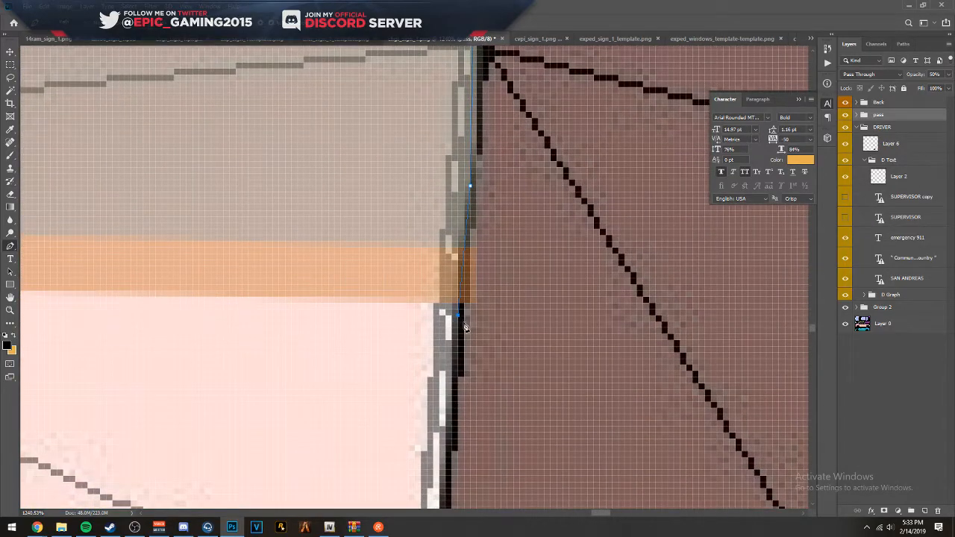
- Close the path around the stripe ends that overhang onto the upper car's front fender
{"action": "left_click_drag", "start_coordinate": [457, 316], "coordinate": [518, 308]}
{"action": "scroll", "coordinate": [540, 161], "scroll_direction": "down", "scroll_amount": 5}
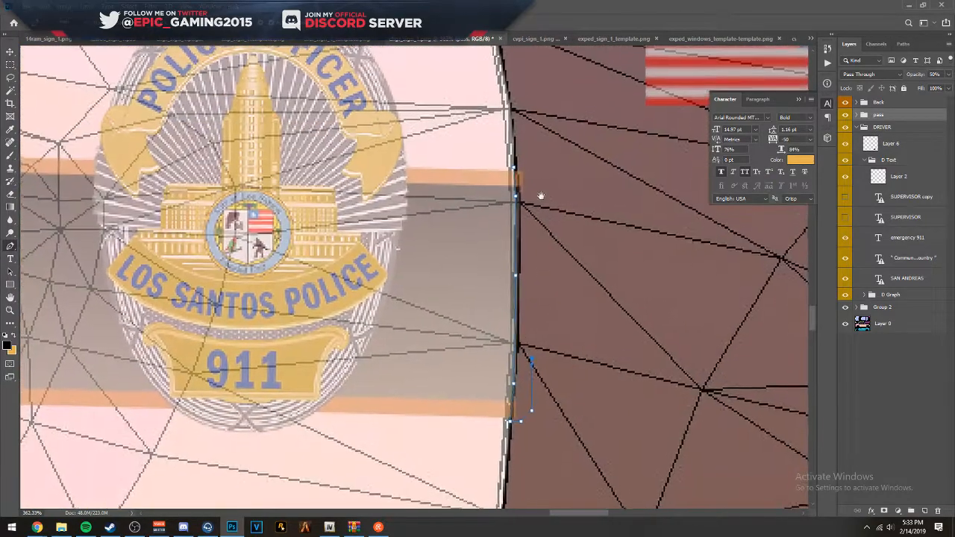
{"action": "left_click_drag", "start_coordinate": [541, 196], "coordinate": [539, 209]}
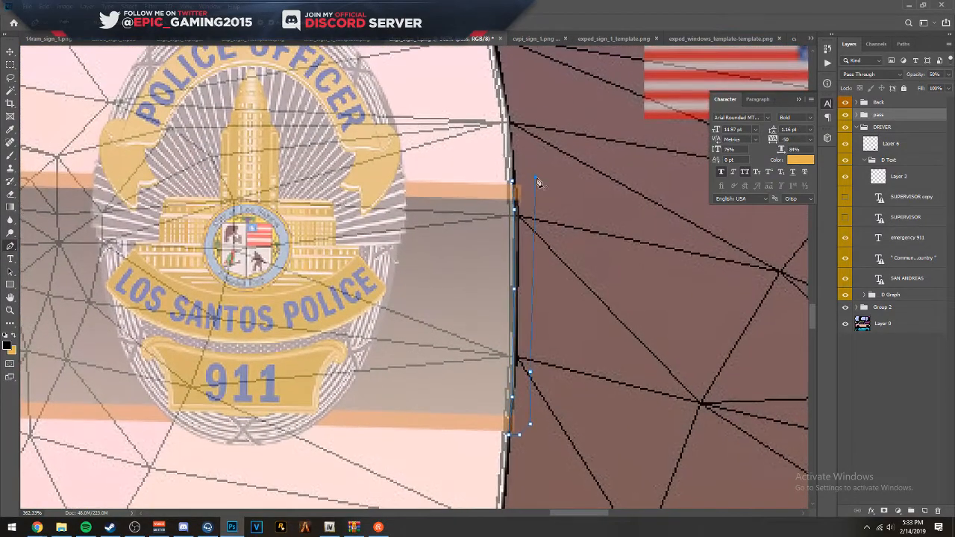
{"action": "left_click", "coordinate": [536, 177]}
{"action": "left_click", "coordinate": [527, 179]}
{"action": "left_click", "coordinate": [514, 181]}
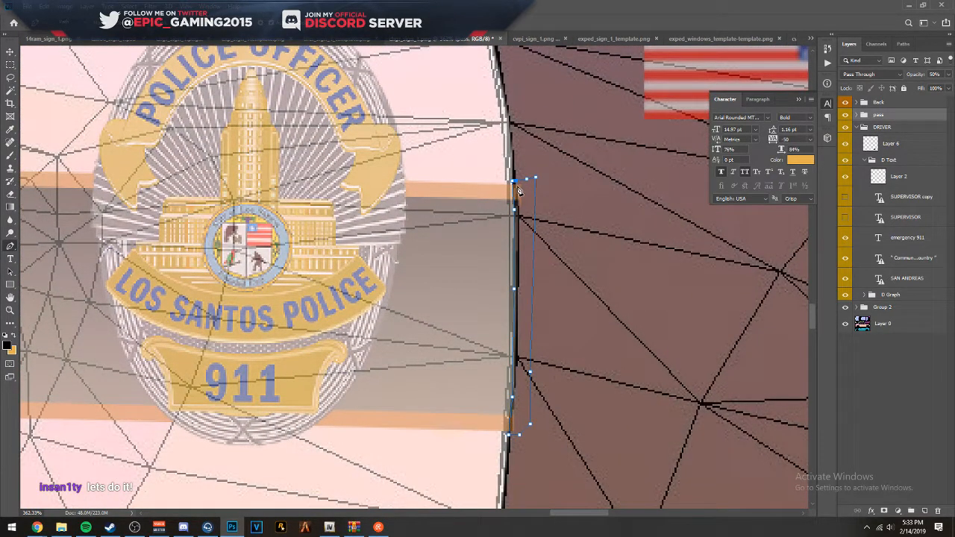
- Add a new empty layer directly above the pass group
{"action": "right_click", "coordinate": [519, 192]}
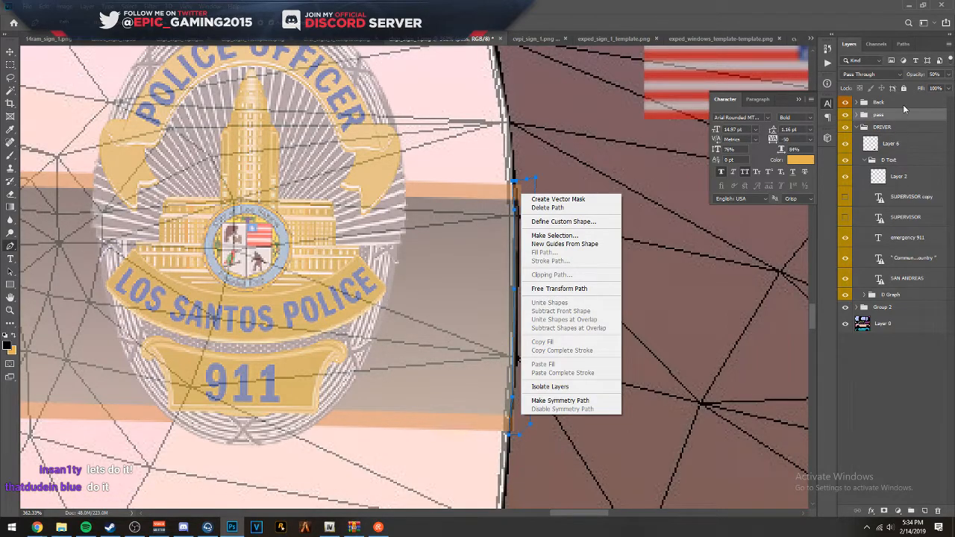
{"action": "left_click", "coordinate": [863, 308]}
{"action": "left_click", "coordinate": [863, 307]}
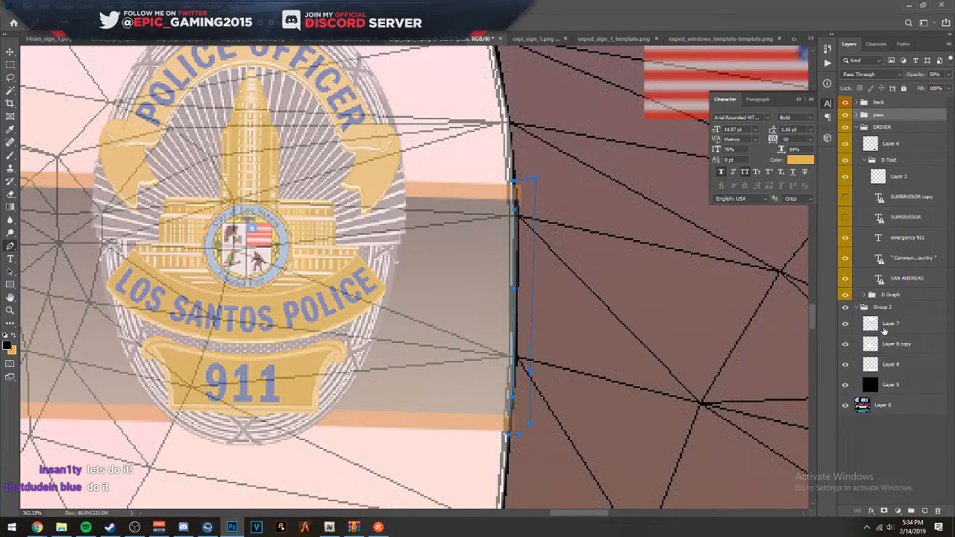
{"action": "left_click", "coordinate": [896, 329]}
{"action": "left_click", "coordinate": [892, 366]}
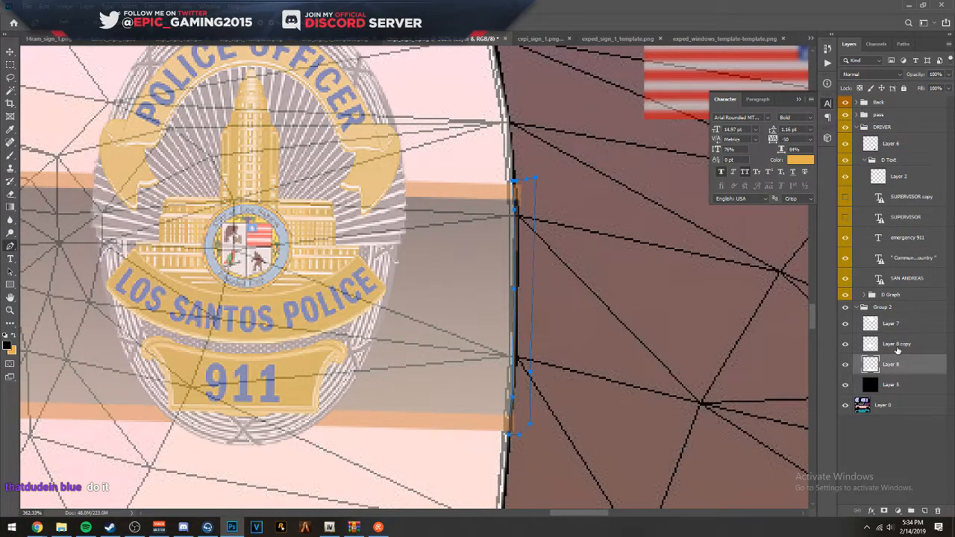
{"action": "left_click", "coordinate": [894, 144]}
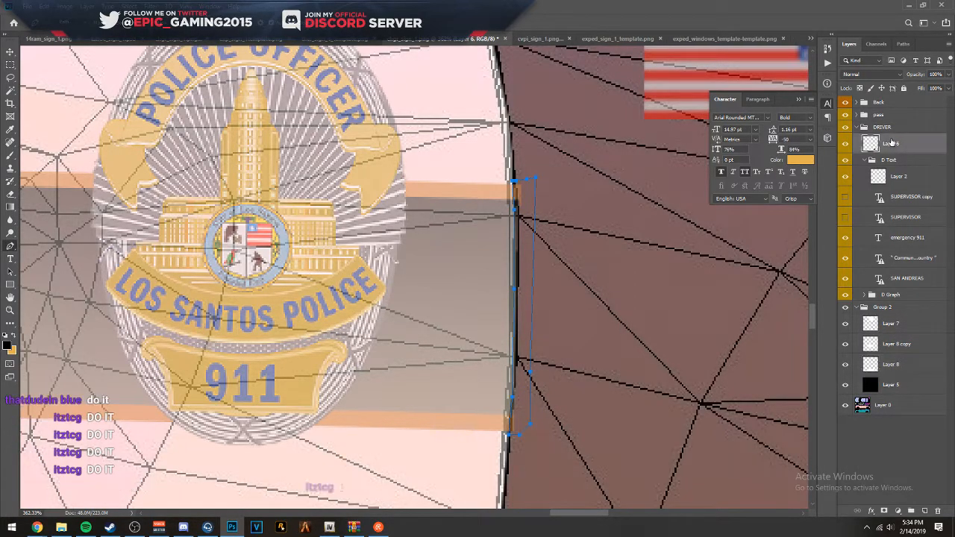
{"action": "left_click", "coordinate": [888, 116]}
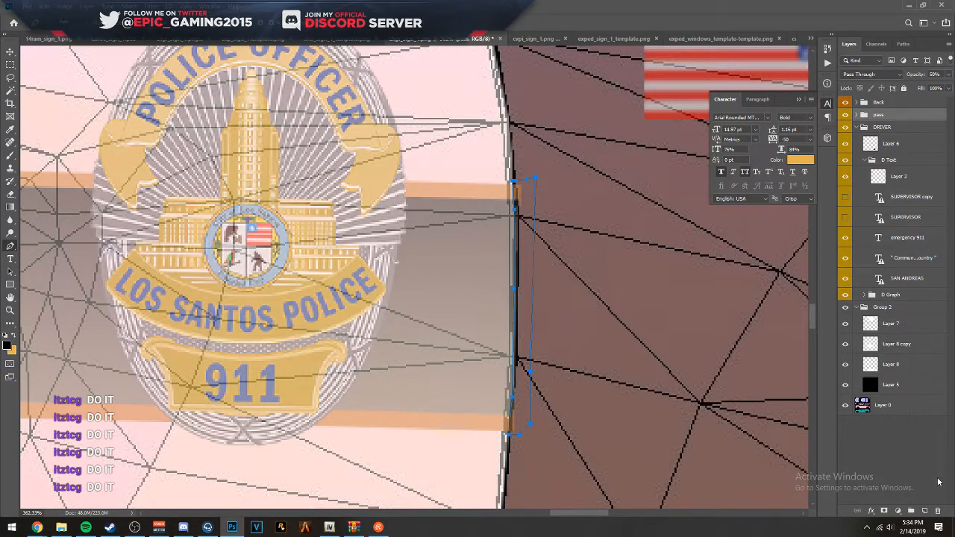
{"action": "left_click", "coordinate": [924, 512]}
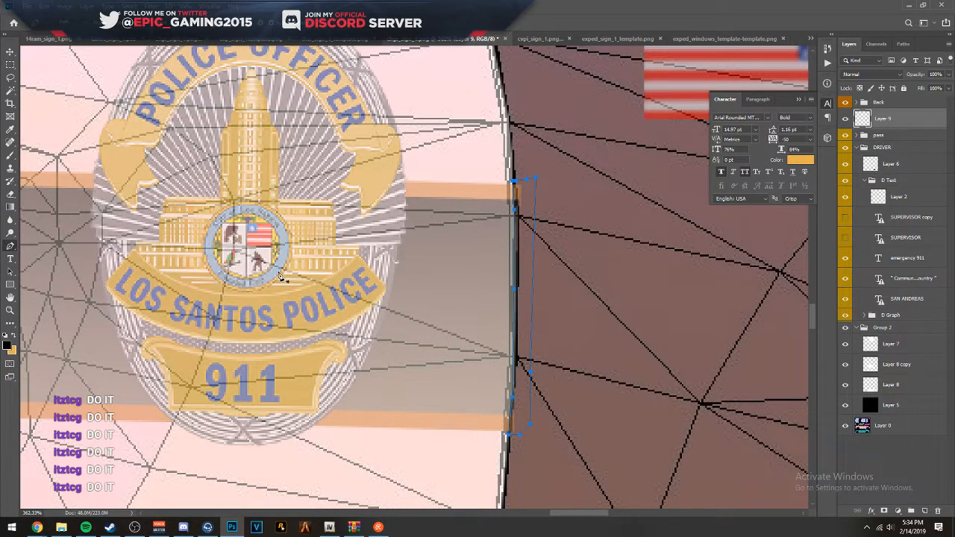
- Fill the closed path on the new layer with black at 100% opacity and Normal mode
{"action": "right_click", "coordinate": [459, 268]}
{"action": "left_click", "coordinate": [482, 326]}
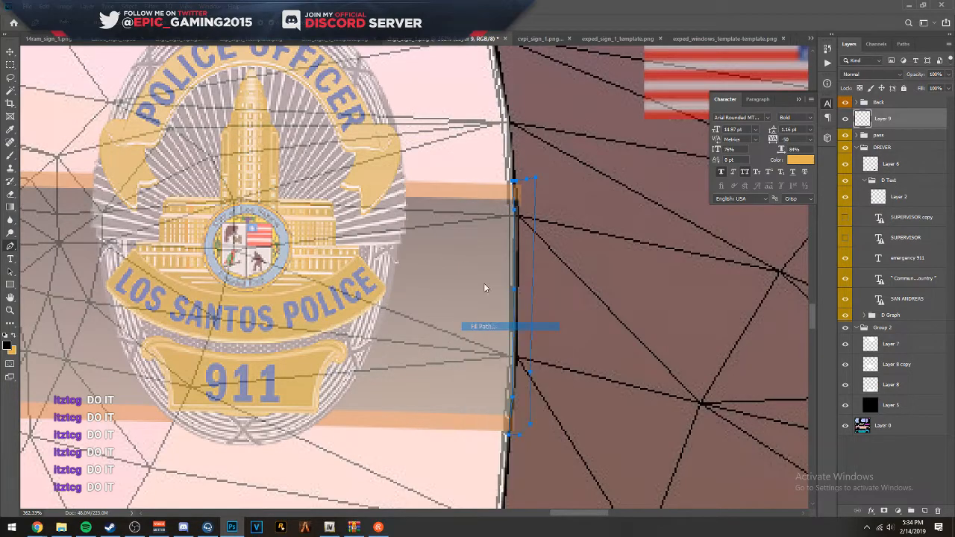
{"action": "left_click", "coordinate": [392, 169]}
{"action": "left_click", "coordinate": [388, 191]}
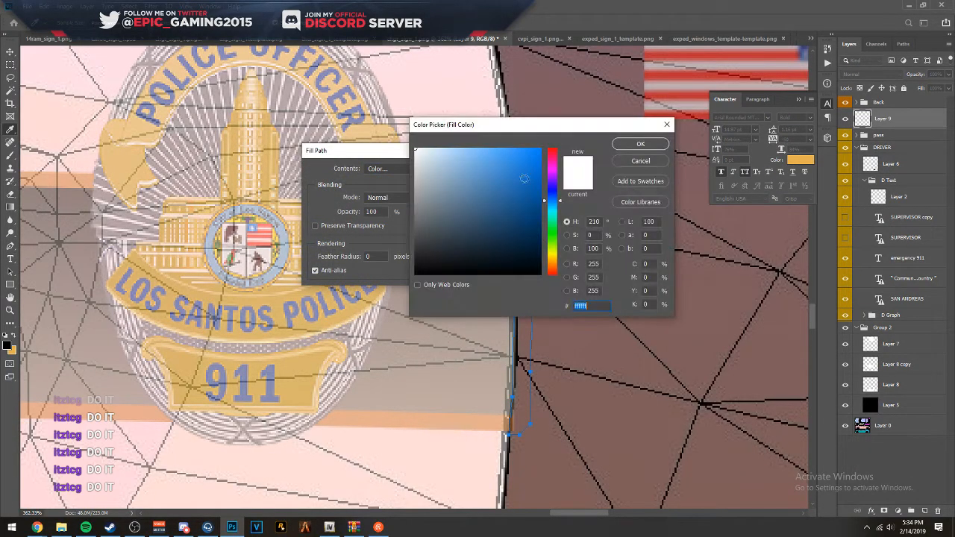
{"action": "left_click_drag", "start_coordinate": [463, 261], "coordinate": [448, 283]}
{"action": "left_click", "coordinate": [631, 147]}
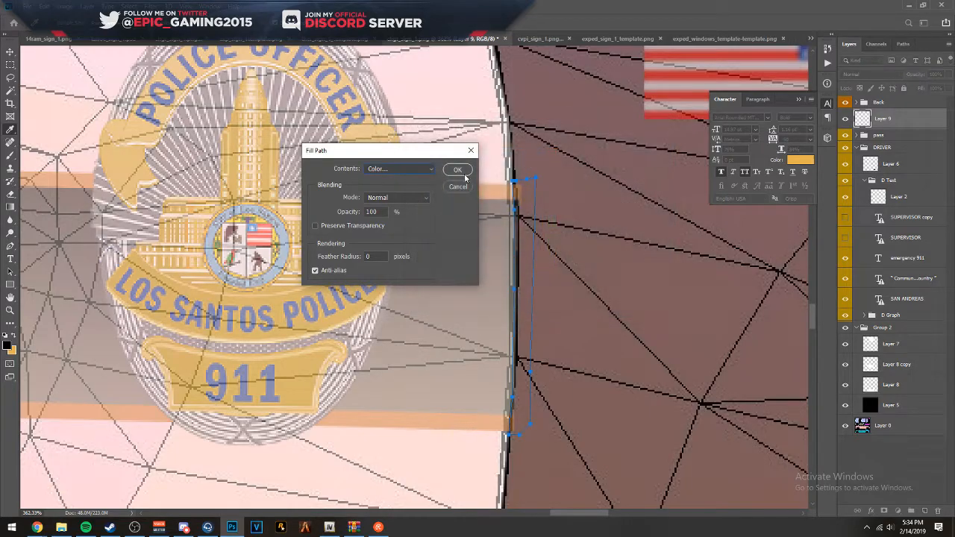
{"action": "left_click", "coordinate": [457, 170]}
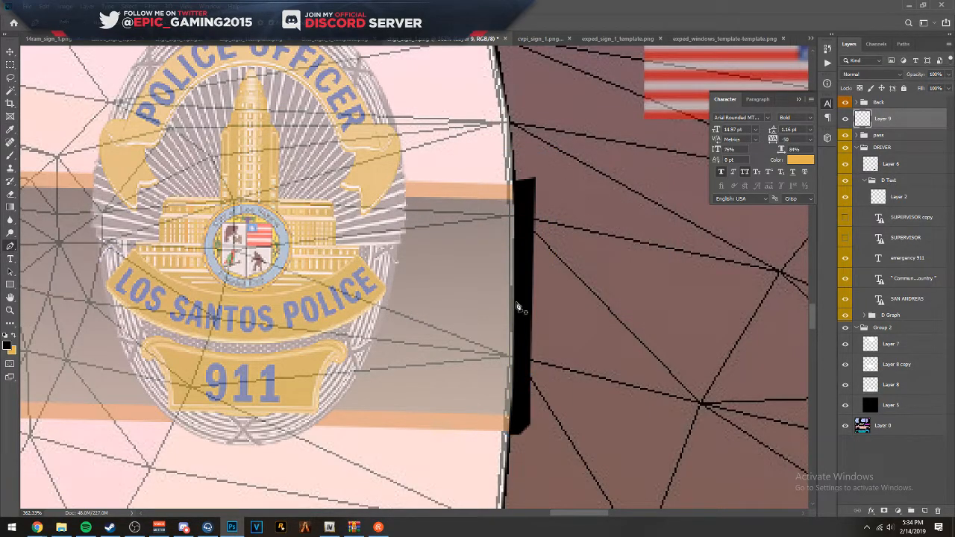
- Add another new layer above Layer 9 for covering the stripe ends on the blue lower car's front fender
{"action": "scroll", "coordinate": [517, 306], "scroll_direction": "down", "scroll_amount": 10}
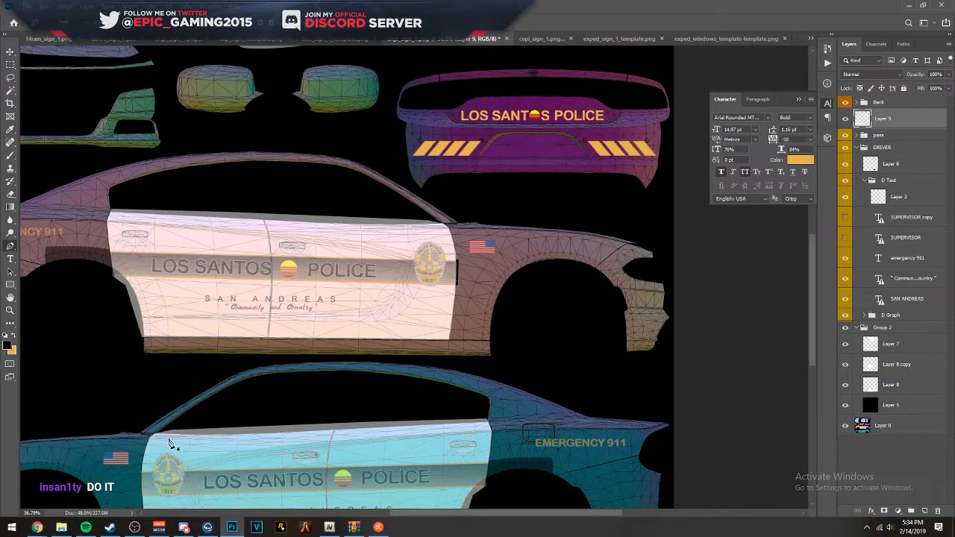
{"action": "scroll", "coordinate": [162, 451], "scroll_direction": "up", "scroll_amount": 6}
{"action": "left_click_drag", "start_coordinate": [254, 471], "coordinate": [267, 320]}
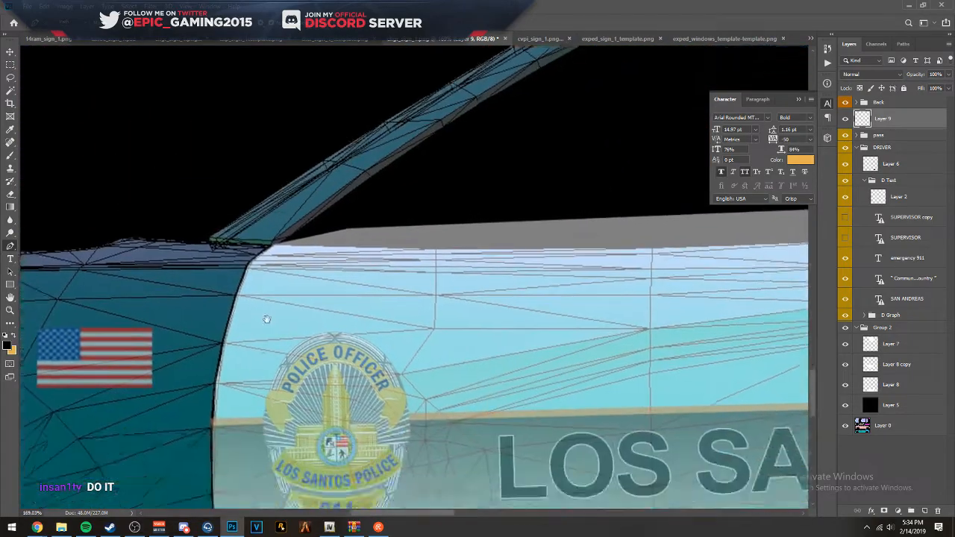
{"action": "scroll", "coordinate": [266, 319], "scroll_direction": "up", "scroll_amount": 3}
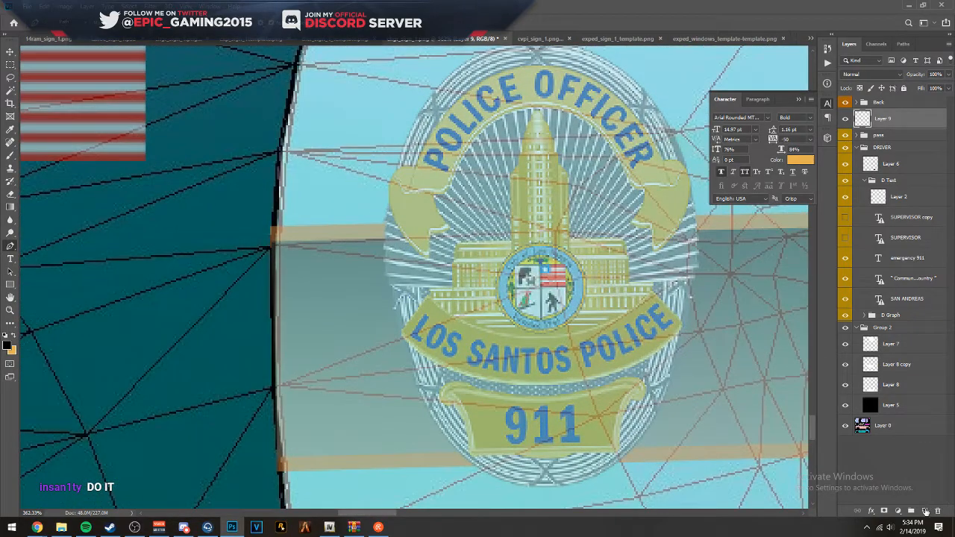
{"action": "left_click", "coordinate": [925, 511]}
- Trace the lower car's front door edge with the Pen tool, from the upper orange stripe down past the lower one
{"action": "scroll", "coordinate": [270, 246], "scroll_direction": "up", "scroll_amount": 6}
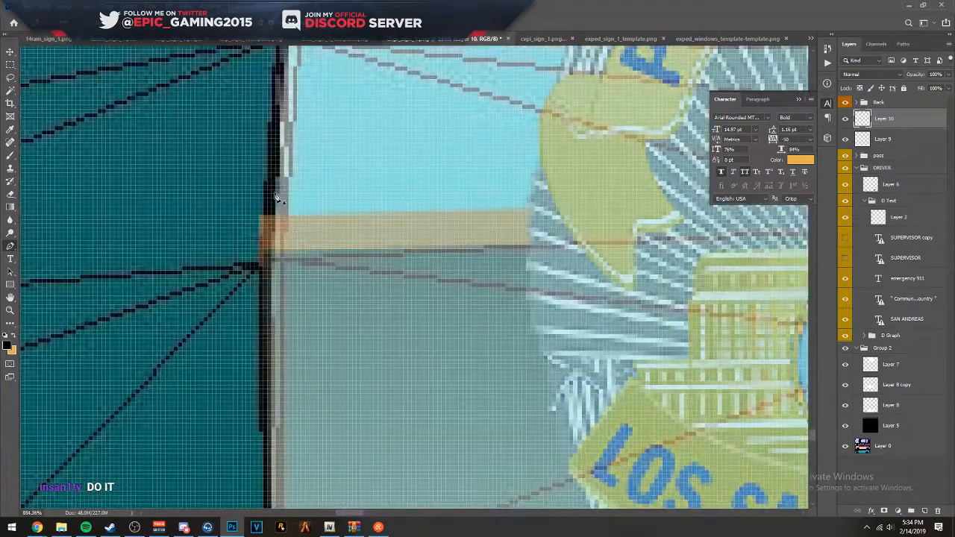
{"action": "scroll", "coordinate": [291, 285], "scroll_direction": "down", "scroll_amount": 4}
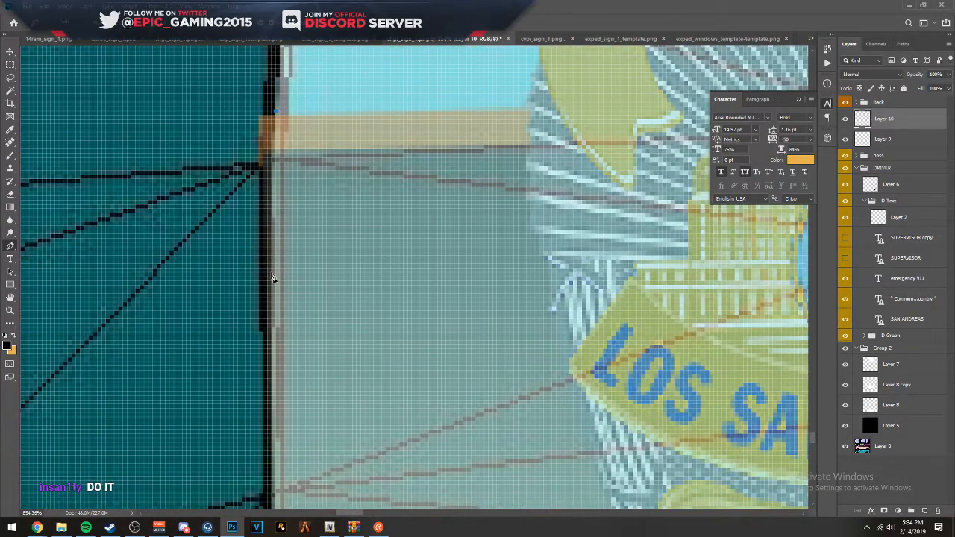
{"action": "scroll", "coordinate": [272, 277], "scroll_direction": "down", "scroll_amount": 3}
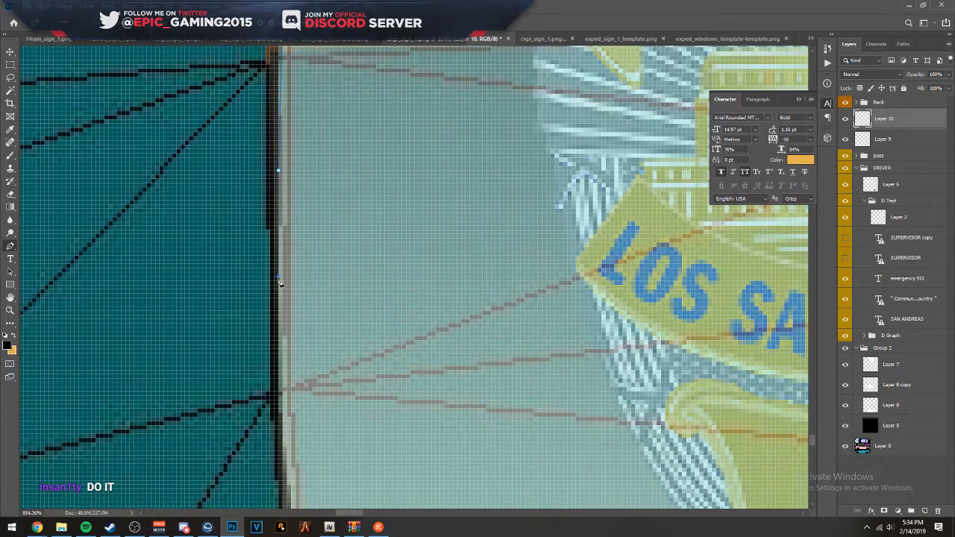
{"action": "scroll", "coordinate": [278, 281], "scroll_direction": "down", "scroll_amount": 5}
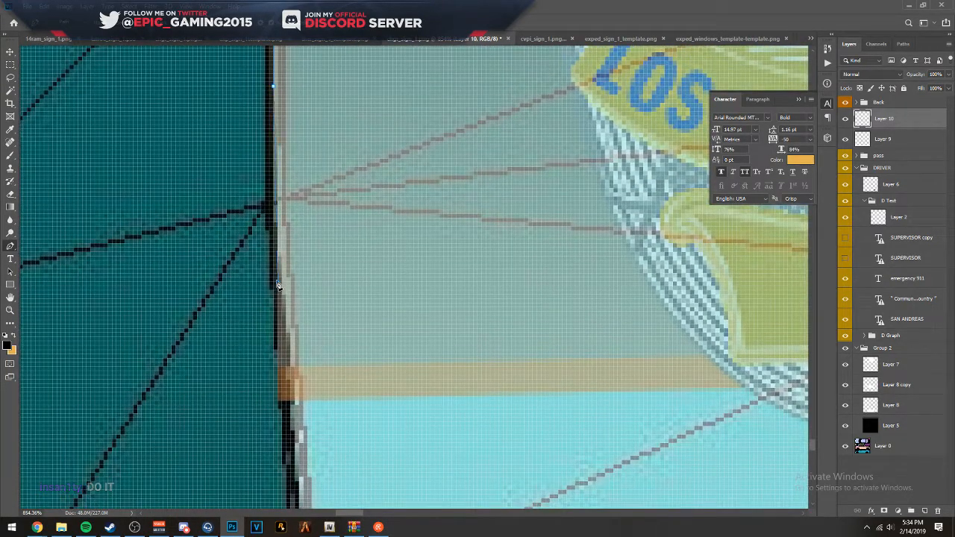
{"action": "scroll", "coordinate": [293, 300], "scroll_direction": "up", "scroll_amount": 10}
{"action": "left_click_drag", "start_coordinate": [304, 359], "coordinate": [319, 241]}
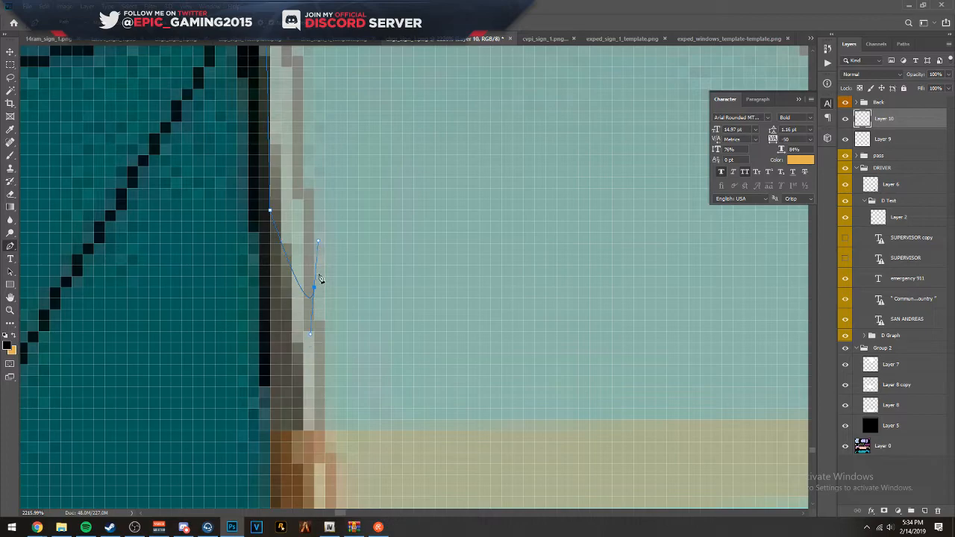
{"action": "scroll", "coordinate": [336, 254], "scroll_direction": "down", "scroll_amount": 5}
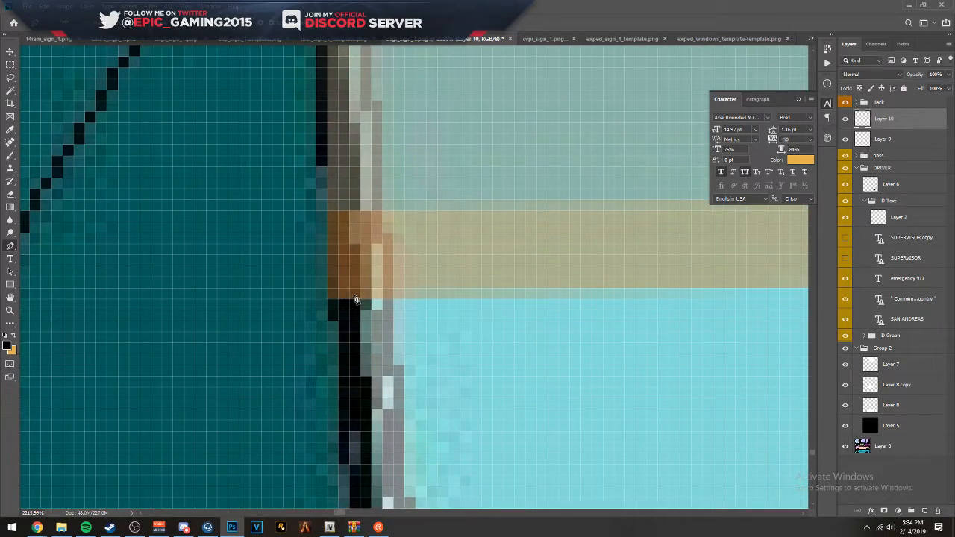
{"action": "left_click_drag", "start_coordinate": [381, 218], "coordinate": [407, 319]}
{"action": "left_click_drag", "start_coordinate": [389, 251], "coordinate": [430, 396]}
{"action": "left_click_drag", "start_coordinate": [438, 291], "coordinate": [456, 484]}
{"action": "left_click_drag", "start_coordinate": [452, 298], "coordinate": [431, 94]}
- Bring the path back up along the lower car's fender and close it around the overhanging stripe ends
{"action": "scroll", "coordinate": [449, 276], "scroll_direction": "down", "scroll_amount": 8}
{"action": "scroll", "coordinate": [447, 281], "scroll_direction": "down", "scroll_amount": 5}
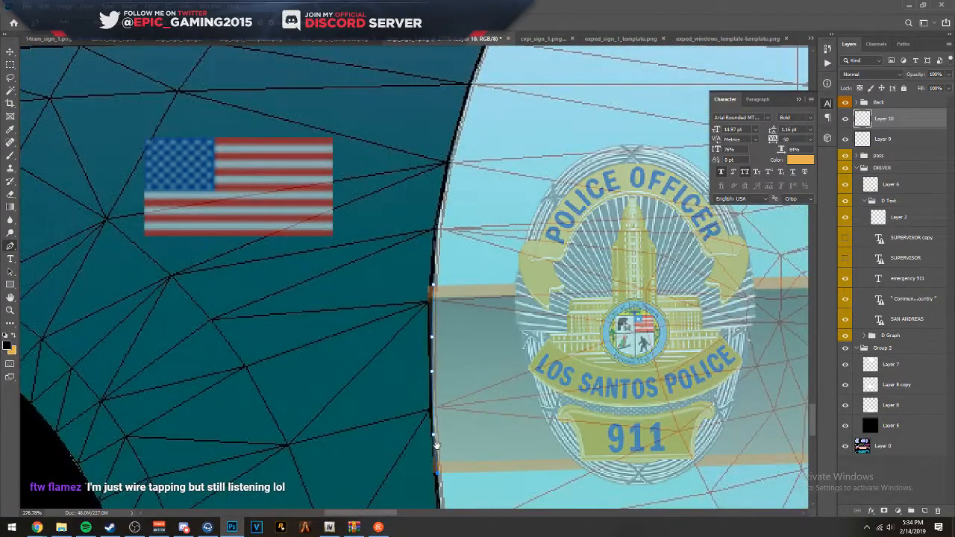
{"action": "scroll", "coordinate": [440, 289], "scroll_direction": "up", "scroll_amount": 5}
{"action": "scroll", "coordinate": [440, 289], "scroll_direction": "up", "scroll_amount": 3}
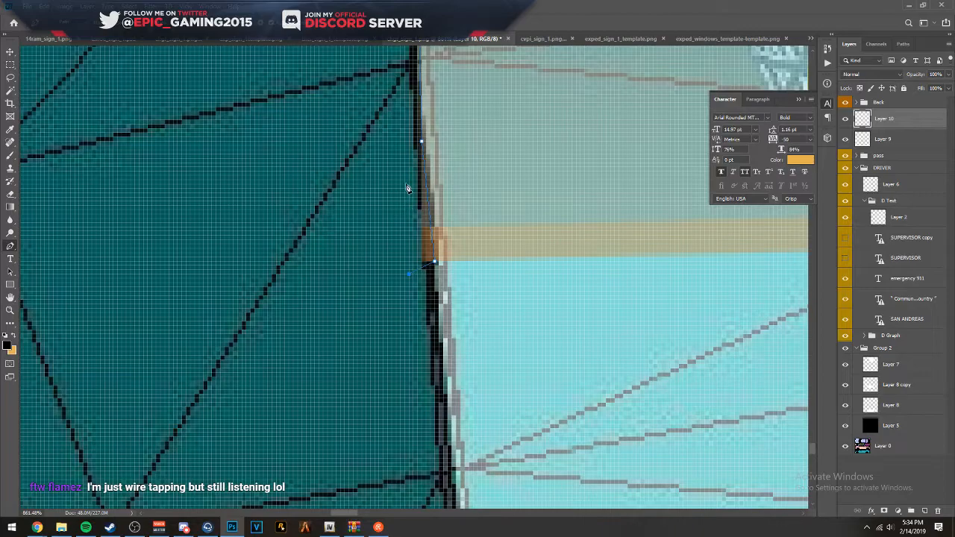
{"action": "left_click_drag", "start_coordinate": [407, 99], "coordinate": [402, 411]}
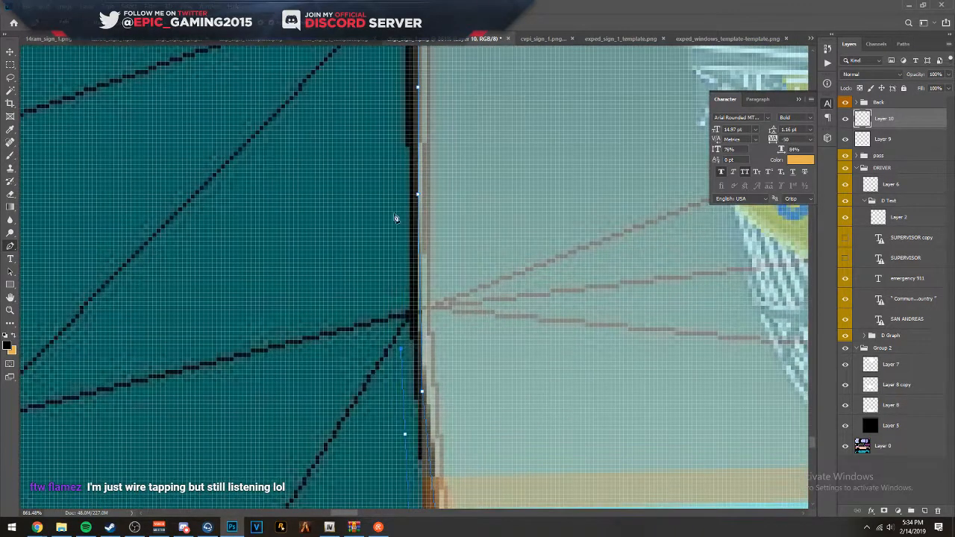
{"action": "left_click", "coordinate": [389, 70]}
{"action": "left_click_drag", "start_coordinate": [411, 70], "coordinate": [419, 376]}
{"action": "left_click", "coordinate": [407, 235]}
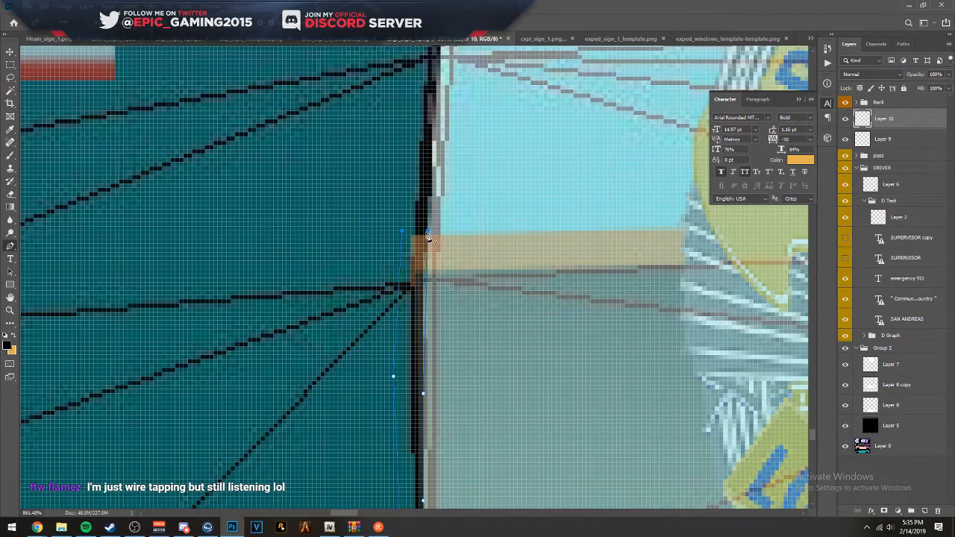
- Fill the closed path on Layer 10 with black at 100% opacity
{"action": "right_click", "coordinate": [410, 236]}
{"action": "left_click", "coordinate": [440, 299]}
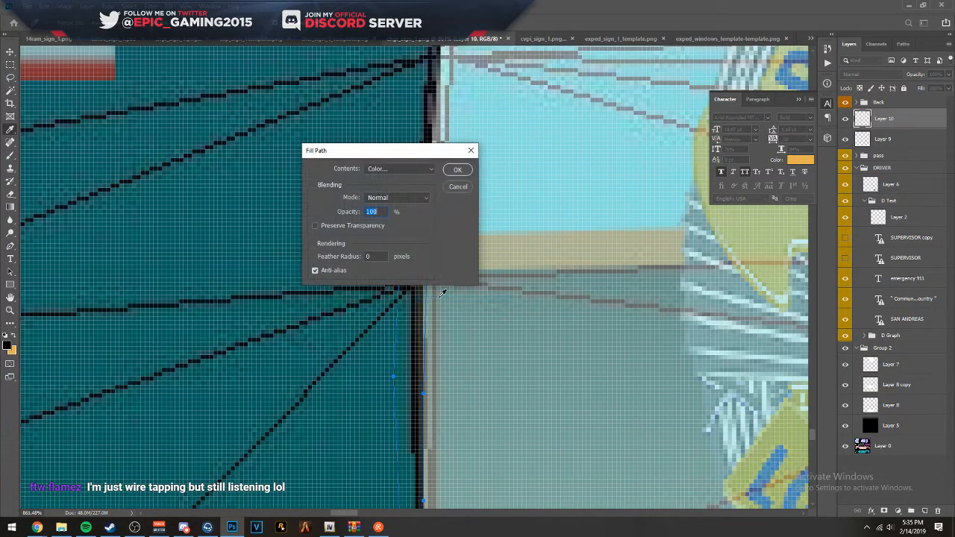
{"action": "key", "text": "Return"}
{"action": "scroll", "coordinate": [443, 303], "scroll_direction": "down", "scroll_amount": 3}
{"action": "scroll", "coordinate": [477, 288], "scroll_direction": "down", "scroll_amount": 10}
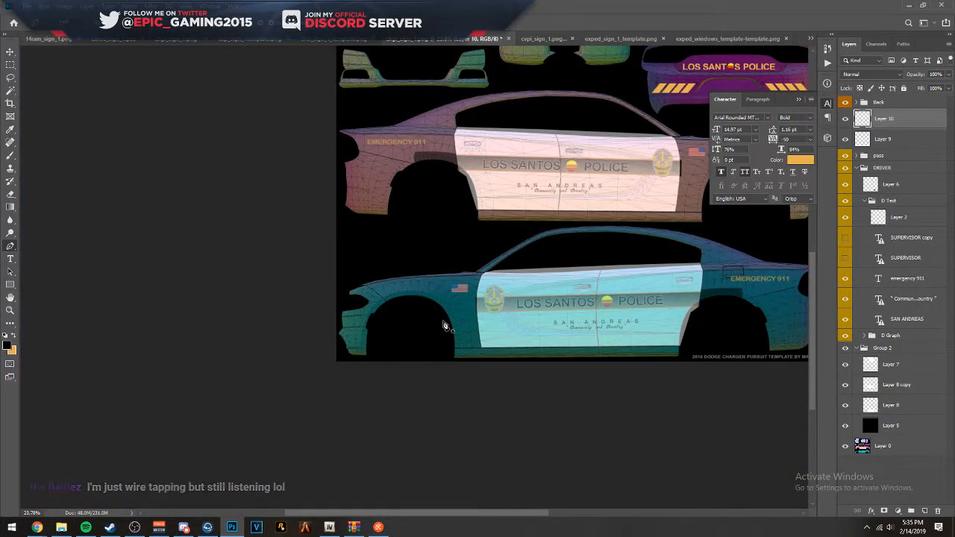
{"action": "scroll", "coordinate": [476, 305], "scroll_direction": "down", "scroll_amount": 1}
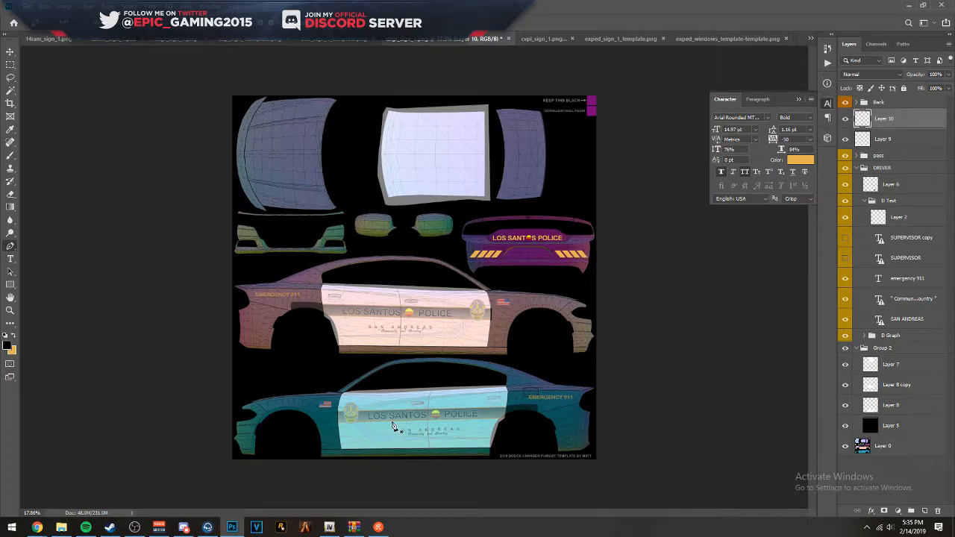
- Examine the covered stripe ends and the rest of the livery across the whole Charger template for remaining flaws
{"action": "scroll", "coordinate": [397, 427], "scroll_direction": "up", "scroll_amount": 2}
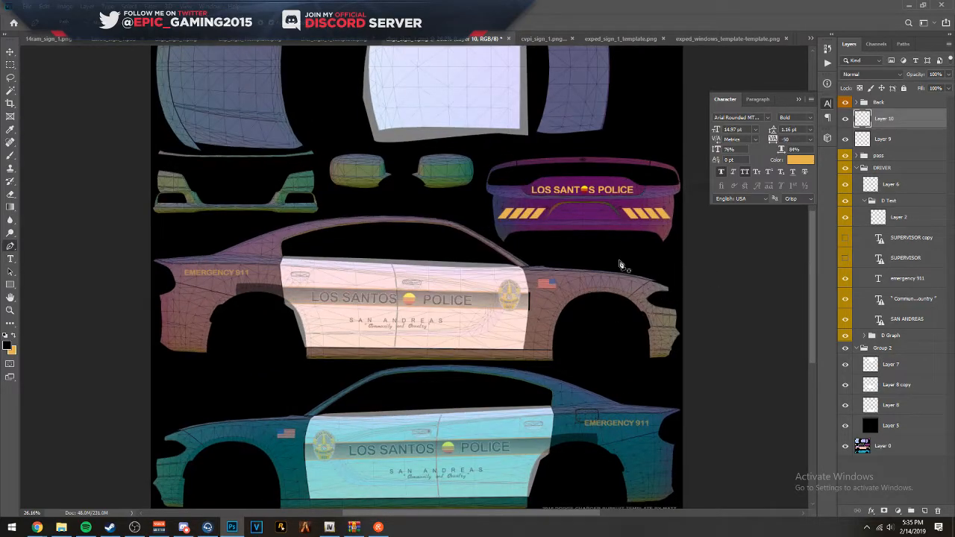
{"action": "scroll", "coordinate": [437, 145], "scroll_direction": "up", "scroll_amount": 3}
{"action": "scroll", "coordinate": [436, 145], "scroll_direction": "up", "scroll_amount": 1}
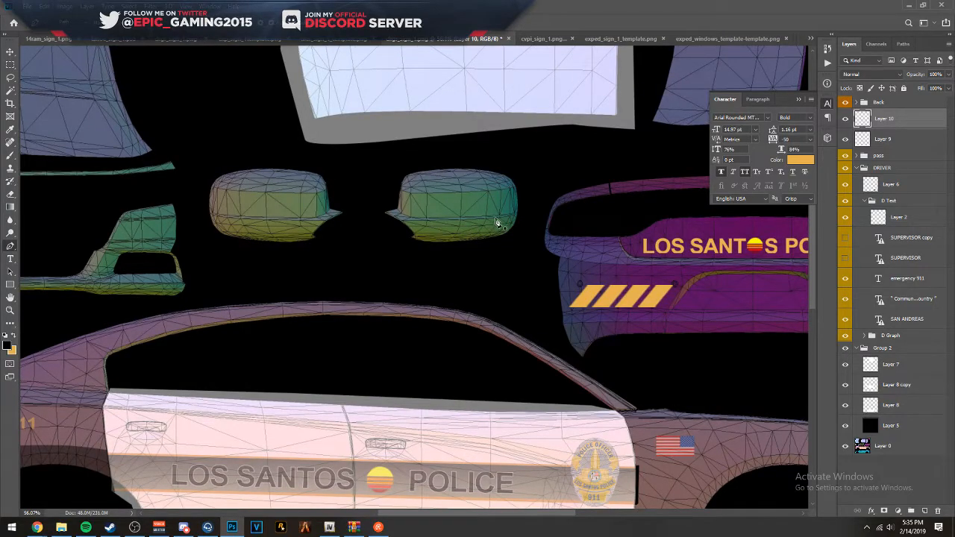
{"action": "scroll", "coordinate": [495, 217], "scroll_direction": "down", "scroll_amount": 5}
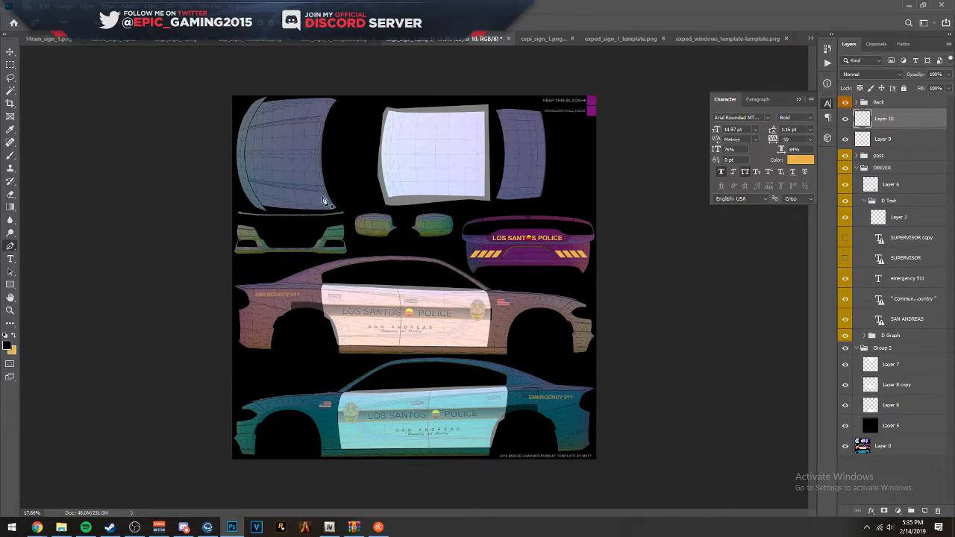
{"action": "scroll", "coordinate": [417, 328], "scroll_direction": "up", "scroll_amount": 3}
{"action": "scroll", "coordinate": [438, 369], "scroll_direction": "down", "scroll_amount": 1}
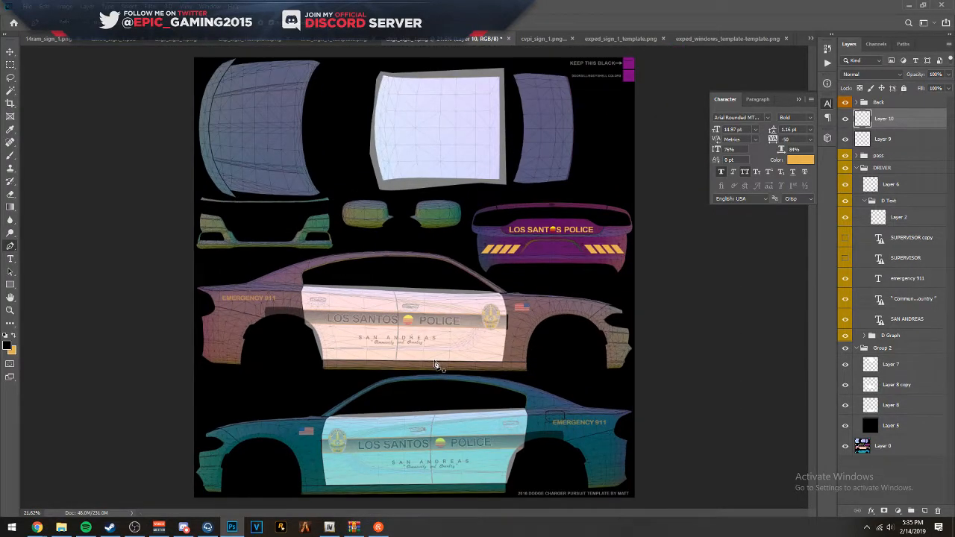
{"action": "scroll", "coordinate": [429, 357], "scroll_direction": "down", "scroll_amount": 1}
{"action": "scroll", "coordinate": [437, 331], "scroll_direction": "up", "scroll_amount": 1}
- Collapse the DRIVER group and set the pass, DRIVER and Group 2 groups to 100% opacity
{"action": "left_click", "coordinate": [884, 142]}
{"action": "left_click", "coordinate": [885, 168]}
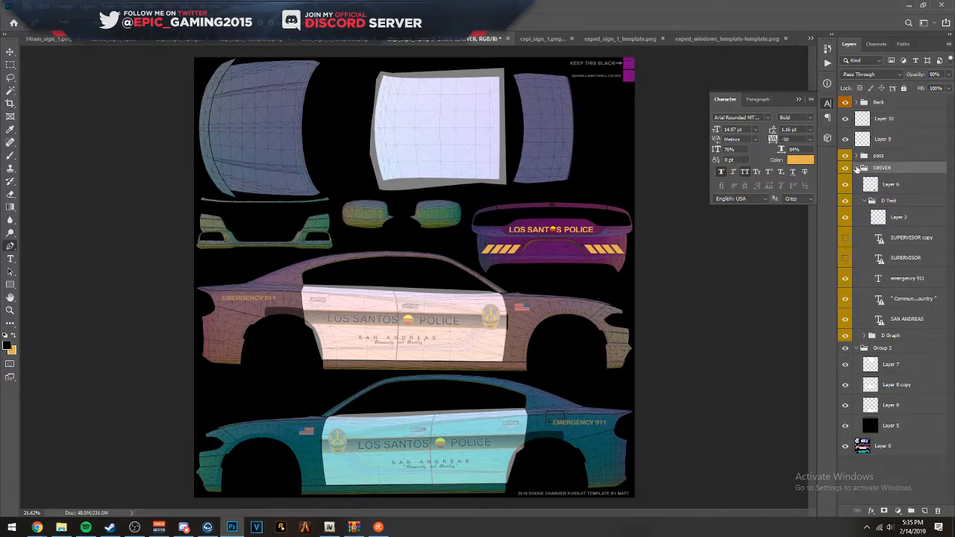
{"action": "left_click", "coordinate": [864, 168]}
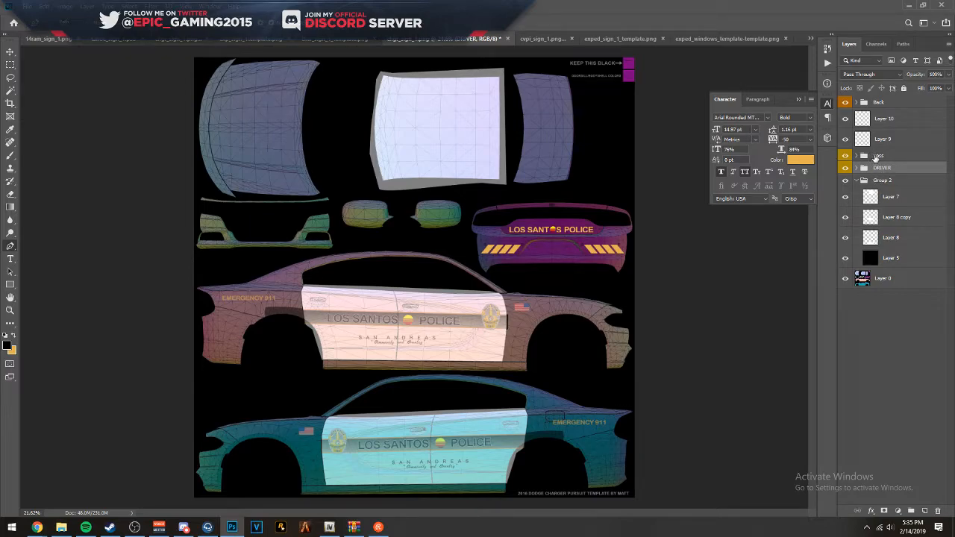
{"action": "left_click", "coordinate": [876, 158]}
{"action": "key", "text": "0"}
{"action": "key", "text": "0"}
{"action": "left_click", "coordinate": [881, 180]}
{"action": "left_click", "coordinate": [877, 158]}
{"action": "left_click", "coordinate": [946, 76]}
{"action": "left_click_drag", "start_coordinate": [937, 87], "coordinate": [951, 87]}
{"action": "left_click", "coordinate": [899, 176]}
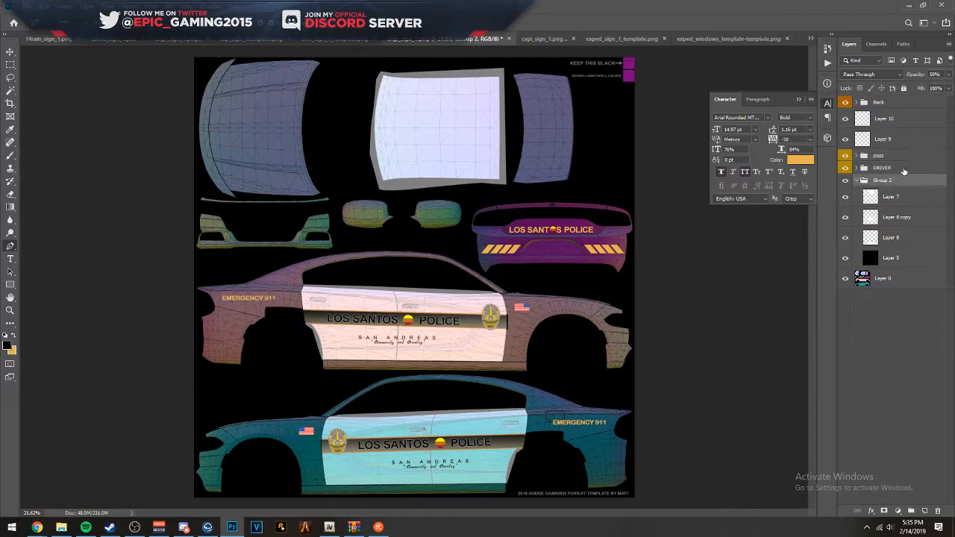
{"action": "key", "text": "0"}
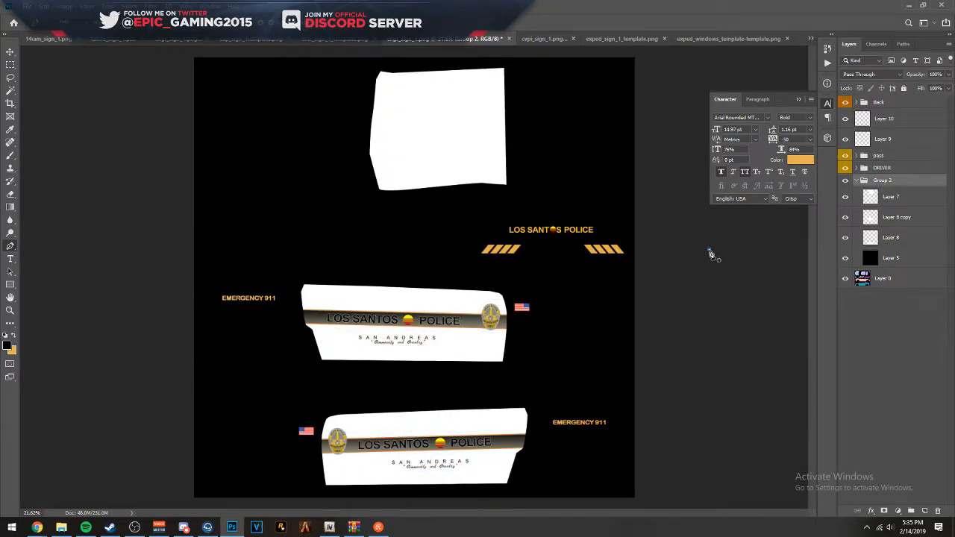
- Save the livery as a PNG on the Desktop, replacing the existing Livery_chrg_sign_1 file
{"action": "key", "text": "ctrl+shift+s"}
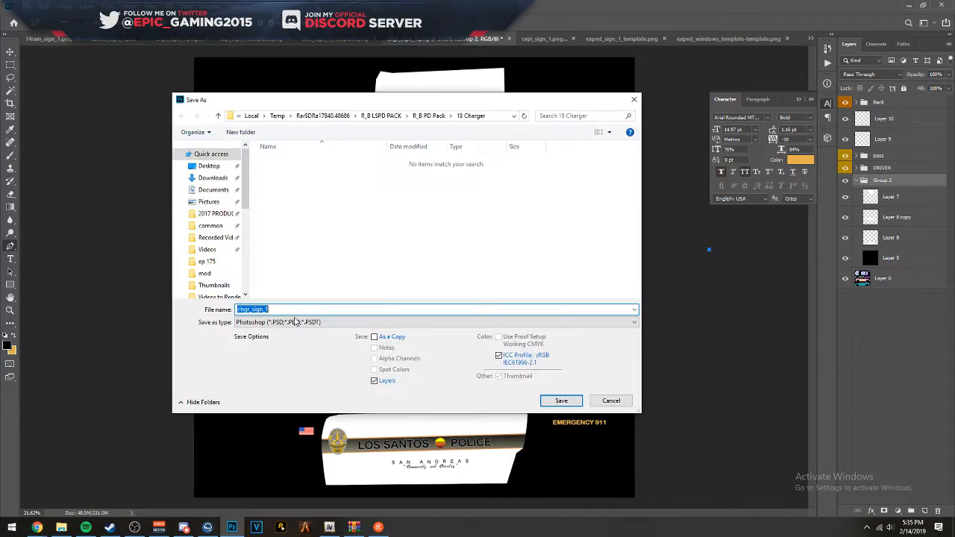
{"action": "left_click", "coordinate": [297, 322]}
{"action": "left_click", "coordinate": [246, 458]}
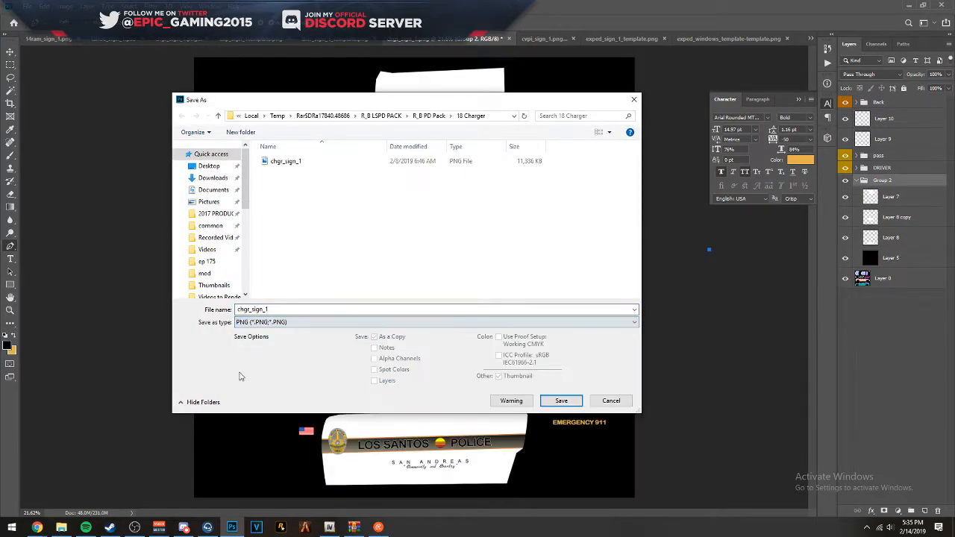
{"action": "left_click", "coordinate": [209, 166]}
{"action": "double_click", "coordinate": [333, 251]}
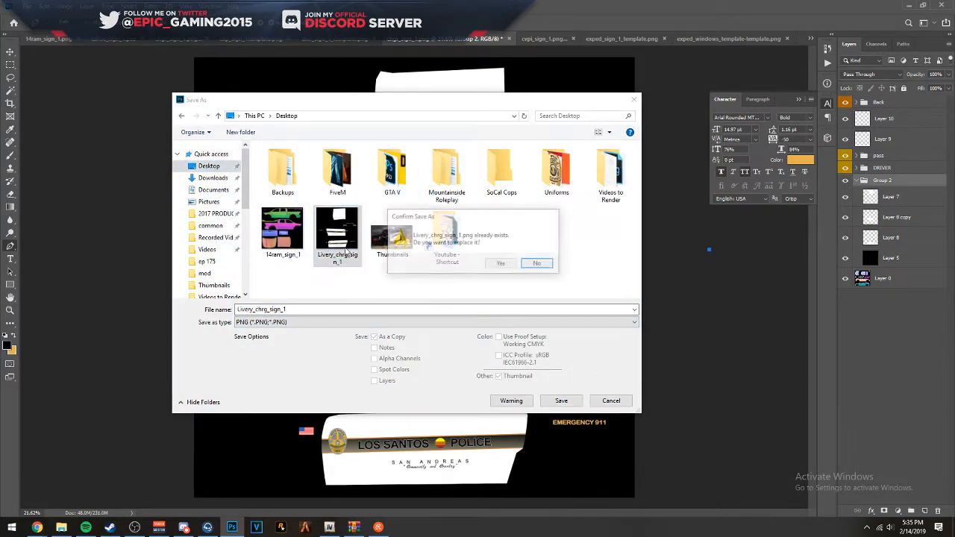
{"action": "left_click", "coordinate": [501, 265]}
{"action": "left_click", "coordinate": [533, 156]}
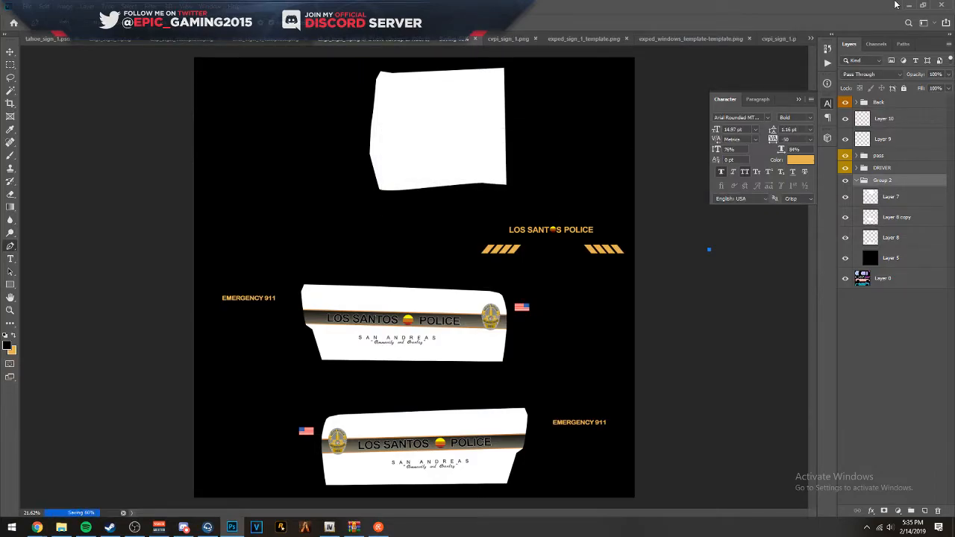
- Switch to OpenIV, open charger18leo.ytd in the texture editor and bring in Livery_chrg_sign_1 from the desktop for import
{"action": "left_click", "coordinate": [900, 5]}
{"action": "double_click", "coordinate": [274, 167]}
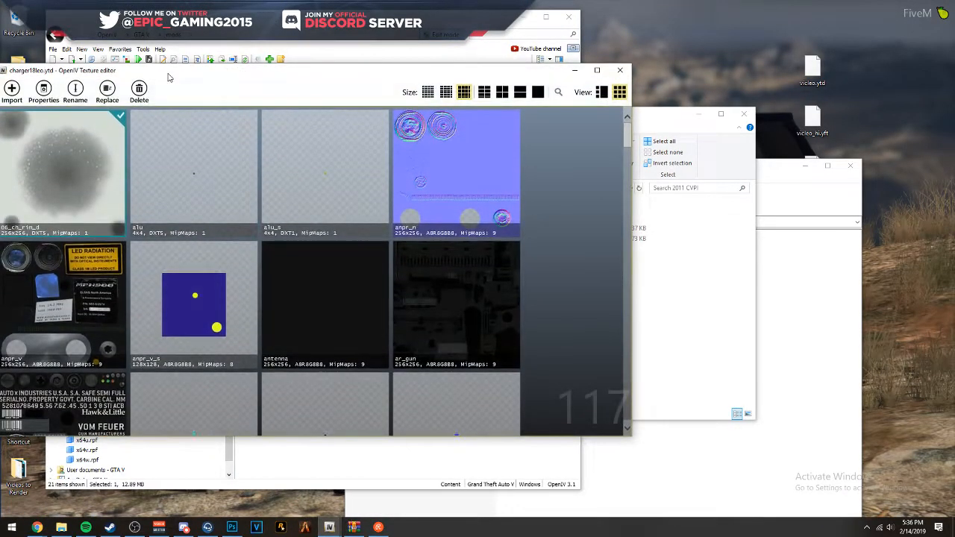
{"action": "left_click_drag", "start_coordinate": [168, 74], "coordinate": [341, 57]}
{"action": "left_click_drag", "start_coordinate": [19, 267], "coordinate": [299, 289]}
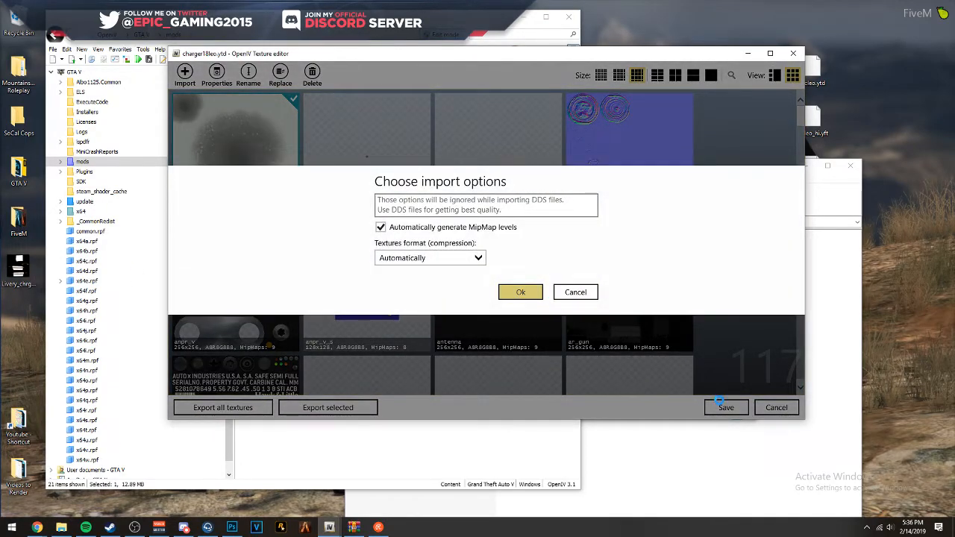
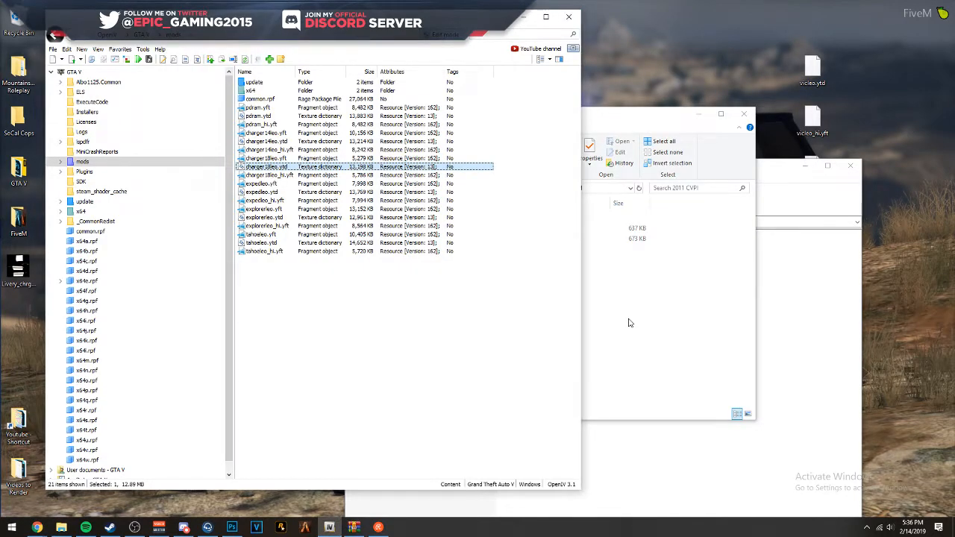
- Open charger18leo.yft in the model viewer and examine the livery on the car's side, rear and front
{"action": "left_click", "coordinate": [270, 158]}
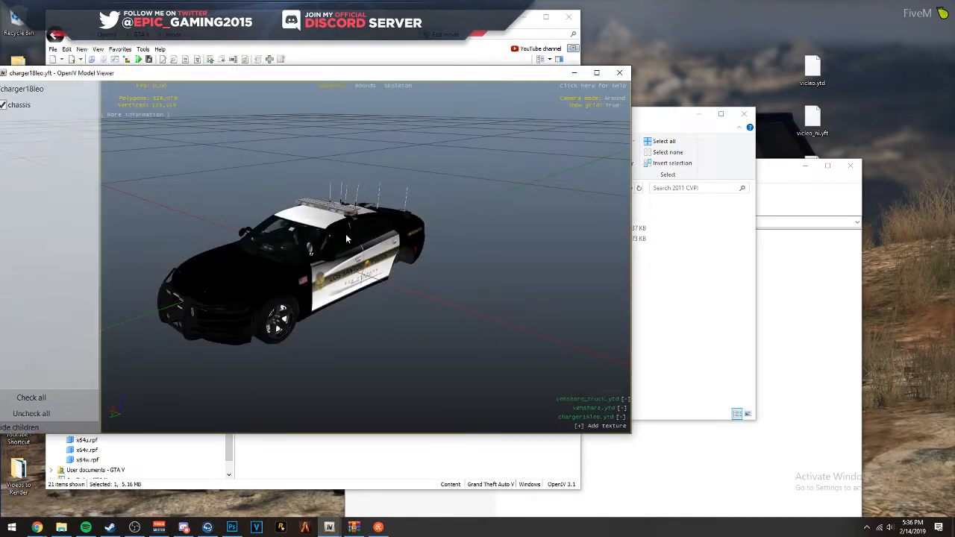
{"action": "scroll", "coordinate": [262, 194], "scroll_direction": "up", "scroll_amount": 3}
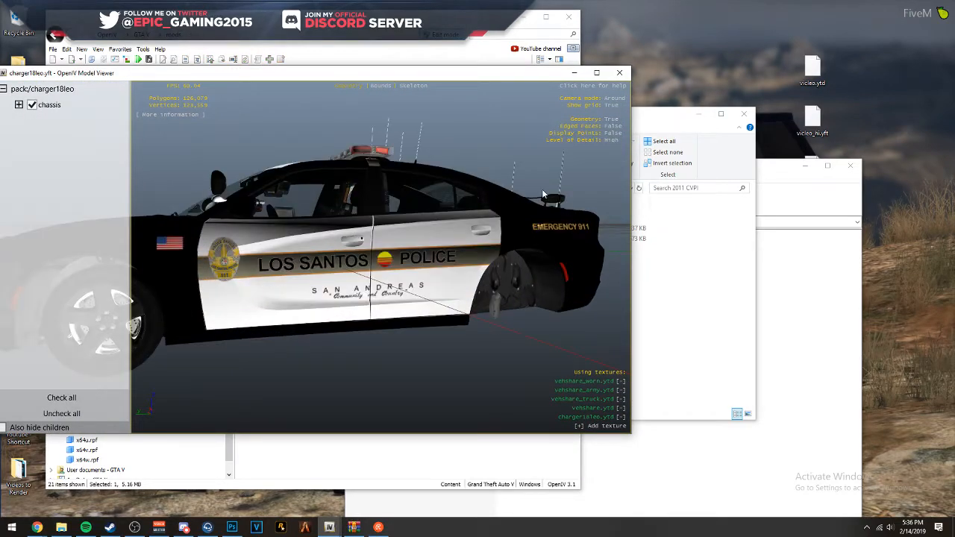
{"action": "left_click_drag", "start_coordinate": [542, 189], "coordinate": [370, 211]}
{"action": "left_click_drag", "start_coordinate": [478, 196], "coordinate": [371, 188]}
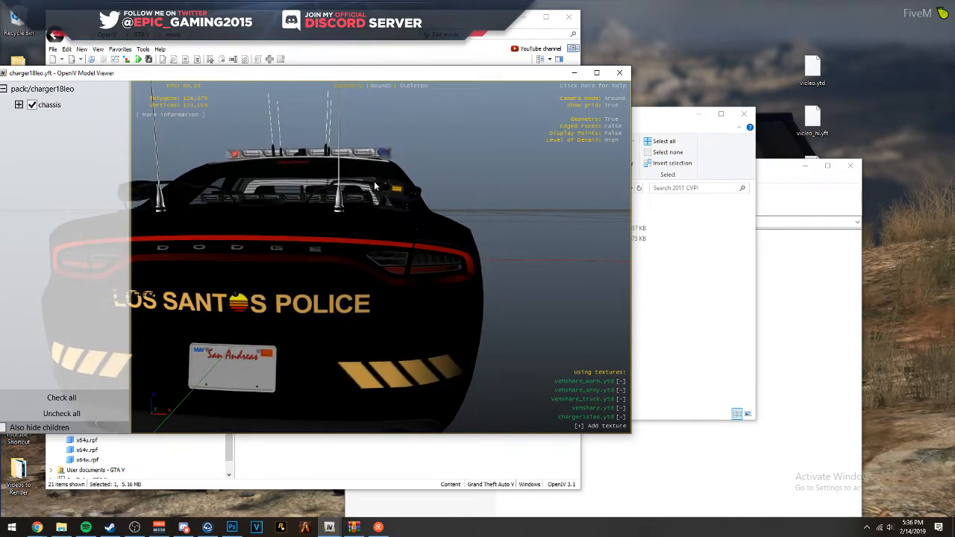
{"action": "left_click_drag", "start_coordinate": [350, 148], "coordinate": [570, 173]}
{"action": "scroll", "coordinate": [314, 164], "scroll_direction": "up", "scroll_amount": 3}
{"action": "scroll", "coordinate": [500, 167], "scroll_direction": "down", "scroll_amount": 3}
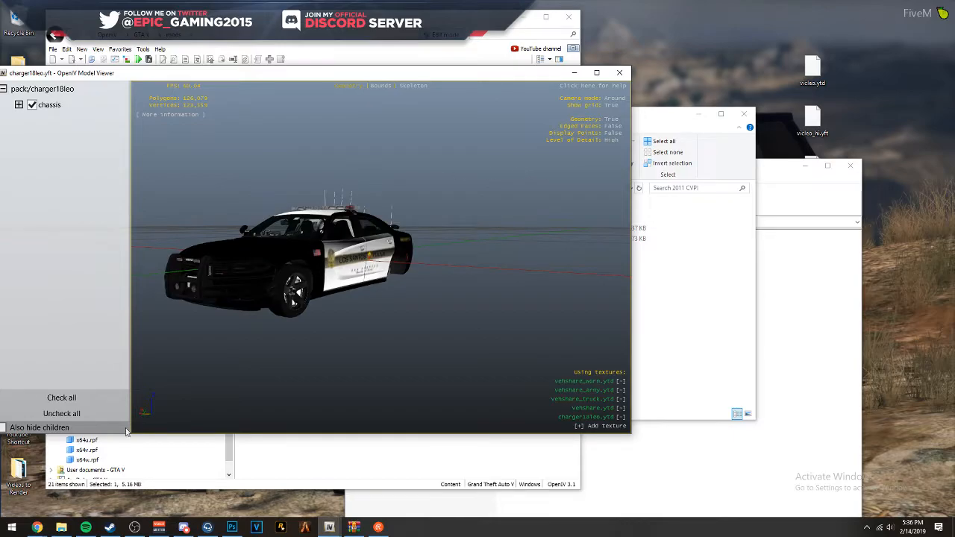
- Switch to Chrome and search Google for charger rims, refined to "charger rims lspdfr"
{"action": "mouse_move", "coordinate": [37, 526]}
{"action": "left_click", "coordinate": [150, 499]}
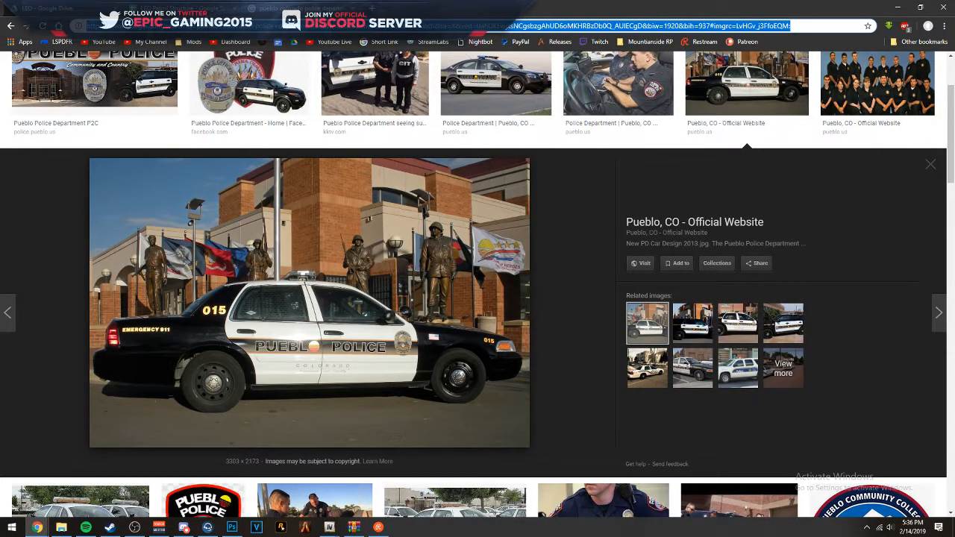
{"action": "type", "text": "charger rt"}
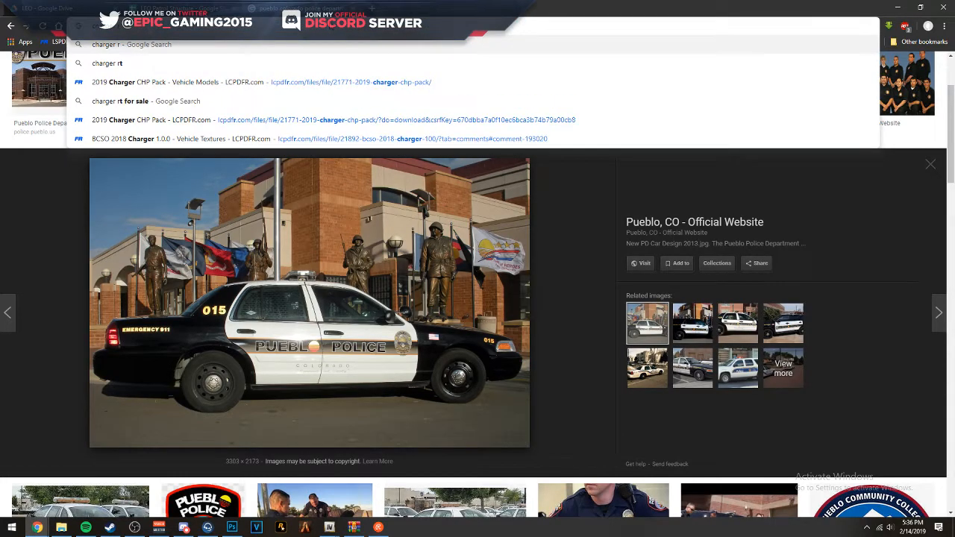
{"action": "type", "text": "ims"}
{"action": "key", "text": "Return"}
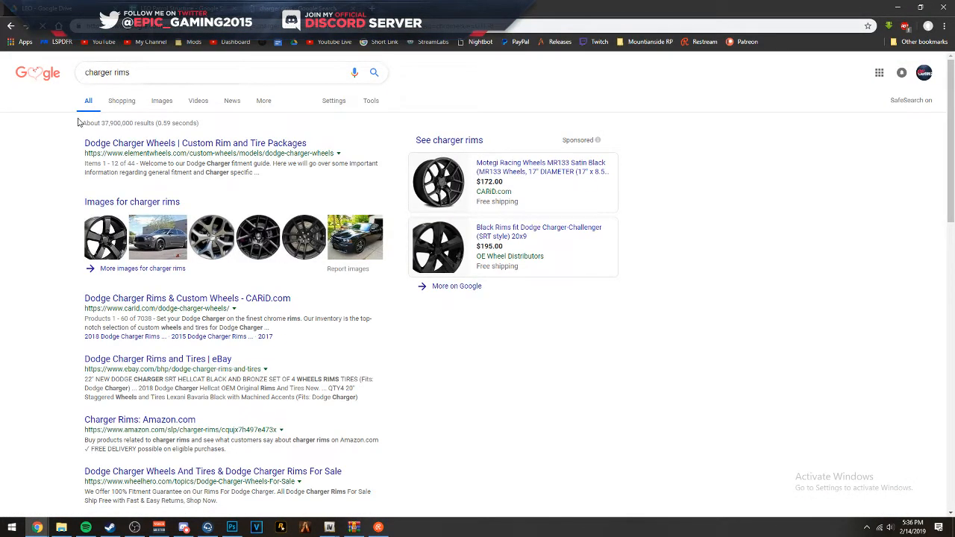
{"action": "left_click", "coordinate": [157, 67]}
{"action": "type", "text": "lspd"}
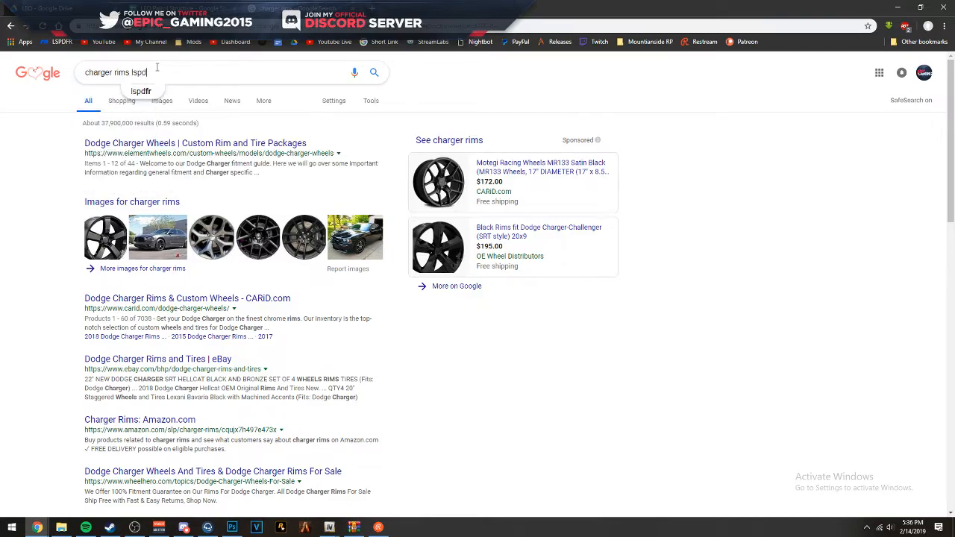
{"action": "type", "text": "fr"}
{"action": "key", "text": "Return"}
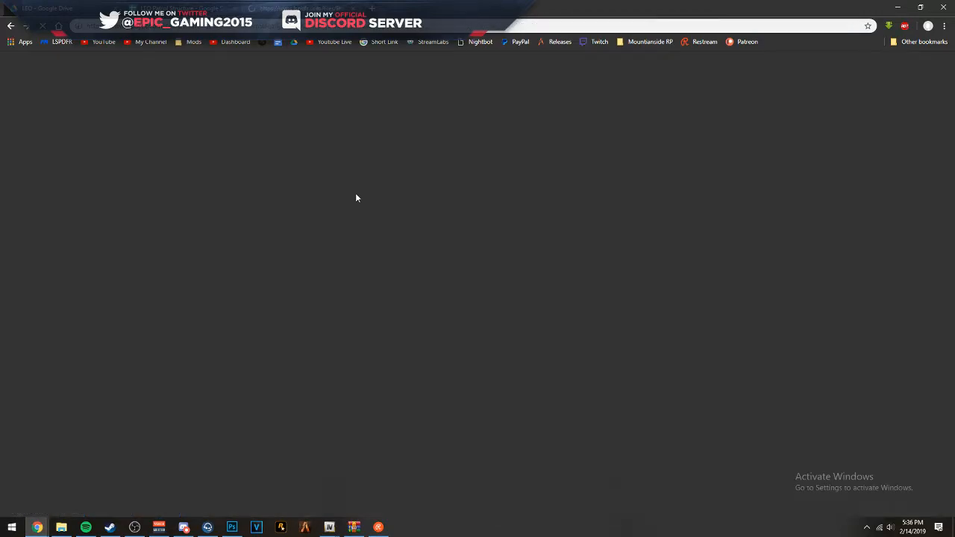
- Review the Dodge Charger Steelies page and the 2015+ Dodge Charger AWD Hubcaps & Rims page among the search results
{"action": "scroll", "coordinate": [356, 198], "scroll_direction": "down", "scroll_amount": 3}
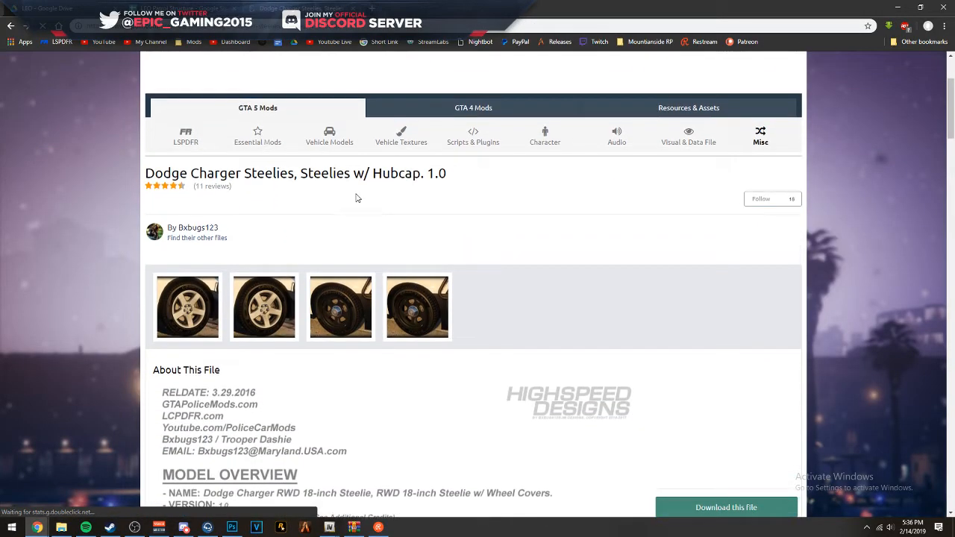
{"action": "key", "text": "alt+Left"}
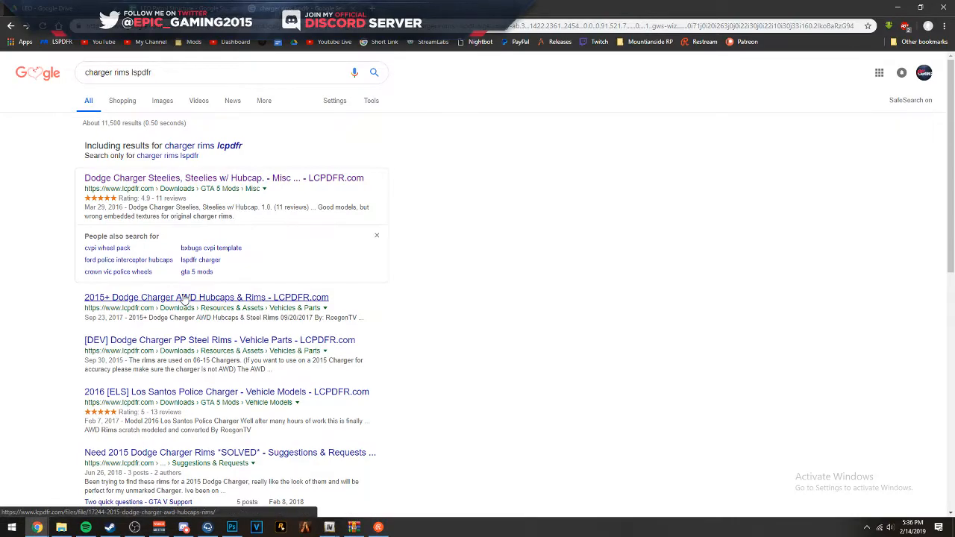
{"action": "scroll", "coordinate": [297, 241], "scroll_direction": "down", "scroll_amount": 1}
{"action": "left_click", "coordinate": [296, 241]}
{"action": "scroll", "coordinate": [297, 244], "scroll_direction": "down", "scroll_amount": 4}
{"action": "scroll", "coordinate": [296, 244], "scroll_direction": "down", "scroll_amount": 4}
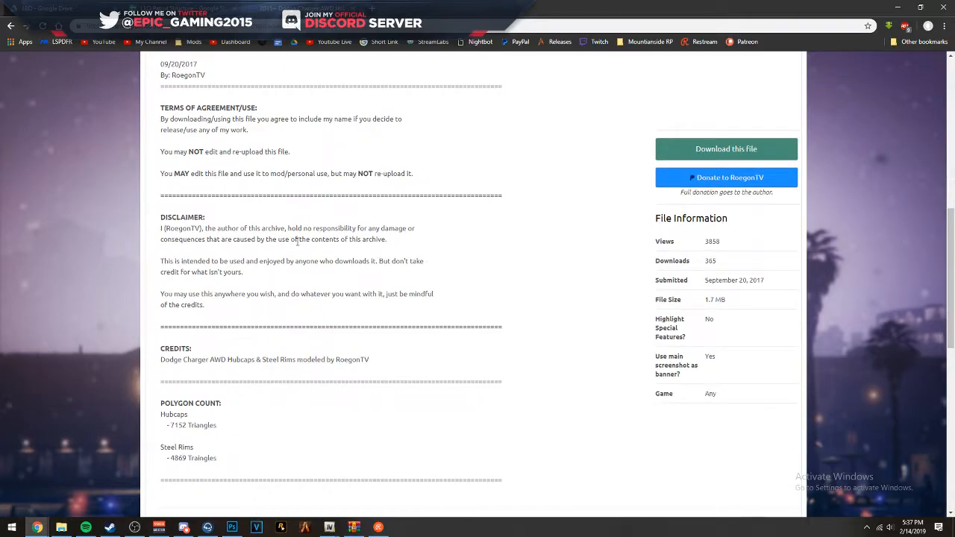
{"action": "scroll", "coordinate": [297, 241], "scroll_direction": "down", "scroll_amount": 1}
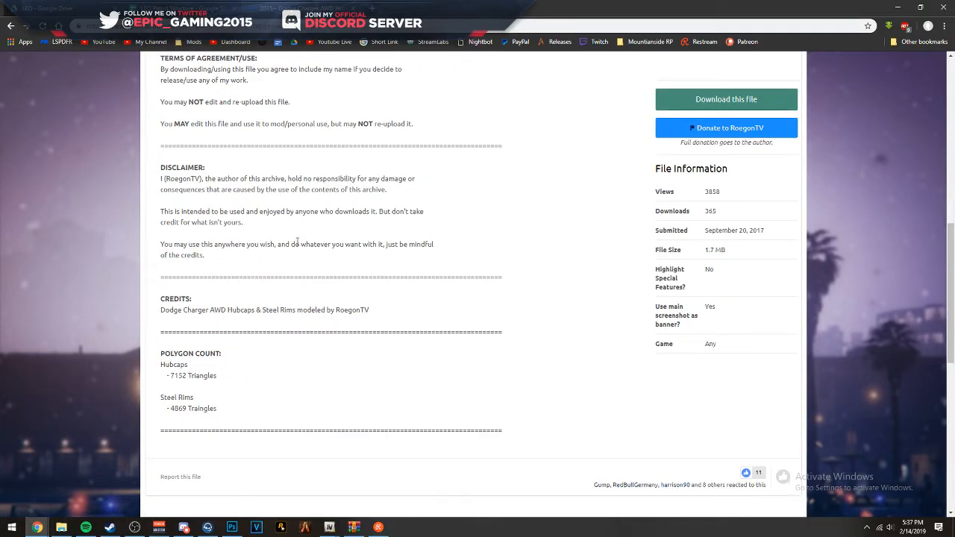
{"action": "scroll", "coordinate": [311, 248], "scroll_direction": "down", "scroll_amount": 3}
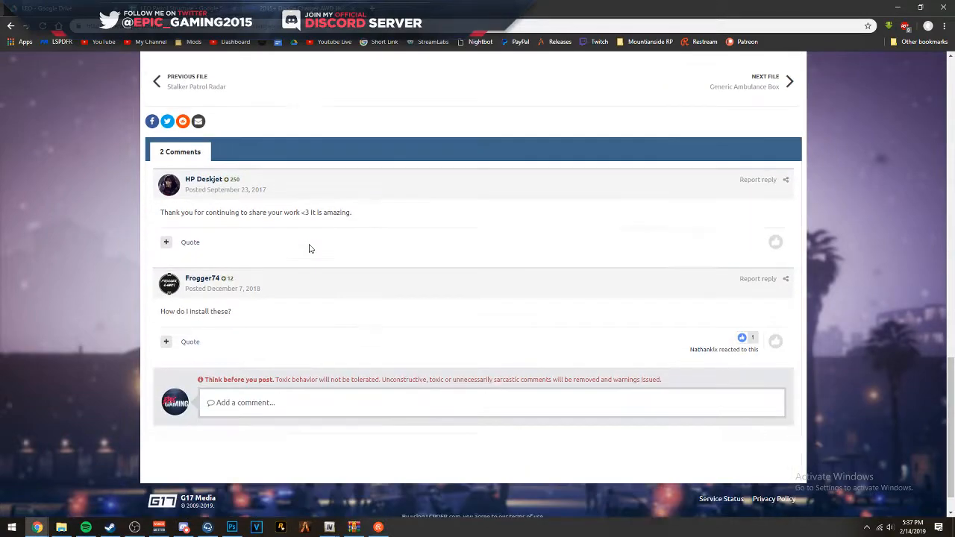
{"action": "scroll", "coordinate": [423, 247], "scroll_direction": "up", "scroll_amount": 8}
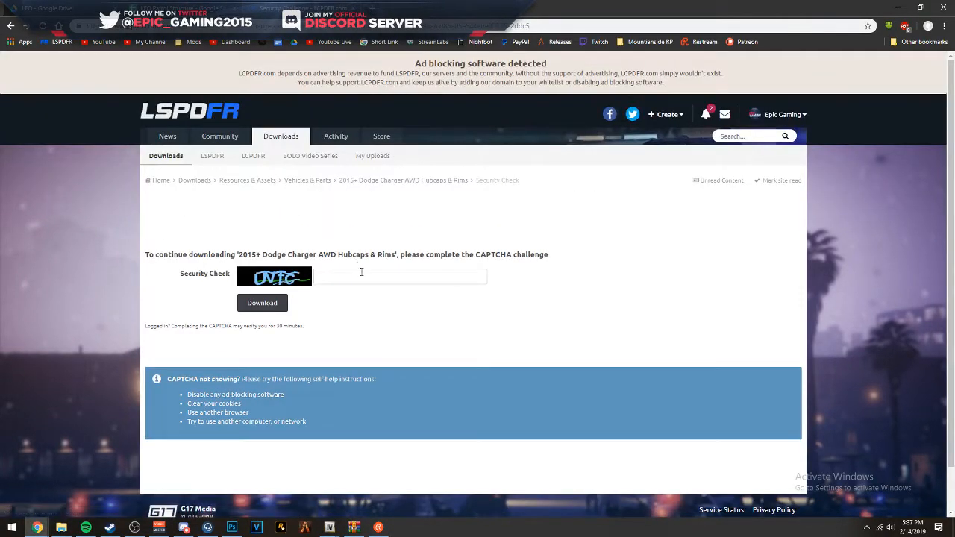
- Enter the CAPTCHA security check code, download the 2015+ Dodge Charger AWD Hubcaps & Rims zip and look into the archive
{"action": "left_click", "coordinate": [362, 276]}
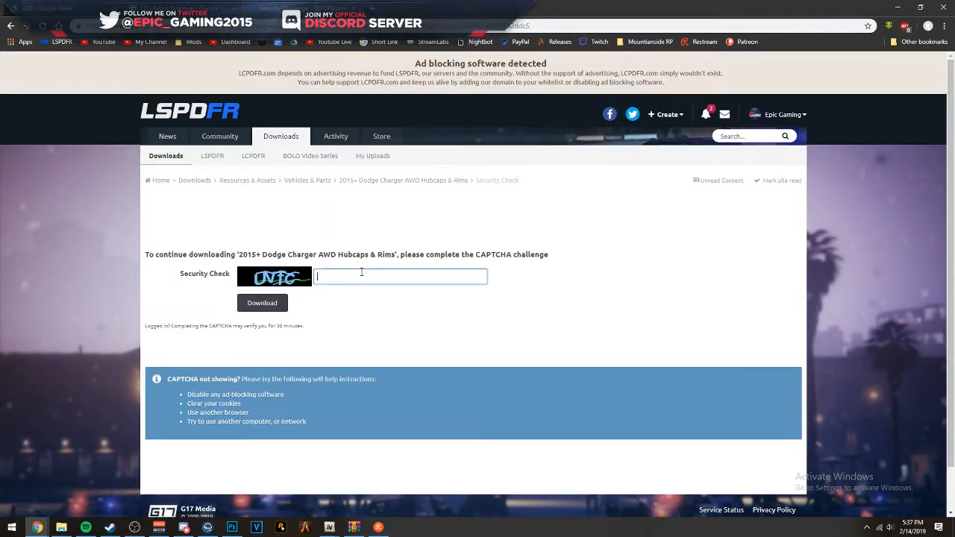
{"action": "type", "text": "uvtc"}
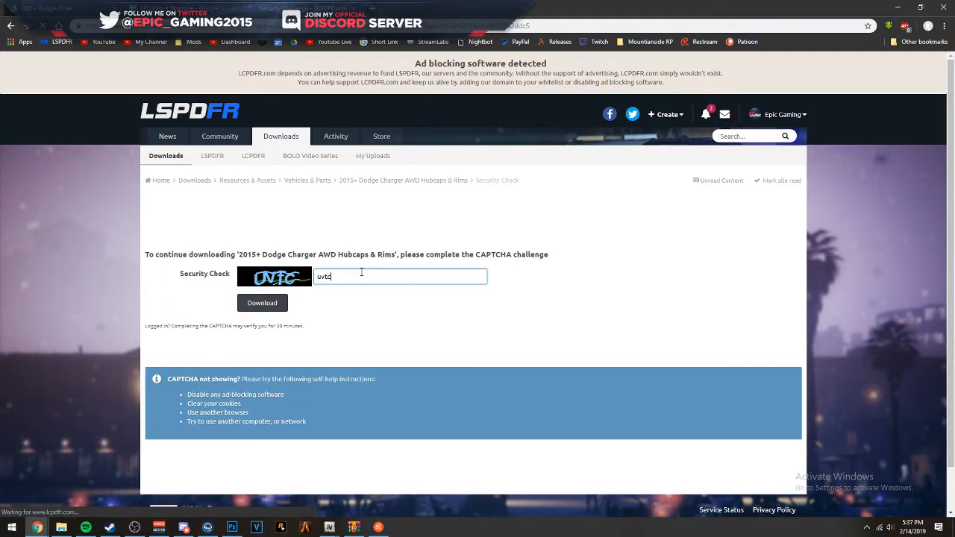
{"action": "key", "text": "Return"}
{"action": "type", "text": "2mym"}
{"action": "key", "text": "Return"}
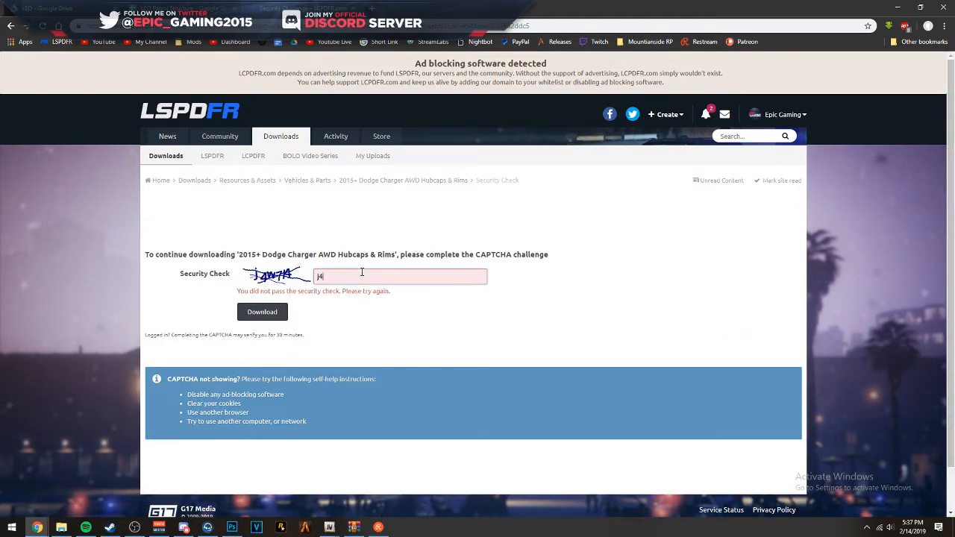
{"action": "type", "text": "j4w7k"}
{"action": "key", "text": "Return"}
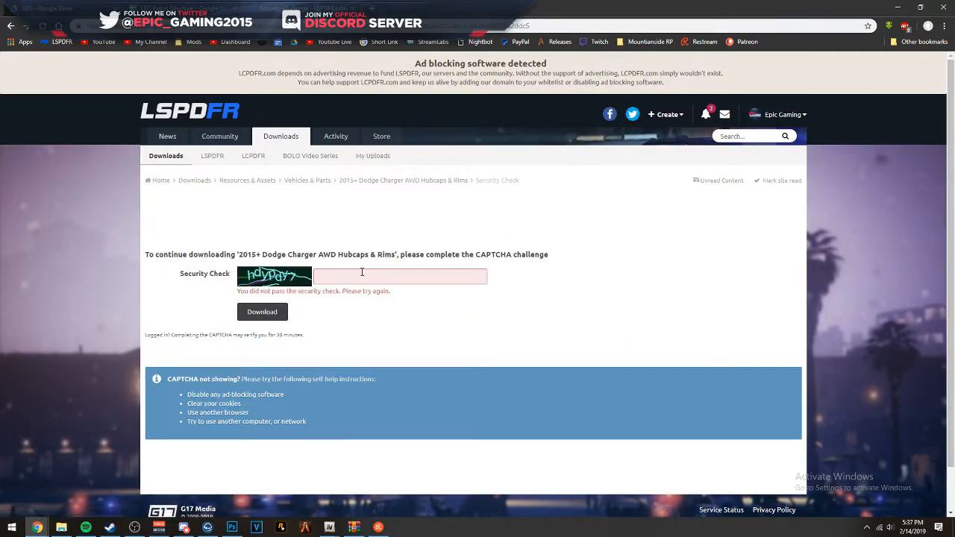
{"action": "left_click", "coordinate": [361, 275]}
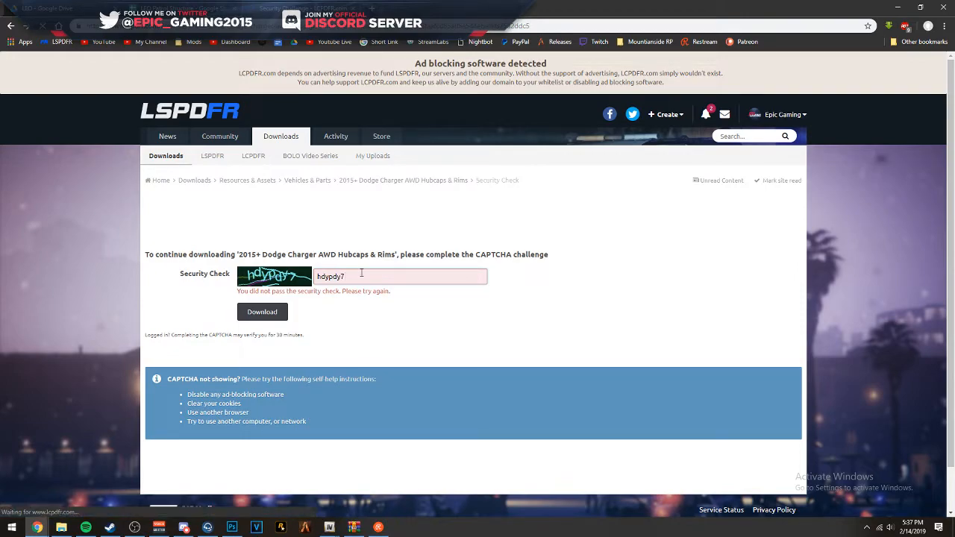
{"action": "key", "text": "Return"}
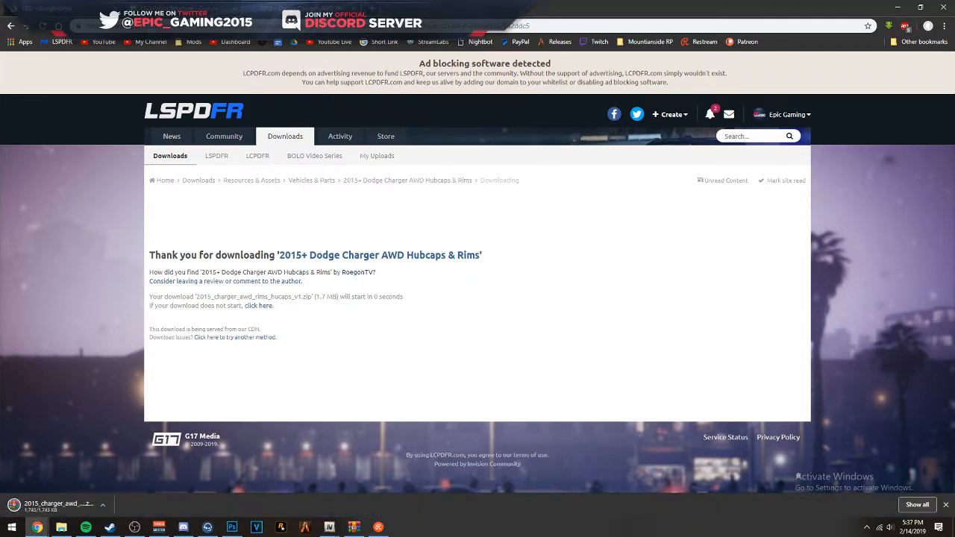
{"action": "left_click", "coordinate": [56, 506]}
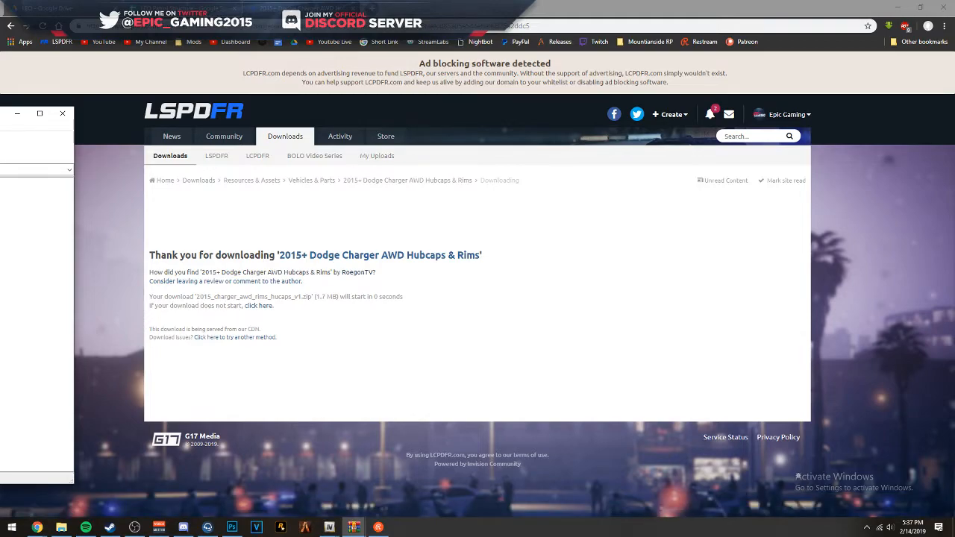
{"action": "left_click", "coordinate": [62, 113]}
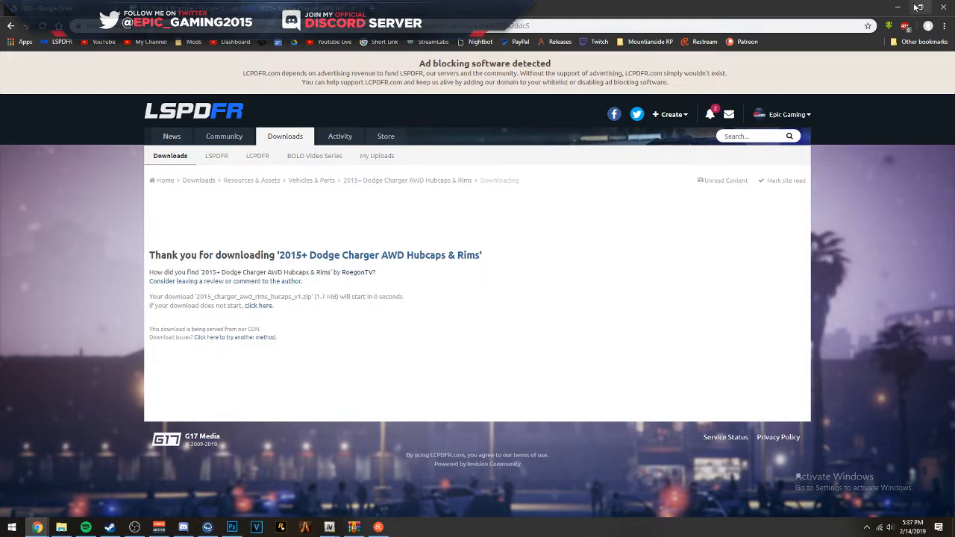
- Return to OpenIV, look over the Charger model once more and close the model viewer
{"action": "left_click", "coordinate": [898, 8]}
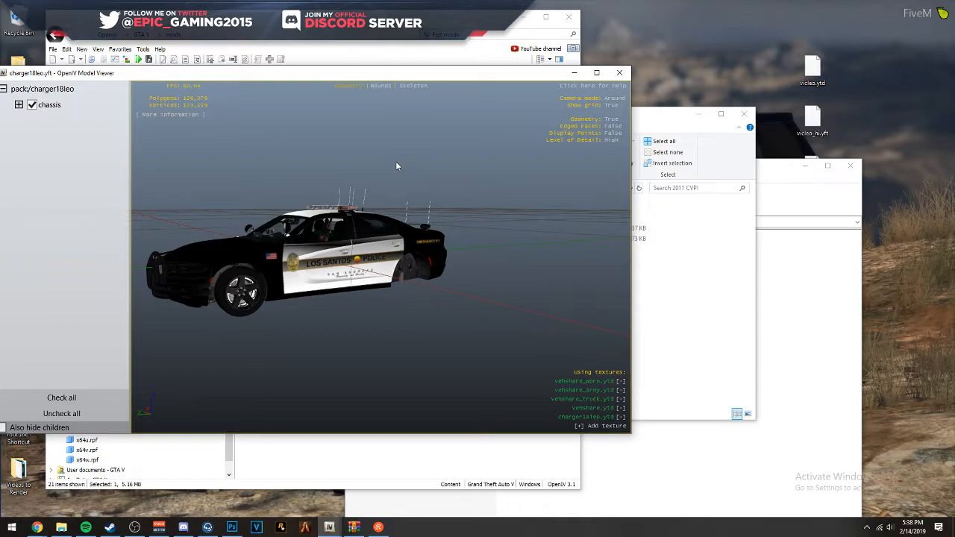
{"action": "left_click_drag", "start_coordinate": [465, 235], "coordinate": [559, 177]}
{"action": "left_click", "coordinate": [615, 72]}
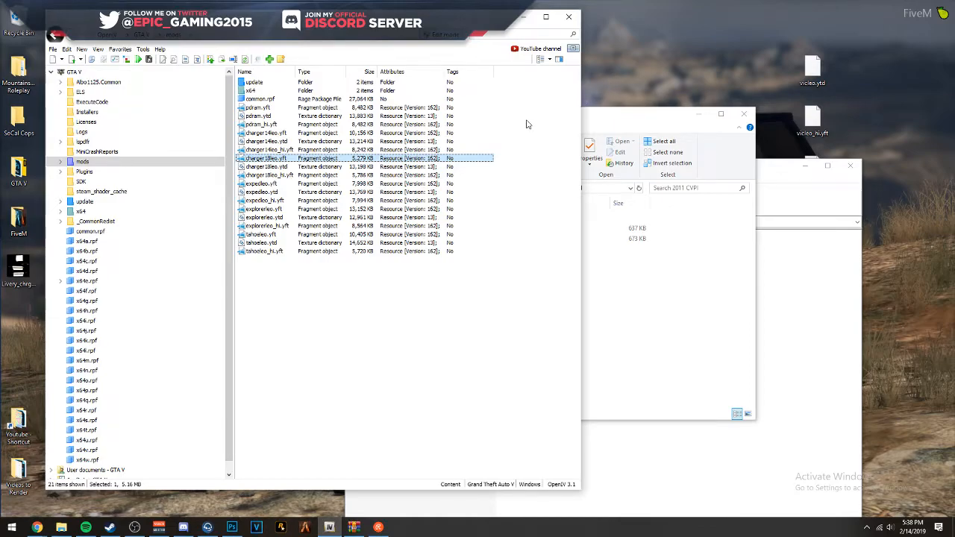
- Look through the charger18 folder and its stream subfolder in the R_B LSPD PACK archive
{"action": "left_click", "coordinate": [677, 309]}
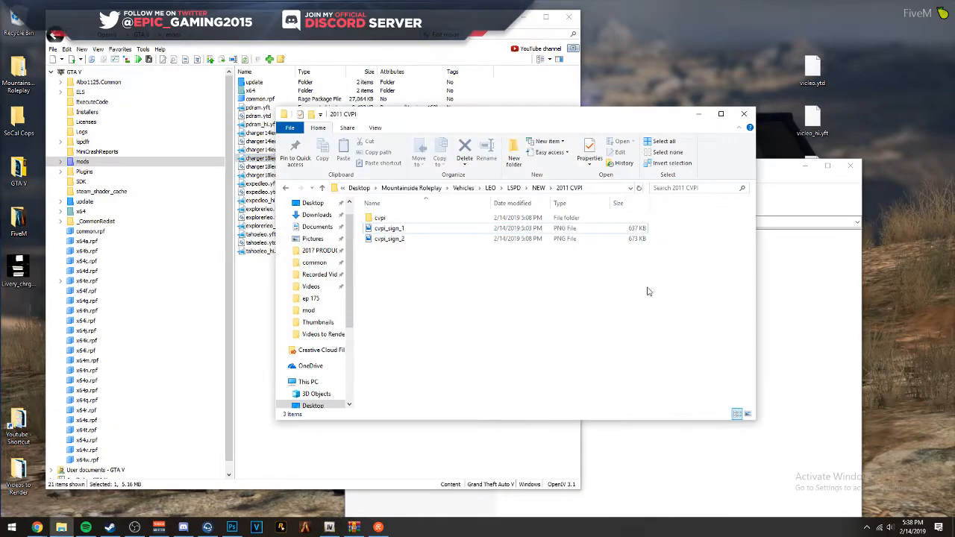
{"action": "left_click", "coordinate": [677, 452]}
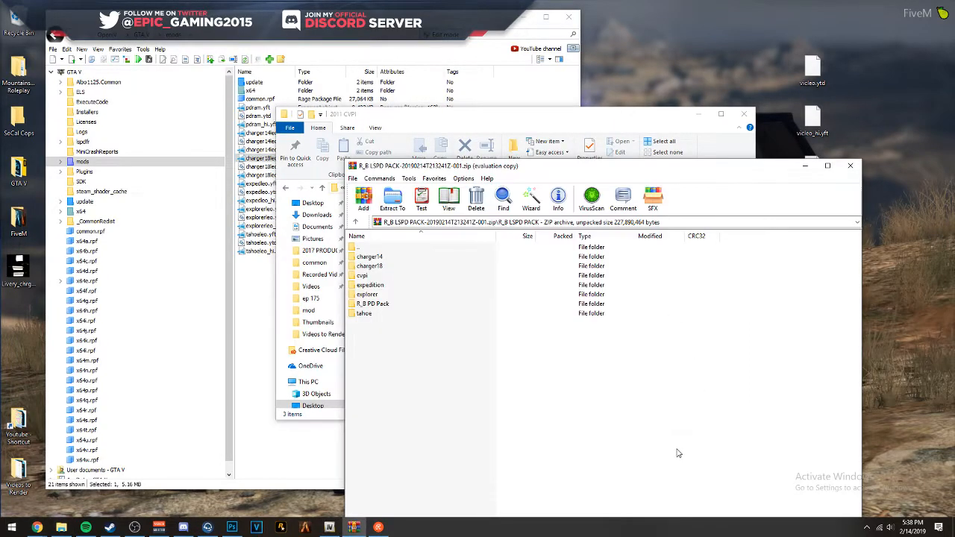
{"action": "double_click", "coordinate": [379, 266]}
{"action": "double_click", "coordinate": [379, 266]}
{"action": "key", "text": "BackSpace"}
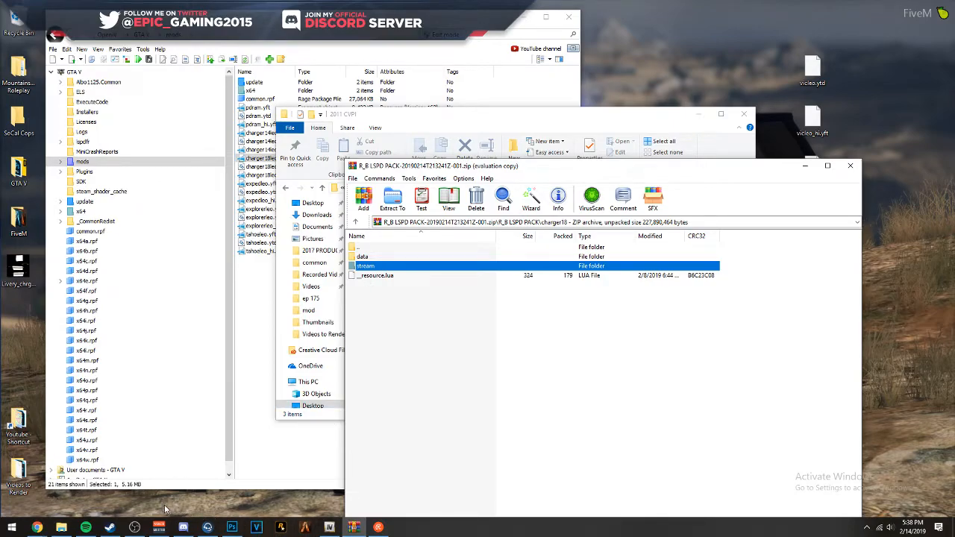
- Switch to Photoshop, show the SUPERVISOR and SUPERVISOR copy layers in the DRIVER group, and set Group 2 to 50% opacity
{"action": "left_click", "coordinate": [232, 528]}
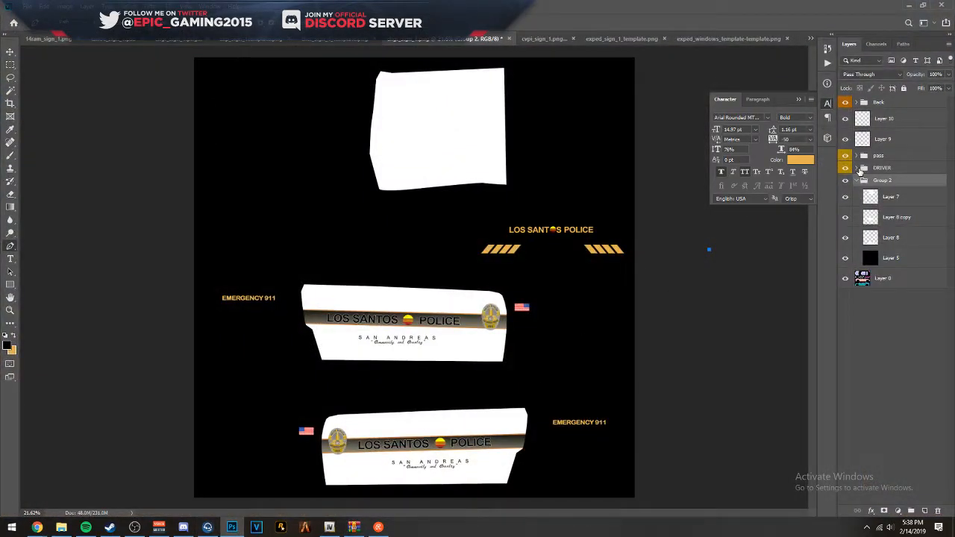
{"action": "left_click", "coordinate": [864, 167]}
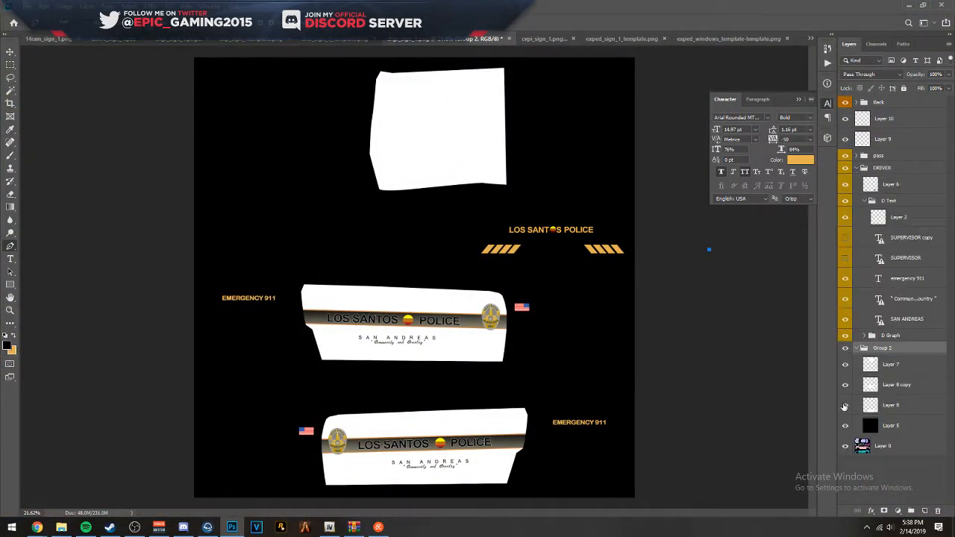
{"action": "left_click_drag", "start_coordinate": [847, 257], "coordinate": [845, 237]}
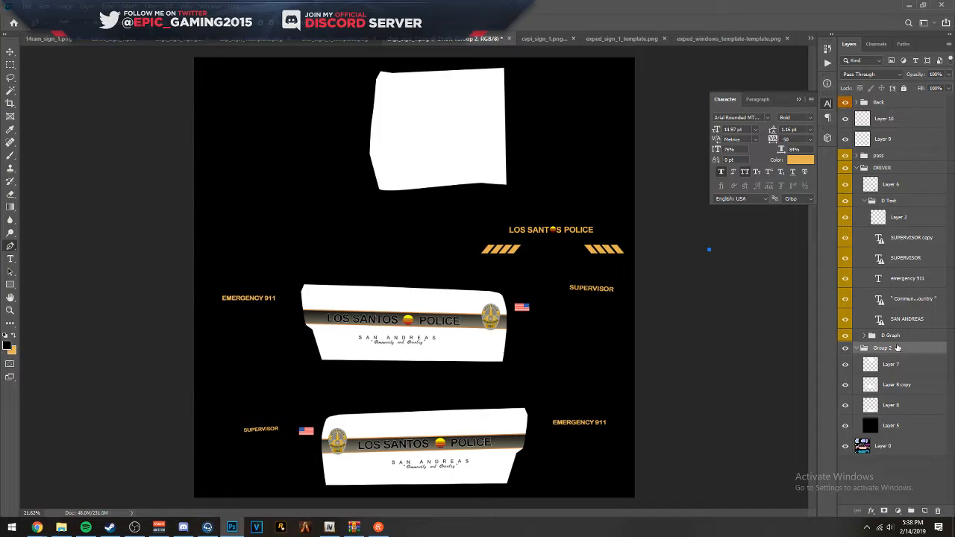
{"action": "key", "text": "5"}
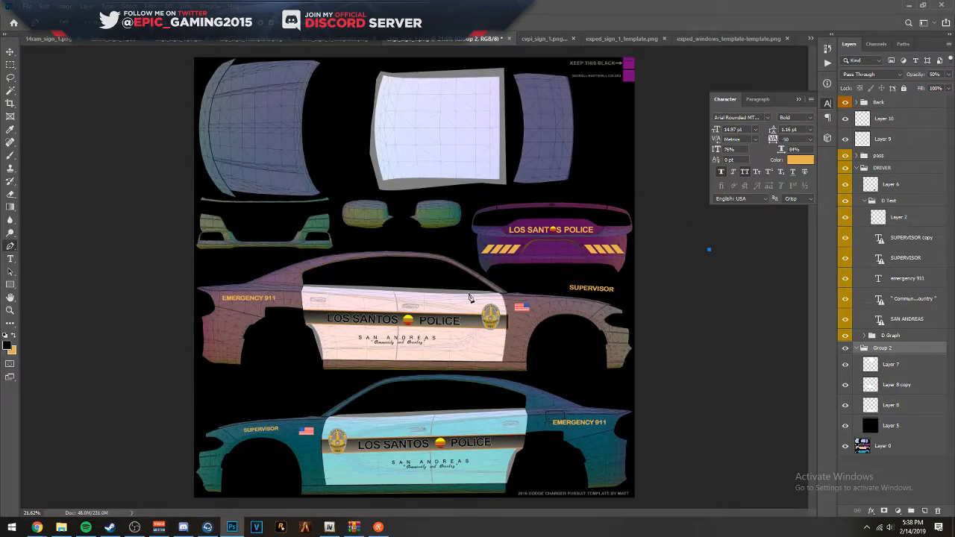
- Move the SUPERVISOR text on the lower car side's front fender closer to the American flag
{"action": "scroll", "coordinate": [298, 421], "scroll_direction": "up", "scroll_amount": 5}
{"action": "left_click", "coordinate": [11, 52]}
{"action": "scroll", "coordinate": [233, 382], "scroll_direction": "up", "scroll_amount": 3}
{"action": "left_click_drag", "start_coordinate": [232, 406], "coordinate": [286, 410]}
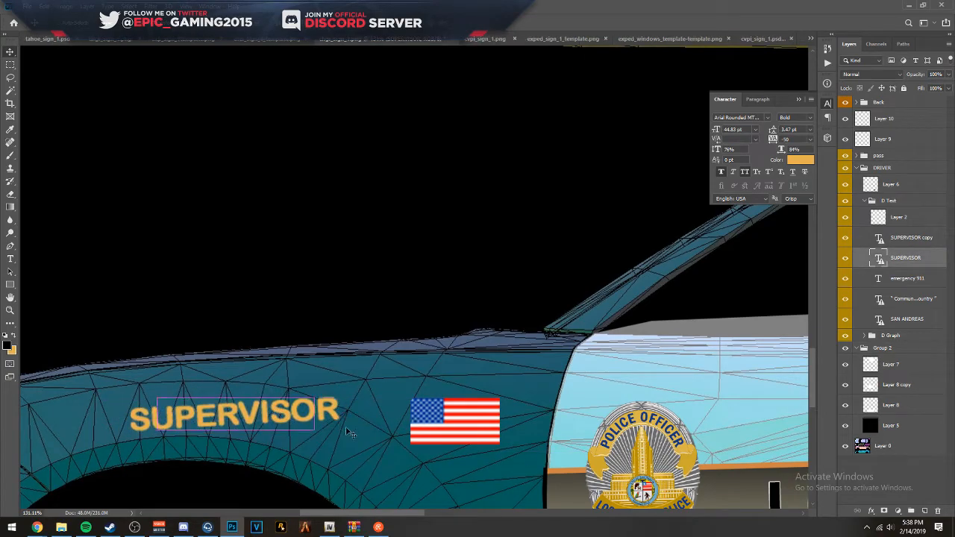
- Try to free-transform the SUPERVISOR text on the lower car's front fender, and shift it up to the fender's upper edge
{"action": "key", "text": "ctrl+t"}
{"action": "left_click", "coordinate": [464, 203]}
{"action": "key", "text": "ctrl+t"}
{"action": "left_click", "coordinate": [464, 203]}
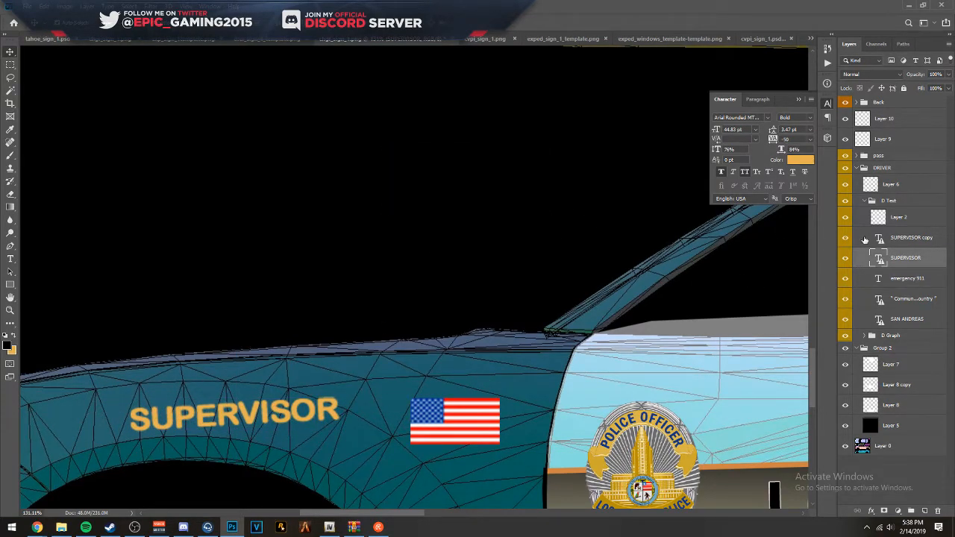
{"action": "key", "text": "ctrl+t"}
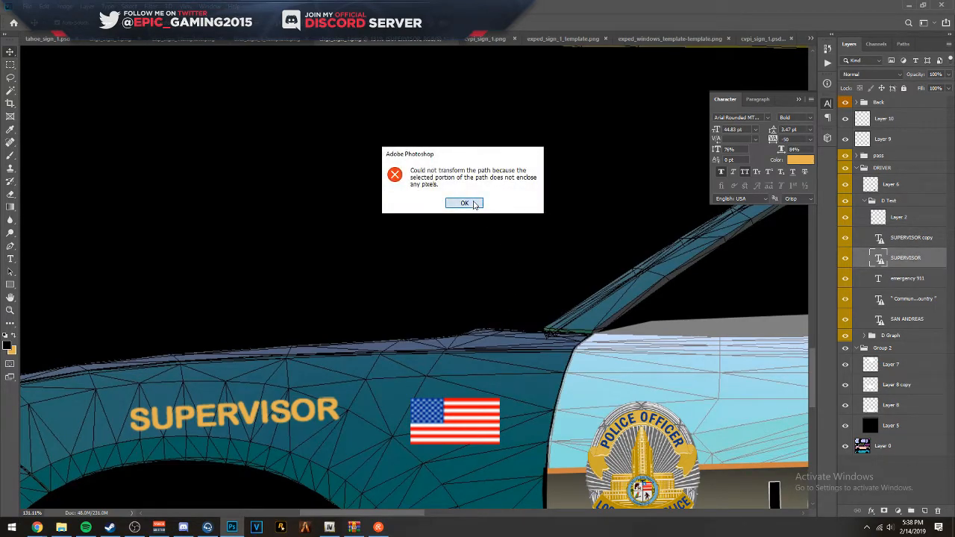
{"action": "left_click", "coordinate": [474, 203]}
{"action": "left_click_drag", "start_coordinate": [222, 418], "coordinate": [209, 364]}
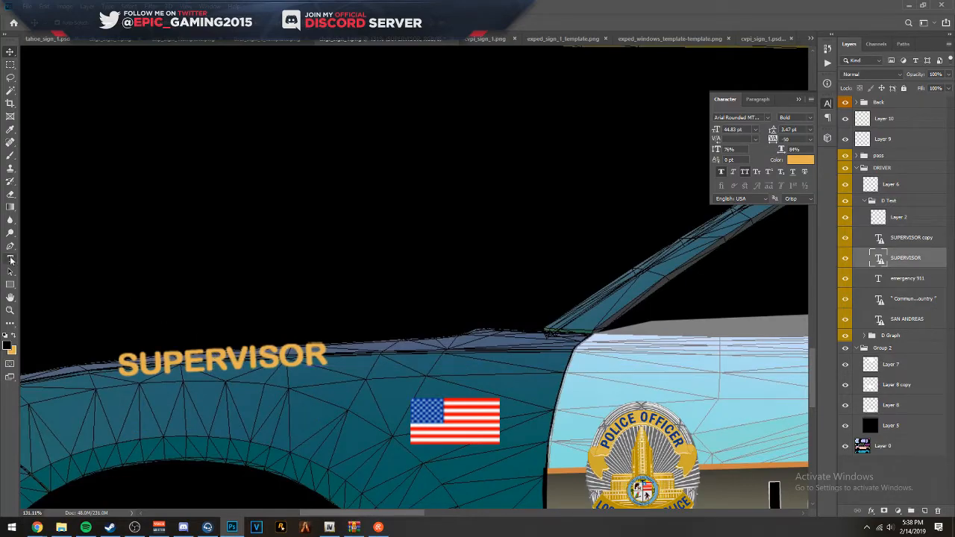
- Duplicate the EMERGENCY 911 text from the upper car's rear quarter to just above the lower car's front fender
{"action": "scroll", "coordinate": [636, 225], "scroll_direction": "down", "scroll_amount": 6}
{"action": "left_click_drag", "start_coordinate": [624, 218], "coordinate": [482, 336]}
{"action": "left_click", "coordinate": [344, 195]}
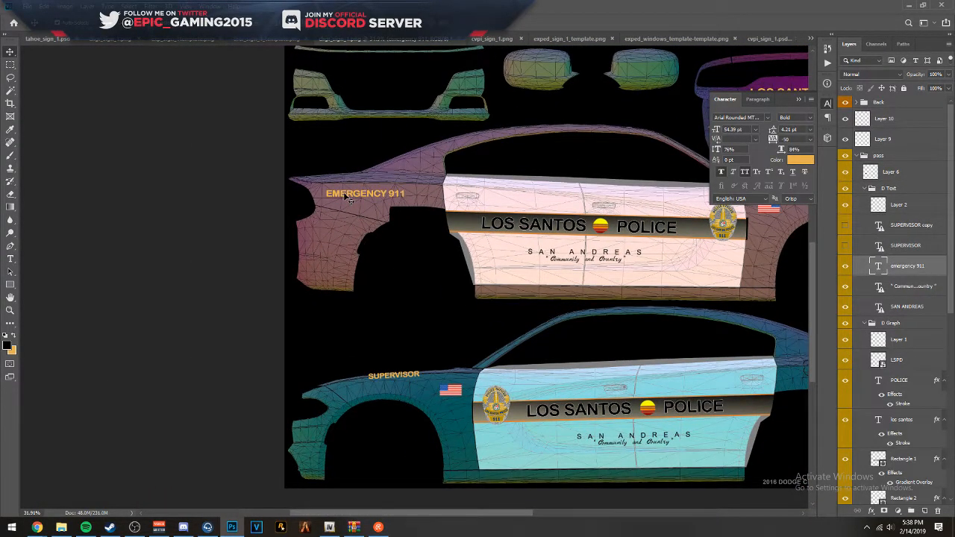
{"action": "left_click_drag", "start_coordinate": [345, 195], "coordinate": [387, 353]}
{"action": "scroll", "coordinate": [403, 356], "scroll_direction": "up", "scroll_amount": 3}
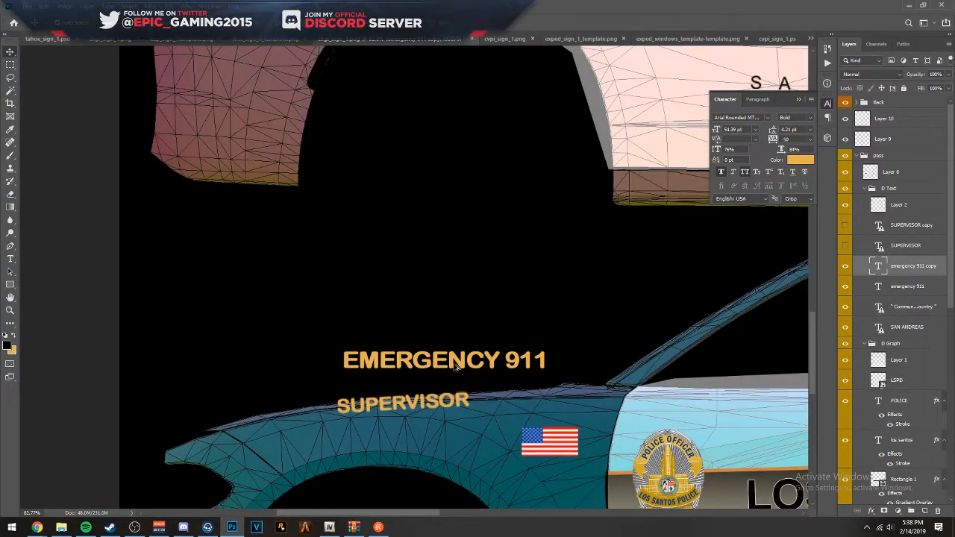
- Change the wording of the copied EMERGENCY 911 text to SUPERVISOR
{"action": "double_click", "coordinate": [877, 264]}
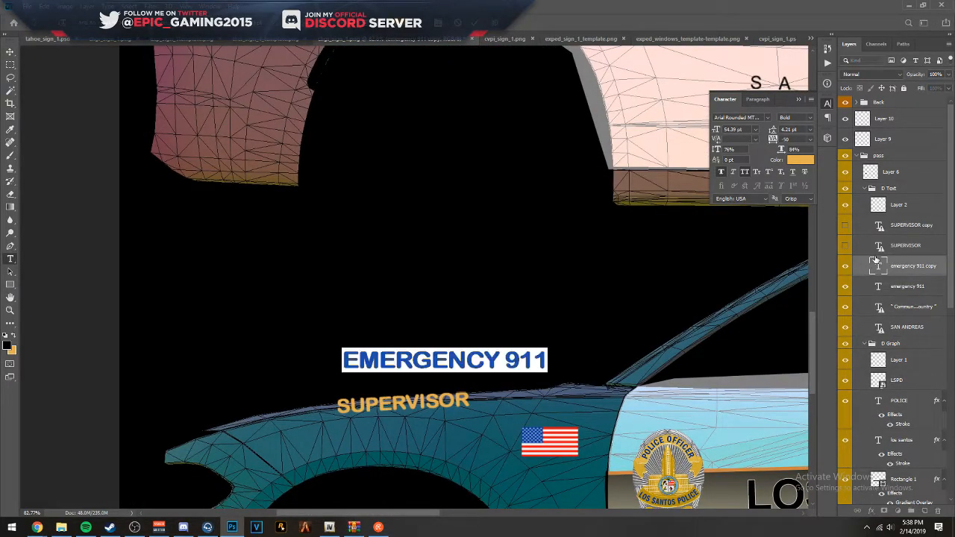
{"action": "type", "text": "SU"}
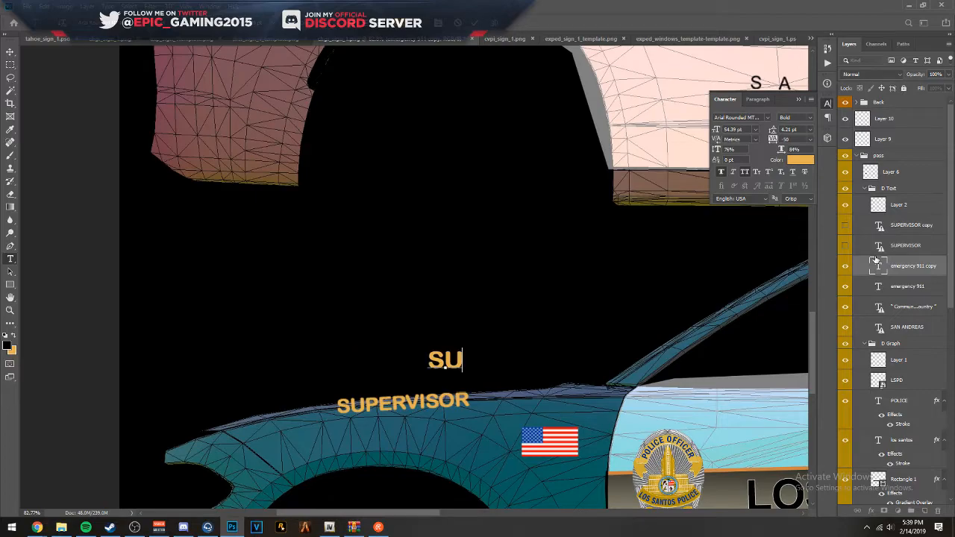
{"action": "type", "text": "PERVISOR"}
{"action": "key", "text": "ctrl+Return"}
{"action": "key", "text": "v"}
- Try to free-transform the new SUPERVISOR text, first over the fender and again with it raised into the empty black area
{"action": "scroll", "coordinate": [445, 383], "scroll_direction": "up", "scroll_amount": 7}
{"action": "left_click_drag", "start_coordinate": [380, 335], "coordinate": [334, 425]}
{"action": "key", "text": "ctrl+t"}
{"action": "left_click", "coordinate": [463, 202]}
{"action": "left_click", "coordinate": [930, 228]}
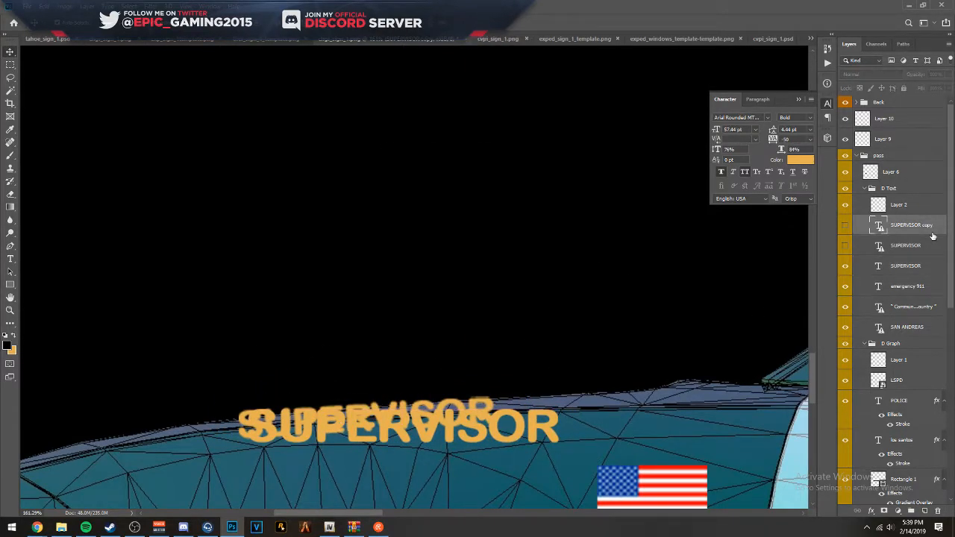
{"action": "scroll", "coordinate": [918, 299], "scroll_direction": "down", "scroll_amount": 10}
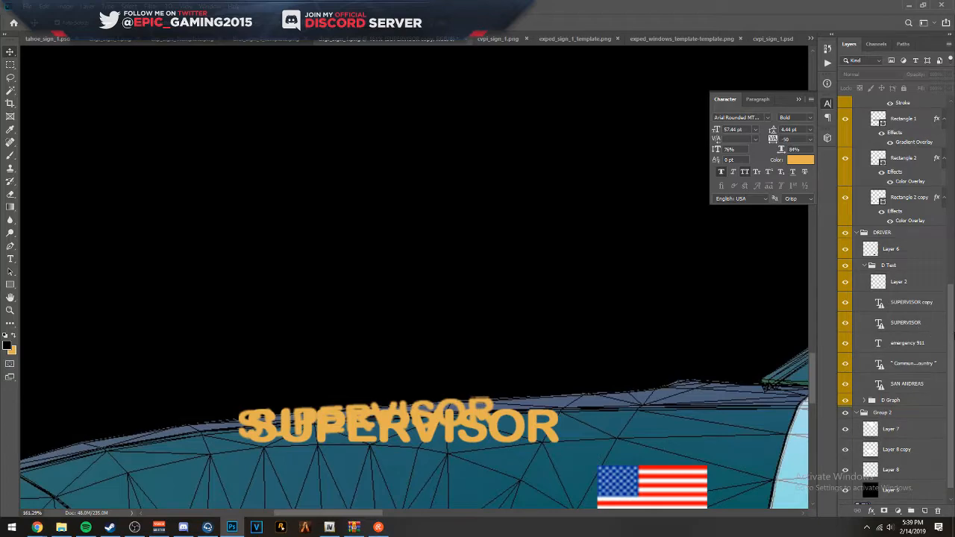
{"action": "scroll", "coordinate": [895, 298], "scroll_direction": "up", "scroll_amount": 5}
{"action": "left_click_drag", "start_coordinate": [481, 423], "coordinate": [476, 205]}
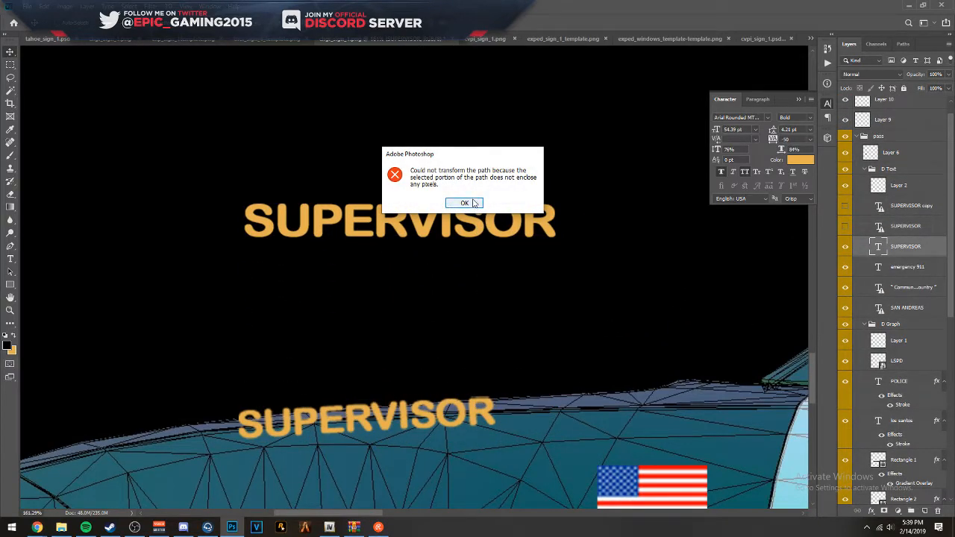
{"action": "left_click", "coordinate": [464, 203]}
- Try to clear any selection and free-transform the new SUPERVISOR text again, shifting it slightly sideways
{"action": "left_click", "coordinate": [10, 64]}
{"action": "left_click", "coordinate": [104, 101]}
{"action": "left_click", "coordinate": [11, 51]}
{"action": "left_click_drag", "start_coordinate": [276, 220], "coordinate": [244, 221]}
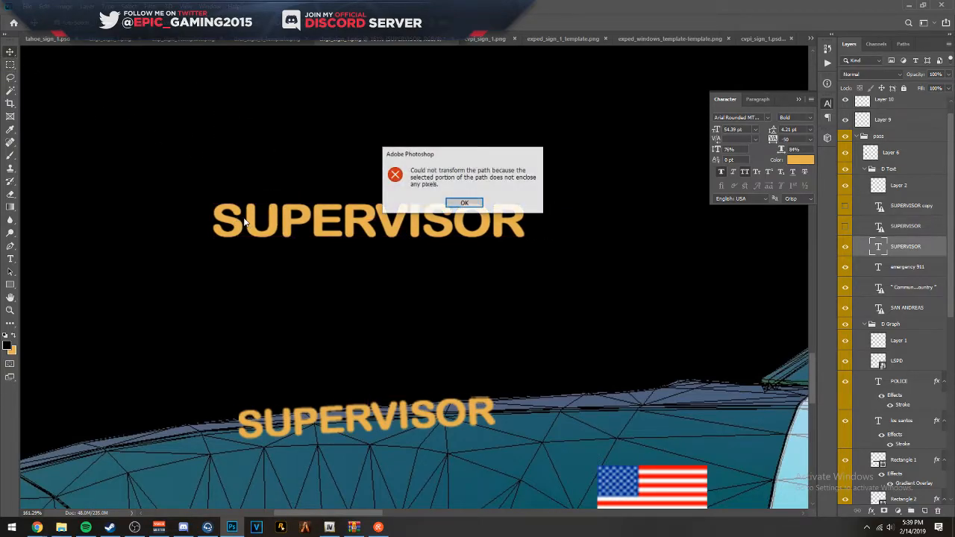
{"action": "left_click", "coordinate": [478, 206]}
- Try to select and move the stray blue point outside the canvas beside the template
{"action": "scroll", "coordinate": [589, 246], "scroll_direction": "down", "scroll_amount": 5}
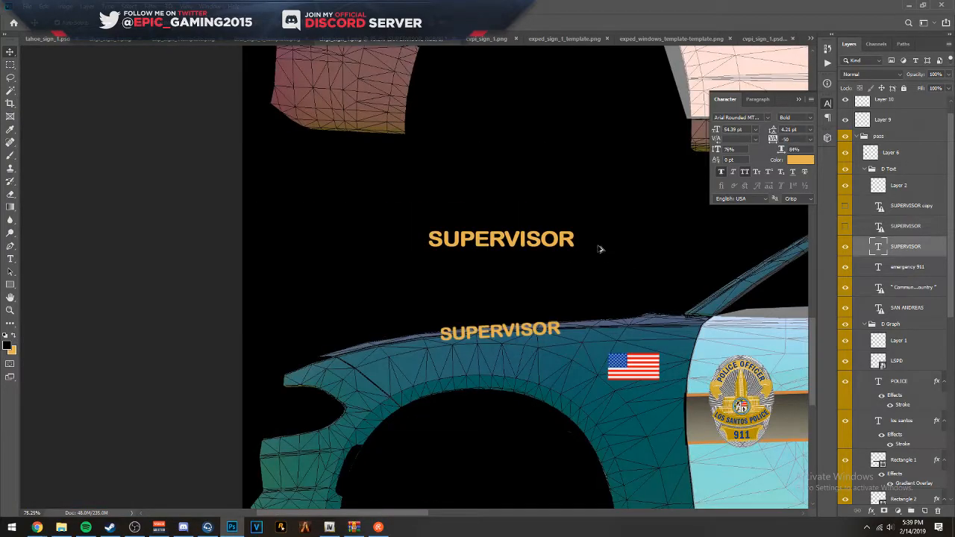
{"action": "scroll", "coordinate": [585, 248], "scroll_direction": "down", "scroll_amount": 3}
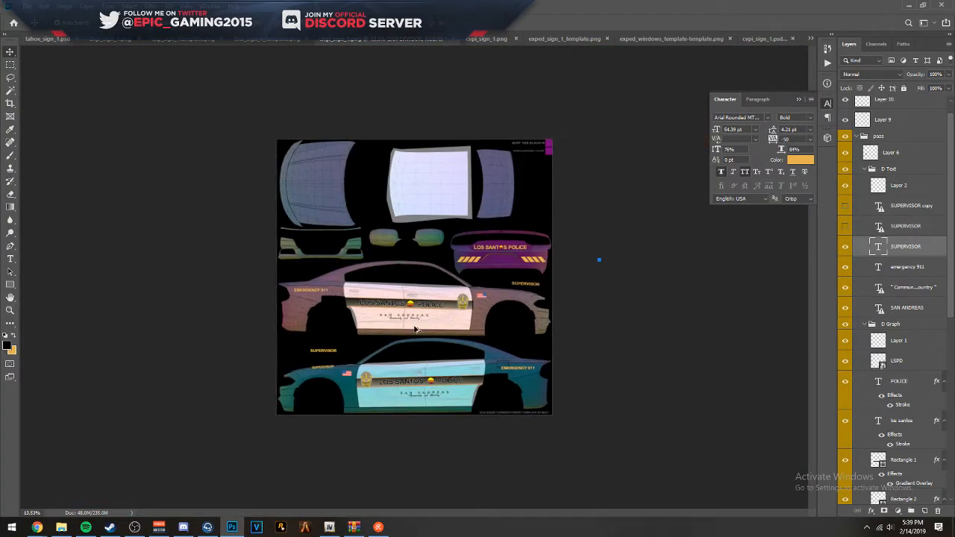
{"action": "left_click", "coordinate": [599, 259]}
{"action": "scroll", "coordinate": [603, 264], "scroll_direction": "up", "scroll_amount": 4}
{"action": "left_click_drag", "start_coordinate": [705, 256], "coordinate": [458, 249]}
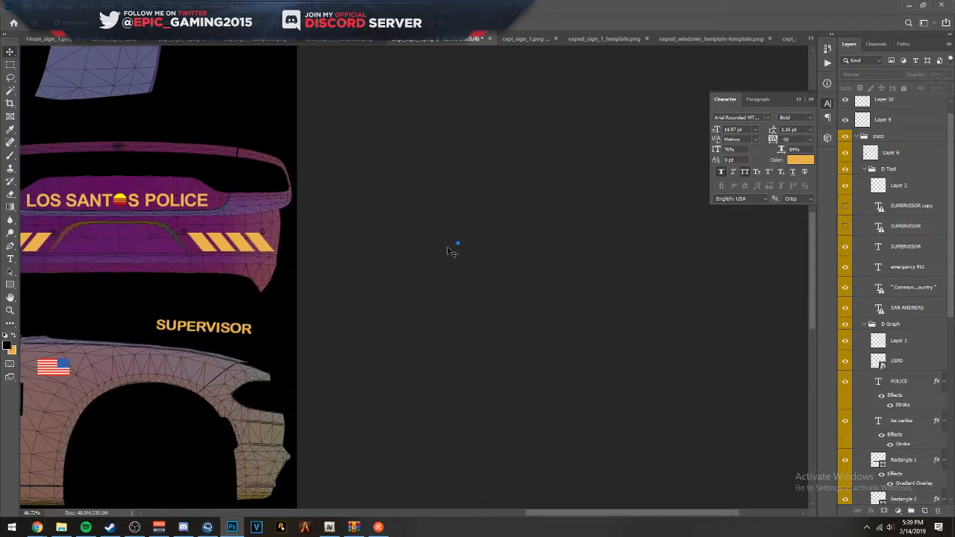
{"action": "left_click", "coordinate": [10, 66]}
{"action": "left_click_drag", "start_coordinate": [420, 196], "coordinate": [516, 267]}
{"action": "left_click", "coordinate": [450, 197]}
{"action": "left_click", "coordinate": [457, 243]}
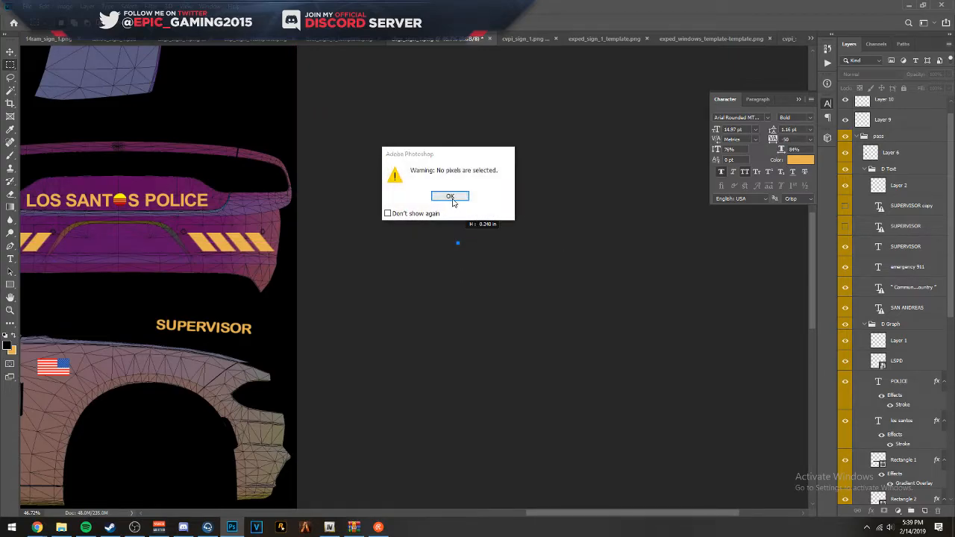
{"action": "key", "text": "Return"}
{"action": "left_click", "coordinate": [9, 51]}
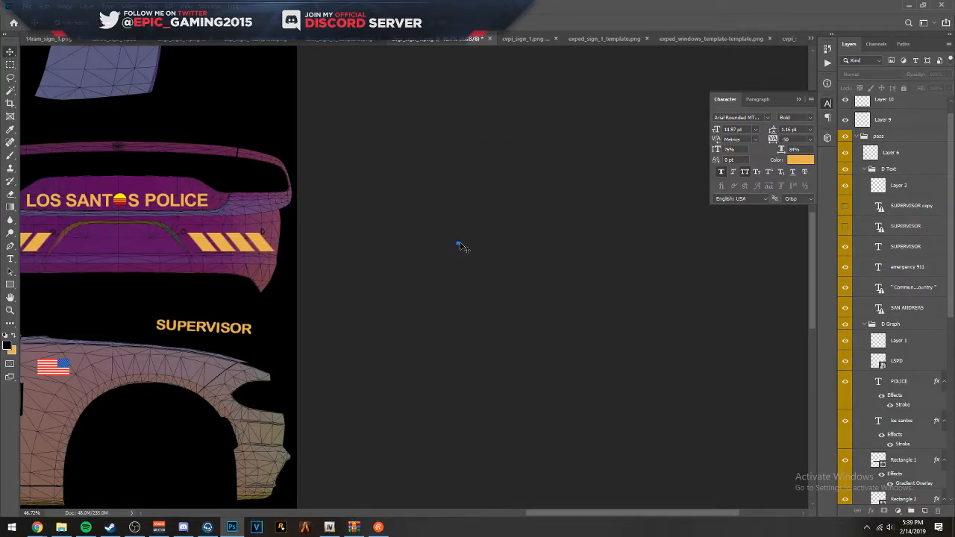
{"action": "left_click_drag", "start_coordinate": [414, 245], "coordinate": [302, 229]}
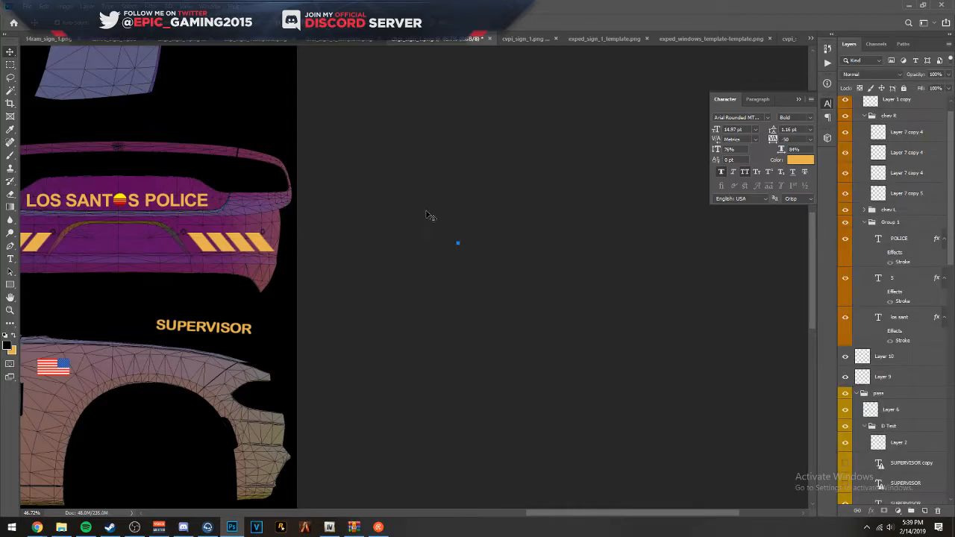
- Examine the whole template and its layer stack for the source of the stray point outside the canvas
{"action": "key", "text": "ctrl+0"}
{"action": "scroll", "coordinate": [479, 255], "scroll_direction": "down", "scroll_amount": 3}
{"action": "scroll", "coordinate": [538, 267], "scroll_direction": "up", "scroll_amount": 1}
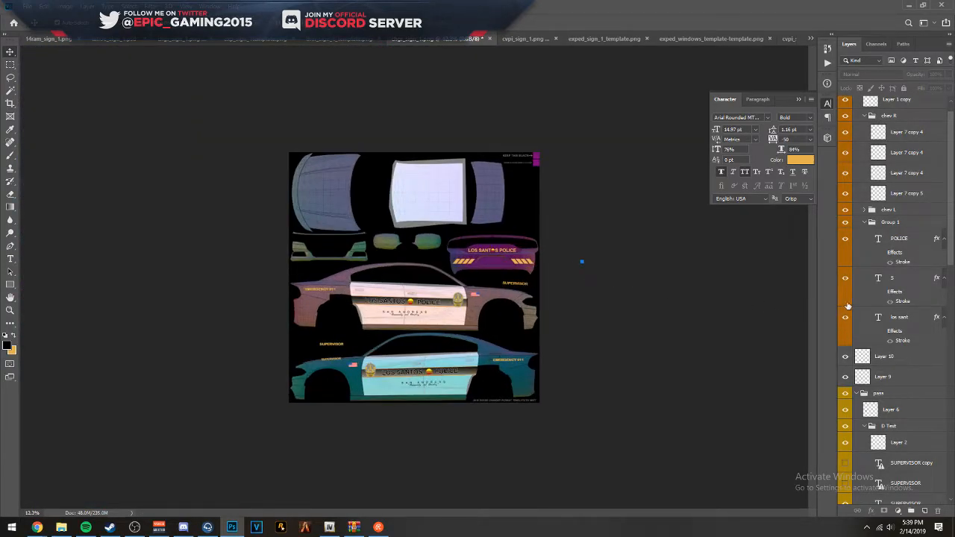
{"action": "left_click", "coordinate": [889, 274]}
{"action": "scroll", "coordinate": [892, 298], "scroll_direction": "down", "scroll_amount": 7}
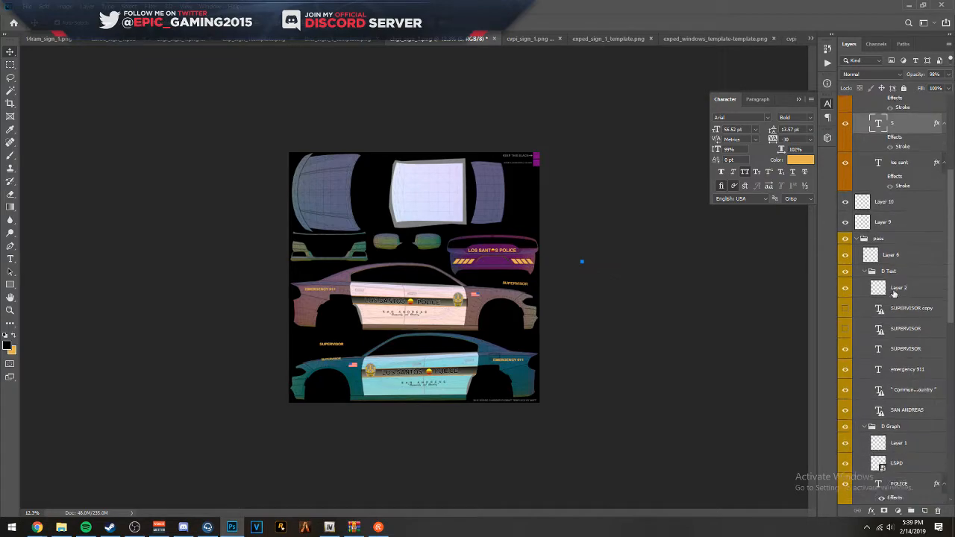
{"action": "left_click", "coordinate": [11, 65]}
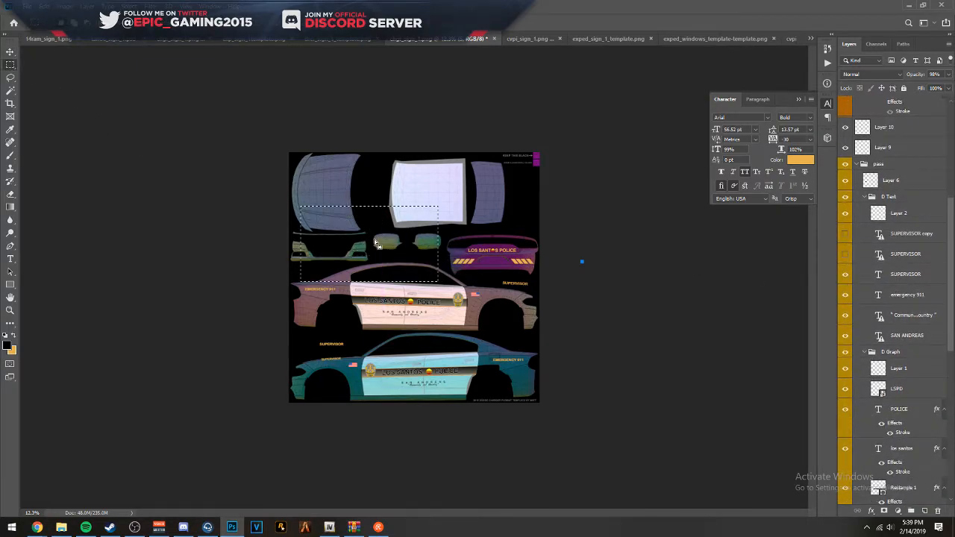
{"action": "left_click", "coordinate": [337, 40]}
{"action": "left_click", "coordinate": [450, 40]}
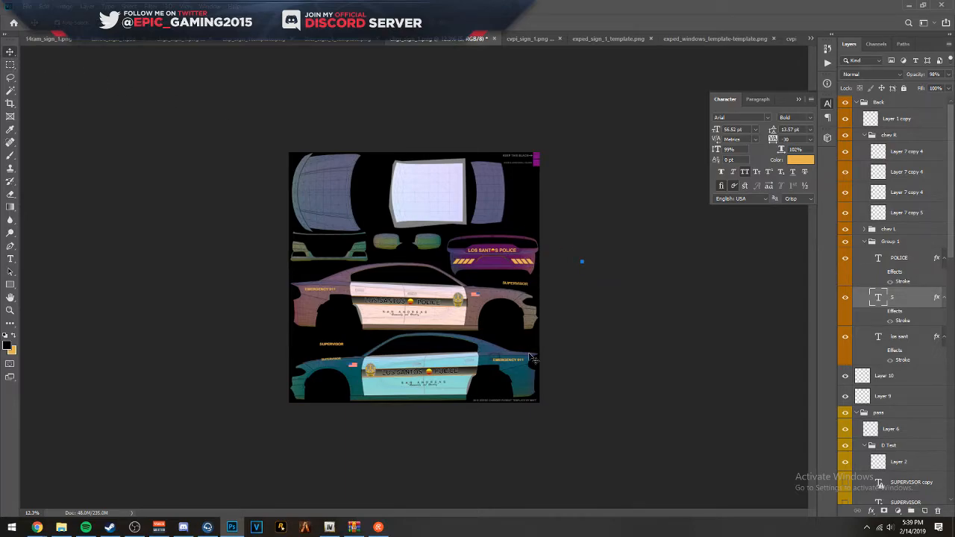
- Set the new SUPERVISOR text to 41 pt and place it on the lower car's front fender beneath the old one
{"action": "key", "text": "ctrl+0"}
{"action": "scroll", "coordinate": [496, 393], "scroll_direction": "up", "scroll_amount": 8}
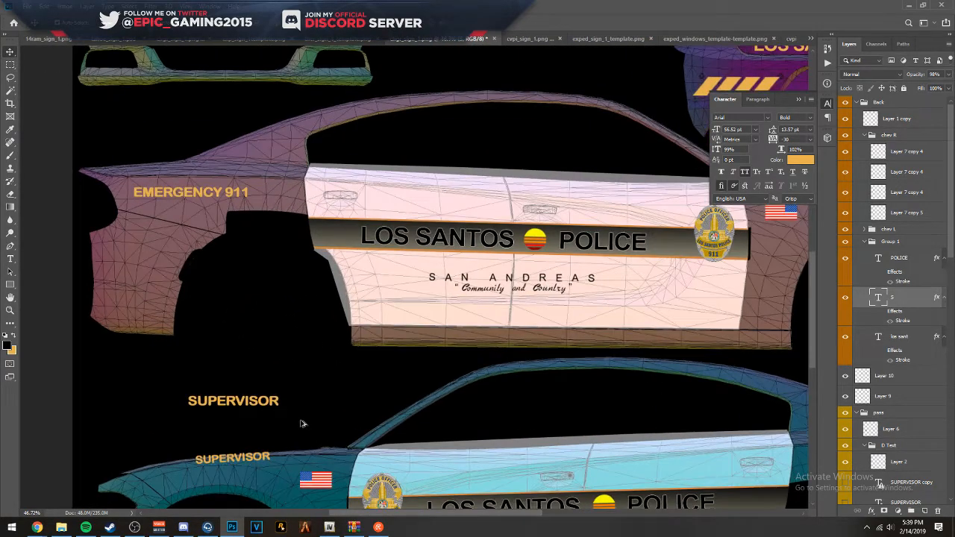
{"action": "left_click_drag", "start_coordinate": [432, 394], "coordinate": [451, 274]}
{"action": "scroll", "coordinate": [220, 296], "scroll_direction": "up", "scroll_amount": 8}
{"action": "left_click_drag", "start_coordinate": [232, 239], "coordinate": [247, 379]}
{"action": "double_click", "coordinate": [877, 495]}
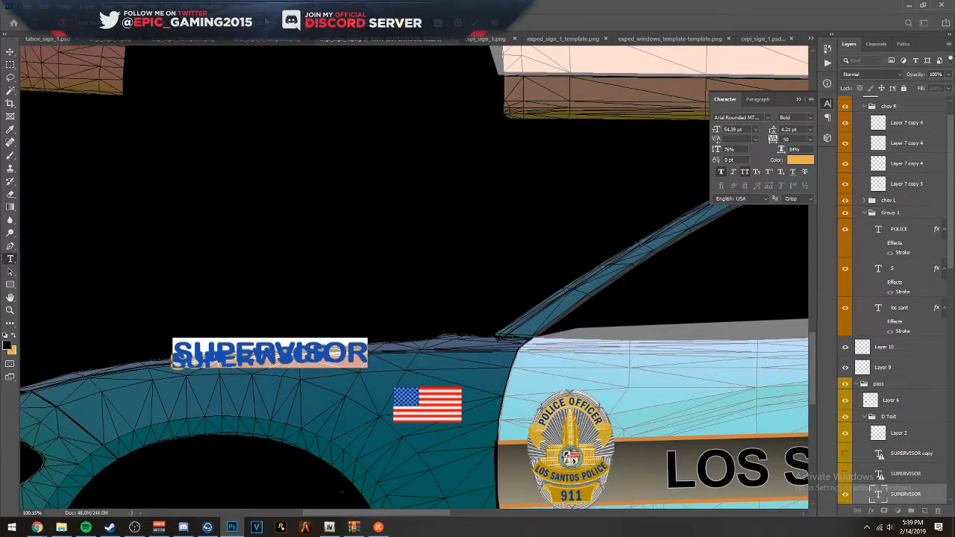
{"action": "left_click_drag", "start_coordinate": [716, 130], "coordinate": [707, 129]}
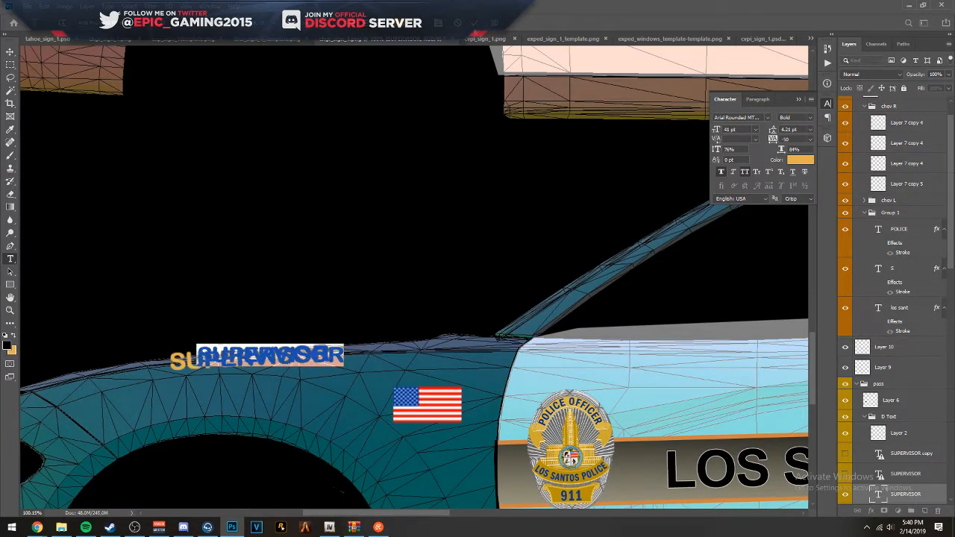
{"action": "left_click", "coordinate": [11, 51]}
{"action": "left_click_drag", "start_coordinate": [313, 356], "coordinate": [281, 397]}
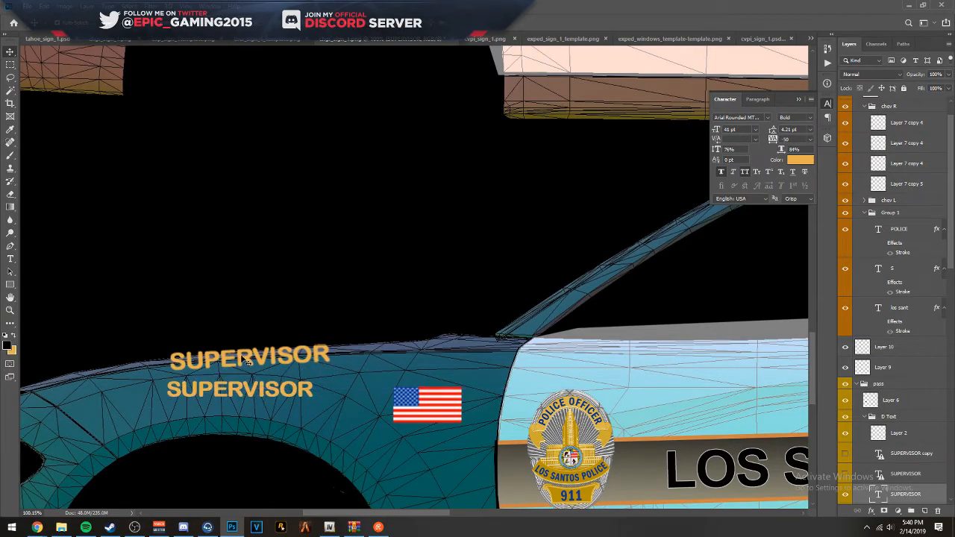
- Delete the old slanted SUPERVISOR text from the lower car's front fender
{"action": "left_click", "coordinate": [234, 359]}
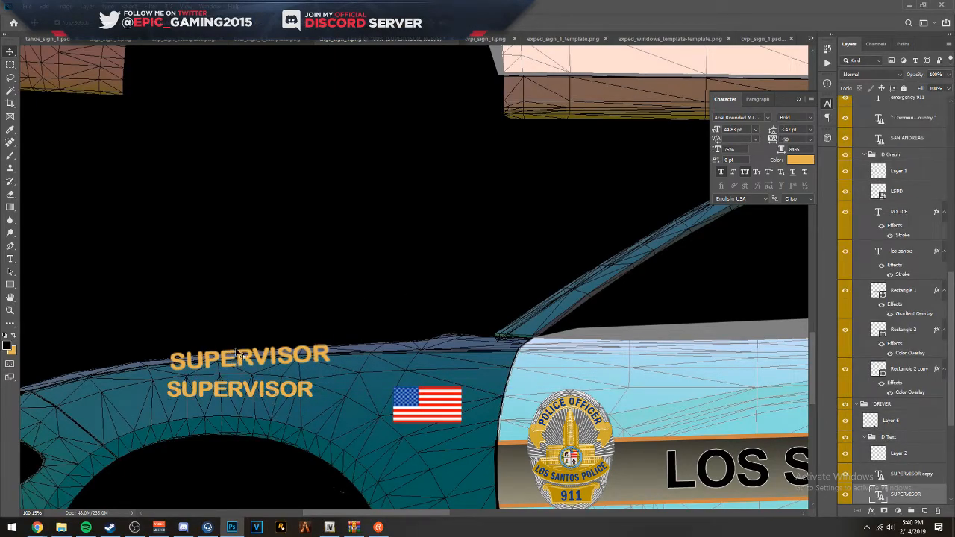
{"action": "left_click_drag", "start_coordinate": [237, 364], "coordinate": [266, 312]}
{"action": "key", "text": "Delete"}
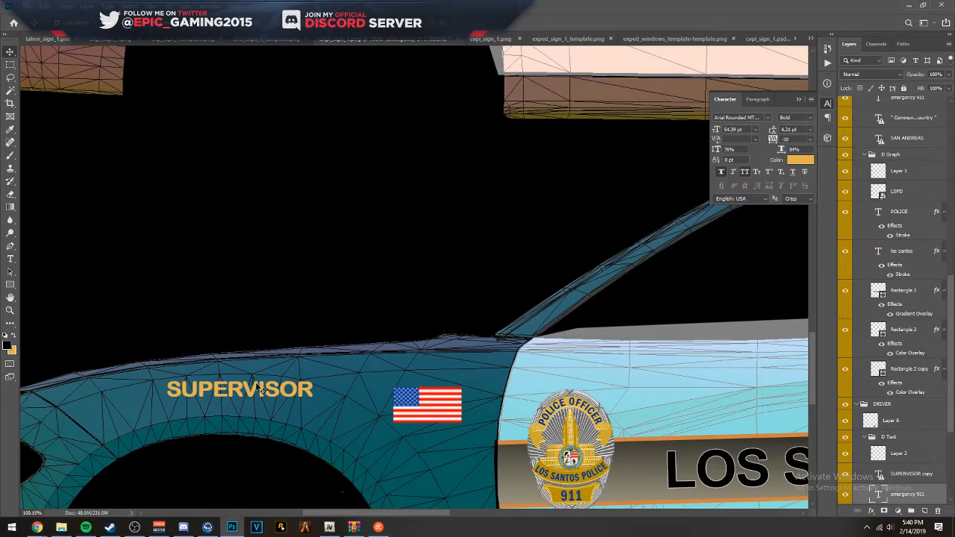
- Move the SUPERVISOR text next to the American flag on the lower car's fender and scale it up to 47.87 pt
{"action": "left_click_drag", "start_coordinate": [259, 388], "coordinate": [317, 401]}
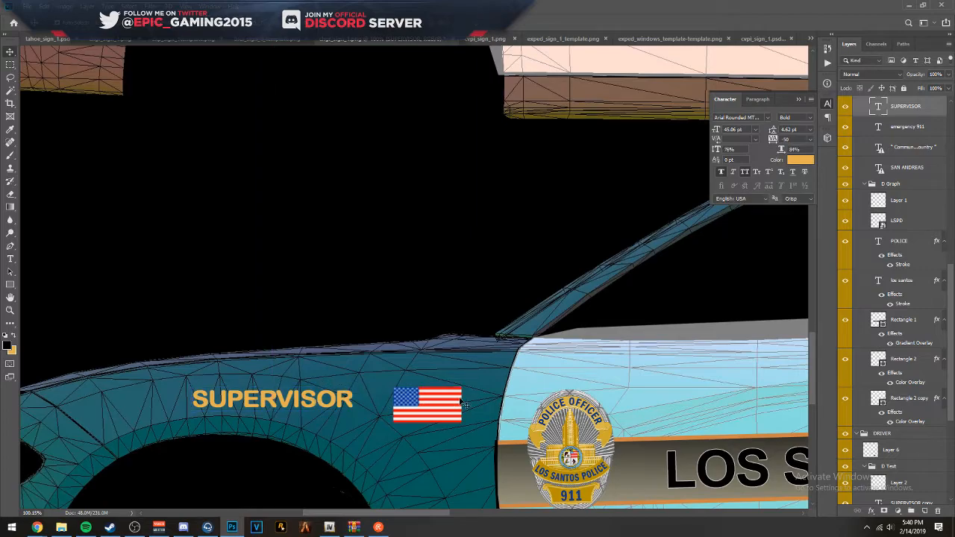
{"action": "scroll", "coordinate": [385, 404], "scroll_direction": "down", "scroll_amount": 5}
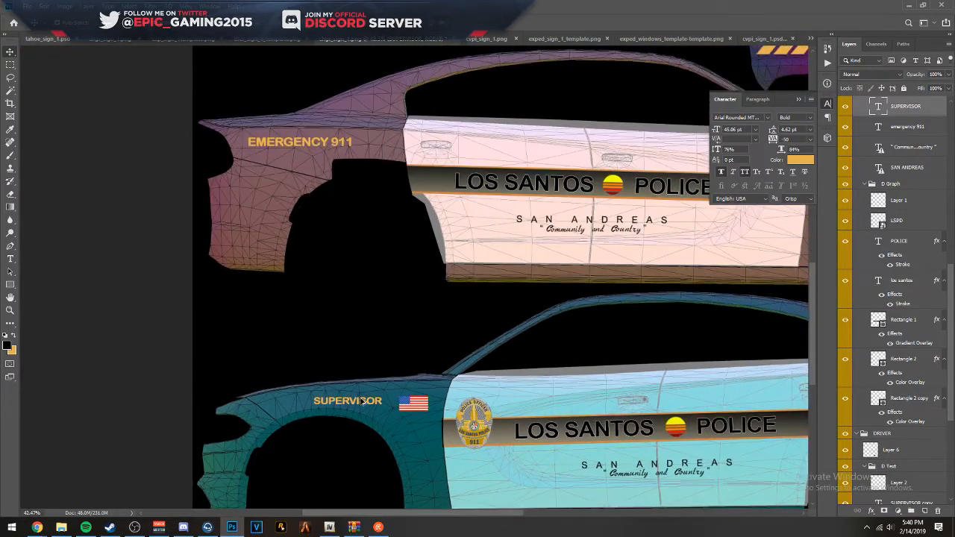
{"action": "key", "text": "ctrl+t"}
{"action": "left_click_drag", "start_coordinate": [311, 394], "coordinate": [309, 395]}
{"action": "key", "text": "Return"}
- Duplicate the SUPERVISOR text onto the upper car's front fender, level with its American flag
{"action": "left_click_drag", "start_coordinate": [505, 401], "coordinate": [265, 417]}
{"action": "left_click_drag", "start_coordinate": [88, 415], "coordinate": [340, 259]}
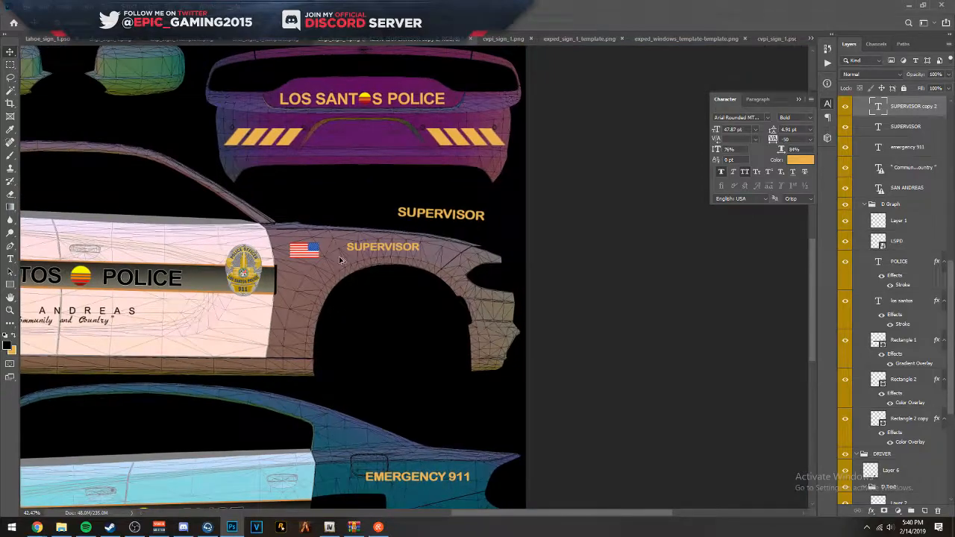
{"action": "scroll", "coordinate": [340, 260], "scroll_direction": "up", "scroll_amount": 4}
{"action": "left_click_drag", "start_coordinate": [388, 244], "coordinate": [388, 242]}
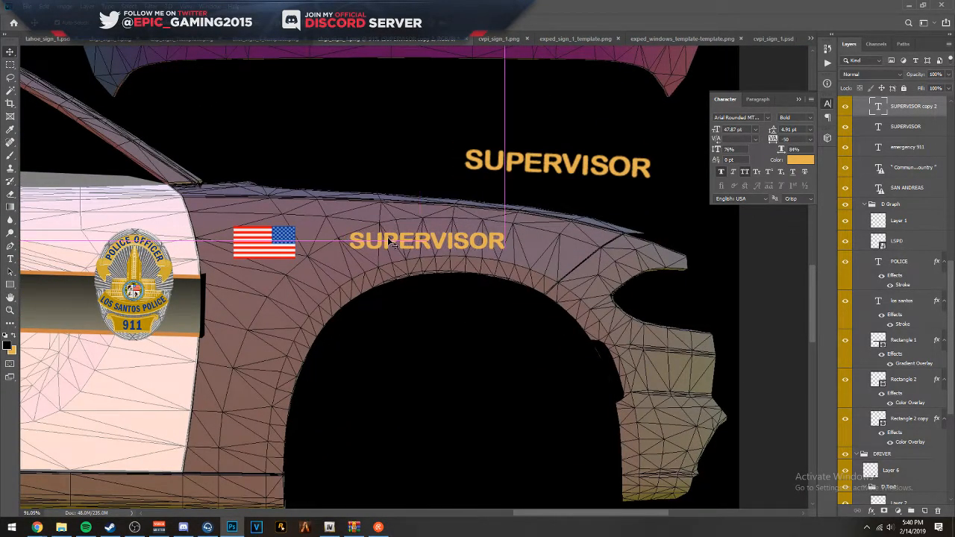
- Delete the old slanted SUPERVISOR text above the upper car's front fender and reselect the new copy
{"action": "left_click", "coordinate": [490, 166]}
{"action": "key", "text": "Delete"}
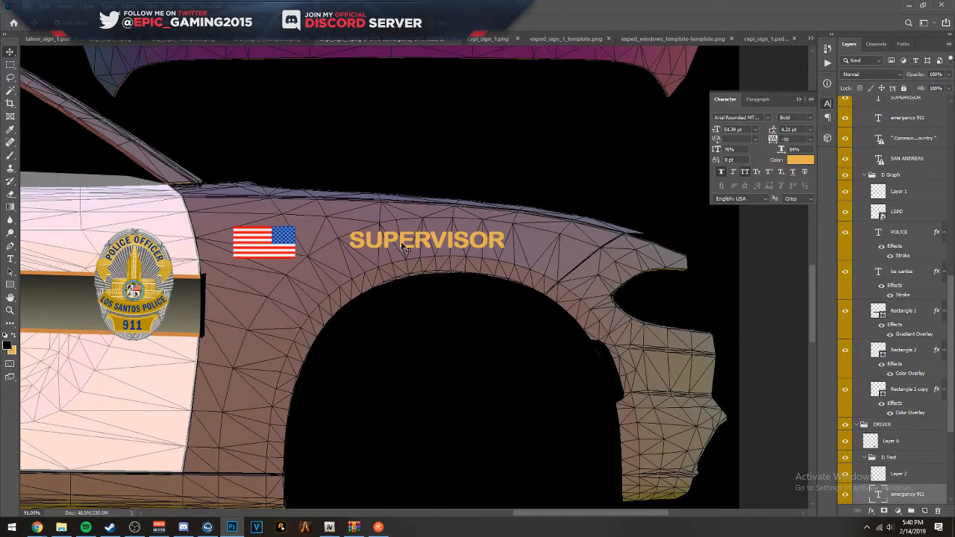
{"action": "left_click", "coordinate": [404, 247]}
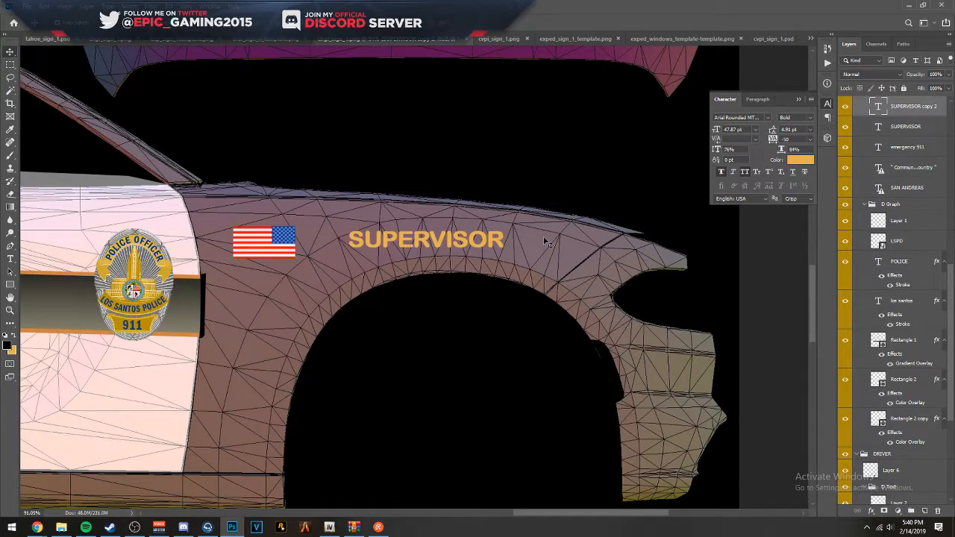
- Set the opacity of Group 2, which covers the template wireframe, to 100%
{"action": "key", "text": "ctrl+0"}
{"action": "scroll", "coordinate": [534, 226], "scroll_direction": "down", "scroll_amount": 1}
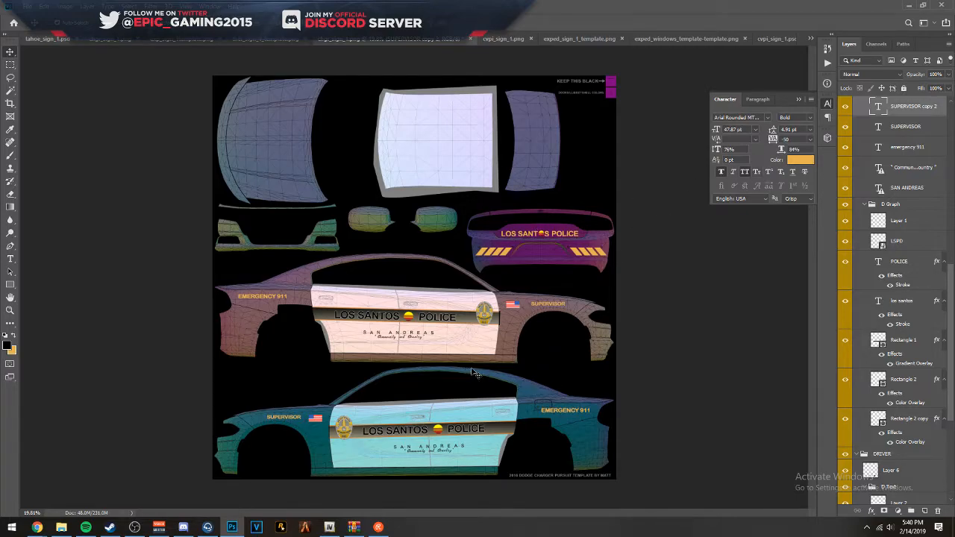
{"action": "scroll", "coordinate": [917, 399], "scroll_direction": "down", "scroll_amount": 5}
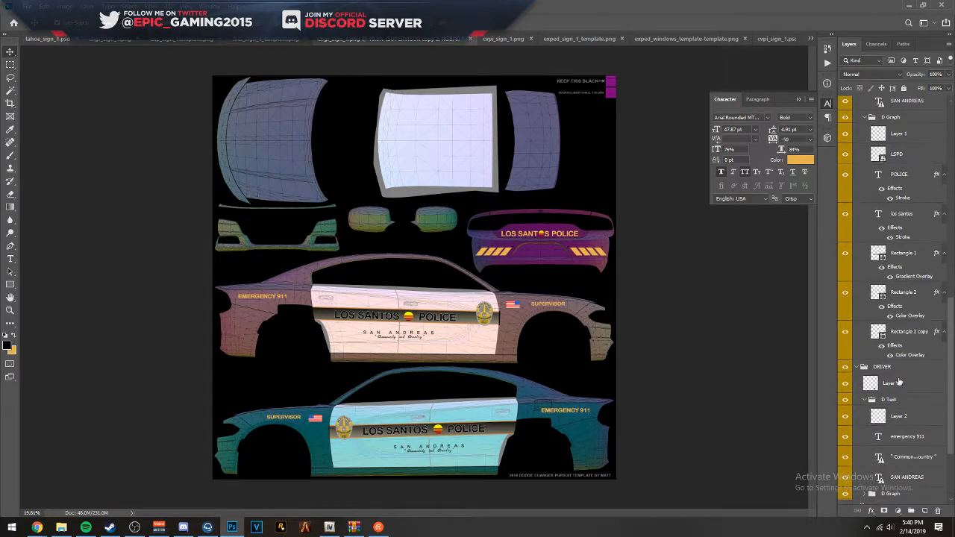
{"action": "left_click_drag", "start_coordinate": [948, 408], "coordinate": [952, 433]}
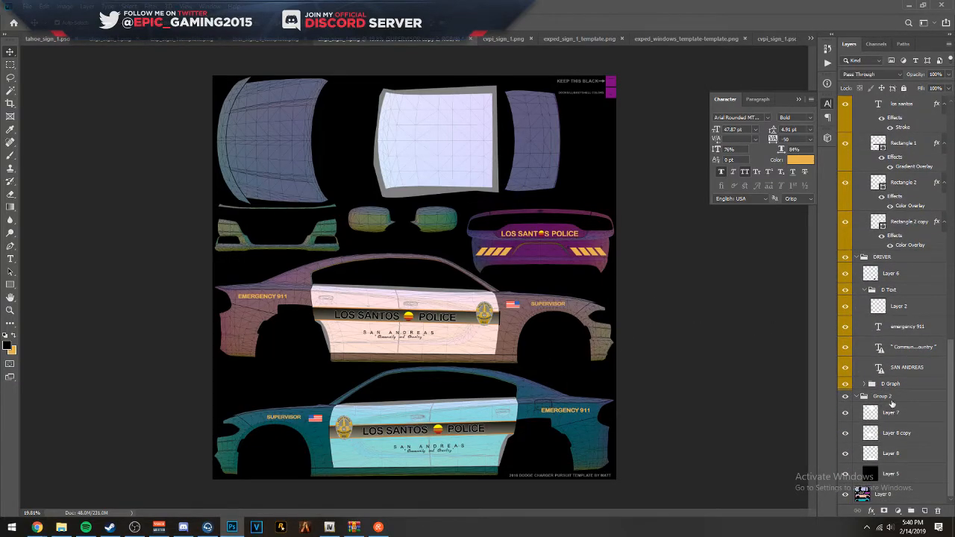
{"action": "left_click", "coordinate": [893, 402]}
{"action": "key", "text": "0"}
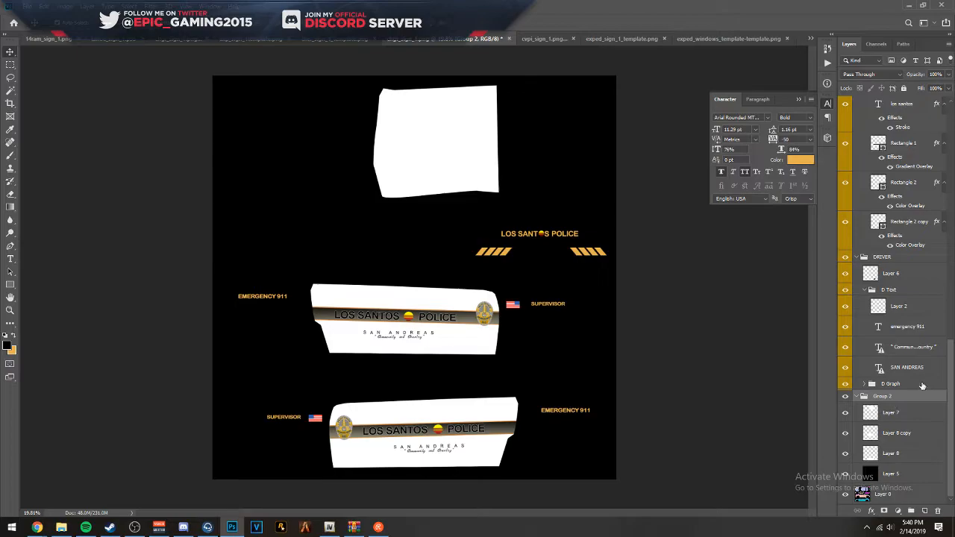
- Save the supervisor livery as a PNG named chgr_sign_2 on the Desktop
{"action": "key", "text": "ctrl+shift+s"}
{"action": "left_click", "coordinate": [298, 322]}
{"action": "left_click", "coordinate": [257, 458]}
{"action": "left_click", "coordinate": [209, 165]}
{"action": "left_click", "coordinate": [299, 312]}
{"action": "type", "text": "cvpi_sign_1"}
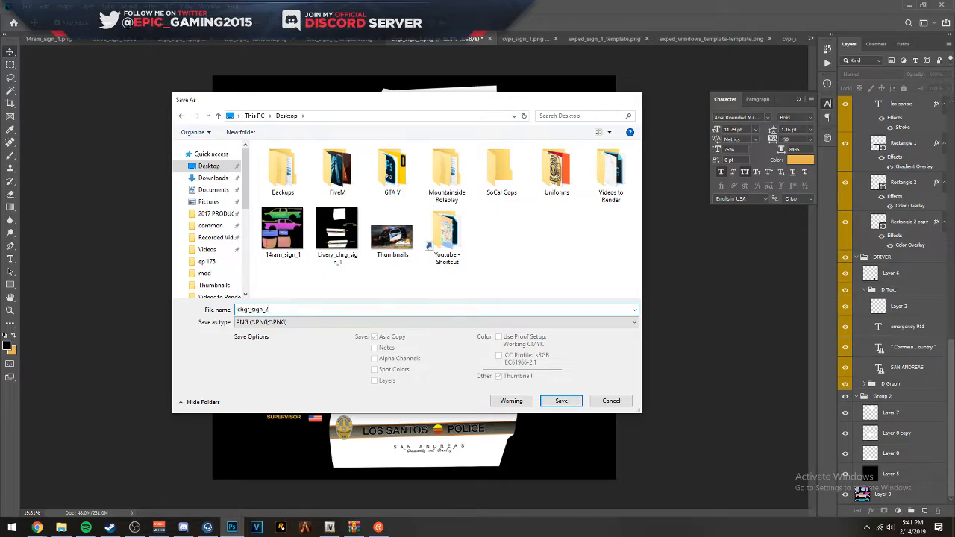
{"action": "key", "text": "Return"}
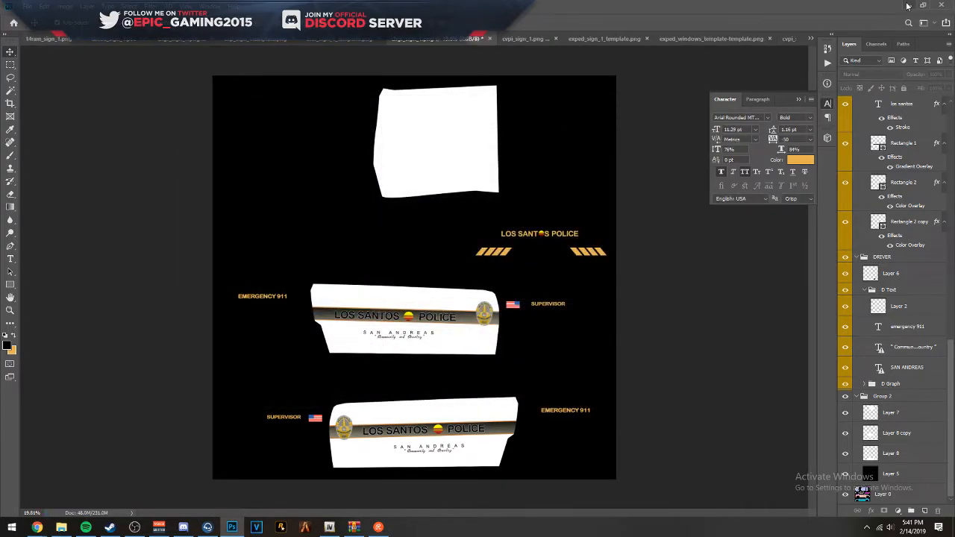
- Rename the exported chgr_sign_2 image on the desktop as Livery_chrg_sign_2, matching the first livery's name
{"action": "left_click", "coordinate": [909, 6]}
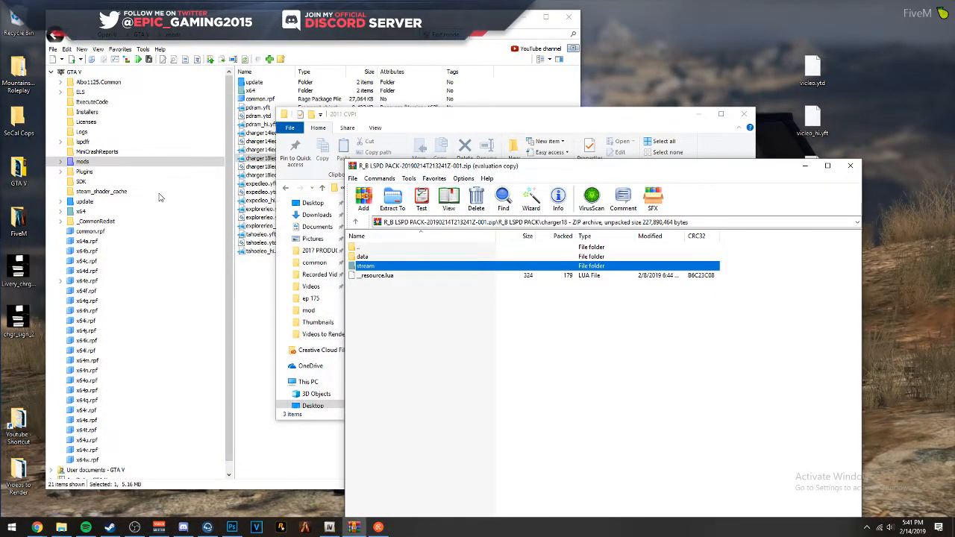
{"action": "left_click", "coordinate": [18, 348]}
{"action": "left_click", "coordinate": [19, 275]}
{"action": "key", "text": "ctrl+c"}
{"action": "key", "text": "F2"}
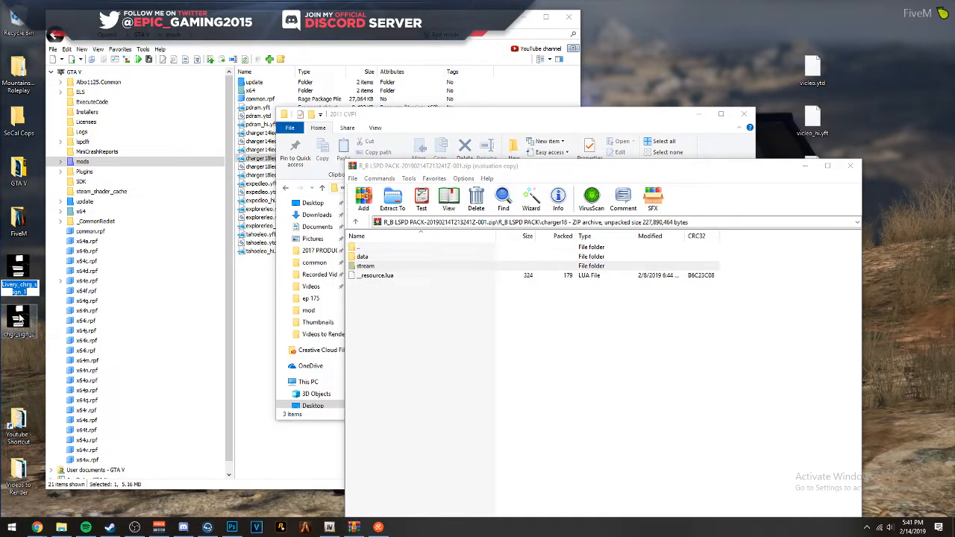
{"action": "left_click", "coordinate": [19, 321]}
{"action": "key", "text": "F2"}
{"action": "key", "text": "ctrl+v"}
{"action": "key", "text": "Return"}
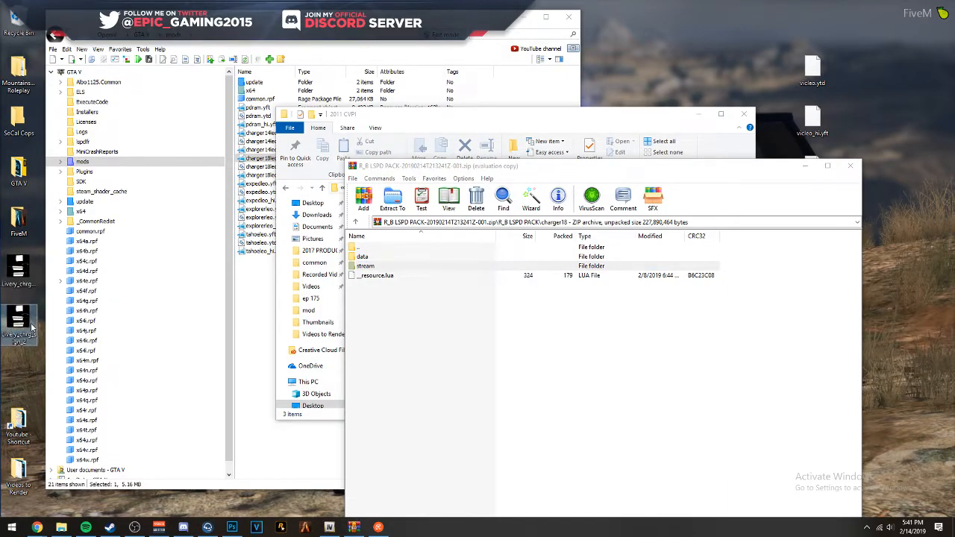
- Import Livery_chrg_sign_1 and Livery_chrg_sign_2 into charger18leo.ytd in OpenIV with automatic MipMaps and automatic texture format
{"action": "left_click_drag", "start_coordinate": [1, 351], "coordinate": [16, 328]}
{"action": "left_click_drag", "start_coordinate": [23, 355], "coordinate": [30, 269]}
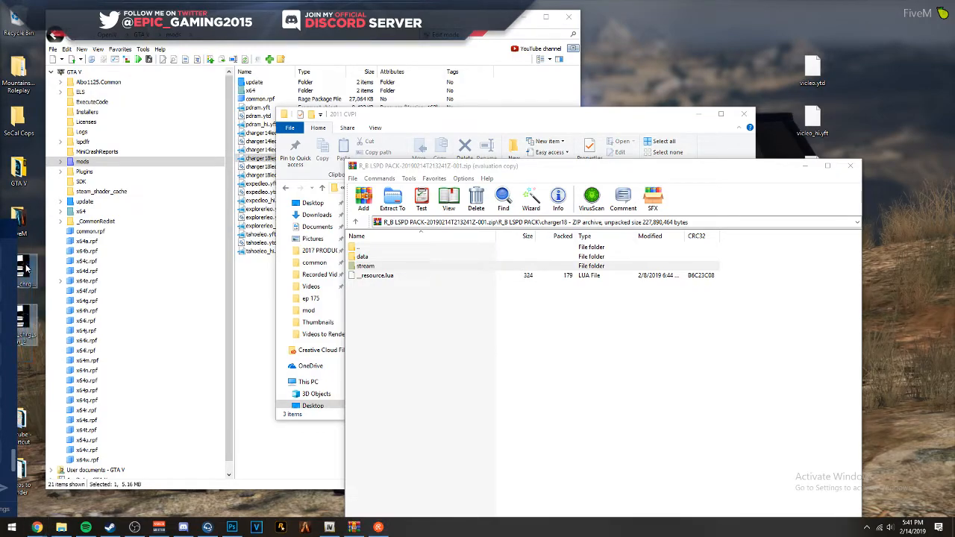
{"action": "left_click_drag", "start_coordinate": [15, 225], "coordinate": [0, 226]}
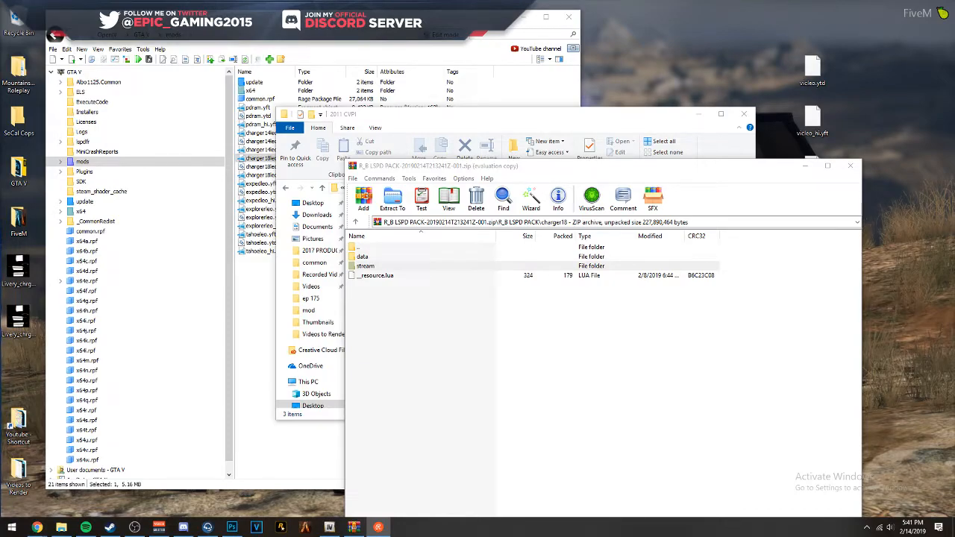
{"action": "left_click_drag", "start_coordinate": [25, 368], "coordinate": [21, 261]}
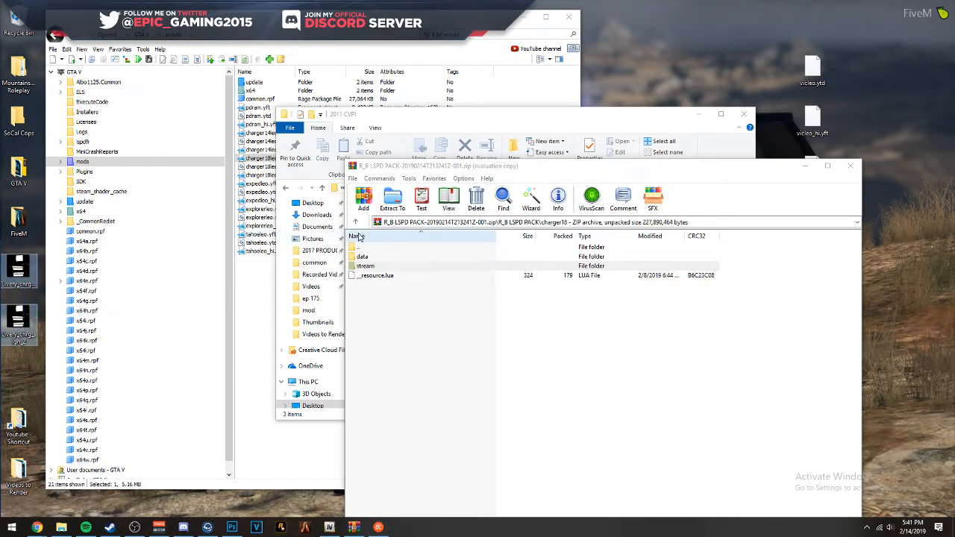
{"action": "double_click", "coordinate": [260, 167]}
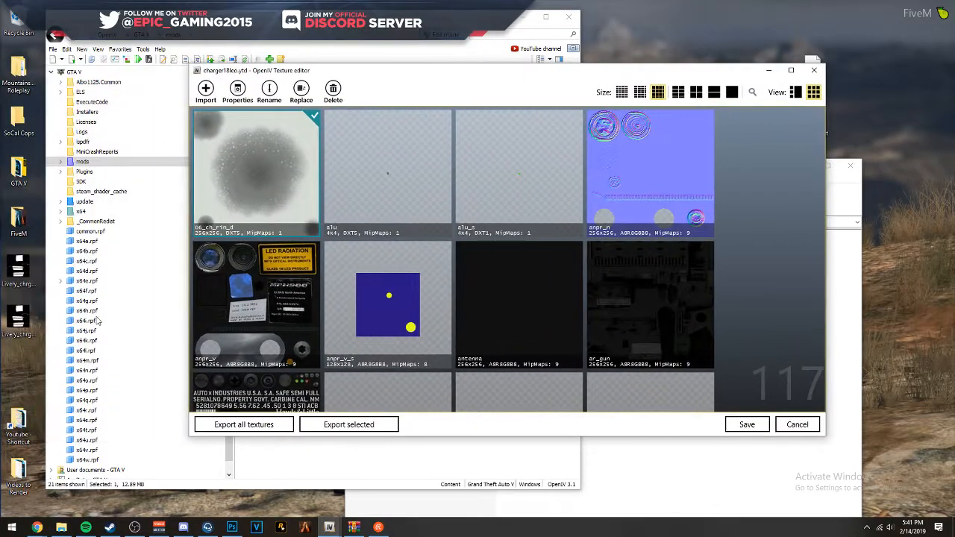
{"action": "left_click_drag", "start_coordinate": [21, 359], "coordinate": [365, 270]}
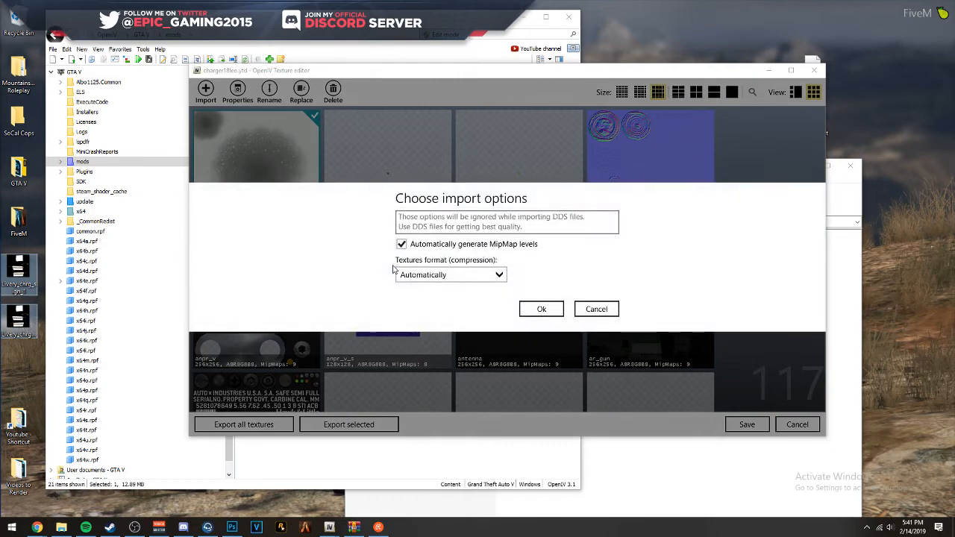
{"action": "left_click", "coordinate": [539, 309]}
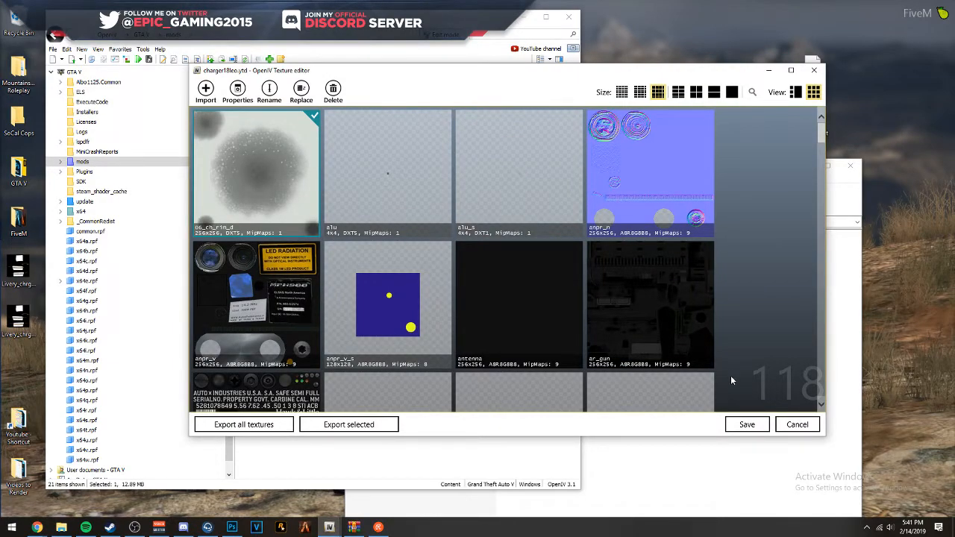
- Delete the old charger_sign_1 and charger_sign_2 textures from charger18leo.ytd and save the texture dictionary
{"action": "scroll", "coordinate": [722, 328], "scroll_direction": "down", "scroll_amount": 3}
{"action": "scroll", "coordinate": [721, 325], "scroll_direction": "down", "scroll_amount": 3}
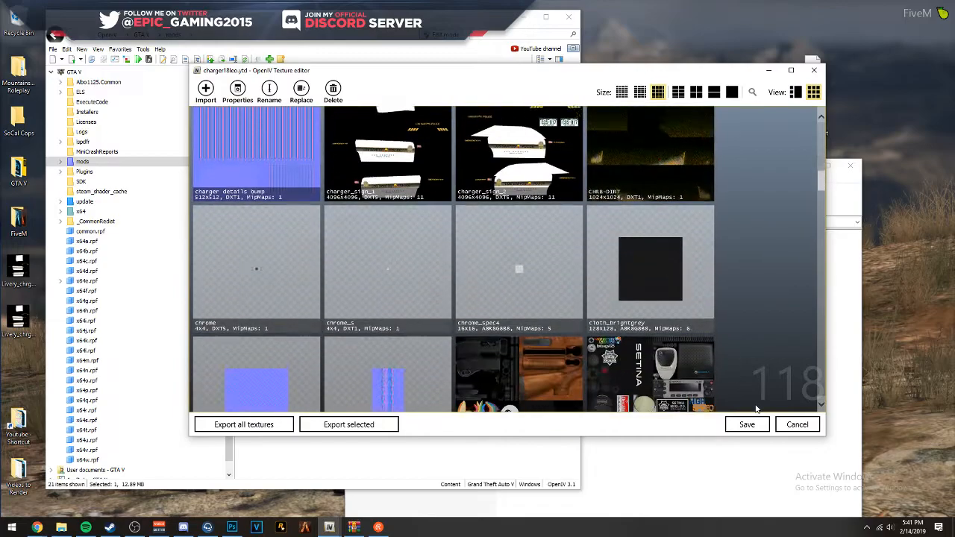
{"action": "left_click", "coordinate": [418, 170]}
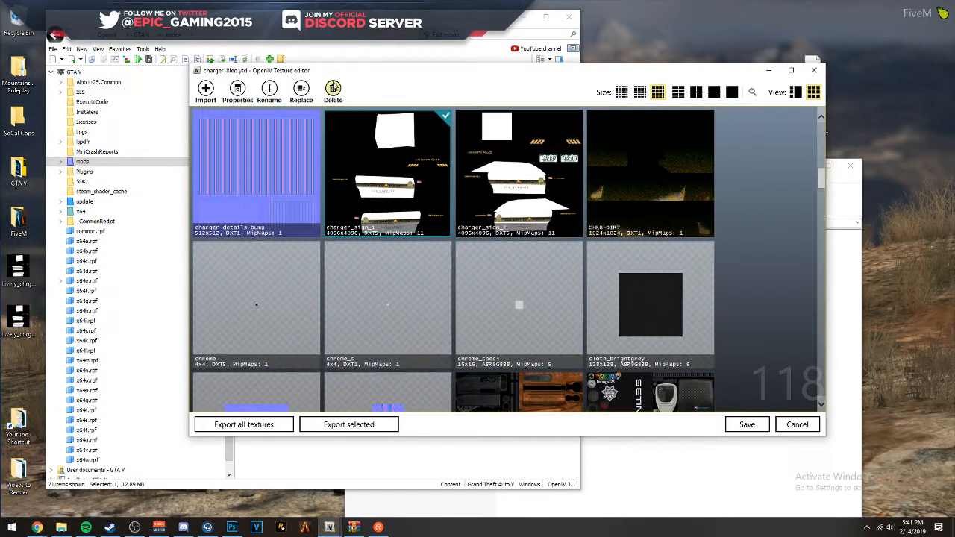
{"action": "left_click", "coordinate": [334, 90]}
{"action": "left_click", "coordinate": [334, 90]}
{"action": "left_click", "coordinate": [758, 424]}
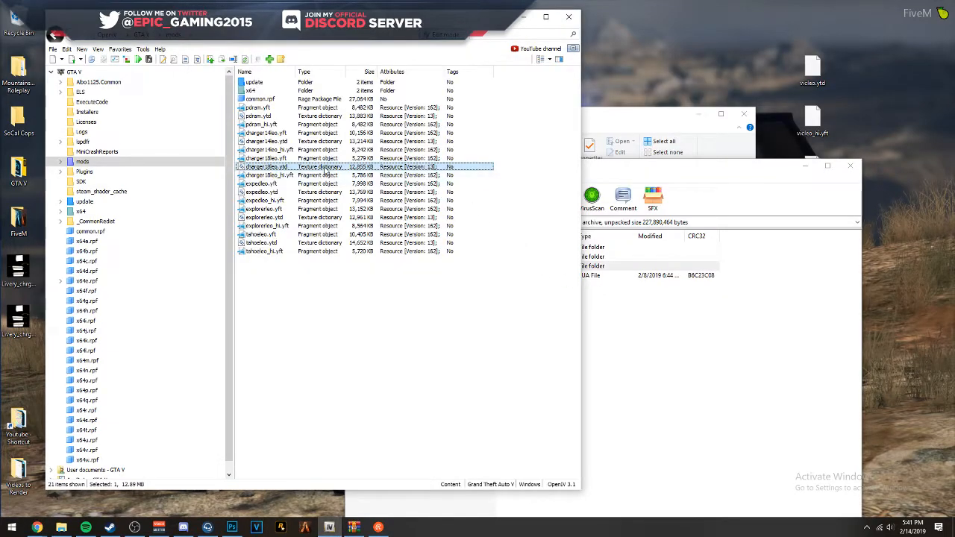
- Preview the charger18leo.yft model and inspect the new livery on the car from several angles
{"action": "left_click", "coordinate": [308, 159]}
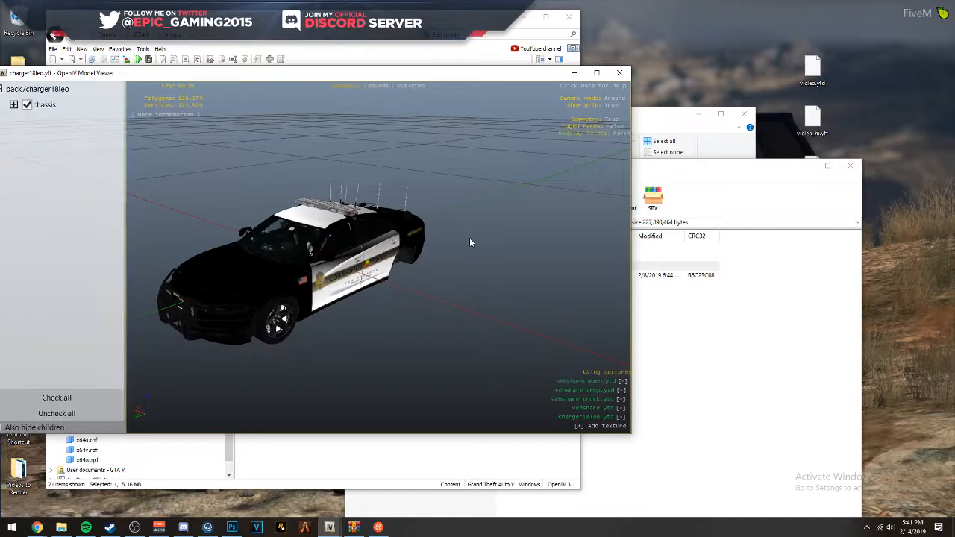
{"action": "left_click_drag", "start_coordinate": [470, 239], "coordinate": [314, 208]}
{"action": "scroll", "coordinate": [379, 201], "scroll_direction": "up", "scroll_amount": 5}
{"action": "left_click_drag", "start_coordinate": [573, 243], "coordinate": [623, 233]}
{"action": "scroll", "coordinate": [407, 233], "scroll_direction": "down", "scroll_amount": 3}
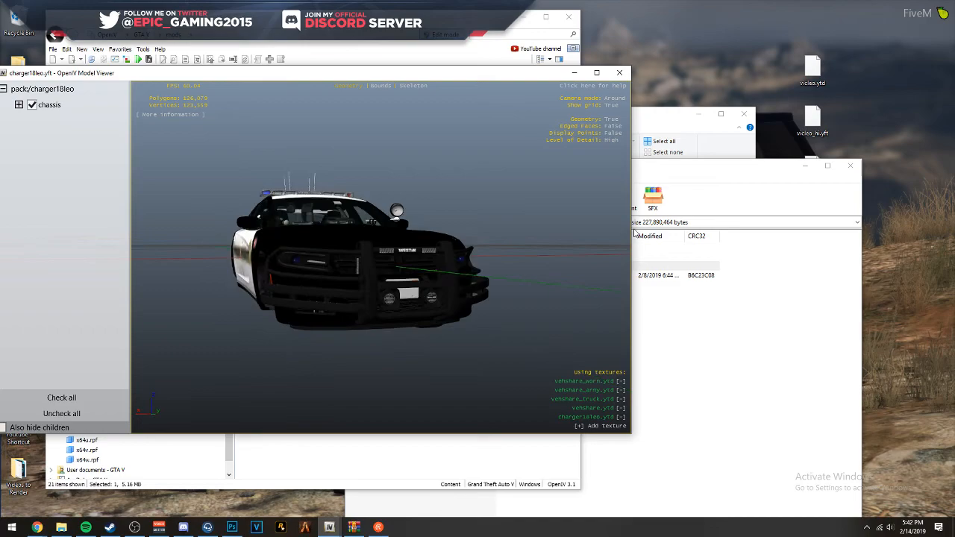
{"action": "left_click", "coordinate": [622, 73]}
- Create a folder named 2018 Charger inside the LSPD NEW folder and open it
{"action": "left_click", "coordinate": [295, 175], "text": "shift"}
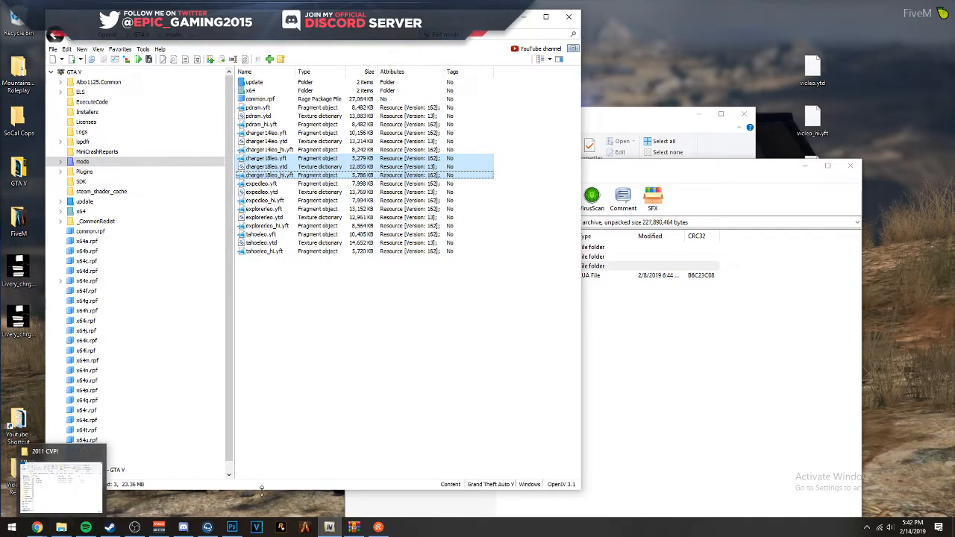
{"action": "left_click", "coordinate": [615, 131]}
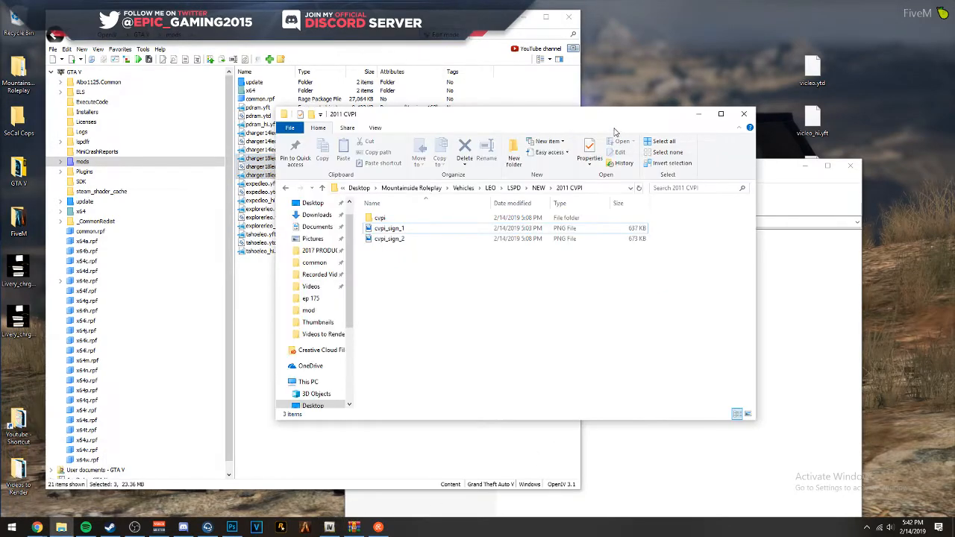
{"action": "left_click", "coordinate": [538, 188]}
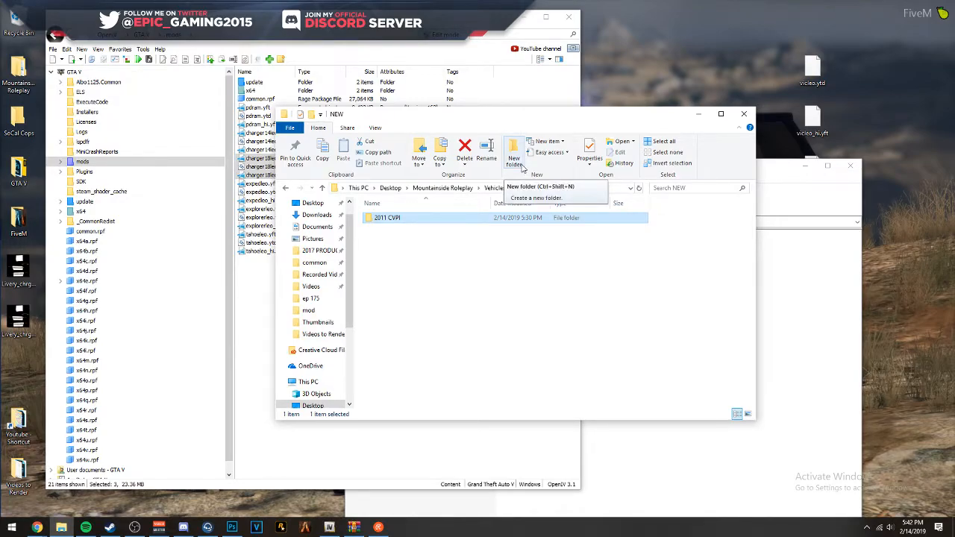
{"action": "left_click", "coordinate": [515, 161]}
{"action": "type", "text": "2018"}
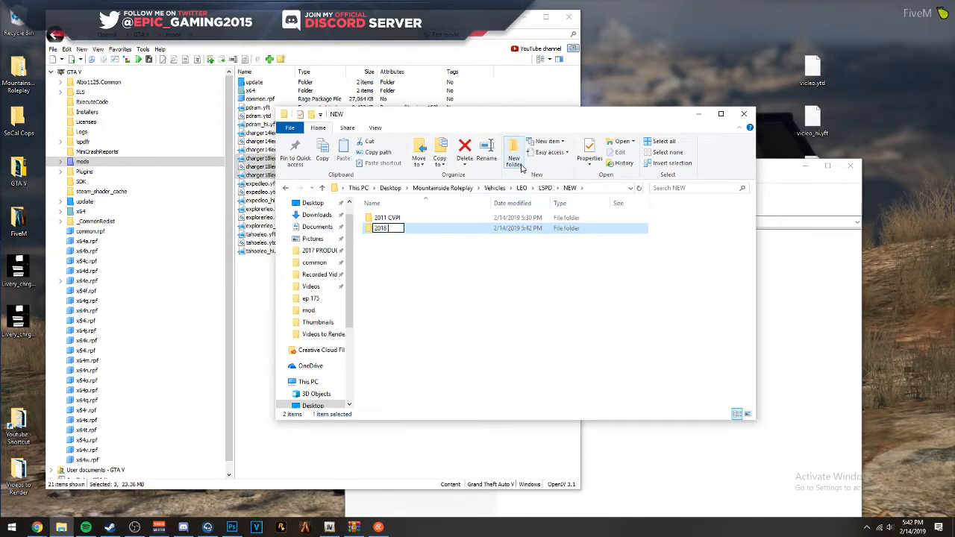
{"action": "type", "text": " cHR"}
{"action": "type", "text": " Charger"}
{"action": "key", "text": "Return"}
{"action": "key", "text": "Return"}
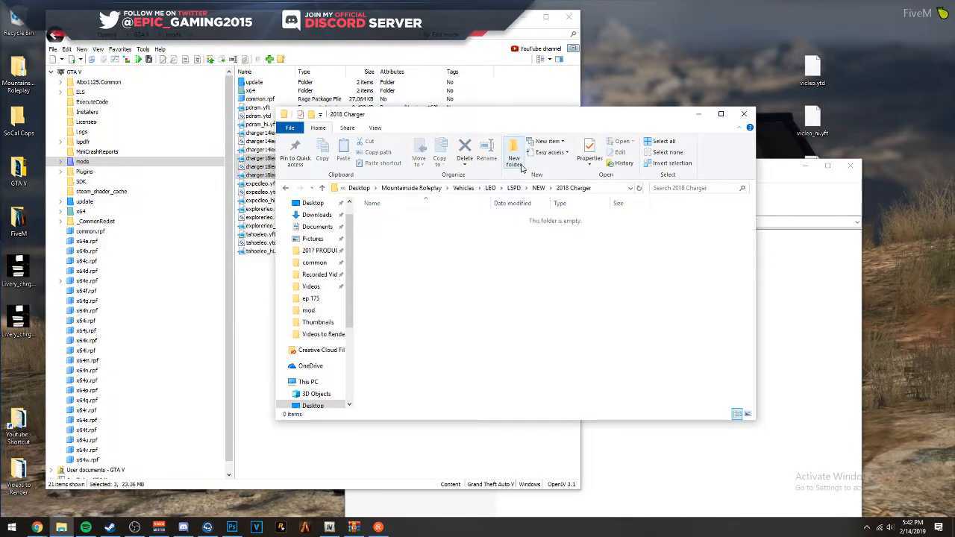
- Extract the charger18 folder from the LSPD pack archive into 2018 Charger and move both livery PNGs there
{"action": "left_click", "coordinate": [824, 305]}
{"action": "left_click", "coordinate": [373, 267]}
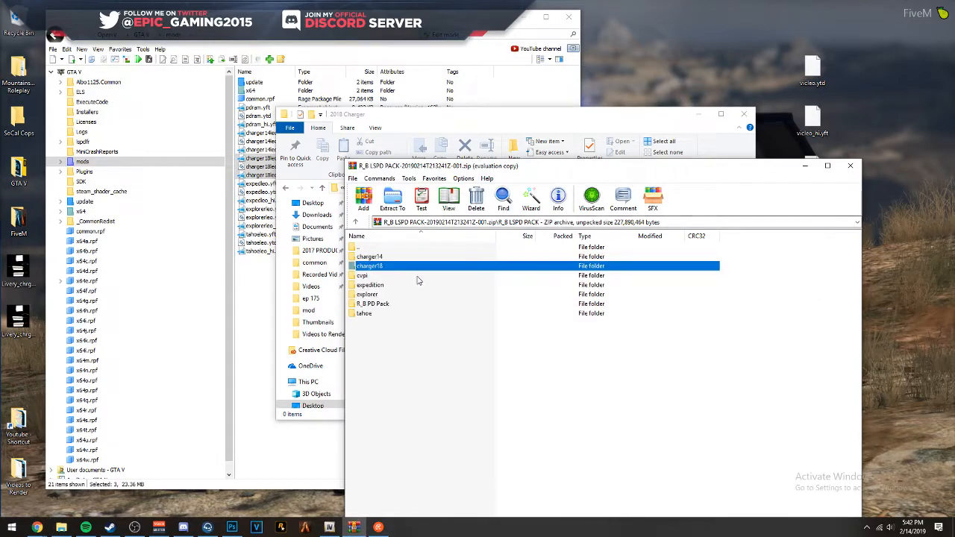
{"action": "left_click_drag", "start_coordinate": [429, 172], "coordinate": [665, 182]}
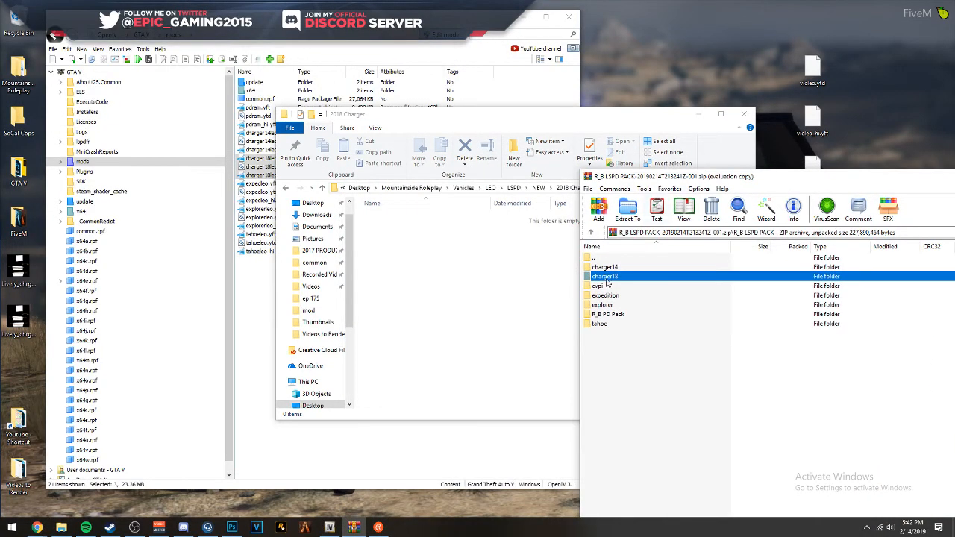
{"action": "left_click_drag", "start_coordinate": [606, 283], "coordinate": [445, 291]}
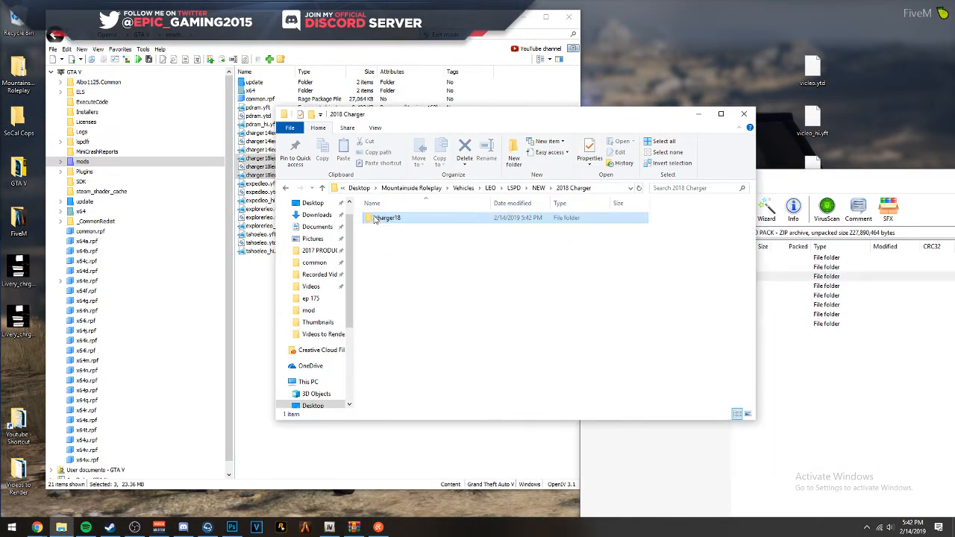
{"action": "left_click_drag", "start_coordinate": [18, 367], "coordinate": [487, 291]}
- Replace the files in charger18's stream folder with OpenIV's charger18leo.yft, charger18leo.ytd and charger18leo_hi.yft
{"action": "double_click", "coordinate": [387, 217]}
{"action": "double_click", "coordinate": [389, 228]}
{"action": "left_click", "coordinate": [264, 159]}
{"action": "left_click", "coordinate": [598, 127]}
{"action": "left_click_drag", "start_coordinate": [518, 290], "coordinate": [449, 216]}
{"action": "key", "text": "Delete"}
{"action": "left_click", "coordinate": [262, 175]}
{"action": "left_click_drag", "start_coordinate": [261, 175], "coordinate": [496, 297]}
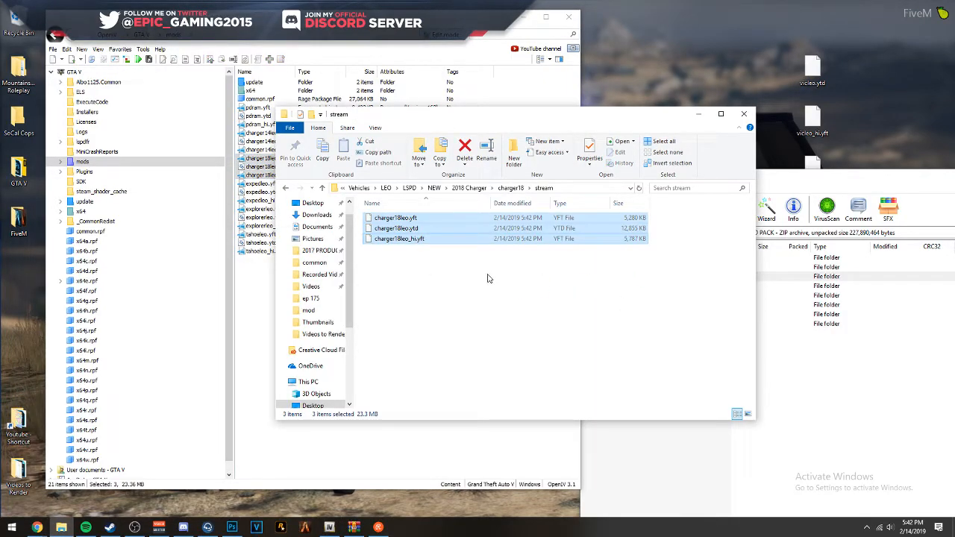
- Return to the NEW folder, rearrange the windows and delete the three charger18leo files from OpenIV's mods folder
{"action": "left_click", "coordinate": [505, 189]}
{"action": "left_click", "coordinate": [539, 188]}
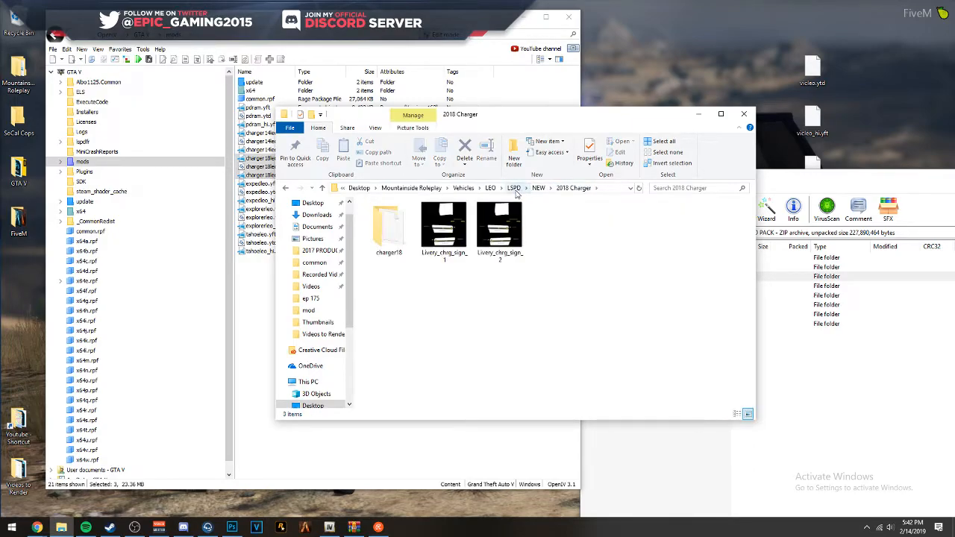
{"action": "left_click", "coordinate": [536, 190]}
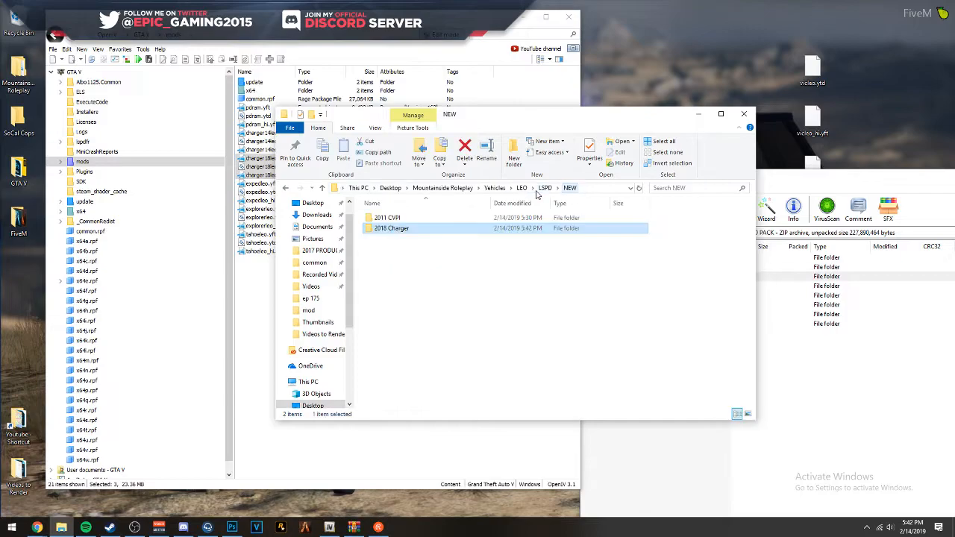
{"action": "left_click_drag", "start_coordinate": [479, 117], "coordinate": [567, 98]}
{"action": "left_click_drag", "start_coordinate": [502, 16], "coordinate": [471, 15]}
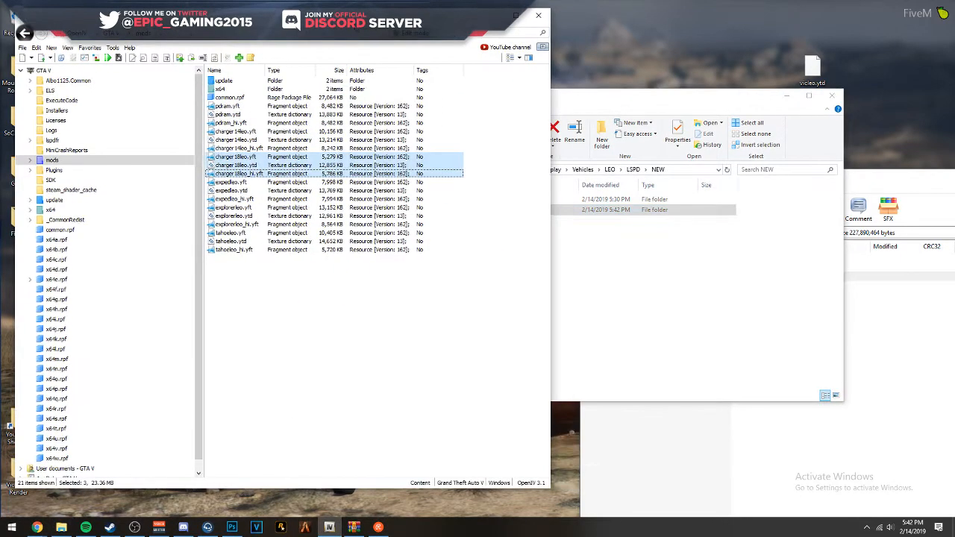
{"action": "key", "text": "Delete"}
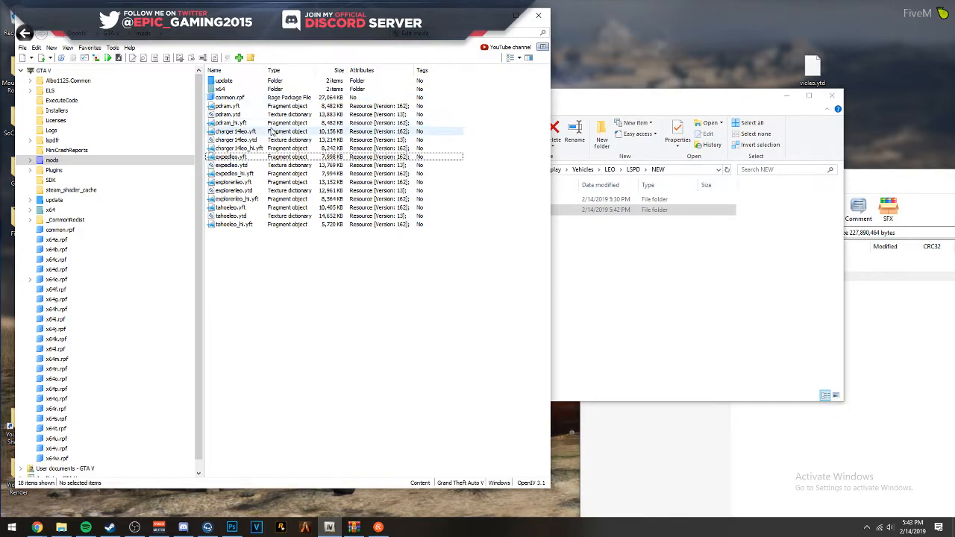
- Switch back to the Charger livery document in Photoshop
{"action": "left_click", "coordinate": [612, 227]}
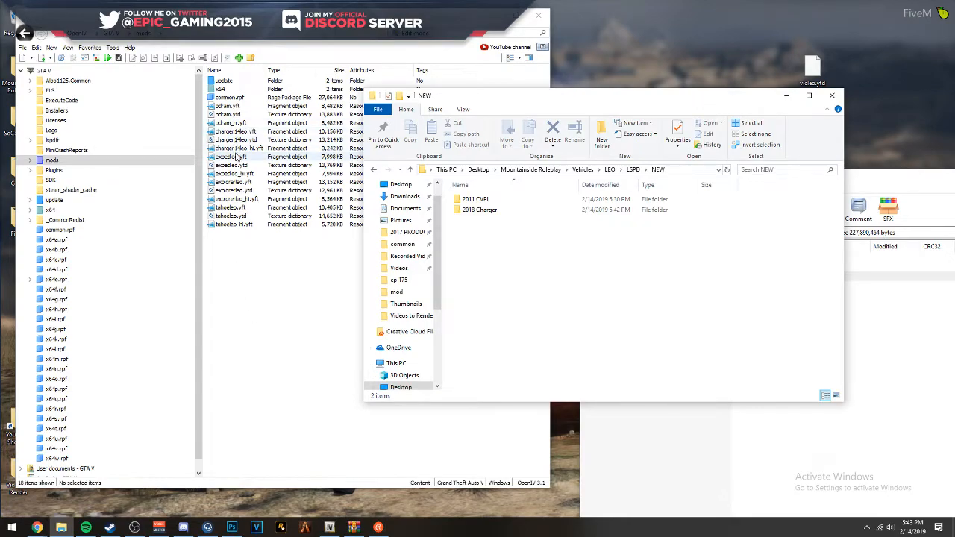
{"action": "left_click", "coordinate": [233, 527]}
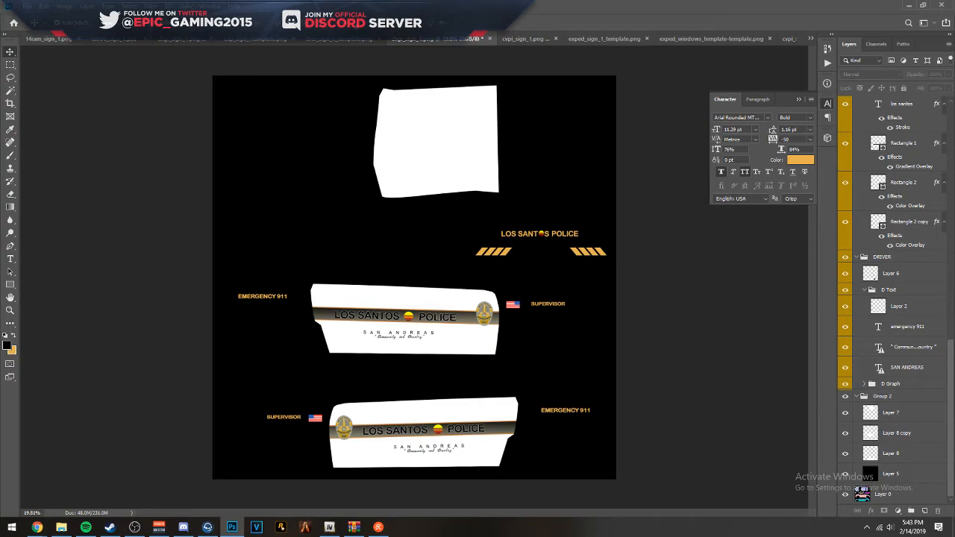
- Close cvpi_sign_1.png, saving it as a Photoshop file in Desktop > Mountainside Roleplay > Vehicles > LEO > LSPD > NEW > 2011 CVPI
{"action": "left_click", "coordinate": [509, 38]}
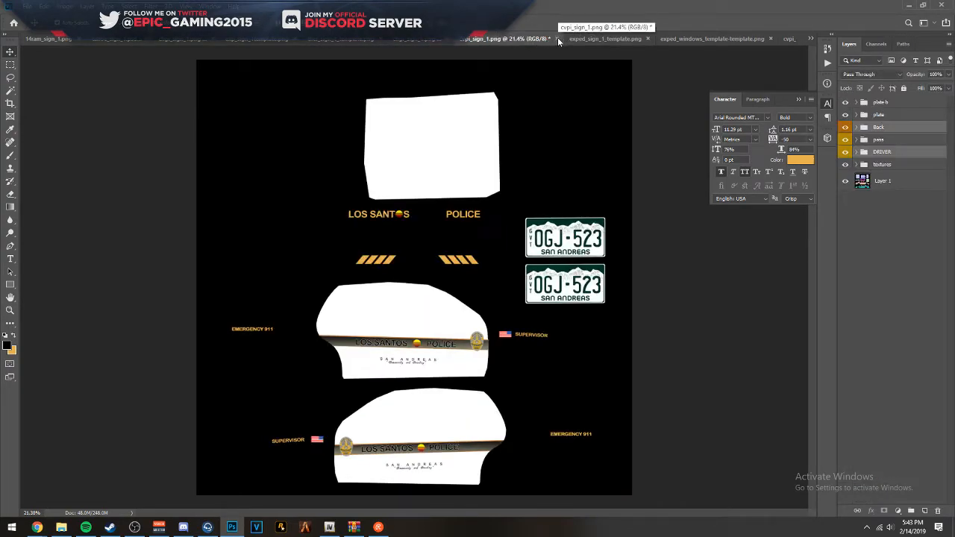
{"action": "left_click", "coordinate": [558, 38]}
{"action": "left_click", "coordinate": [432, 196]}
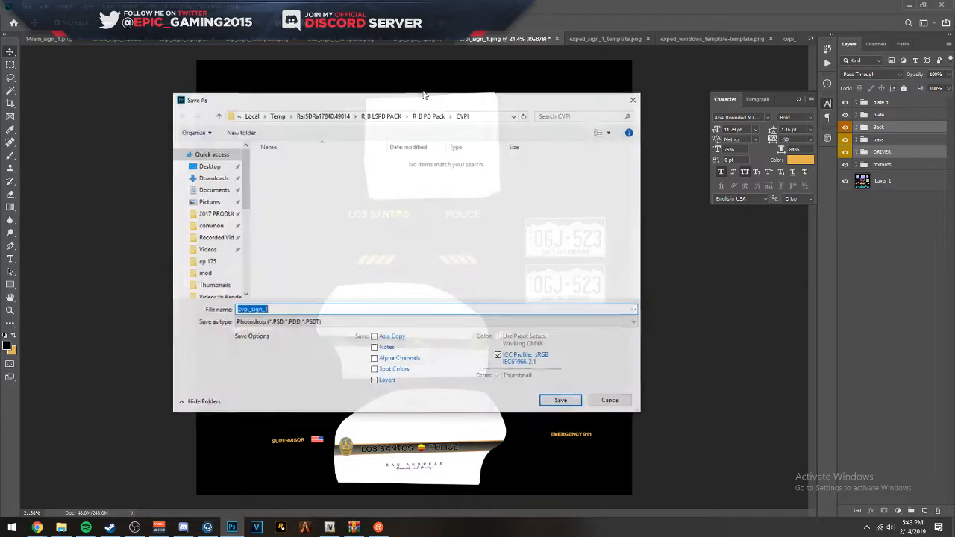
{"action": "left_click", "coordinate": [209, 165]}
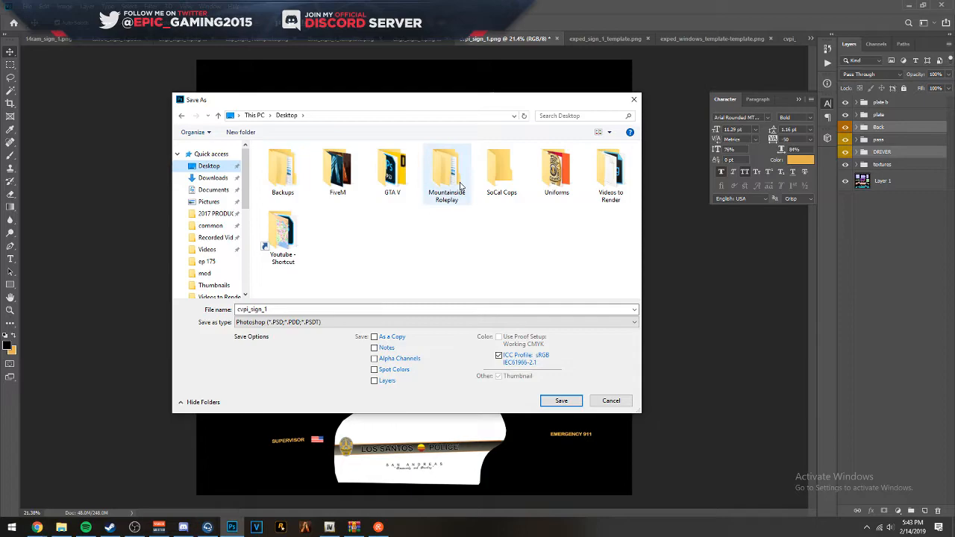
{"action": "scroll", "coordinate": [209, 202], "scroll_direction": "up", "scroll_amount": 2}
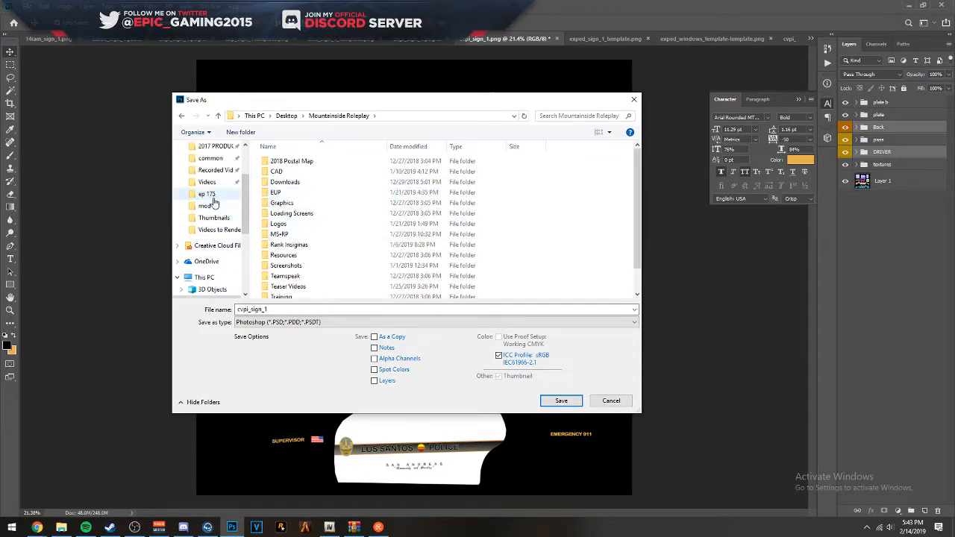
{"action": "scroll", "coordinate": [309, 269], "scroll_direction": "down", "scroll_amount": 3}
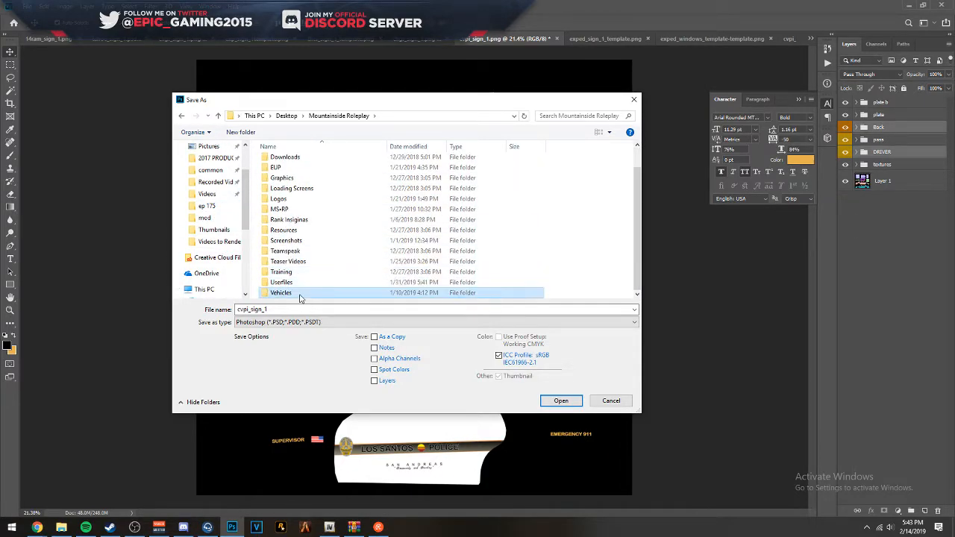
{"action": "double_click", "coordinate": [300, 293]}
{"action": "double_click", "coordinate": [278, 161]}
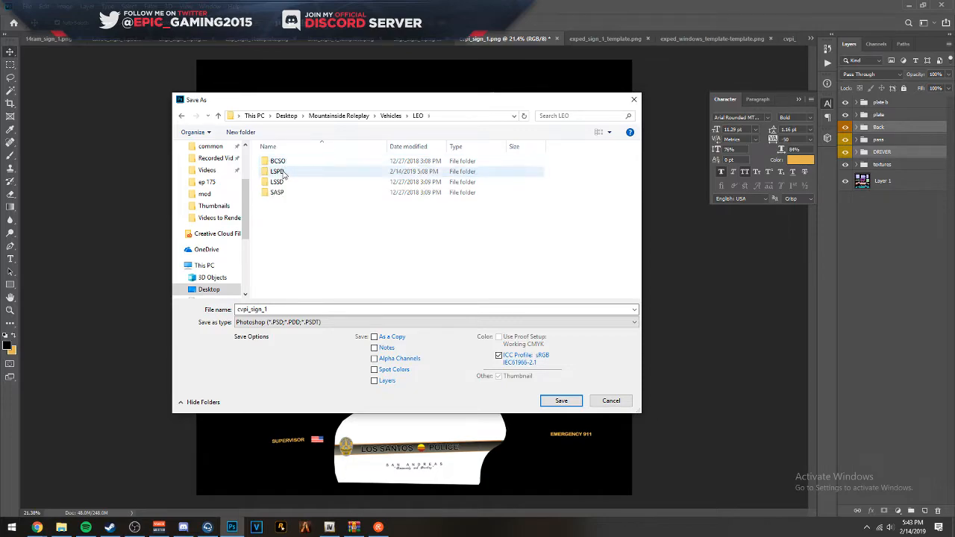
{"action": "double_click", "coordinate": [277, 172]}
{"action": "double_click", "coordinate": [283, 174]}
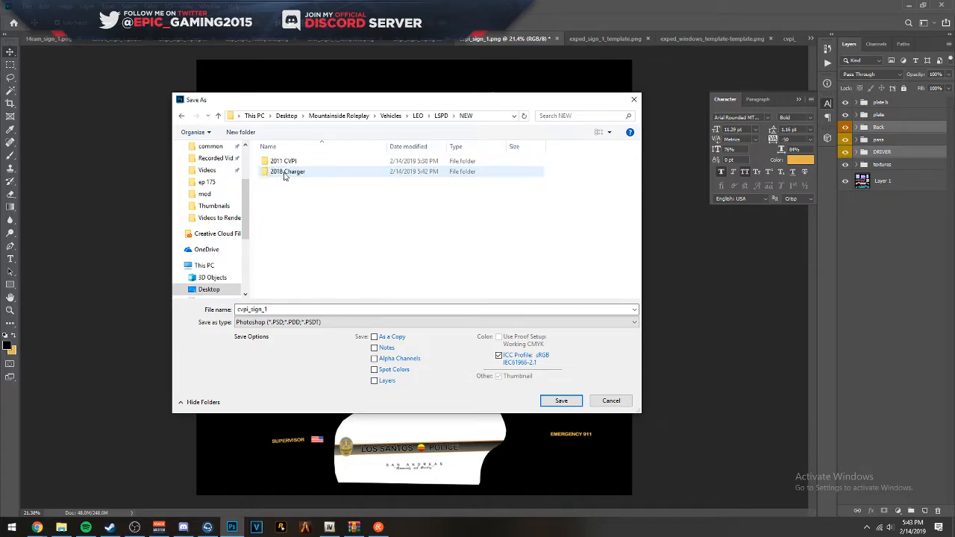
{"action": "double_click", "coordinate": [279, 161]}
{"action": "left_click", "coordinate": [553, 404]}
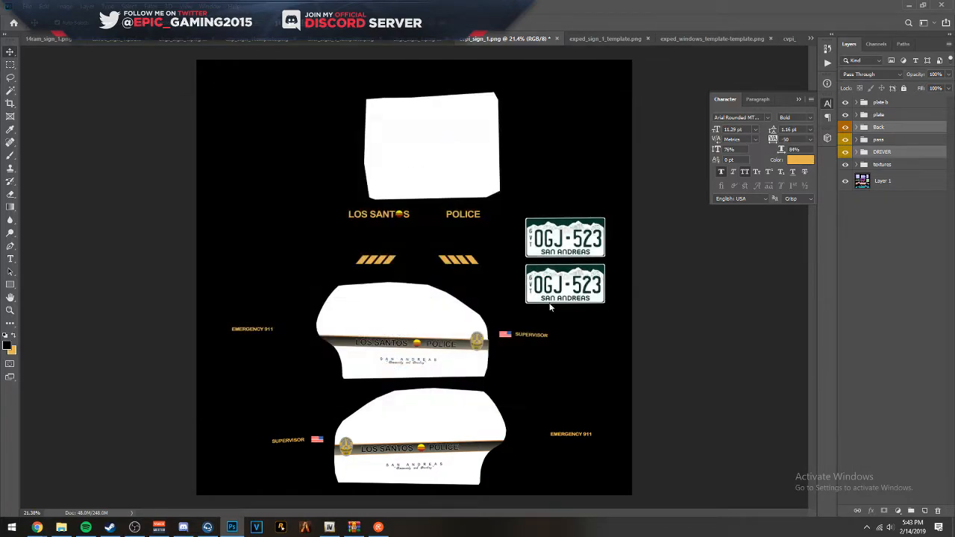
{"action": "left_click", "coordinate": [587, 146]}
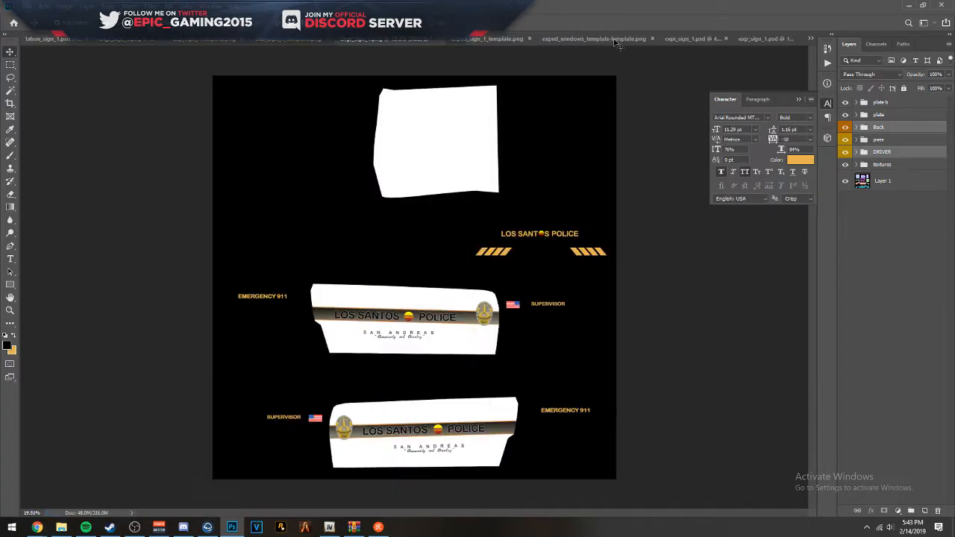
- Close chgr_sign_1.png, saving it as a Photoshop file in Mountainside Roleplay > Vehicles > LEO > LSPD > NEW > 2018 Charger
{"action": "left_click", "coordinate": [437, 39]}
{"action": "left_click", "coordinate": [434, 195]}
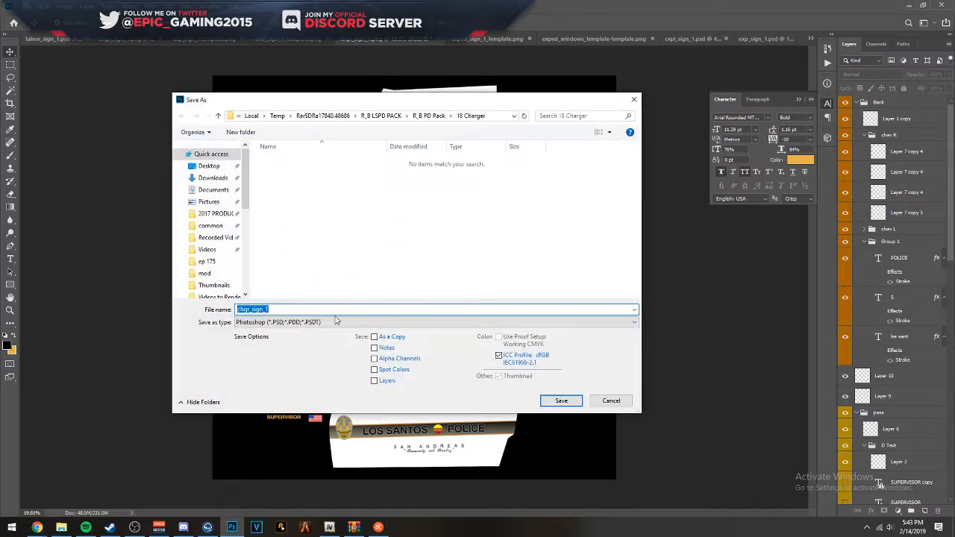
{"action": "left_click", "coordinate": [336, 320]}
{"action": "left_click", "coordinate": [302, 297]}
{"action": "scroll", "coordinate": [216, 215], "scroll_direction": "down", "scroll_amount": 1}
{"action": "scroll", "coordinate": [216, 215], "scroll_direction": "up", "scroll_amount": 1}
{"action": "left_click", "coordinate": [209, 158]}
{"action": "double_click", "coordinate": [452, 172]}
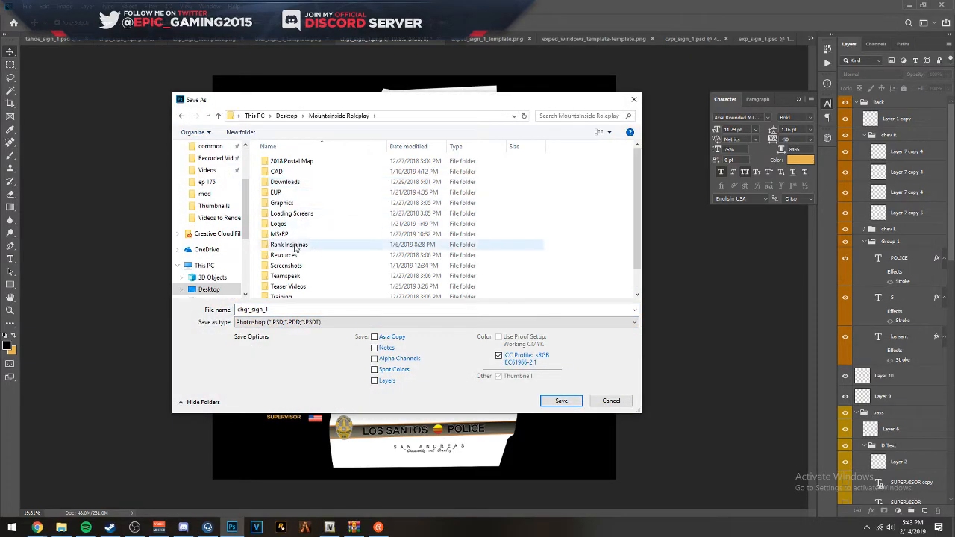
{"action": "scroll", "coordinate": [297, 246], "scroll_direction": "down", "scroll_amount": 1}
{"action": "double_click", "coordinate": [287, 291]}
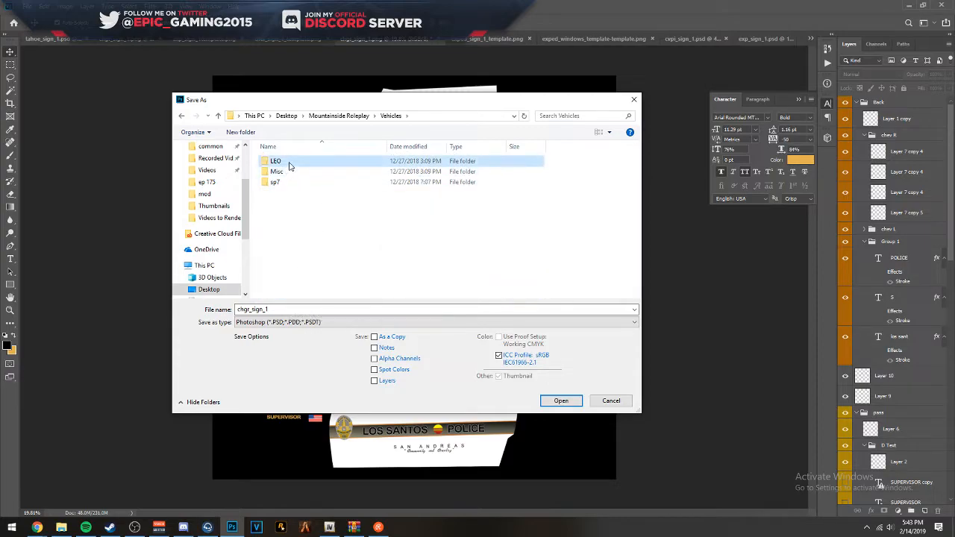
{"action": "double_click", "coordinate": [289, 164]}
{"action": "double_click", "coordinate": [288, 173]}
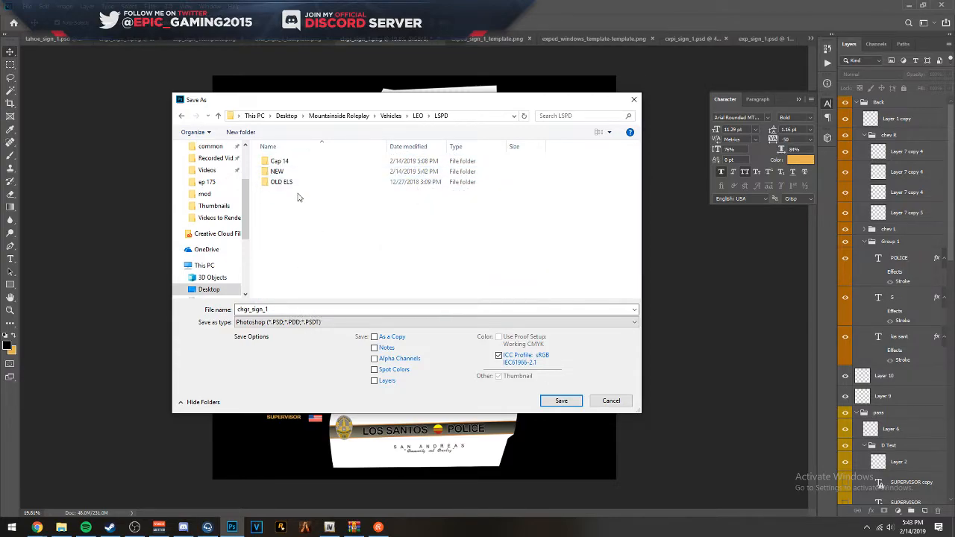
{"action": "double_click", "coordinate": [290, 172]}
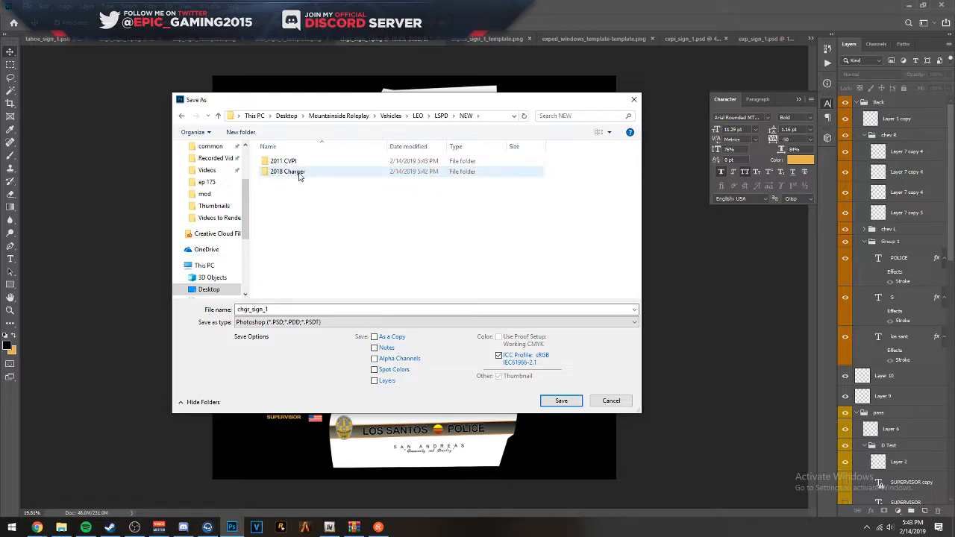
{"action": "double_click", "coordinate": [288, 172]}
{"action": "left_click", "coordinate": [561, 401]}
{"action": "left_click", "coordinate": [585, 149]}
- Look over the SUV wireframe template by THERO and reopen the recent chgr_sign_1 Photoshop file
{"action": "left_click", "coordinate": [299, 38]}
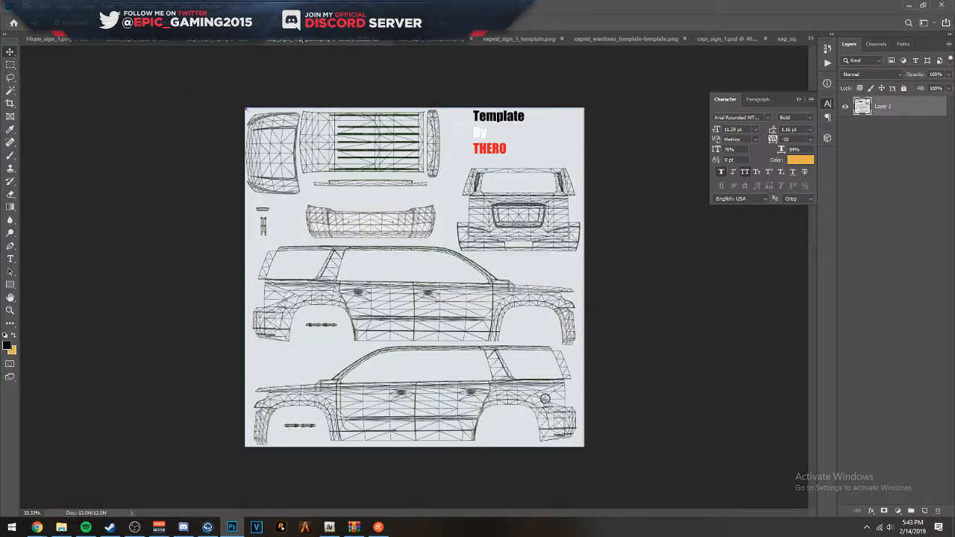
{"action": "left_click", "coordinate": [418, 39]}
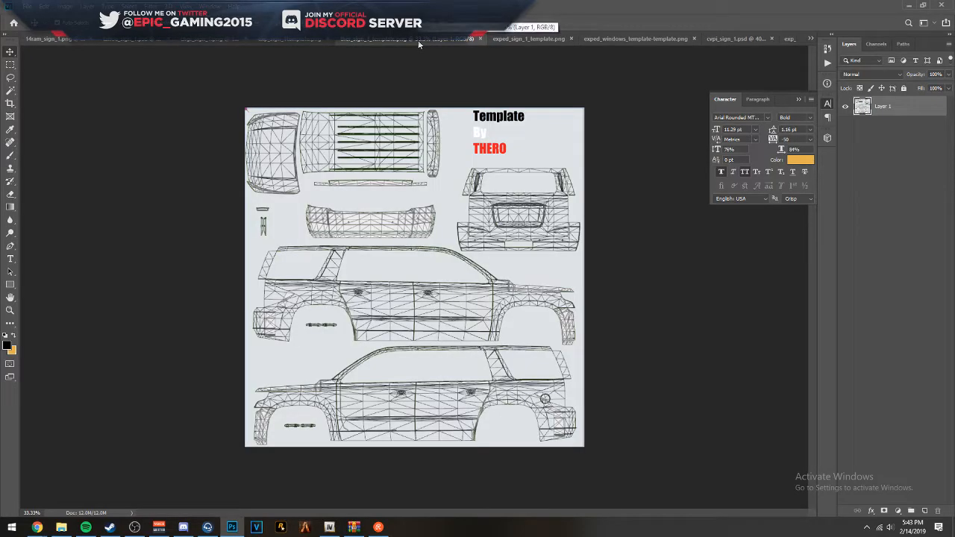
{"action": "scroll", "coordinate": [489, 321], "scroll_direction": "up", "scroll_amount": 3}
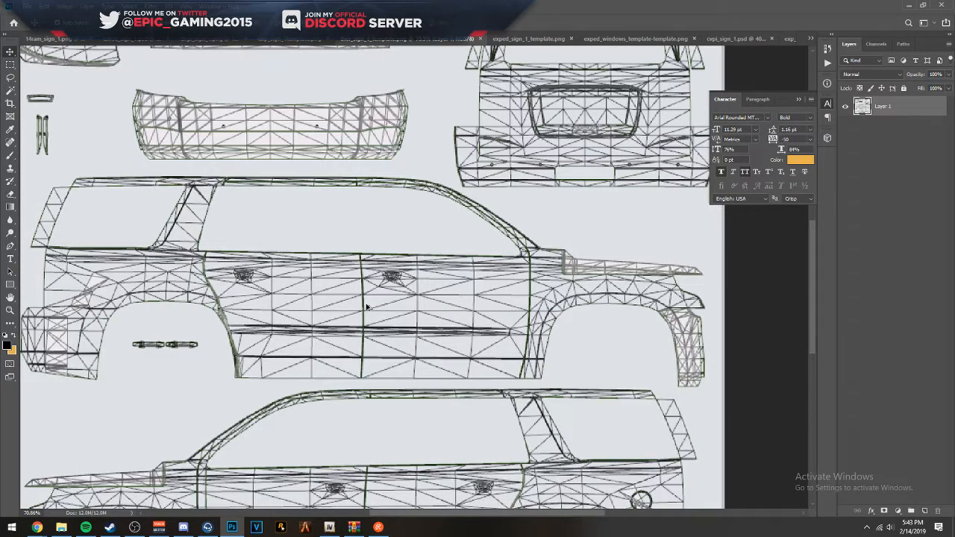
{"action": "scroll", "coordinate": [365, 306], "scroll_direction": "up", "scroll_amount": 1}
{"action": "scroll", "coordinate": [367, 302], "scroll_direction": "down", "scroll_amount": 4}
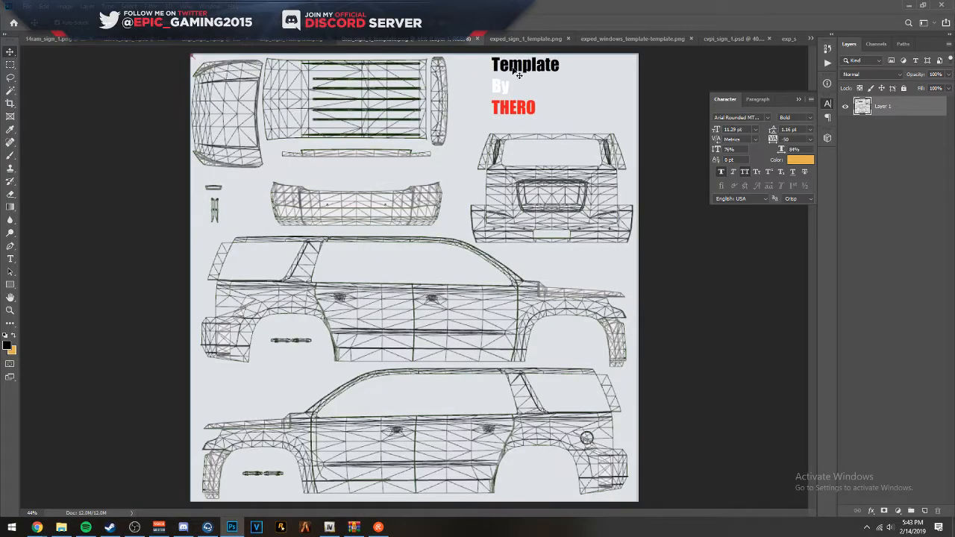
{"action": "right_click", "coordinate": [232, 527]}
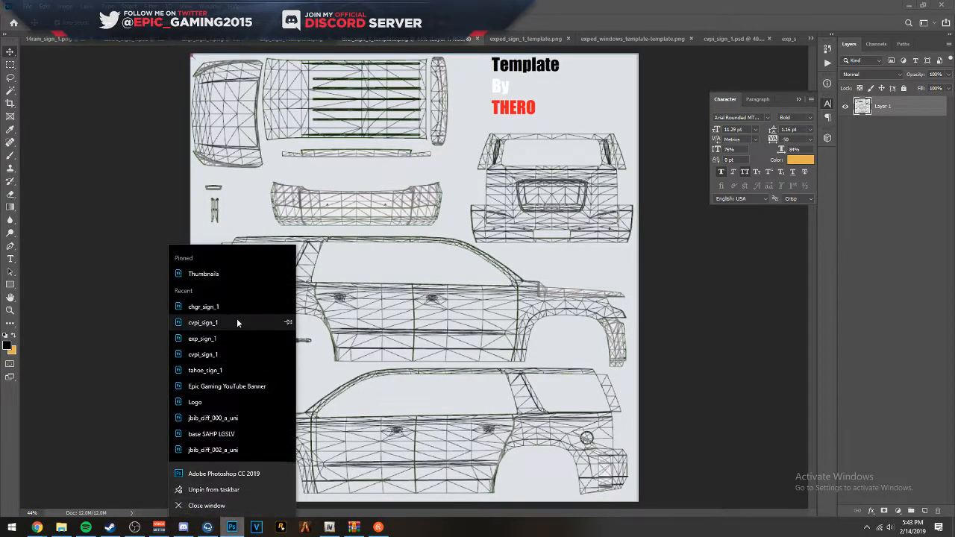
{"action": "left_click", "coordinate": [228, 306]}
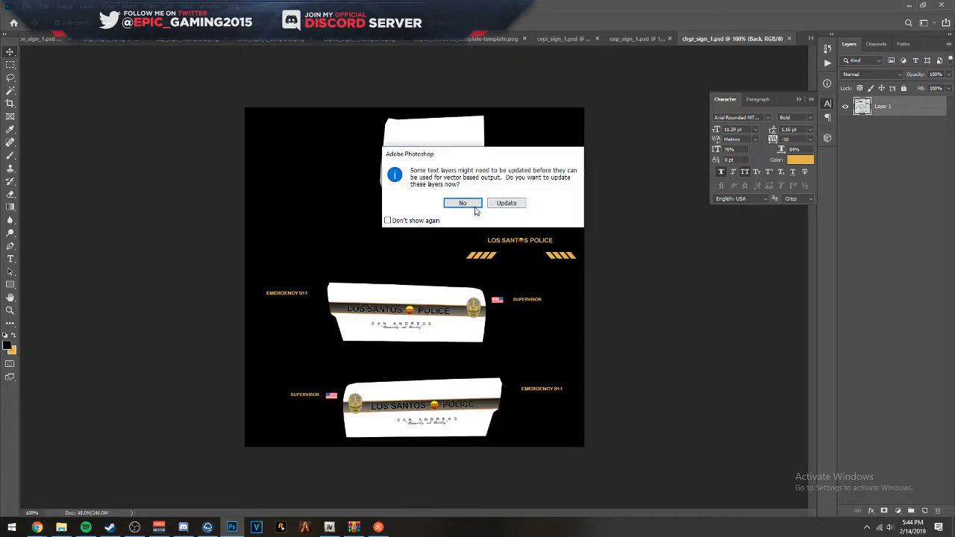
{"action": "left_click", "coordinate": [453, 200]}
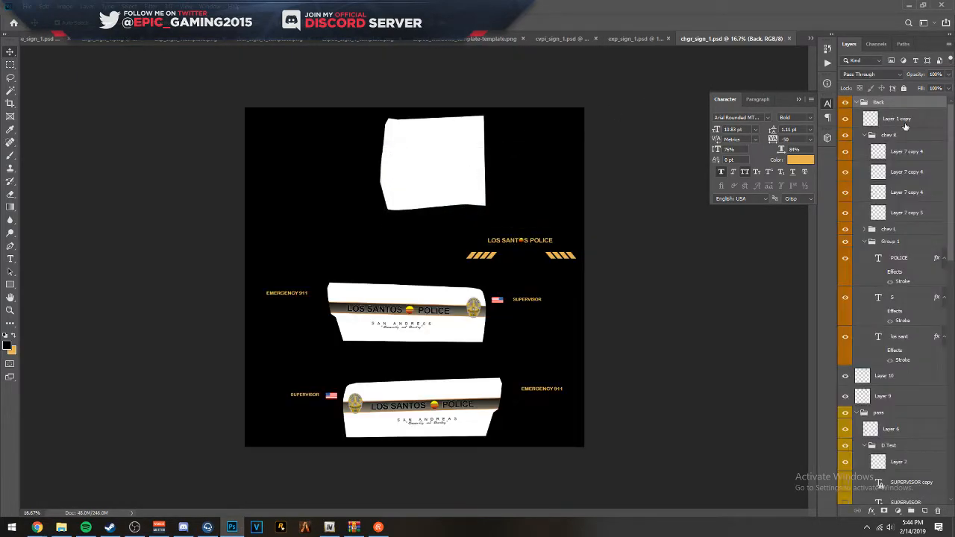
- Collapse the Back, pass and DRIVER layer groups in chgr_sign_1.psd
{"action": "left_click", "coordinate": [856, 103]}
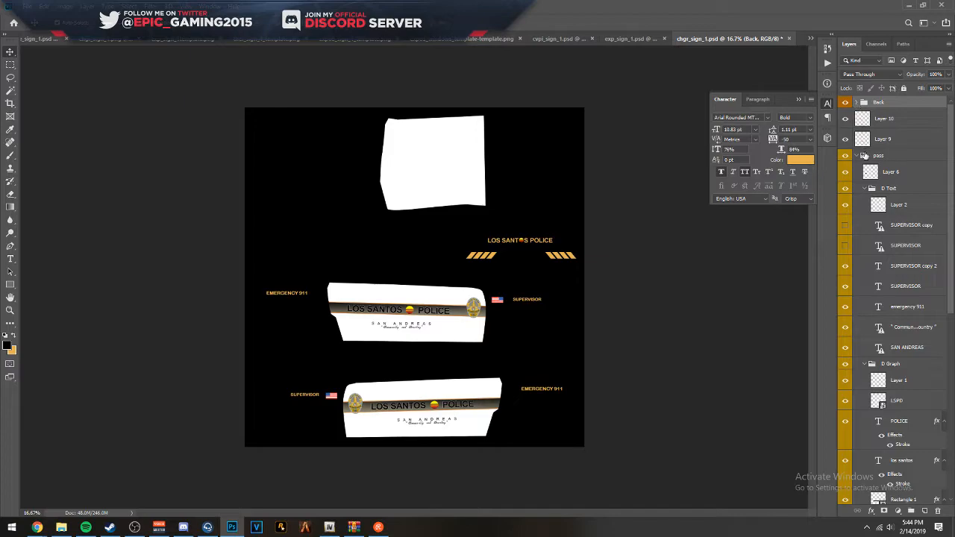
{"action": "left_click", "coordinate": [857, 155]}
{"action": "left_click", "coordinate": [864, 168]}
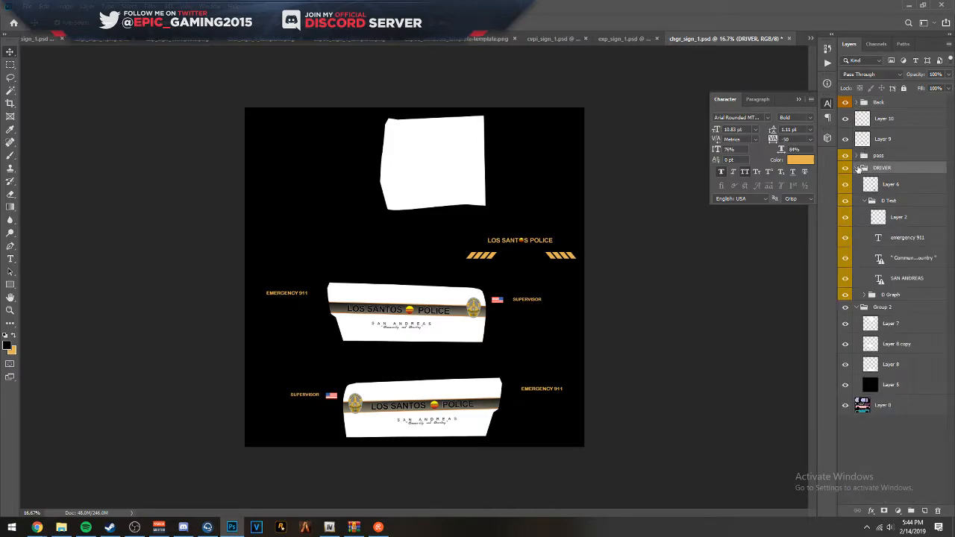
{"action": "left_click", "coordinate": [857, 167]}
- Duplicate the Back and DRIVER groups into tahoe_sign_1.psd and switch to the SUV template document
{"action": "left_click", "coordinate": [899, 103], "text": "ctrl"}
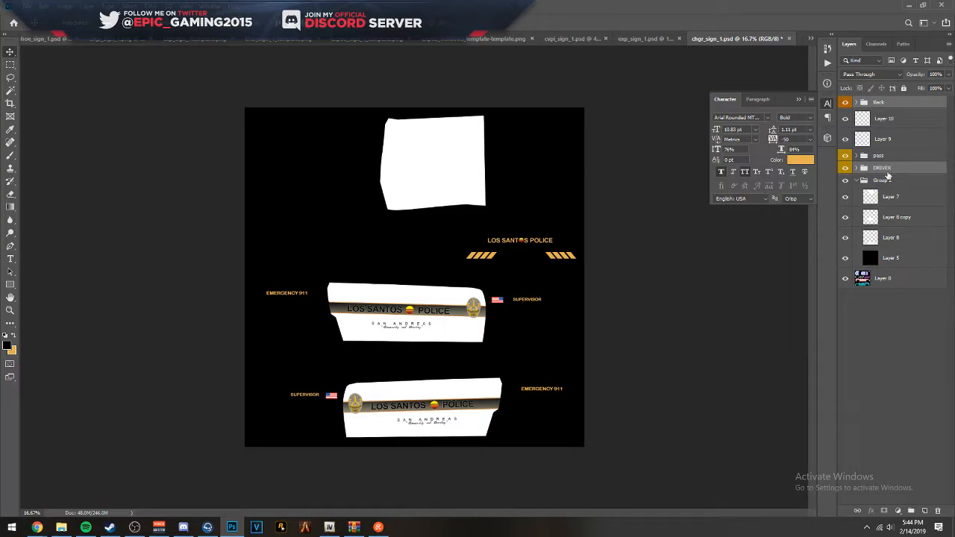
{"action": "right_click", "coordinate": [888, 170]}
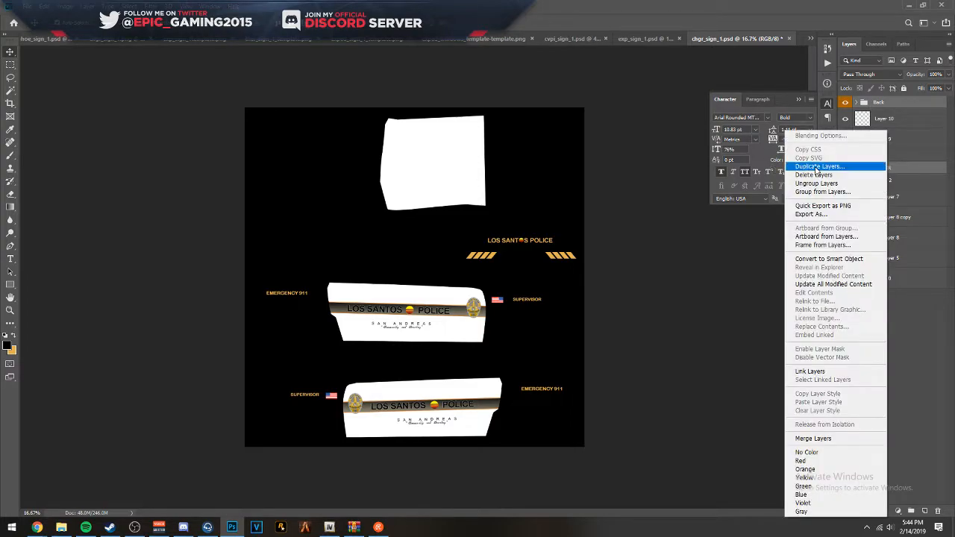
{"action": "left_click", "coordinate": [835, 167]}
{"action": "left_click", "coordinate": [459, 184]}
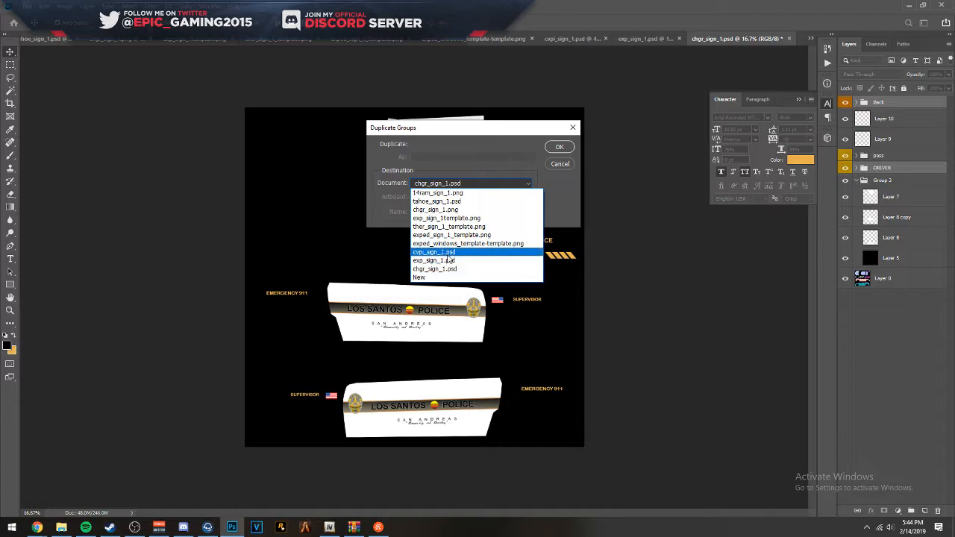
{"action": "left_click", "coordinate": [439, 201]}
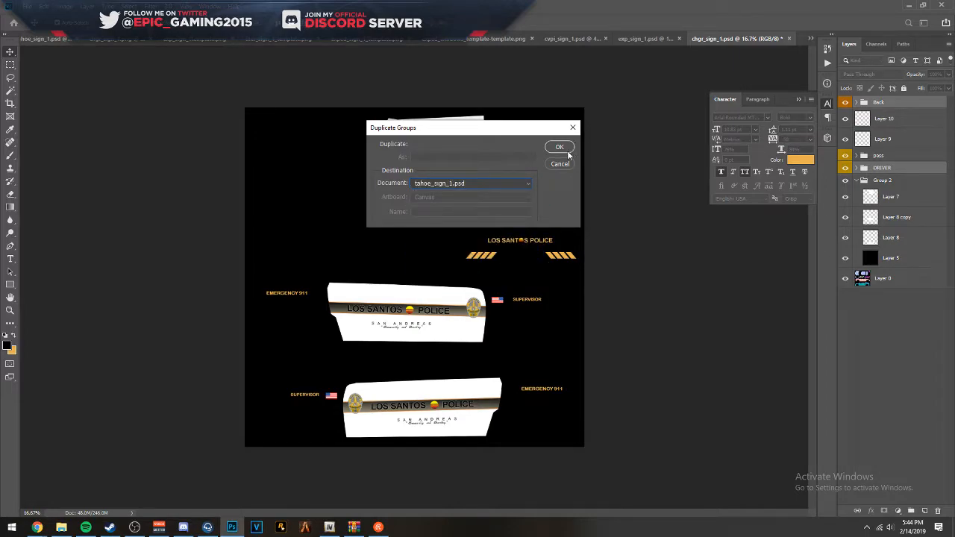
{"action": "left_click", "coordinate": [567, 151]}
{"action": "left_click", "coordinate": [270, 40]}
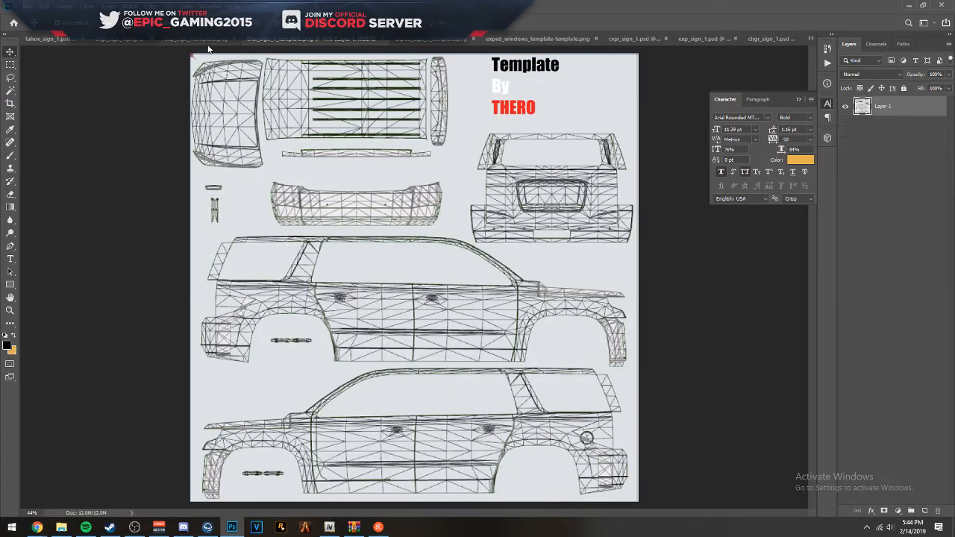
- Duplicate the Back and DRIVER groups from chgr_sign_1.psd into ther_sign_1_template.png, accepting existing pixel data for all text layers
{"action": "left_click", "coordinate": [755, 38]}
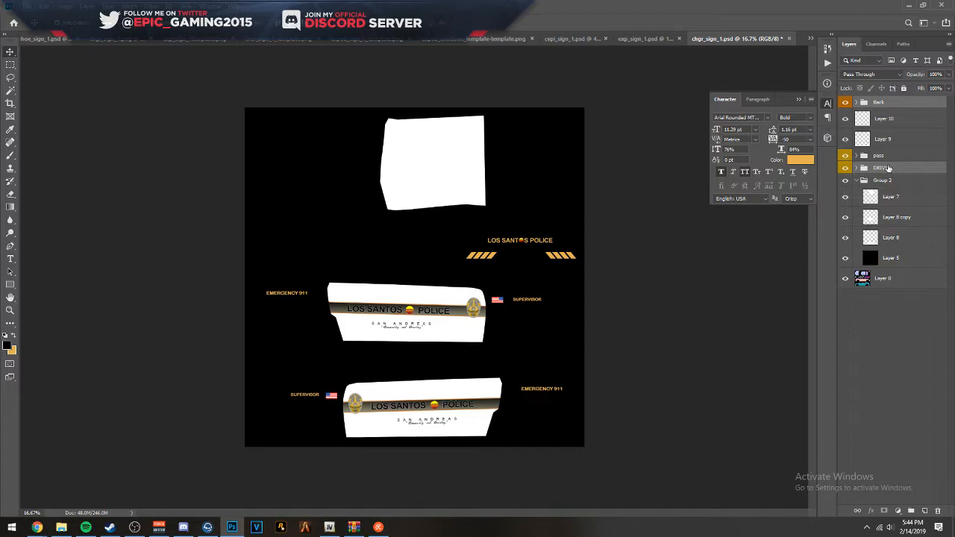
{"action": "right_click", "coordinate": [888, 169]}
{"action": "left_click", "coordinate": [784, 169]}
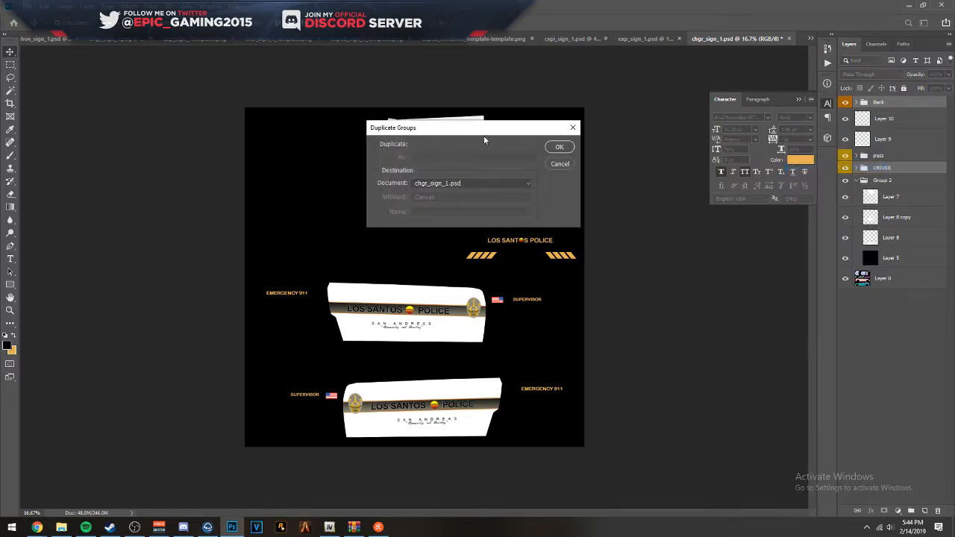
{"action": "left_click", "coordinate": [458, 183]}
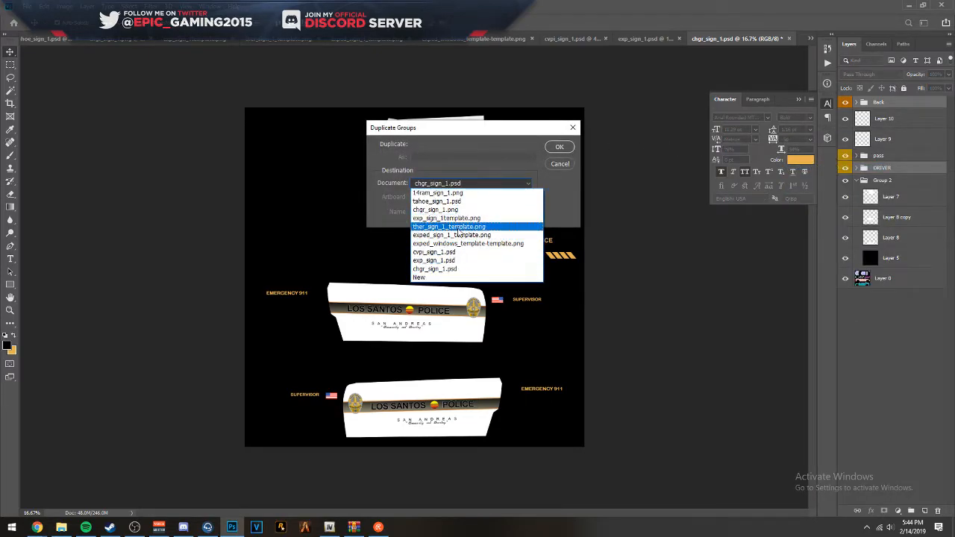
{"action": "left_click", "coordinate": [458, 234]}
{"action": "left_click", "coordinate": [558, 147]}
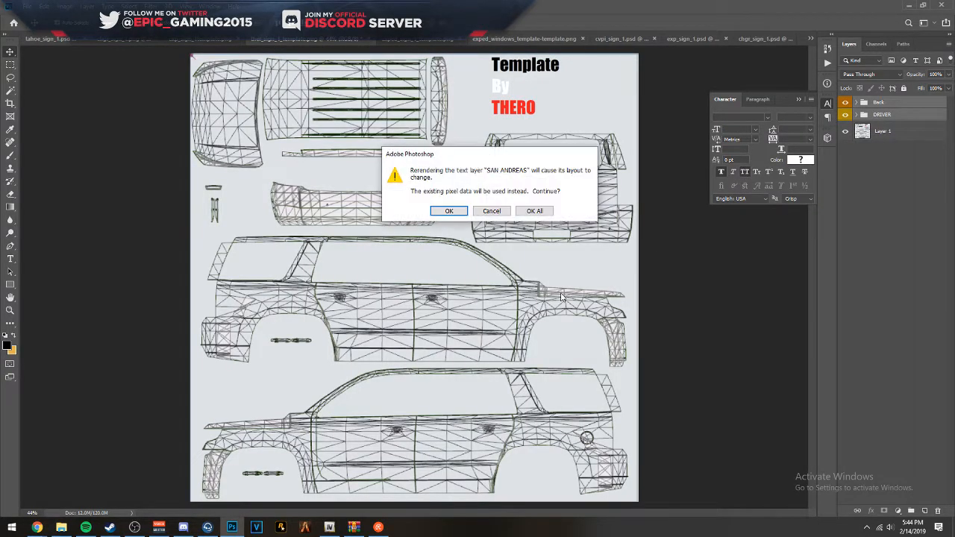
{"action": "left_click", "coordinate": [540, 216]}
- Scale the Back and DRIVER groups down and place the side graphics over the lower SUV side view
{"action": "scroll", "coordinate": [561, 399], "scroll_direction": "down", "scroll_amount": 3}
{"action": "left_click_drag", "start_coordinate": [561, 407], "coordinate": [414, 216]}
{"action": "left_click_drag", "start_coordinate": [597, 390], "coordinate": [514, 351]}
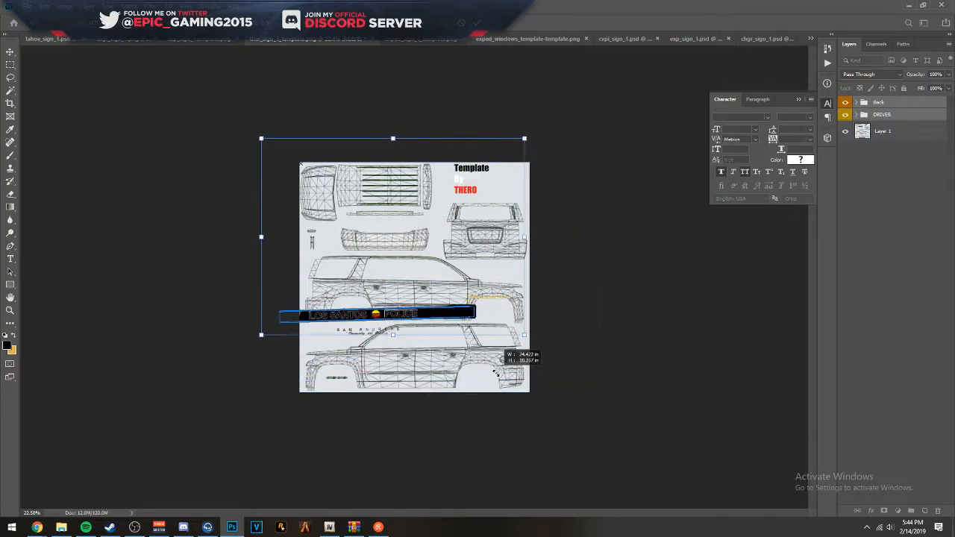
{"action": "scroll", "coordinate": [346, 322], "scroll_direction": "up", "scroll_amount": 4}
{"action": "left_click_drag", "start_coordinate": [351, 374], "coordinate": [470, 437]}
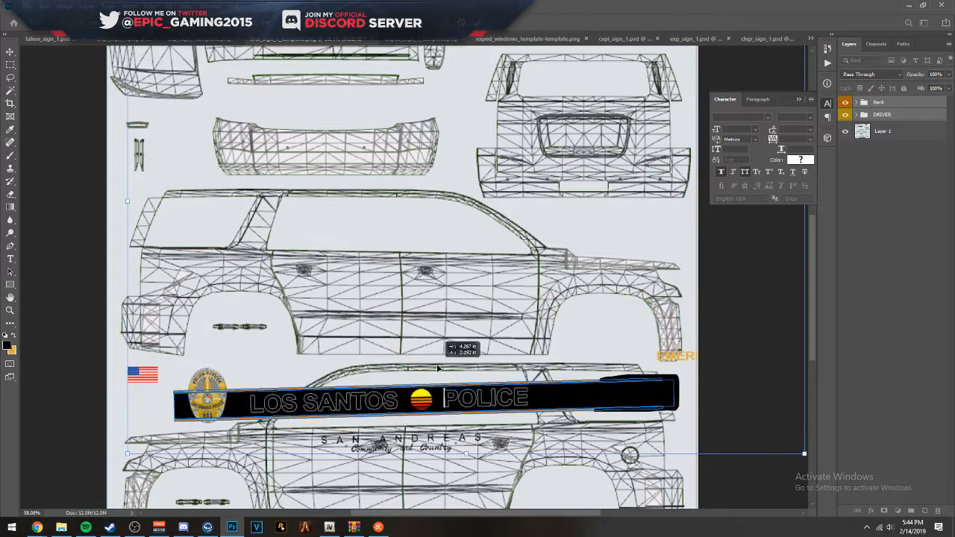
{"action": "left_click_drag", "start_coordinate": [133, 456], "coordinate": [218, 393]}
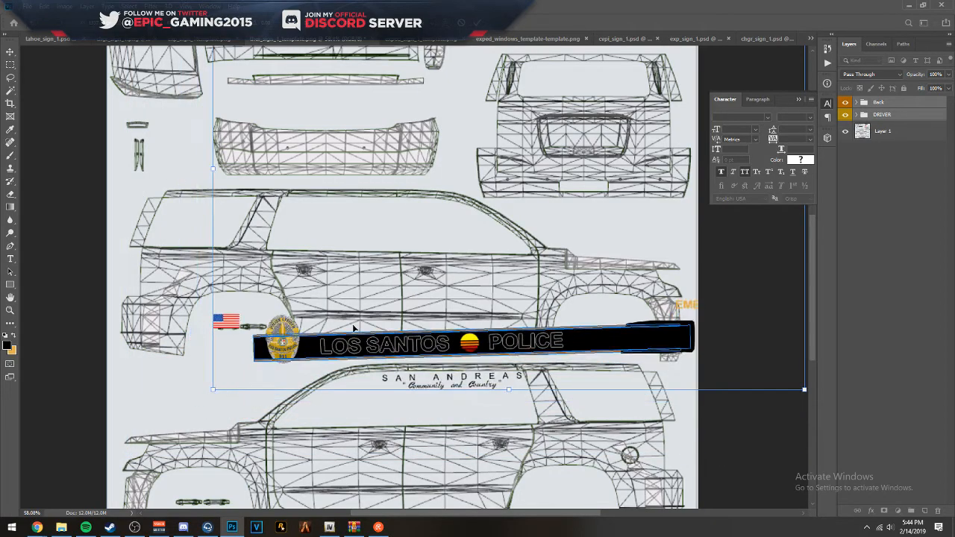
{"action": "left_click_drag", "start_coordinate": [304, 349], "coordinate": [196, 467]}
{"action": "left_click_drag", "start_coordinate": [220, 402], "coordinate": [158, 420]}
{"action": "left_click_drag", "start_coordinate": [142, 458], "coordinate": [271, 362]}
{"action": "left_click_drag", "start_coordinate": [361, 338], "coordinate": [302, 478]}
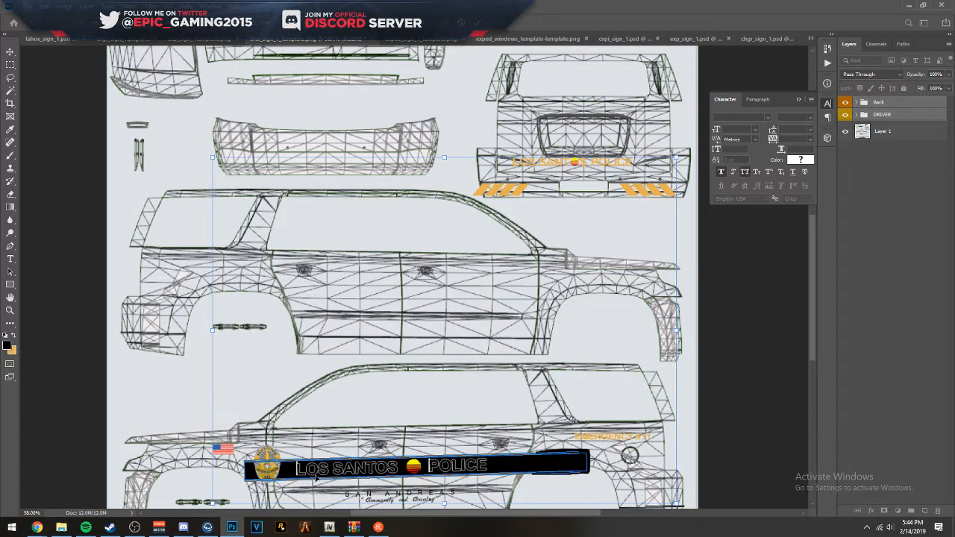
- Fine-position the scaled livery so the stripe starts at the front door's leading edge, and apply the transformation
{"action": "scroll", "coordinate": [341, 444], "scroll_direction": "up", "scroll_amount": 5}
{"action": "left_click_drag", "start_coordinate": [337, 446], "coordinate": [381, 237]}
{"action": "scroll", "coordinate": [182, 322], "scroll_direction": "up", "scroll_amount": 1}
{"action": "scroll", "coordinate": [183, 329], "scroll_direction": "up", "scroll_amount": 2}
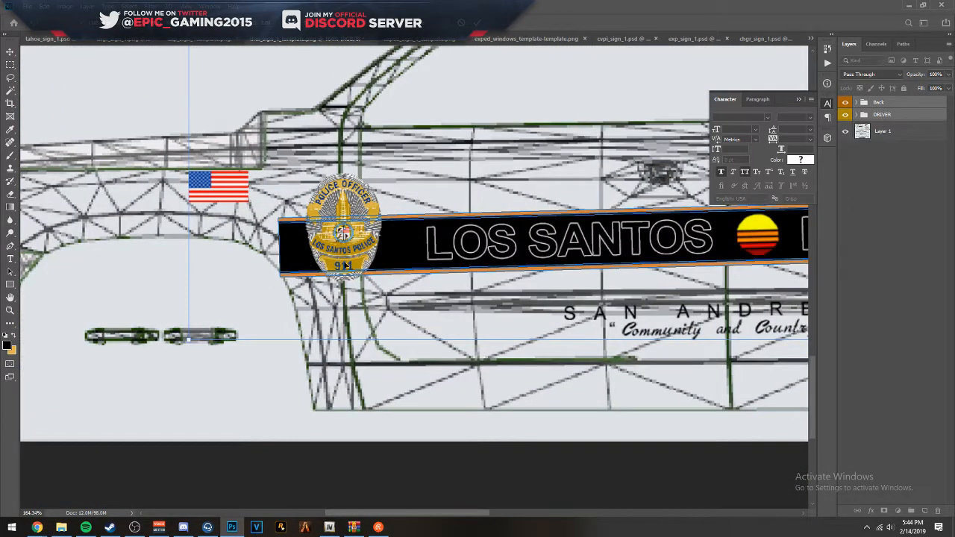
{"action": "left_click_drag", "start_coordinate": [380, 262], "coordinate": [441, 246]}
{"action": "left_click_drag", "start_coordinate": [536, 257], "coordinate": [212, 281]}
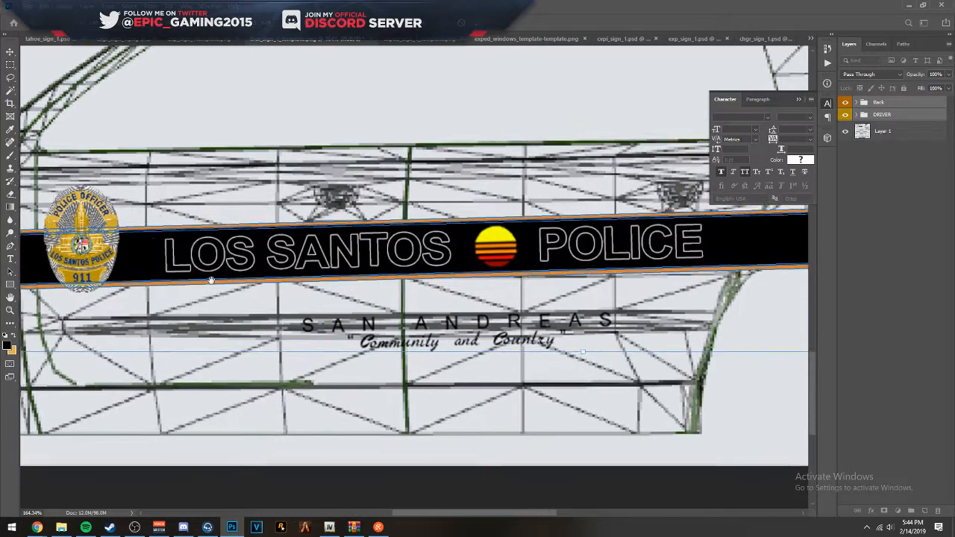
{"action": "left_click_drag", "start_coordinate": [629, 258], "coordinate": [247, 288]}
{"action": "scroll", "coordinate": [397, 290], "scroll_direction": "down", "scroll_amount": 6}
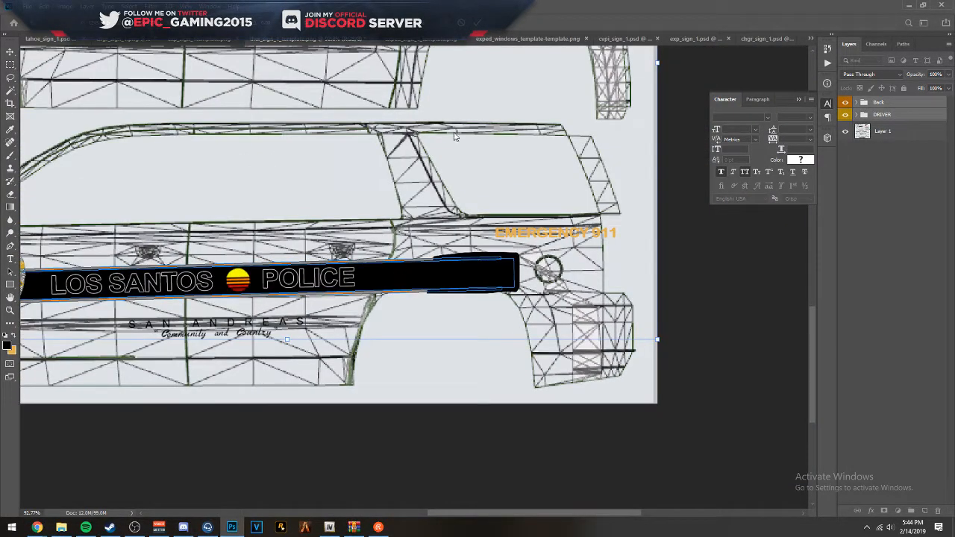
{"action": "key", "text": "Return"}
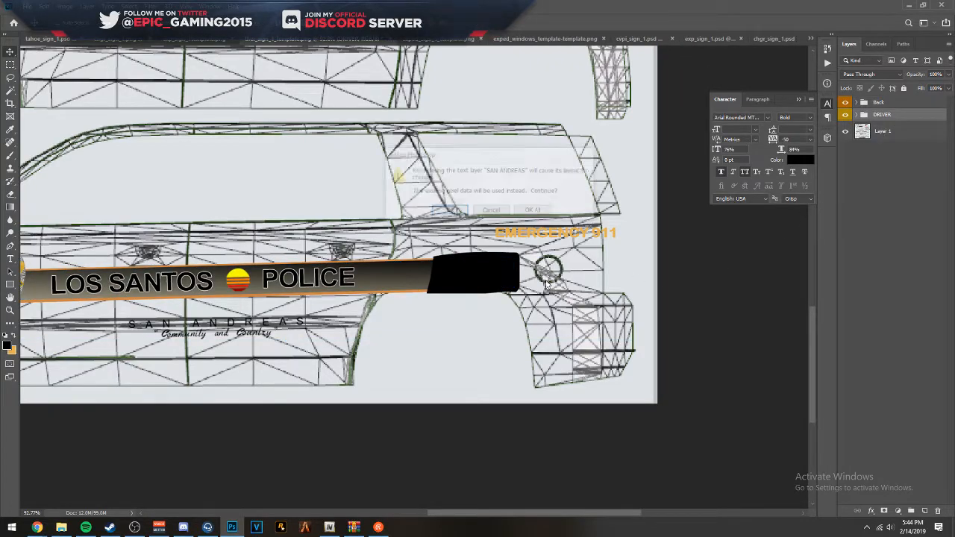
- Rotate the DRIVER group about 1.6° to level the stripe, keeping existing text pixels, and nudge it slightly toward the SUV's front
{"action": "left_click", "coordinate": [543, 209]}
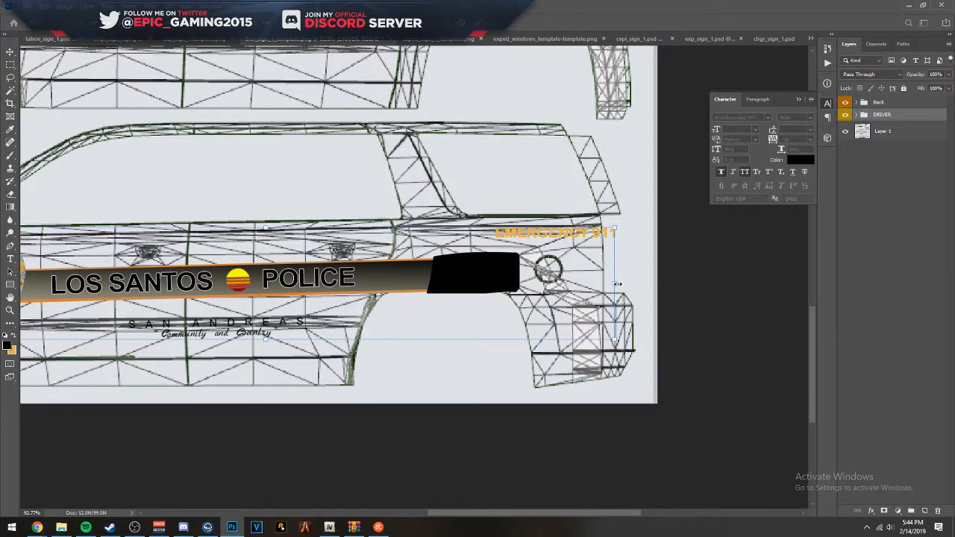
{"action": "scroll", "coordinate": [253, 270], "scroll_direction": "left", "scroll_amount": 5}
{"action": "mouse_move", "coordinate": [196, 337]}
{"action": "left_mouse_down"}
{"action": "mouse_move", "coordinate": [203, 320]}
{"action": "mouse_move", "coordinate": [196, 328]}
{"action": "left_mouse_up"}
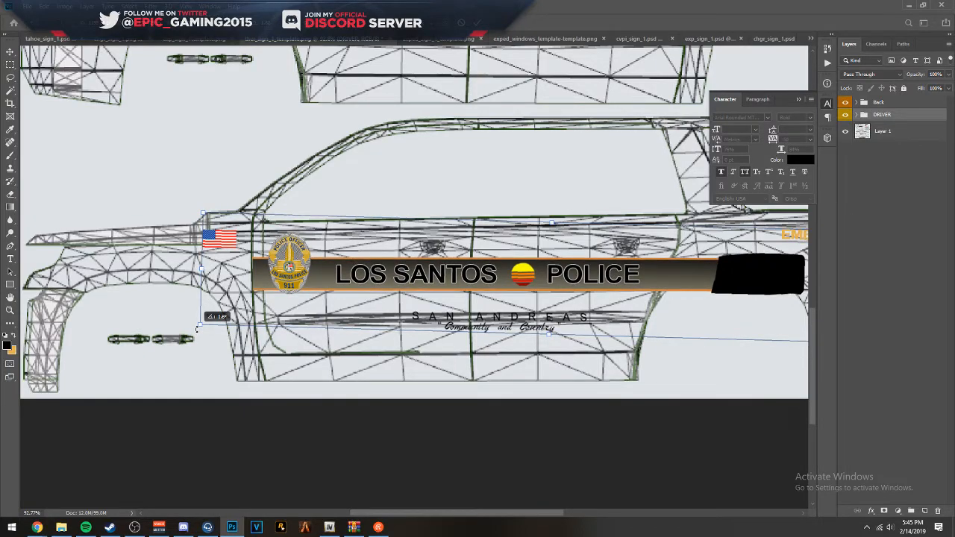
{"action": "key", "text": "Return"}
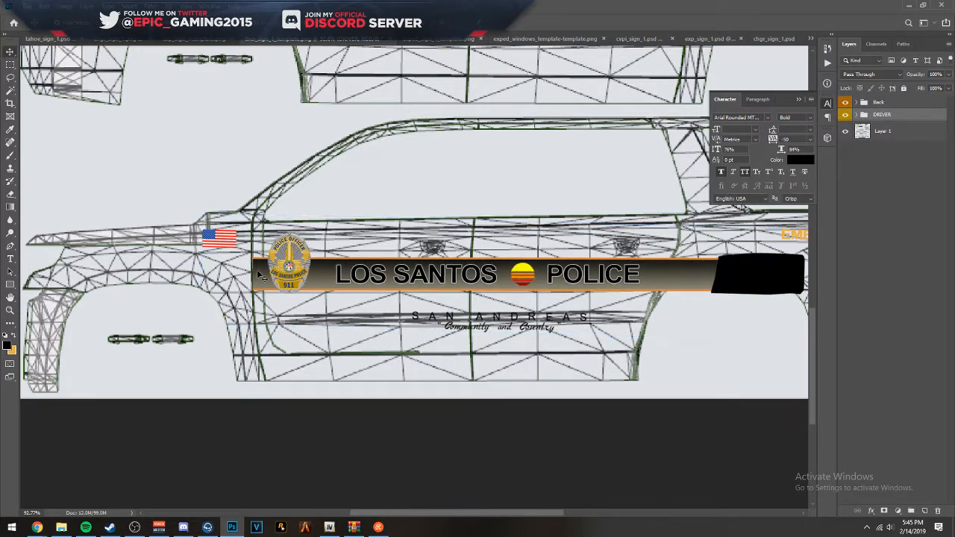
{"action": "key", "text": "Left"}
{"action": "key", "text": "Left"}
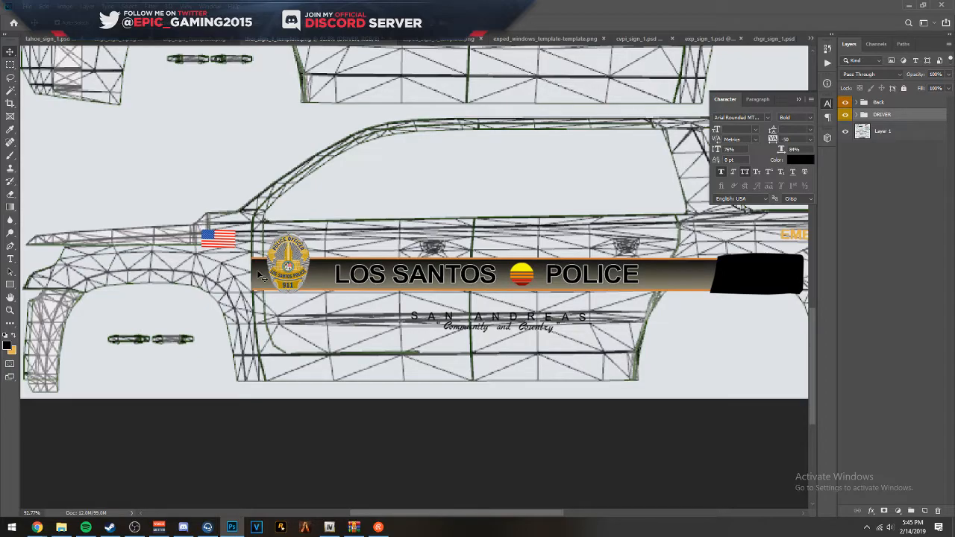
- Delete the black patch covering the rear end of the stripe on the driver side
{"action": "scroll", "coordinate": [225, 273], "scroll_direction": "up", "scroll_amount": 10}
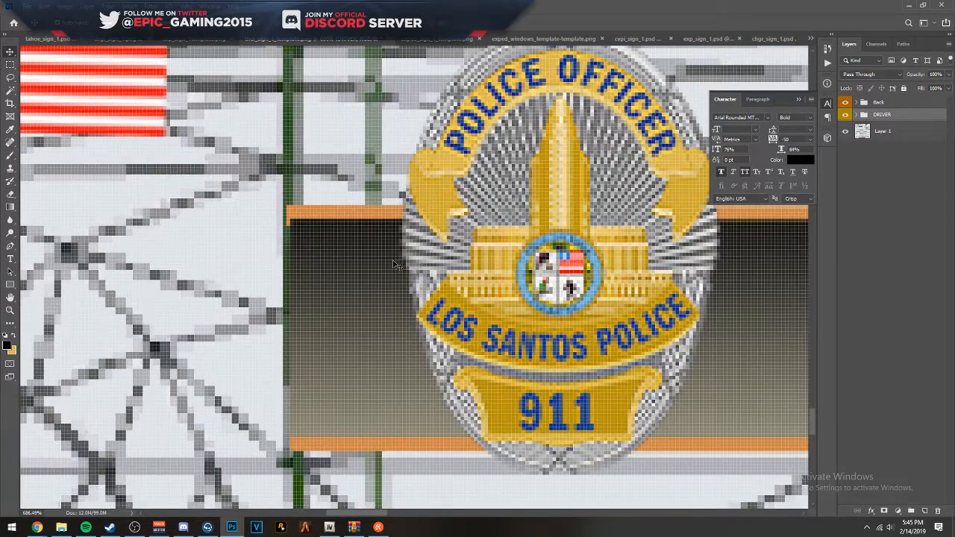
{"action": "scroll", "coordinate": [395, 265], "scroll_direction": "down", "scroll_amount": 4}
{"action": "left_click_drag", "start_coordinate": [656, 198], "coordinate": [178, 226]}
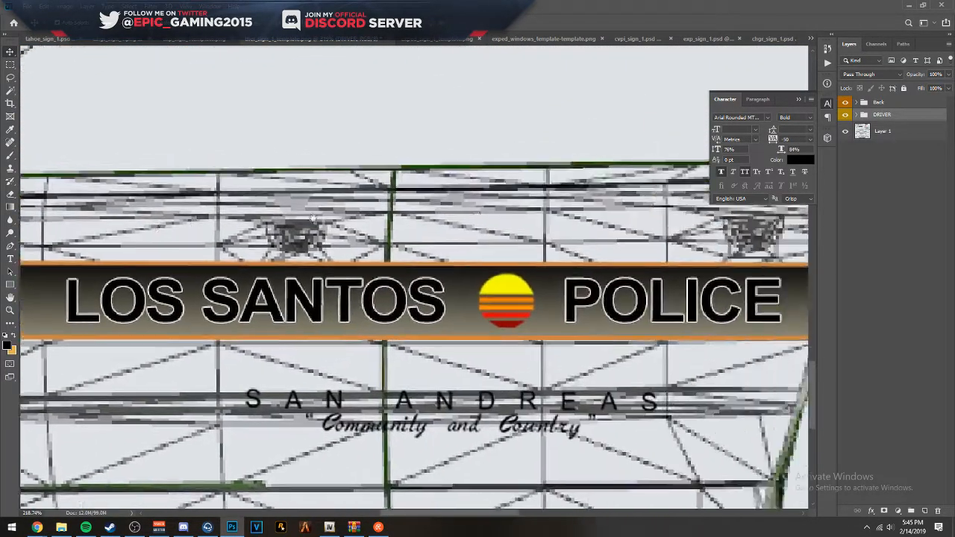
{"action": "left_click_drag", "start_coordinate": [627, 224], "coordinate": [117, 224]}
{"action": "left_click_drag", "start_coordinate": [450, 217], "coordinate": [384, 257]}
{"action": "mouse_move", "coordinate": [439, 334]}
{"action": "left_mouse_down"}
{"action": "mouse_move", "coordinate": [334, 335]}
{"action": "mouse_move", "coordinate": [447, 324]}
{"action": "mouse_move", "coordinate": [438, 325]}
{"action": "left_mouse_up"}
{"action": "key", "text": "Delete"}
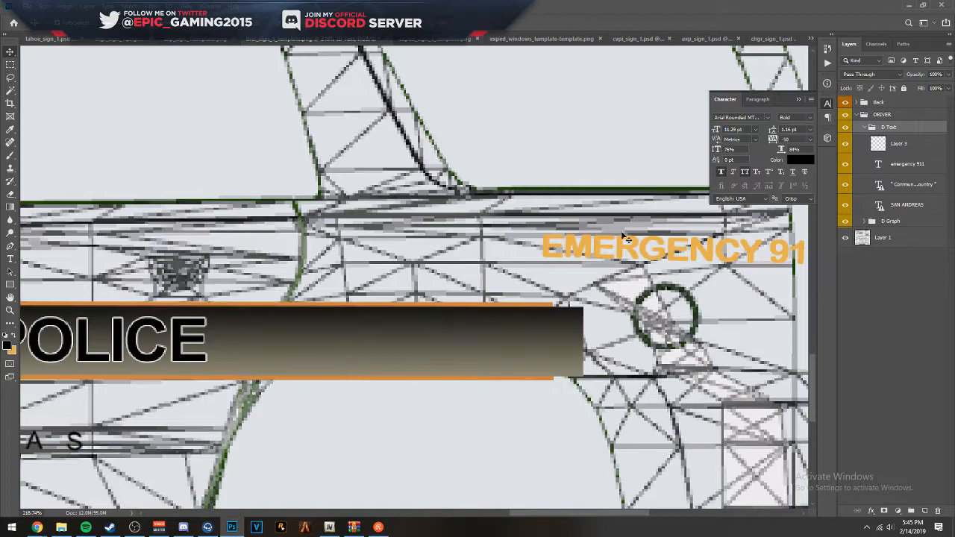
- Move the EMERGENCY 911 text just above the rear part of the stripe and rotate it parallel to the stripe
{"action": "left_click_drag", "start_coordinate": [597, 248], "coordinate": [468, 258]}
{"action": "key", "text": "ctrl+t"}
{"action": "left_click_drag", "start_coordinate": [717, 283], "coordinate": [723, 278]}
{"action": "left_click_drag", "start_coordinate": [621, 267], "coordinate": [443, 297]}
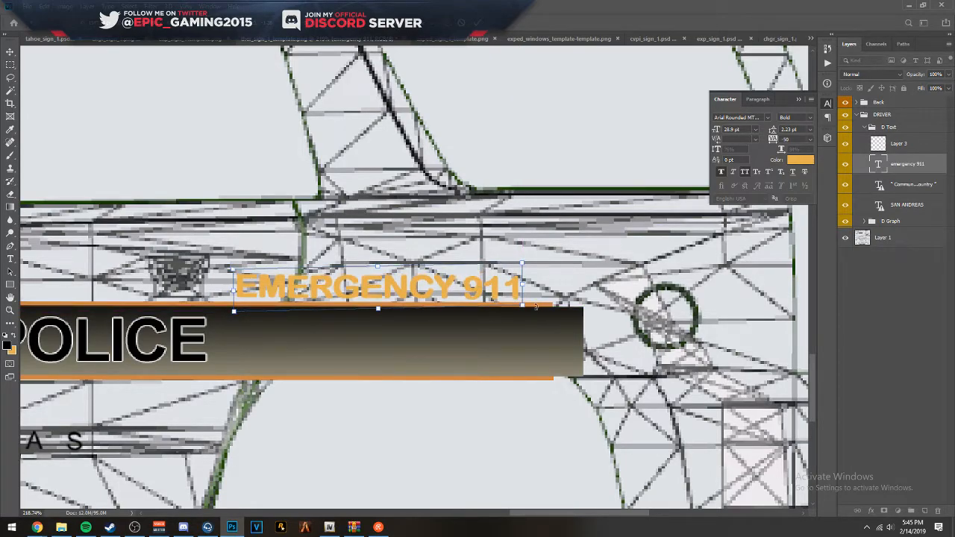
{"action": "key", "text": "Return"}
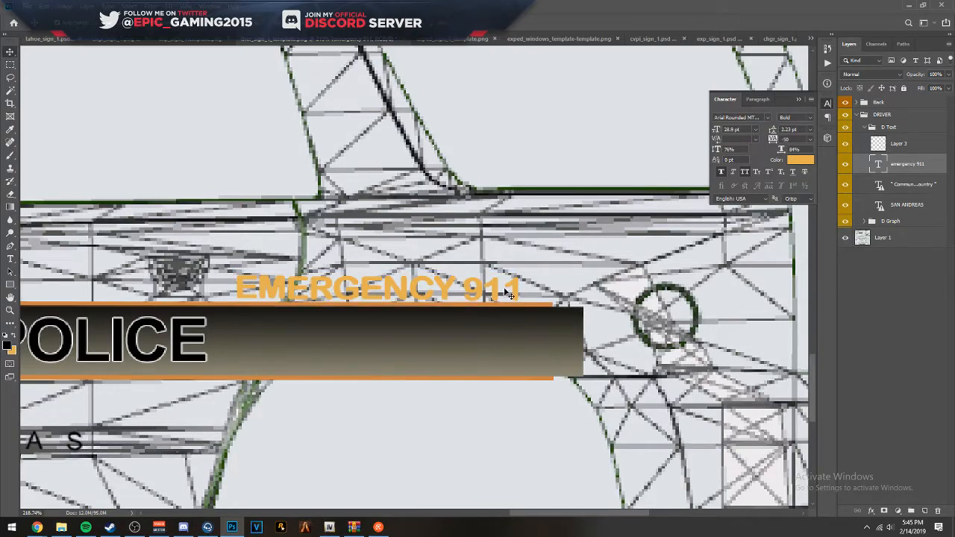
{"action": "key", "text": "ctrl+t"}
{"action": "left_click_drag", "start_coordinate": [538, 313], "coordinate": [536, 310]}
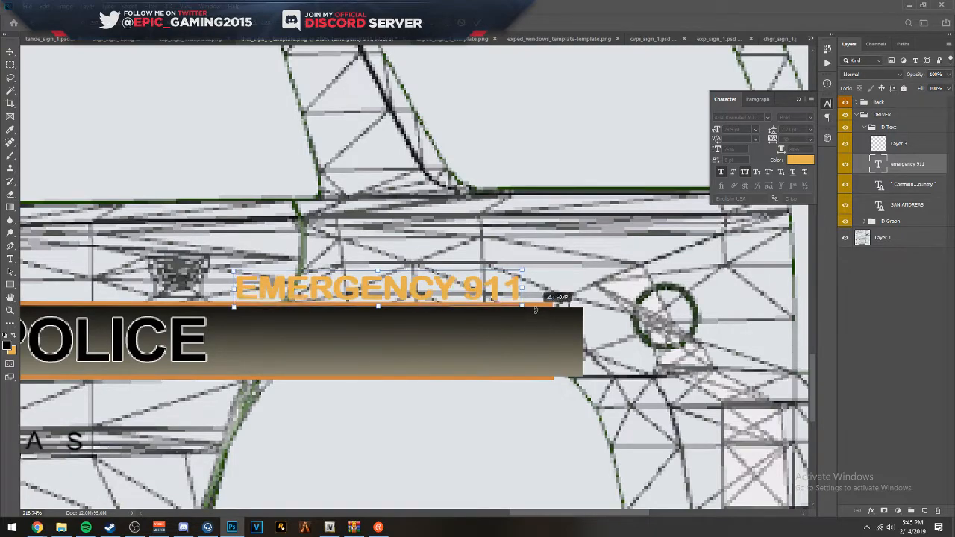
{"action": "key", "text": "Return"}
- Reposition the EMERGENCY 911 text on the rear quarter panel above the fuel cap, fine-tuning it with small nudges
{"action": "left_click_drag", "start_coordinate": [492, 293], "coordinate": [448, 286]}
{"action": "key", "text": "Up"}
{"action": "key", "text": "Up"}
{"action": "key", "text": "Up"}
{"action": "key", "text": "Right"}
{"action": "key", "text": "Right"}
{"action": "key", "text": "Right"}
{"action": "key", "text": "Right"}
{"action": "key", "text": "Down"}
{"action": "key", "text": "Down"}
{"action": "key", "text": "Right"}
{"action": "key", "text": "Right"}
{"action": "key", "text": "Right"}
{"action": "key", "text": "Right"}
{"action": "key", "text": "Right"}
{"action": "key", "text": "Right"}
{"action": "key", "text": "Left"}
{"action": "key", "text": "Left"}
{"action": "key", "text": "Left"}
{"action": "key", "text": "Left"}
{"action": "key", "text": "Left"}
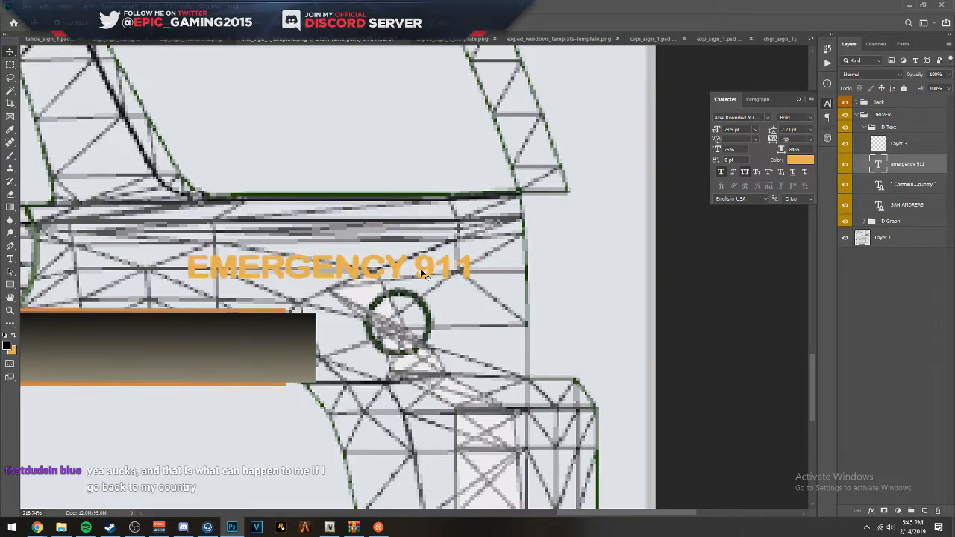
{"action": "key", "text": "Right"}
{"action": "key", "text": "Right"}
{"action": "key", "text": "Right"}
{"action": "key", "text": "Right"}
{"action": "scroll", "coordinate": [548, 300], "scroll_direction": "down", "scroll_amount": 5}
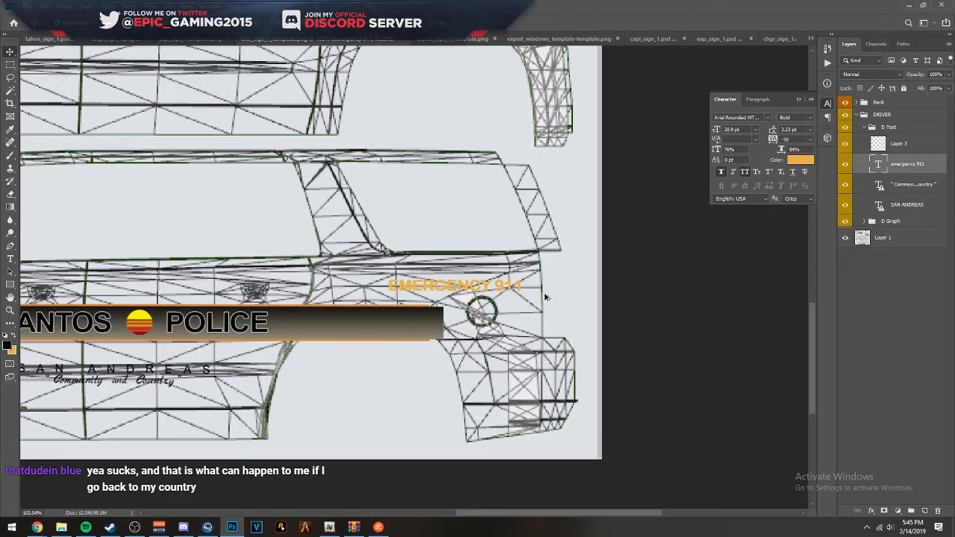
{"action": "scroll", "coordinate": [510, 257], "scroll_direction": "down", "scroll_amount": 3}
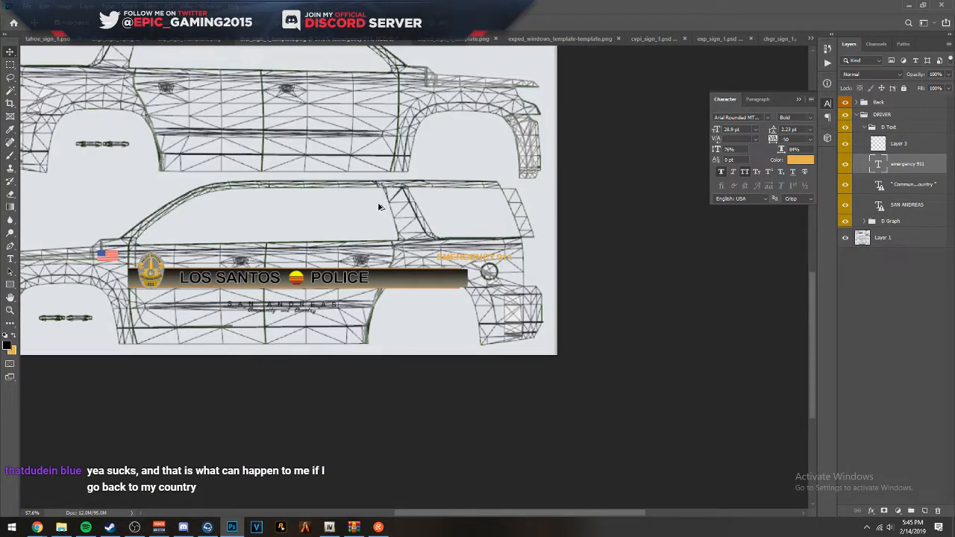
- Move the SAN ANDREAS and "Community and Country" text layers below the door trim lines and tilt them about -0.6°
{"action": "scroll", "coordinate": [340, 277], "scroll_direction": "up", "scroll_amount": 5}
{"action": "left_click", "coordinate": [338, 256]}
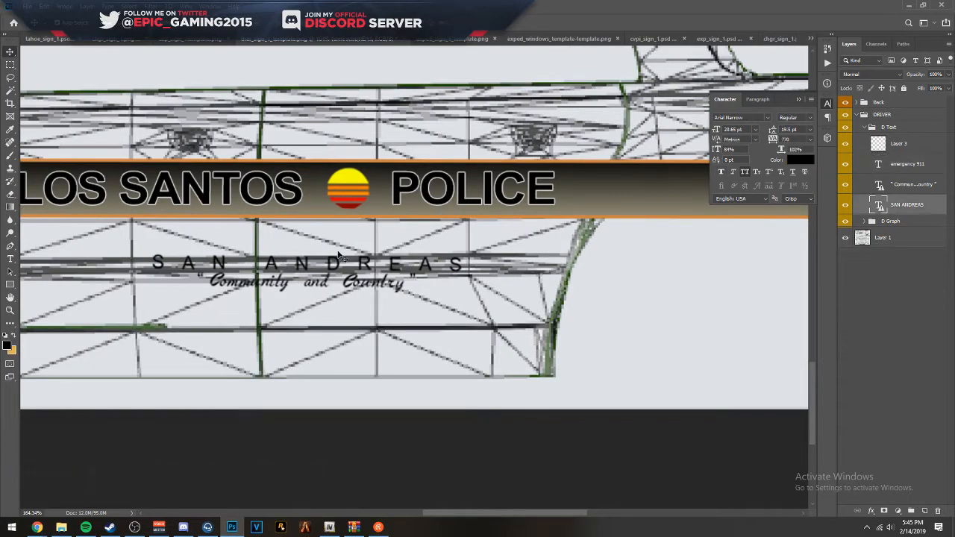
{"action": "left_click", "coordinate": [911, 186], "text": "ctrl"}
{"action": "key", "text": "ctrl+t"}
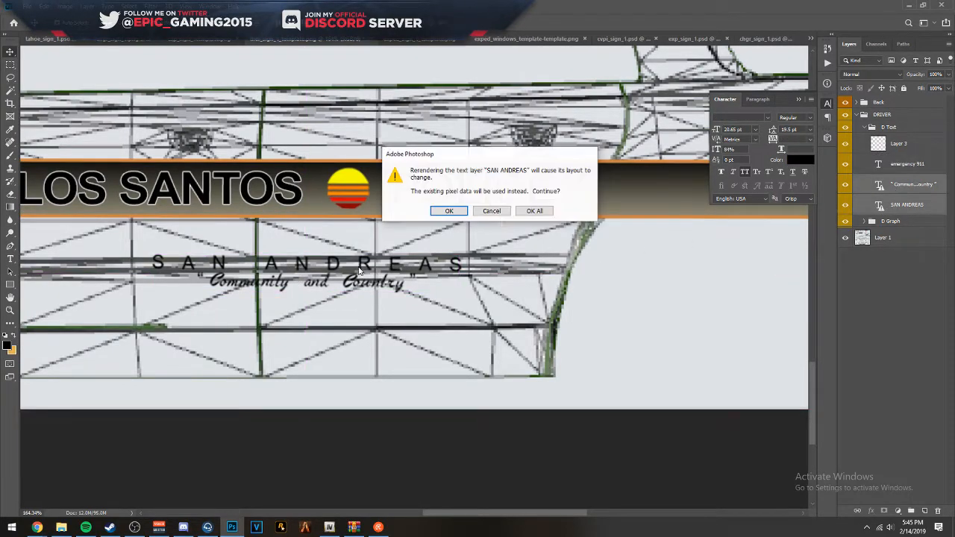
{"action": "left_click", "coordinate": [534, 211]}
{"action": "left_click_drag", "start_coordinate": [418, 278], "coordinate": [333, 311]}
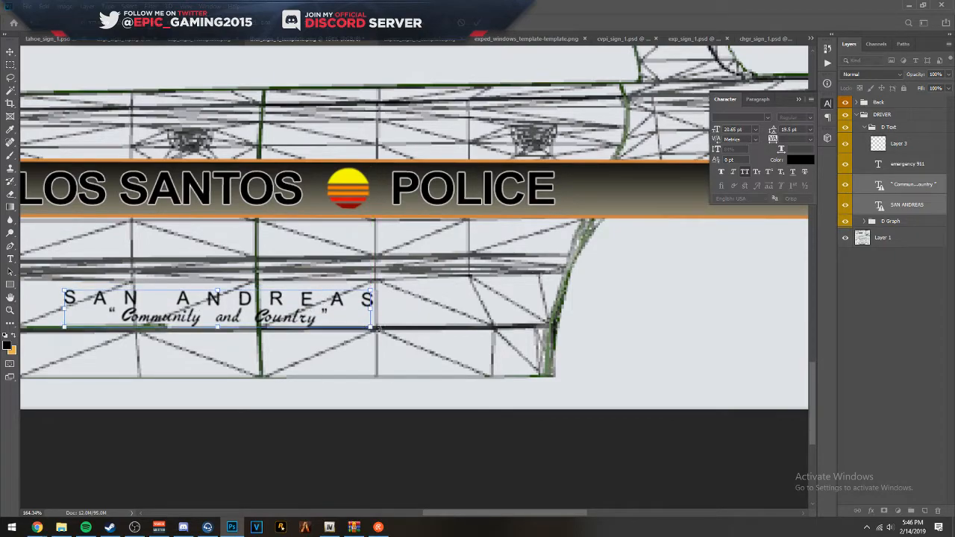
{"action": "left_click_drag", "start_coordinate": [383, 328], "coordinate": [383, 326]}
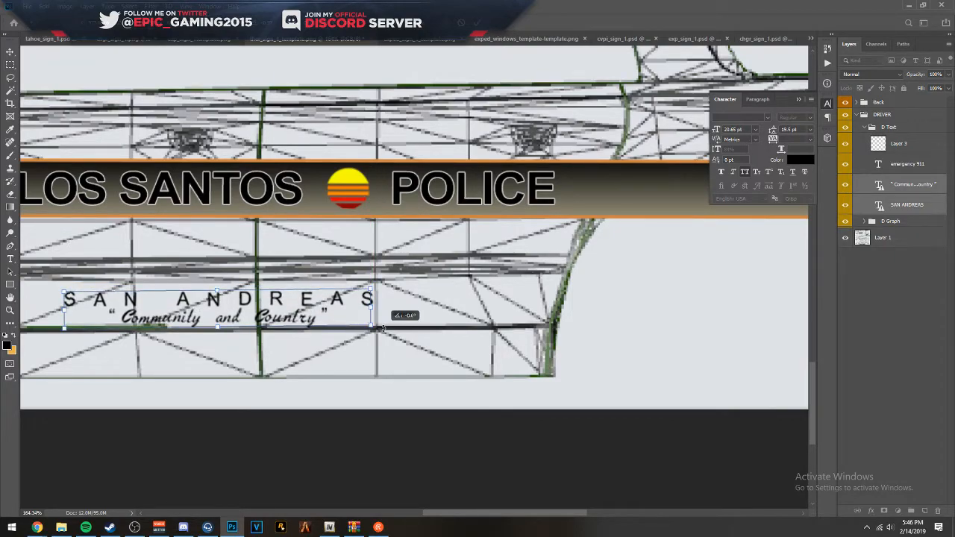
{"action": "left_click_drag", "start_coordinate": [322, 314], "coordinate": [330, 310]}
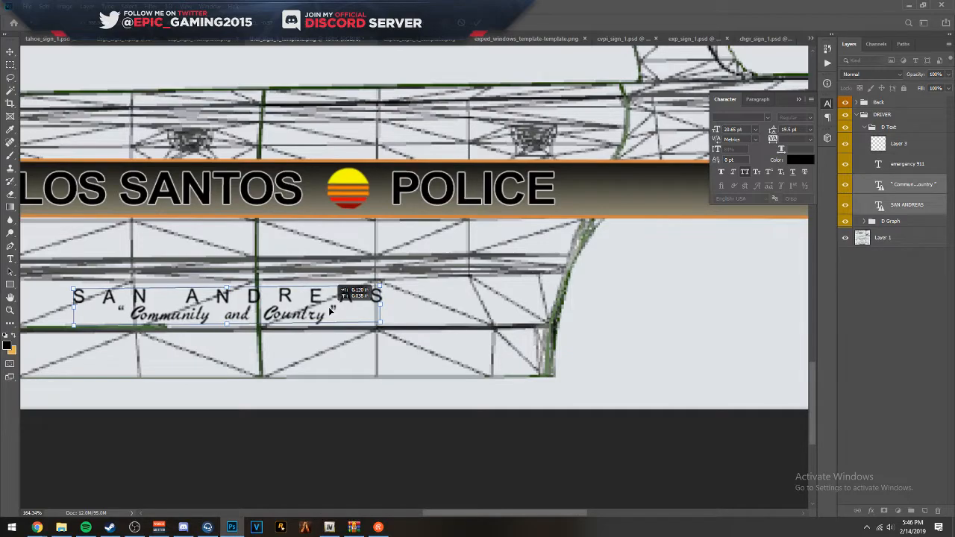
{"action": "left_click_drag", "start_coordinate": [146, 275], "coordinate": [299, 322]}
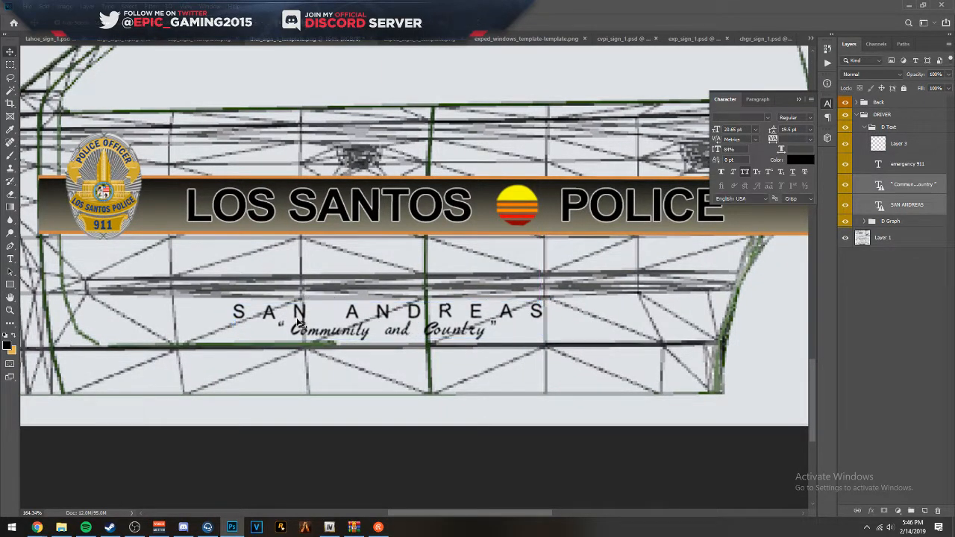
- Nudge the SAN ANDREAS and "Community and Country" text slightly toward the rear of the SUV
{"action": "key", "text": "Right"}
{"action": "key", "text": "Right"}
{"action": "key", "text": "Right"}
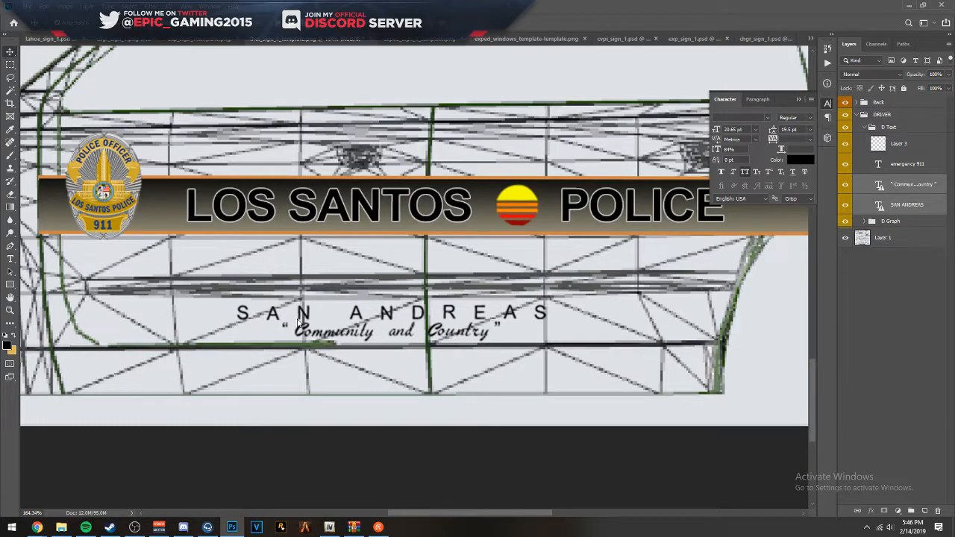
{"action": "key", "text": "Right"}
{"action": "key", "text": "Right"}
{"action": "key", "text": "Right"}
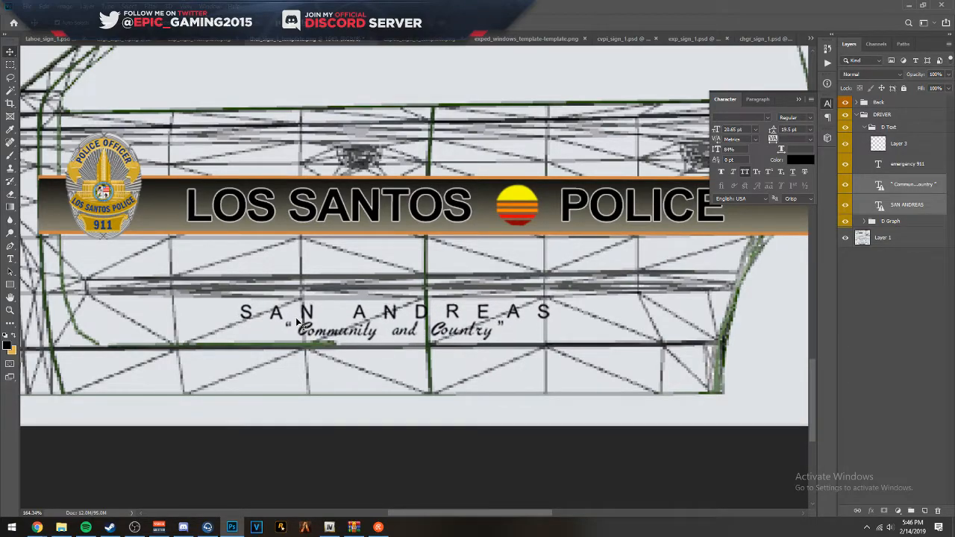
{"action": "scroll", "coordinate": [584, 253], "scroll_direction": "down", "scroll_amount": 5}
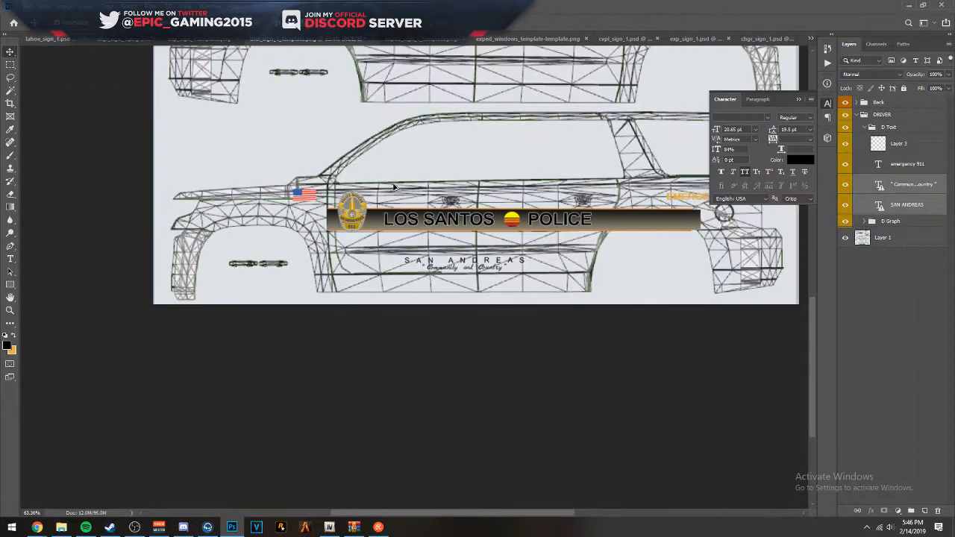
- Move the American flag from the front fender onto the stripe's upper edge beside the badge and rotate it slightly
{"action": "scroll", "coordinate": [294, 420], "scroll_direction": "up", "scroll_amount": 5}
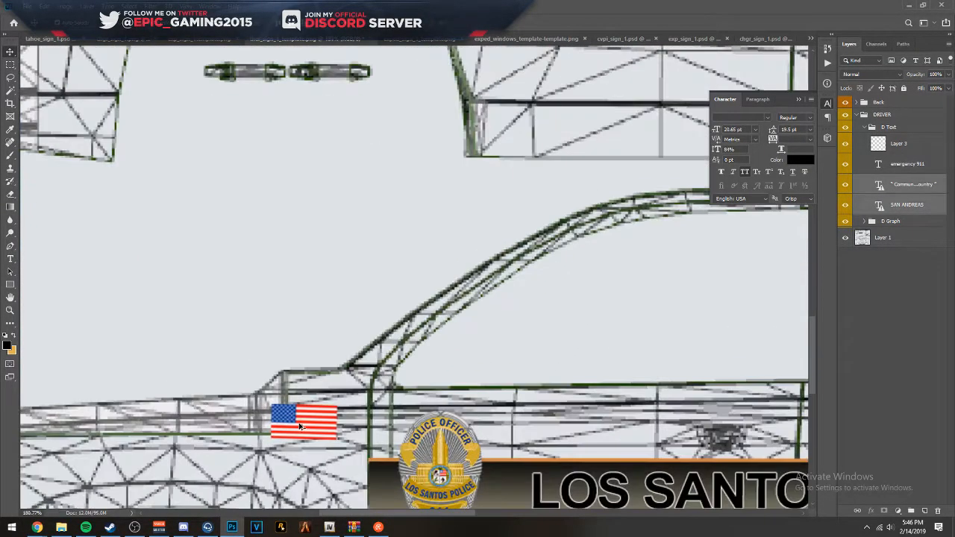
{"action": "left_click", "coordinate": [304, 426]}
{"action": "left_click_drag", "start_coordinate": [291, 439], "coordinate": [465, 448]}
{"action": "scroll", "coordinate": [478, 448], "scroll_direction": "up", "scroll_amount": 4}
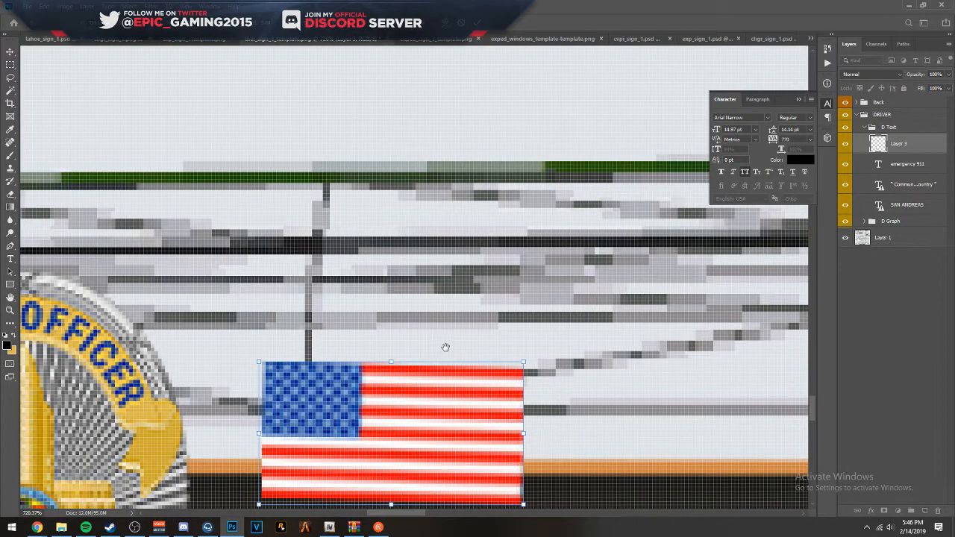
{"action": "left_click_drag", "start_coordinate": [447, 345], "coordinate": [402, 184]}
{"action": "left_click_drag", "start_coordinate": [382, 268], "coordinate": [391, 237]}
{"action": "left_click_drag", "start_coordinate": [501, 316], "coordinate": [501, 314]}
{"action": "left_click_drag", "start_coordinate": [442, 292], "coordinate": [443, 282]}
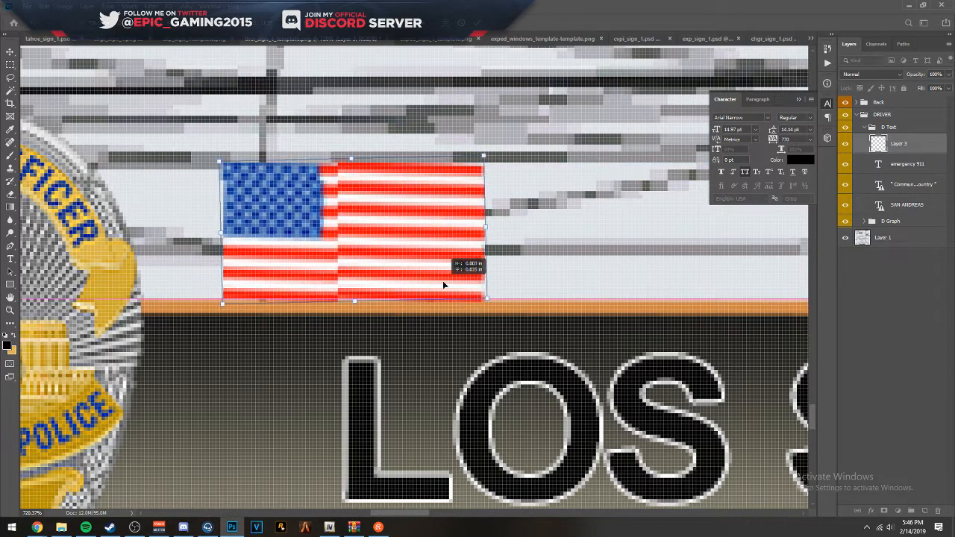
{"action": "key", "text": "Return"}
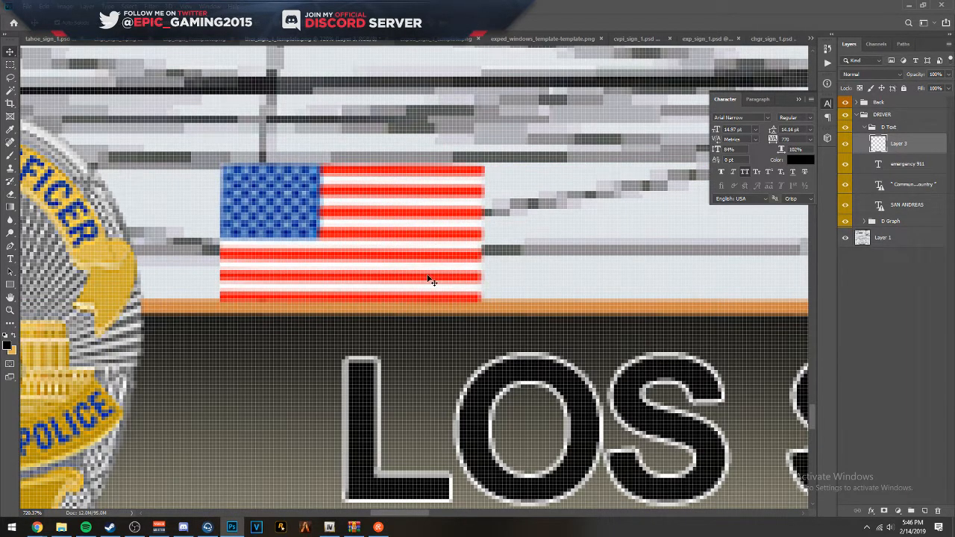
- Move the American flag back onto the front fender, ahead of the police badge
{"action": "scroll", "coordinate": [462, 275], "scroll_direction": "down", "scroll_amount": 6}
{"action": "left_click_drag", "start_coordinate": [452, 265], "coordinate": [177, 249]}
{"action": "scroll", "coordinate": [230, 244], "scroll_direction": "down", "scroll_amount": 2}
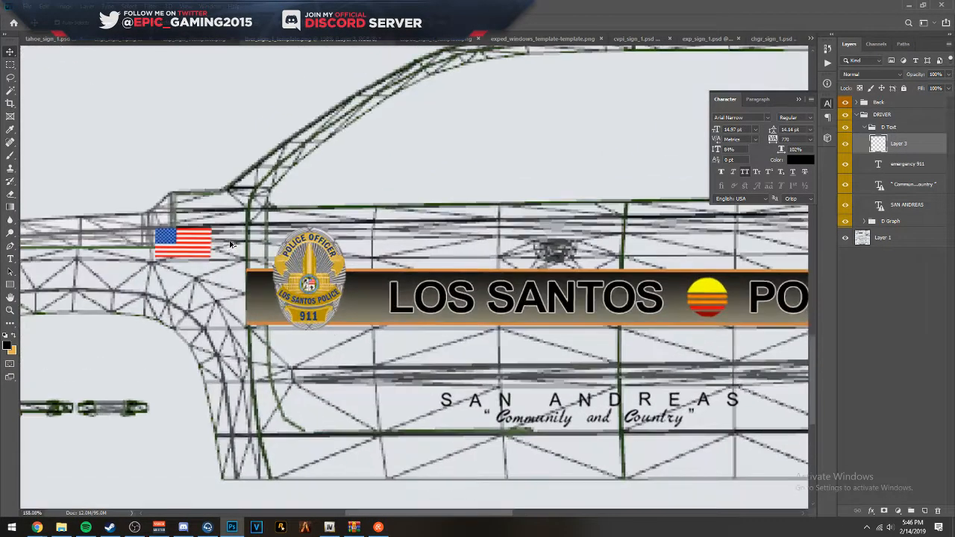
- Move the Back group up onto the rear view's tailgate, placing the LOS SANTOS POLICE lettering just below the rear window
{"action": "key", "text": "ctrl+0"}
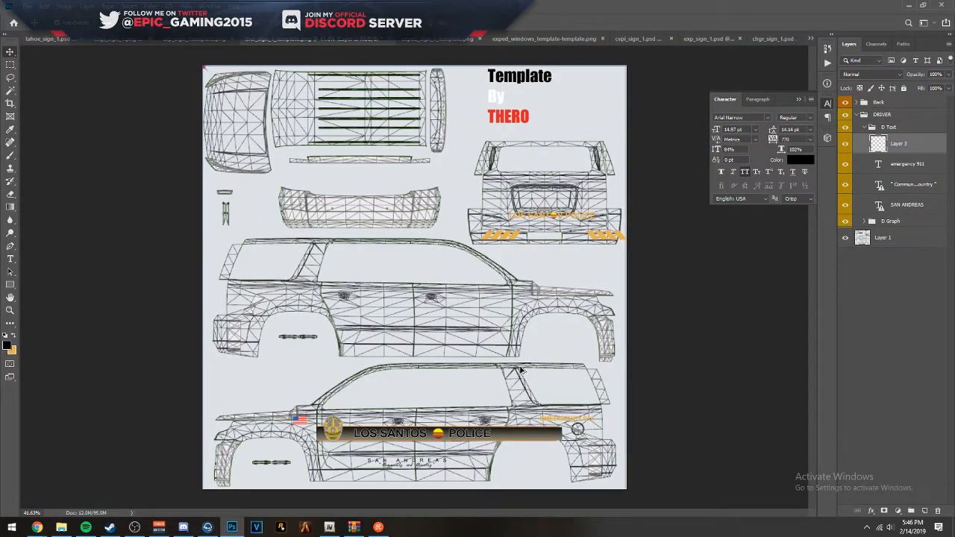
{"action": "scroll", "coordinate": [625, 209], "scroll_direction": "up", "scroll_amount": 2}
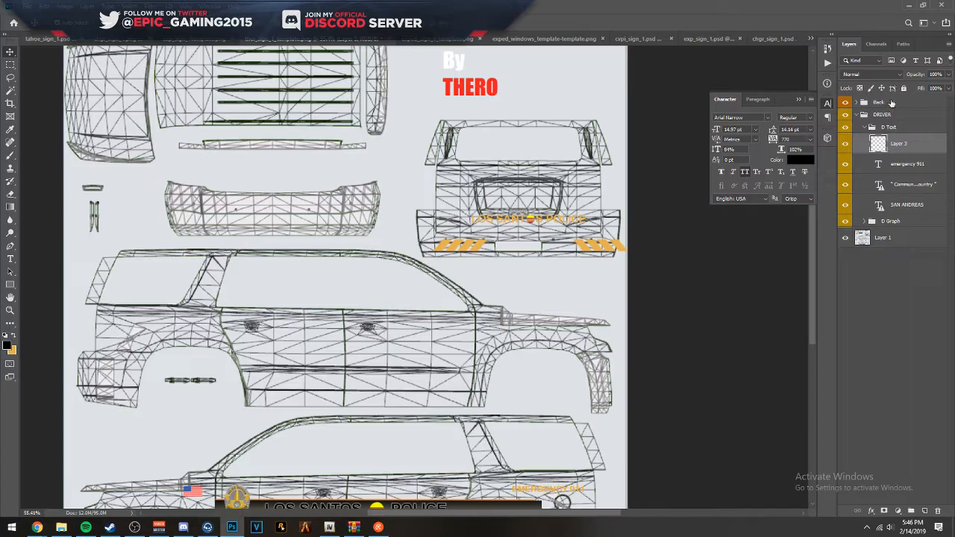
{"action": "left_click", "coordinate": [891, 103]}
{"action": "scroll", "coordinate": [548, 255], "scroll_direction": "up", "scroll_amount": 4}
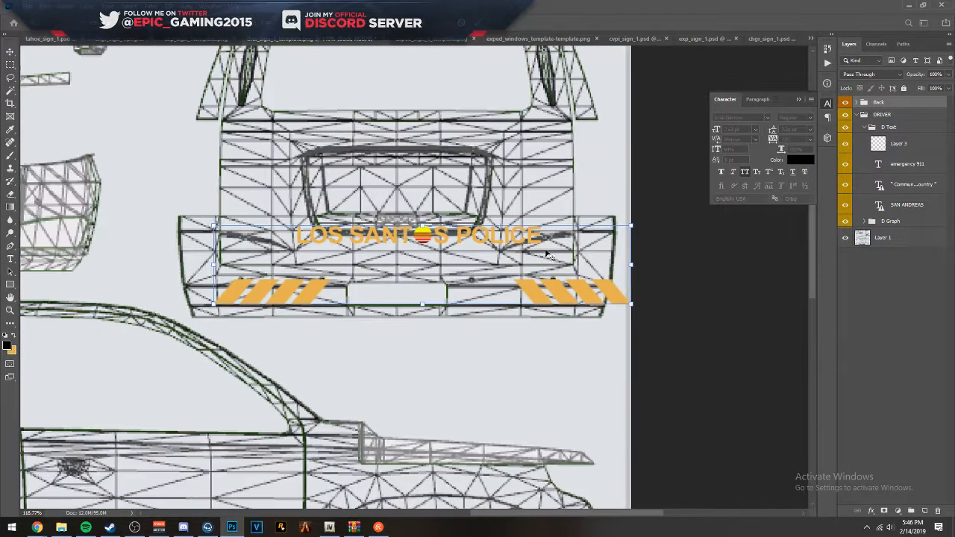
{"action": "left_click_drag", "start_coordinate": [521, 269], "coordinate": [456, 167]}
{"action": "left_click_drag", "start_coordinate": [565, 201], "coordinate": [508, 183]}
{"action": "scroll", "coordinate": [310, 132], "scroll_direction": "up", "scroll_amount": 5}
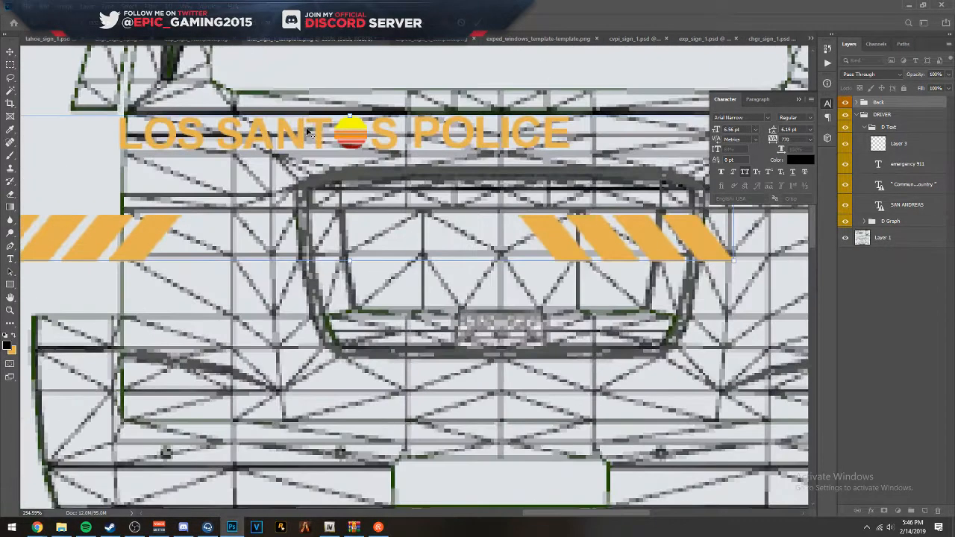
{"action": "mouse_move", "coordinate": [338, 142]}
{"action": "left_mouse_down"}
{"action": "mouse_move", "coordinate": [313, 138]}
{"action": "mouse_move", "coordinate": [332, 139]}
{"action": "left_mouse_up"}
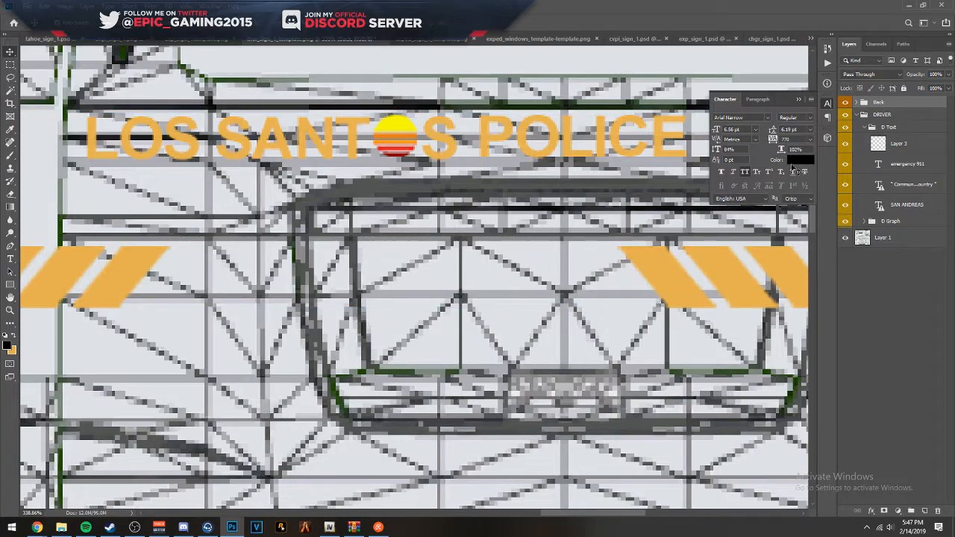
- Move the POLICE text layer away from LOS SANTOS to the opposite half of the tailgate and fine-tune its horizontal position
{"action": "left_click", "coordinate": [607, 141], "text": "ctrl"}
{"action": "left_click_drag", "start_coordinate": [654, 151], "coordinate": [352, 183]}
{"action": "scroll", "coordinate": [374, 188], "scroll_direction": "down", "scroll_amount": 6}
{"action": "key", "text": "t"}
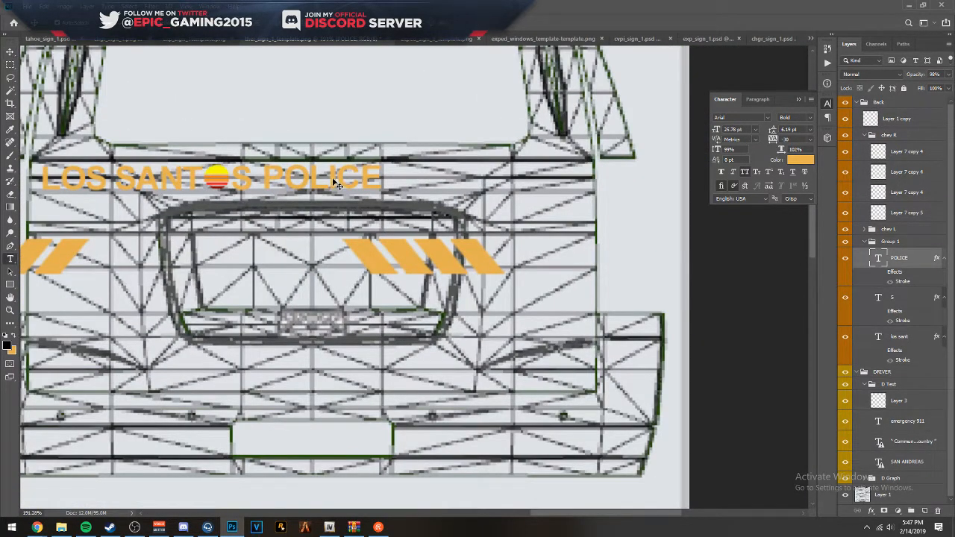
{"action": "double_click", "coordinate": [331, 178]}
{"action": "key", "text": "ctrl+Return"}
{"action": "key", "text": "v"}
{"action": "left_click_drag", "start_coordinate": [348, 185], "coordinate": [523, 183]}
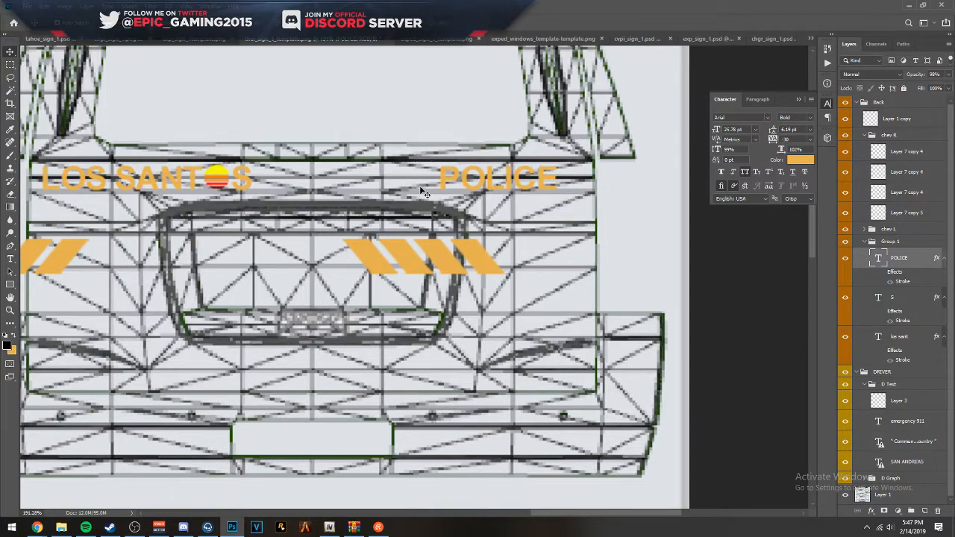
{"action": "key", "text": "Left"}
{"action": "key", "text": "Left"}
{"action": "key", "text": "Left"}
{"action": "key", "text": "Left"}
{"action": "key", "text": "Left"}
{"action": "key", "text": "Left"}
{"action": "key", "text": "Left"}
{"action": "key", "text": "Left"}
{"action": "key", "text": "Left"}
{"action": "key", "text": "Left"}
{"action": "key", "text": "Left"}
{"action": "key", "text": "Left"}
{"action": "key", "text": "Left"}
{"action": "key", "text": "Left"}
{"action": "key", "text": "Left"}
{"action": "key", "text": "Left"}
{"action": "key", "text": "Left"}
{"action": "key", "text": "Left"}
{"action": "key", "text": "Left"}
{"action": "key", "text": "Left"}
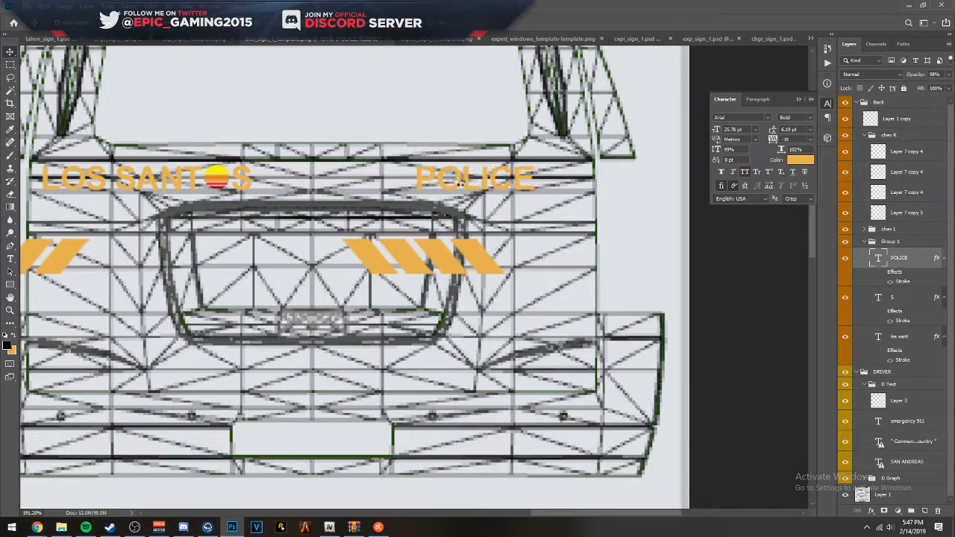
{"action": "key", "text": "Right"}
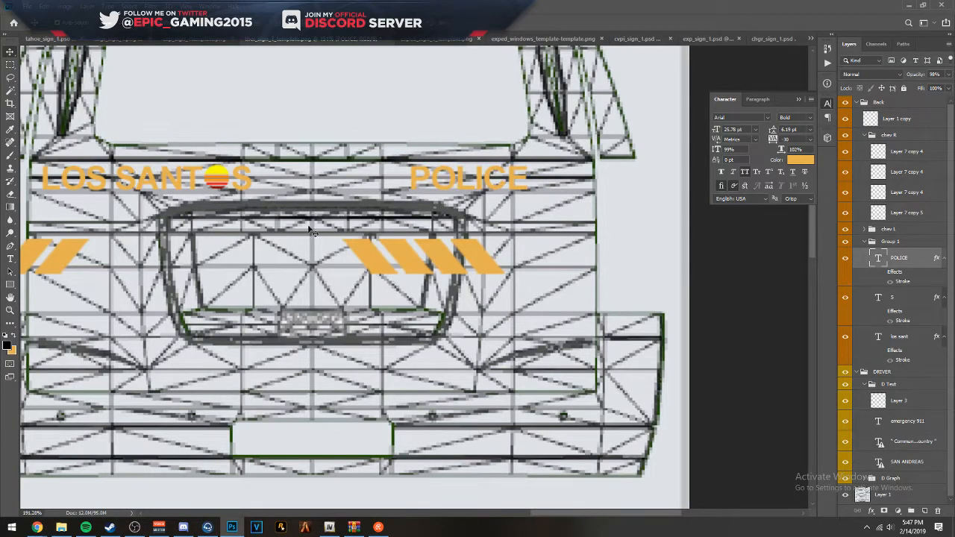
- Move the chev R and chev L groups together down onto the lower tailgate and scale them down slightly
{"action": "left_click", "coordinate": [867, 230]}
{"action": "left_click", "coordinate": [865, 136]}
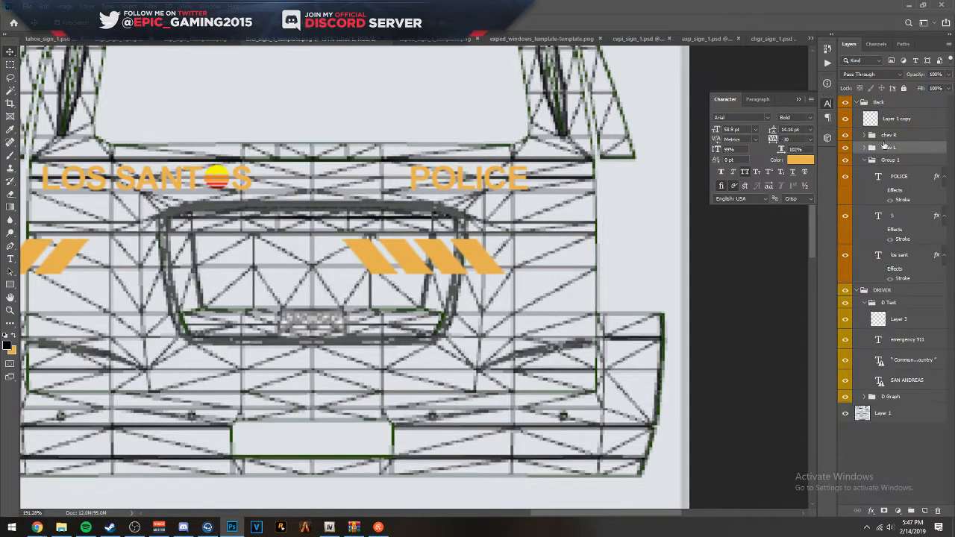
{"action": "left_click", "coordinate": [890, 137], "text": "ctrl"}
{"action": "key", "text": "ctrl+t"}
{"action": "left_click_drag", "start_coordinate": [460, 260], "coordinate": [594, 368]}
{"action": "left_click_drag", "start_coordinate": [727, 348], "coordinate": [687, 351]}
{"action": "key", "text": "Return"}
- Nudge the chev L group horizontally toward the centre of the tailgate
{"action": "left_click", "coordinate": [886, 150]}
{"action": "key", "text": "shift+Left"}
{"action": "key", "text": "shift+Right"}
{"action": "key", "text": "shift+Right"}
{"action": "key", "text": "shift+Right"}
{"action": "key", "text": "shift+Right"}
- Nudge both chevron groups together to the left and slightly lower so chev L lines up inside the tailgate's left edge
{"action": "key", "text": "shift+Right"}
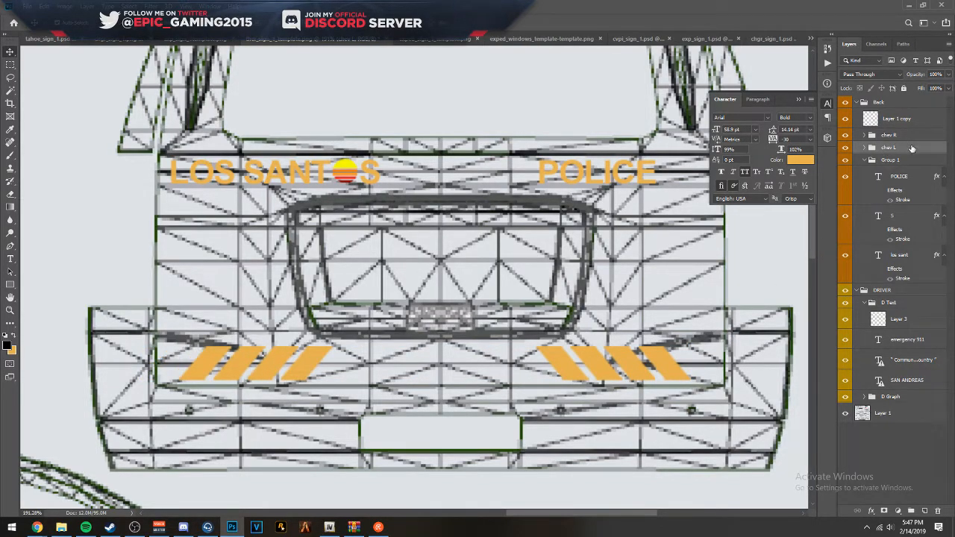
{"action": "left_click", "coordinate": [903, 136], "text": "shift"}
{"action": "key", "text": "shift+Right"}
{"action": "key", "text": "shift+Right"}
{"action": "key", "text": "shift+Right"}
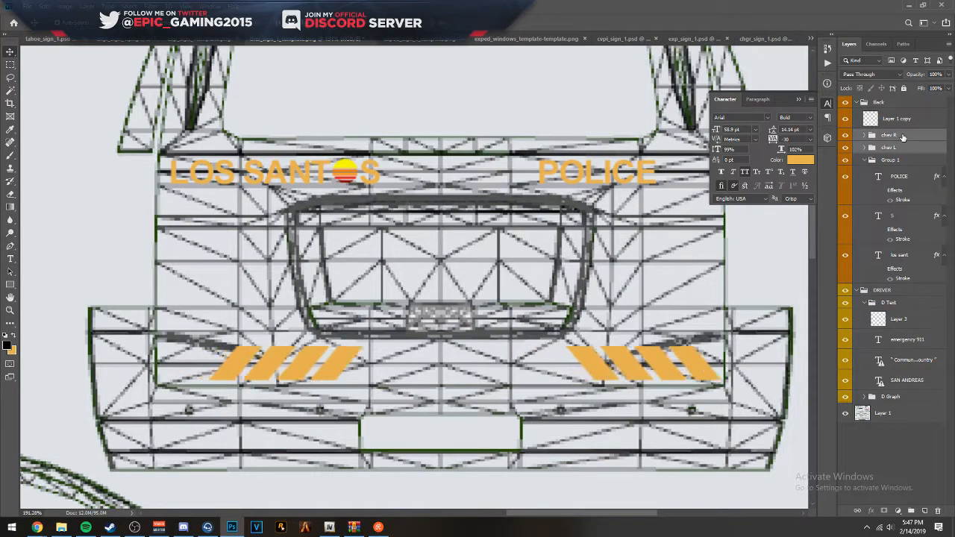
{"action": "key", "text": "shift+Left"}
{"action": "key", "text": "shift+Left"}
{"action": "key", "text": "shift+Left"}
{"action": "key", "text": "shift+Left"}
{"action": "key", "text": "shift+Left"}
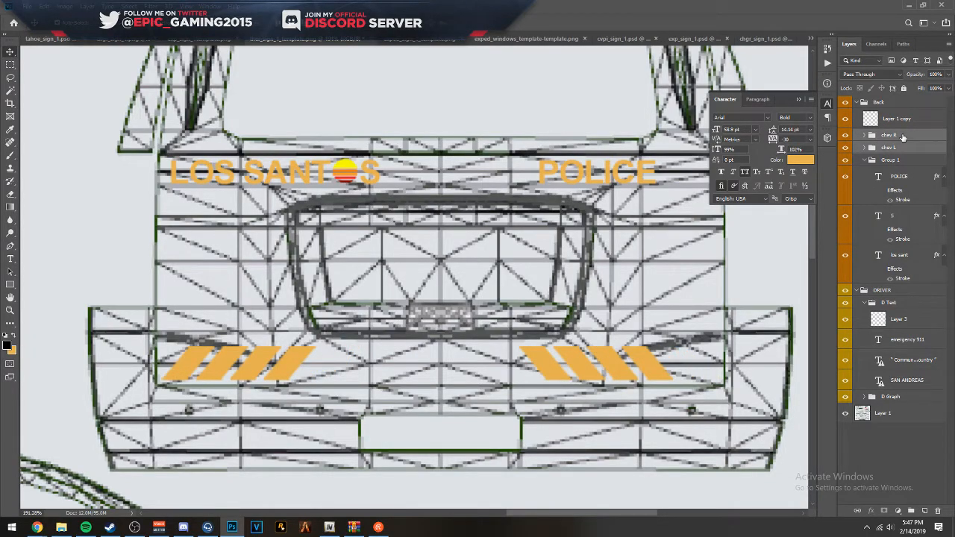
{"action": "key", "text": "Down"}
{"action": "key", "text": "Down"}
{"action": "key", "text": "Down"}
{"action": "key", "text": "Down"}
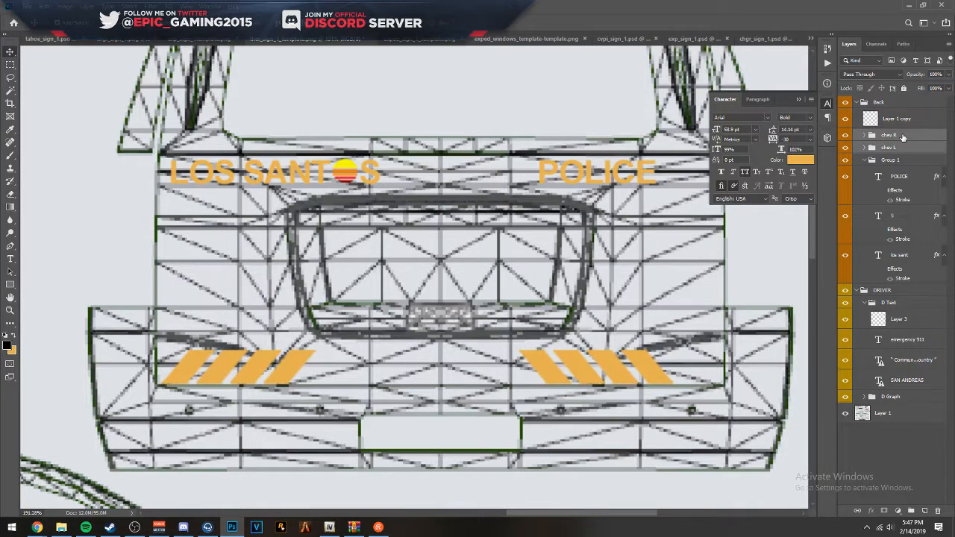
{"action": "key", "text": "Up"}
{"action": "key", "text": "Up"}
{"action": "key", "text": "Up"}
{"action": "key", "text": "Up"}
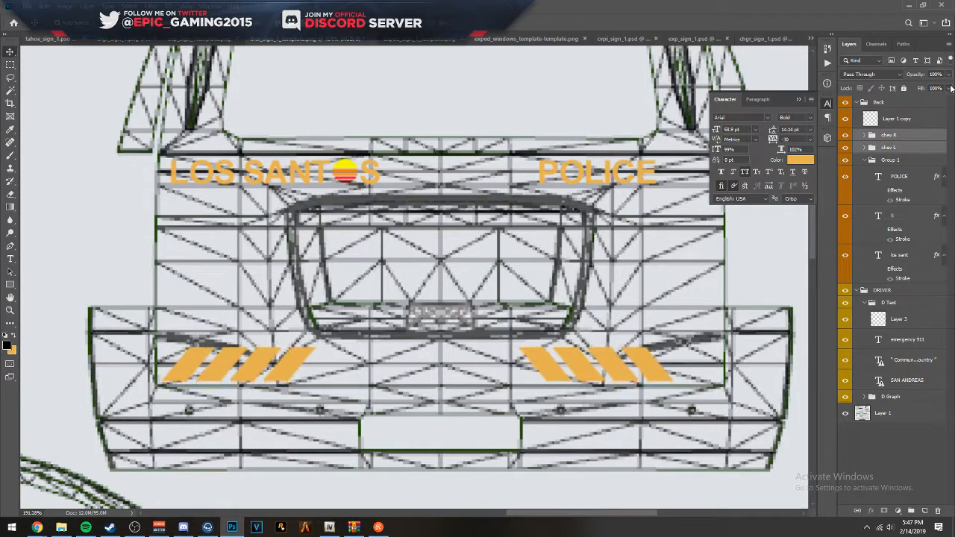
- Nudge the chev R group outward to the tailgate's right edge, mirroring the chev L group
{"action": "left_click", "coordinate": [908, 147], "text": "ctrl"}
{"action": "key", "text": "shift+Right"}
{"action": "key", "text": "shift+Right"}
{"action": "key", "text": "shift+Right"}
{"action": "key", "text": "shift+Right"}
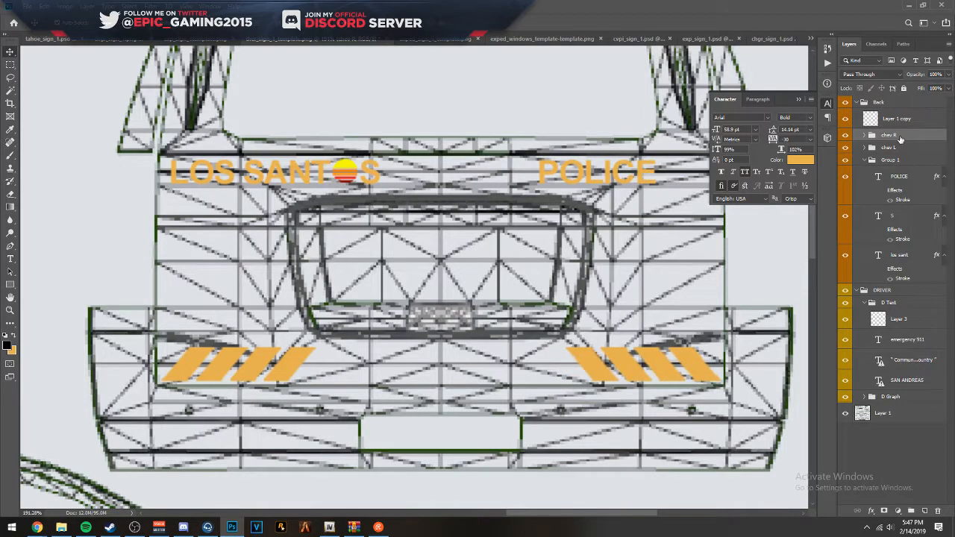
- Nudge the "los sant" and "S" text layers and the sunset emblem together slightly right along the tailgate
{"action": "scroll", "coordinate": [479, 132], "scroll_direction": "down", "scroll_amount": 3}
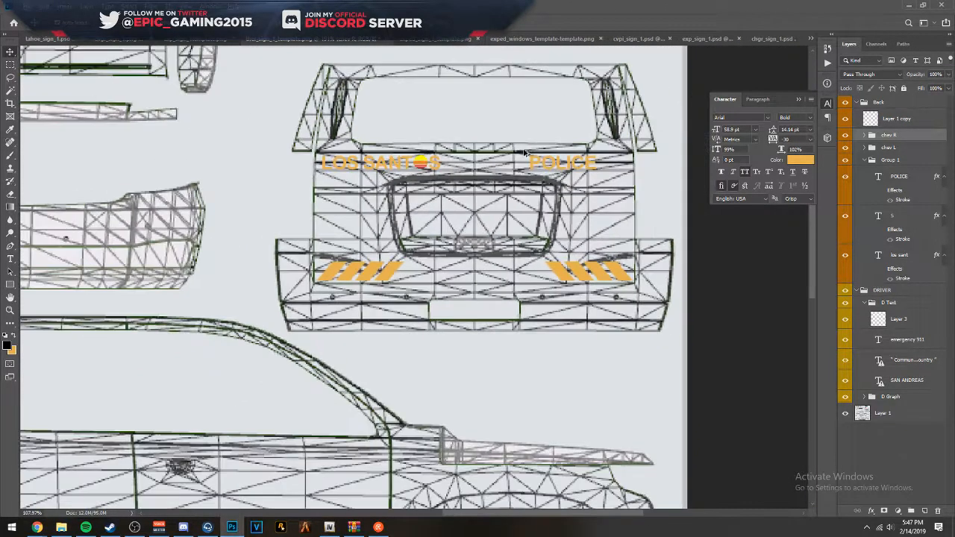
{"action": "scroll", "coordinate": [454, 117], "scroll_direction": "up", "scroll_amount": 2}
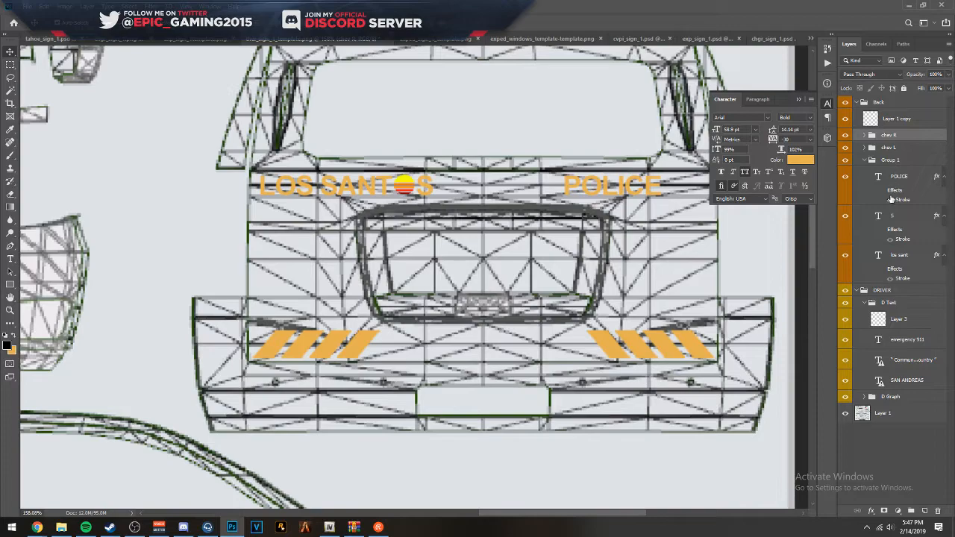
{"action": "left_click", "coordinate": [899, 255]}
{"action": "left_click", "coordinate": [895, 216], "text": "ctrl"}
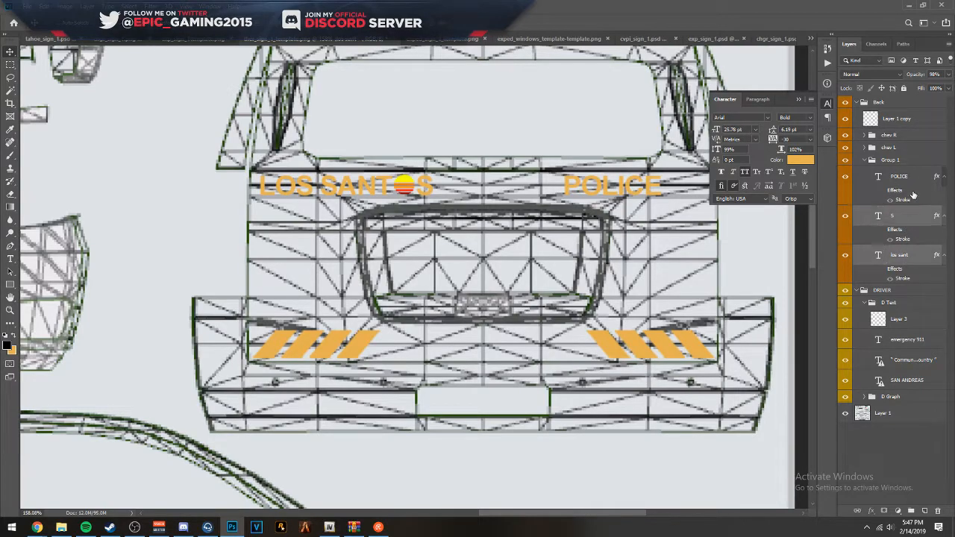
{"action": "left_click", "coordinate": [920, 120], "text": "ctrl"}
{"action": "key", "text": "Right"}
{"action": "key", "text": "Right"}
{"action": "key", "text": "Right"}
{"action": "key", "text": "Right"}
{"action": "key", "text": "Right"}
{"action": "key", "text": "Right"}
{"action": "key", "text": "Right"}
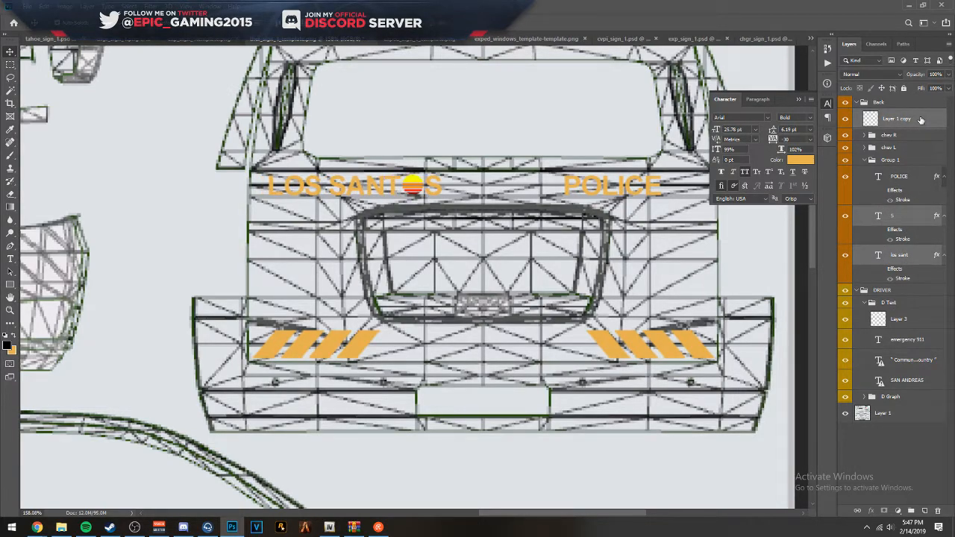
{"action": "left_click", "coordinate": [616, 191]}
- Lower the DRIVER group's opacity to 50% so the template lines show through the side stripe
{"action": "scroll", "coordinate": [612, 203], "scroll_direction": "down", "scroll_amount": 3}
{"action": "scroll", "coordinate": [612, 203], "scroll_direction": "down", "scroll_amount": 2}
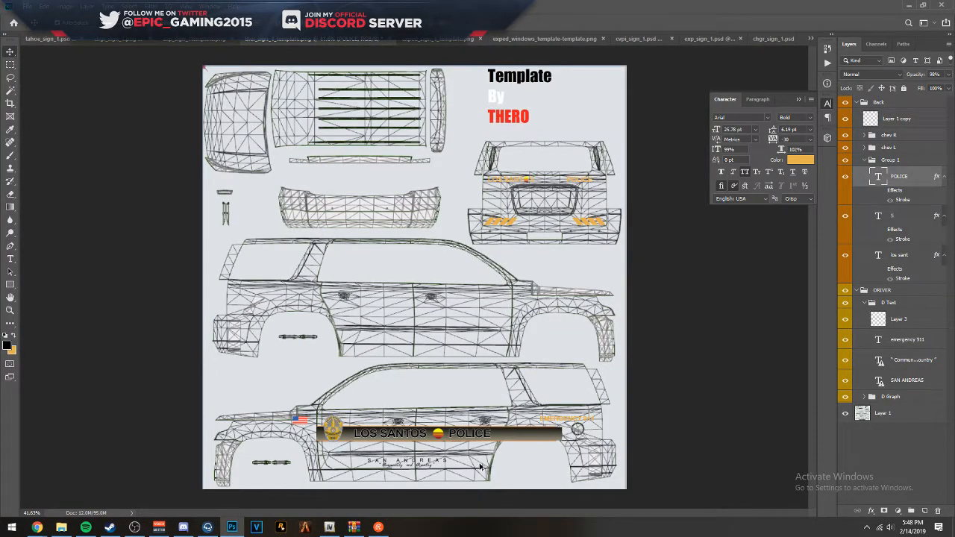
{"action": "scroll", "coordinate": [486, 464], "scroll_direction": "up", "scroll_amount": 5}
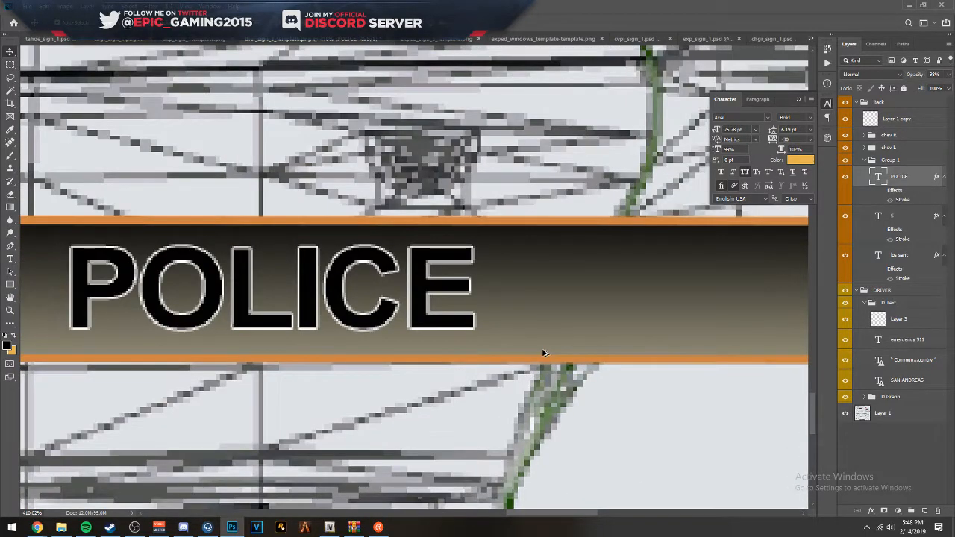
{"action": "scroll", "coordinate": [567, 353], "scroll_direction": "down", "scroll_amount": 4}
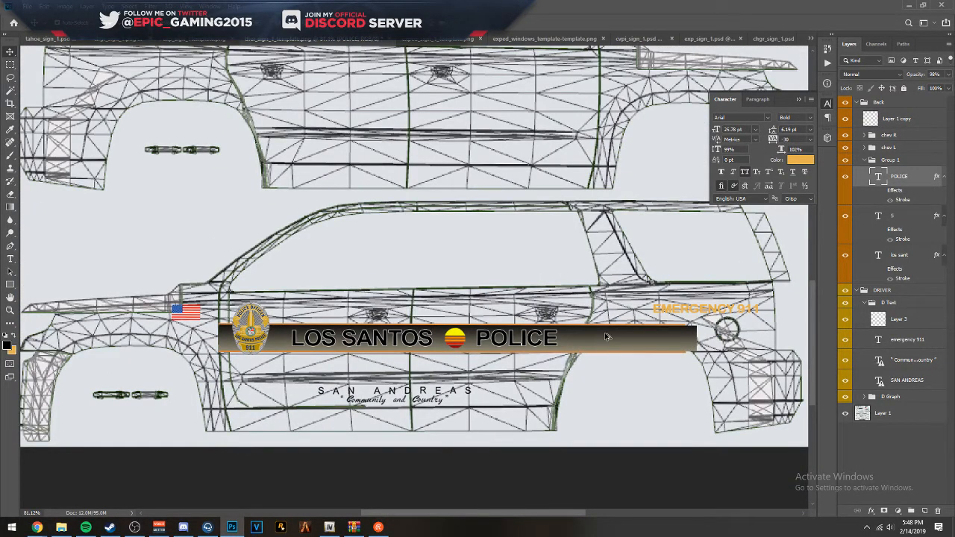
{"action": "scroll", "coordinate": [603, 340], "scroll_direction": "up", "scroll_amount": 4}
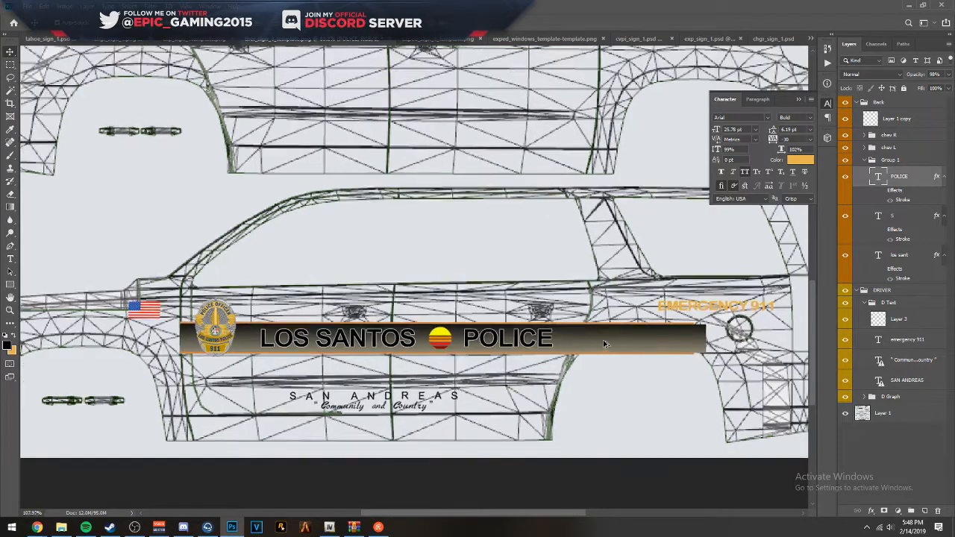
{"action": "scroll", "coordinate": [568, 338], "scroll_direction": "up", "scroll_amount": 2}
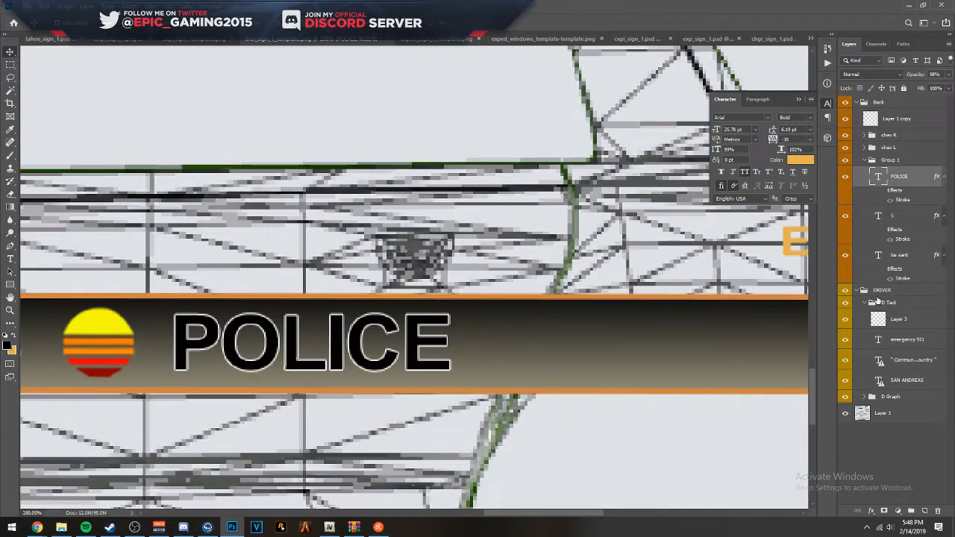
{"action": "left_click", "coordinate": [881, 291]}
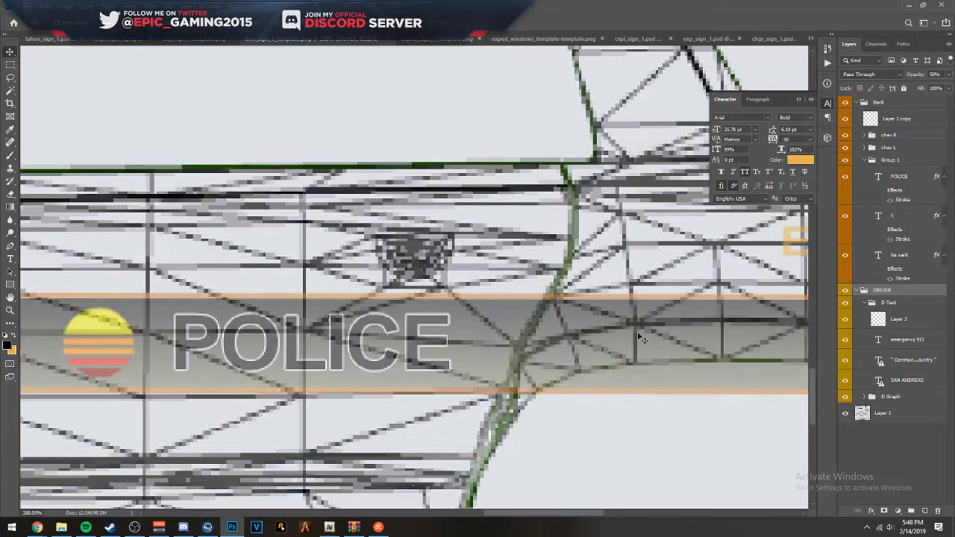
- Start a Pen tool path along the rear door's edge, from above the driver-side stripe to just below it
{"action": "scroll", "coordinate": [555, 387], "scroll_direction": "up", "scroll_amount": 2}
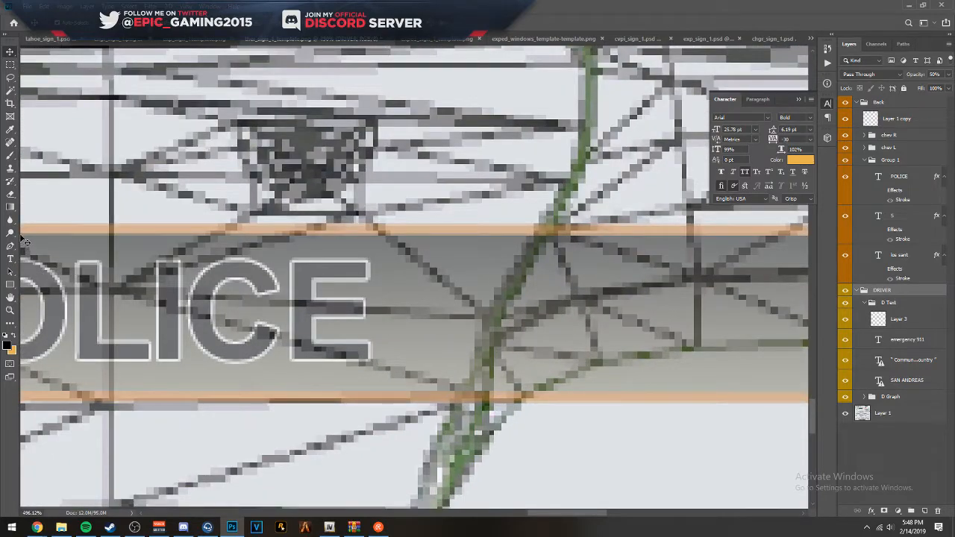
{"action": "scroll", "coordinate": [612, 226], "scroll_direction": "up", "scroll_amount": 2}
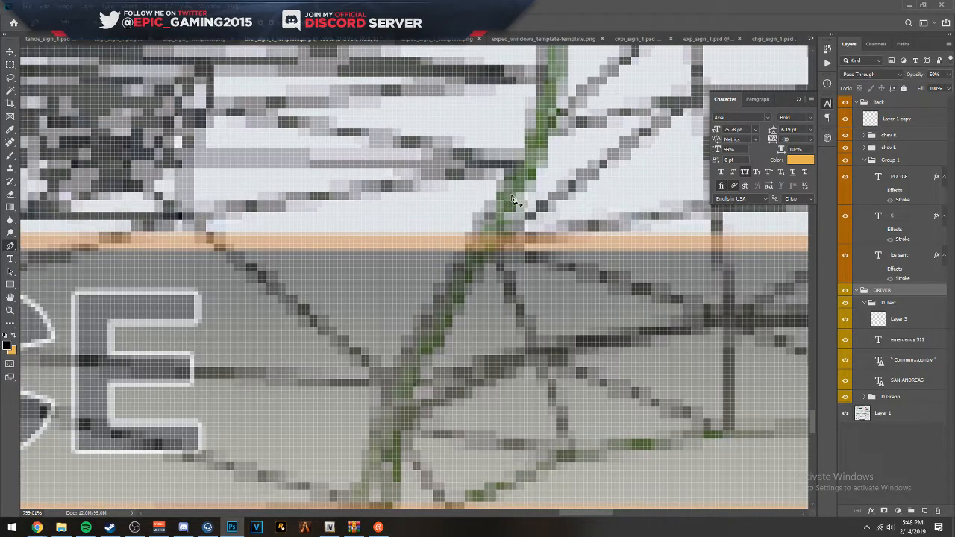
{"action": "left_click", "coordinate": [468, 270]}
{"action": "scroll", "coordinate": [466, 246], "scroll_direction": "down", "scroll_amount": 3}
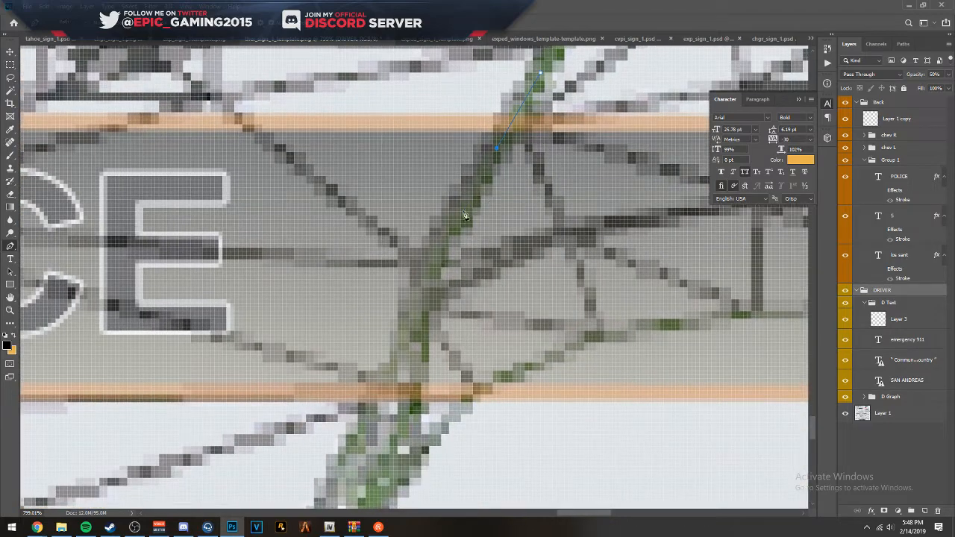
{"action": "scroll", "coordinate": [430, 295], "scroll_direction": "down", "scroll_amount": 3}
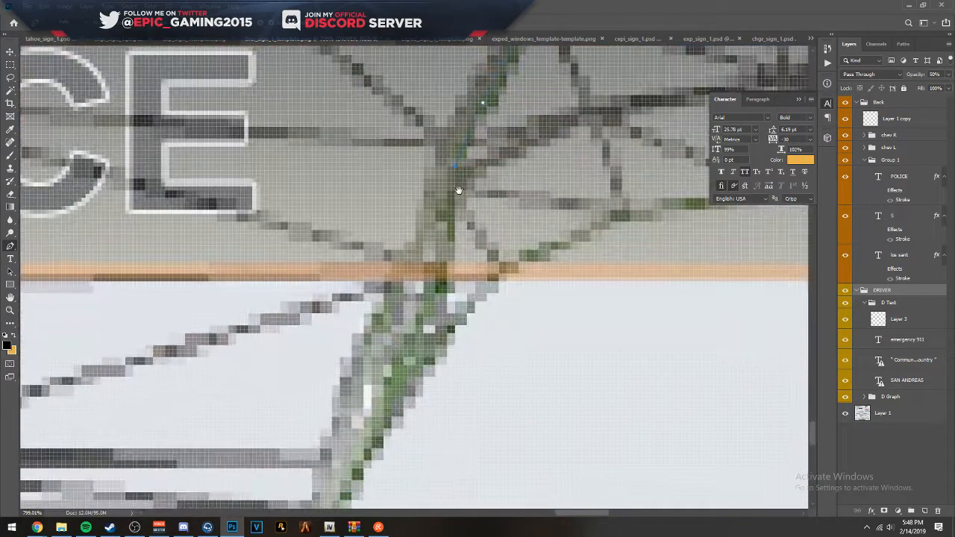
{"action": "scroll", "coordinate": [433, 259], "scroll_direction": "down", "scroll_amount": 3}
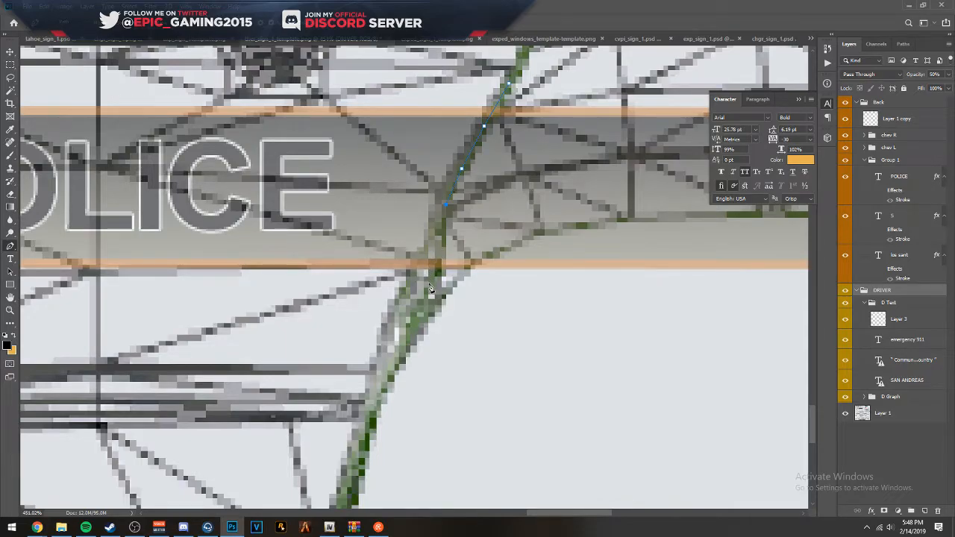
{"action": "left_click", "coordinate": [430, 263]}
{"action": "scroll", "coordinate": [435, 317], "scroll_direction": "down", "scroll_amount": 5}
{"action": "scroll", "coordinate": [462, 299], "scroll_direction": "up", "scroll_amount": 6}
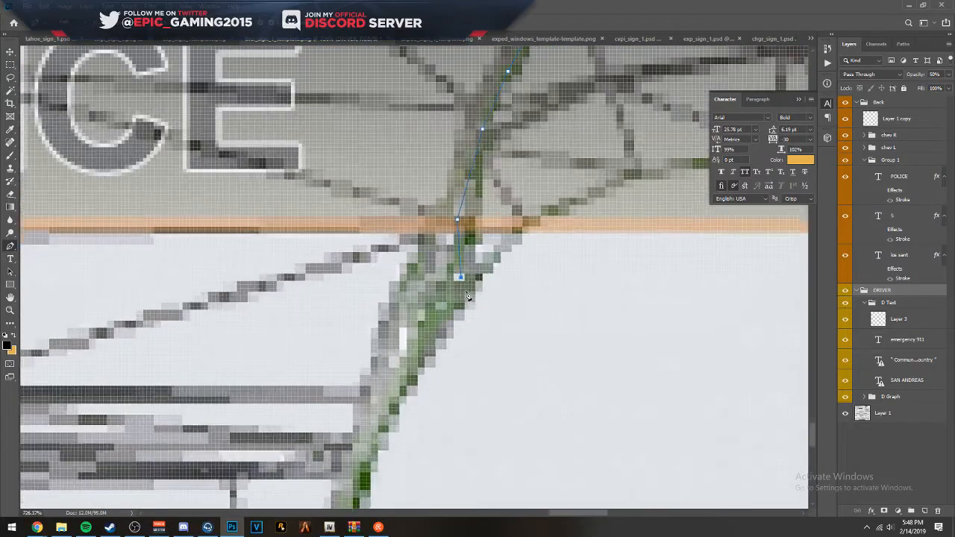
{"action": "scroll", "coordinate": [458, 332], "scroll_direction": "down", "scroll_amount": 4}
{"action": "scroll", "coordinate": [478, 330], "scroll_direction": "up", "scroll_amount": 2}
{"action": "scroll", "coordinate": [483, 328], "scroll_direction": "down", "scroll_amount": 1}
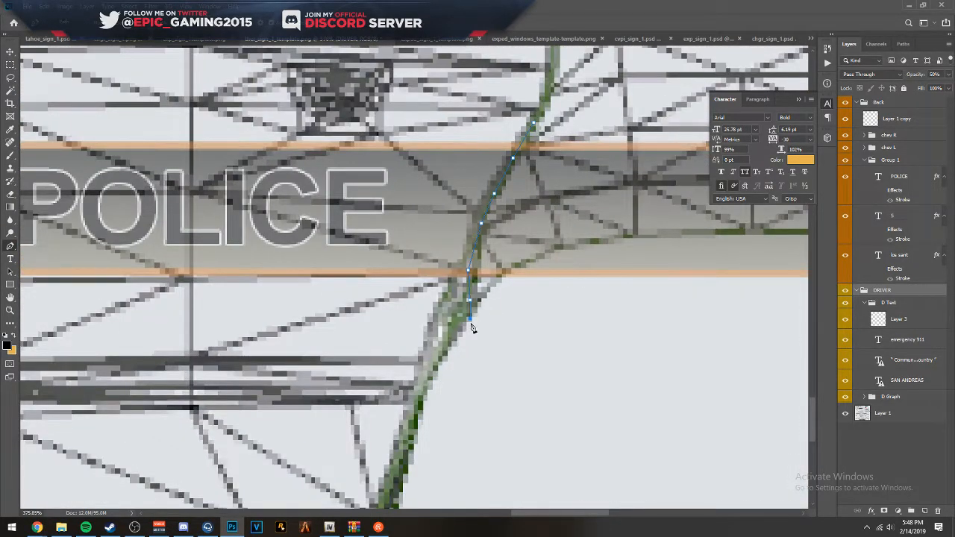
{"action": "scroll", "coordinate": [472, 328], "scroll_direction": "up", "scroll_amount": 4}
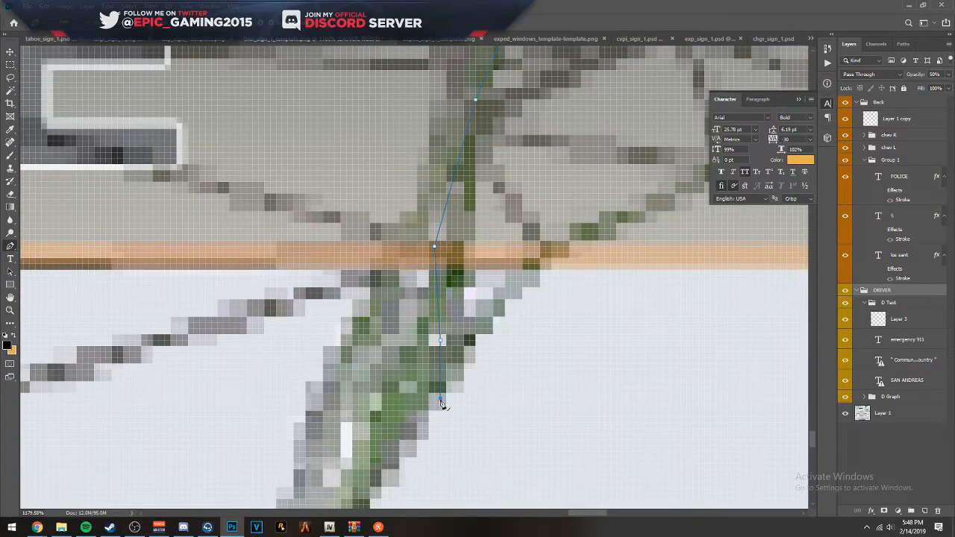
{"action": "scroll", "coordinate": [522, 405], "scroll_direction": "down", "scroll_amount": 5}
- Complete the pen path as a closed outline around the rear section of the driver-side stripe, spanning the rear wheel arch
{"action": "left_click", "coordinate": [549, 409]}
{"action": "left_click", "coordinate": [595, 389]}
{"action": "left_click", "coordinate": [668, 389]}
{"action": "left_click_drag", "start_coordinate": [694, 386], "coordinate": [271, 354]}
{"action": "left_click", "coordinate": [479, 363]}
{"action": "left_click", "coordinate": [561, 358]}
{"action": "left_click_drag", "start_coordinate": [570, 335], "coordinate": [571, 319]}
{"action": "left_click_drag", "start_coordinate": [575, 284], "coordinate": [569, 266]}
{"action": "left_click", "coordinate": [561, 233]}
{"action": "left_click_drag", "start_coordinate": [553, 206], "coordinate": [537, 203]}
{"action": "left_click_drag", "start_coordinate": [491, 203], "coordinate": [389, 207]}
{"action": "left_click", "coordinate": [179, 217]}
{"action": "left_click", "coordinate": [142, 214]}
- Create a new empty layer and move it above the Back group at the top of the layer stack
{"action": "right_click", "coordinate": [235, 241]}
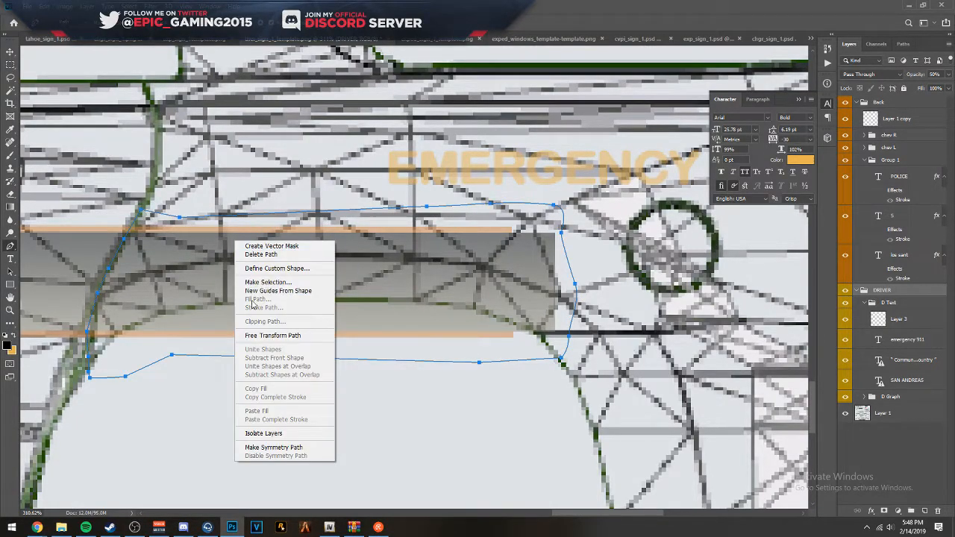
{"action": "left_click", "coordinate": [922, 340]}
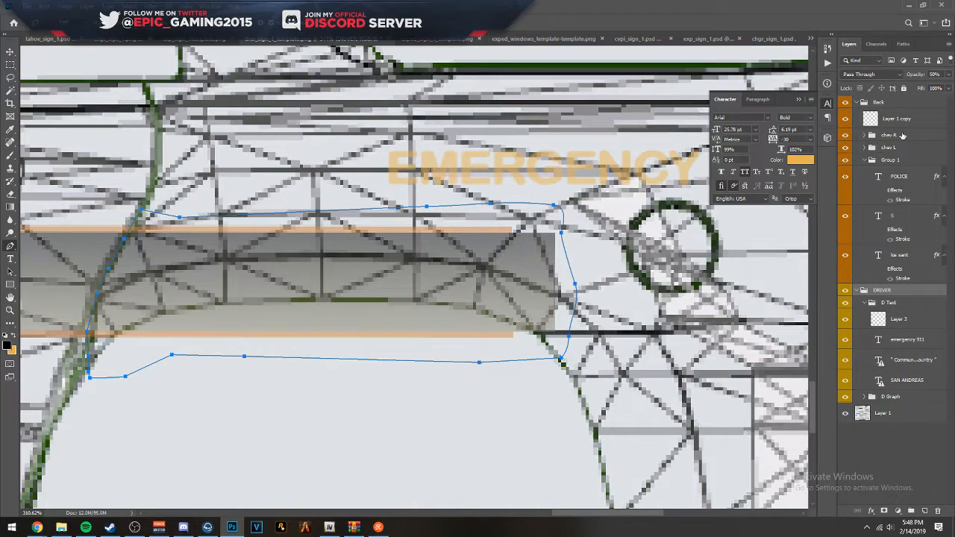
{"action": "left_click", "coordinate": [900, 123]}
{"action": "left_click", "coordinate": [924, 512]}
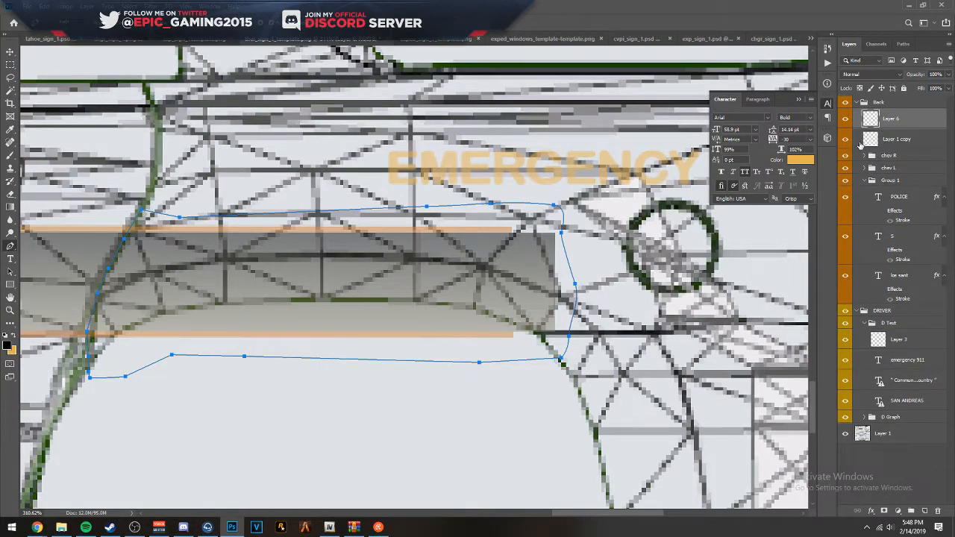
{"action": "left_click_drag", "start_coordinate": [890, 119], "coordinate": [891, 103]}
- Fill the rear stripe path with black at 100% opacity on the new layer
{"action": "right_click", "coordinate": [371, 266]}
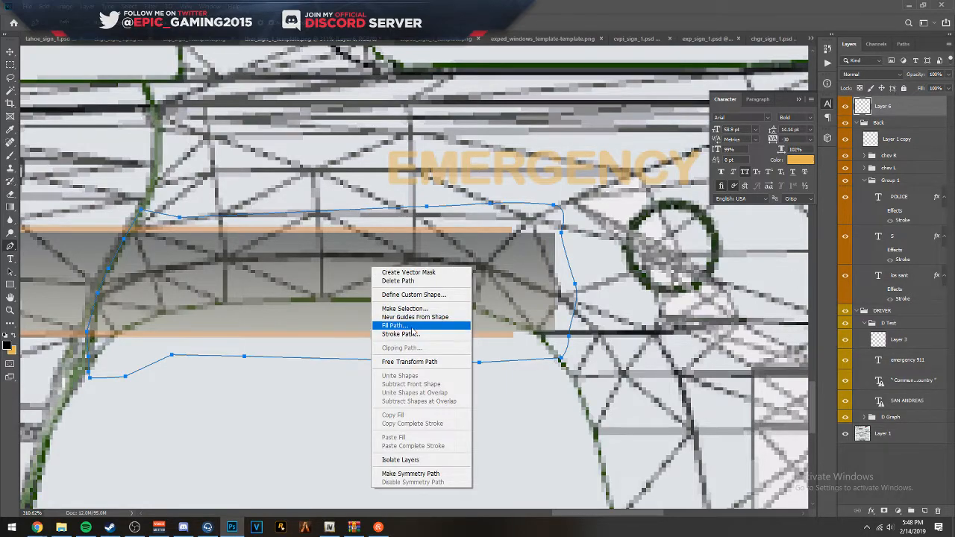
{"action": "left_click", "coordinate": [412, 327]}
{"action": "left_click", "coordinate": [383, 167]}
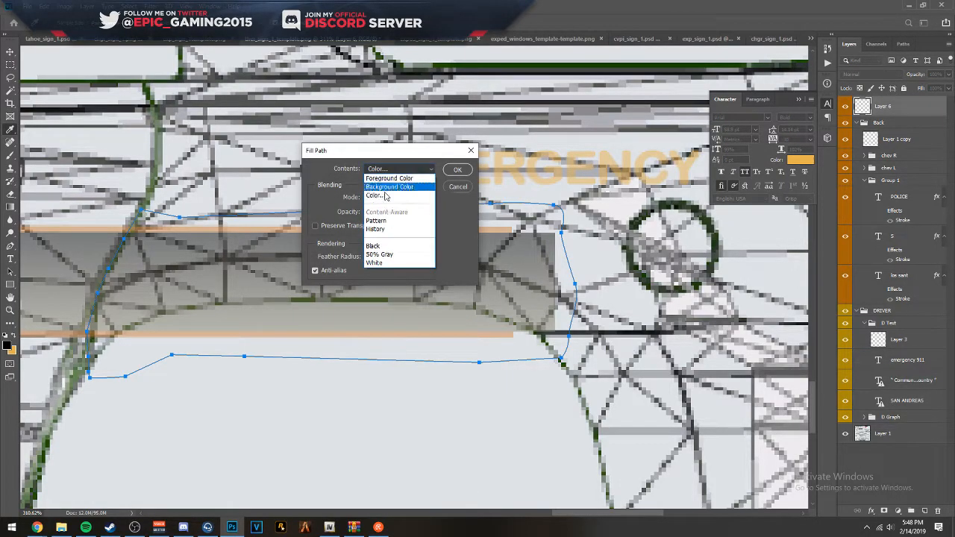
{"action": "left_click", "coordinate": [380, 196]}
{"action": "left_click", "coordinate": [638, 141]}
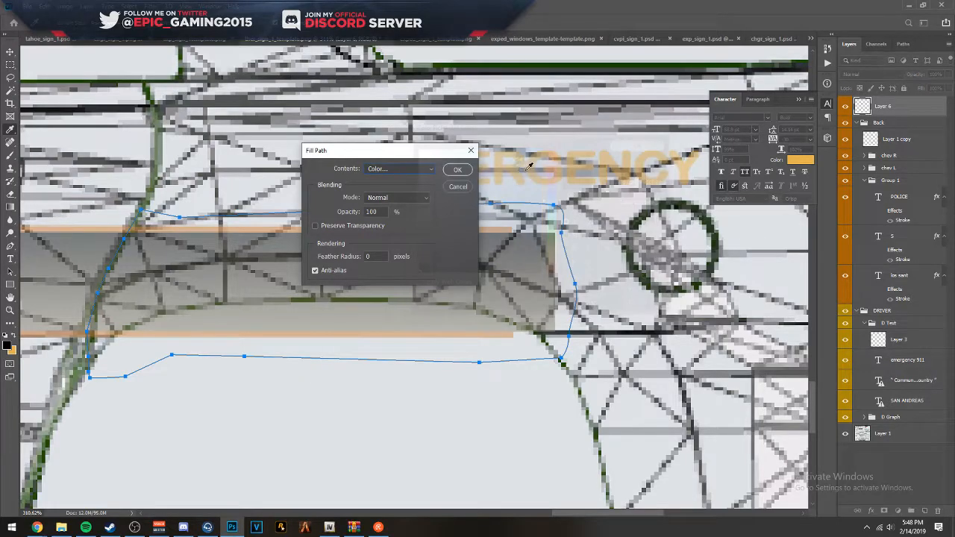
{"action": "left_click", "coordinate": [457, 172]}
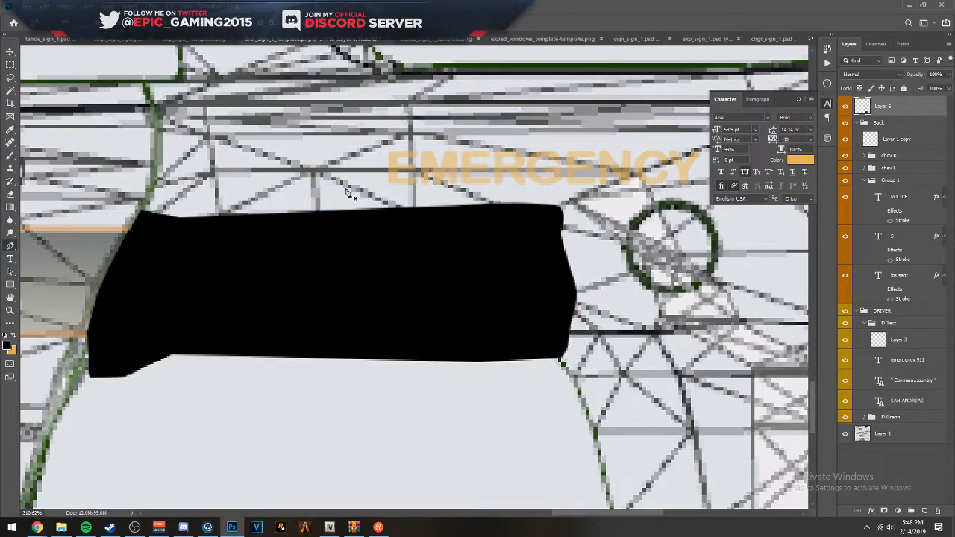
- Trace a narrow closed pen path along the front door edge, covering the driver-side stripe's front end beyond the seam
{"action": "scroll", "coordinate": [314, 194], "scroll_direction": "down", "scroll_amount": 20}
{"action": "scroll", "coordinate": [296, 424], "scroll_direction": "up", "scroll_amount": 20}
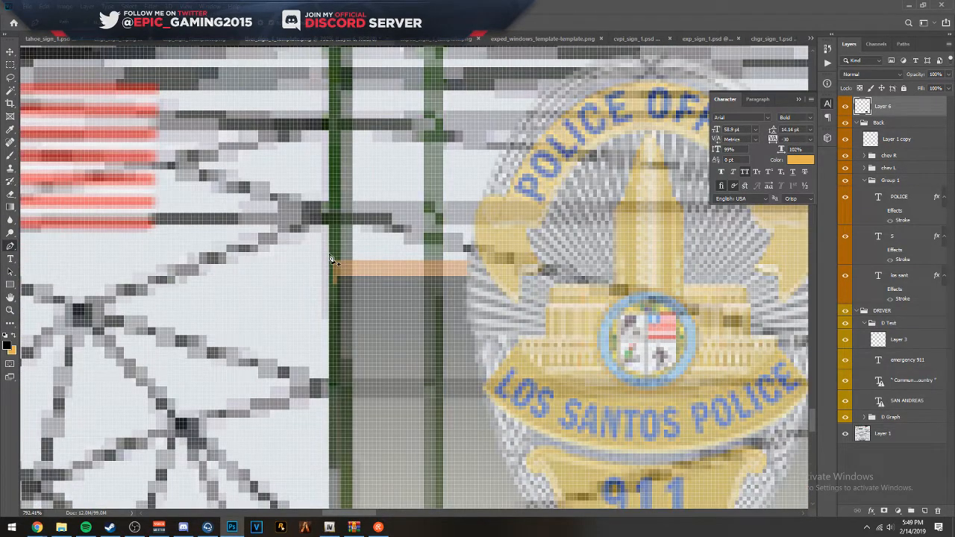
{"action": "scroll", "coordinate": [339, 273], "scroll_direction": "up", "scroll_amount": 6}
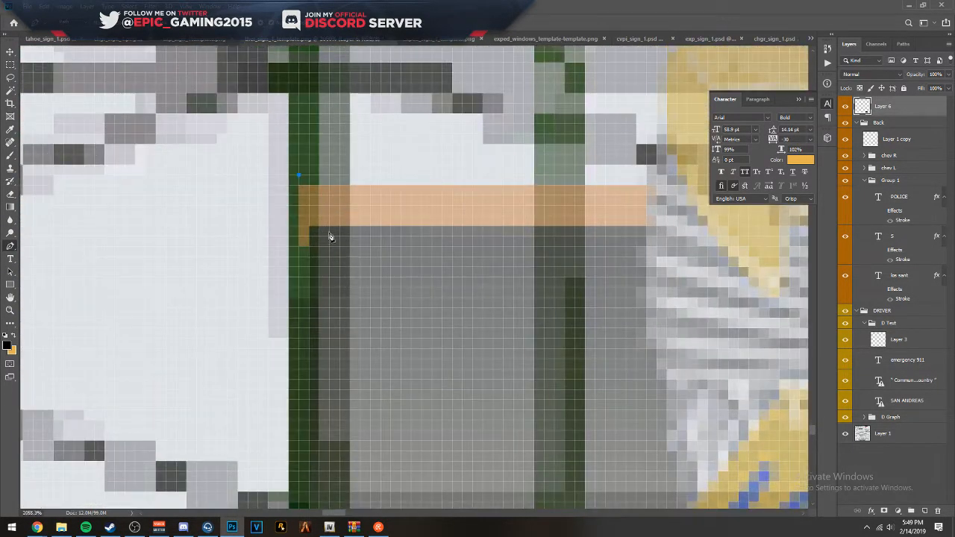
{"action": "left_click_drag", "start_coordinate": [332, 249], "coordinate": [319, 172]}
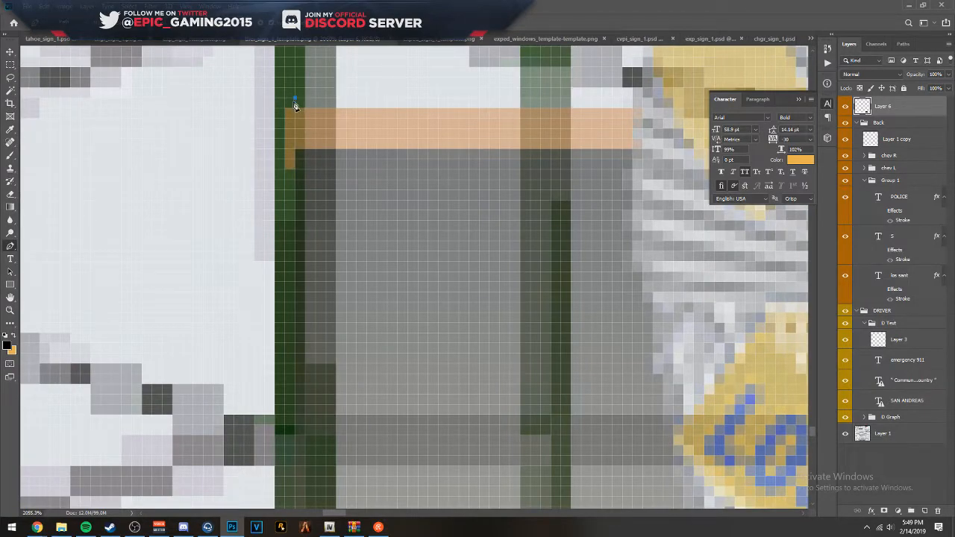
{"action": "scroll", "coordinate": [341, 411], "scroll_direction": "down", "scroll_amount": 3}
{"action": "scroll", "coordinate": [341, 222], "scroll_direction": "down", "scroll_amount": 5}
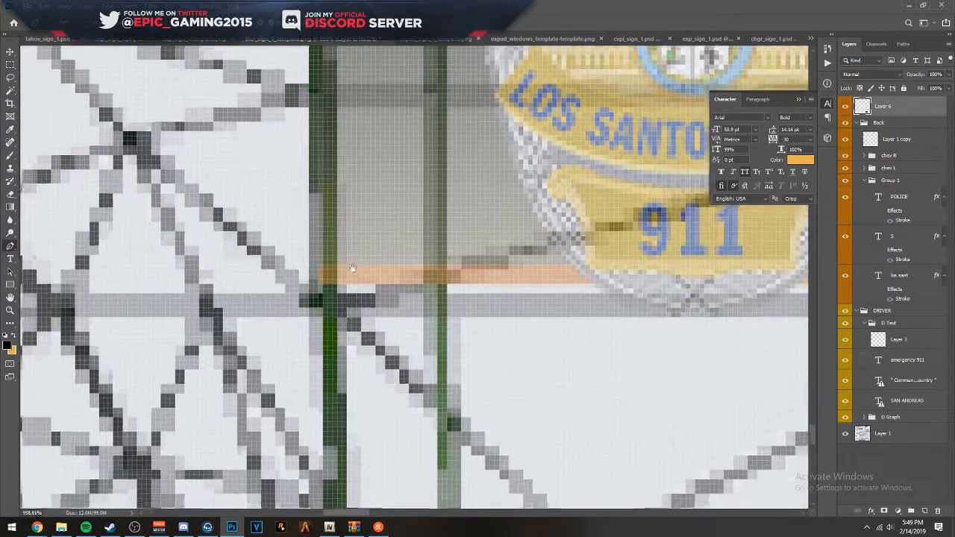
{"action": "scroll", "coordinate": [352, 268], "scroll_direction": "down", "scroll_amount": 1}
{"action": "scroll", "coordinate": [331, 237], "scroll_direction": "down", "scroll_amount": 3}
{"action": "scroll", "coordinate": [330, 233], "scroll_direction": "up", "scroll_amount": 3}
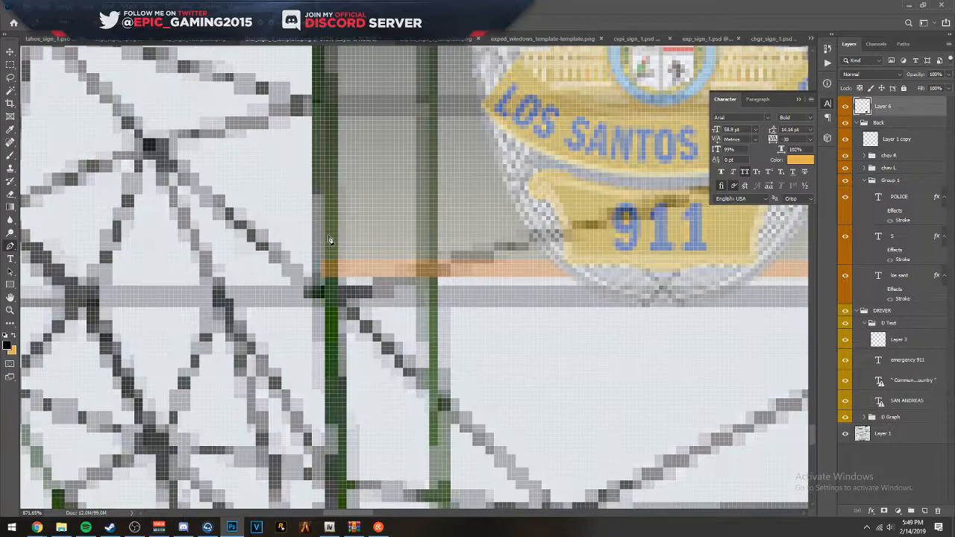
{"action": "scroll", "coordinate": [331, 242], "scroll_direction": "down", "scroll_amount": 2}
{"action": "scroll", "coordinate": [331, 246], "scroll_direction": "up", "scroll_amount": 3}
{"action": "scroll", "coordinate": [335, 316], "scroll_direction": "up", "scroll_amount": 1}
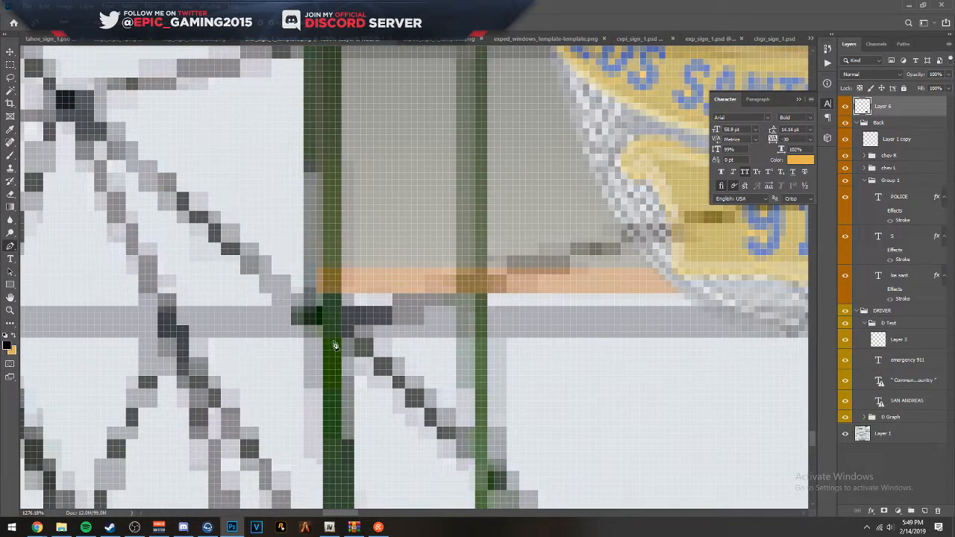
{"action": "left_click", "coordinate": [332, 347]}
{"action": "left_click", "coordinate": [277, 338]}
{"action": "left_click", "coordinate": [284, 94]}
{"action": "left_click_drag", "start_coordinate": [298, 85], "coordinate": [283, 388]}
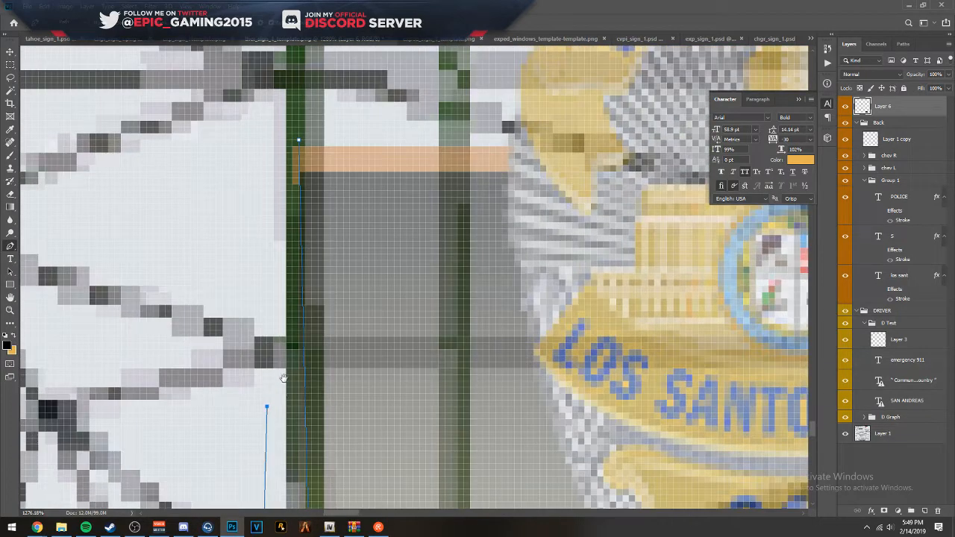
{"action": "left_click", "coordinate": [273, 133]}
{"action": "left_click", "coordinate": [299, 142]}
- Fill the narrow path at the stripe's front end with black
{"action": "right_click", "coordinate": [282, 162]}
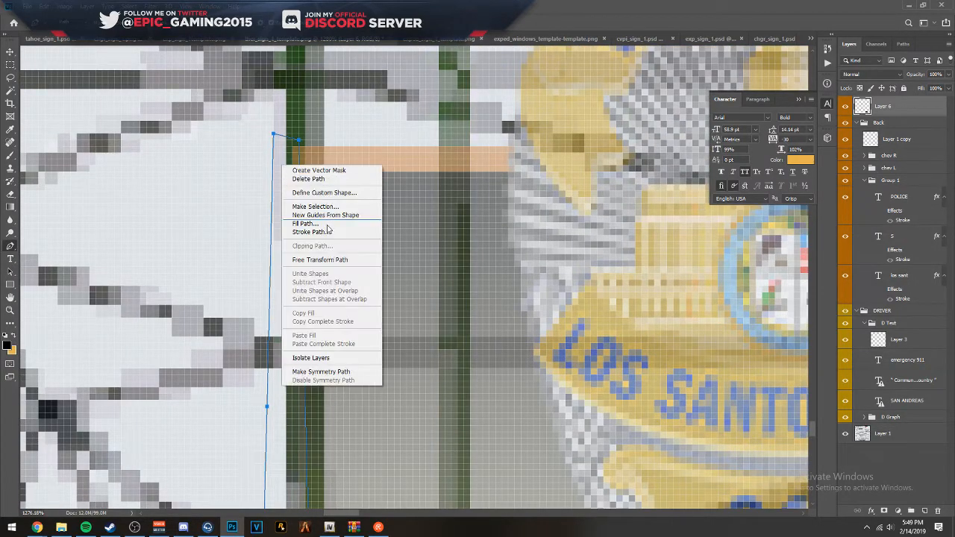
{"action": "left_click", "coordinate": [320, 215]}
{"action": "key", "text": "Return"}
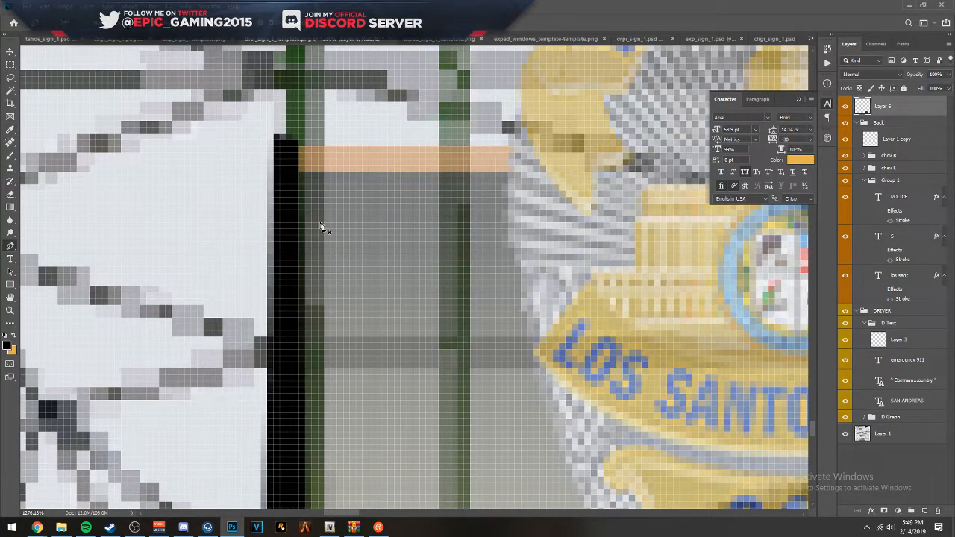
- Restore the DRIVER group's opacity to 100% and duplicate the group under the name "pass"
{"action": "scroll", "coordinate": [319, 229], "scroll_direction": "down", "scroll_amount": 10}
{"action": "scroll", "coordinate": [381, 241], "scroll_direction": "down", "scroll_amount": 4}
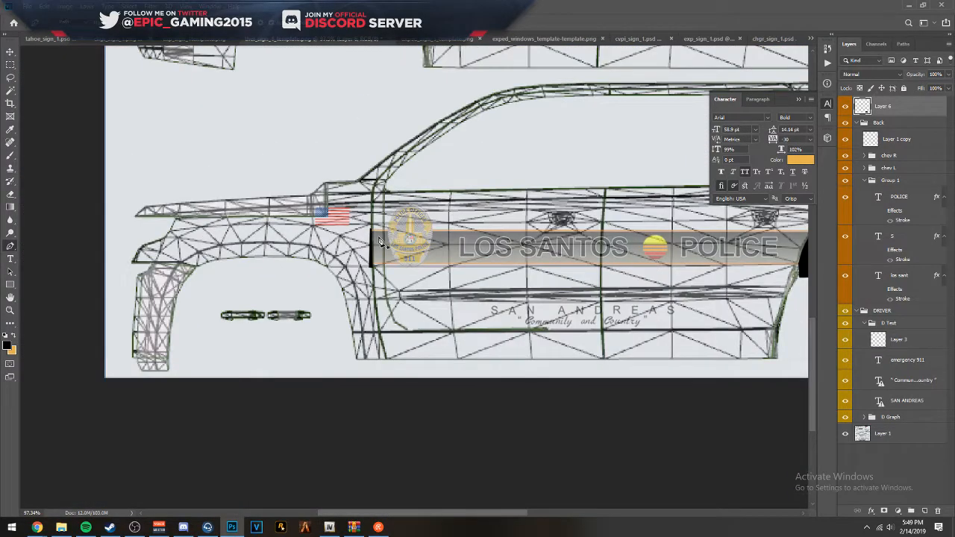
{"action": "scroll", "coordinate": [397, 241], "scroll_direction": "down", "scroll_amount": 2}
{"action": "scroll", "coordinate": [414, 279], "scroll_direction": "up", "scroll_amount": 1}
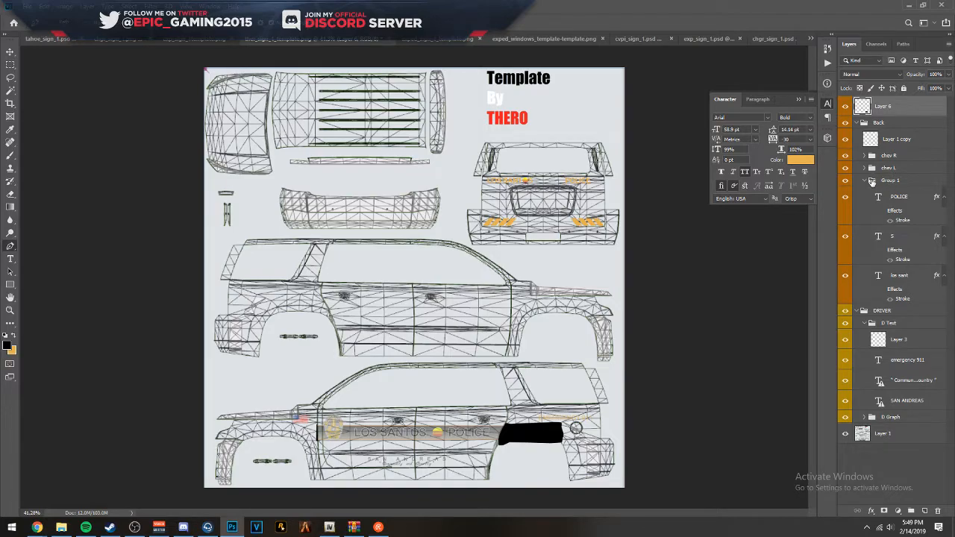
{"action": "left_click", "coordinate": [870, 181]}
{"action": "left_click", "coordinate": [874, 193]}
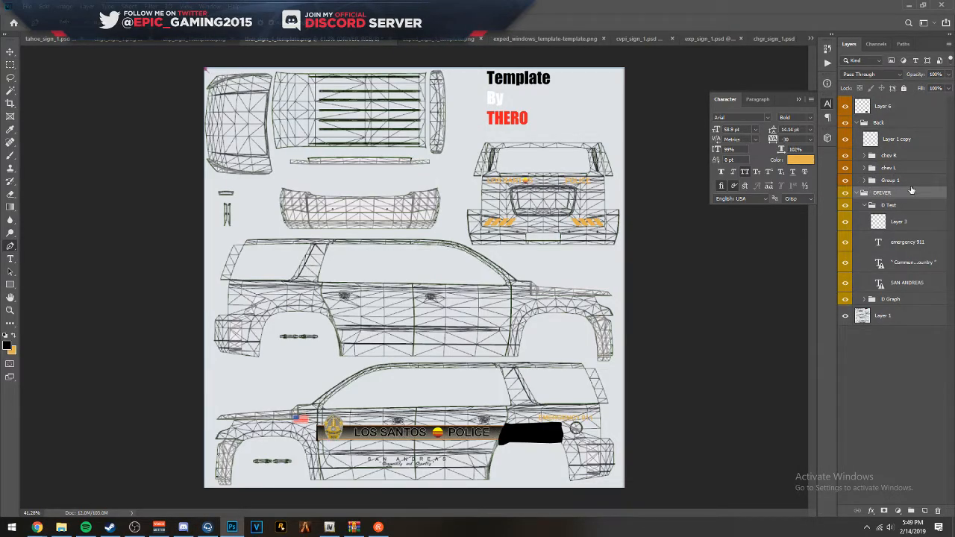
{"action": "right_click", "coordinate": [903, 191]}
{"action": "left_click", "coordinate": [843, 168]}
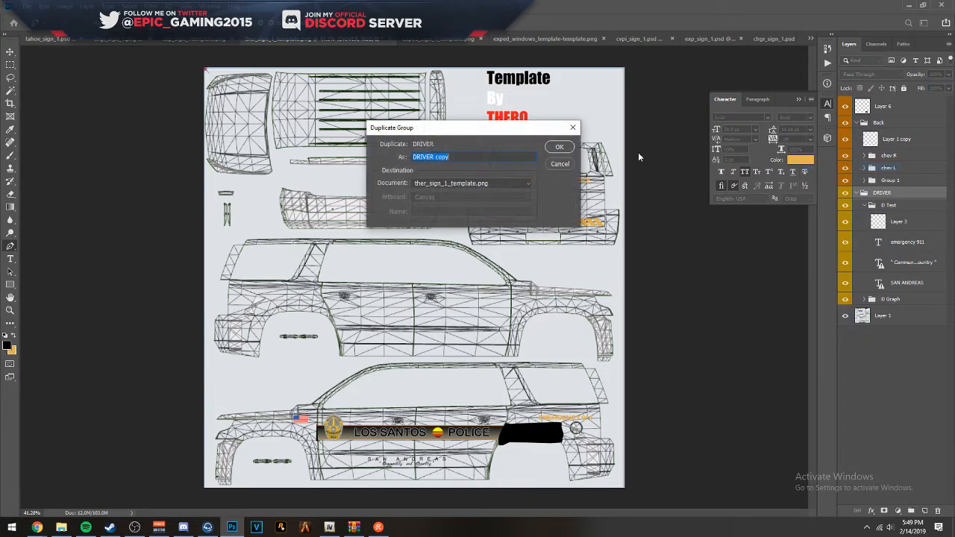
{"action": "type", "text": "pass"}
{"action": "key", "text": "Return"}
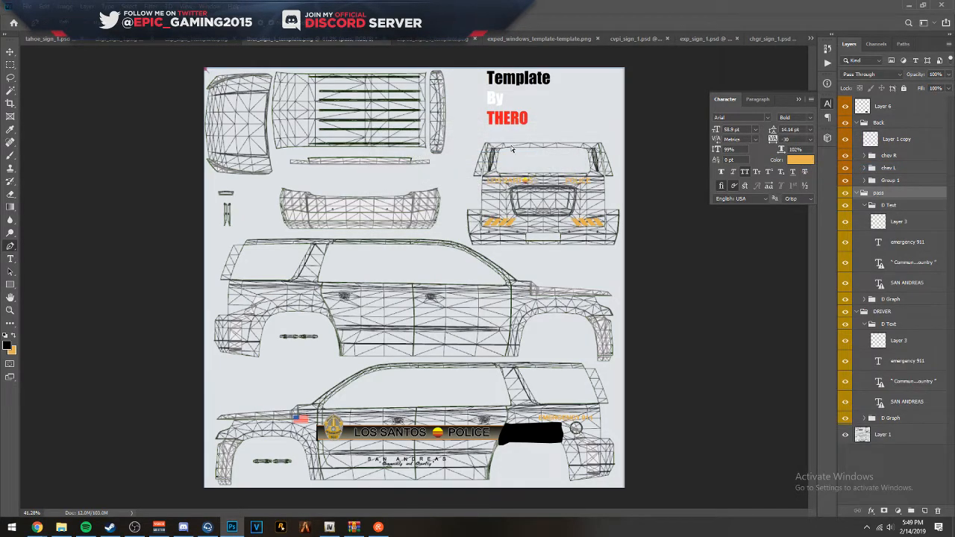
- Flip the pass group horizontally and move it up onto the passenger-side view of the template
{"action": "key", "text": "ctrl+t"}
{"action": "left_click", "coordinate": [539, 209]}
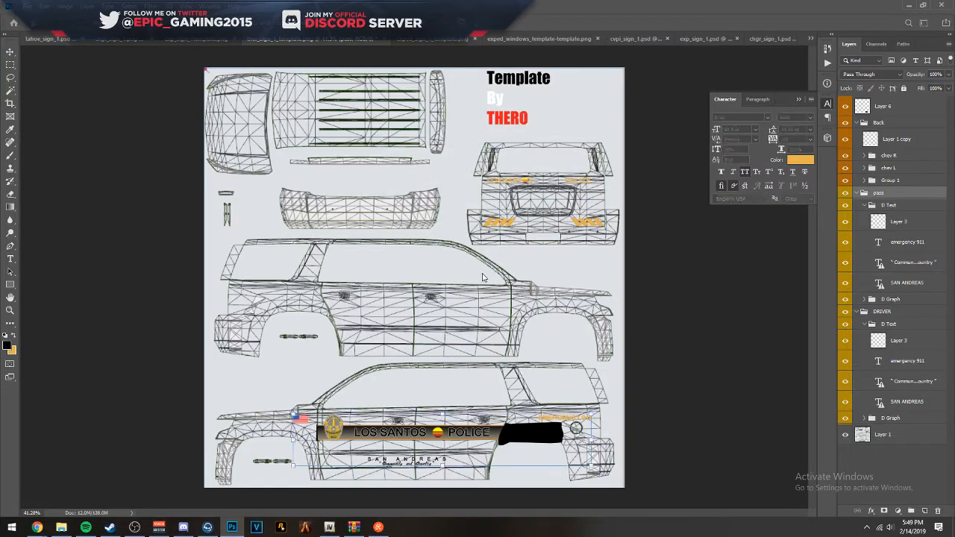
{"action": "right_click", "coordinate": [449, 445]}
{"action": "left_click", "coordinate": [453, 424]}
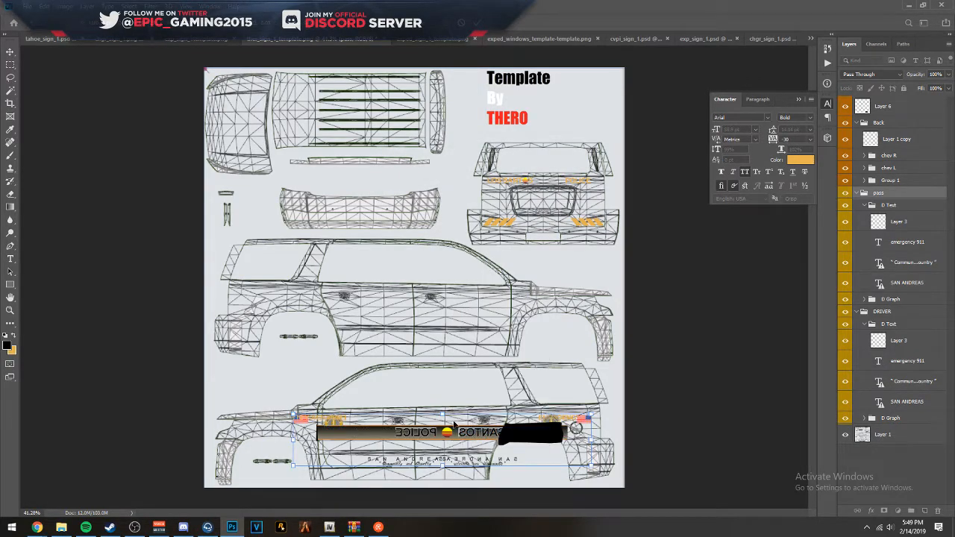
{"action": "left_click_drag", "start_coordinate": [438, 435], "coordinate": [386, 313]}
- Align the pass group's stripe end with the front door edge, nudge the group slightly down, and apply the transform
{"action": "scroll", "coordinate": [517, 324], "scroll_direction": "up", "scroll_amount": 5}
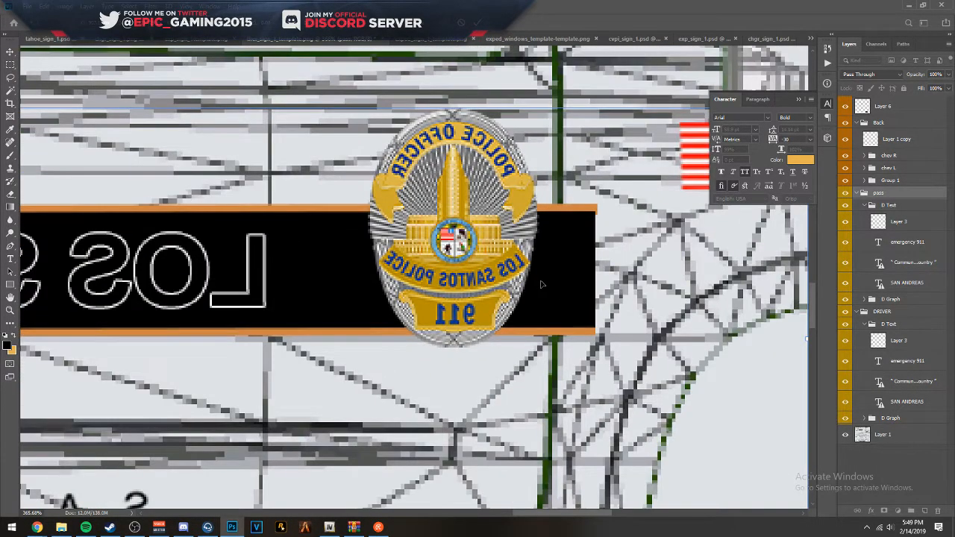
{"action": "left_click_drag", "start_coordinate": [547, 278], "coordinate": [508, 274]}
{"action": "left_click_drag", "start_coordinate": [392, 273], "coordinate": [773, 353]}
{"action": "left_click_drag", "start_coordinate": [329, 293], "coordinate": [764, 265]}
{"action": "left_click_drag", "start_coordinate": [195, 275], "coordinate": [663, 268]}
{"action": "left_click_drag", "start_coordinate": [346, 256], "coordinate": [468, 275]}
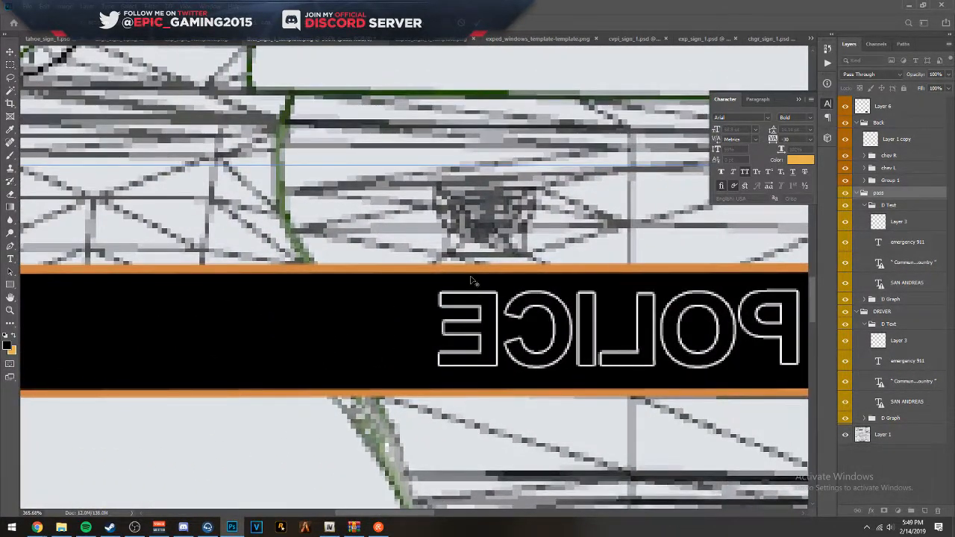
{"action": "scroll", "coordinate": [465, 275], "scroll_direction": "down", "scroll_amount": 5}
{"action": "scroll", "coordinate": [465, 276], "scroll_direction": "down", "scroll_amount": 2}
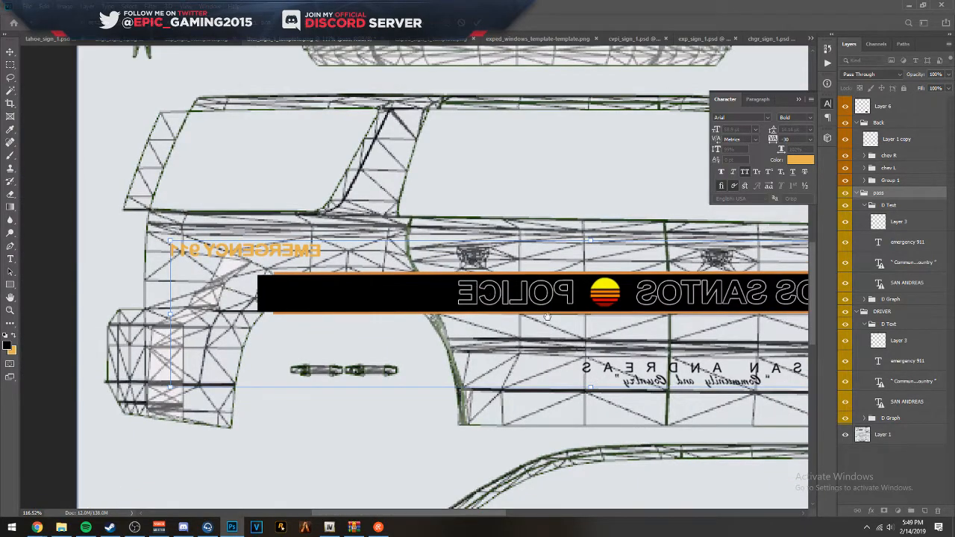
{"action": "left_click_drag", "start_coordinate": [569, 351], "coordinate": [515, 299]}
{"action": "left_click_drag", "start_coordinate": [437, 287], "coordinate": [476, 400]}
{"action": "left_click_drag", "start_coordinate": [426, 217], "coordinate": [464, 358]}
{"action": "left_click_drag", "start_coordinate": [232, 229], "coordinate": [288, 331]}
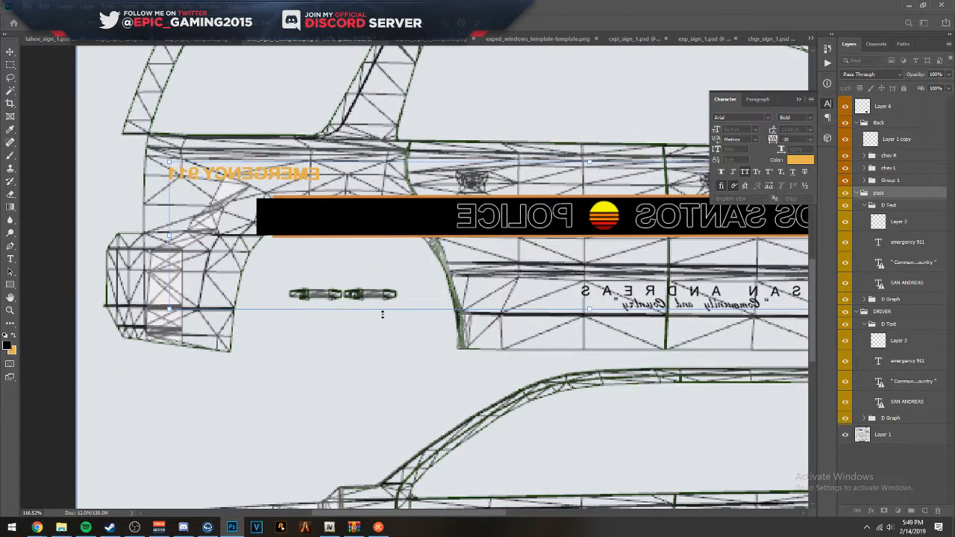
{"action": "left_click_drag", "start_coordinate": [580, 398], "coordinate": [316, 318]}
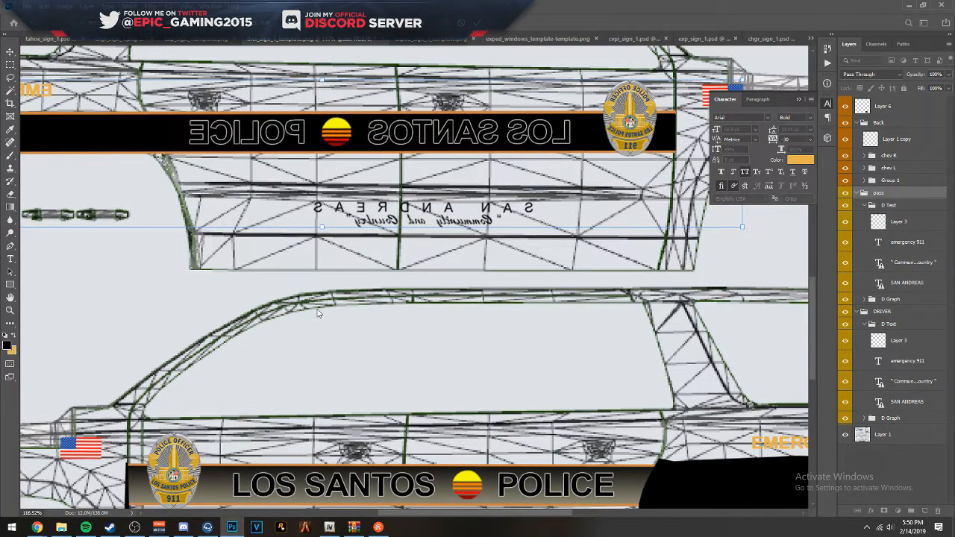
{"action": "key", "text": "Down"}
{"action": "key", "text": "Down"}
{"action": "key", "text": "Down"}
{"action": "key", "text": "Down"}
{"action": "key", "text": "Down"}
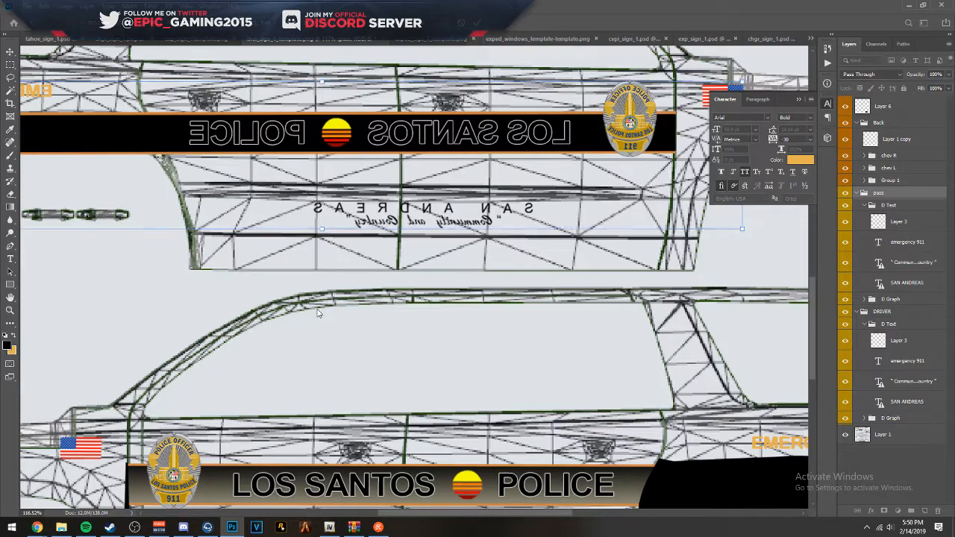
{"action": "left_click_drag", "start_coordinate": [440, 378], "coordinate": [419, 358]}
{"action": "key", "text": "Down"}
{"action": "key", "text": "Down"}
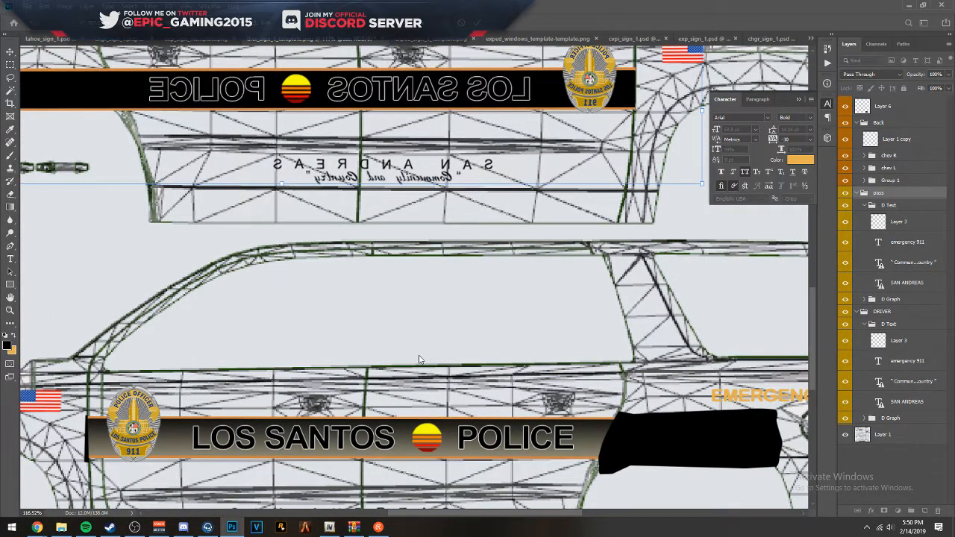
{"action": "key", "text": "Down"}
{"action": "key", "text": "Return"}
- Flip the pass group's "EMERGENCY 911" text horizontally so it reads correctly on the rear quarter panel
{"action": "left_click_drag", "start_coordinate": [214, 179], "coordinate": [539, 358]}
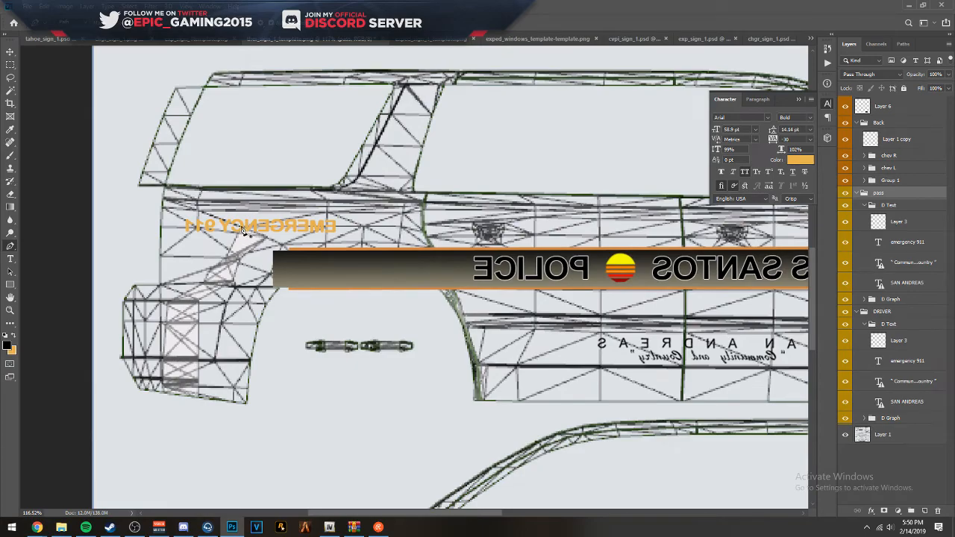
{"action": "scroll", "coordinate": [246, 230], "scroll_direction": "up", "scroll_amount": 3}
{"action": "left_click", "coordinate": [11, 56]}
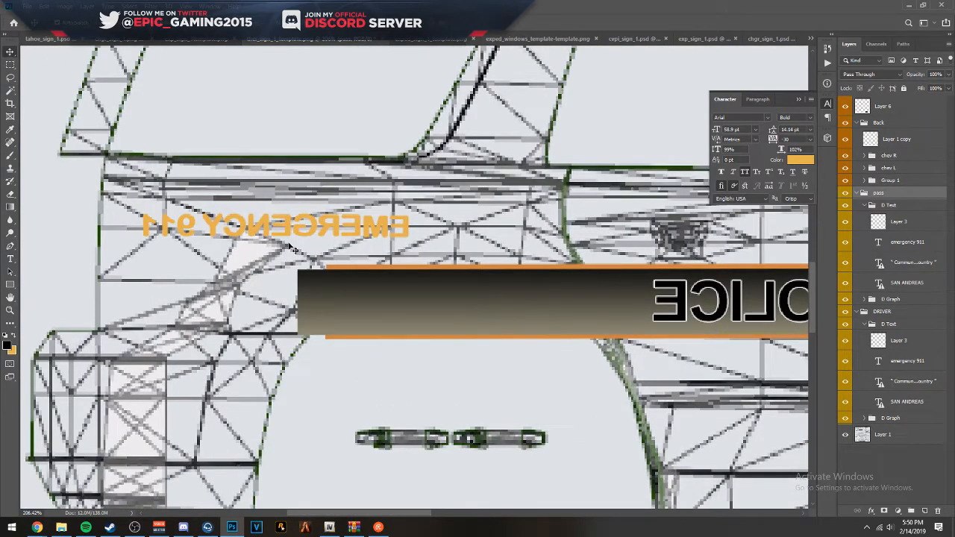
{"action": "left_click", "coordinate": [249, 225]}
{"action": "key", "text": "ctrl+t"}
{"action": "right_click", "coordinate": [245, 225]}
{"action": "left_click", "coordinate": [288, 348]}
{"action": "key", "text": "Return"}
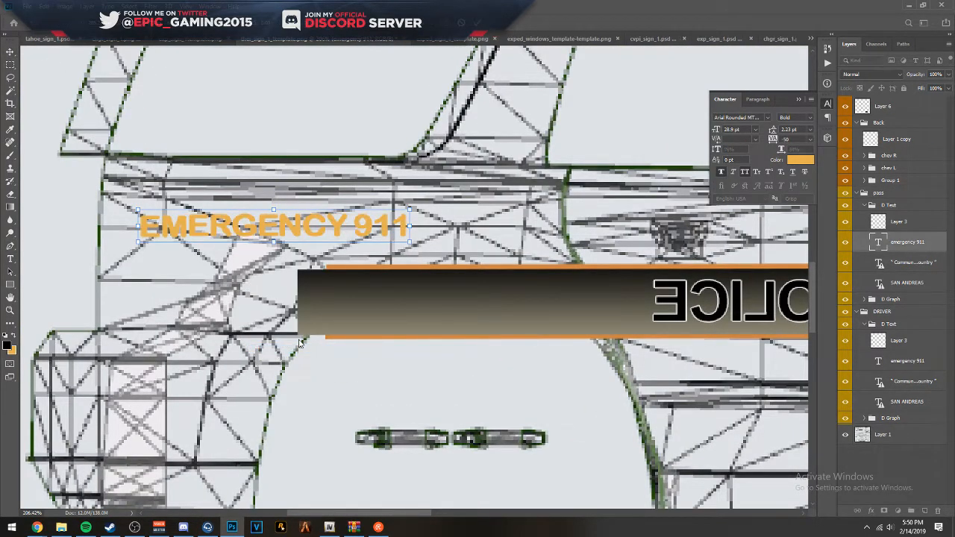
- Flip the pass group's "SAN ANDREAS" and "Community and Country" text layers horizontally together, keeping their existing pixel data
{"action": "left_click_drag", "start_coordinate": [576, 301], "coordinate": [319, 248]}
{"action": "left_click_drag", "start_coordinate": [622, 238], "coordinate": [251, 257]}
{"action": "left_click", "coordinate": [490, 200]}
{"action": "left_click_drag", "start_coordinate": [78, 298], "coordinate": [541, 203]}
{"action": "left_click", "coordinate": [451, 301]}
{"action": "key", "text": "ctrl+t"}
{"action": "left_click", "coordinate": [547, 212]}
{"action": "key", "text": "Return"}
{"action": "left_click", "coordinate": [924, 268], "text": "shift"}
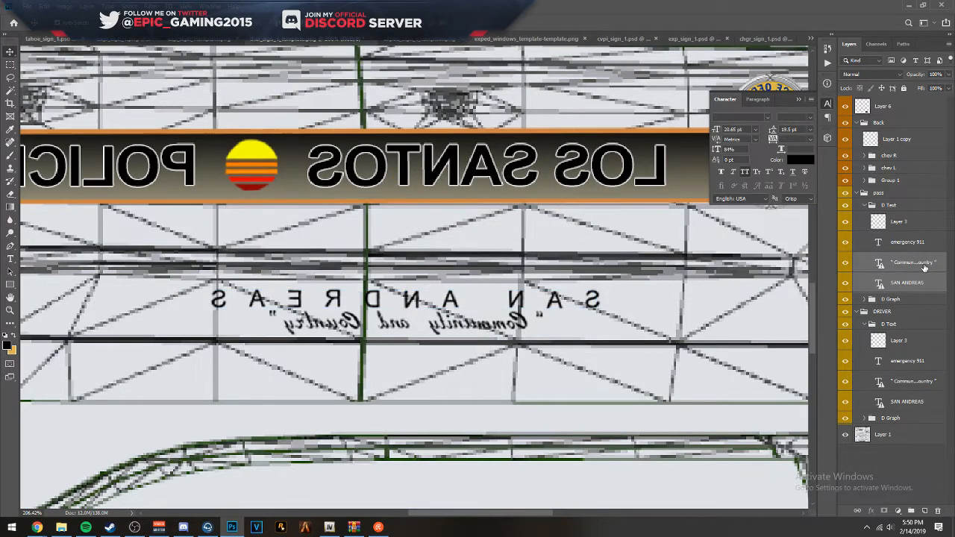
{"action": "key", "text": "ctrl+t"}
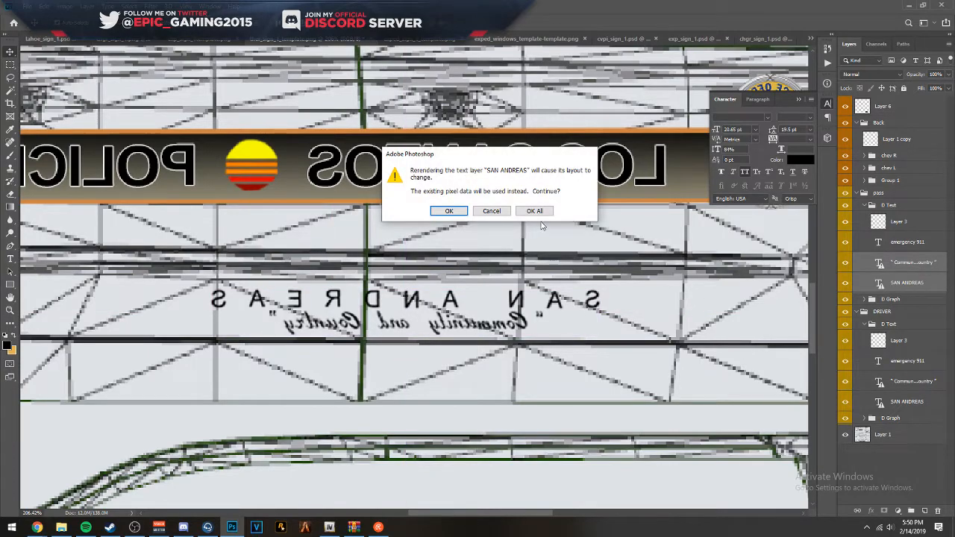
{"action": "left_click", "coordinate": [533, 209]}
{"action": "right_click", "coordinate": [513, 315]}
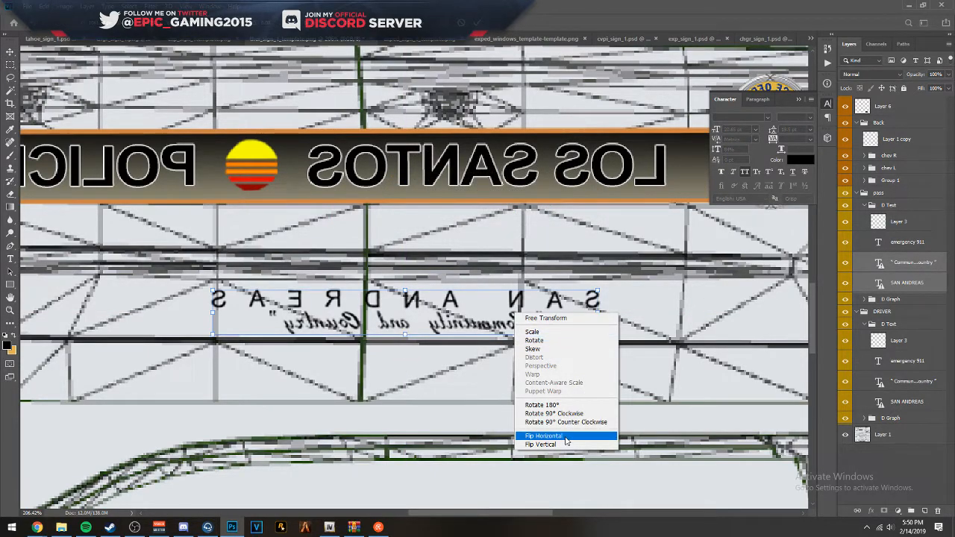
{"action": "left_click", "coordinate": [568, 438]}
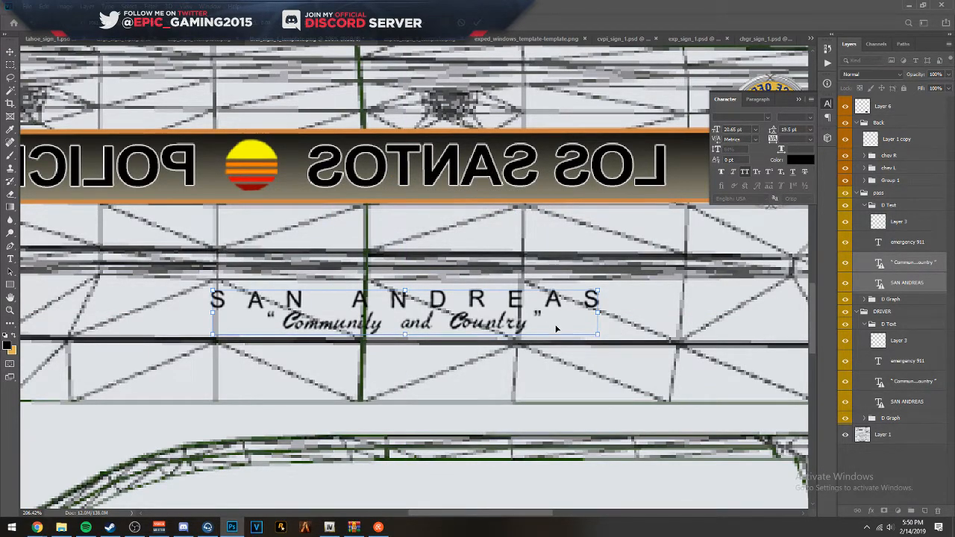
- Nudge the "SAN ANDREAS" and "Community and Country" texts slightly left on the passenger doors and apply the transform
{"action": "key", "text": "Left"}
{"action": "key", "text": "Left"}
{"action": "key", "text": "Left"}
{"action": "key", "text": "Left"}
{"action": "key", "text": "Left"}
{"action": "key", "text": "Left"}
{"action": "key", "text": "Left"}
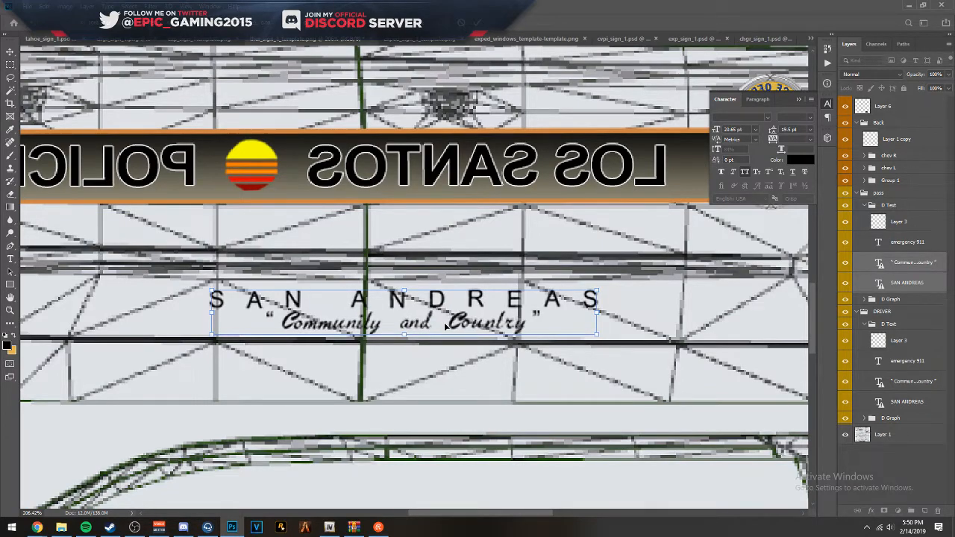
{"action": "key", "text": "Right"}
{"action": "key", "text": "Right"}
{"action": "key", "text": "Return"}
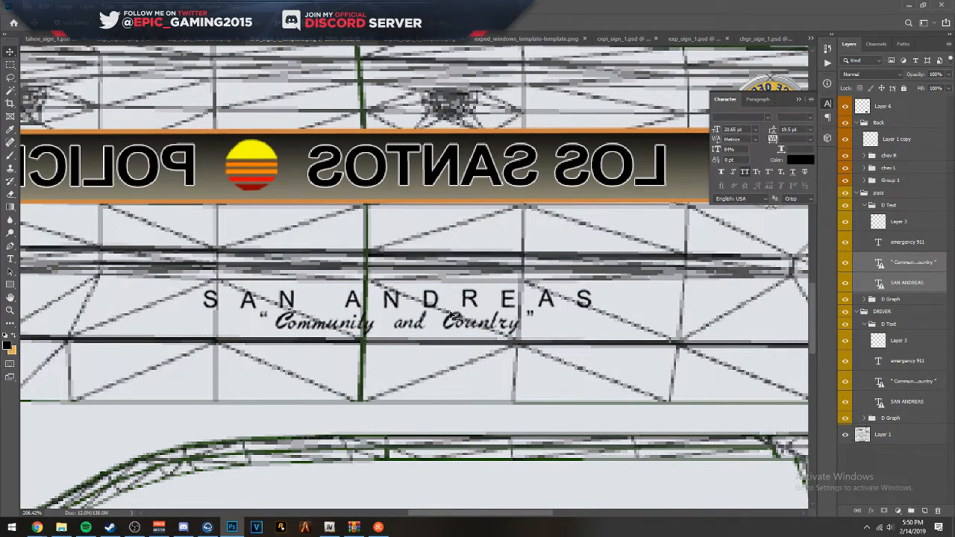
{"action": "scroll", "coordinate": [639, 311], "scroll_direction": "down", "scroll_amount": 5}
{"action": "scroll", "coordinate": [449, 272], "scroll_direction": "up", "scroll_amount": 3}
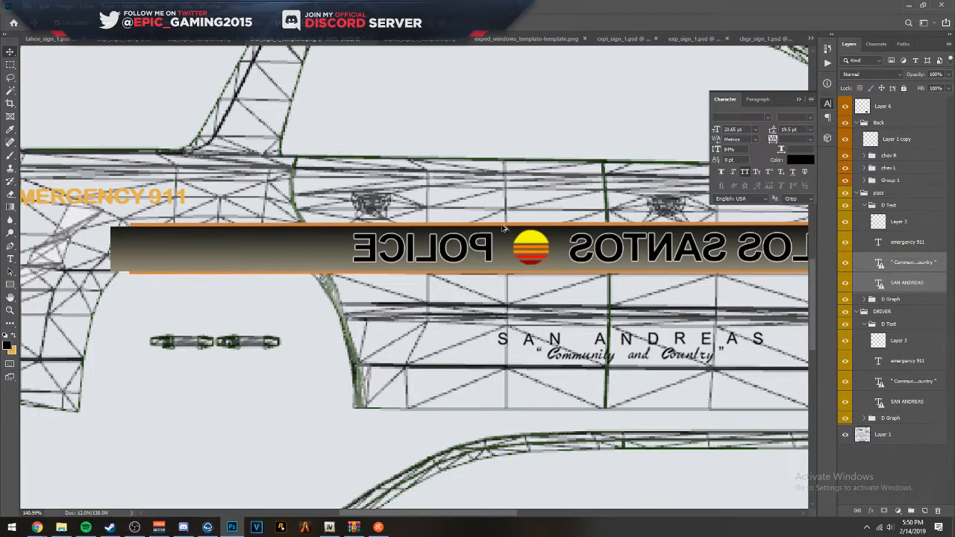
- Flip the mirrored LOS SANTOS text horizontally on the passenger-side stripe so it reads correctly
{"action": "left_click_drag", "start_coordinate": [653, 237], "coordinate": [388, 230]}
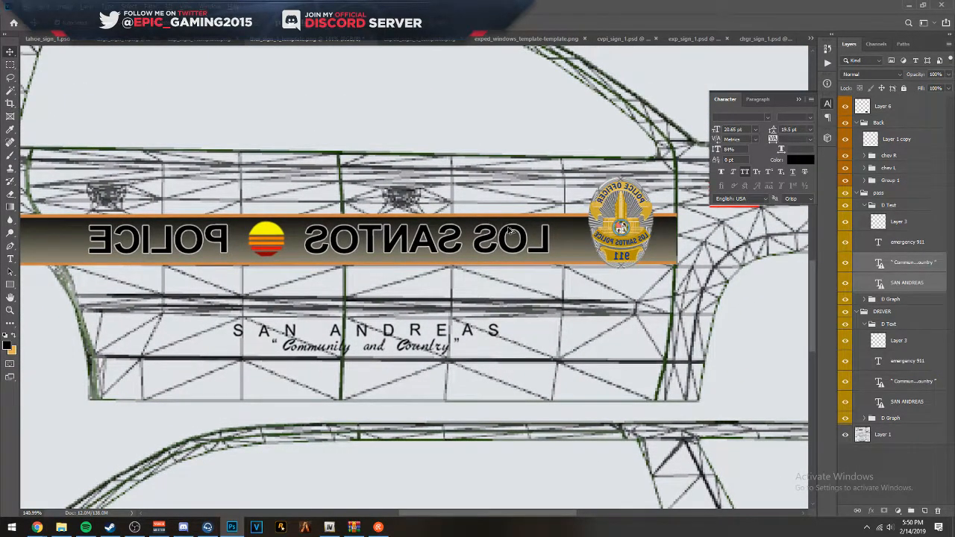
{"action": "scroll", "coordinate": [510, 231], "scroll_direction": "up", "scroll_amount": 2}
{"action": "left_click", "coordinate": [510, 230], "text": "ctrl"}
{"action": "key", "text": "ctrl+t"}
{"action": "right_click", "coordinate": [510, 227]}
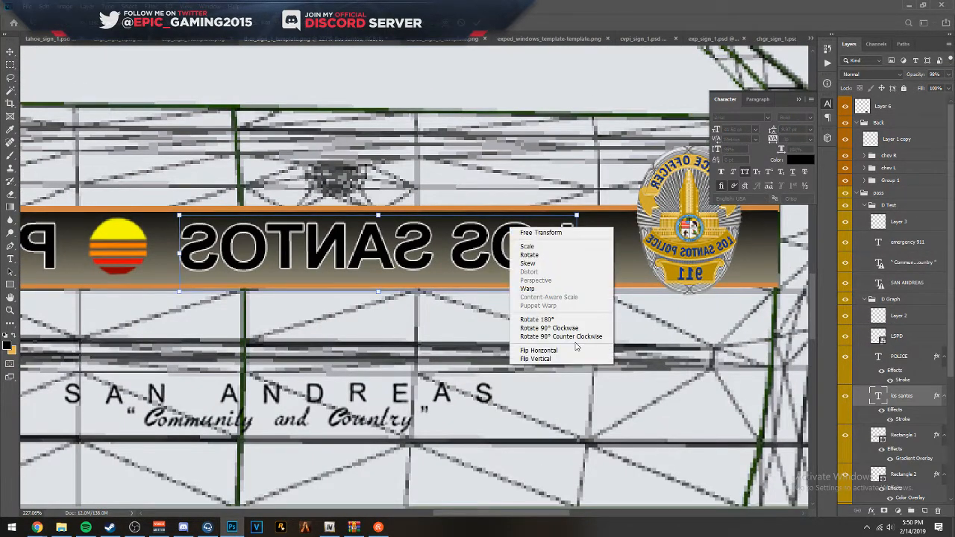
{"action": "left_click", "coordinate": [569, 350]}
{"action": "key", "text": "Return"}
- Flip the mirrored POLICE text horizontally on the passenger-side stripe so it reads correctly
{"action": "left_click_drag", "start_coordinate": [432, 250], "coordinate": [761, 275]}
{"action": "left_click", "coordinate": [356, 271], "text": "ctrl"}
{"action": "key", "text": "ctrl+t"}
{"action": "right_click", "coordinate": [359, 271]}
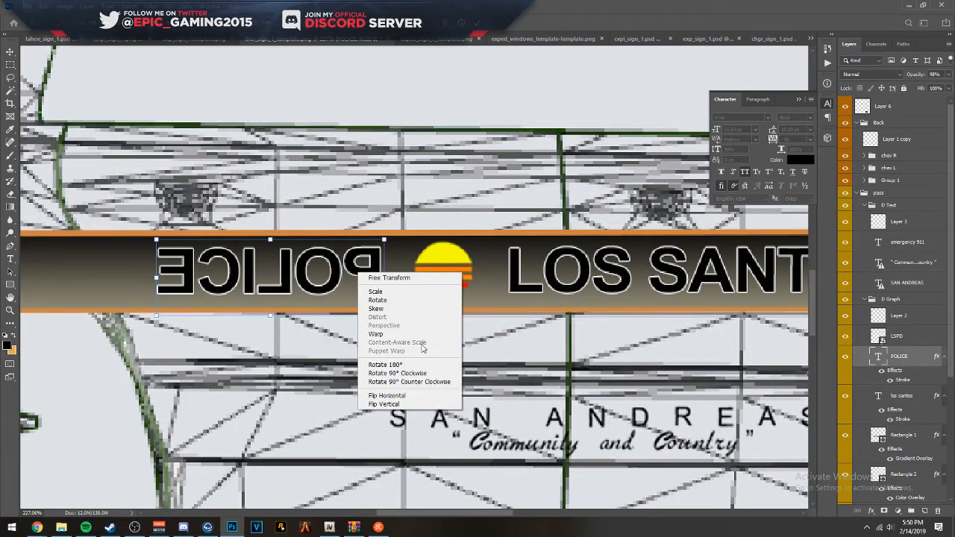
{"action": "left_click", "coordinate": [415, 395]}
{"action": "key", "text": "Return"}
- Move the POLICE text along the passenger-side stripe to the front half, ending just behind the badge
{"action": "left_click_drag", "start_coordinate": [357, 277], "coordinate": [779, 280]}
{"action": "key", "text": "ctrl+z"}
{"action": "scroll", "coordinate": [463, 275], "scroll_direction": "down", "scroll_amount": 2}
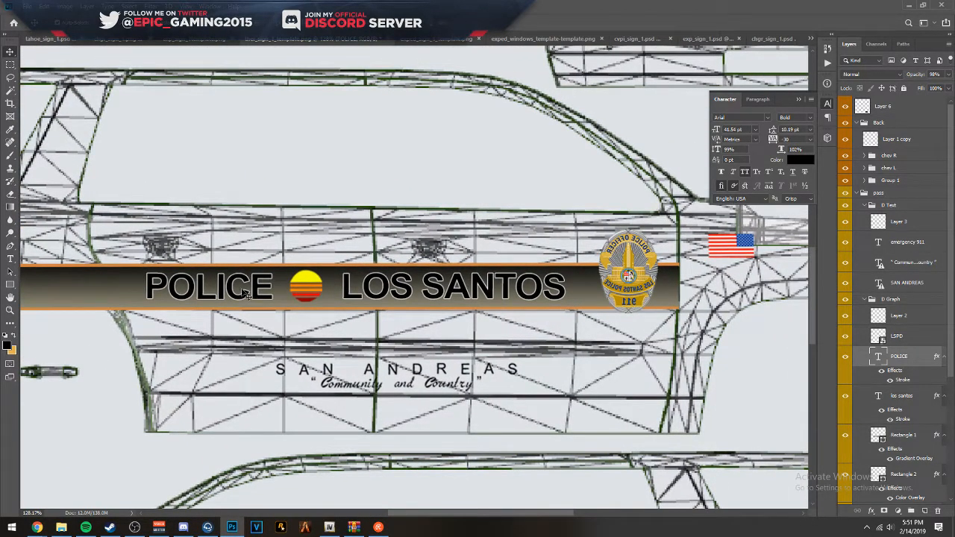
{"action": "double_click", "coordinate": [246, 296]}
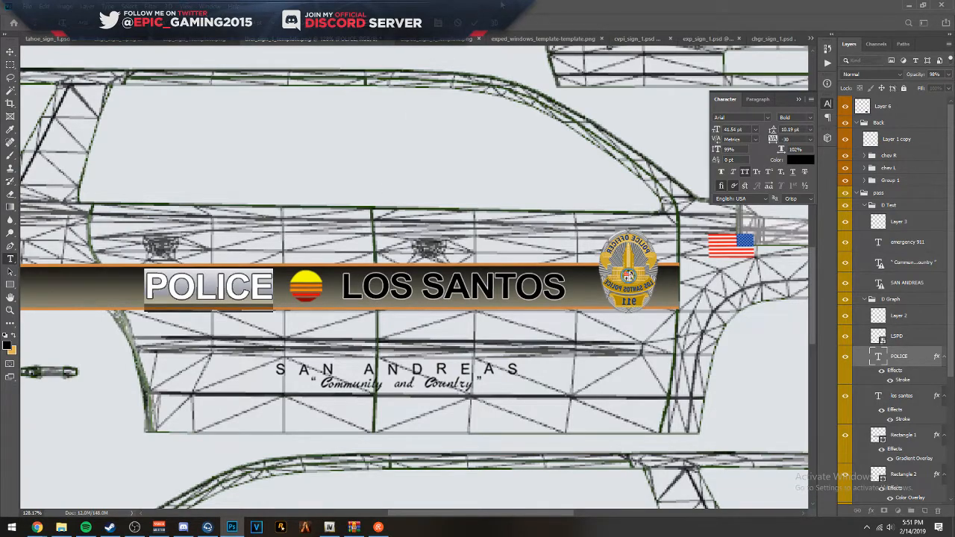
{"action": "key", "text": "ctrl+Return"}
{"action": "left_click_drag", "start_coordinate": [235, 294], "coordinate": [385, 290]}
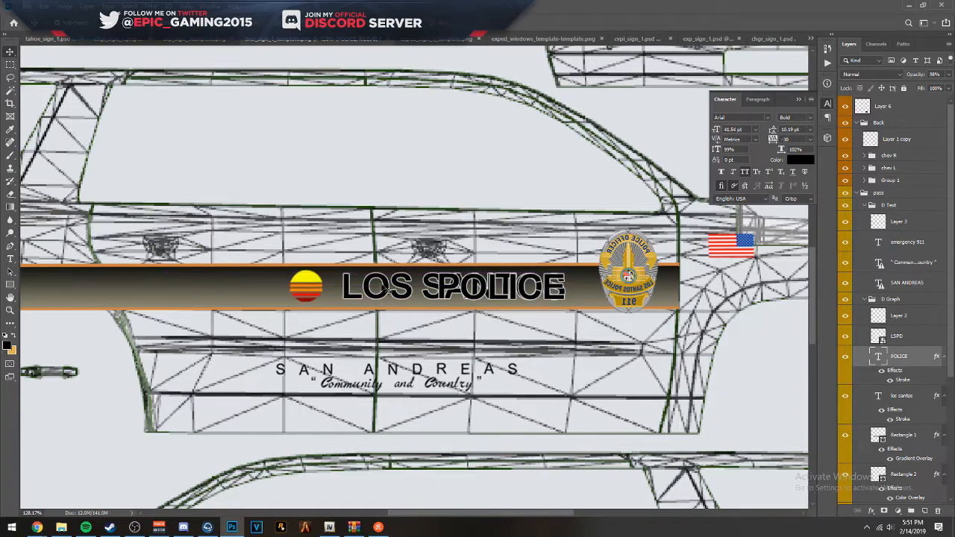
- Move the LOS SANTOS text to the rear half of the passenger-side stripe and place the sun emblem between the two words
{"action": "double_click", "coordinate": [371, 290]}
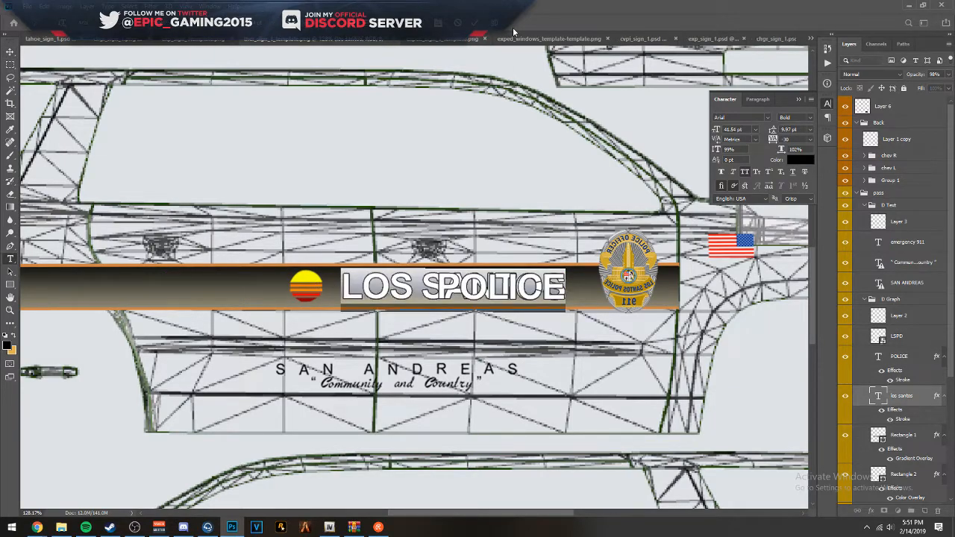
{"action": "key", "text": "ctrl+Return"}
{"action": "left_click_drag", "start_coordinate": [370, 285], "coordinate": [165, 278]}
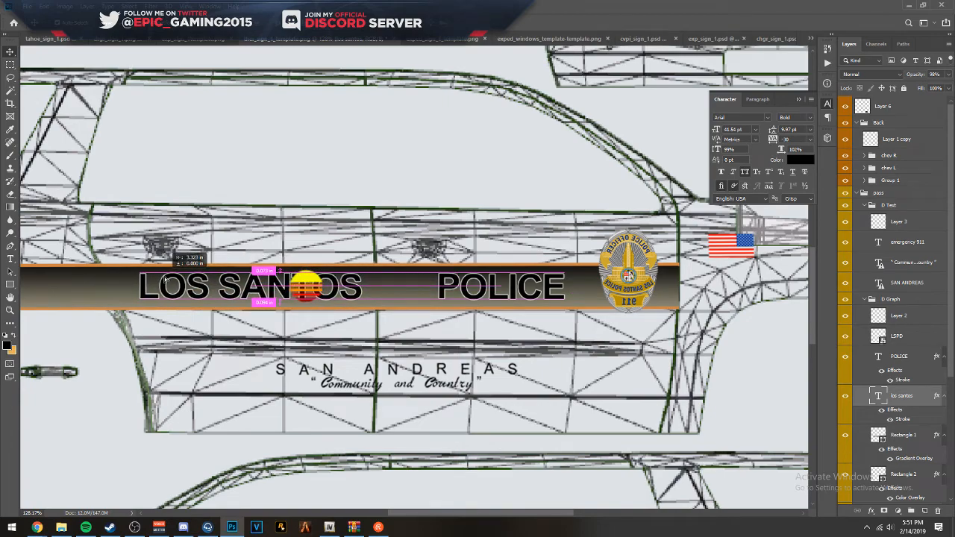
{"action": "left_click_drag", "start_coordinate": [312, 282], "coordinate": [405, 282]}
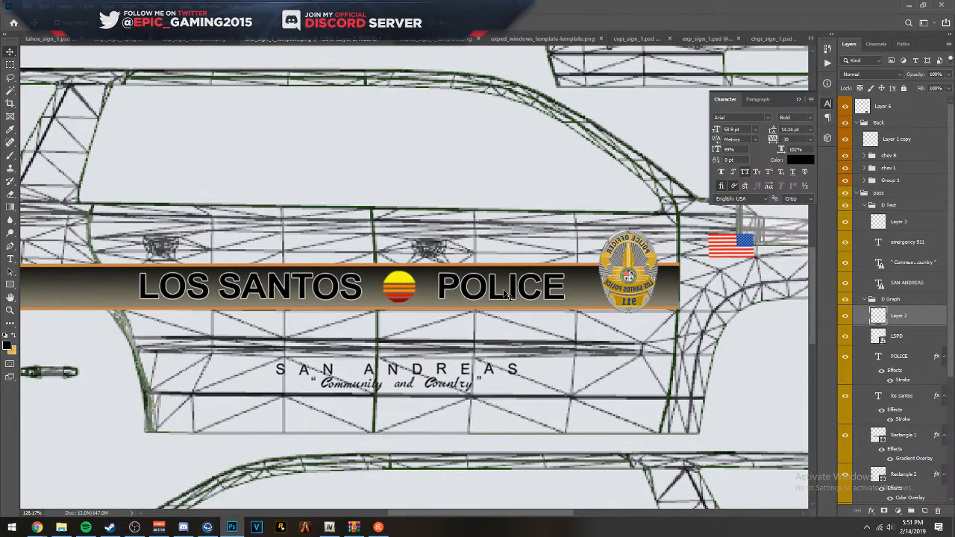
- Flip the LSPD badge on the passenger-side stripe horizontally so its lettering reads correctly
{"action": "left_click", "coordinate": [641, 256]}
{"action": "key", "text": "ctrl+t"}
{"action": "right_click", "coordinate": [638, 252]}
{"action": "left_click", "coordinate": [661, 366]}
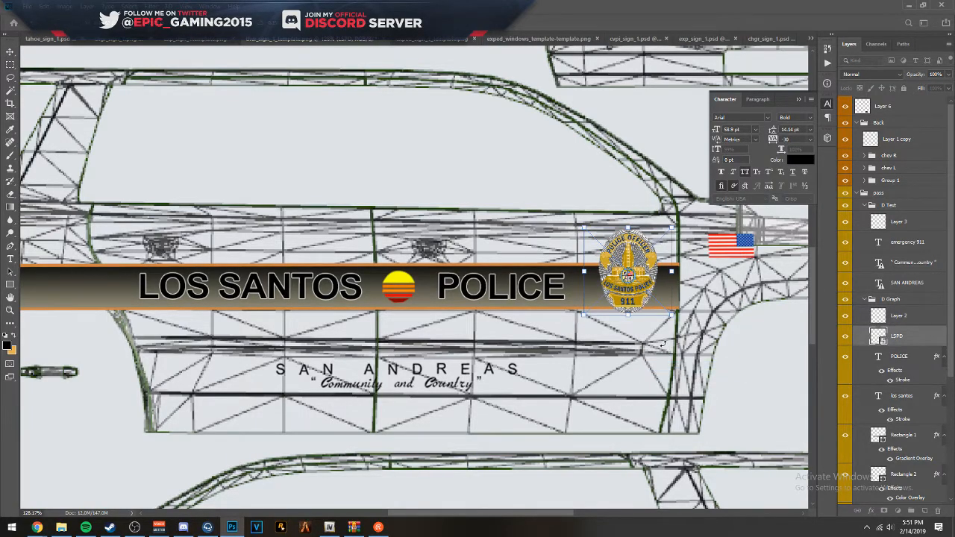
{"action": "key", "text": "Return"}
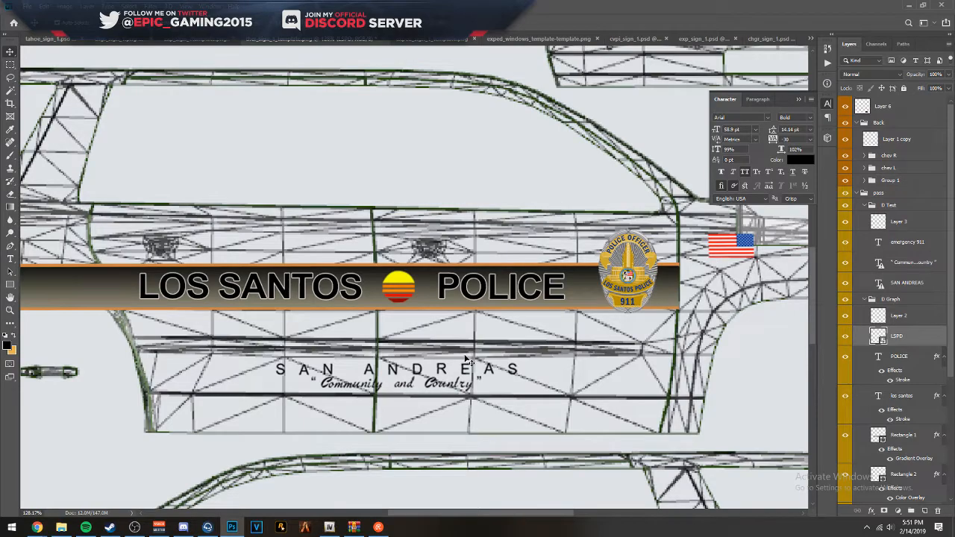
- Lower the opacity of the pass group to 50%
{"action": "left_click_drag", "start_coordinate": [466, 360], "coordinate": [807, 332]}
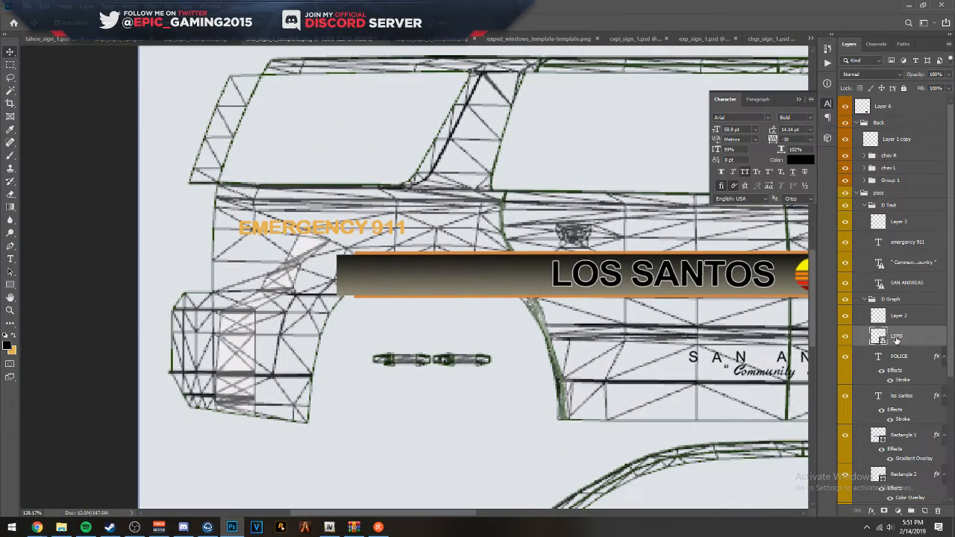
{"action": "left_click", "coordinate": [889, 195]}
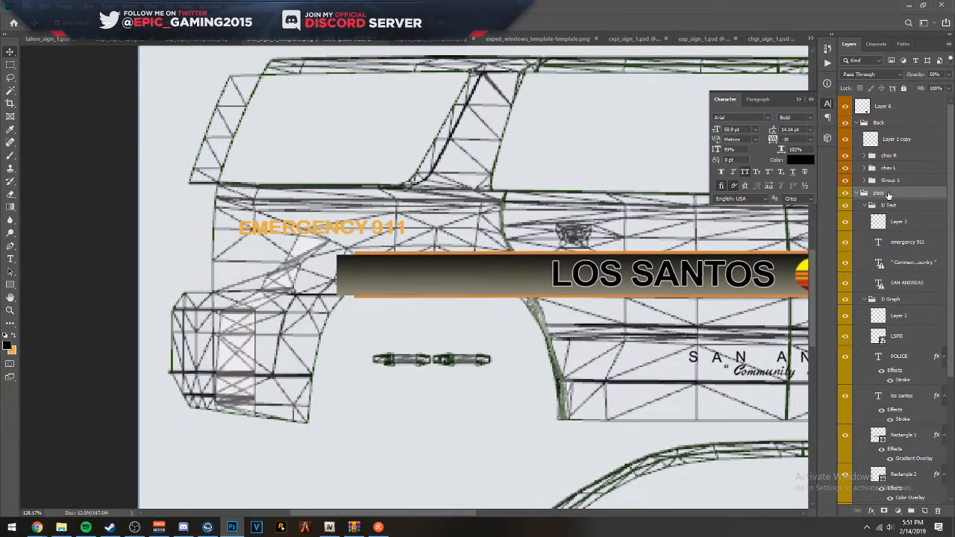
- Start a Pen path down the rear door's curved back edge across the stripe and along beneath the stripe towards the rear
{"action": "scroll", "coordinate": [472, 258], "scroll_direction": "up", "scroll_amount": 2}
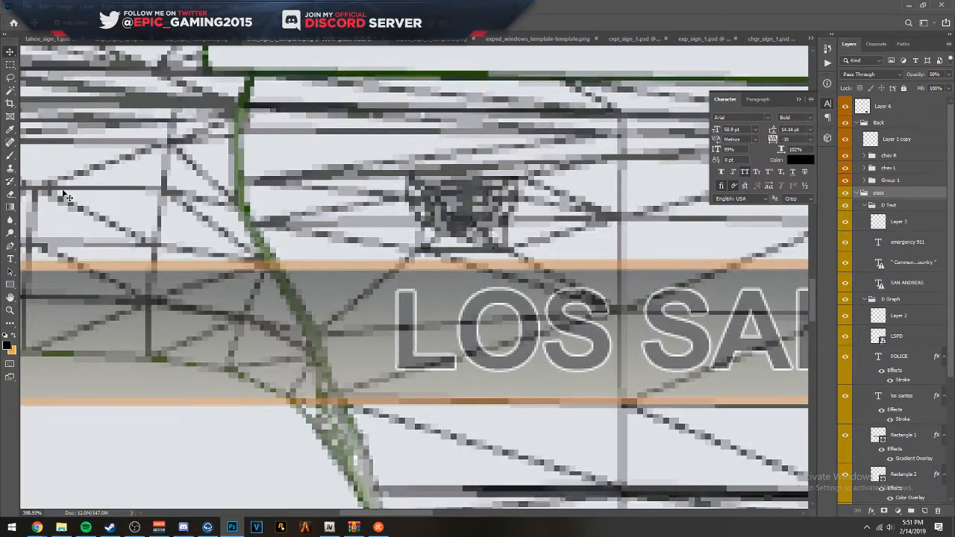
{"action": "left_click", "coordinate": [11, 248]}
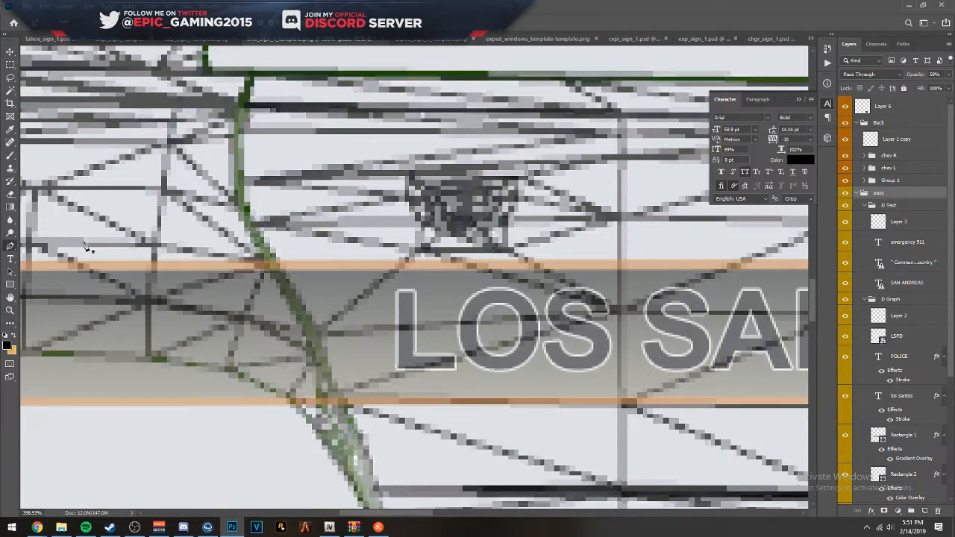
{"action": "left_click", "coordinate": [306, 327]}
{"action": "left_click_drag", "start_coordinate": [338, 366], "coordinate": [291, 277]}
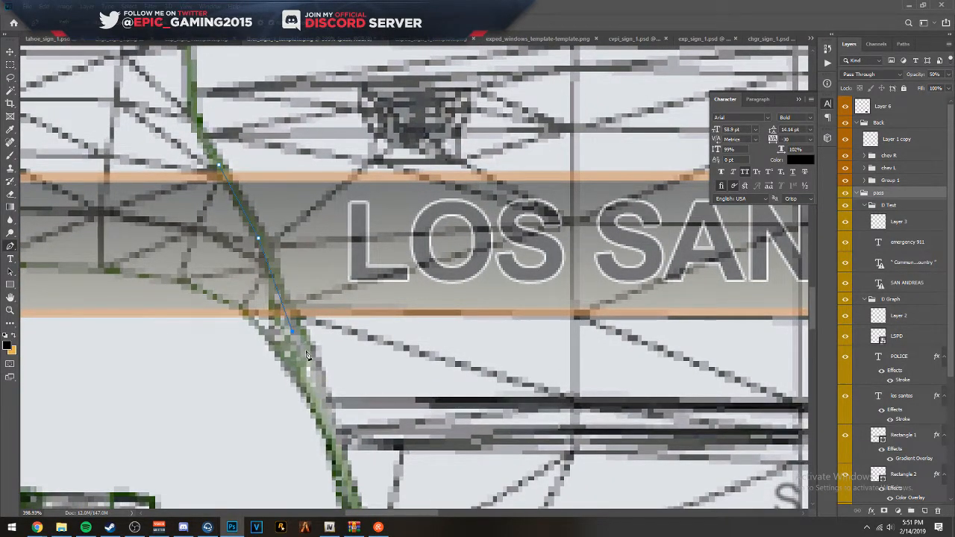
{"action": "left_click", "coordinate": [97, 330]}
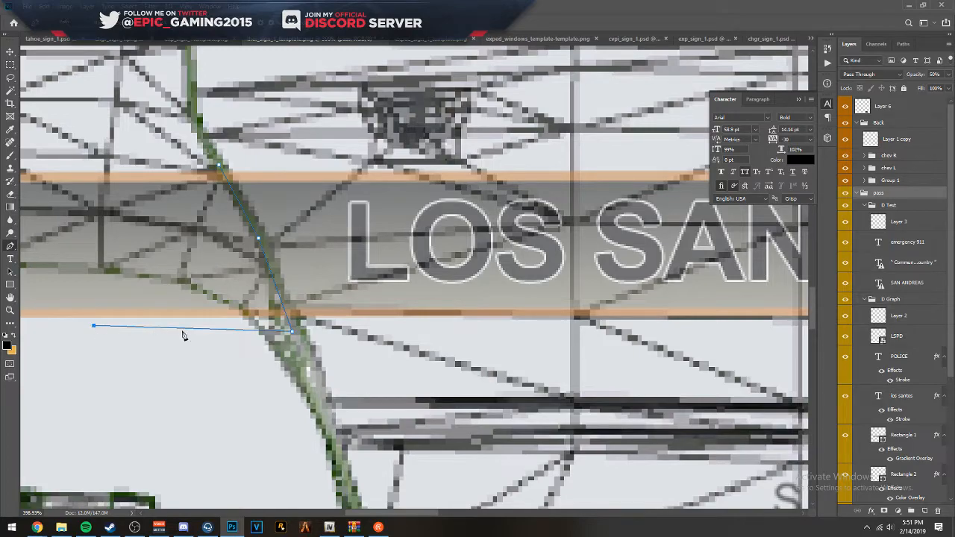
{"action": "left_click_drag", "start_coordinate": [175, 335], "coordinate": [606, 330]}
{"action": "left_click", "coordinate": [294, 344]}
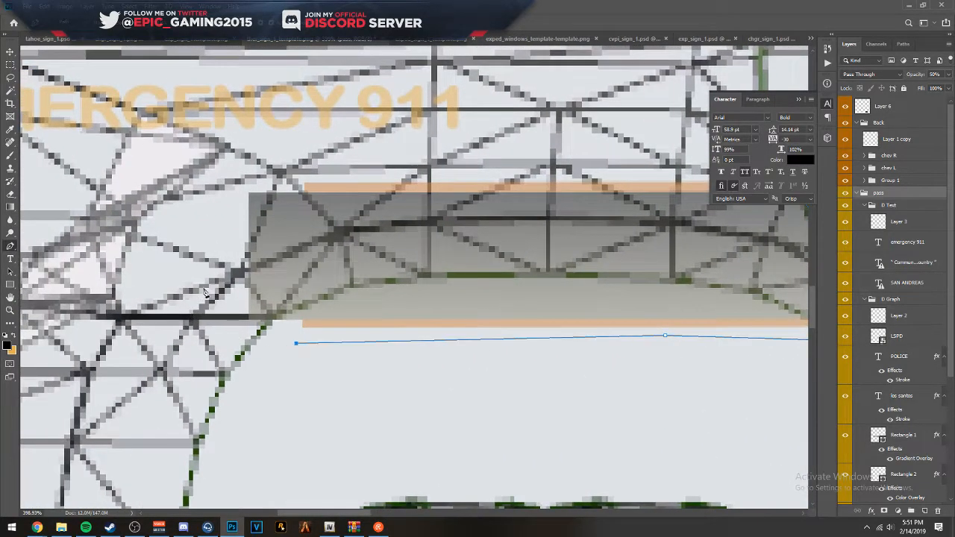
- Continue the path around the stripe's rear end and along its upper edge, closing it at the rear door line
{"action": "left_click", "coordinate": [248, 326]}
{"action": "left_click", "coordinate": [231, 307]}
{"action": "left_click", "coordinate": [225, 232]}
{"action": "left_click", "coordinate": [233, 188]}
{"action": "left_click", "coordinate": [246, 168]}
{"action": "left_click", "coordinate": [357, 165]}
{"action": "left_click", "coordinate": [523, 176]}
{"action": "left_click_drag", "start_coordinate": [591, 170], "coordinate": [196, 202]}
{"action": "left_click", "coordinate": [404, 198]}
{"action": "left_click", "coordinate": [380, 201]}
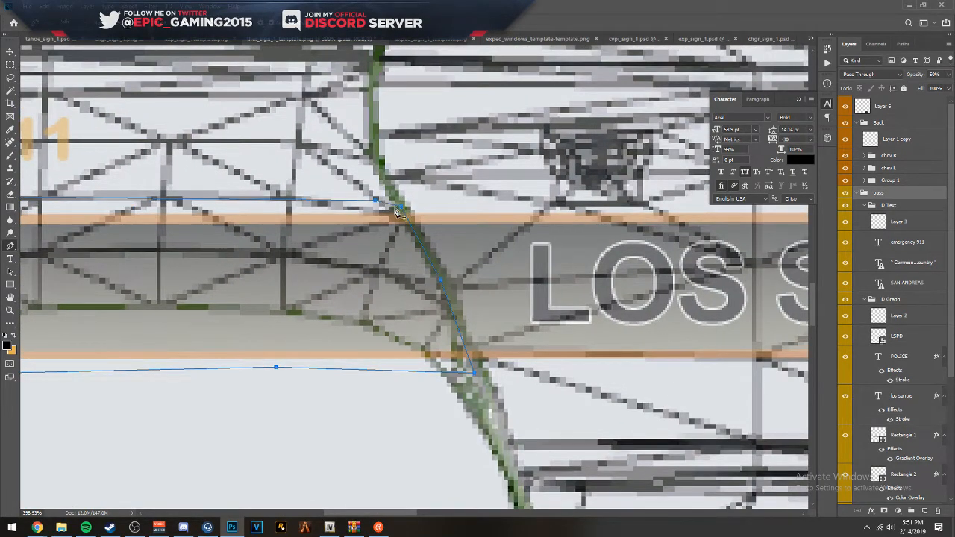
- Add a new layer above Layer 6 and fill the closed path on it with black at 100% opacity
{"action": "right_click", "coordinate": [348, 221]}
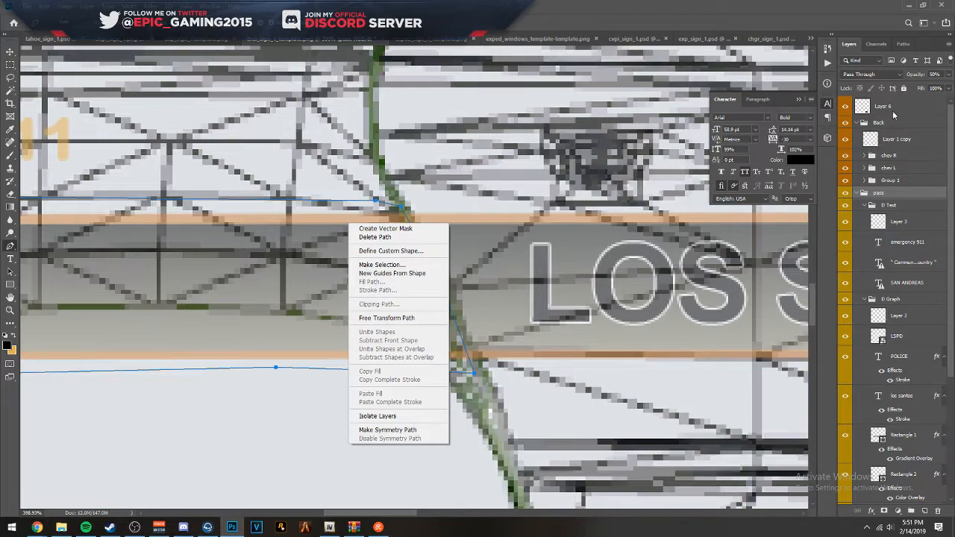
{"action": "left_click", "coordinate": [894, 116]}
{"action": "left_click", "coordinate": [924, 510]}
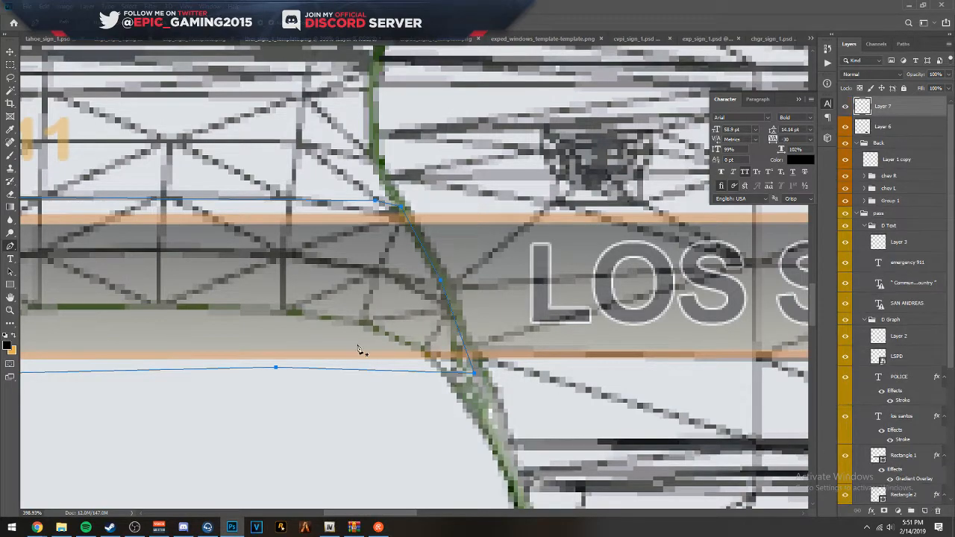
{"action": "right_click", "coordinate": [288, 303]}
{"action": "left_click", "coordinate": [310, 140]}
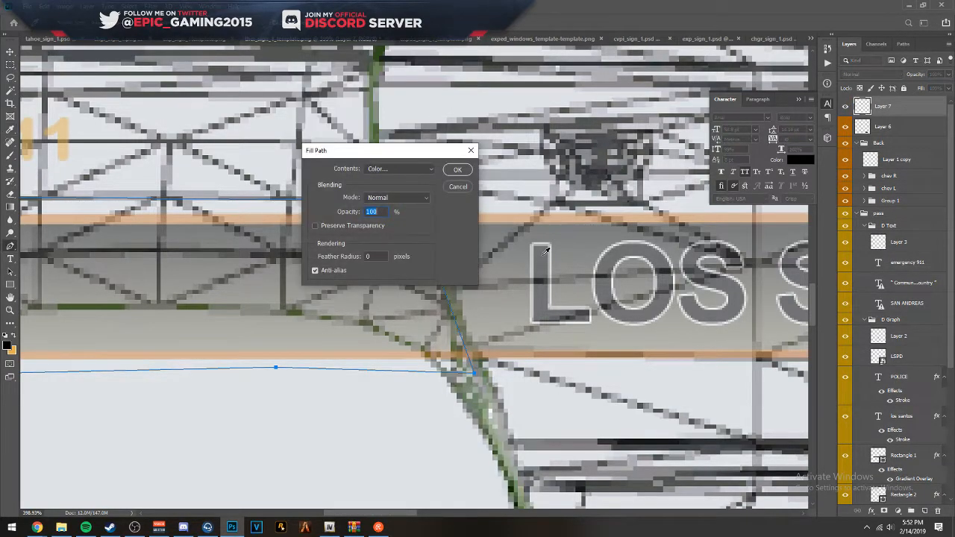
{"action": "key", "text": "Return"}
{"action": "scroll", "coordinate": [536, 239], "scroll_direction": "down", "scroll_amount": 5}
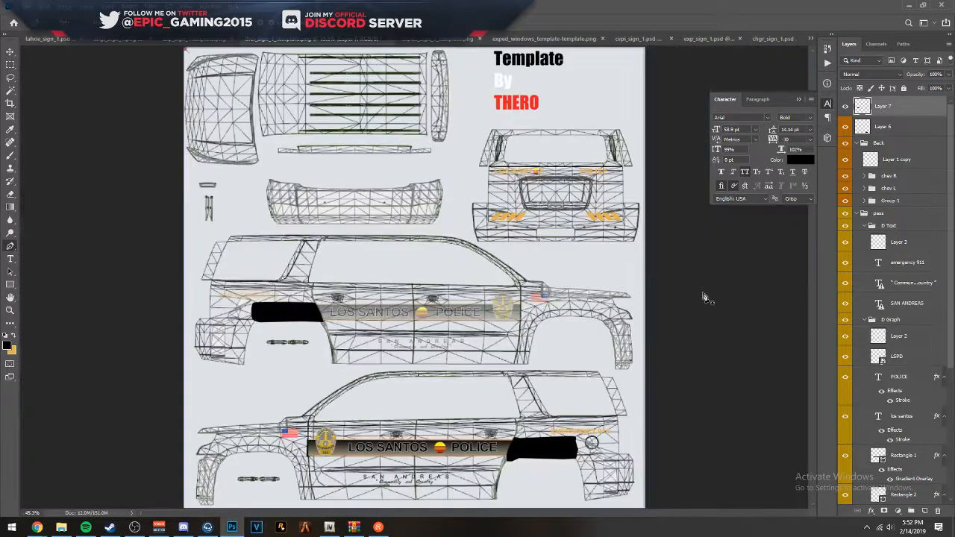
- Draw a narrow closed Pen path over the stripe's front end where it overlaps the front door's edge line
{"action": "scroll", "coordinate": [545, 362], "scroll_direction": "up", "scroll_amount": 2}
{"action": "scroll", "coordinate": [492, 269], "scroll_direction": "up", "scroll_amount": 8}
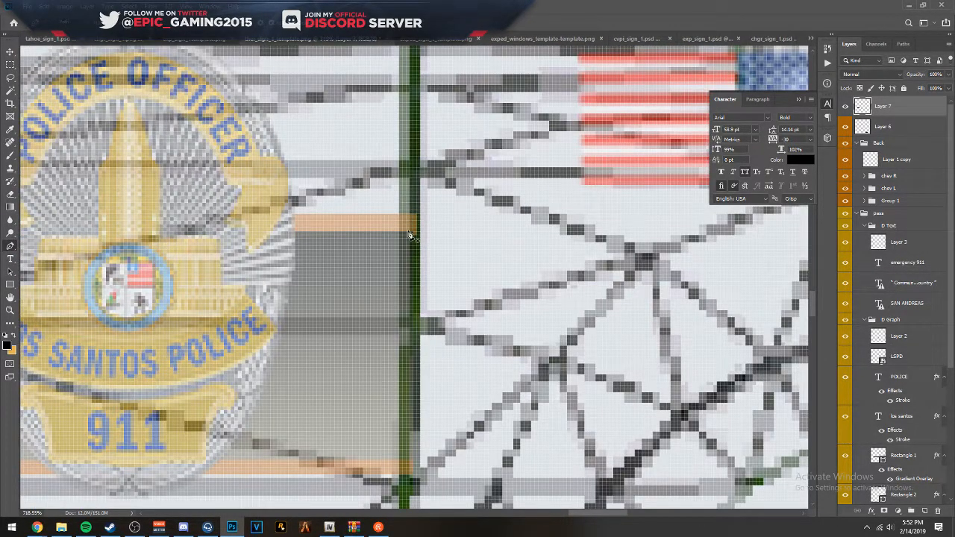
{"action": "scroll", "coordinate": [408, 234], "scroll_direction": "up", "scroll_amount": 3}
{"action": "left_click", "coordinate": [416, 205]}
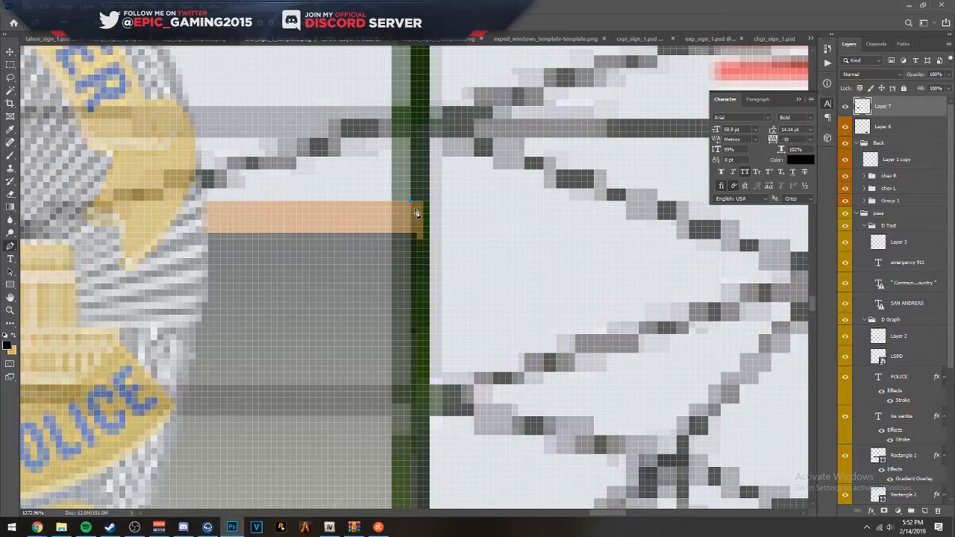
{"action": "left_click_drag", "start_coordinate": [439, 288], "coordinate": [423, 70]}
{"action": "left_click_drag", "start_coordinate": [427, 272], "coordinate": [413, 160]}
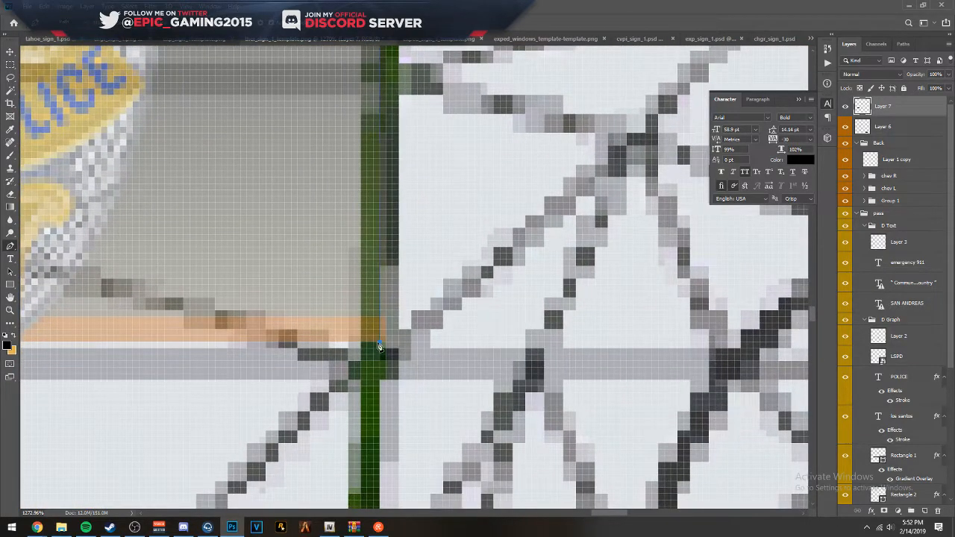
{"action": "left_click", "coordinate": [430, 348]}
{"action": "key", "text": "ctrl+z"}
{"action": "left_click", "coordinate": [399, 342]}
{"action": "left_click_drag", "start_coordinate": [440, 314], "coordinate": [447, 444]}
{"action": "left_click_drag", "start_coordinate": [462, 79], "coordinate": [466, 251]}
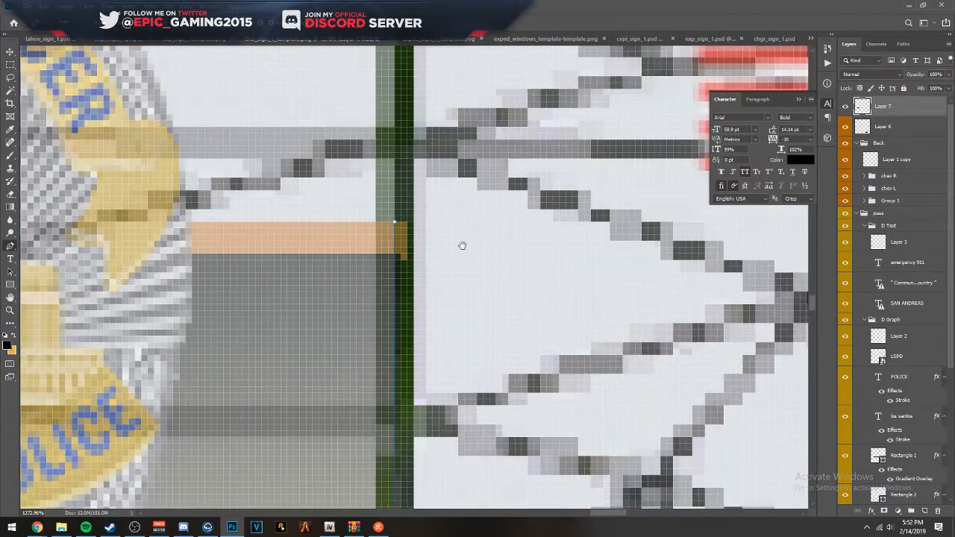
{"action": "left_click", "coordinate": [415, 221]}
- Fill the narrow path at the stripe's front end with black on Layer 7
{"action": "right_click", "coordinate": [405, 229]}
{"action": "left_click", "coordinate": [427, 291]}
{"action": "key", "text": "Return"}
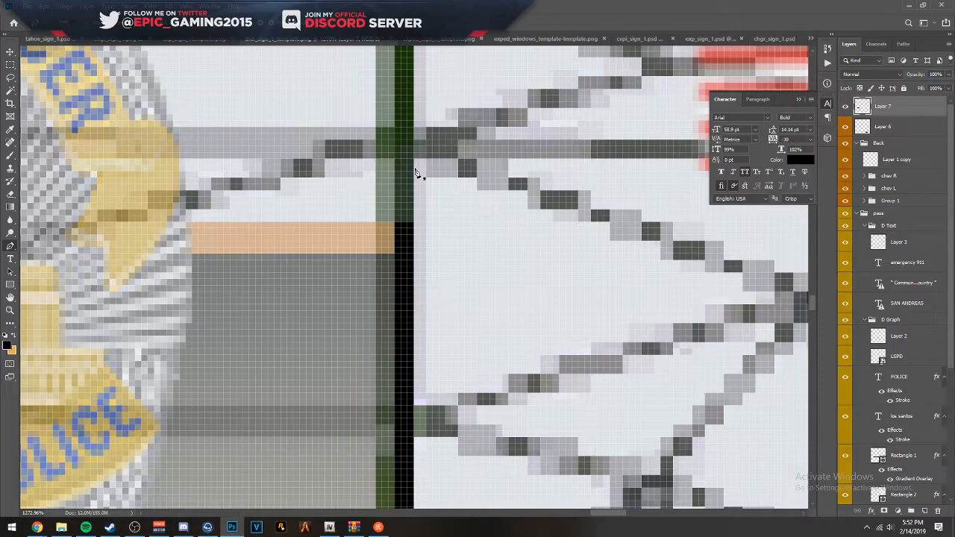
- Restore the pass group's opacity to 100%
{"action": "scroll", "coordinate": [423, 186], "scroll_direction": "down", "scroll_amount": 5}
{"action": "scroll", "coordinate": [423, 186], "scroll_direction": "down", "scroll_amount": 6}
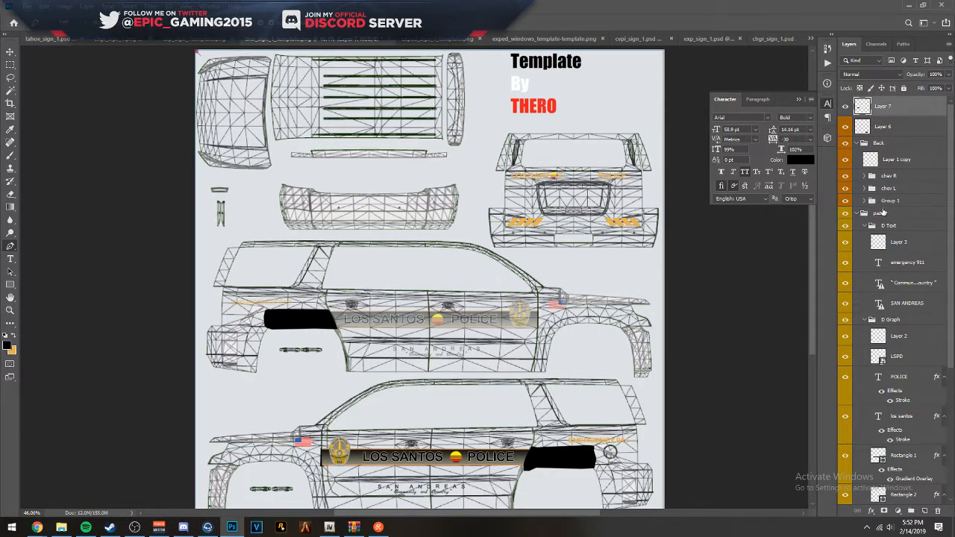
{"action": "left_click", "coordinate": [886, 213]}
{"action": "key", "text": "0"}
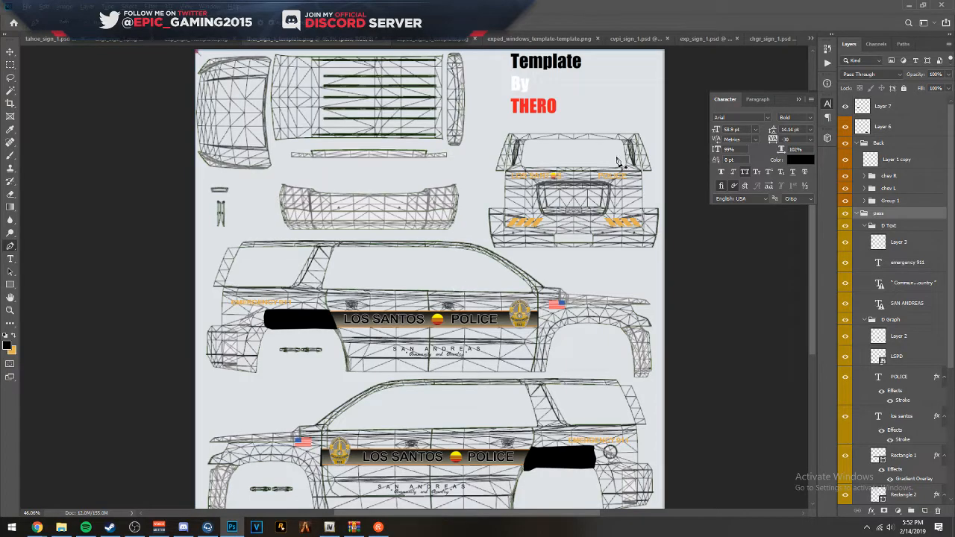
- Nudge the orange POLICE text on the vehicle's rear view to the right, towards the outer edge of the tailgate
{"action": "scroll", "coordinate": [627, 170], "scroll_direction": "up", "scroll_amount": 5}
{"action": "scroll", "coordinate": [454, 168], "scroll_direction": "up", "scroll_amount": 1}
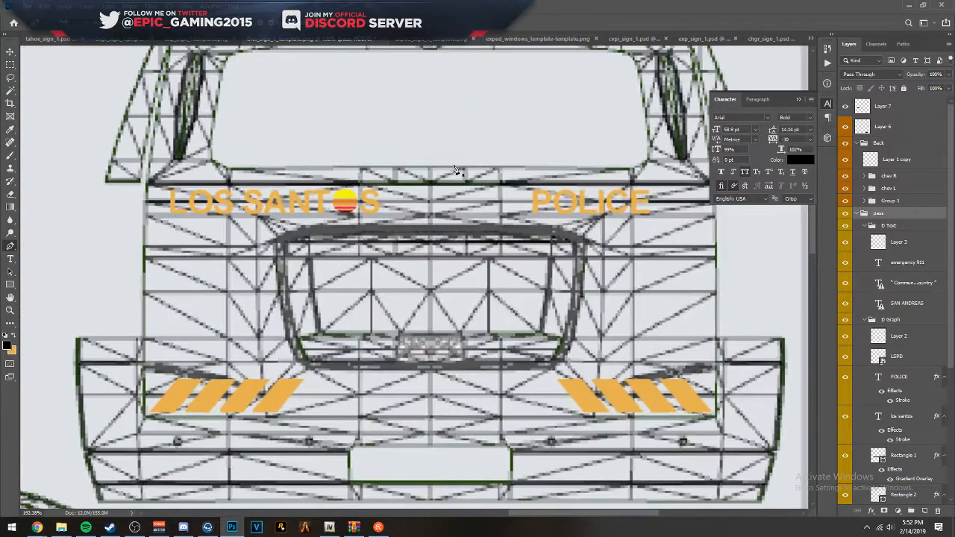
{"action": "scroll", "coordinate": [455, 169], "scroll_direction": "down", "scroll_amount": 5}
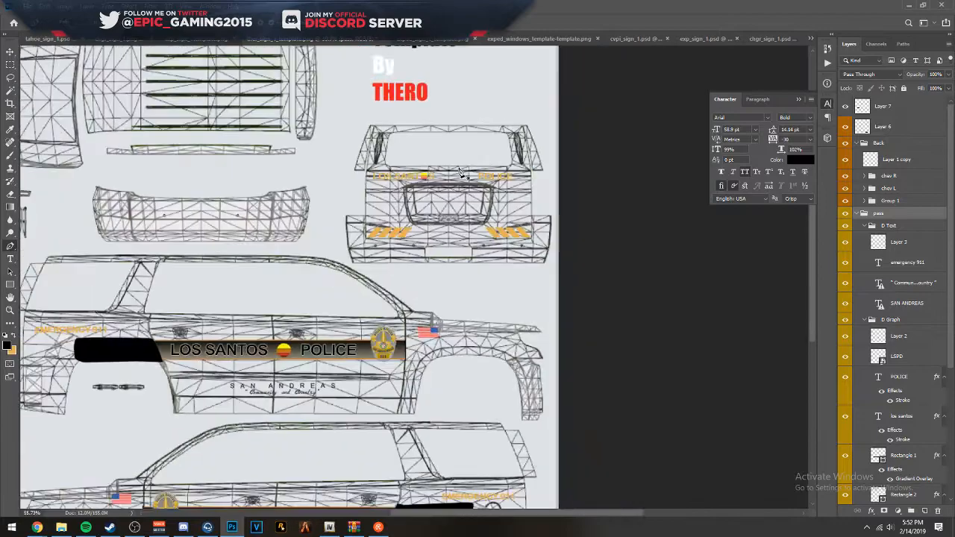
{"action": "scroll", "coordinate": [506, 179], "scroll_direction": "up", "scroll_amount": 4}
{"action": "left_click", "coordinate": [10, 52]}
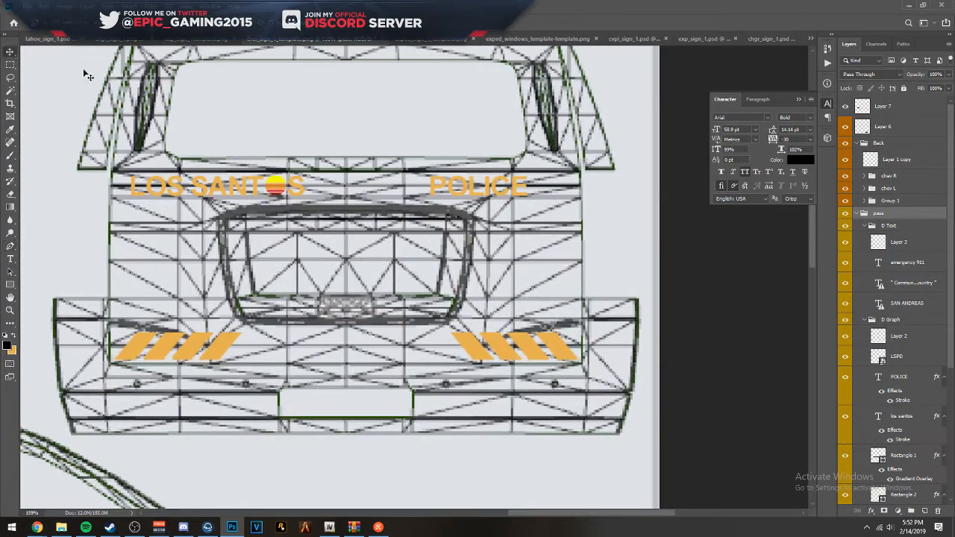
{"action": "left_click", "coordinate": [439, 188]}
{"action": "key", "text": "Right"}
{"action": "key", "text": "Right"}
{"action": "key", "text": "Right"}
{"action": "key", "text": "Right"}
{"action": "key", "text": "Right"}
{"action": "key", "text": "Right"}
{"action": "key", "text": "Right"}
{"action": "key", "text": "Right"}
{"action": "key", "text": "Right"}
{"action": "key", "text": "Right"}
{"action": "key", "text": "Right"}
{"action": "key", "text": "Right"}
{"action": "key", "text": "Right"}
{"action": "key", "text": "Right"}
{"action": "key", "text": "Right"}
{"action": "key", "text": "Right"}
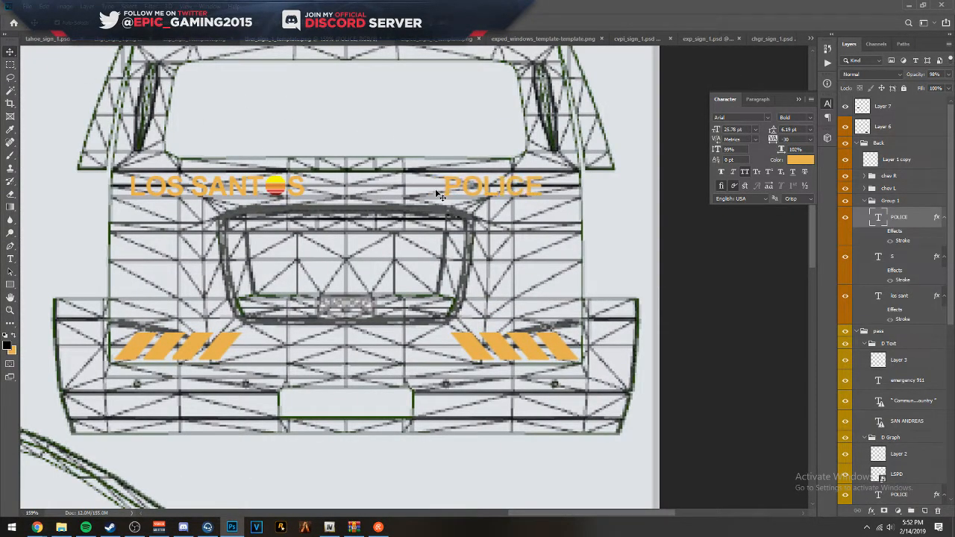
{"action": "scroll", "coordinate": [386, 224], "scroll_direction": "down", "scroll_amount": 5}
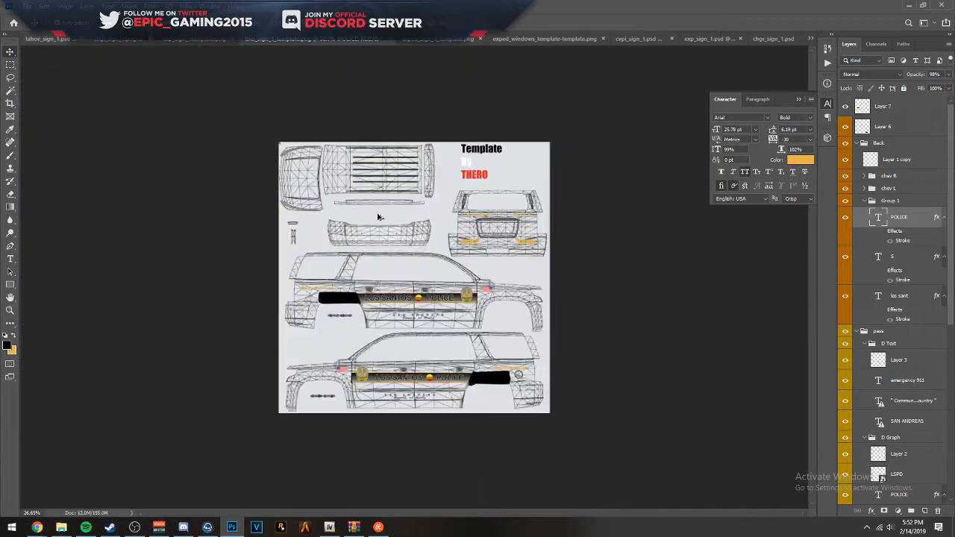
- Create a new empty layer directly above Layer 1 and place it inside a new group below the DRIVER group
{"action": "scroll", "coordinate": [482, 300], "scroll_direction": "up", "scroll_amount": 3}
{"action": "scroll", "coordinate": [636, 312], "scroll_direction": "down", "scroll_amount": 2}
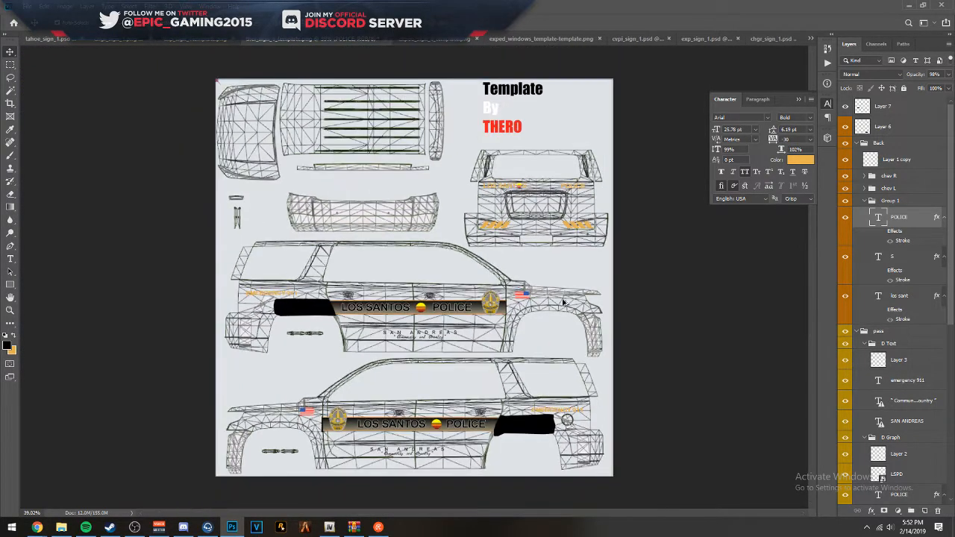
{"action": "scroll", "coordinate": [884, 373], "scroll_direction": "down", "scroll_amount": 5}
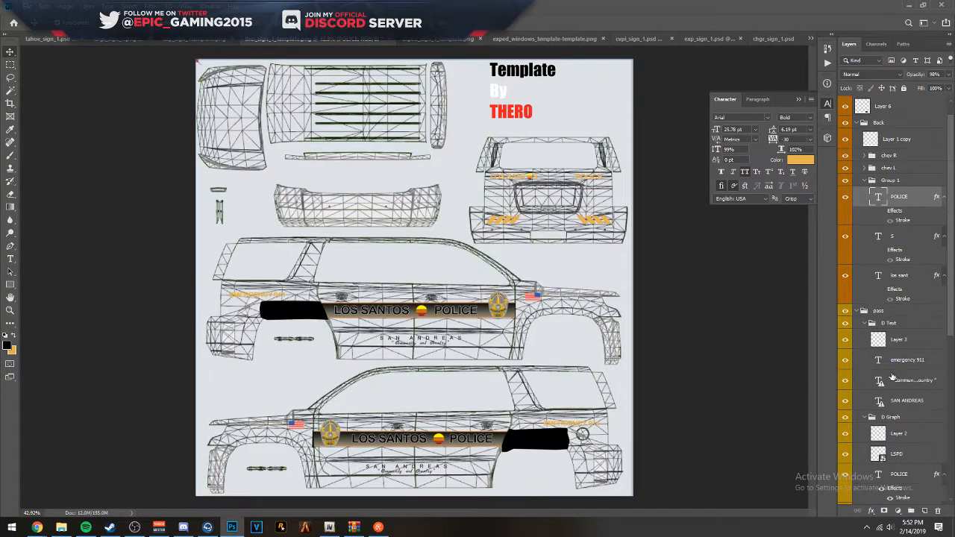
{"action": "left_click", "coordinate": [926, 511]}
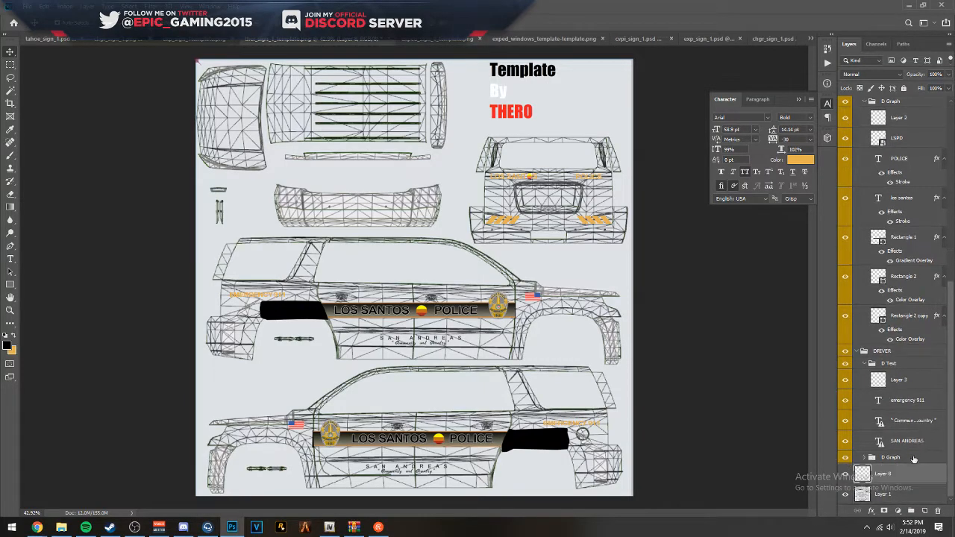
{"action": "left_click", "coordinate": [912, 512]}
{"action": "left_click_drag", "start_coordinate": [892, 478], "coordinate": [895, 455]}
- Collapse the pass, DRIVER and Back groups in the layer list
{"action": "scroll", "coordinate": [901, 380], "scroll_direction": "up", "scroll_amount": 4}
{"action": "scroll", "coordinate": [901, 373], "scroll_direction": "up", "scroll_amount": 2}
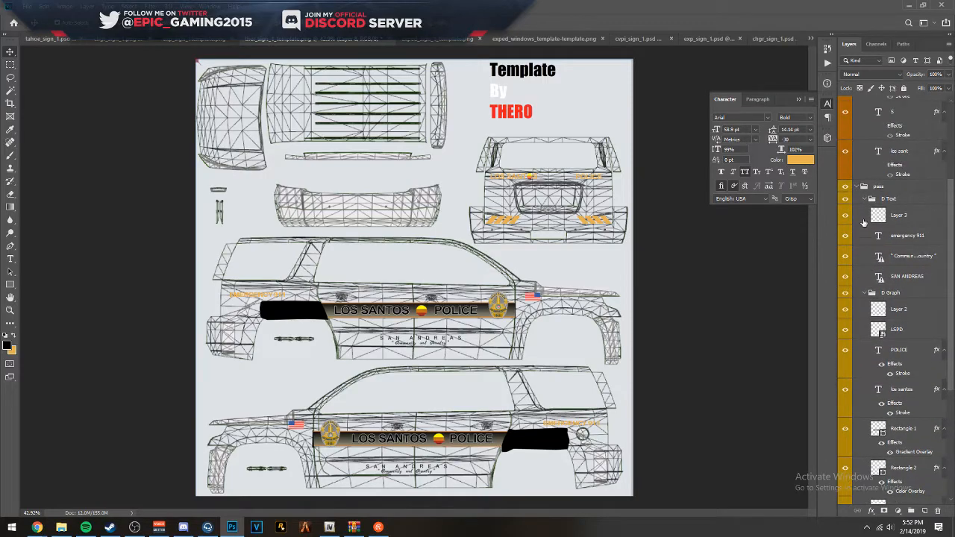
{"action": "left_click", "coordinate": [861, 186]}
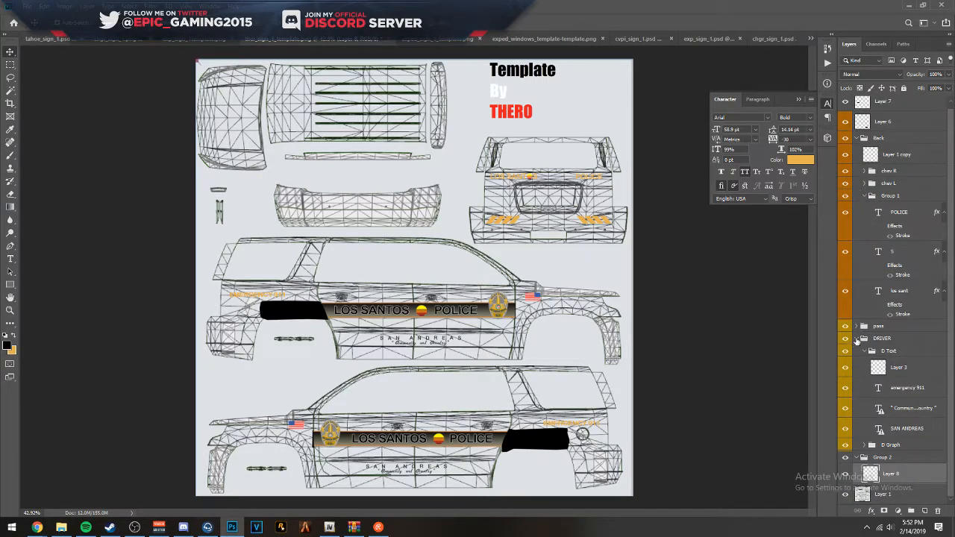
{"action": "left_click", "coordinate": [857, 338]}
{"action": "left_click", "coordinate": [857, 144]}
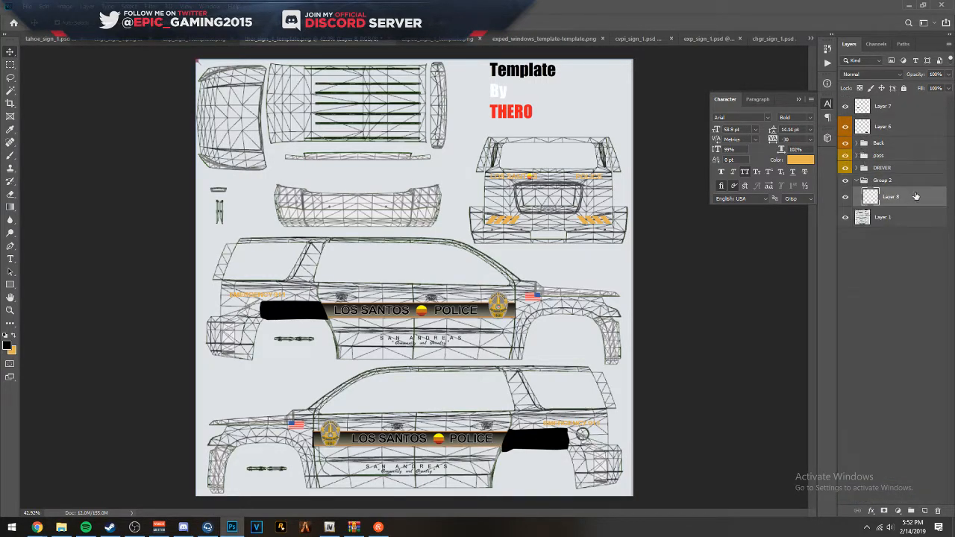
- Rename the new group as textures
{"action": "double_click", "coordinate": [894, 181]}
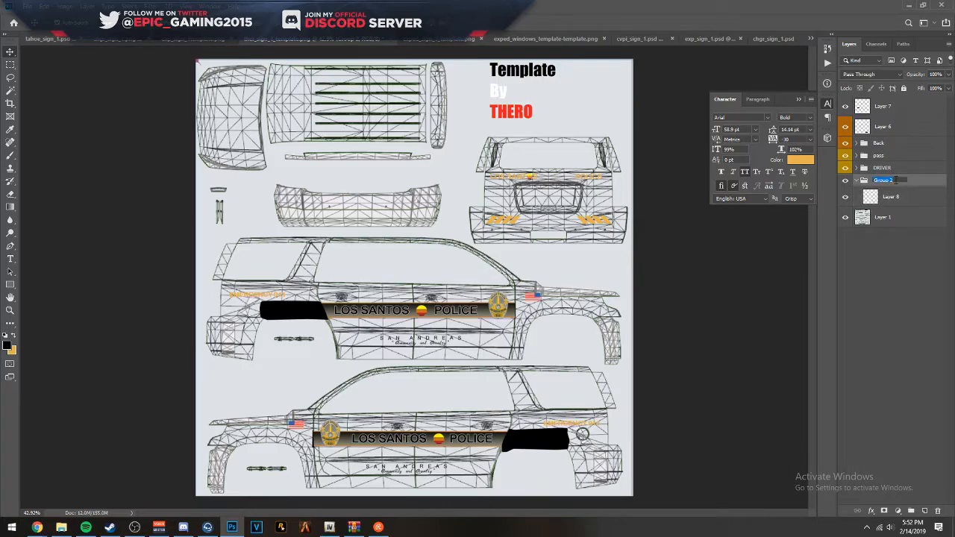
{"action": "type", "text": "textures"}
{"action": "key", "text": "Return"}
- Fill Layer 8 in the textures group with black and set its opacity to 20%
{"action": "left_click", "coordinate": [895, 197]}
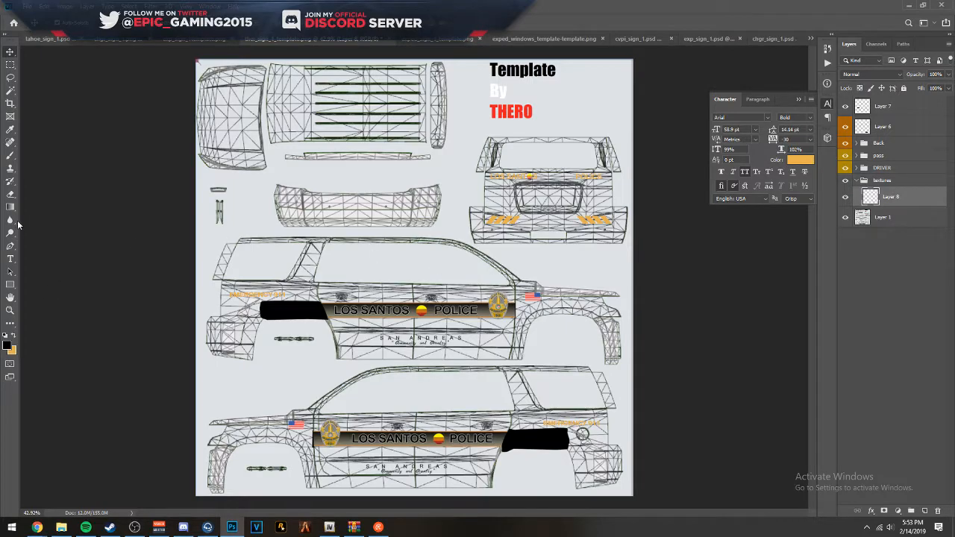
{"action": "left_click", "coordinate": [9, 157]}
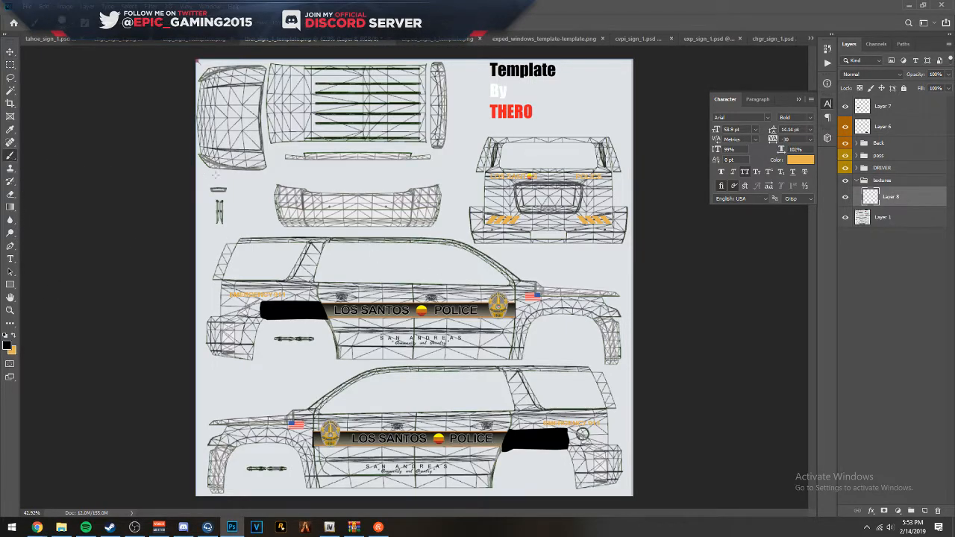
{"action": "key", "text": "alt+BackSpace"}
{"action": "left_click", "coordinate": [11, 52]}
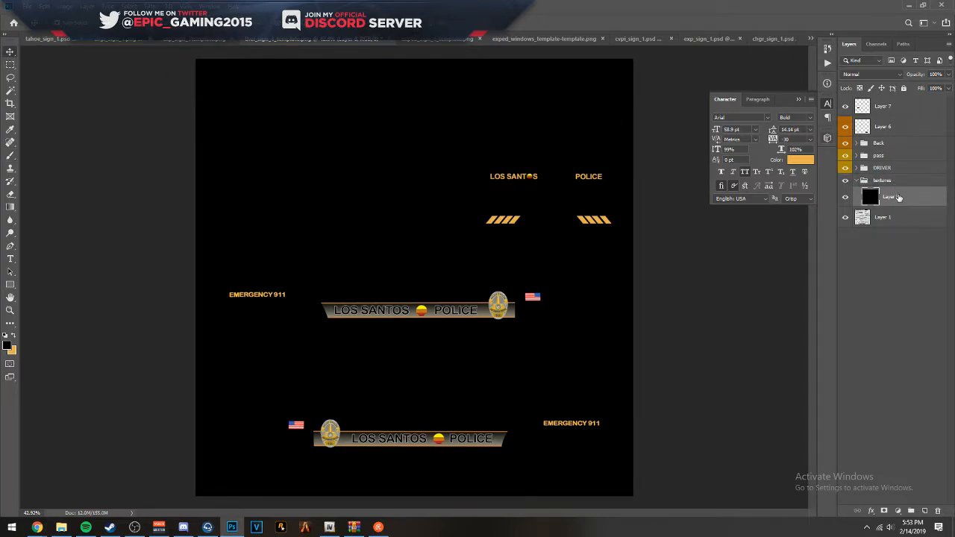
{"action": "key", "text": "2"}
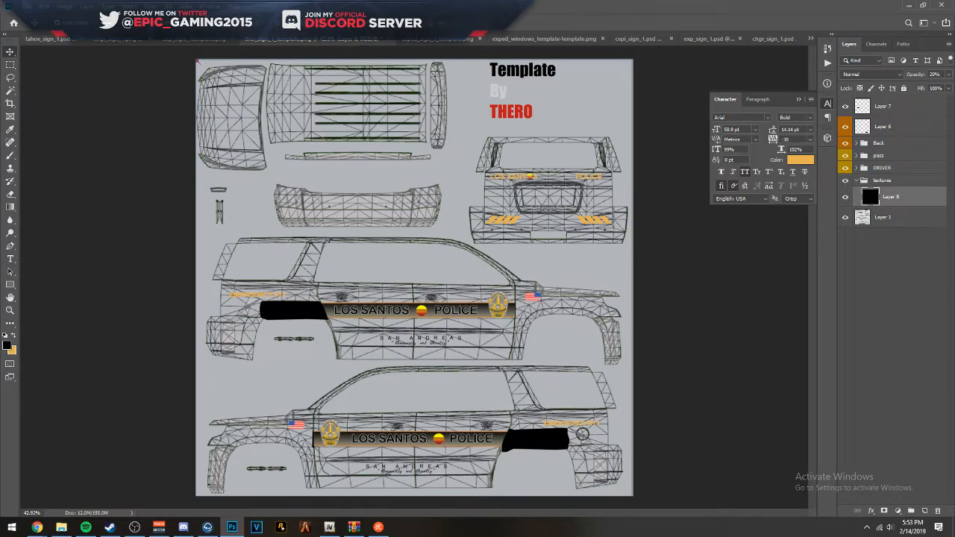
- Examine the stripes, badges and door outlines on both side views at close range and across the whole template
{"action": "left_click", "coordinate": [11, 261]}
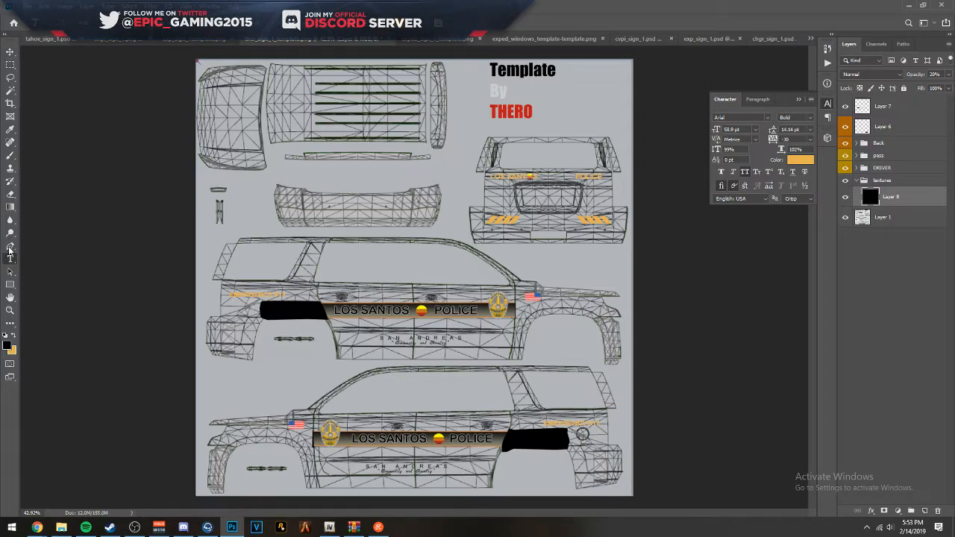
{"action": "left_click", "coordinate": [11, 248]}
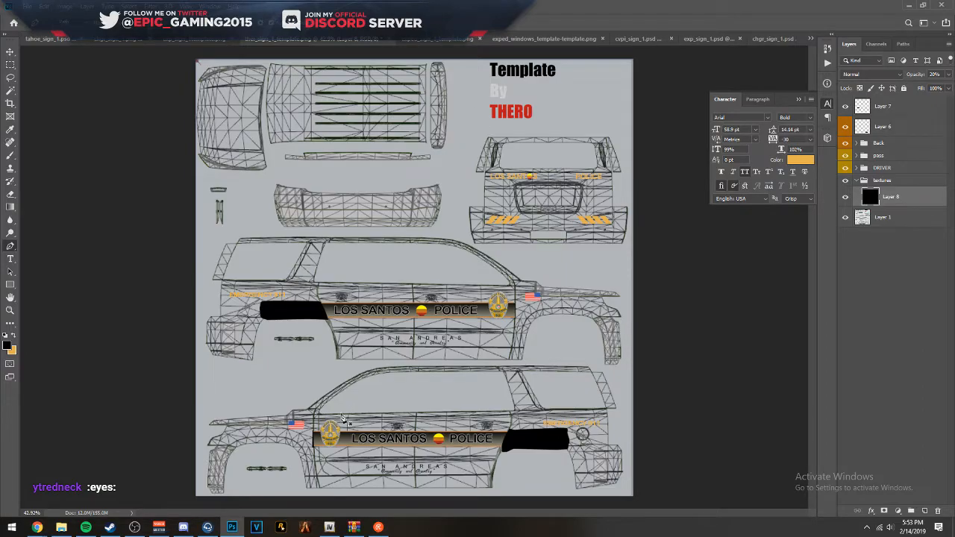
{"action": "scroll", "coordinate": [343, 418], "scroll_direction": "up", "scroll_amount": 10}
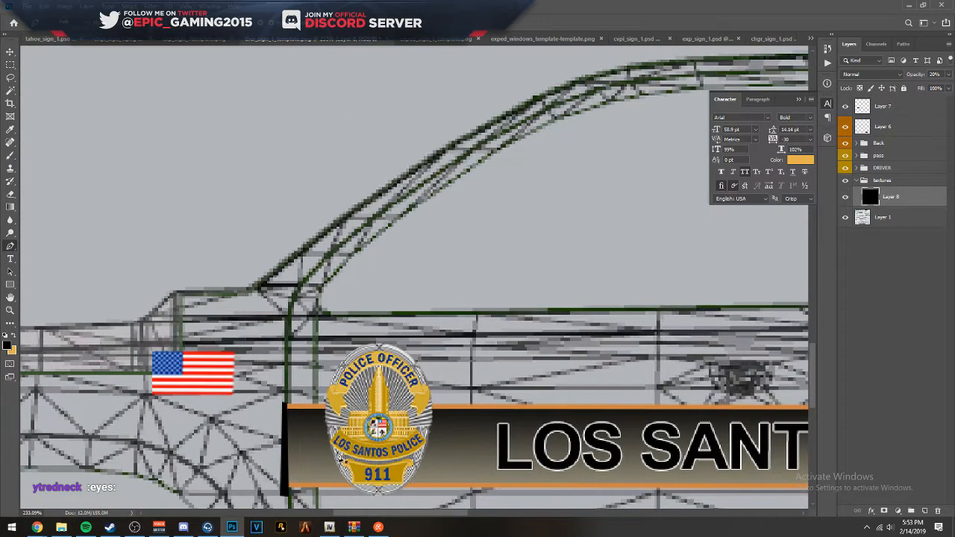
{"action": "scroll", "coordinate": [341, 458], "scroll_direction": "up", "scroll_amount": 3}
{"action": "scroll", "coordinate": [373, 449], "scroll_direction": "up", "scroll_amount": 4}
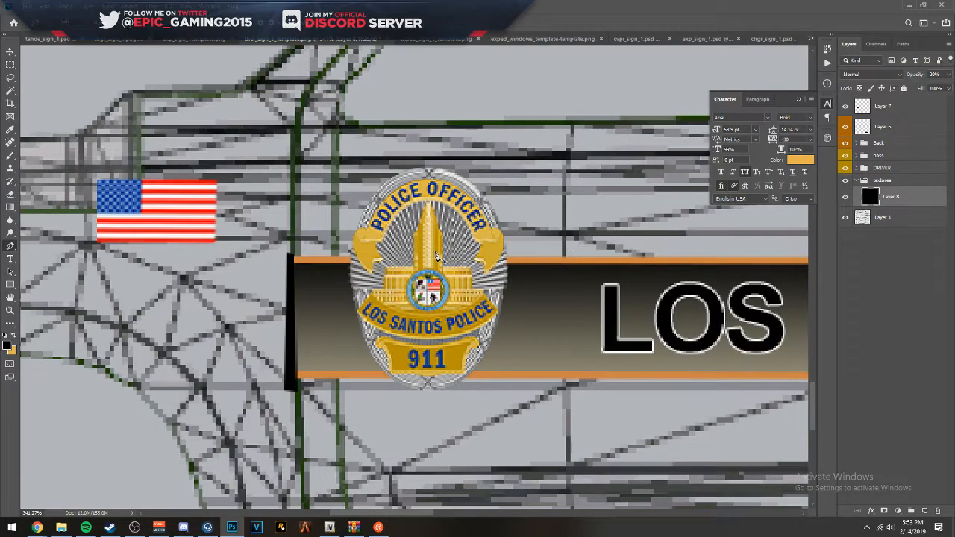
{"action": "scroll", "coordinate": [433, 275], "scroll_direction": "down", "scroll_amount": 5}
{"action": "scroll", "coordinate": [478, 344], "scroll_direction": "down", "scroll_amount": 3}
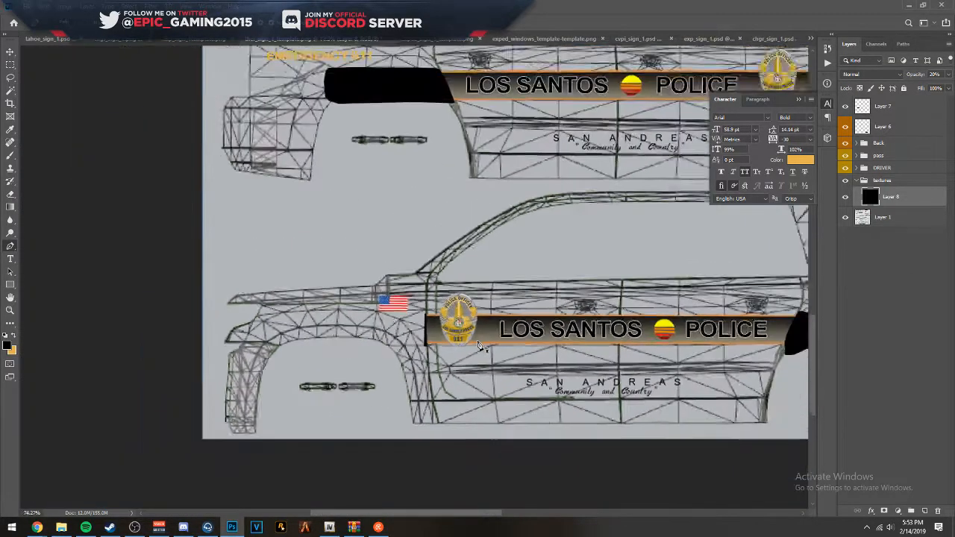
{"action": "left_click_drag", "start_coordinate": [724, 373], "coordinate": [363, 350]}
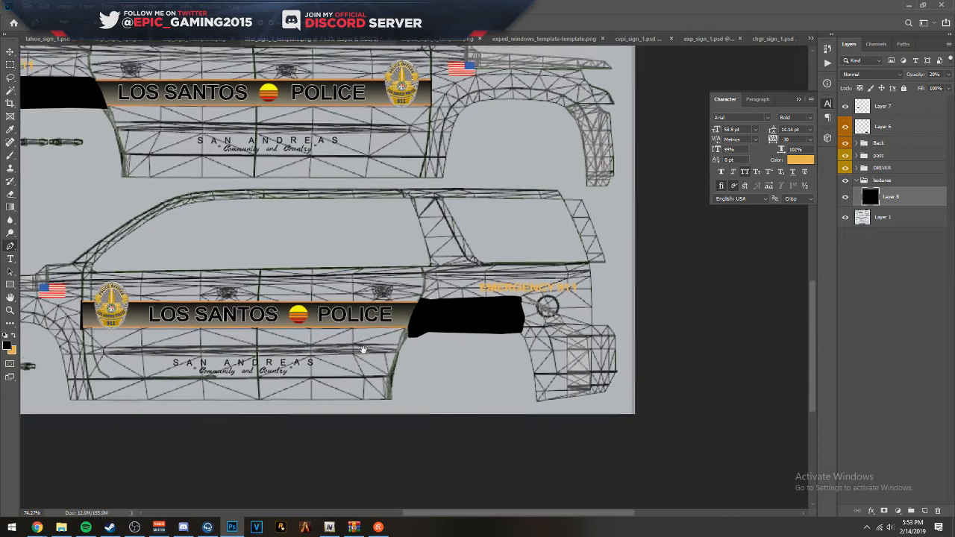
{"action": "scroll", "coordinate": [215, 346], "scroll_direction": "up", "scroll_amount": 2}
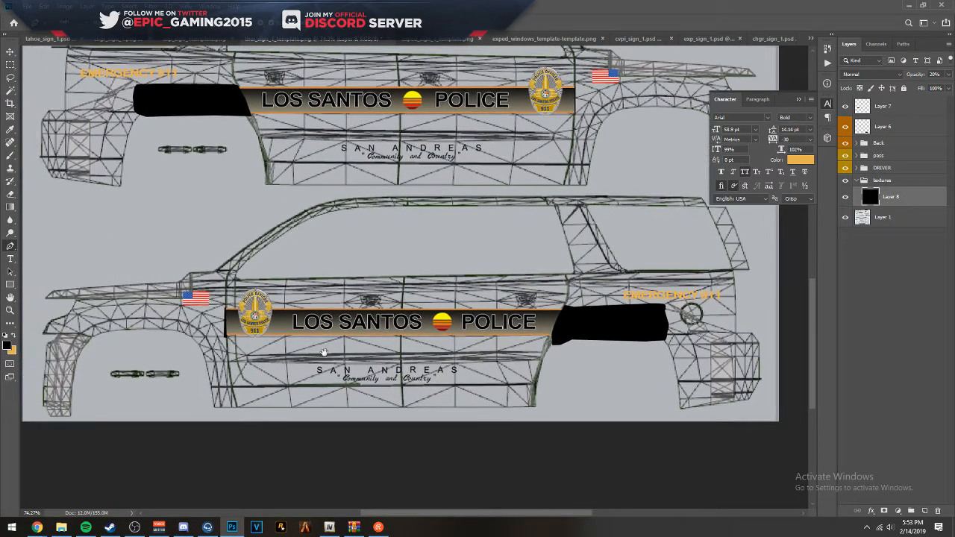
{"action": "scroll", "coordinate": [212, 366], "scroll_direction": "up", "scroll_amount": 1}
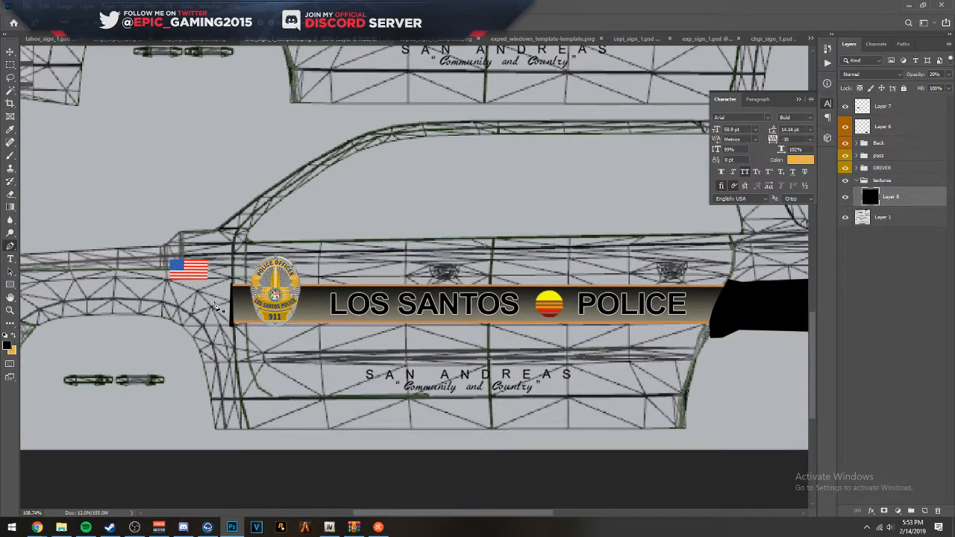
{"action": "scroll", "coordinate": [216, 307], "scroll_direction": "down", "scroll_amount": 2}
{"action": "scroll", "coordinate": [250, 319], "scroll_direction": "down", "scroll_amount": 3}
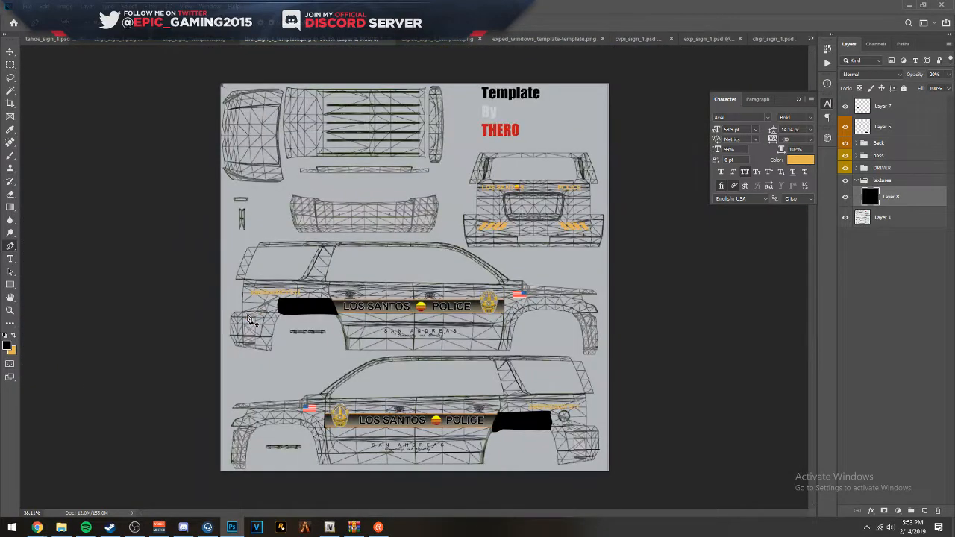
{"action": "scroll", "coordinate": [250, 319], "scroll_direction": "up", "scroll_amount": 1}
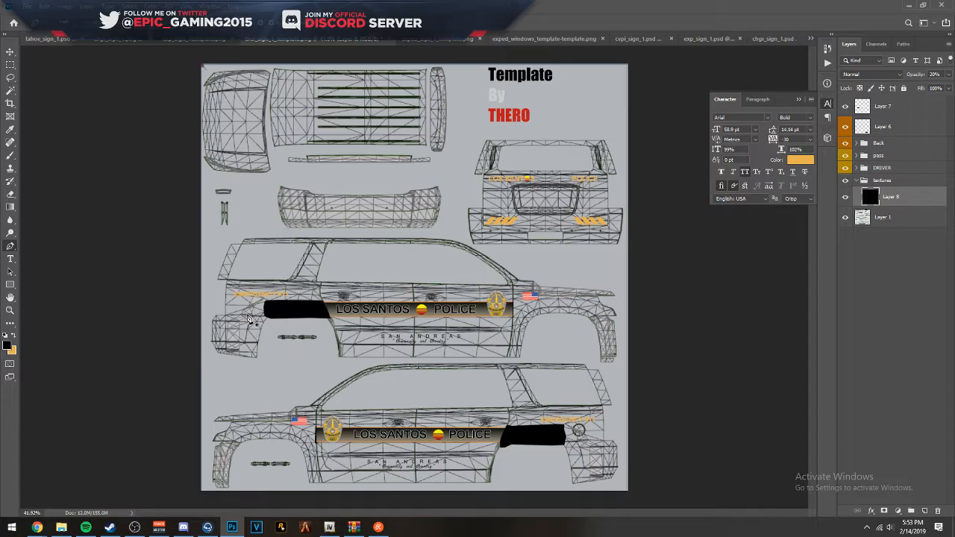
- Add a new layer above Layer 8 and start a Pen path on the lower vehicle's front door edge, beneath the windshield pillar
{"action": "left_click", "coordinate": [924, 511]}
{"action": "scroll", "coordinate": [321, 421], "scroll_direction": "up", "scroll_amount": 20}
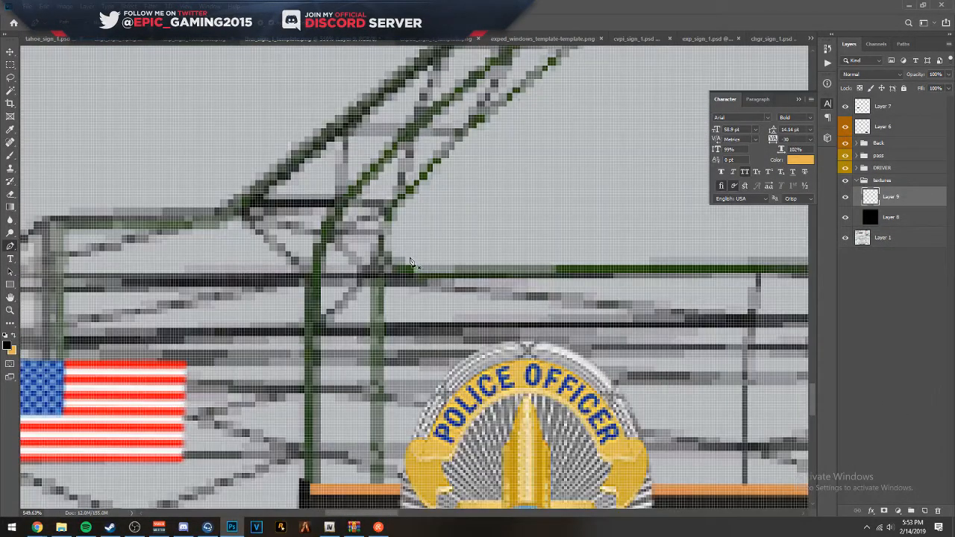
{"action": "scroll", "coordinate": [348, 280], "scroll_direction": "up", "scroll_amount": 3}
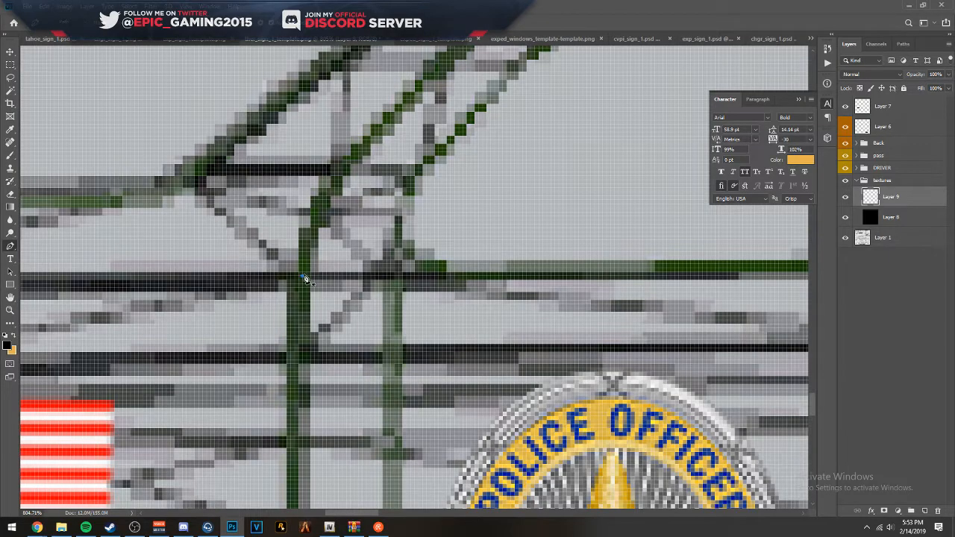
{"action": "scroll", "coordinate": [306, 279], "scroll_direction": "down", "scroll_amount": 5}
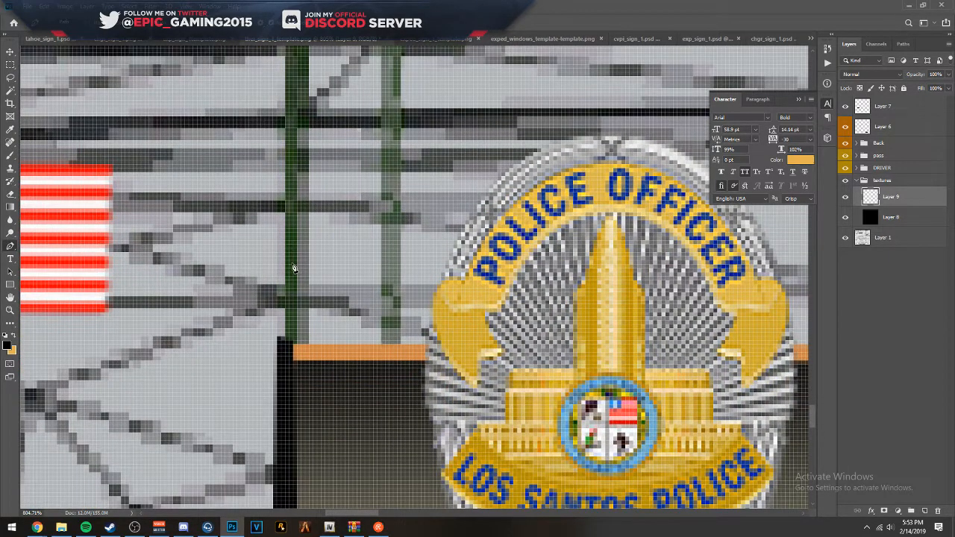
{"action": "left_click", "coordinate": [295, 267]}
{"action": "scroll", "coordinate": [314, 224], "scroll_direction": "up", "scroll_amount": 3}
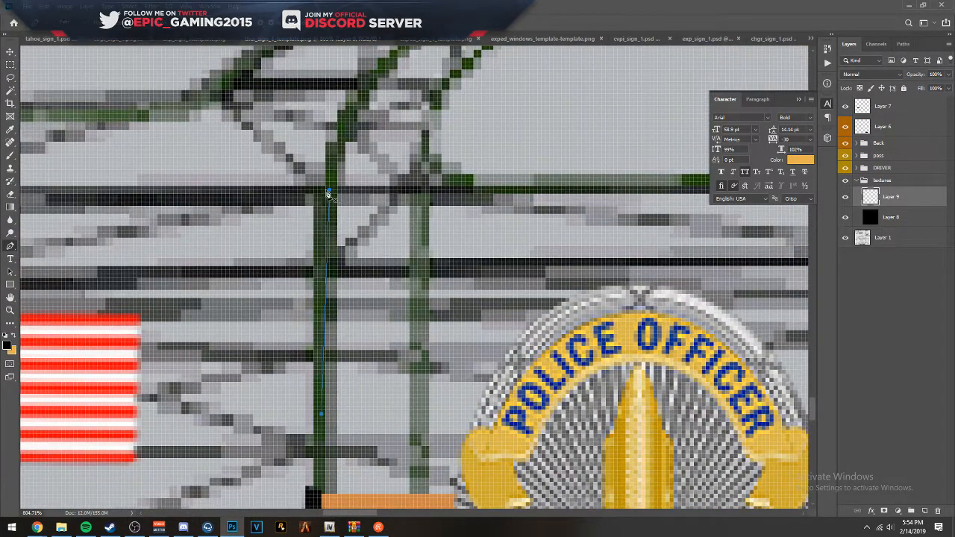
- Redo the path's anchor just above the stripe on the front door edge and extend the path to just below the stripe
{"action": "key", "text": "ctrl+z"}
{"action": "left_click", "coordinate": [319, 479]}
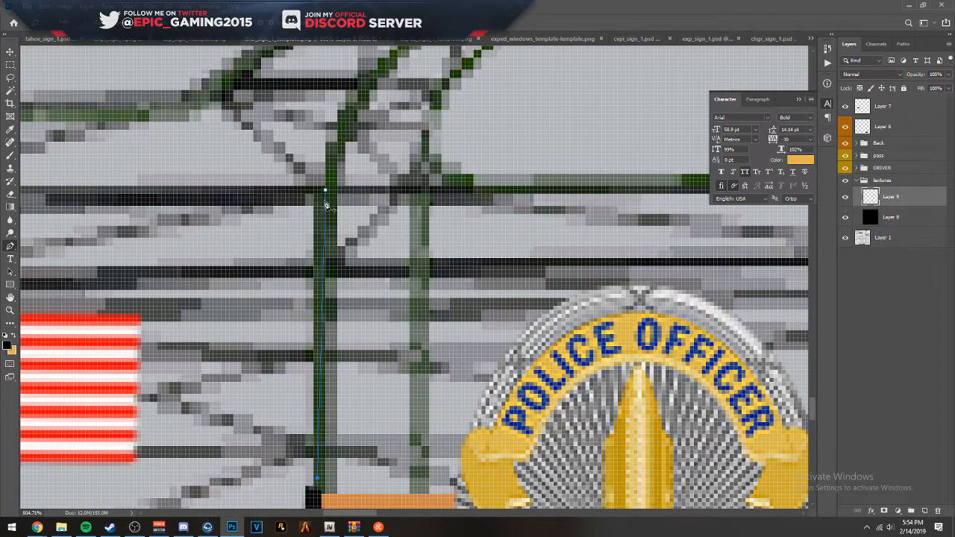
{"action": "key", "text": "ctrl+z"}
{"action": "left_click", "coordinate": [318, 480]}
{"action": "key", "text": "ctrl+z"}
{"action": "left_click", "coordinate": [318, 479]}
{"action": "key", "text": "ctrl+z"}
{"action": "left_click_drag", "start_coordinate": [349, 297], "coordinate": [378, 276]}
{"action": "key", "text": "ctrl+z"}
{"action": "scroll", "coordinate": [321, 469], "scroll_direction": "down", "scroll_amount": 8}
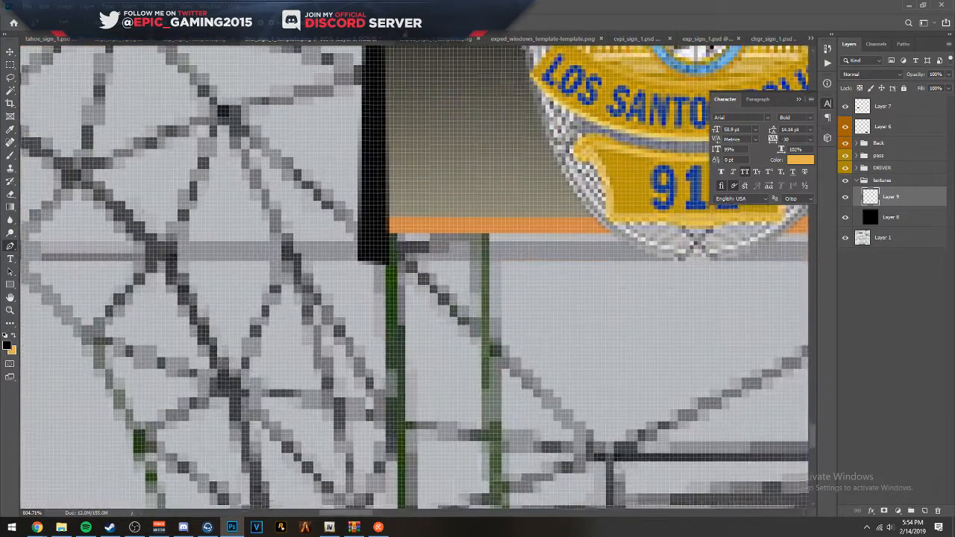
{"action": "left_click", "coordinate": [393, 292]}
{"action": "left_click_drag", "start_coordinate": [426, 343], "coordinate": [419, 508]}
- Set the opacity of the graphics group on the lower side view to 50% so the wireframe shows through
{"action": "left_click", "coordinate": [887, 168]}
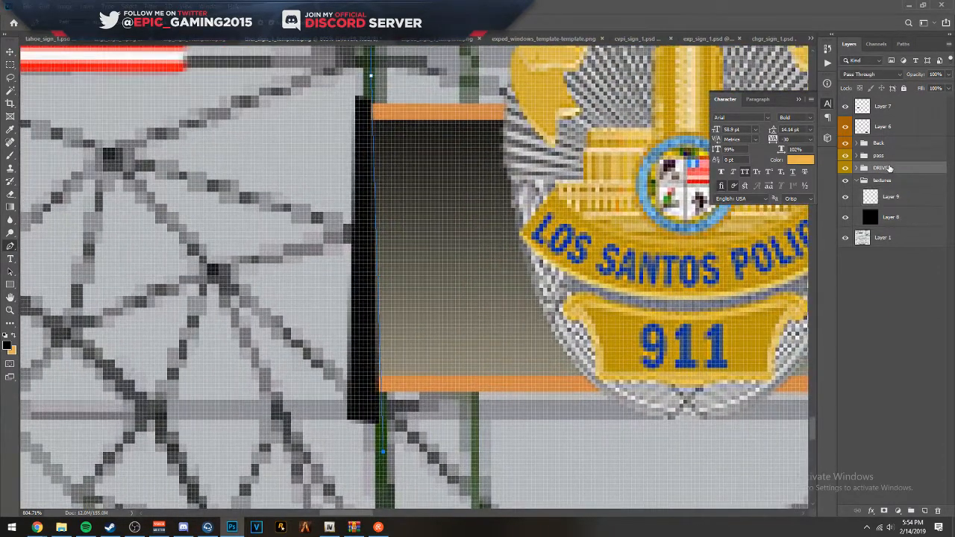
{"action": "key", "text": "5"}
{"action": "left_click", "coordinate": [884, 156]}
- Extend the Pen path down the front door's edge line, from below the stripe to just above the lower body crease
{"action": "scroll", "coordinate": [368, 111], "scroll_direction": "up", "scroll_amount": 5}
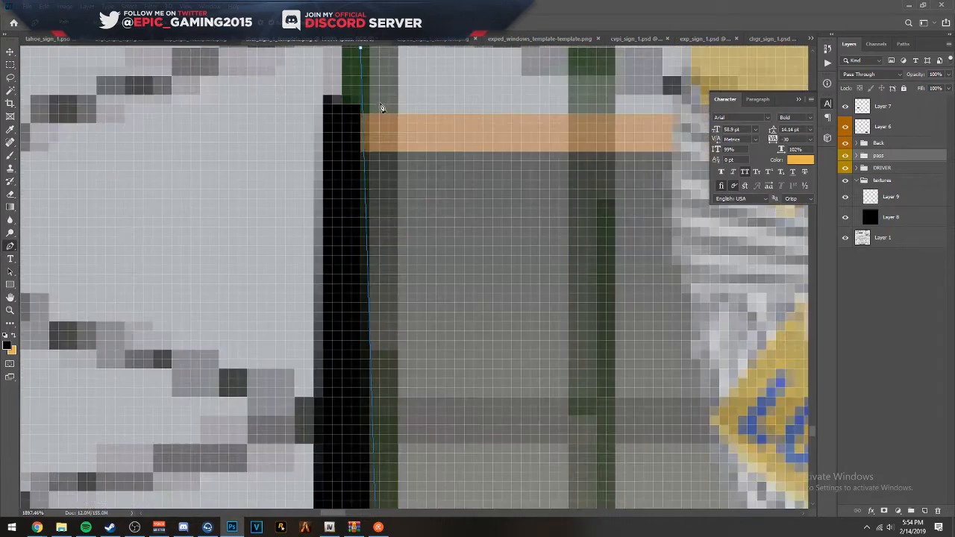
{"action": "left_click_drag", "start_coordinate": [392, 289], "coordinate": [399, 74]}
{"action": "left_click_drag", "start_coordinate": [403, 418], "coordinate": [388, 67]}
{"action": "left_click_drag", "start_coordinate": [381, 418], "coordinate": [354, 54]}
{"action": "left_click_drag", "start_coordinate": [392, 272], "coordinate": [391, 39]}
{"action": "left_click_drag", "start_coordinate": [418, 401], "coordinate": [418, 124]}
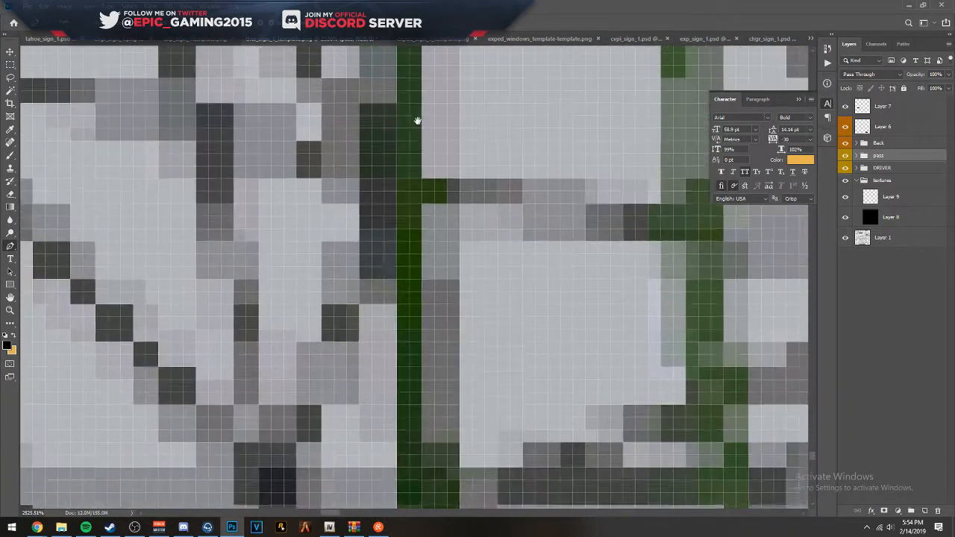
{"action": "scroll", "coordinate": [408, 248], "scroll_direction": "down", "scroll_amount": 3}
{"action": "left_click", "coordinate": [410, 291]}
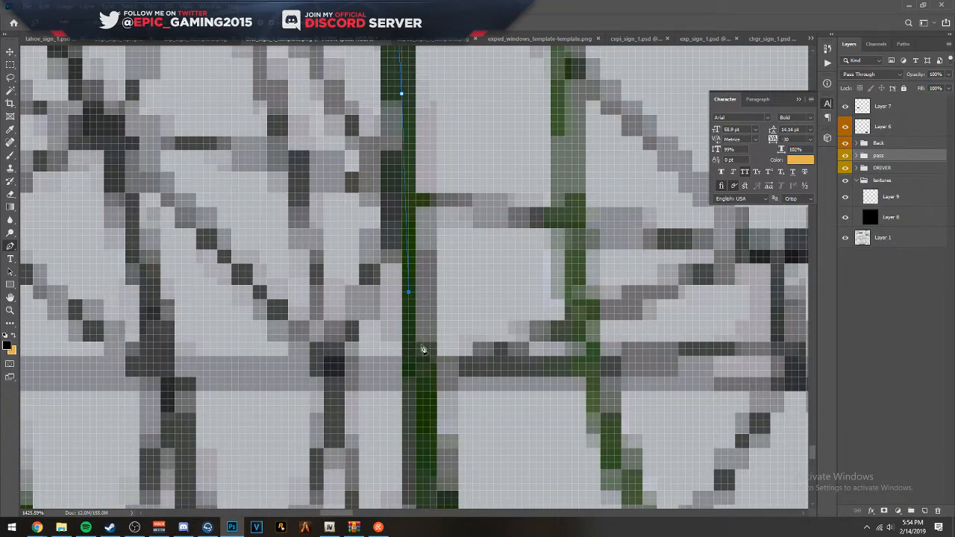
{"action": "scroll", "coordinate": [431, 360], "scroll_direction": "down", "scroll_amount": 4}
{"action": "scroll", "coordinate": [445, 341], "scroll_direction": "down", "scroll_amount": 3}
{"action": "left_click", "coordinate": [435, 364]}
{"action": "left_click_drag", "start_coordinate": [435, 364], "coordinate": [420, 210]}
{"action": "scroll", "coordinate": [417, 176], "scroll_direction": "up", "scroll_amount": 3}
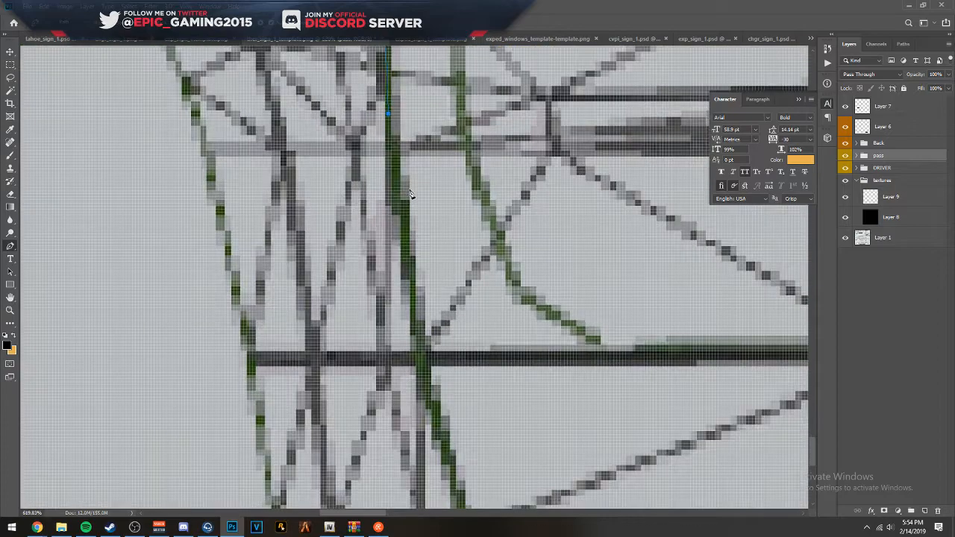
- Continue the path with closely spaced points along the curving front door edge to the door's bottom corner
{"action": "left_click", "coordinate": [394, 194]}
{"action": "left_click", "coordinate": [412, 317]}
{"action": "left_click", "coordinate": [420, 354]}
{"action": "left_click_drag", "start_coordinate": [458, 398], "coordinate": [334, 201]}
{"action": "left_click", "coordinate": [303, 207]}
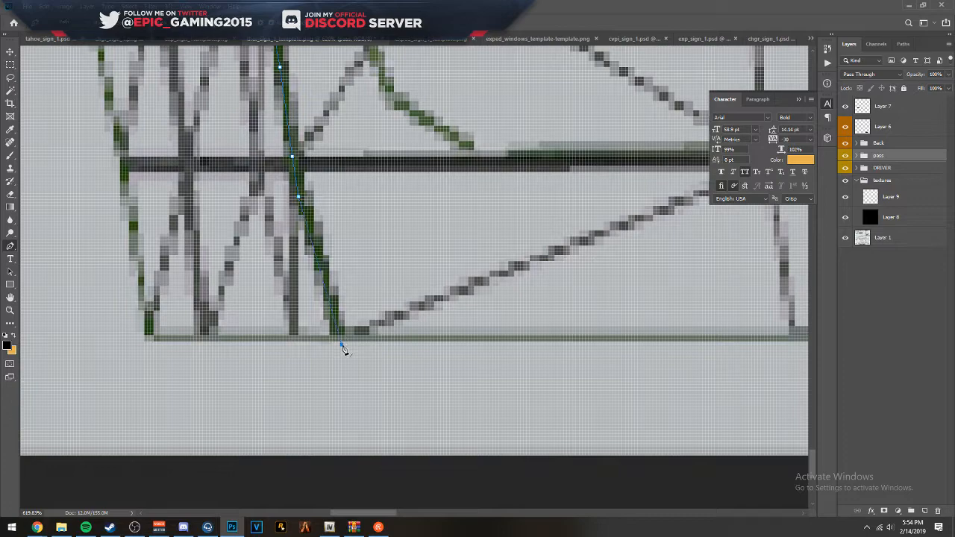
{"action": "left_click", "coordinate": [323, 271]}
- Extend the path along the lower body edge past the rear door's bottom corner, then up the wheel arch to just below the black panel
{"action": "left_click", "coordinate": [619, 351]}
{"action": "scroll", "coordinate": [620, 350], "scroll_direction": "down", "scroll_amount": 10}
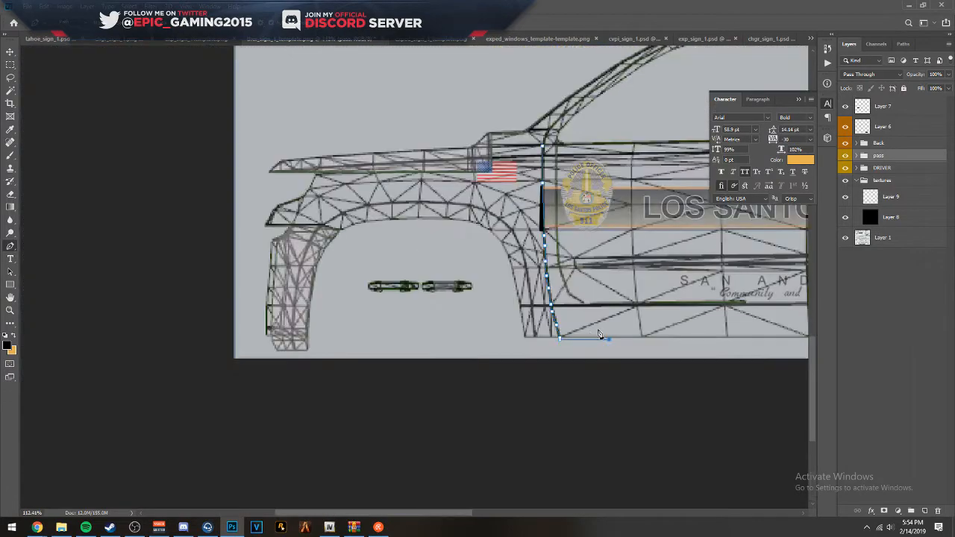
{"action": "left_click_drag", "start_coordinate": [626, 317], "coordinate": [180, 311]}
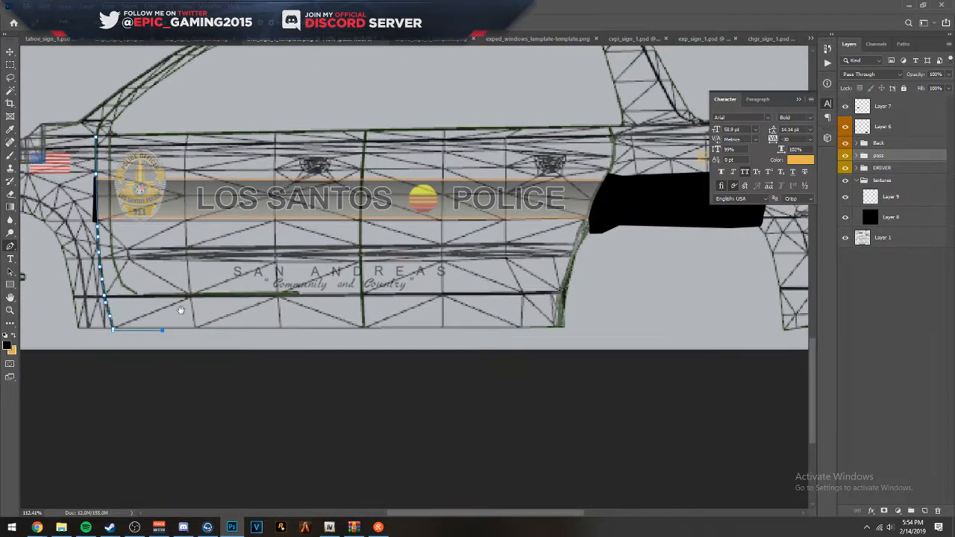
{"action": "left_click", "coordinate": [555, 330]}
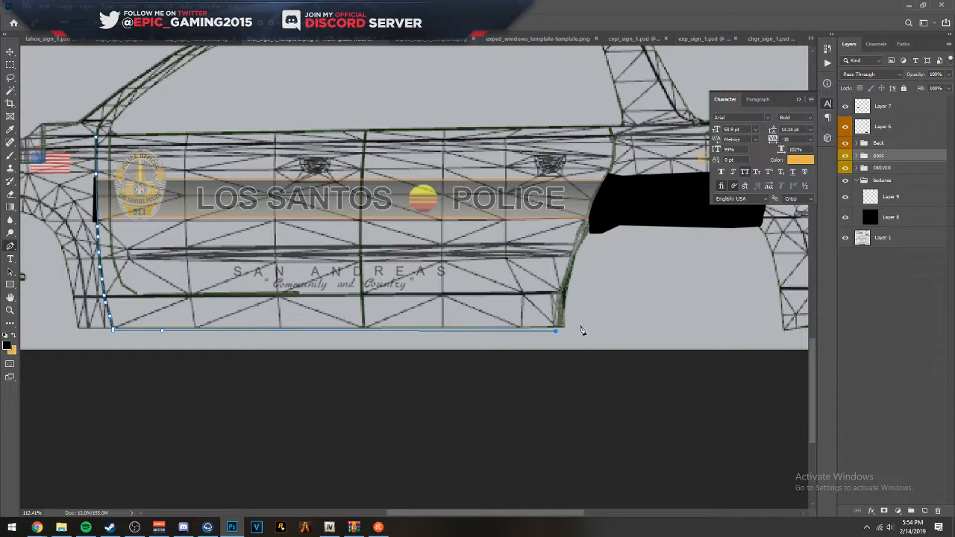
{"action": "left_click", "coordinate": [578, 326]}
{"action": "scroll", "coordinate": [590, 224], "scroll_direction": "up", "scroll_amount": 5}
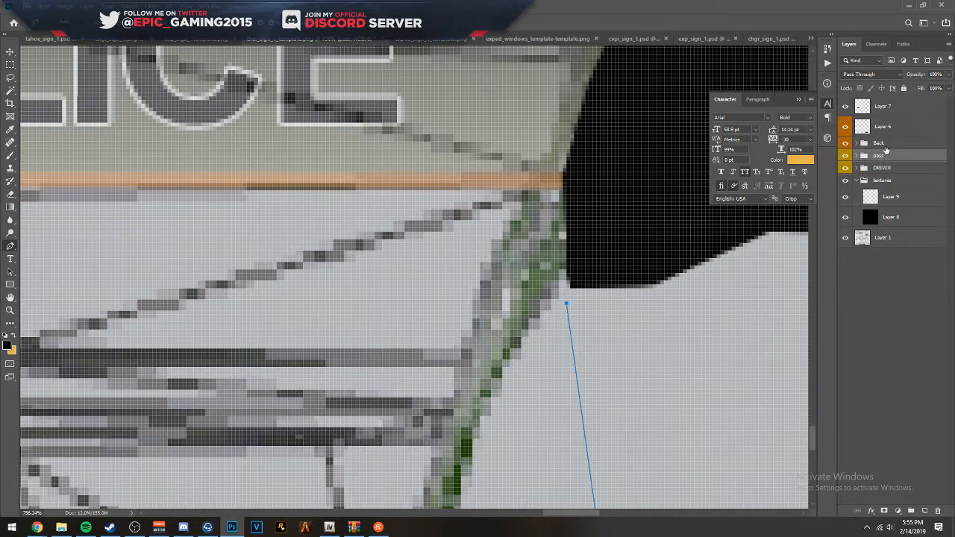
- Set the opacity of Layer 6, the black panel over the rear wheel arch, to 55% so the wireframe shows through
{"action": "left_click", "coordinate": [882, 127]}
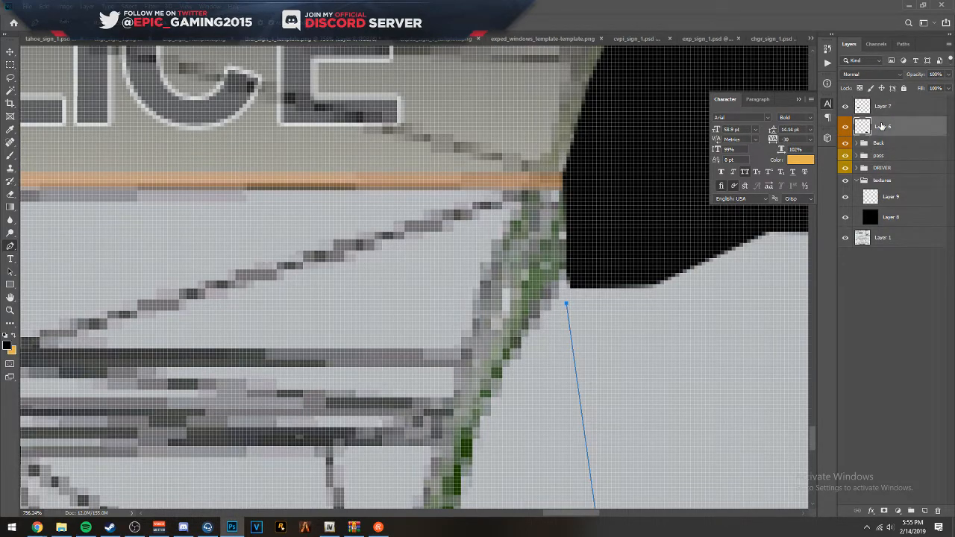
{"action": "key", "text": "5"}
{"action": "key", "text": "5"}
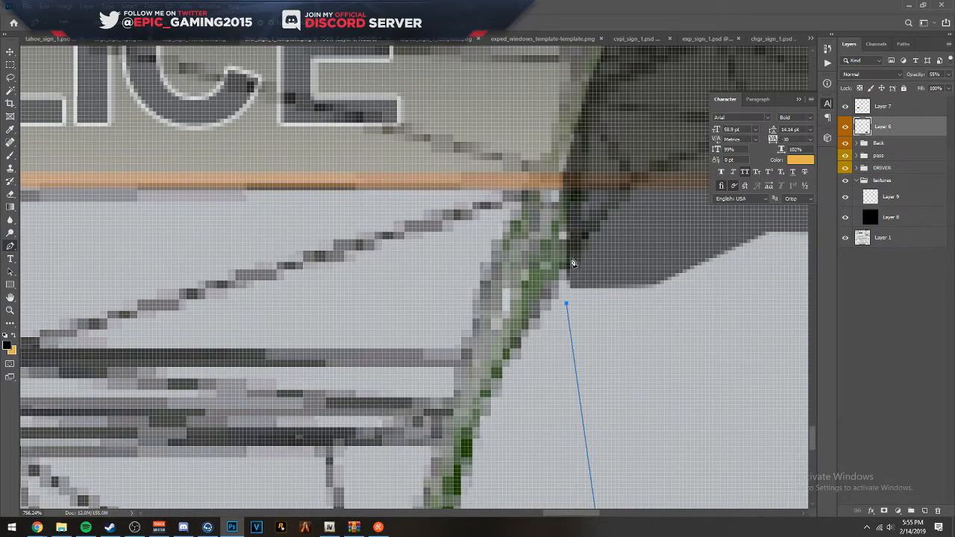
- Trace the path up the rear door edge across the stripe to its upper border, redoing the anchors that missed the edge
{"action": "left_click_drag", "start_coordinate": [590, 168], "coordinate": [525, 341]}
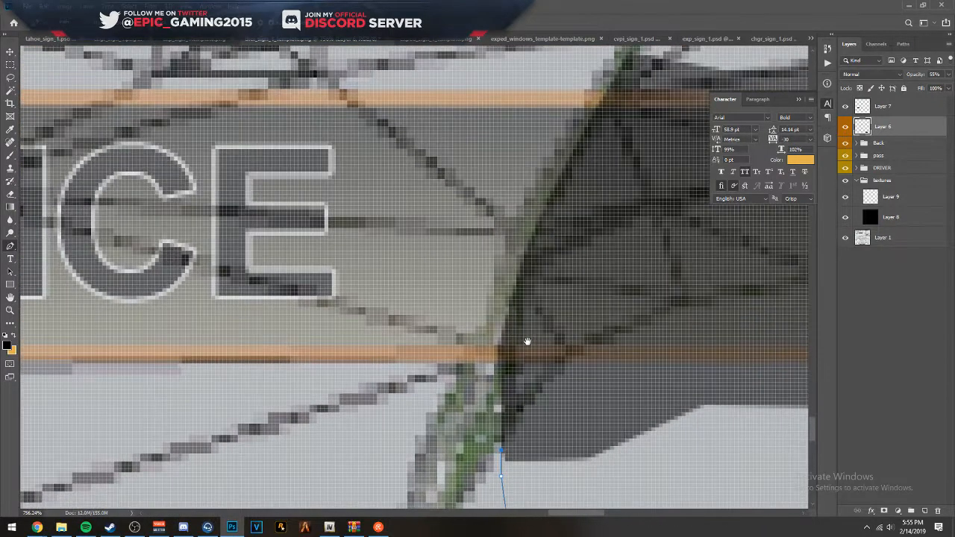
{"action": "left_click", "coordinate": [497, 352]}
{"action": "left_click", "coordinate": [604, 90]}
{"action": "left_click", "coordinate": [541, 241]}
{"action": "key", "text": "ctrl+z"}
{"action": "key", "text": "ctrl+z"}
{"action": "left_click", "coordinate": [528, 248]}
{"action": "left_click", "coordinate": [606, 90]}
- Continue the path with closely spaced points up the curved rear door edge to just above the window line
{"action": "left_click_drag", "start_coordinate": [629, 74], "coordinate": [443, 331]}
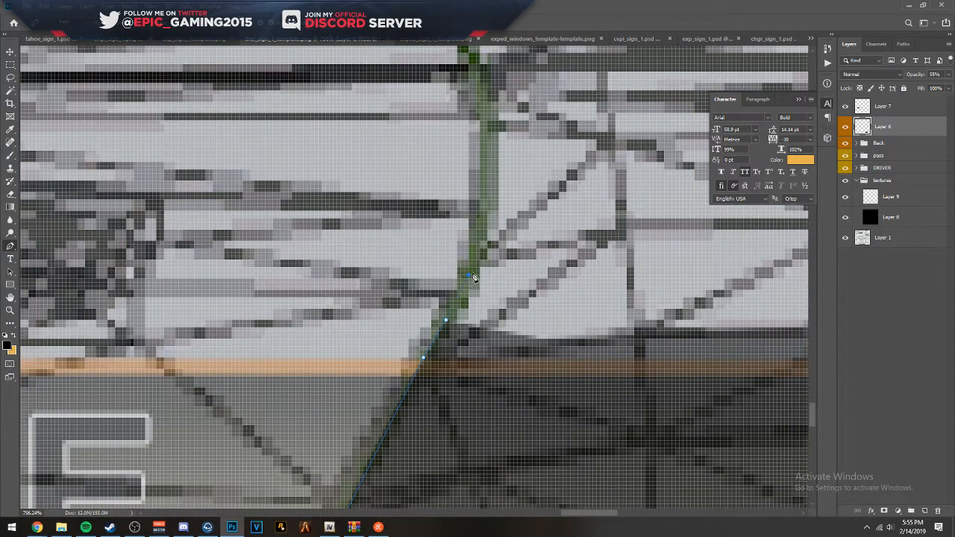
{"action": "left_click_drag", "start_coordinate": [504, 201], "coordinate": [504, 281]}
{"action": "left_click", "coordinate": [487, 284]}
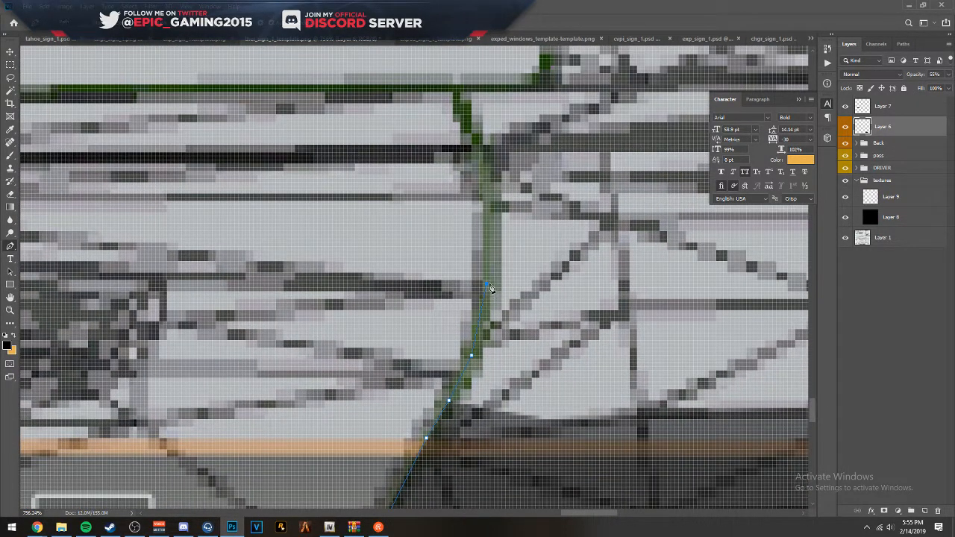
{"action": "scroll", "coordinate": [488, 183], "scroll_direction": "down", "scroll_amount": 5}
{"action": "scroll", "coordinate": [490, 268], "scroll_direction": "up", "scroll_amount": 6}
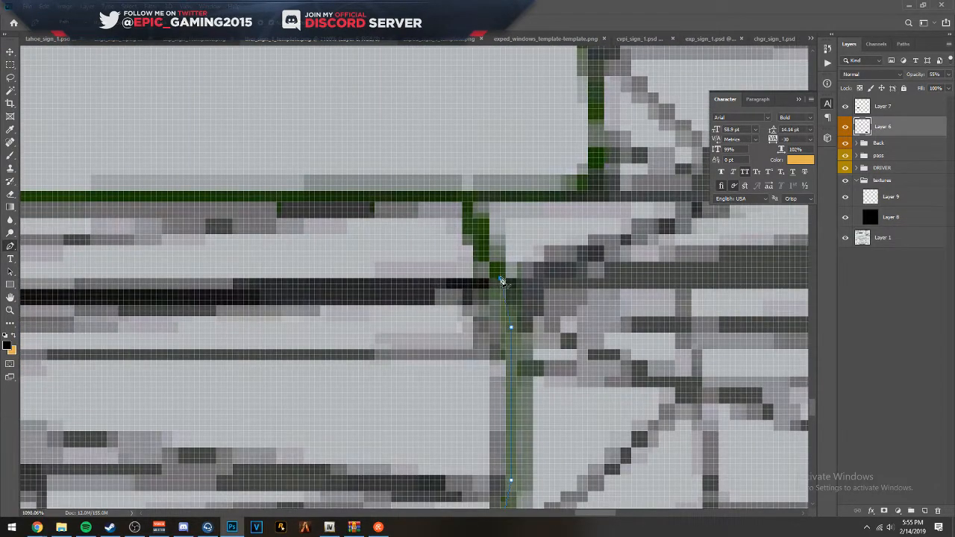
{"action": "left_click", "coordinate": [420, 121]}
- Run the path forward above the window line to the front door and close it at its starting anchor
{"action": "scroll", "coordinate": [420, 122], "scroll_direction": "down", "scroll_amount": 5}
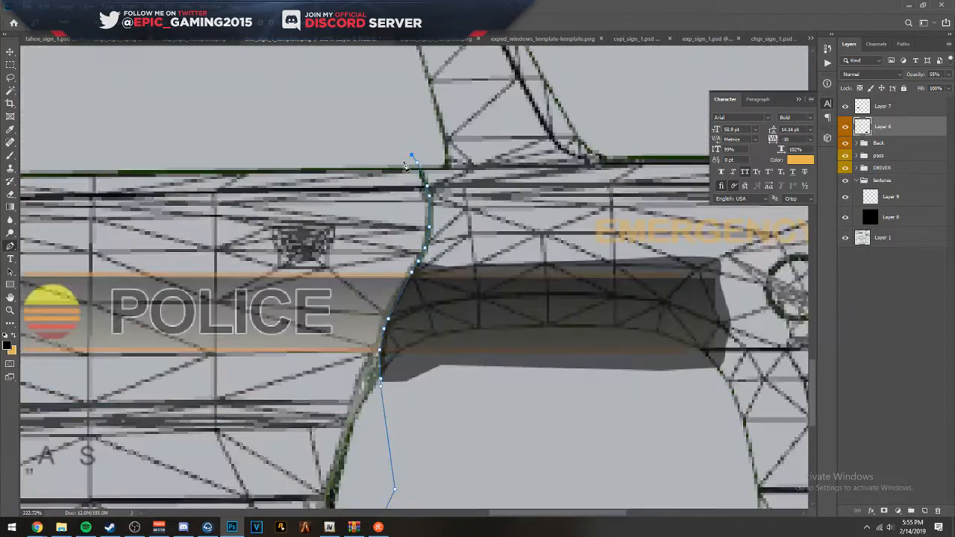
{"action": "scroll", "coordinate": [404, 165], "scroll_direction": "down", "scroll_amount": 3}
{"action": "left_click_drag", "start_coordinate": [309, 176], "coordinate": [567, 193]}
{"action": "left_click", "coordinate": [346, 172]}
{"action": "left_click", "coordinate": [223, 183]}
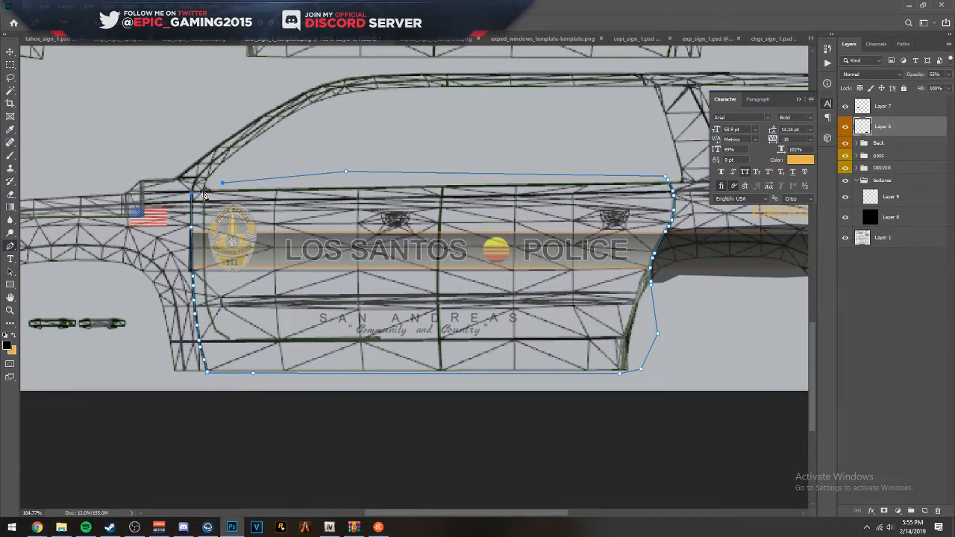
{"action": "scroll", "coordinate": [205, 195], "scroll_direction": "up", "scroll_amount": 6}
{"action": "left_click", "coordinate": [308, 196]}
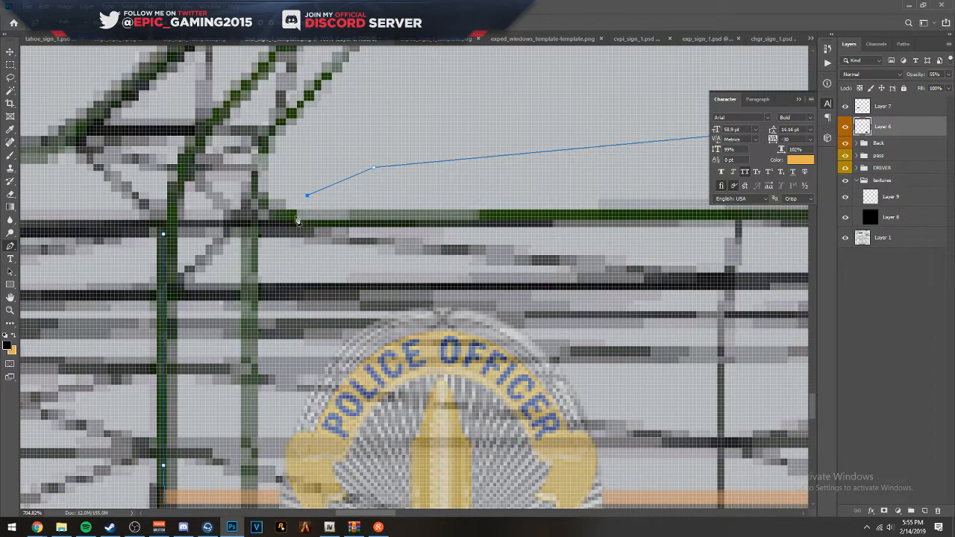
{"action": "left_click", "coordinate": [297, 207]}
{"action": "left_click", "coordinate": [285, 207]}
{"action": "left_click", "coordinate": [273, 223]}
{"action": "left_click", "coordinate": [164, 232]}
- Try filling the closed door path with white (ffffff) on Layer 6, and undo the fill
{"action": "scroll", "coordinate": [216, 228], "scroll_direction": "down", "scroll_amount": 2}
{"action": "scroll", "coordinate": [221, 229], "scroll_direction": "down", "scroll_amount": 4}
{"action": "scroll", "coordinate": [321, 224], "scroll_direction": "up", "scroll_amount": 1}
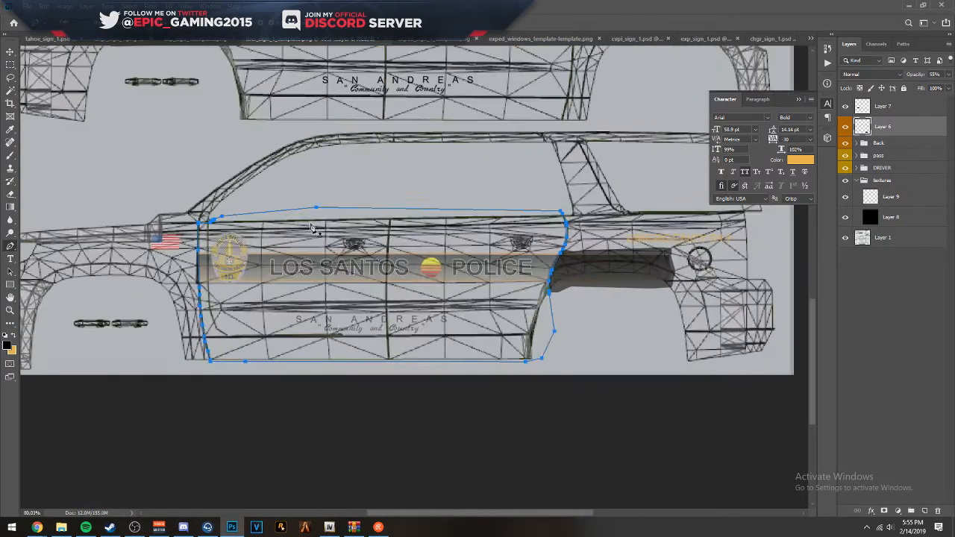
{"action": "right_click", "coordinate": [329, 217]}
{"action": "left_click", "coordinate": [352, 277]}
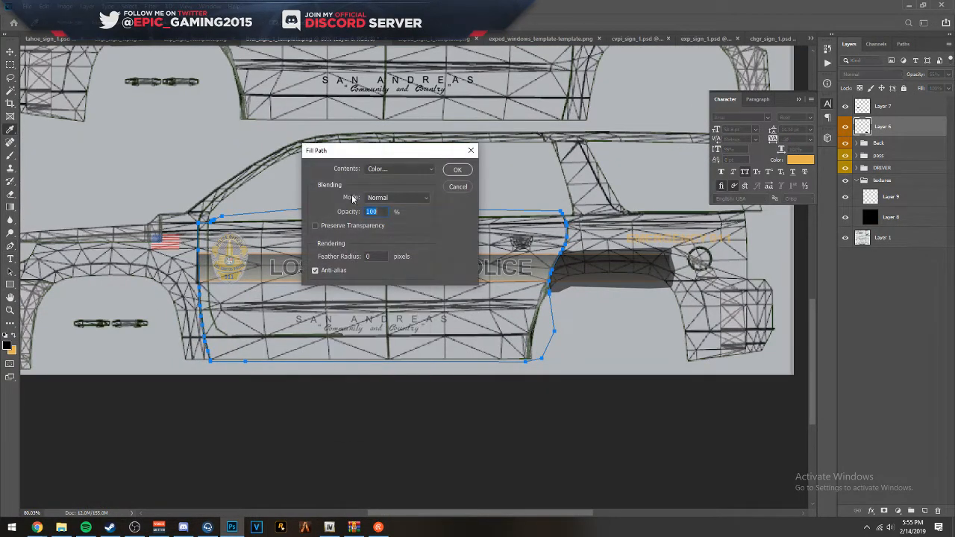
{"action": "left_click", "coordinate": [402, 169]}
{"action": "left_click", "coordinate": [397, 199]}
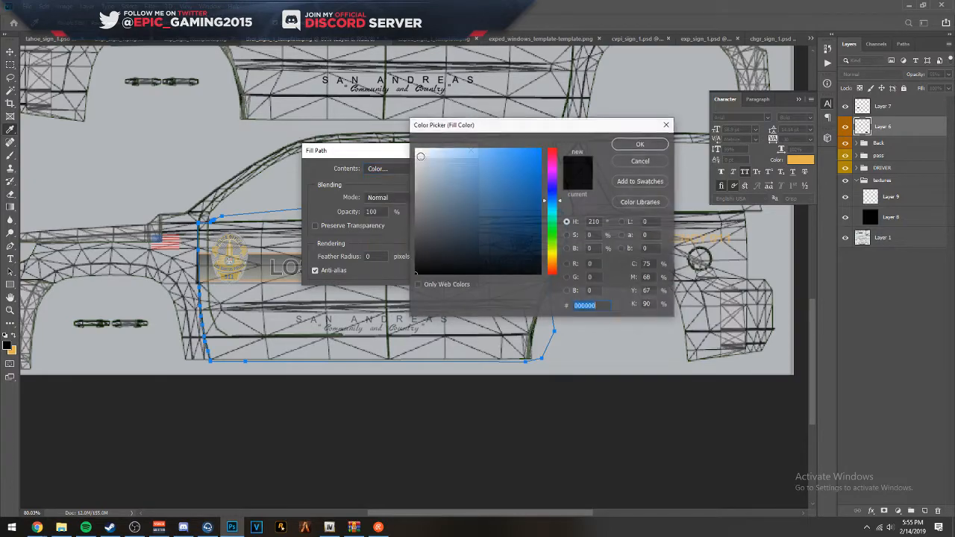
{"action": "type", "text": "ffffff"}
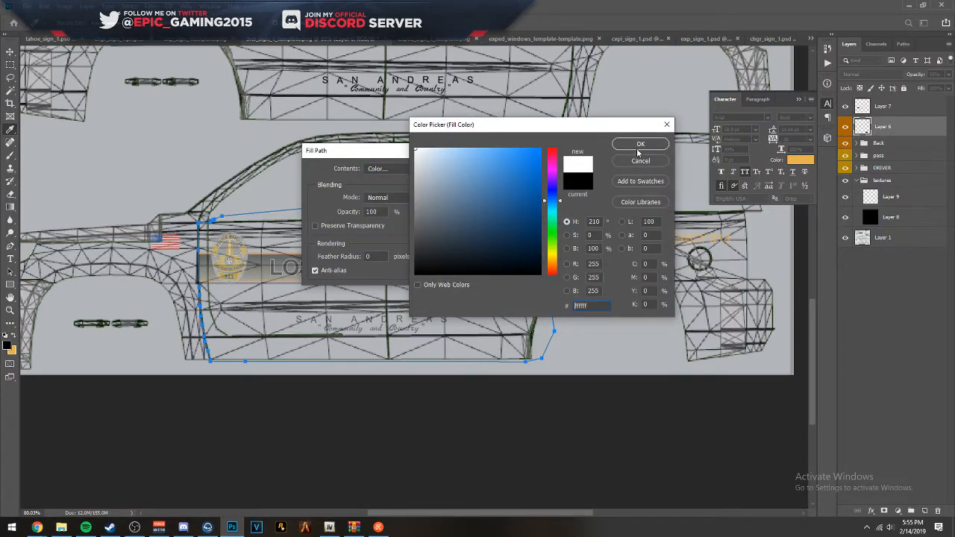
{"action": "left_click", "coordinate": [634, 143]}
{"action": "left_click", "coordinate": [452, 174]}
{"action": "right_click", "coordinate": [325, 216]}
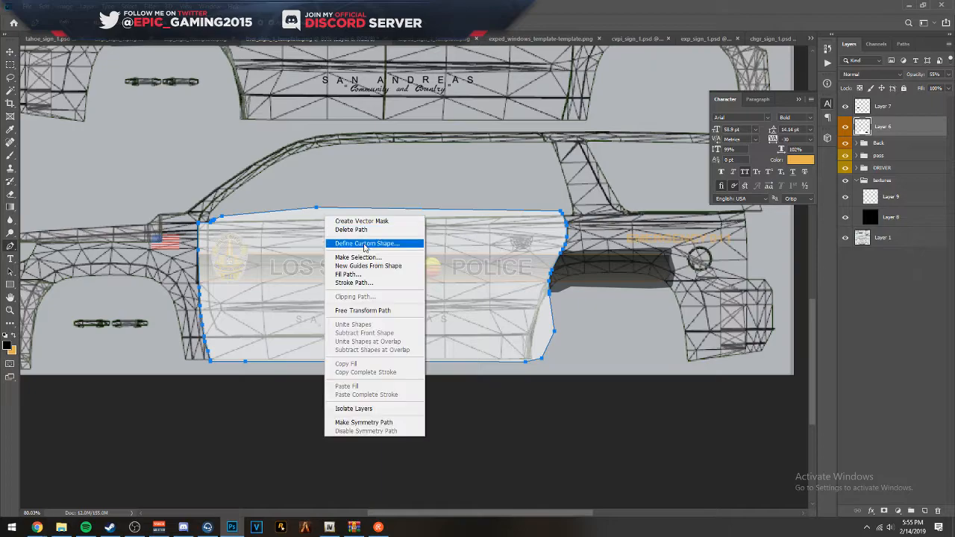
{"action": "left_click", "coordinate": [426, 5]}
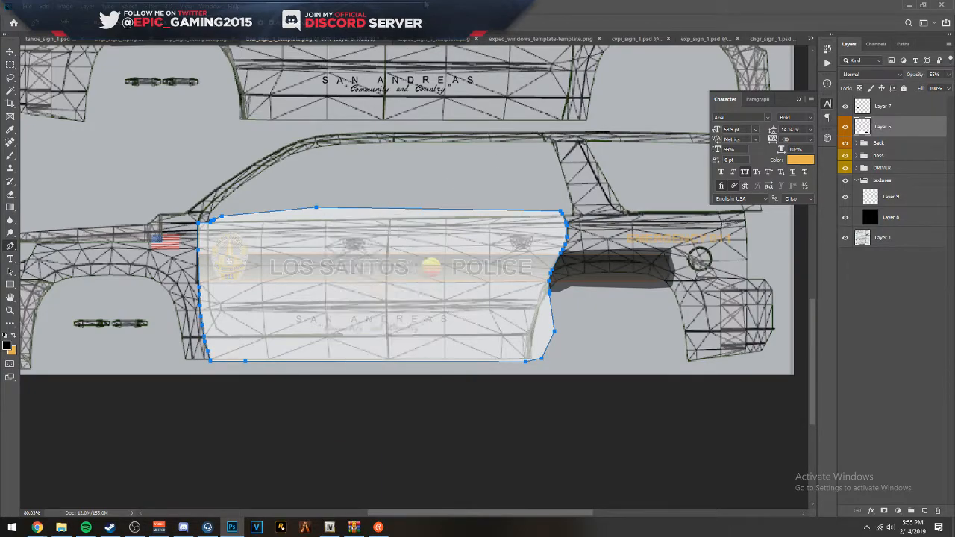
{"action": "key", "text": "ctrl+z"}
- Fill the door path with white on Layer 9 in the textures group and dismiss the path
{"action": "left_click", "coordinate": [899, 217]}
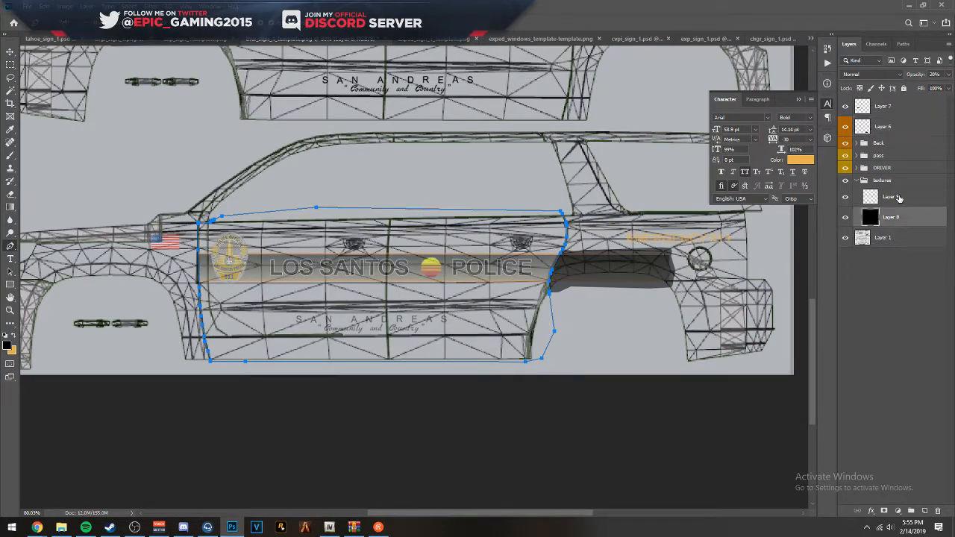
{"action": "left_click", "coordinate": [899, 197]}
{"action": "right_click", "coordinate": [449, 279]}
{"action": "left_click", "coordinate": [498, 335]}
{"action": "left_click", "coordinate": [453, 174]}
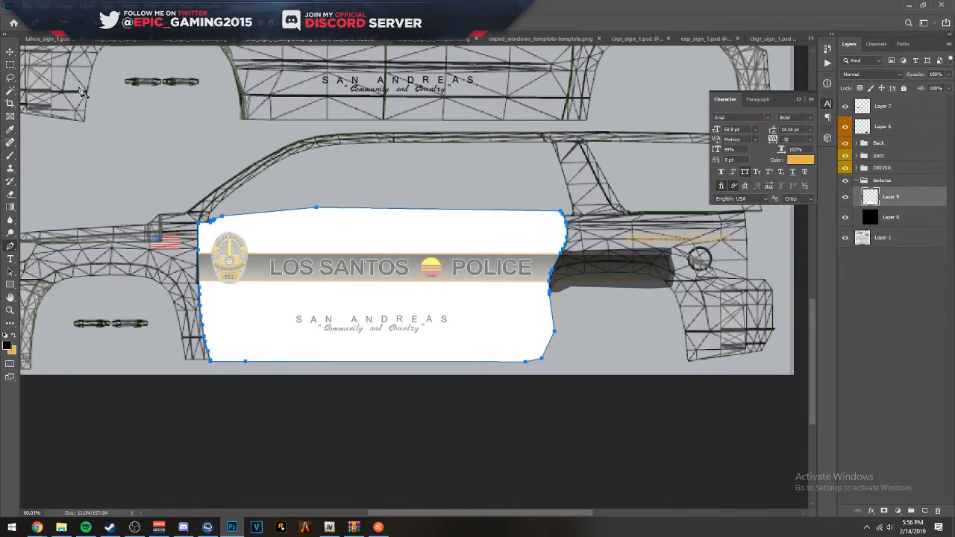
{"action": "key", "text": "Escape"}
- Duplicate the white door panel onto the upper side view and flip the copy horizontally
{"action": "left_click", "coordinate": [10, 53]}
{"action": "left_click_drag", "start_coordinate": [253, 72], "coordinate": [285, 212]}
{"action": "left_click_drag", "start_coordinate": [394, 375], "coordinate": [383, 113]}
{"action": "key", "text": "ctrl+t"}
{"action": "right_click", "coordinate": [393, 123]}
{"action": "left_click", "coordinate": [422, 246]}
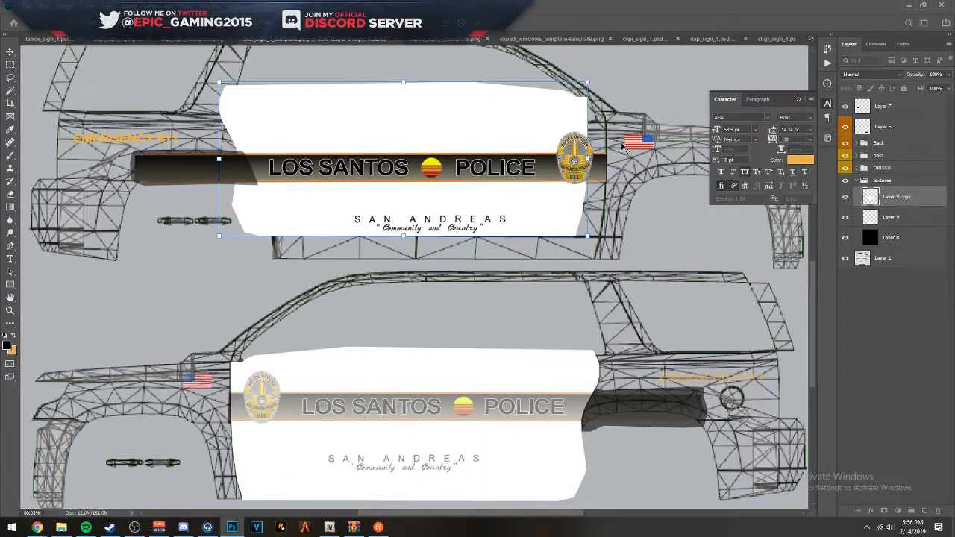
- Align the flipped panel with the upper side view's doors, matching the front and rear door edges of the wireframe
{"action": "scroll", "coordinate": [623, 147], "scroll_direction": "up", "scroll_amount": 5}
{"action": "scroll", "coordinate": [380, 191], "scroll_direction": "down", "scroll_amount": 2}
{"action": "left_click_drag", "start_coordinate": [381, 191], "coordinate": [409, 271]}
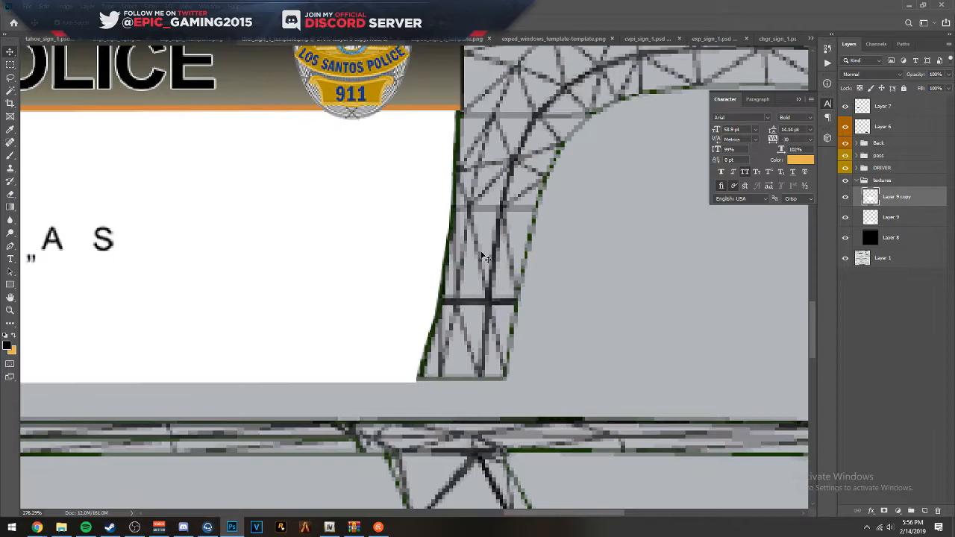
{"action": "left_click_drag", "start_coordinate": [515, 111], "coordinate": [528, 418]}
{"action": "left_click_drag", "start_coordinate": [531, 205], "coordinate": [516, 52]}
{"action": "left_click_drag", "start_coordinate": [224, 298], "coordinate": [753, 246]}
{"action": "left_click_drag", "start_coordinate": [514, 179], "coordinate": [427, 235]}
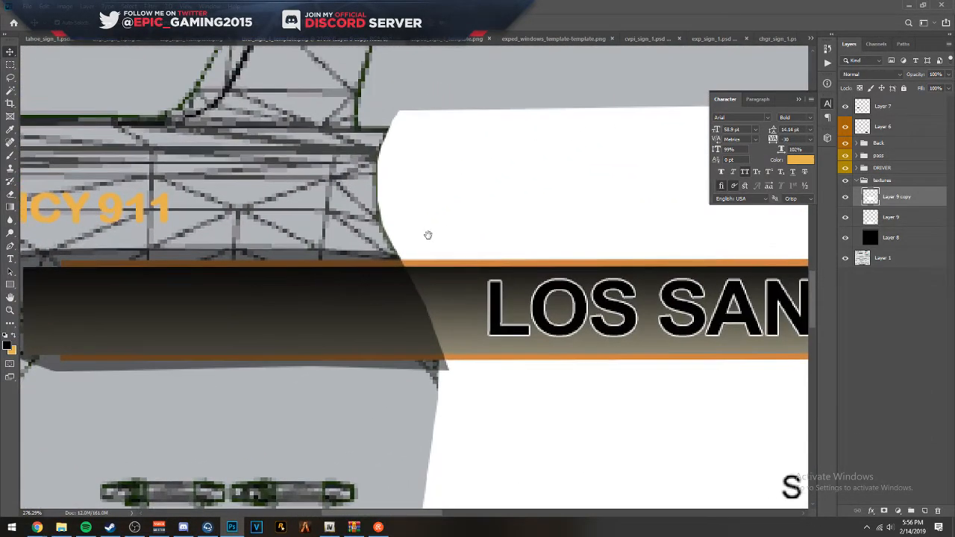
{"action": "scroll", "coordinate": [411, 159], "scroll_direction": "up", "scroll_amount": 4}
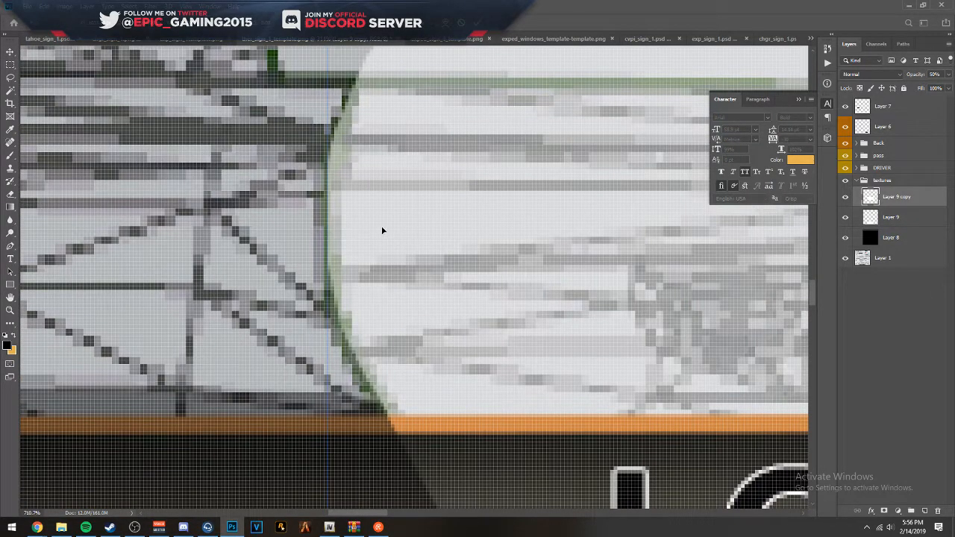
{"action": "scroll", "coordinate": [382, 231], "scroll_direction": "down", "scroll_amount": 5}
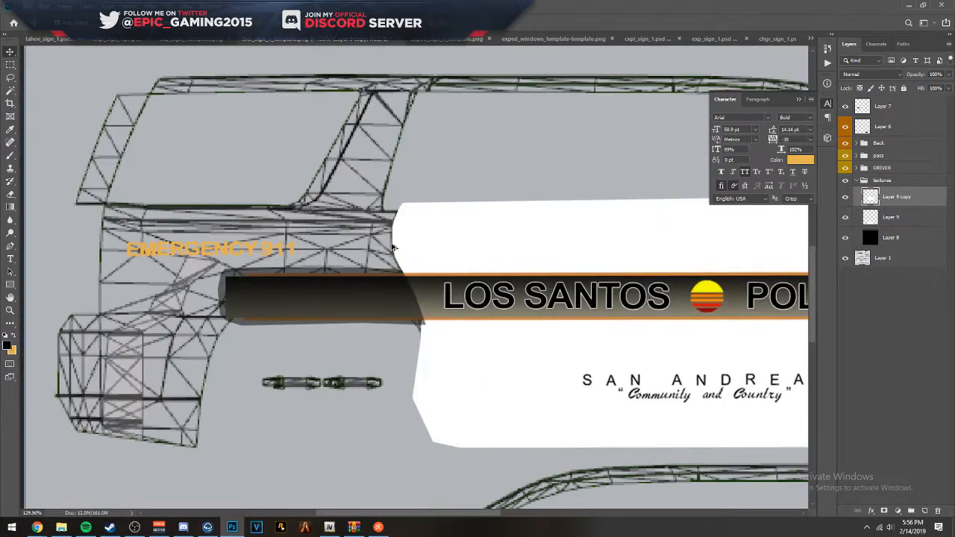
- Start a Pen path on the roof section and trace its curved front edge just outside the wireframe
{"action": "scroll", "coordinate": [519, 235], "scroll_direction": "down", "scroll_amount": 2}
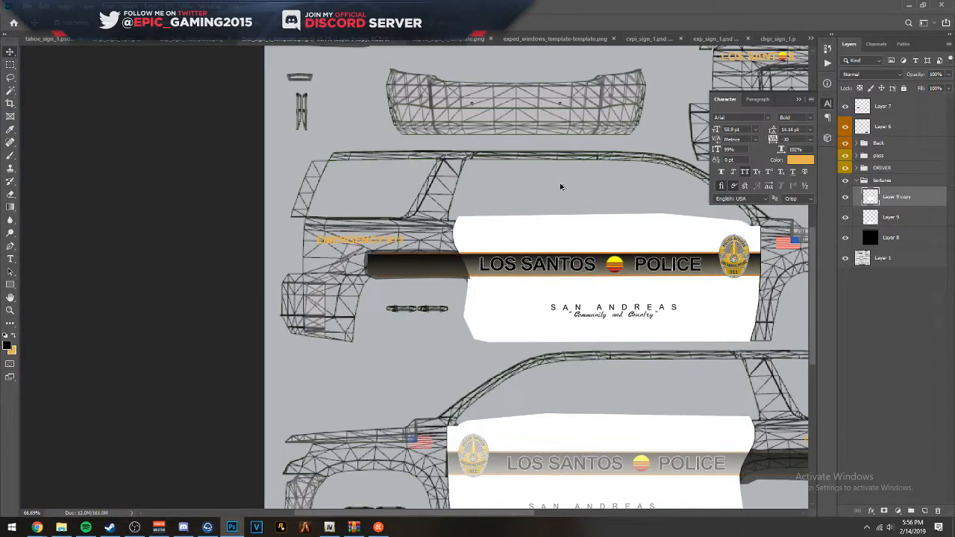
{"action": "scroll", "coordinate": [561, 187], "scroll_direction": "down", "scroll_amount": 2}
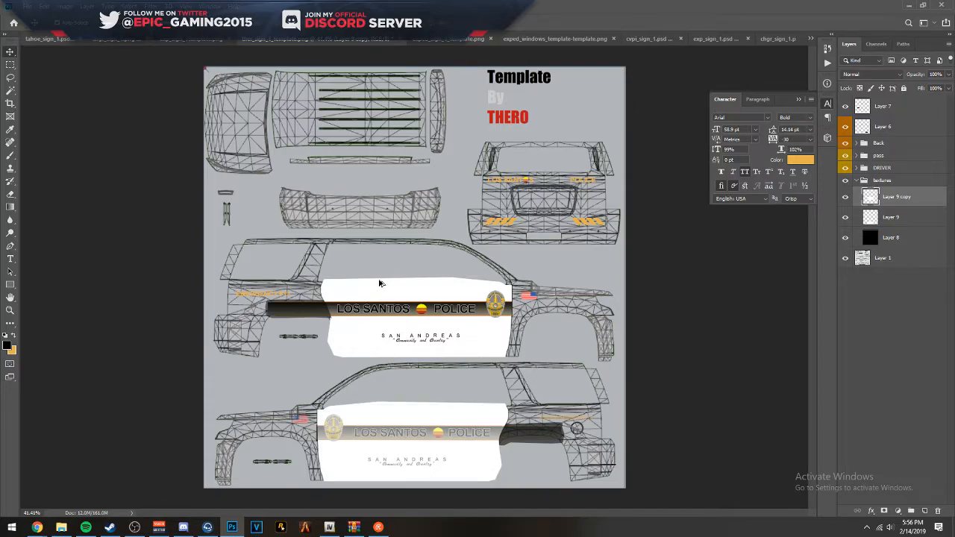
{"action": "scroll", "coordinate": [251, 69], "scroll_direction": "up", "scroll_amount": 4}
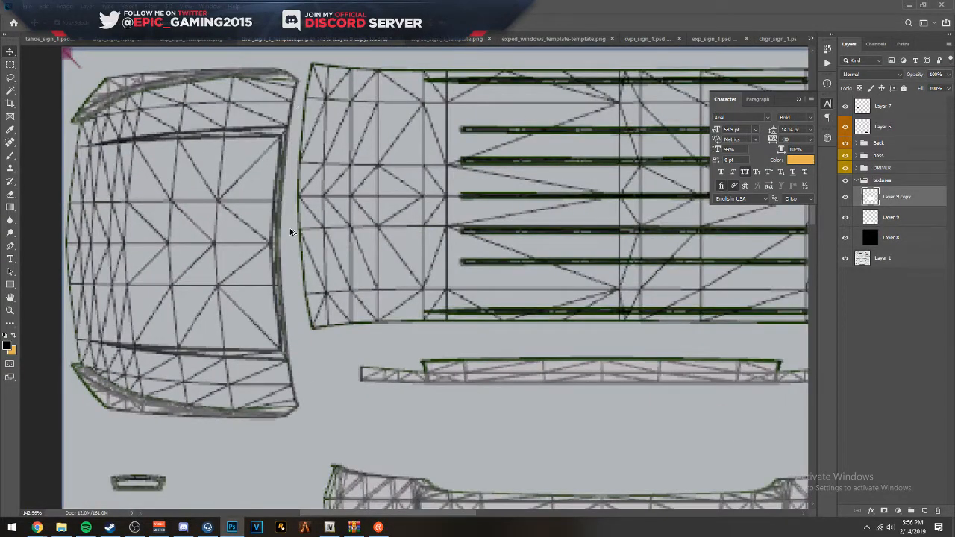
{"action": "left_click", "coordinate": [11, 245]}
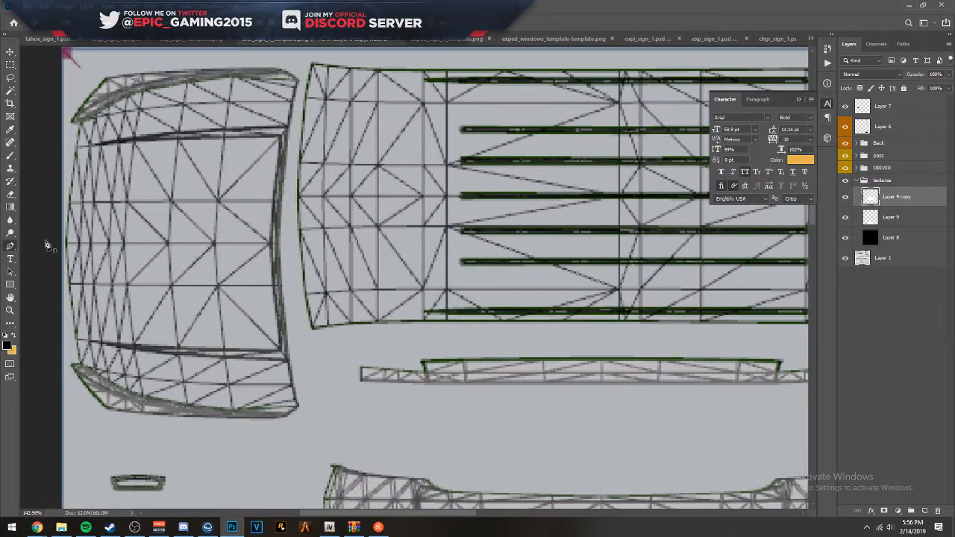
{"action": "left_click", "coordinate": [325, 58]}
{"action": "left_click", "coordinate": [310, 56]}
{"action": "left_click_drag", "start_coordinate": [304, 63], "coordinate": [304, 69]}
{"action": "left_click", "coordinate": [300, 91]}
{"action": "left_click", "coordinate": [295, 167]}
{"action": "left_click", "coordinate": [293, 229]}
{"action": "left_click", "coordinate": [296, 290]}
{"action": "left_click", "coordinate": [305, 326]}
- Continue the roof path around the lower front corner and along the lower side edge to the rear corner
{"action": "left_click", "coordinate": [308, 334]}
{"action": "left_click", "coordinate": [319, 334]}
{"action": "left_click", "coordinate": [356, 331]}
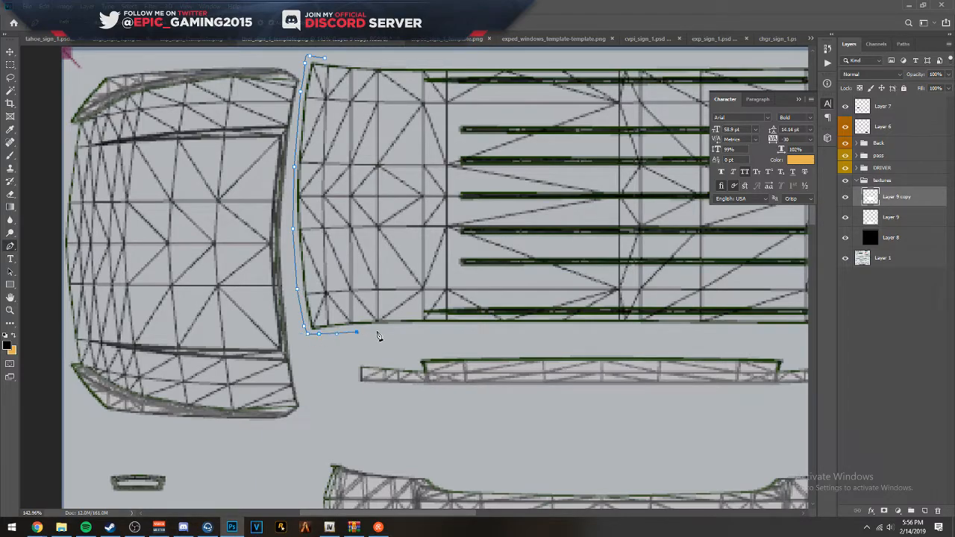
{"action": "left_click", "coordinate": [572, 332]}
{"action": "left_click_drag", "start_coordinate": [646, 330], "coordinate": [231, 312]}
{"action": "left_click", "coordinate": [349, 318]}
{"action": "left_click", "coordinate": [404, 314]}
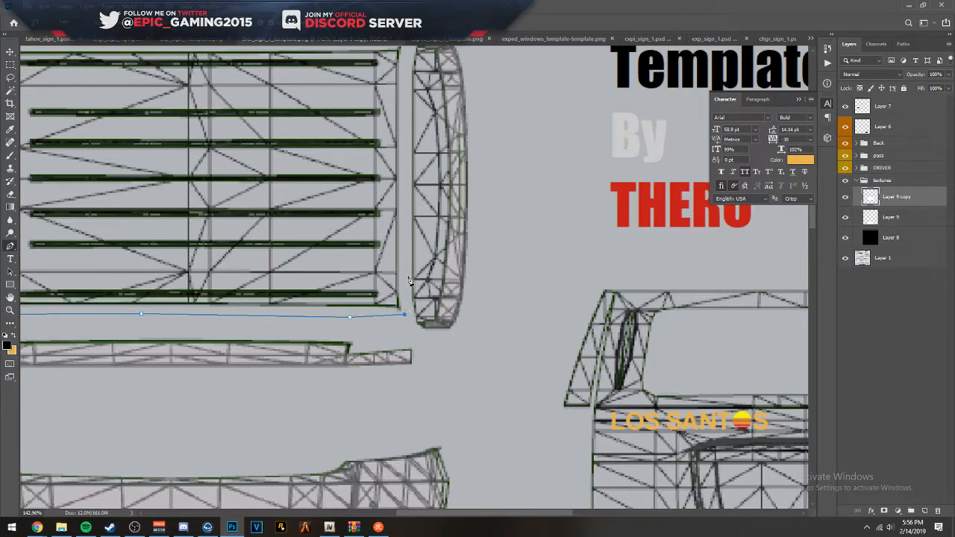
- Trace the roof's rear edge and upper side edge, and close the path at its starting anchor
{"action": "left_click", "coordinate": [402, 103]}
{"action": "left_click_drag", "start_coordinate": [406, 90], "coordinate": [429, 251]}
{"action": "left_click", "coordinate": [427, 217]}
{"action": "left_click", "coordinate": [397, 198]}
{"action": "left_click_drag", "start_coordinate": [246, 222], "coordinate": [520, 199]}
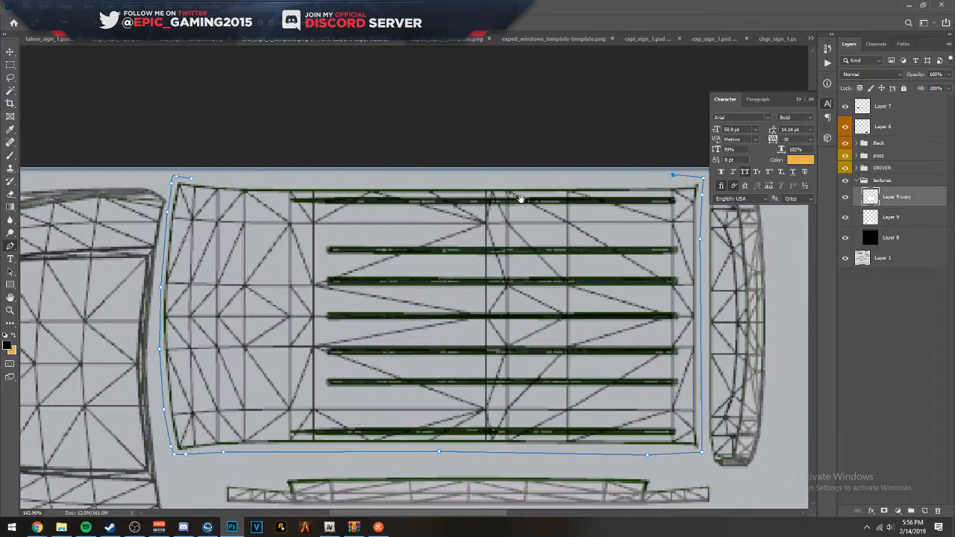
{"action": "left_click", "coordinate": [315, 177]}
{"action": "left_click", "coordinate": [191, 179]}
- Fill the closed roof path with solid white at 100% opacity and dismiss the path outline
{"action": "right_click", "coordinate": [258, 215]}
{"action": "left_click", "coordinate": [325, 275]}
{"action": "left_click", "coordinate": [390, 169]}
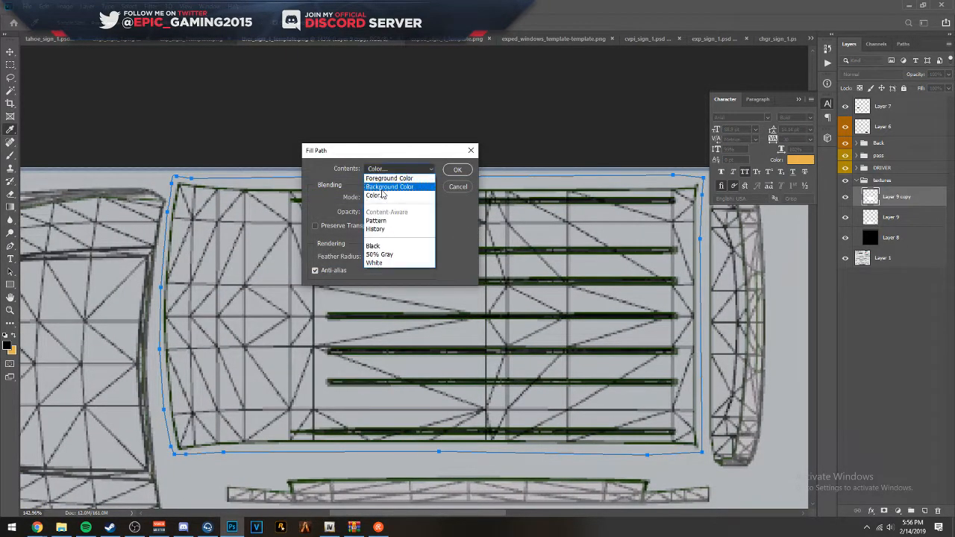
{"action": "left_click", "coordinate": [385, 192]}
{"action": "left_click", "coordinate": [639, 145]}
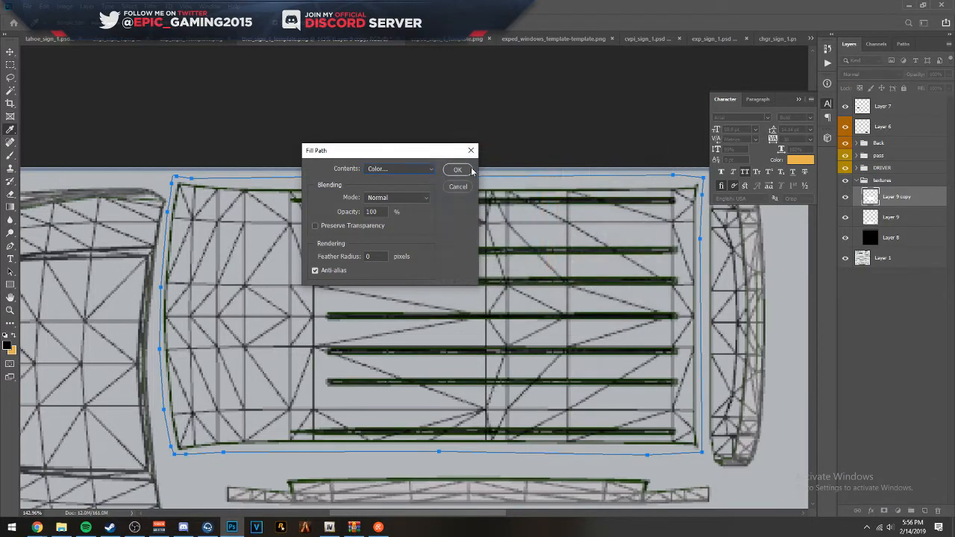
{"action": "left_click", "coordinate": [455, 171]}
{"action": "key", "text": "Escape"}
{"action": "scroll", "coordinate": [482, 187], "scroll_direction": "down", "scroll_amount": 5}
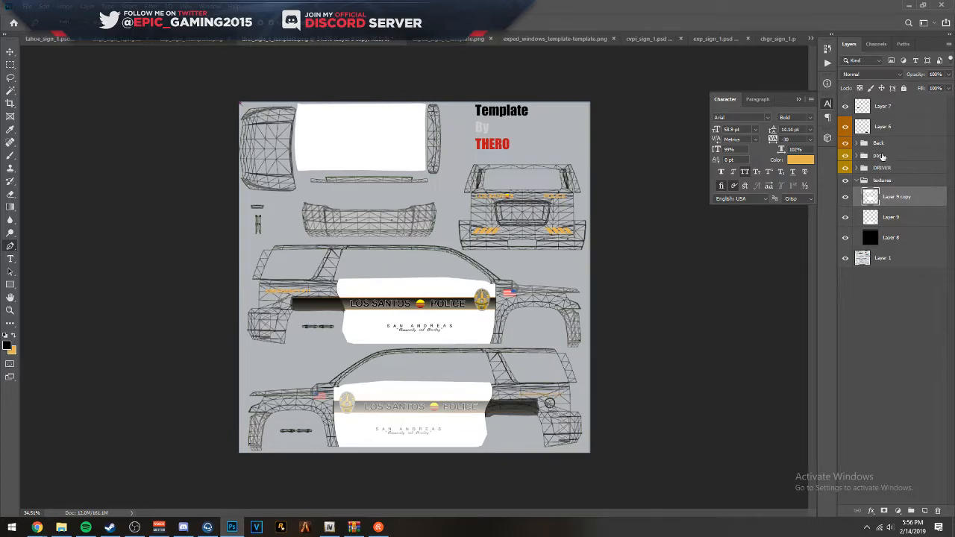
- Set the pass group and the black Layer 8 in the textures group to 100% opacity
{"action": "left_click", "coordinate": [882, 156]}
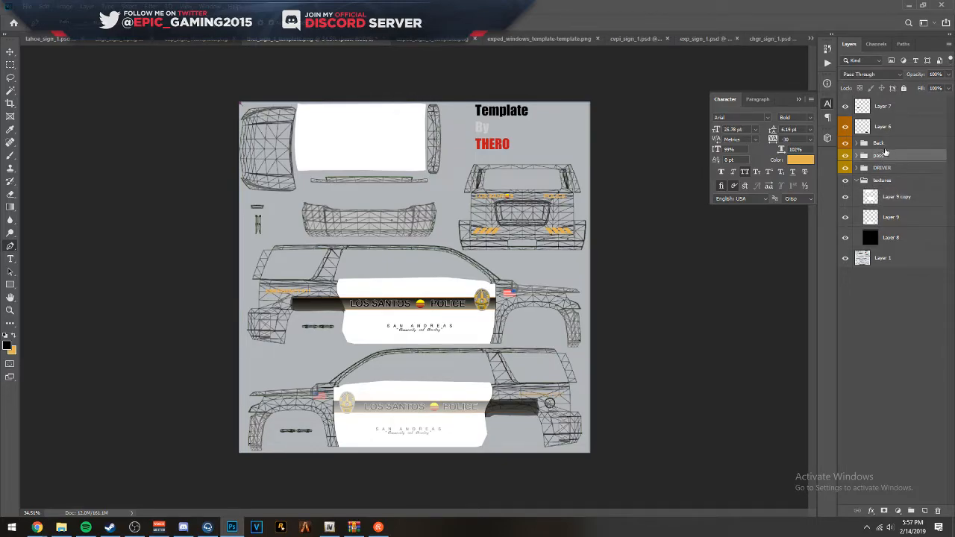
{"action": "left_click", "coordinate": [883, 167]}
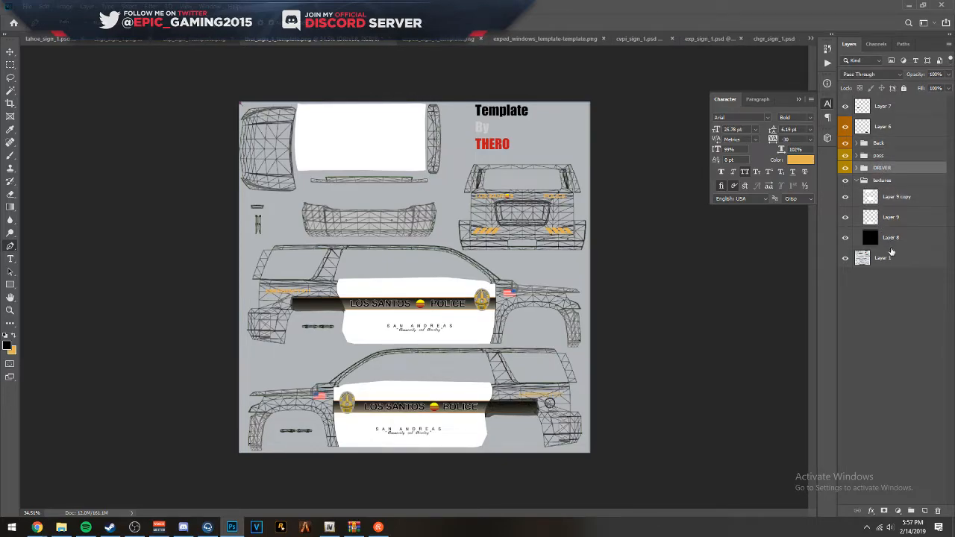
{"action": "left_click", "coordinate": [885, 217]}
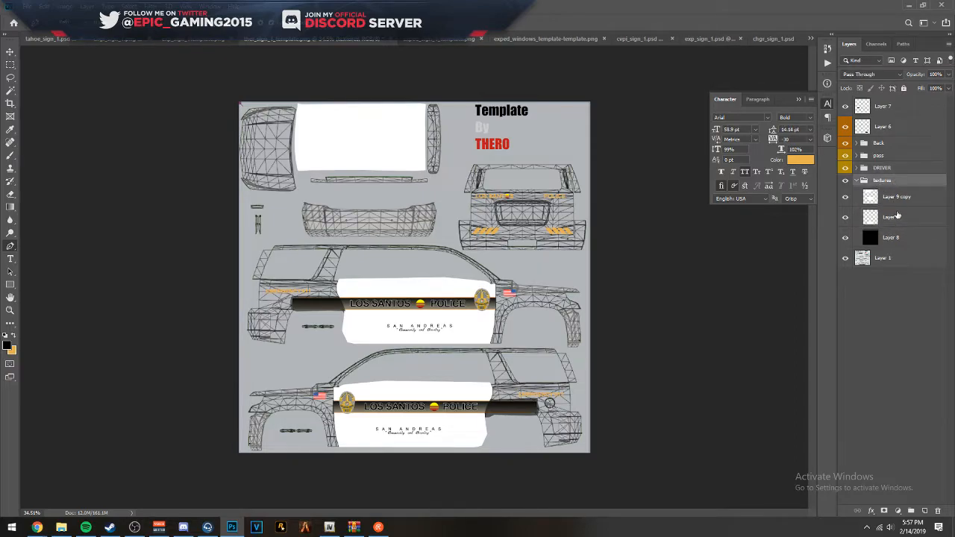
{"action": "left_click", "coordinate": [898, 198]}
{"action": "left_click", "coordinate": [899, 216]}
{"action": "left_click", "coordinate": [898, 244]}
{"action": "key", "text": "0"}
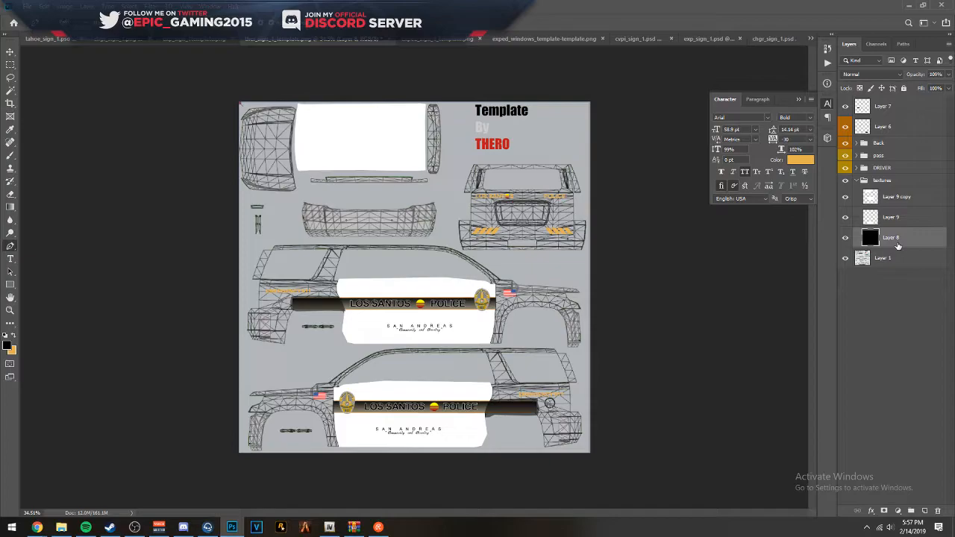
{"action": "left_click", "coordinate": [902, 181]}
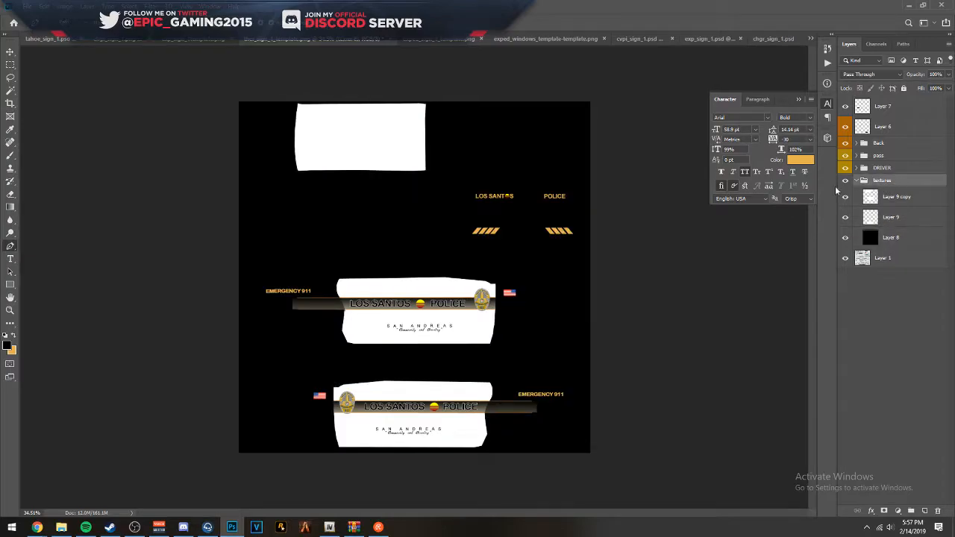
- Set Layer 6 and Layer 7 to 100% opacity to hide the stripe ends beyond the white door panels
{"action": "scroll", "coordinate": [459, 438], "scroll_direction": "up", "scroll_amount": 9}
{"action": "scroll", "coordinate": [648, 351], "scroll_direction": "up", "scroll_amount": 7}
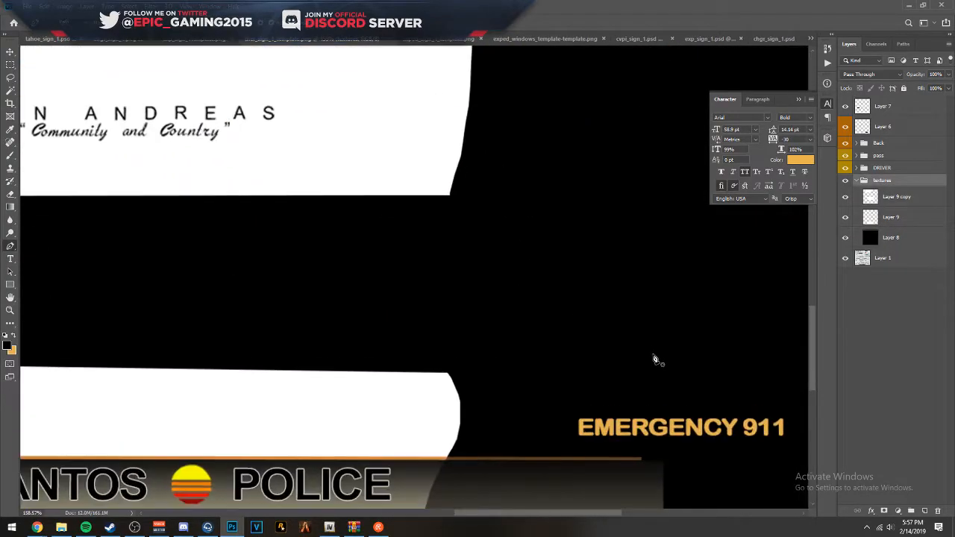
{"action": "left_click_drag", "start_coordinate": [470, 418], "coordinate": [447, 186]}
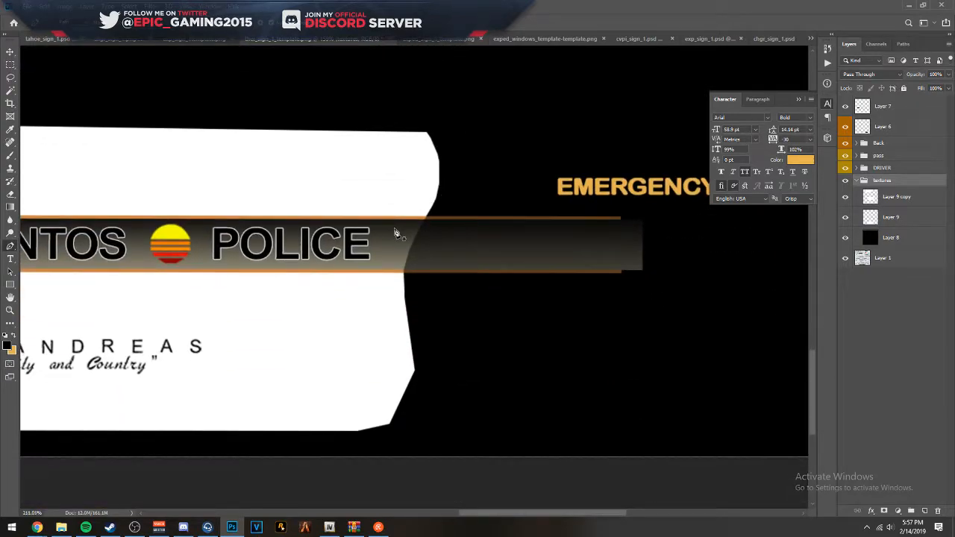
{"action": "scroll", "coordinate": [396, 233], "scroll_direction": "up", "scroll_amount": 5}
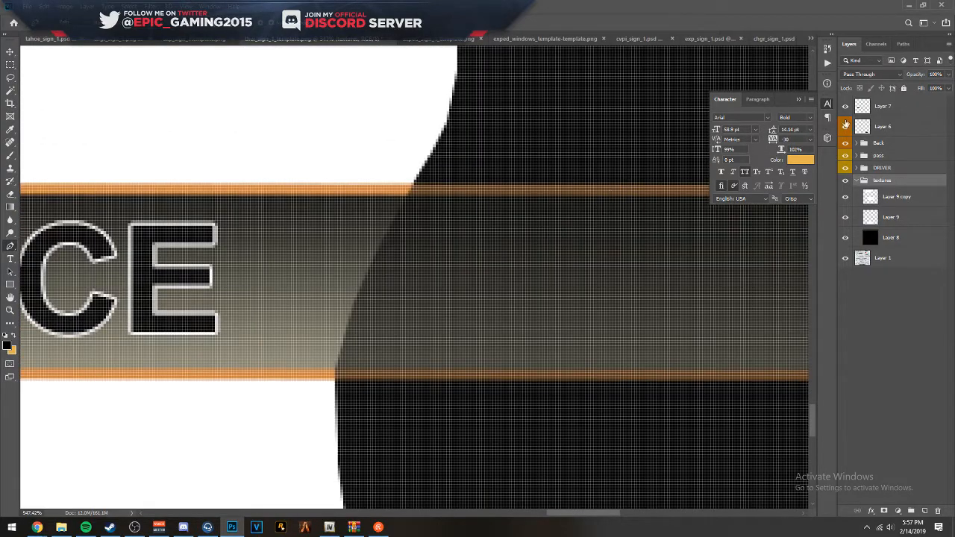
{"action": "left_click", "coordinate": [880, 145]}
{"action": "left_click", "coordinate": [887, 158]}
{"action": "left_click", "coordinate": [889, 170]}
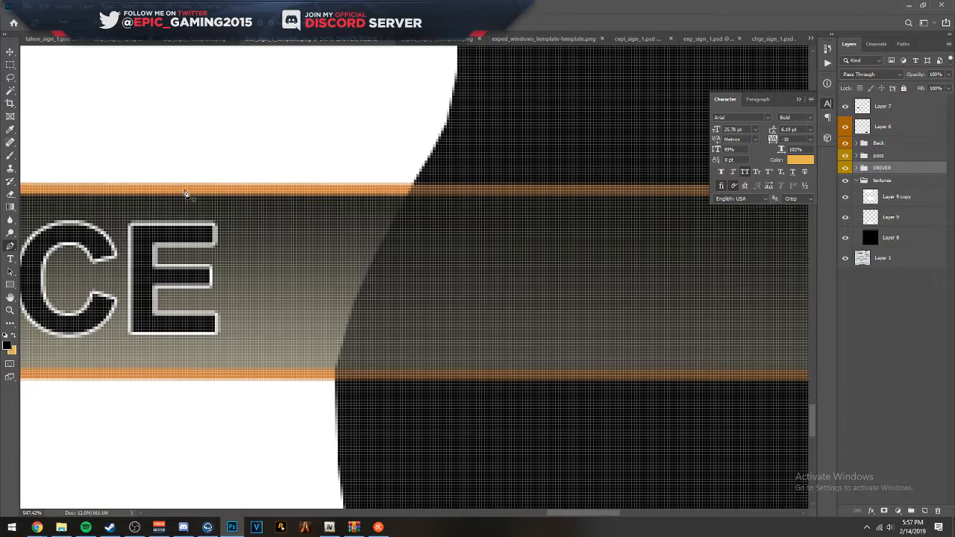
{"action": "left_click", "coordinate": [11, 52]}
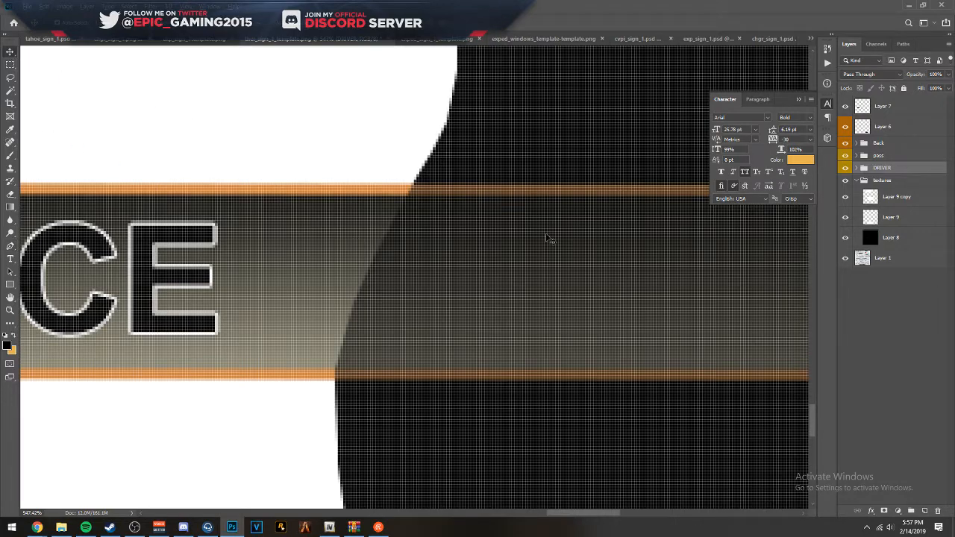
{"action": "left_click", "coordinate": [907, 124]}
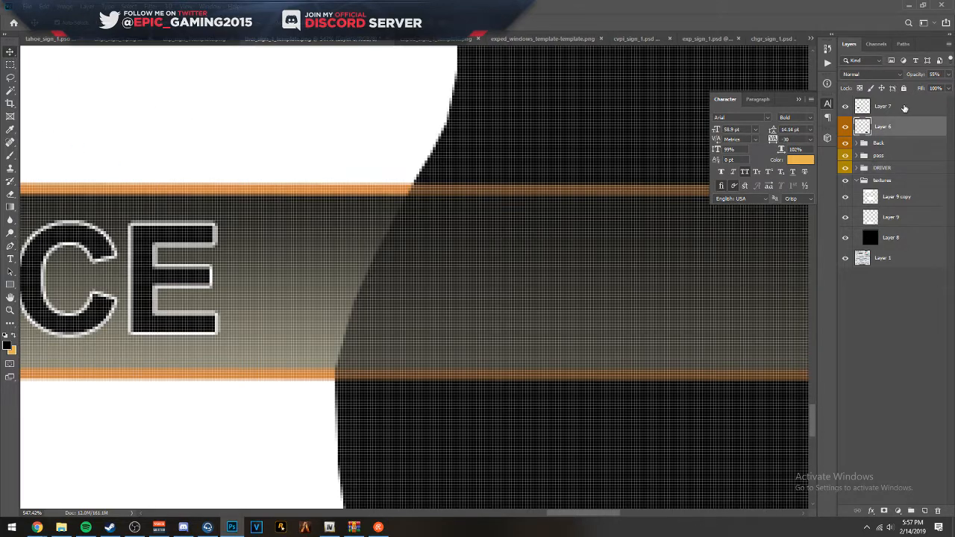
{"action": "left_click", "coordinate": [904, 107]}
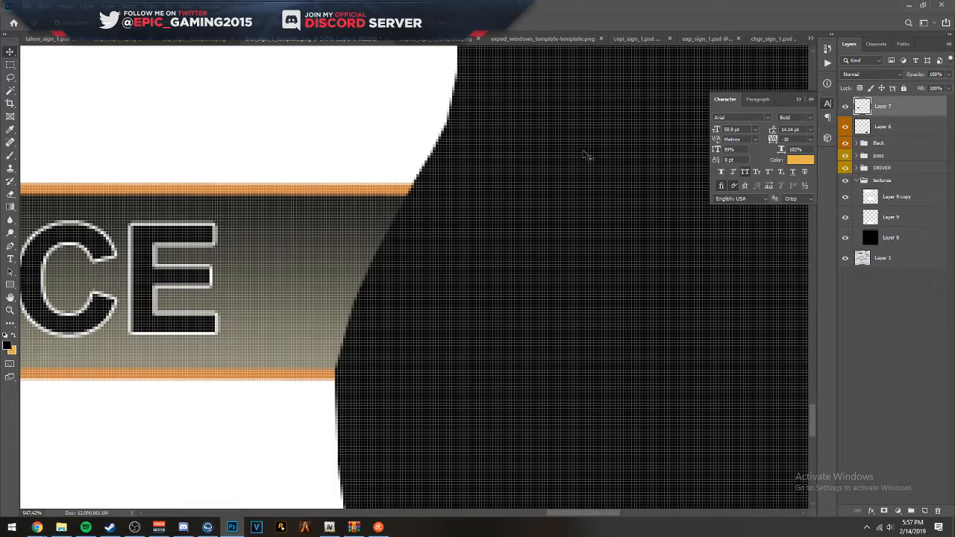
{"action": "scroll", "coordinate": [514, 171], "scroll_direction": "down", "scroll_amount": 15}
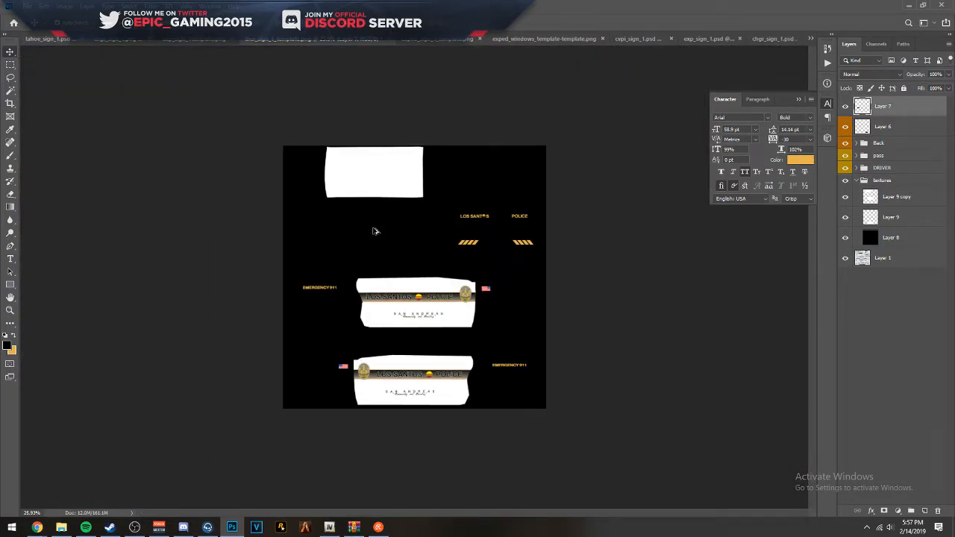
{"action": "scroll", "coordinate": [495, 240], "scroll_direction": "up", "scroll_amount": 2}
- Save the livery to the Desktop as a PNG named ther_sign_1_template, accepting the PNG options
{"action": "key", "text": "ctrl+shift+s"}
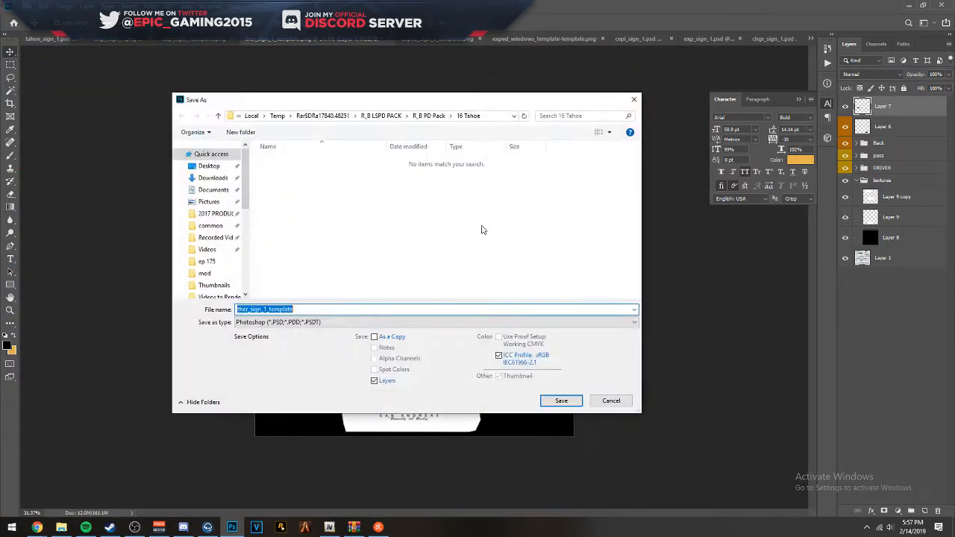
{"action": "left_click", "coordinate": [362, 322]}
{"action": "left_click", "coordinate": [284, 459]}
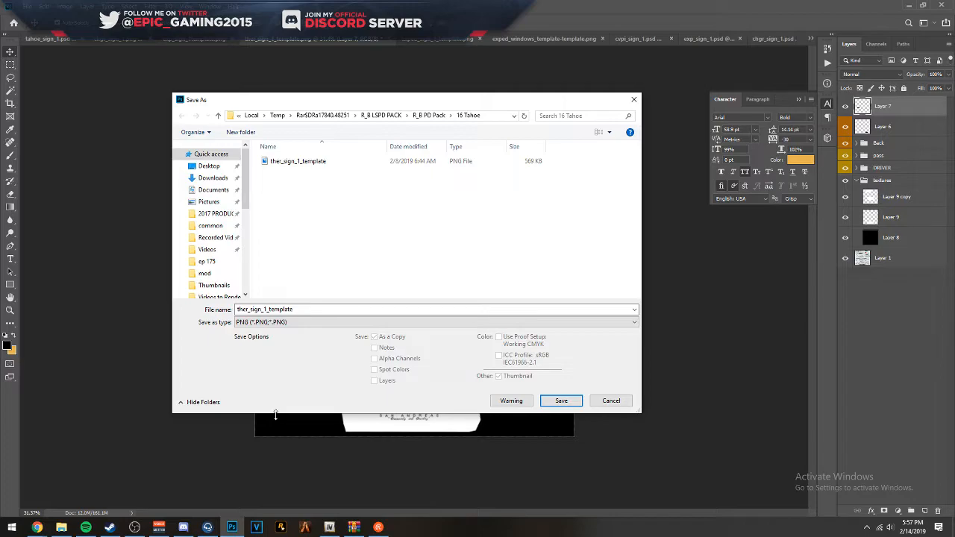
{"action": "left_click", "coordinate": [298, 323]}
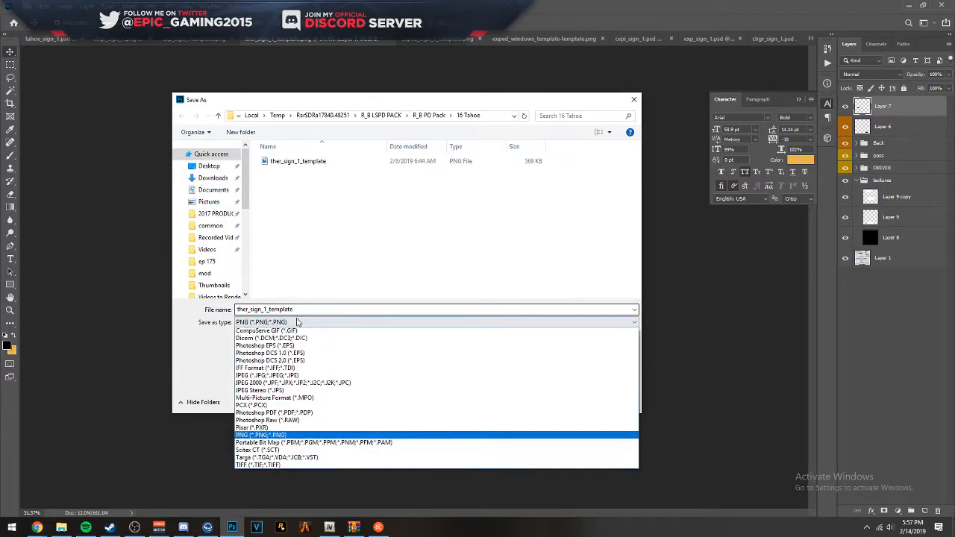
{"action": "left_click", "coordinate": [253, 457]}
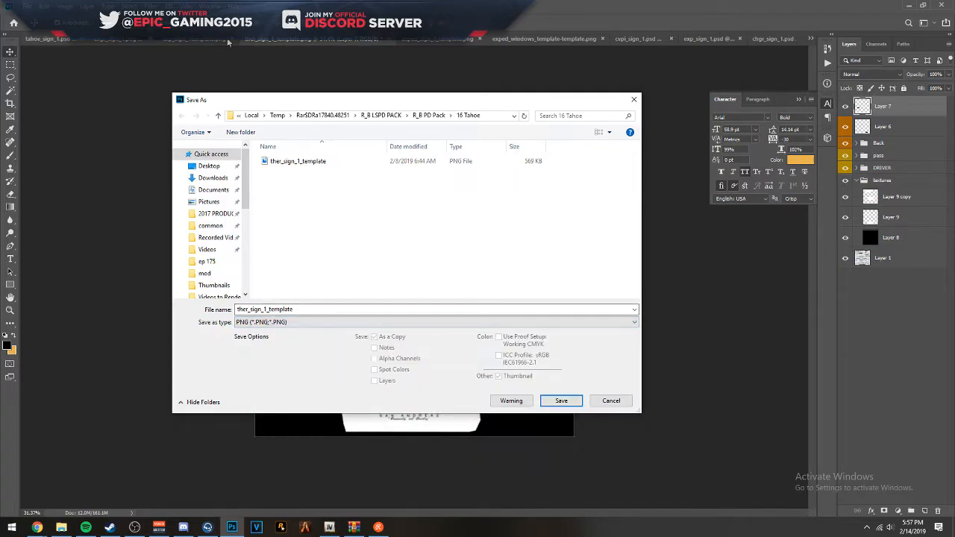
{"action": "left_click", "coordinate": [225, 167]}
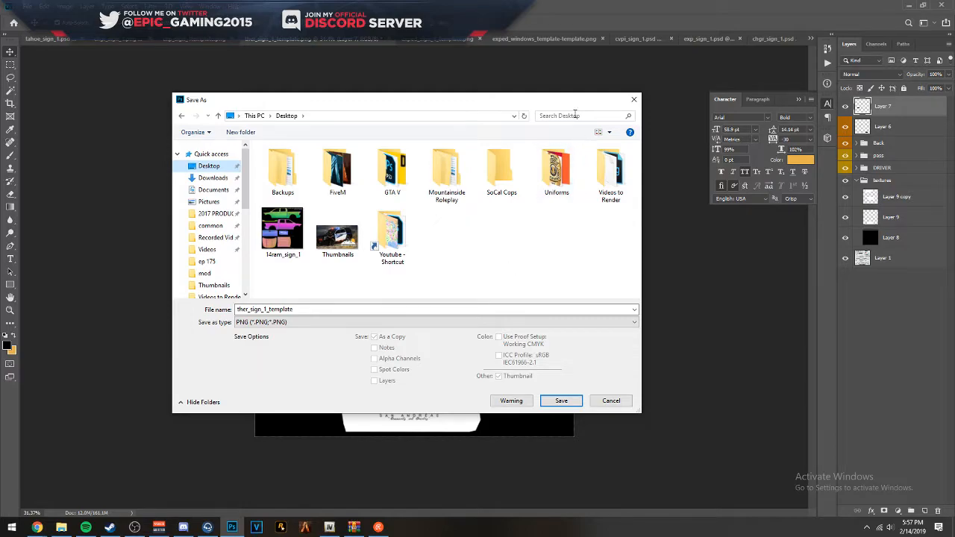
{"action": "left_click", "coordinate": [561, 401]}
{"action": "left_click", "coordinate": [539, 156]}
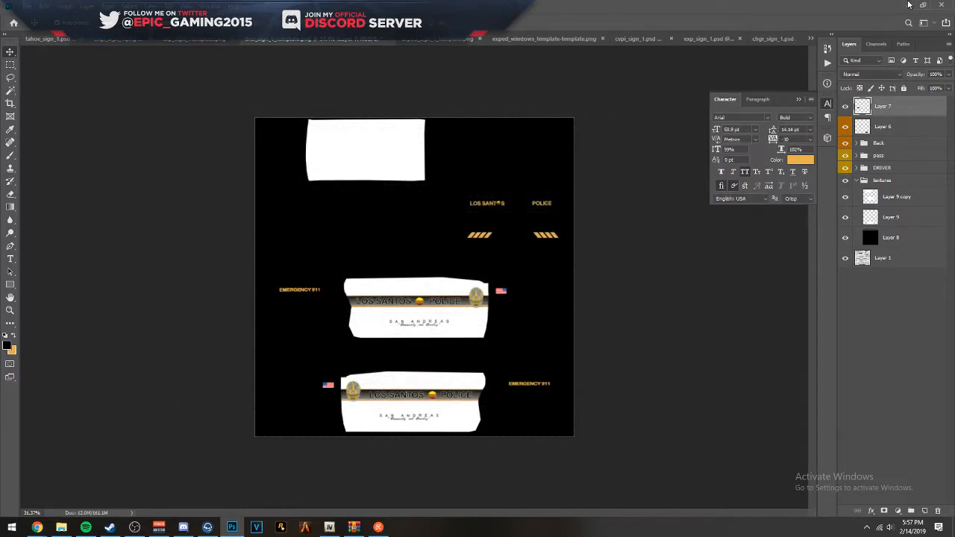
- Switch to OpenIV and look through the expedleo.ytd and tahoeleo.ytd texture dictionaries in the mods folder, closing each one
{"action": "left_click", "coordinate": [911, 7]}
{"action": "left_click_drag", "start_coordinate": [256, 17], "coordinate": [365, 17]}
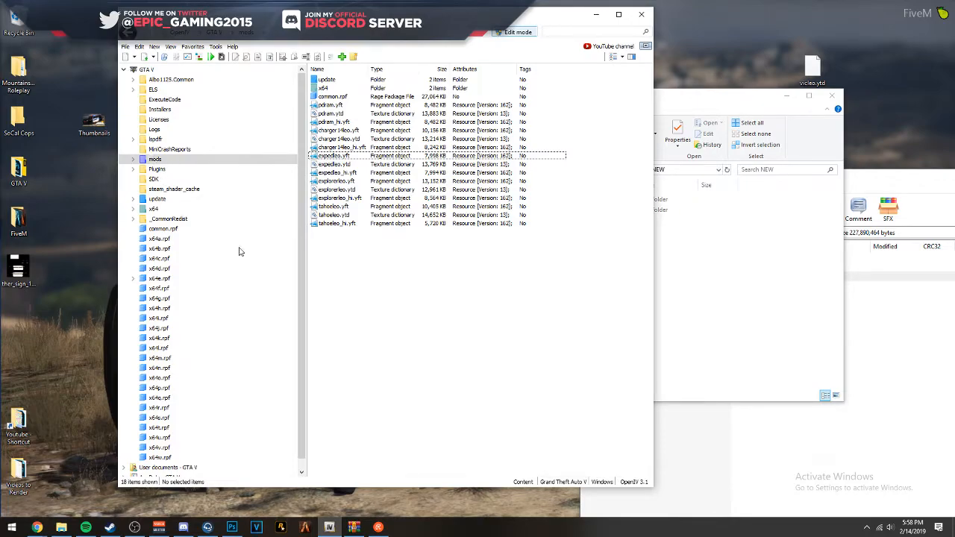
{"action": "left_click", "coordinate": [331, 165]}
{"action": "double_click", "coordinate": [331, 165]}
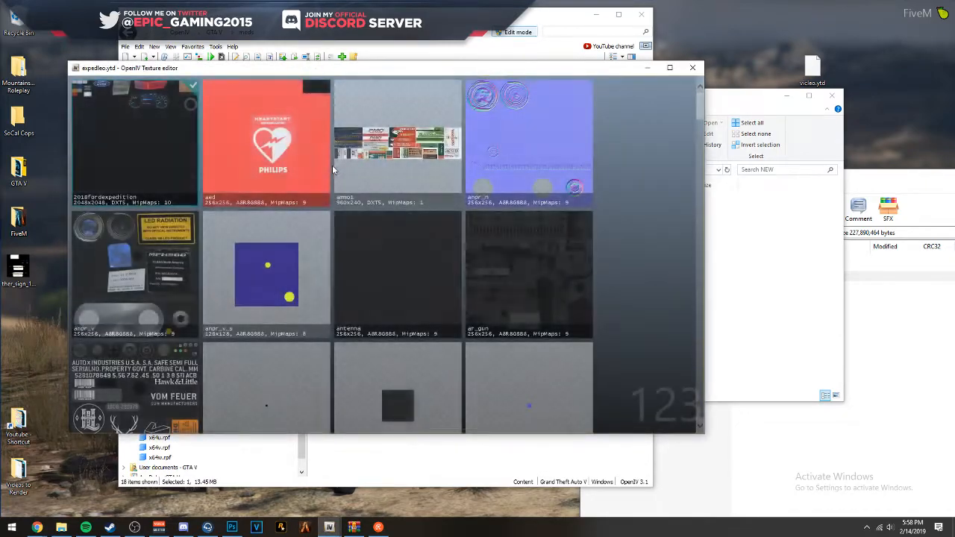
{"action": "key", "text": "Escape"}
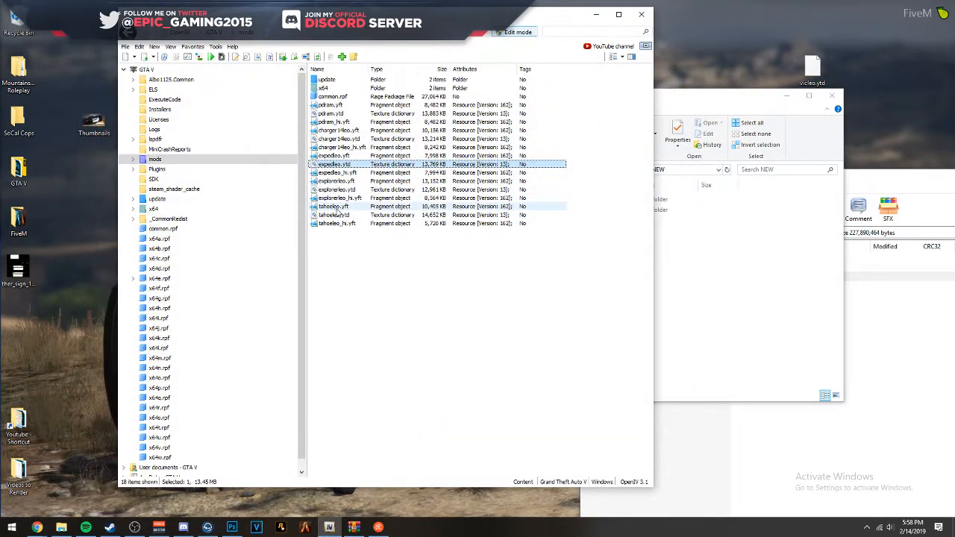
{"action": "left_click", "coordinate": [335, 214]}
{"action": "double_click", "coordinate": [335, 214]}
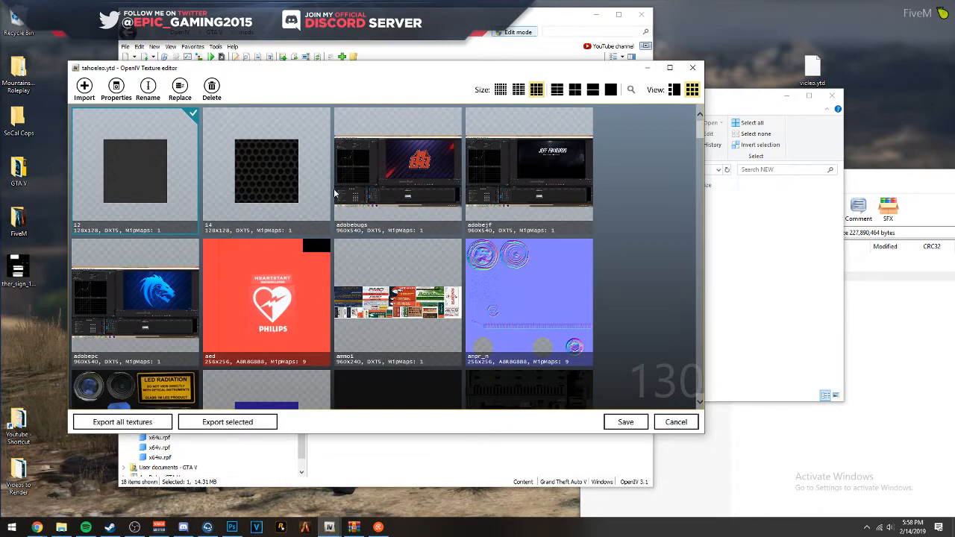
{"action": "scroll", "coordinate": [366, 209], "scroll_direction": "down", "scroll_amount": 5}
{"action": "scroll", "coordinate": [388, 218], "scroll_direction": "up", "scroll_amount": 5}
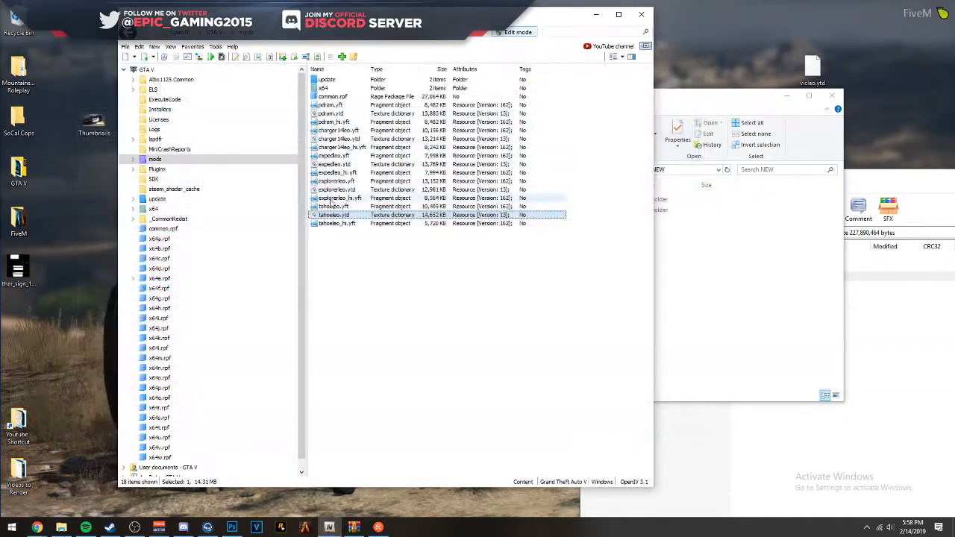
{"action": "left_click", "coordinate": [692, 67]}
- Open the tahoeleo.yft model and examine the vehicle's interior around the dashboard laptop
{"action": "left_click", "coordinate": [345, 208]}
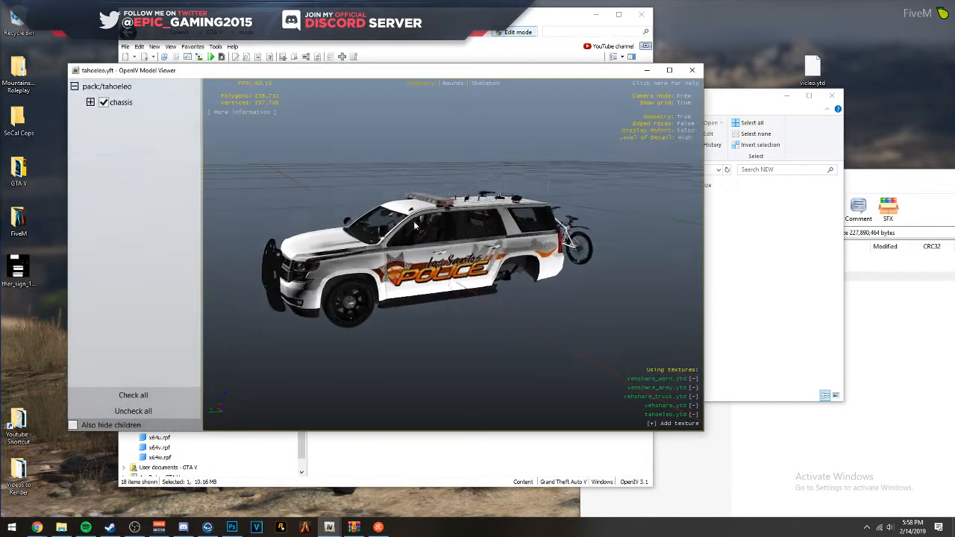
{"action": "scroll", "coordinate": [414, 222], "scroll_direction": "up", "scroll_amount": 3}
{"action": "scroll", "coordinate": [414, 222], "scroll_direction": "up", "scroll_amount": 5}
{"action": "left_click_drag", "start_coordinate": [414, 222], "coordinate": [288, 218]}
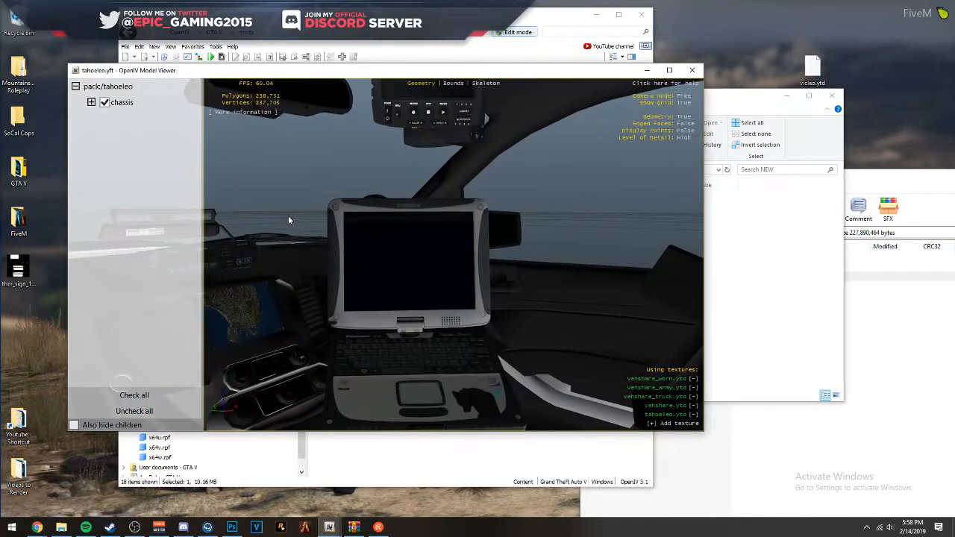
{"action": "scroll", "coordinate": [288, 218], "scroll_direction": "up", "scroll_amount": 5}
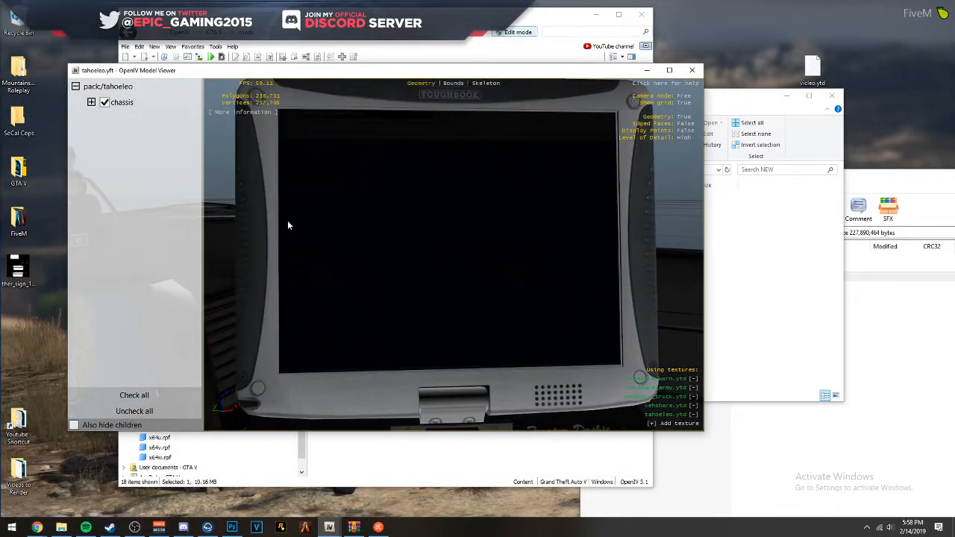
{"action": "left_click_drag", "start_coordinate": [288, 222], "coordinate": [503, 215]}
{"action": "scroll", "coordinate": [313, 214], "scroll_direction": "up", "scroll_amount": 4}
{"action": "scroll", "coordinate": [313, 213], "scroll_direction": "down", "scroll_amount": 3}
{"action": "scroll", "coordinate": [475, 251], "scroll_direction": "down", "scroll_amount": 3}
{"action": "left_click_drag", "start_coordinate": [475, 251], "coordinate": [363, 263]}
{"action": "scroll", "coordinate": [403, 259], "scroll_direction": "down", "scroll_amount": 5}
{"action": "scroll", "coordinate": [299, 266], "scroll_direction": "up", "scroll_amount": 3}
- Change the model viewer's camera mode to Around, examine the Tahoe's exterior livery, and close the viewer
{"action": "key", "text": "c"}
{"action": "scroll", "coordinate": [520, 246], "scroll_direction": "up", "scroll_amount": 4}
{"action": "left_click_drag", "start_coordinate": [520, 246], "coordinate": [388, 238]}
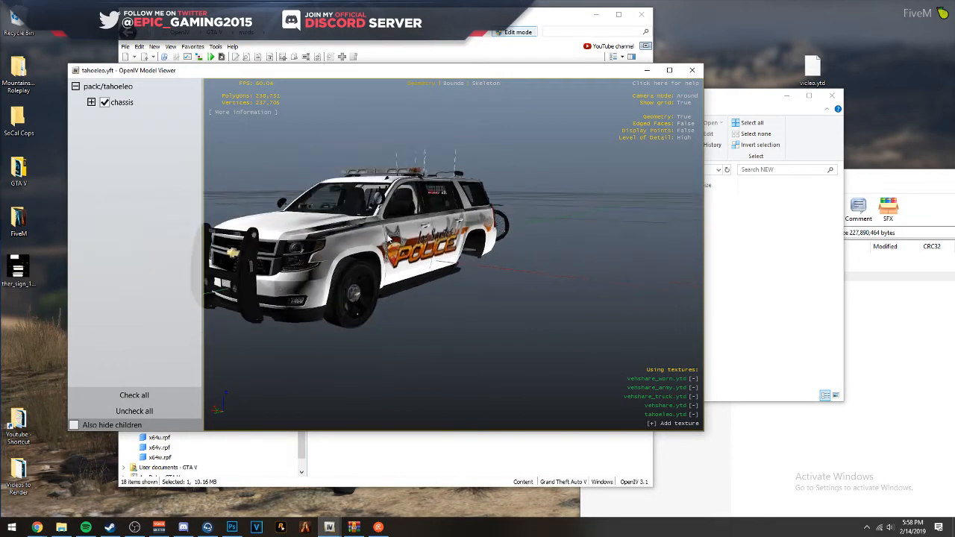
{"action": "left_click", "coordinate": [691, 70]}
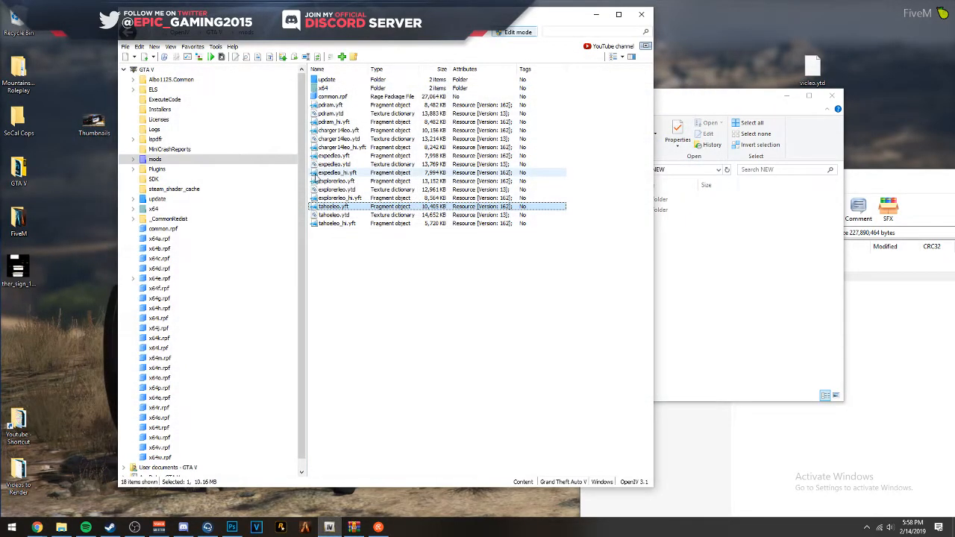
- Open the tahoeleo.ytd texture dictionary, look over the adobebugs, adobejf and adobepc textures, and close it
{"action": "double_click", "coordinate": [341, 214]}
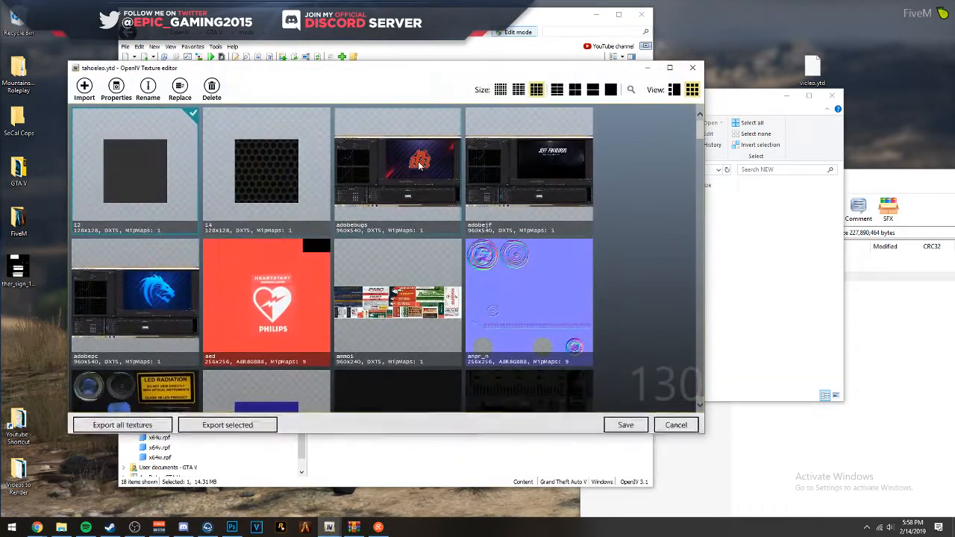
{"action": "left_click", "coordinate": [427, 164]}
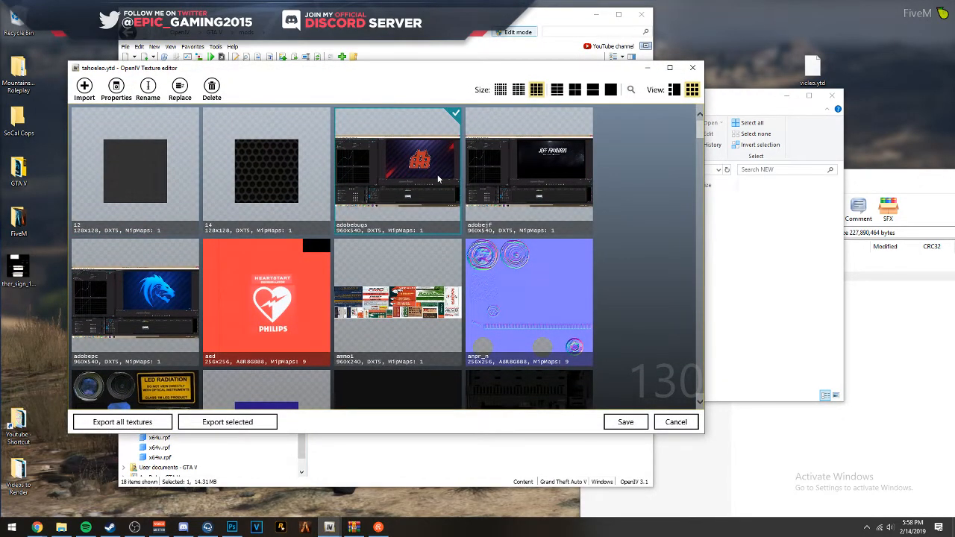
{"action": "left_click_drag", "start_coordinate": [548, 71], "coordinate": [576, 2]}
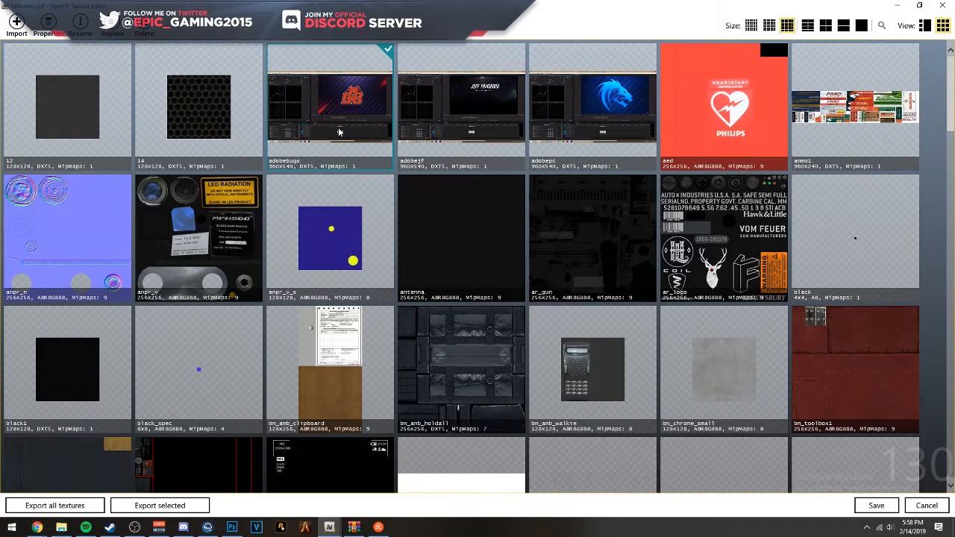
{"action": "left_click", "coordinate": [424, 160]}
{"action": "left_click", "coordinate": [544, 150]}
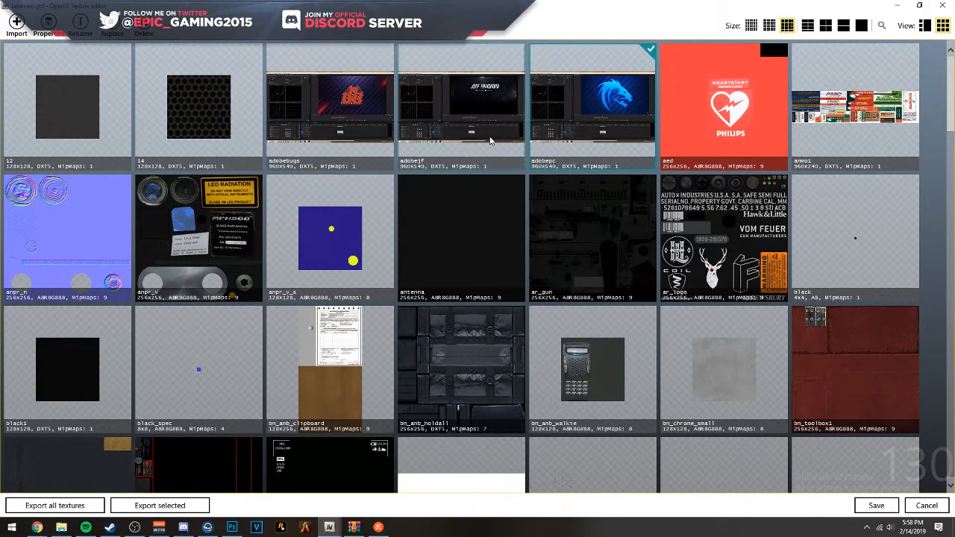
{"action": "left_click", "coordinate": [353, 119]}
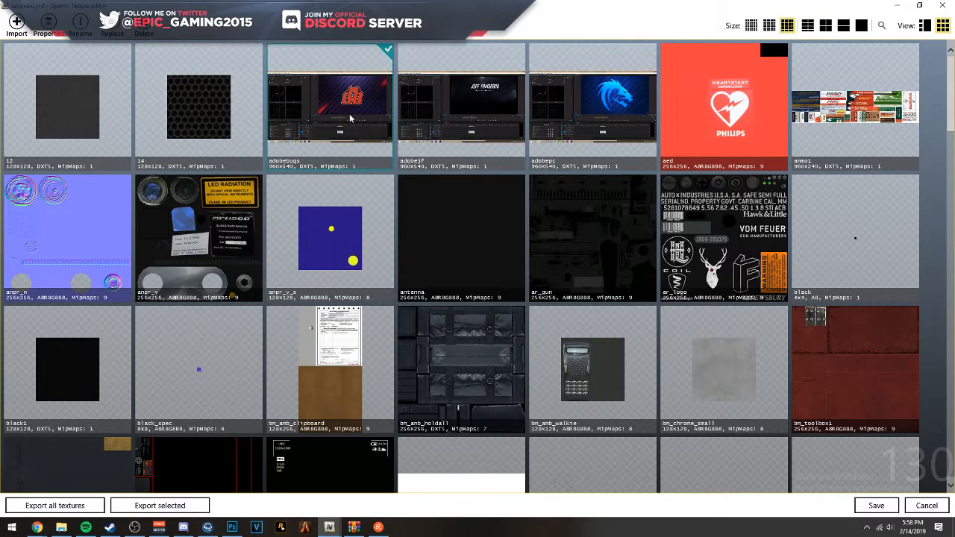
{"action": "left_click", "coordinate": [943, 5]}
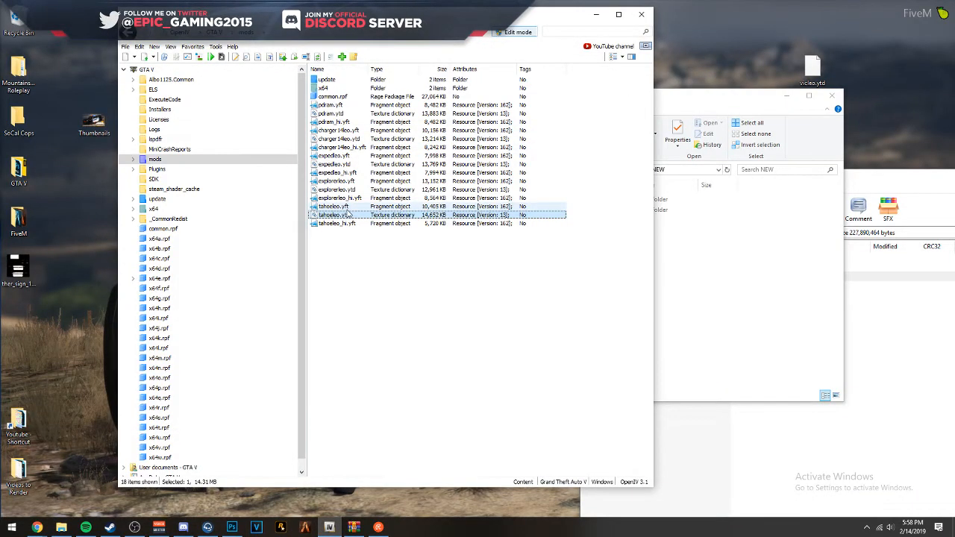
- Open the tahoeleo.yft model and inspect the vehicle, with the camera mode set to Around
{"action": "double_click", "coordinate": [349, 206]}
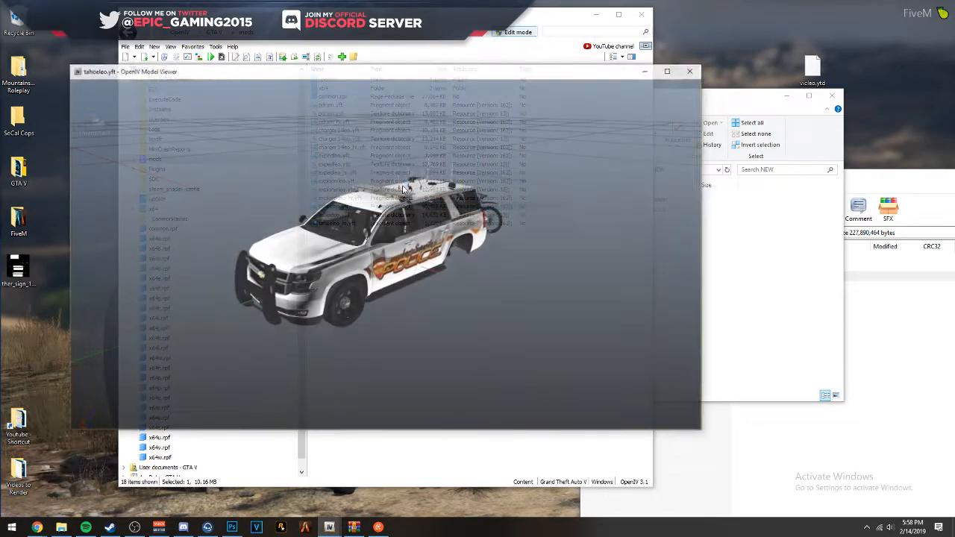
{"action": "scroll", "coordinate": [386, 185], "scroll_direction": "up", "scroll_amount": 10}
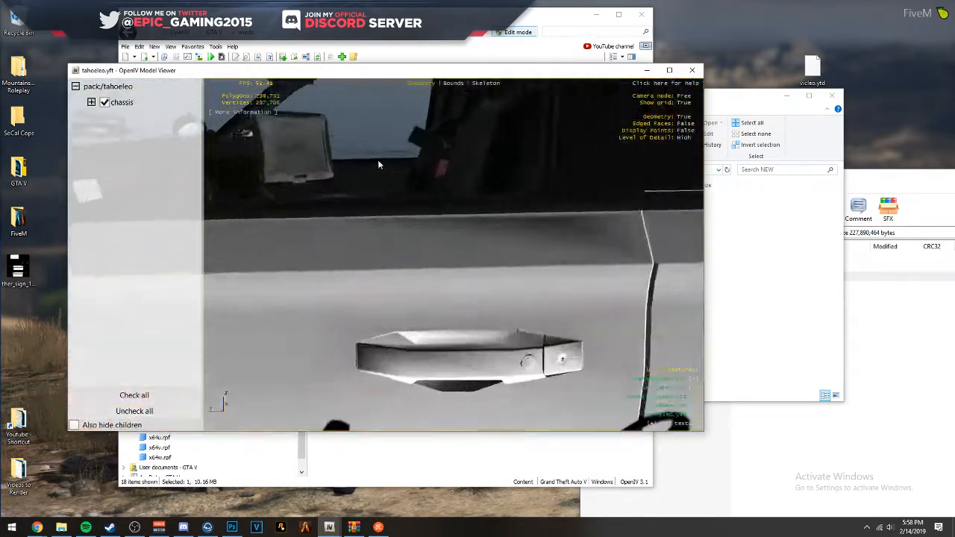
{"action": "key", "text": "w"}
{"action": "left_click_drag", "start_coordinate": [377, 159], "coordinate": [266, 154]}
{"action": "key", "text": "s"}
{"action": "key", "text": "c"}
{"action": "scroll", "coordinate": [492, 250], "scroll_direction": "up", "scroll_amount": 3}
{"action": "scroll", "coordinate": [265, 154], "scroll_direction": "down", "scroll_amount": 1}
{"action": "scroll", "coordinate": [445, 150], "scroll_direction": "down", "scroll_amount": 3}
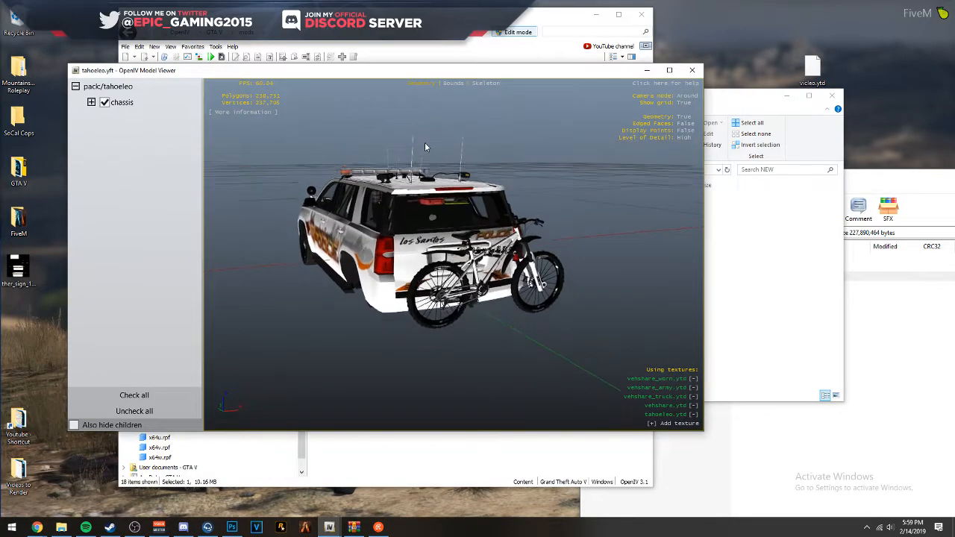
- Maximize the model viewer and examine the old livery on the Tahoe's rear and front
{"action": "left_click_drag", "start_coordinate": [425, 143], "coordinate": [494, 115]}
{"action": "left_click", "coordinate": [669, 70]}
{"action": "scroll", "coordinate": [366, 186], "scroll_direction": "up", "scroll_amount": 2}
{"action": "scroll", "coordinate": [397, 181], "scroll_direction": "up", "scroll_amount": 3}
{"action": "left_click_drag", "start_coordinate": [363, 188], "coordinate": [309, 177]}
{"action": "scroll", "coordinate": [397, 180], "scroll_direction": "down", "scroll_amount": 2}
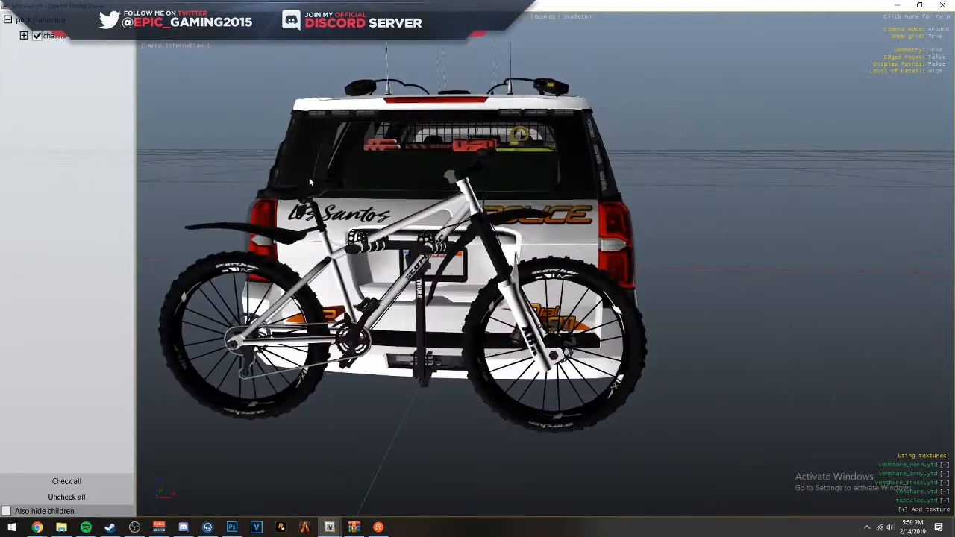
{"action": "left_click_drag", "start_coordinate": [619, 175], "coordinate": [848, 175]}
{"action": "scroll", "coordinate": [793, 194], "scroll_direction": "up", "scroll_amount": 2}
{"action": "scroll", "coordinate": [823, 176], "scroll_direction": "down", "scroll_amount": 2}
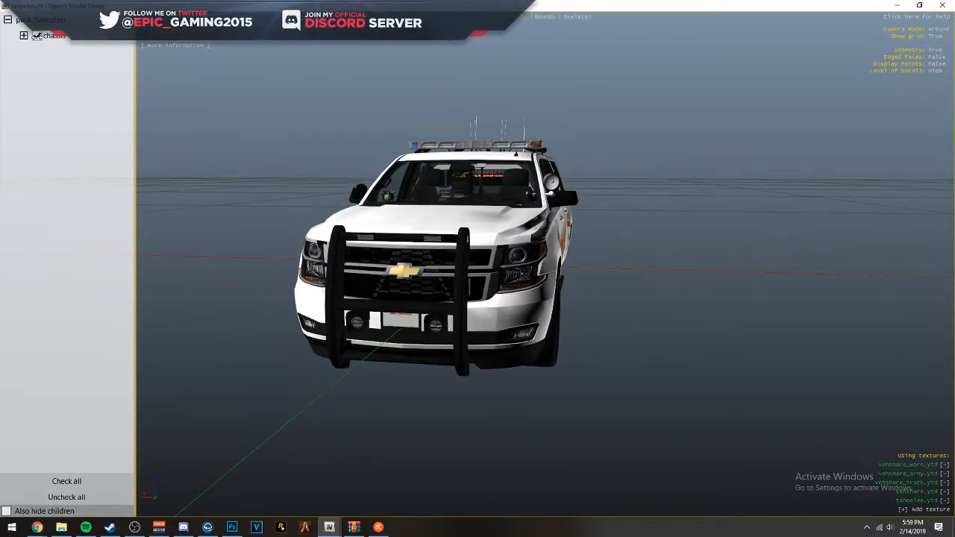
- Expand the chassis parts and briefly toggle extras such as extra_1 to see what they control, leaving all shown, and close the viewer
{"action": "left_click", "coordinate": [24, 35]}
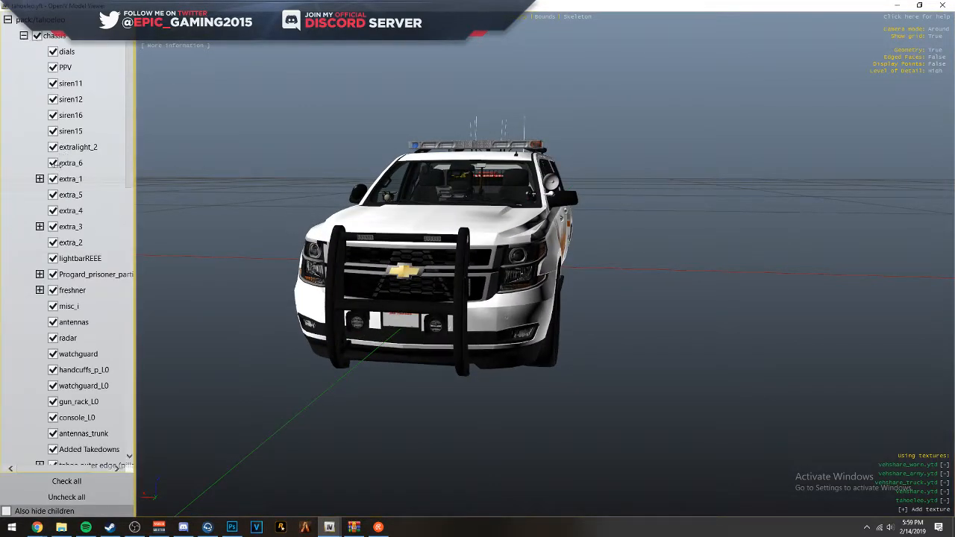
{"action": "left_click", "coordinate": [53, 163]}
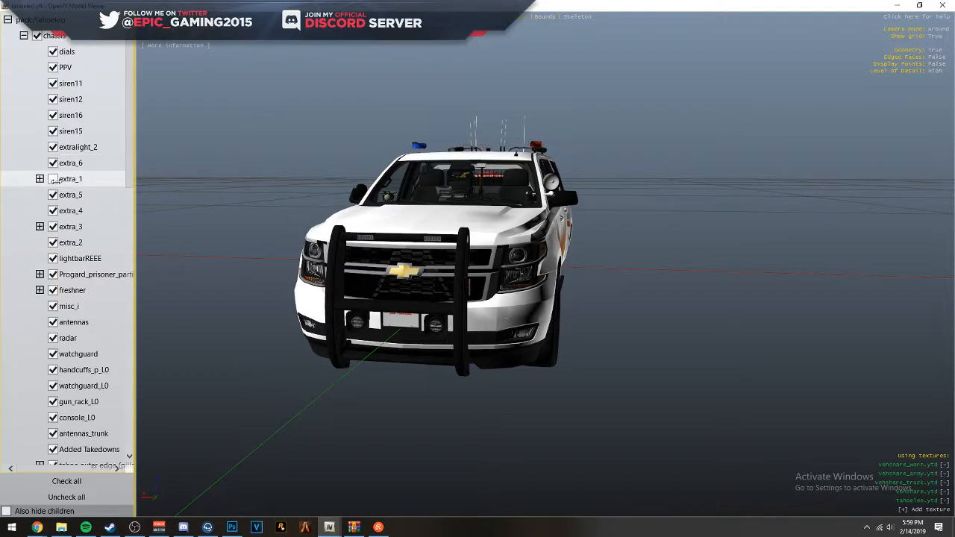
{"action": "left_click", "coordinate": [53, 195]}
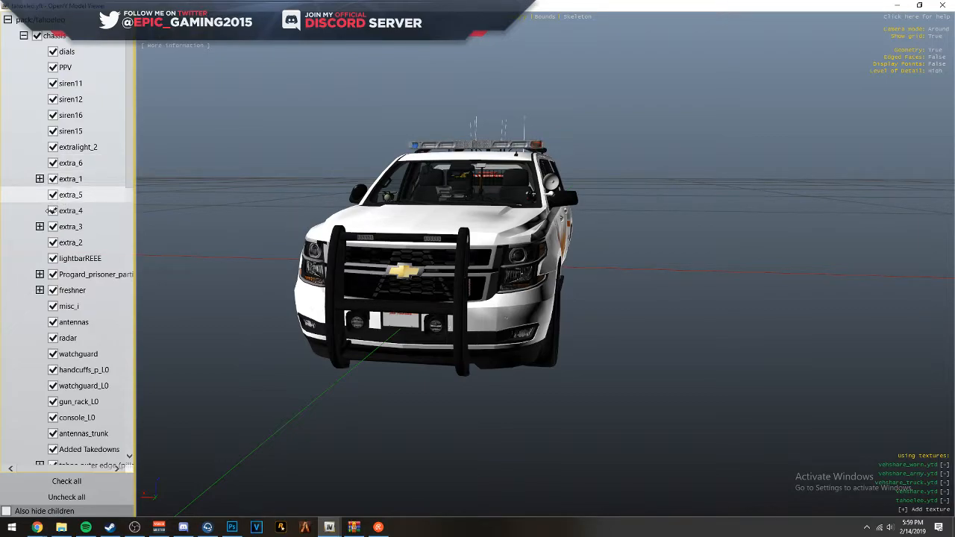
{"action": "left_click", "coordinate": [52, 211]}
{"action": "double_click", "coordinate": [57, 227]}
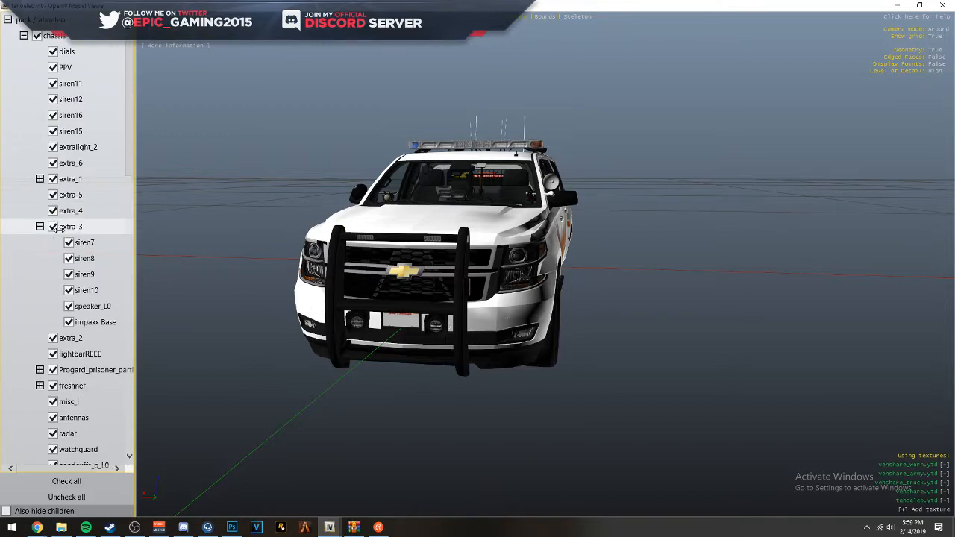
{"action": "scroll", "coordinate": [51, 224], "scroll_direction": "down", "scroll_amount": 2}
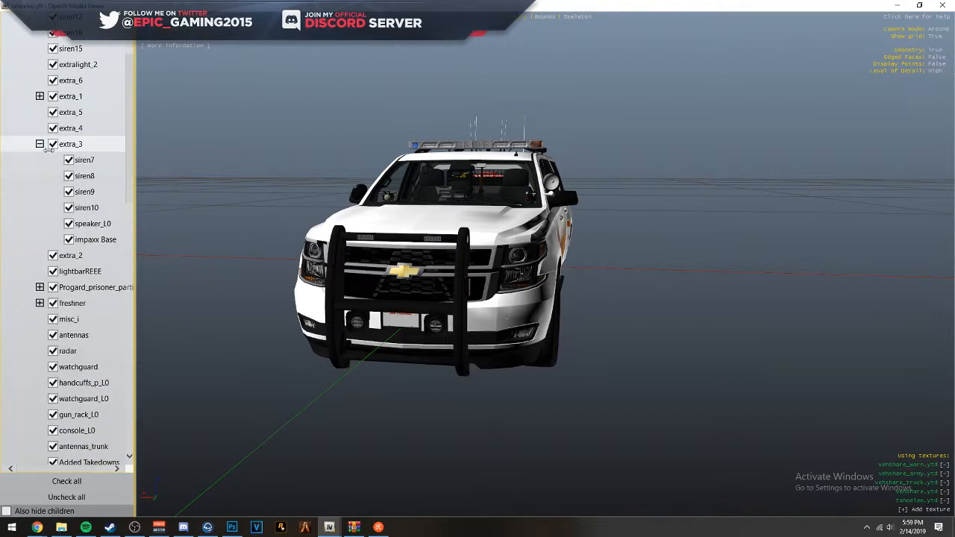
{"action": "left_click", "coordinate": [40, 143]}
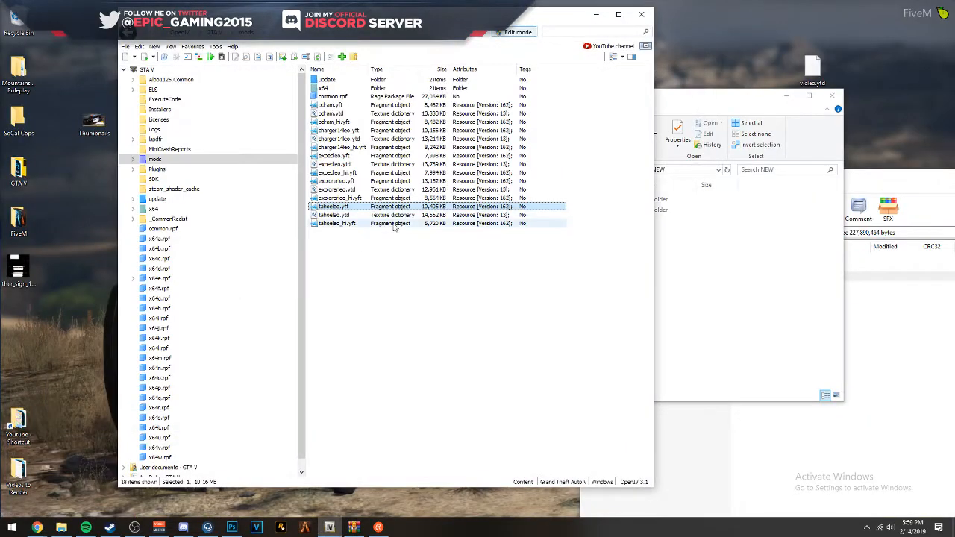
- Reopen tahoeleo.ytd and search through its textures for the livery
{"action": "left_click", "coordinate": [366, 215]}
{"action": "scroll", "coordinate": [427, 239], "scroll_direction": "down", "scroll_amount": 6}
{"action": "scroll", "coordinate": [427, 239], "scroll_direction": "down", "scroll_amount": 10}
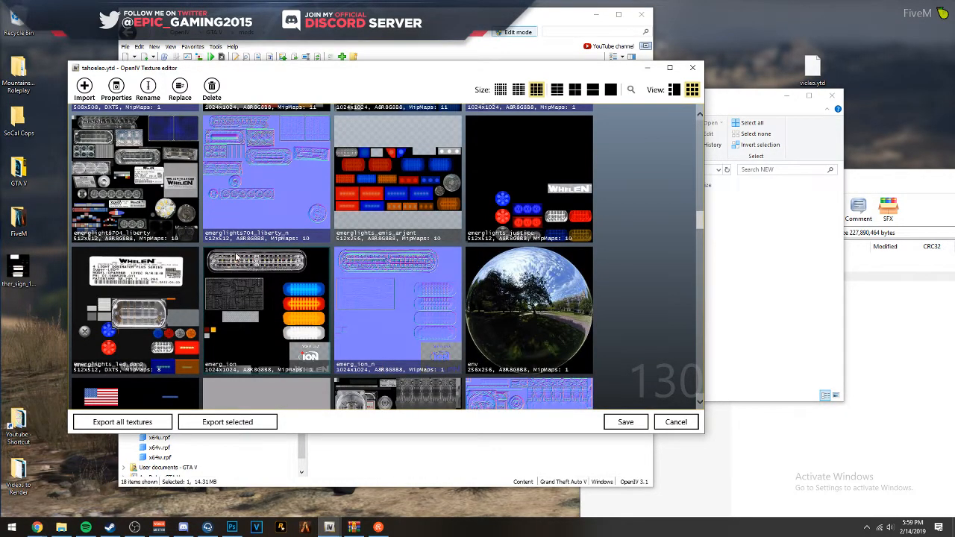
{"action": "scroll", "coordinate": [236, 257], "scroll_direction": "down", "scroll_amount": 3}
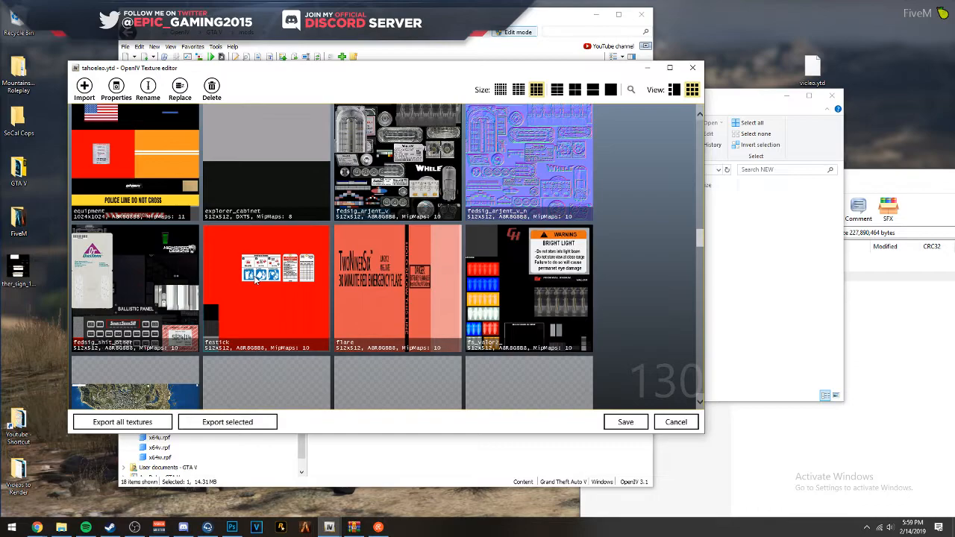
{"action": "scroll", "coordinate": [382, 295], "scroll_direction": "down", "scroll_amount": 3}
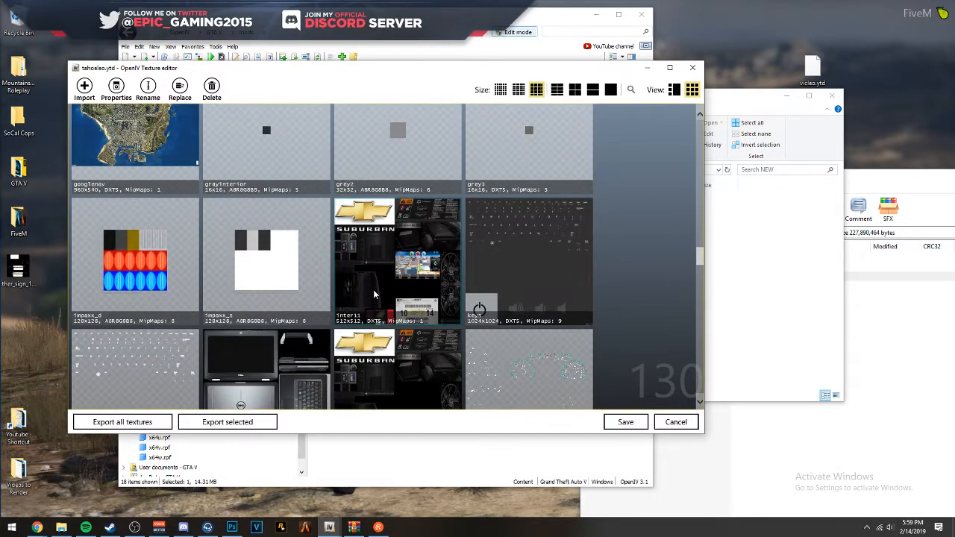
{"action": "scroll", "coordinate": [373, 291], "scroll_direction": "down", "scroll_amount": 3}
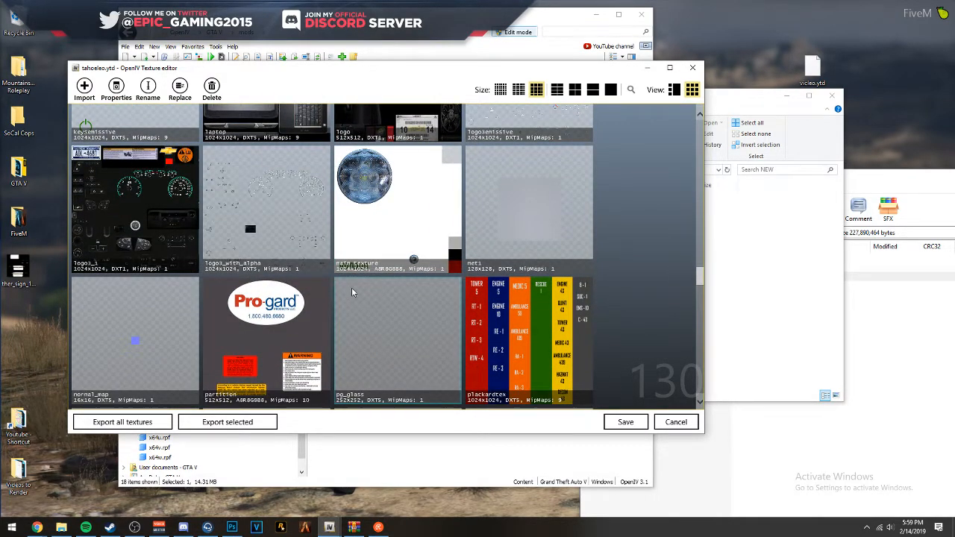
{"action": "scroll", "coordinate": [442, 307], "scroll_direction": "down", "scroll_amount": 3}
{"action": "scroll", "coordinate": [440, 323], "scroll_direction": "up", "scroll_amount": 2}
{"action": "scroll", "coordinate": [436, 324], "scroll_direction": "up", "scroll_amount": 6}
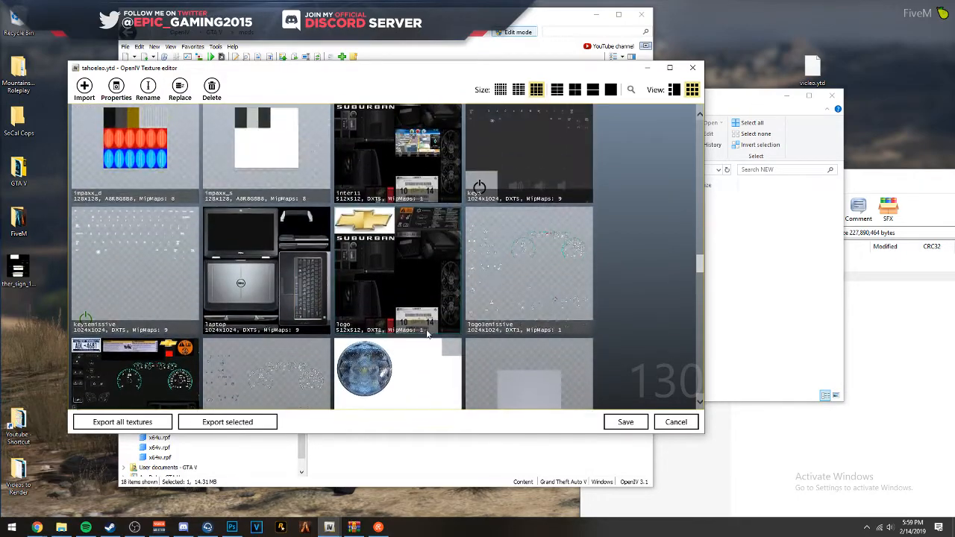
{"action": "scroll", "coordinate": [298, 306], "scroll_direction": "up", "scroll_amount": 4}
{"action": "scroll", "coordinate": [166, 281], "scroll_direction": "down", "scroll_amount": 2}
{"action": "scroll", "coordinate": [277, 298], "scroll_direction": "up", "scroll_amount": 3}
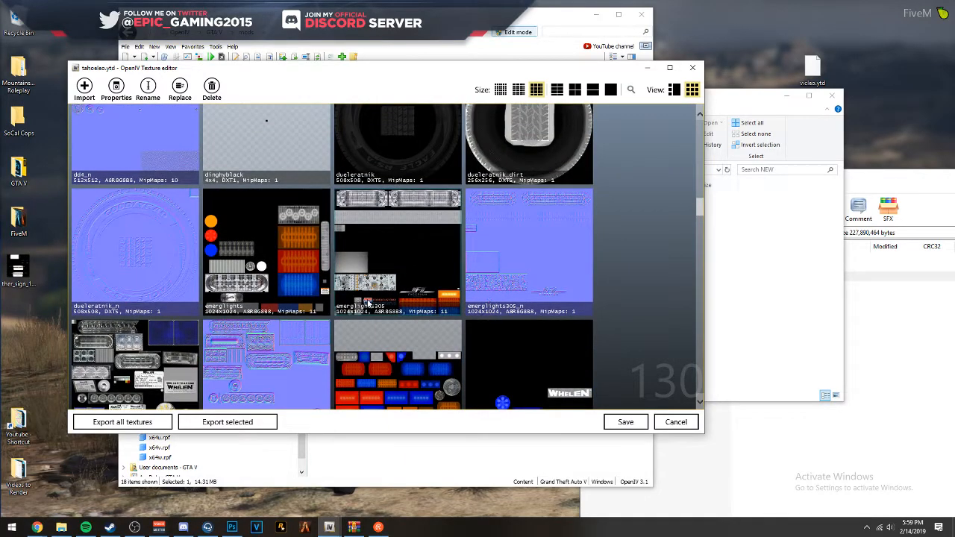
{"action": "scroll", "coordinate": [373, 302], "scroll_direction": "up", "scroll_amount": 5}
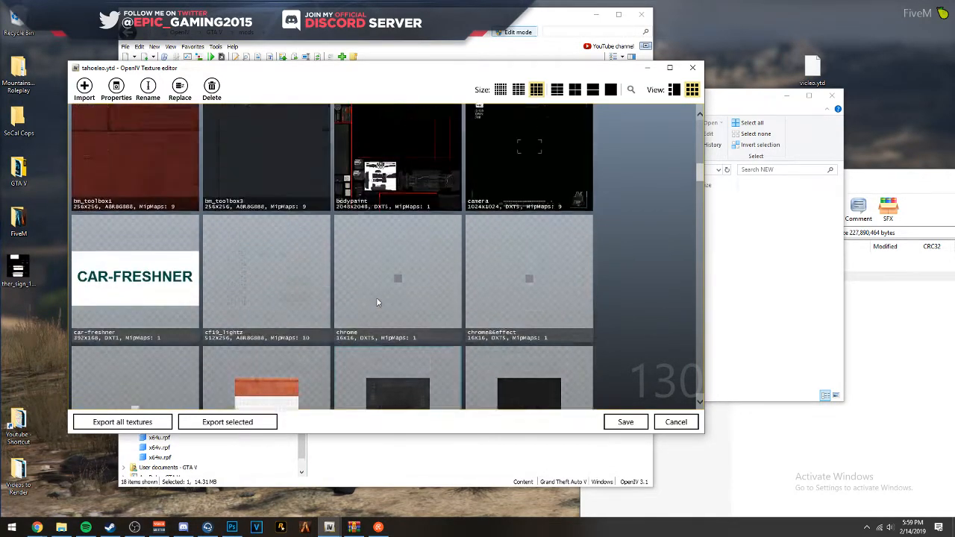
{"action": "scroll", "coordinate": [377, 302], "scroll_direction": "up", "scroll_amount": 5}
{"action": "scroll", "coordinate": [378, 295], "scroll_direction": "up", "scroll_amount": 1}
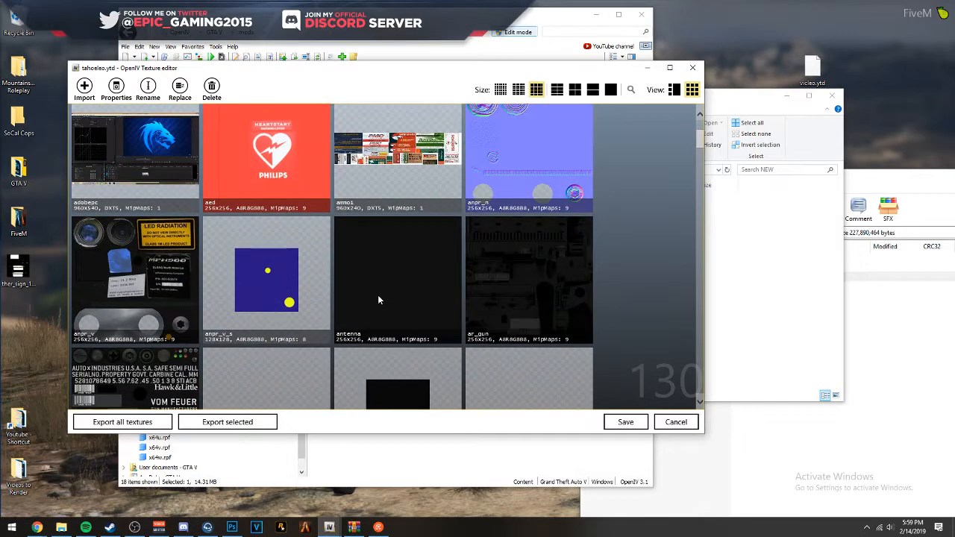
{"action": "scroll", "coordinate": [377, 299], "scroll_direction": "up", "scroll_amount": 2}
{"action": "scroll", "coordinate": [309, 225], "scroll_direction": "down", "scroll_amount": 3}
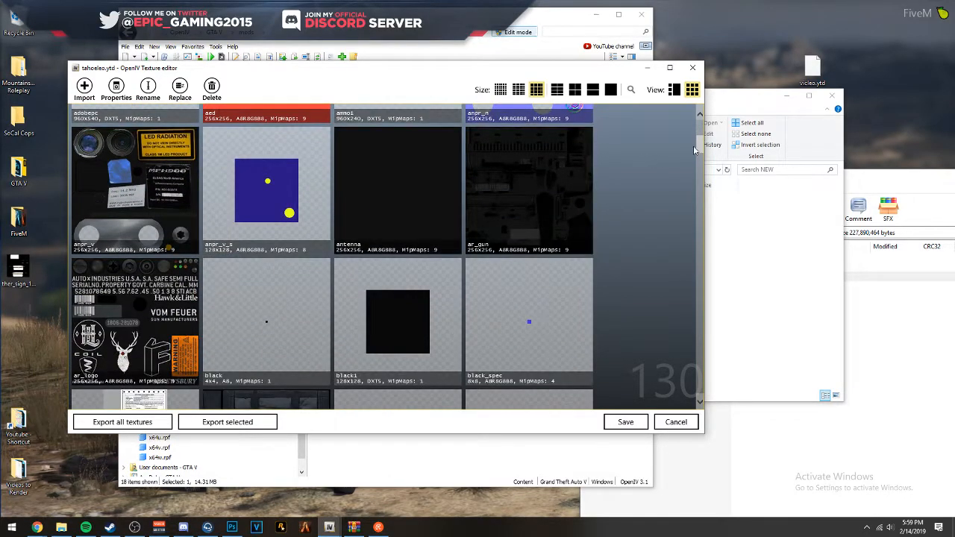
- Select the ther_sign_1 livery texture and check its exact name in the rename dialog, closing it without changes
{"action": "left_click_drag", "start_coordinate": [703, 150], "coordinate": [630, 371]}
{"action": "left_click", "coordinate": [552, 224]}
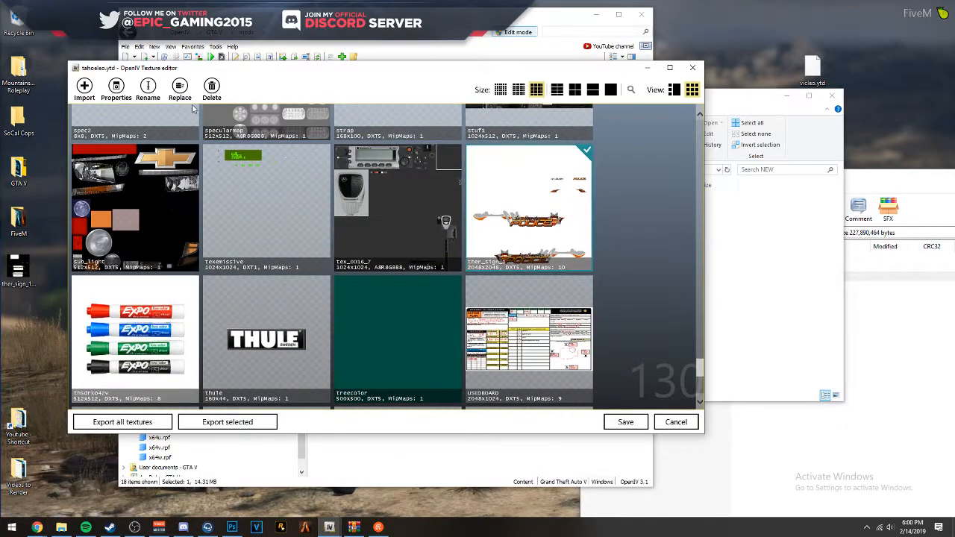
{"action": "left_click", "coordinate": [148, 88]}
{"action": "left_click", "coordinate": [463, 282]}
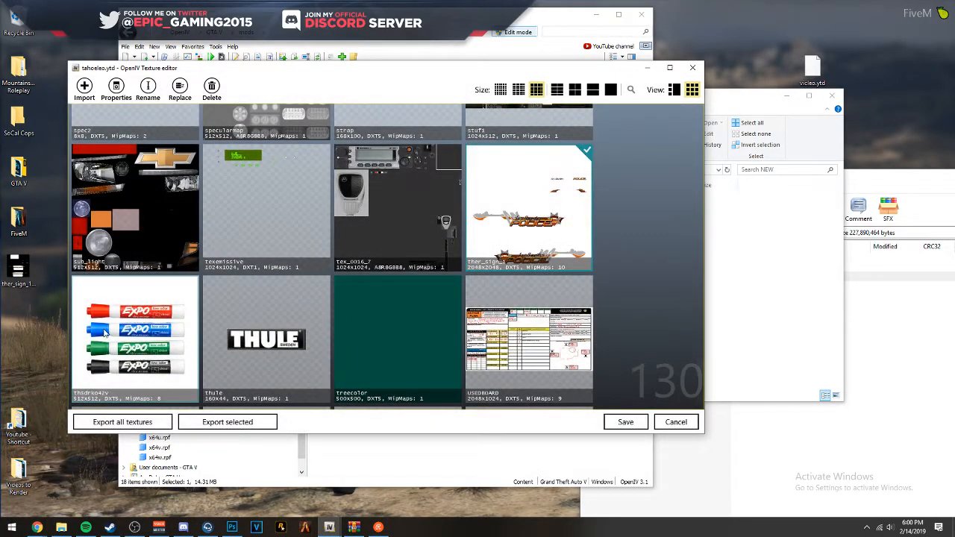
- Rename the livery PNG on the Desktop to ther_sign_1 and save it into tahoeleo.ytd over the existing livery texture
{"action": "scroll", "coordinate": [127, 253], "scroll_direction": "up", "scroll_amount": 1}
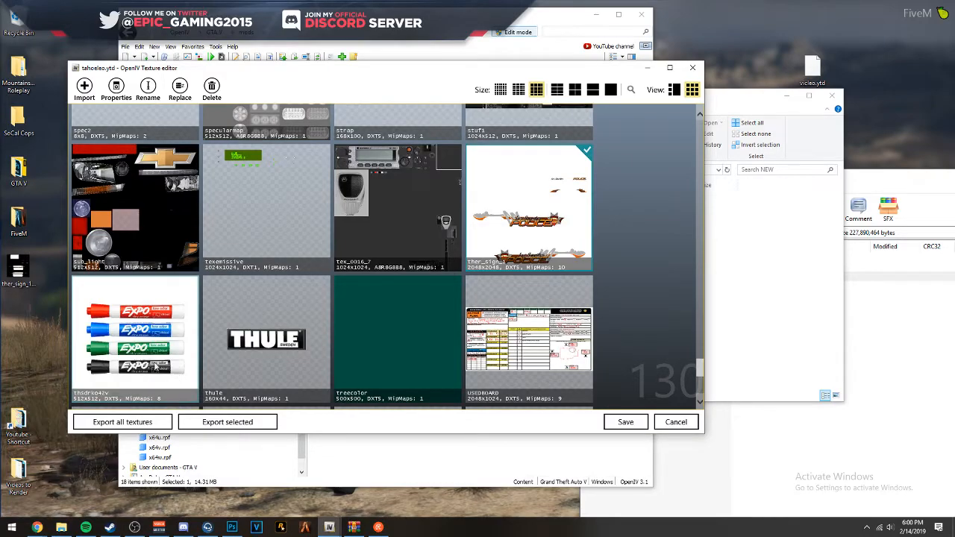
{"action": "left_click", "coordinate": [19, 267]}
{"action": "left_click_drag", "start_coordinate": [19, 267], "coordinate": [539, 281]}
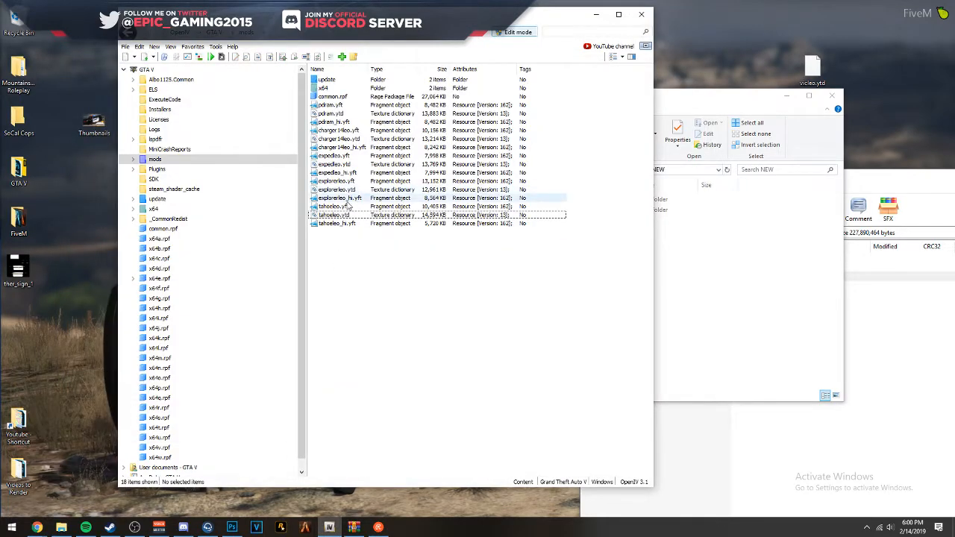
- Open the tahoeleo.yft model in a maximized viewer and examine the new livery on the Tahoe's side and rear
{"action": "right_click", "coordinate": [346, 207]}
{"action": "left_click", "coordinate": [338, 209]}
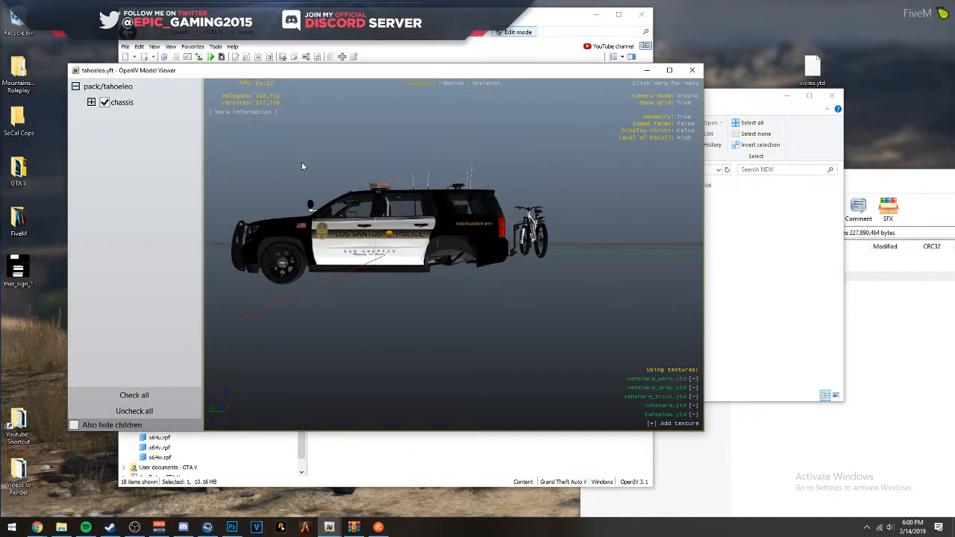
{"action": "left_click", "coordinate": [669, 70]}
{"action": "scroll", "coordinate": [440, 191], "scroll_direction": "up", "scroll_amount": 3}
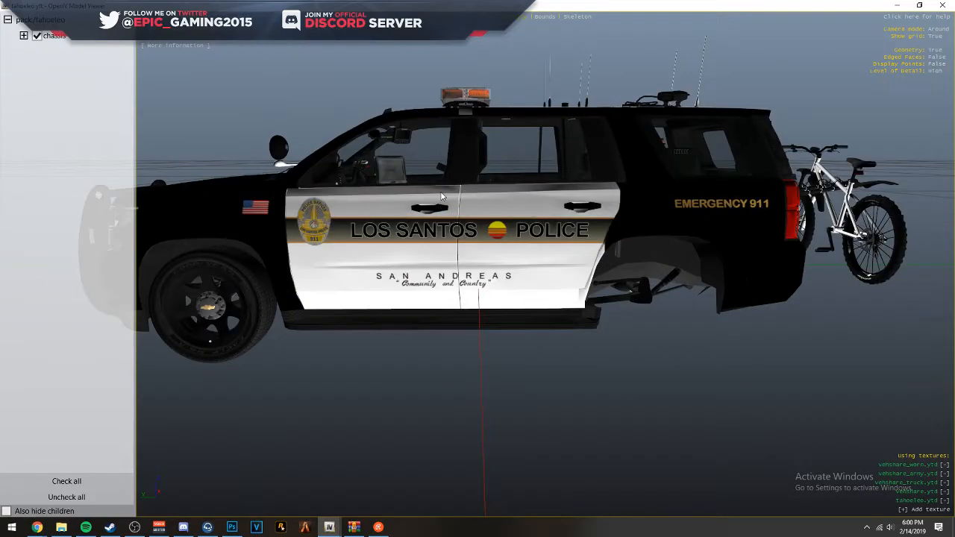
{"action": "scroll", "coordinate": [442, 200], "scroll_direction": "up", "scroll_amount": 3}
{"action": "left_click_drag", "start_coordinate": [443, 206], "coordinate": [707, 221]}
{"action": "scroll", "coordinate": [474, 203], "scroll_direction": "down", "scroll_amount": 5}
{"action": "scroll", "coordinate": [568, 193], "scroll_direction": "up", "scroll_amount": 3}
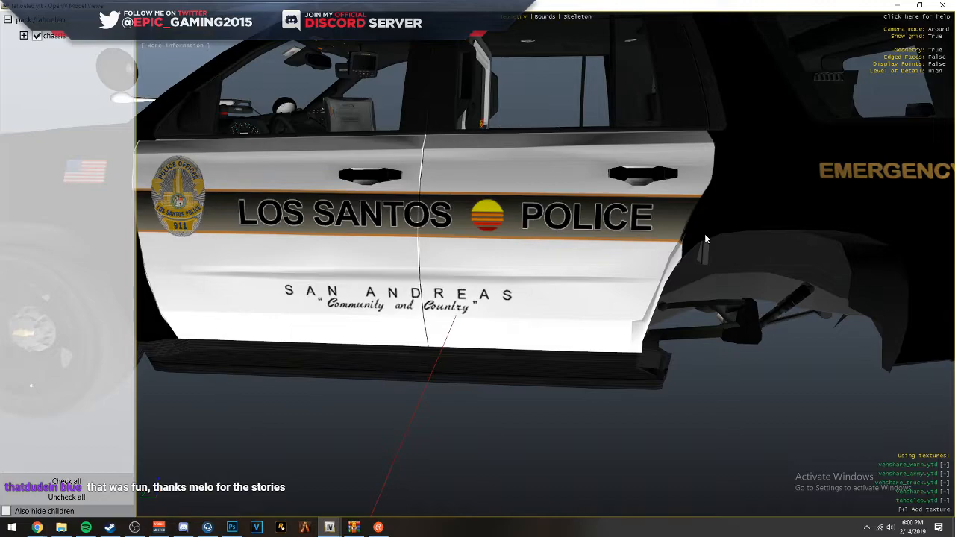
{"action": "left_click_drag", "start_coordinate": [684, 229], "coordinate": [740, 231]}
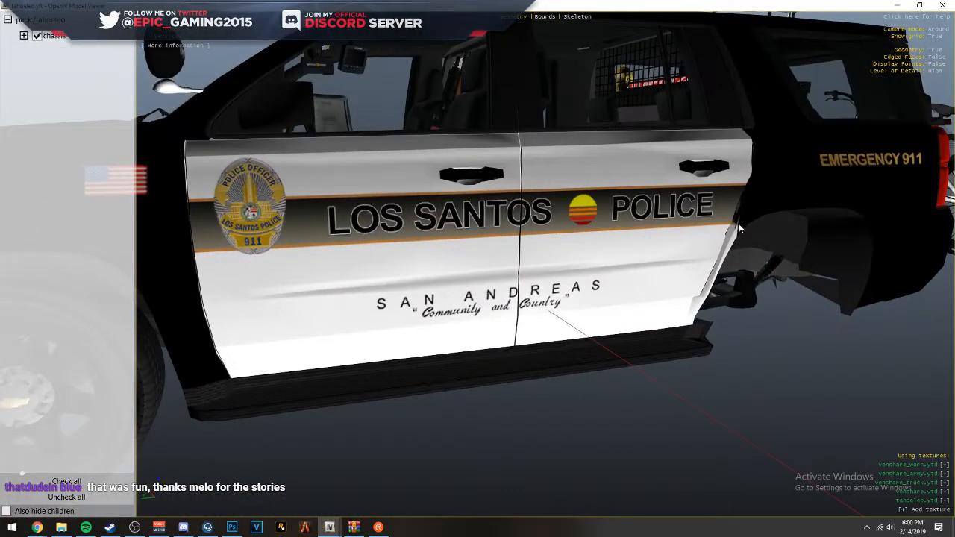
{"action": "scroll", "coordinate": [653, 320], "scroll_direction": "down", "scroll_amount": 5}
{"action": "left_click_drag", "start_coordinate": [652, 320], "coordinate": [291, 312]}
- Hide the chassis parts extra_2, extra_3, extra_4 and extra_5 to clear the view of the rear livery
{"action": "left_click", "coordinate": [24, 35]}
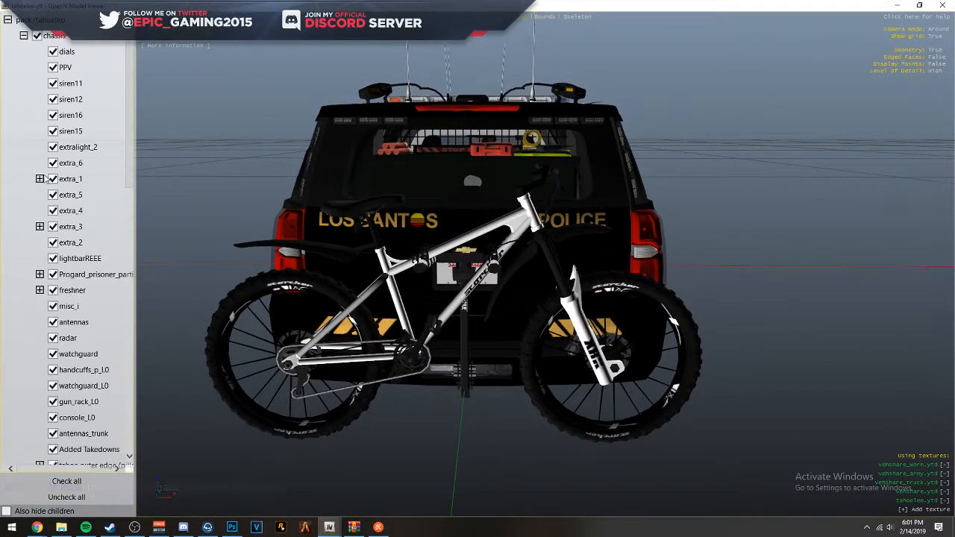
{"action": "left_click", "coordinate": [53, 243]}
{"action": "left_click", "coordinate": [53, 226]}
{"action": "left_click", "coordinate": [53, 210]}
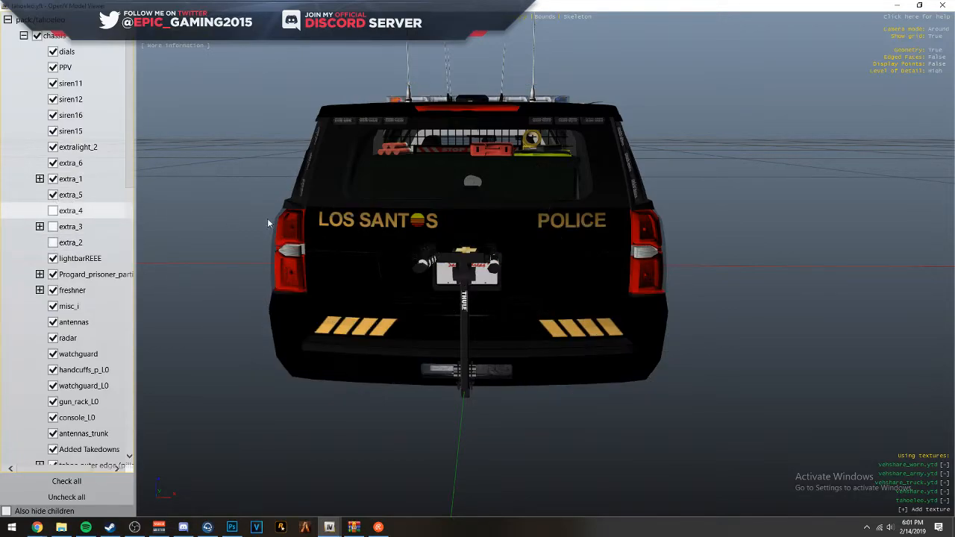
{"action": "left_click", "coordinate": [53, 195]}
{"action": "mouse_move", "coordinate": [479, 226]}
{"action": "left_mouse_down"}
{"action": "mouse_move", "coordinate": [537, 212]}
{"action": "mouse_move", "coordinate": [470, 224]}
{"action": "mouse_move", "coordinate": [481, 221]}
{"action": "left_mouse_up"}
{"action": "scroll", "coordinate": [459, 194], "scroll_direction": "up", "scroll_amount": 5}
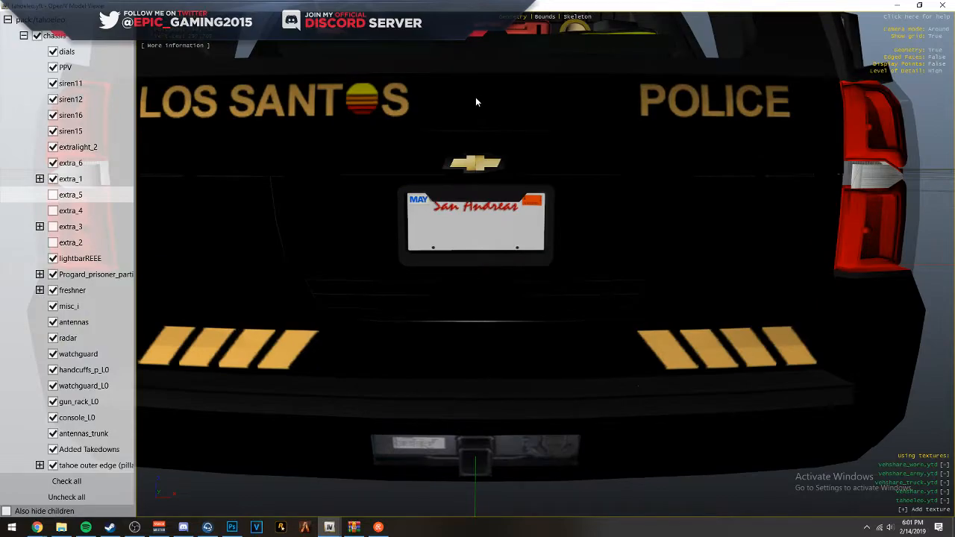
- Examine the livery's doors, badge, flag and EMERGENCY 911 lettering on both sides of the Tahoe model and close the viewer
{"action": "left_click_drag", "start_coordinate": [476, 97], "coordinate": [597, 180]}
{"action": "scroll", "coordinate": [559, 179], "scroll_direction": "down", "scroll_amount": 4}
{"action": "scroll", "coordinate": [612, 177], "scroll_direction": "down", "scroll_amount": 3}
{"action": "scroll", "coordinate": [629, 177], "scroll_direction": "up", "scroll_amount": 5}
{"action": "left_click_drag", "start_coordinate": [569, 306], "coordinate": [391, 277]}
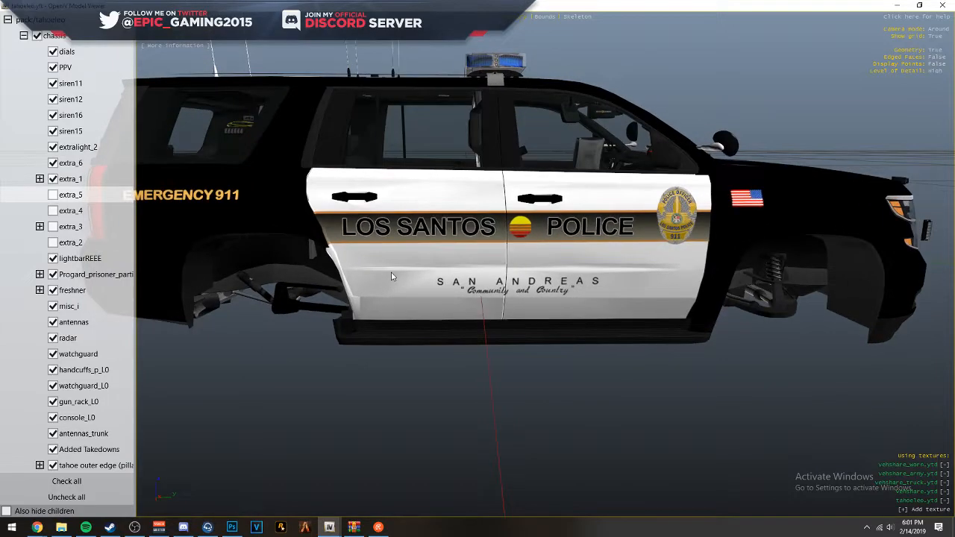
{"action": "left_click_drag", "start_coordinate": [667, 250], "coordinate": [515, 195]}
{"action": "scroll", "coordinate": [515, 195], "scroll_direction": "up", "scroll_amount": 4}
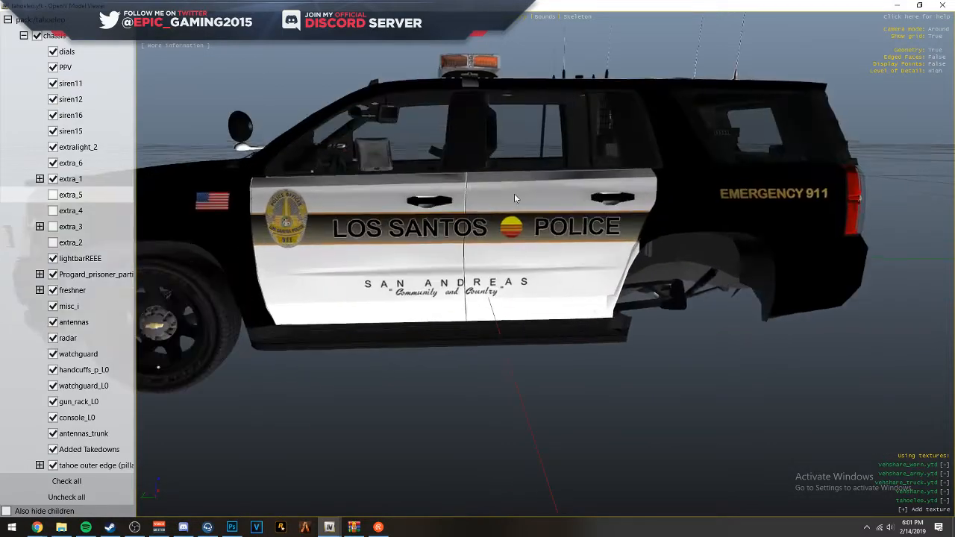
{"action": "left_click", "coordinate": [919, 5]}
{"action": "key", "text": "alt+F4"}
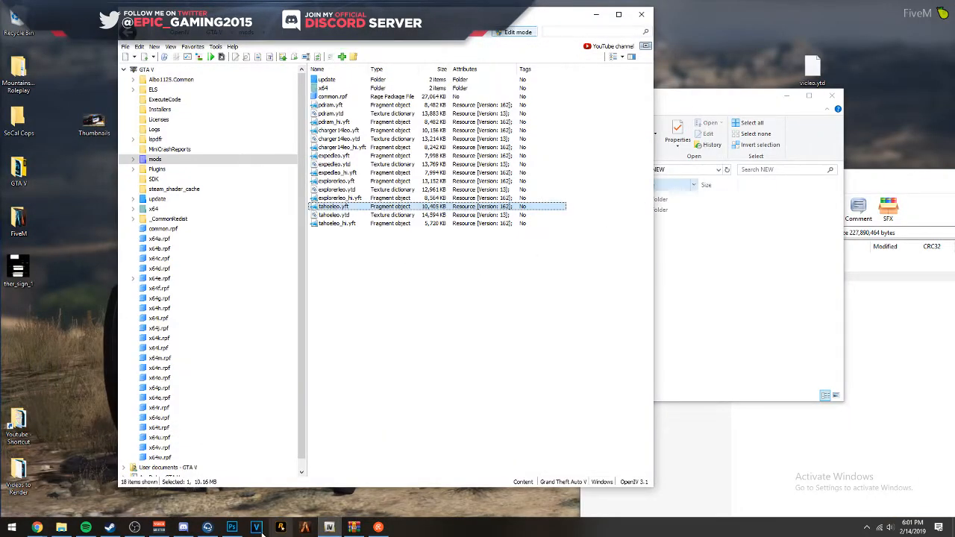
- Switch to Photoshop and lower the textures group's opacity to 50% to reveal the wireframe template
{"action": "left_click", "coordinate": [232, 527]}
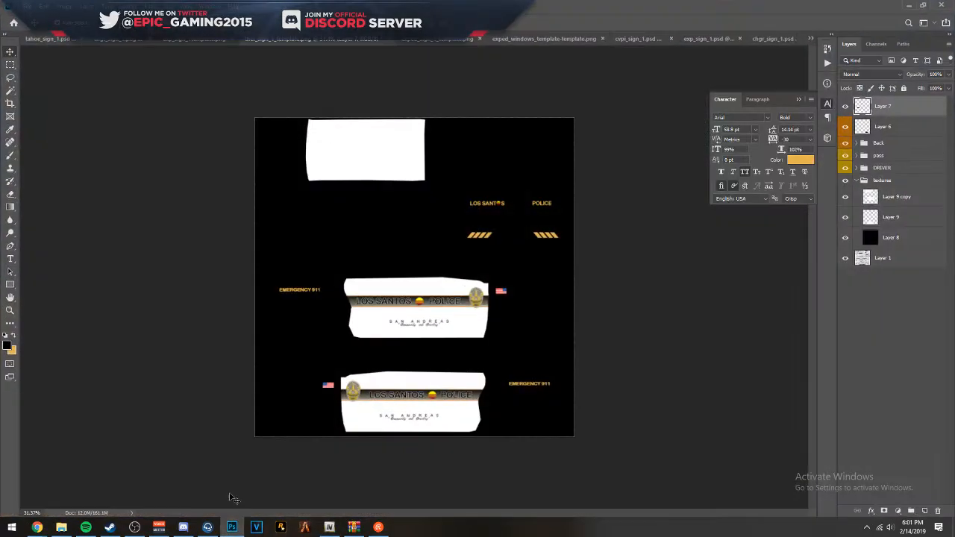
{"action": "left_click", "coordinate": [888, 182]}
{"action": "key", "text": "5"}
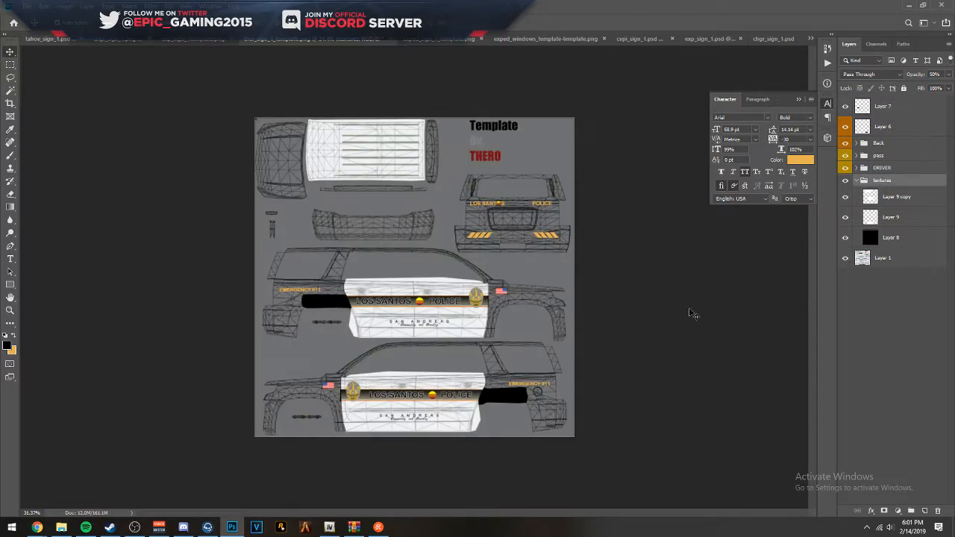
{"action": "scroll", "coordinate": [426, 295], "scroll_direction": "up", "scroll_amount": 5}
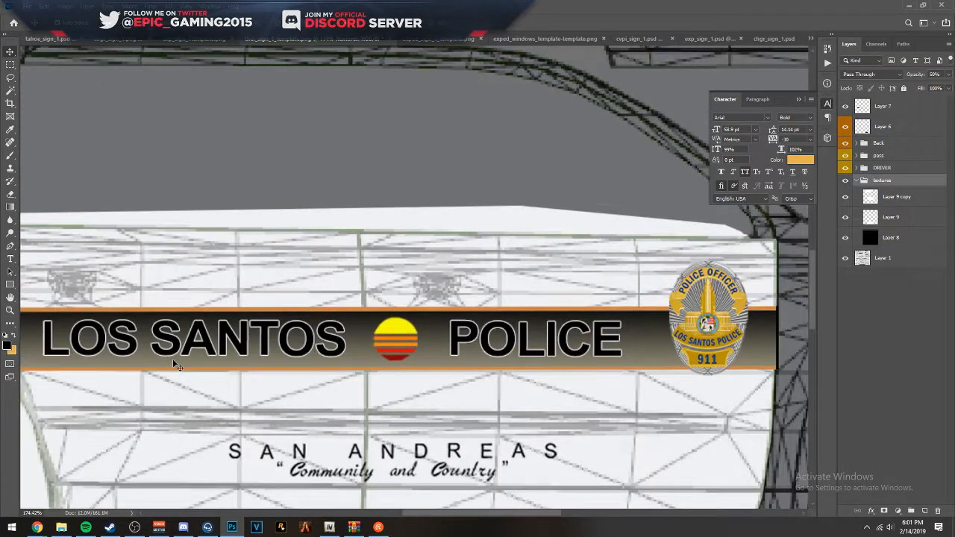
{"action": "left_click_drag", "start_coordinate": [175, 364], "coordinate": [259, 171]}
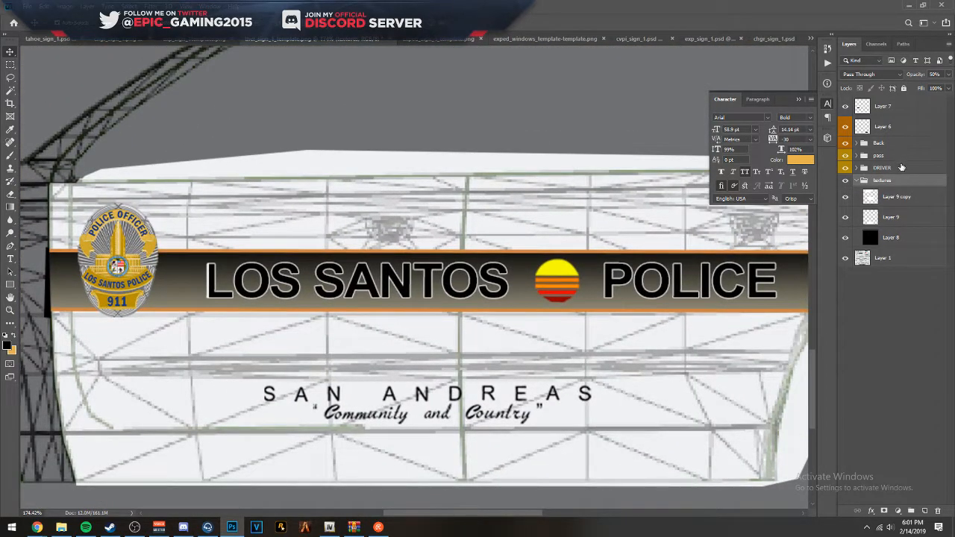
- Skew the DRIVER group by raising its rear edge slightly, keeping the text layers' existing pixel data, and apply the transform
{"action": "left_click", "coordinate": [892, 180], "text": "ctrl"}
{"action": "left_click", "coordinate": [893, 170]}
{"action": "key", "text": "ctrl+t"}
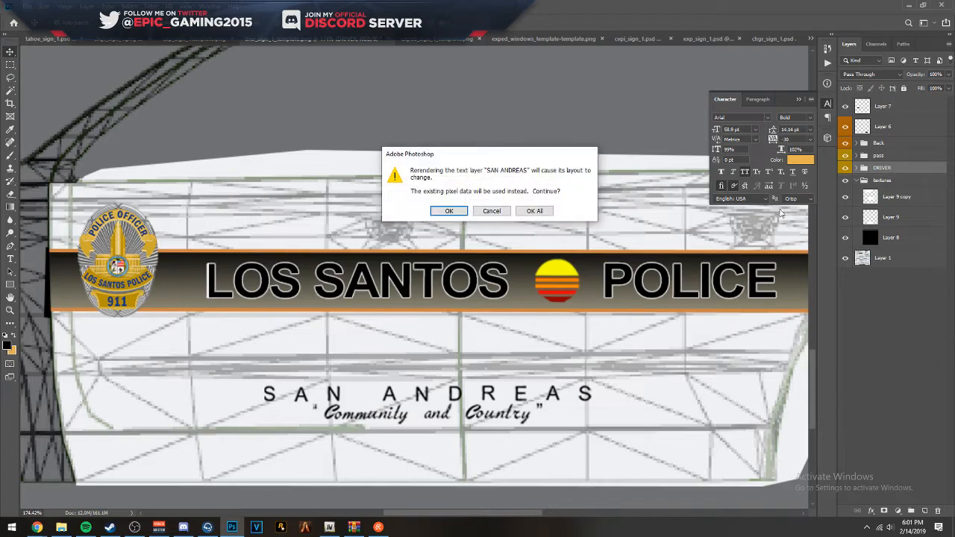
{"action": "left_click", "coordinate": [527, 210]}
{"action": "left_click_drag", "start_coordinate": [534, 254], "coordinate": [262, 259]}
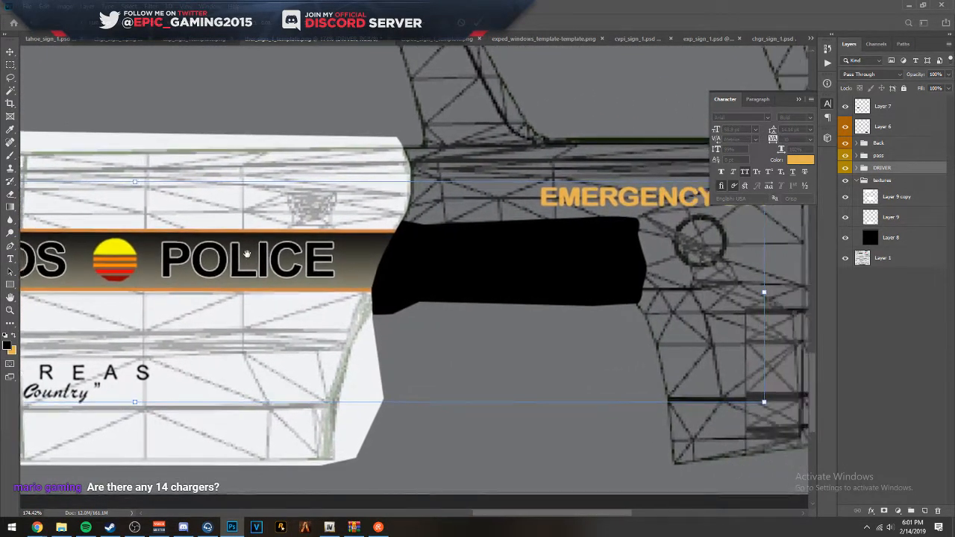
{"action": "scroll", "coordinate": [228, 278], "scroll_direction": "down", "scroll_amount": 3}
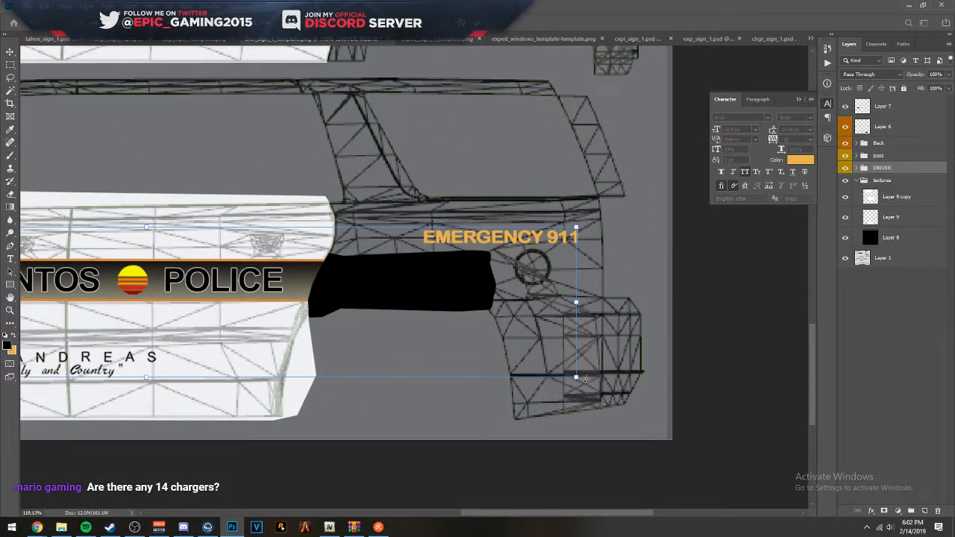
{"action": "left_click_drag", "start_coordinate": [586, 377], "coordinate": [585, 374]}
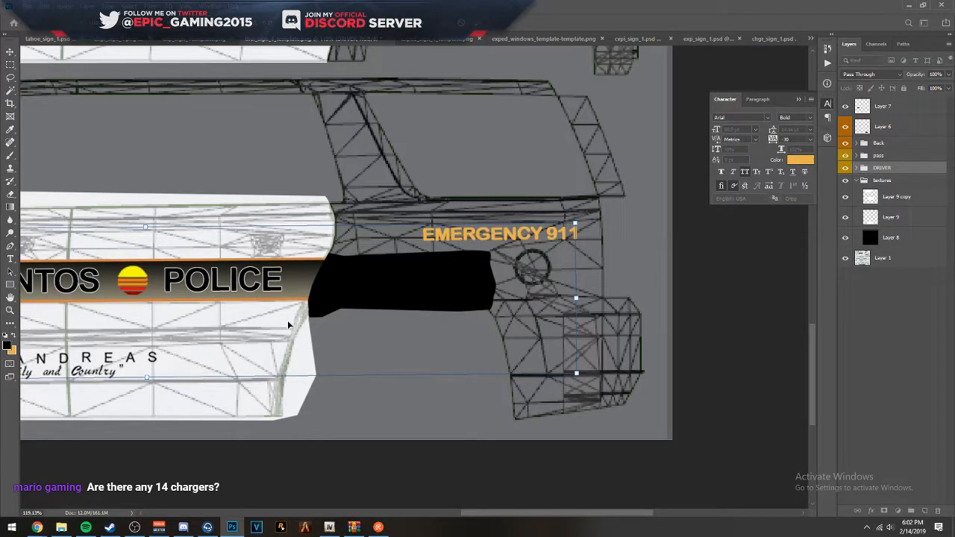
{"action": "left_click_drag", "start_coordinate": [292, 324], "coordinate": [653, 322]}
{"action": "left_click_drag", "start_coordinate": [296, 296], "coordinate": [362, 291]}
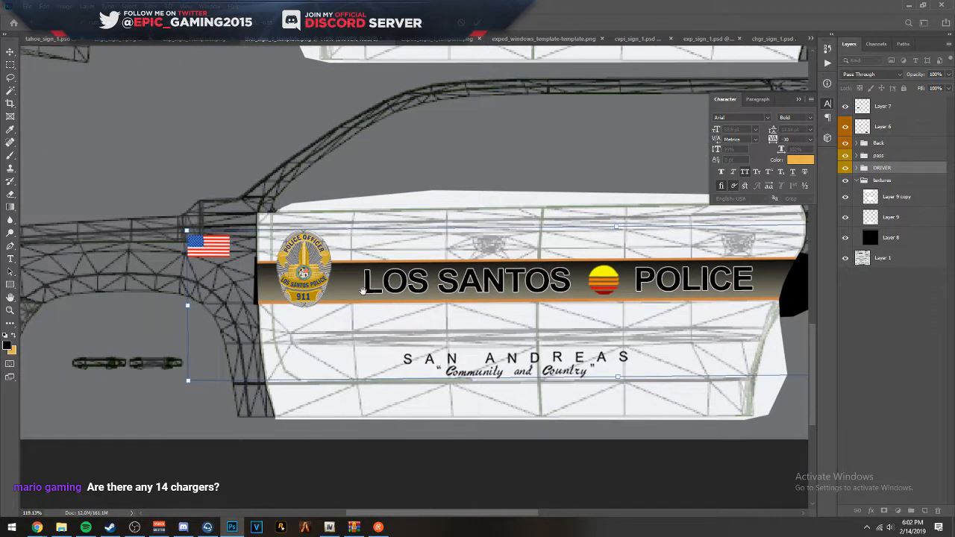
{"action": "left_click", "coordinate": [476, 23]}
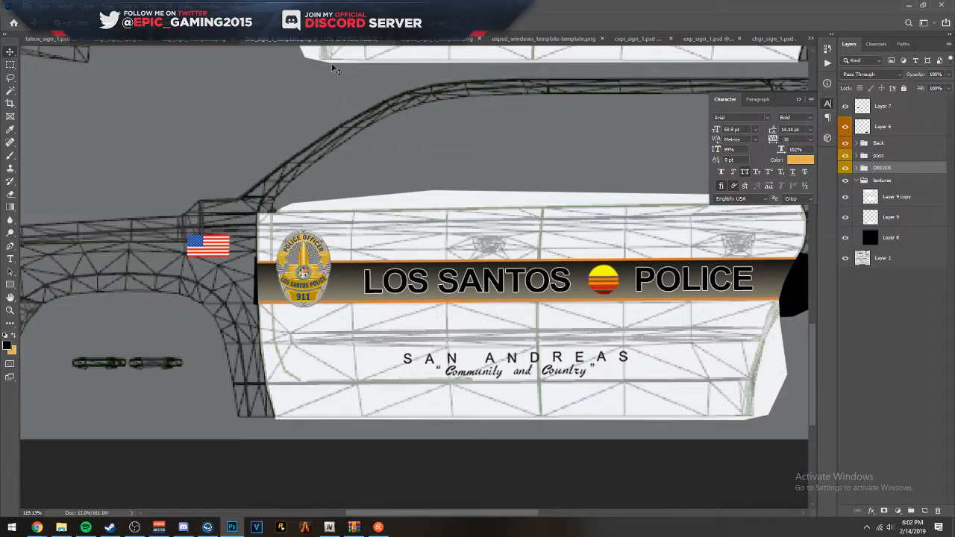
- Switch to WinRAR, look through the vehicle folders in the R_B LSPD PACK archive, and return to the Photoshop livery
{"action": "left_click", "coordinate": [354, 527]}
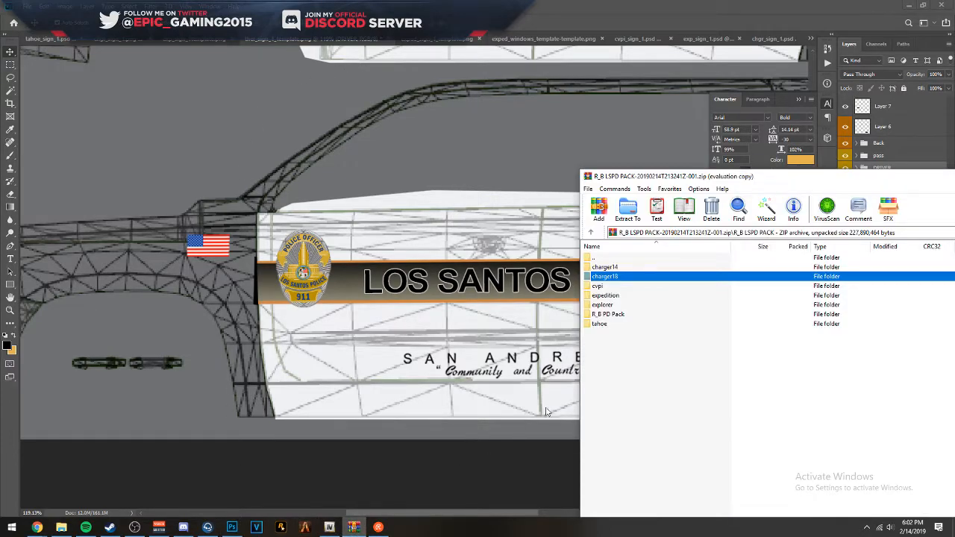
{"action": "left_click", "coordinate": [627, 267]}
{"action": "key", "text": "Down"}
{"action": "key", "text": "Down"}
{"action": "key", "text": "Down"}
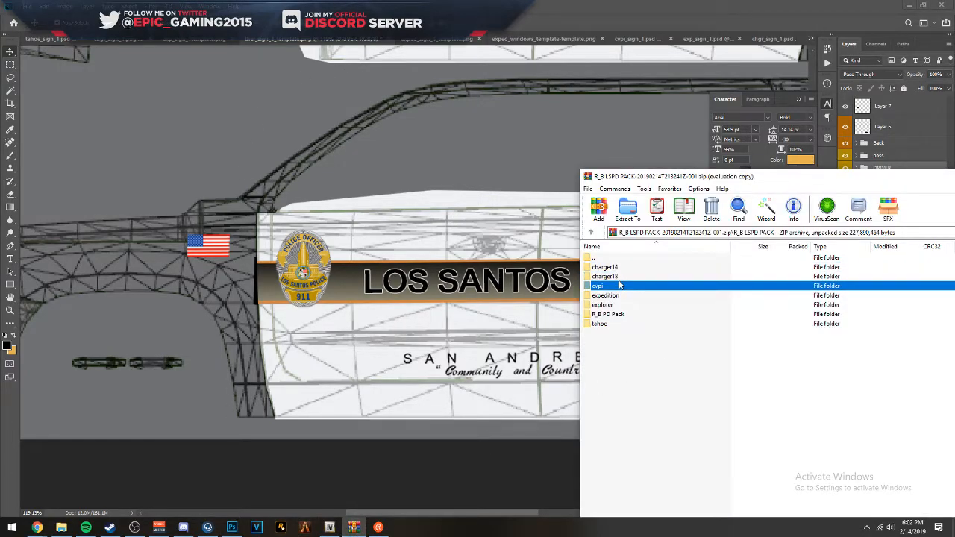
{"action": "key", "text": "Down"}
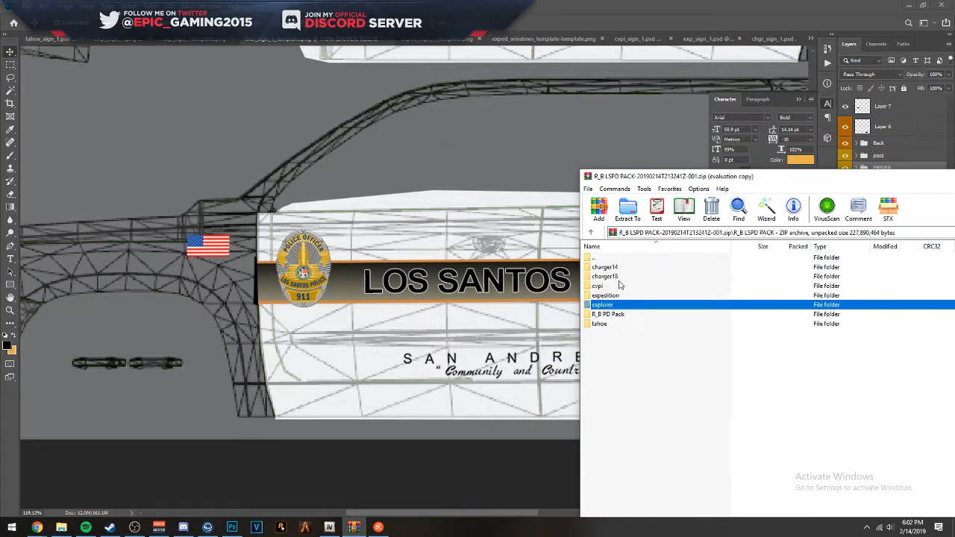
{"action": "key", "text": "Down"}
{"action": "key", "text": "Down"}
{"action": "left_click_drag", "start_coordinate": [612, 3], "coordinate": [528, 16]}
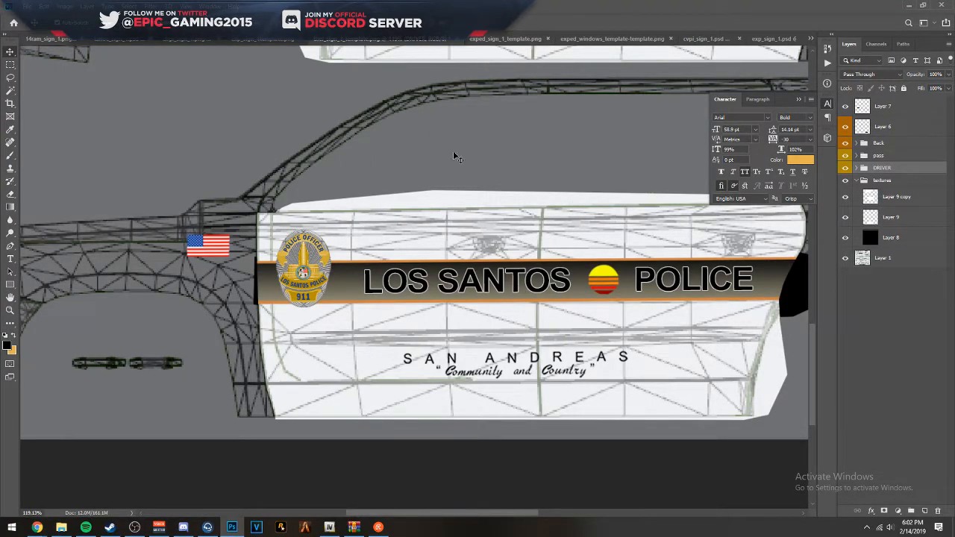
- Inspect how the stripe, lettering, badge and flag line up with the wireframe on both sides of the livery
{"action": "left_click_drag", "start_coordinate": [646, 191], "coordinate": [340, 252]}
{"action": "left_click_drag", "start_coordinate": [432, 233], "coordinate": [588, 505]}
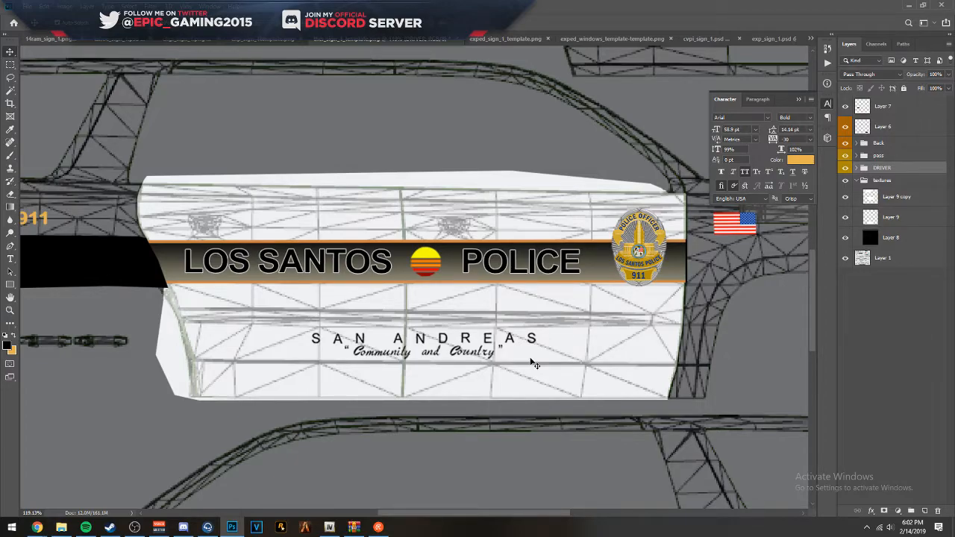
{"action": "scroll", "coordinate": [511, 301], "scroll_direction": "down", "scroll_amount": 6}
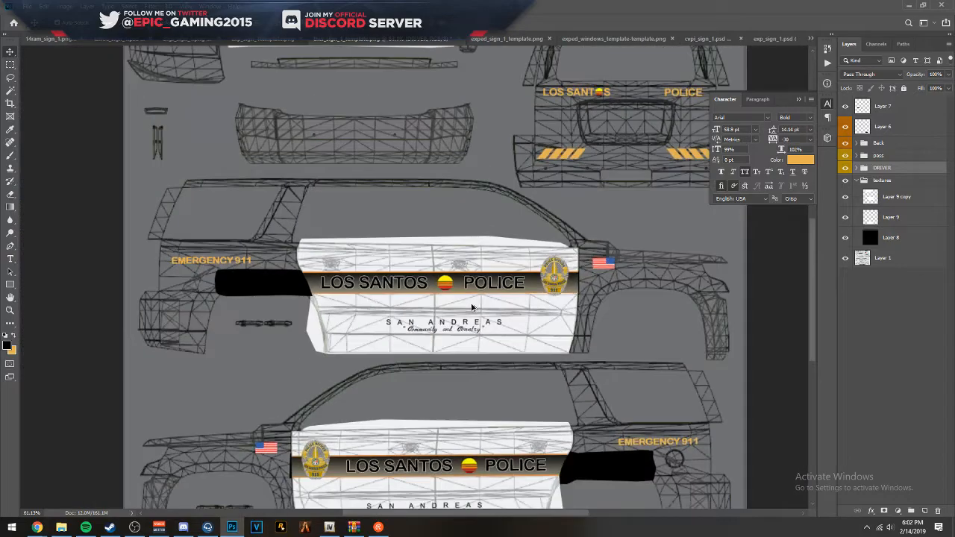
{"action": "scroll", "coordinate": [337, 326], "scroll_direction": "up", "scroll_amount": 12}
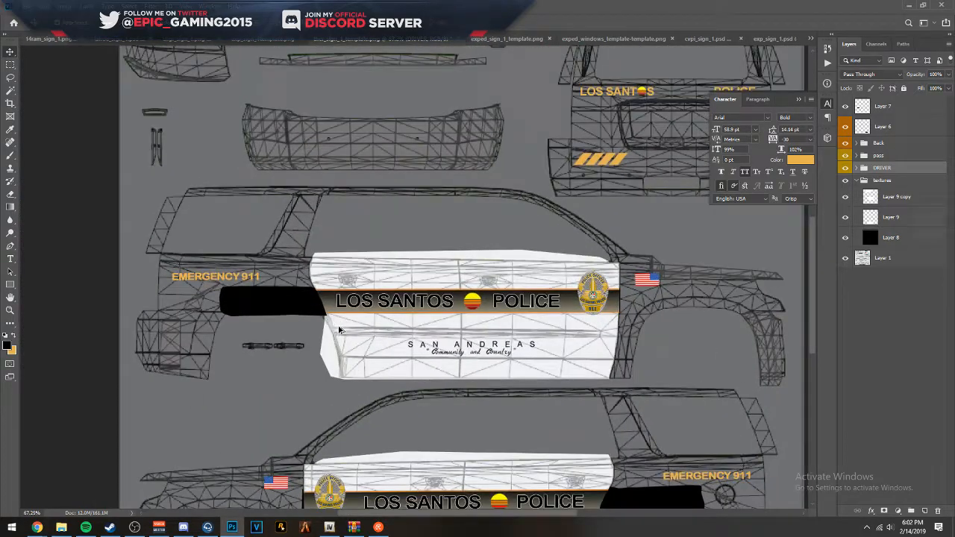
{"action": "scroll", "coordinate": [310, 289], "scroll_direction": "down", "scroll_amount": 10}
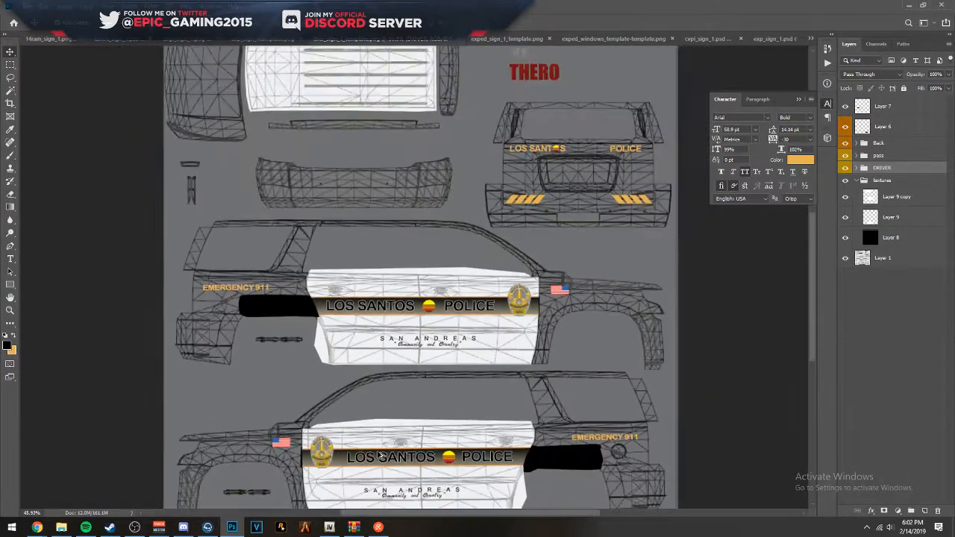
{"action": "scroll", "coordinate": [382, 386], "scroll_direction": "up", "scroll_amount": 2}
{"action": "scroll", "coordinate": [382, 385], "scroll_direction": "down", "scroll_amount": 3}
{"action": "scroll", "coordinate": [391, 428], "scroll_direction": "up", "scroll_amount": 3}
{"action": "scroll", "coordinate": [228, 403], "scroll_direction": "up", "scroll_amount": 4}
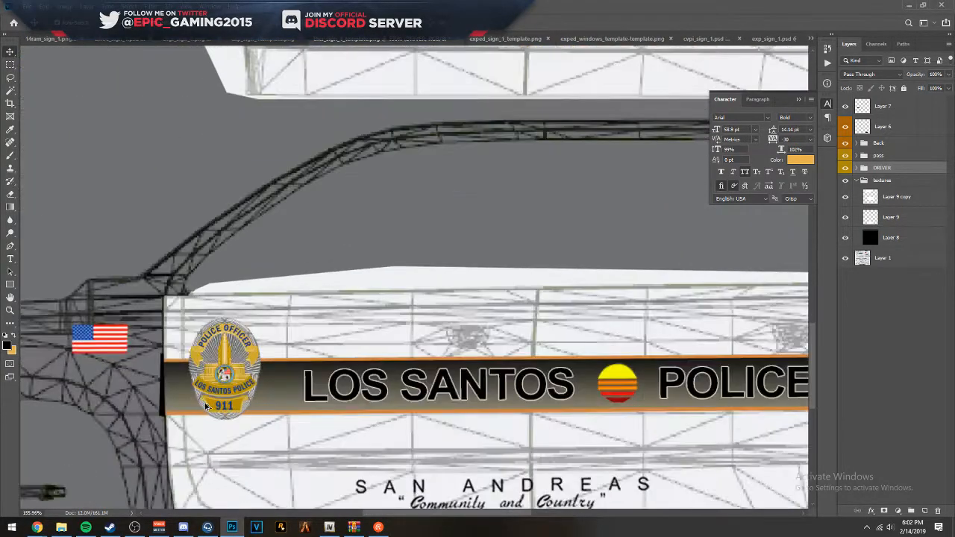
{"action": "scroll", "coordinate": [280, 382], "scroll_direction": "down", "scroll_amount": 5}
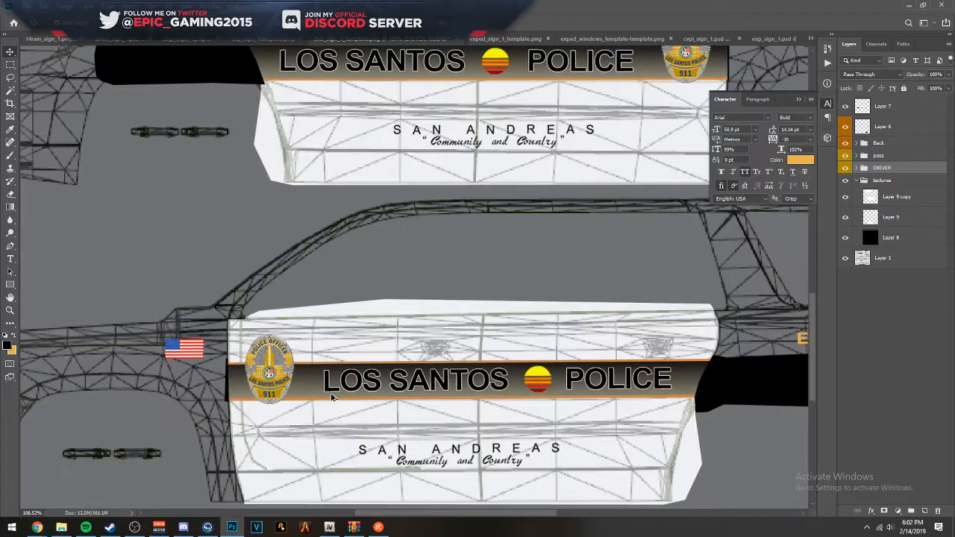
{"action": "scroll", "coordinate": [336, 400], "scroll_direction": "down", "scroll_amount": 2}
{"action": "scroll", "coordinate": [428, 450], "scroll_direction": "up", "scroll_amount": 2}
{"action": "scroll", "coordinate": [428, 448], "scroll_direction": "down", "scroll_amount": 2}
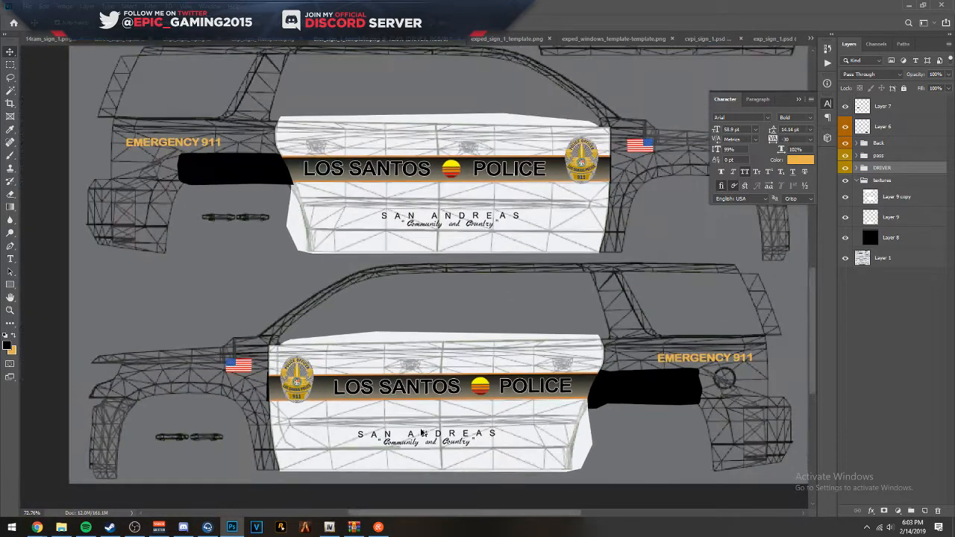
{"action": "scroll", "coordinate": [416, 414], "scroll_direction": "up", "scroll_amount": 1}
{"action": "scroll", "coordinate": [416, 413], "scroll_direction": "down", "scroll_amount": 1}
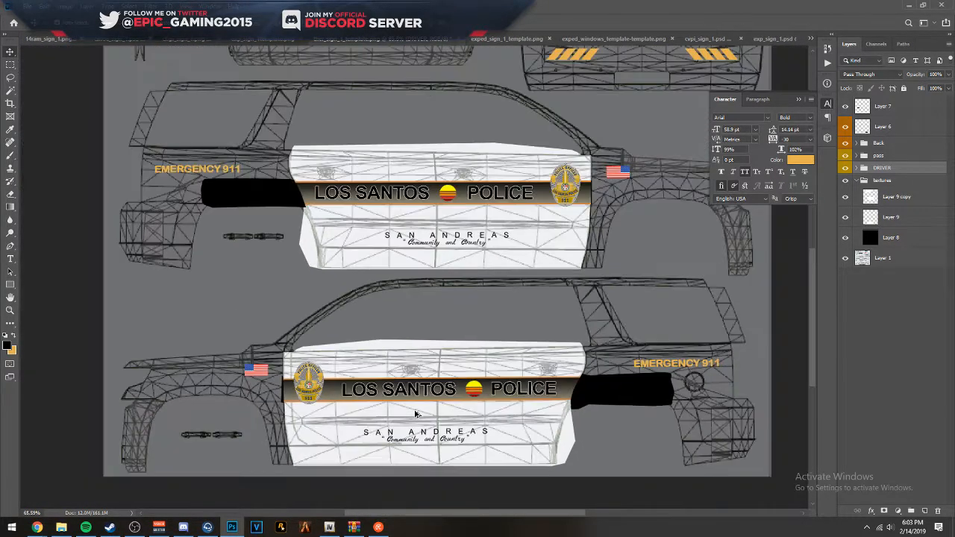
{"action": "scroll", "coordinate": [416, 413], "scroll_direction": "up", "scroll_amount": 3}
{"action": "left_click_drag", "start_coordinate": [623, 51], "coordinate": [612, 435]}
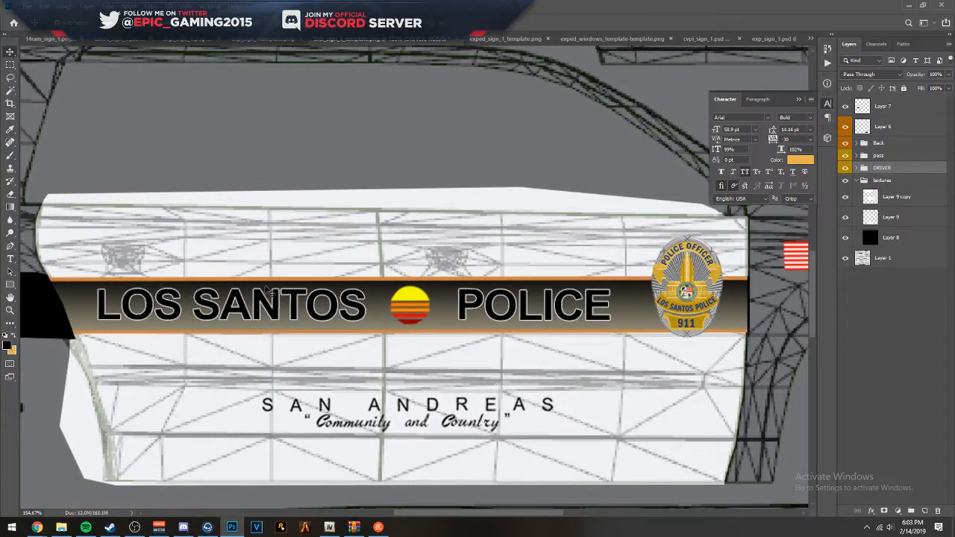
{"action": "left_click_drag", "start_coordinate": [476, 299], "coordinate": [652, 289]}
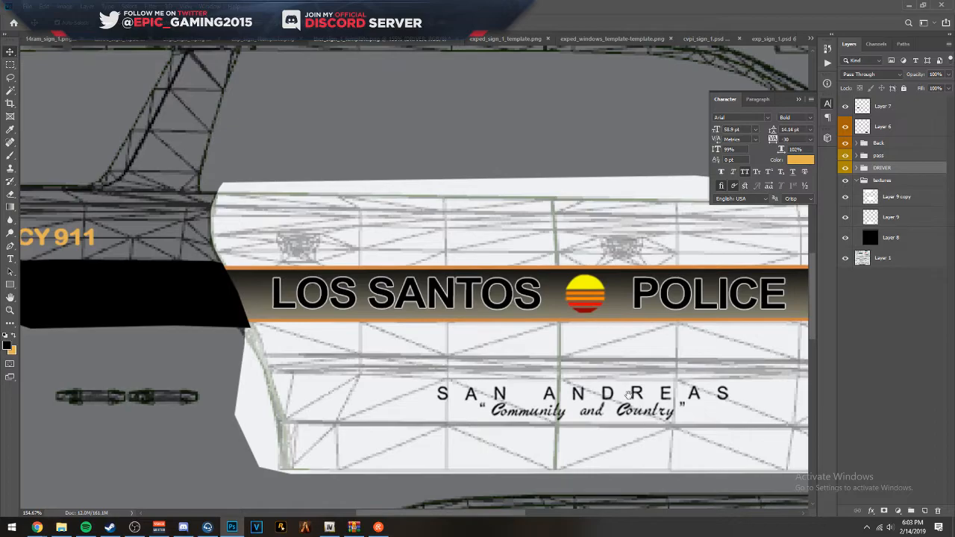
{"action": "left_click_drag", "start_coordinate": [630, 394], "coordinate": [613, 75]}
{"action": "left_click_drag", "start_coordinate": [617, 504], "coordinate": [401, 281]}
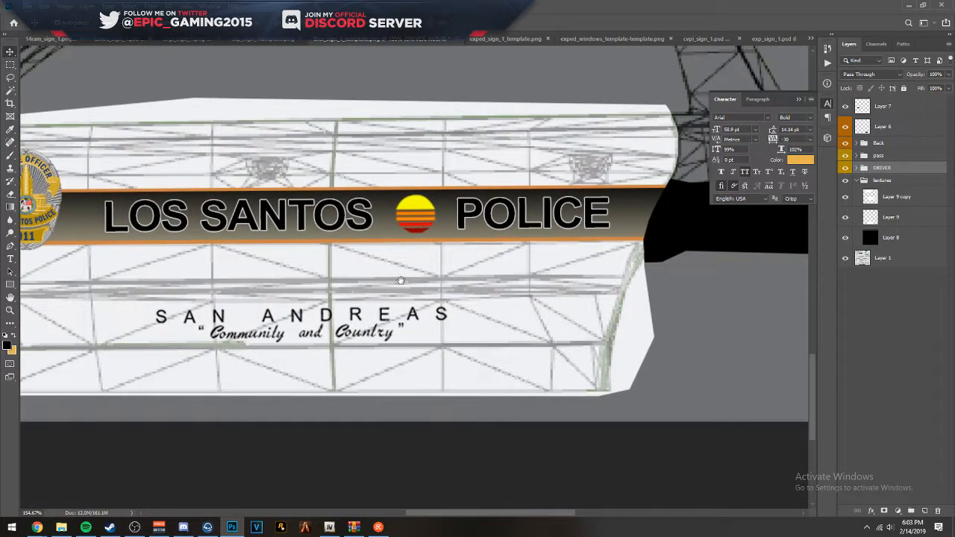
{"action": "left_click_drag", "start_coordinate": [400, 281], "coordinate": [506, 320]}
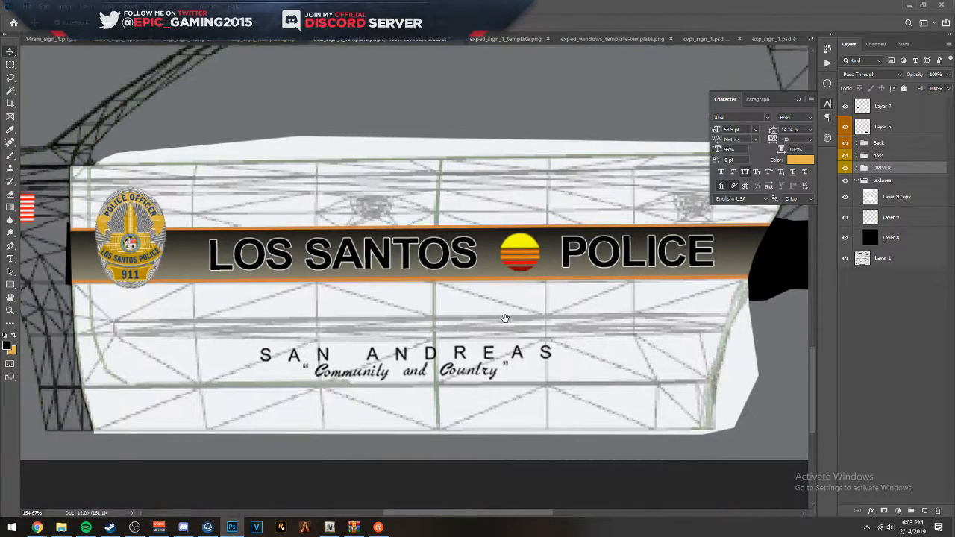
{"action": "scroll", "coordinate": [486, 306], "scroll_direction": "down", "scroll_amount": 3}
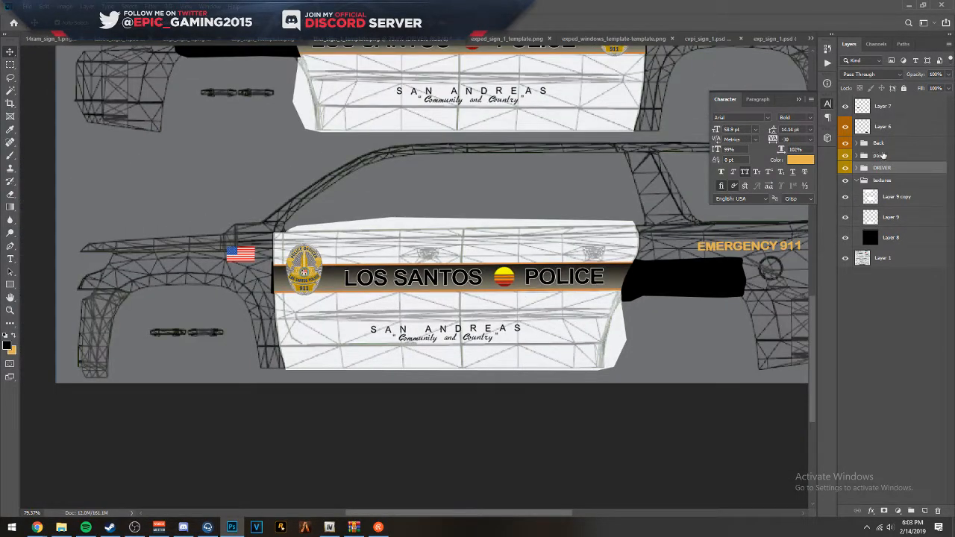
- Restore the textures group to full opacity and save the livery as a PNG over ther_sign_1 on the Desktop
{"action": "left_click", "coordinate": [890, 183]}
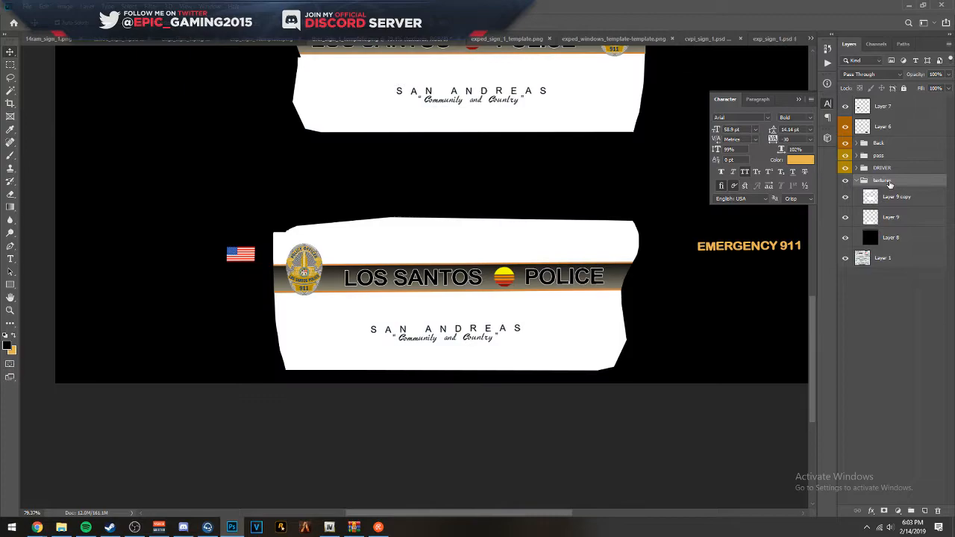
{"action": "key", "text": "ctrl+shift+s"}
{"action": "left_click", "coordinate": [371, 278]}
{"action": "left_click", "coordinate": [326, 322]}
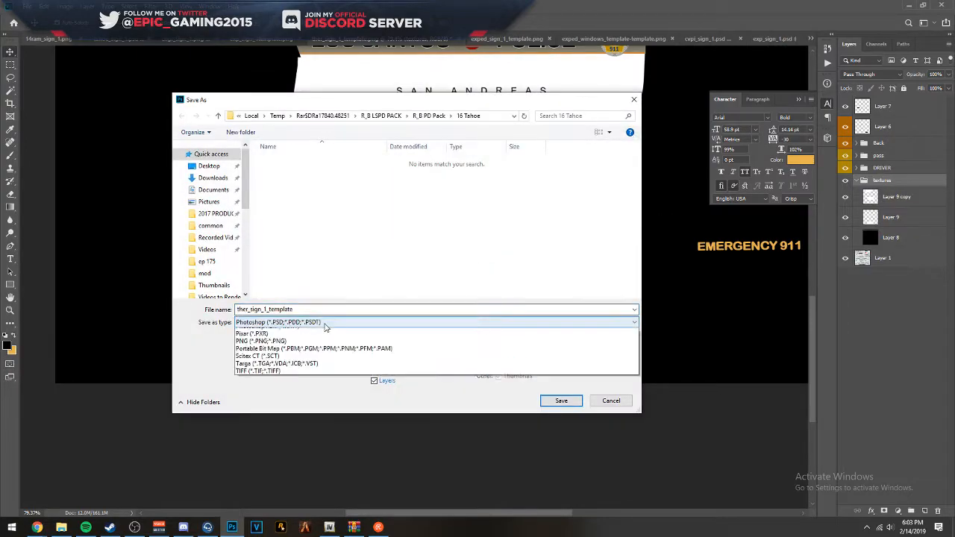
{"action": "left_click", "coordinate": [250, 459]}
{"action": "left_click", "coordinate": [210, 167]}
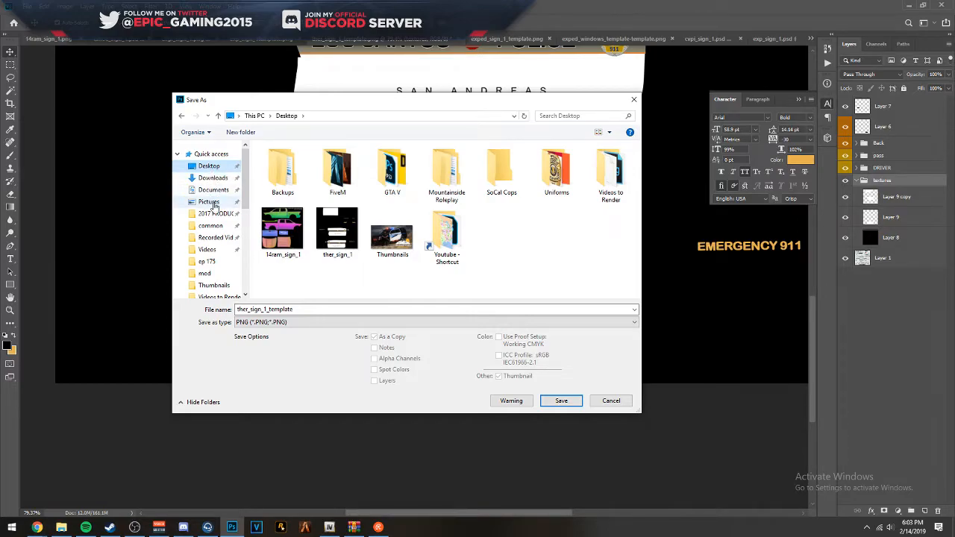
{"action": "double_click", "coordinate": [337, 231]}
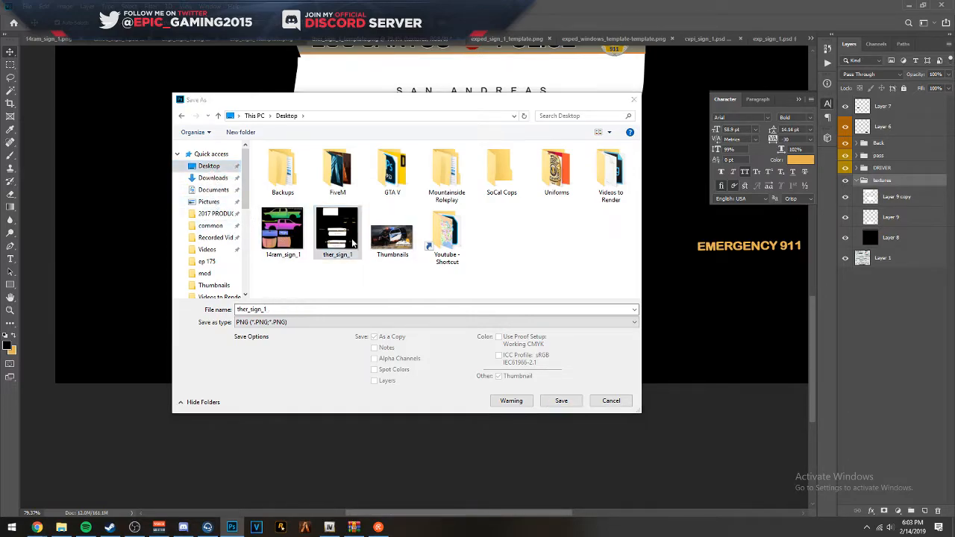
{"action": "left_click", "coordinate": [501, 265]}
{"action": "left_click", "coordinate": [534, 157]}
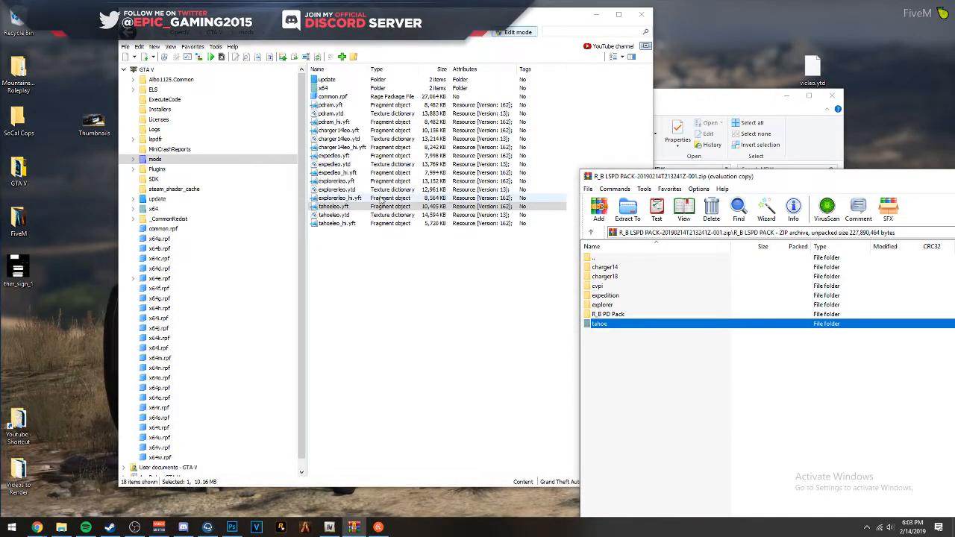
- Open tahoeleo.ytd for texture editing and import the ther_sign_1 PNG from the Desktop with automatic MipMap levels and compression
{"action": "double_click", "coordinate": [335, 215]}
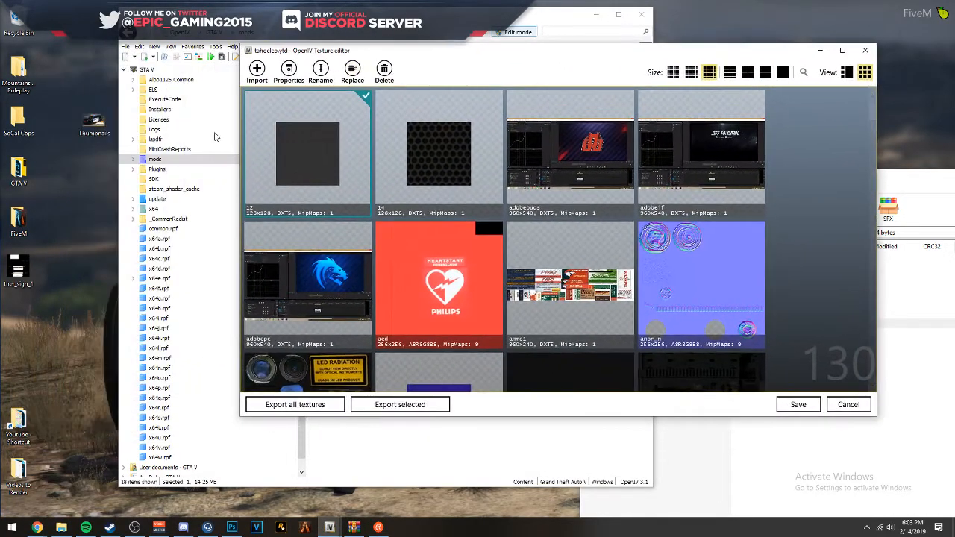
{"action": "left_click_drag", "start_coordinate": [381, 248], "coordinate": [382, 250]}
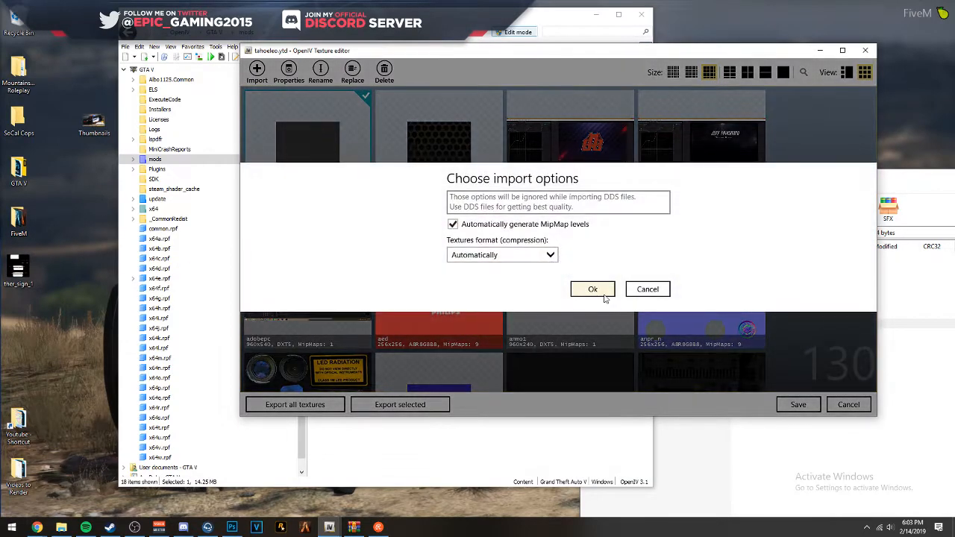
{"action": "left_click", "coordinate": [594, 290]}
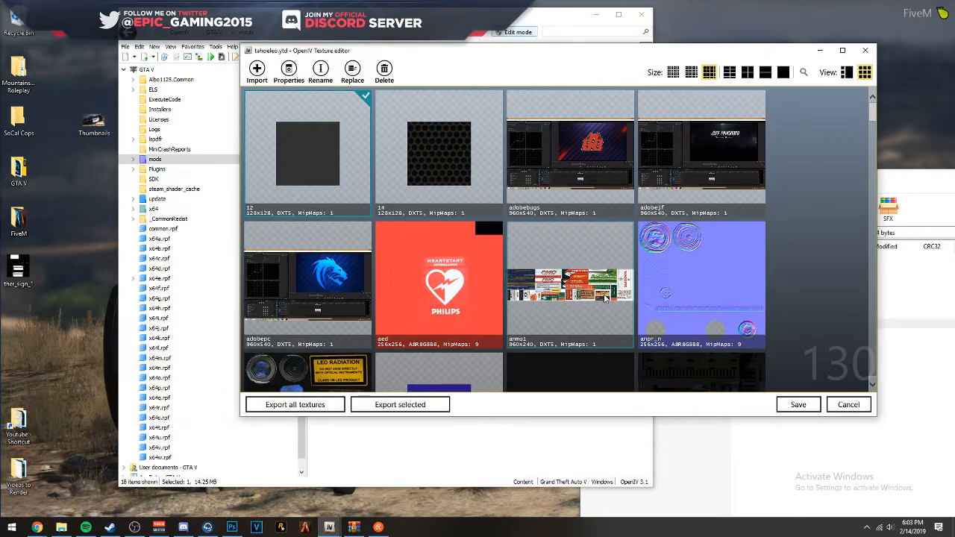
- Look through the textures in tahoeleo.ytd to find ther_sign_1 and check its imported livery
{"action": "scroll", "coordinate": [605, 297], "scroll_direction": "down", "scroll_amount": 5}
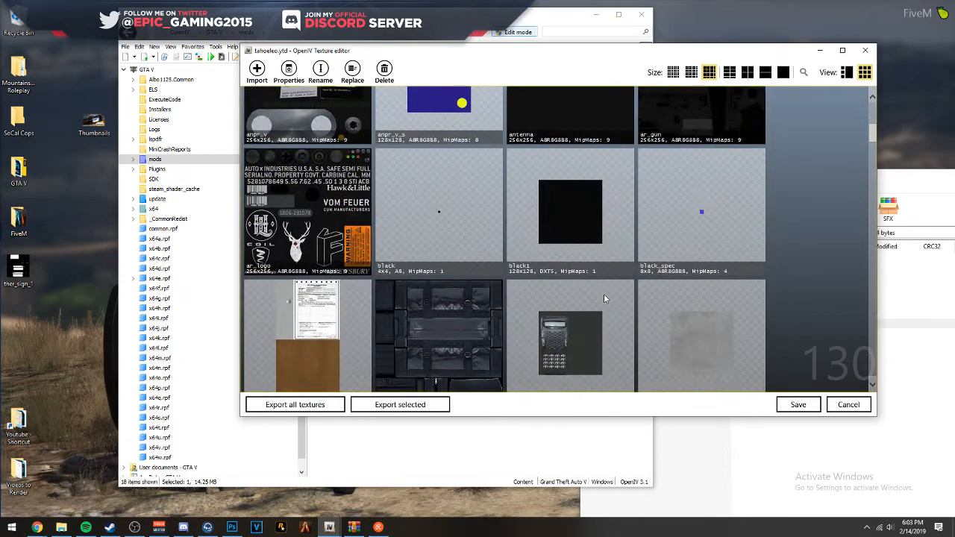
{"action": "scroll", "coordinate": [604, 294], "scroll_direction": "down", "scroll_amount": 10}
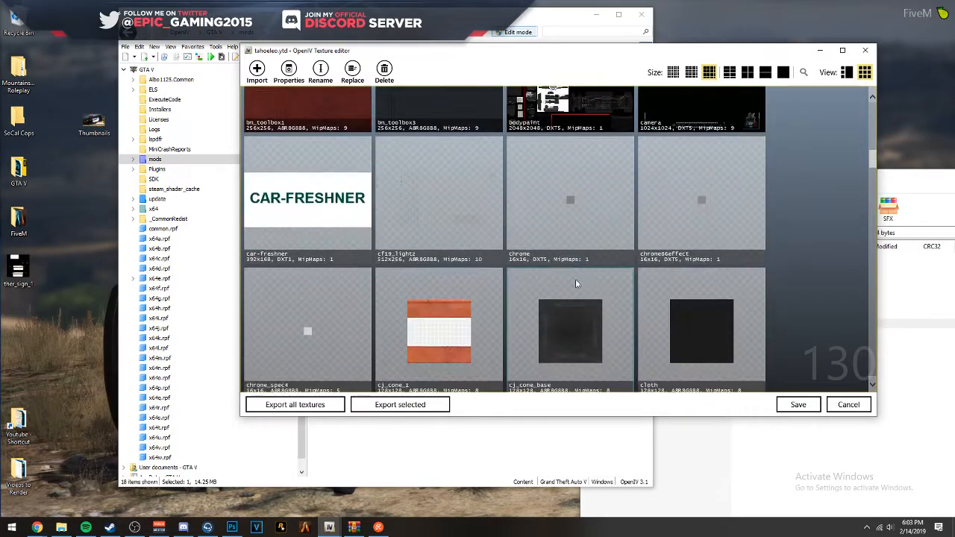
{"action": "scroll", "coordinate": [534, 273], "scroll_direction": "down", "scroll_amount": 10}
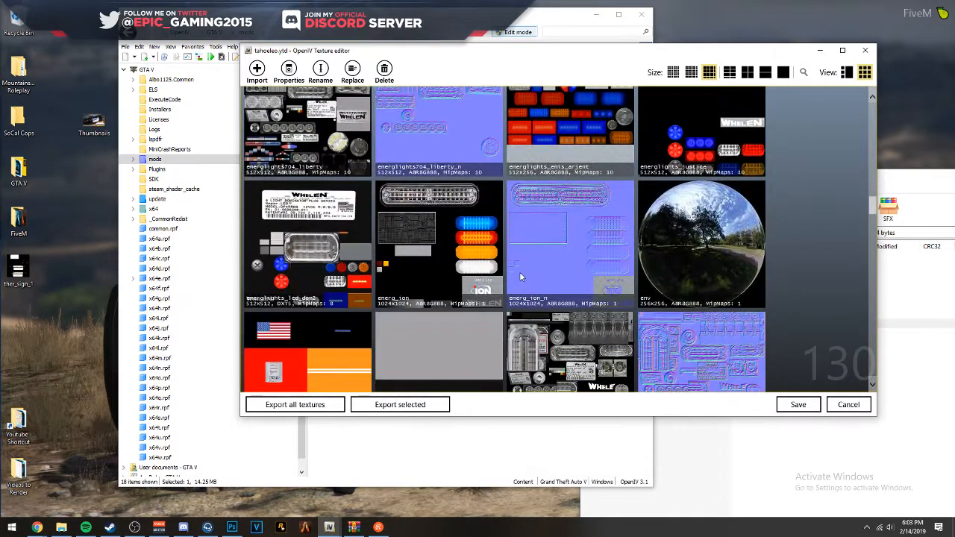
{"action": "scroll", "coordinate": [520, 276], "scroll_direction": "down", "scroll_amount": 10}
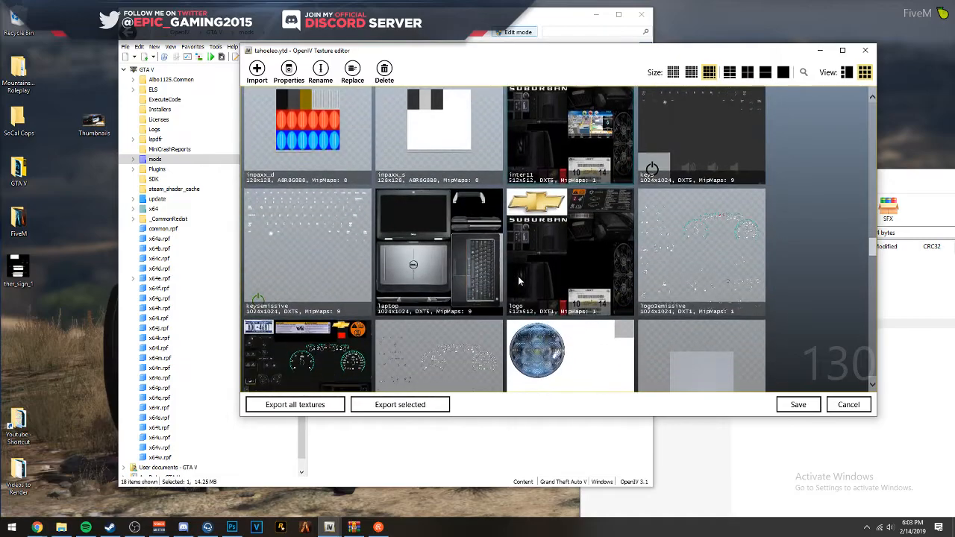
{"action": "scroll", "coordinate": [518, 280], "scroll_direction": "down", "scroll_amount": 10}
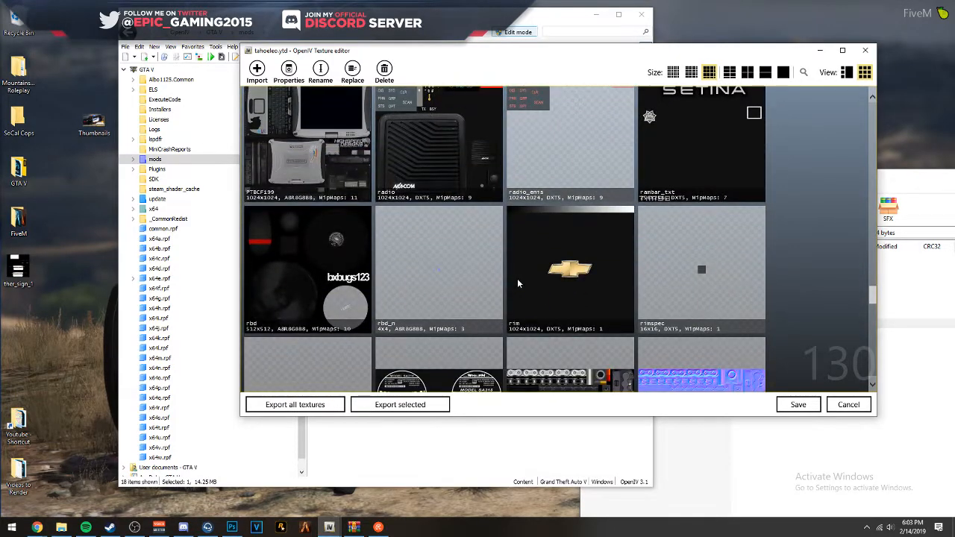
{"action": "scroll", "coordinate": [517, 278], "scroll_direction": "down", "scroll_amount": 3}
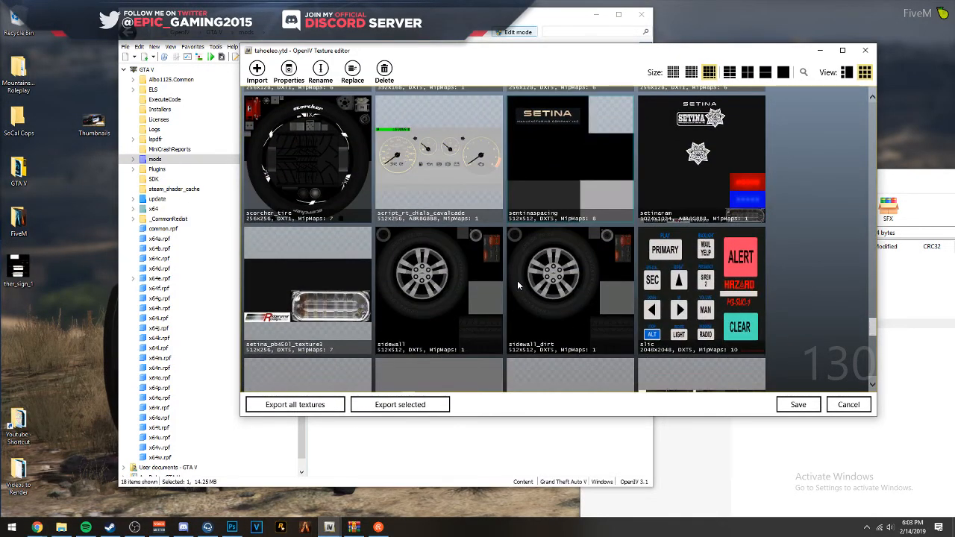
{"action": "scroll", "coordinate": [517, 281], "scroll_direction": "down", "scroll_amount": 3}
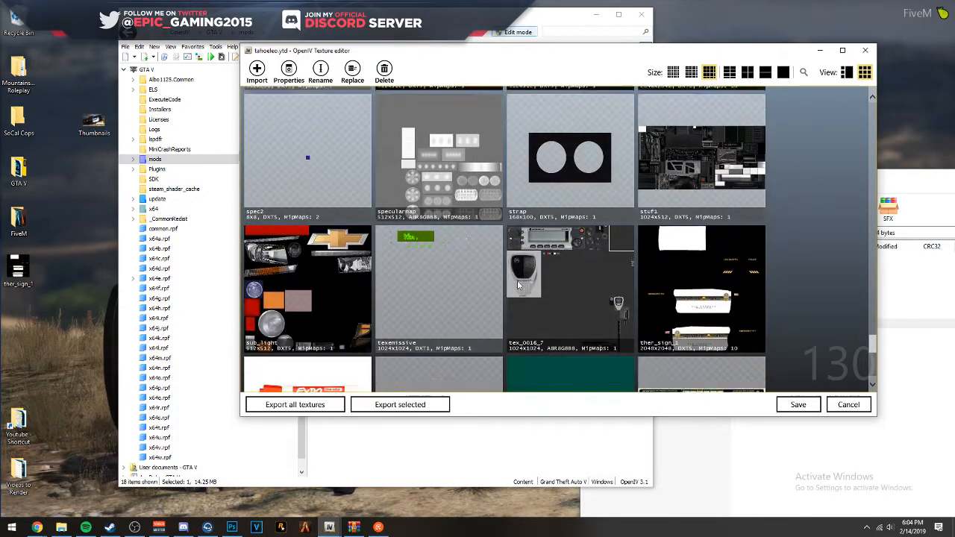
{"action": "scroll", "coordinate": [517, 281], "scroll_direction": "down", "scroll_amount": 2}
{"action": "scroll", "coordinate": [517, 281], "scroll_direction": "up", "scroll_amount": 2}
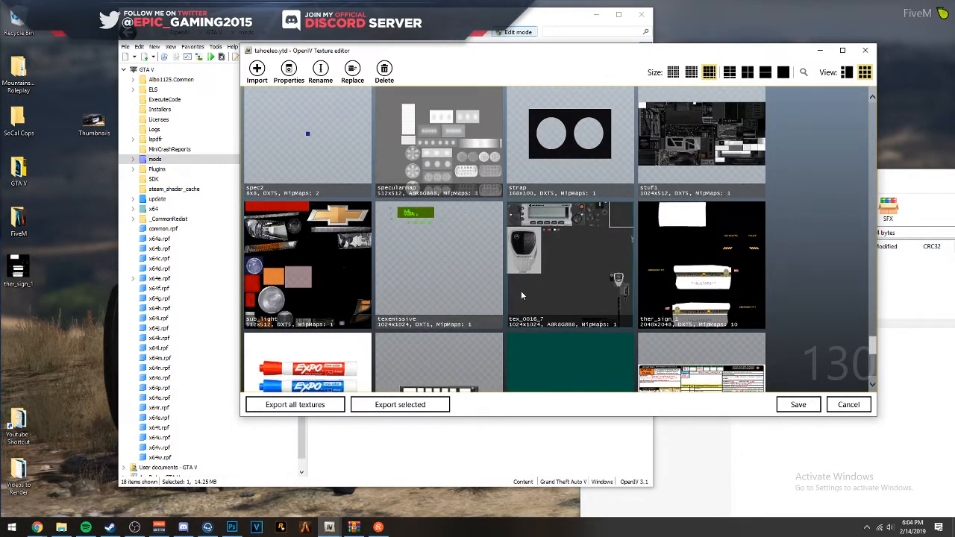
{"action": "scroll", "coordinate": [520, 296], "scroll_direction": "down", "scroll_amount": 3}
{"action": "scroll", "coordinate": [517, 294], "scroll_direction": "up", "scroll_amount": 3}
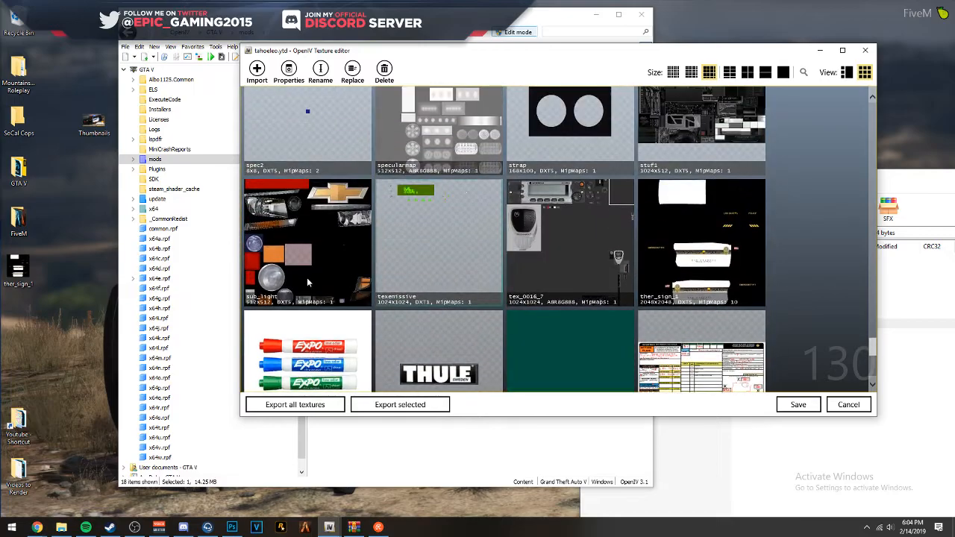
- Import the Desktop ther_sign_1 PNG again with automatic MipMap levels and compression, and save tahoeleo.ytd
{"action": "left_click_drag", "start_coordinate": [313, 253], "coordinate": [443, 239]}
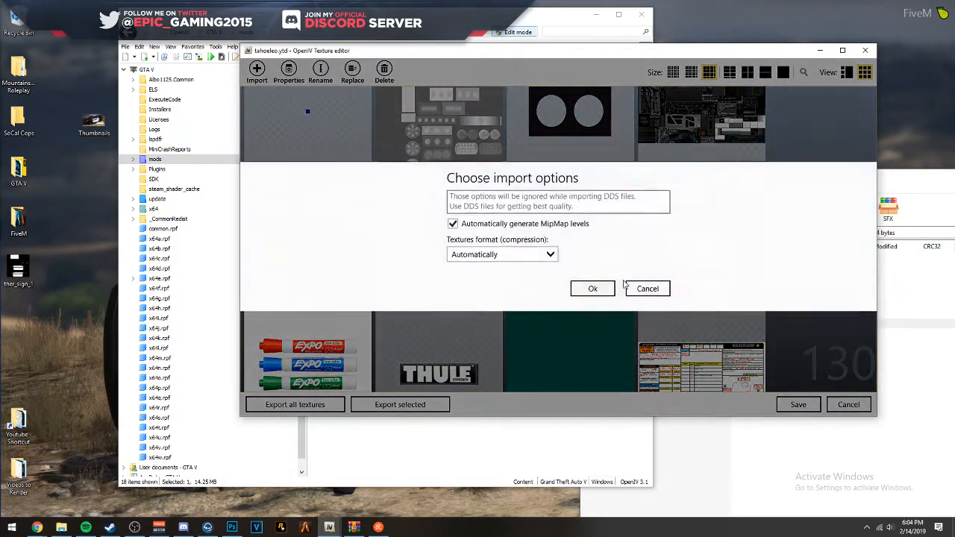
{"action": "left_click", "coordinate": [595, 289]}
{"action": "scroll", "coordinate": [680, 291], "scroll_direction": "down", "scroll_amount": 3}
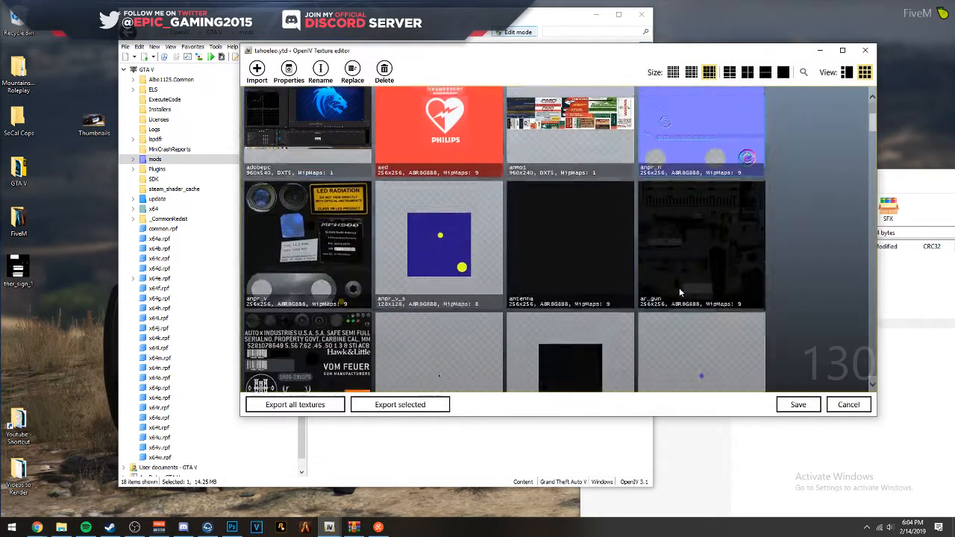
{"action": "left_click", "coordinate": [803, 404]}
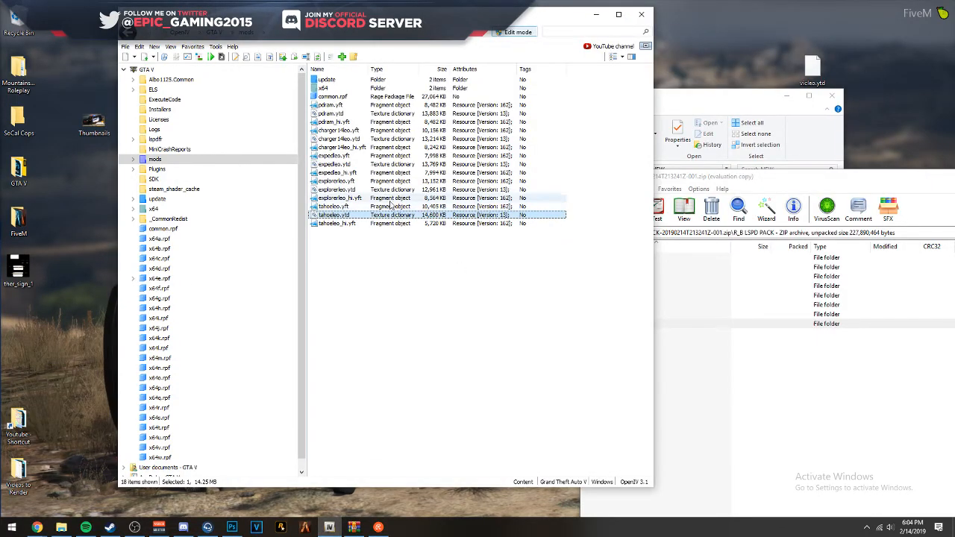
- Open the tahoeleo.yft model and examine the livery on the Tahoe's driver side and rear
{"action": "left_click", "coordinate": [360, 206]}
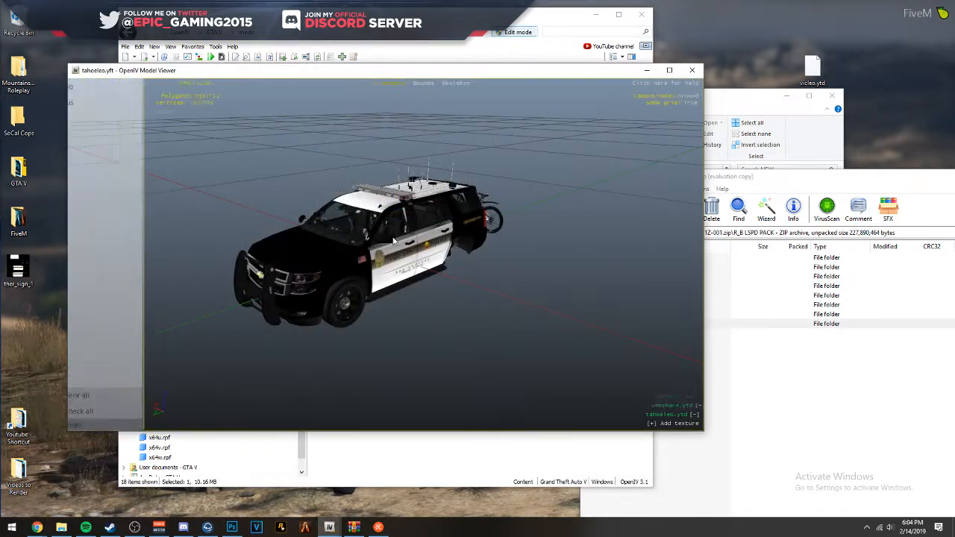
{"action": "scroll", "coordinate": [340, 229], "scroll_direction": "up", "scroll_amount": 5}
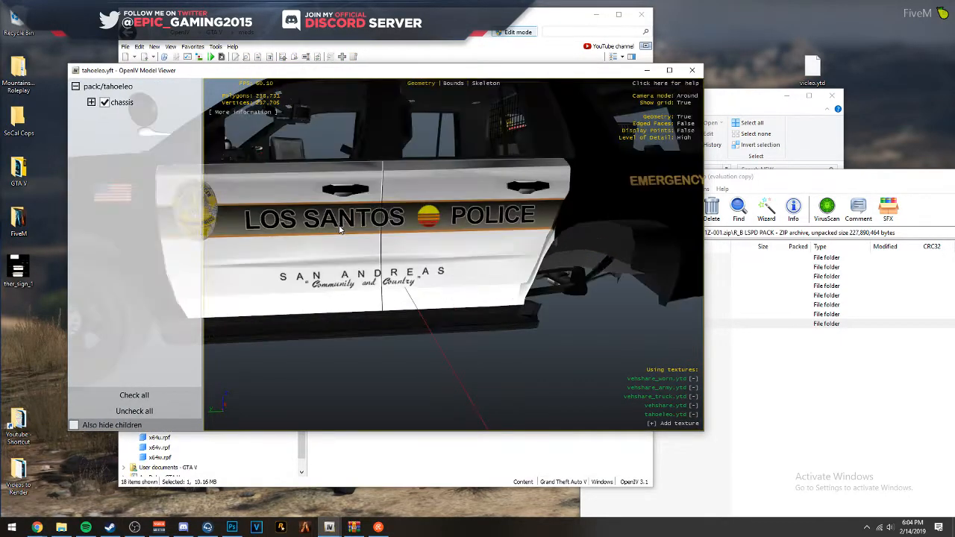
{"action": "left_click_drag", "start_coordinate": [339, 229], "coordinate": [380, 246]}
{"action": "scroll", "coordinate": [606, 259], "scroll_direction": "down", "scroll_amount": 10}
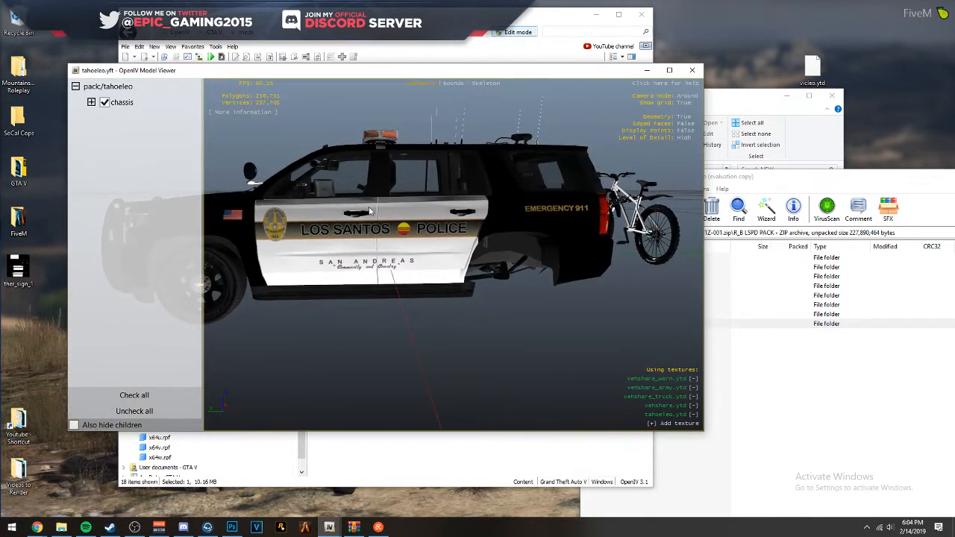
{"action": "left_click_drag", "start_coordinate": [569, 233], "coordinate": [102, 237]}
{"action": "left_click_drag", "start_coordinate": [315, 244], "coordinate": [524, 267]}
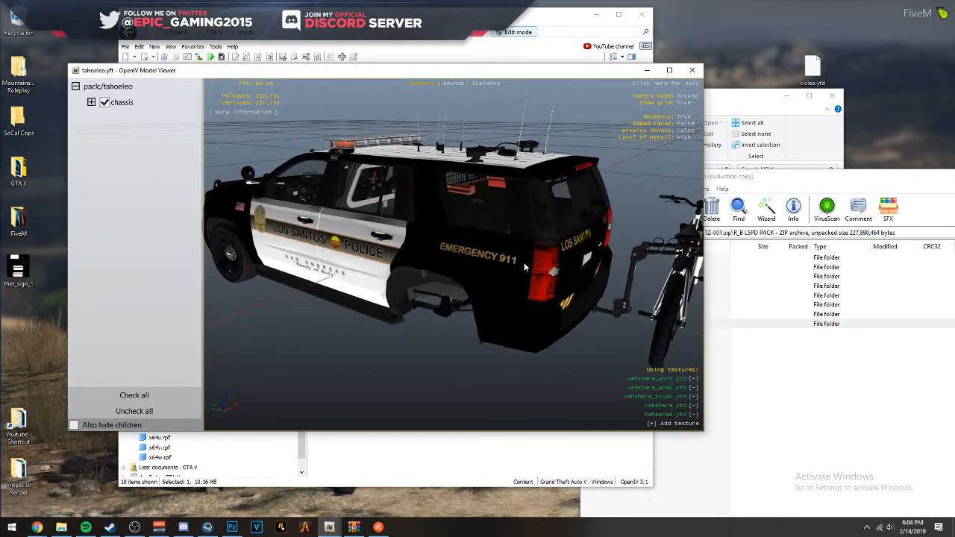
{"action": "mouse_move", "coordinate": [284, 244]}
{"action": "left_mouse_down"}
{"action": "mouse_move", "coordinate": [599, 258]}
{"action": "mouse_move", "coordinate": [442, 235]}
{"action": "mouse_move", "coordinate": [264, 250]}
{"action": "mouse_move", "coordinate": [300, 252]}
{"action": "left_mouse_up"}
- Examine up close how level the stripe and LOS SANTOS POLICE lettering sit on the driver-side doors
{"action": "scroll", "coordinate": [263, 250], "scroll_direction": "up", "scroll_amount": 4}
{"action": "scroll", "coordinate": [359, 240], "scroll_direction": "up", "scroll_amount": 3}
{"action": "scroll", "coordinate": [356, 239], "scroll_direction": "down", "scroll_amount": 4}
{"action": "scroll", "coordinate": [344, 228], "scroll_direction": "down", "scroll_amount": 3}
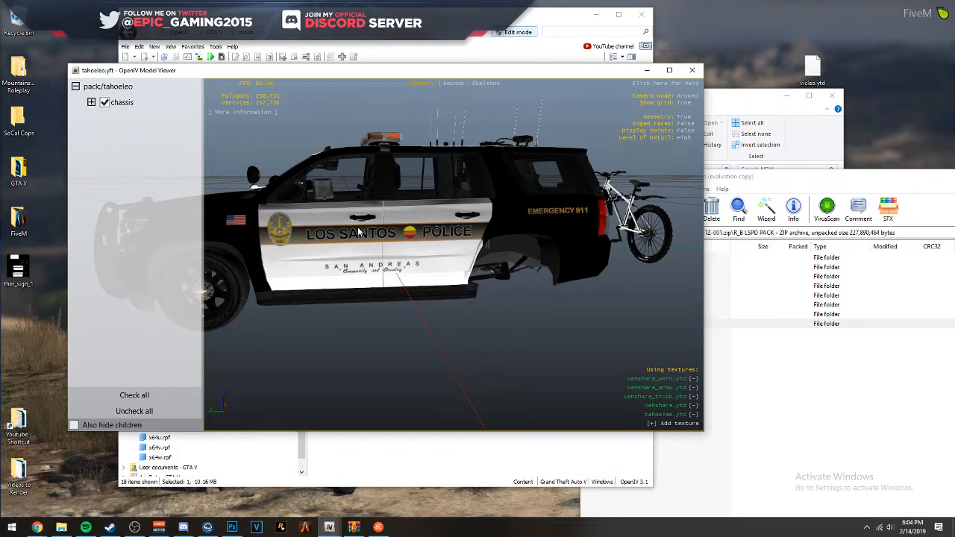
{"action": "scroll", "coordinate": [355, 258], "scroll_direction": "up", "scroll_amount": 2}
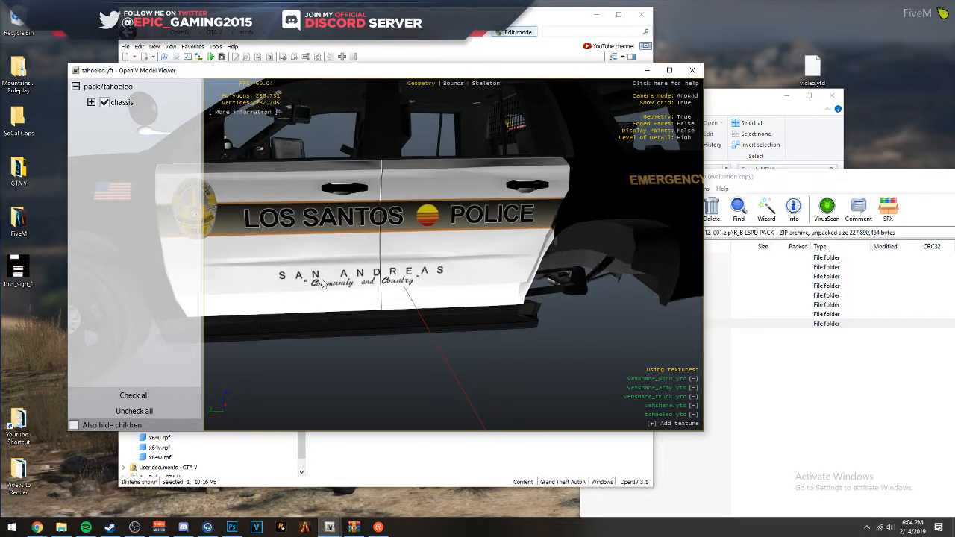
{"action": "left_click_drag", "start_coordinate": [366, 266], "coordinate": [385, 291]}
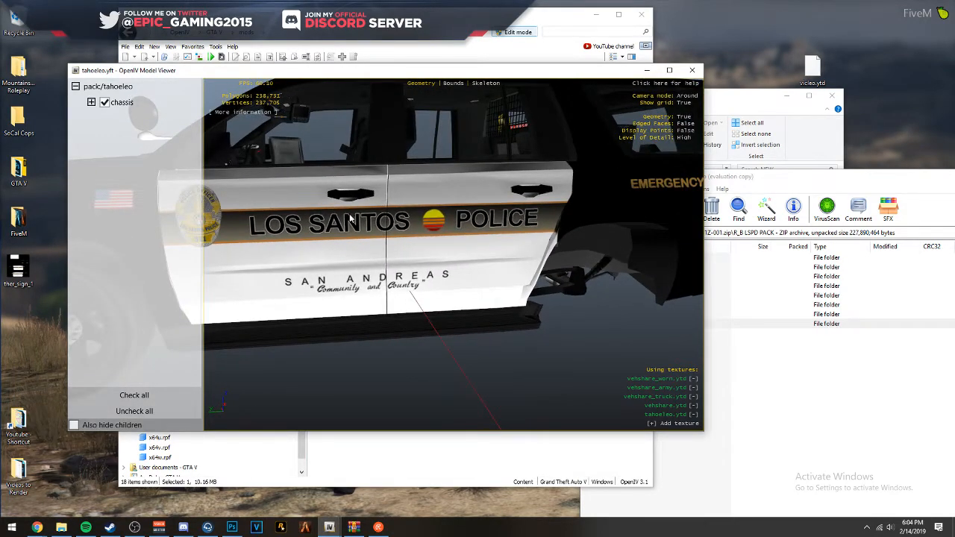
{"action": "left_click_drag", "start_coordinate": [344, 248], "coordinate": [363, 199]}
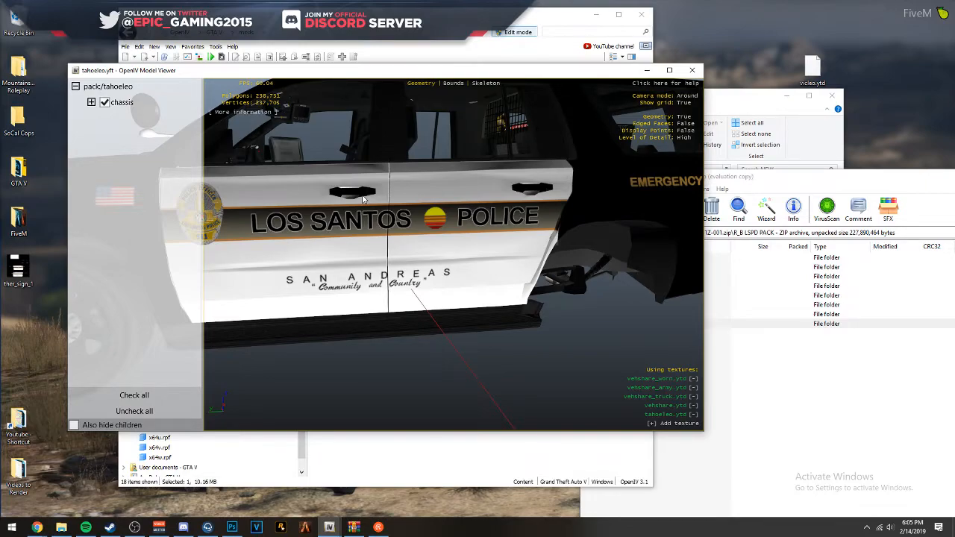
{"action": "left_click_drag", "start_coordinate": [384, 210], "coordinate": [332, 246]}
- Switch to Photoshop, set the textures group to 50% opacity to reveal the wireframe, and select the DRIVER group
{"action": "left_click", "coordinate": [232, 527]}
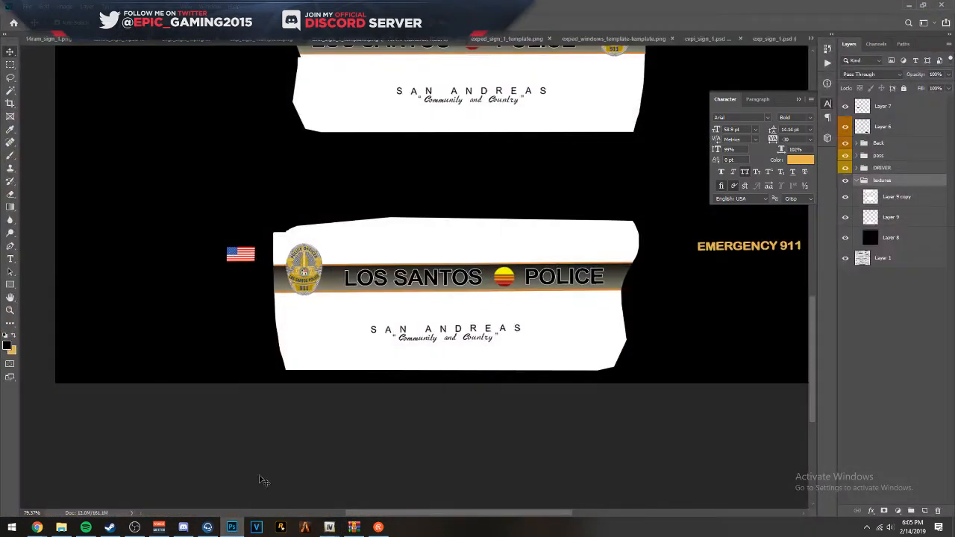
{"action": "key", "text": "5"}
{"action": "left_click", "coordinate": [888, 169]}
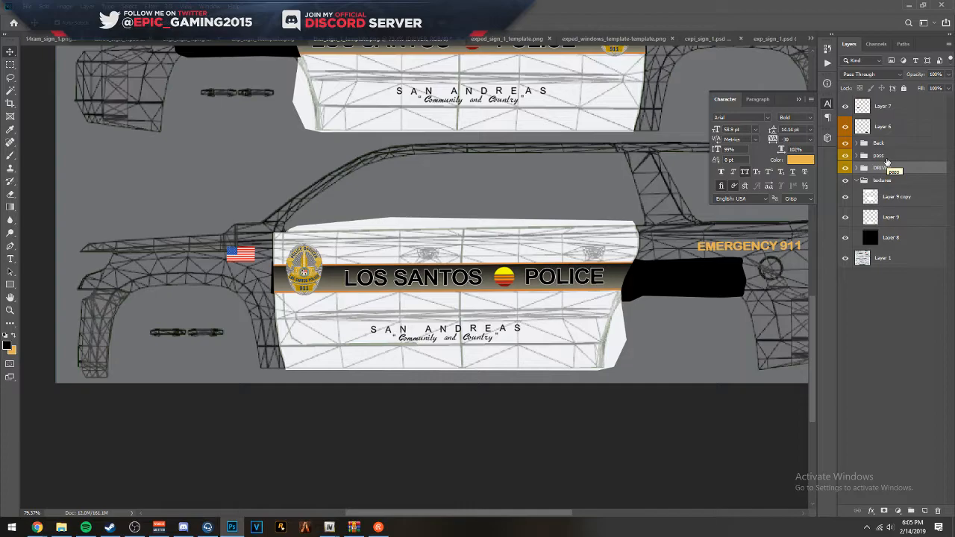
{"action": "left_click", "coordinate": [883, 157]}
{"action": "left_click", "coordinate": [883, 170]}
- Rotate the DRIVER group very slightly to raise its rear end, keeping the text layers' existing pixel data, and apply the transform
{"action": "key", "text": "ctrl+t"}
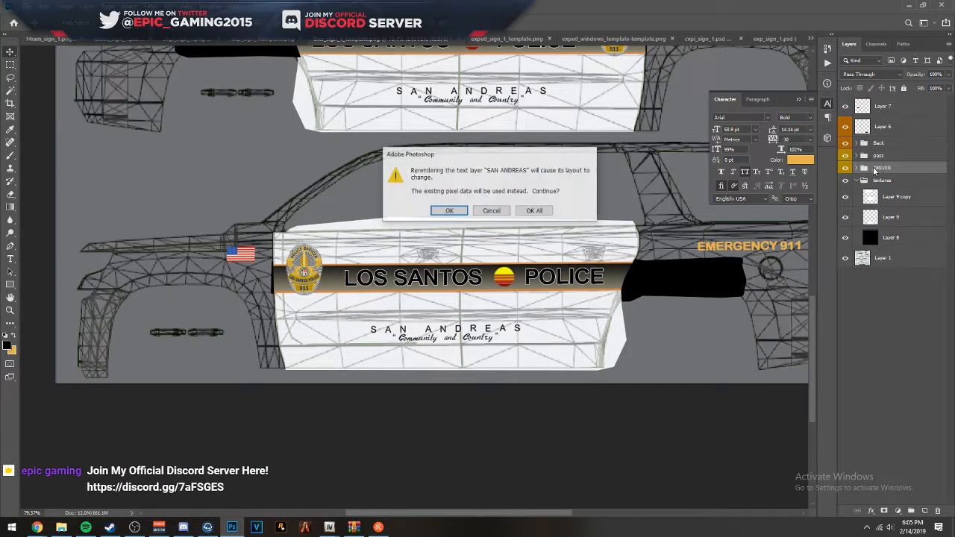
{"action": "left_click", "coordinate": [546, 217]}
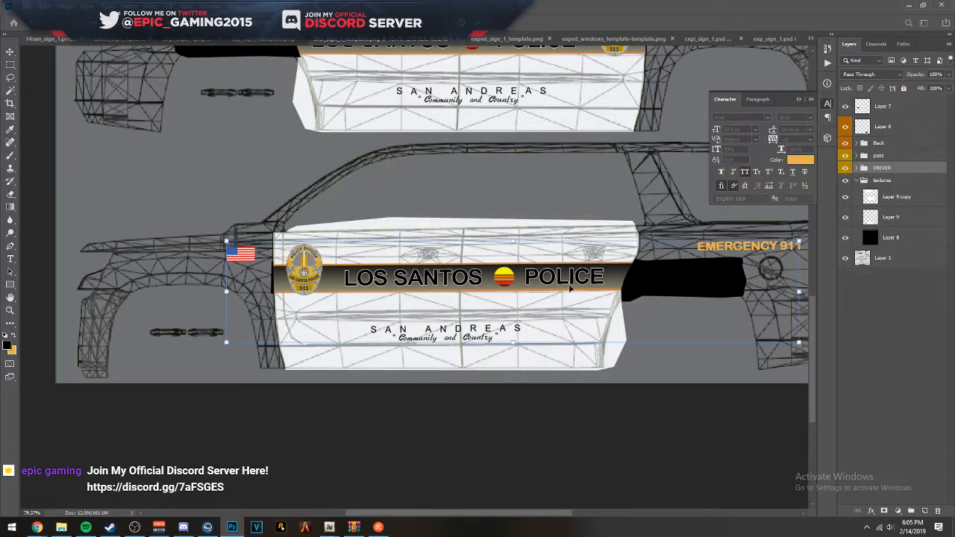
{"action": "scroll", "coordinate": [571, 289], "scroll_direction": "up", "scroll_amount": 4}
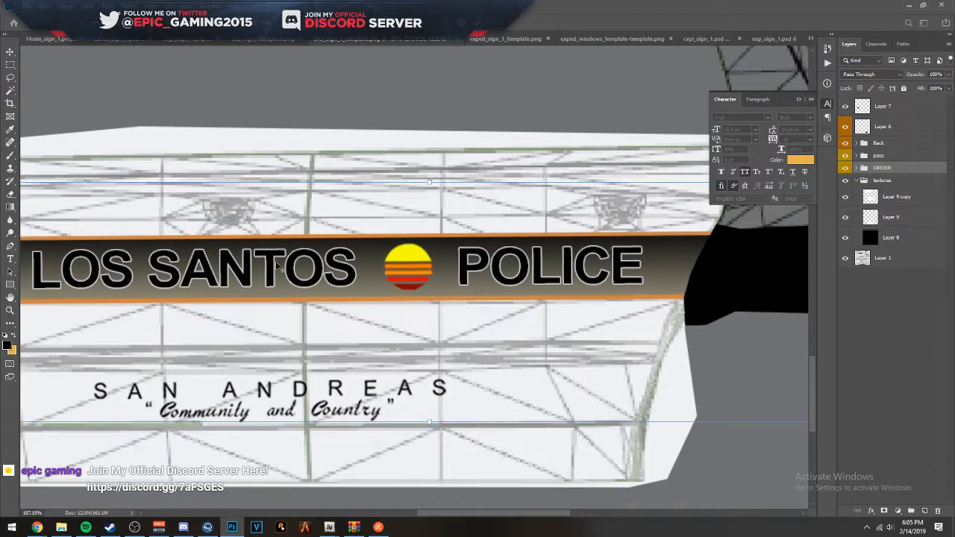
{"action": "mouse_move", "coordinate": [327, 528]}
{"action": "left_click", "coordinate": [362, 478]}
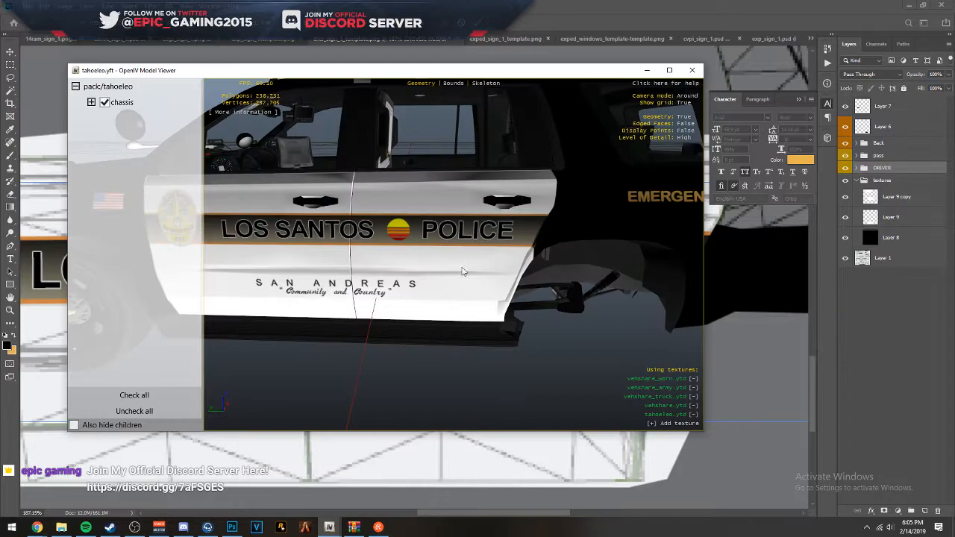
{"action": "left_click", "coordinate": [688, 4]}
{"action": "left_click_drag", "start_coordinate": [614, 217], "coordinate": [311, 249]}
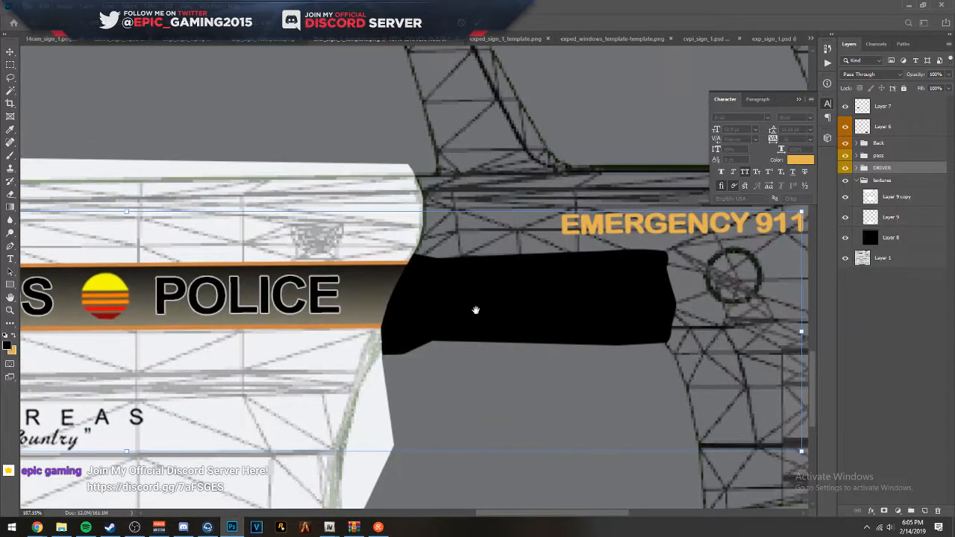
{"action": "left_click_drag", "start_coordinate": [644, 367], "coordinate": [452, 329]}
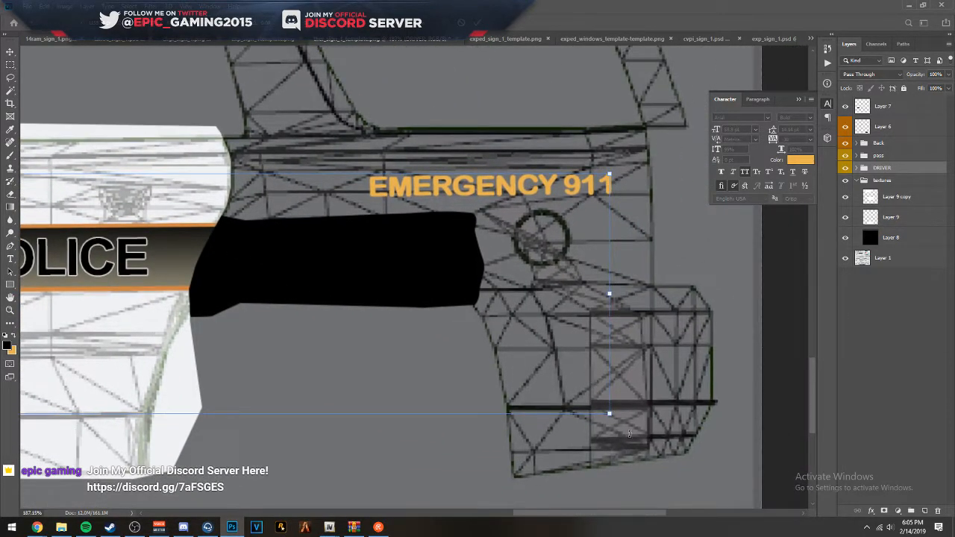
{"action": "left_click_drag", "start_coordinate": [625, 423], "coordinate": [616, 415]}
{"action": "key", "text": "Return"}
- Check the driver-side stripe against the wireframe and restore the textures group to full opacity
{"action": "left_click_drag", "start_coordinate": [370, 346], "coordinate": [469, 333]}
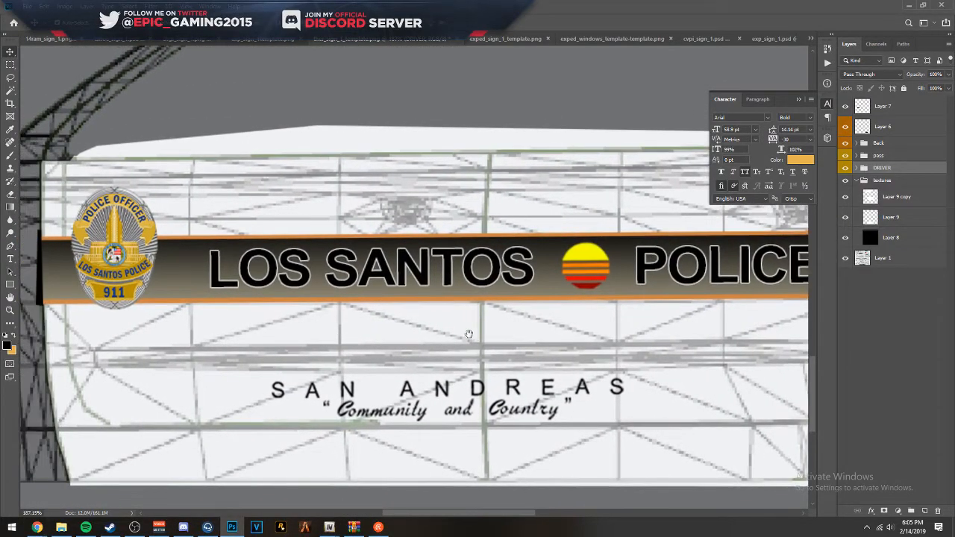
{"action": "left_click_drag", "start_coordinate": [470, 338], "coordinate": [333, 333]}
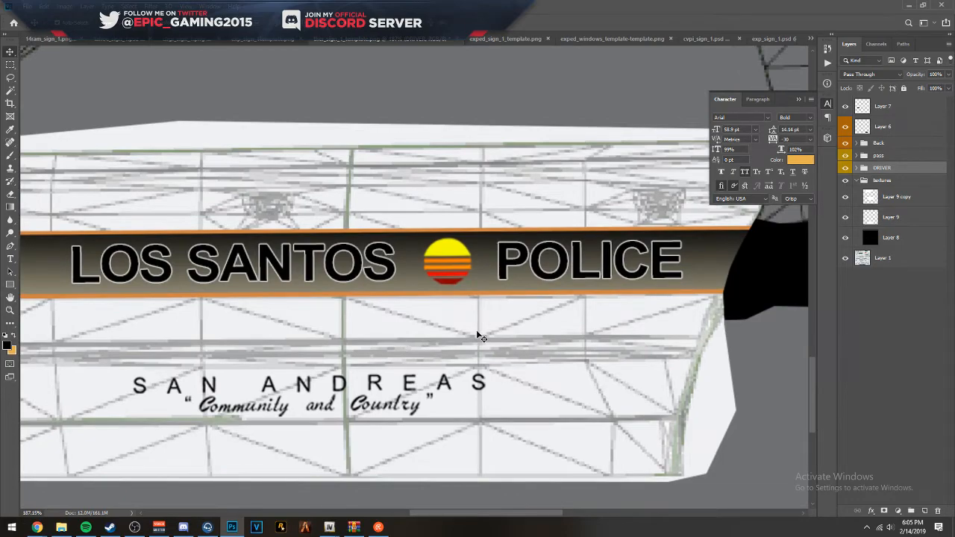
{"action": "scroll", "coordinate": [481, 338], "scroll_direction": "down", "scroll_amount": 3}
{"action": "left_click", "coordinate": [899, 159]}
{"action": "left_click", "coordinate": [897, 161], "text": "ctrl"}
{"action": "left_click", "coordinate": [906, 167]}
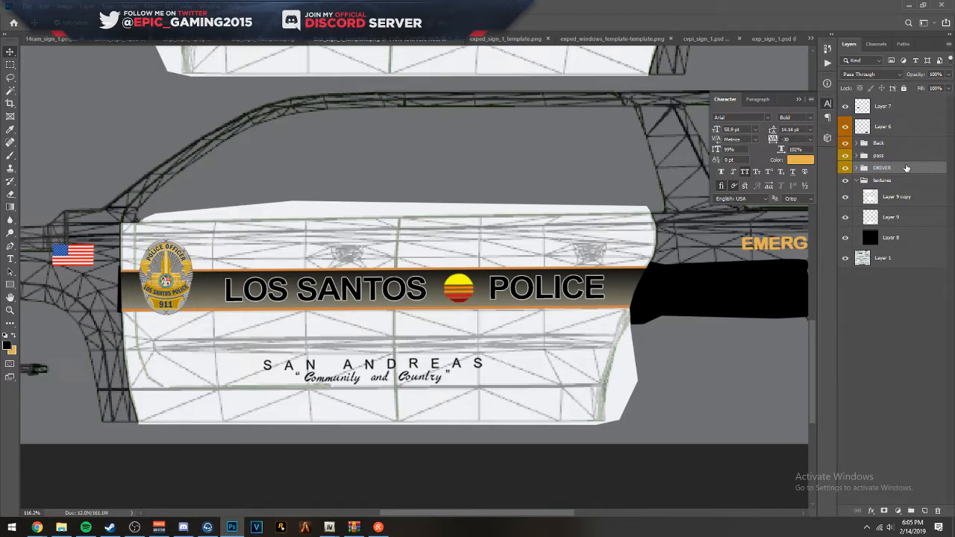
{"action": "left_click", "coordinate": [915, 180]}
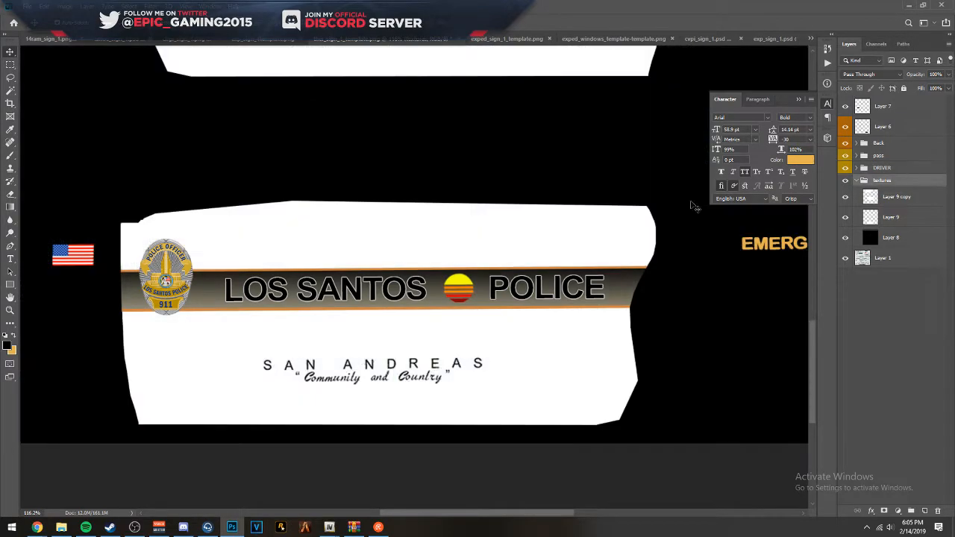
- Save the livery as a PNG on the Desktop, overwriting the existing ther_sign_1 file and accepting the PNG options
{"action": "scroll", "coordinate": [563, 184], "scroll_direction": "down", "scroll_amount": 3}
{"action": "key", "text": "ctrl+shift+s"}
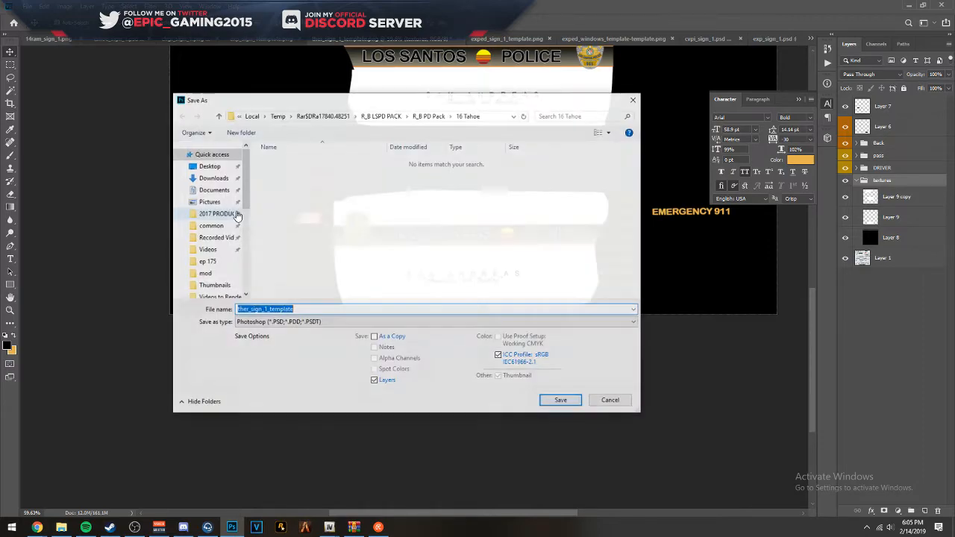
{"action": "left_click", "coordinate": [262, 322]}
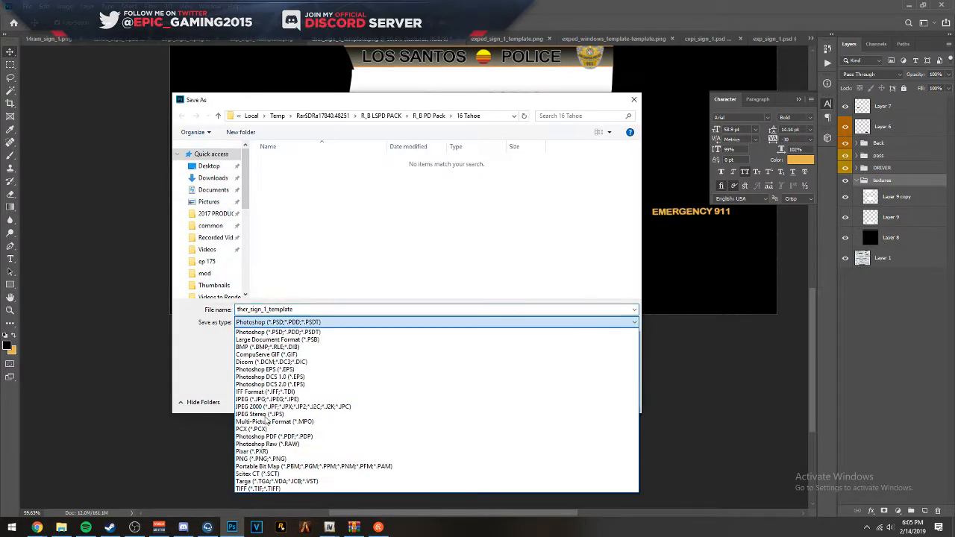
{"action": "left_click", "coordinate": [257, 459]}
{"action": "left_click", "coordinate": [202, 170]}
{"action": "double_click", "coordinate": [338, 231]}
{"action": "left_click", "coordinate": [498, 265]}
{"action": "left_click", "coordinate": [534, 159]}
- Switch to OpenIV, replace the ther_sign_1 texture in tahoeleo.ytd with the Desktop's newly exported PNG, and save the texture dictionary
{"action": "left_click", "coordinate": [907, 4]}
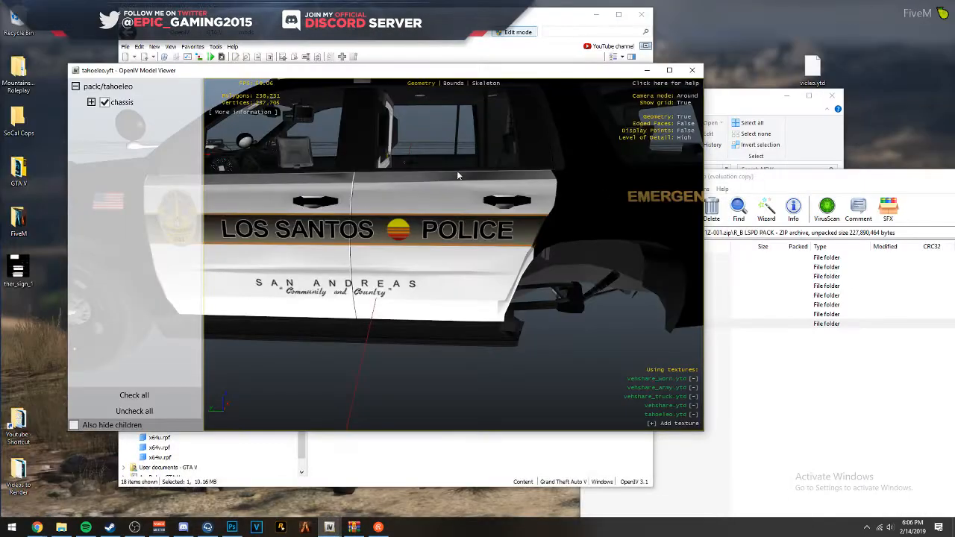
{"action": "left_click", "coordinate": [692, 70]}
{"action": "left_click", "coordinate": [353, 215]}
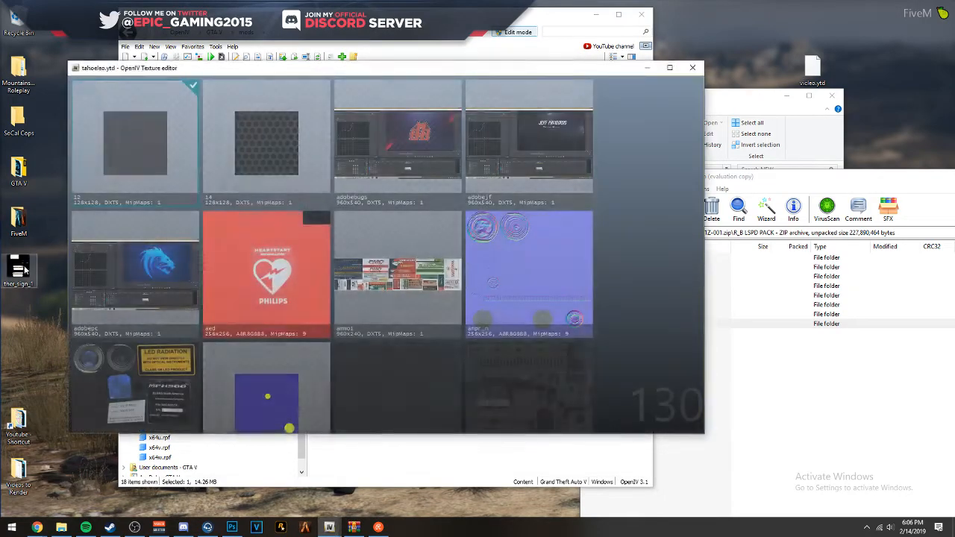
{"action": "left_click_drag", "start_coordinate": [18, 270], "coordinate": [309, 249]}
{"action": "left_click", "coordinate": [420, 304]}
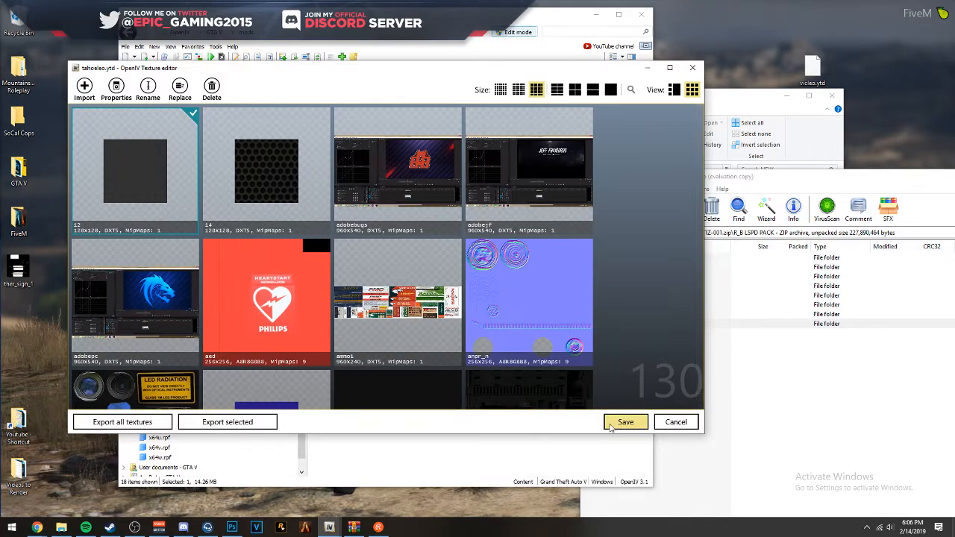
{"action": "left_click", "coordinate": [616, 423]}
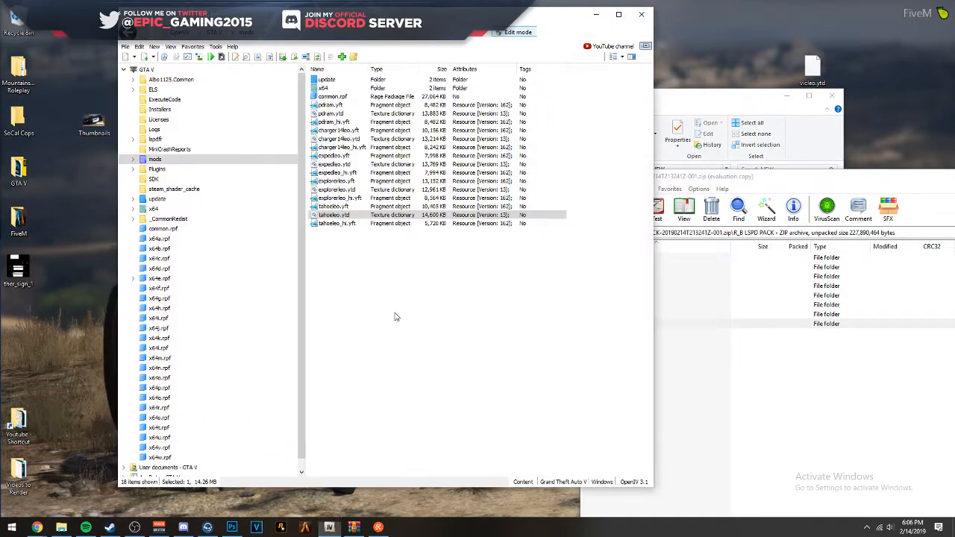
- Open the tahoeleo.yft model and examine the alignment of the driver-side stripe and lettering up close and from several angles
{"action": "left_click", "coordinate": [382, 206]}
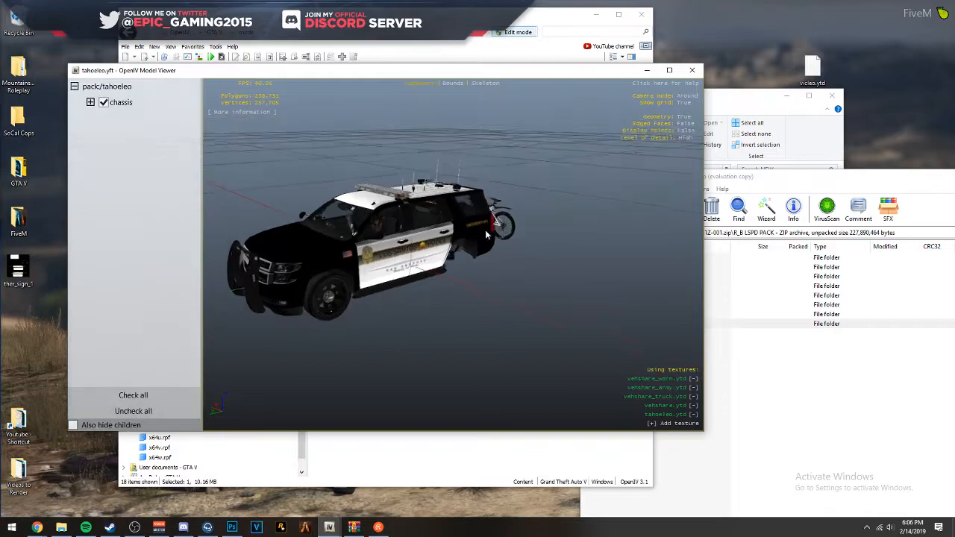
{"action": "scroll", "coordinate": [371, 202], "scroll_direction": "up", "scroll_amount": 10}
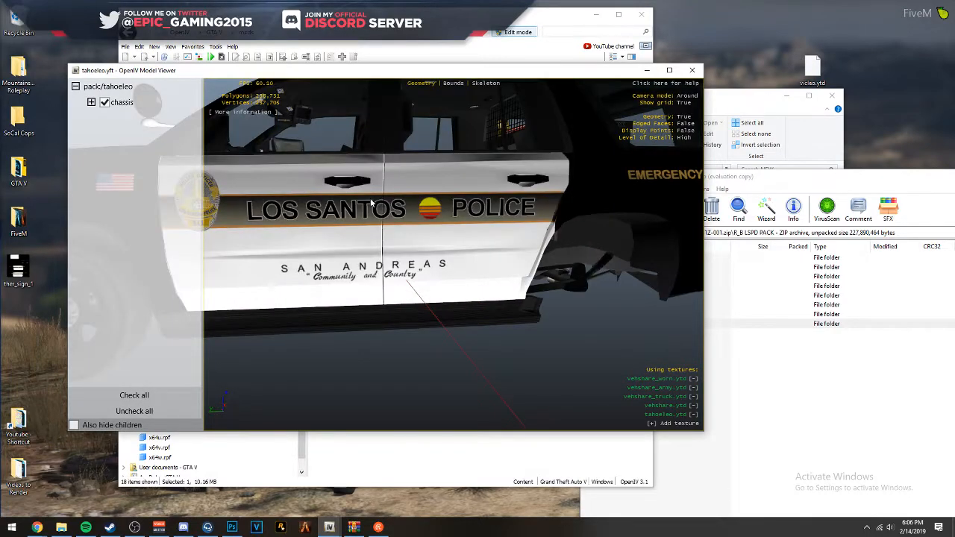
{"action": "left_click_drag", "start_coordinate": [371, 202], "coordinate": [346, 208]}
{"action": "scroll", "coordinate": [346, 209], "scroll_direction": "down", "scroll_amount": 4}
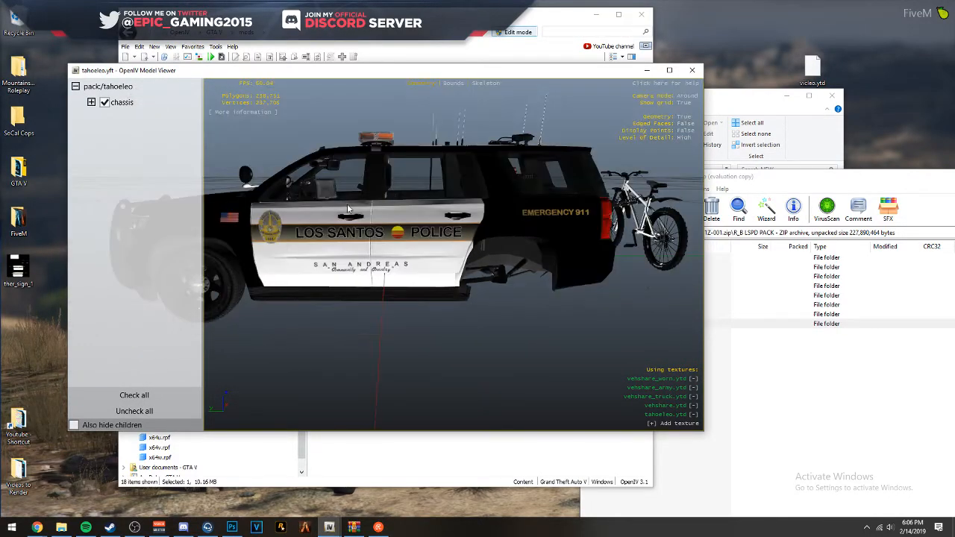
{"action": "scroll", "coordinate": [341, 209], "scroll_direction": "up", "scroll_amount": 4}
{"action": "left_click_drag", "start_coordinate": [594, 240], "coordinate": [528, 203]}
{"action": "left_click_drag", "start_coordinate": [537, 236], "coordinate": [361, 255]}
{"action": "left_click_drag", "start_coordinate": [568, 234], "coordinate": [638, 229]}
{"action": "scroll", "coordinate": [586, 233], "scroll_direction": "down", "scroll_amount": 4}
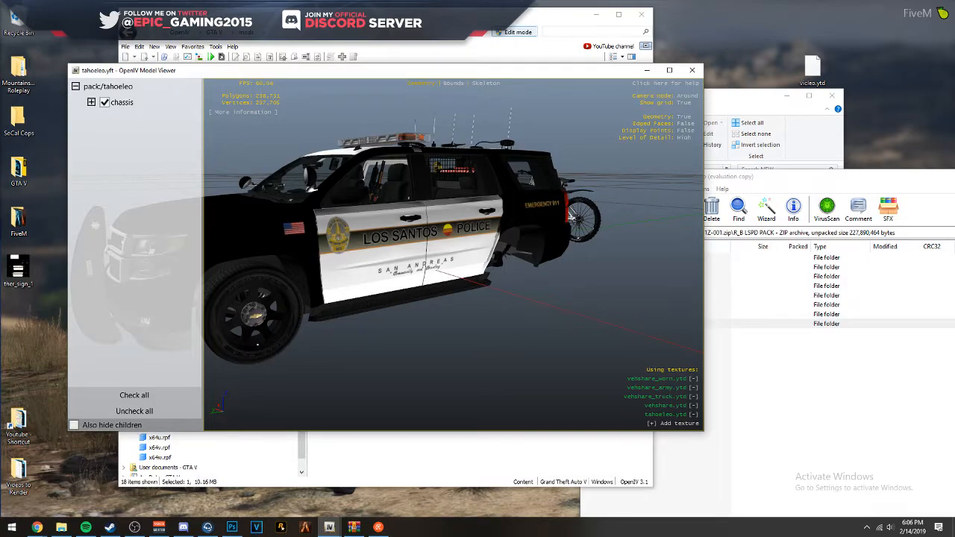
- Switch to Google Chrome
{"action": "left_click", "coordinate": [37, 527]}
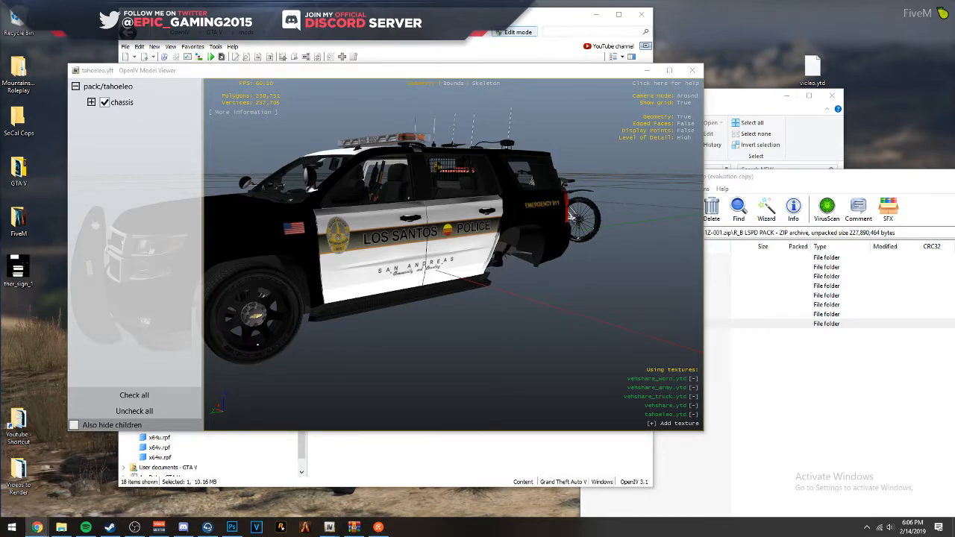